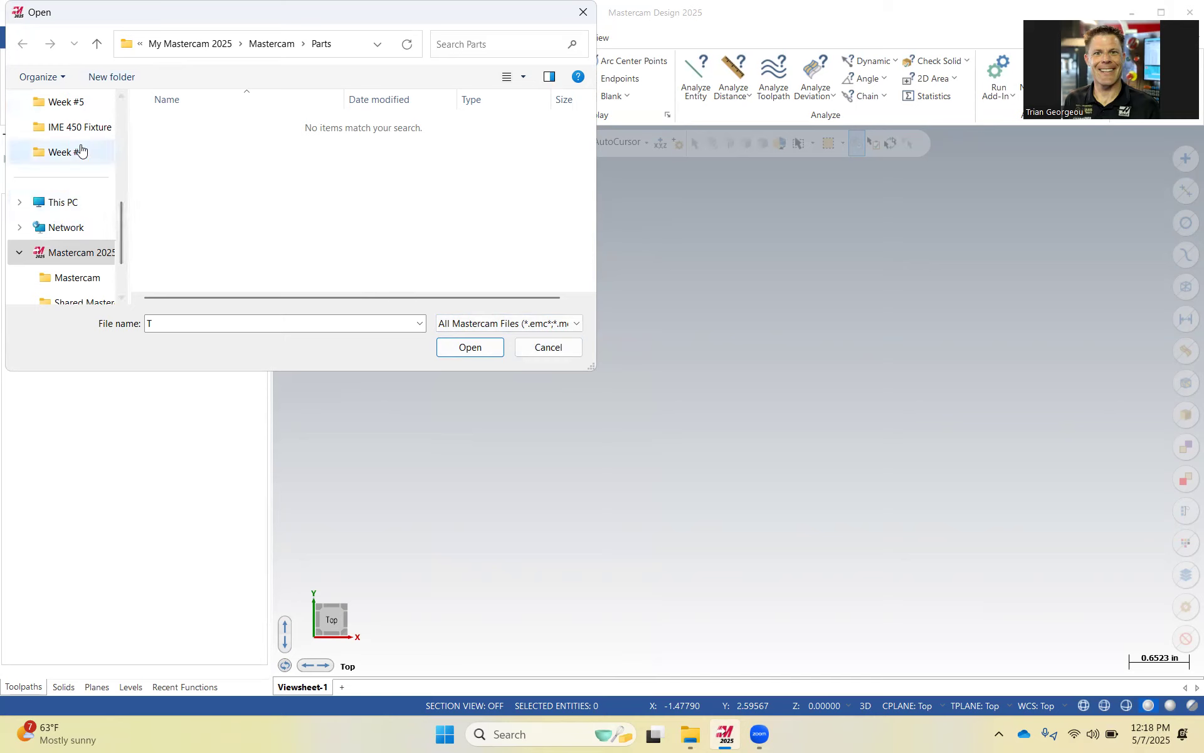
Open the Mastercam Demo 2025 file from the Week #5 folder.
scroll(73, 224, "up", 2)
left_click(67, 251)
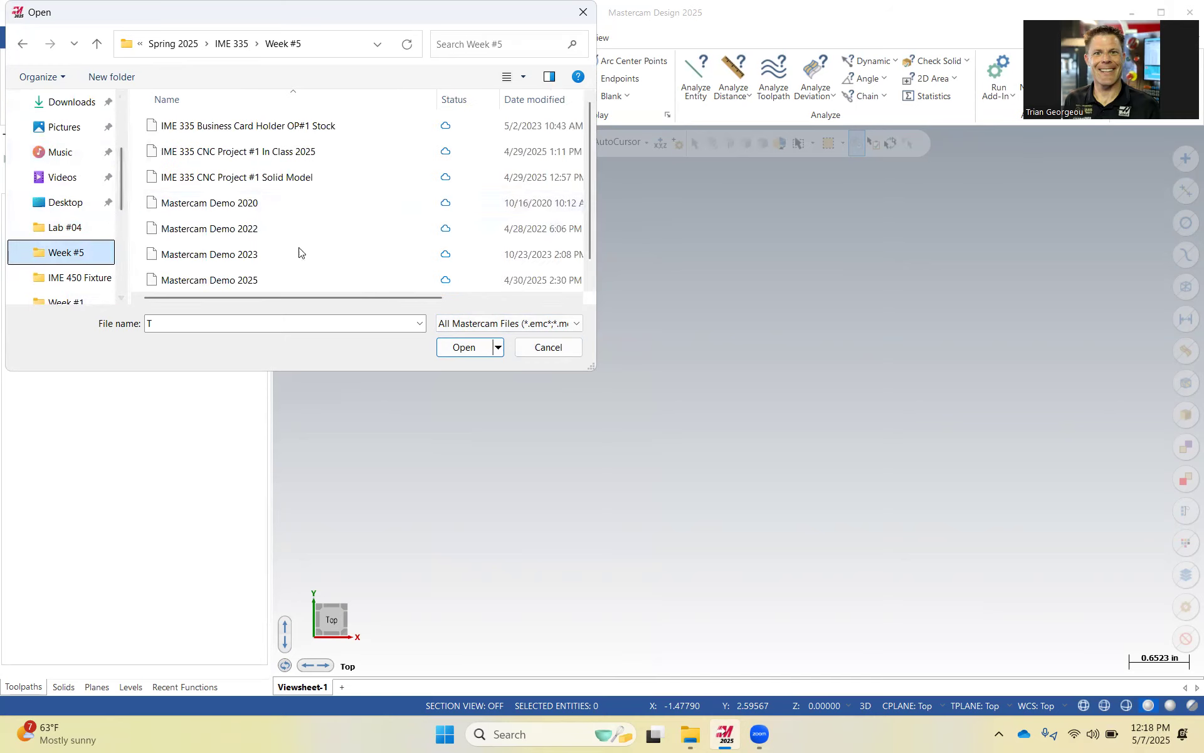
left_click(230, 282)
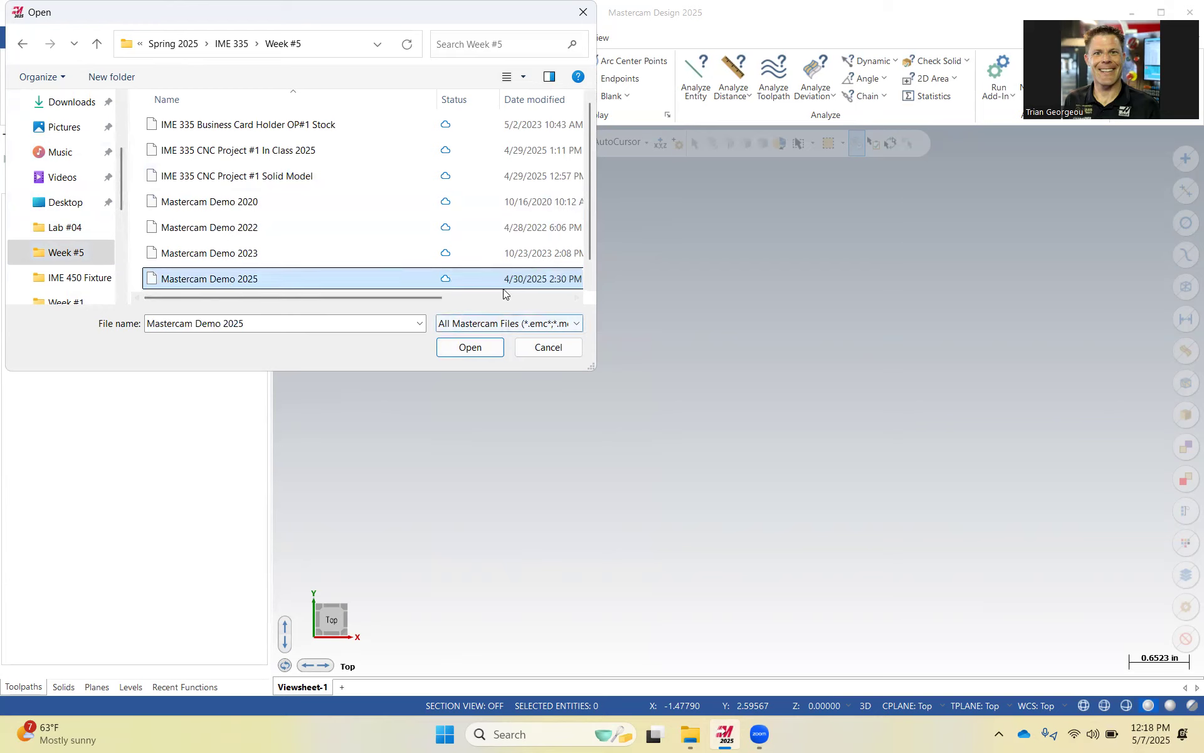
left_click(488, 349)
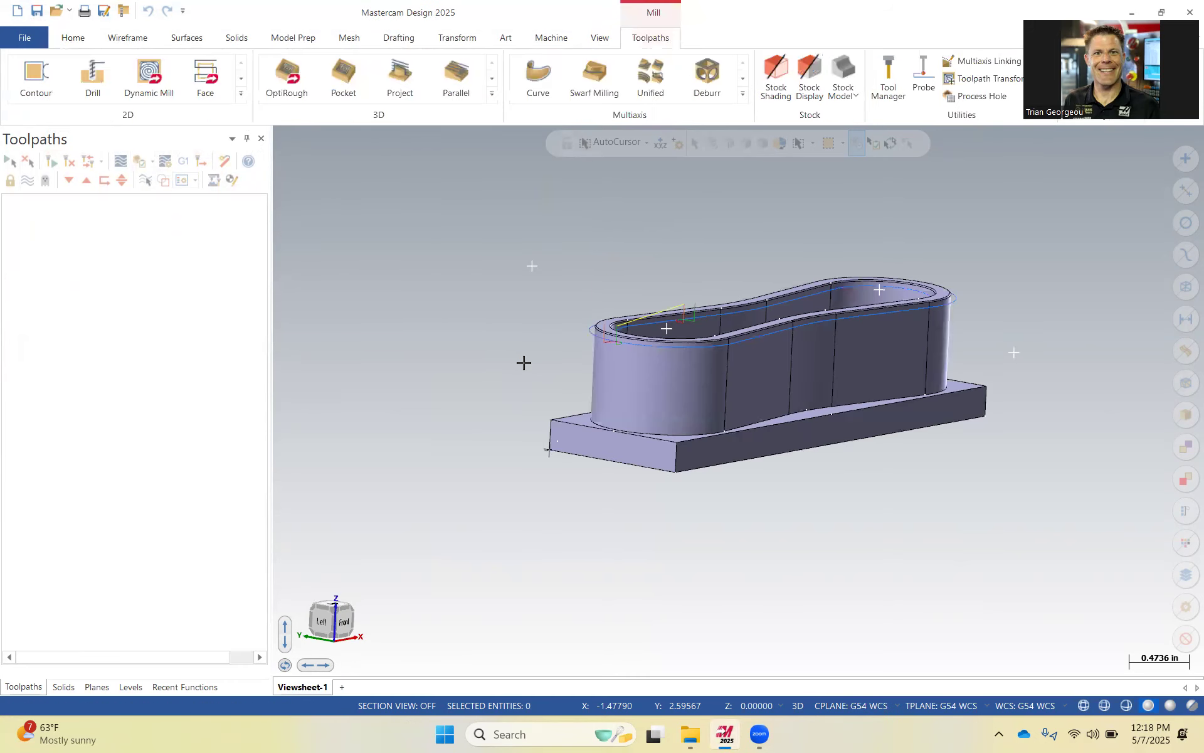
Open the IME 335 CNC Project #1 In Class 2025 file from the same Week #5 folder.
left_click(56, 15)
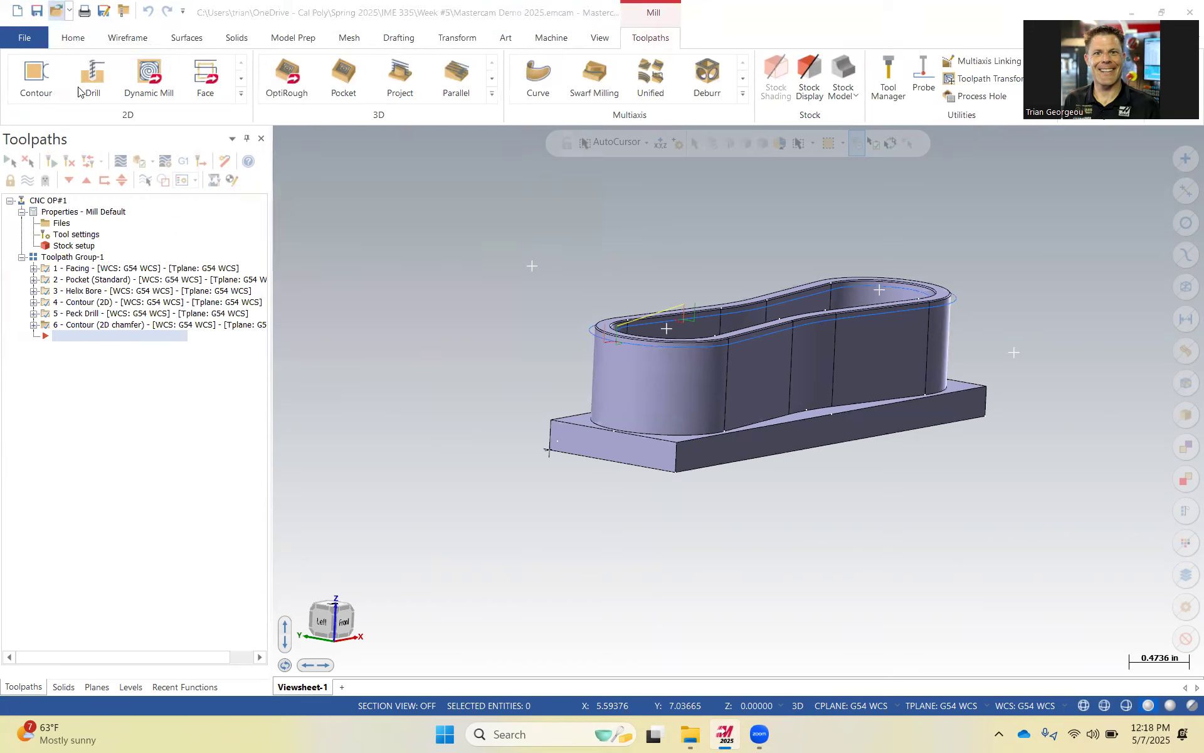
scroll(320, 272, "down", 1)
scroll(322, 268, "up", 1)
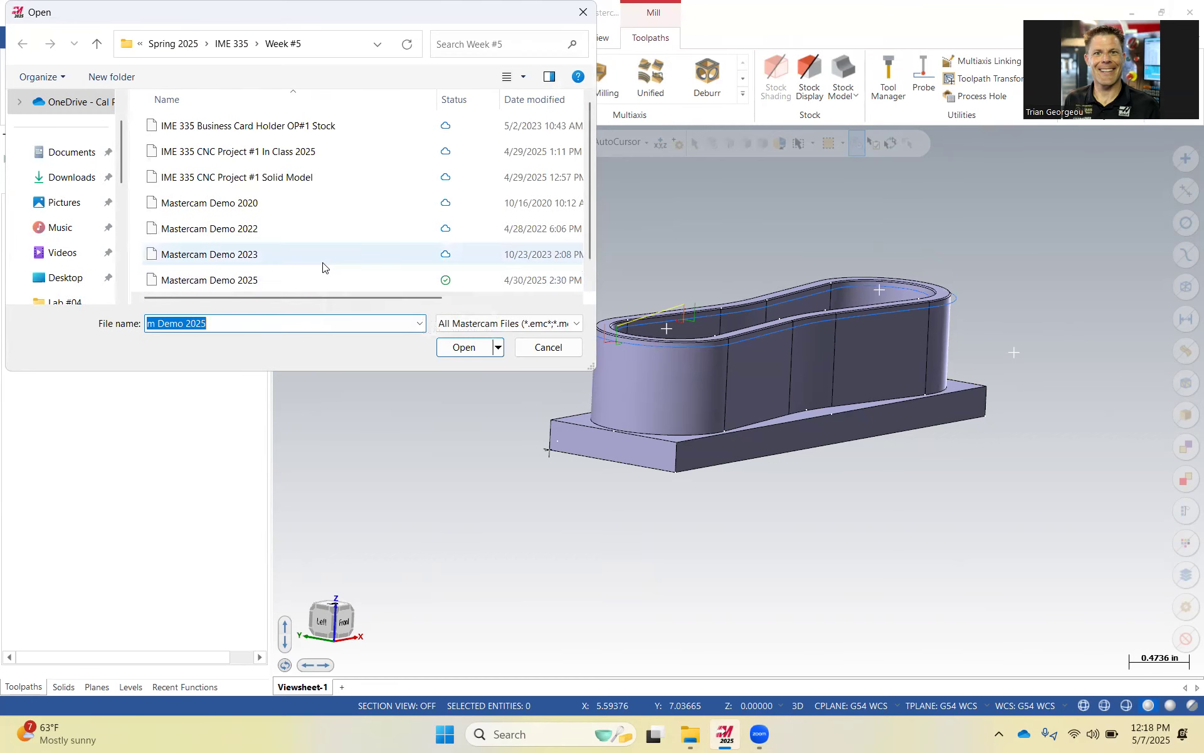
left_click(274, 153)
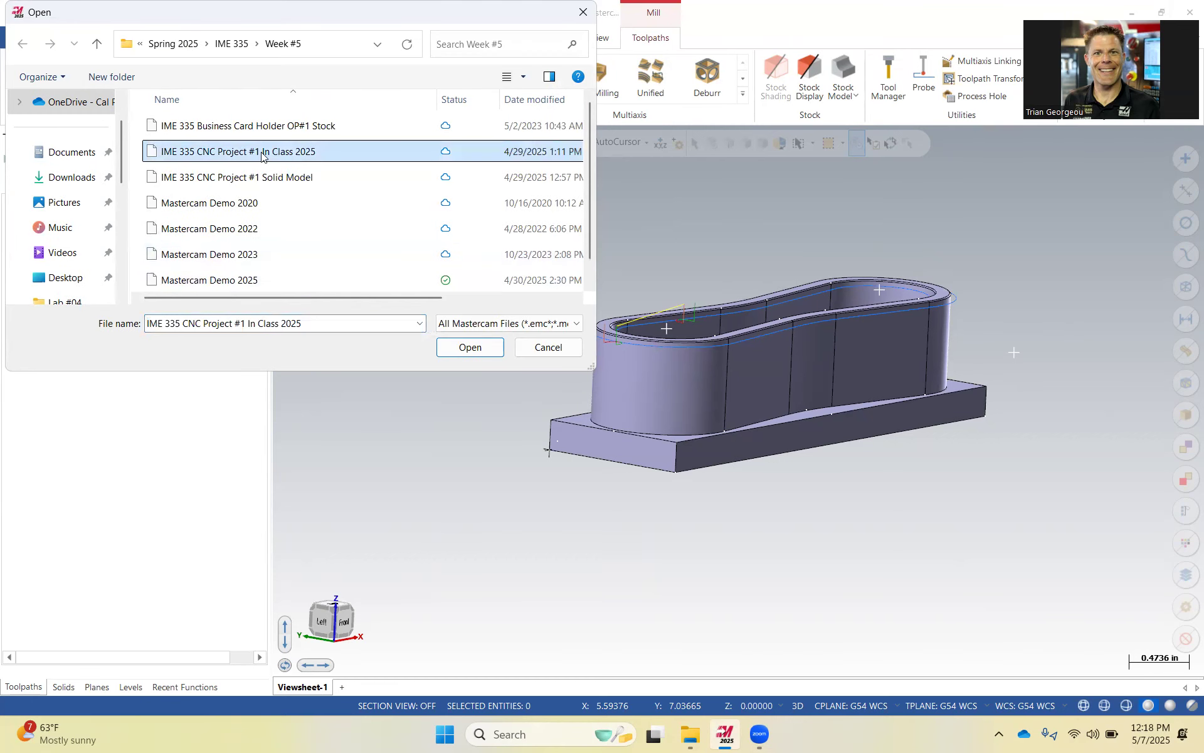
left_click(470, 348)
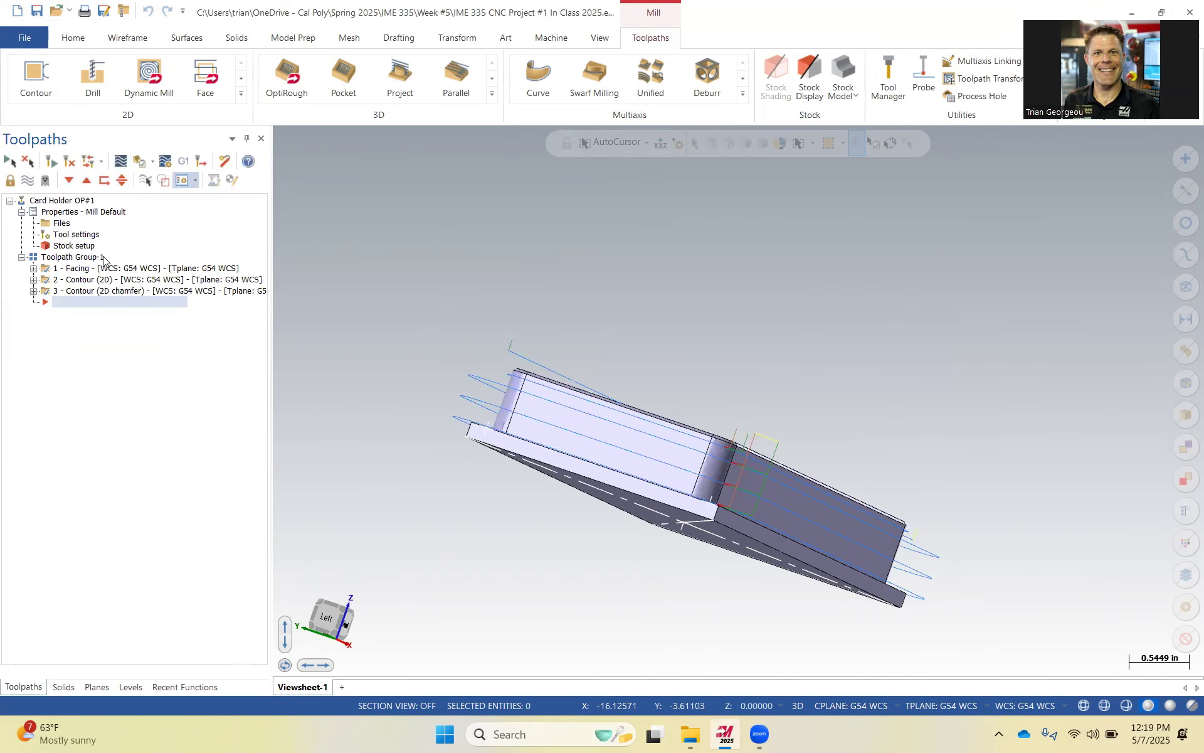
Hide the toolpath display and collapse the Card Holder OP#1 machine group in the toolpath tree.
left_click(72, 258)
left_click(28, 181)
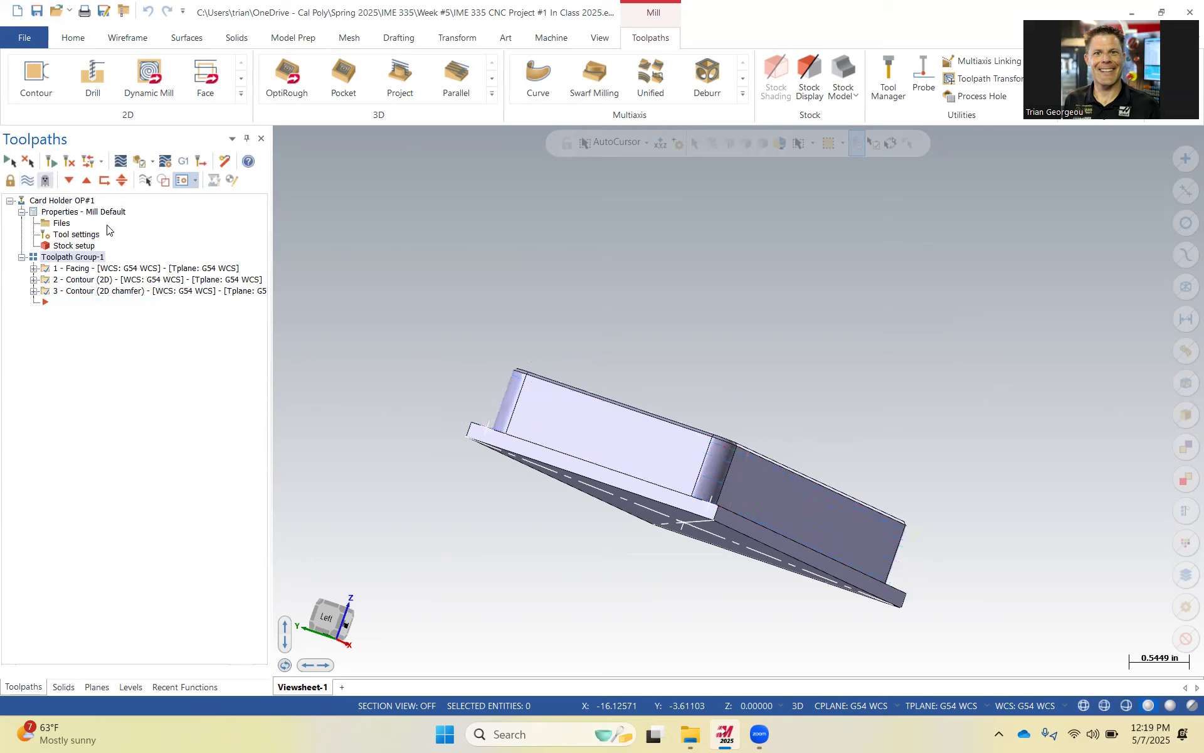
left_click(21, 257)
left_click(21, 212)
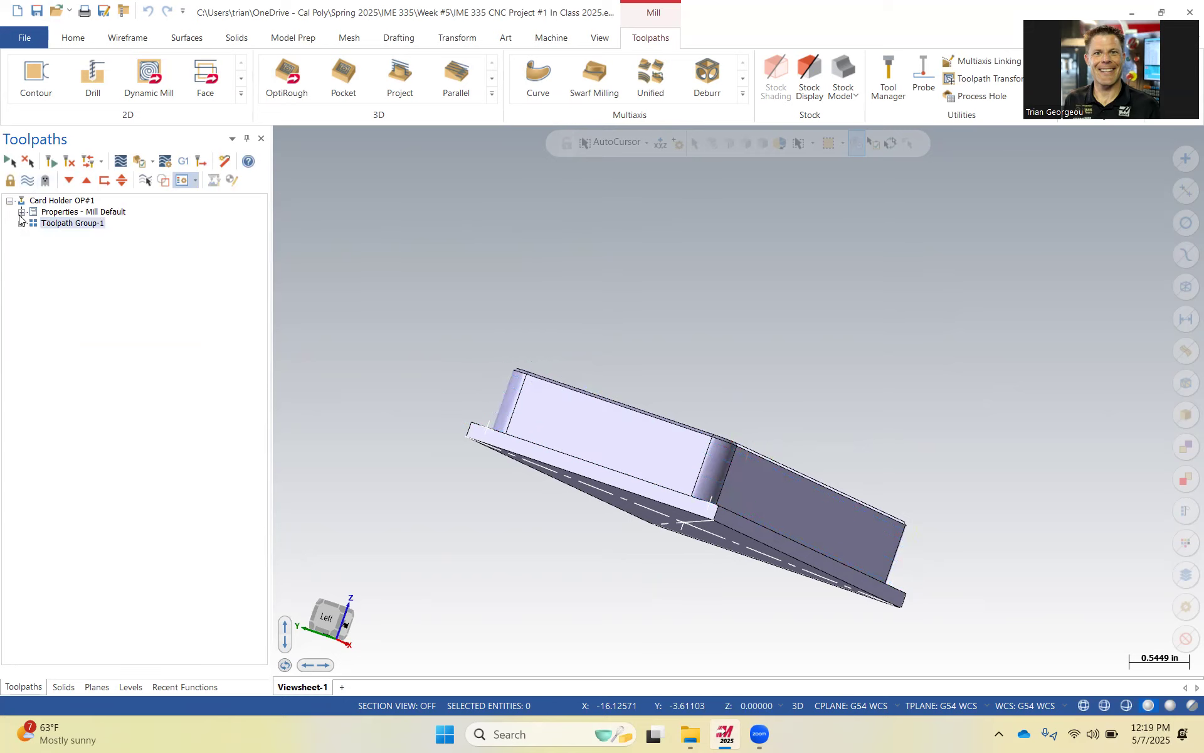
left_click(10, 201)
Create a new level number 2 named Model in the Levels manager.
middle_click_drag(462, 277, 443, 318)
scroll(515, 292, "up", 1)
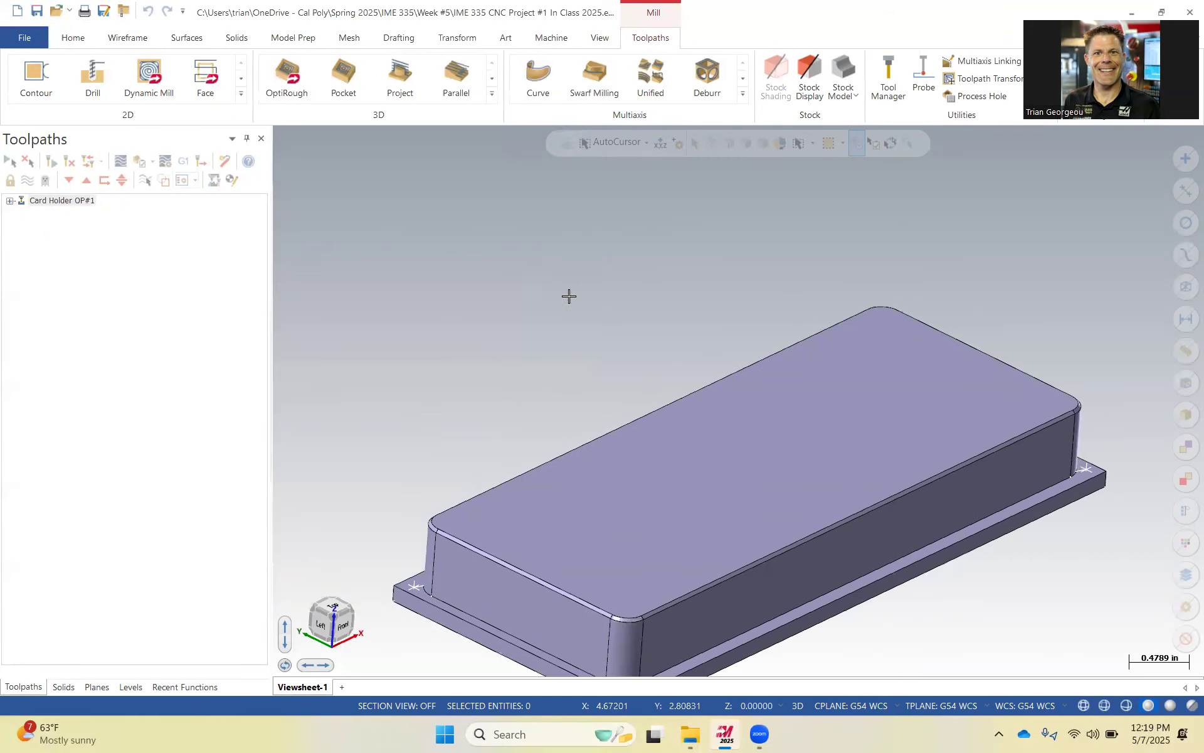
scroll(565, 298, "down", 2)
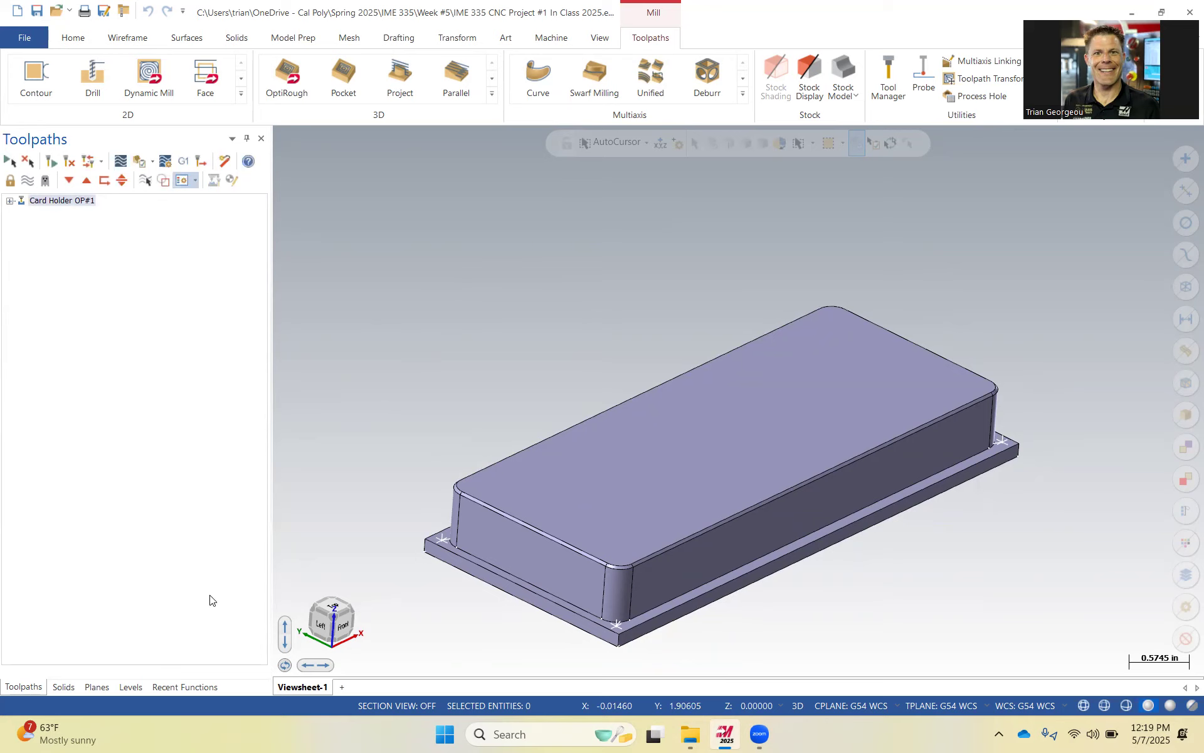
left_click(130, 687)
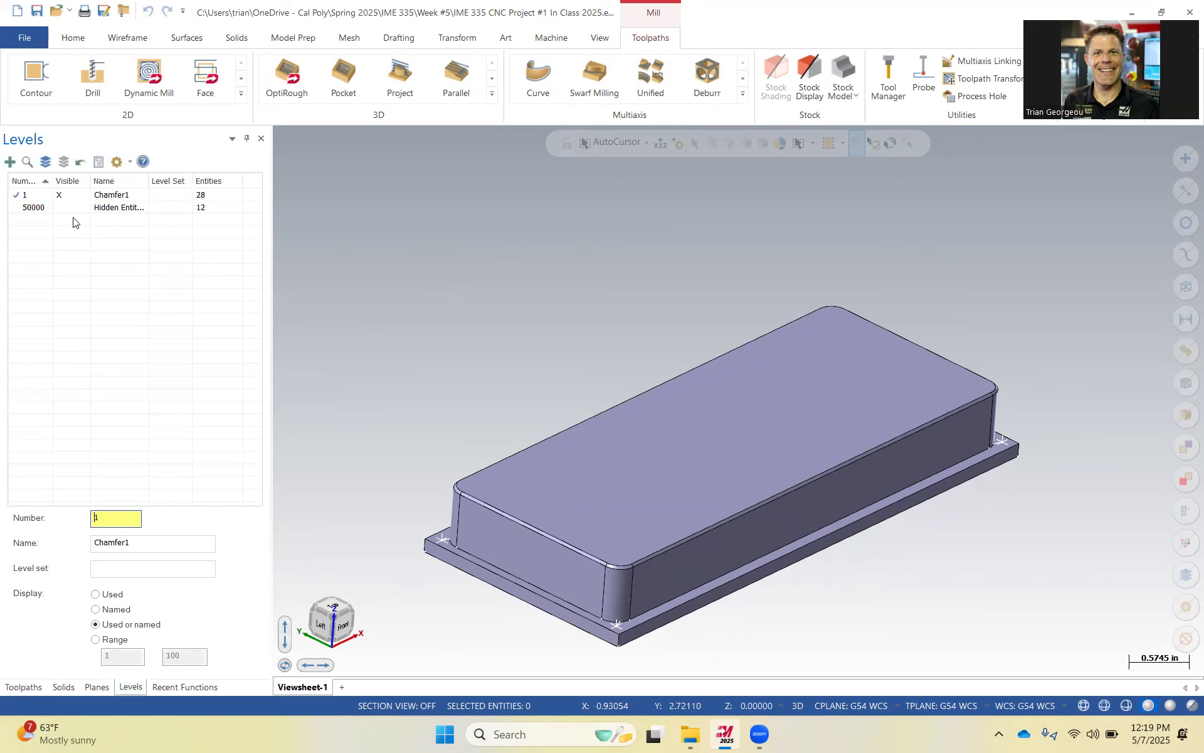
type("2")
left_click(125, 546)
type("Model")
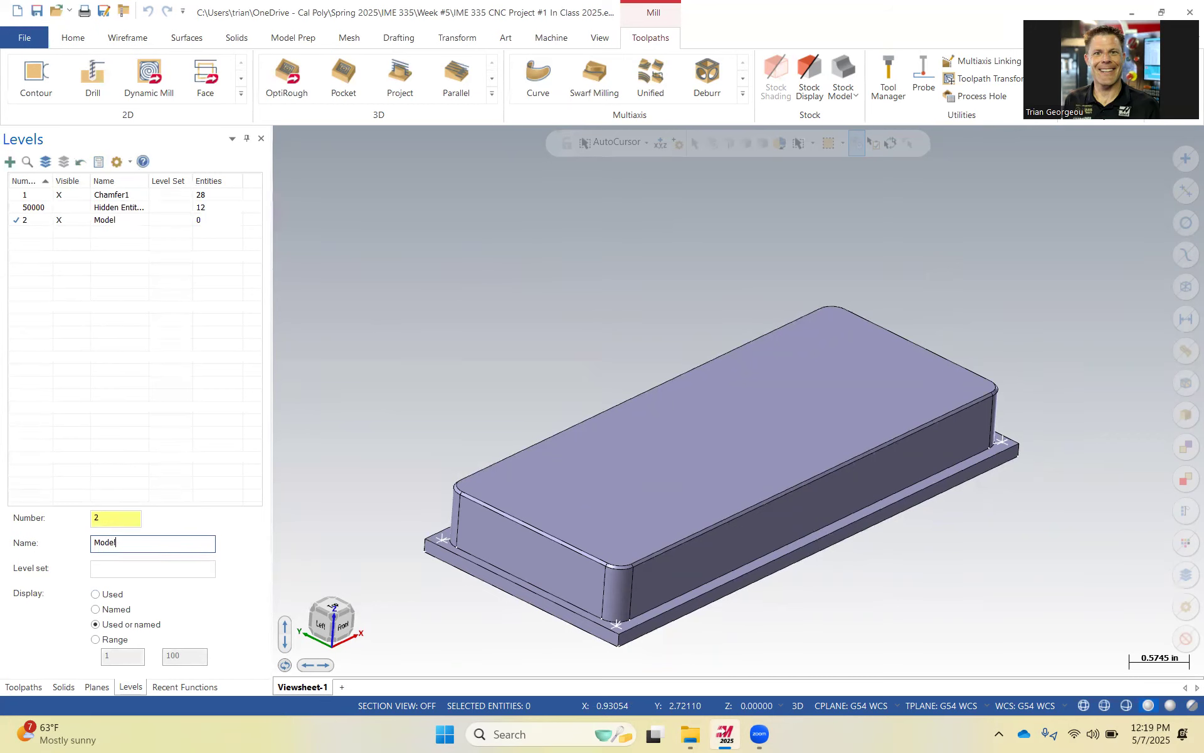
Rename level 1 as Stock.
left_click(177, 448)
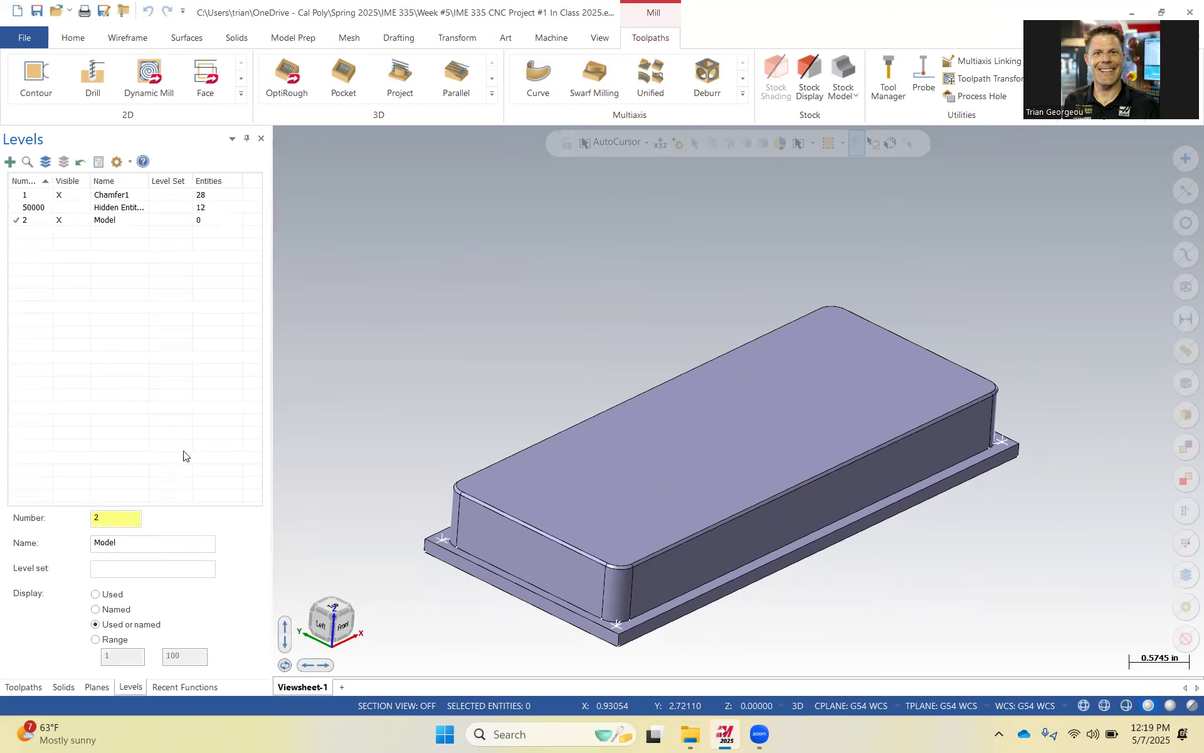
left_click(116, 199)
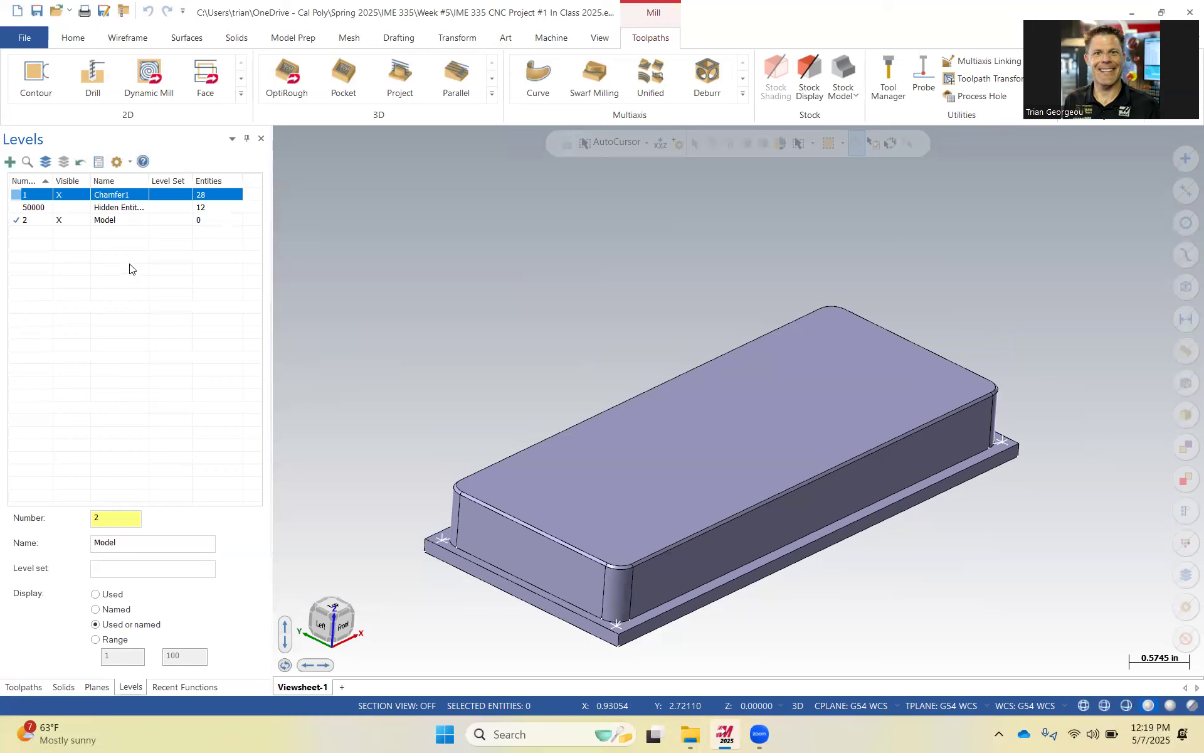
left_click(118, 197)
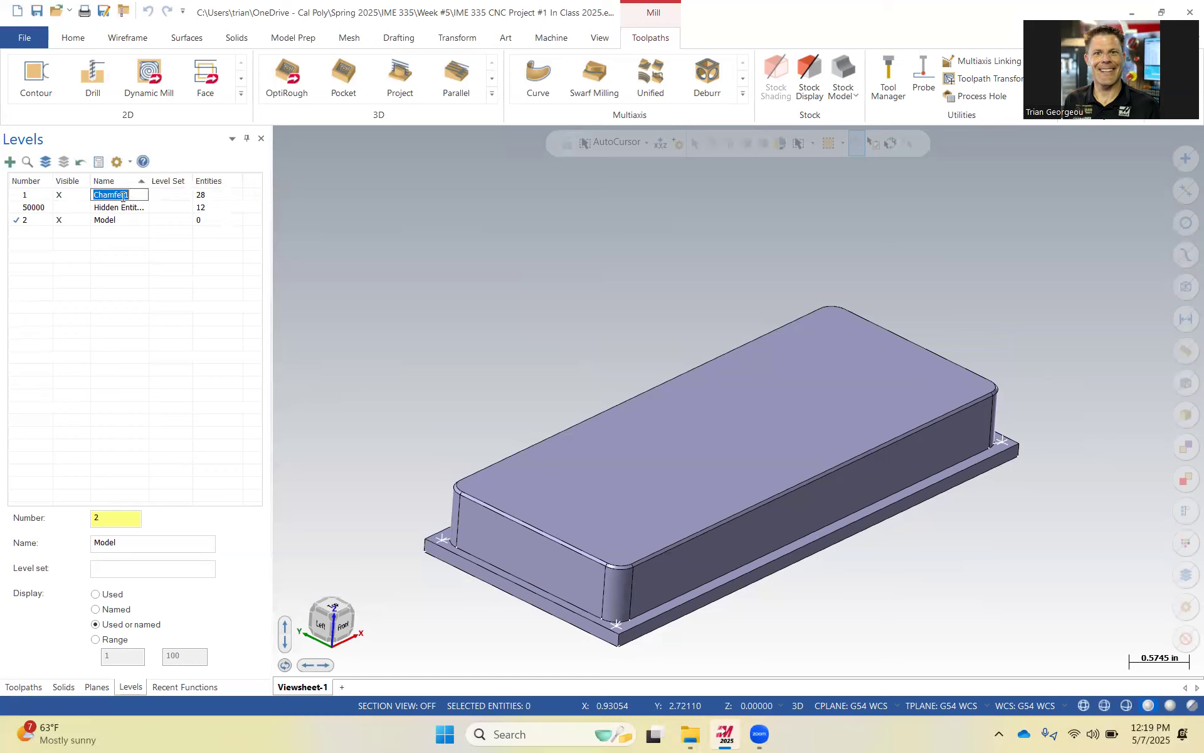
type("Stock")
key("Return")
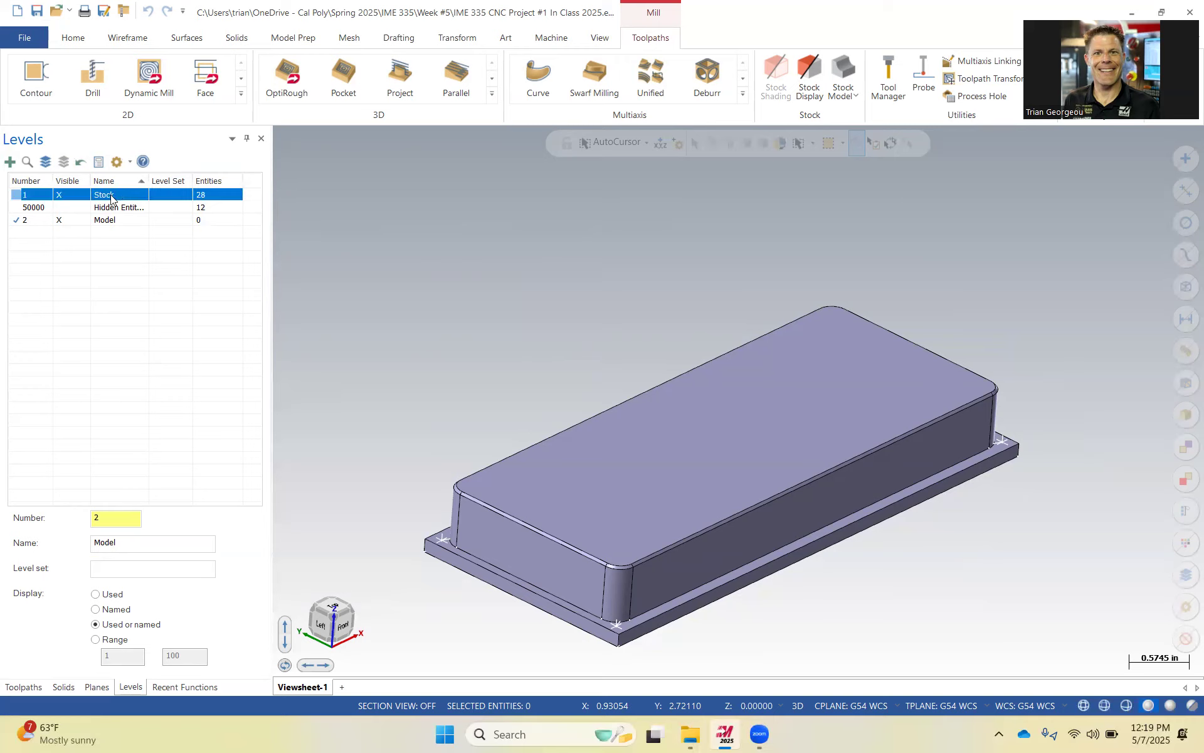
Toggle the visibility of the Stock and Hidden Entities levels to check what each contains.
left_click(111, 222)
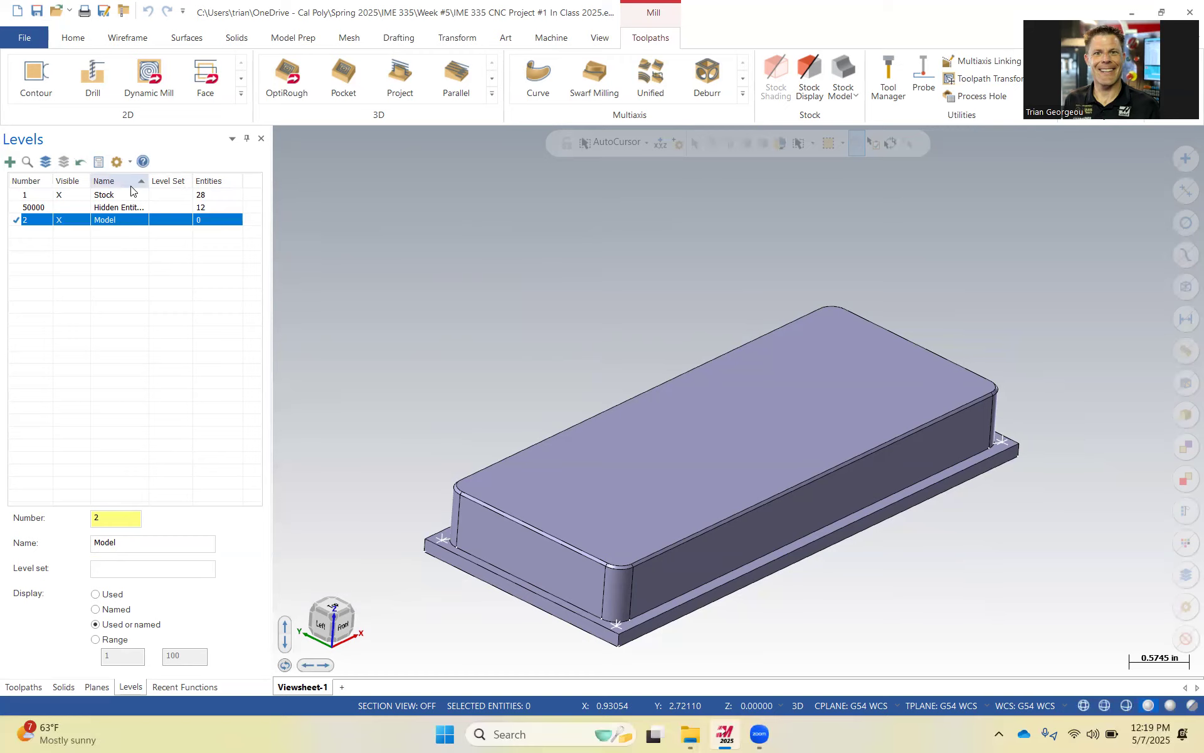
left_click(61, 196)
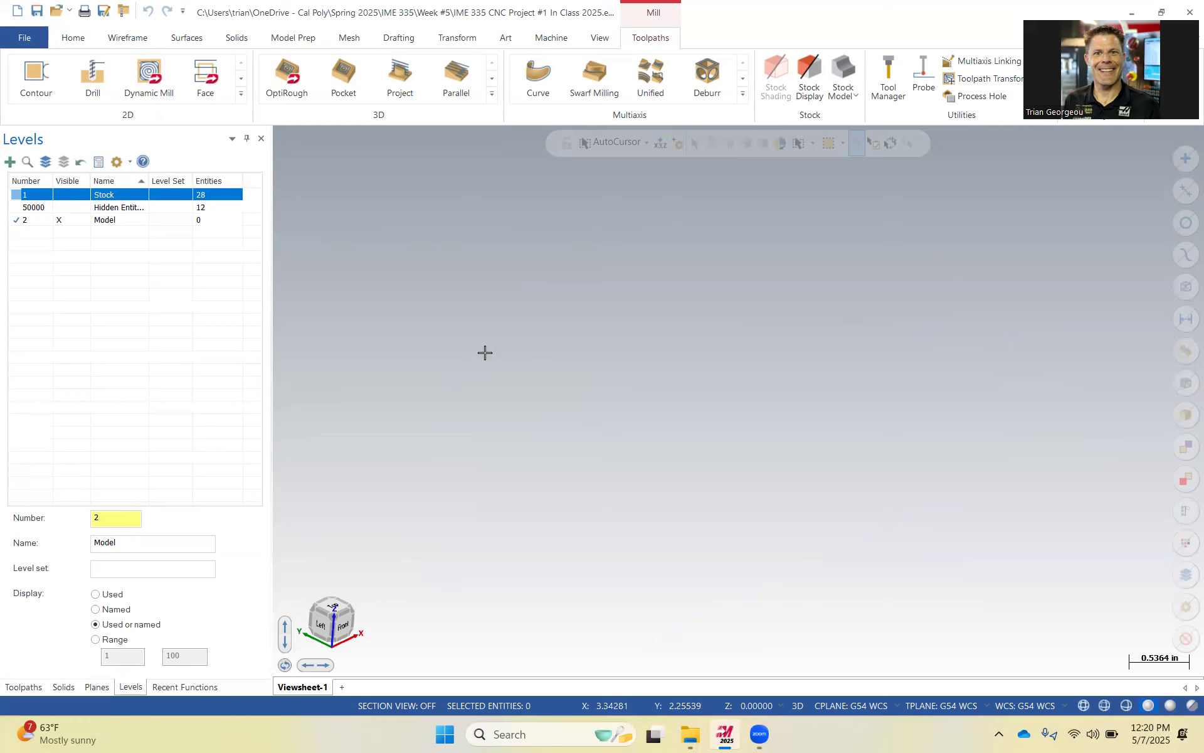
left_click(76, 196)
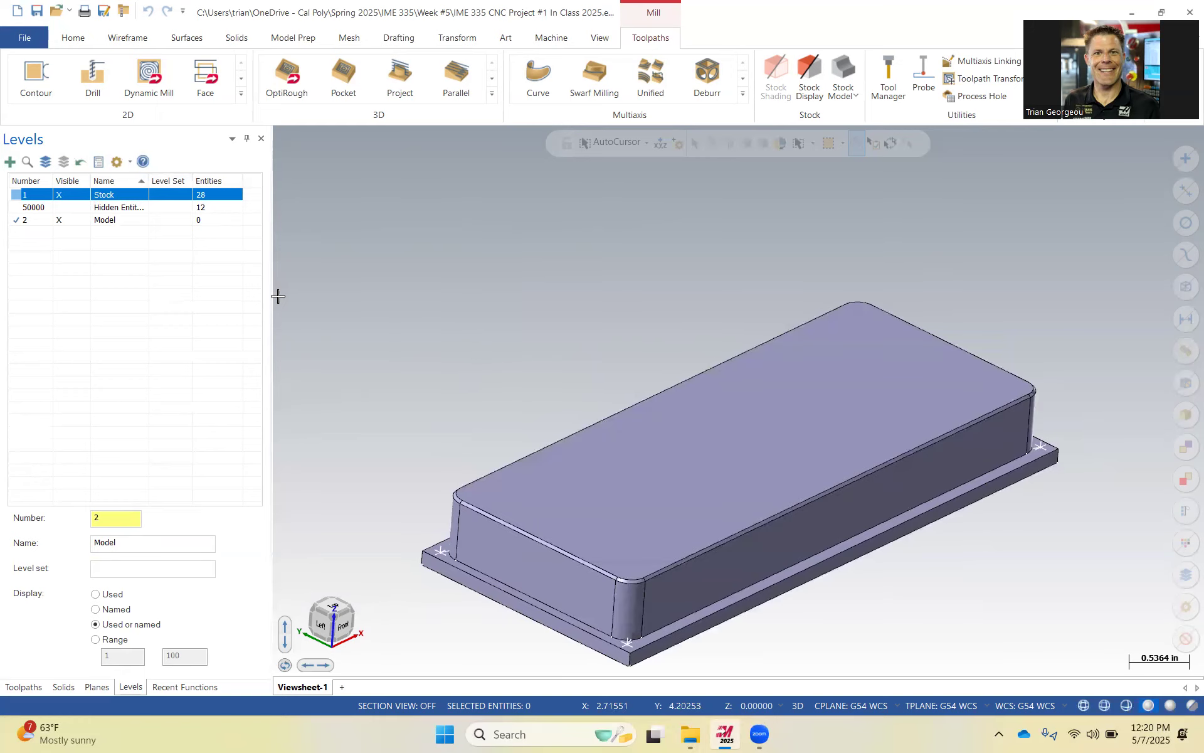
left_click(115, 213)
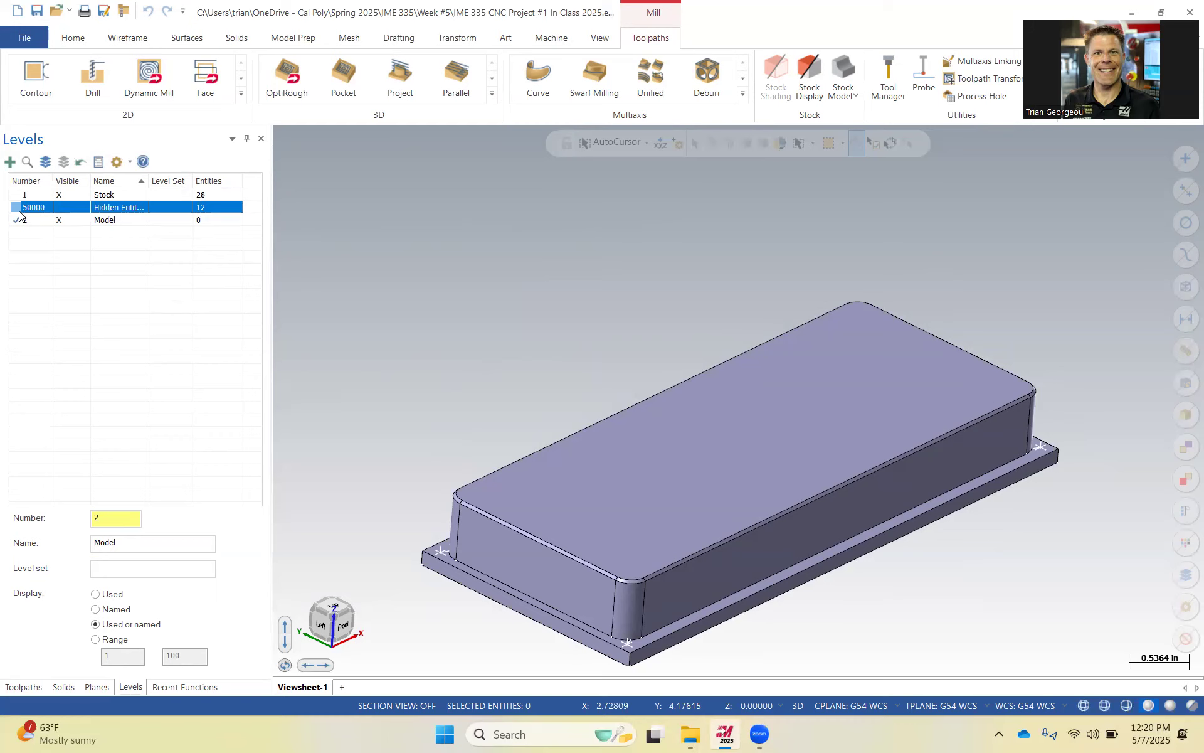
left_click(59, 208)
left_click(61, 211)
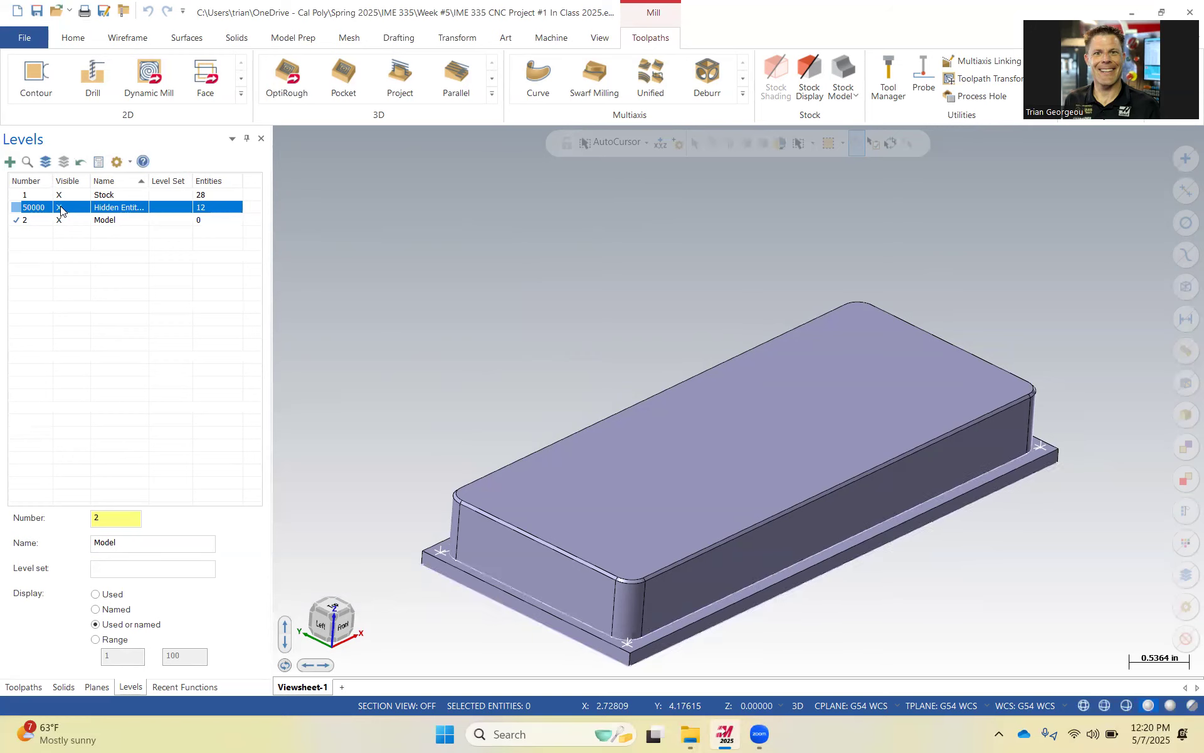
left_click(61, 211)
left_click(61, 210)
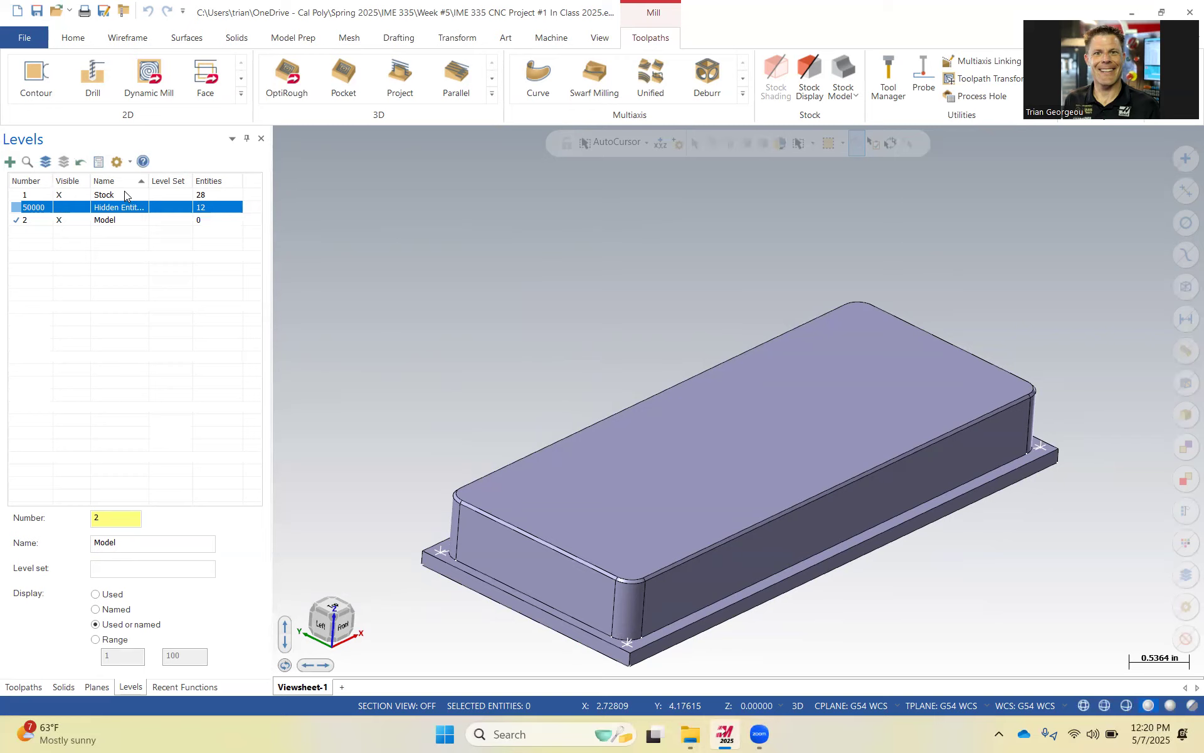
Refresh the levels list and clear the empty Hidden Entities level 50000.
right_click(182, 208)
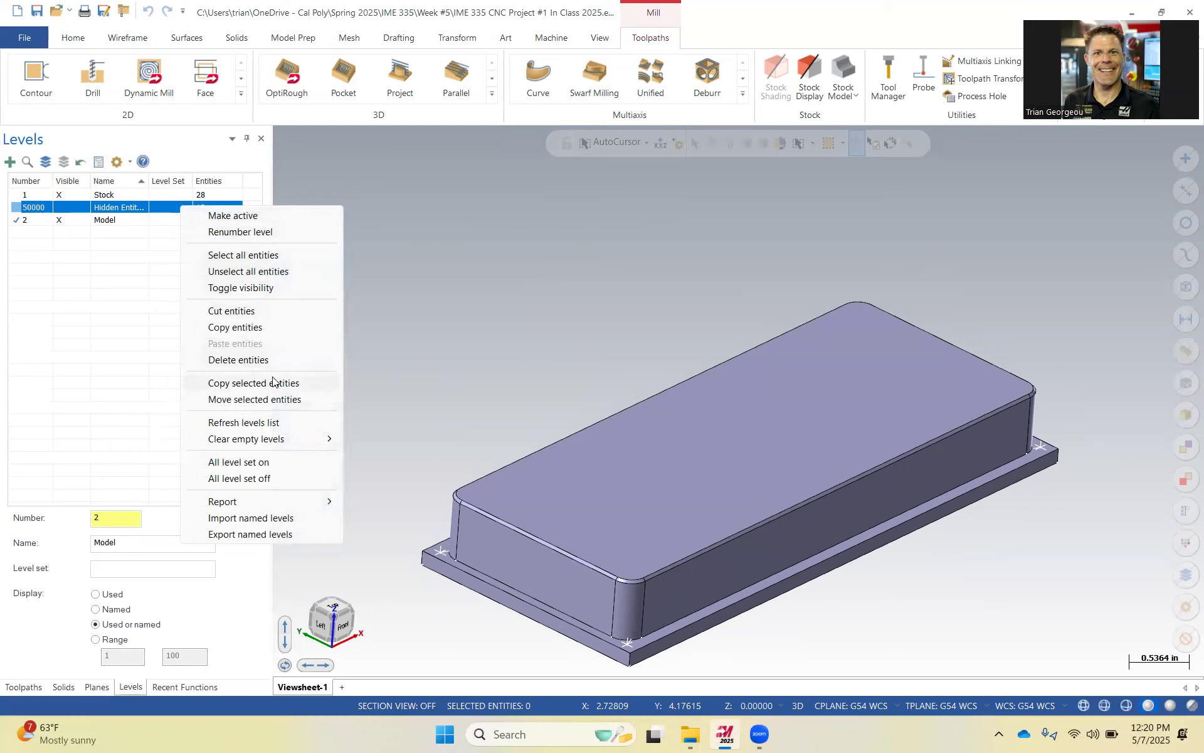
left_click(270, 422)
left_click(122, 197)
left_click(121, 204)
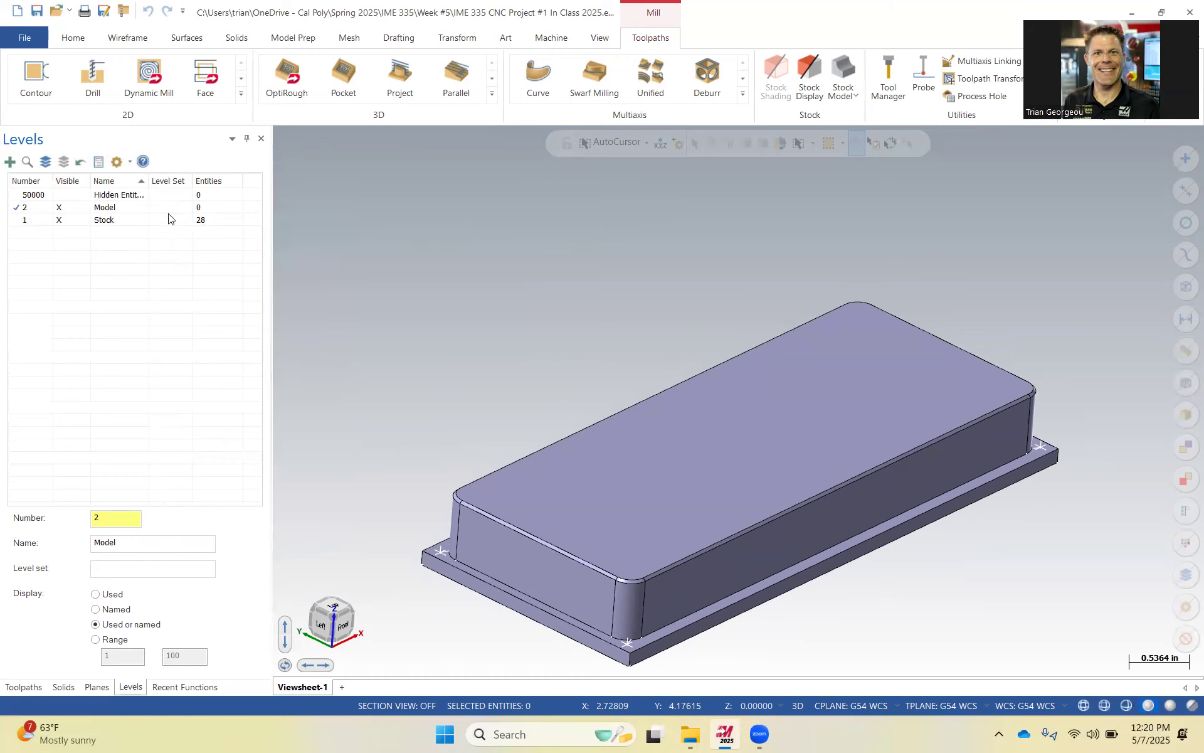
right_click(141, 197)
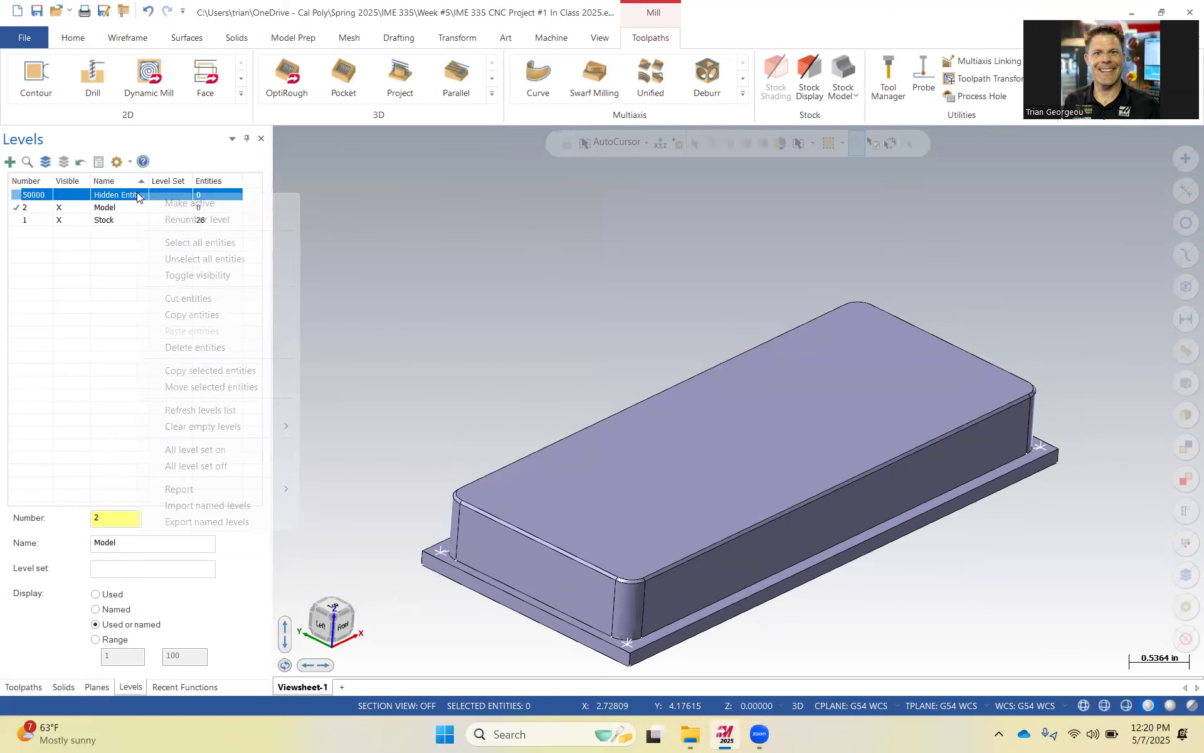
mouse_move(237, 429)
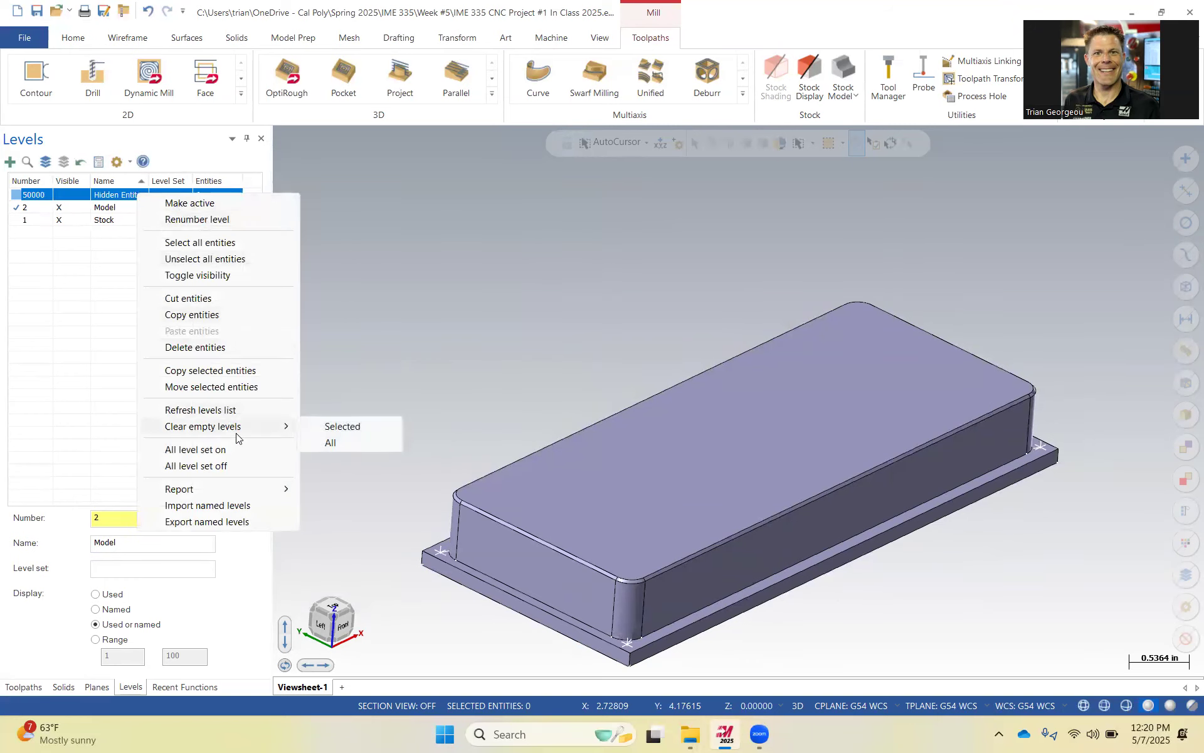
left_click(340, 428)
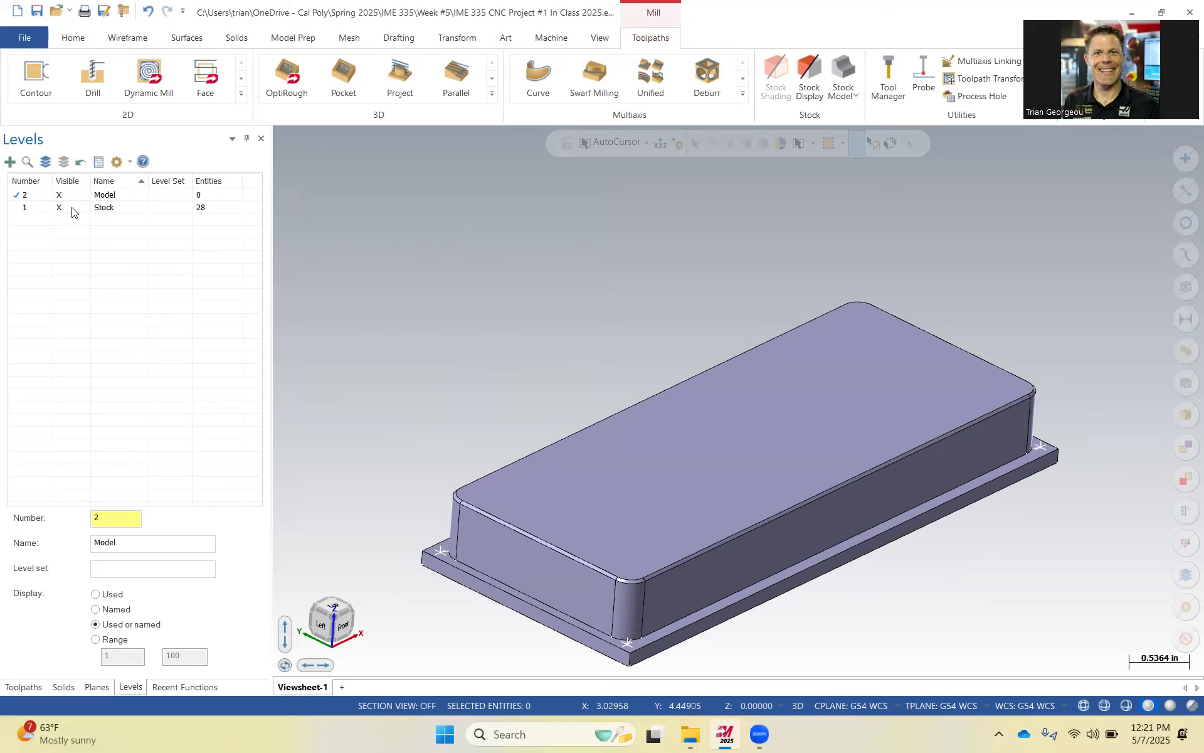
Switch the active level to Stock and back to Model.
left_click(21, 207)
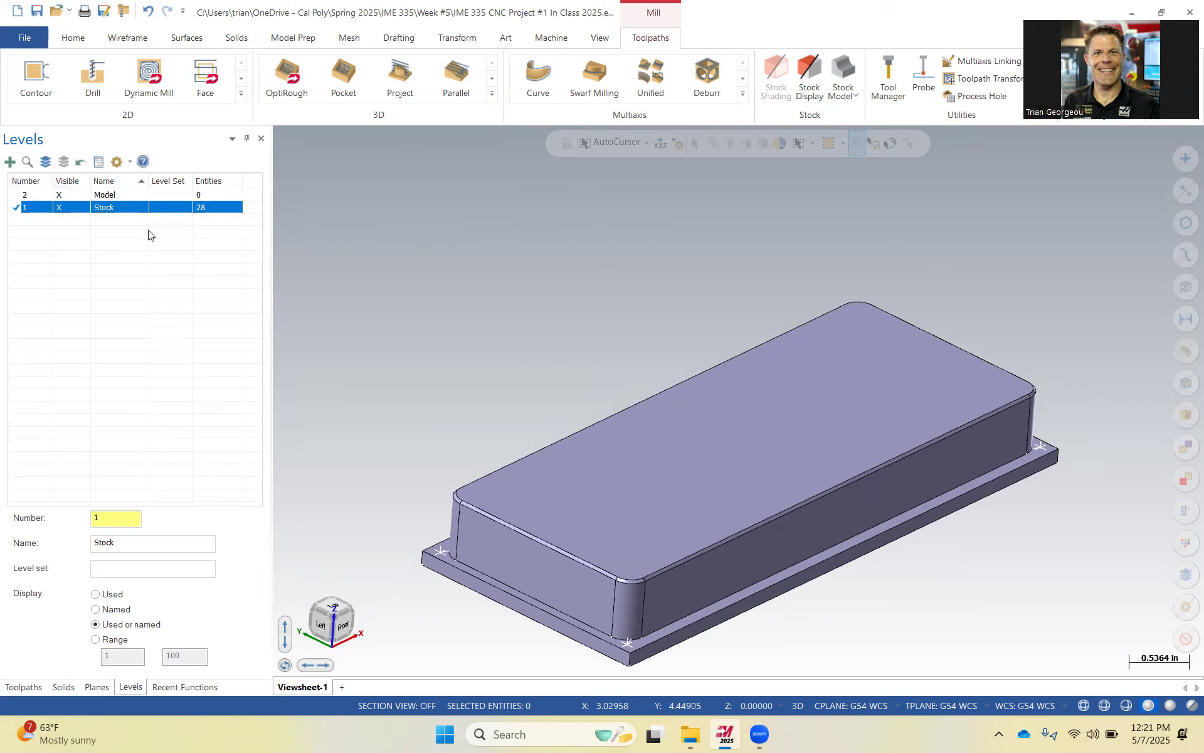
left_click(26, 39)
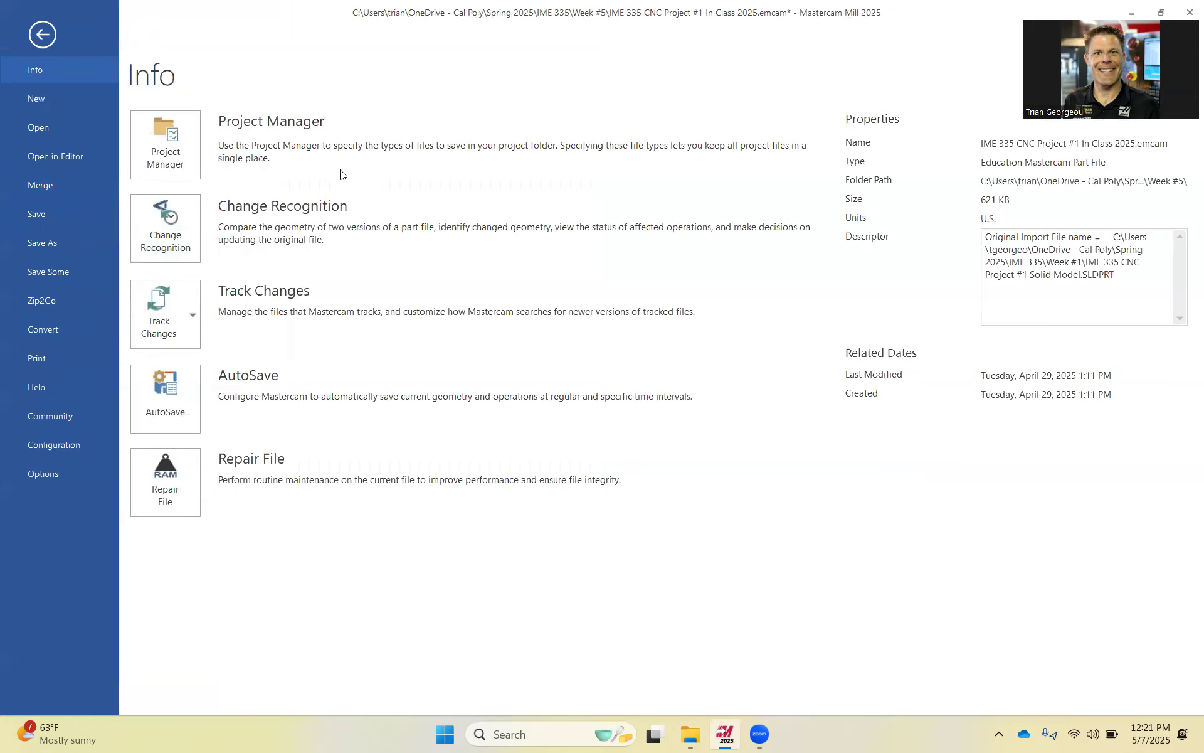
key("Escape")
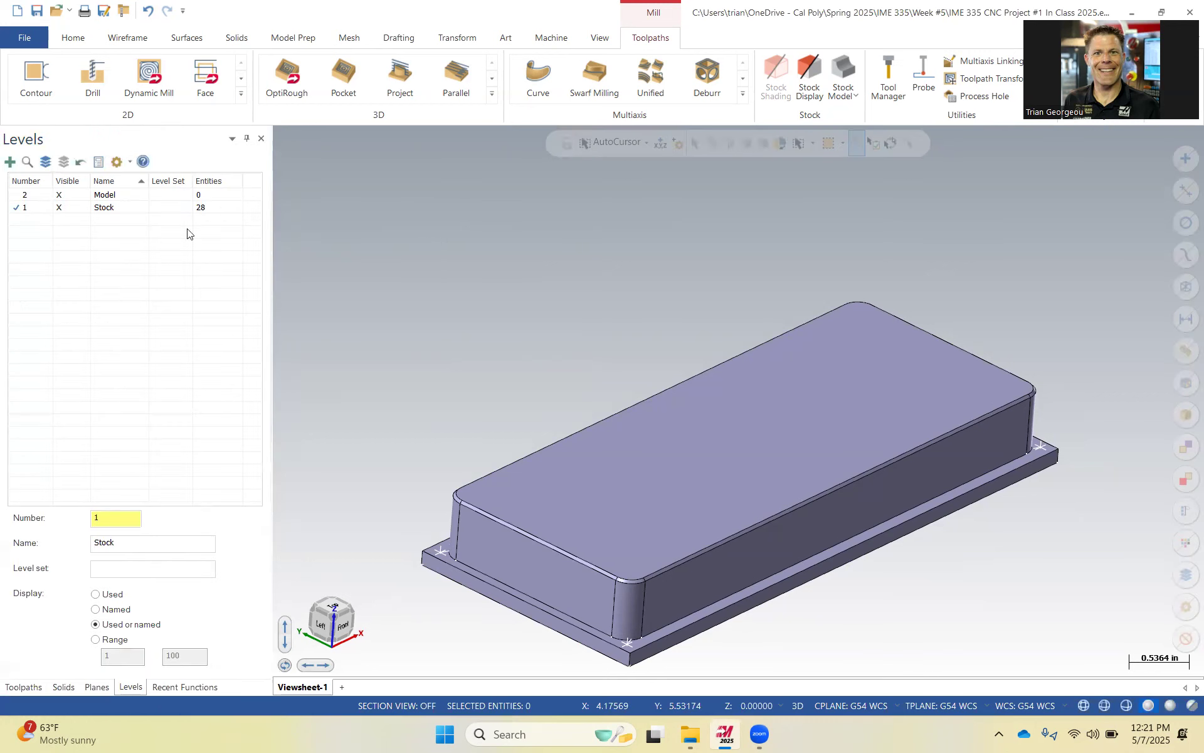
left_click(25, 195)
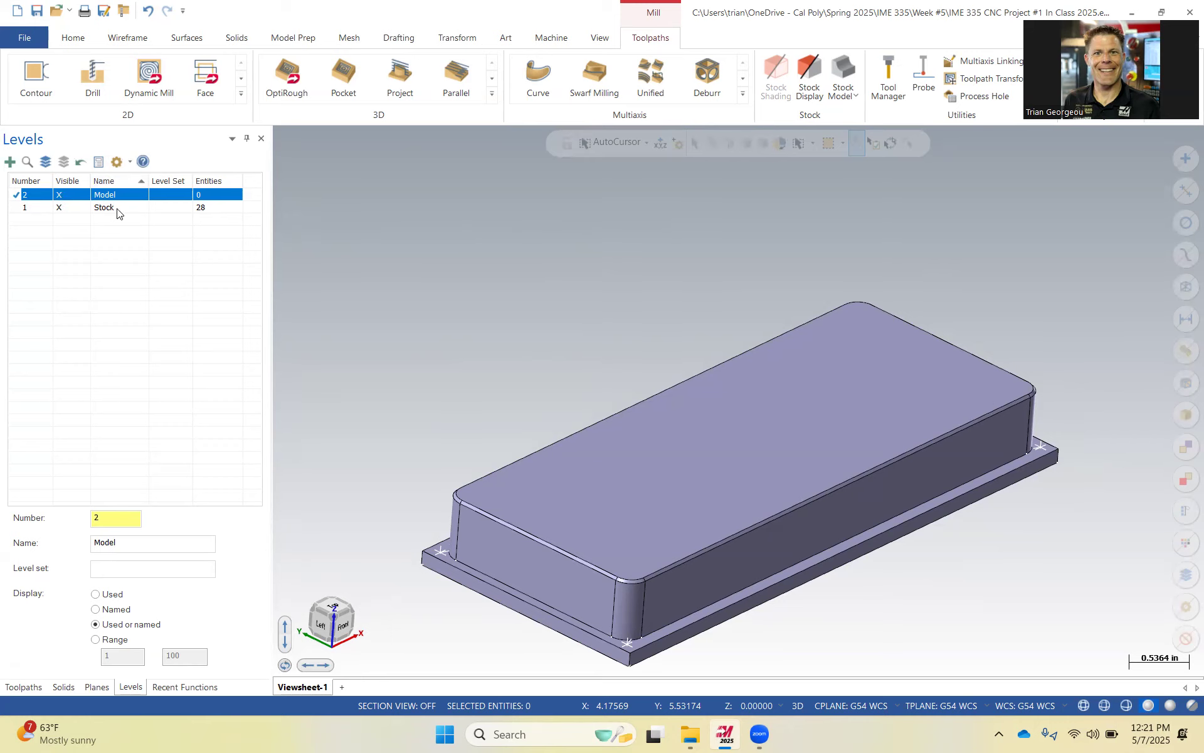
Toggle the Stock level's visibility off and back on.
left_click(67, 212)
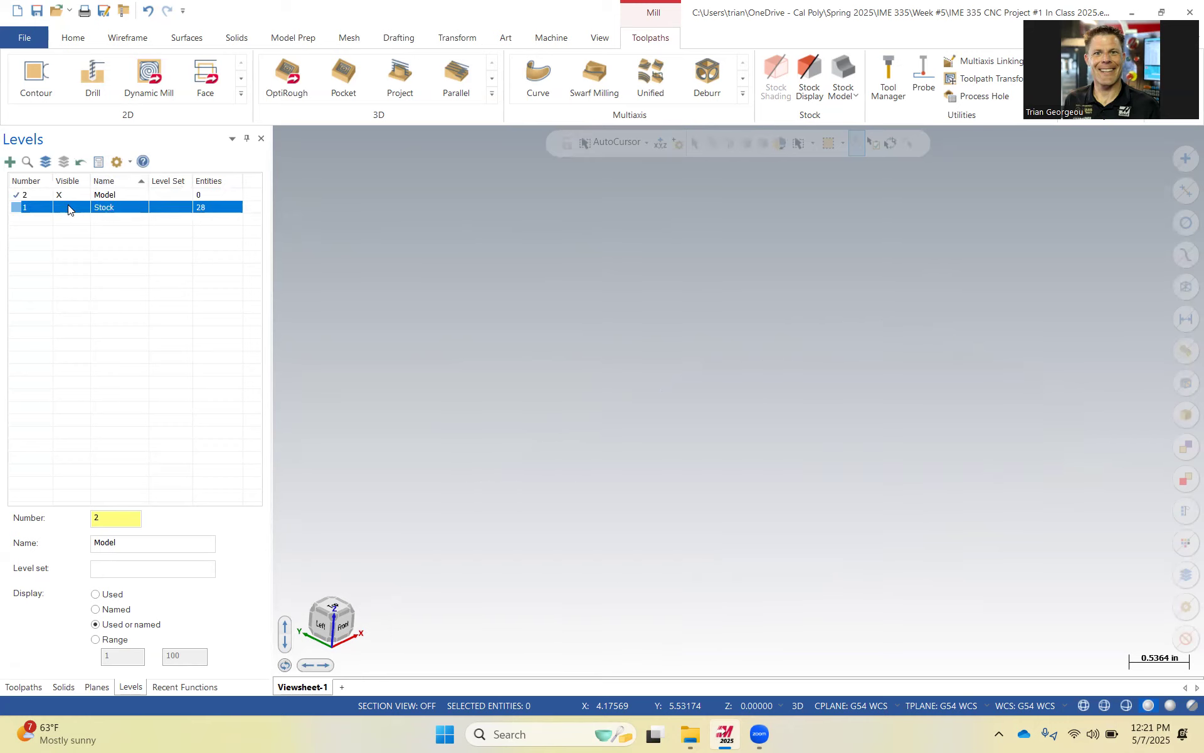
left_click(68, 210)
left_click(60, 208)
left_click(78, 210)
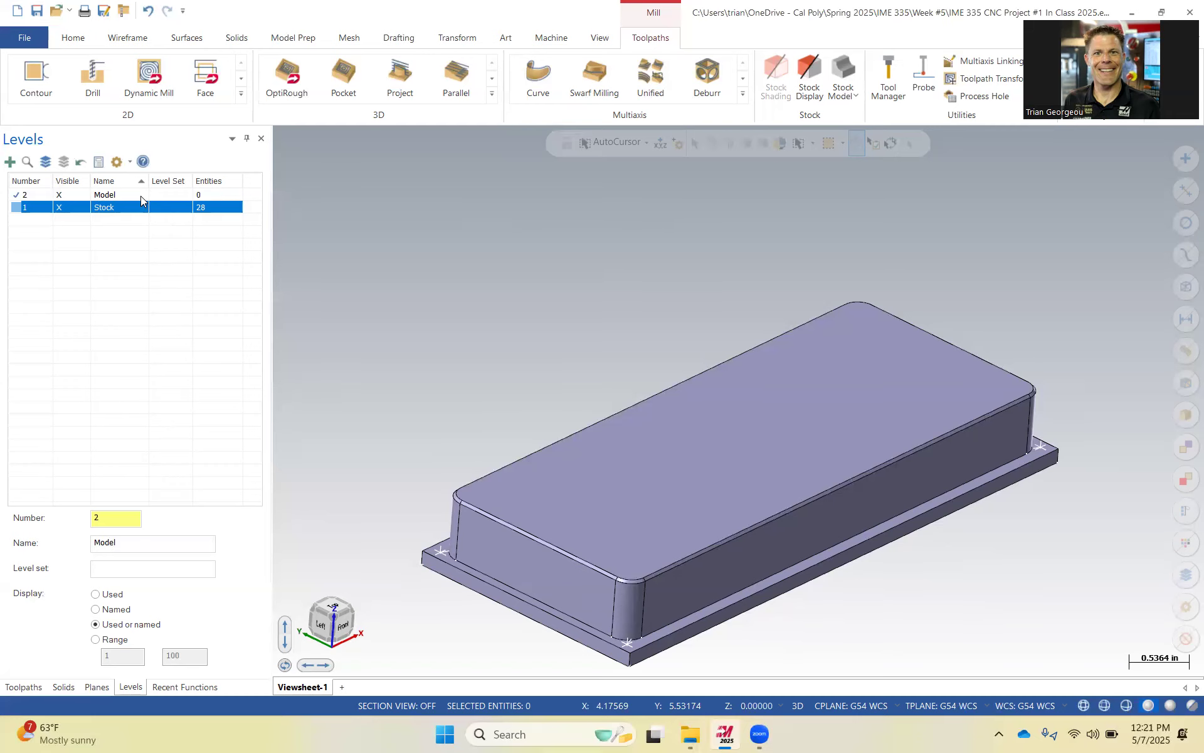
Merge the SOLIDWORKS part IME 335 CNC Project #2 Student Blank into the file, placing it on the active level.
left_click(37, 38)
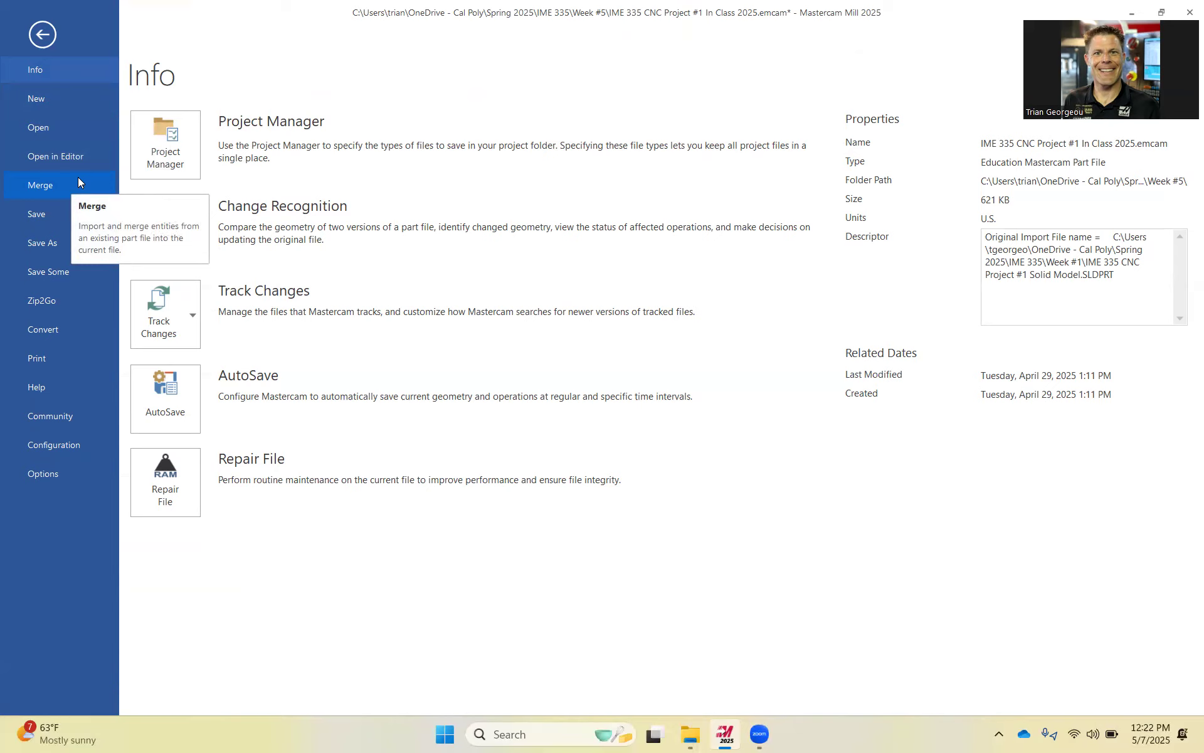
left_click(54, 189)
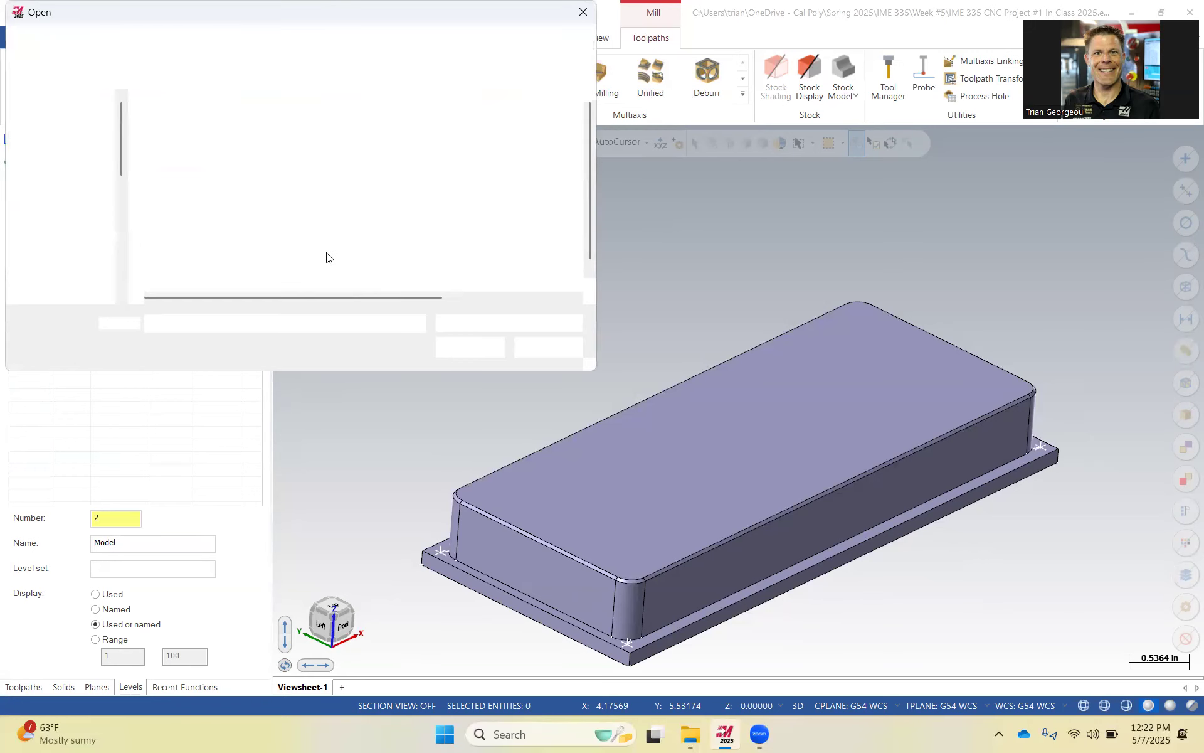
left_click(510, 324)
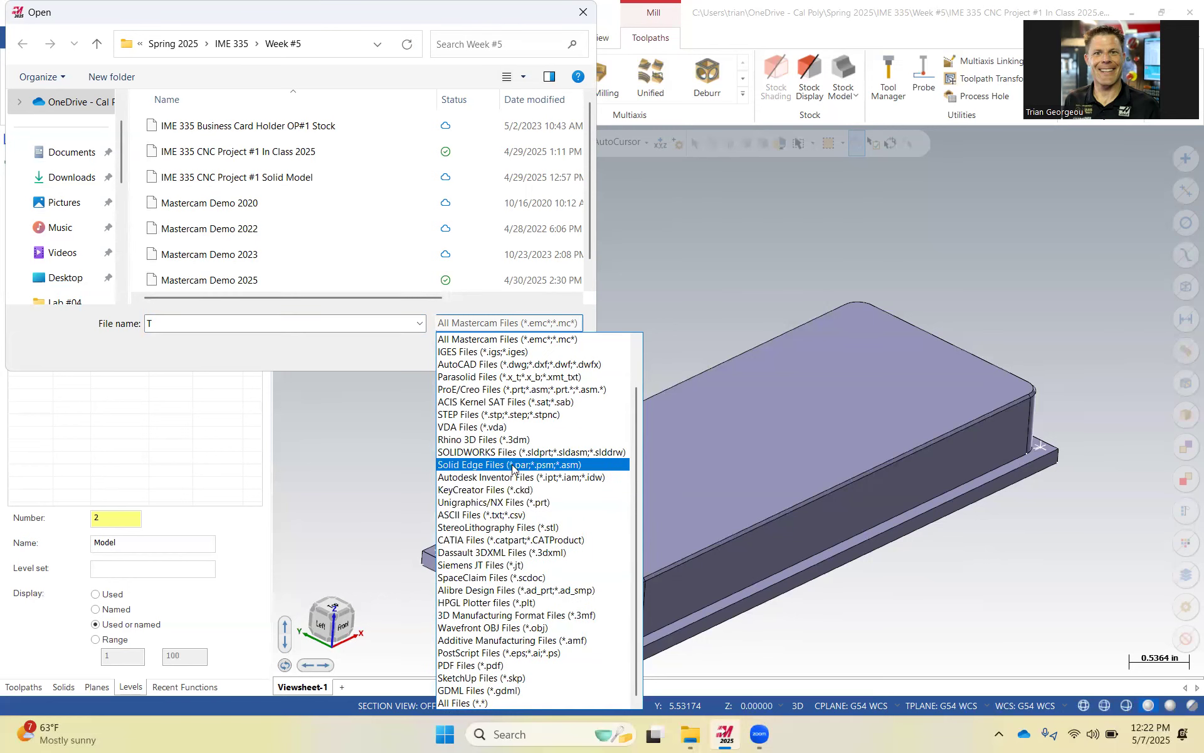
left_click(523, 453)
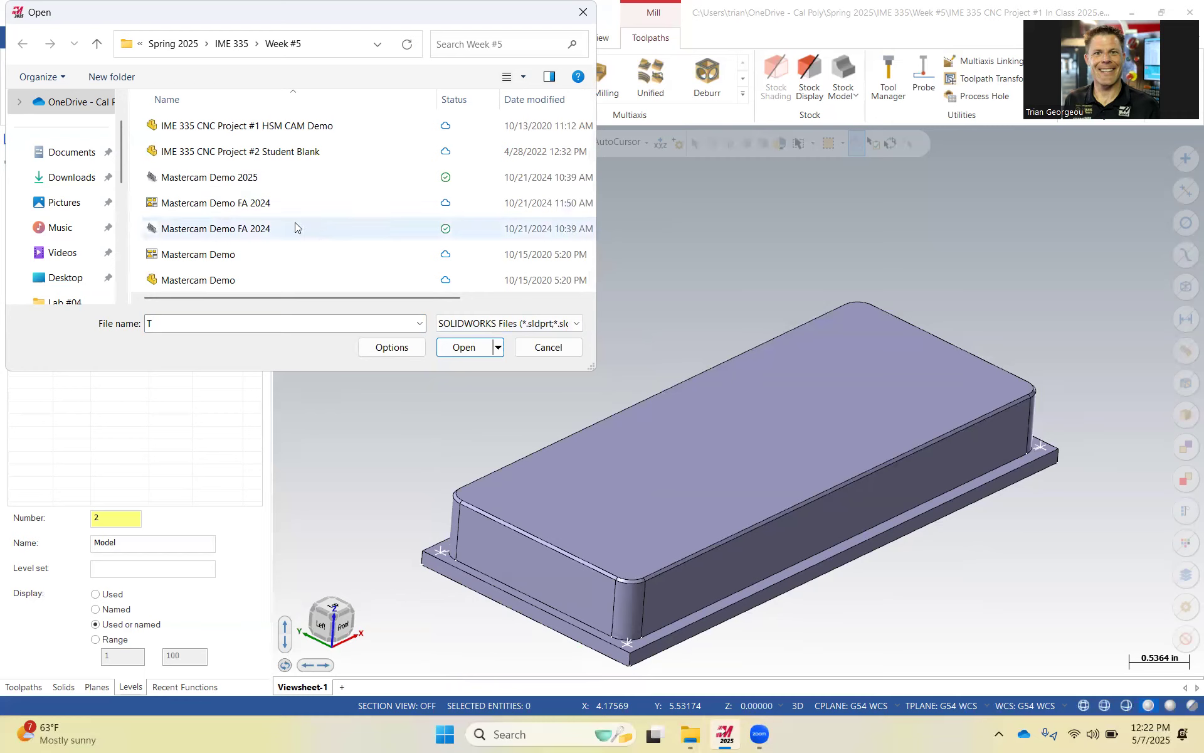
left_click(300, 153)
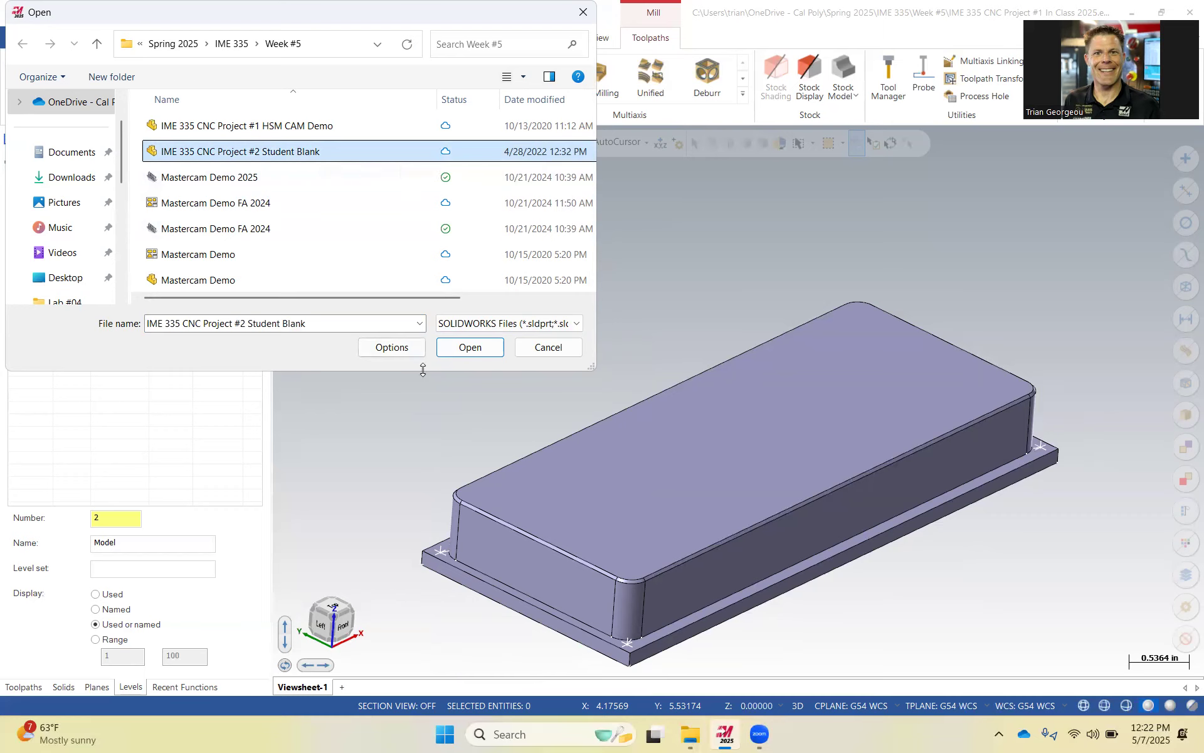
left_click(465, 348)
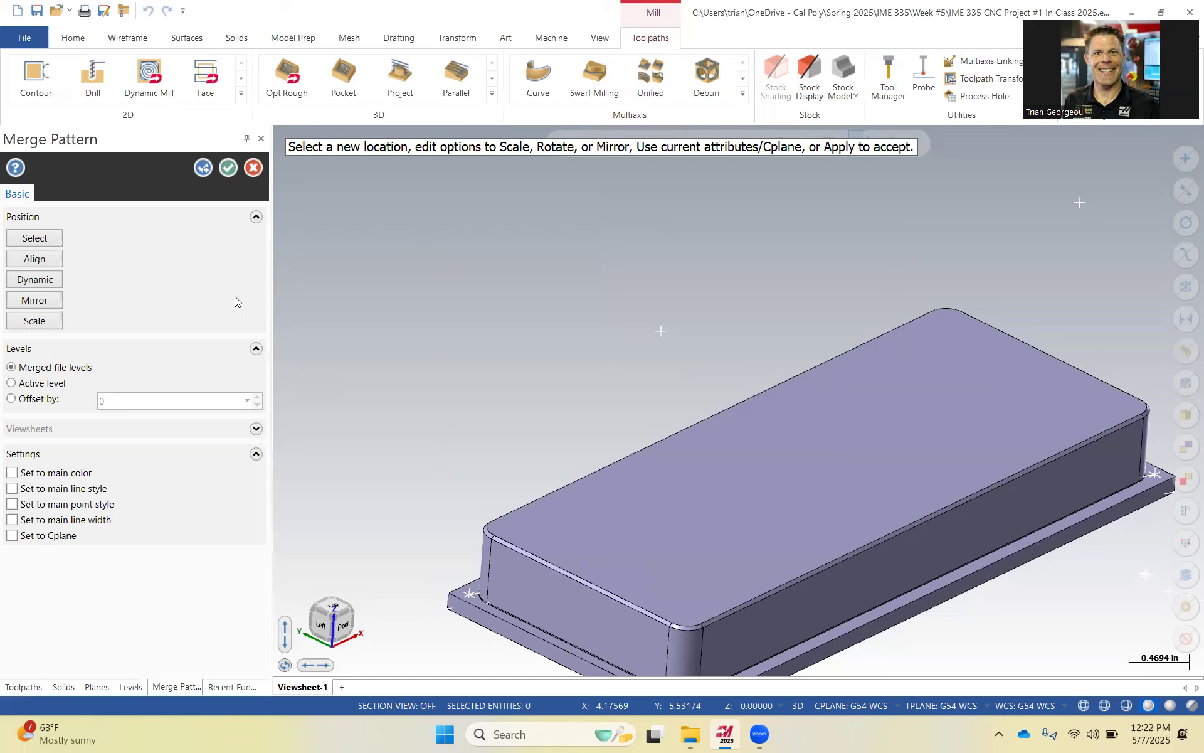
left_click(12, 384)
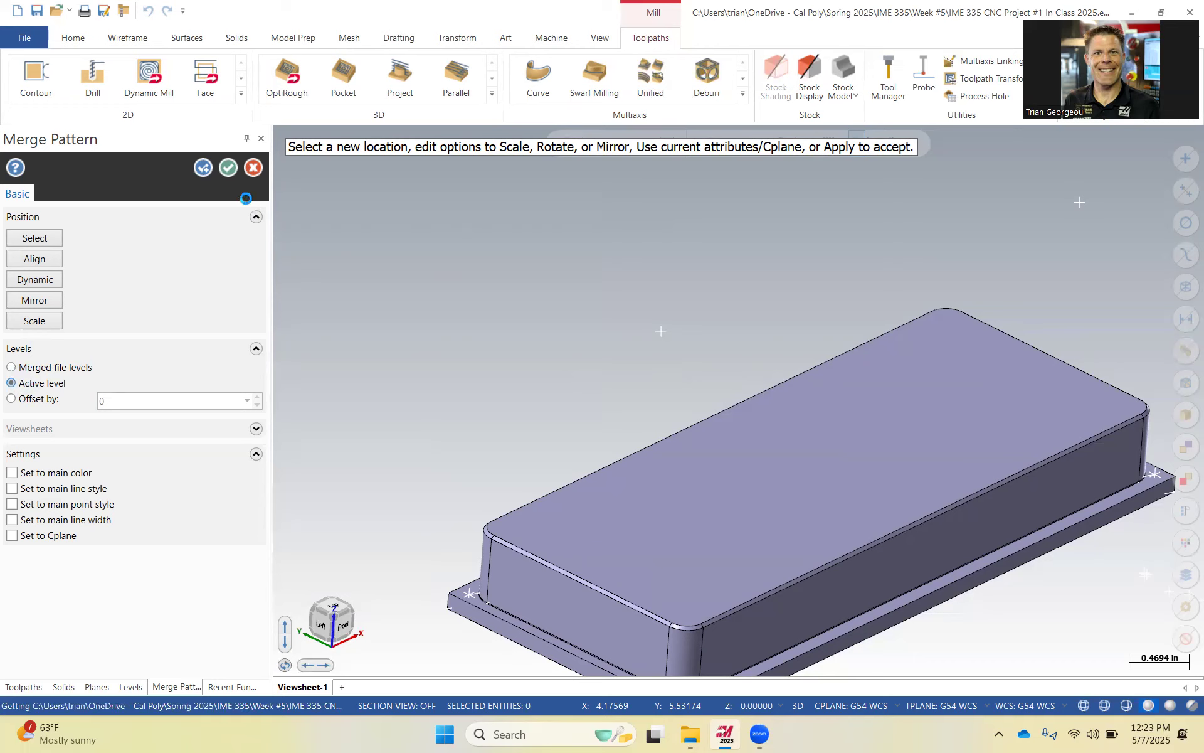
left_click(222, 168)
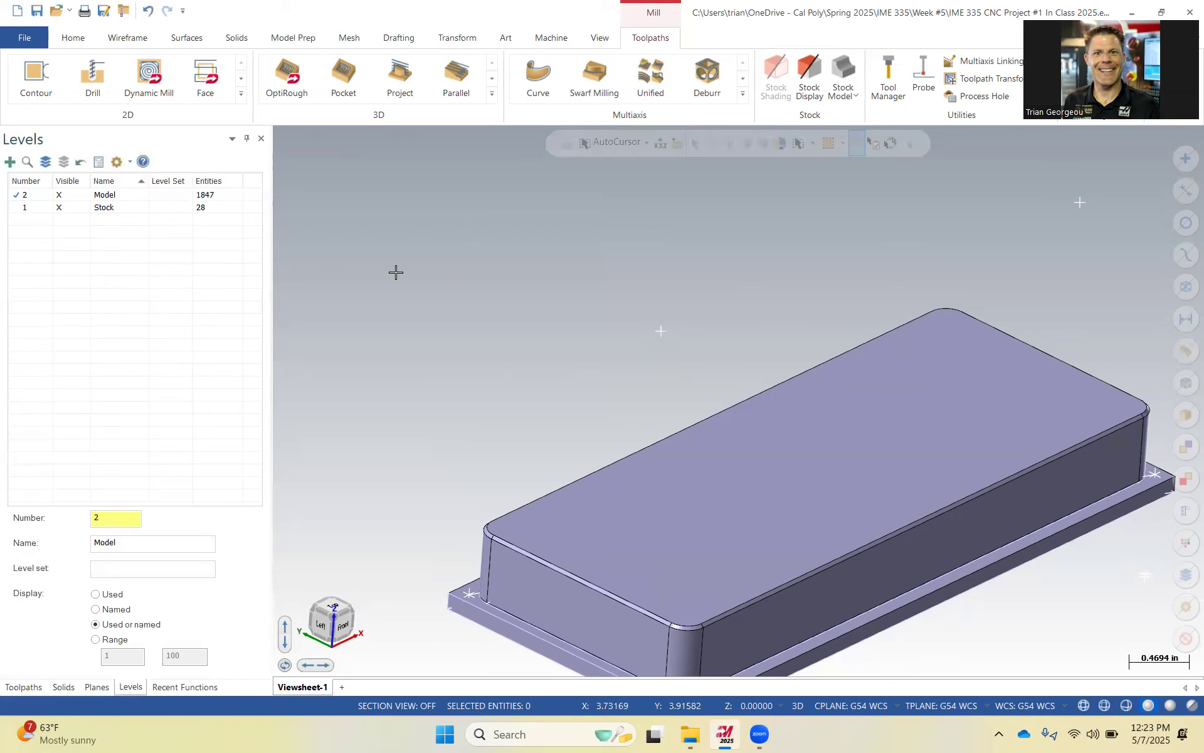
Switch active level and visibility to view Stock alone, then keep Model active and visible with Stock hidden.
left_click(21, 209)
left_click(69, 198)
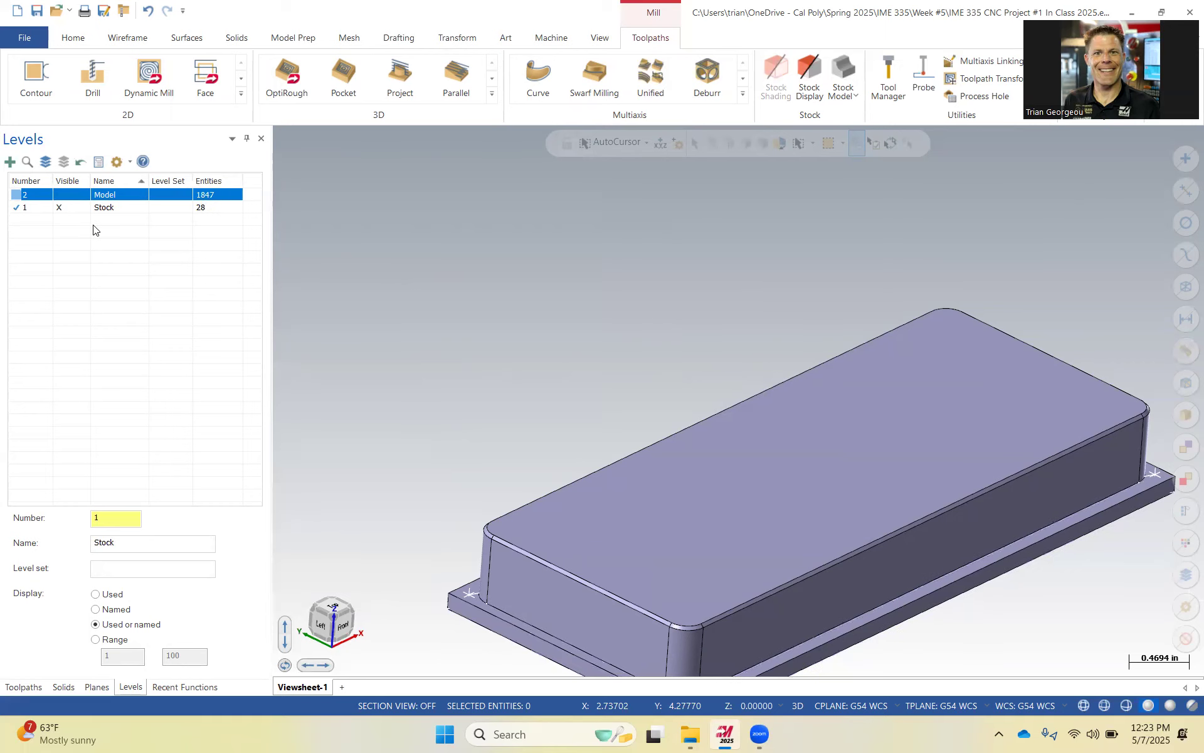
scroll(403, 374, "up", 1)
scroll(409, 376, "down", 2)
left_click(22, 195)
left_click(63, 208)
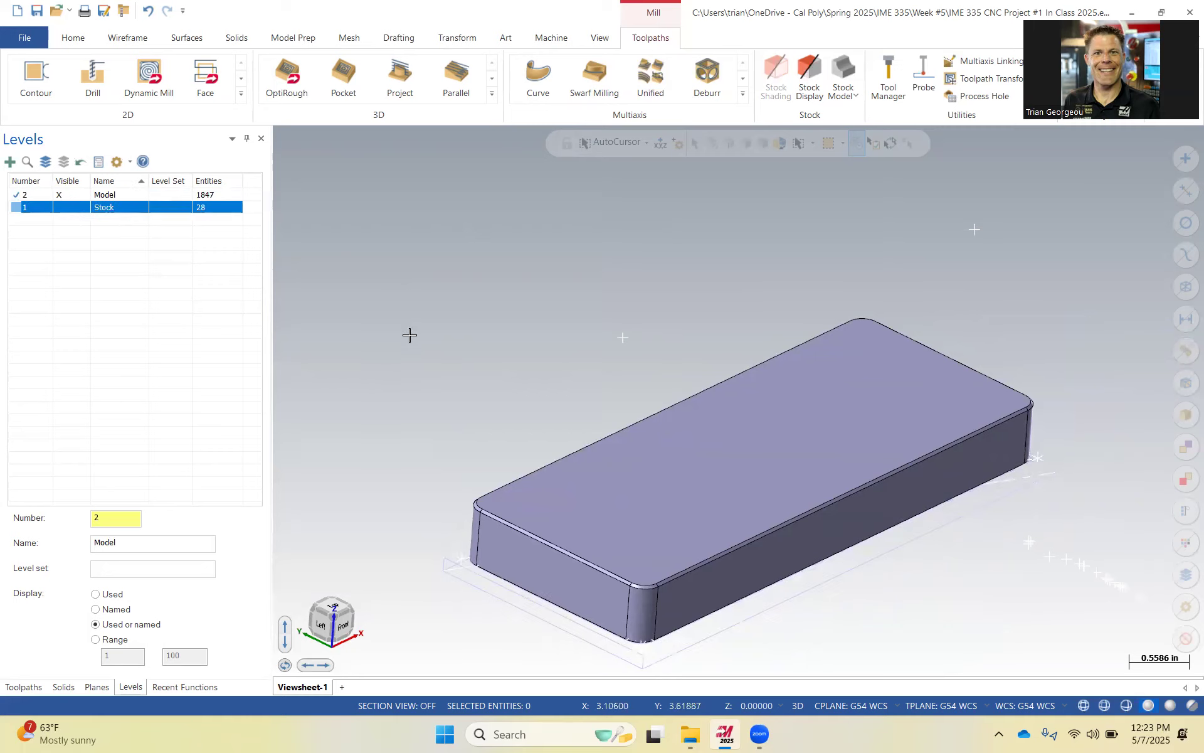
Fit the view and window-select the stray entity far from the part, then delete it.
middle_click_drag(410, 335, 418, 277)
scroll(533, 376, "down", 1)
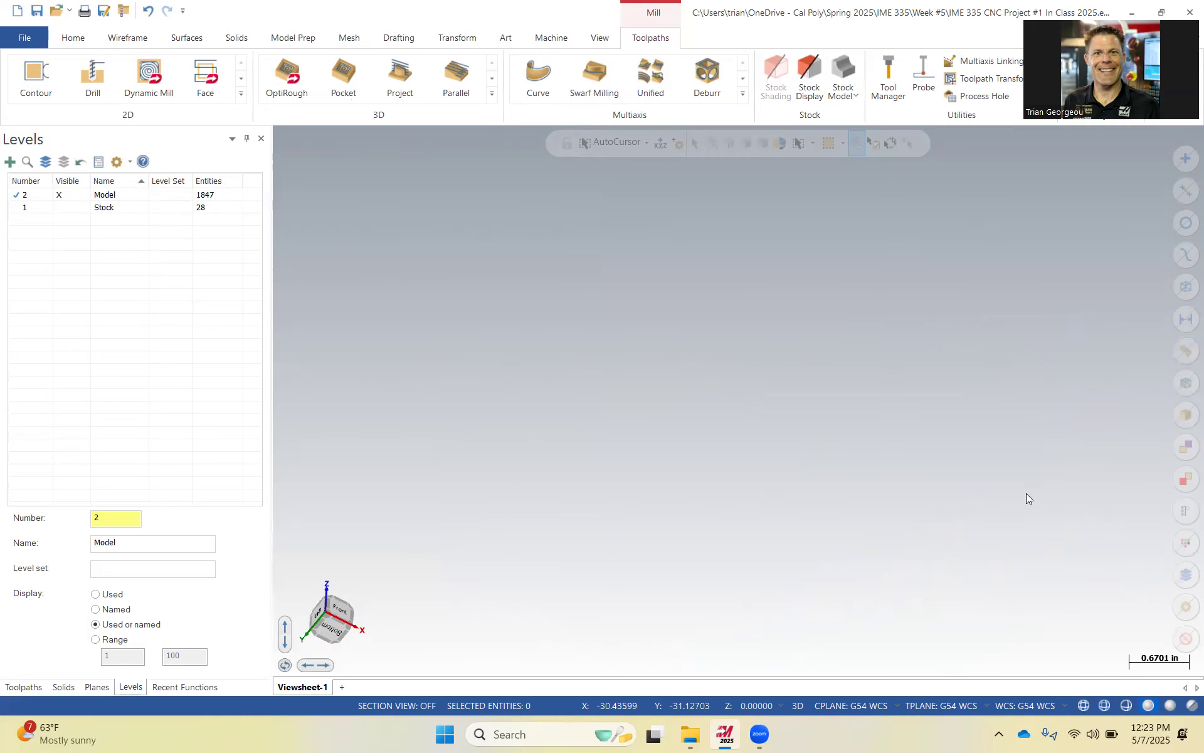
left_click(600, 38)
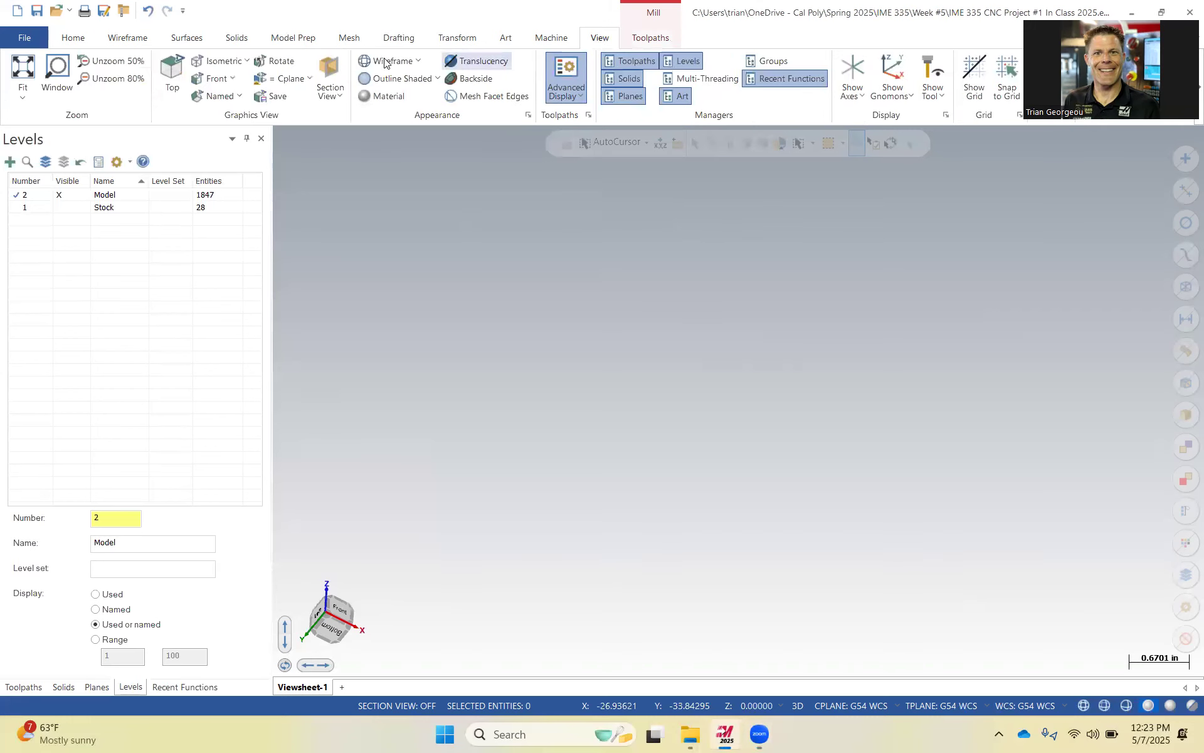
left_click(35, 74)
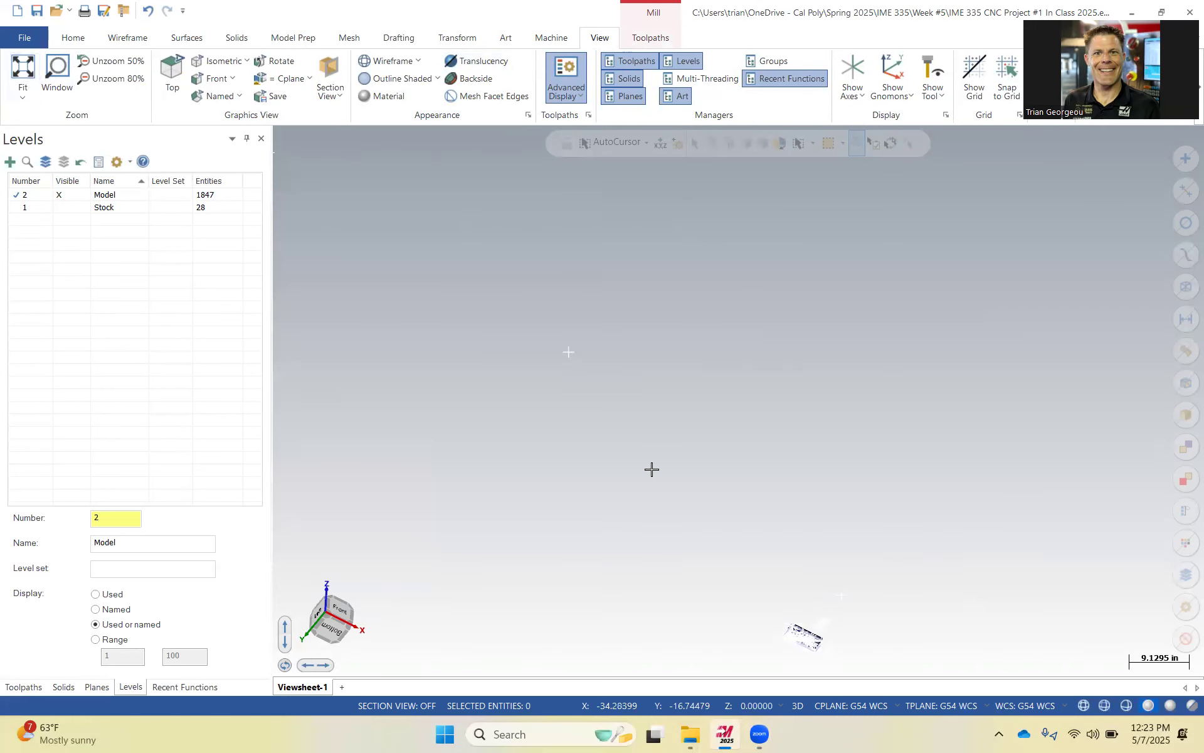
scroll(861, 644, "up", 5)
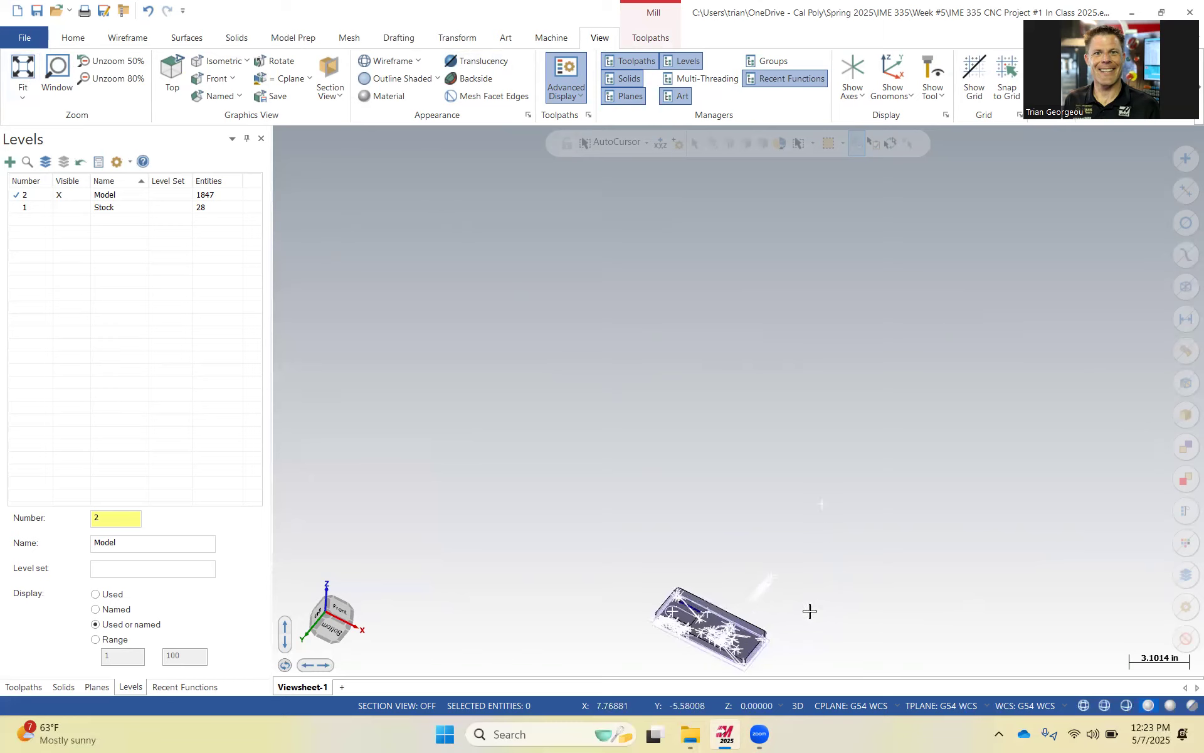
scroll(624, 403, "down", 8)
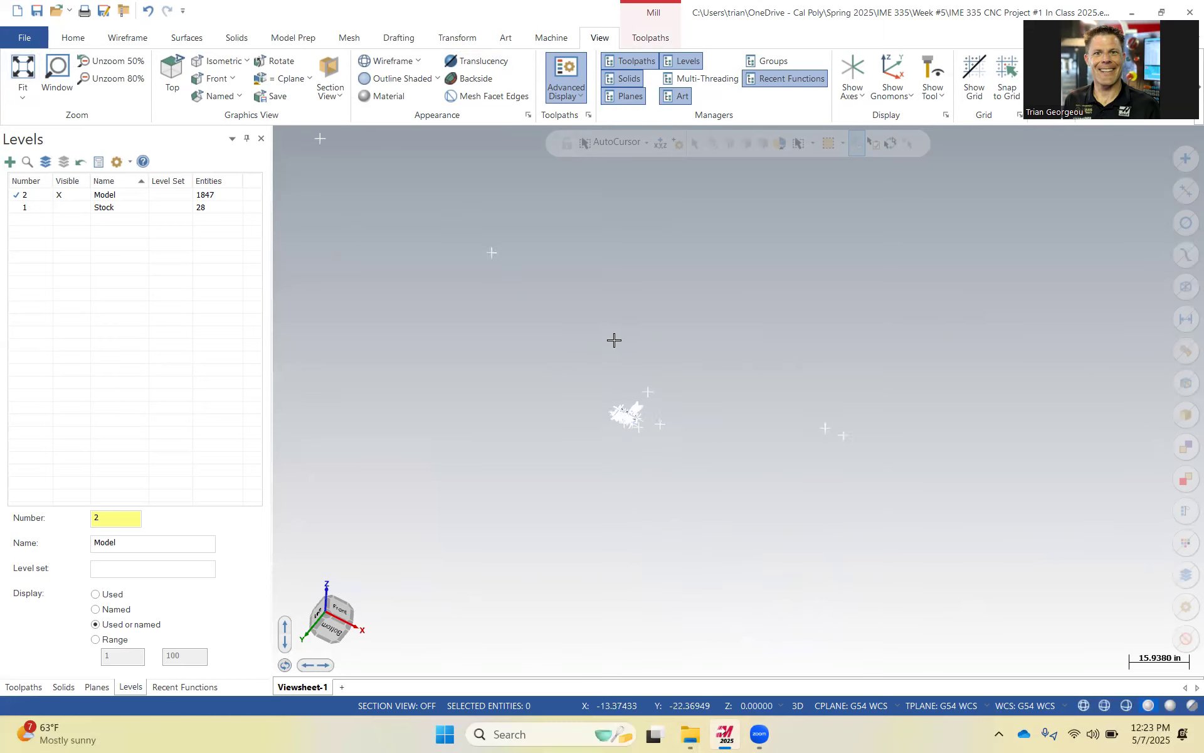
left_click(23, 65)
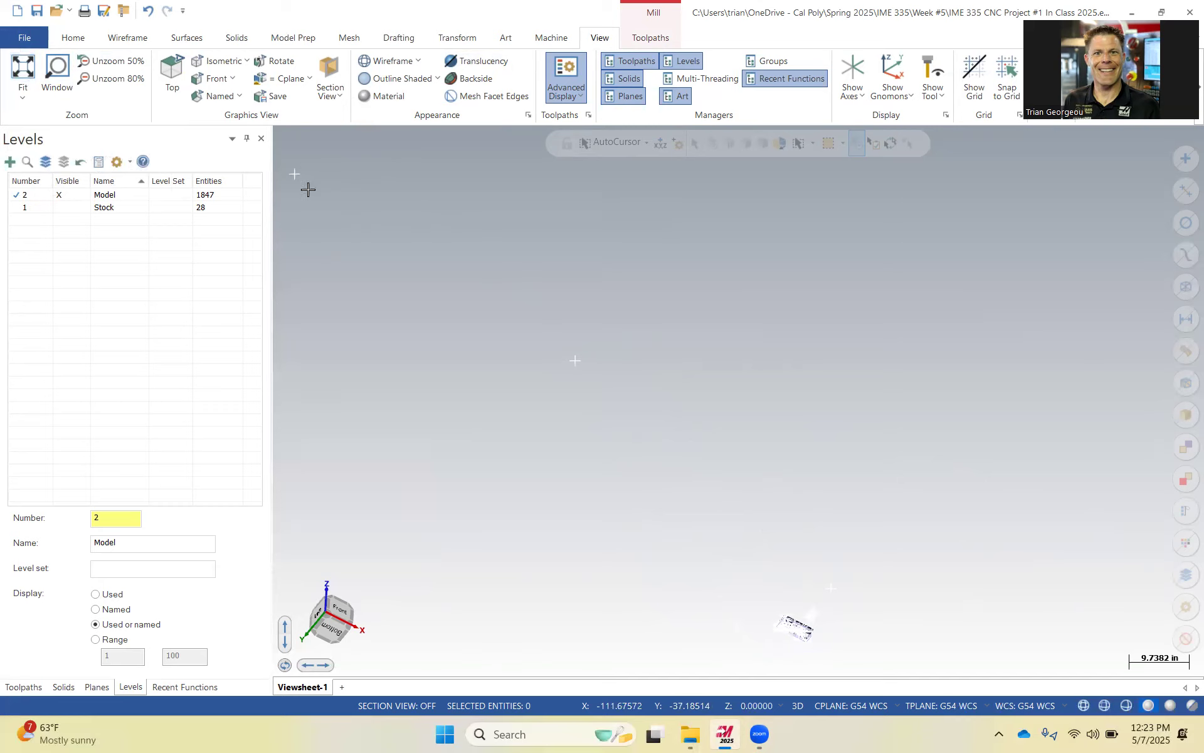
left_click_drag(612, 404, 543, 331)
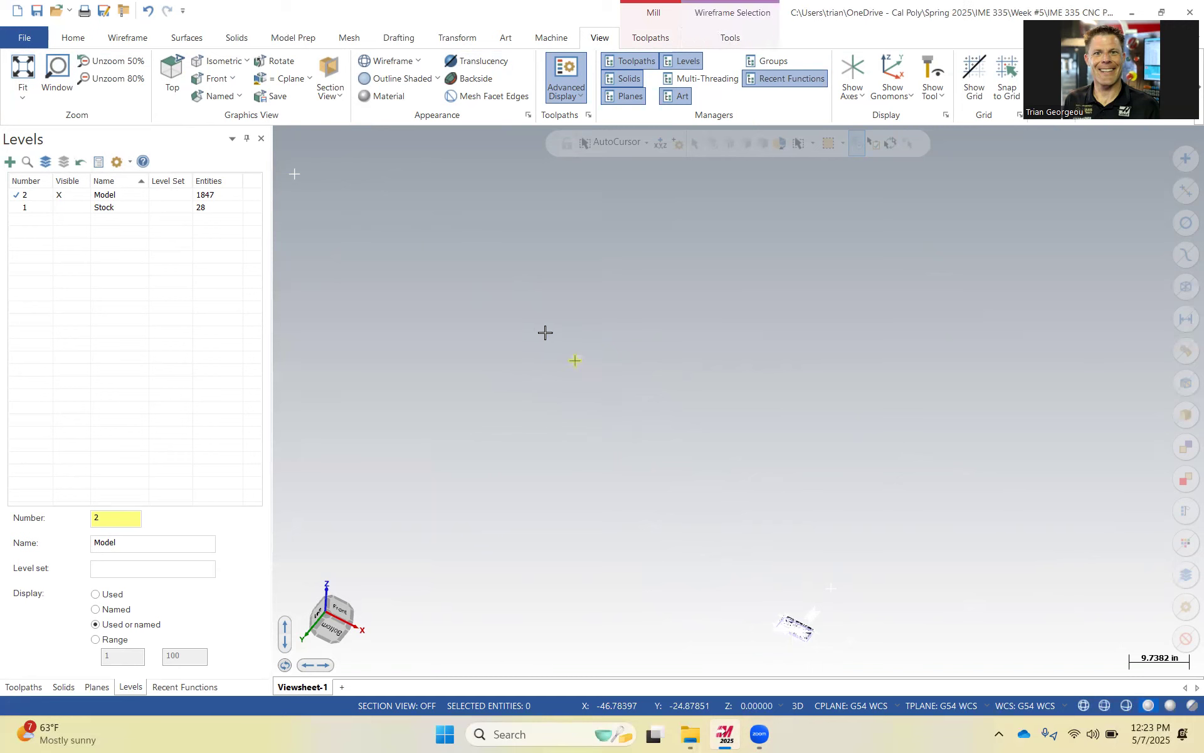
key("Delete")
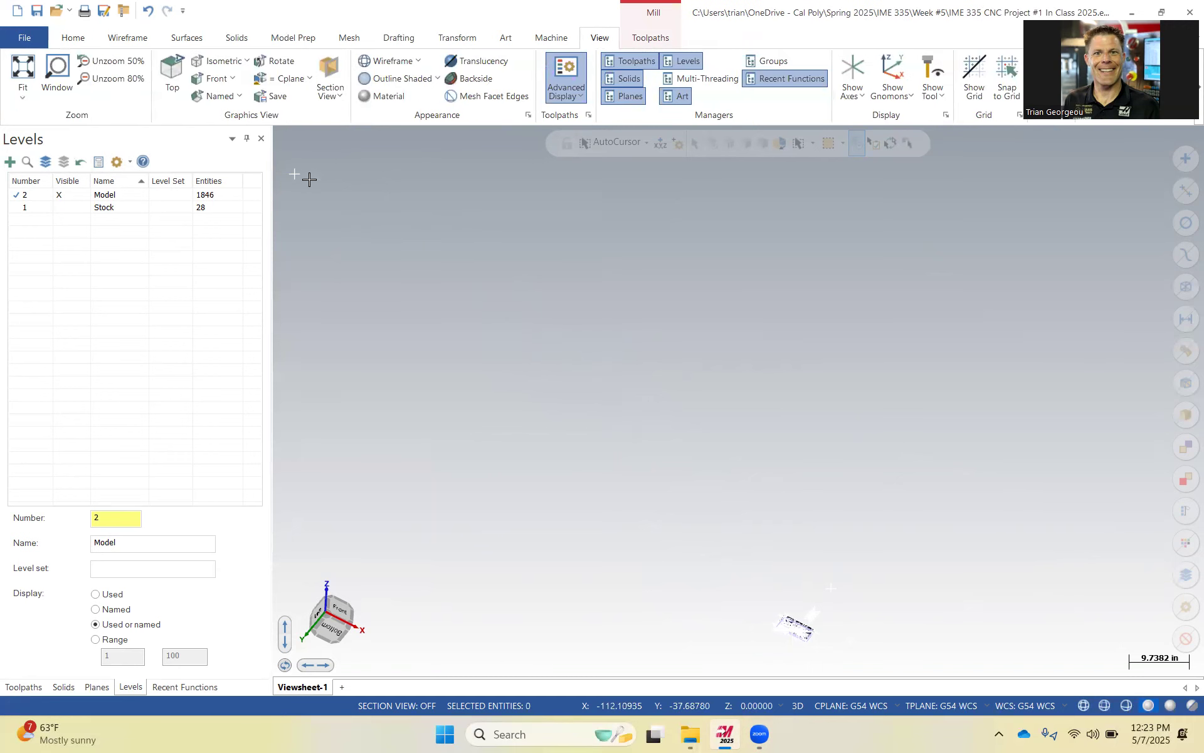
Delete the stray entities scattered around the card holder model.
left_click(24, 63)
scroll(372, 418, "up", 3)
scroll(372, 418, "up", 3)
left_click_drag(386, 267, 490, 384)
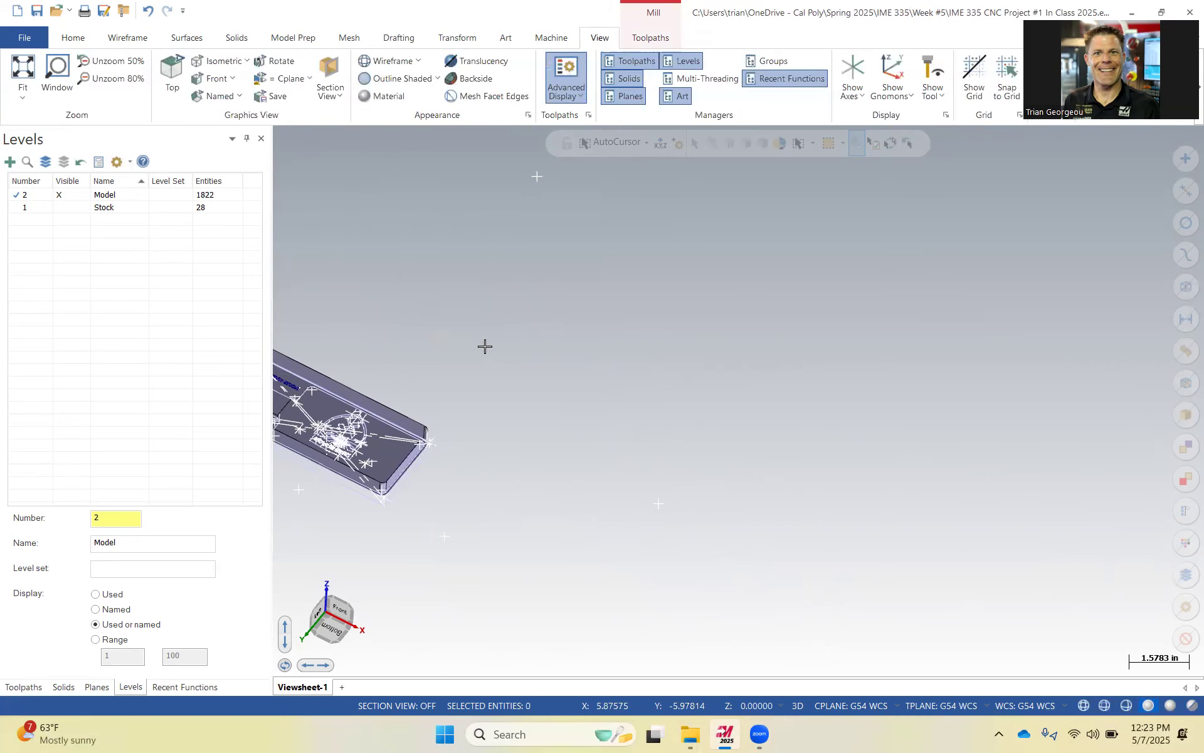
left_click_drag(506, 156, 564, 207)
key("Delete")
scroll(471, 311, "up", 3)
scroll(422, 419, "down", 5)
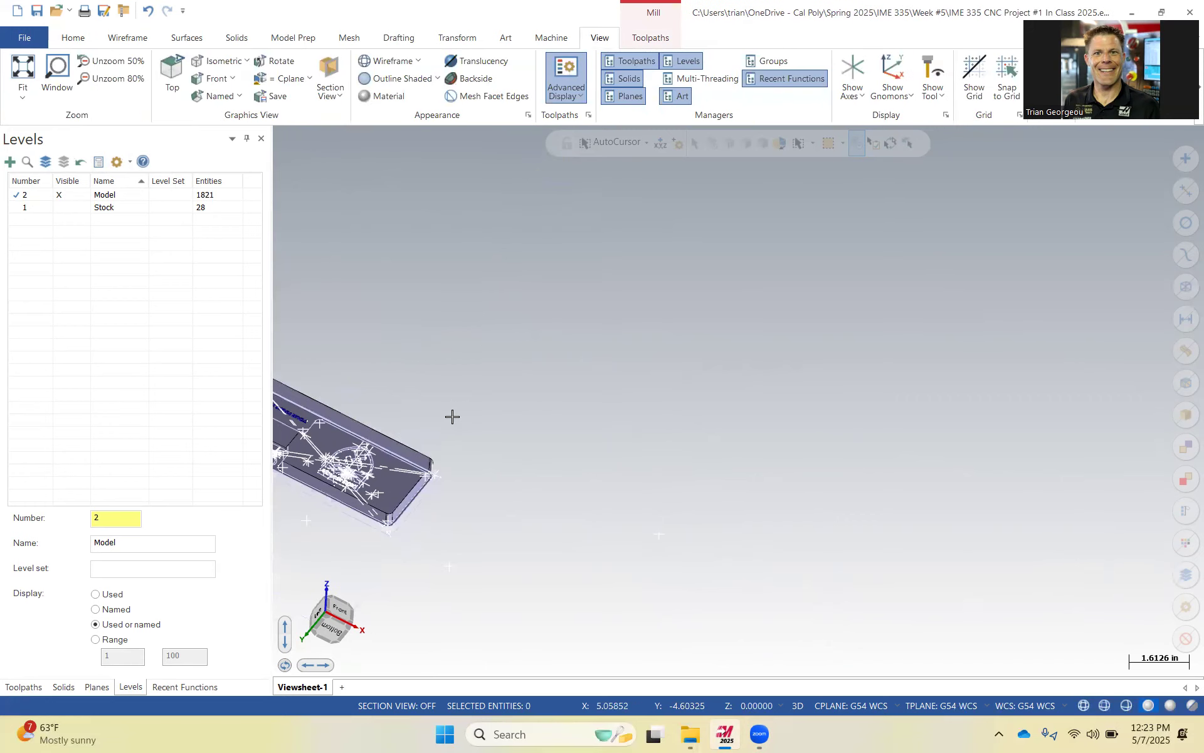
scroll(350, 505, "up", 2)
left_click_drag(335, 503, 371, 532)
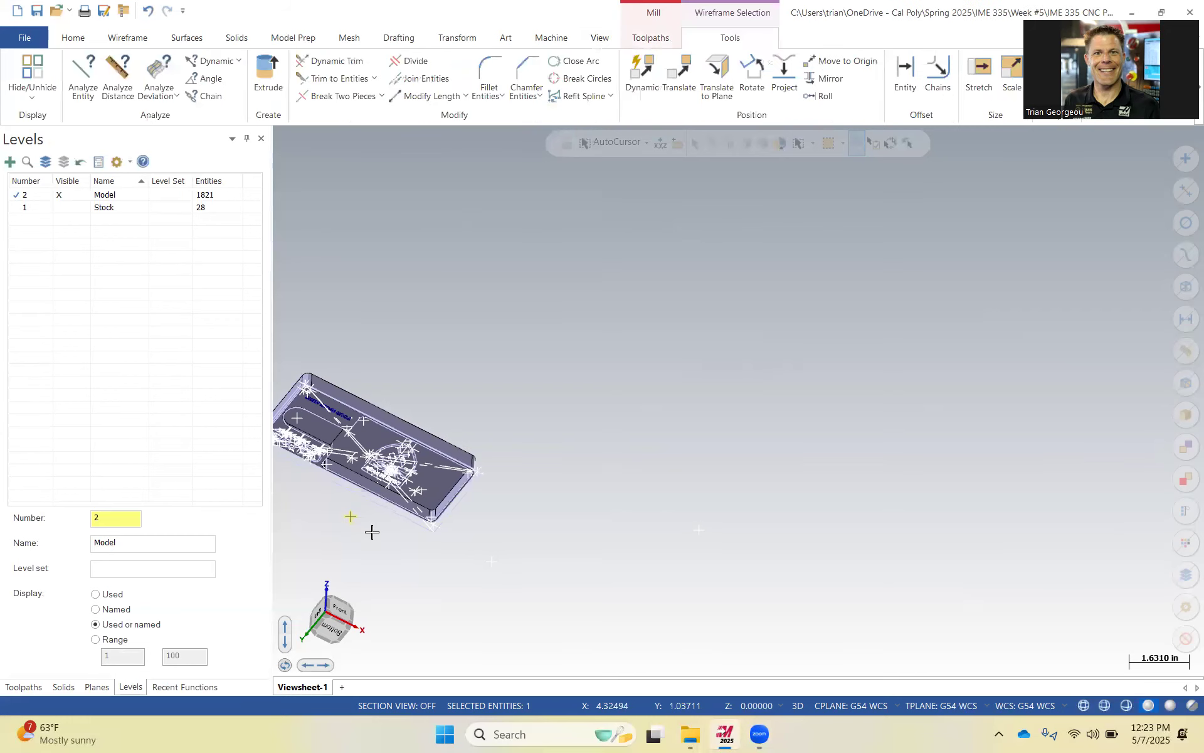
key("Delete")
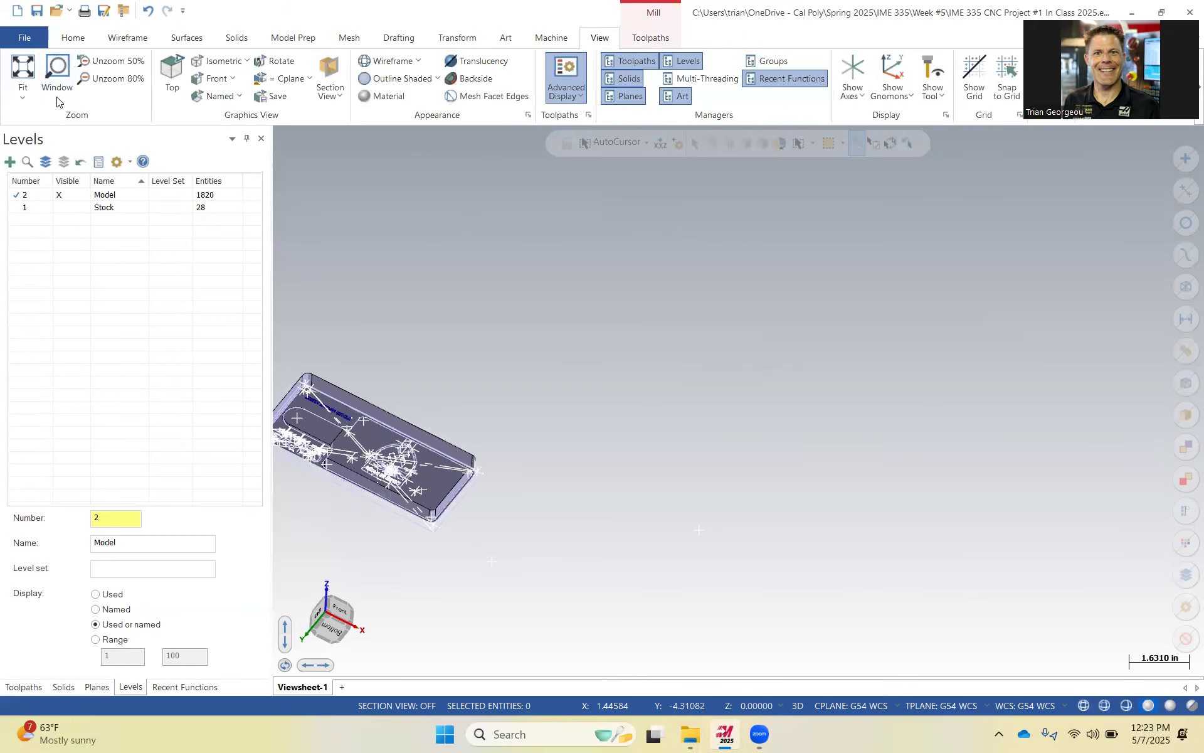
Delete more stray points and wireframe near the card holder's ends.
scroll(315, 361, "down", 4)
left_click_drag(1058, 404, 1161, 482)
key("Delete")
left_click(23, 67)
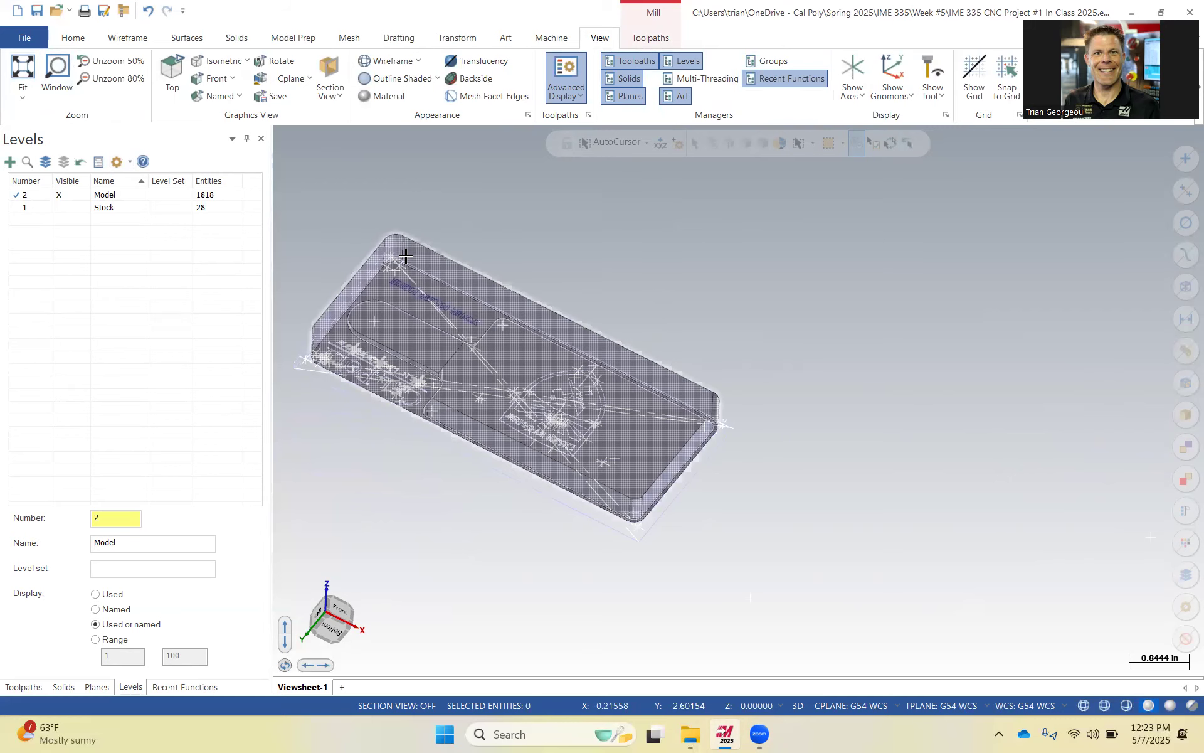
middle_click_drag(635, 291, 517, 409)
left_click(517, 408)
key("Delete")
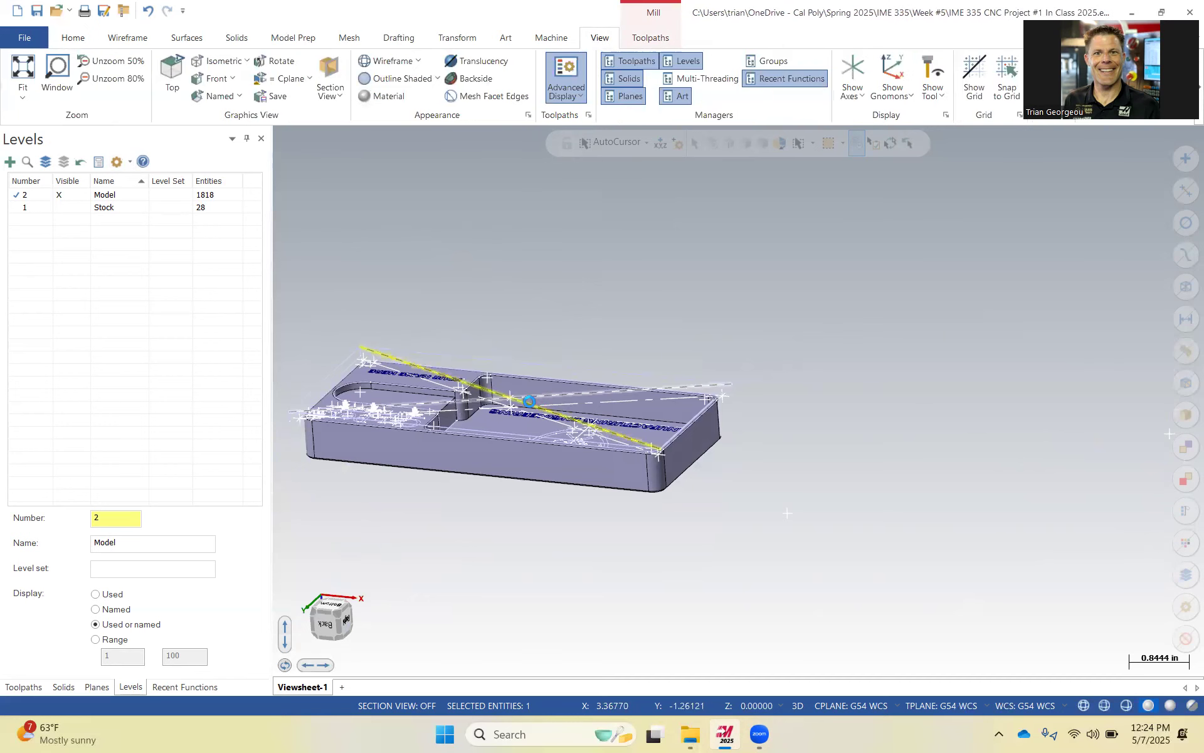
Delete the stray construction lines crossing the card holder's pocket one by one.
left_click(518, 406)
key("Delete")
left_click(516, 402)
key("Delete")
left_click(533, 406)
key("Delete")
left_click(533, 399)
key("Delete")
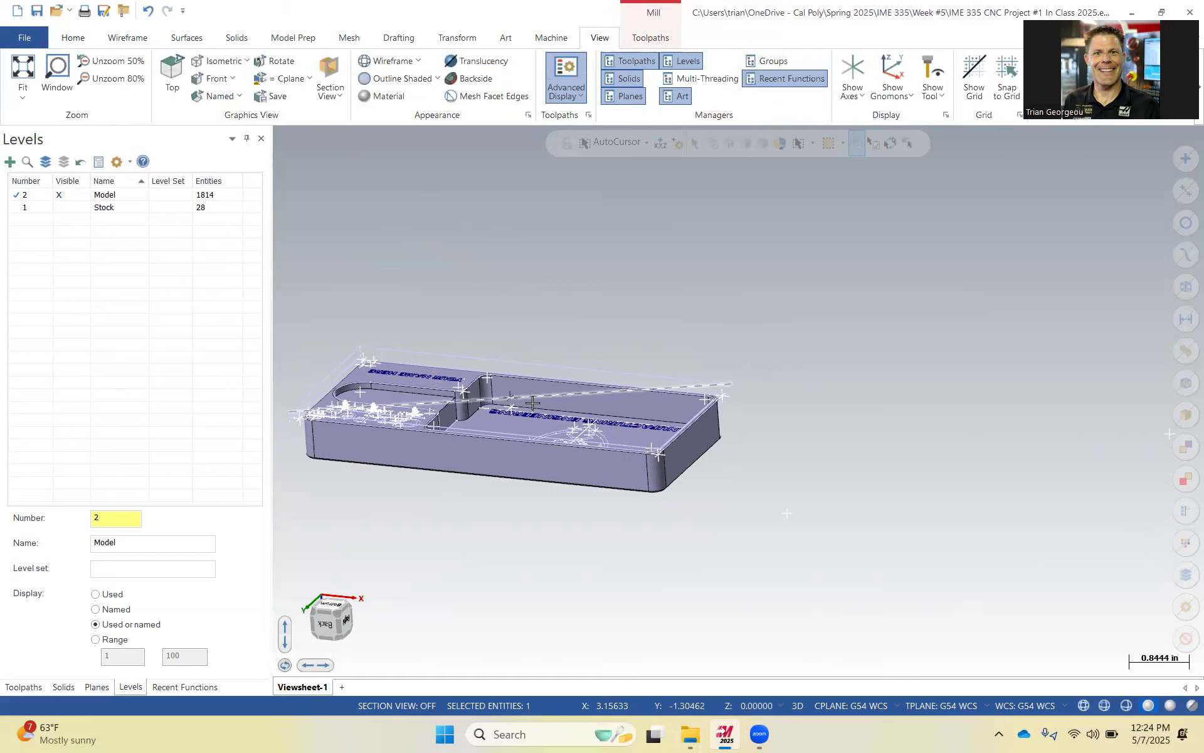
Delete the remaining stray line above the pocket.
scroll(502, 440, "up", 5)
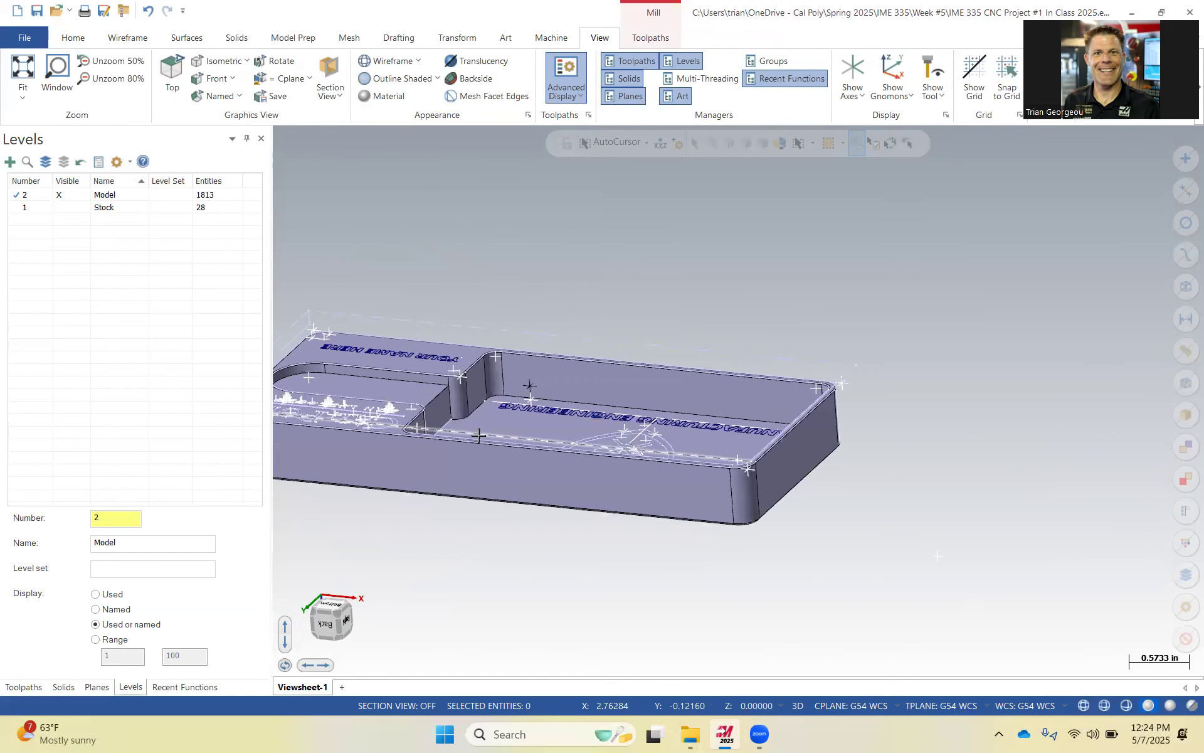
left_click(531, 325)
key("Delete")
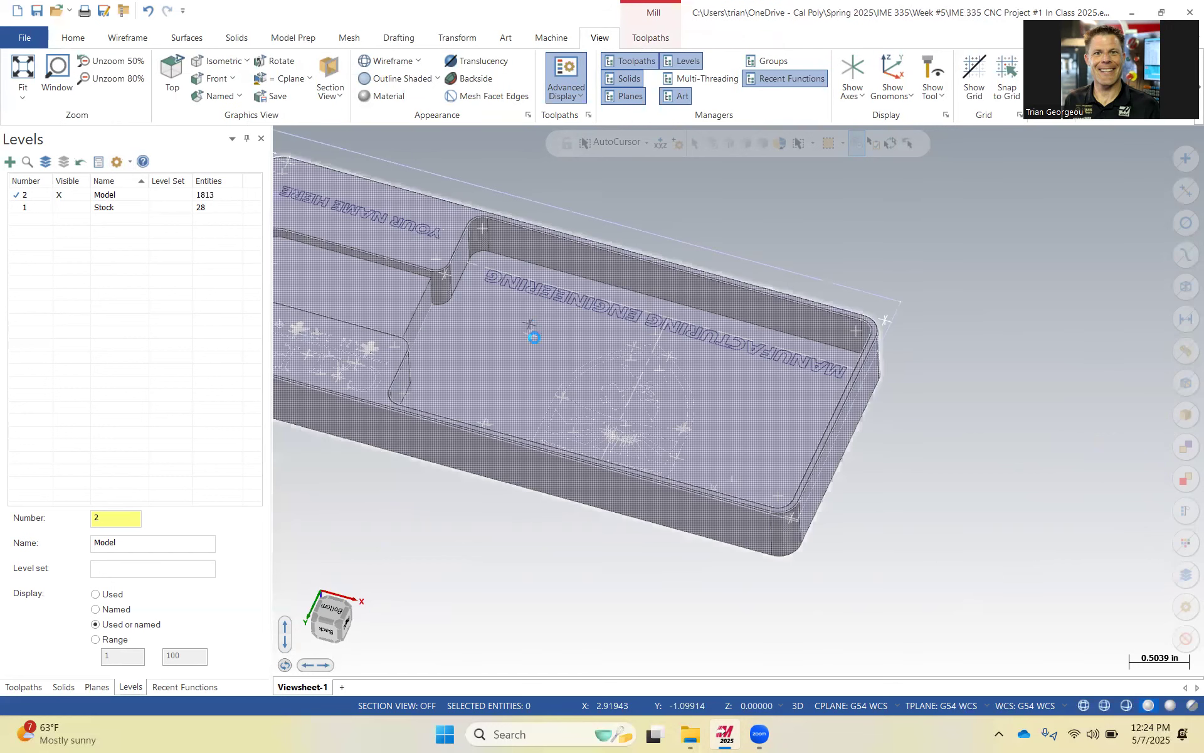
scroll(545, 368, "down", 1)
scroll(545, 367, "down", 3)
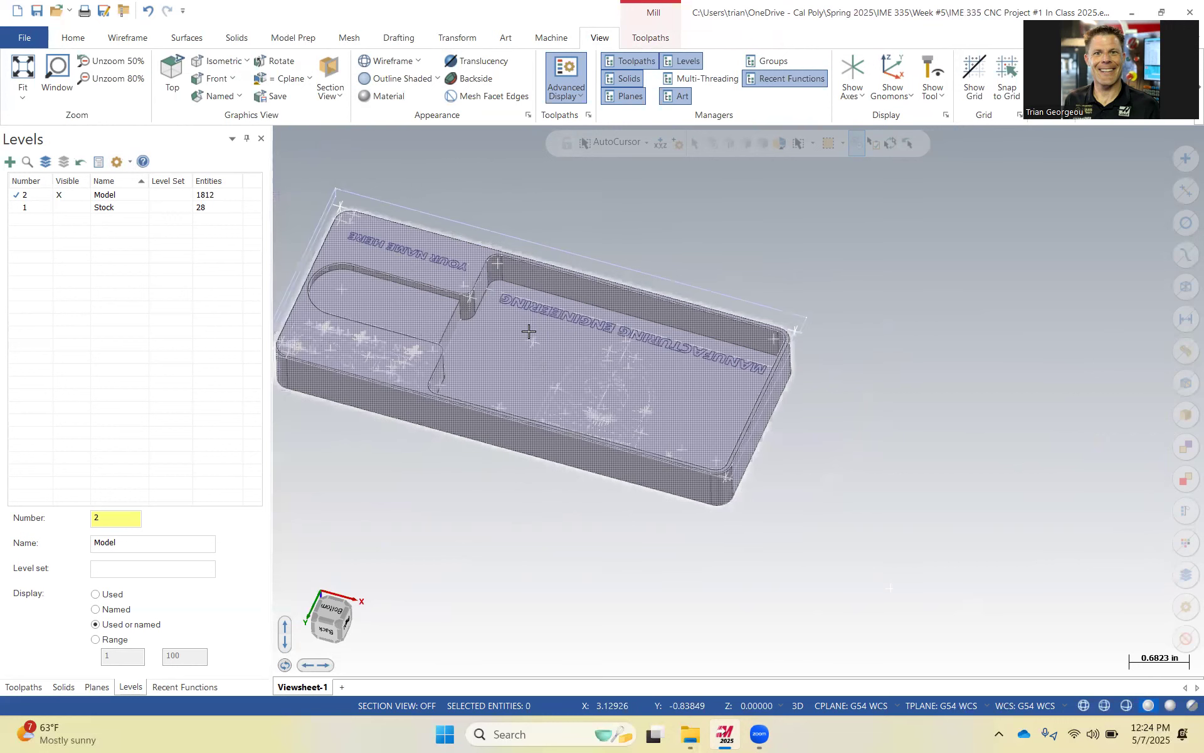
scroll(529, 332, "down", 1)
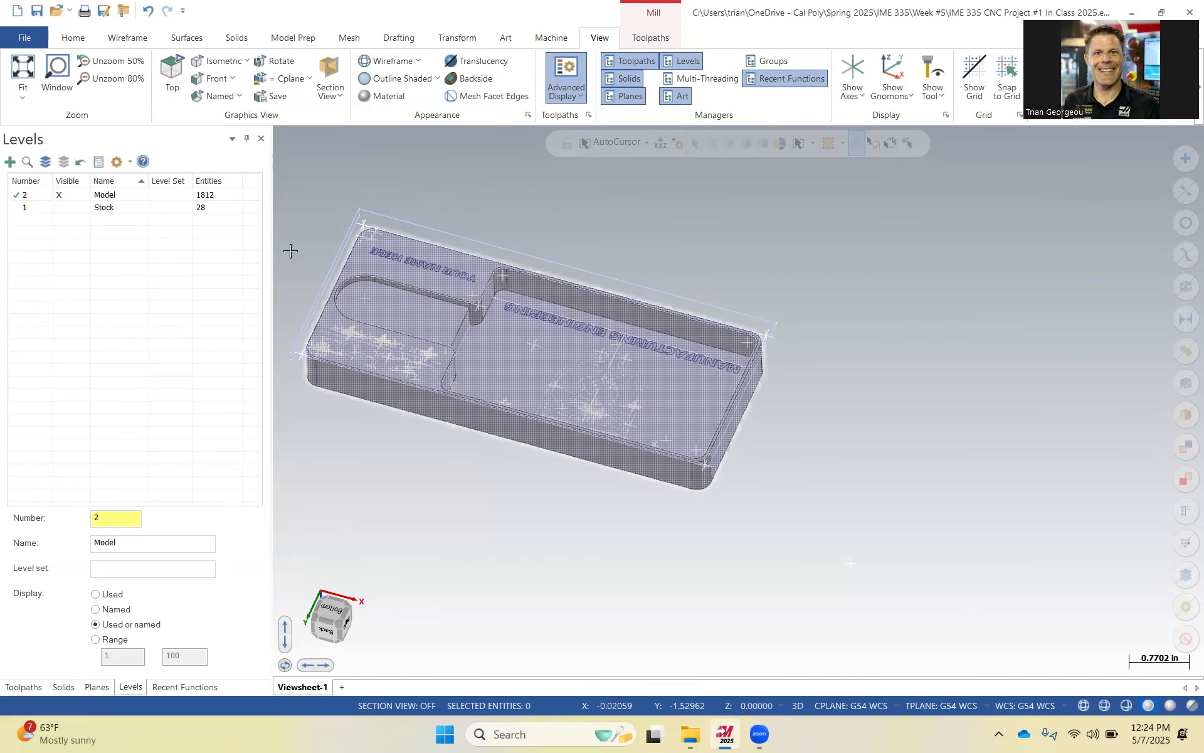
Delete all entities on the Model level.
left_click(73, 197)
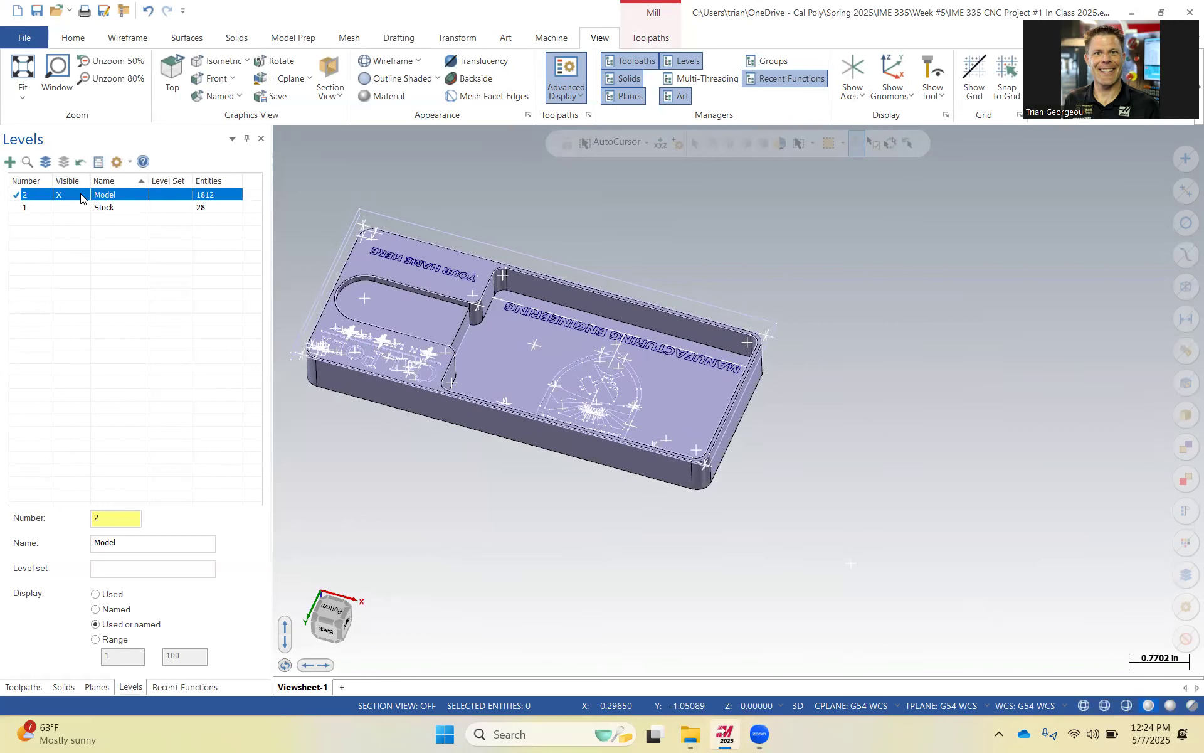
key("Delete")
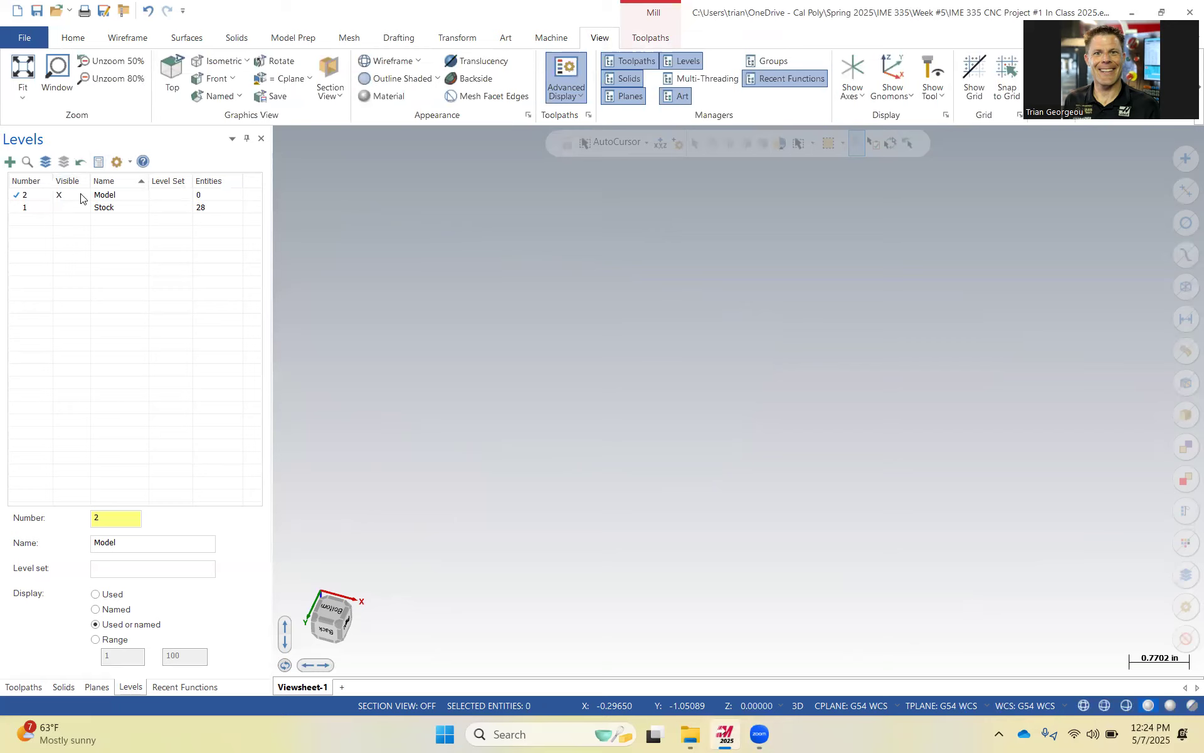
Merge the IME 335 CNC Project #2 part from the Week #1 folder onto the active level.
left_click(29, 35)
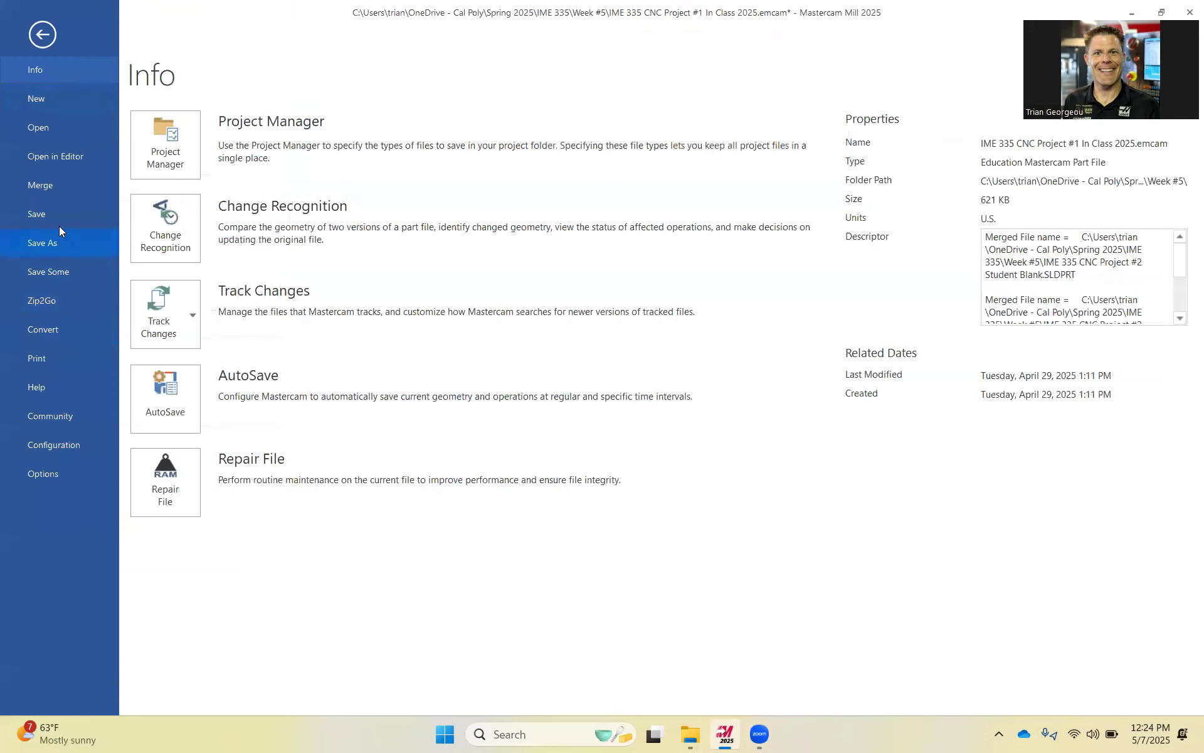
left_click(45, 185)
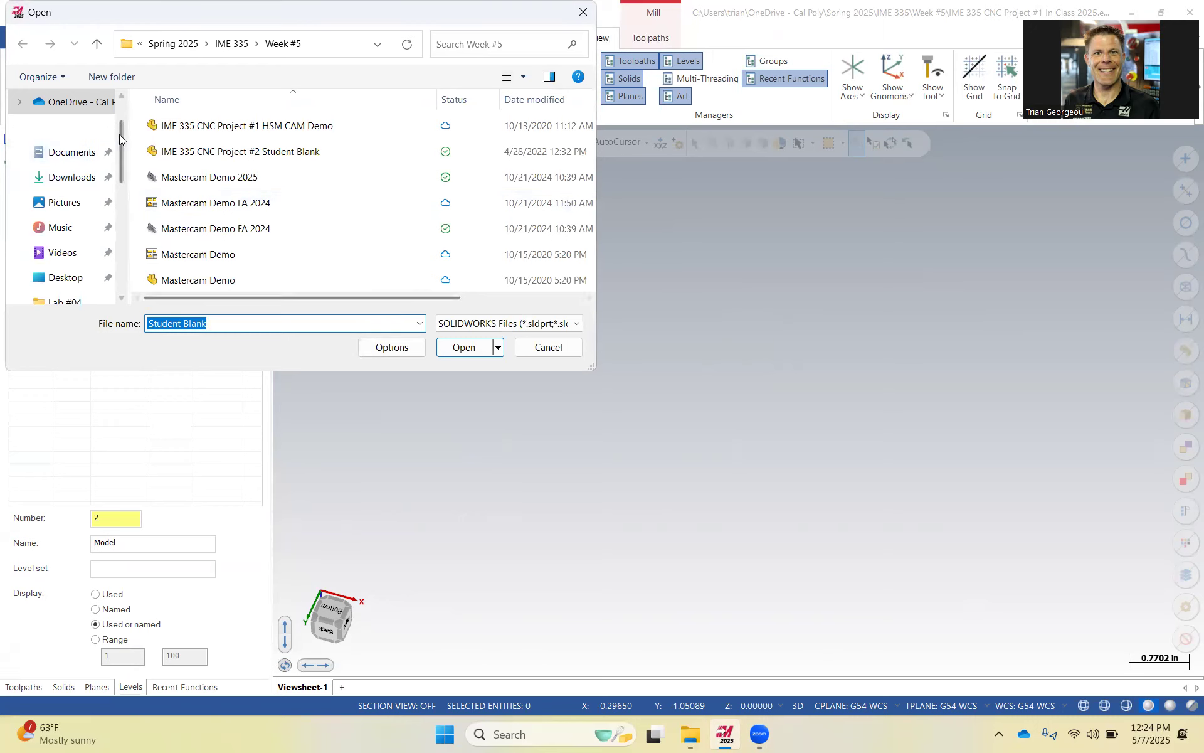
left_click(230, 46)
double_click(190, 151)
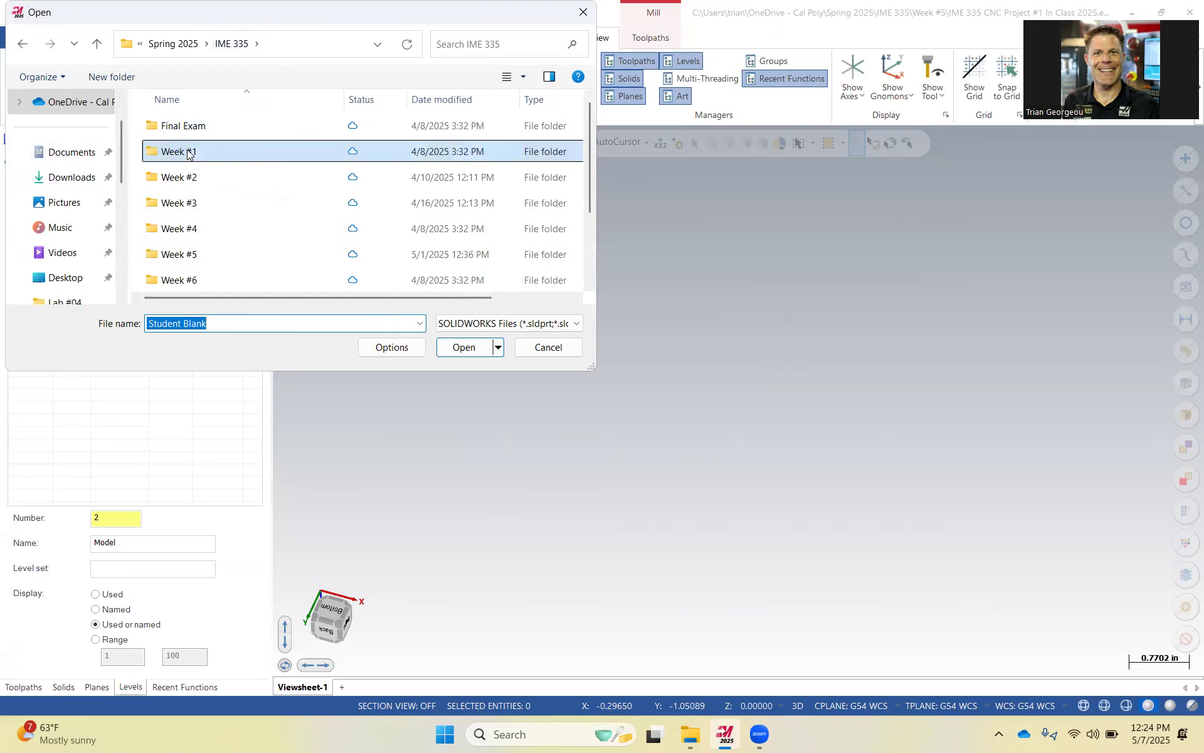
left_click(191, 151)
double_click(155, 152)
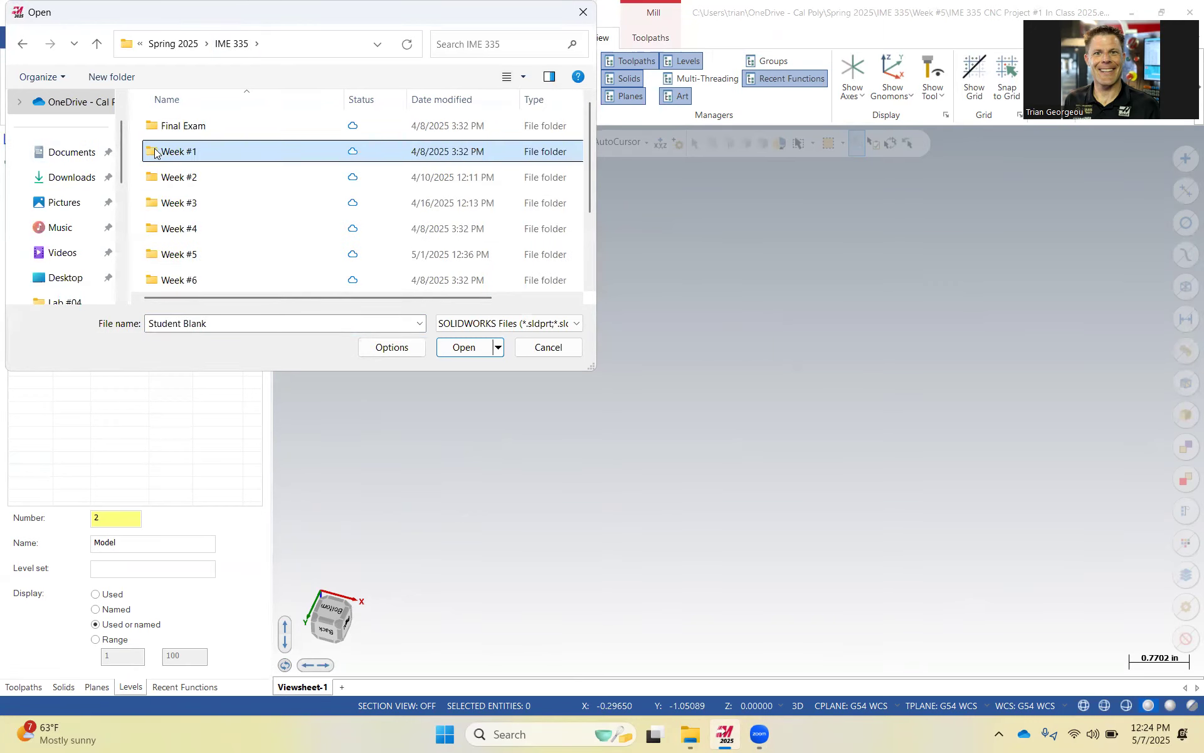
scroll(282, 216, "down", 1)
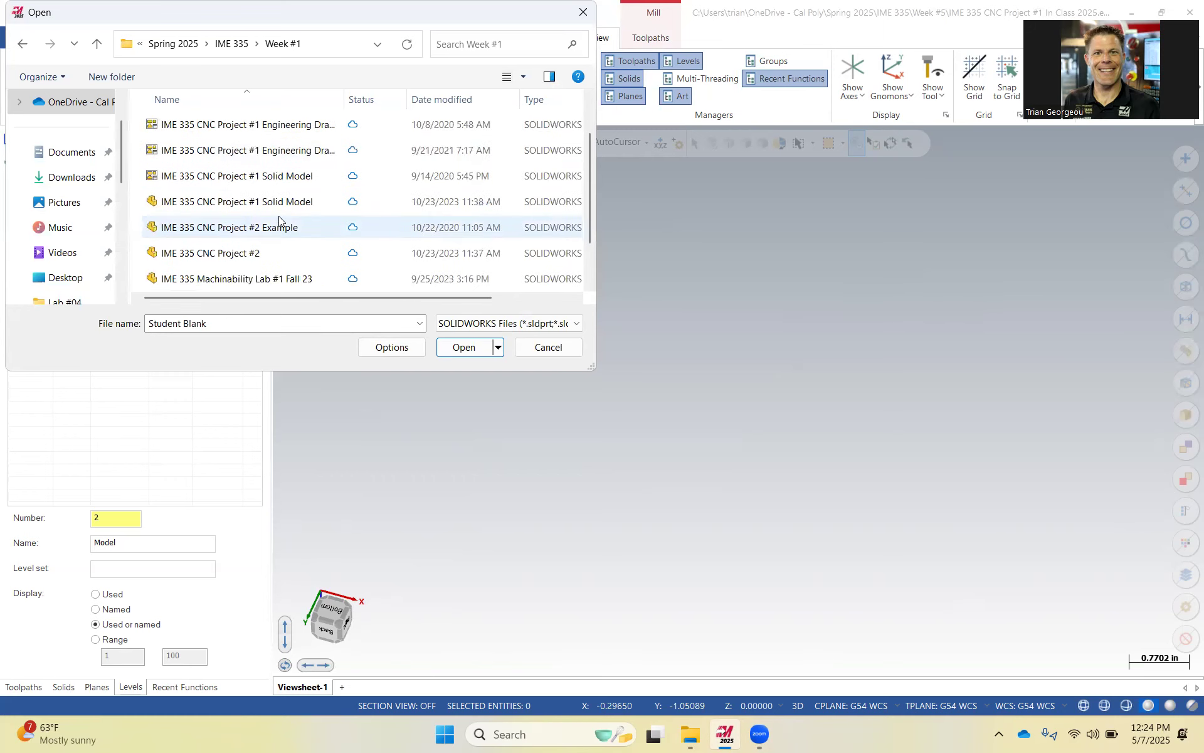
left_click(239, 259)
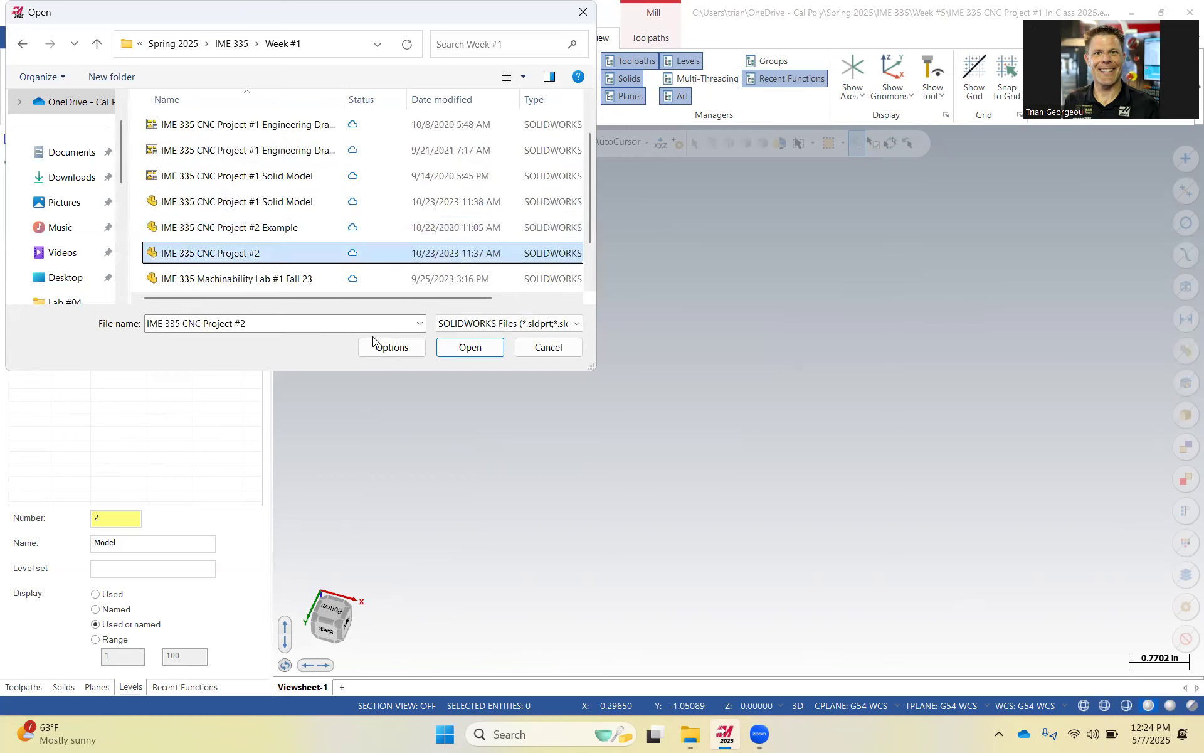
left_click(464, 346)
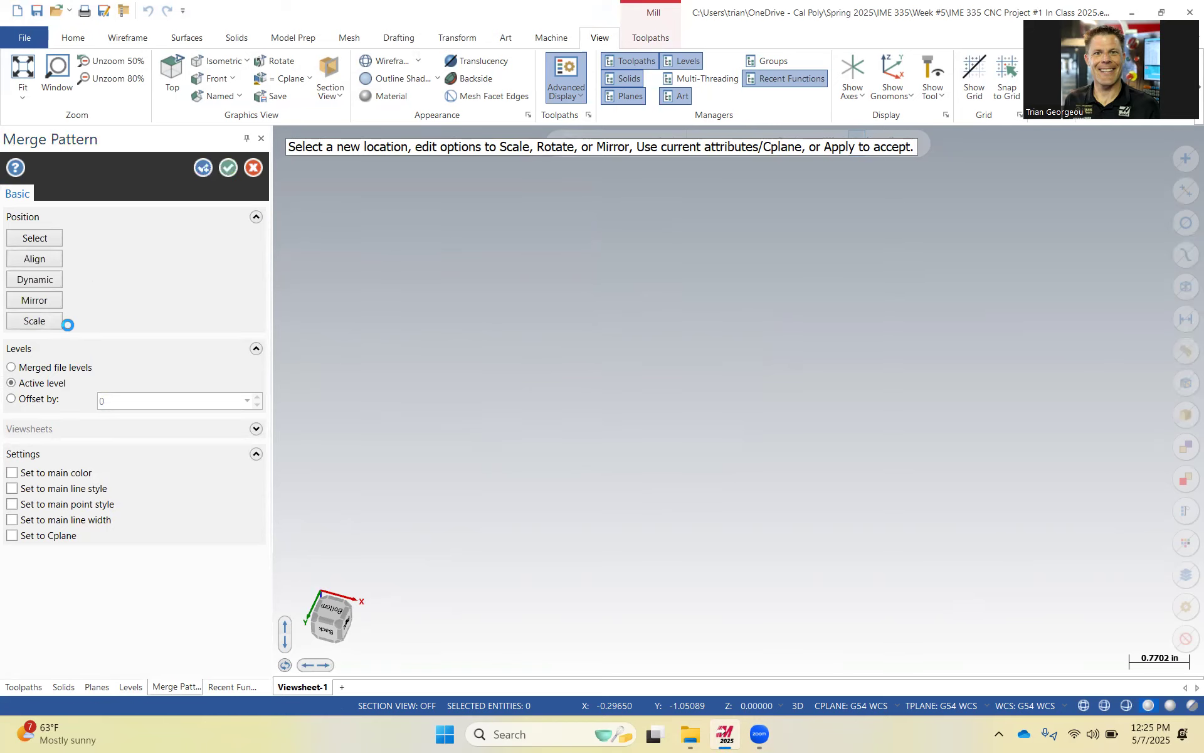
left_click(228, 168)
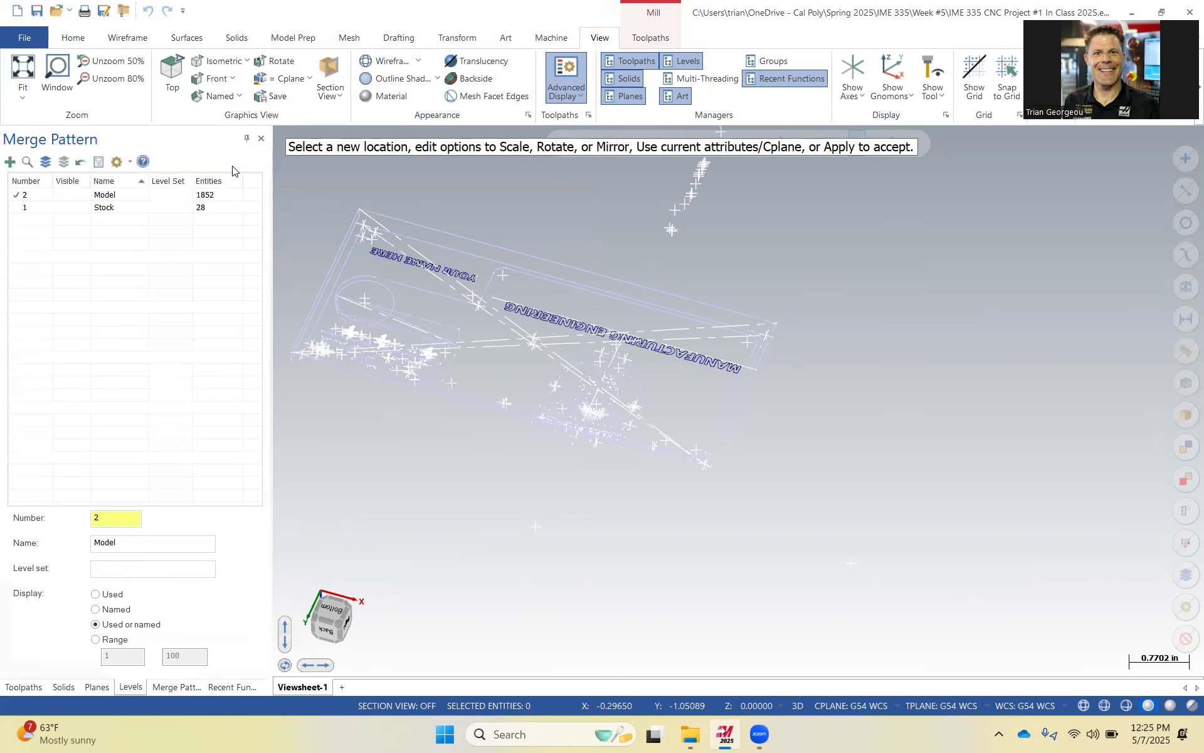
Turn on visibility of the Model level and orbit around the merged card holder.
left_click(60, 195)
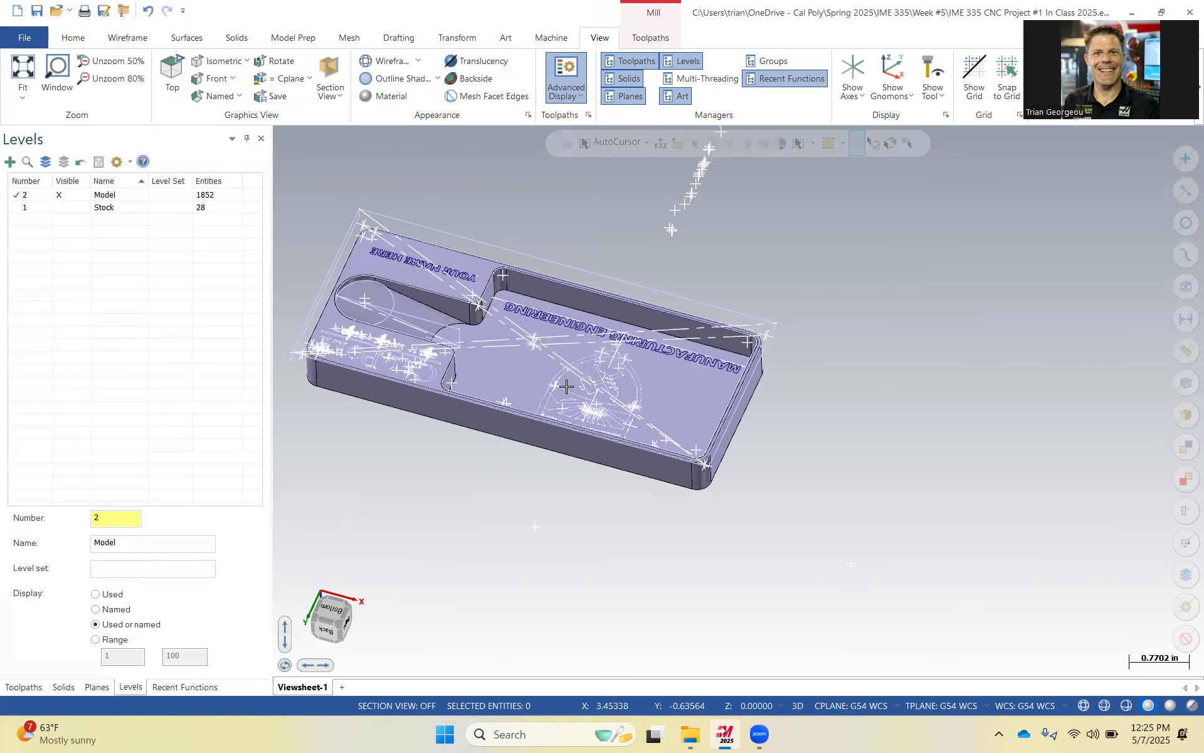
scroll(563, 376, "up", 1)
middle_click_drag(612, 376, 486, 351)
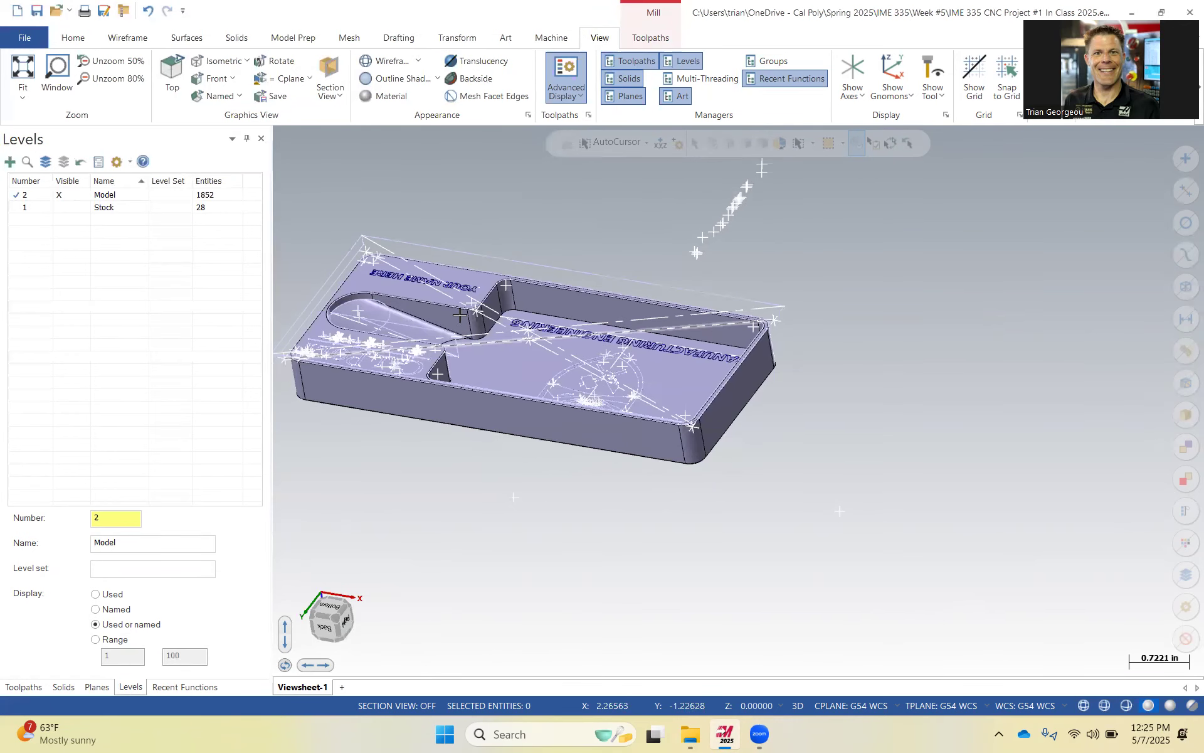
middle_click_drag(511, 366, 186, 135)
Fit the view and delete the stray points lying far away from the card holder.
left_click(23, 69)
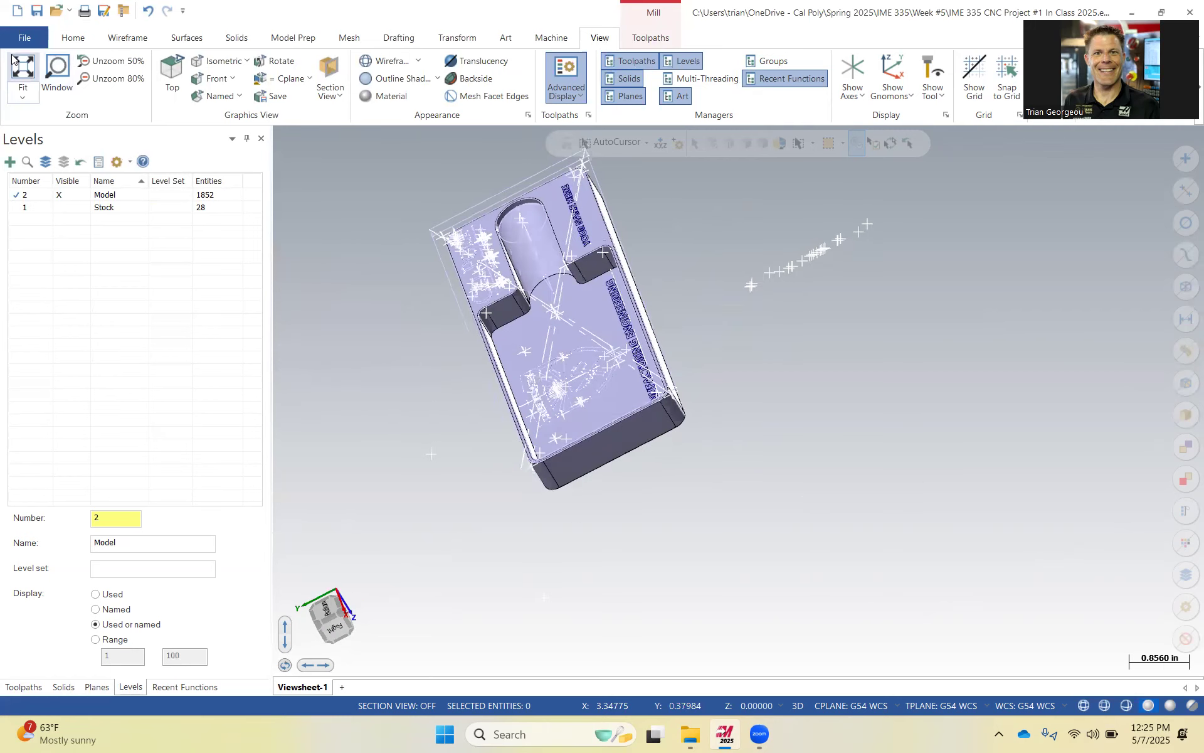
left_click(679, 170)
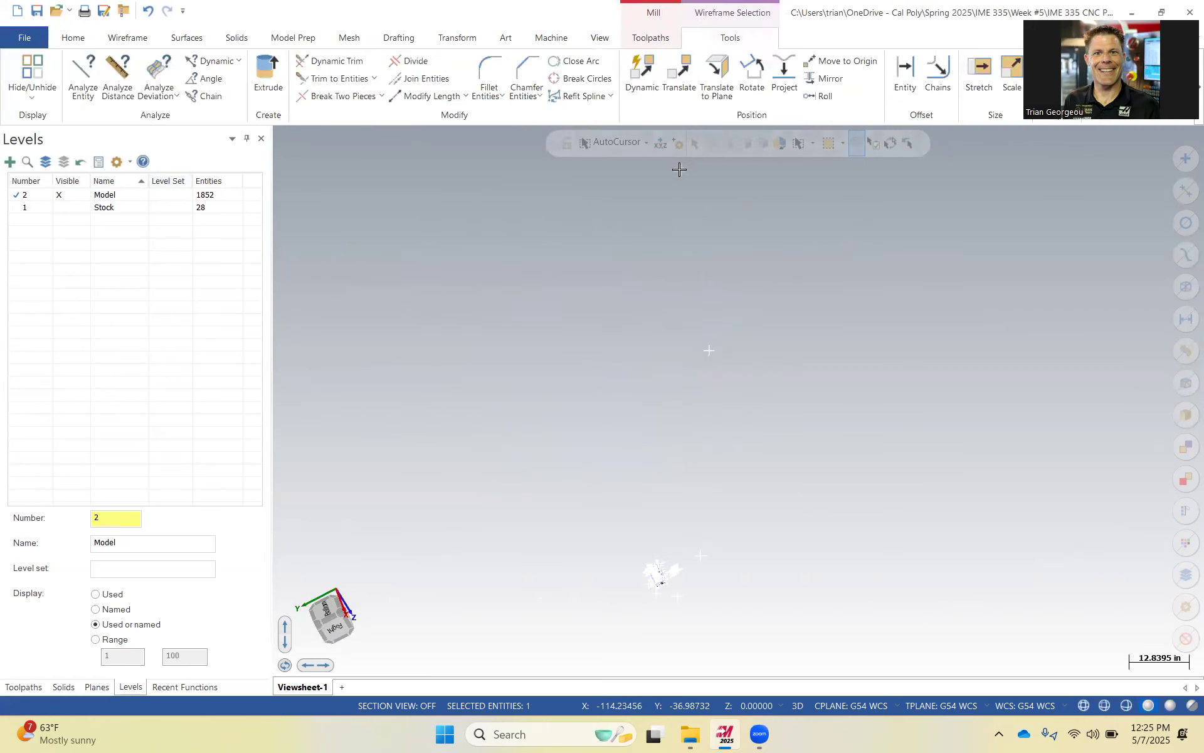
key("Delete")
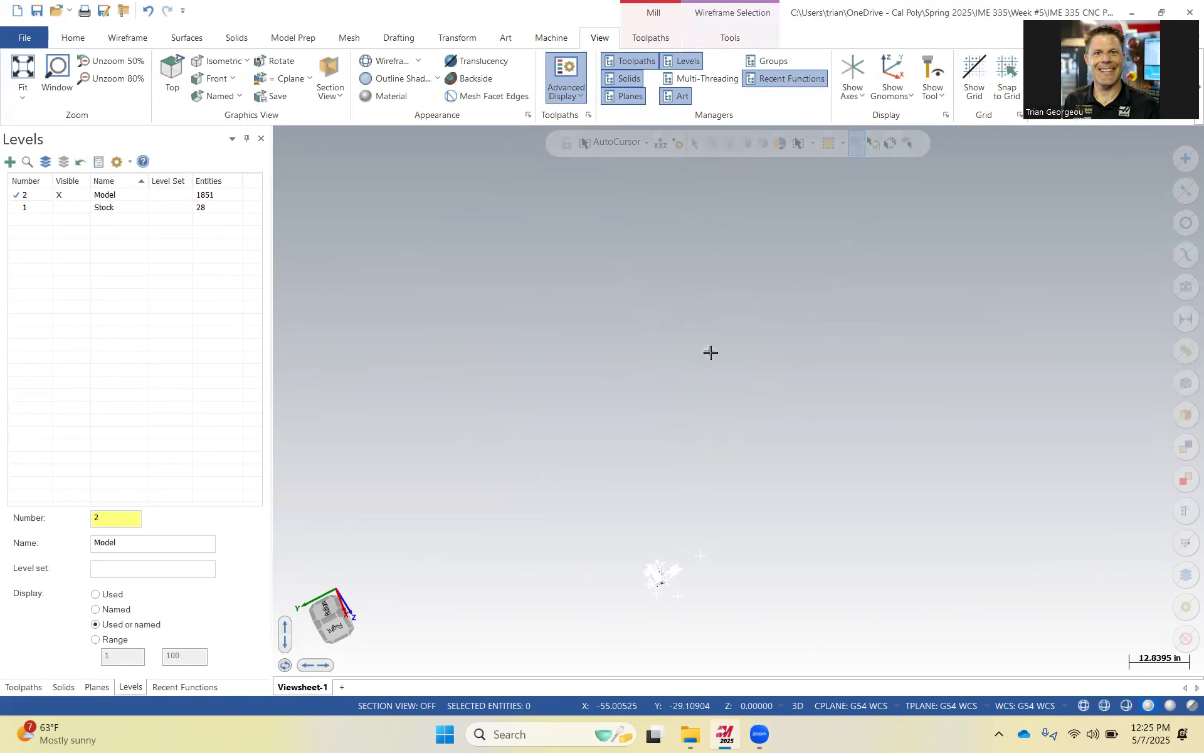
key("Delete")
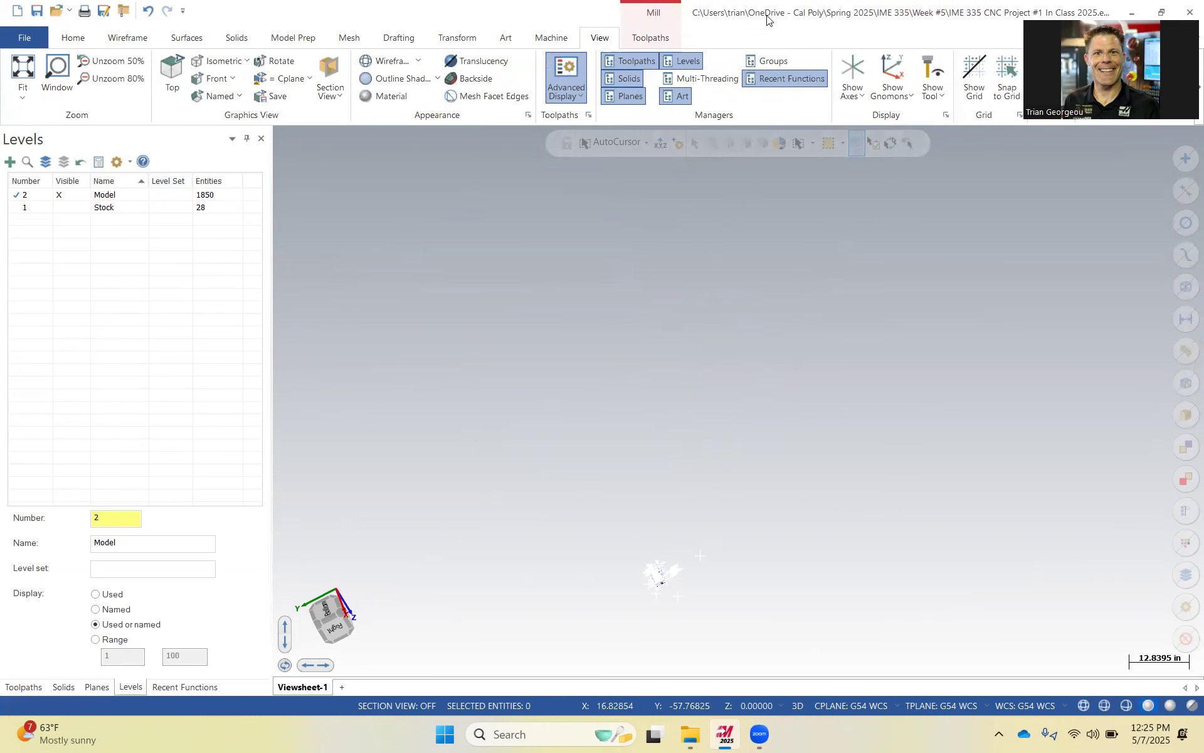
scroll(806, 551, "up", 1)
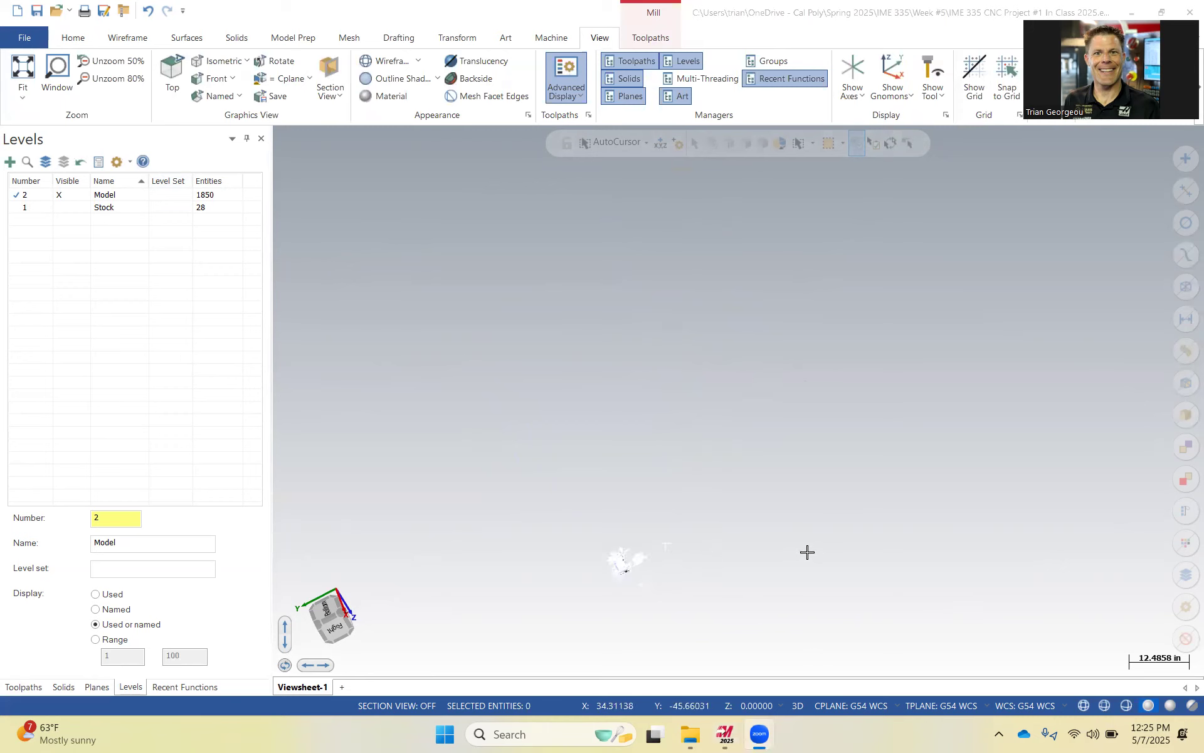
left_click(23, 69)
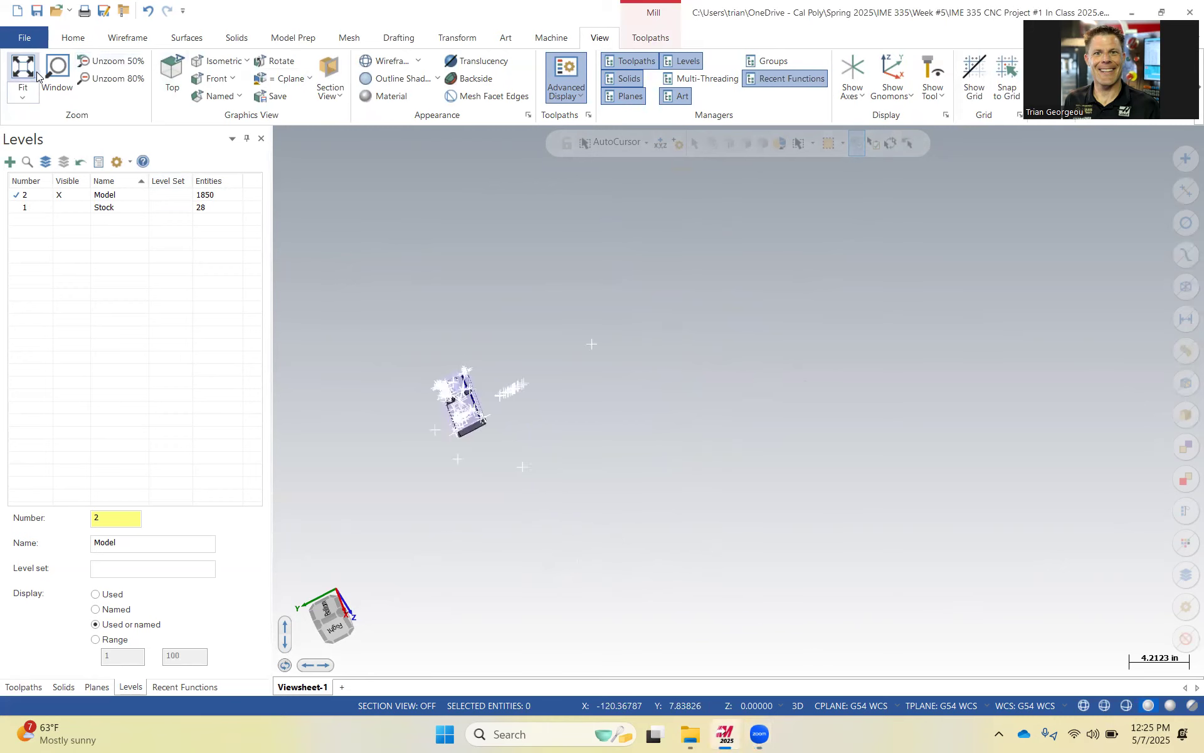
left_click_drag(566, 376, 415, 191)
key("Delete")
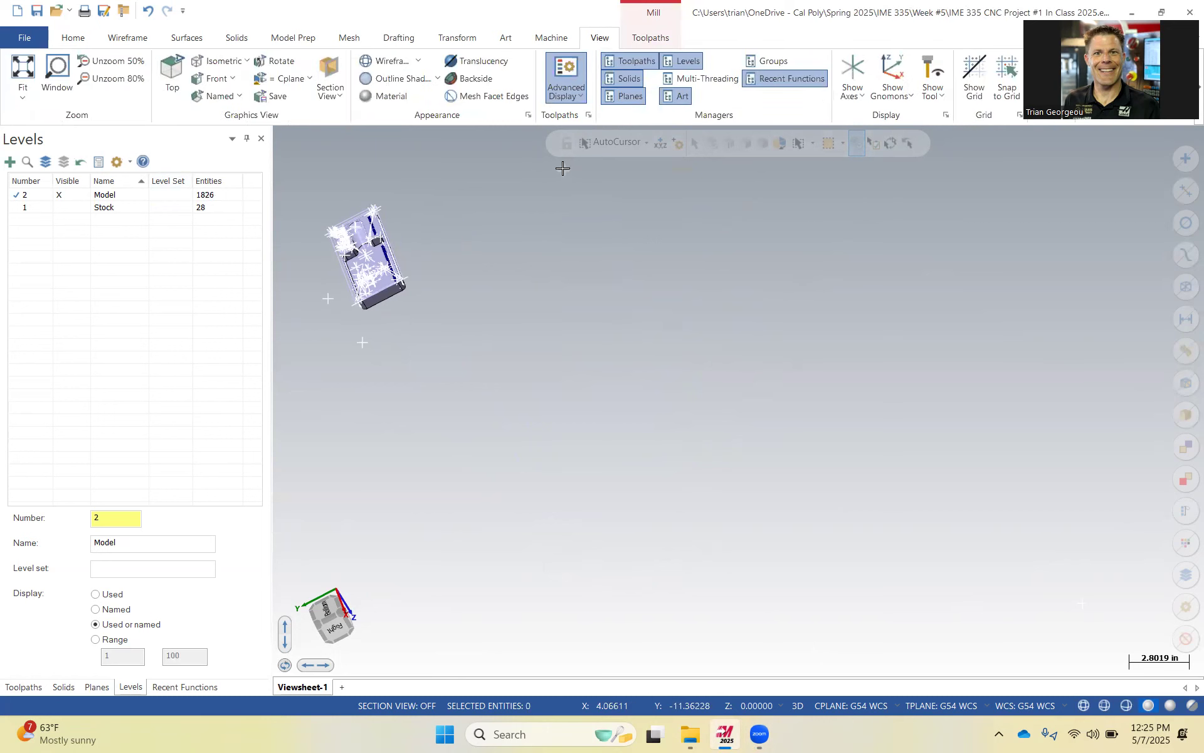
Delete more stray points scattered around the card holder.
left_click(362, 342)
key("Delete")
left_click(335, 297)
key("Delete")
scroll(645, 295, "up", 1)
scroll(698, 385, "up", 2)
scroll(700, 388, "down", 3)
scroll(699, 388, "down", 1)
left_click_drag(916, 464, 1044, 605)
key("Delete")
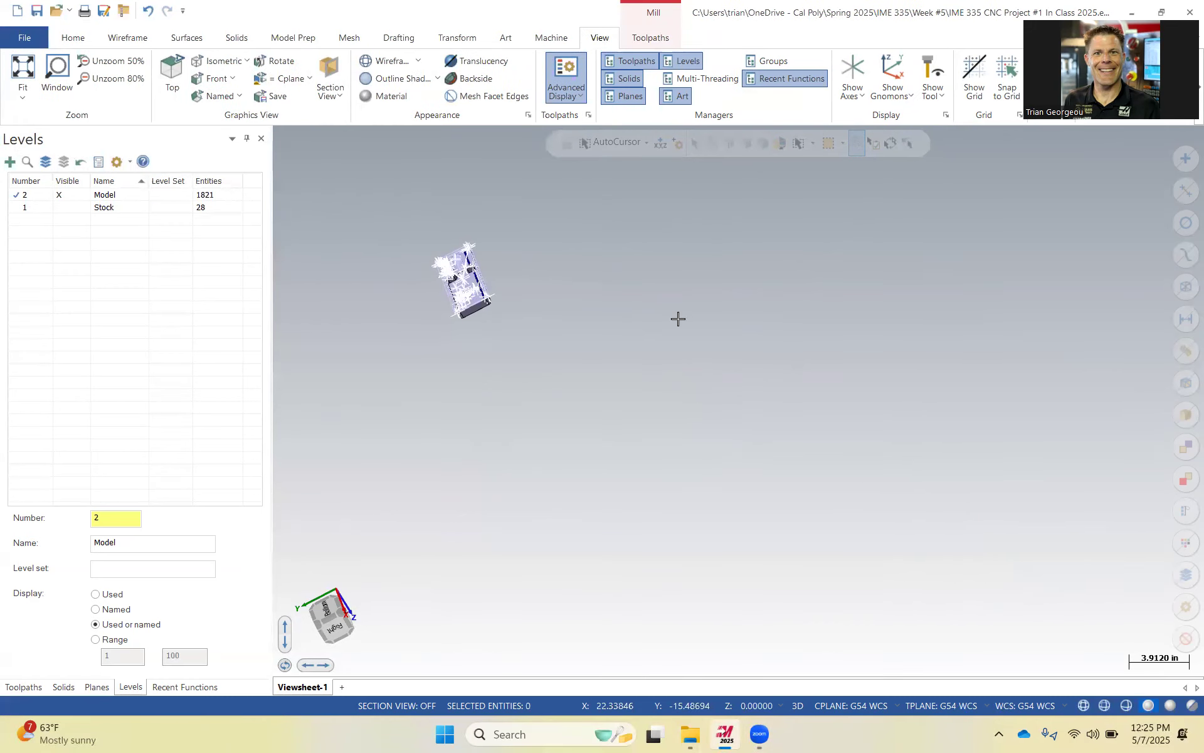
Zoom into the card holder, delete two stray entities on the construction line, then delete the solid.
left_click(22, 68)
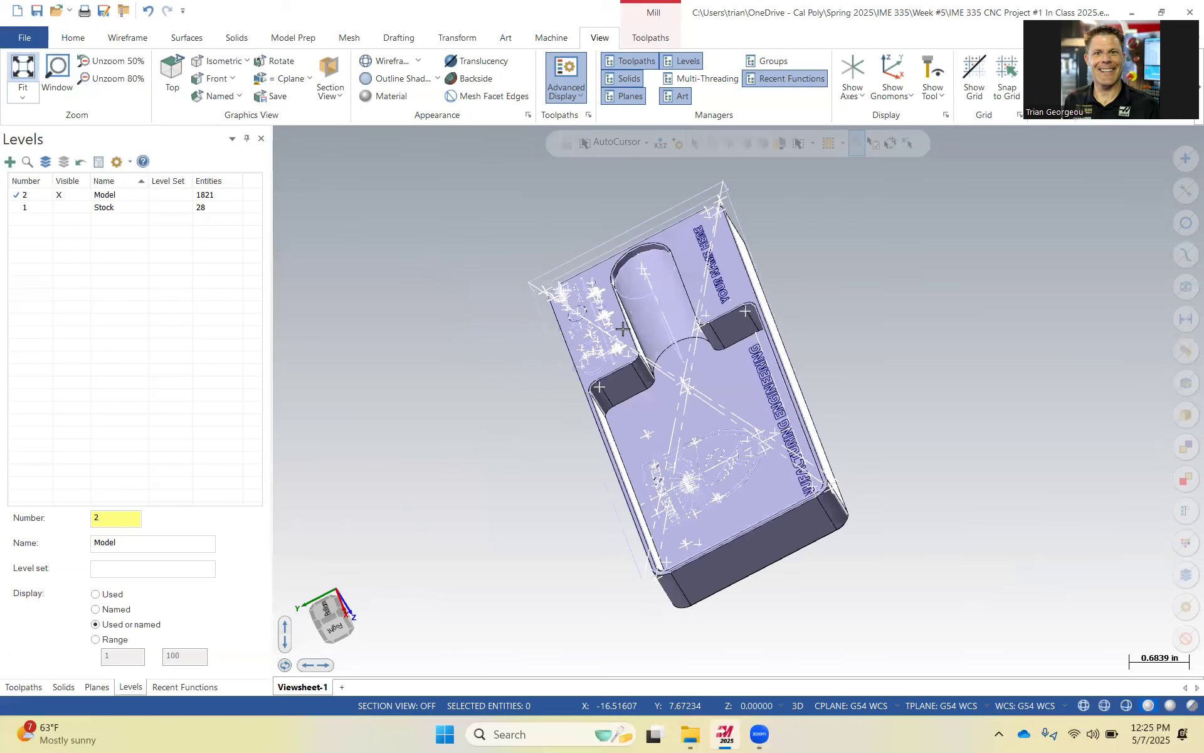
middle_click_drag(643, 255, 726, 482)
middle_click_drag(709, 406, 674, 456)
scroll(663, 444, "up", 1)
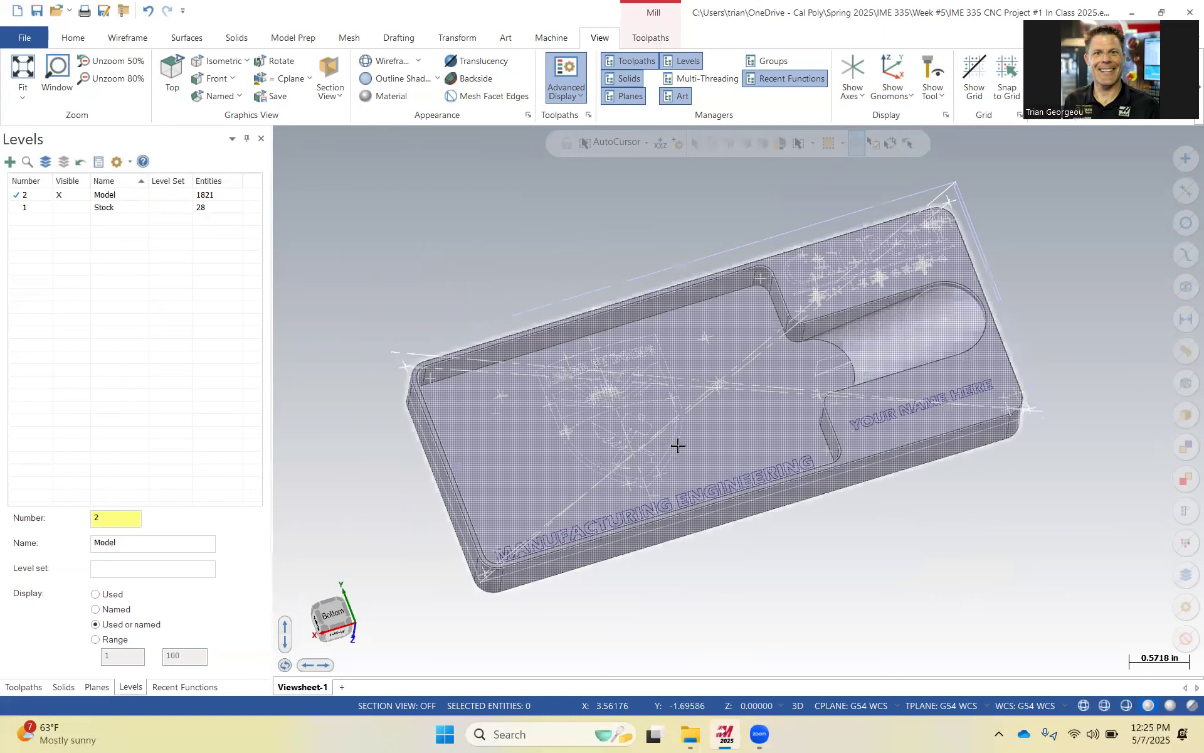
scroll(629, 292, "up", 7)
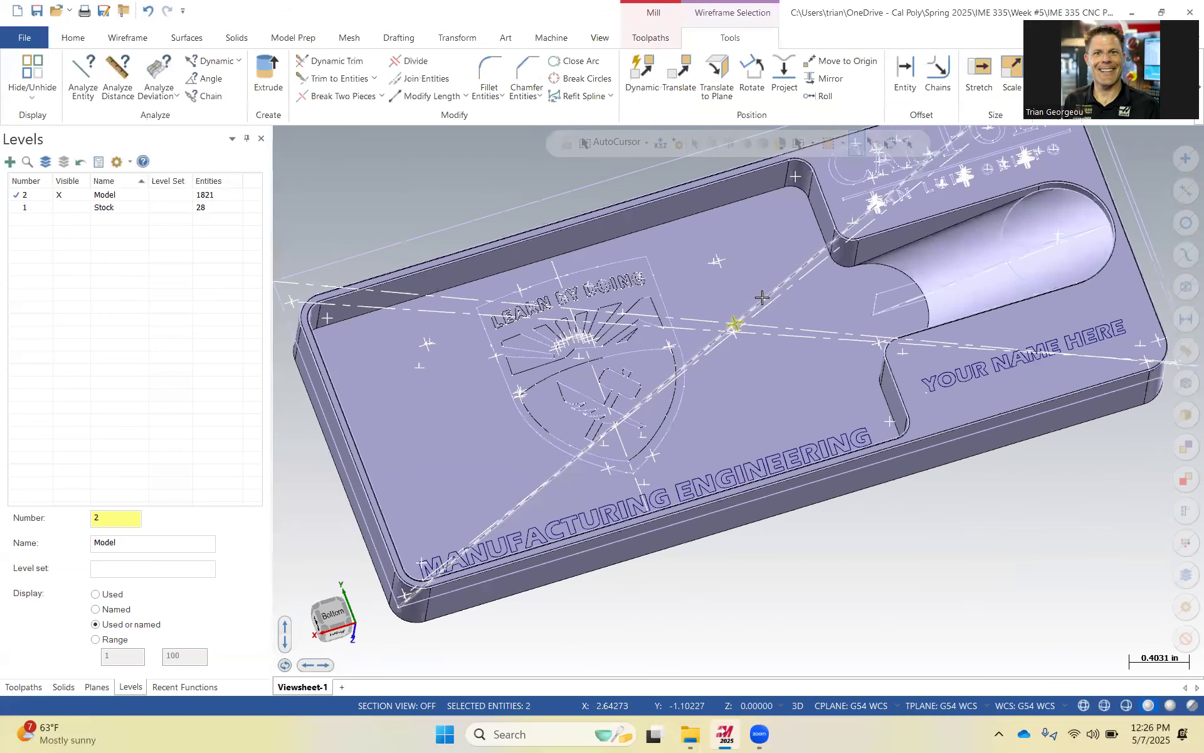
key("Delete")
left_click(763, 306)
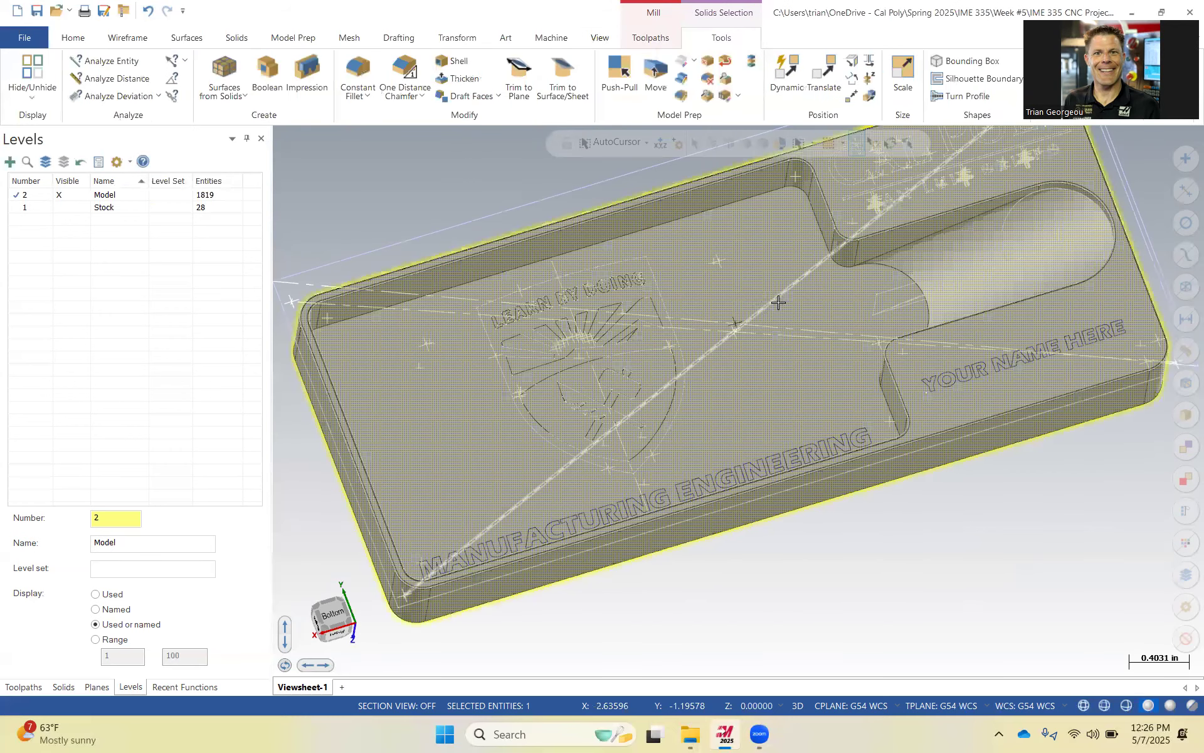
key("Delete")
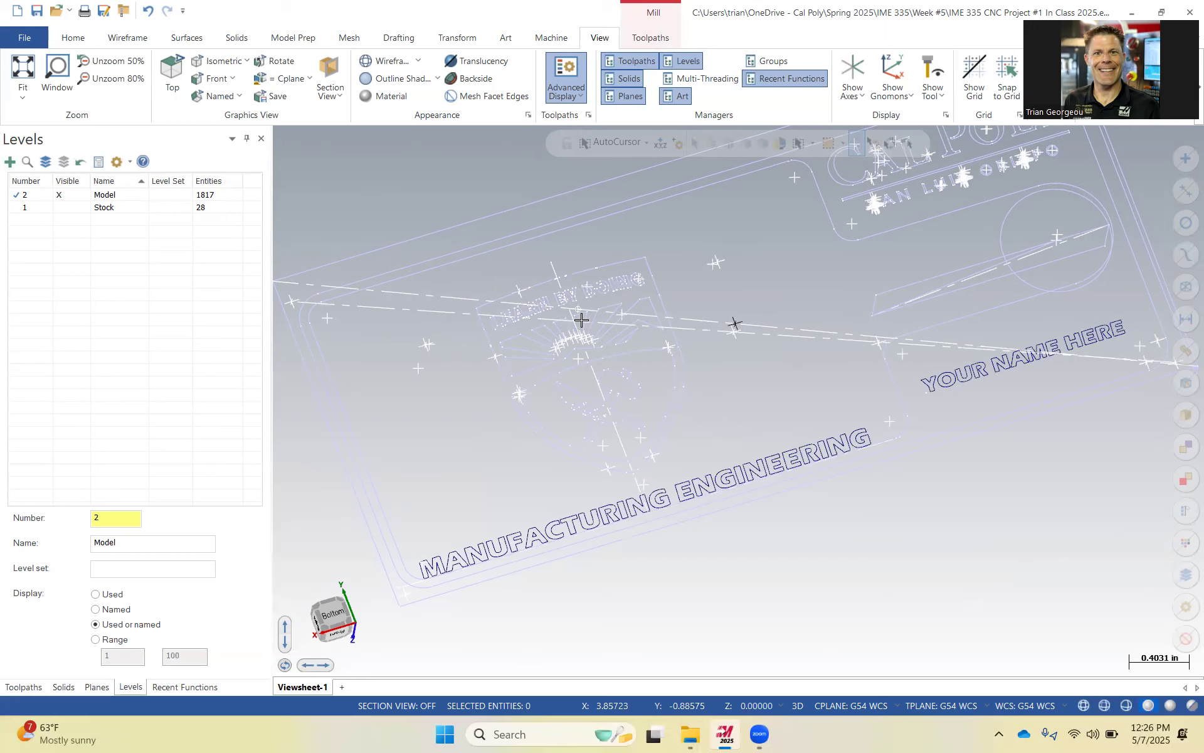
Fit and orbit the view, then turn on Translucency.
scroll(818, 559, "up", 1)
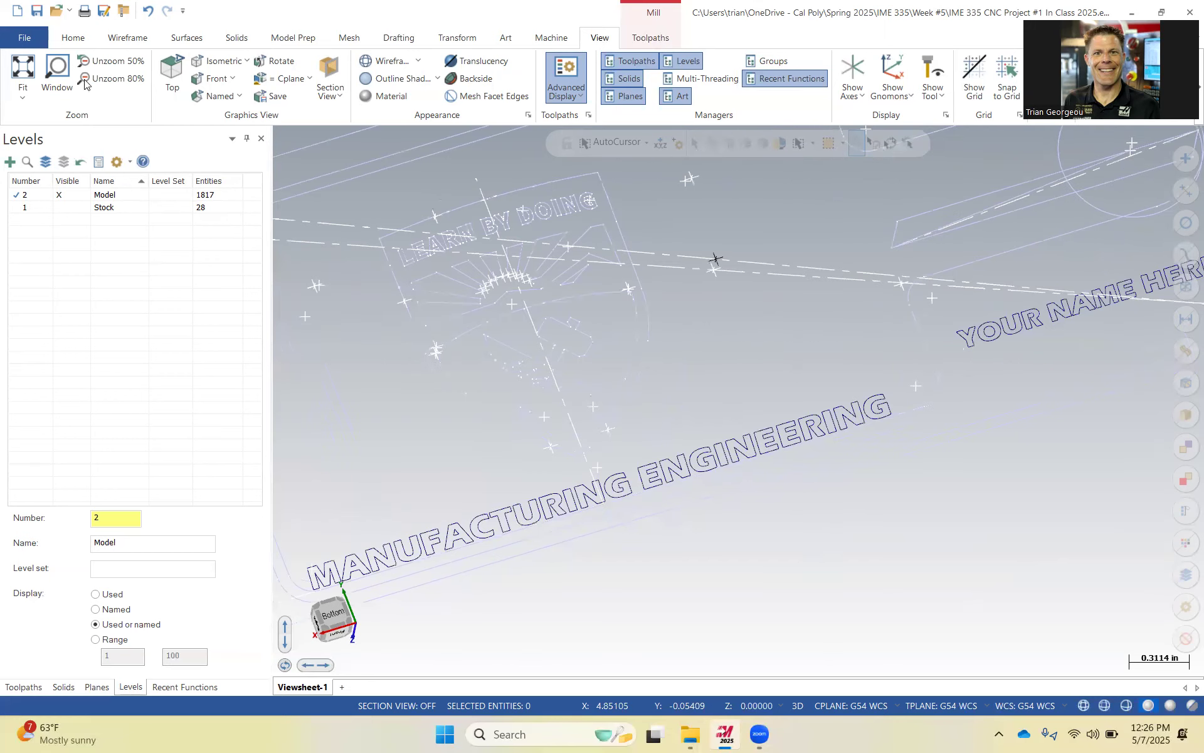
left_click(26, 72)
middle_click_drag(710, 410, 719, 427)
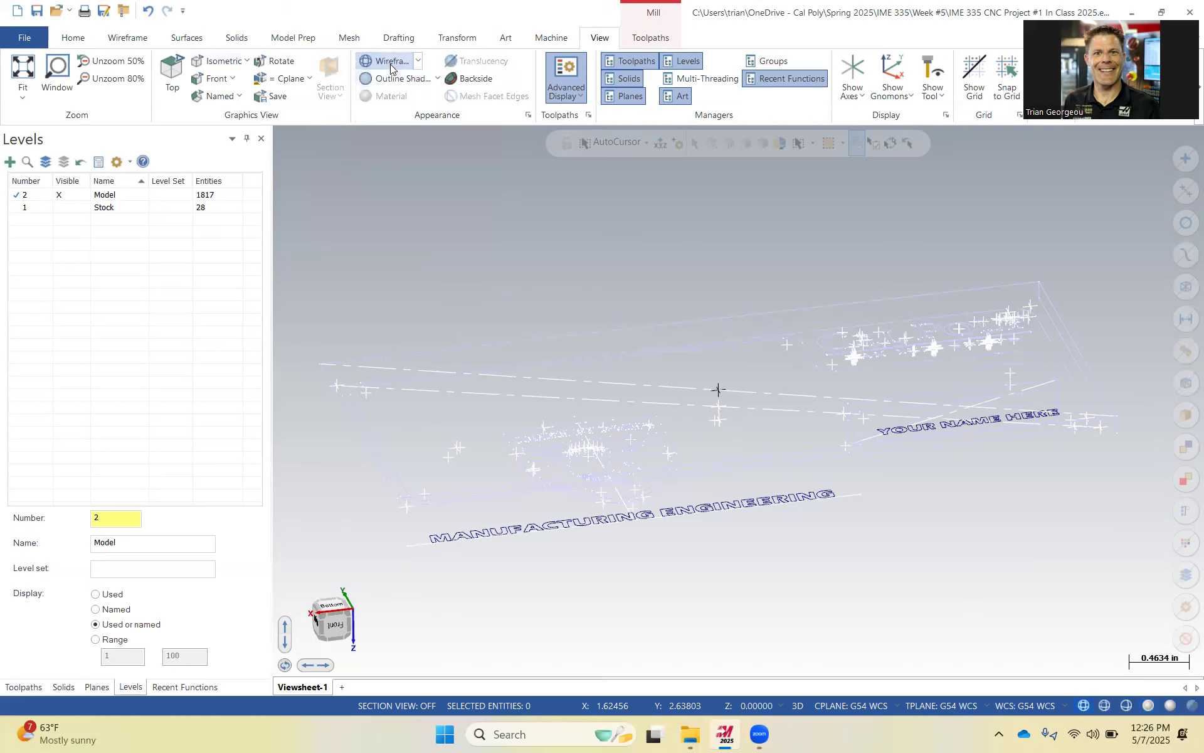
left_click(476, 61)
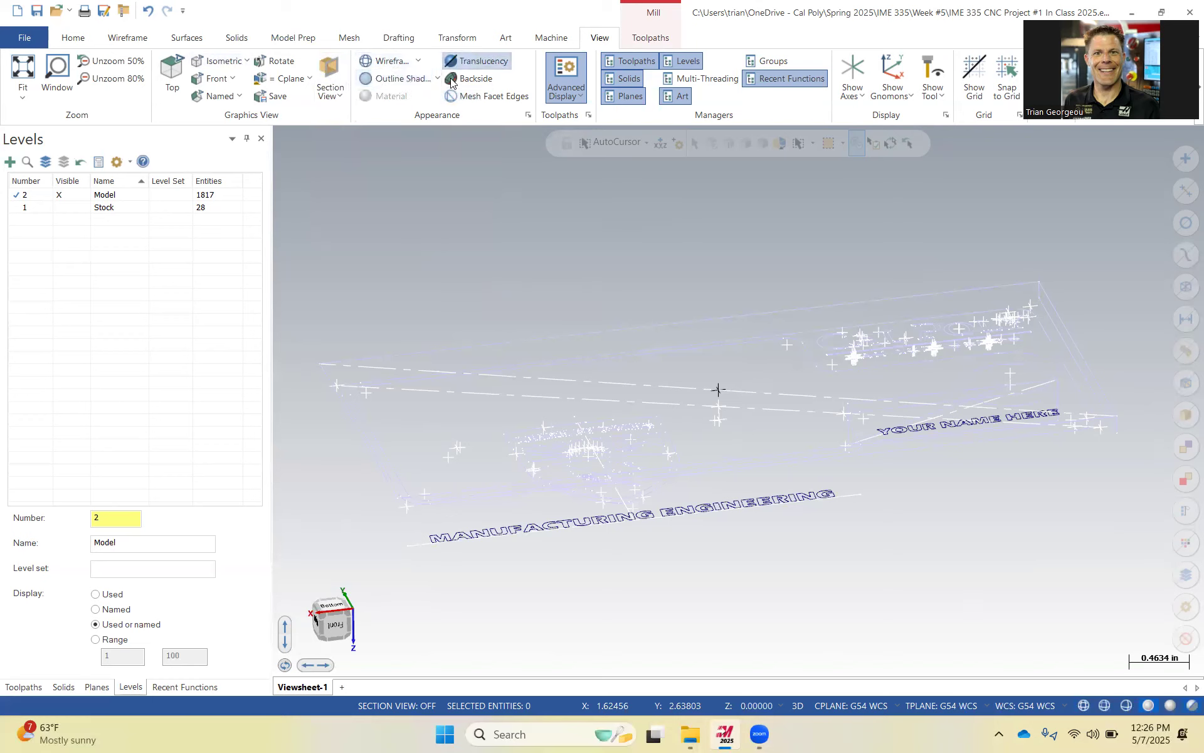
scroll(653, 366, "up", 2)
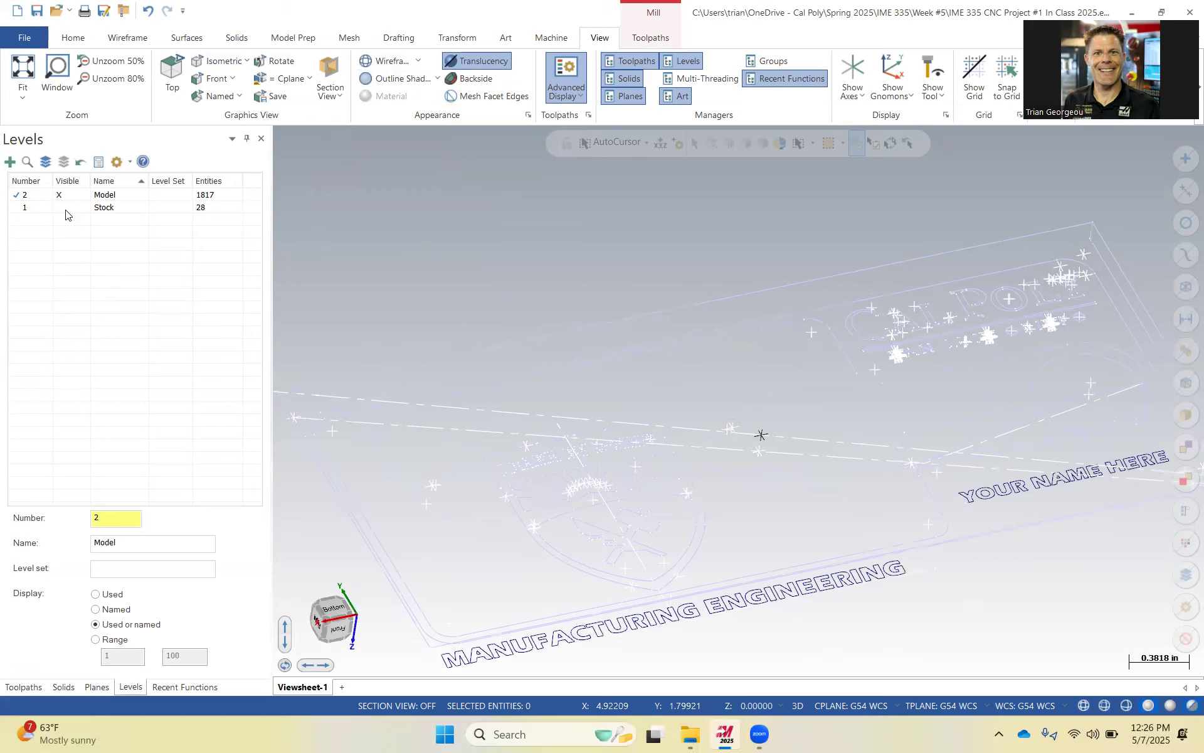
Show the Stock level and orbit to inspect the stock around the part.
left_click(63, 207)
scroll(554, 298, "down", 3)
middle_click_drag(619, 417, 624, 282)
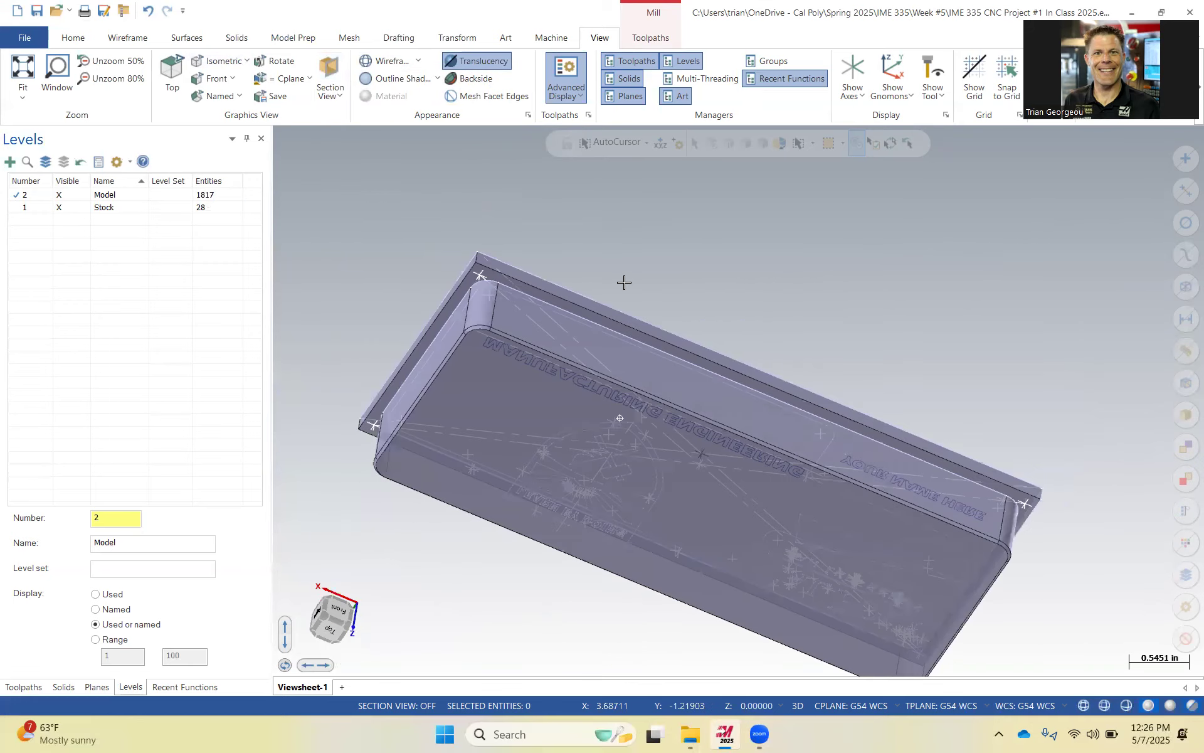
middle_click_drag(644, 334, 634, 450)
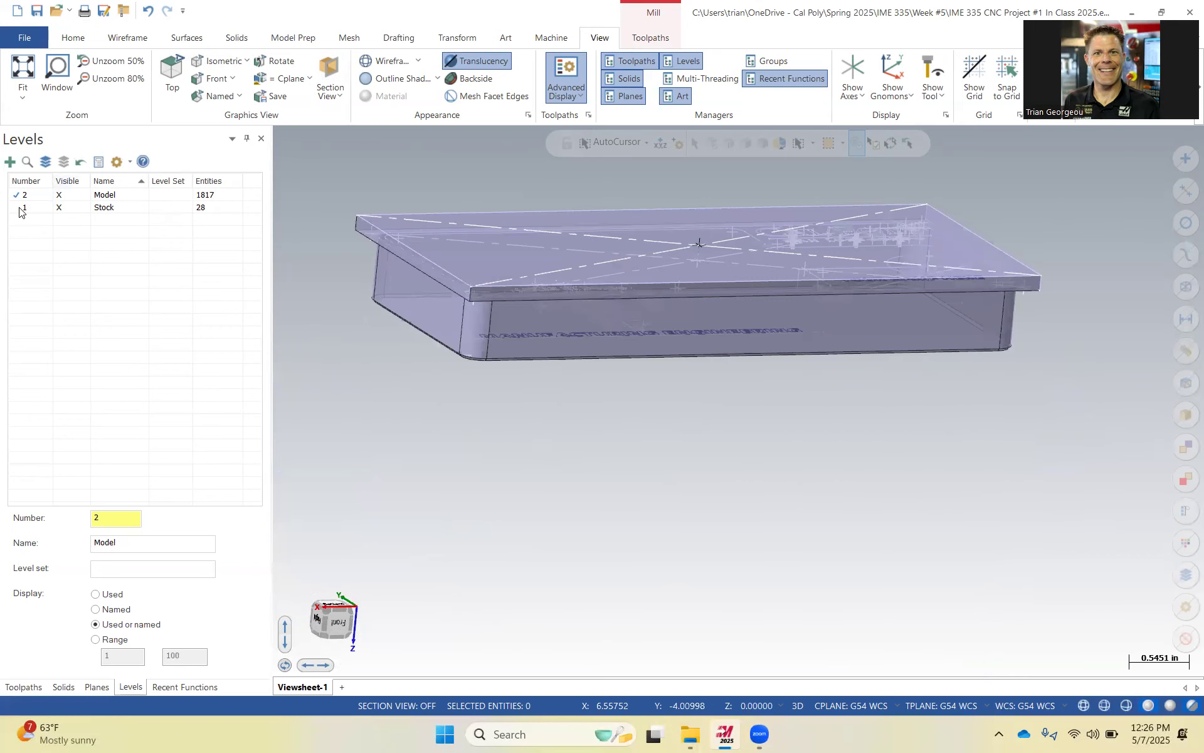
Hide the Stock level and delete all entities on the Model level.
left_click(71, 213)
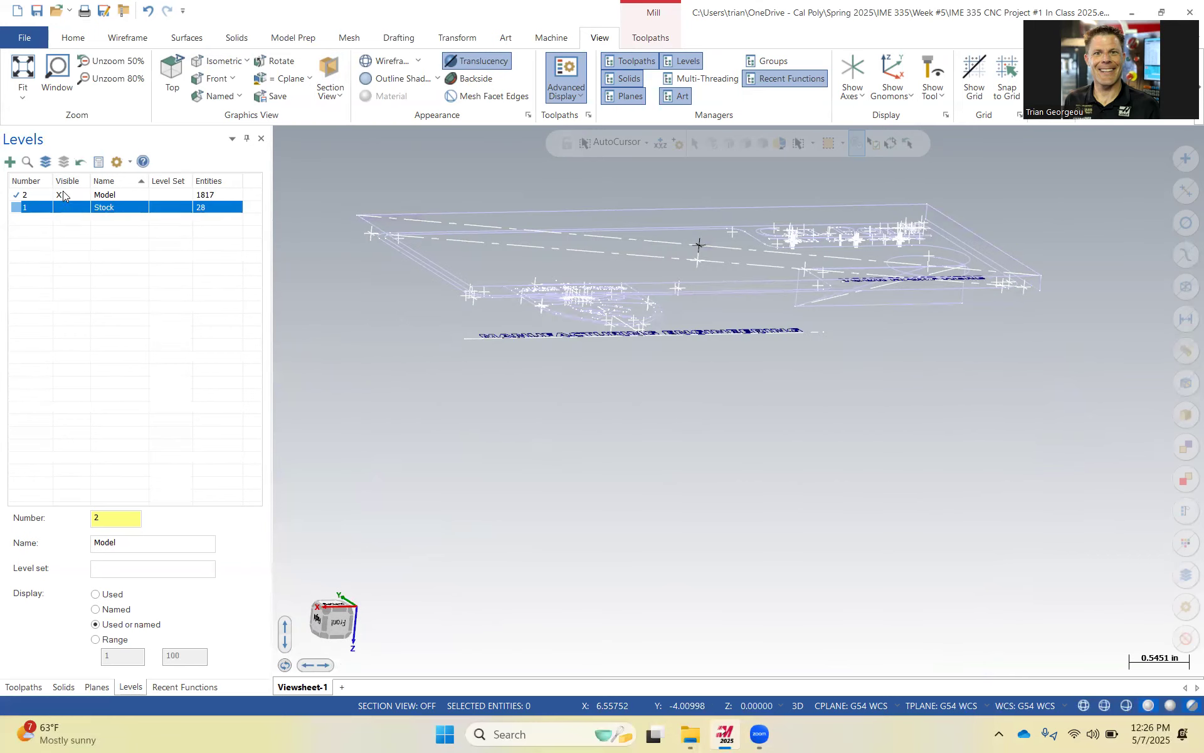
left_click(63, 196)
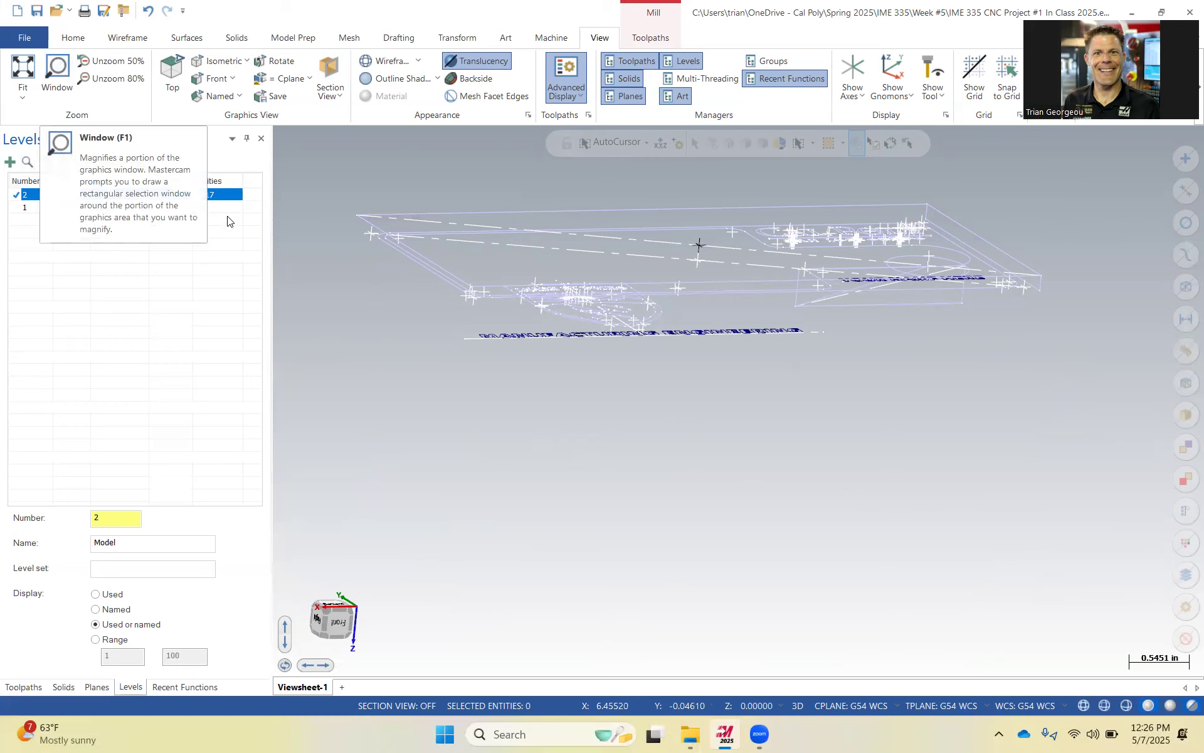
right_click(135, 195)
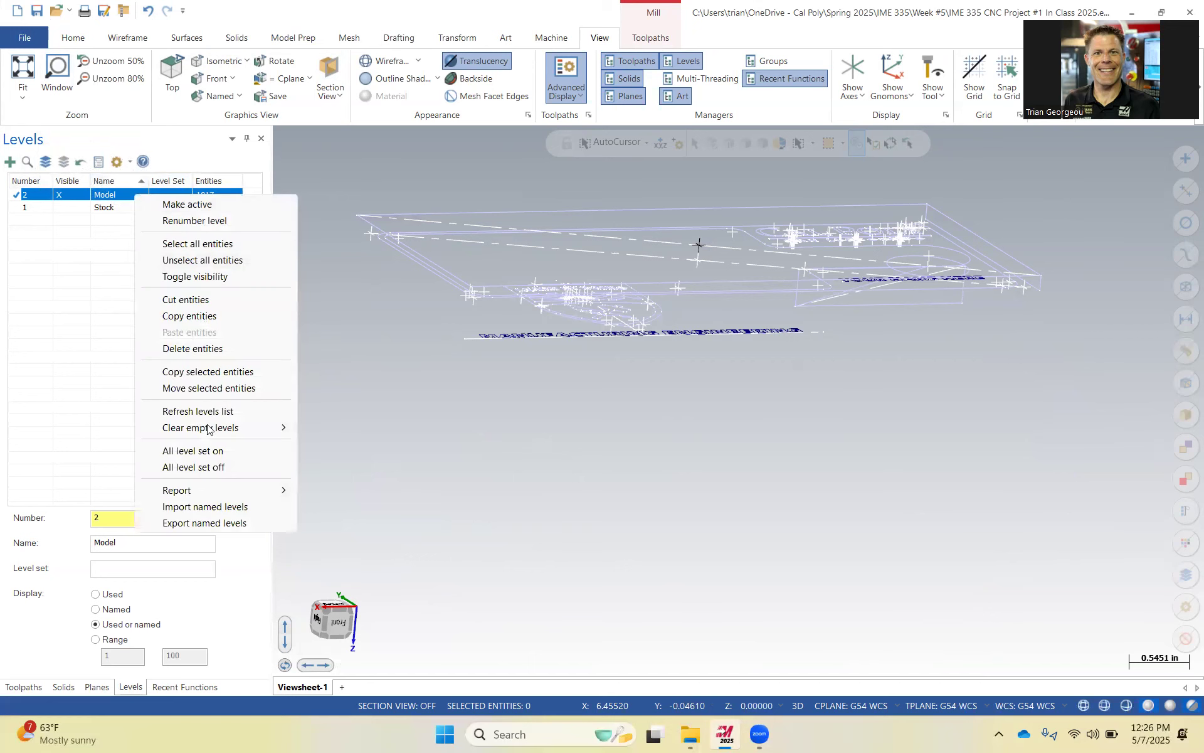
left_click(212, 350)
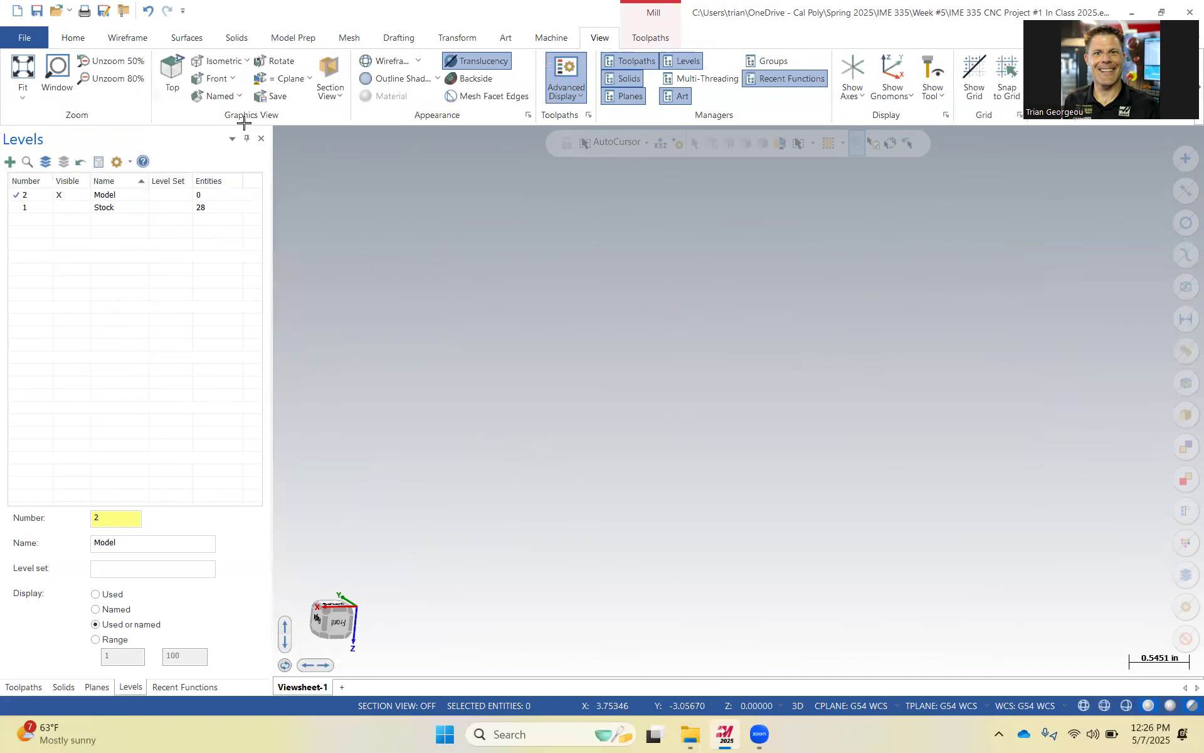
Merge the IME 335 CNC Project #2 SOLIDWORKS part into the file on the active level and accept its position.
left_click(24, 38)
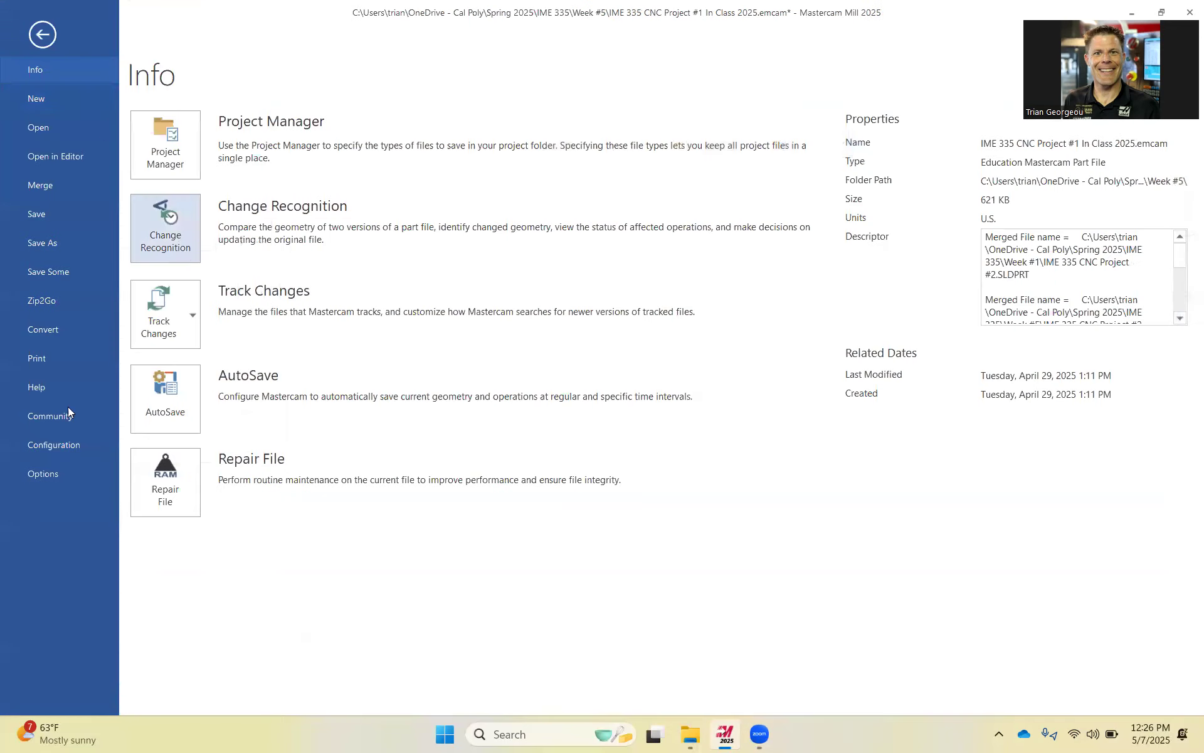
left_click(44, 184)
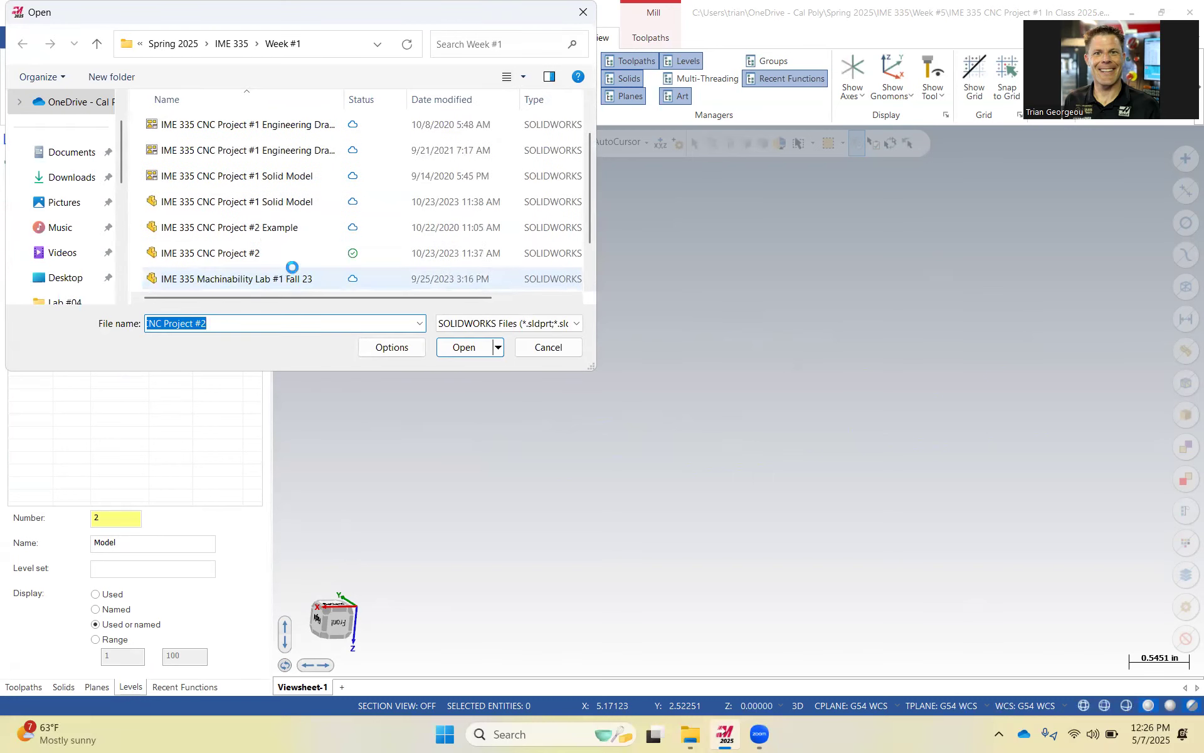
left_click(244, 253)
left_click(462, 347)
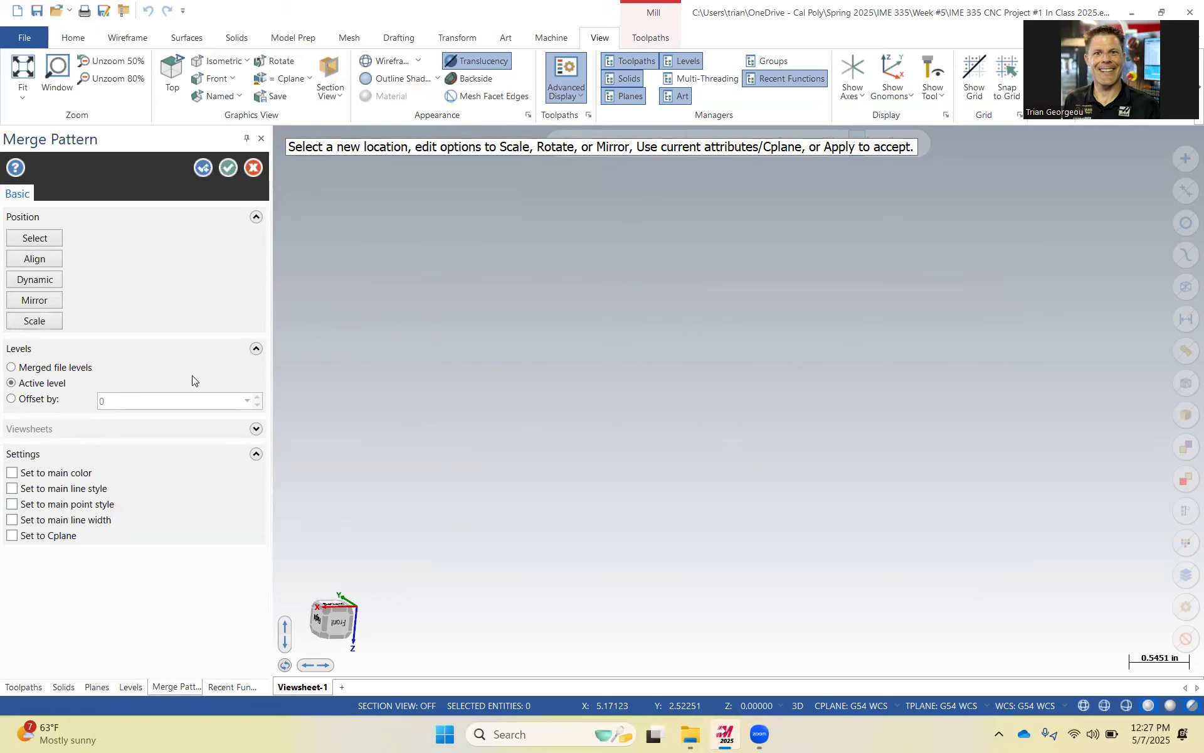
left_click(228, 167)
Window-select the stray points scattered below the merged card holder and delete them.
middle_click_drag(573, 398, 616, 470)
scroll(658, 403, "up", 3)
scroll(636, 394, "down", 4)
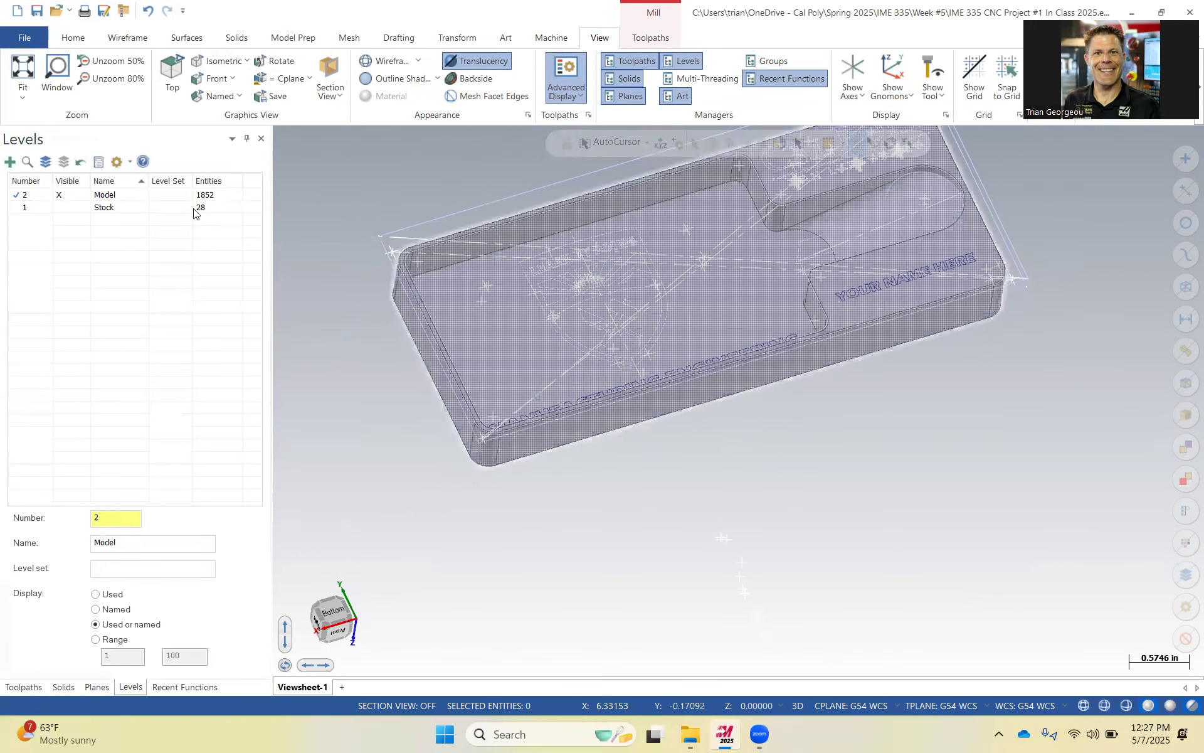
left_click(78, 208)
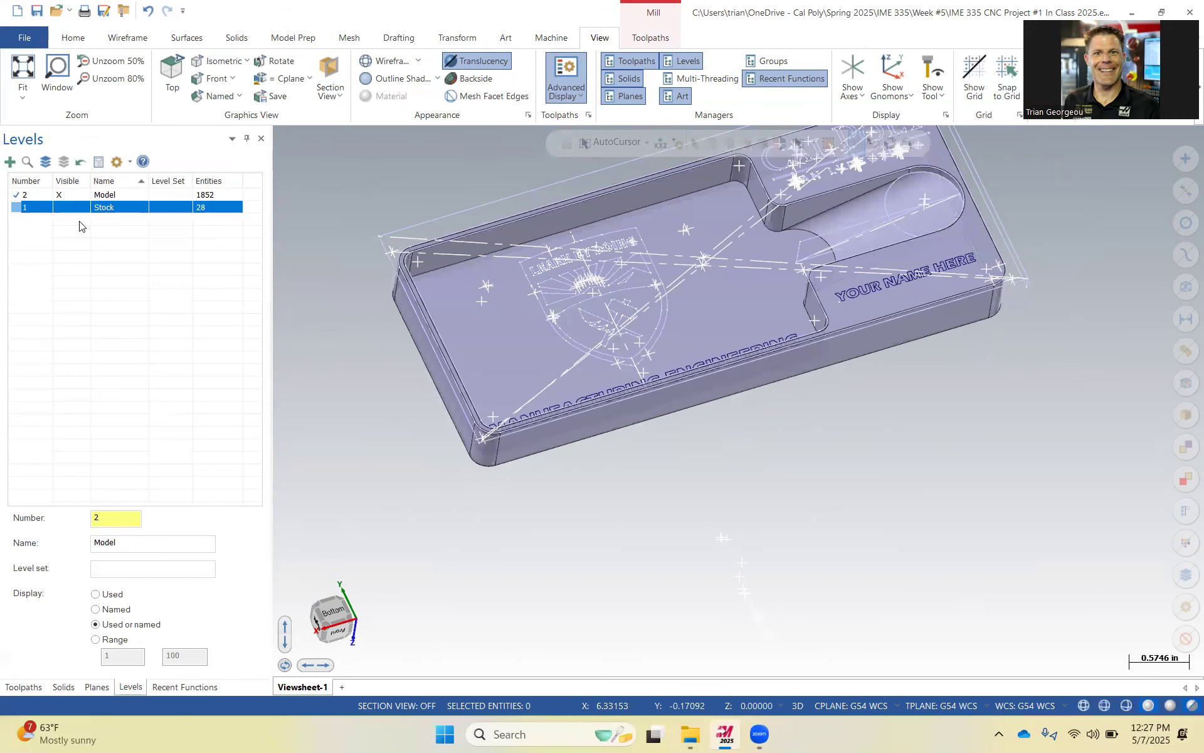
scroll(527, 342, "up", 1)
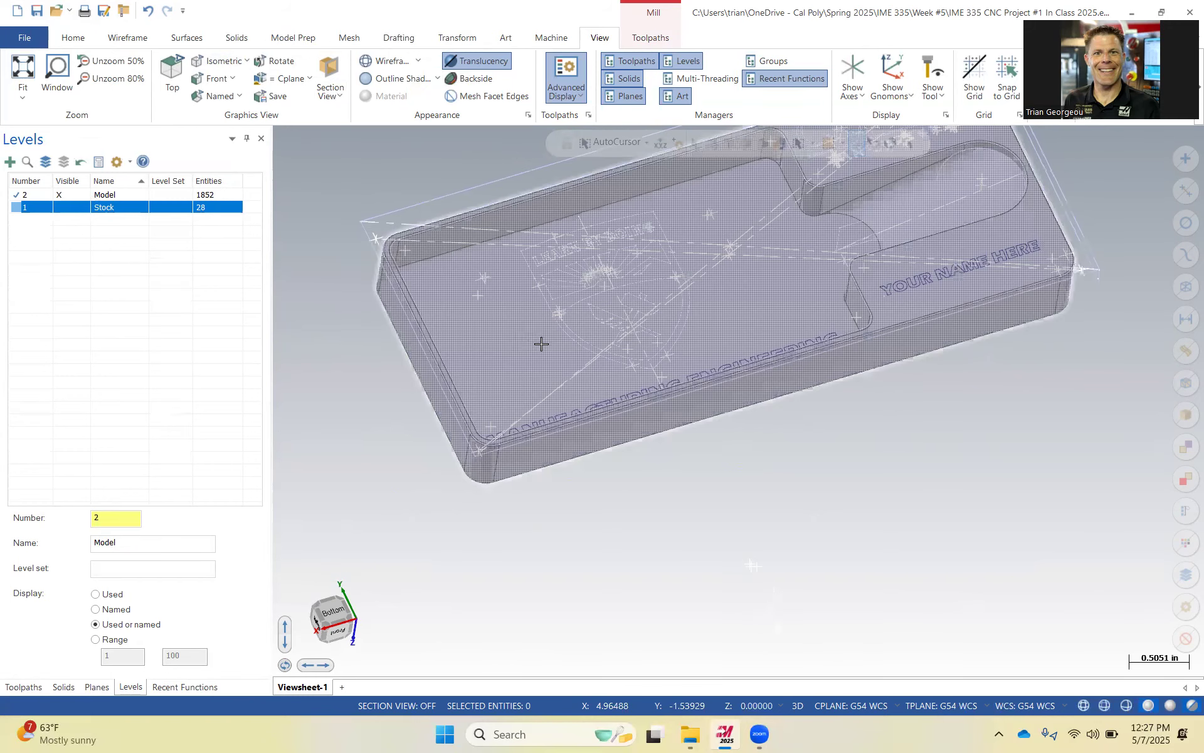
scroll(609, 320, "down", 4)
middle_click_drag(609, 320, 724, 403)
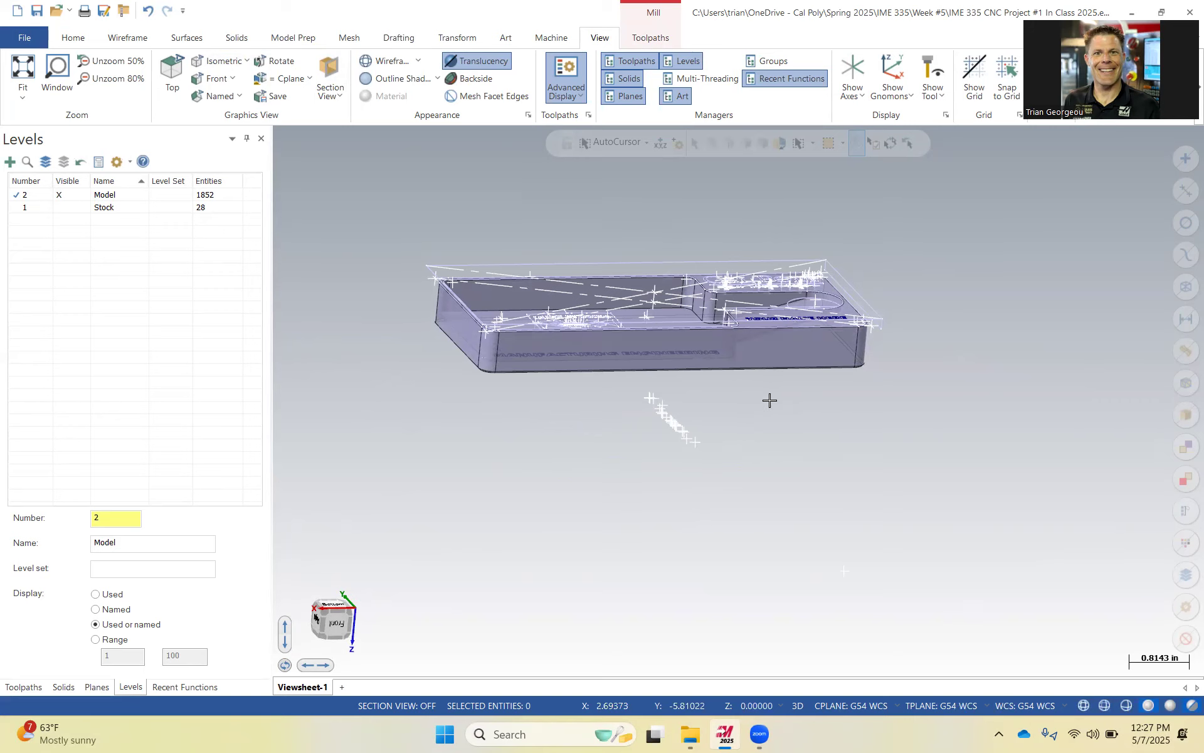
scroll(746, 396, "down", 2)
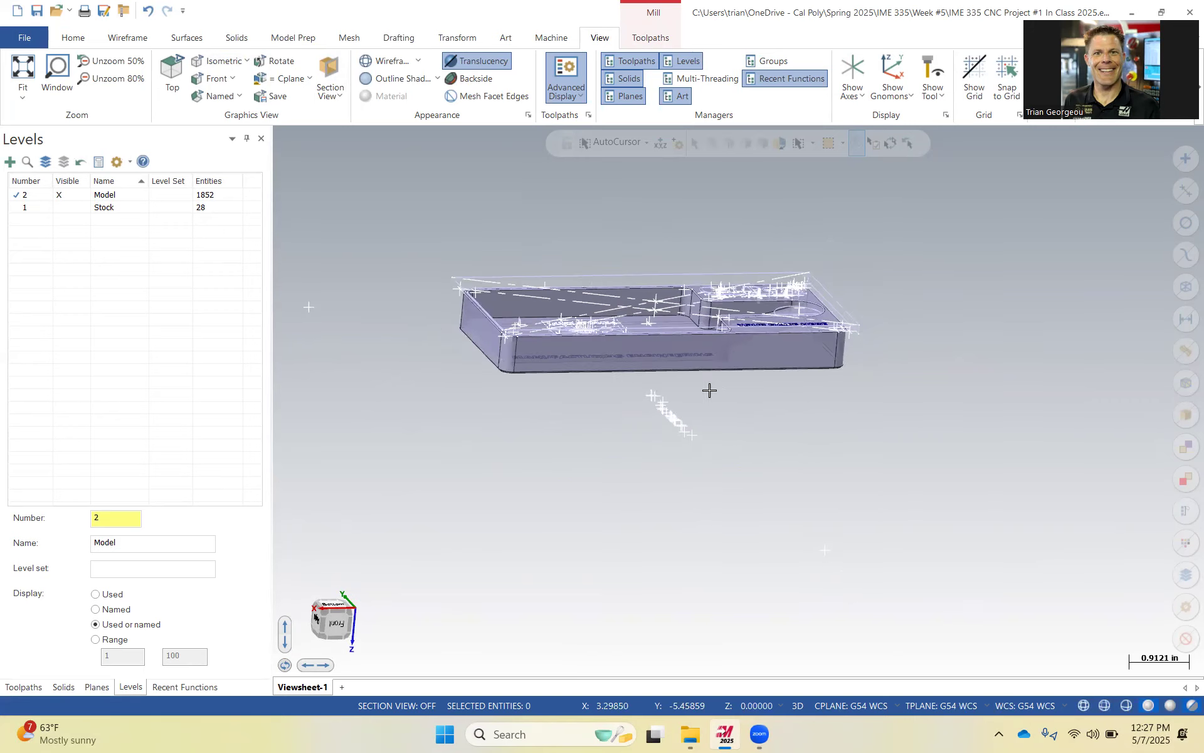
middle_click_drag(721, 388, 746, 452)
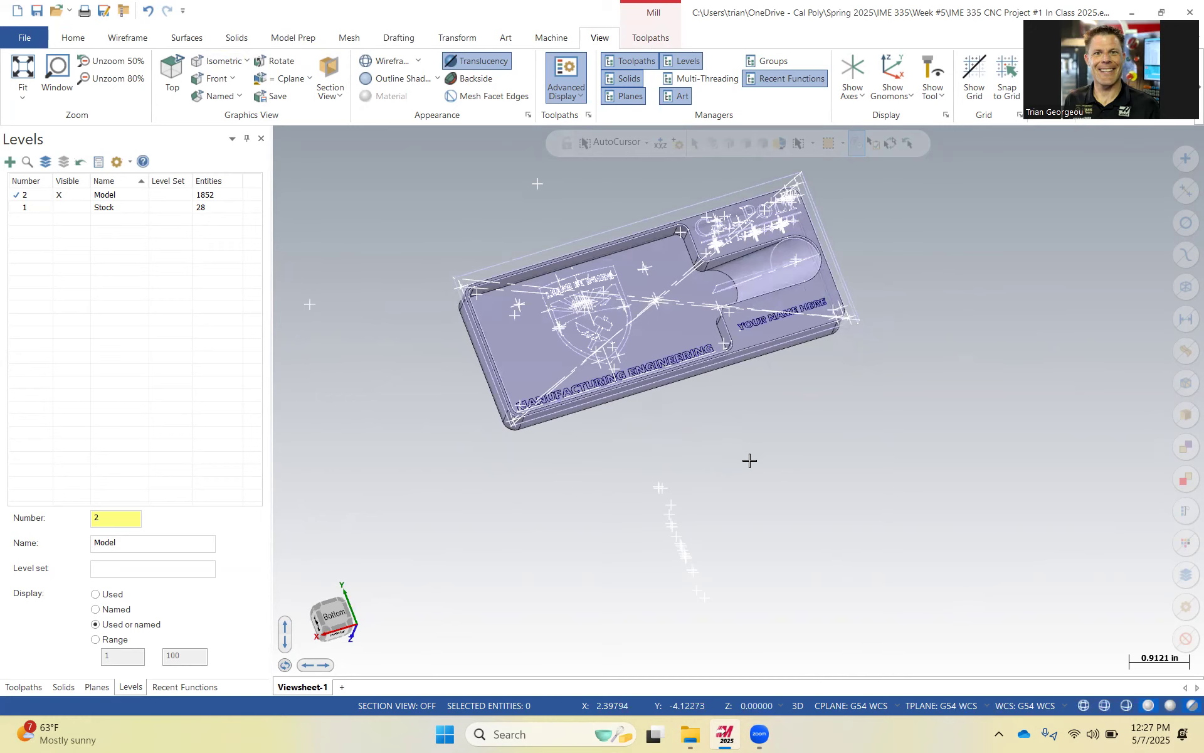
middle_click_drag(539, 402, 665, 454)
scroll(674, 446, "up", 1)
left_click_drag(690, 405, 815, 572)
key("Delete")
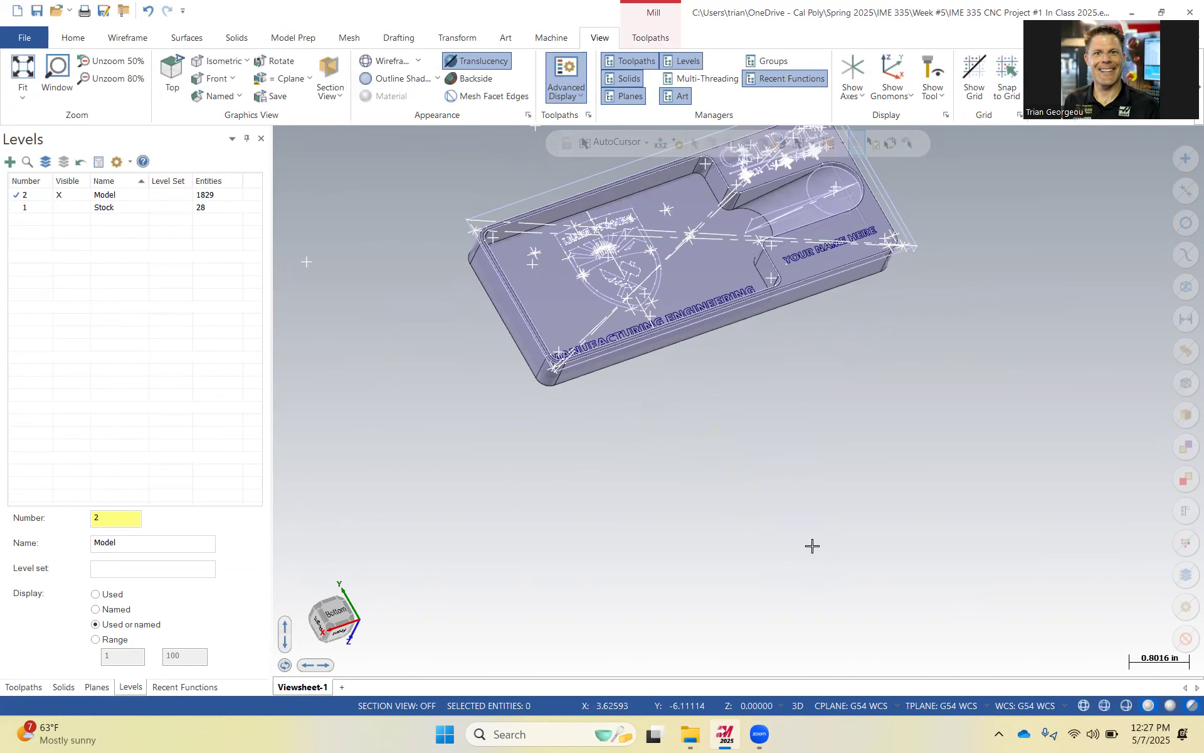
Orbit around the merged card holder to inspect it from several sides.
scroll(630, 457, "down", 4)
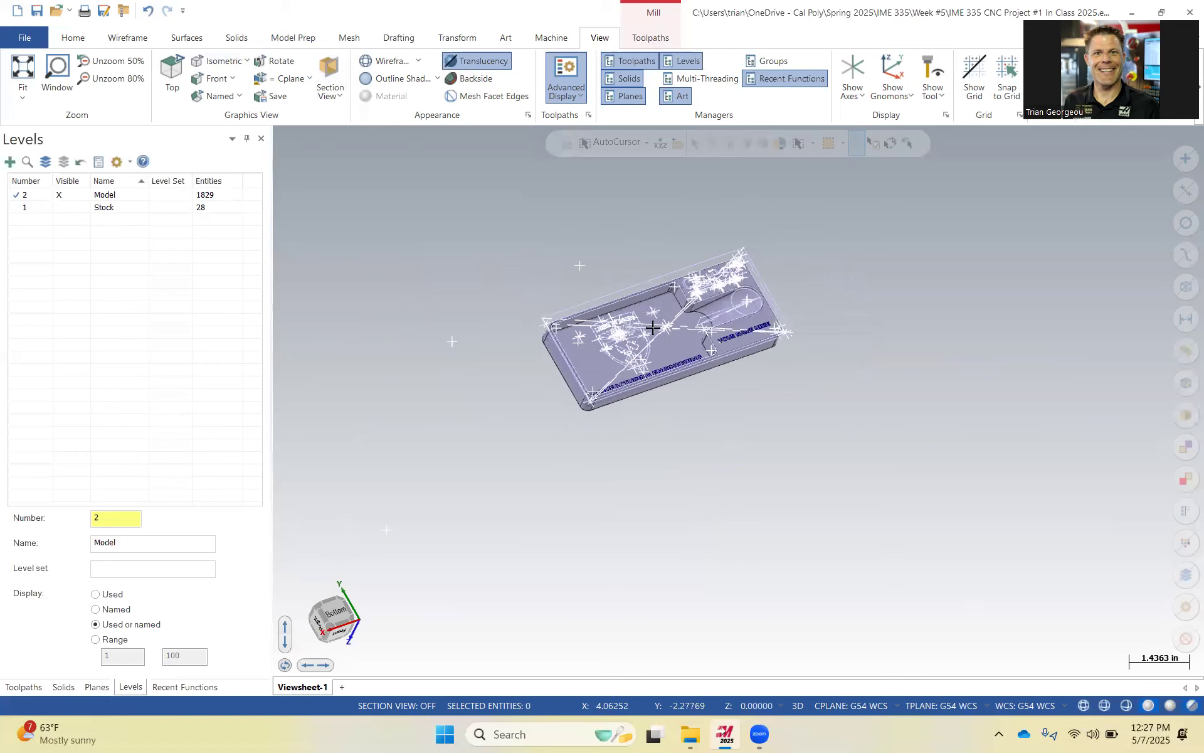
scroll(632, 349, "up", 5)
middle_click_drag(631, 349, 688, 309)
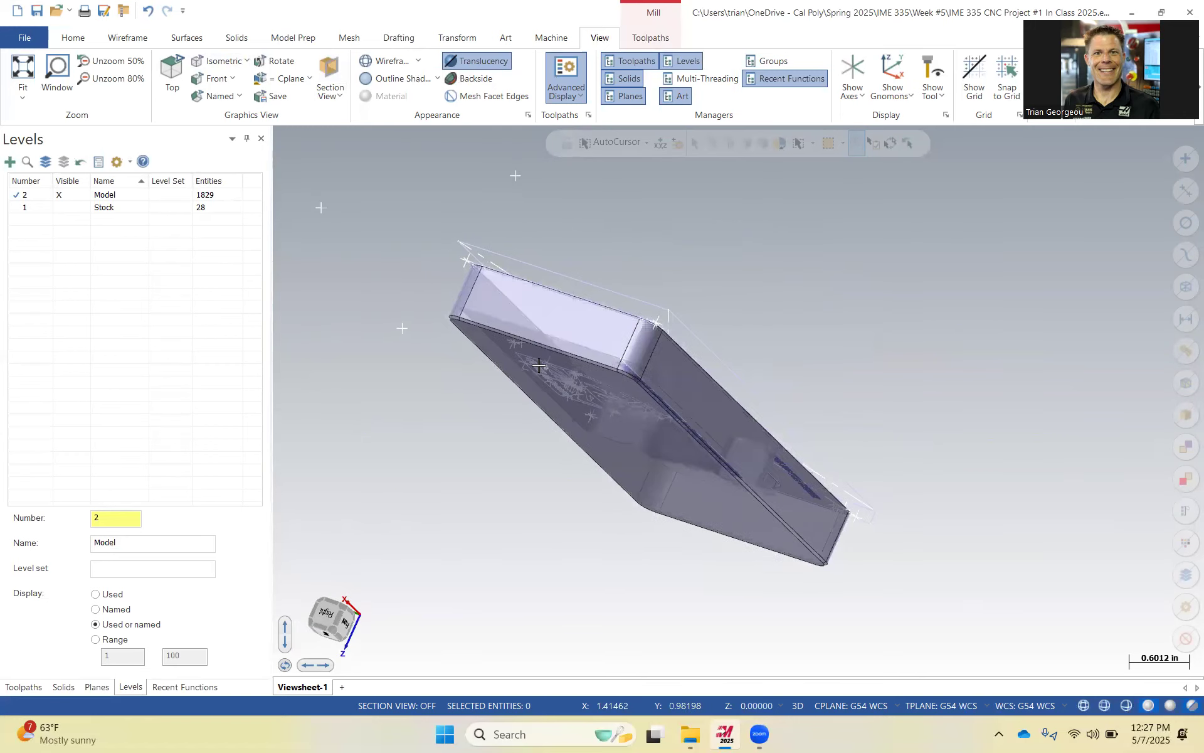
middle_click_drag(520, 319, 474, 221)
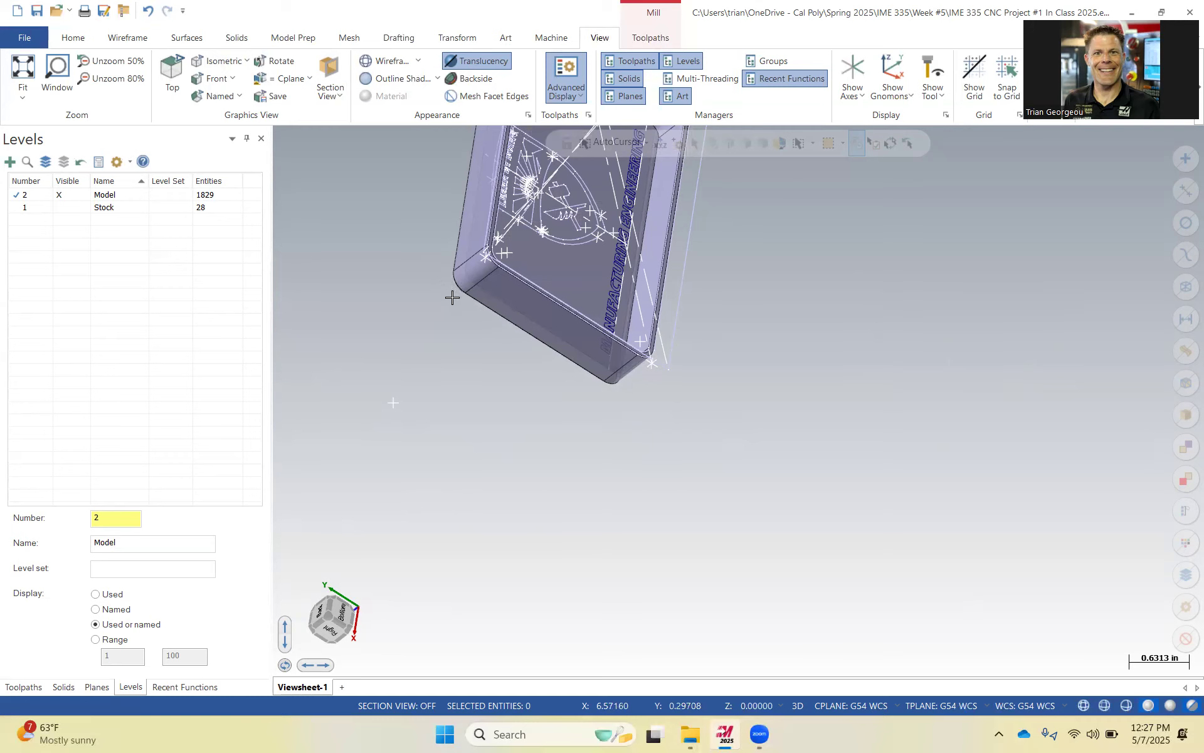
middle_click_drag(500, 322, 308, 437)
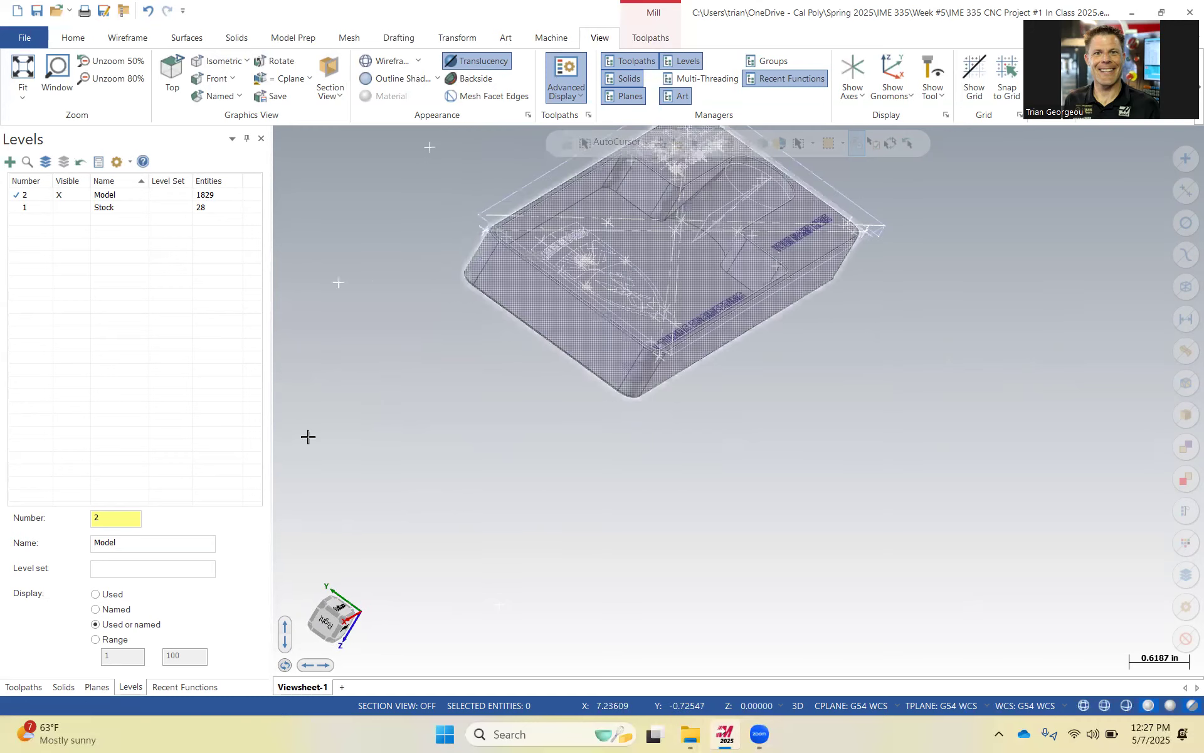
scroll(511, 409, "down", 3)
Show the Stock level to compare it with the G54 WCS plane, then hide the stock again.
left_click(97, 687)
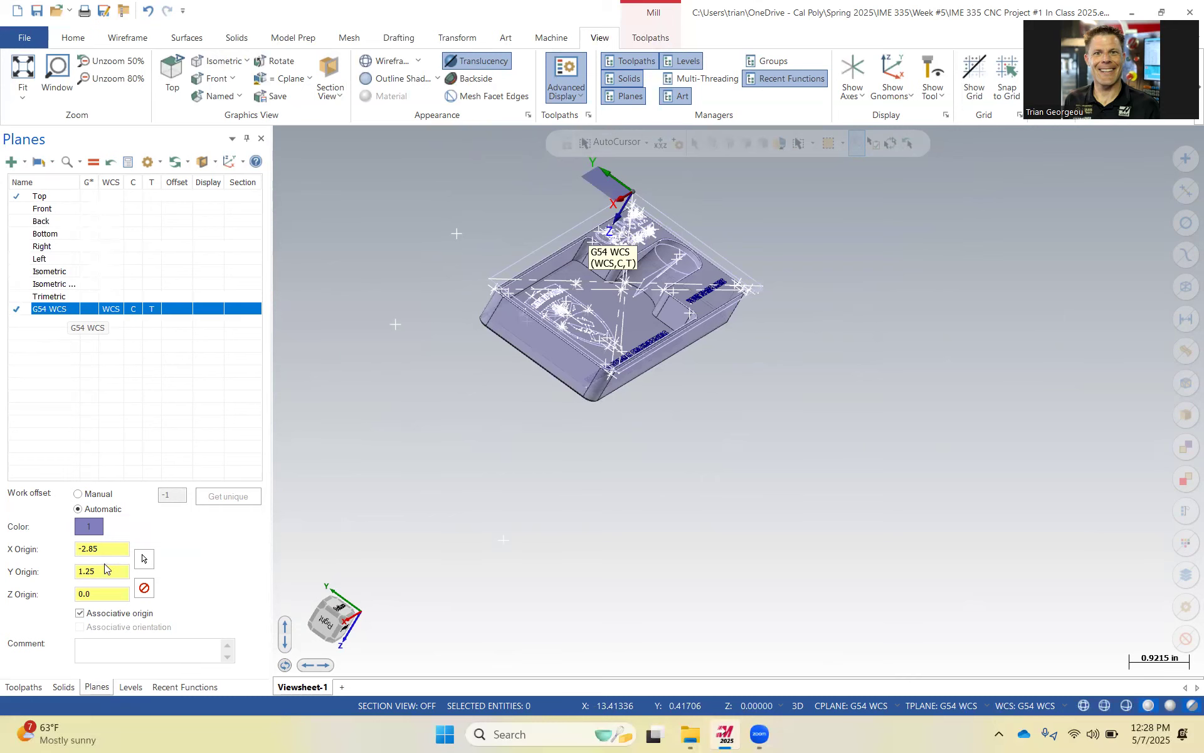
left_click(129, 687)
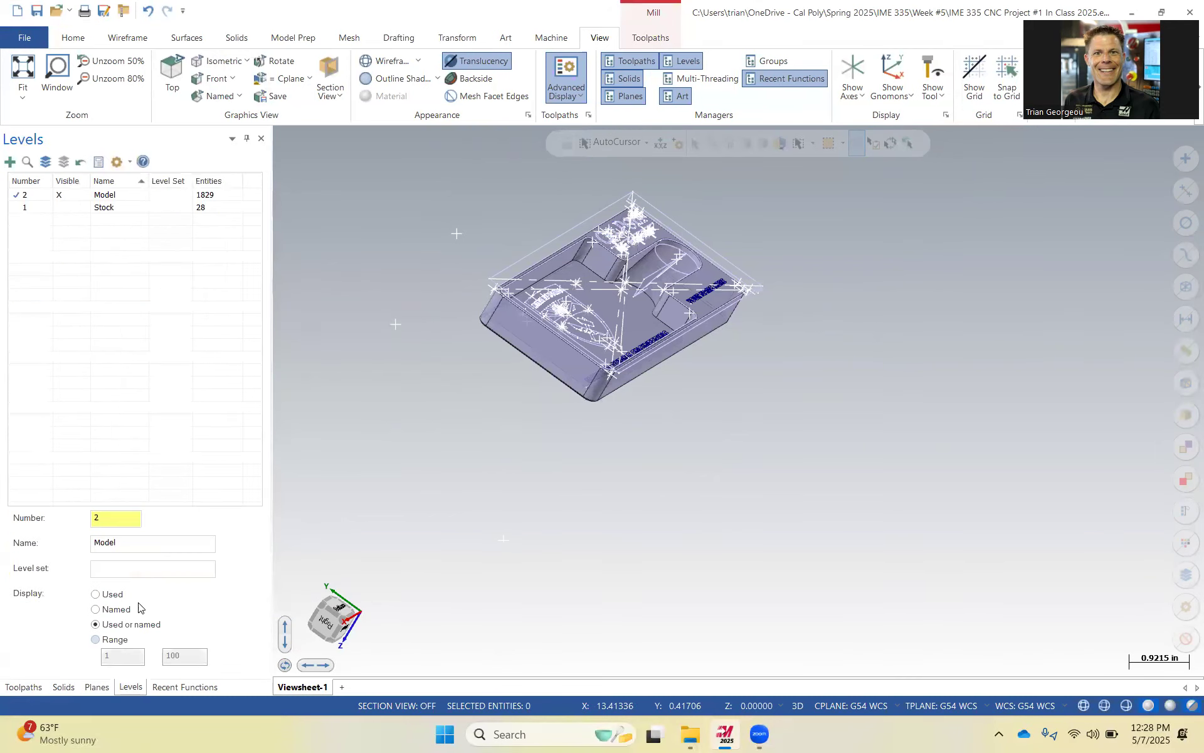
left_click(71, 208)
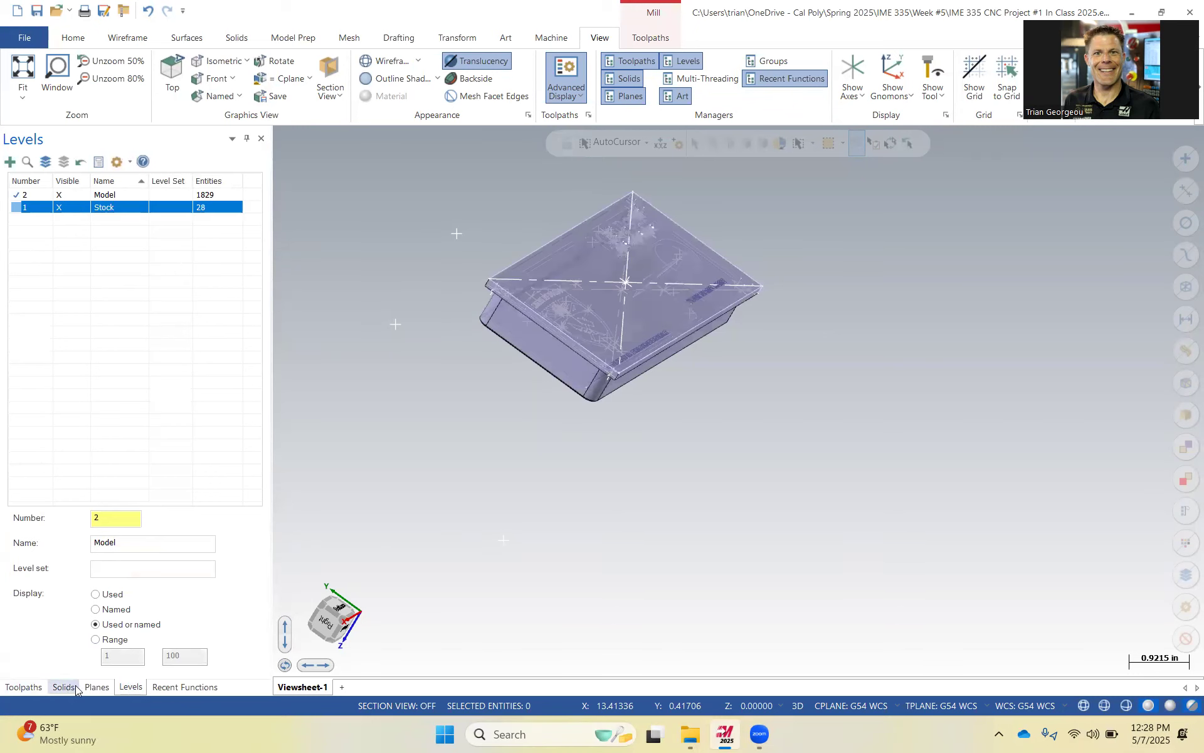
left_click(96, 687)
middle_click_drag(385, 371, 481, 388)
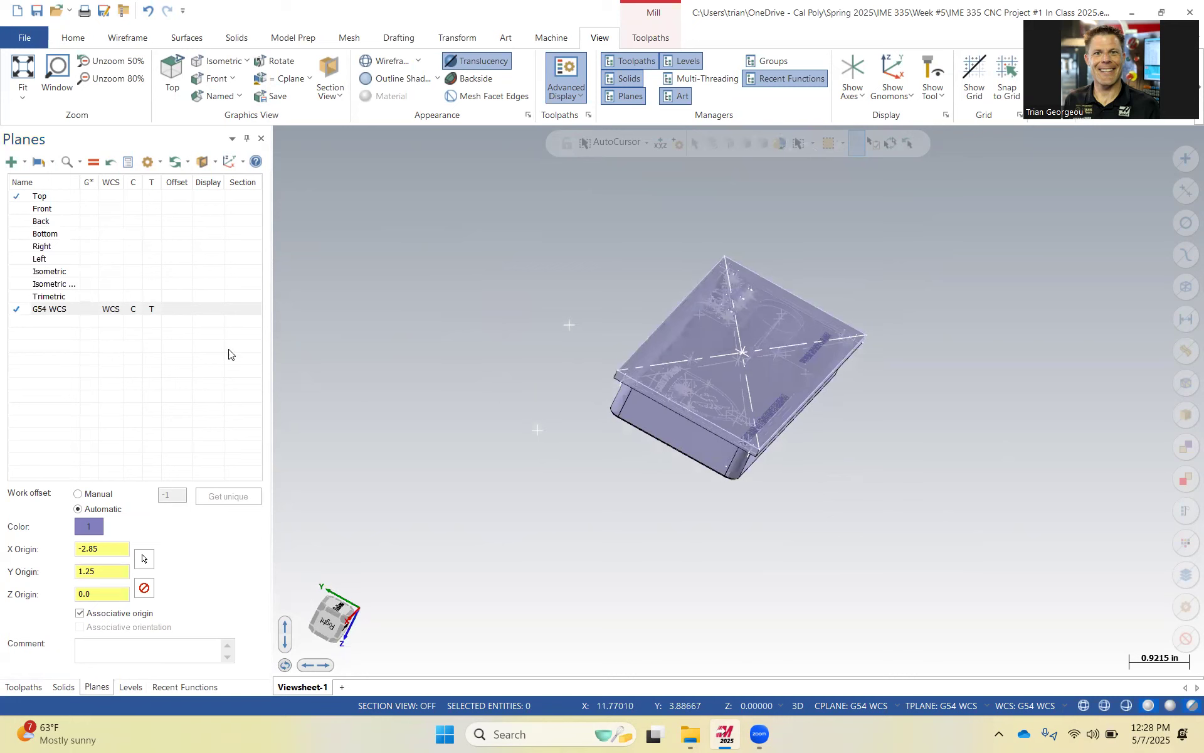
left_click(82, 313)
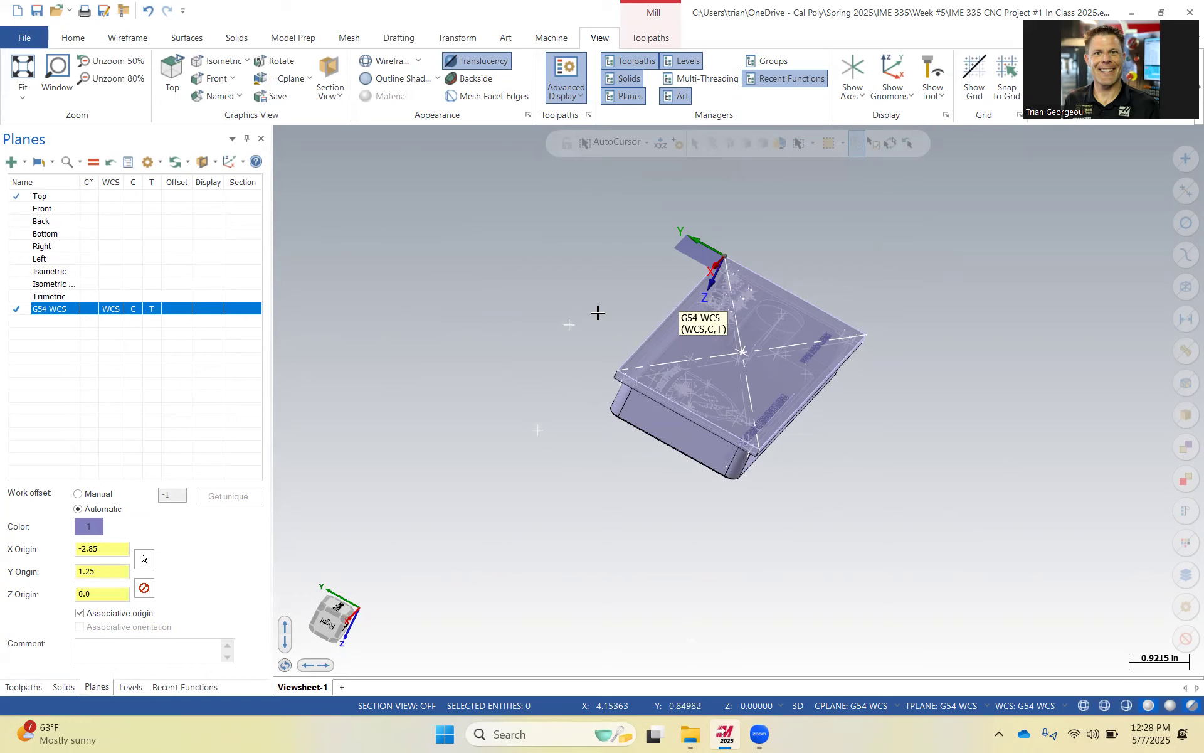
left_click(102, 371)
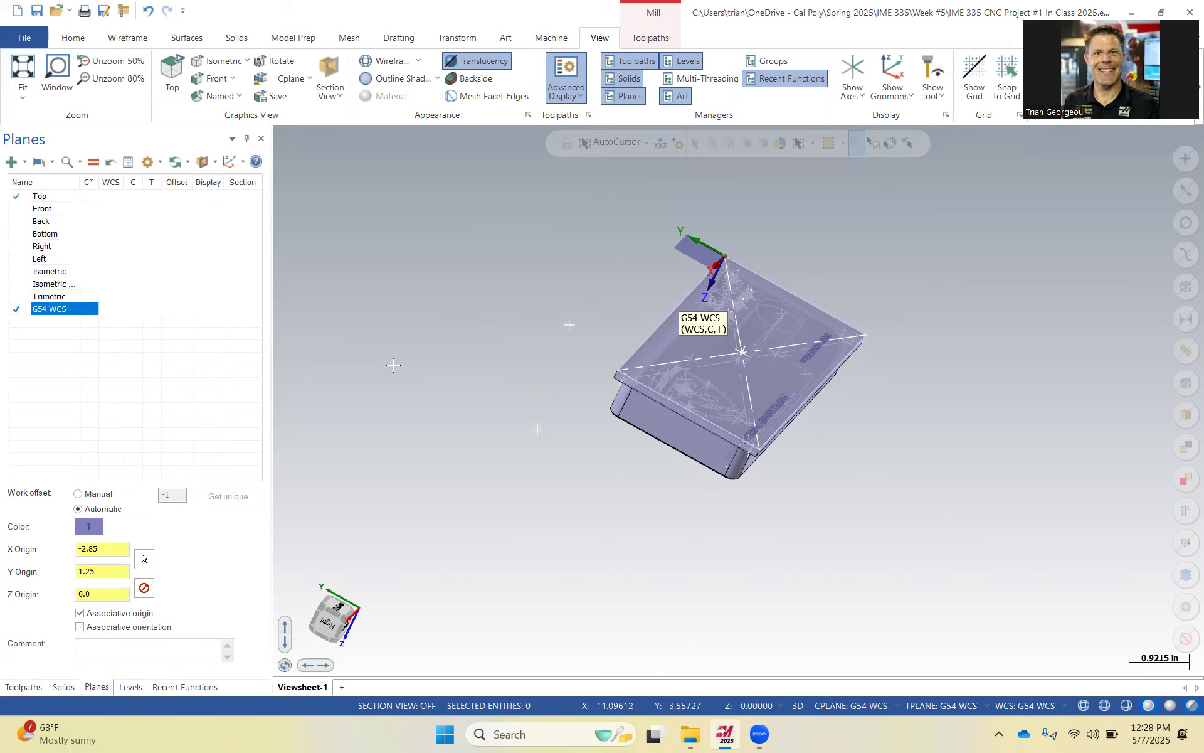
left_click(471, 277)
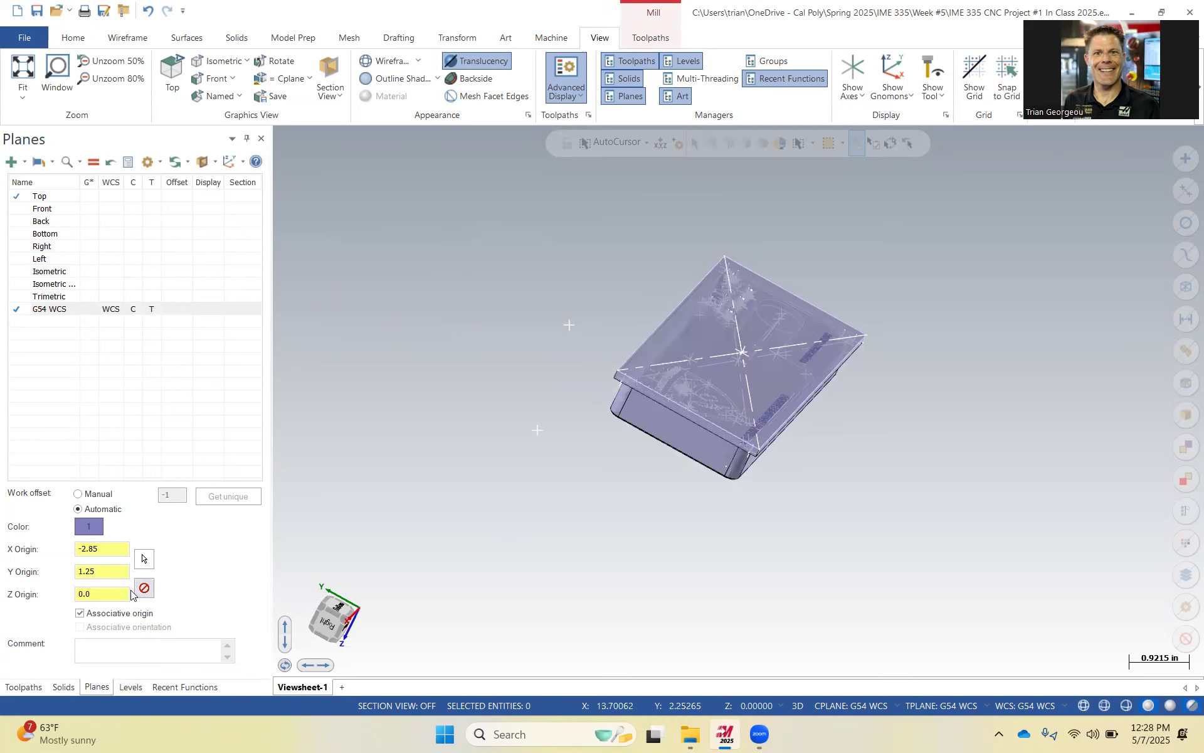
left_click(131, 687)
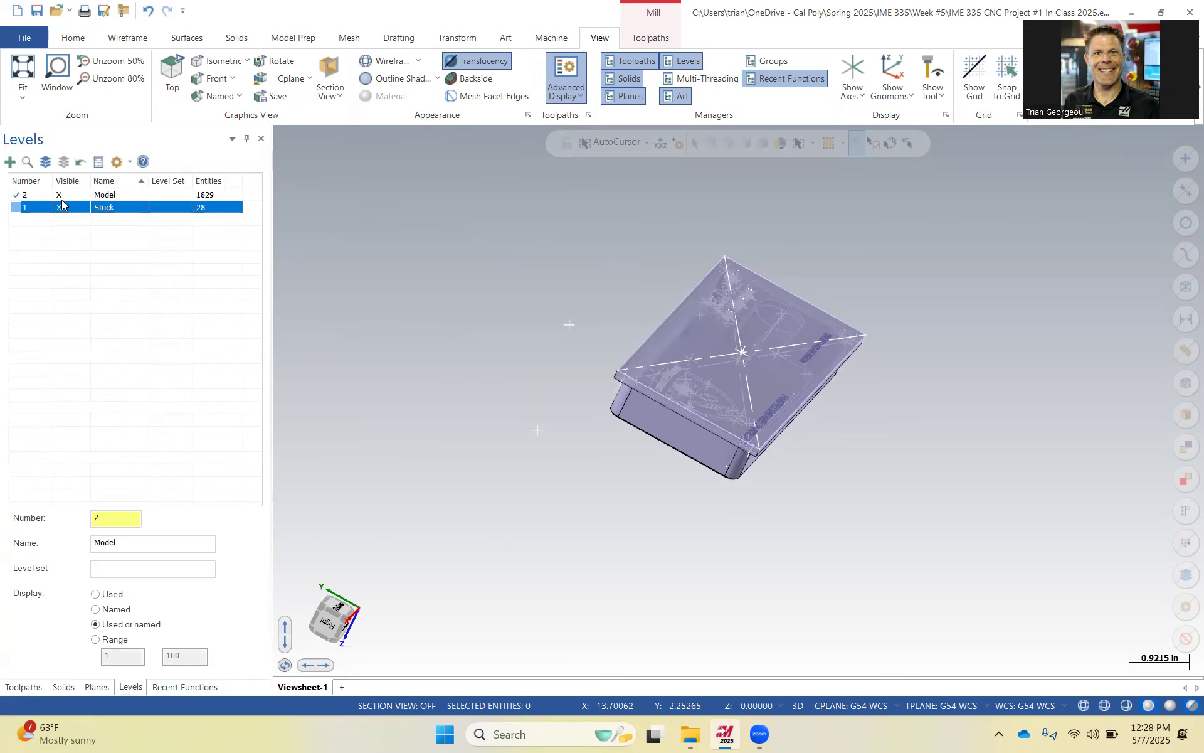
left_click(60, 207)
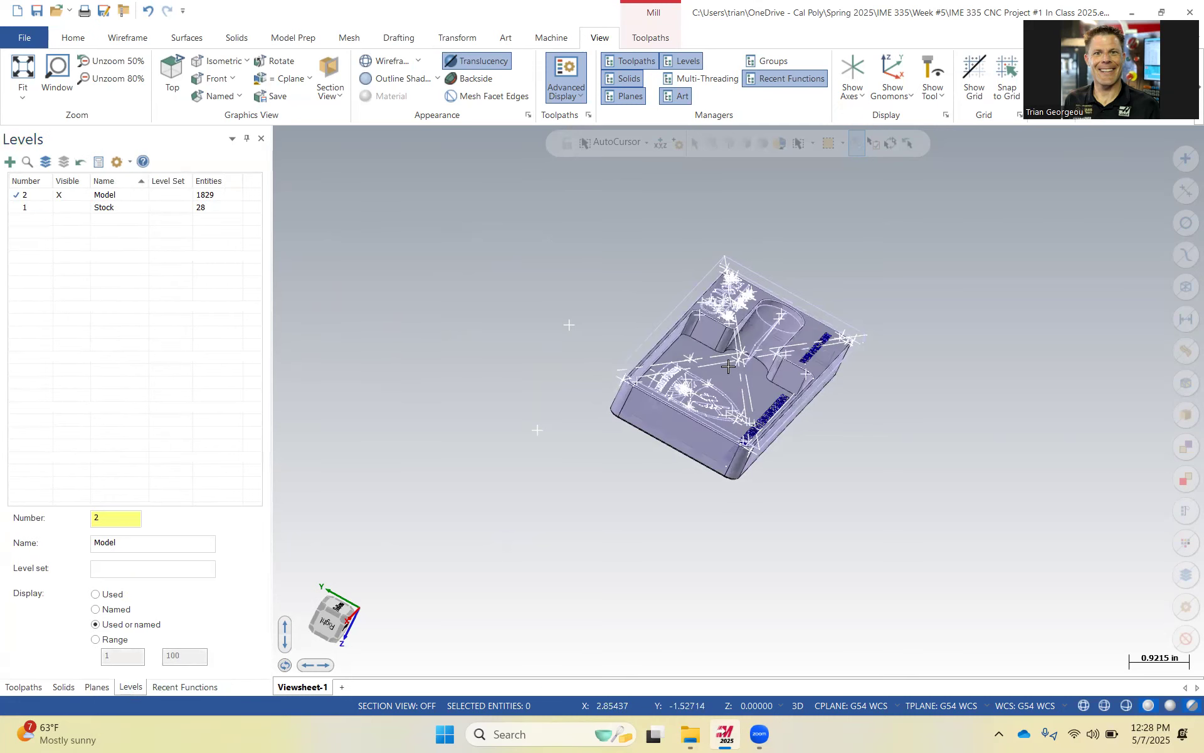
Delete the stray construction lines crossing the card holder's top face.
mouse_move(866, 441)
middle_mouse_down()
mouse_move(834, 439)
mouse_move(863, 450)
mouse_move(847, 445)
middle_mouse_up()
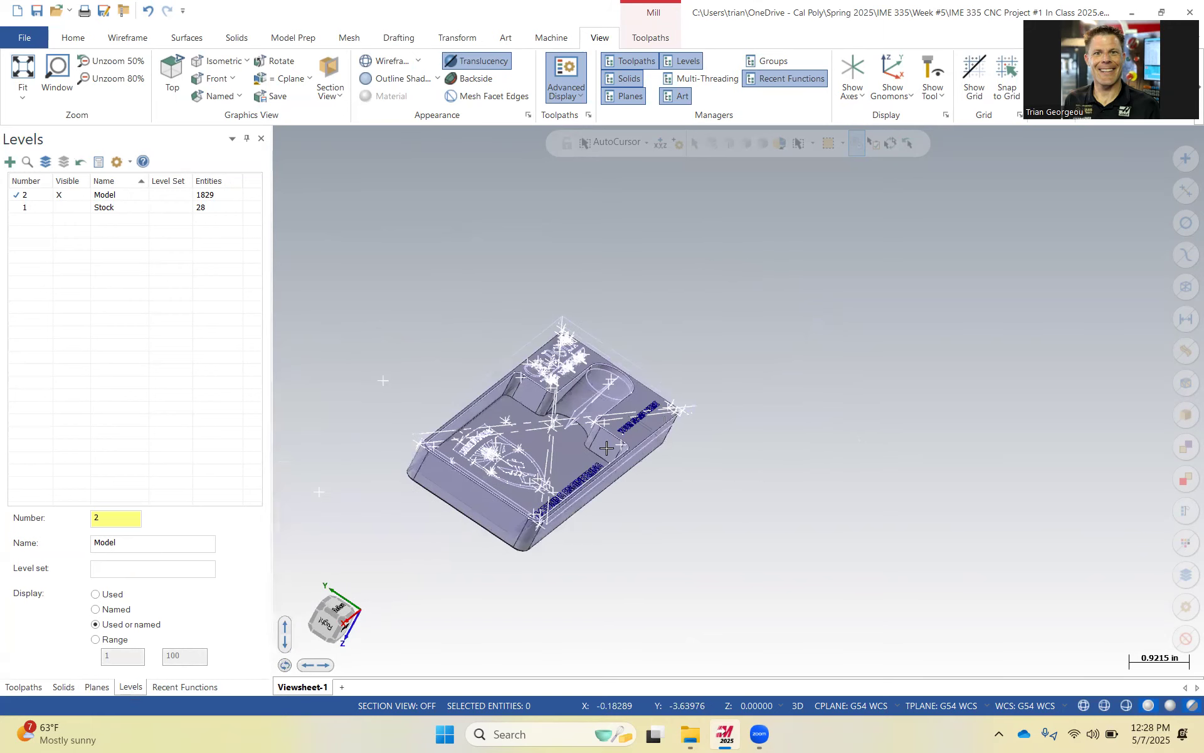
scroll(544, 419, "up", 6)
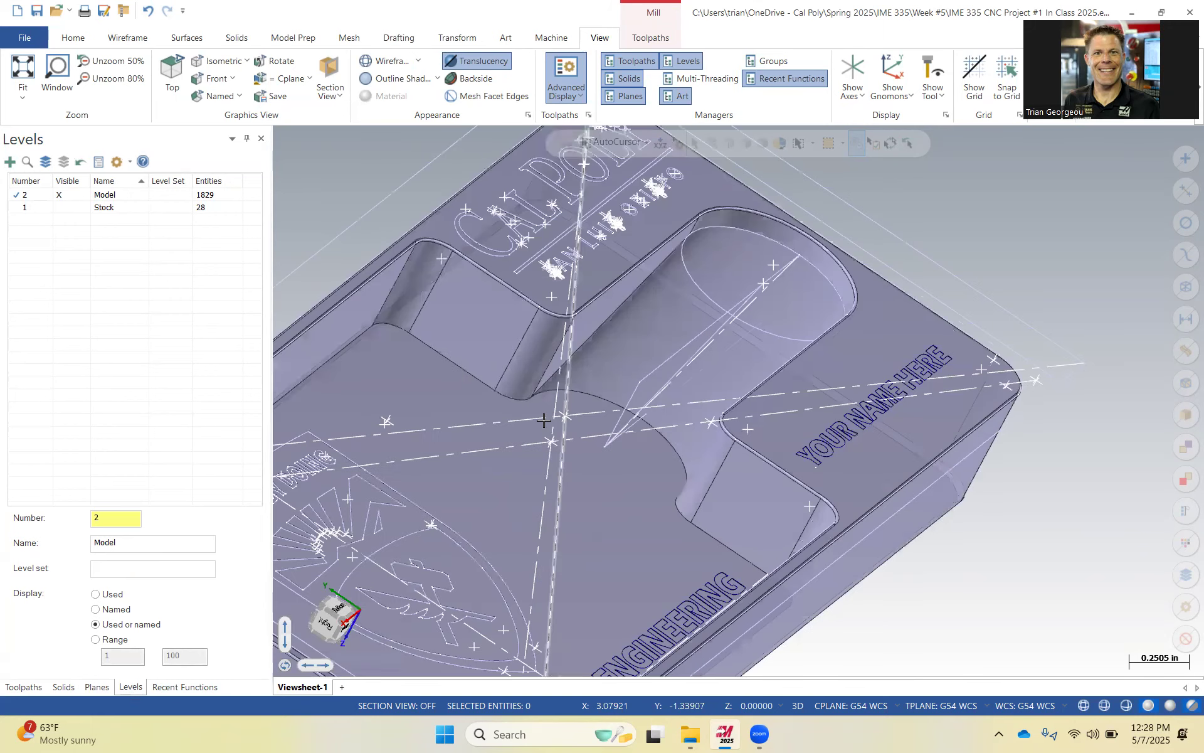
left_click(544, 420)
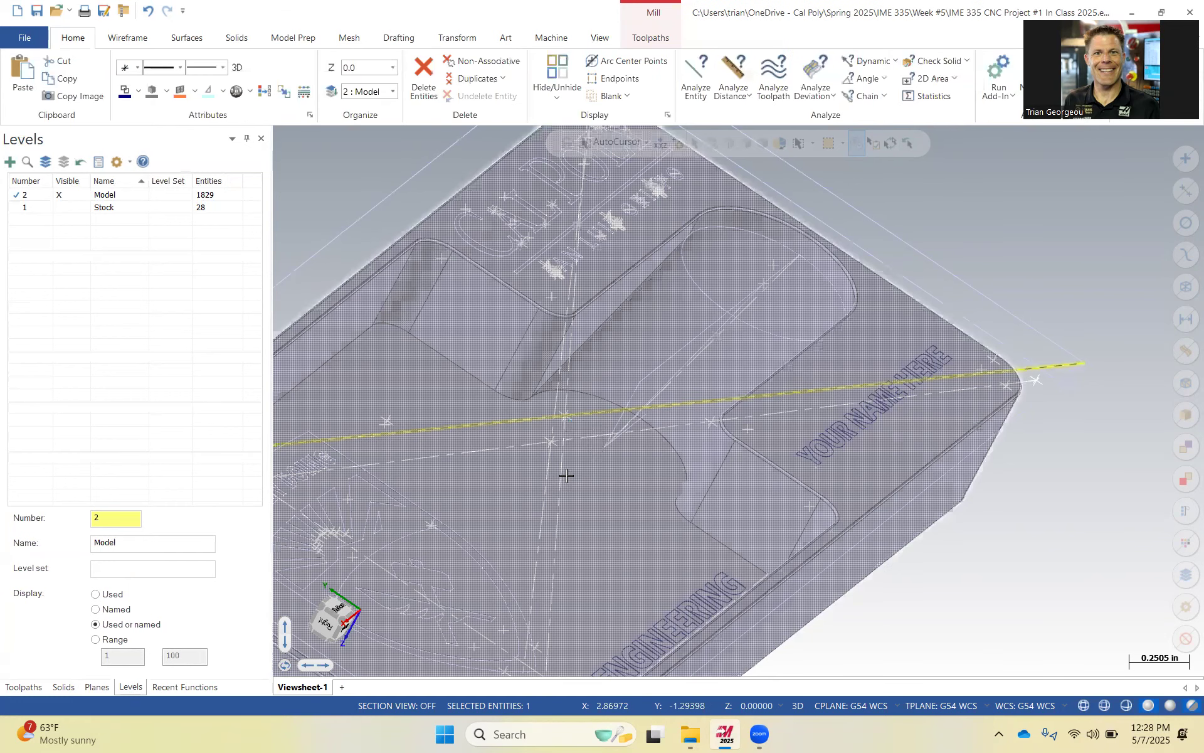
key("Delete")
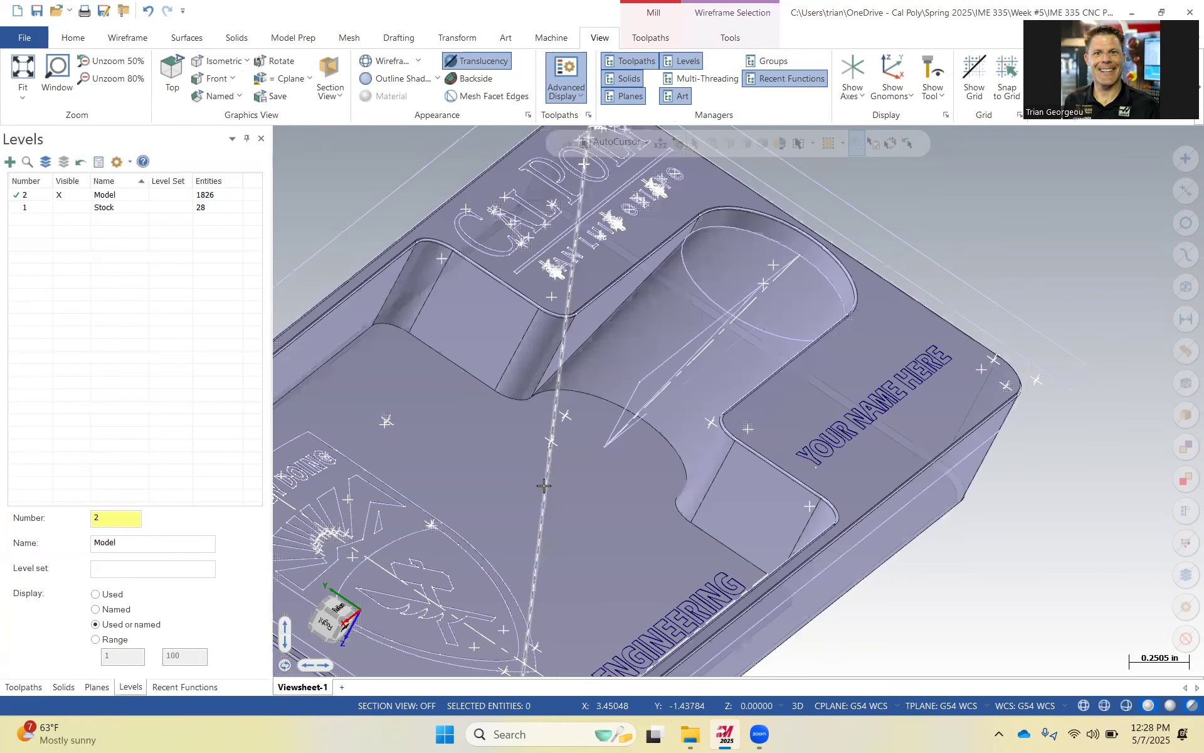
left_click(544, 486)
key("Delete")
left_click(644, 410)
key("Delete")
Fit the view and review the Top, Front, Back and Bottom planes against the part in the Planes manager.
scroll(622, 430, "up", 1)
mouse_move(621, 430)
middle_mouse_down()
mouse_move(561, 453)
mouse_move(586, 450)
mouse_move(555, 425)
middle_mouse_up()
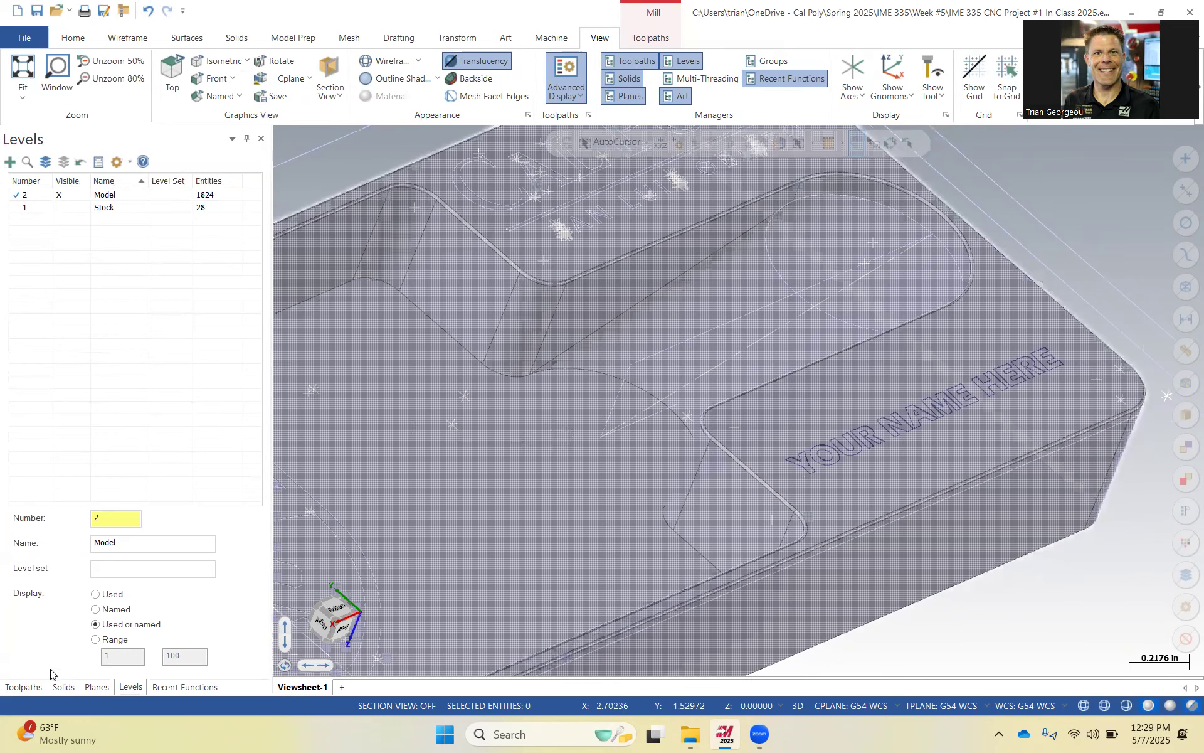
key("alt+F1")
left_click(98, 688)
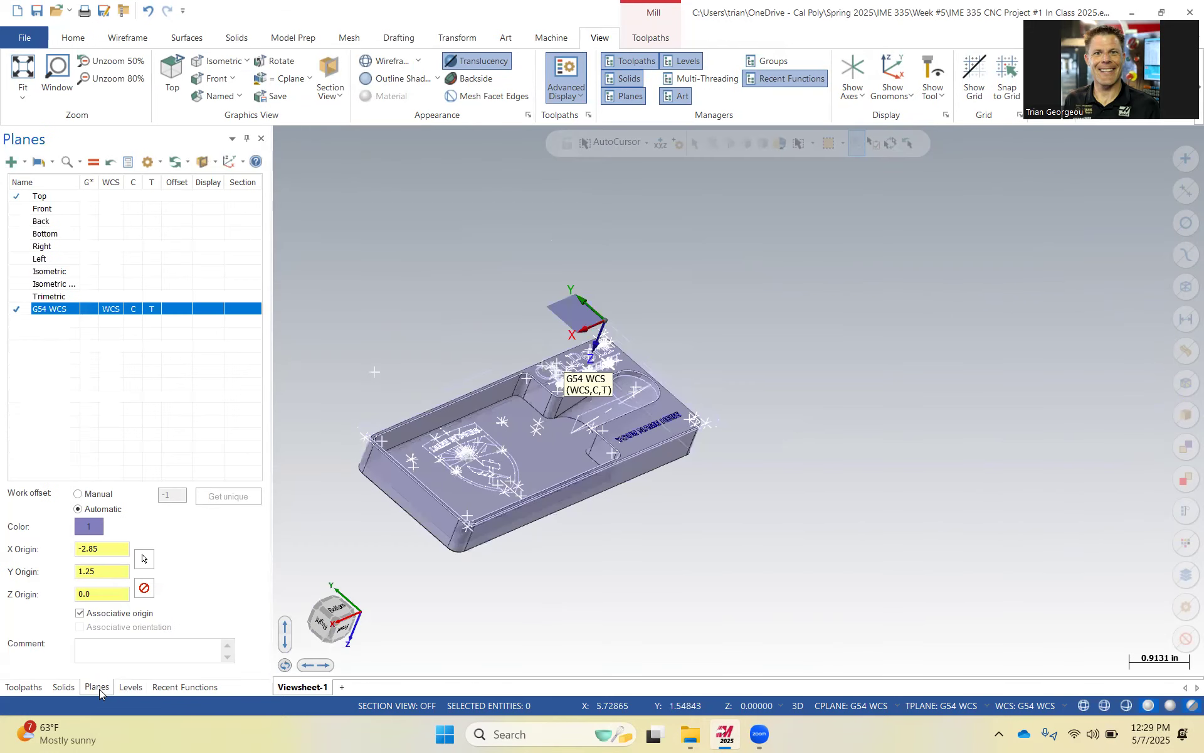
left_click(44, 196)
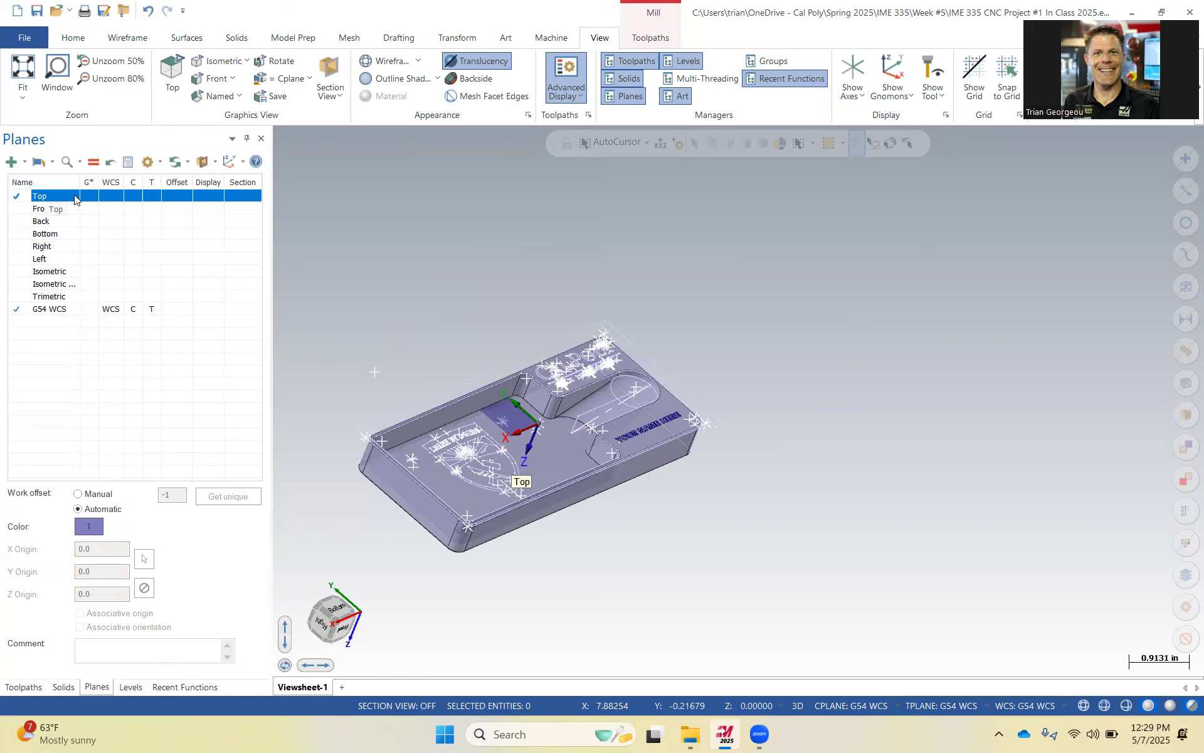
left_click(43, 209)
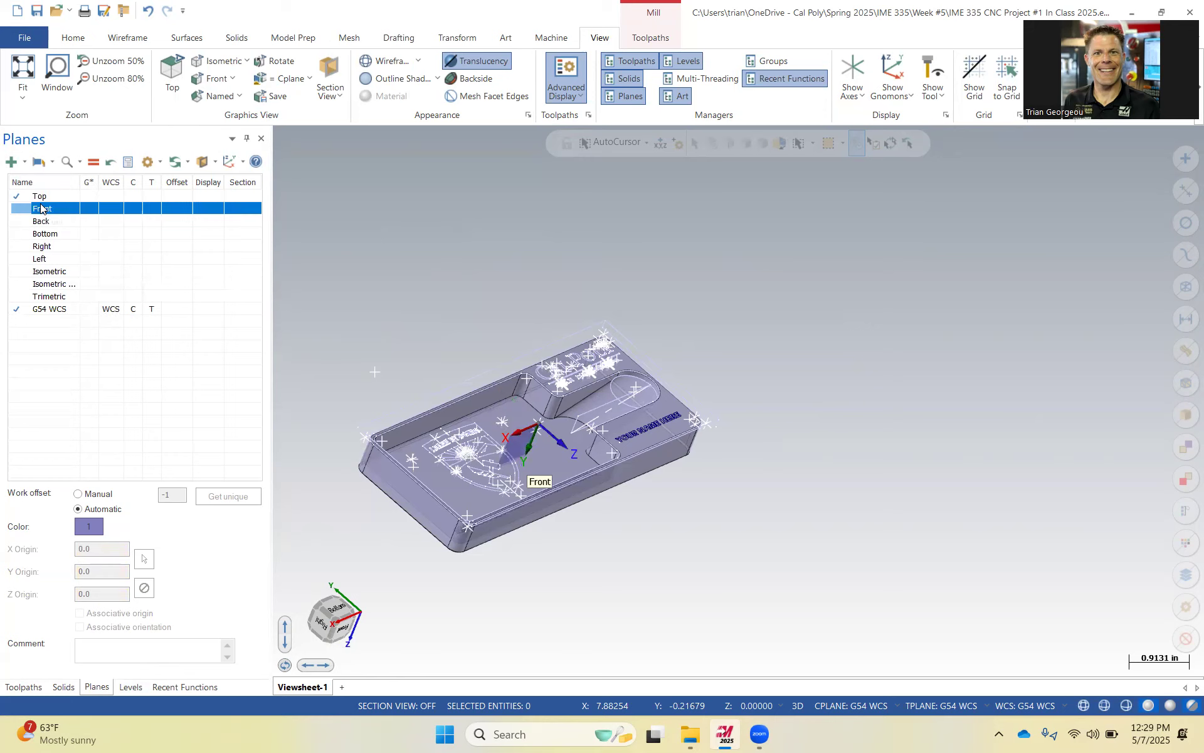
left_click(46, 222)
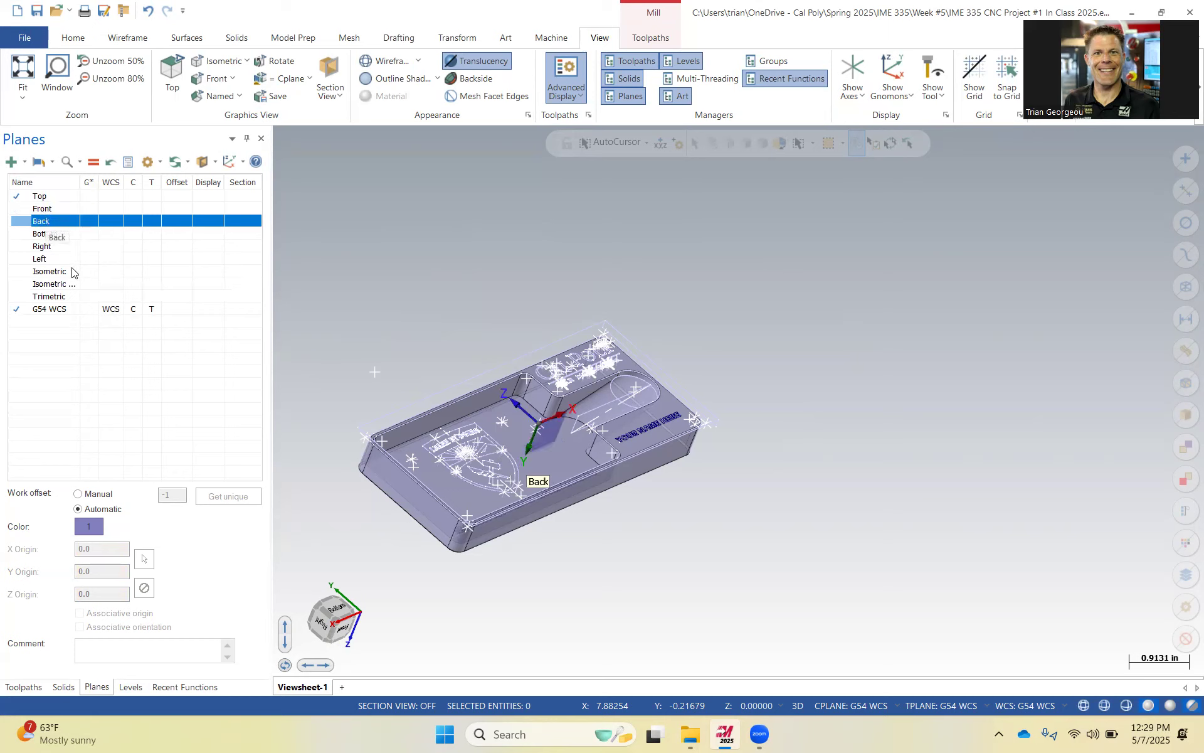
left_click(40, 234)
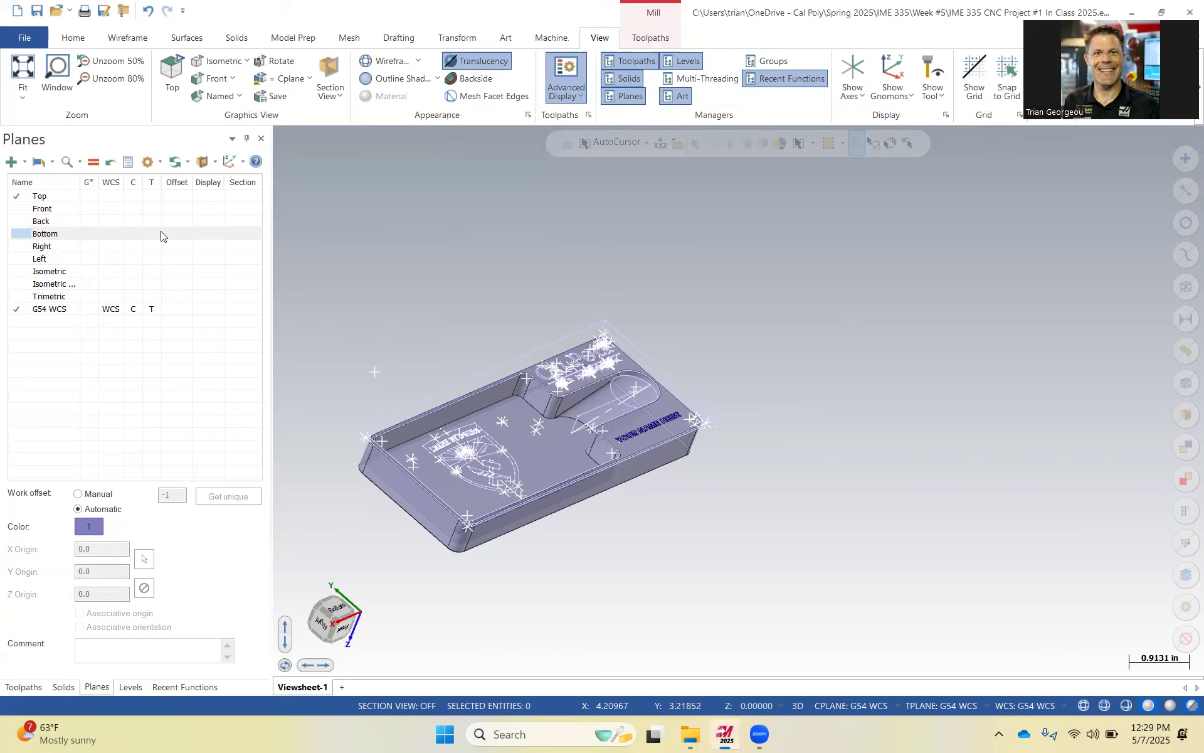
left_click(61, 239)
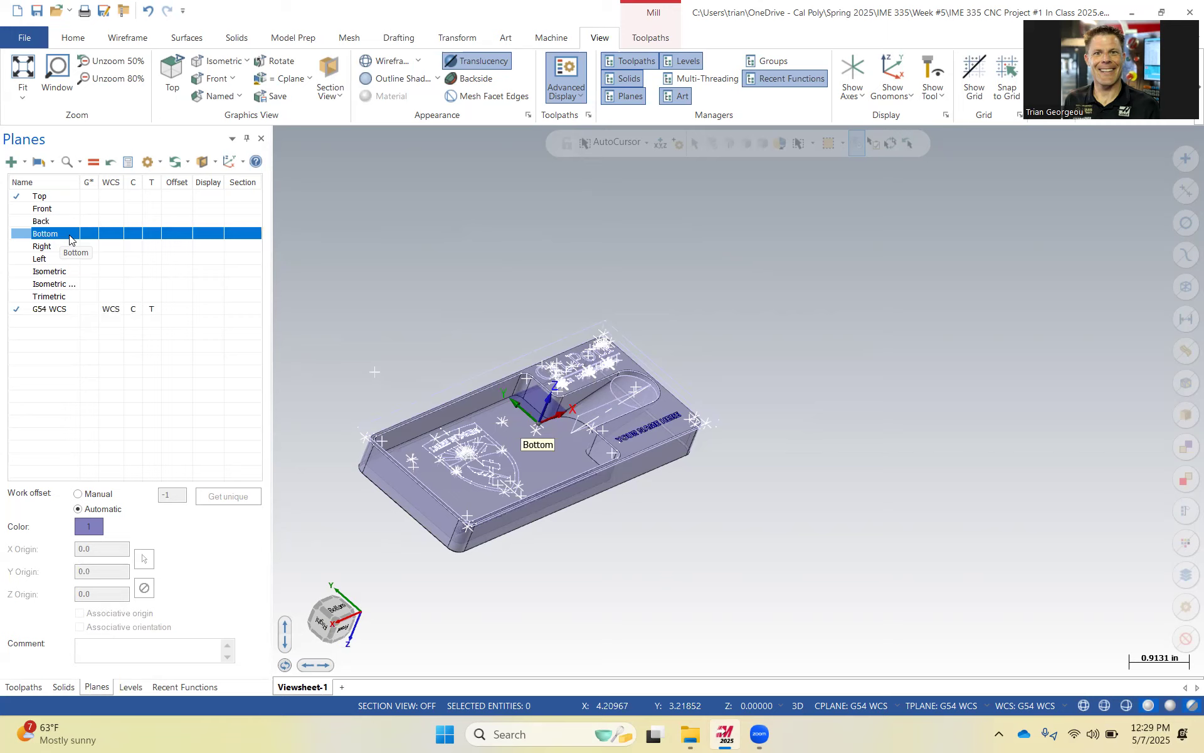
right_click(64, 237)
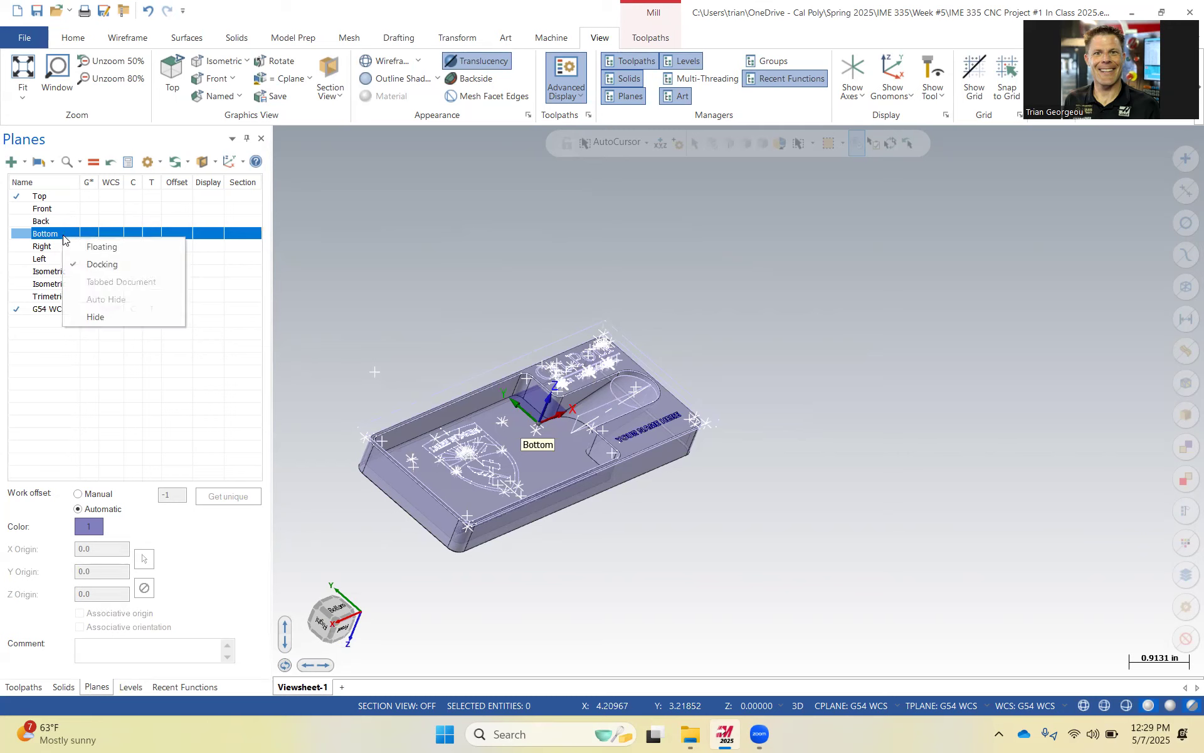
Duplicate the Bottom plane and rename the copy G55 WCS OP#2.
right_click(35, 234)
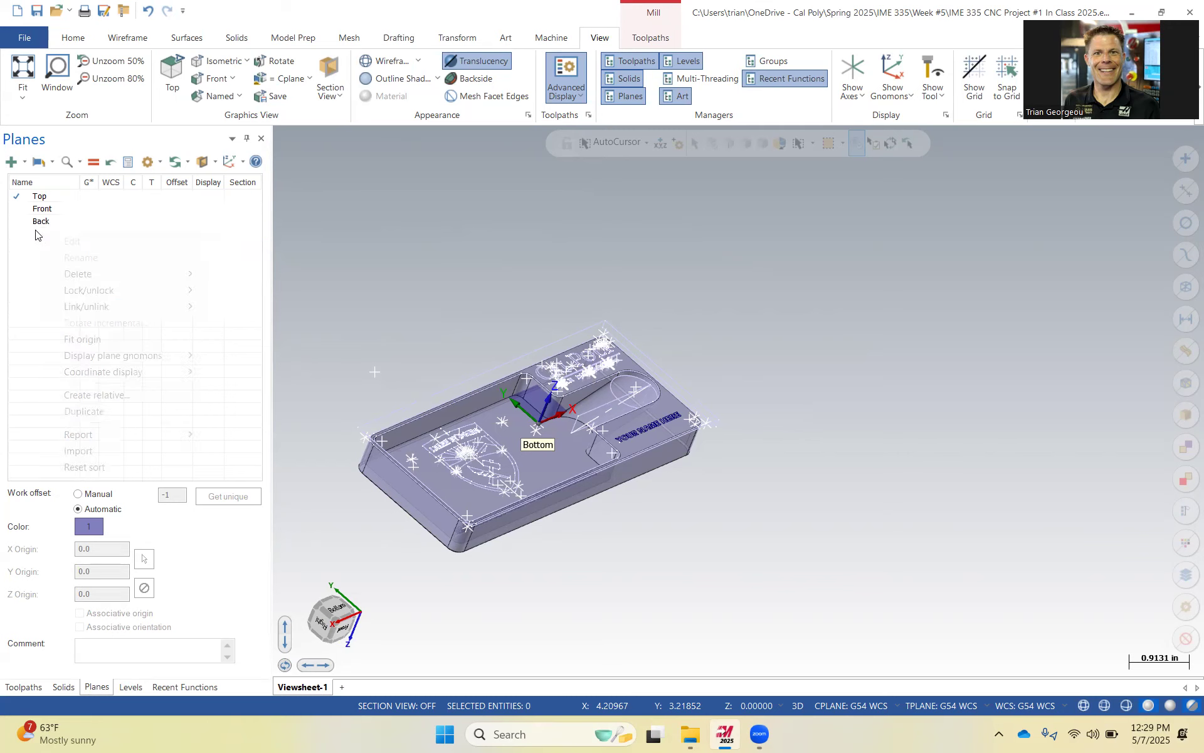
left_click(84, 411)
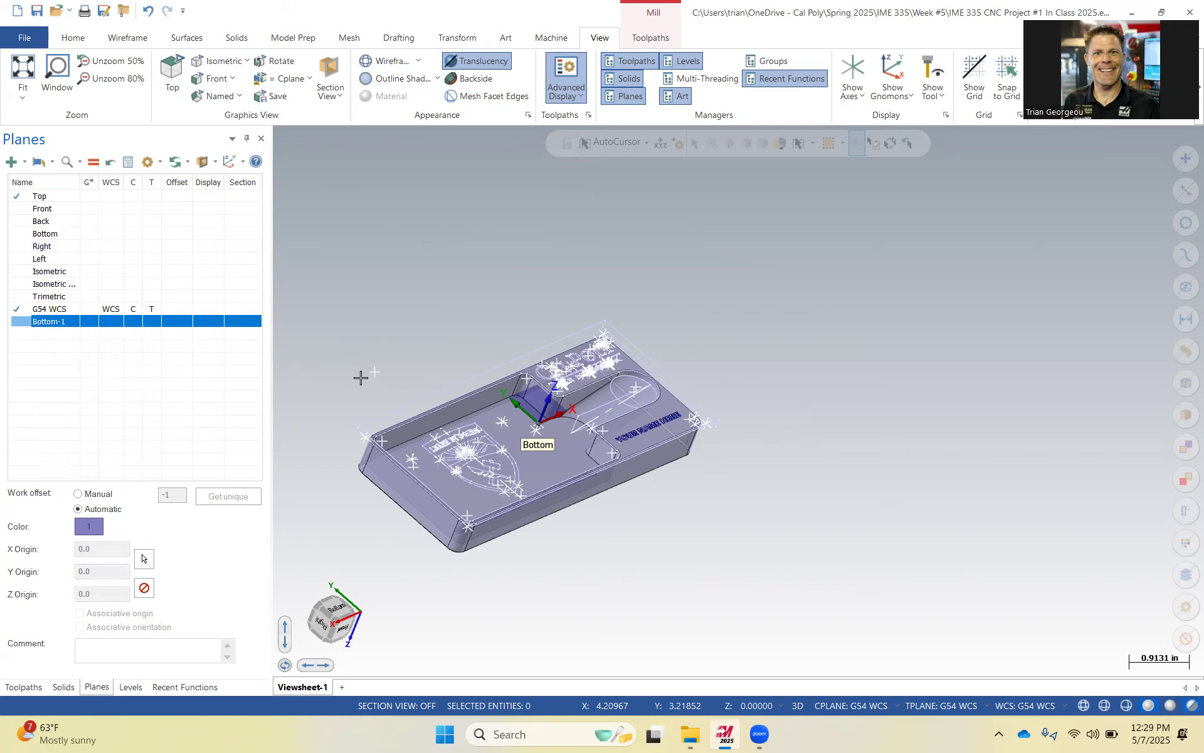
left_click(69, 322)
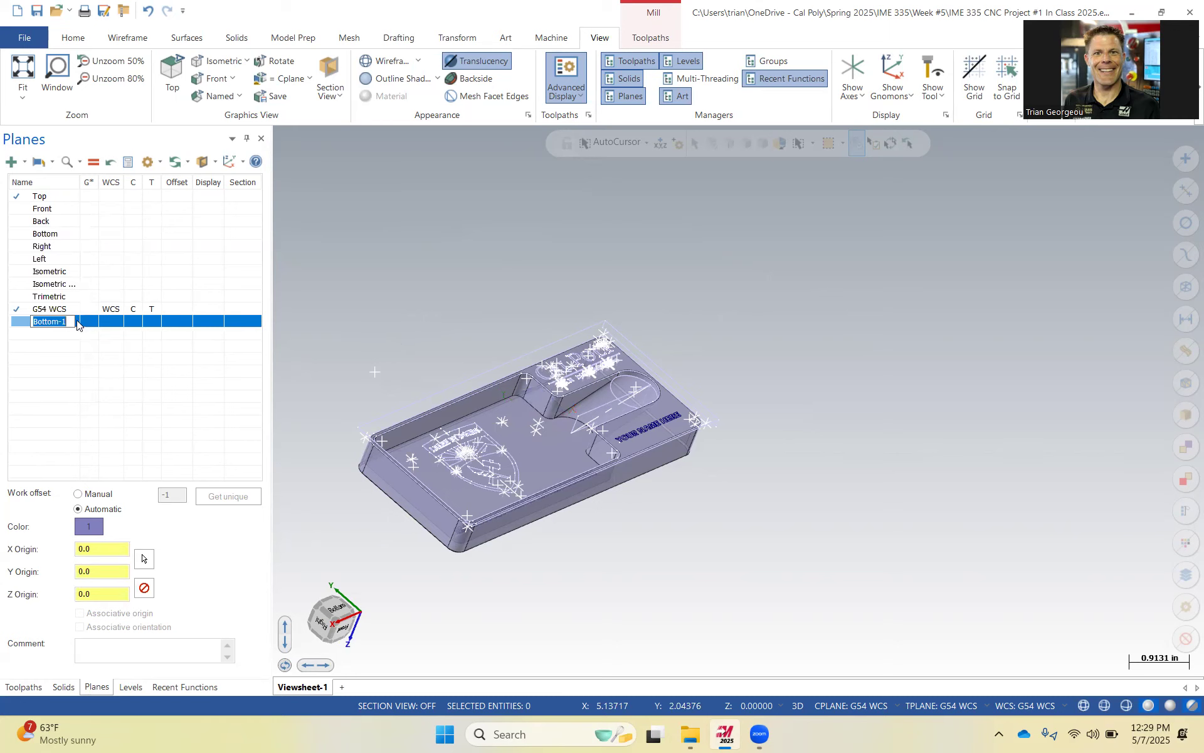
type("G55 ")
type("WCS Off#")
type("2")
key("Return")
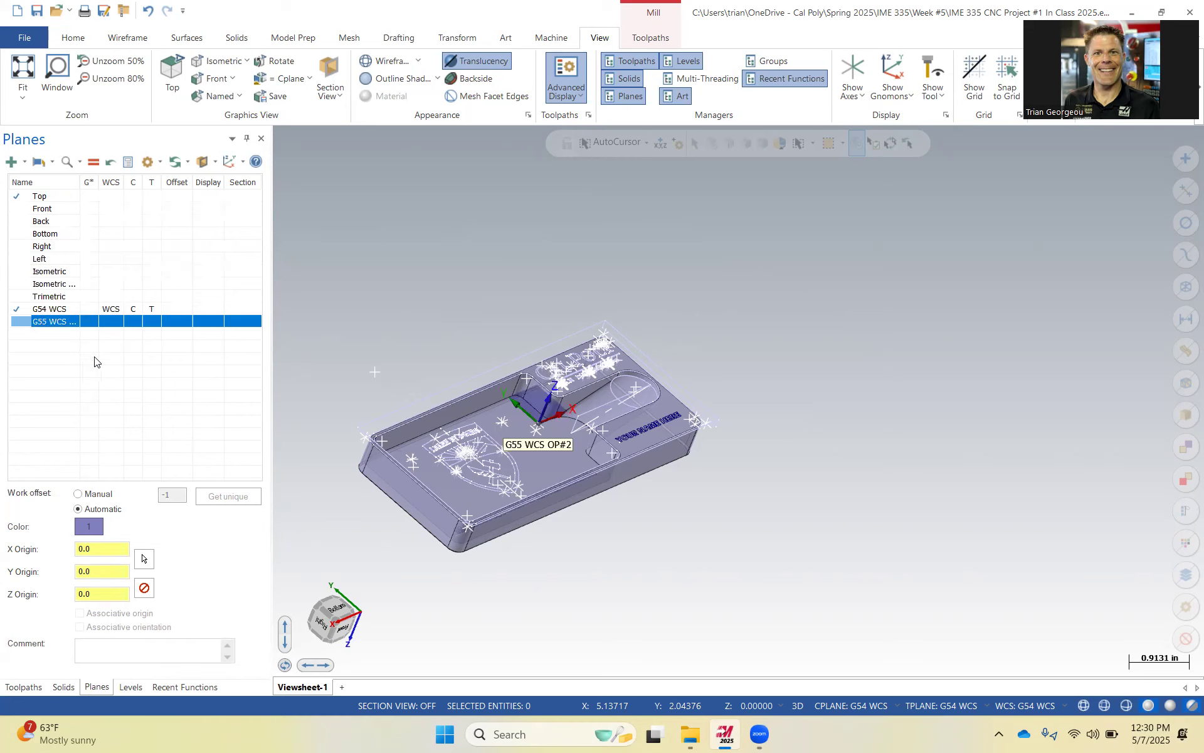
Start picking a new origin point on the card holder for the G55 WCS OP#2 plane.
left_click_drag(80, 182, 112, 183)
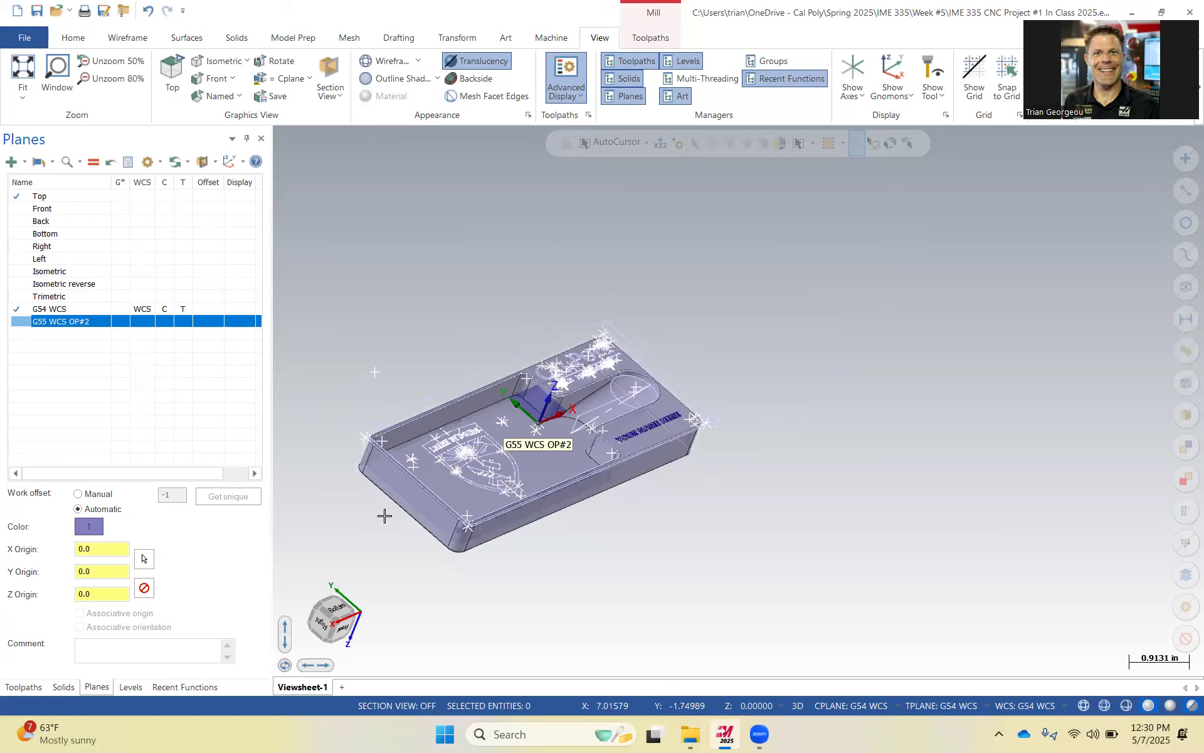
left_click(147, 557)
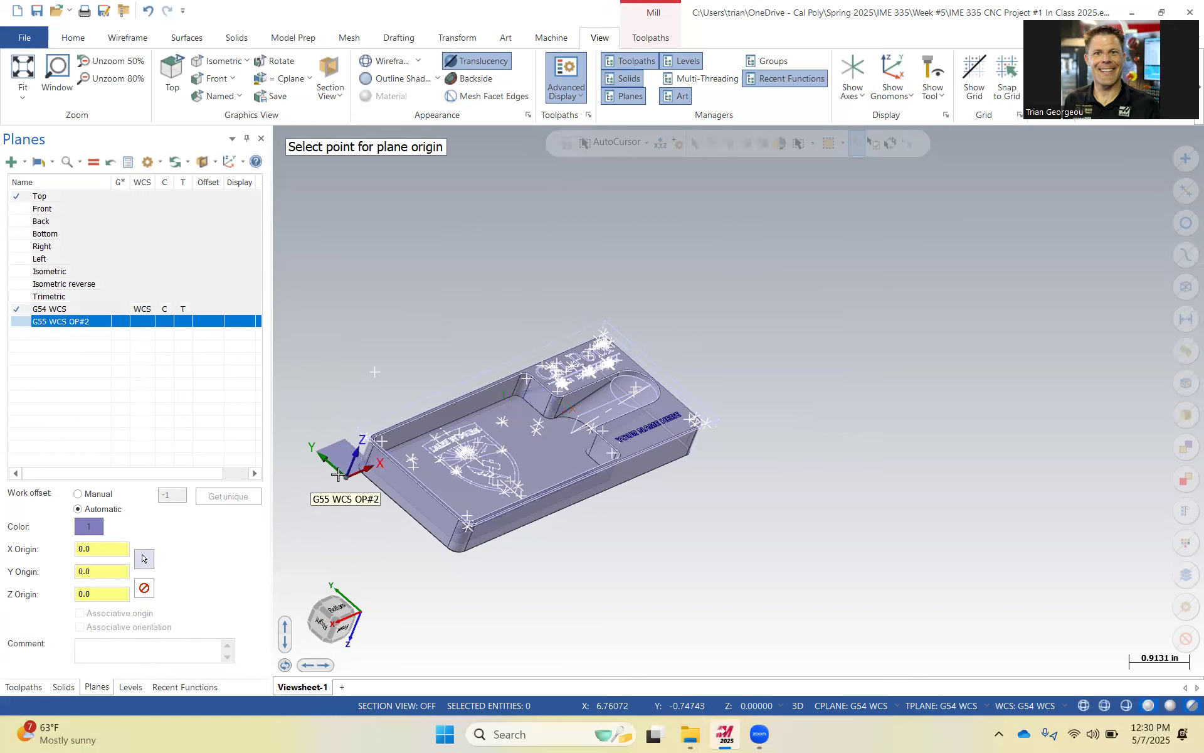
scroll(362, 482, "up", 5)
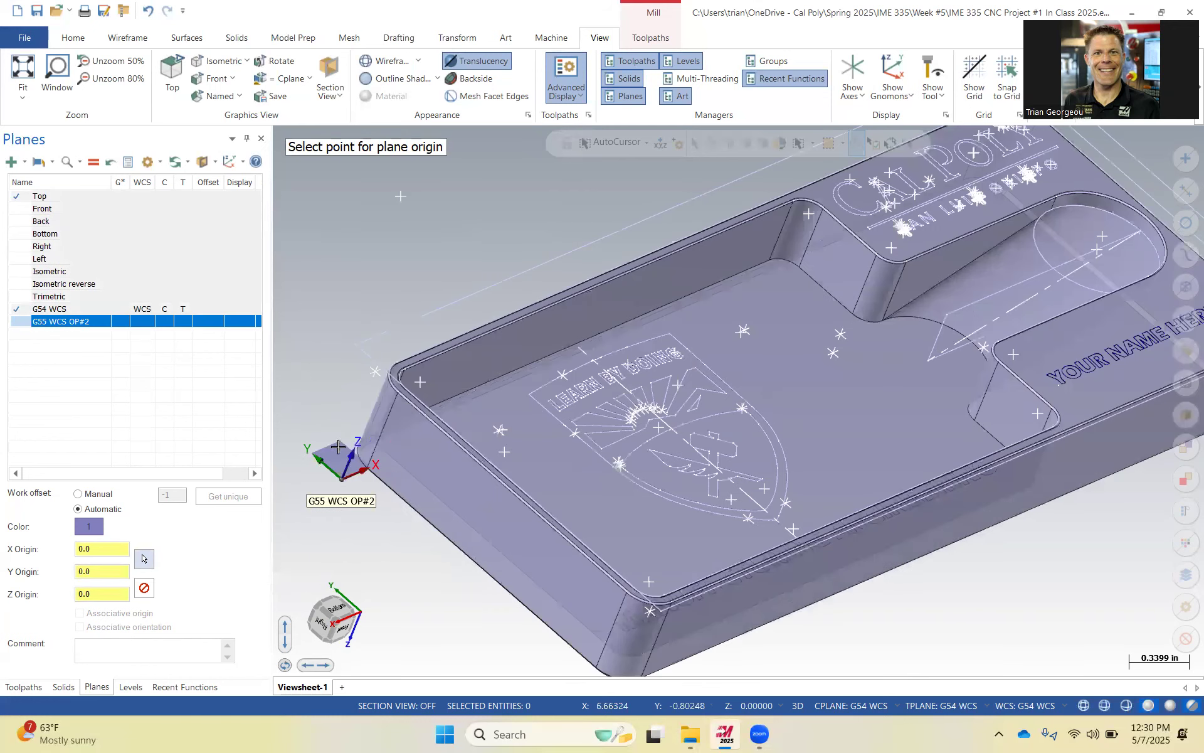
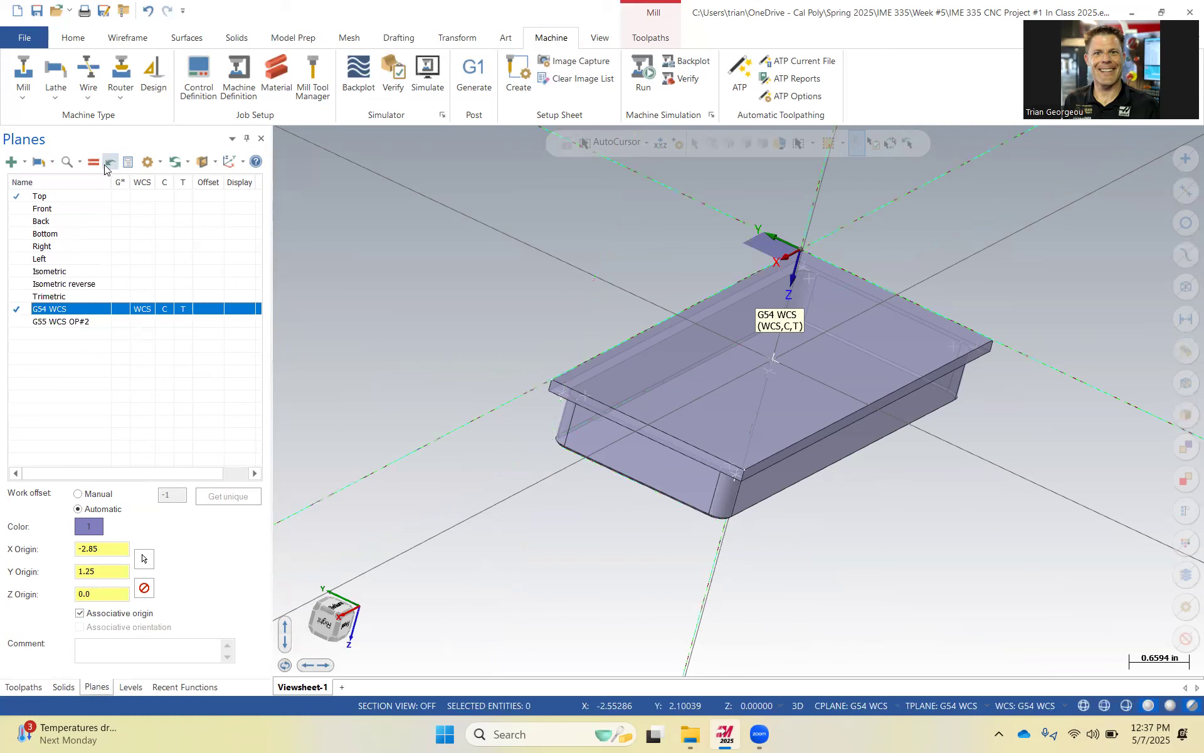
Make G55 WCS OP#2 the current WCS, construction plane and tool plane.
left_click(67, 323)
left_click(93, 162)
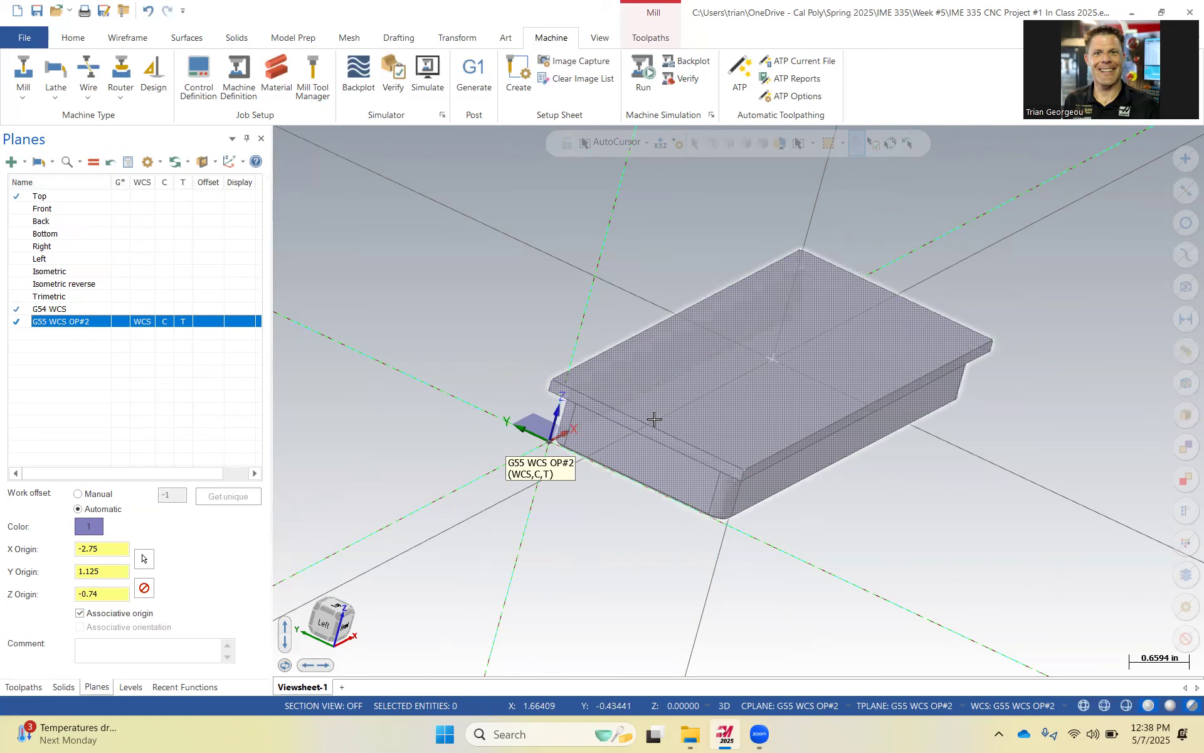
scroll(658, 411, "up", 2)
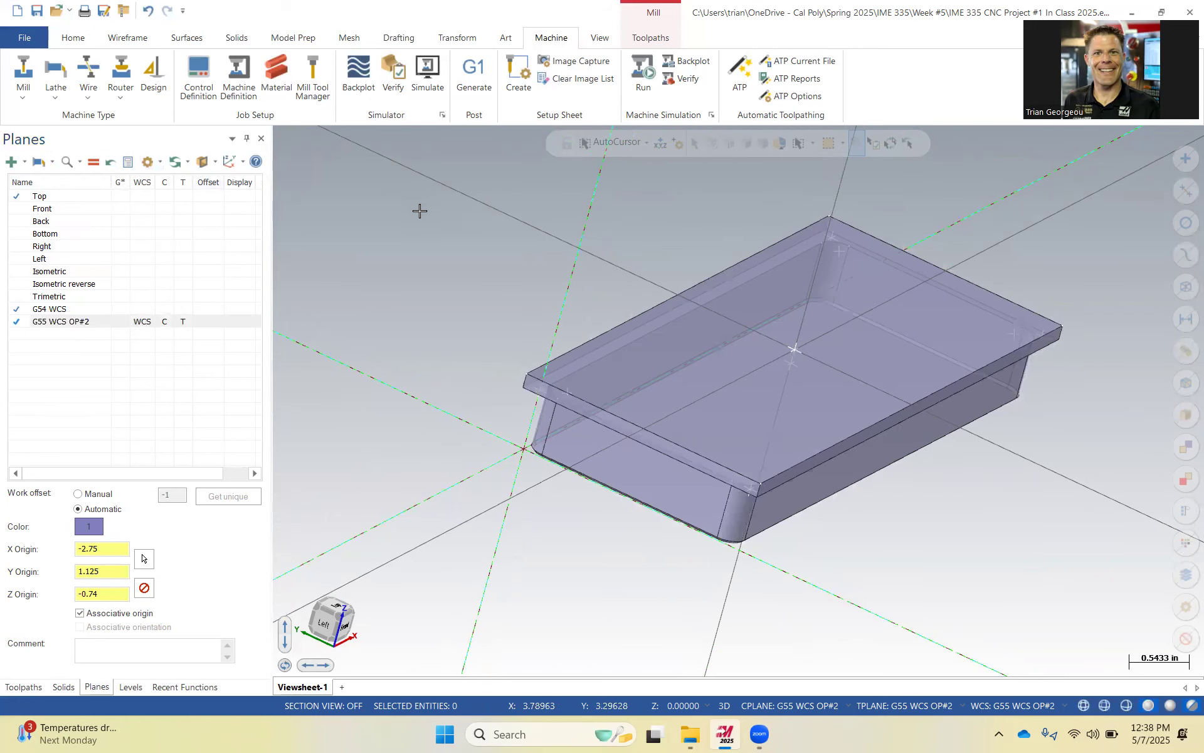
scroll(439, 213, "down", 3)
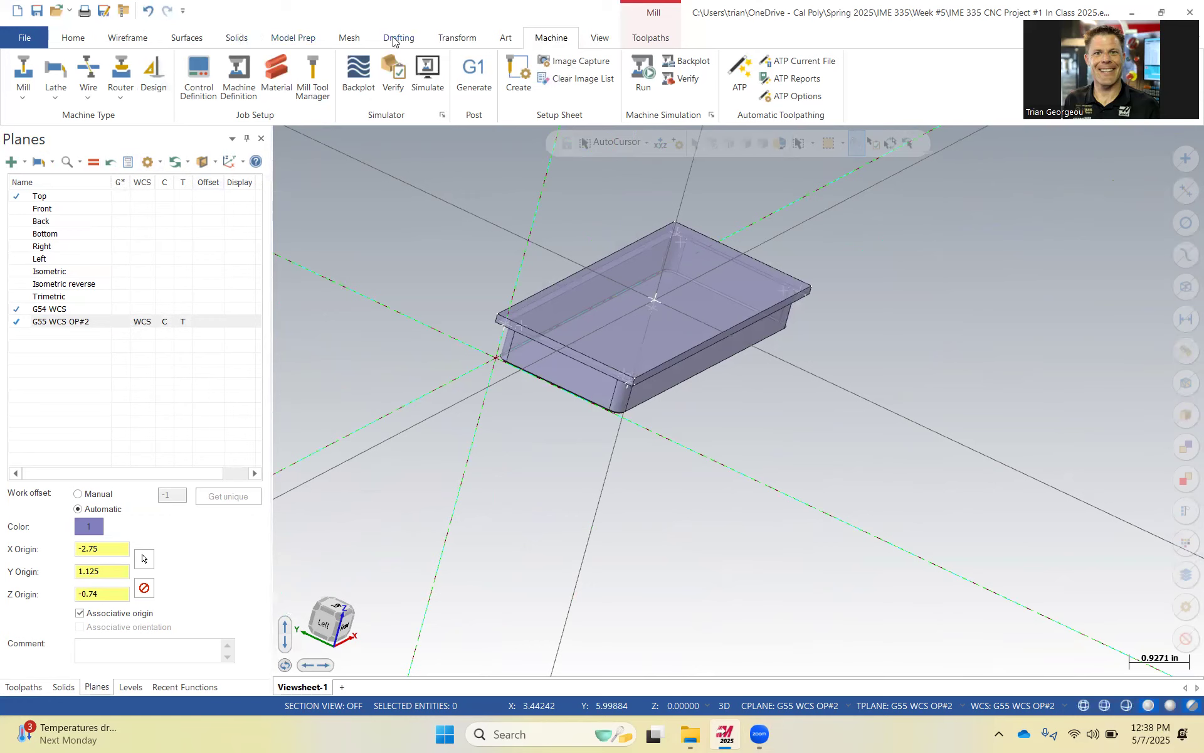
left_click(456, 39)
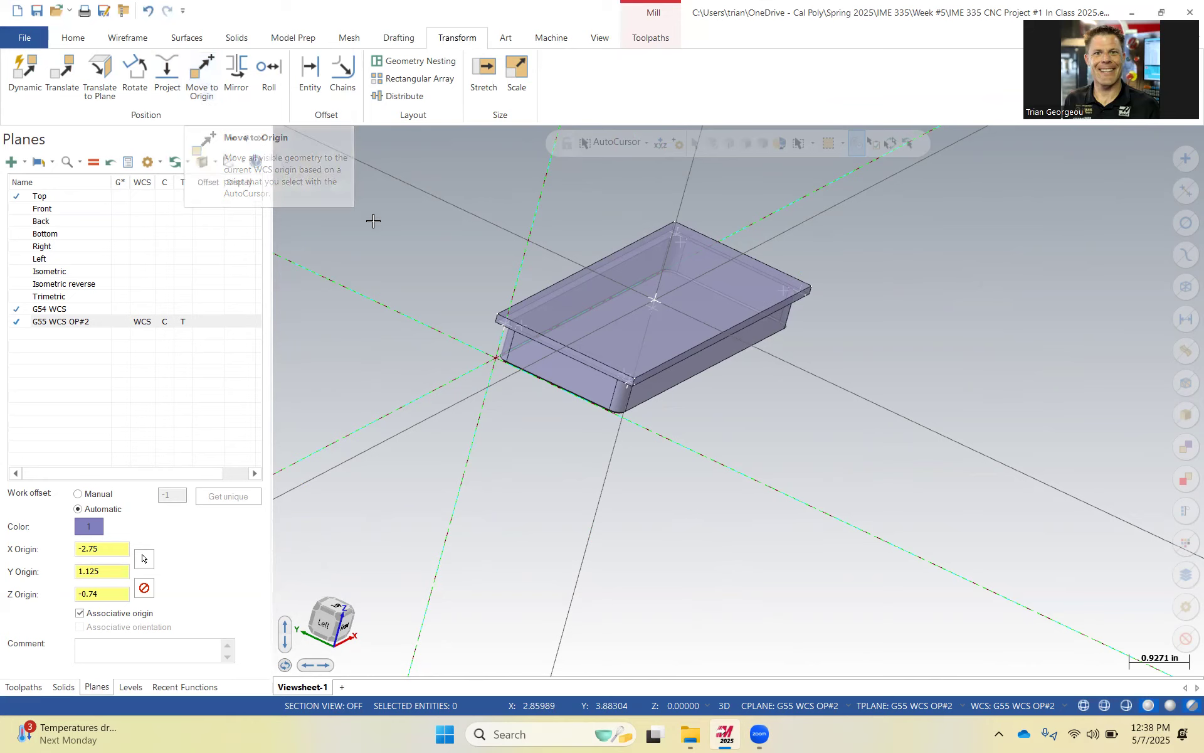
Open the Card Holder OP#2 stock setup, use the card holder solid as stock and set its stock plane to G55 WCS OP#2.
left_click(23, 687)
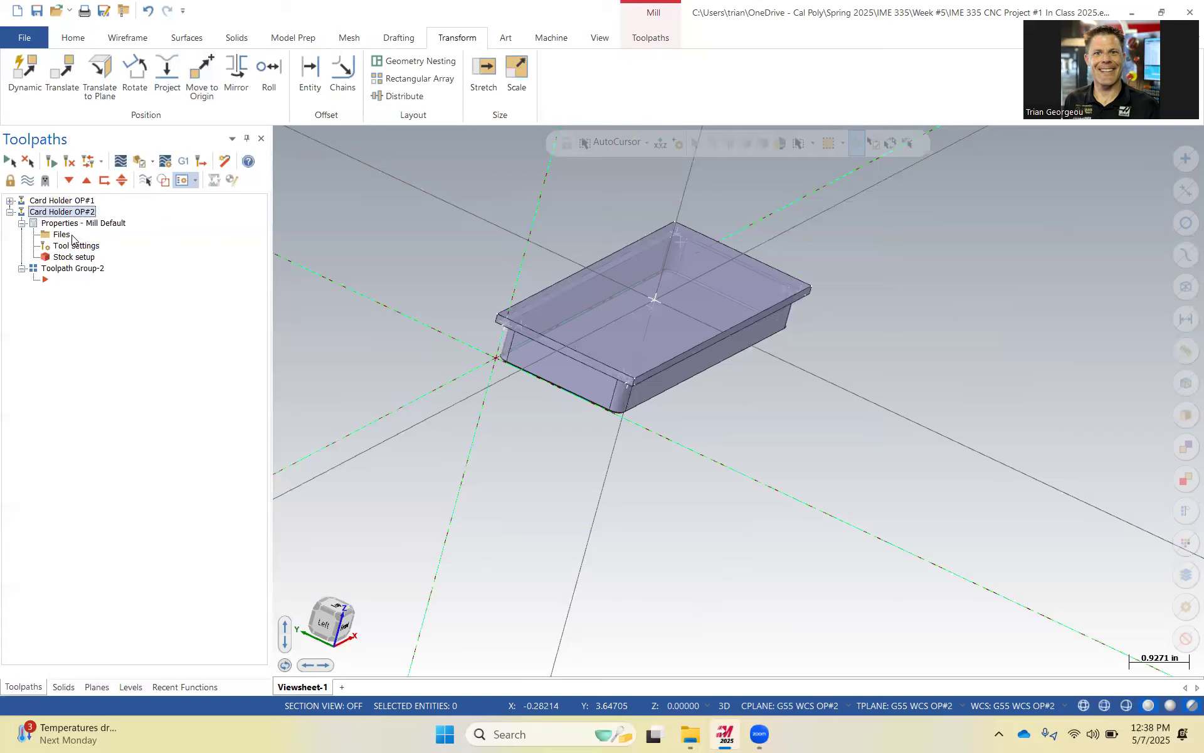
double_click(65, 258)
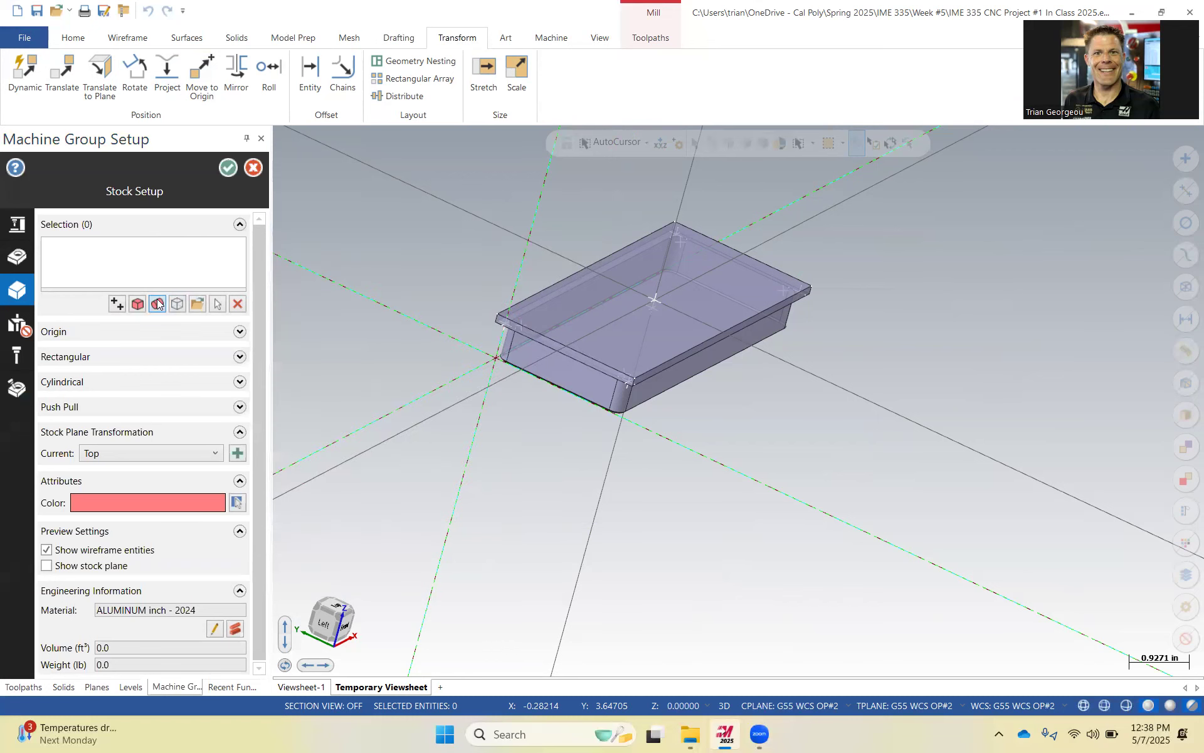
left_click(213, 304)
left_click(535, 330)
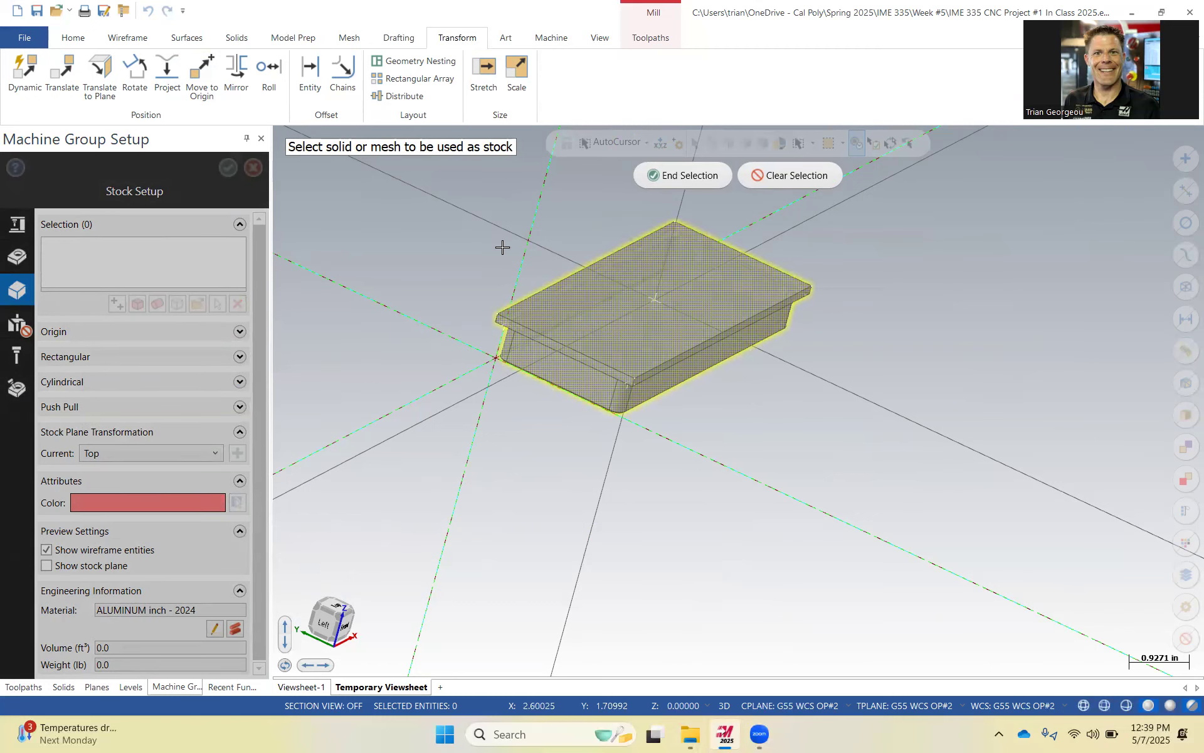
left_click(669, 180)
left_click(150, 452)
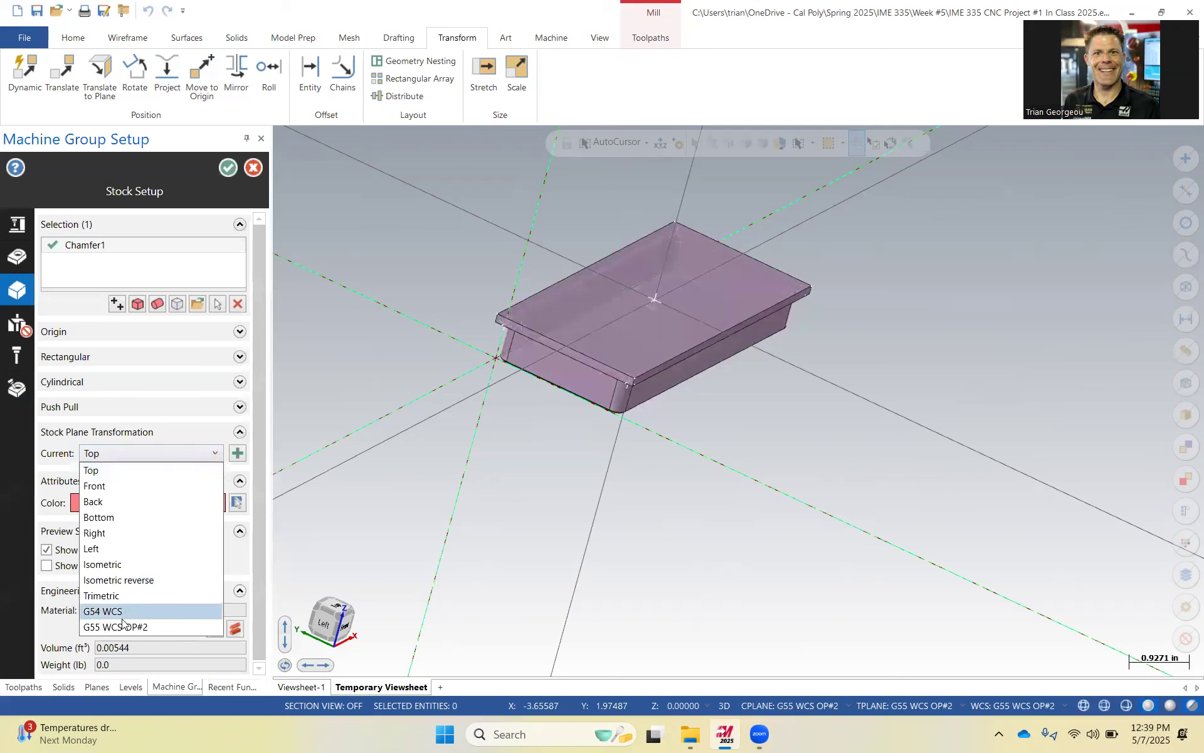
left_click(151, 626)
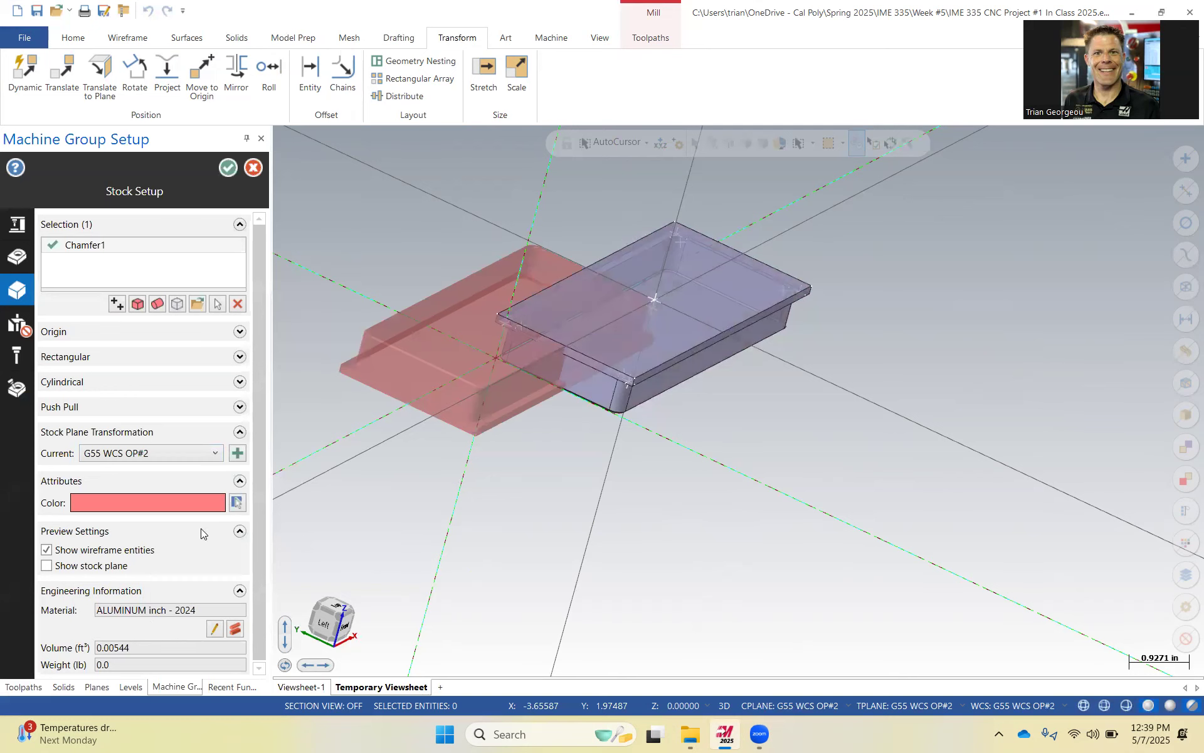
Try to add the card holder solid to the stock selection again.
left_click(217, 304)
left_click(505, 308)
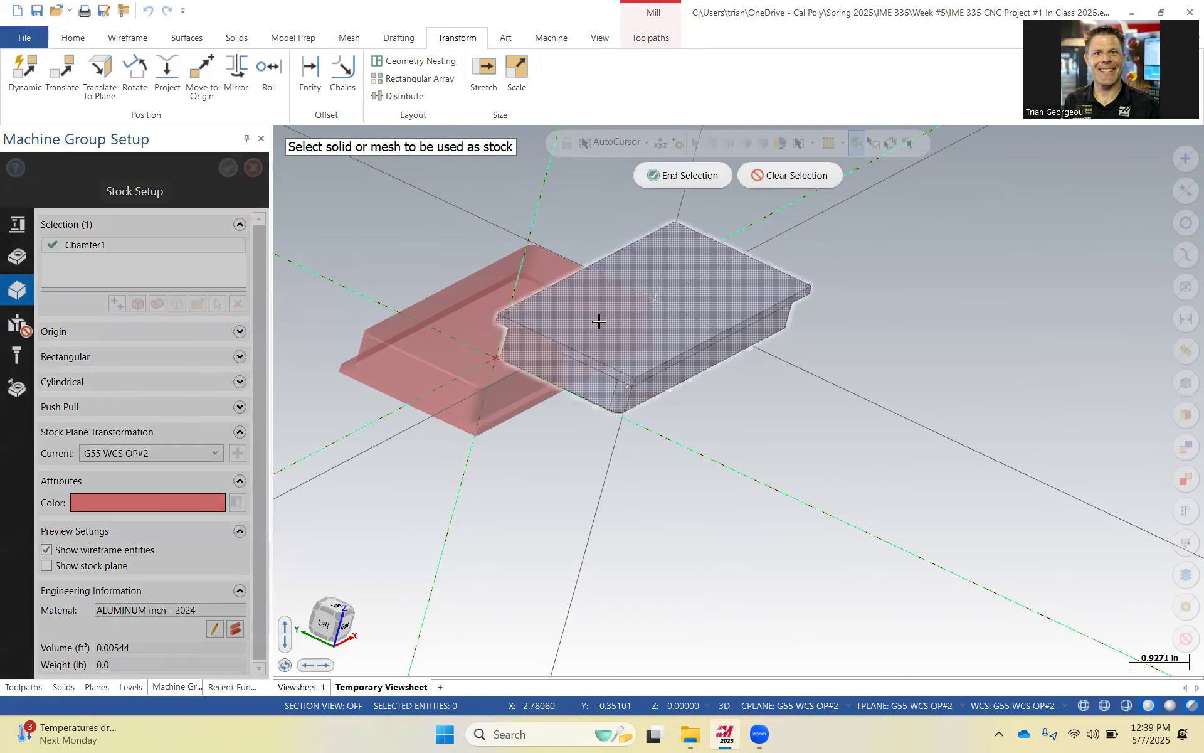
left_click(680, 177)
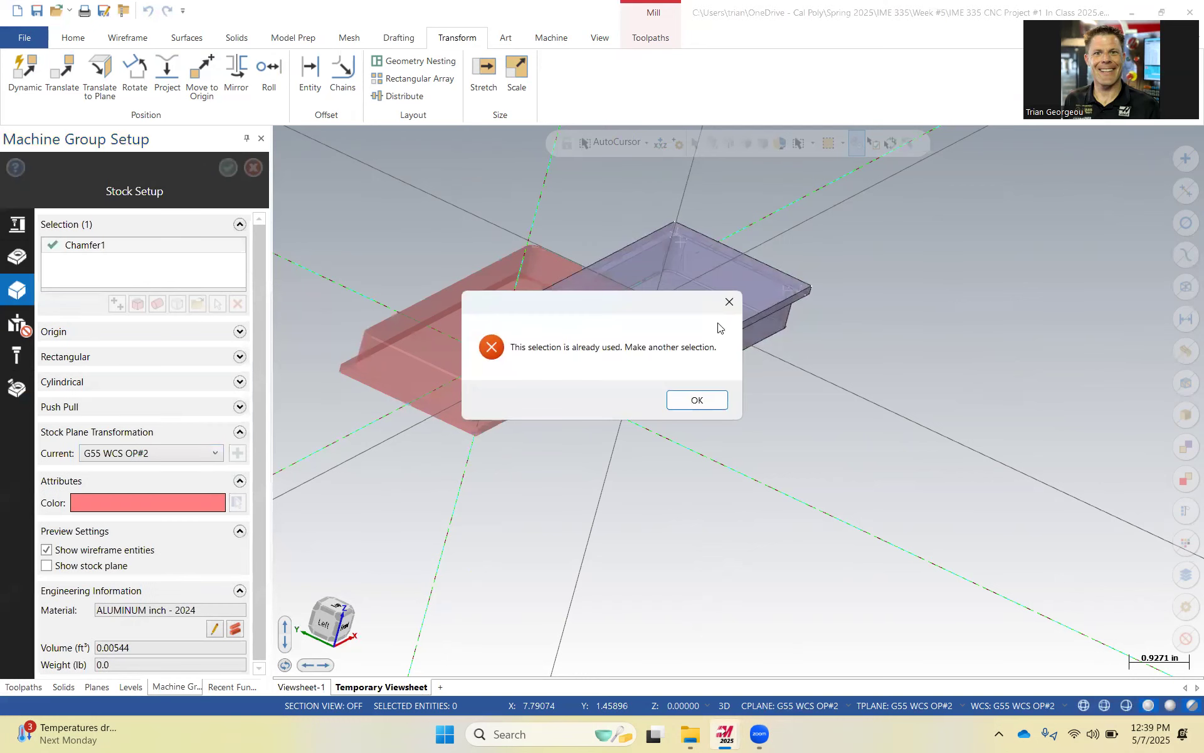
left_click(702, 400)
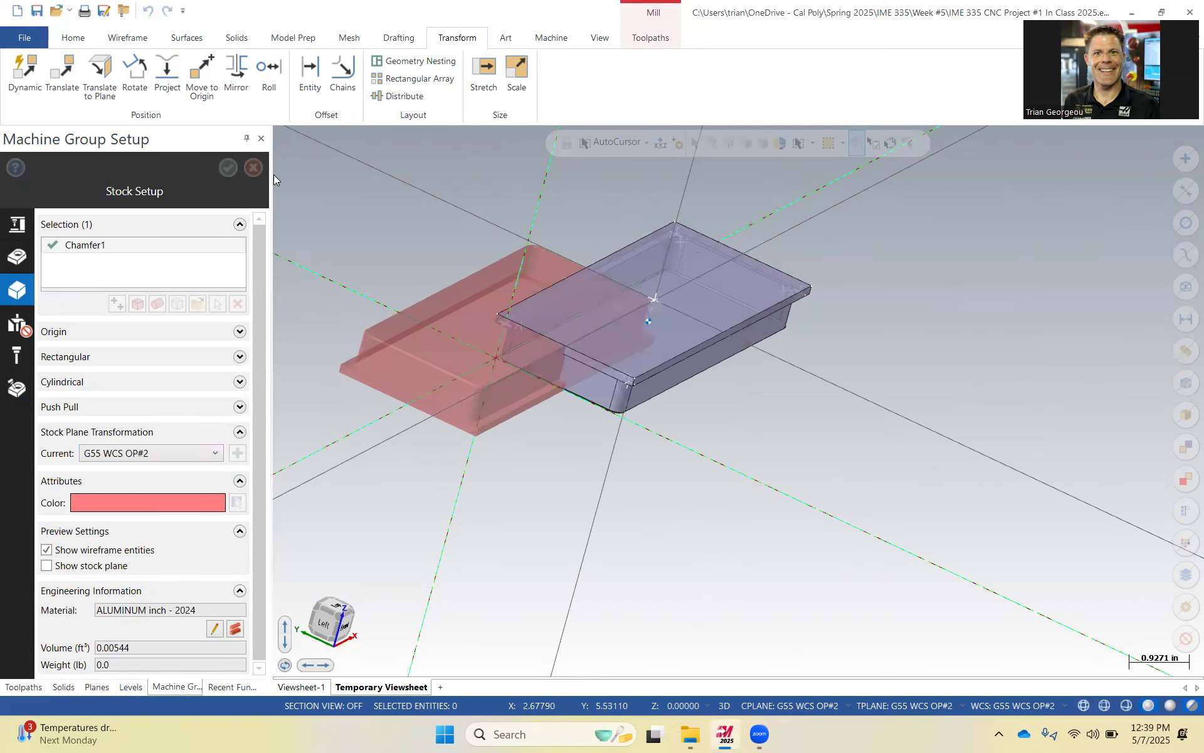
Accept the stock setup after declining to exit without saving.
left_click(253, 167)
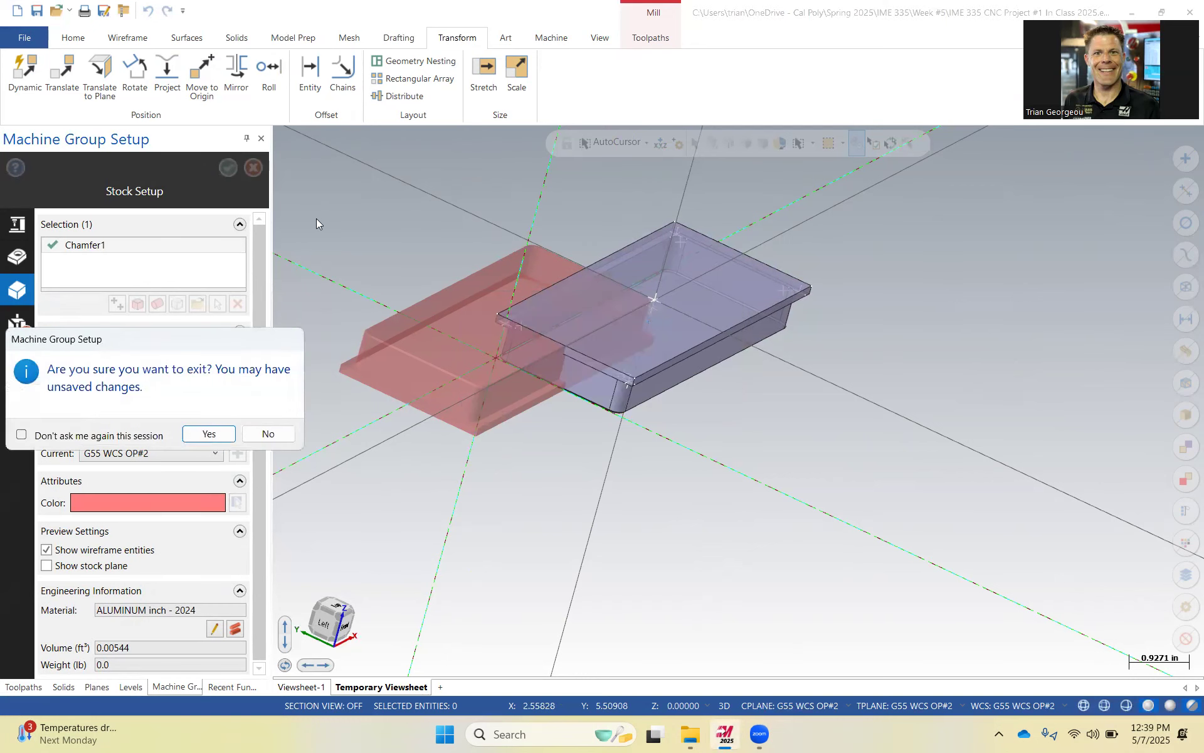
left_click(265, 433)
left_click(228, 168)
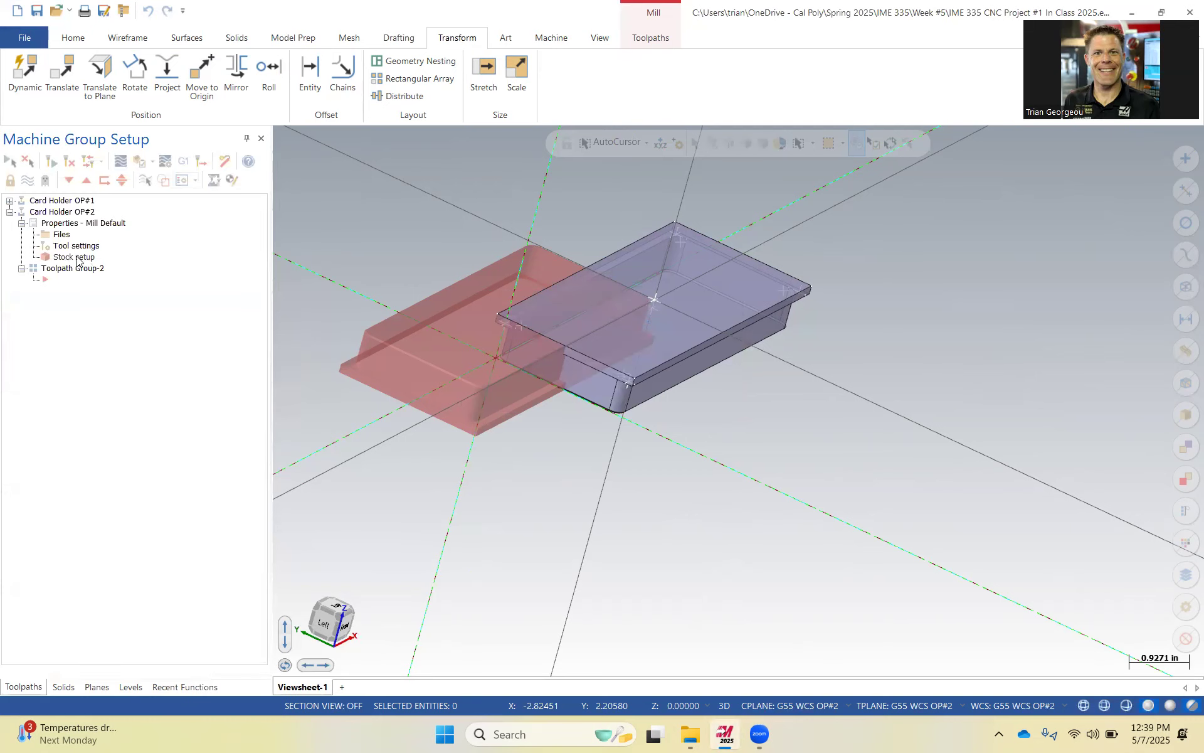
Reopen the stock setup and preview the stock under the Top and G55 WCS OP#2 stock planes.
left_click(76, 258)
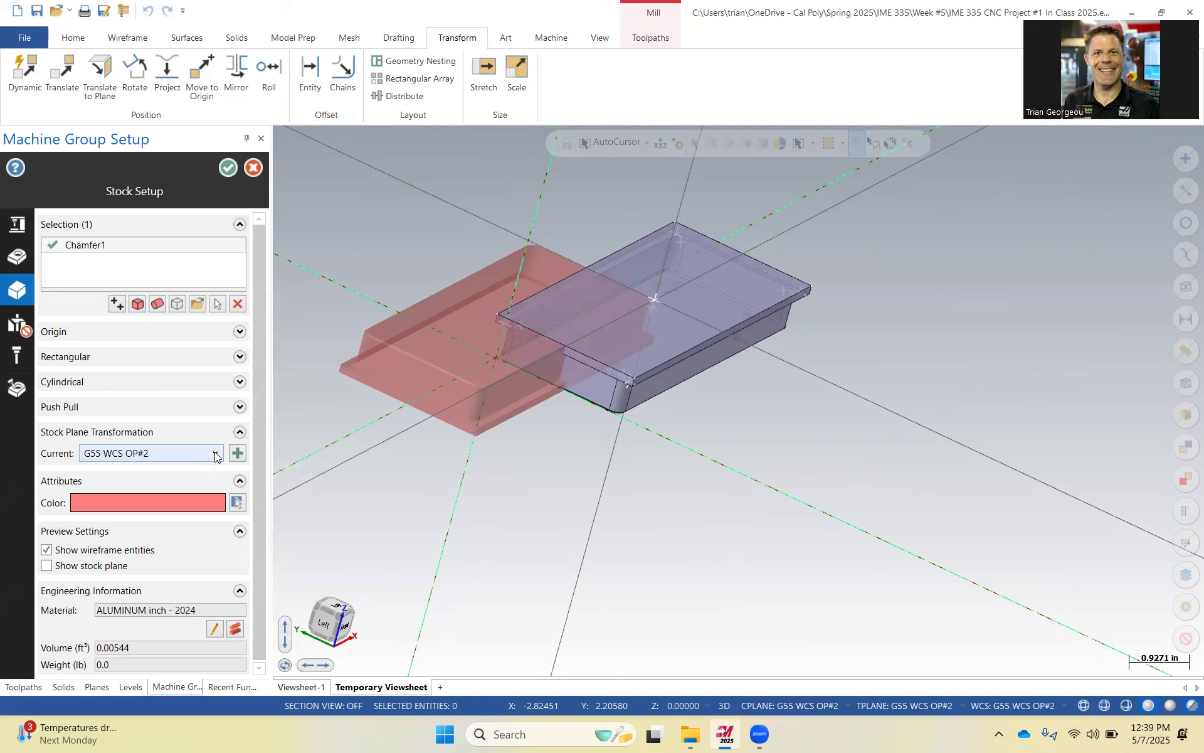
left_click(215, 453)
left_click(142, 470)
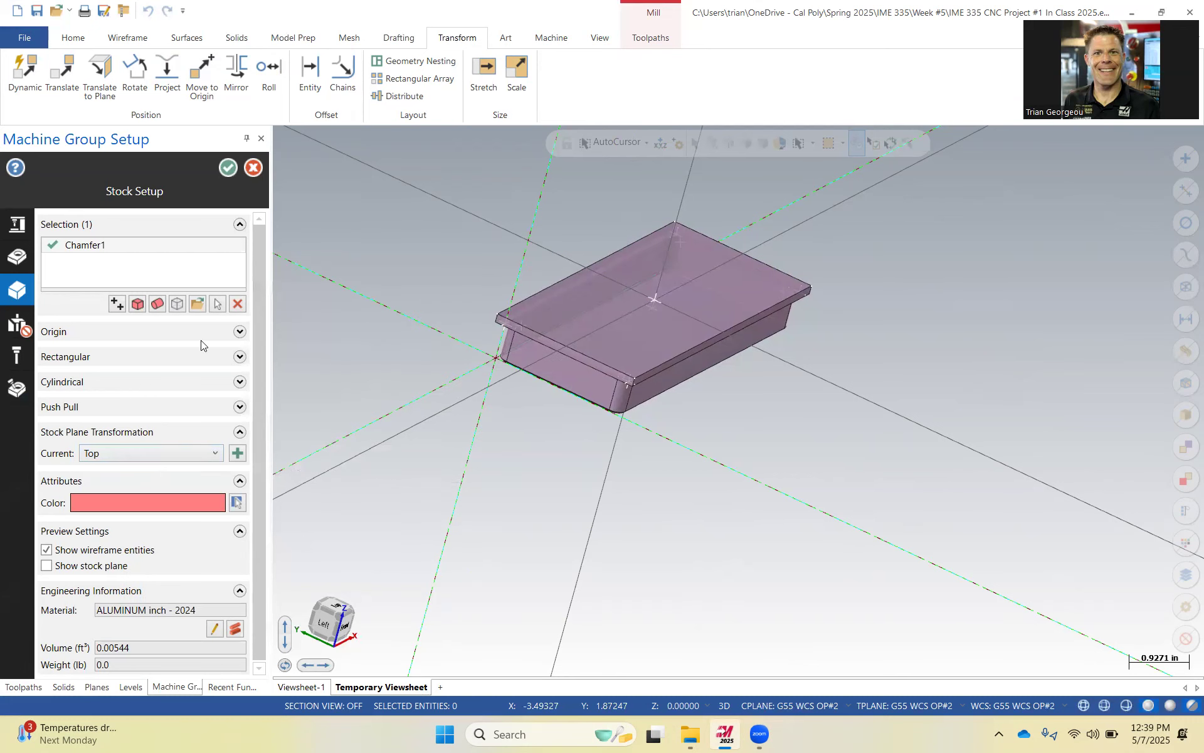
left_click(213, 454)
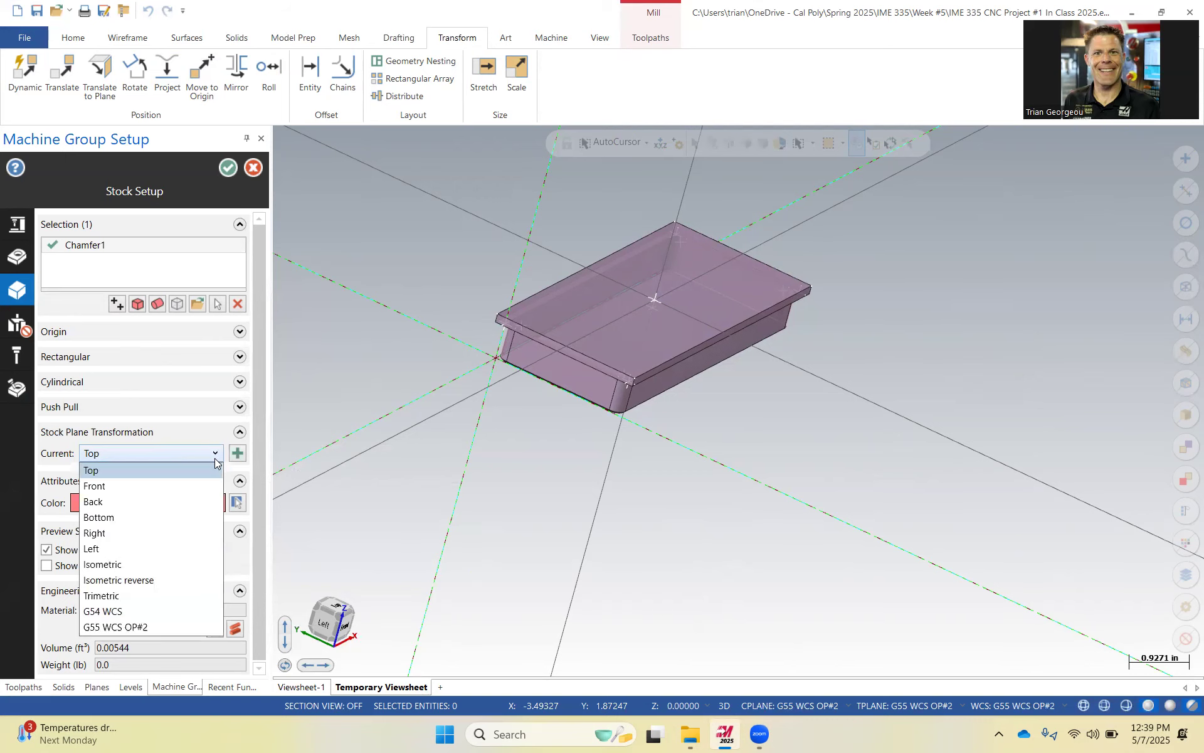
left_click(139, 627)
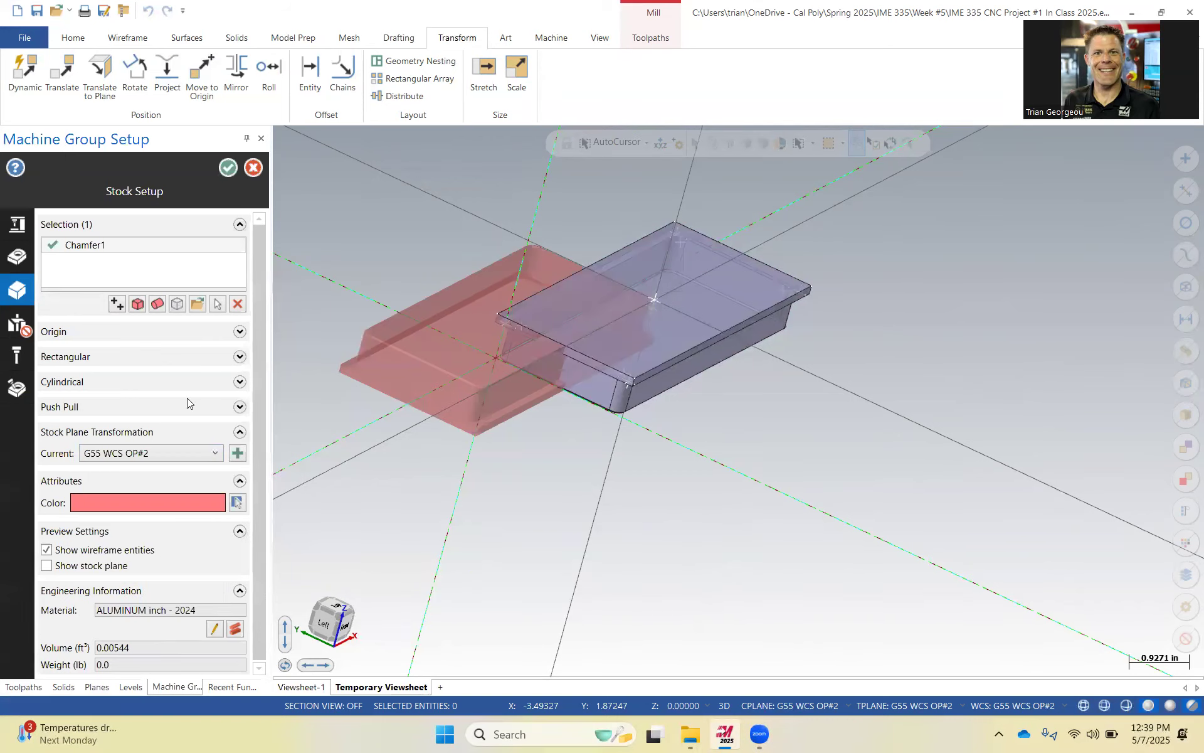
Try once more to add the card holder solid as stock.
left_click(218, 304)
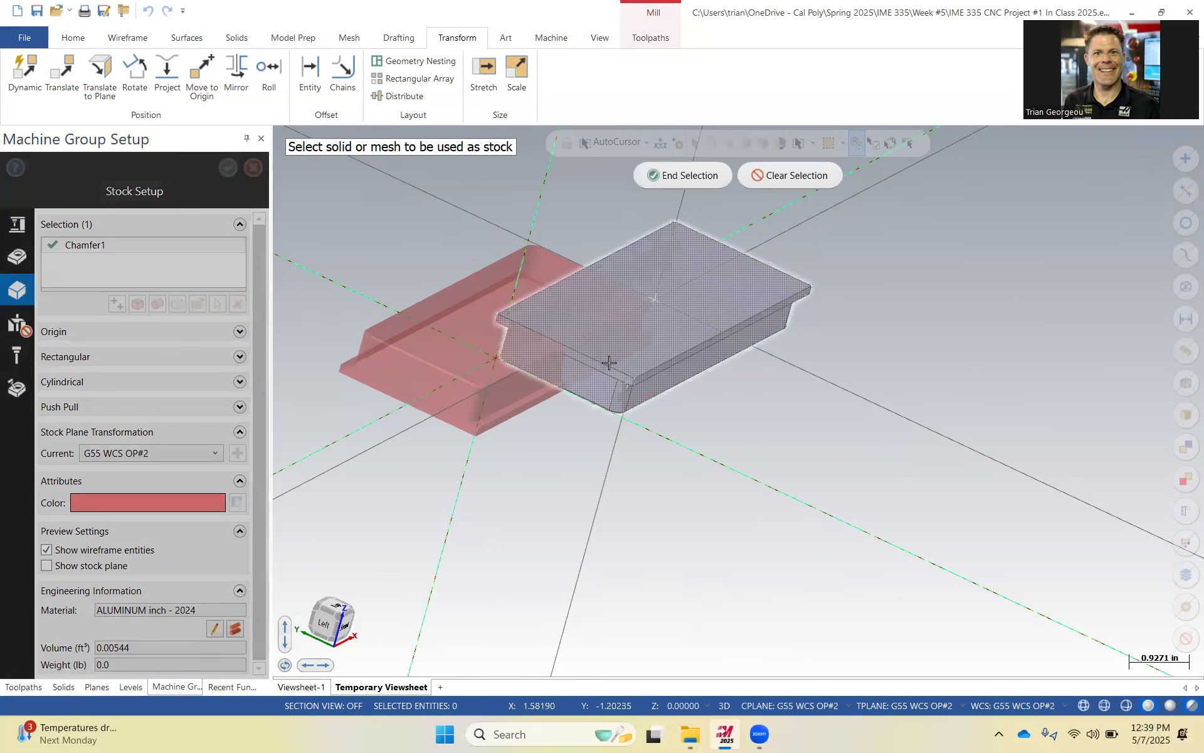
left_click(500, 312)
left_click(683, 175)
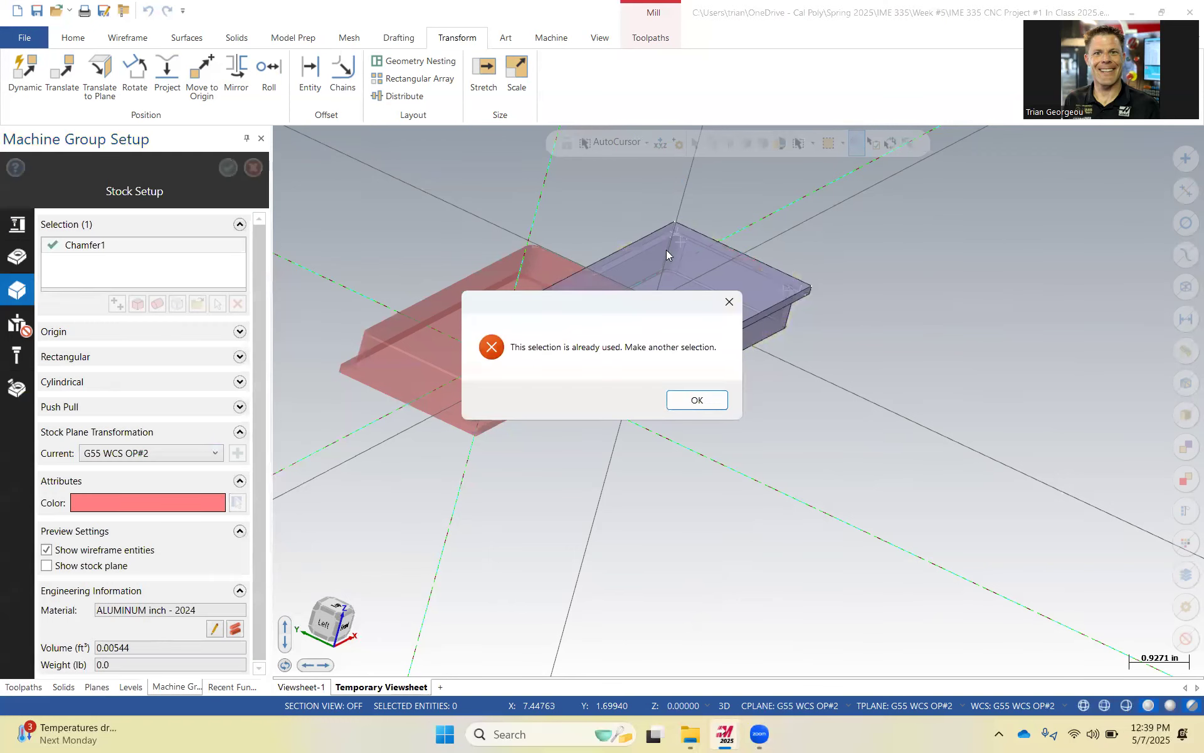
left_click(699, 407)
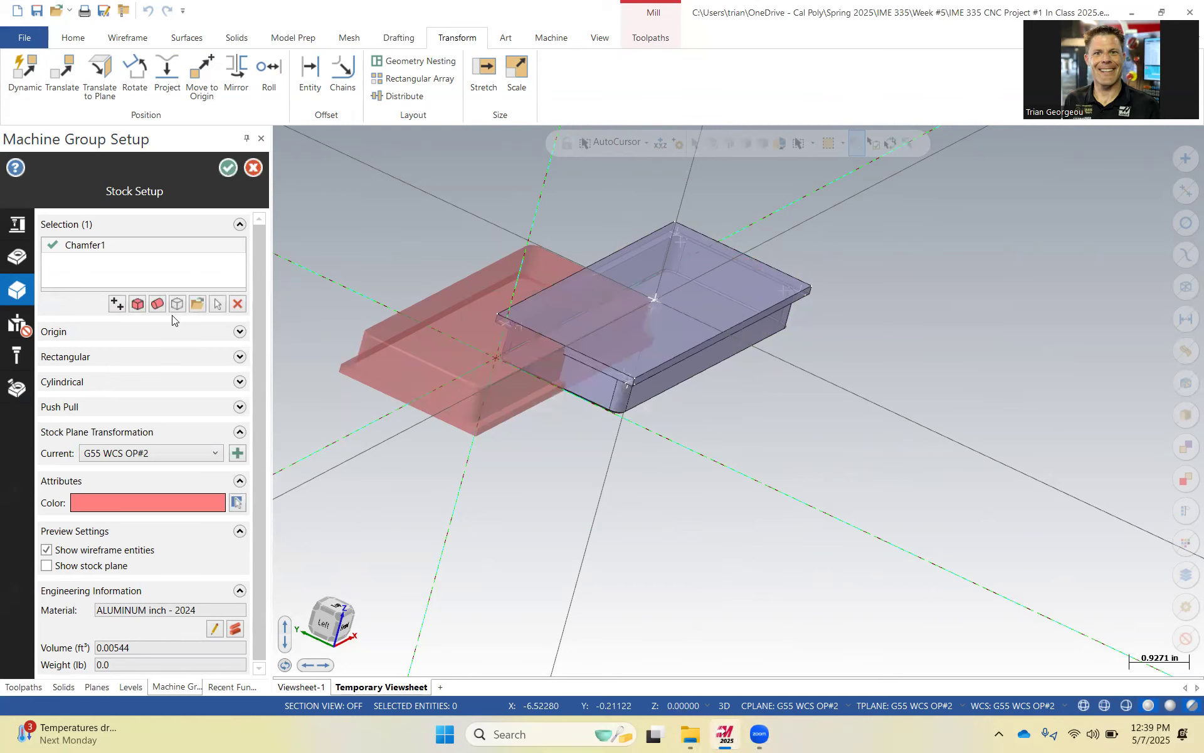
Remove Chamfer1 from the stock selection and reselect the card holder solid as stock.
right_click(74, 247)
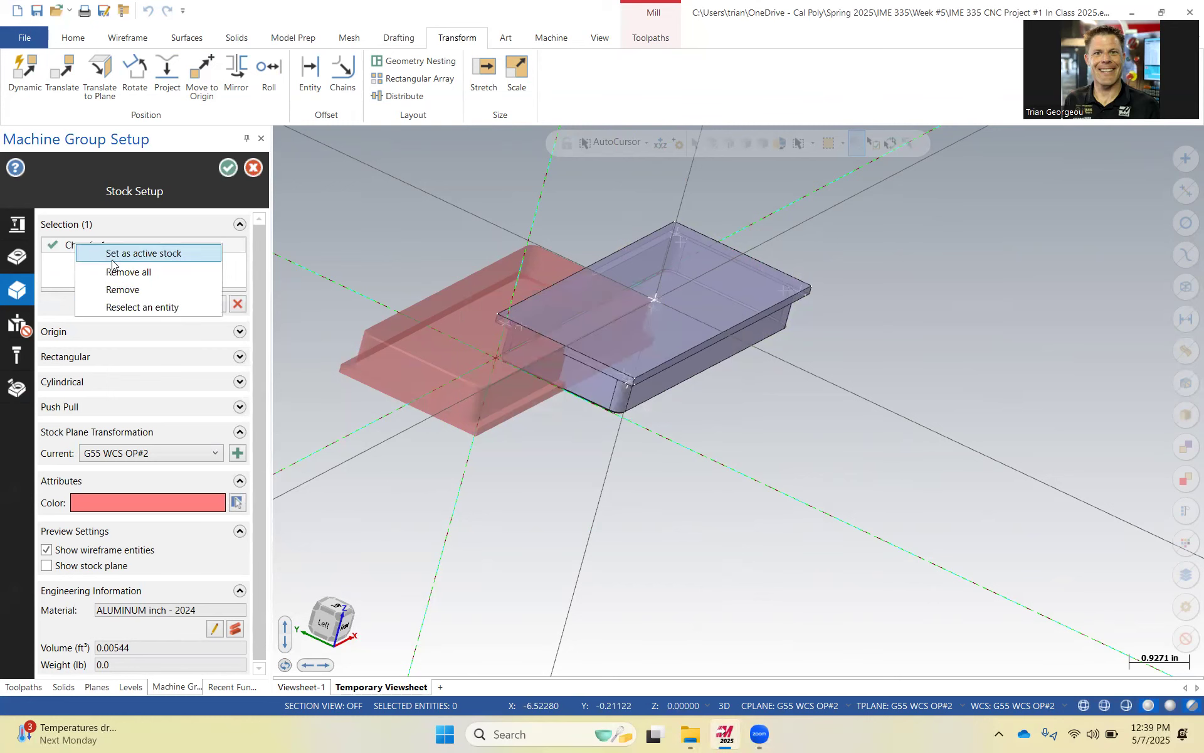
left_click(140, 288)
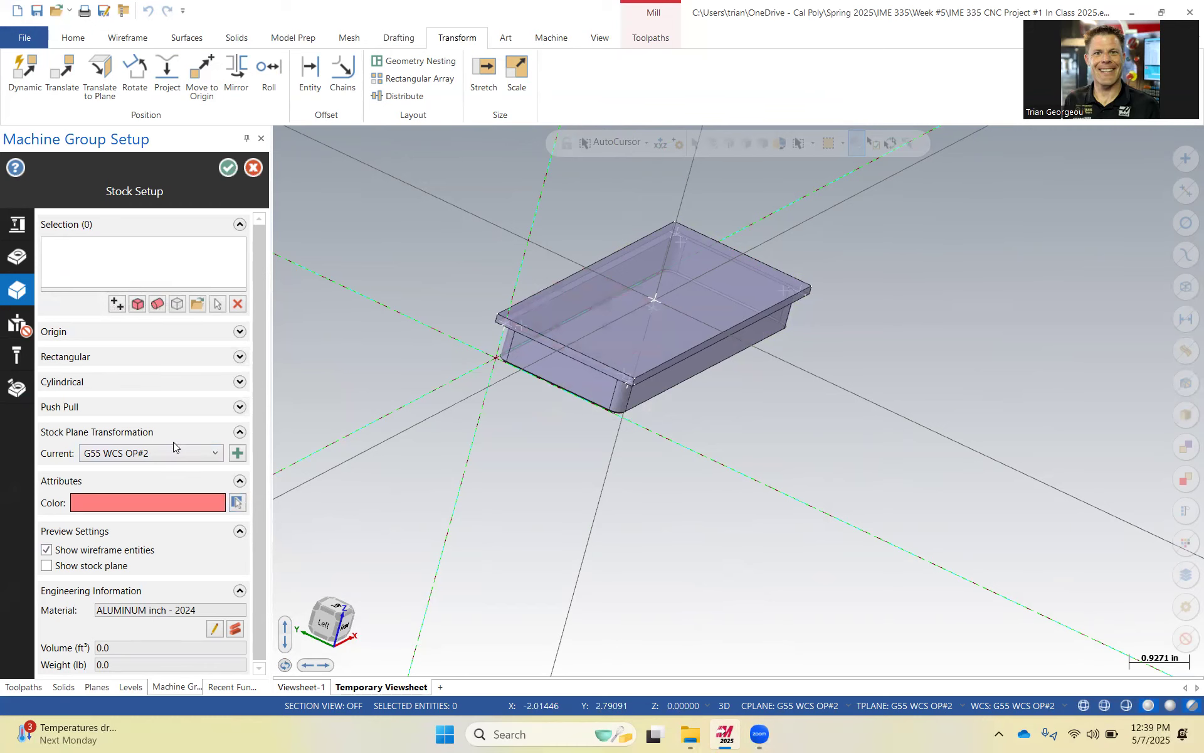
left_click(217, 304)
left_click(564, 333)
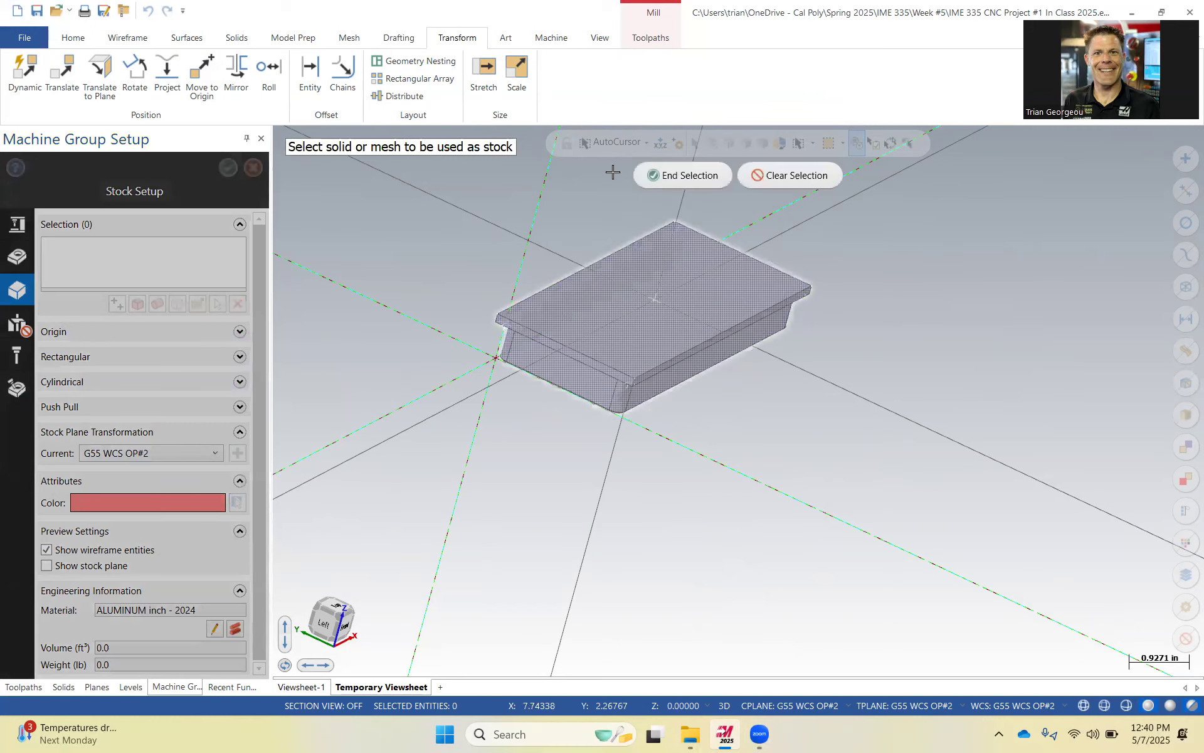
left_click(670, 175)
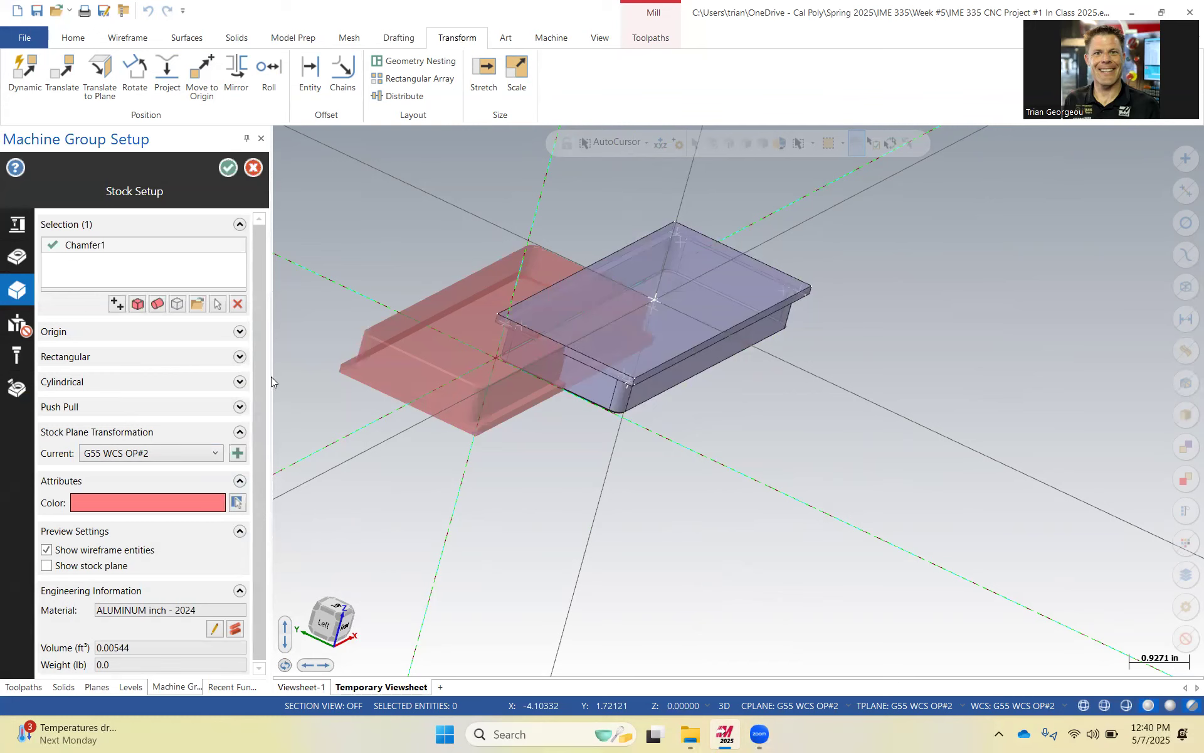
Set the stock plane transformation to Top and accept the stock setup.
scroll(262, 374, "down", 1)
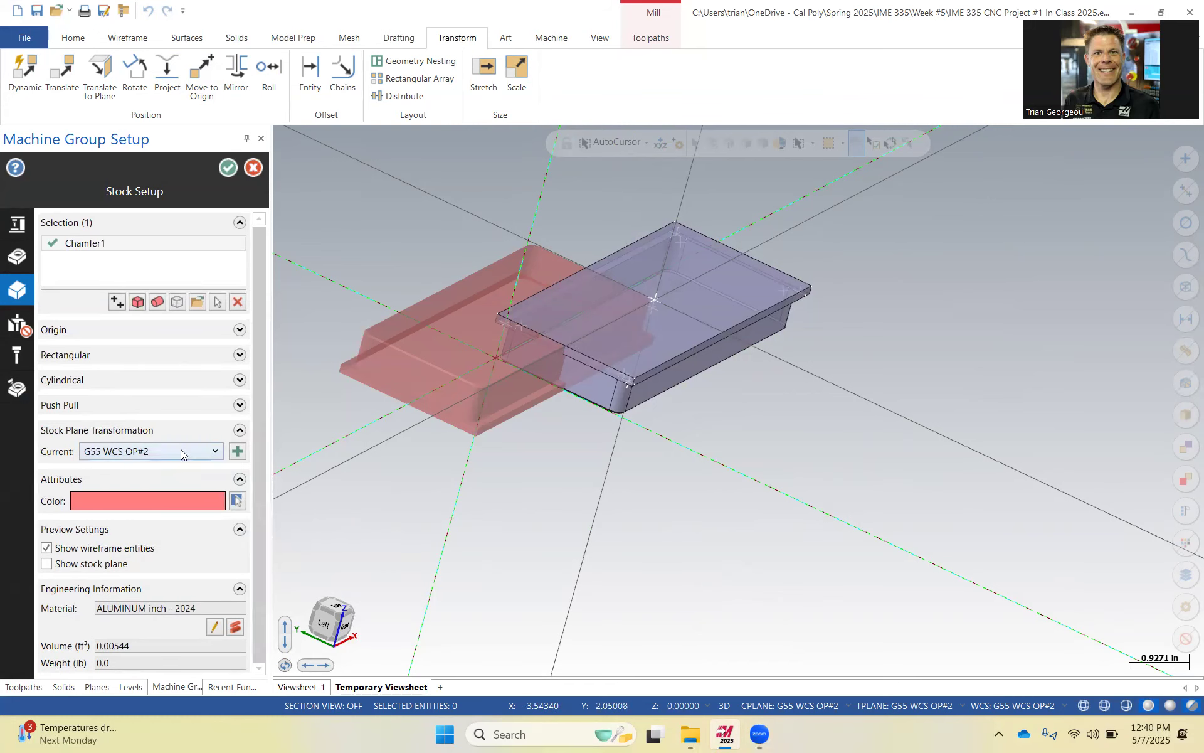
left_click(217, 453)
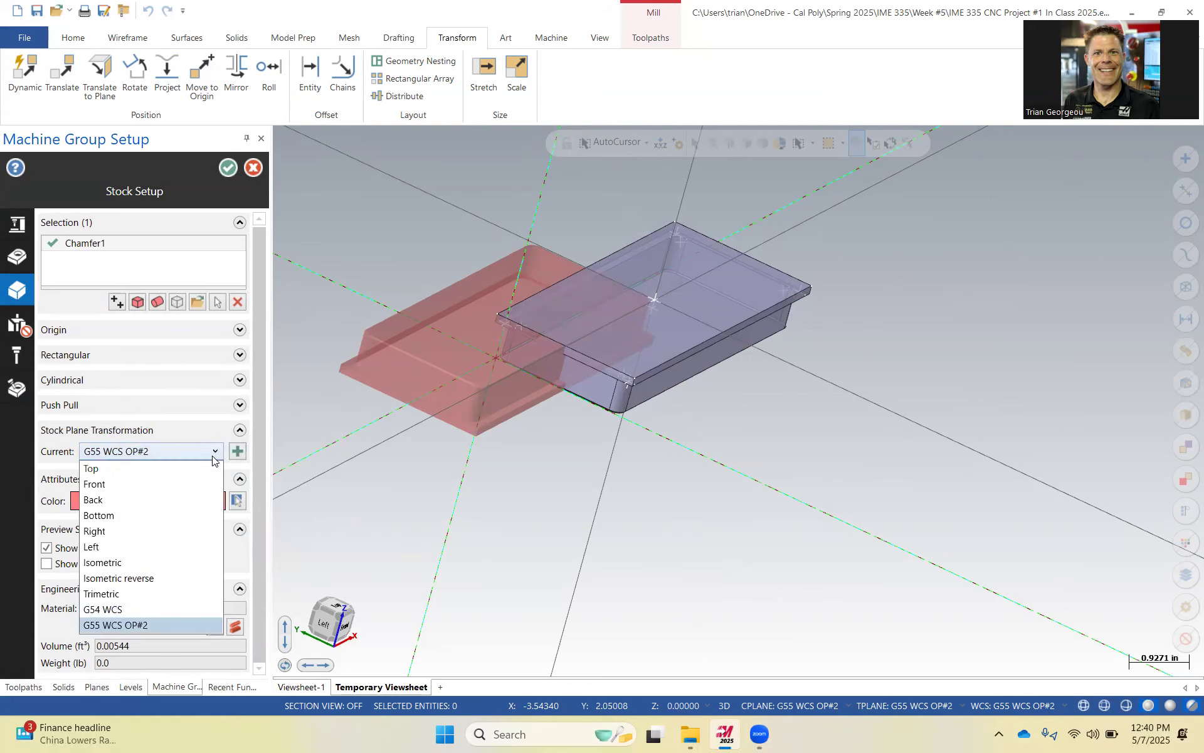
left_click(153, 468)
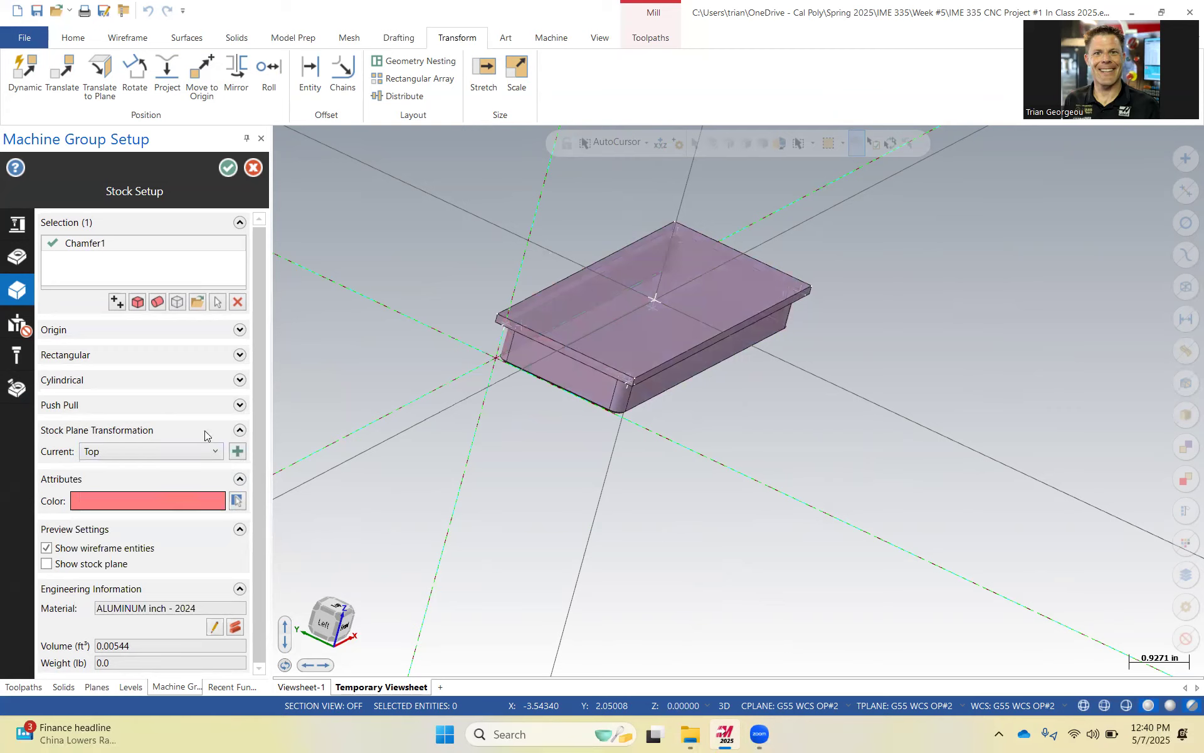
left_click(227, 168)
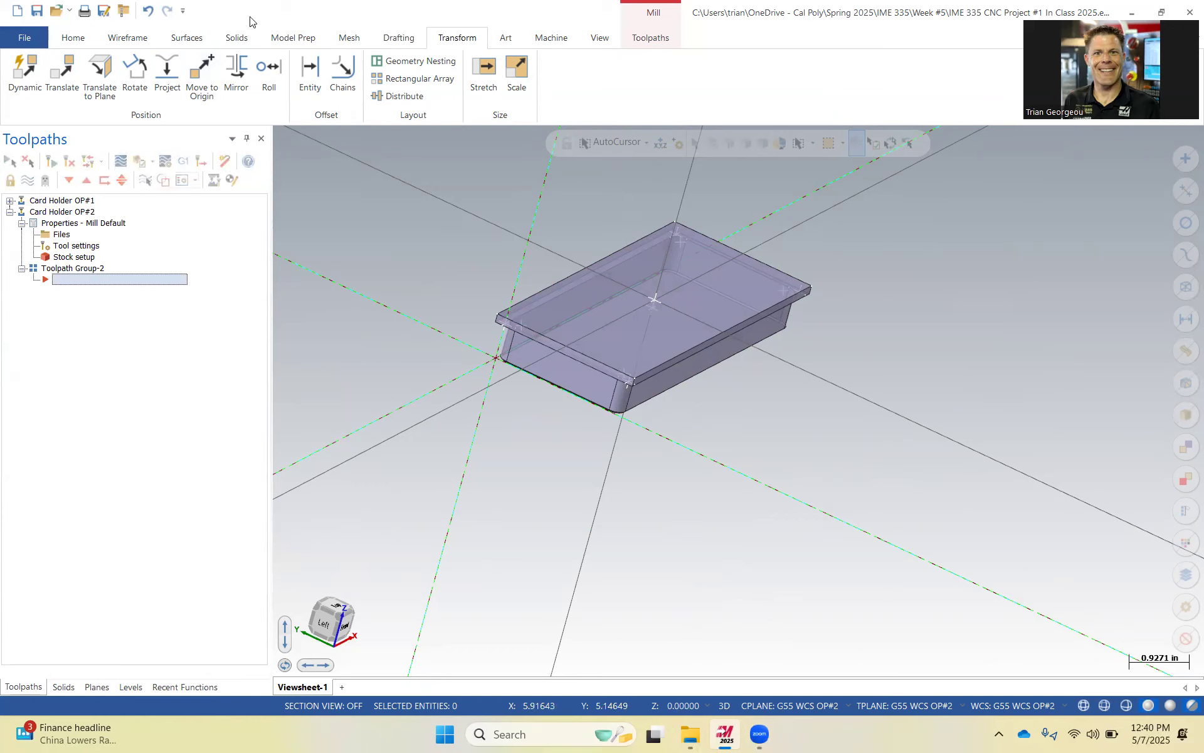
left_click(551, 39)
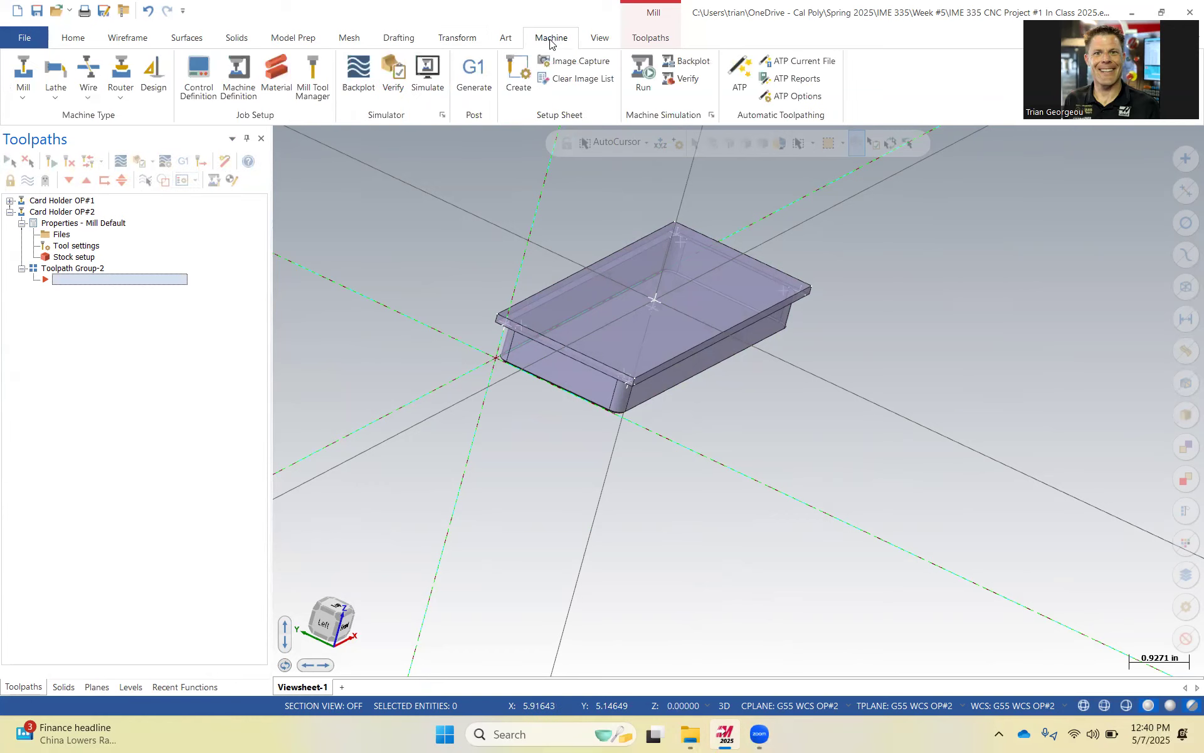
left_click(457, 38)
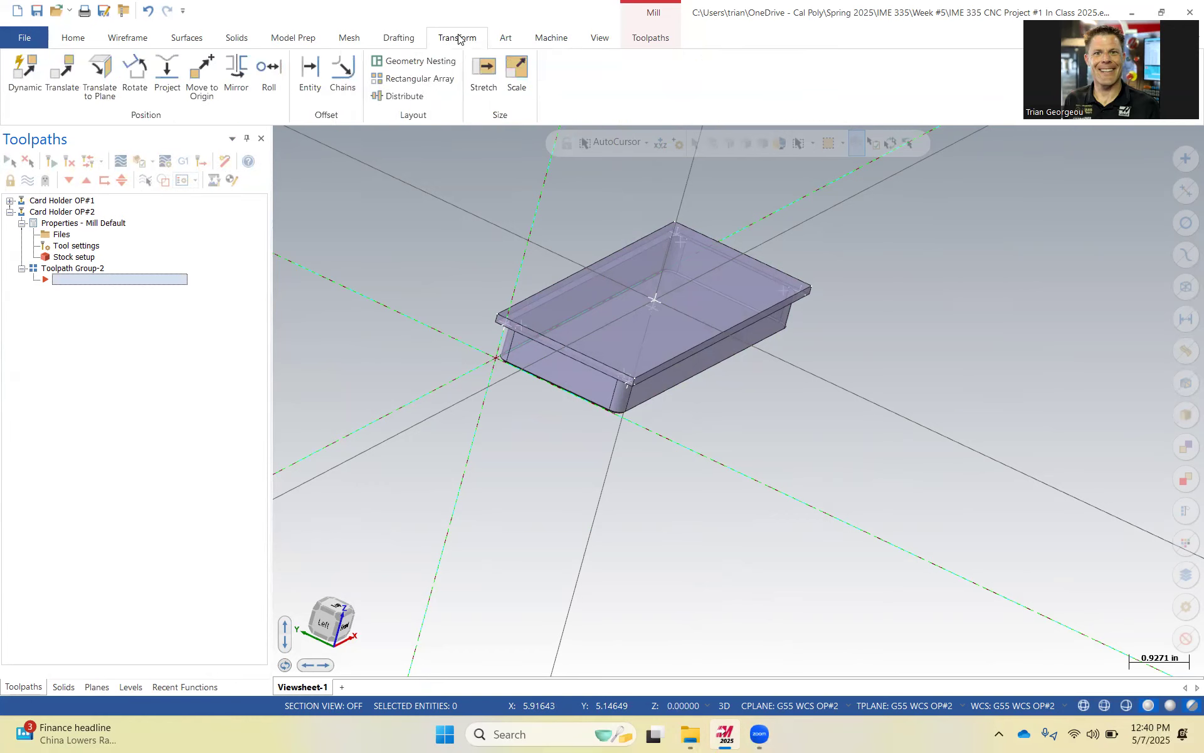
left_click(567, 42)
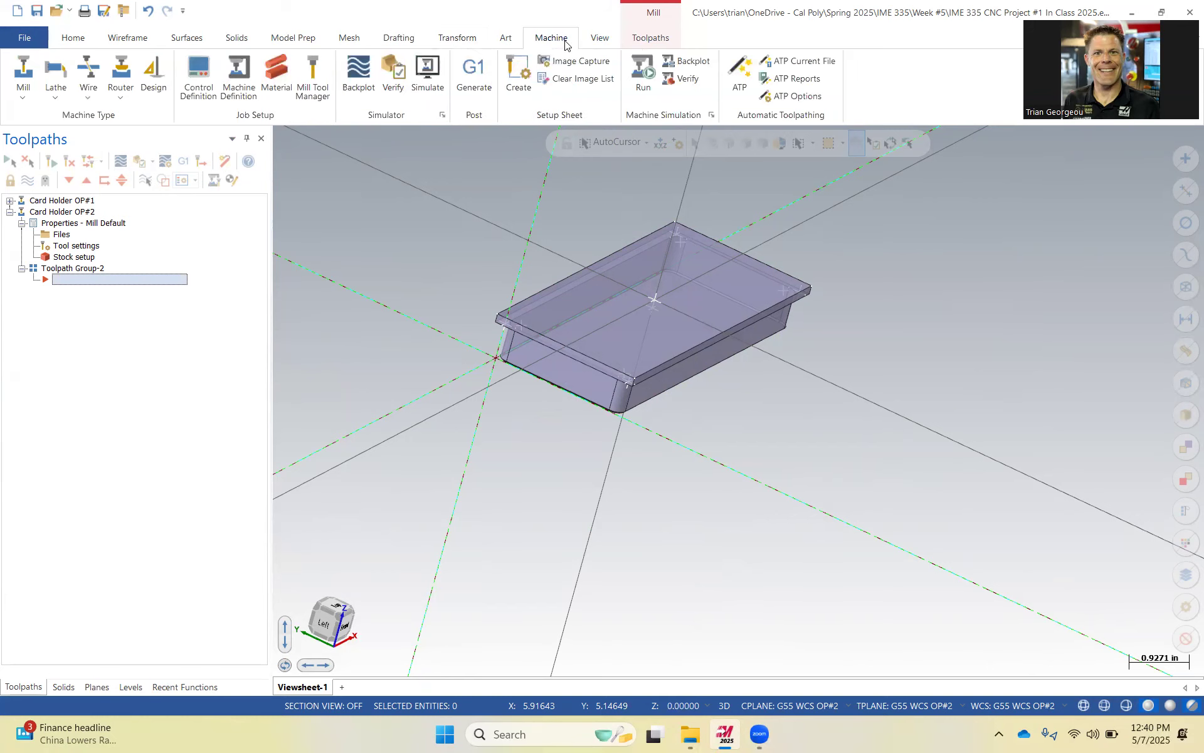
Turn on stock display and stock shading for the Card Holder OP#2 stock.
left_click(643, 43)
left_click(811, 76)
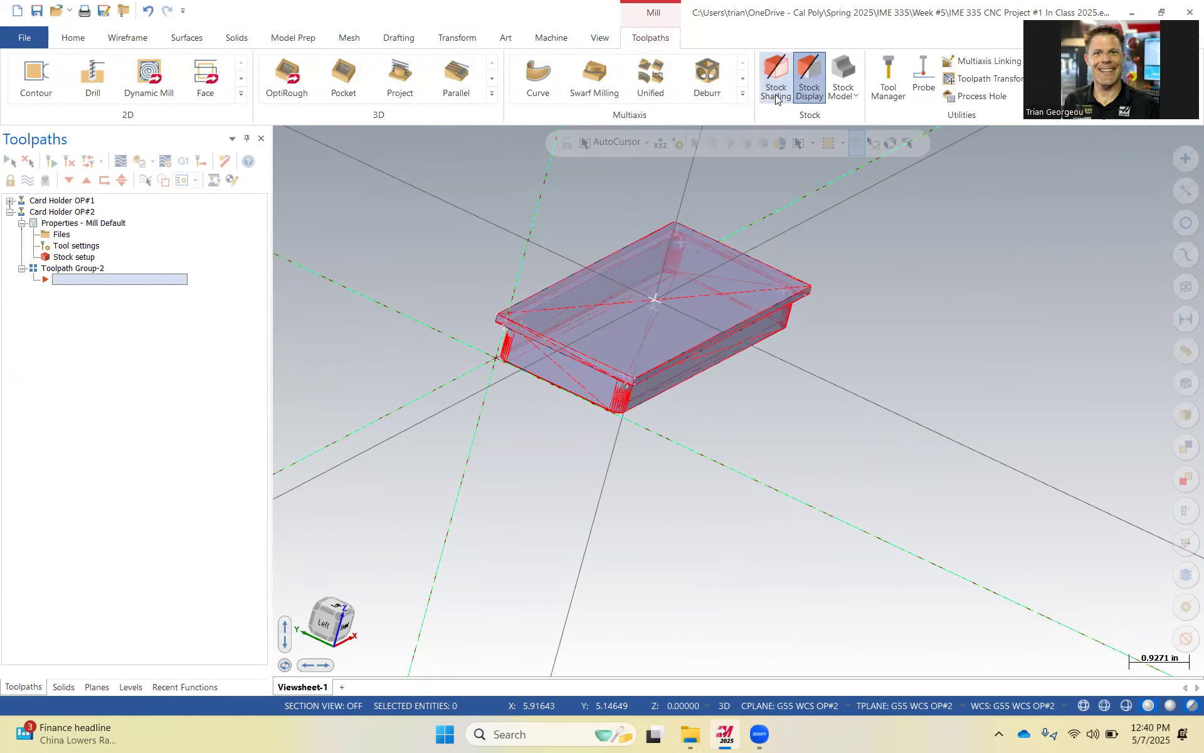
left_click(776, 79)
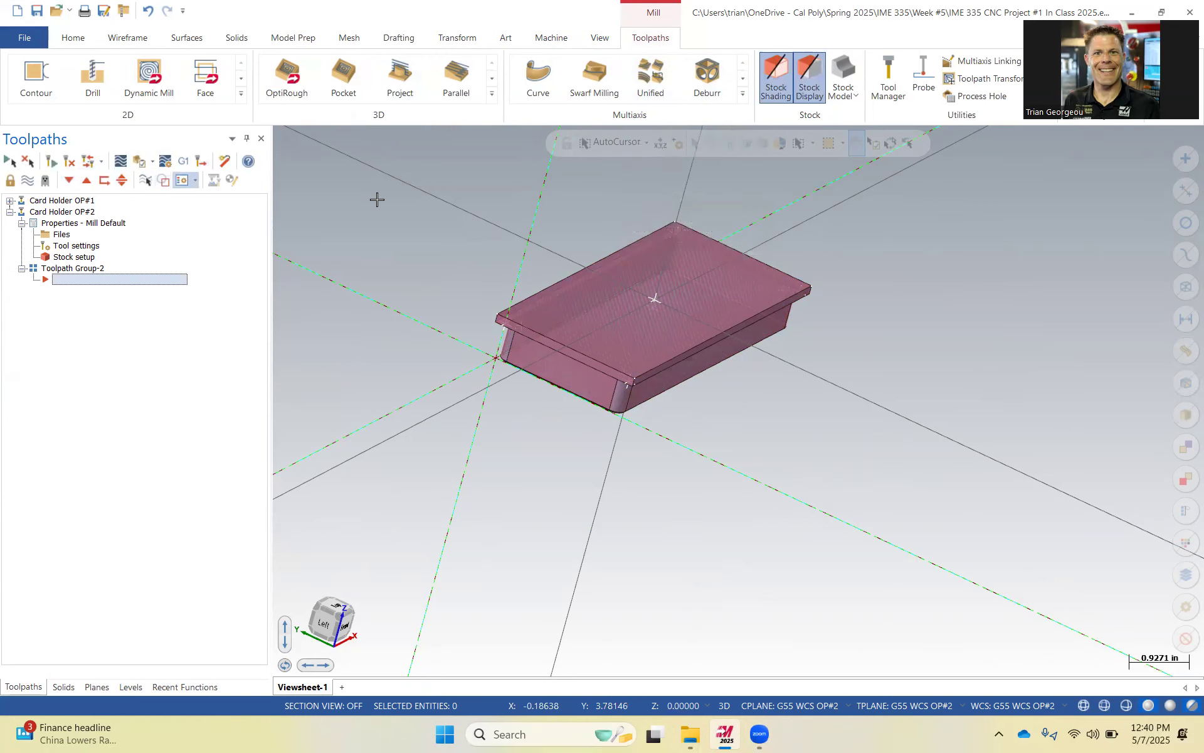
left_click(812, 85)
left_click(812, 85)
left_click(812, 84)
left_click(812, 85)
left_click(814, 87)
left_click(815, 87)
middle_click_drag(738, 401, 894, 341)
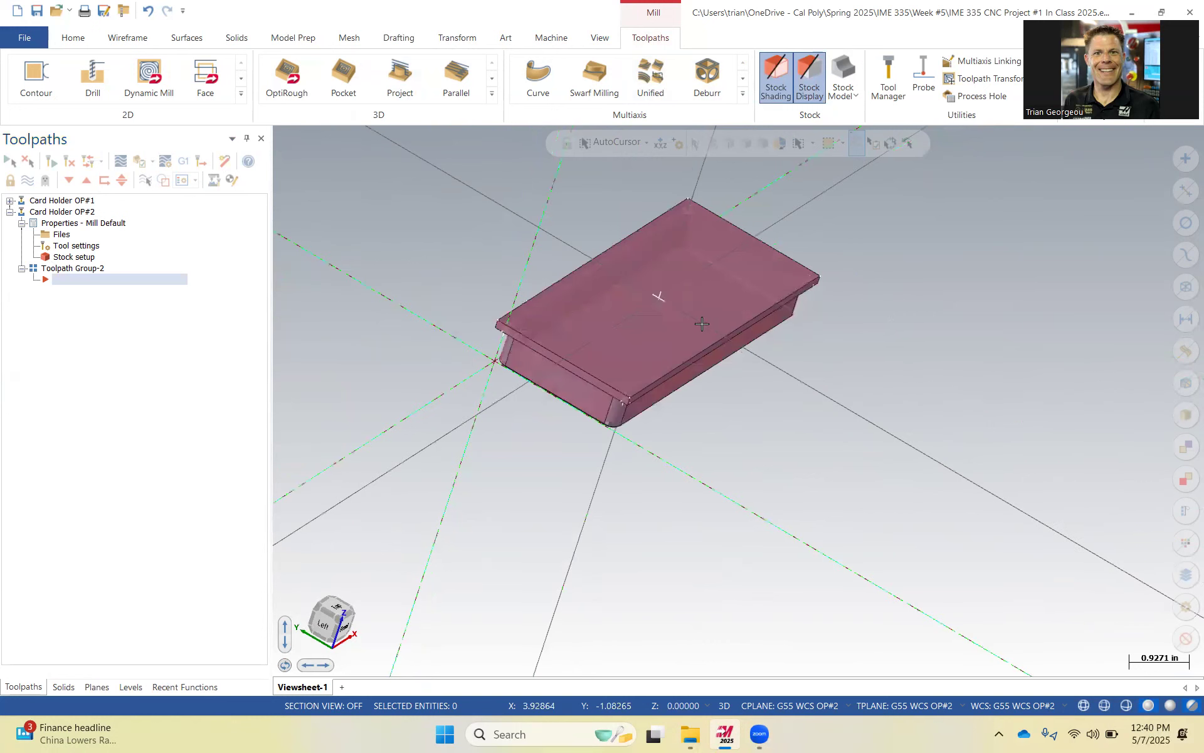
Show the Model level, make it the current level, and hide the Stock level.
left_click(134, 689)
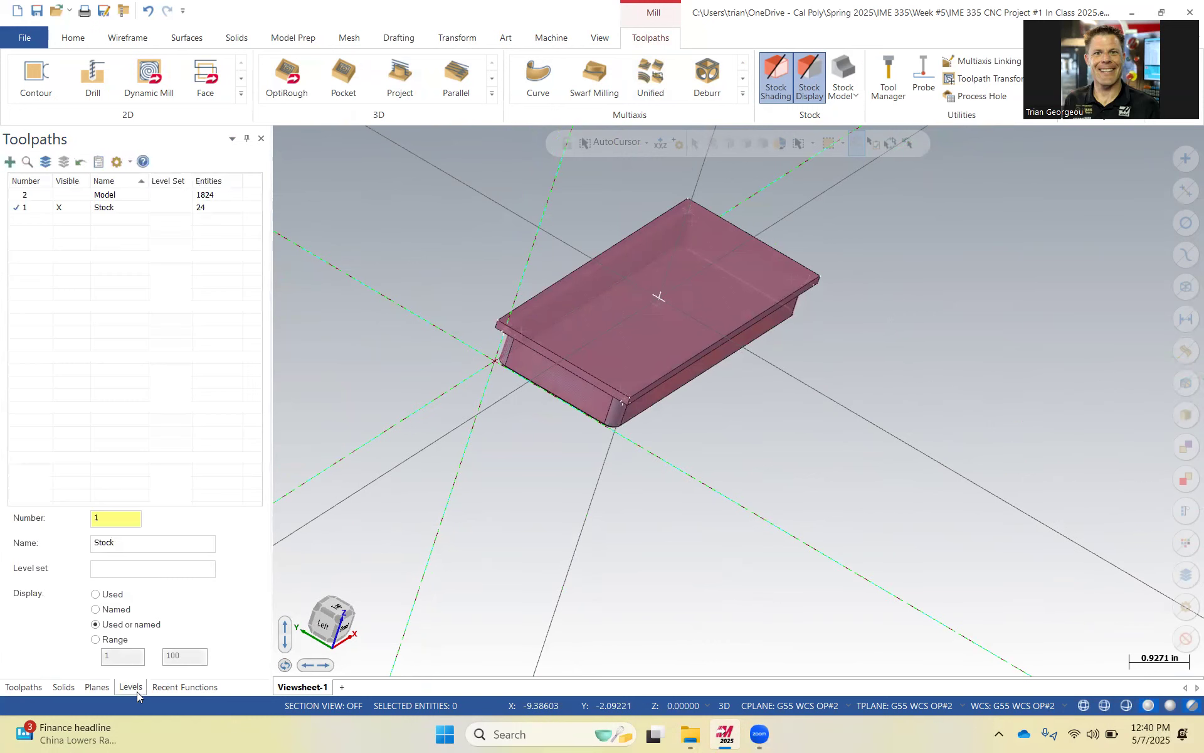
left_click(59, 196)
left_click(15, 195)
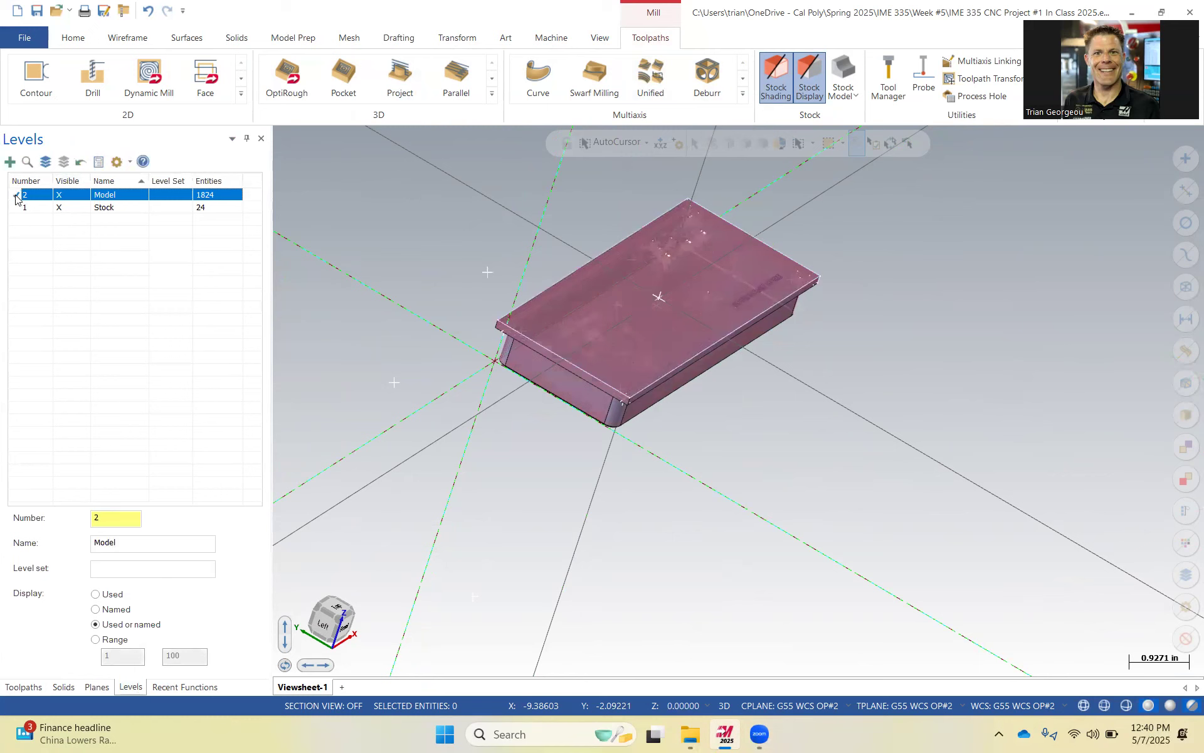
left_click(60, 208)
Turn off stock display and shading for the second operation.
middle_click_drag(634, 382, 640, 427)
scroll(680, 422, "down", 2)
scroll(676, 421, "down", 3)
left_click(810, 78)
scroll(665, 368, "up", 8)
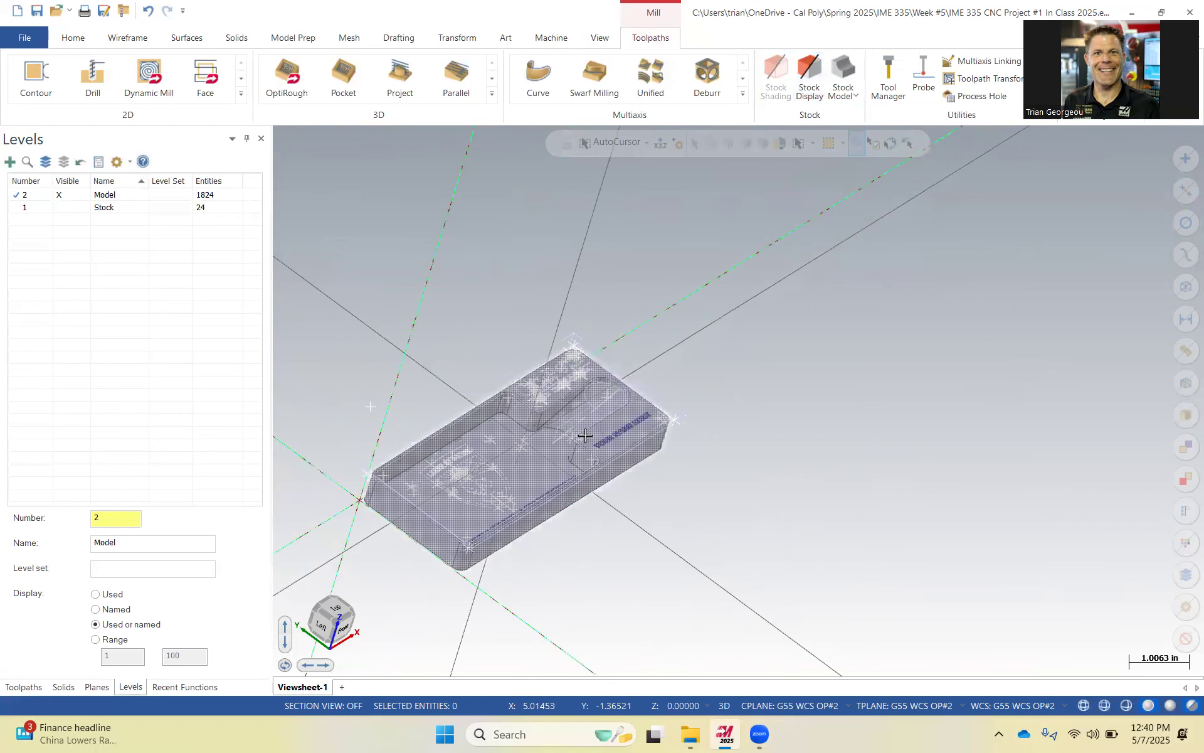
Delete the stray wireframe points along the card holder's near and left edges.
mouse_move(822, 441)
middle_mouse_down()
mouse_move(836, 430)
mouse_move(819, 428)
middle_mouse_up()
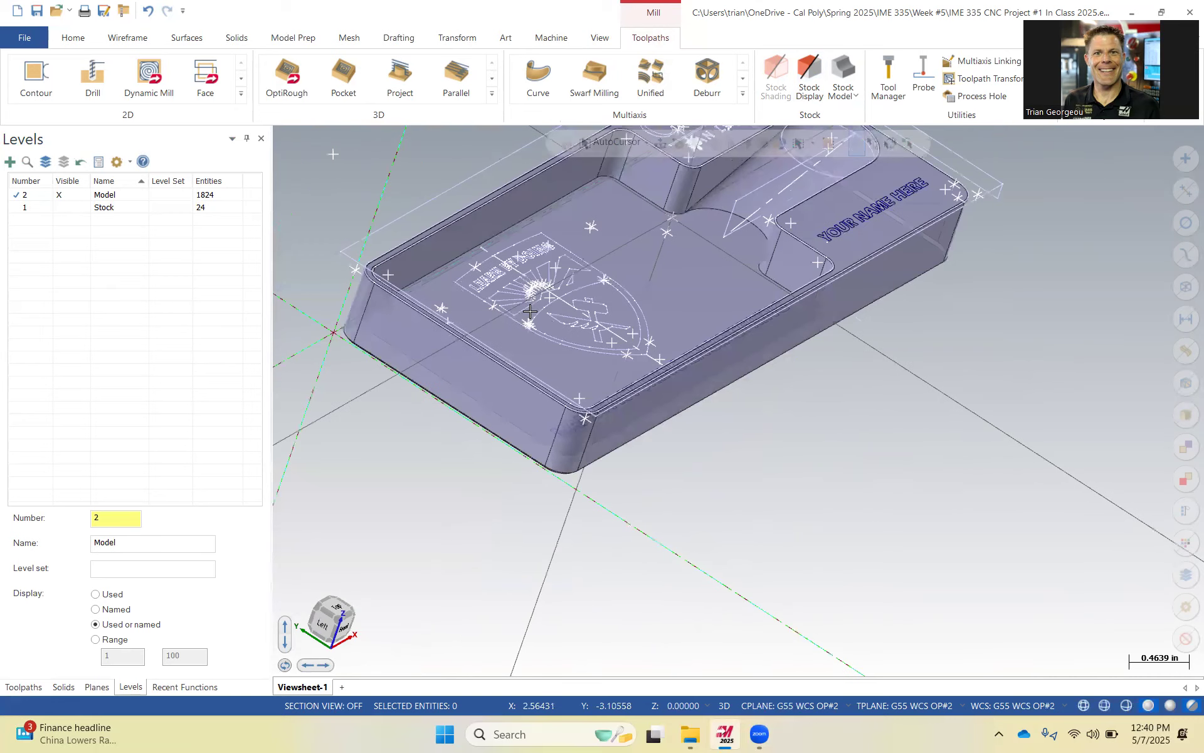
left_click(419, 205)
key("Delete")
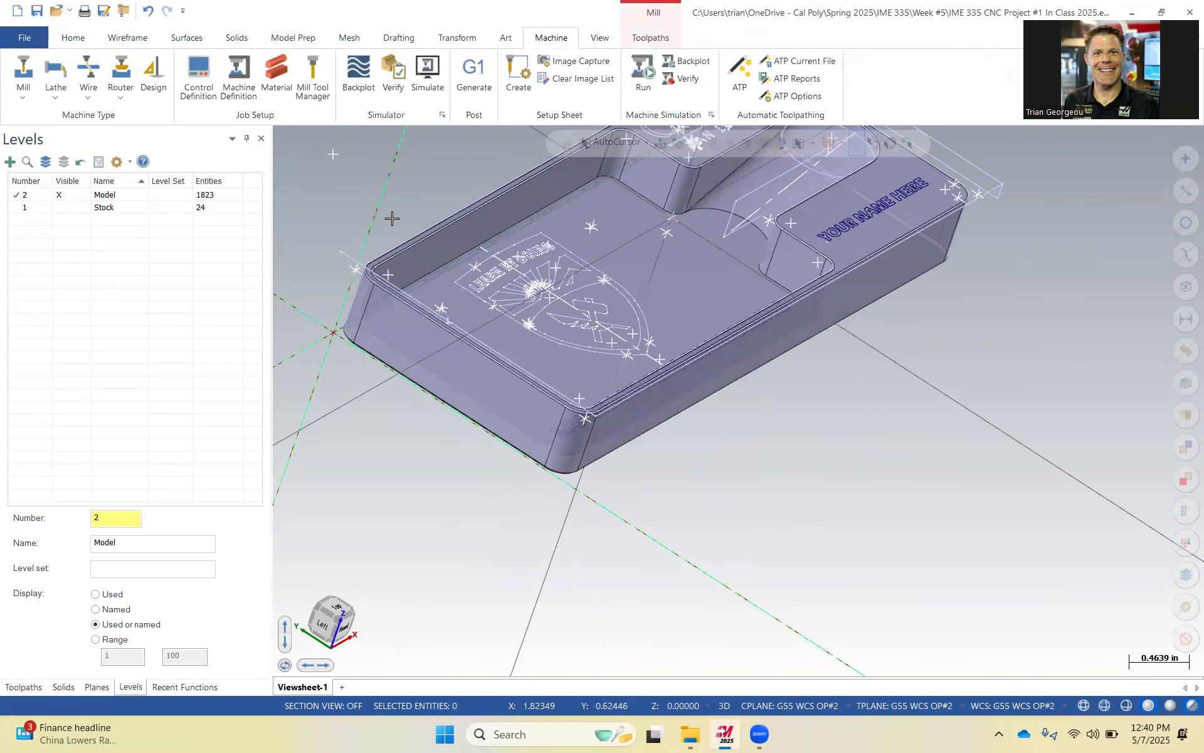
left_click(353, 253)
key("Delete")
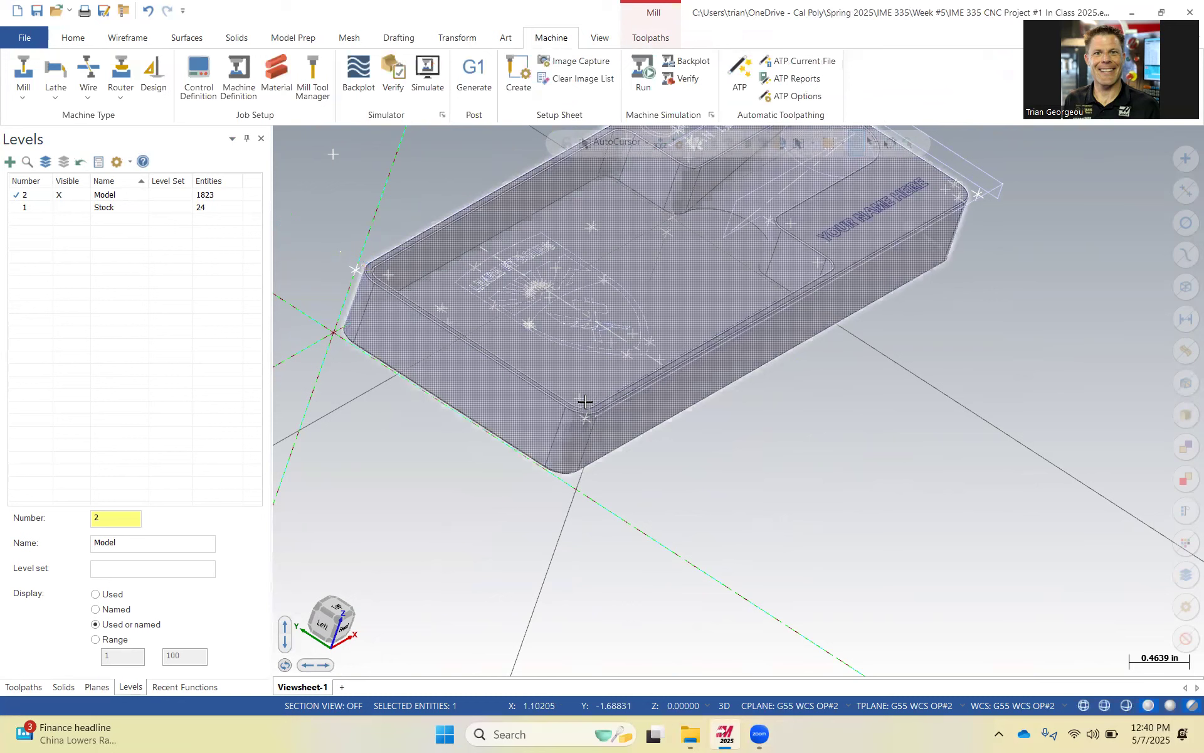
left_click(605, 426)
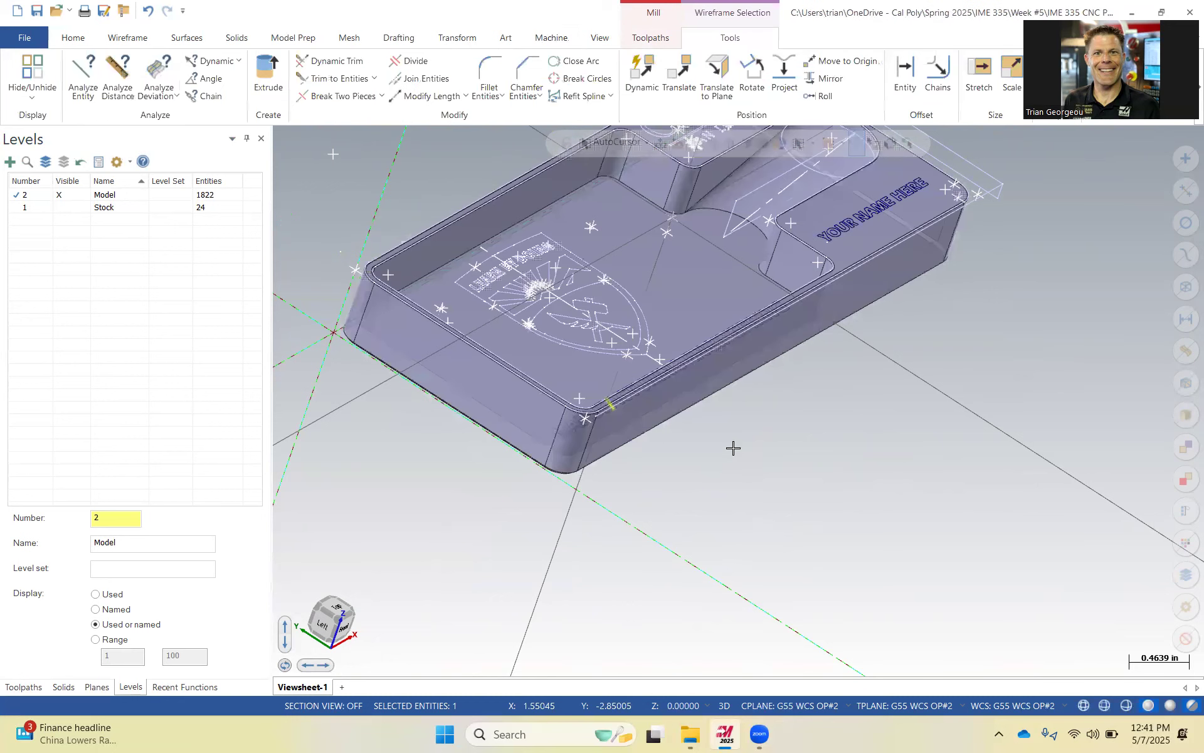
key("Delete")
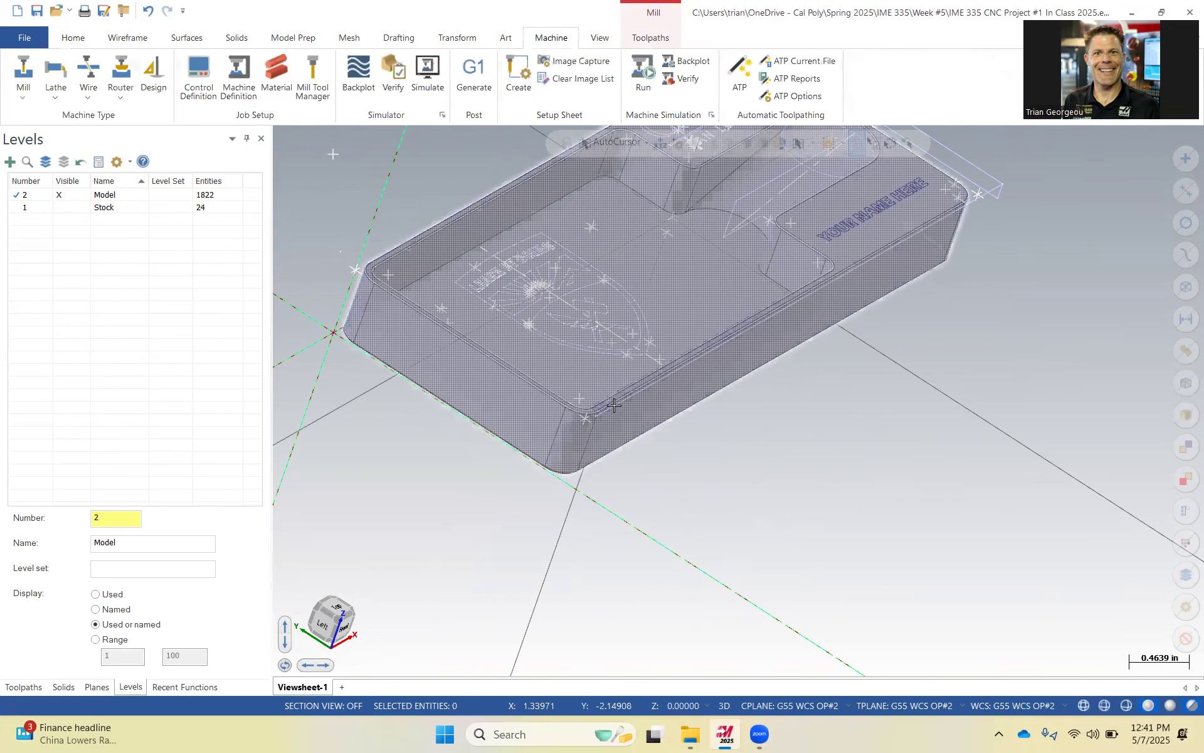
left_click(627, 398)
key("Delete")
Delete the stray points around the card holder's far right corner.
scroll(633, 395, "up", 1)
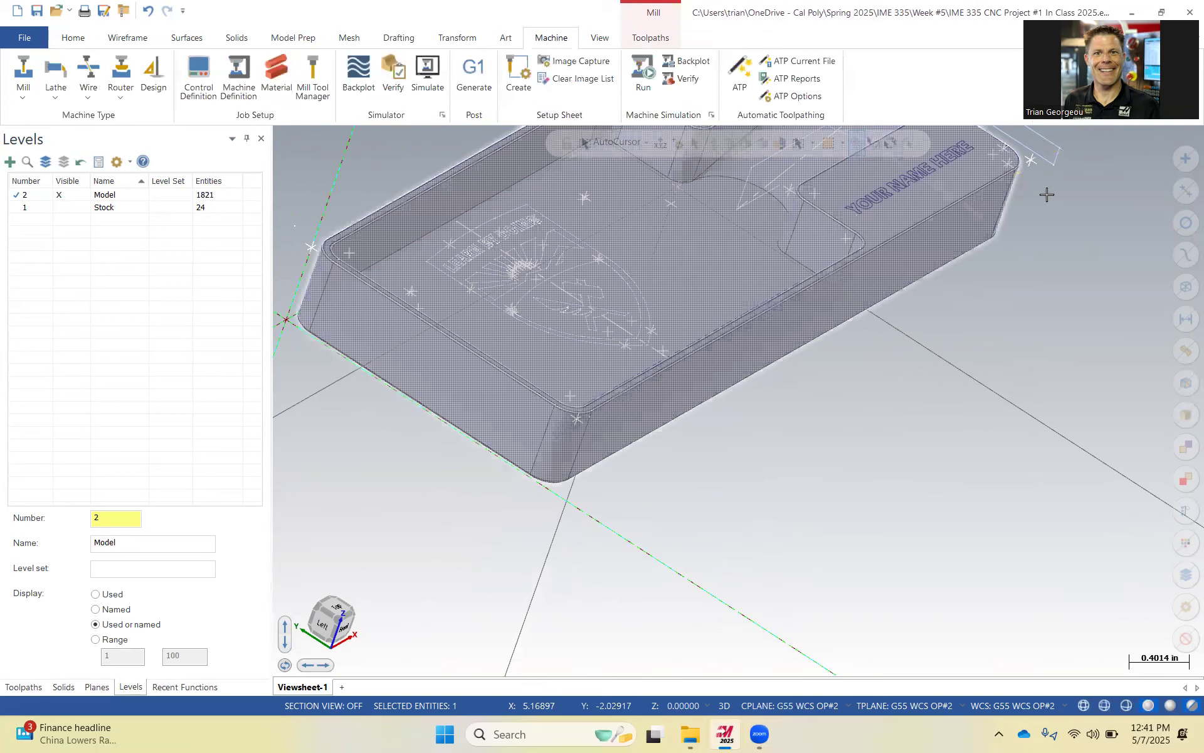
left_click(1053, 162)
key("Delete")
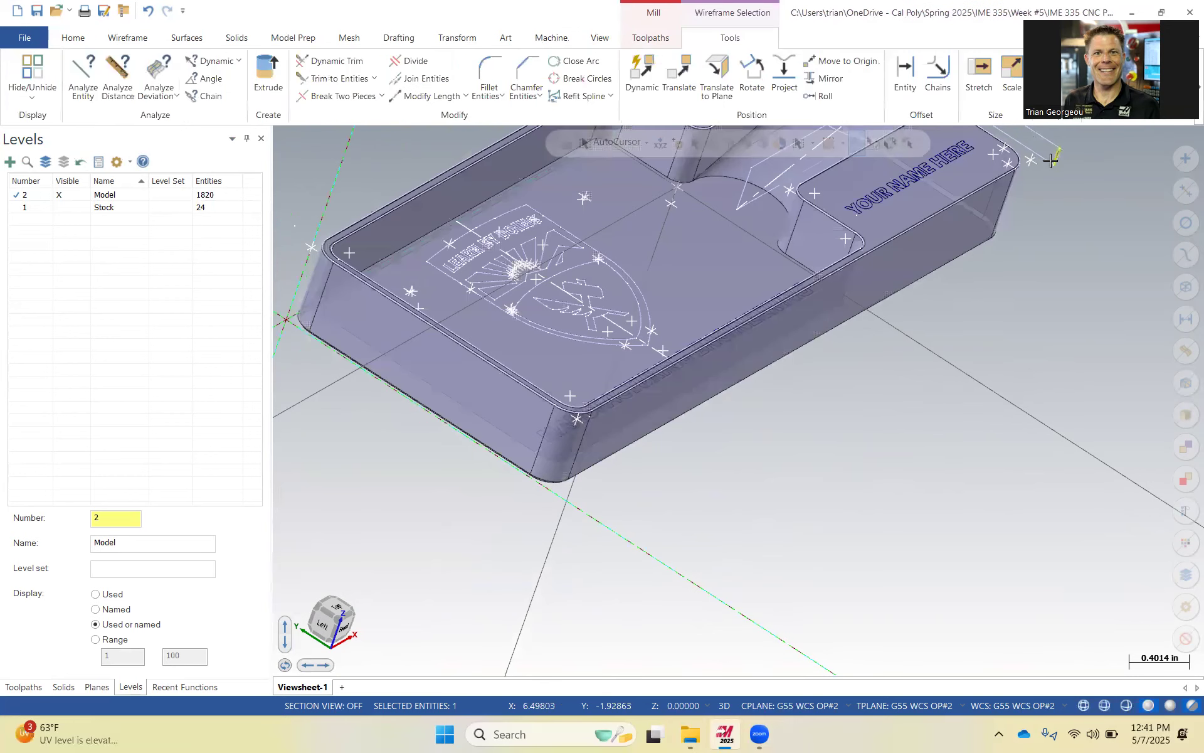
left_click(1044, 157)
key("Delete")
left_click(1055, 146)
key("Delete")
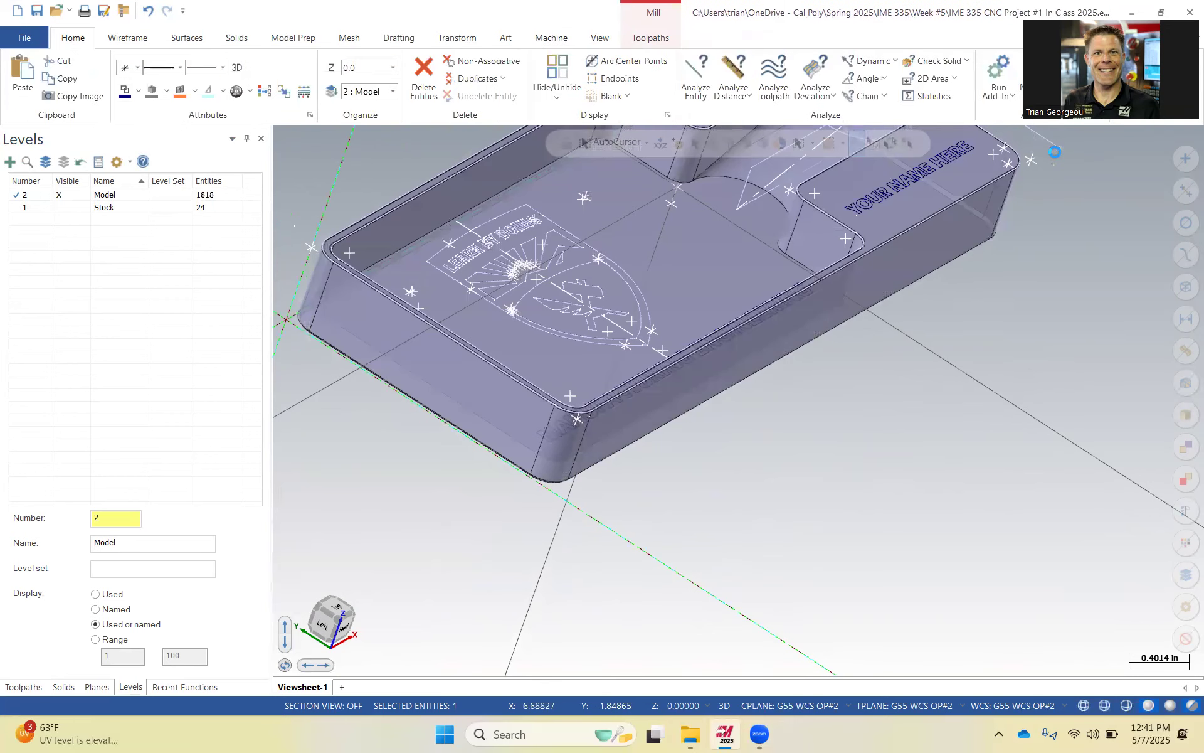
scroll(1049, 192, "up", 5)
scroll(784, 336, "down", 3)
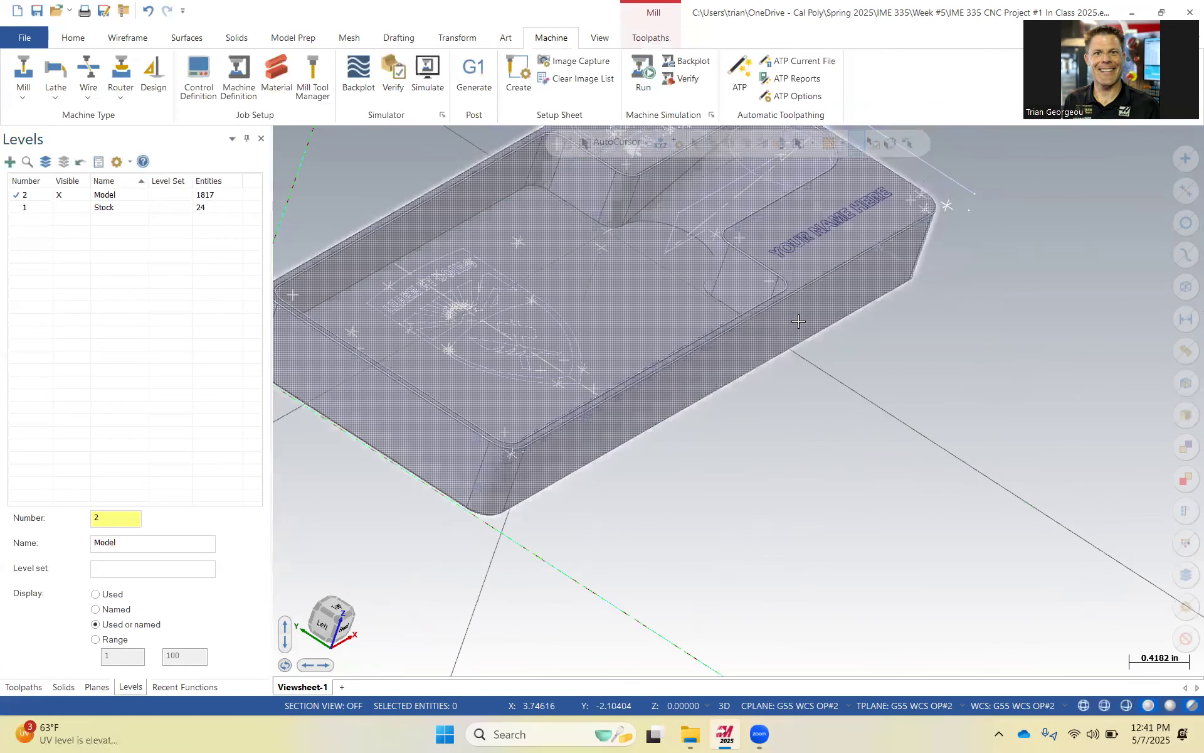
scroll(842, 236, "up", 2)
left_click(842, 239)
key("Delete")
Delete the leftover points clustered at the card holder's back corner.
scroll(820, 263, "up", 1)
scroll(797, 255, "down", 3)
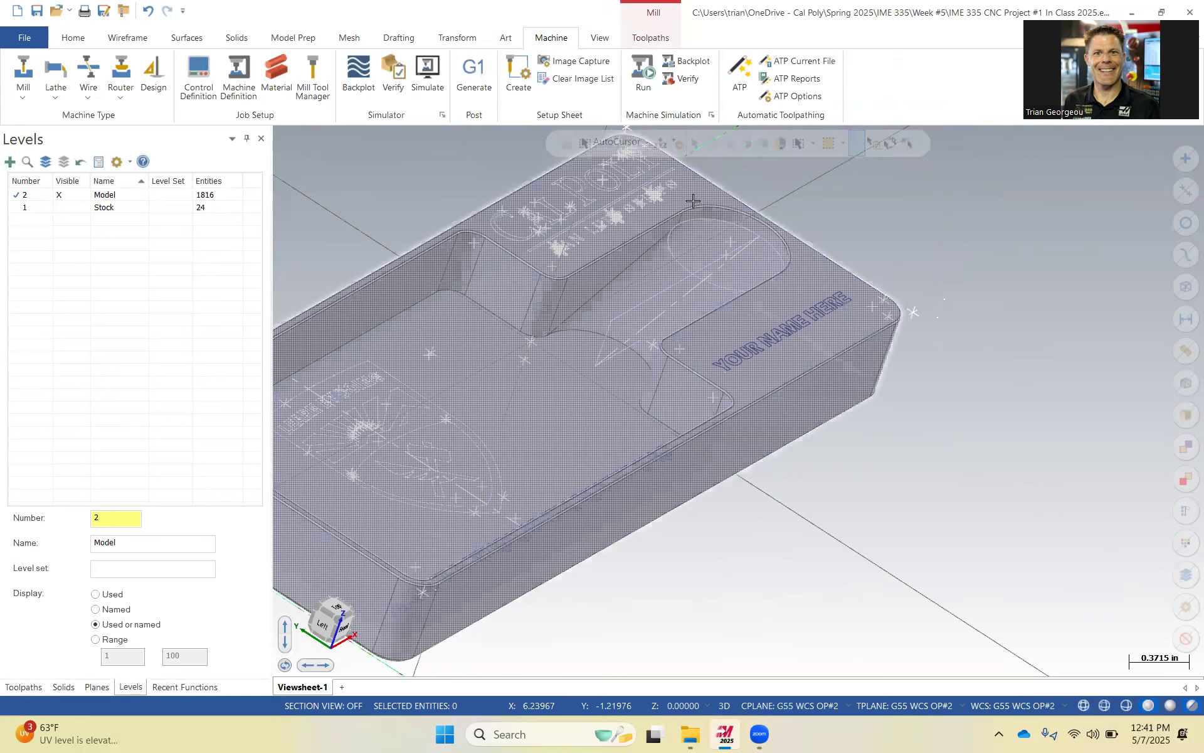
scroll(700, 181, "up", 3)
scroll(758, 210, "down", 3)
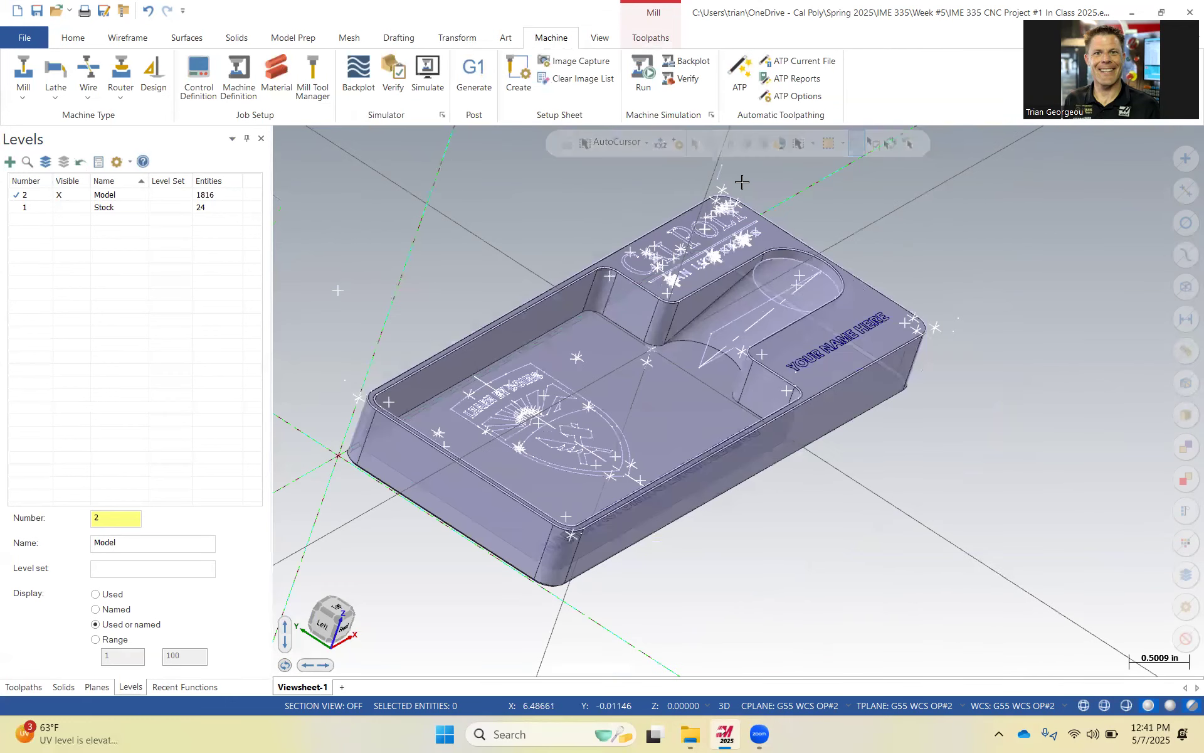
scroll(722, 178, "up", 1)
left_click(728, 179)
key("Delete")
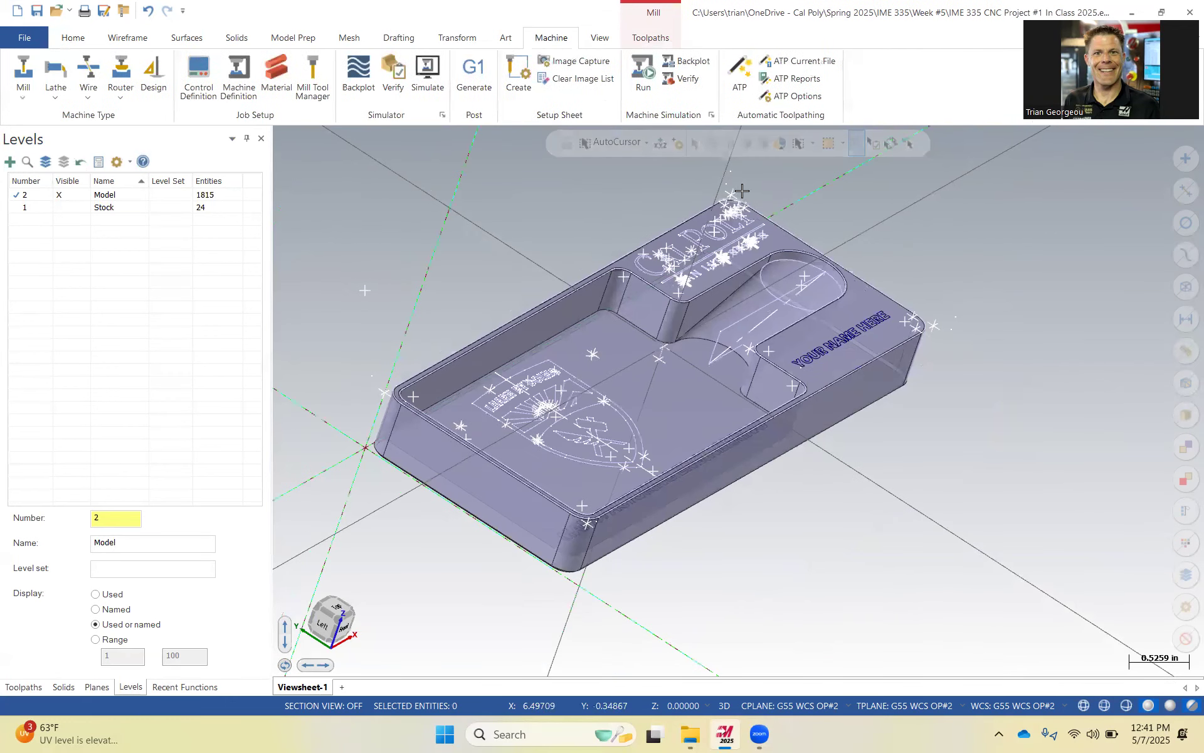
left_click(730, 175)
key("Delete")
left_click(726, 183)
key("Delete")
key("Delete")
Turn the Stock level display back on.
scroll(756, 198, "down", 2)
middle_click_drag(849, 295, 766, 242)
scroll(766, 242, "down", 1)
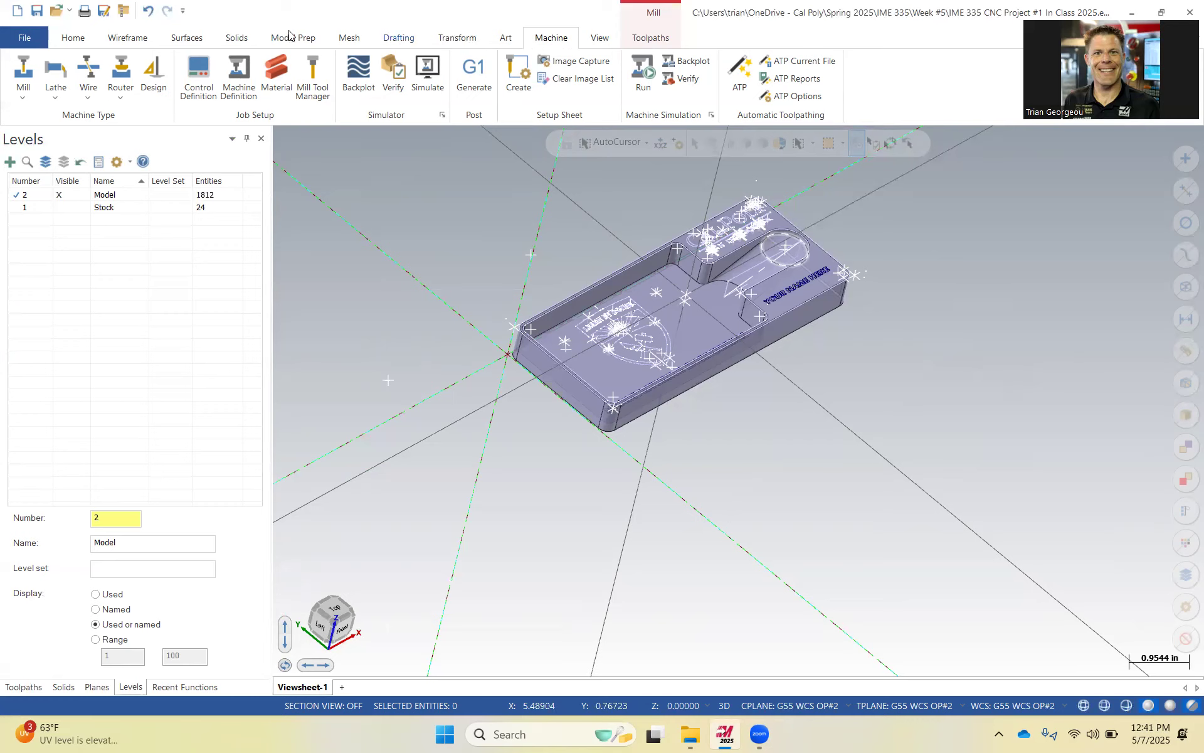
left_click(80, 209)
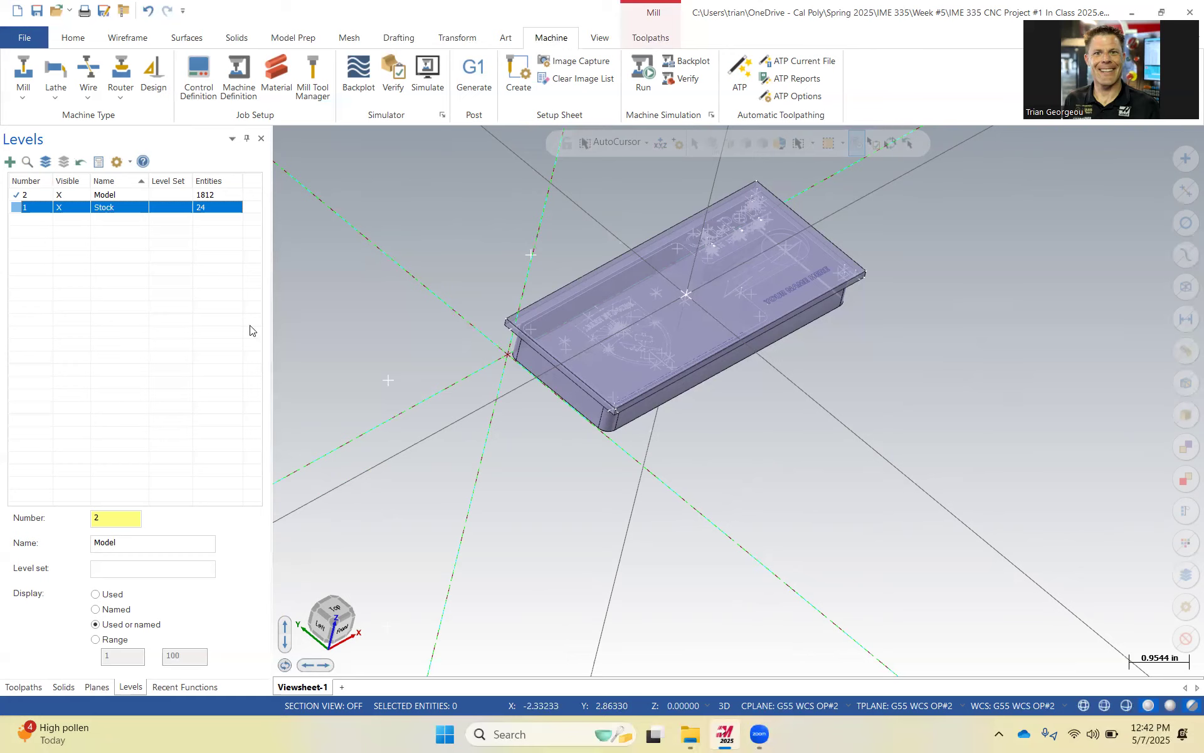
Window-select and delete two stray points lying far from the part.
middle_click_drag(656, 413, 687, 433)
scroll(698, 336, "down", 5)
scroll(593, 294, "down", 1)
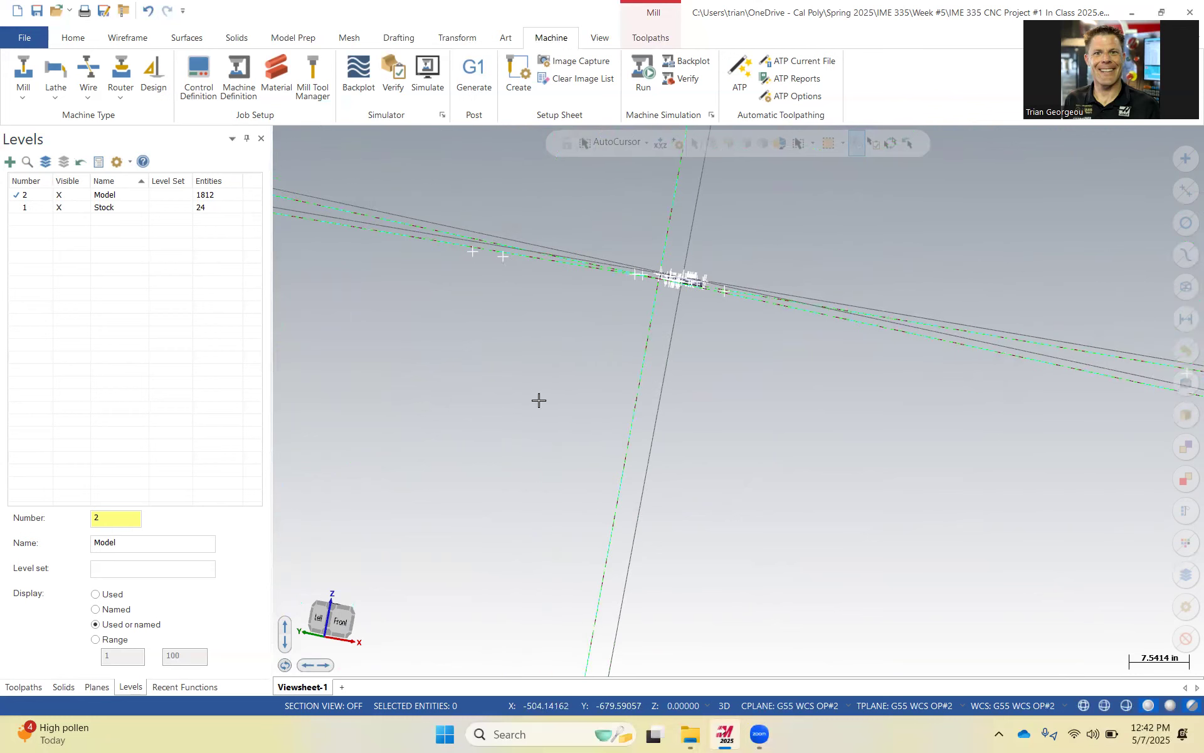
left_click_drag(446, 219, 535, 298)
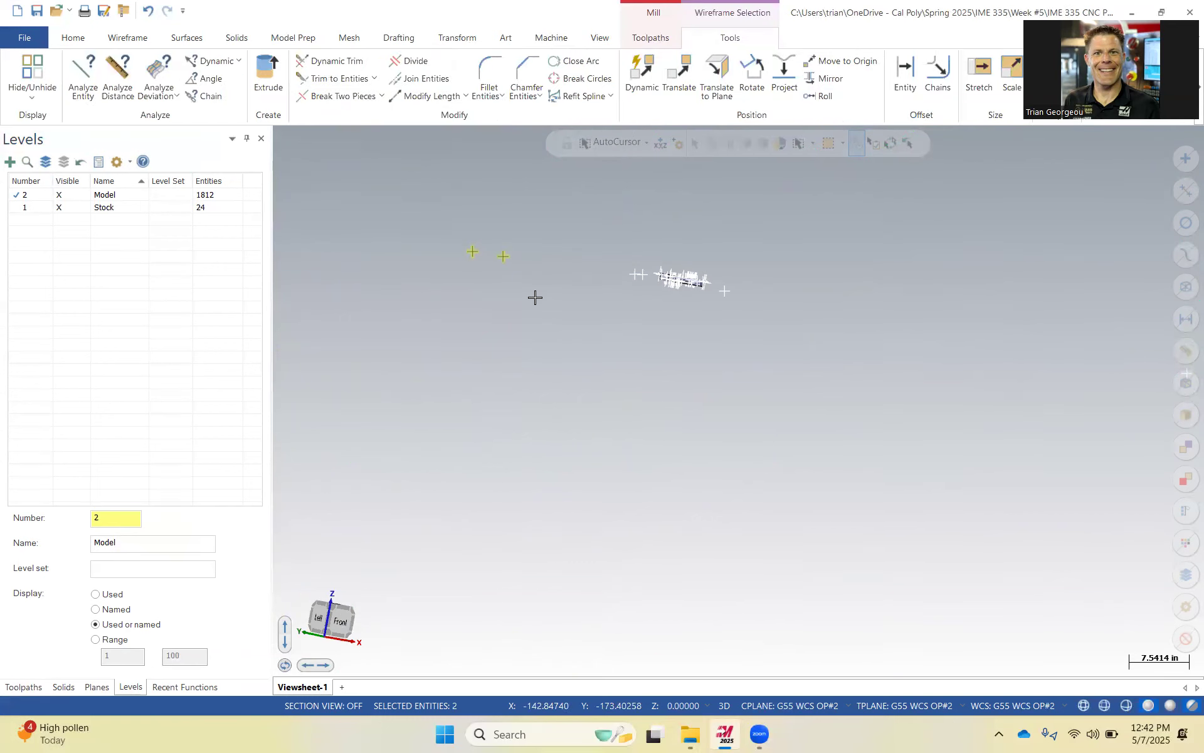
key("Delete")
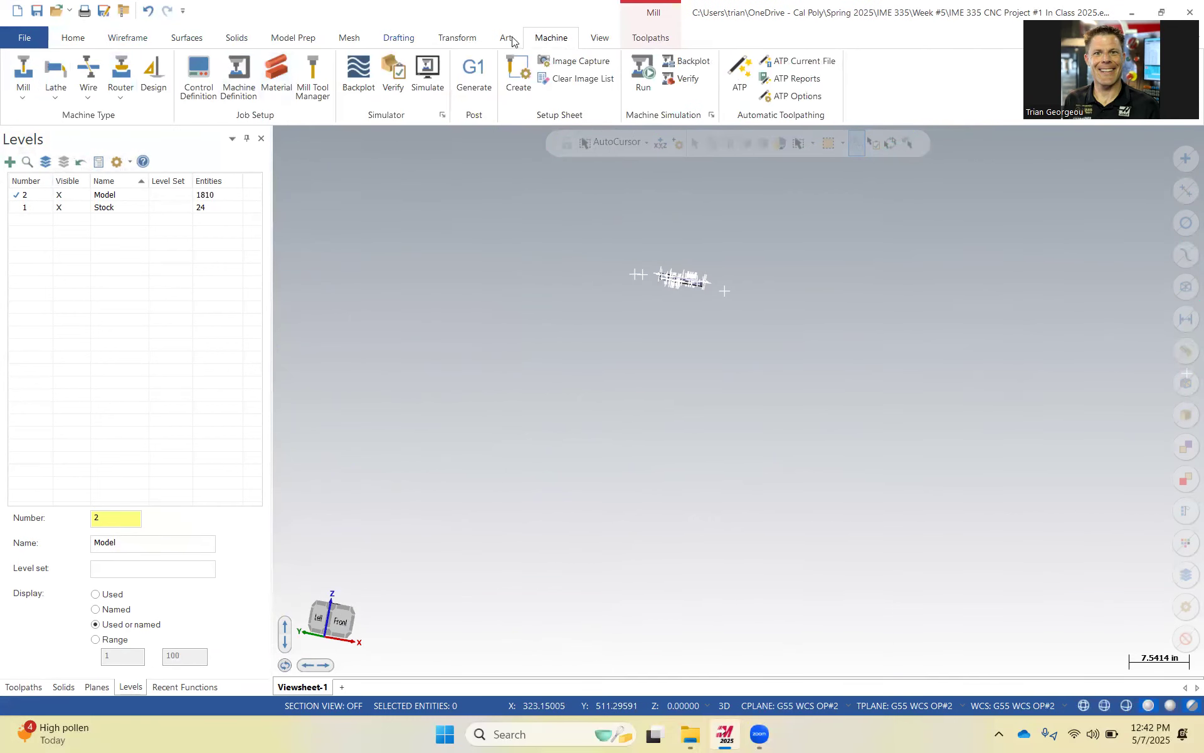
Fit the view and delete the remaining distant stray points until only the card holder remains.
left_click(596, 37)
left_click(23, 72)
left_click_drag(740, 389, 1167, 540)
key("Delete")
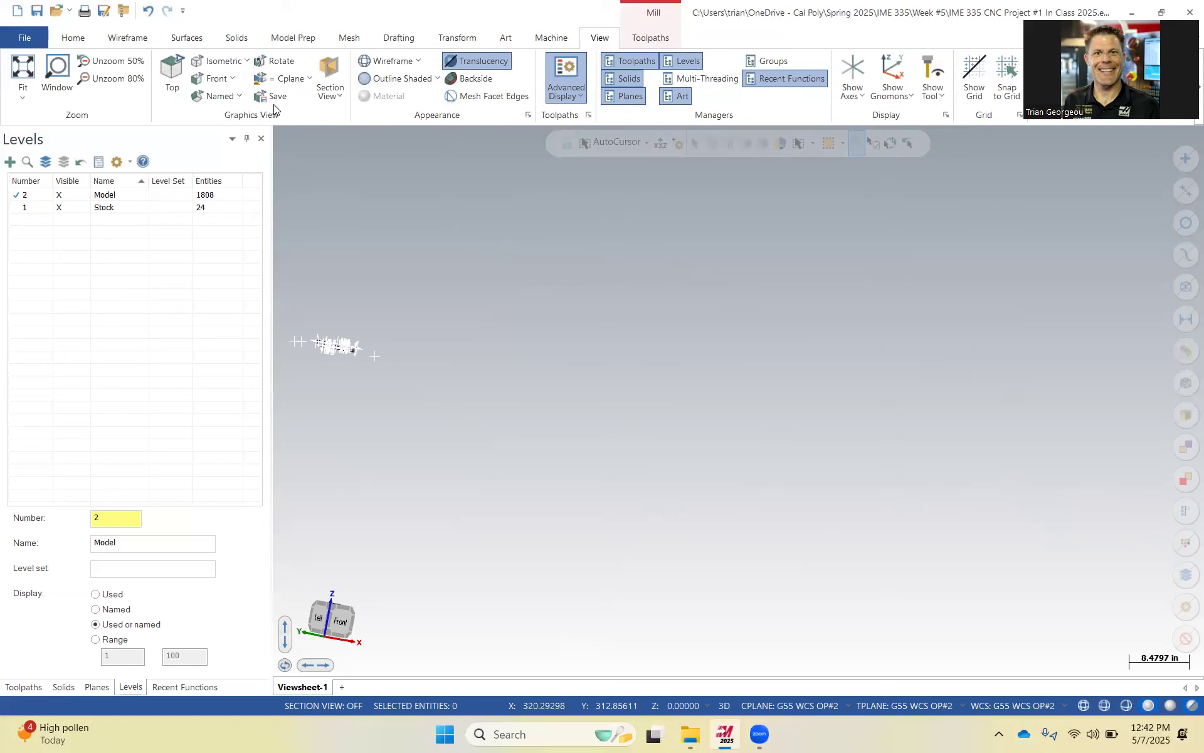
left_click(28, 73)
left_click_drag(417, 404, 281, 310)
key("Delete")
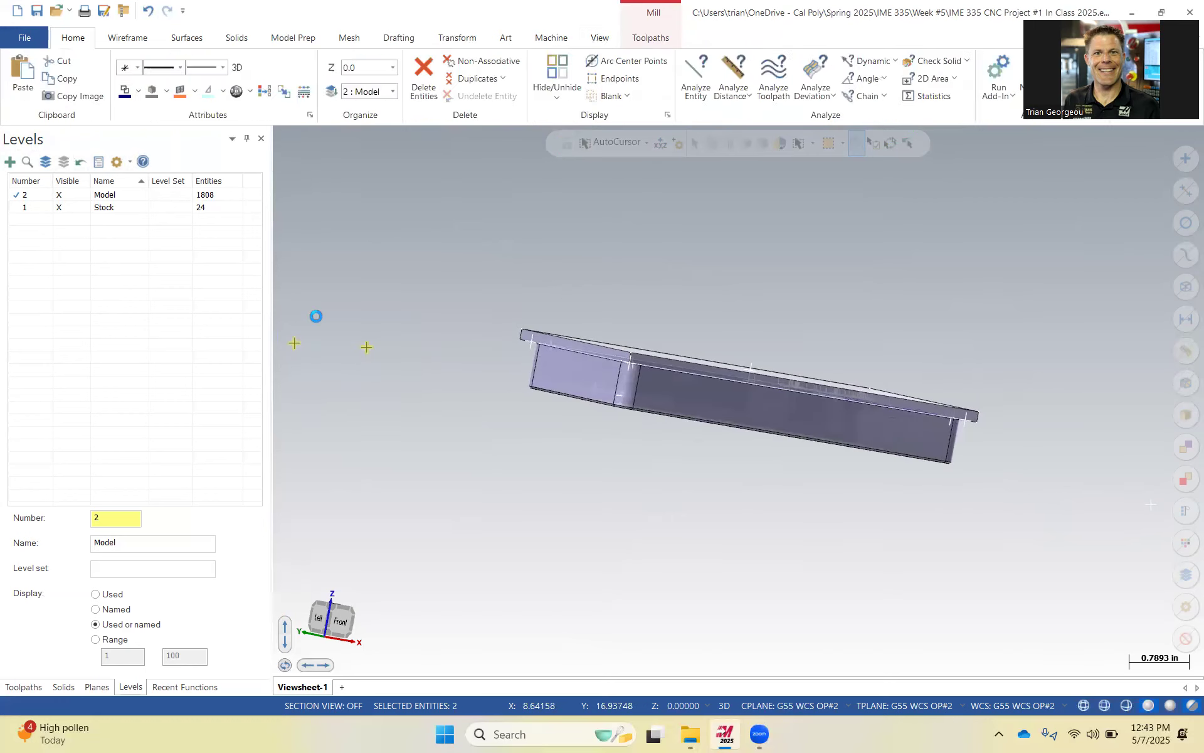
left_click(28, 73)
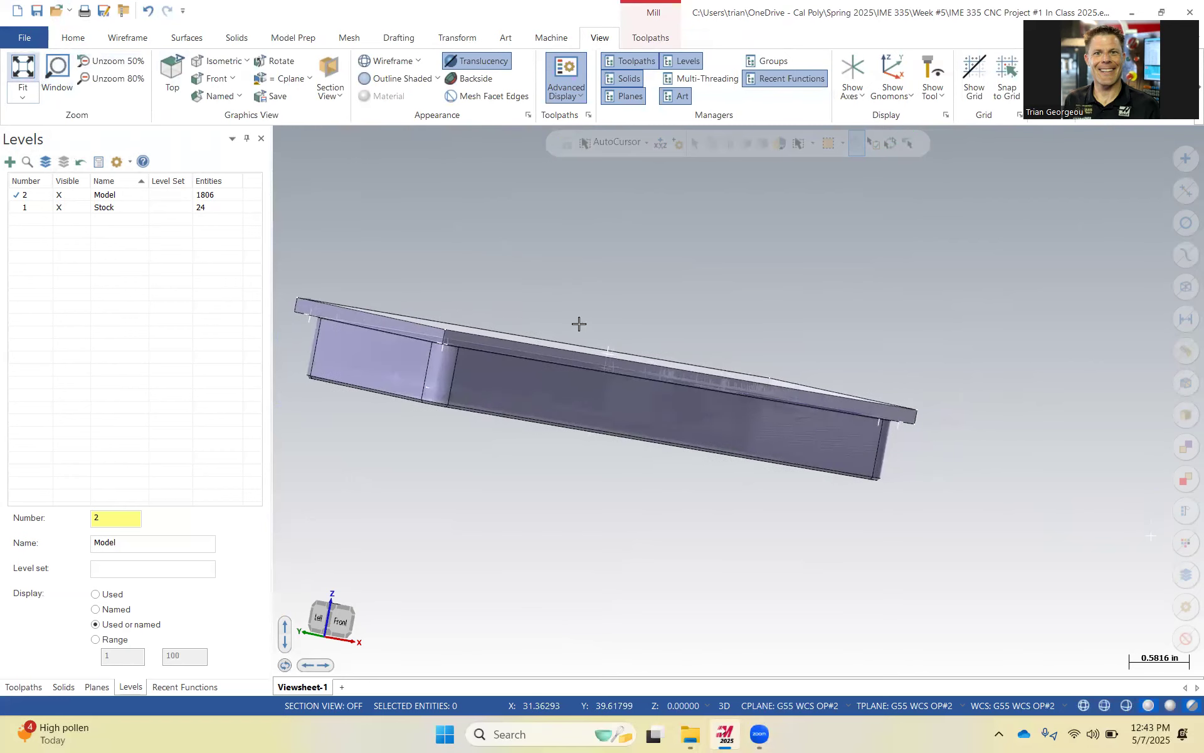
left_click_drag(1123, 515, 1164, 569)
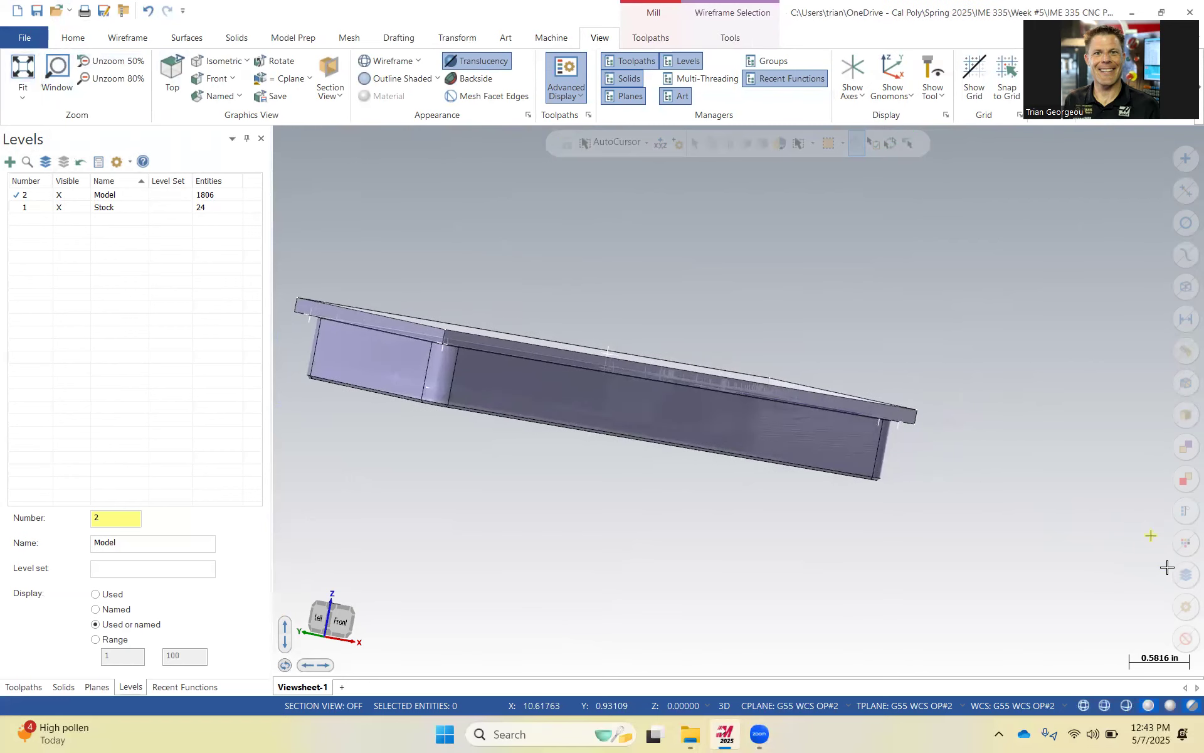
key("Delete")
left_click(23, 70)
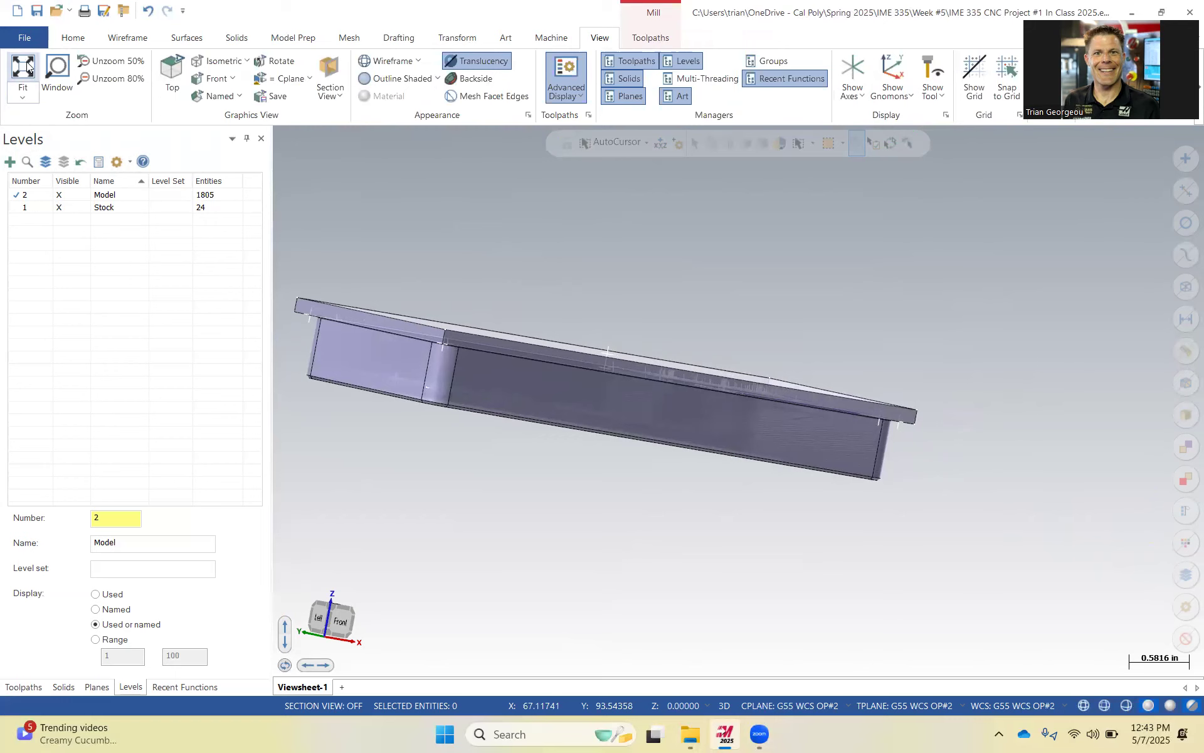
Start a Face toolpath for the second operation's toolpath group.
middle_click_drag(653, 314, 656, 367)
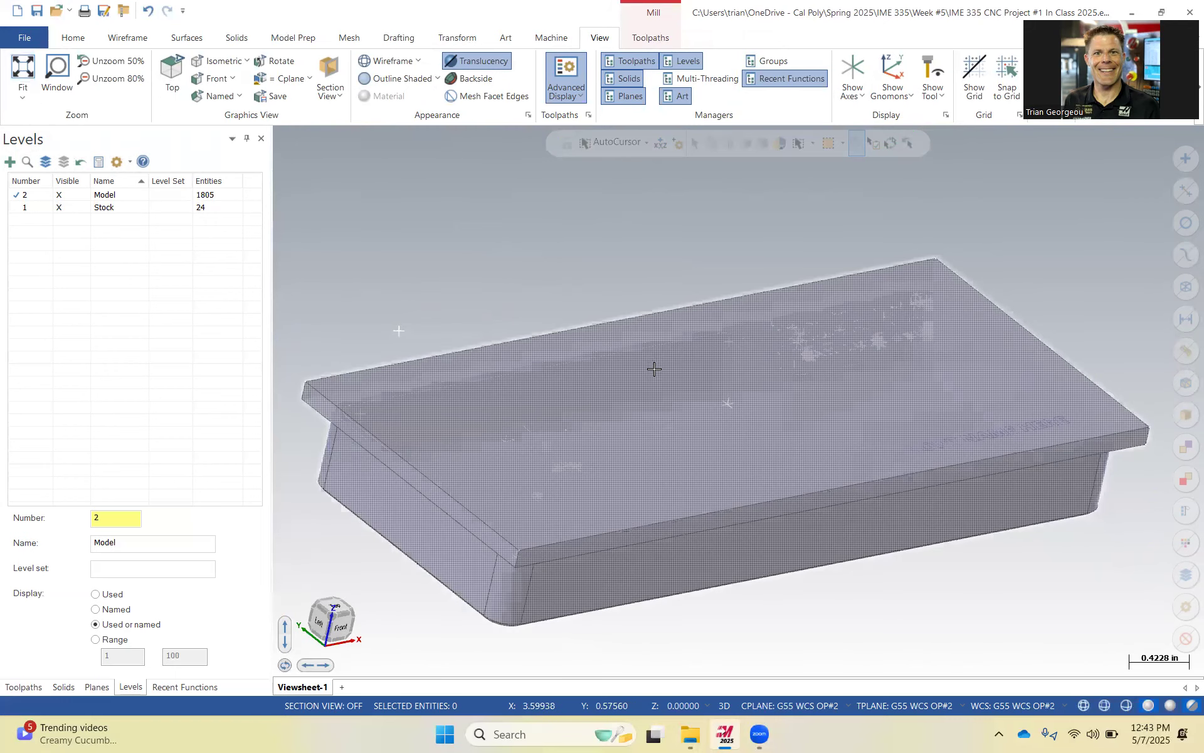
left_click(110, 61)
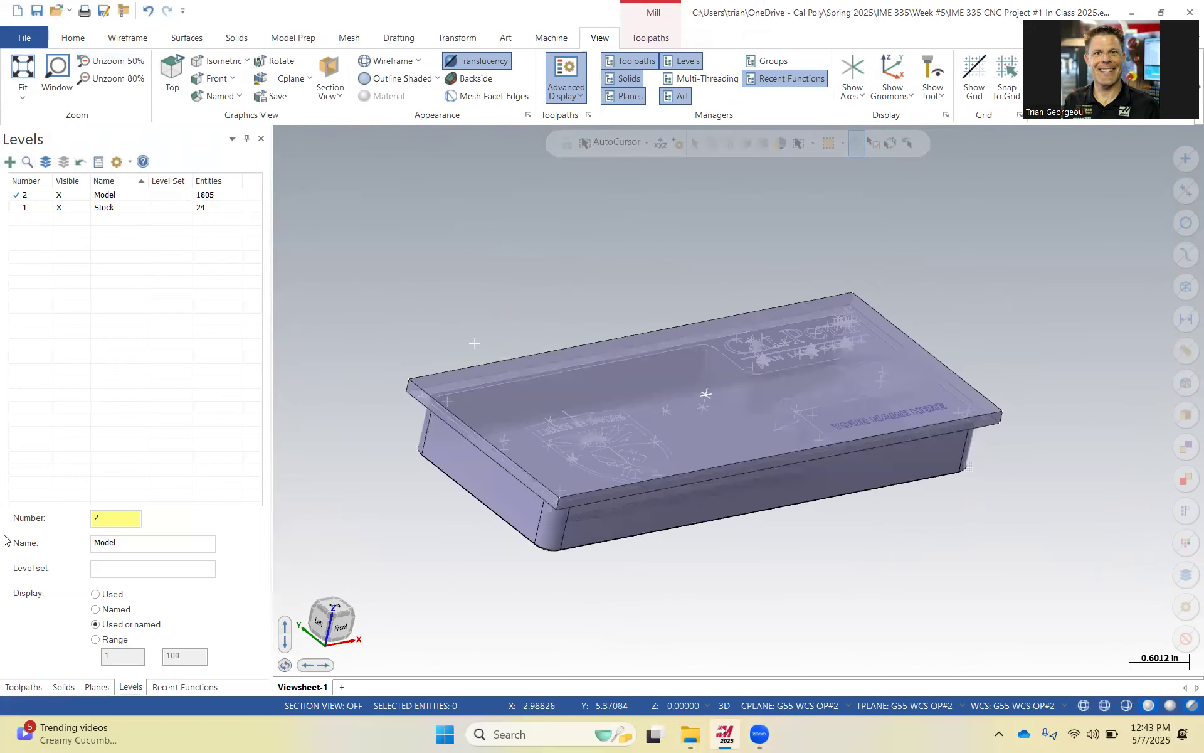
left_click(23, 687)
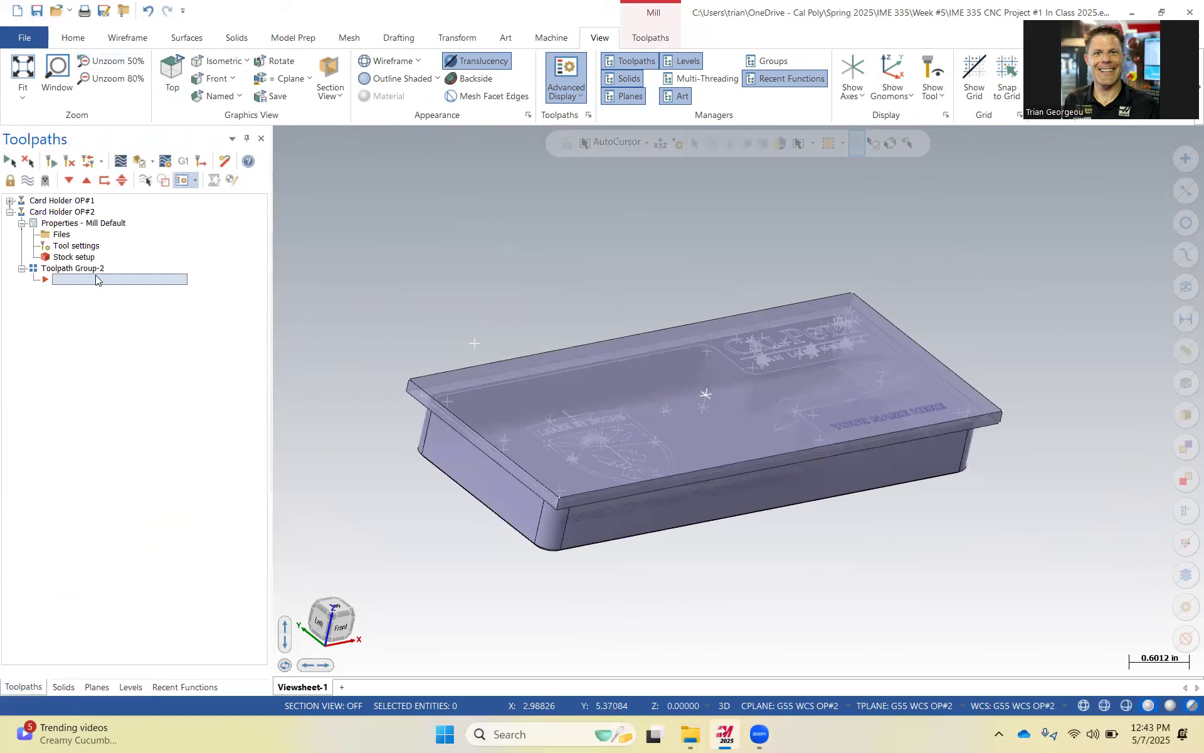
left_click(648, 38)
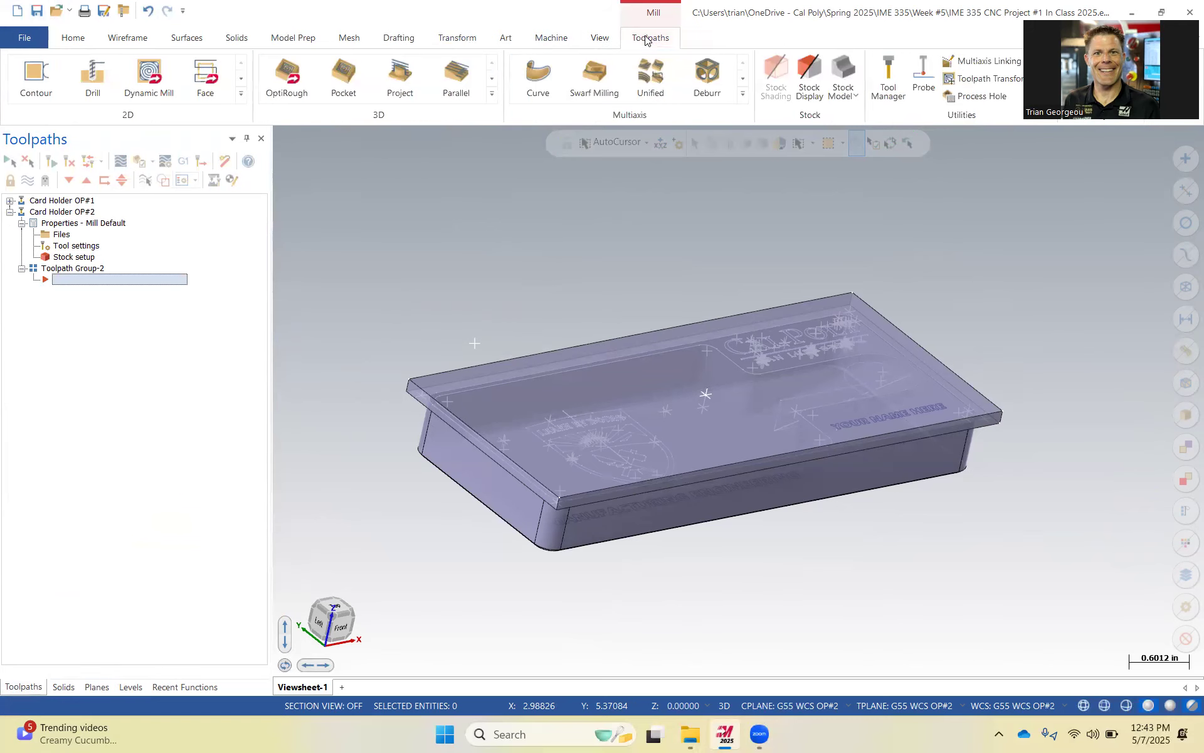
left_click(241, 96)
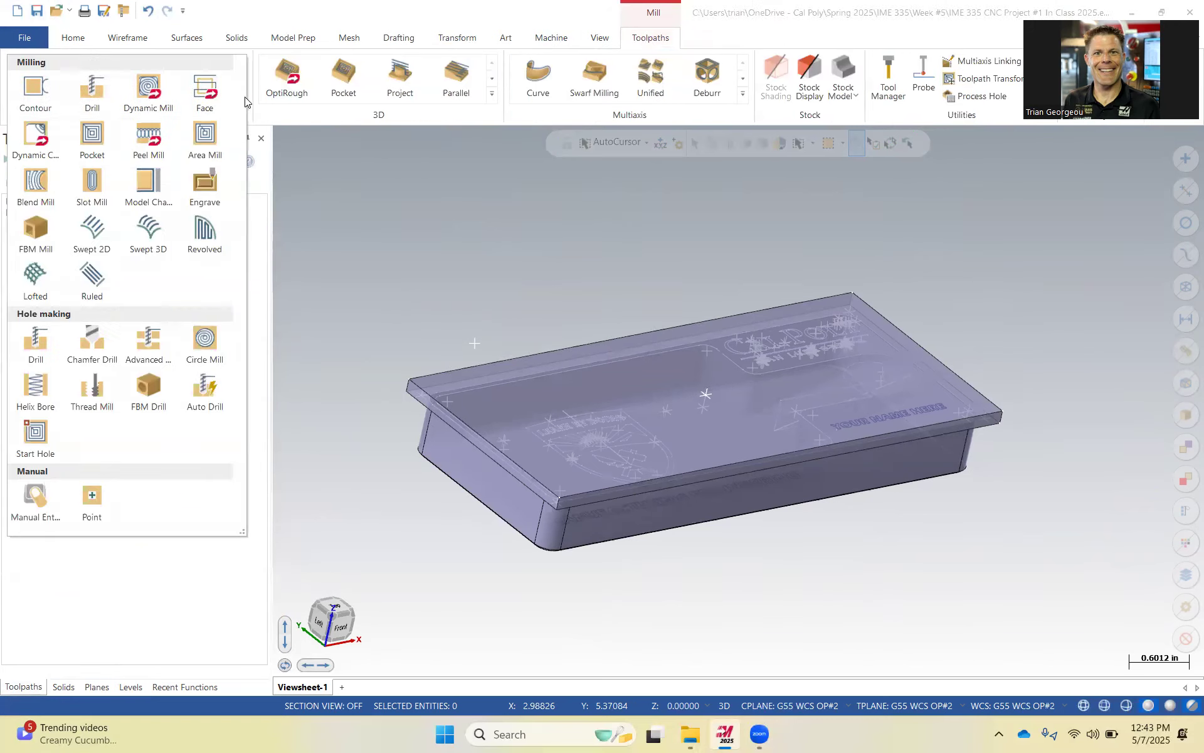
left_click(205, 91)
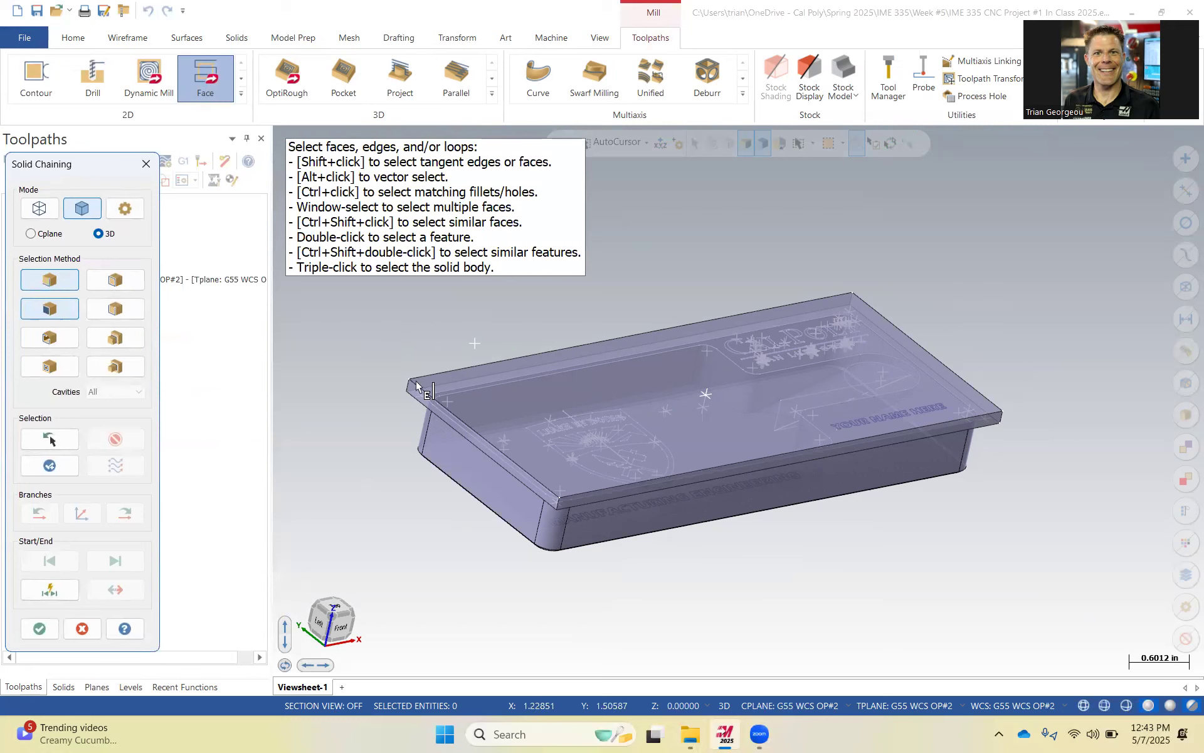
Try to chain the lower edge loop around the card holder's base with solid chaining for the facing toolpath.
left_click(41, 208)
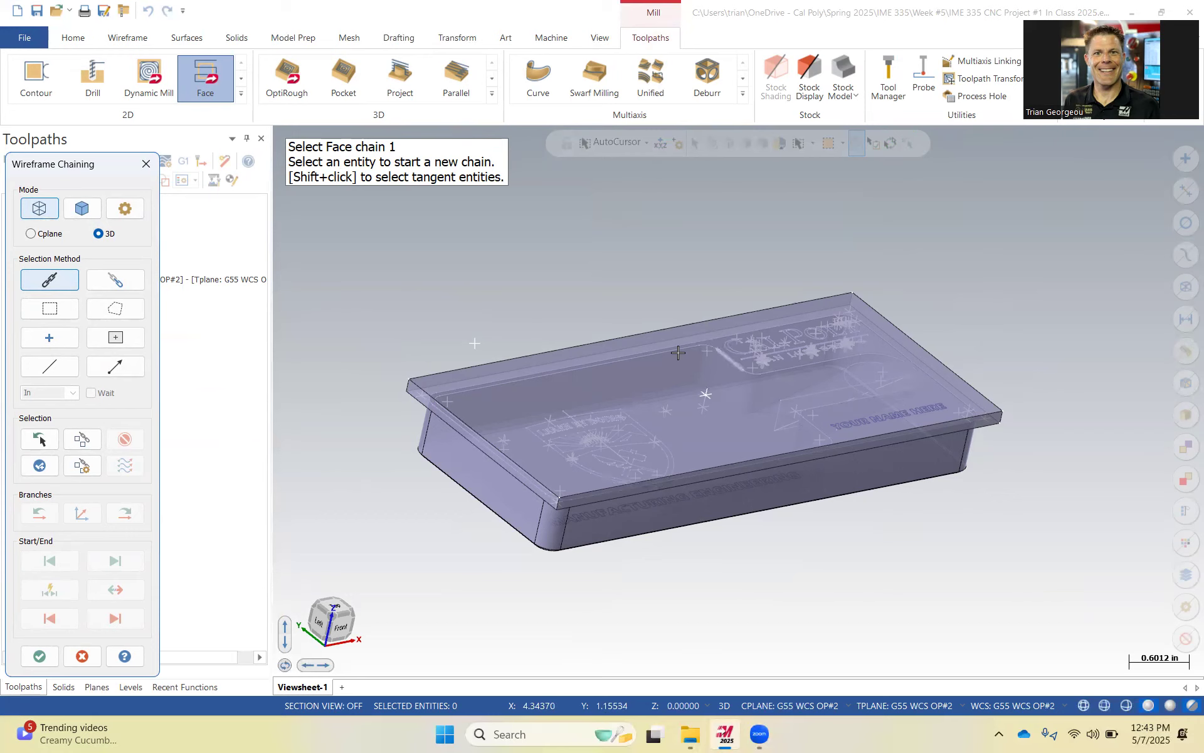
left_click(96, 217)
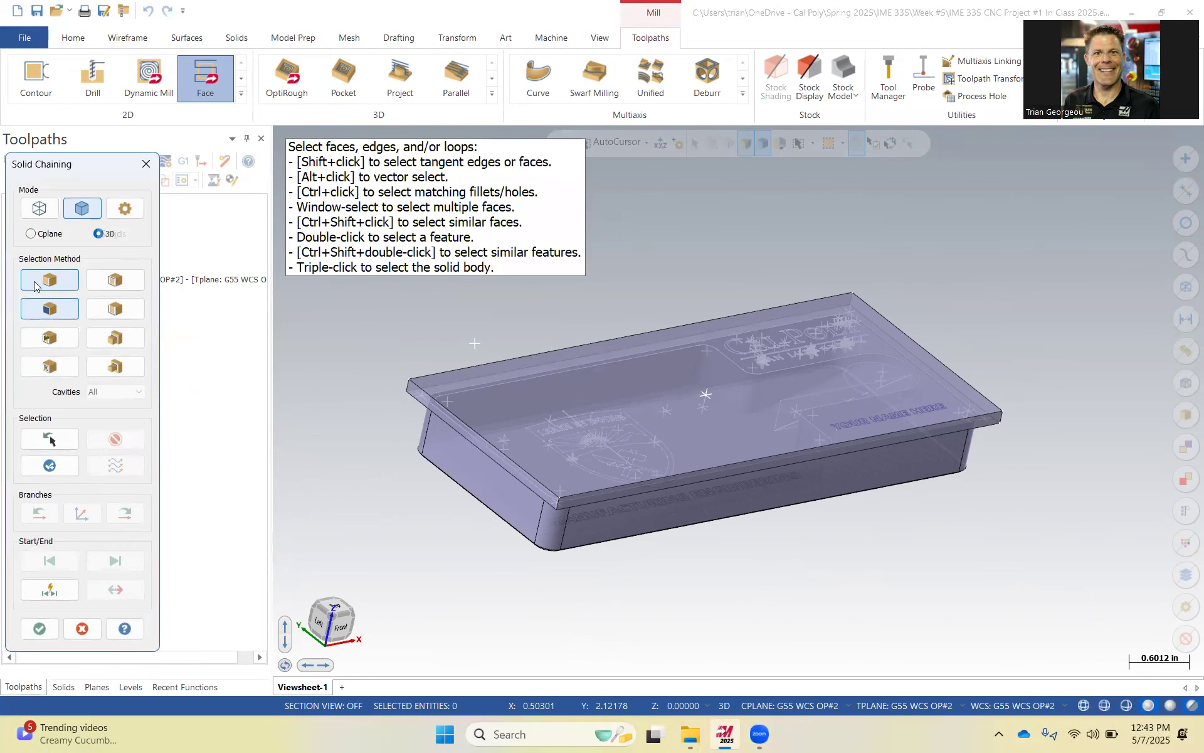
left_click(56, 320)
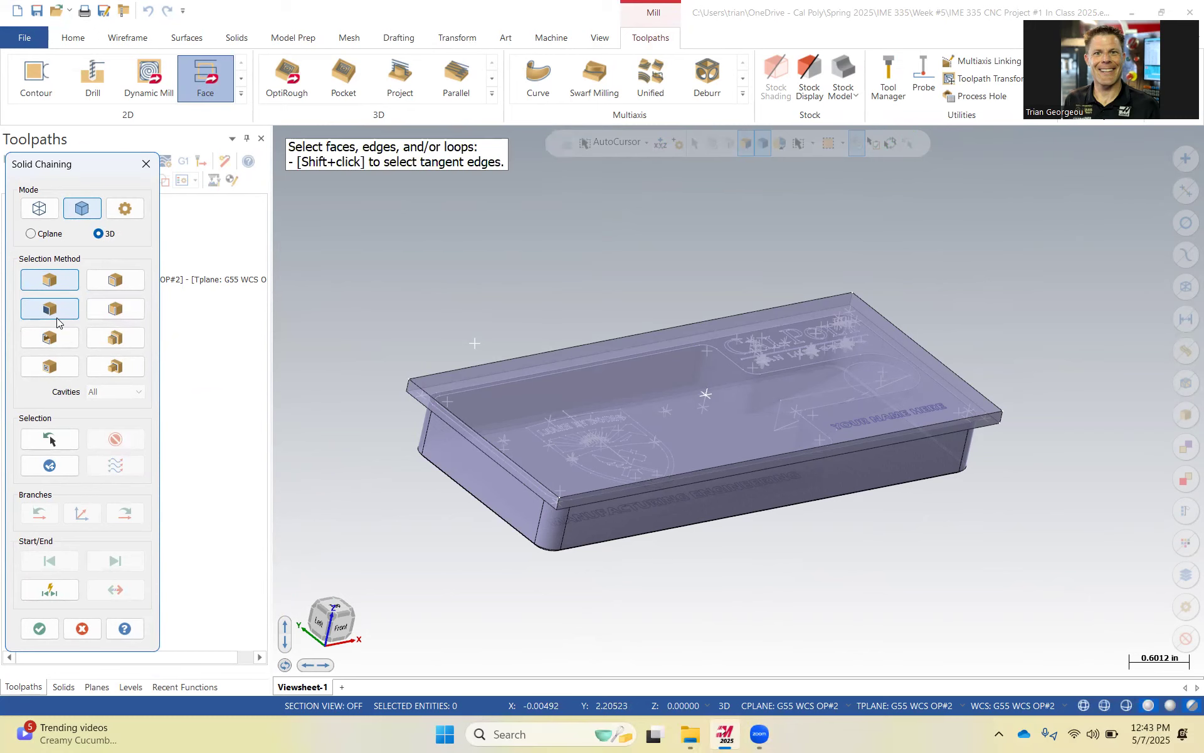
left_click(116, 288)
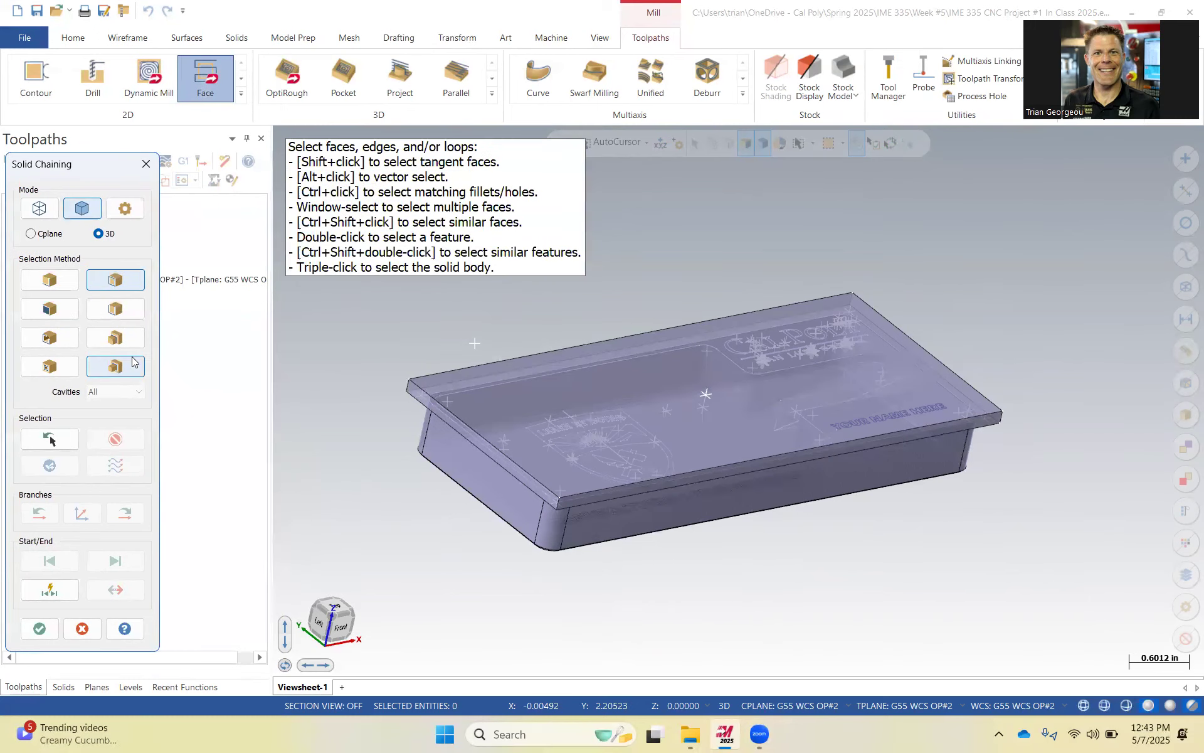
left_click(55, 284)
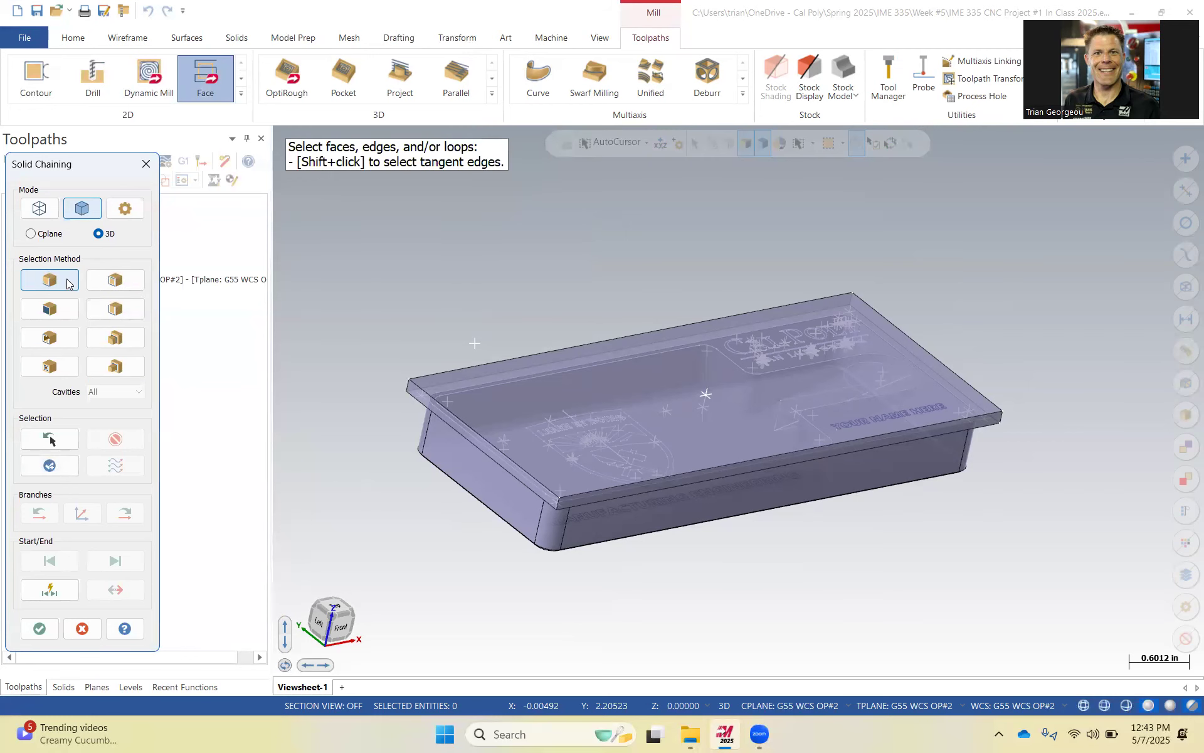
middle_click_drag(395, 471, 437, 304)
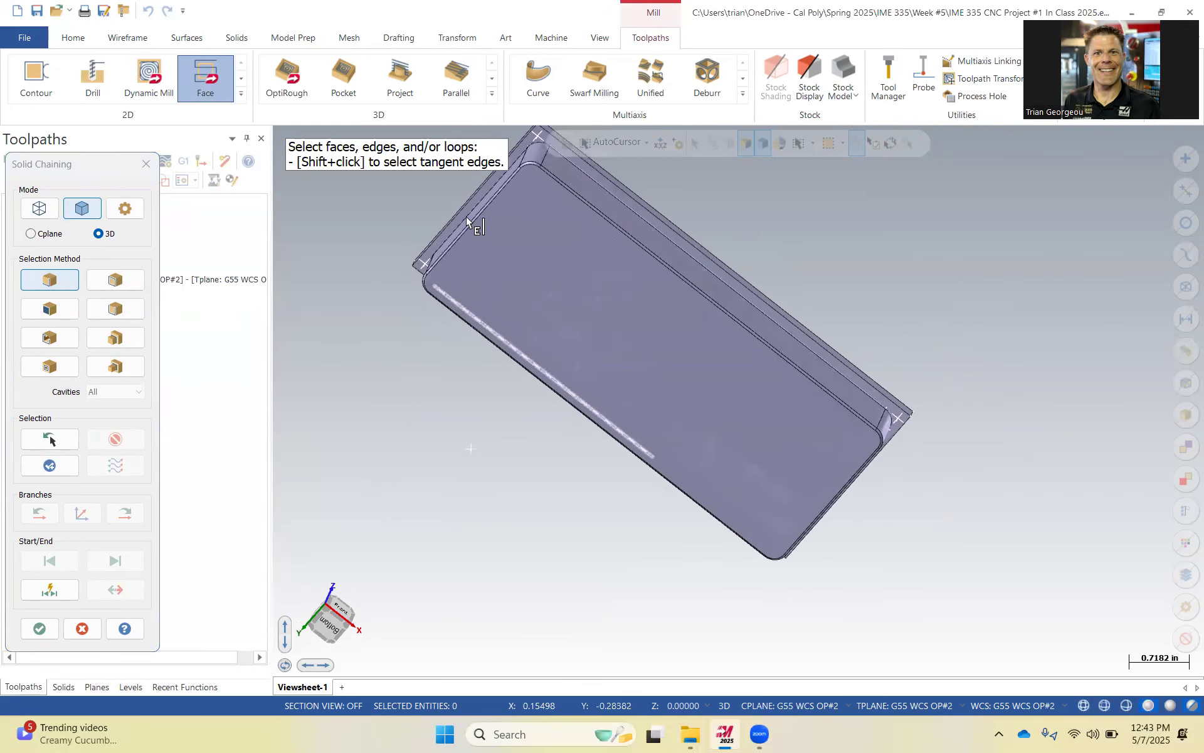
scroll(388, 310, "up", 5)
left_click(388, 312)
scroll(505, 342, "down", 3)
scroll(507, 338, "down", 1)
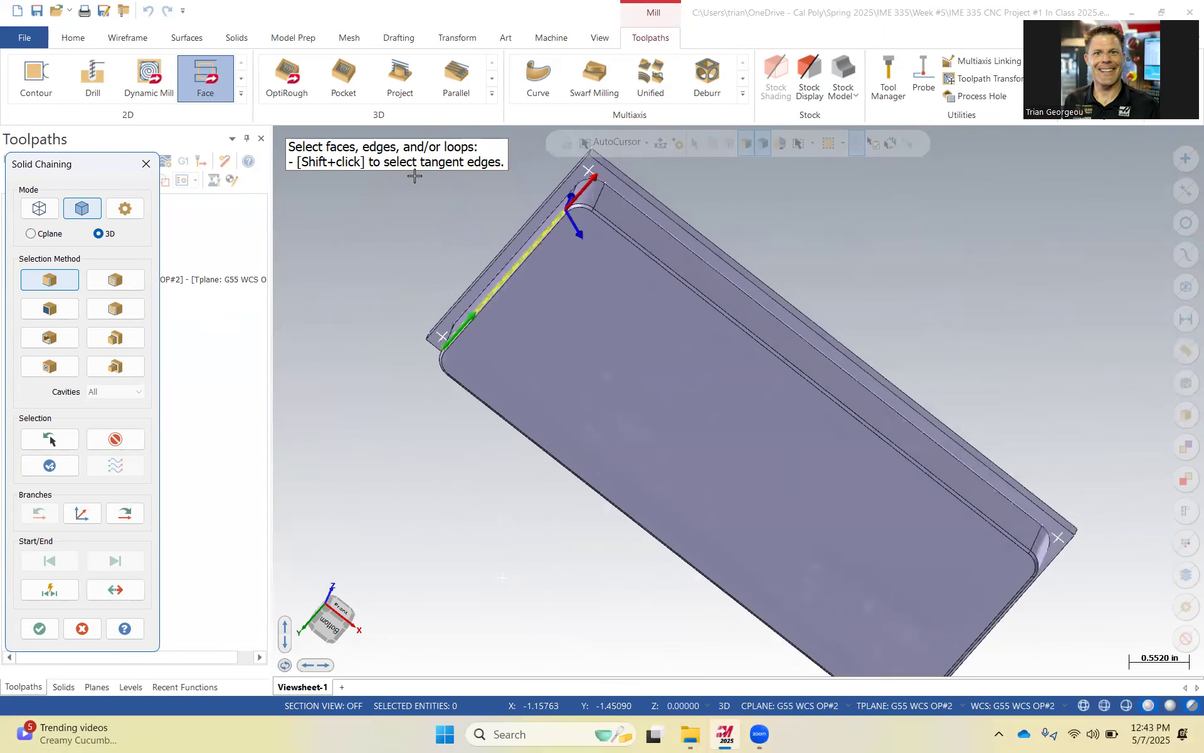
left_click(138, 511)
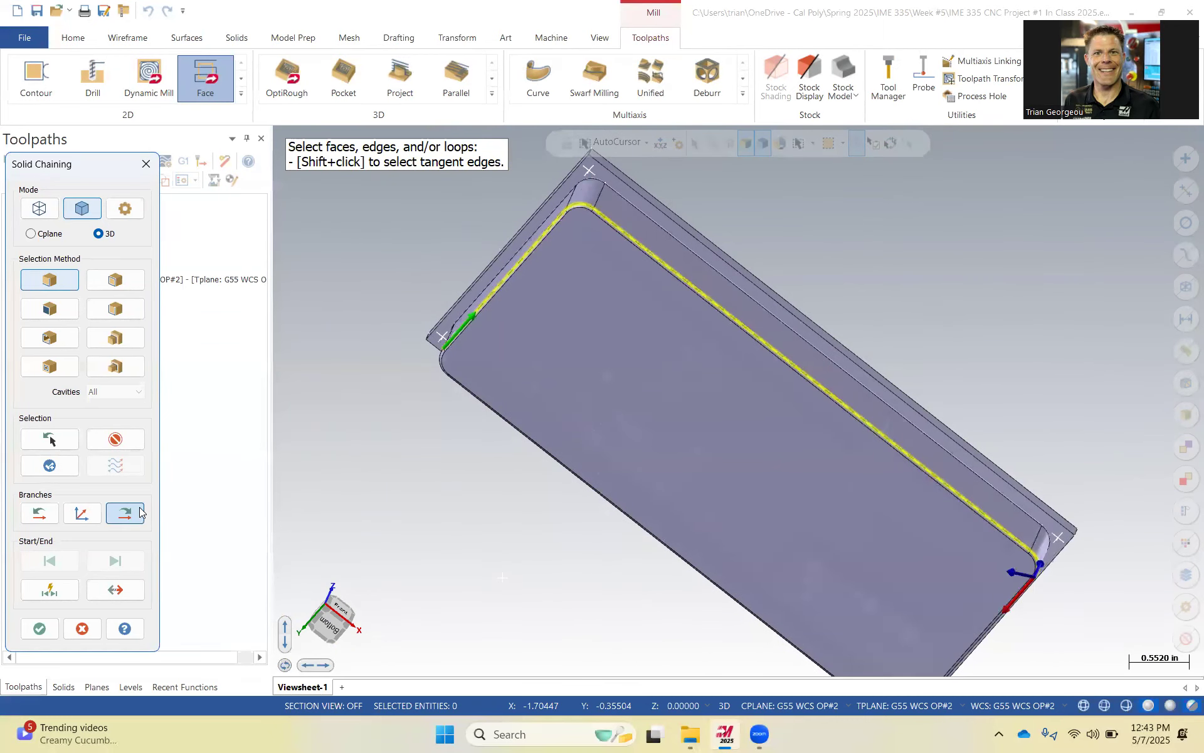
left_click(139, 512)
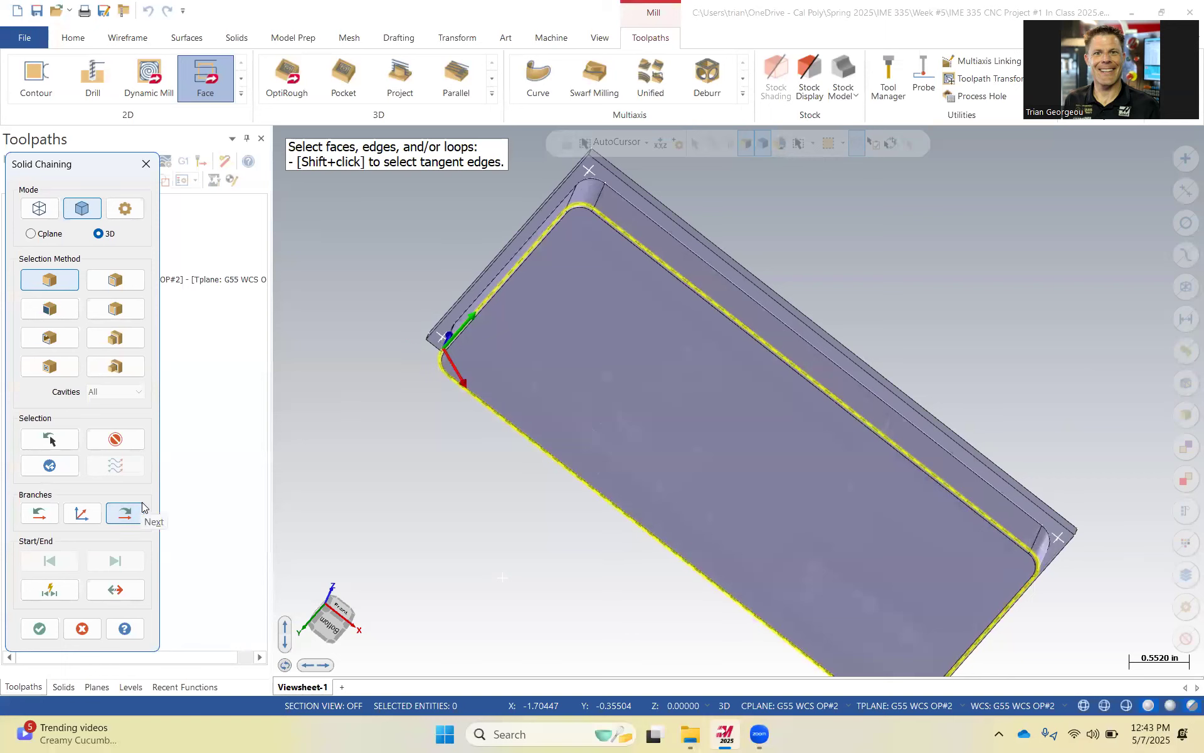
middle_click_drag(519, 430, 563, 235)
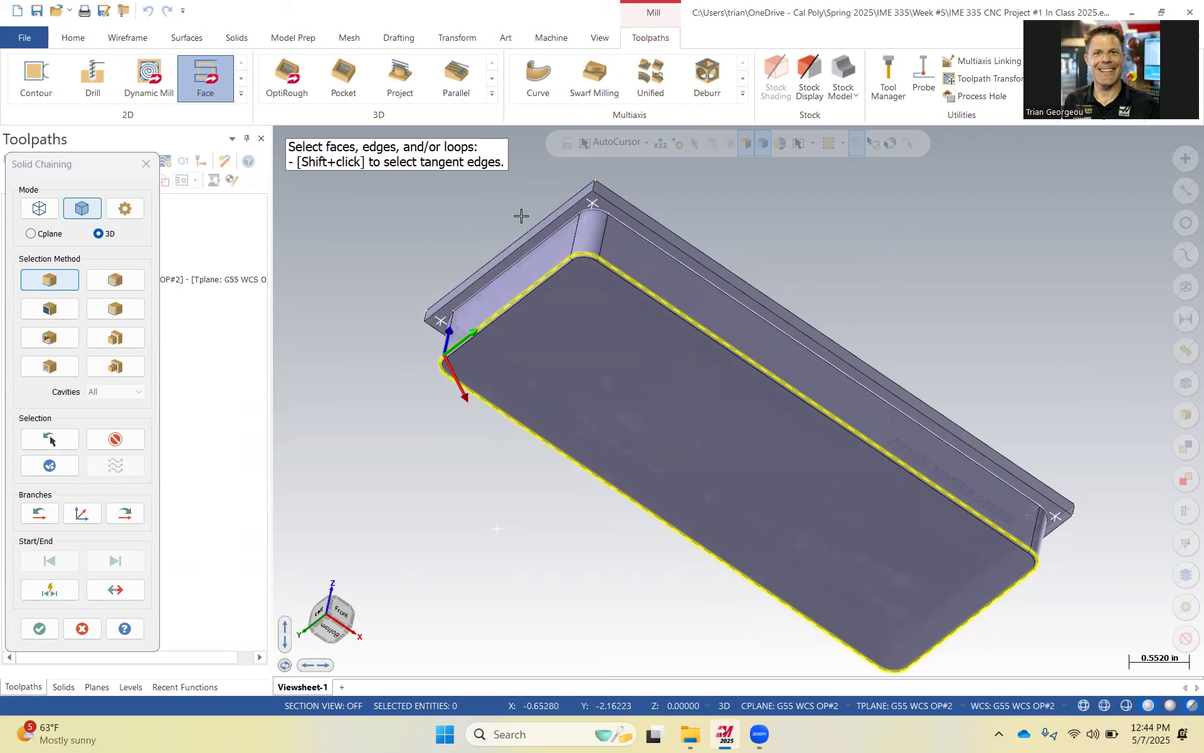
middle_click_drag(646, 307, 642, 404)
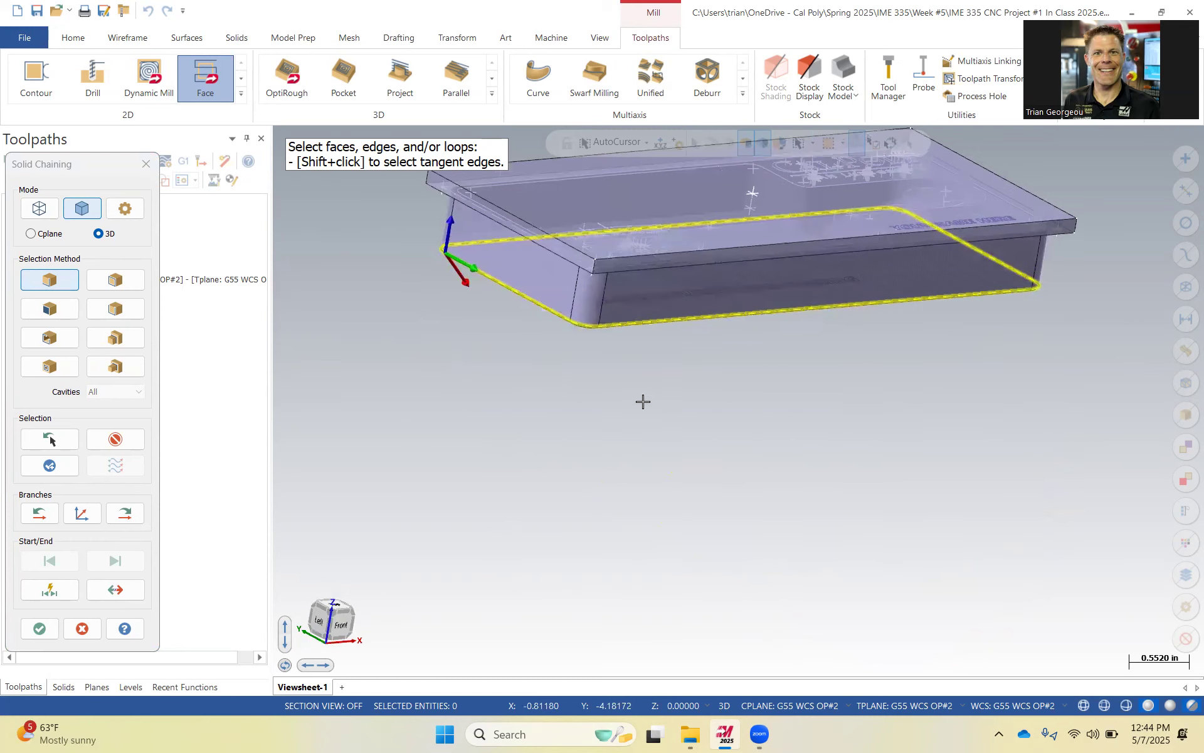
Discard the facing operation without keeping it.
key("Return")
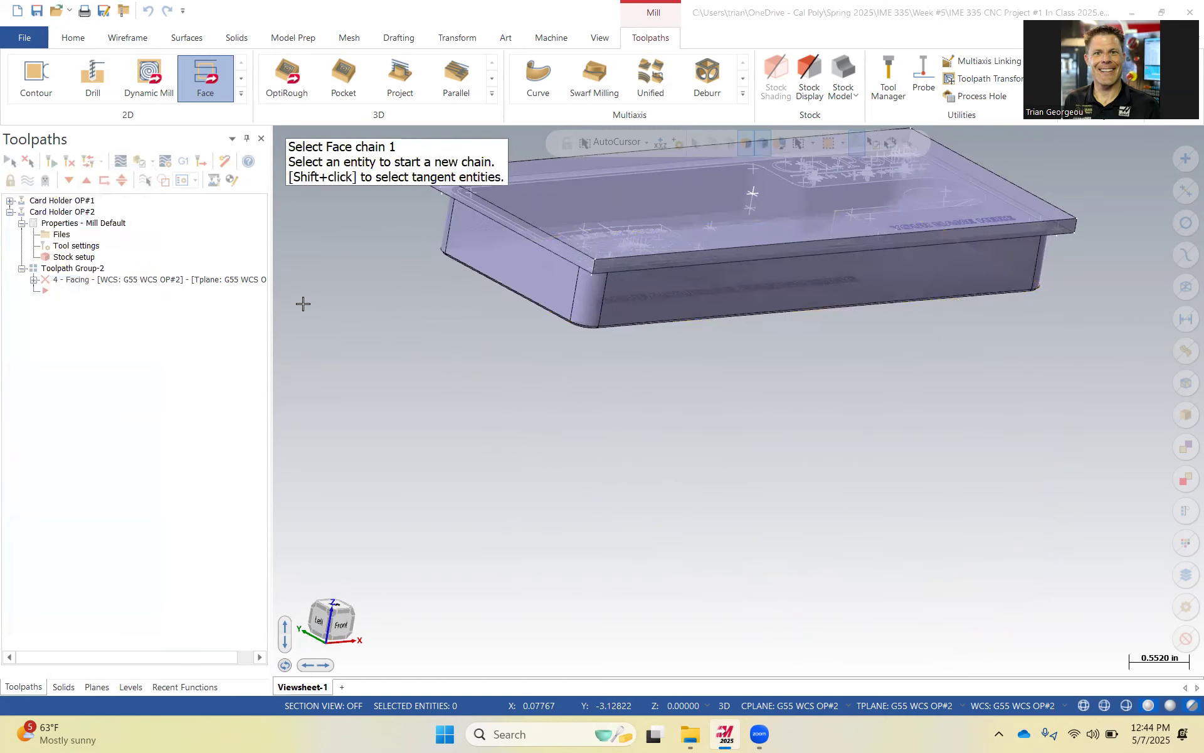
key("Escape")
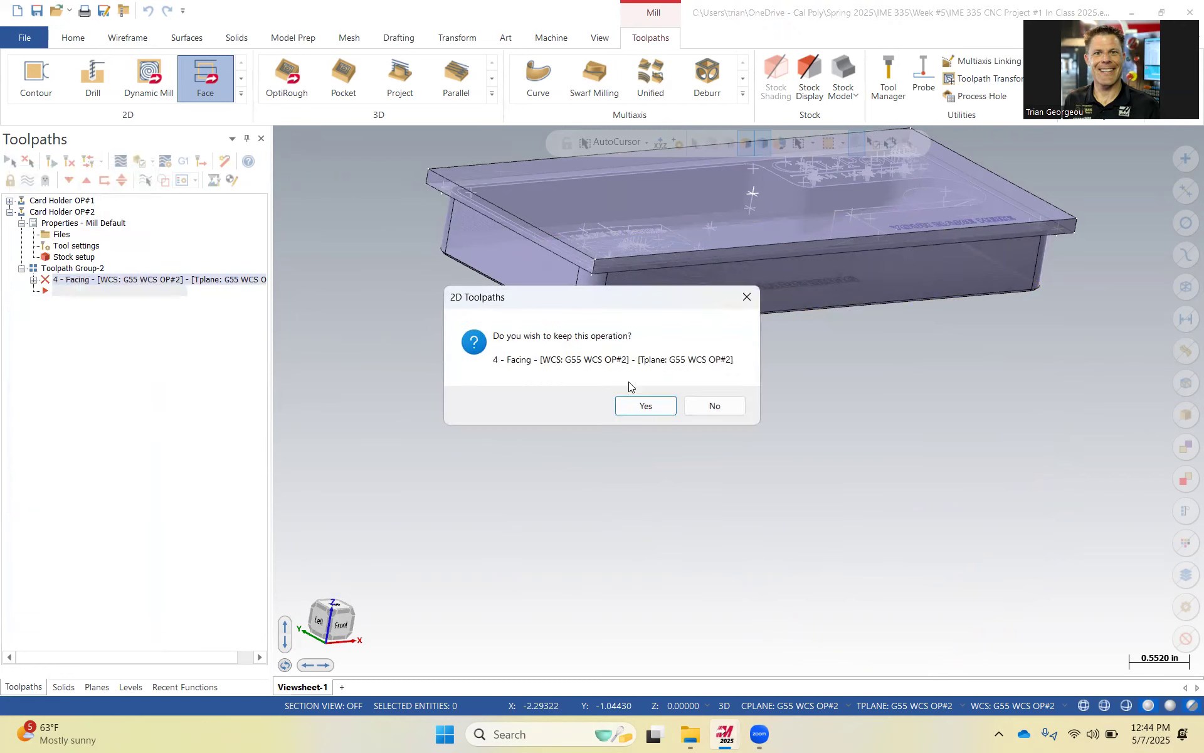
left_click(705, 406)
Restart the Face toolpath and chain the top face's outer edge loop in solid mode.
left_click(206, 79)
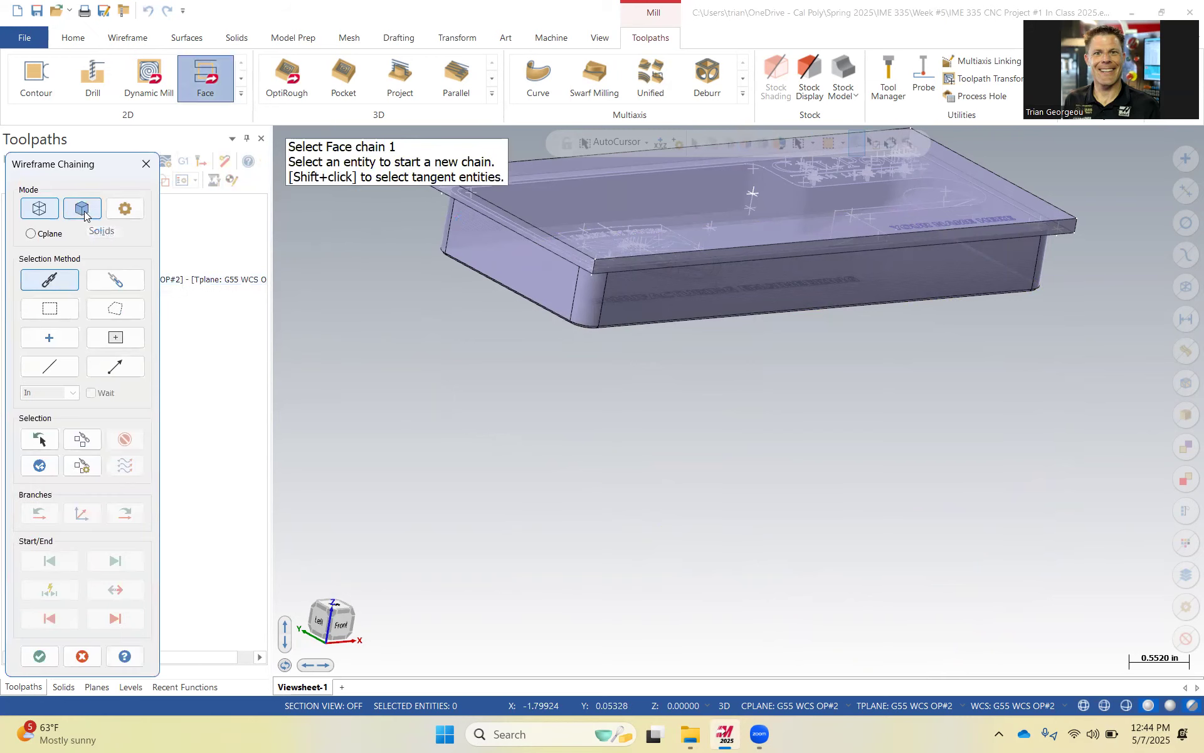
left_click(85, 211)
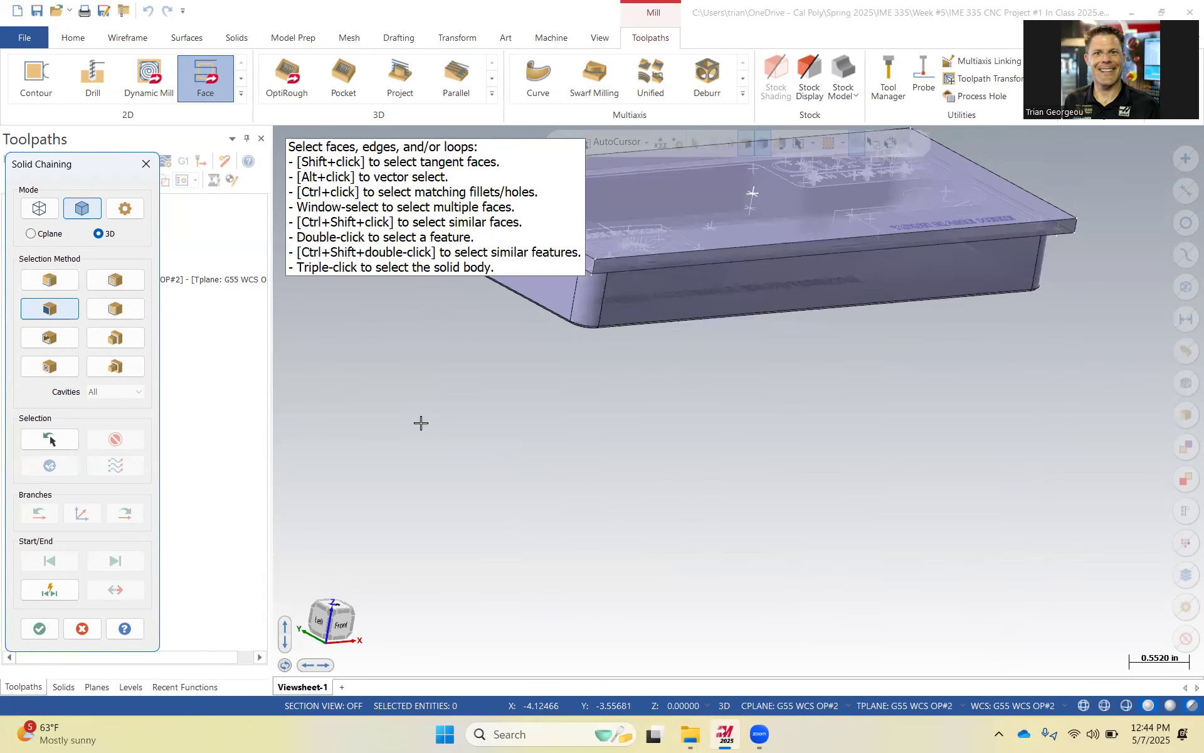
scroll(572, 422, "down", 5)
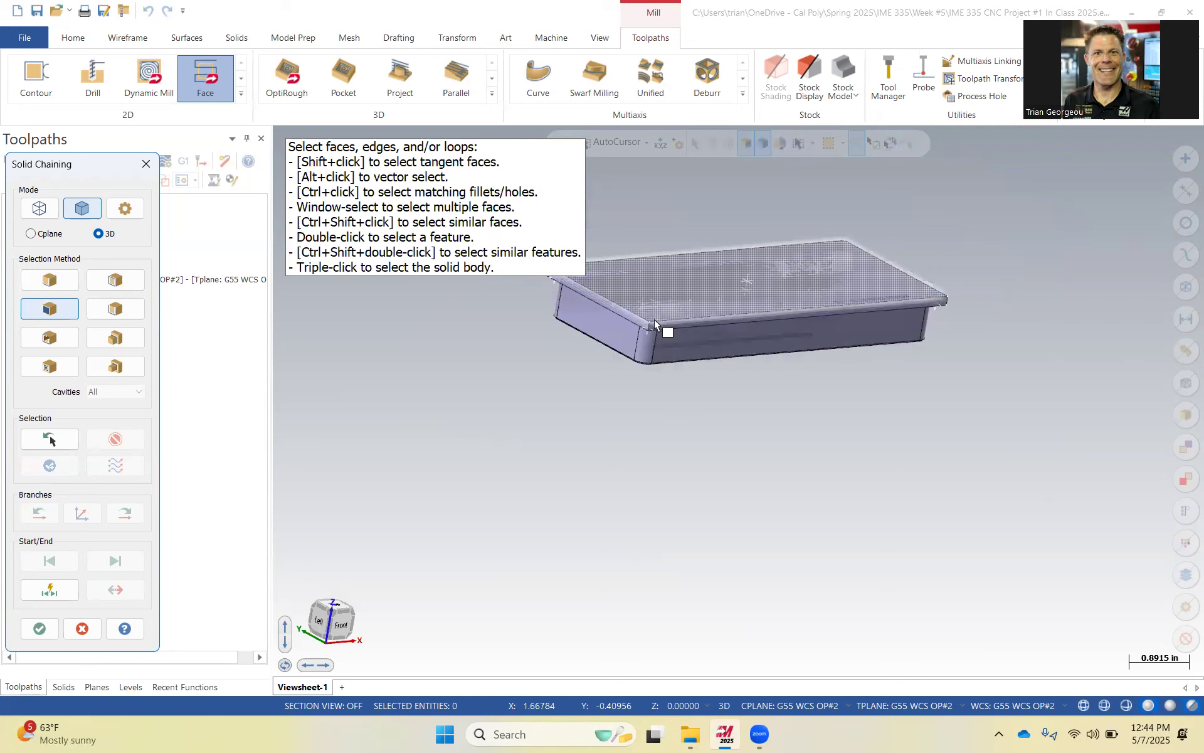
left_click(670, 316)
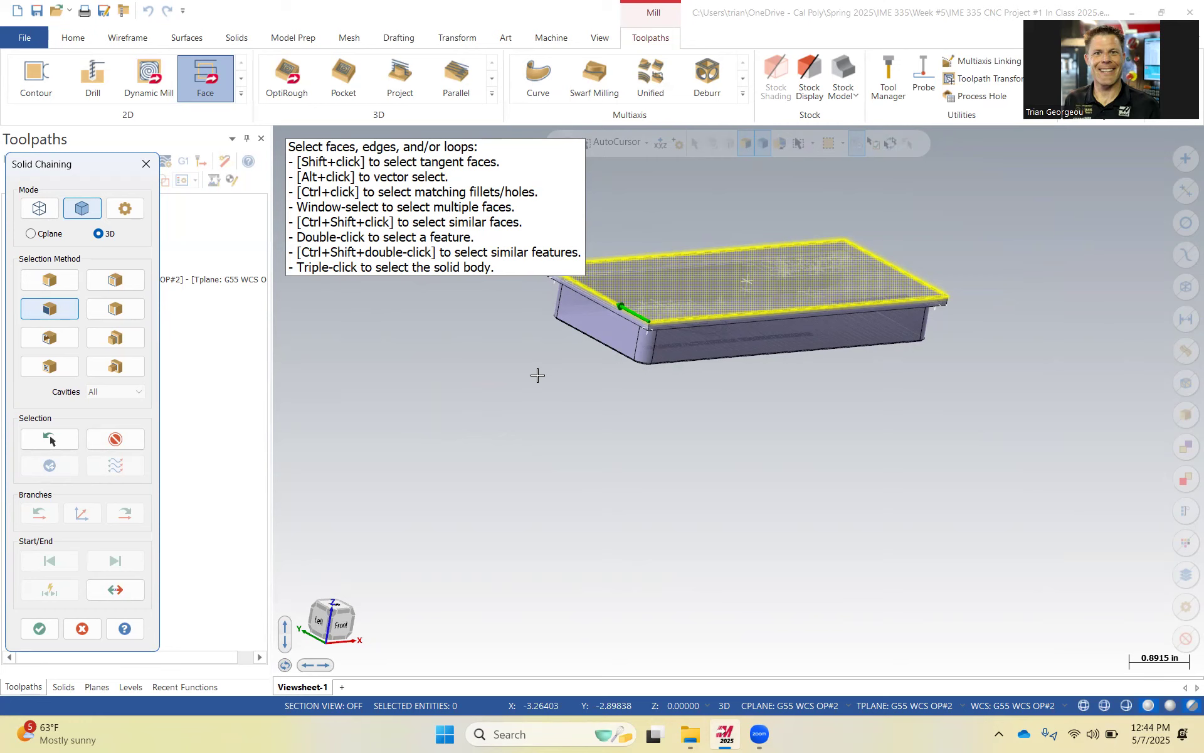
left_click(41, 629)
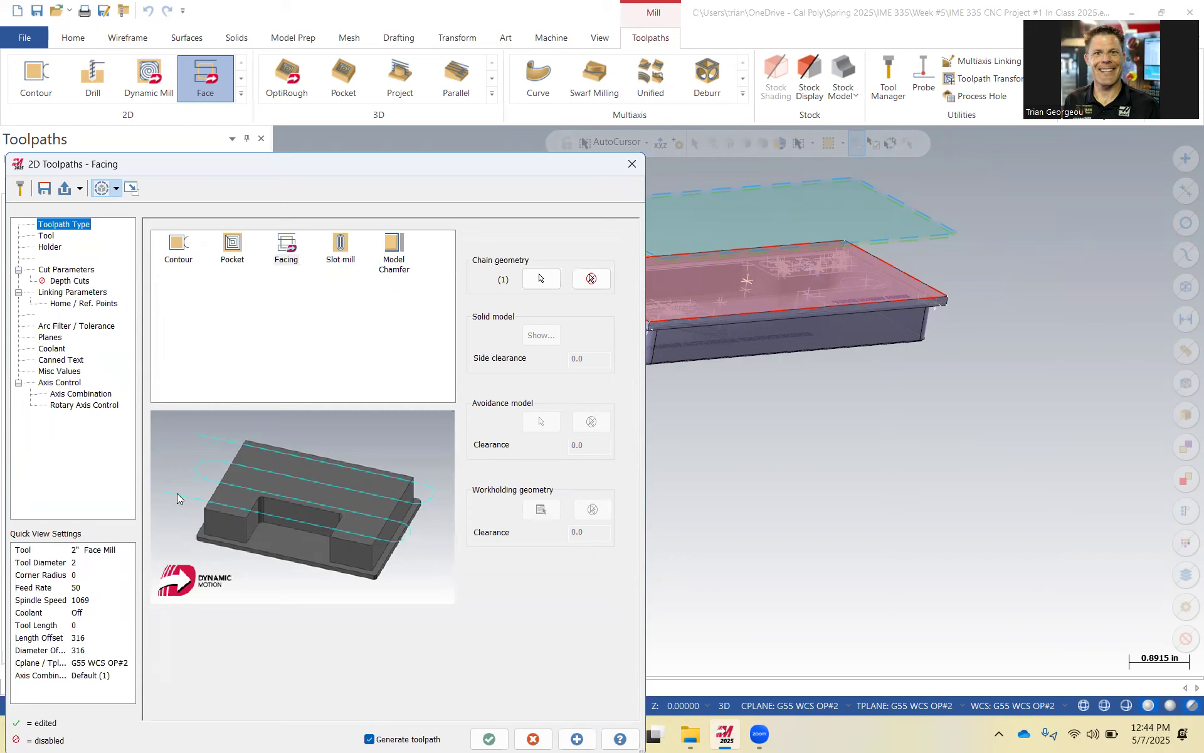
Create a new face mill tool for the facing operation.
left_click_drag(306, 169, 514, 58)
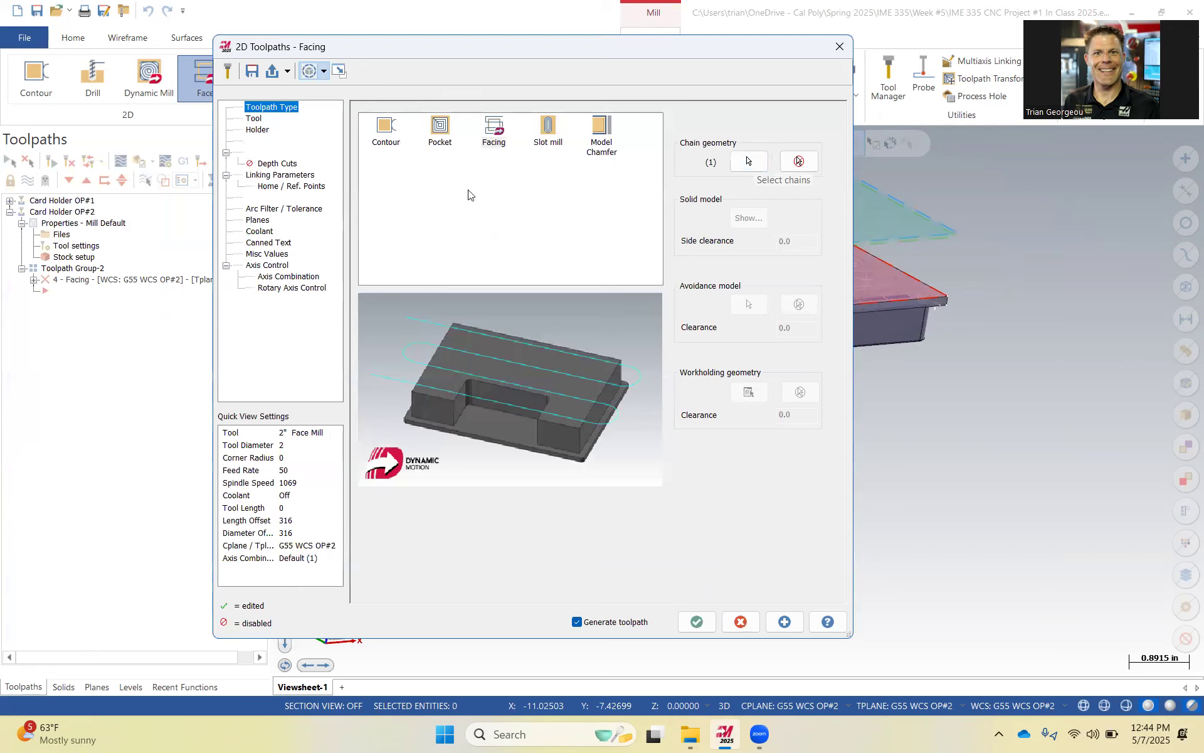
left_click(253, 119)
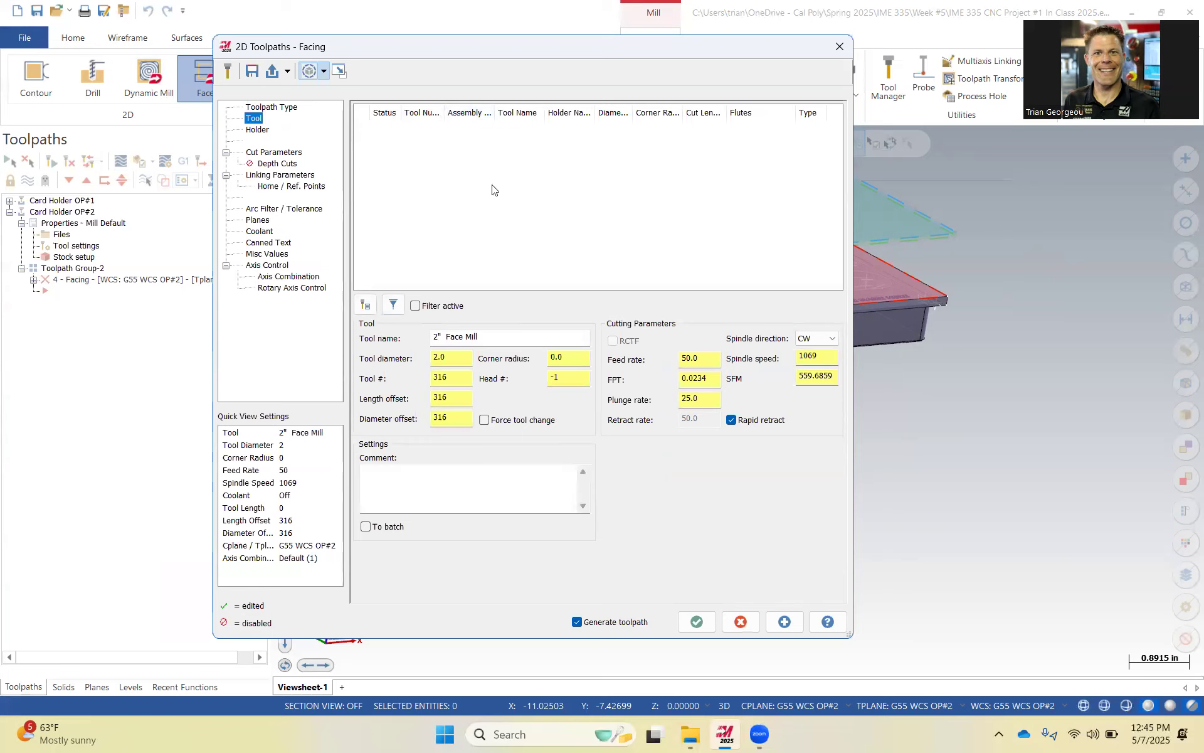
right_click(483, 166)
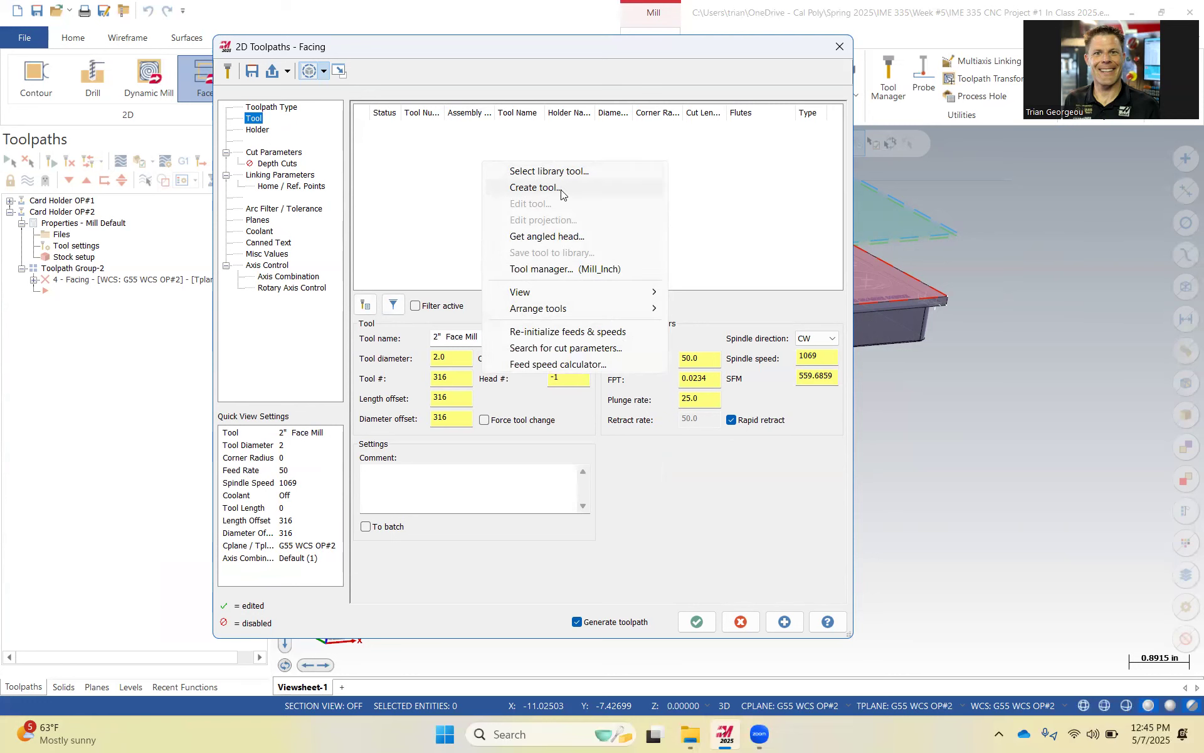
left_click(534, 187)
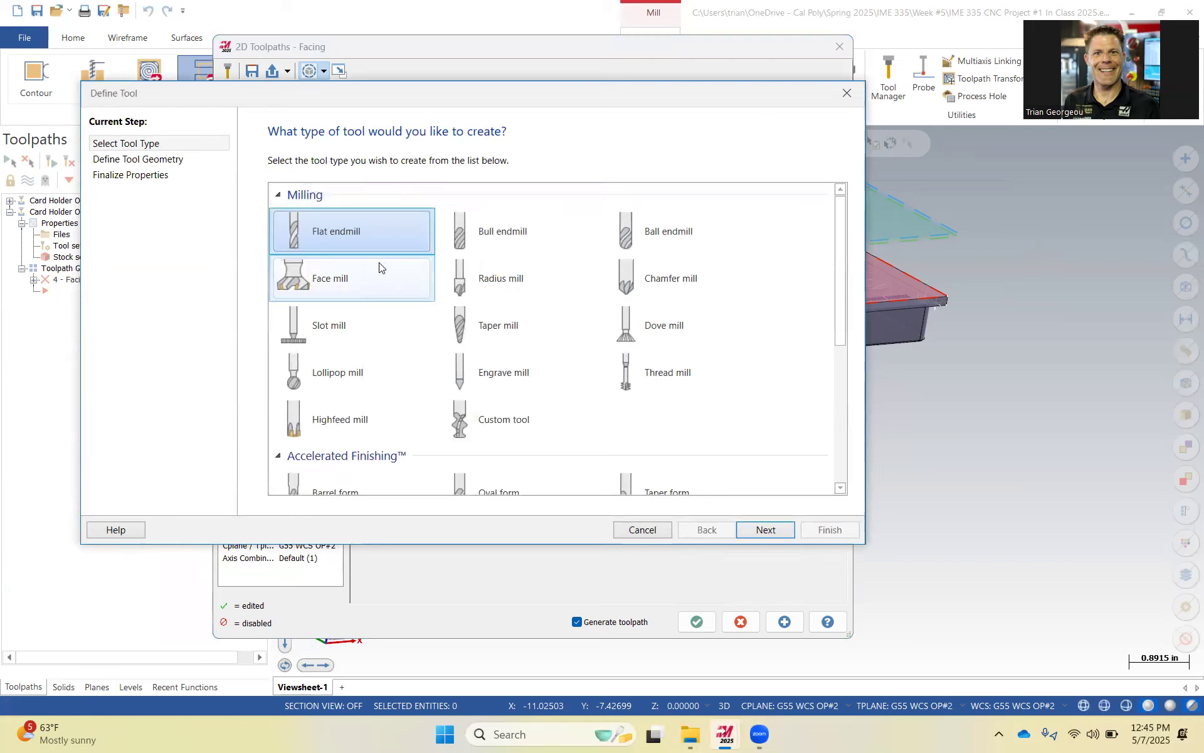
left_click(377, 289)
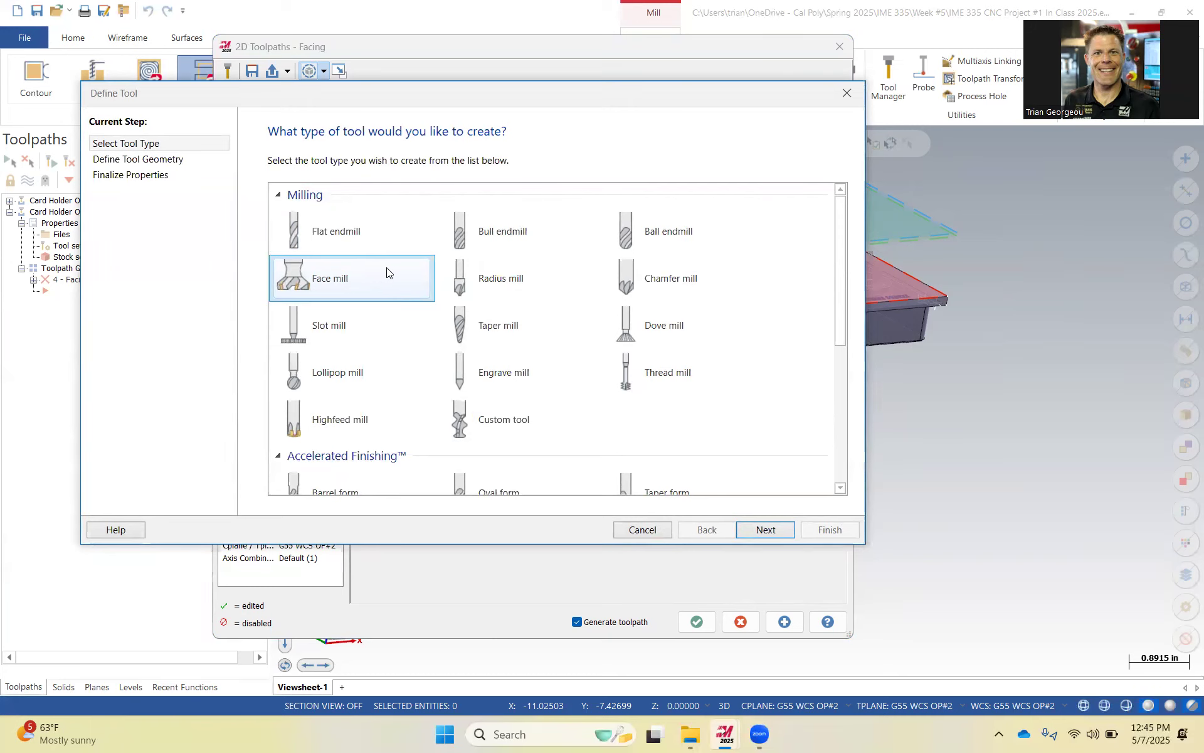
left_click(764, 530)
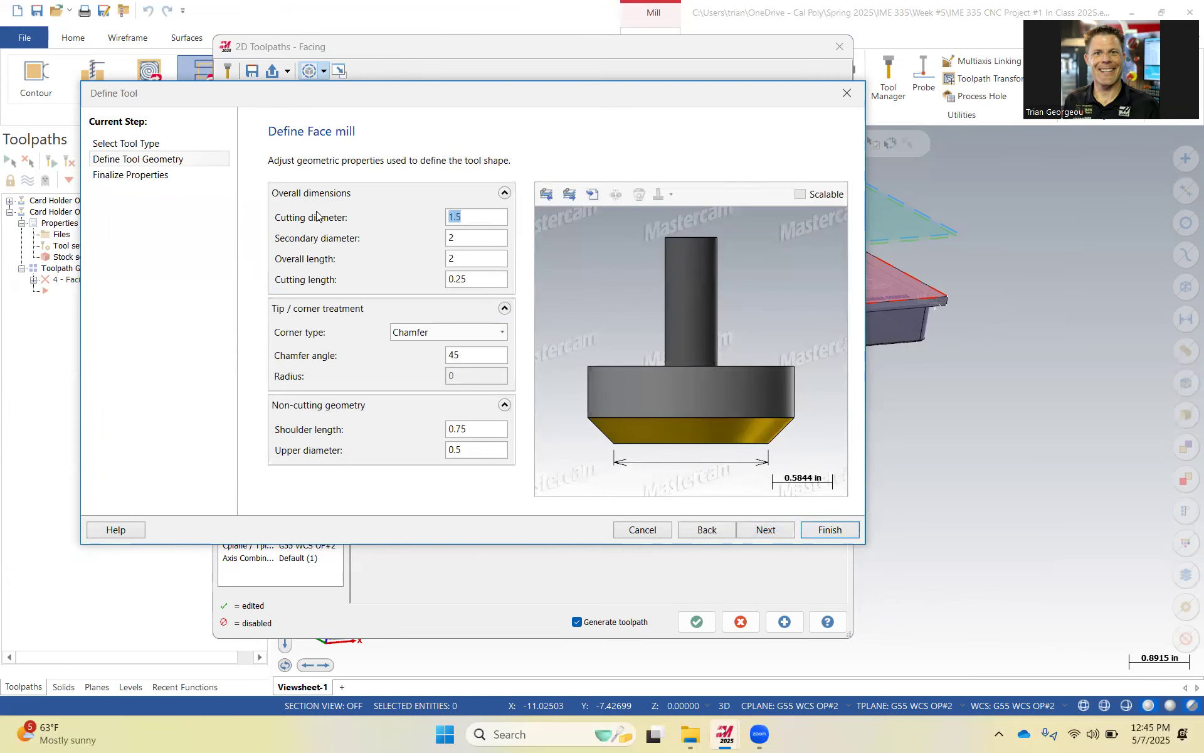
Set the face mill's cutting diameter to 3 and chamfer angle to 0.
type("3")
left_click(470, 238)
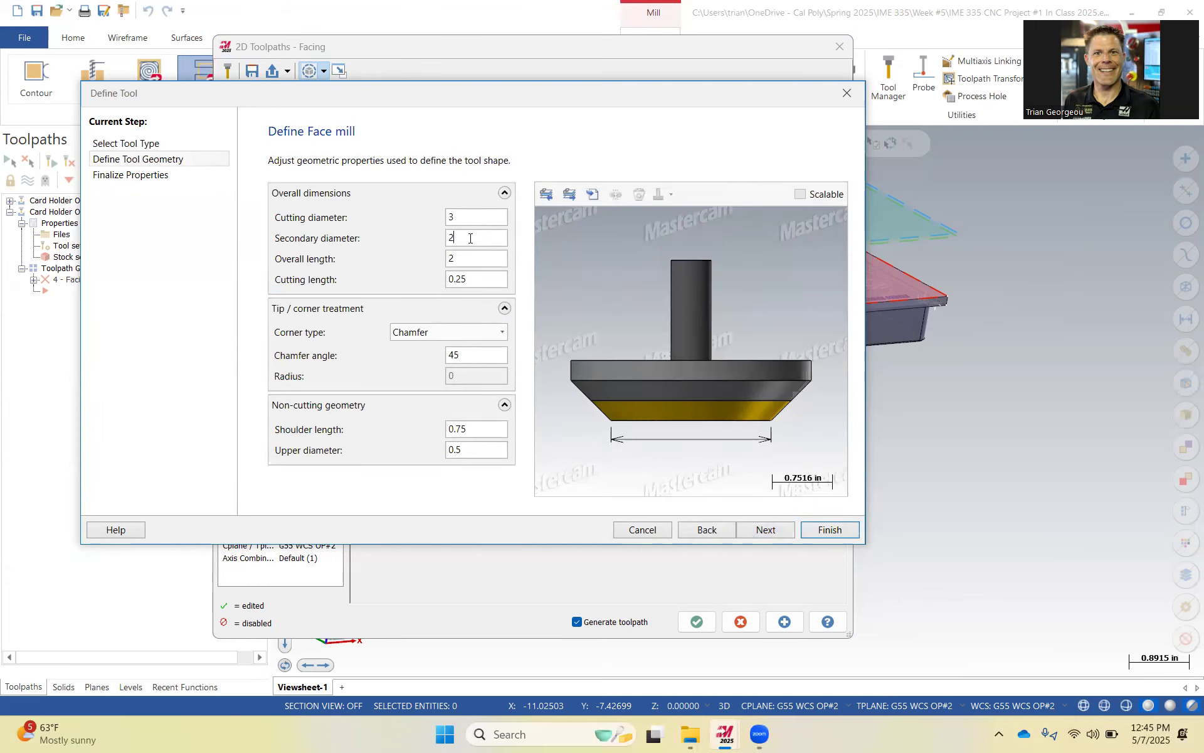
left_click(465, 280)
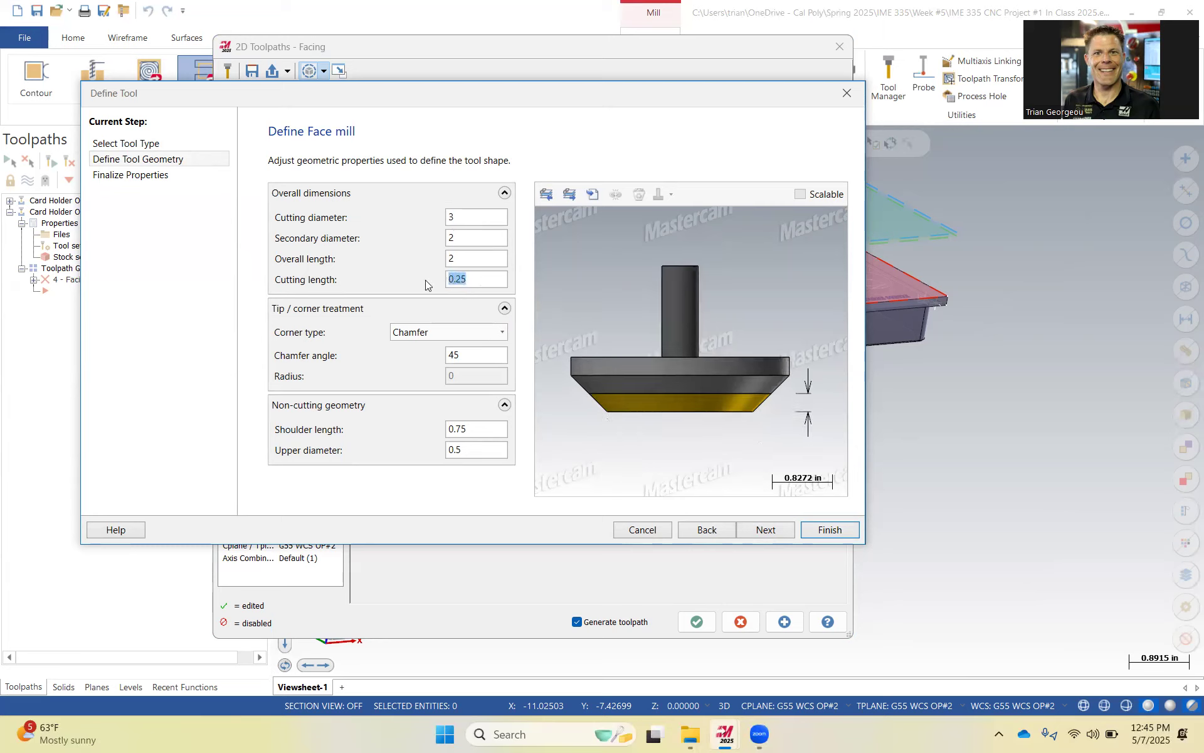
left_click(465, 356)
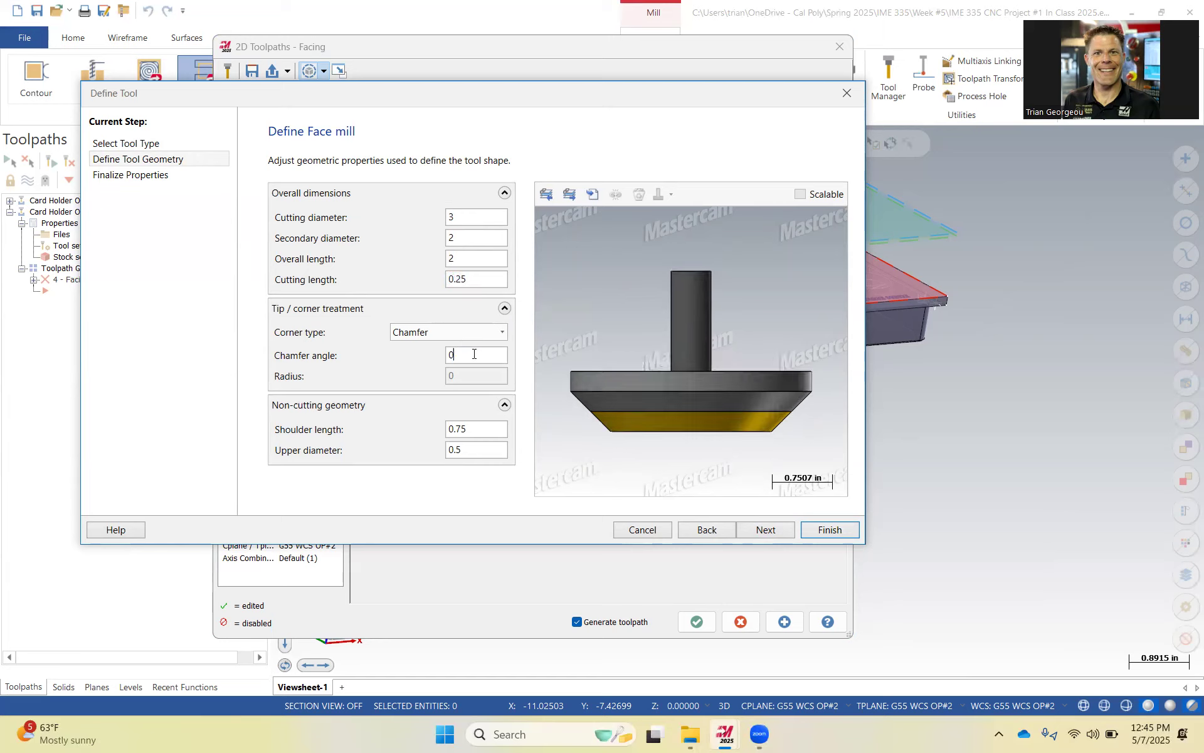
left_click(473, 427)
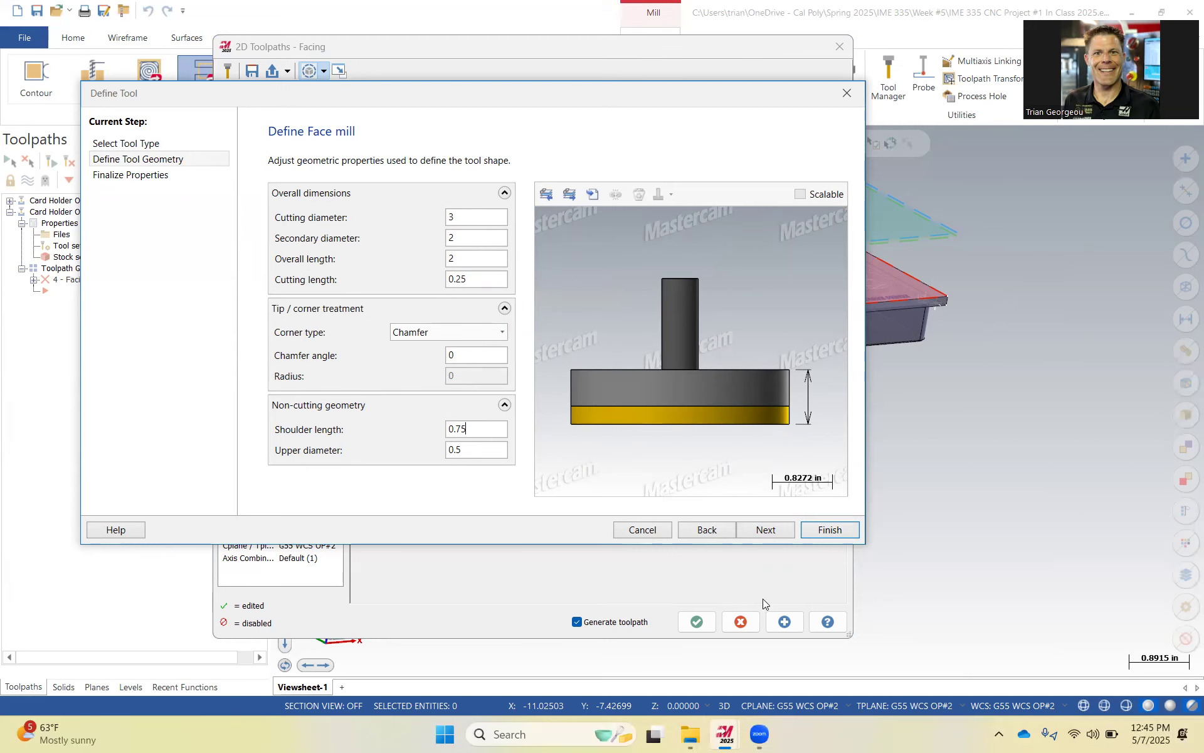
left_click(772, 537)
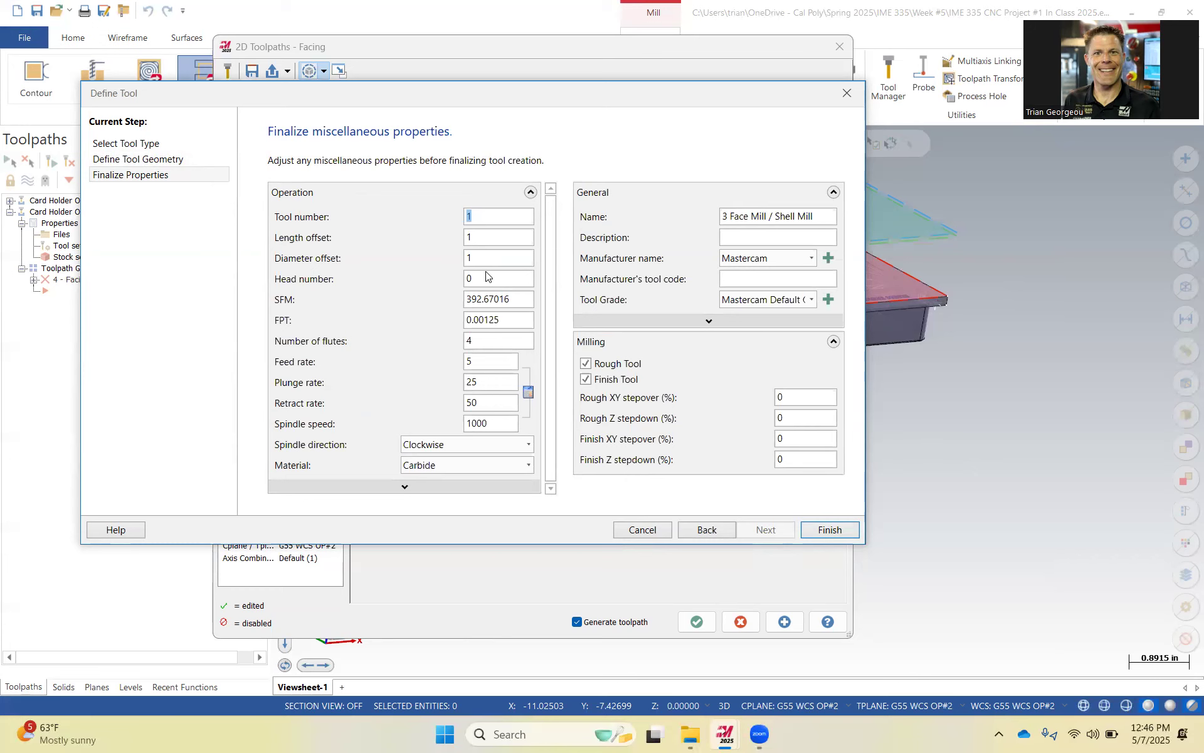
Set the tool's SFM to 3250 and its feed per tooth to 0.003.
left_click_drag(510, 299, 427, 310)
type("3250")
double_click(486, 320)
type("0.002")
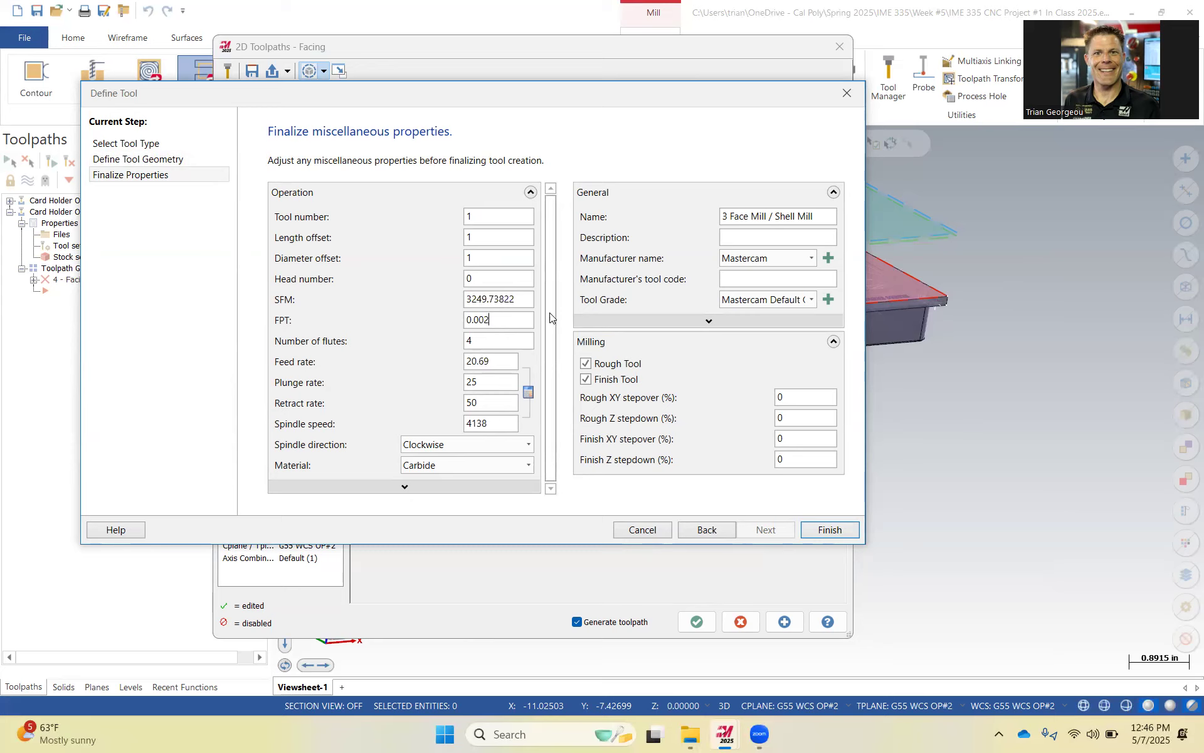
left_click(521, 338)
left_click_drag(484, 318, 510, 325)
type("3")
left_click(512, 341)
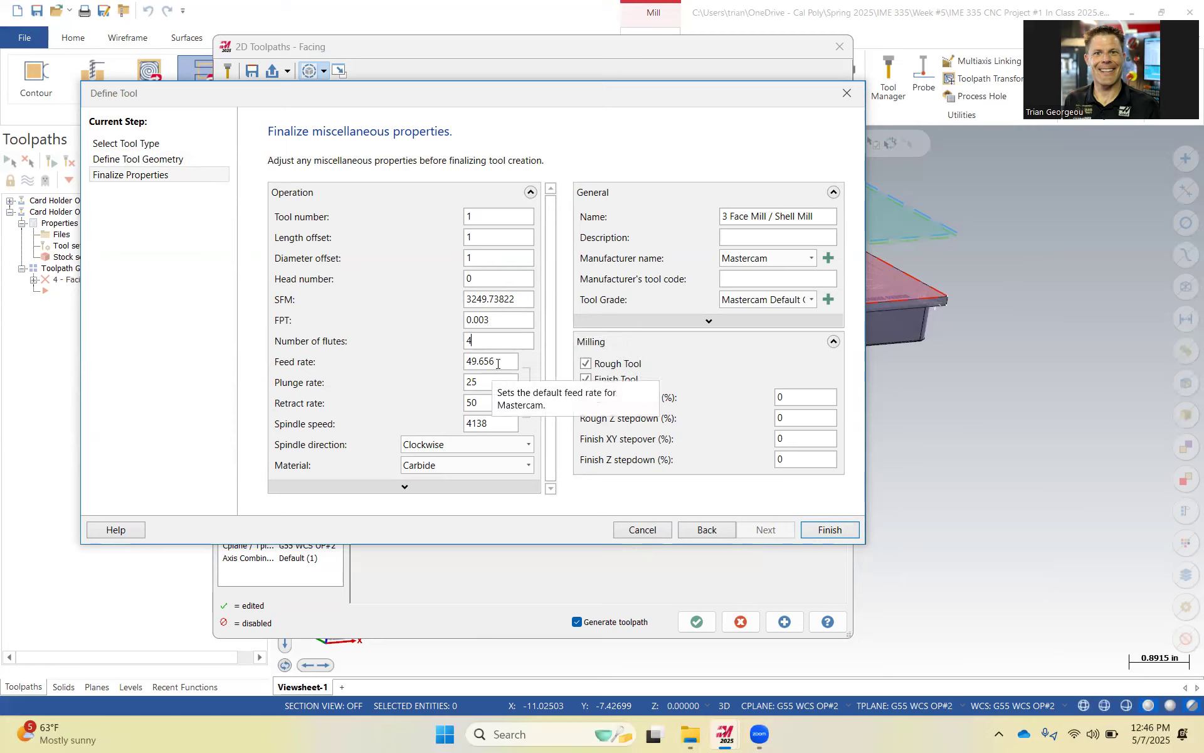
Set the feed rate to 50 and finish creating the 3-inch face mill.
left_click_drag(496, 362, 460, 363)
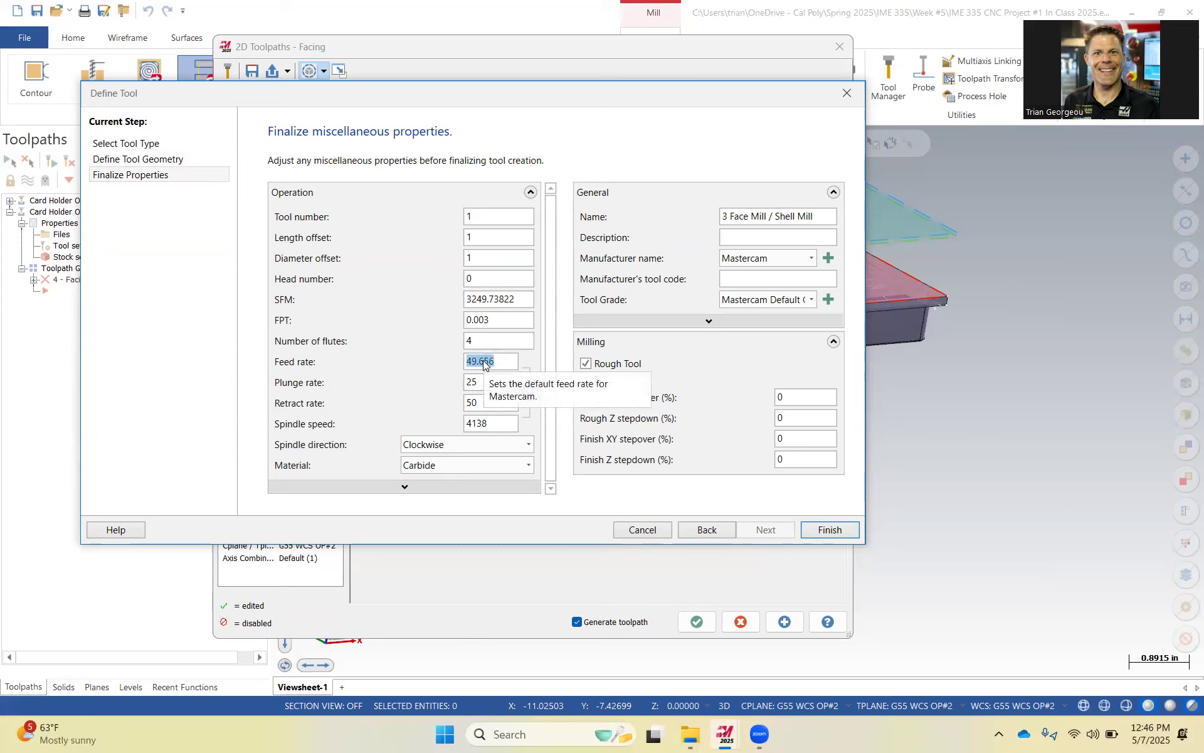
type("50")
left_click(500, 383)
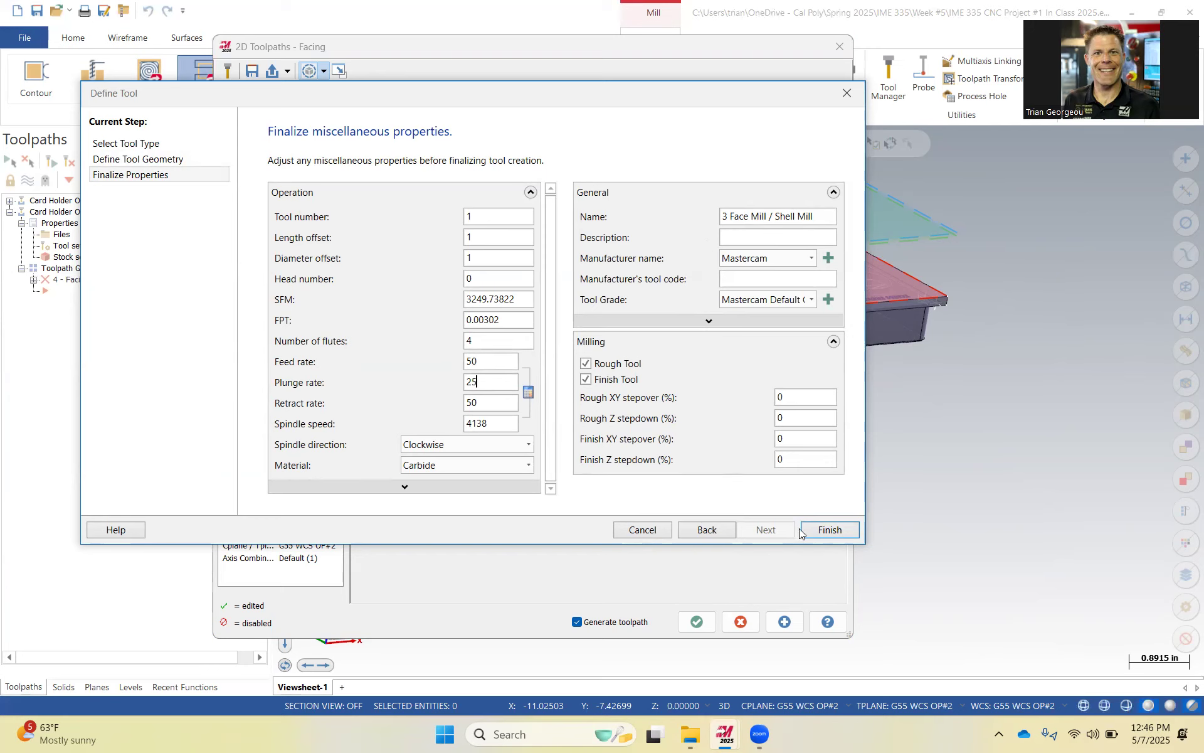
left_click(825, 529)
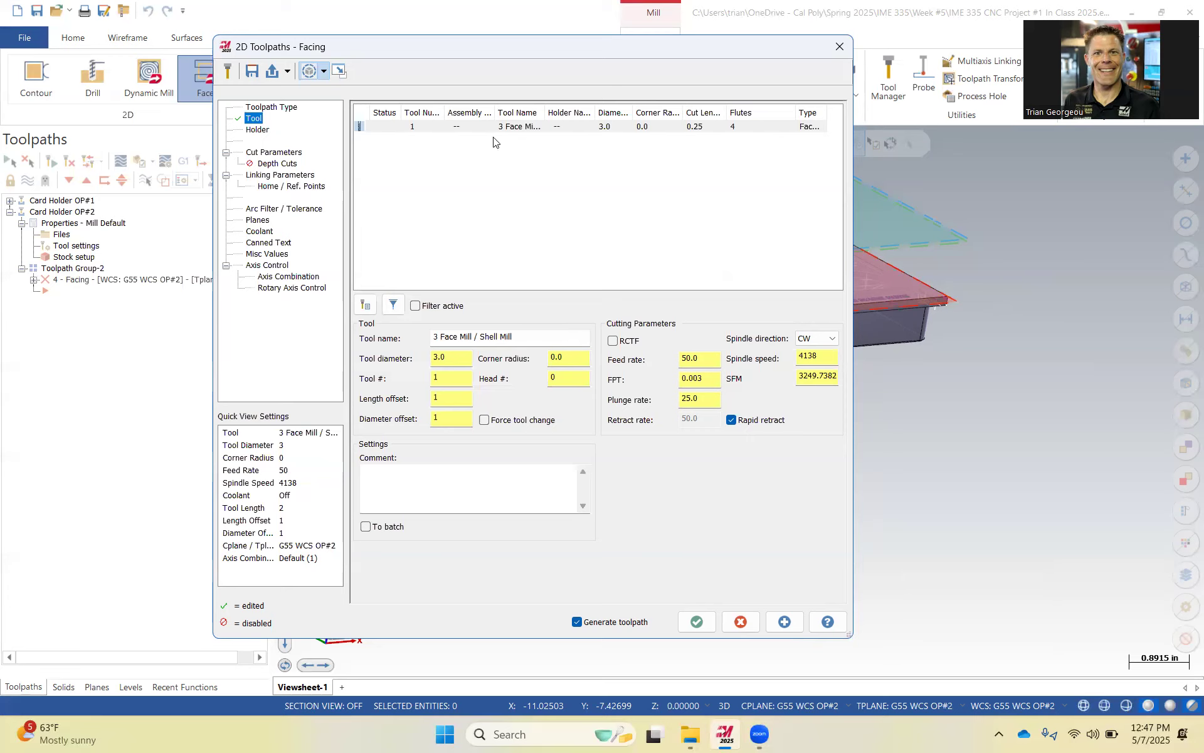
Set the facing cutting method to One pass.
left_click(253, 129)
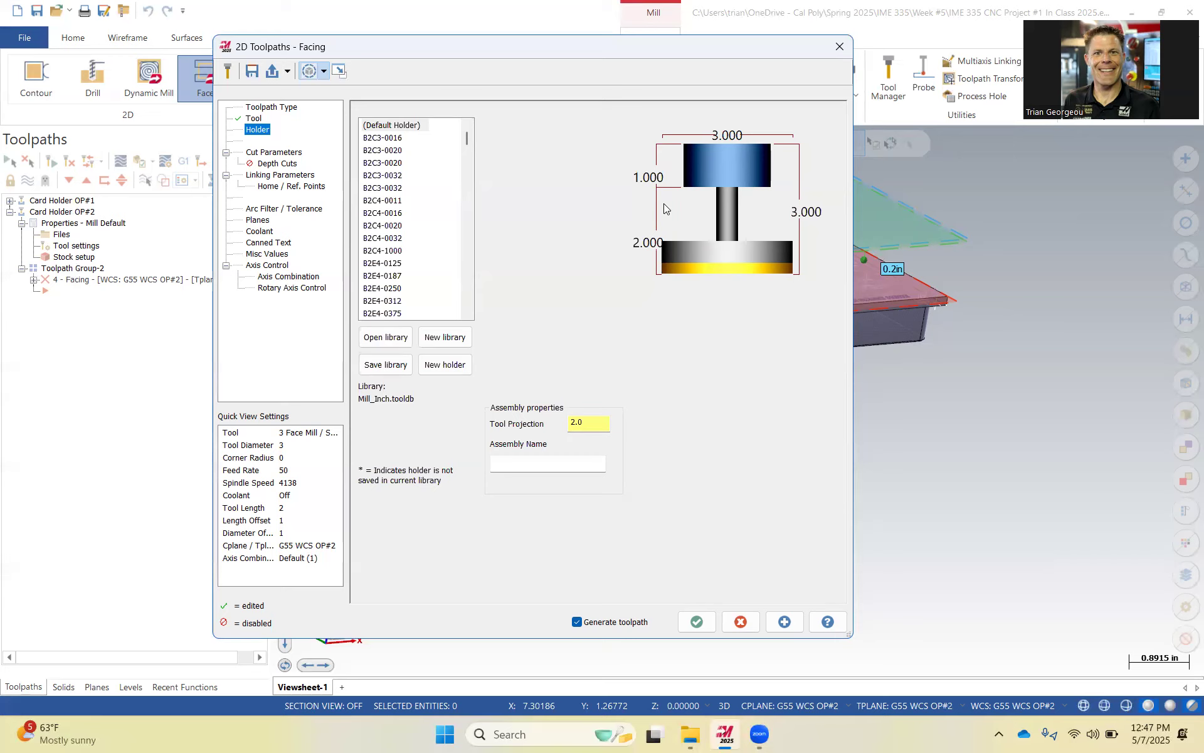
left_click(285, 154)
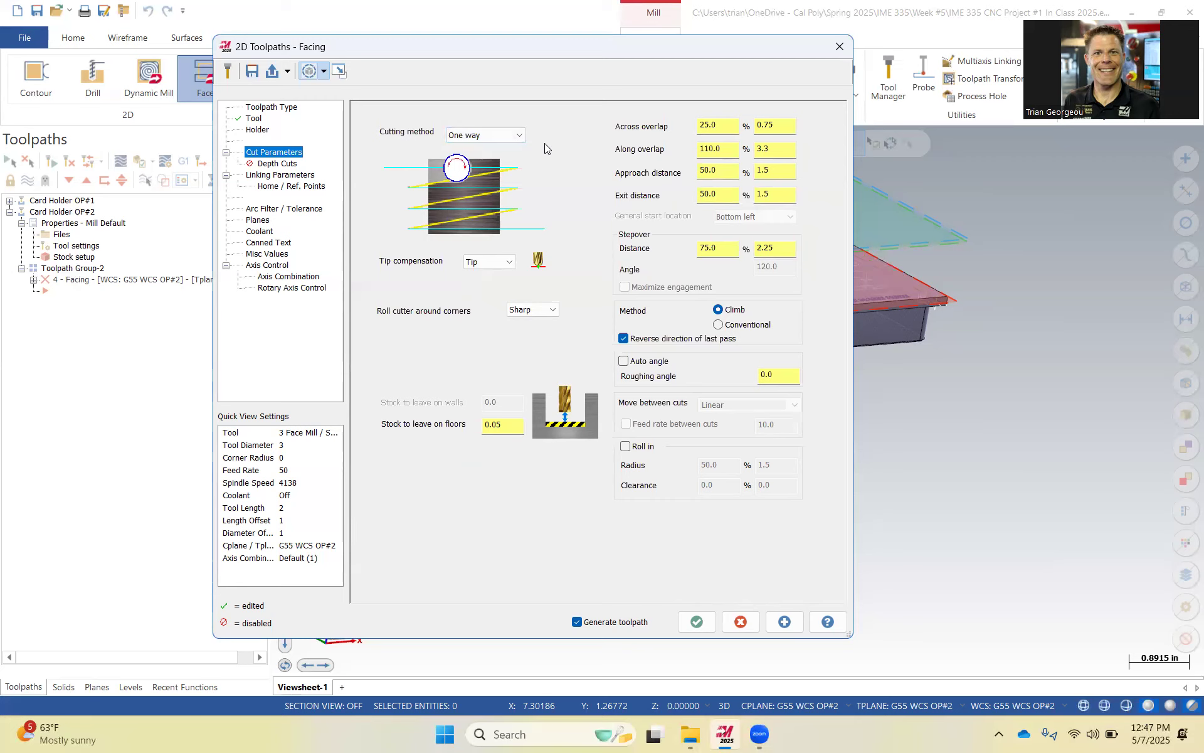
left_click(486, 136)
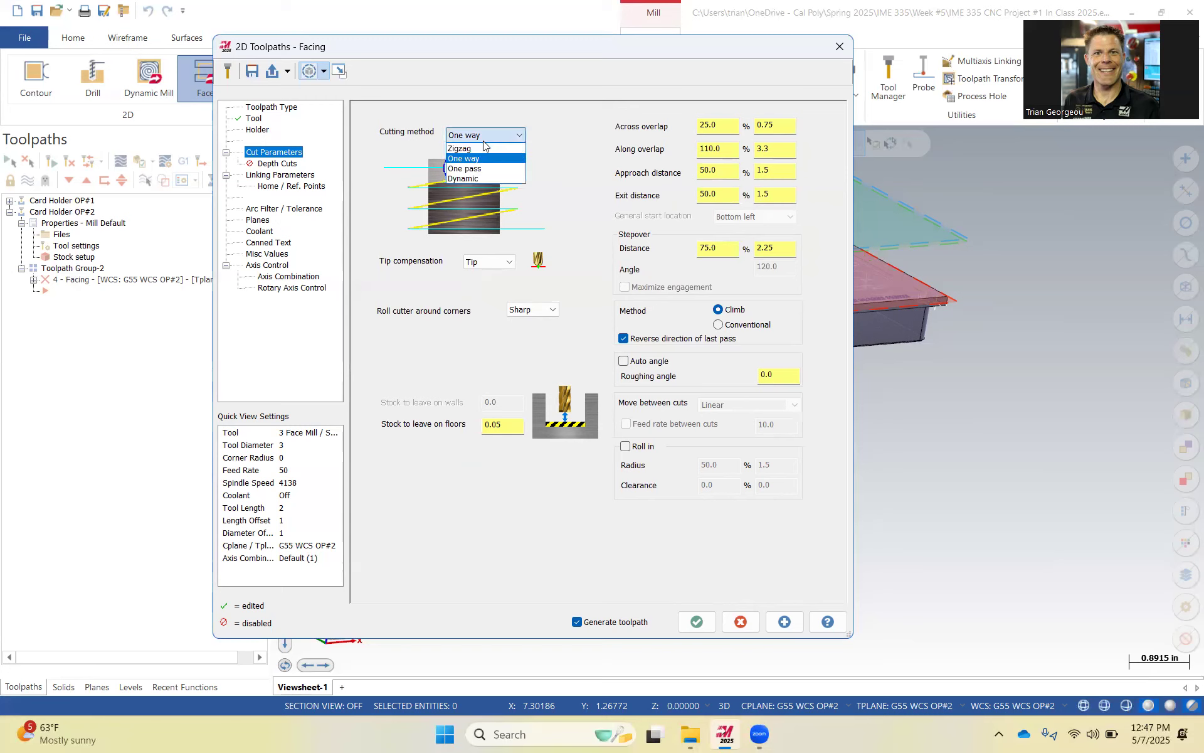
left_click(502, 169)
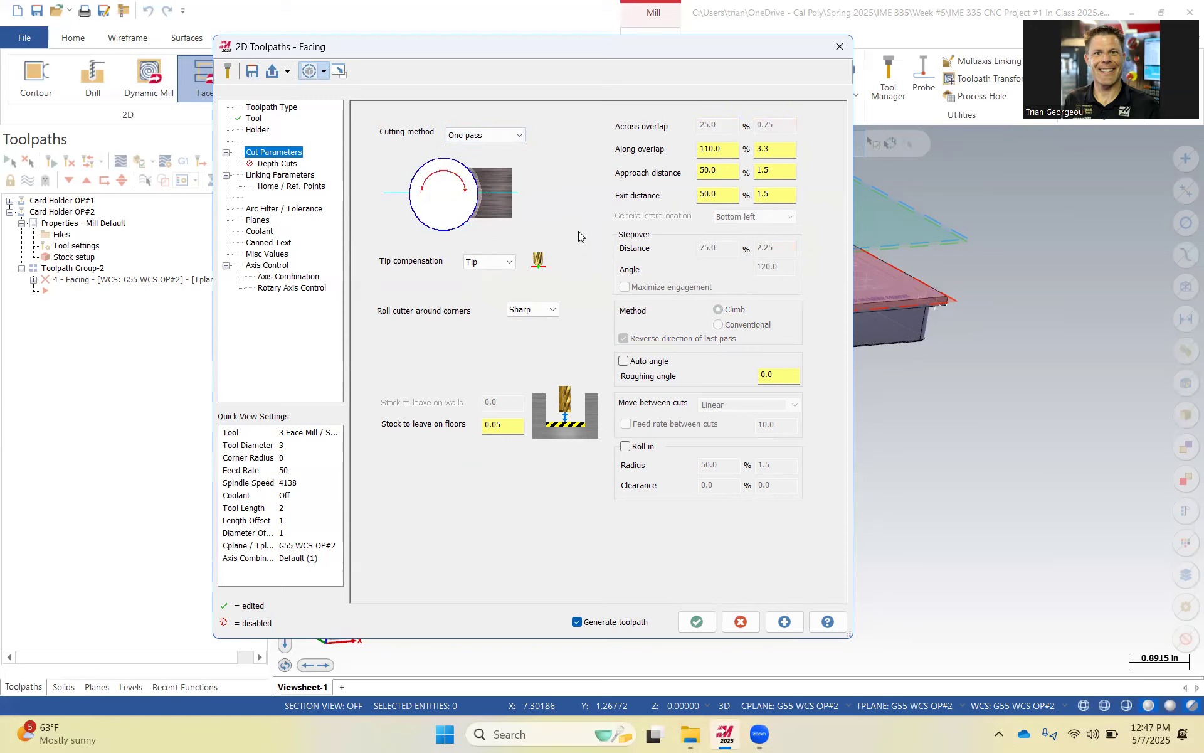
left_click_drag(509, 426, 471, 430)
left_click(729, 148)
Enable depth cuts with a maximum rough step of 0.13, one finish cut and a 0.01 finish step.
left_click(274, 166)
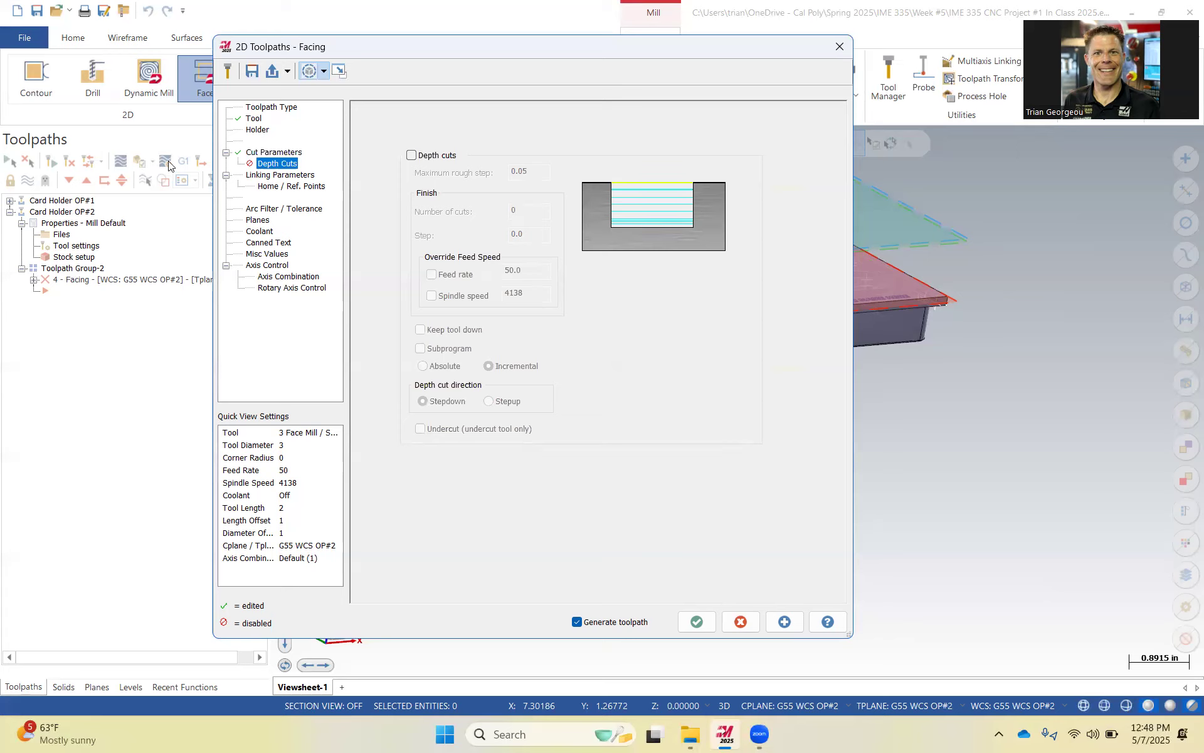
left_click(413, 157)
left_click_drag(529, 172, 484, 173)
type("`1.50")
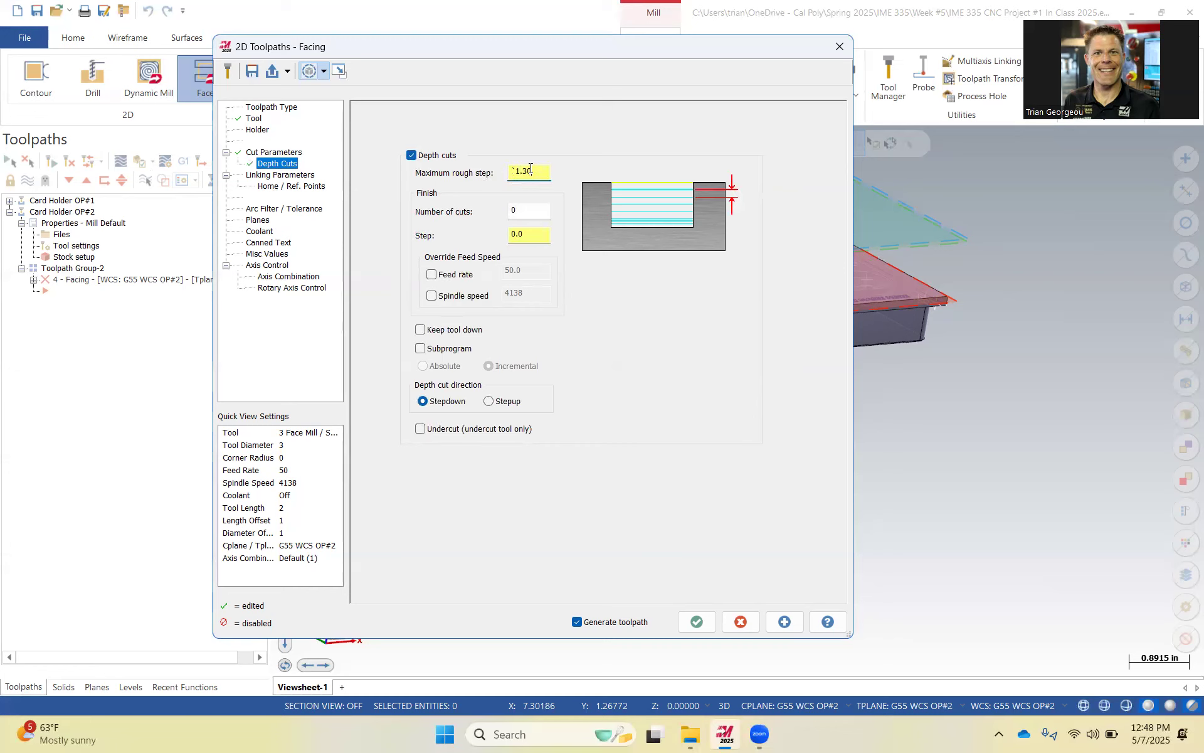
left_click(525, 174)
key("BackSpace")
key("Left")
type(".")
key("Tab")
type("1")
key("Tab")
type(".01")
left_click(534, 213)
Switch the retract, feed plane and depth linking parameters to Absolute.
left_click(281, 176)
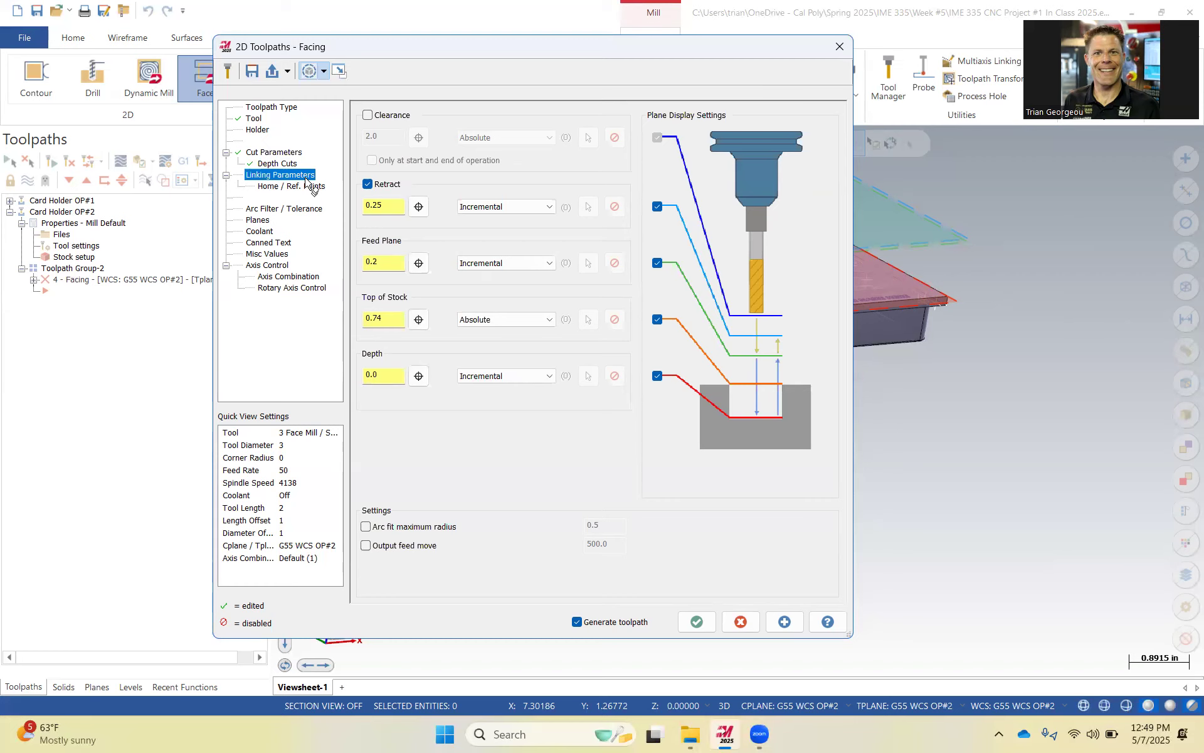
left_click(504, 206)
left_click(496, 220)
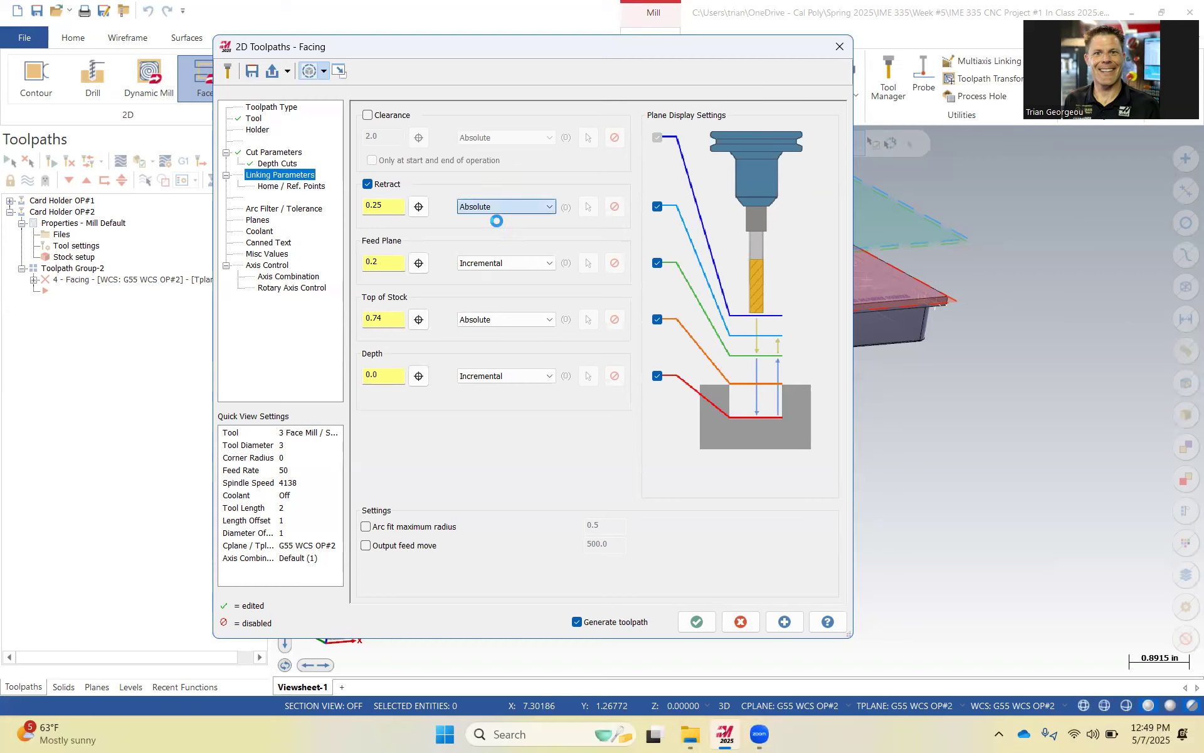
left_click(496, 263)
left_click(483, 276)
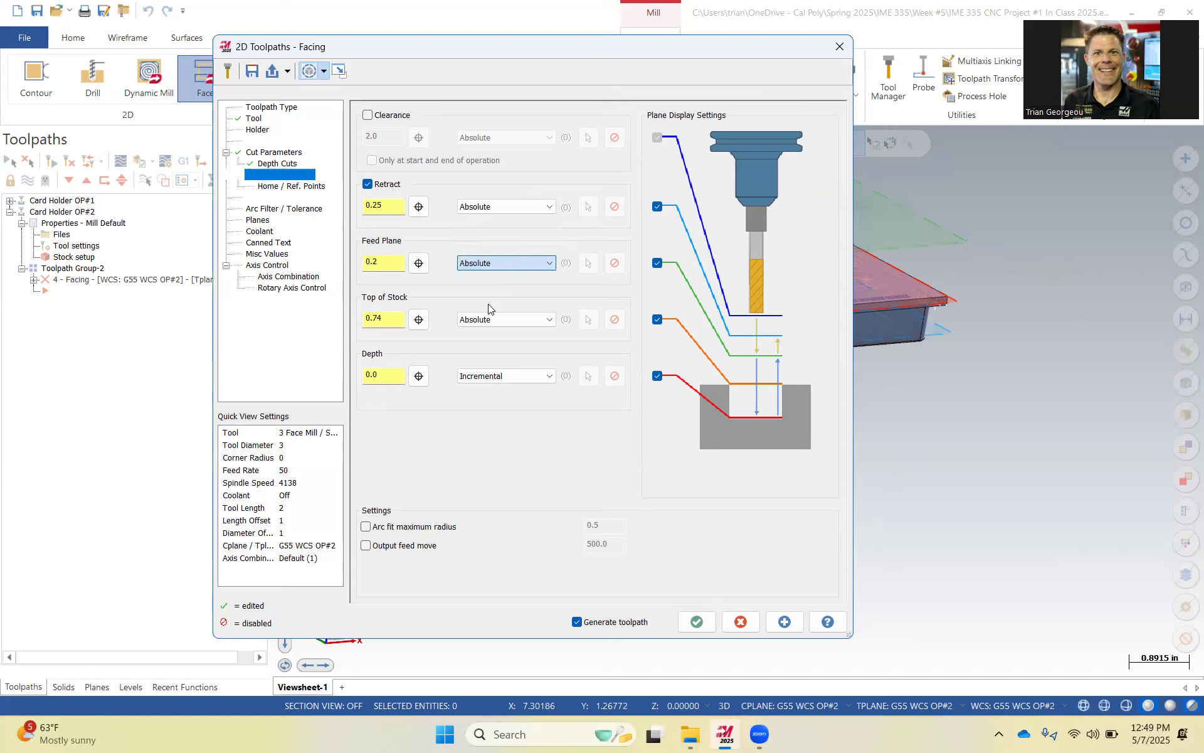
left_click(493, 376)
left_click(484, 390)
Set the retract and feed plane heights to 0.84 and the depth to 0.6.
left_click_drag(389, 206, 354, 207)
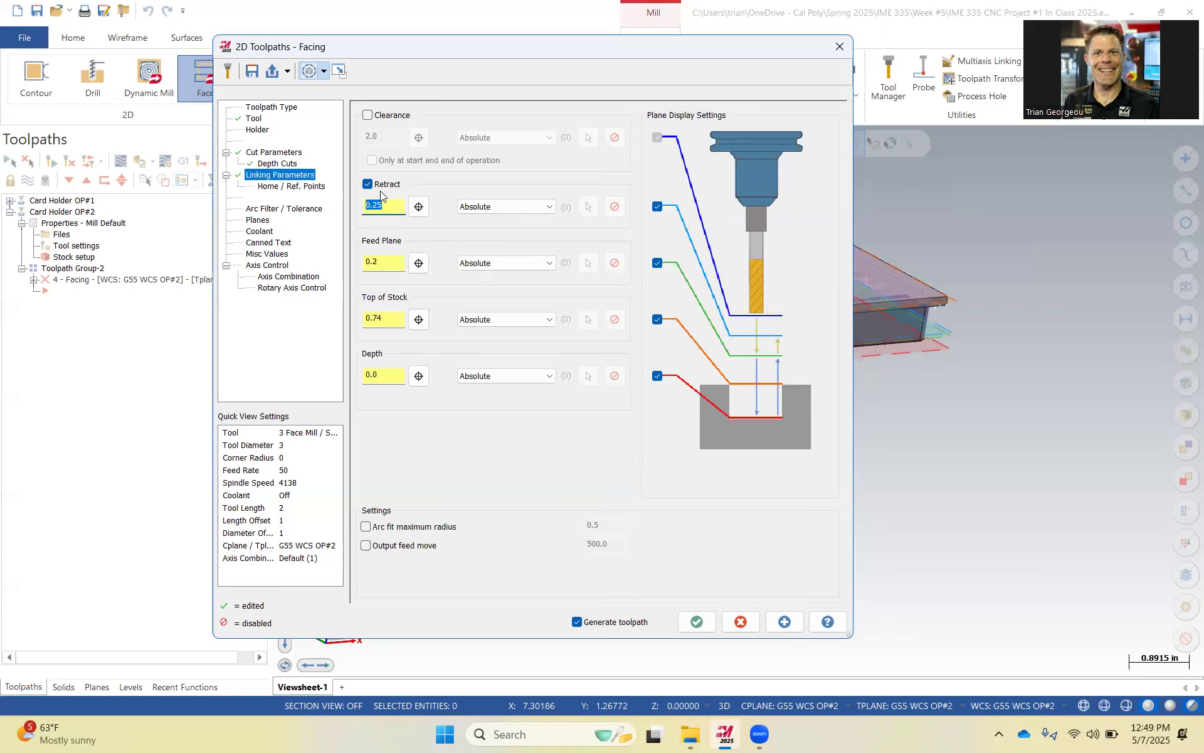
type(".84")
key("Tab")
key("Tab")
left_click(390, 260)
key("ctrl+a")
type(".84")
key("Tab")
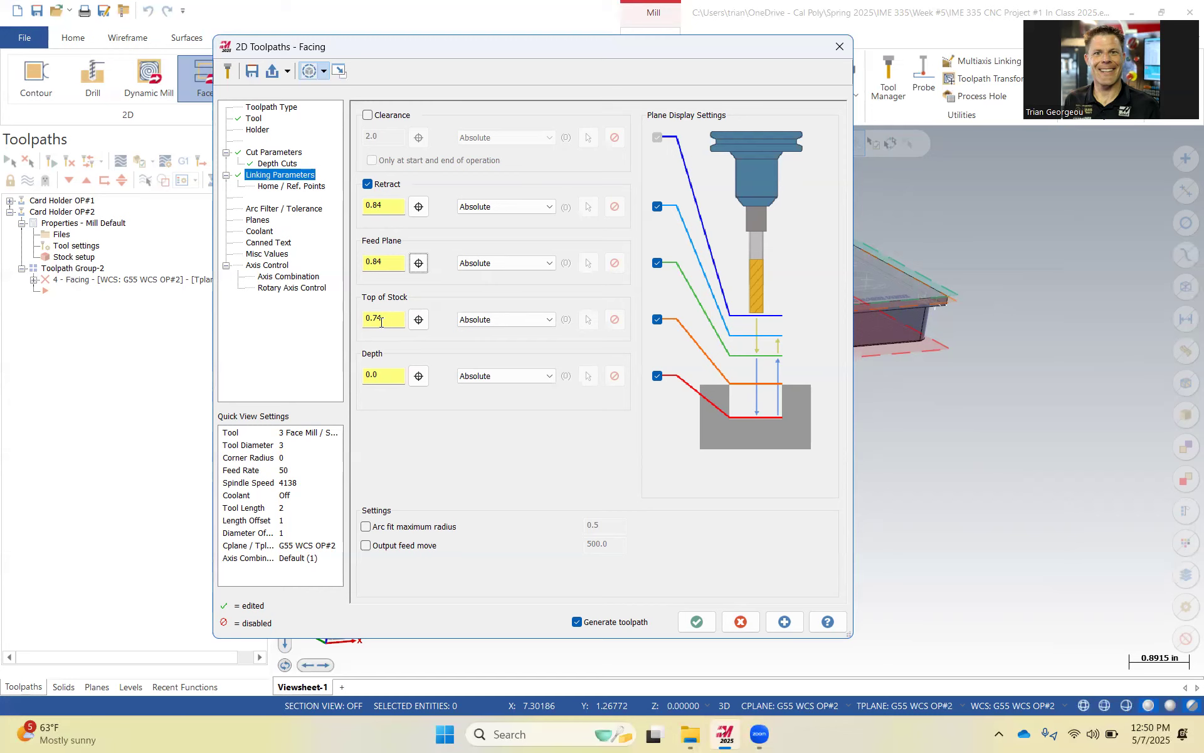
left_click(400, 376)
type("0.6")
key("Tab")
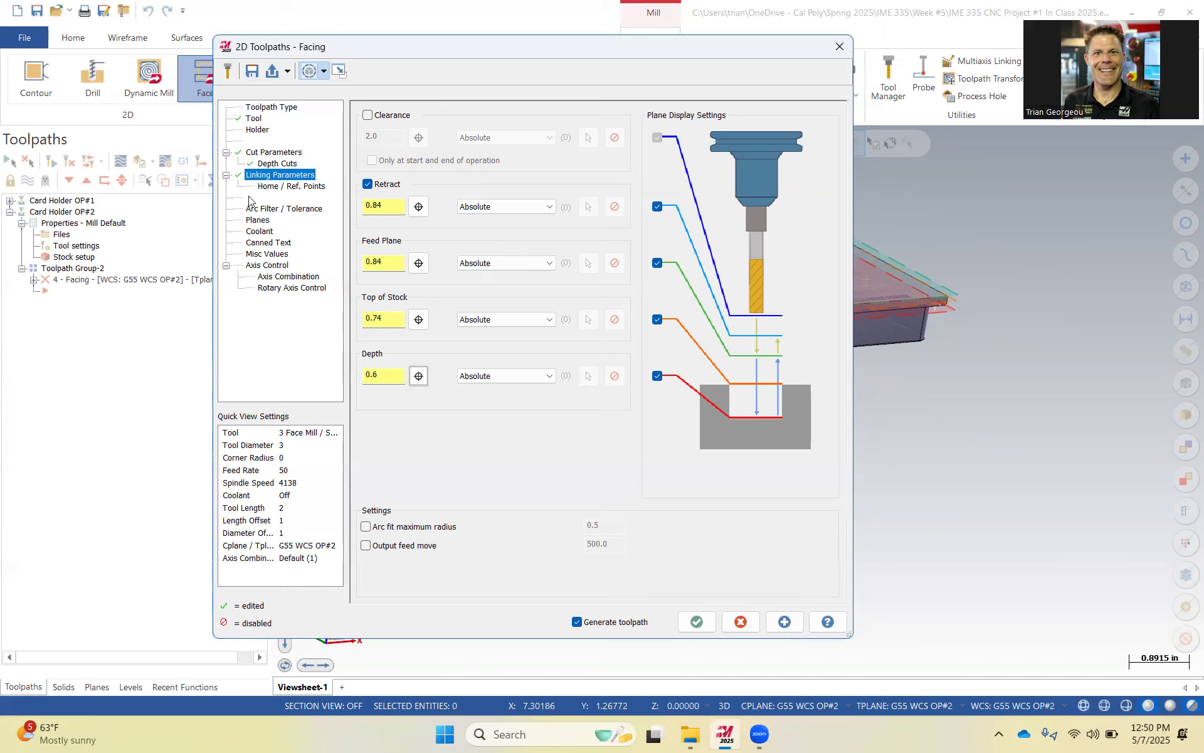
Turn flood coolant on and accept the facing toolpath.
left_click(260, 220)
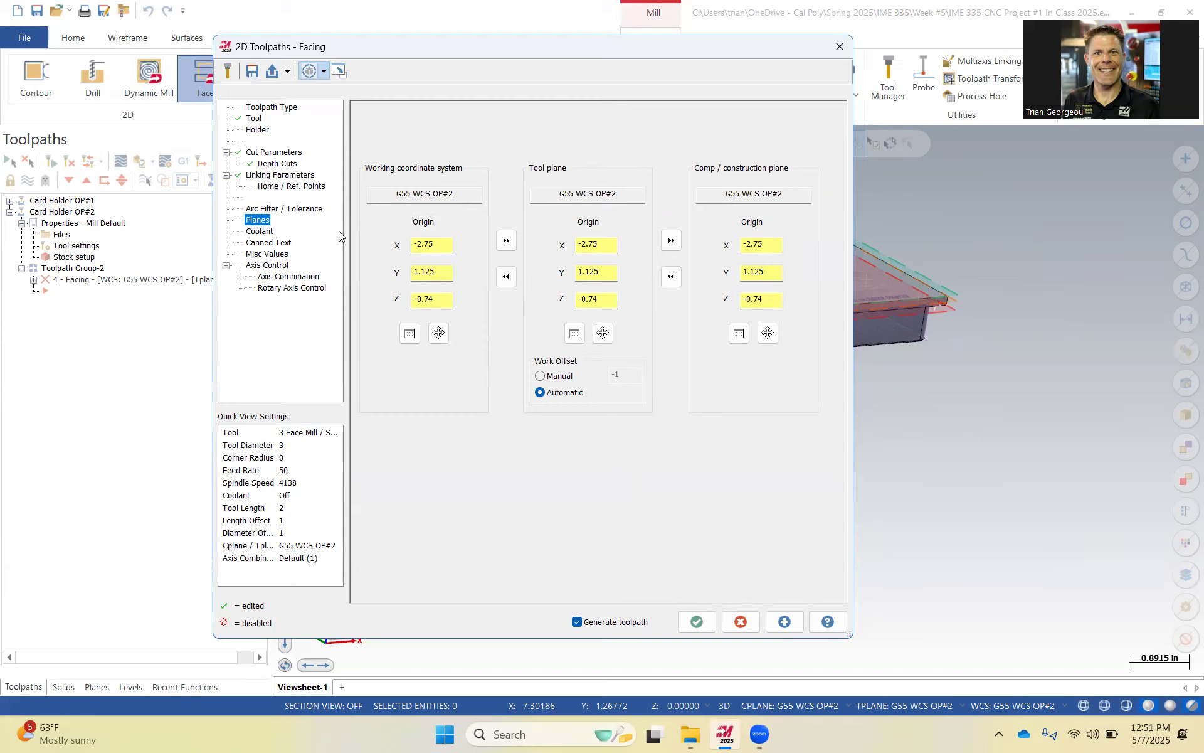
left_click(263, 233)
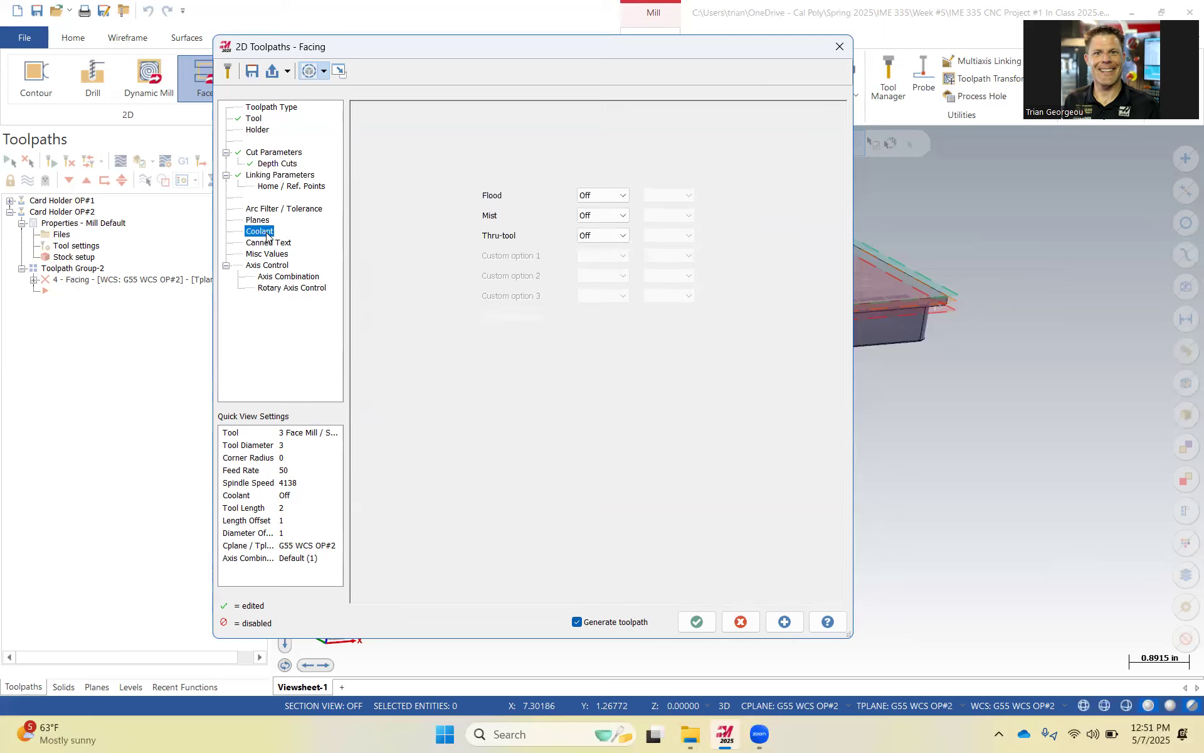
left_click(599, 196)
left_click(597, 215)
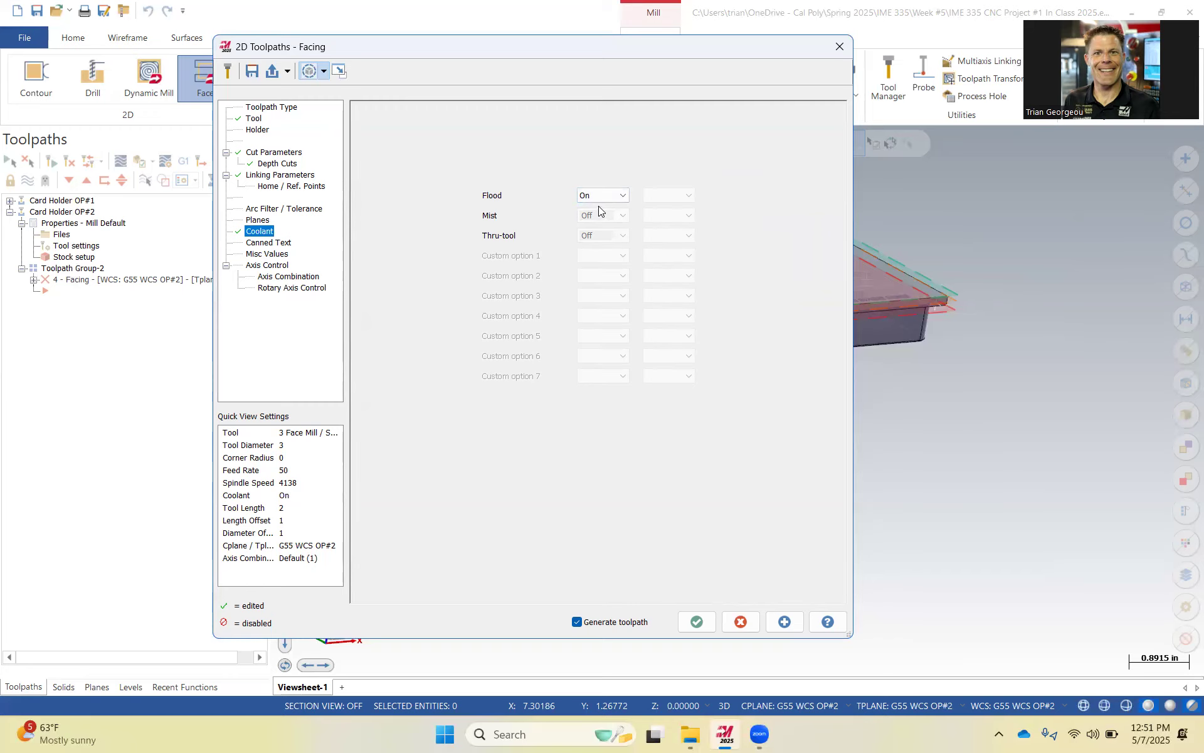
left_click(697, 622)
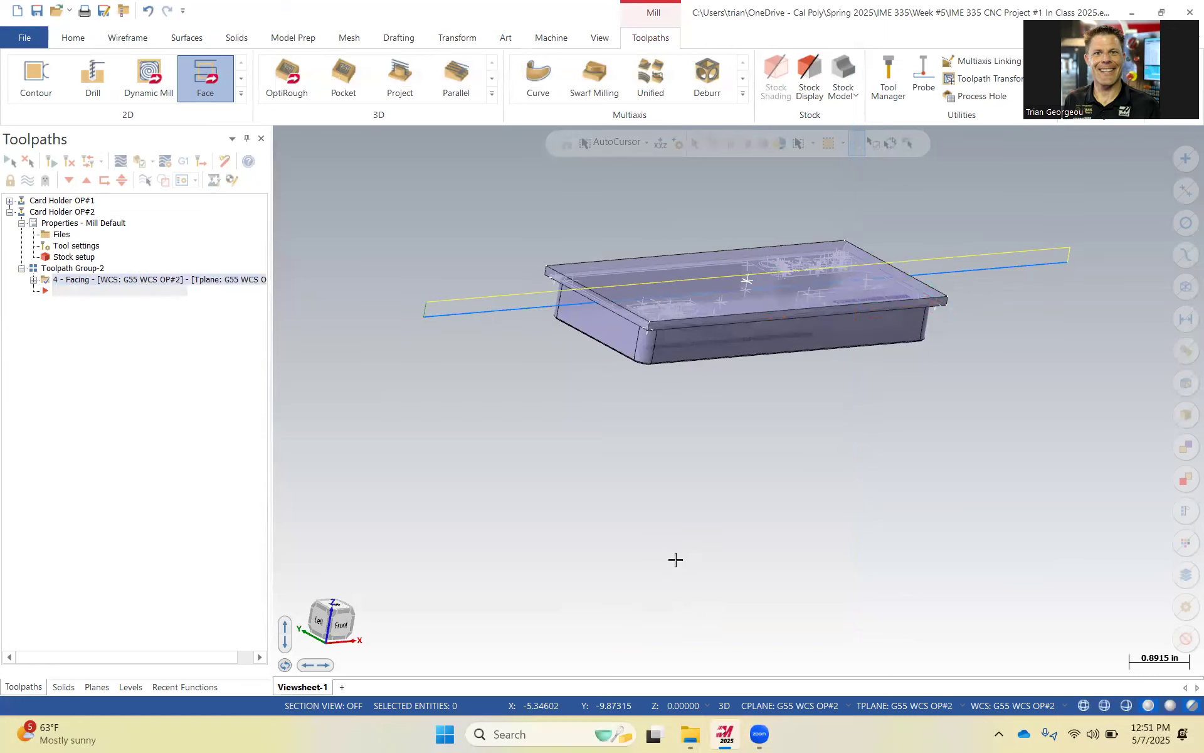
Hide the Stock level in the model view.
scroll(495, 320, "up", 5)
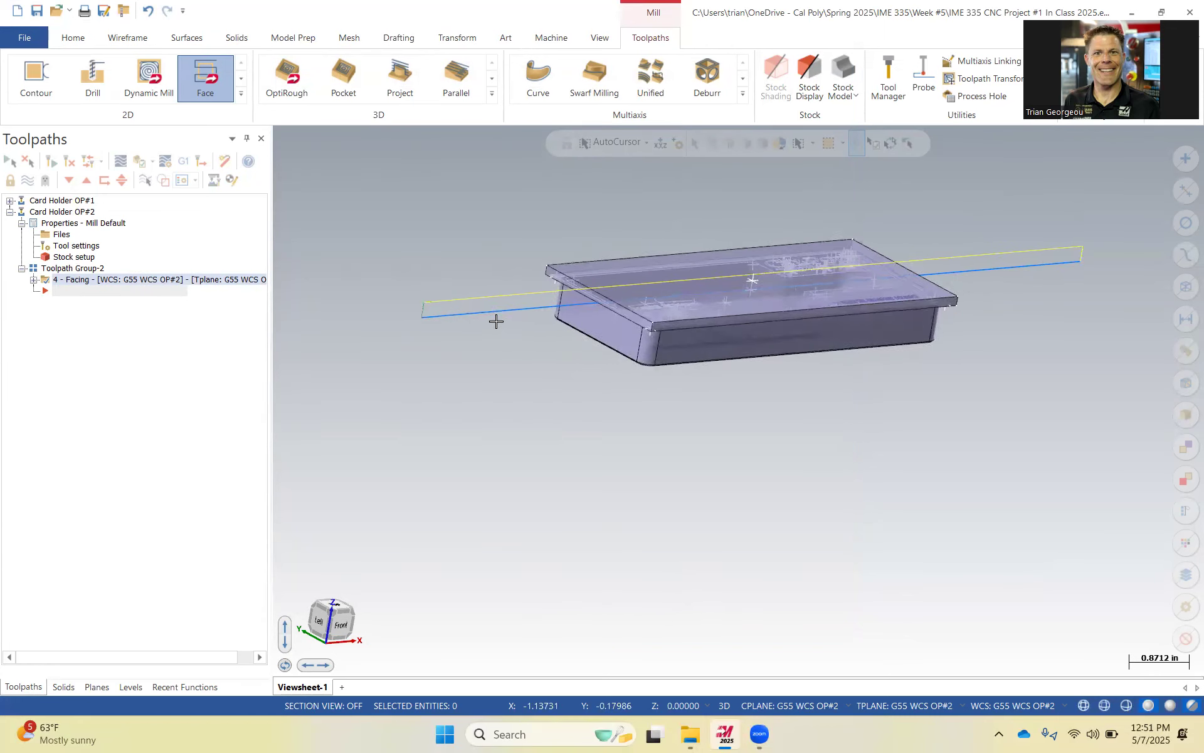
scroll(518, 320, "up", 1)
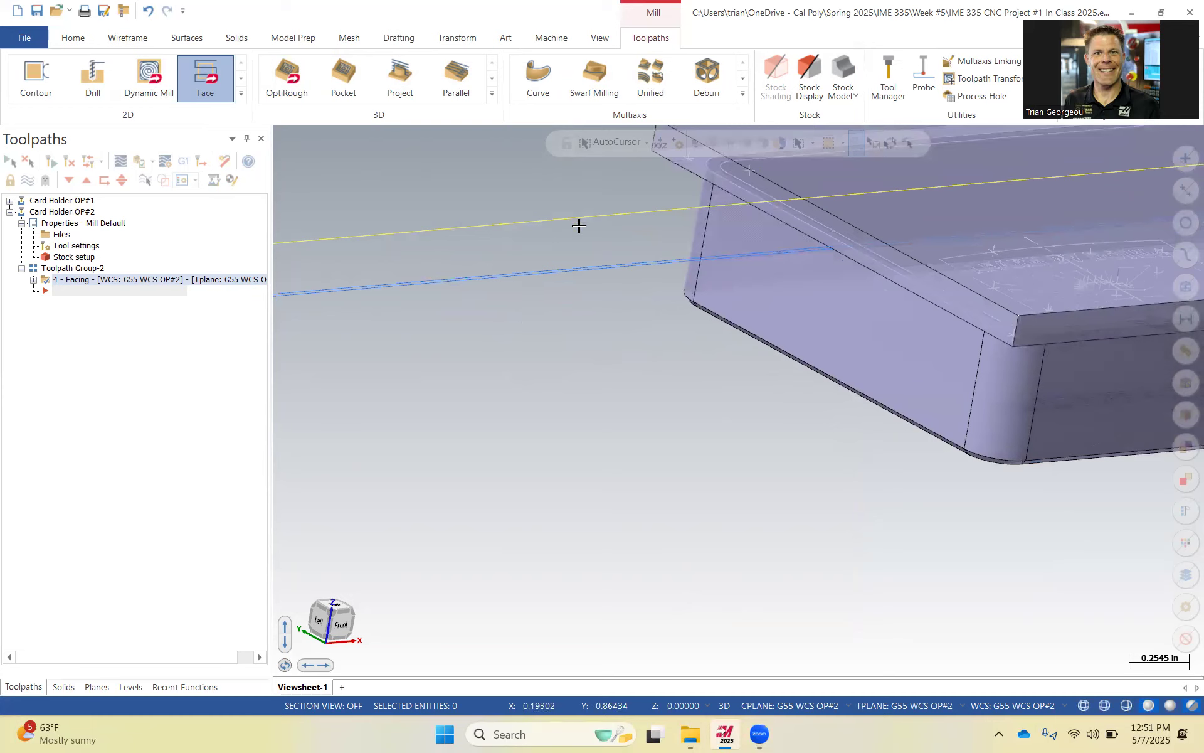
scroll(584, 257, "down", 6)
middle_click_drag(615, 379, 545, 375)
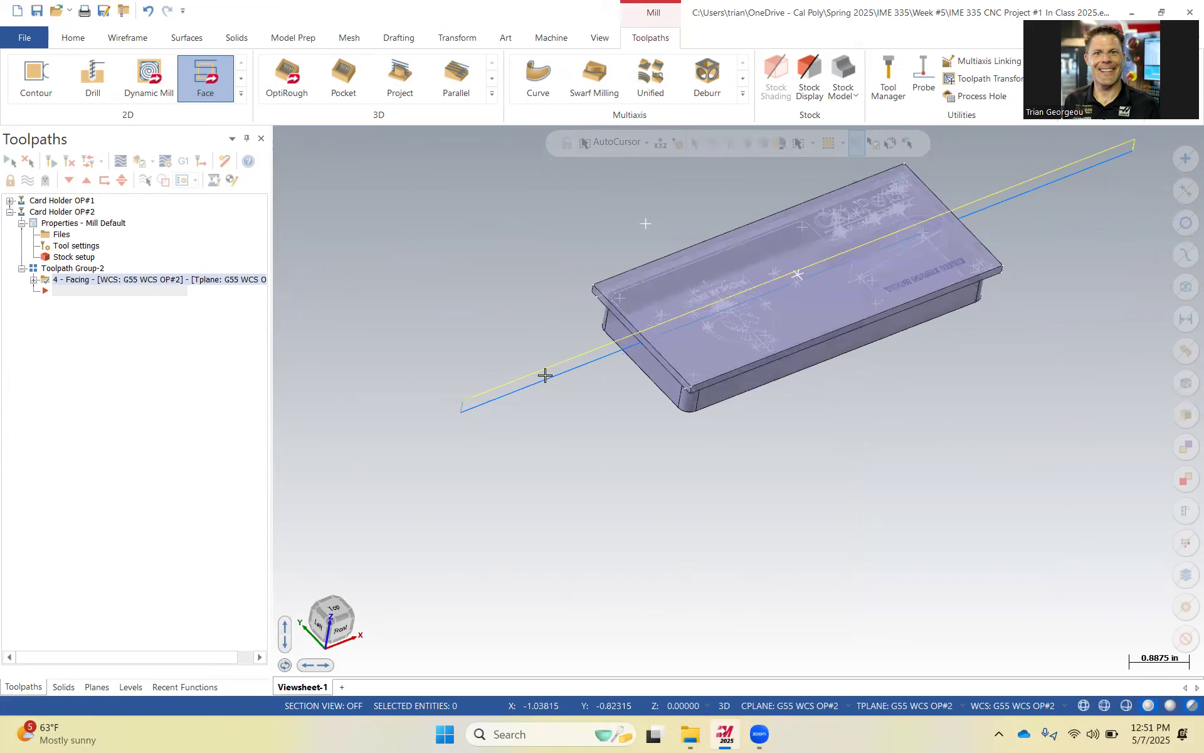
left_click(129, 687)
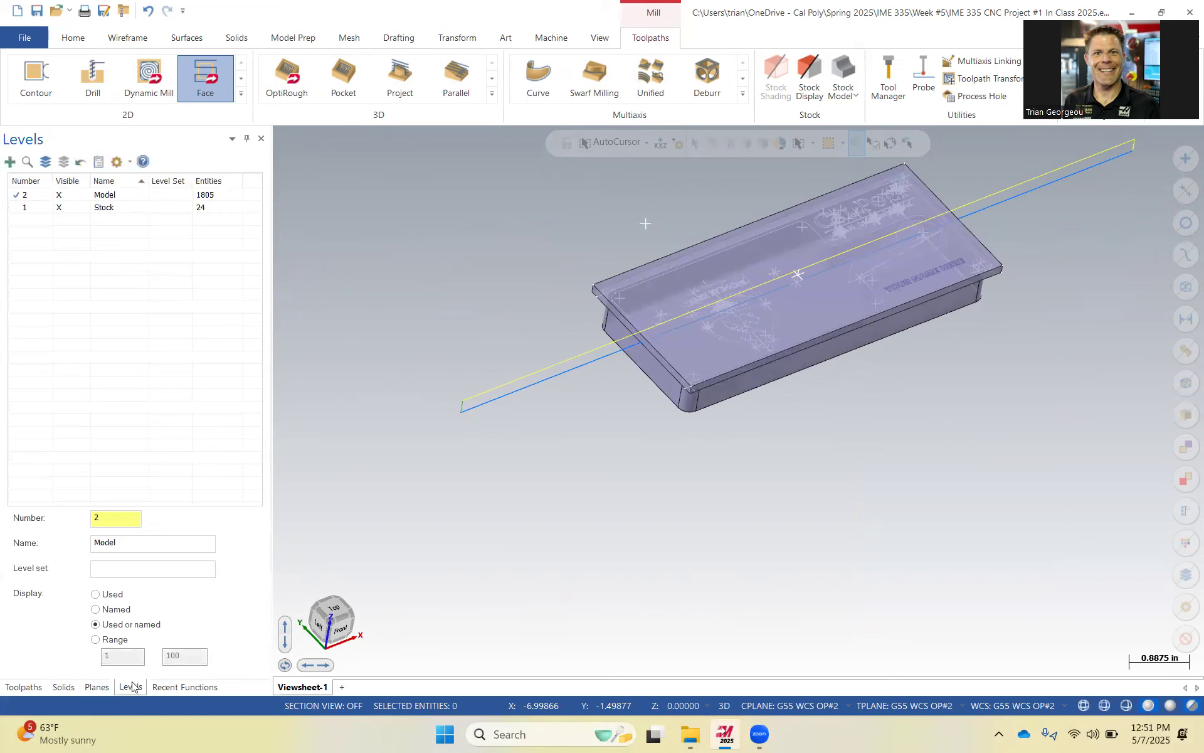
left_click(64, 208)
Examine the facing toolpath's height relative to the part's top surface up close.
middle_click_drag(619, 350, 782, 316)
scroll(781, 316, "up", 5)
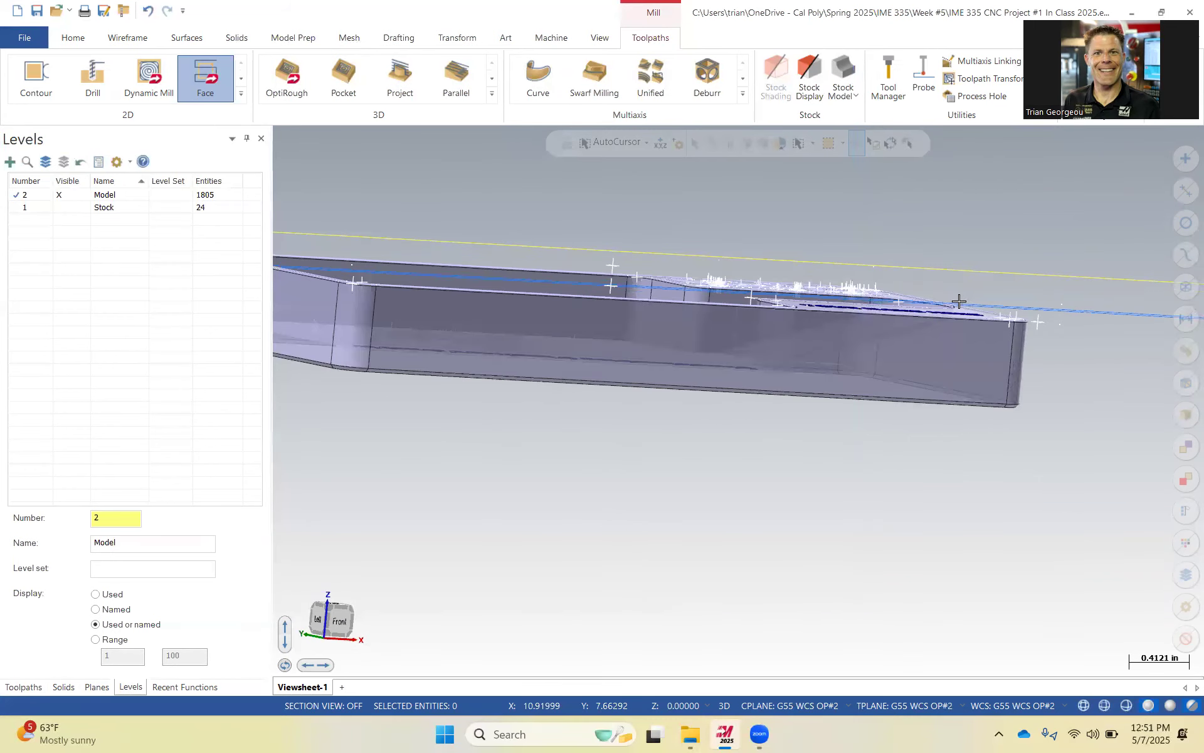
scroll(941, 314, "up", 4)
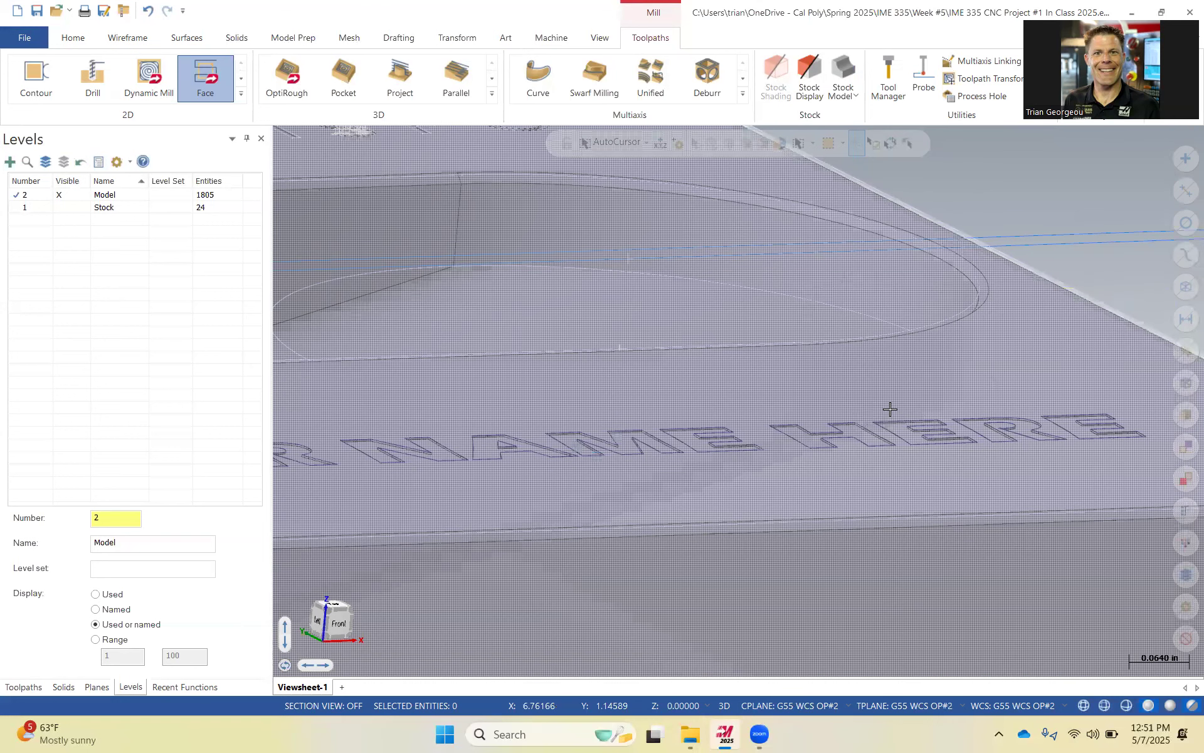
scroll(874, 358, "down", 3)
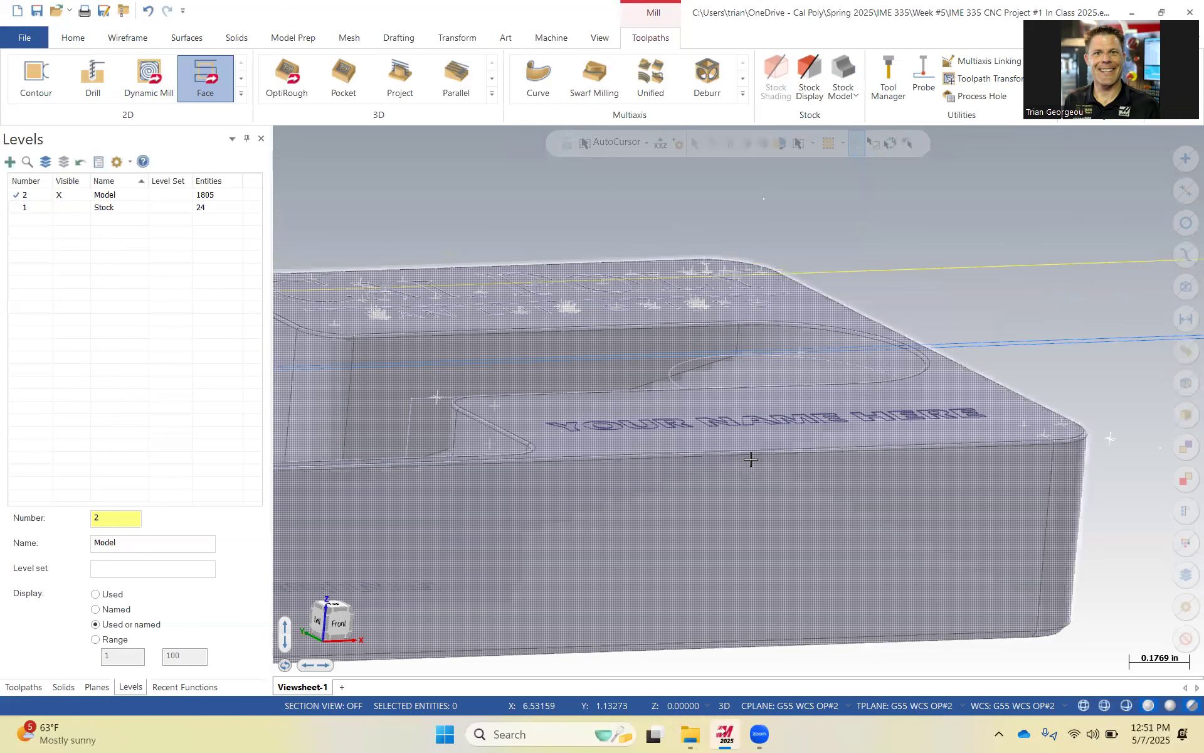
scroll(751, 459, "down", 4)
scroll(781, 427, "down", 1)
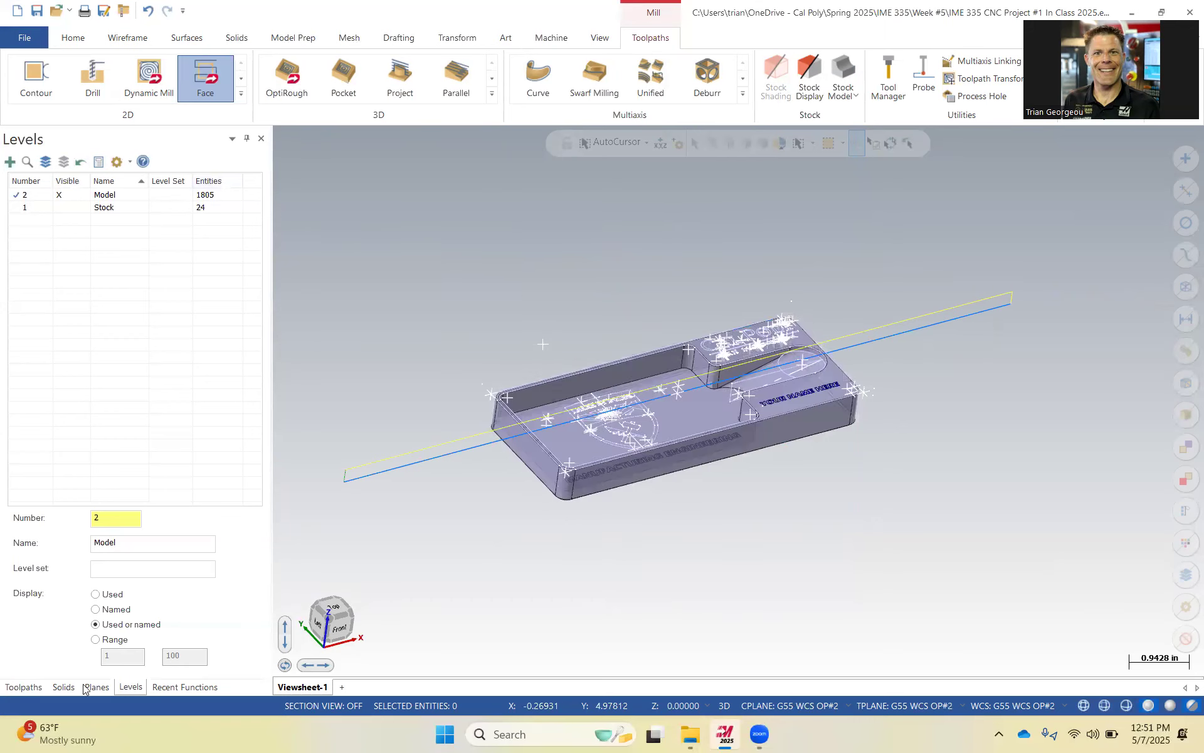
left_click(25, 687)
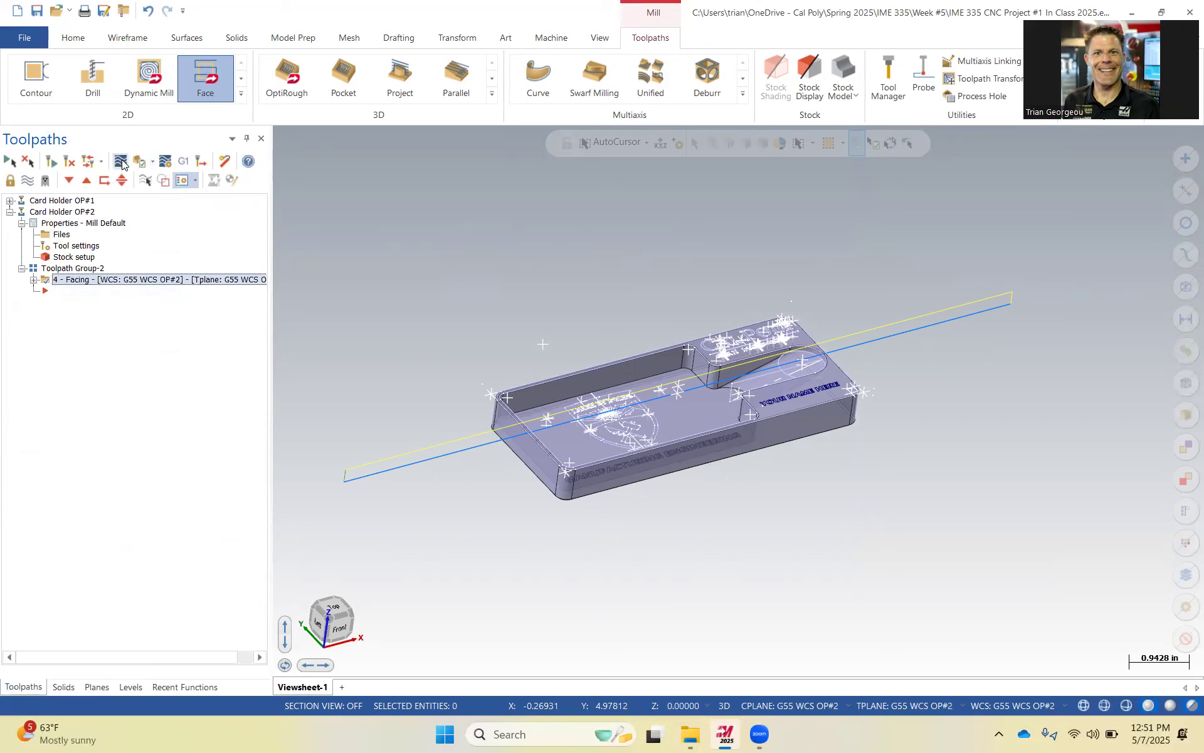
Backplot the facing toolpath with the tool displayed.
left_click(122, 165)
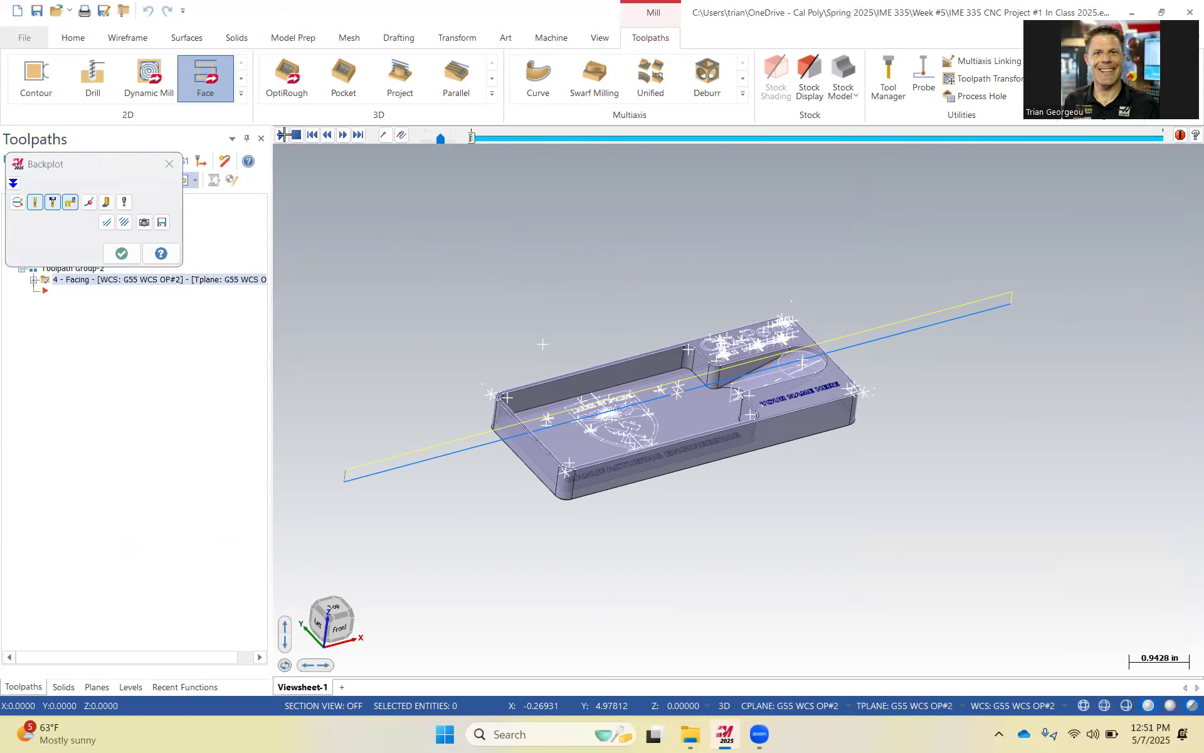
left_click(90, 203)
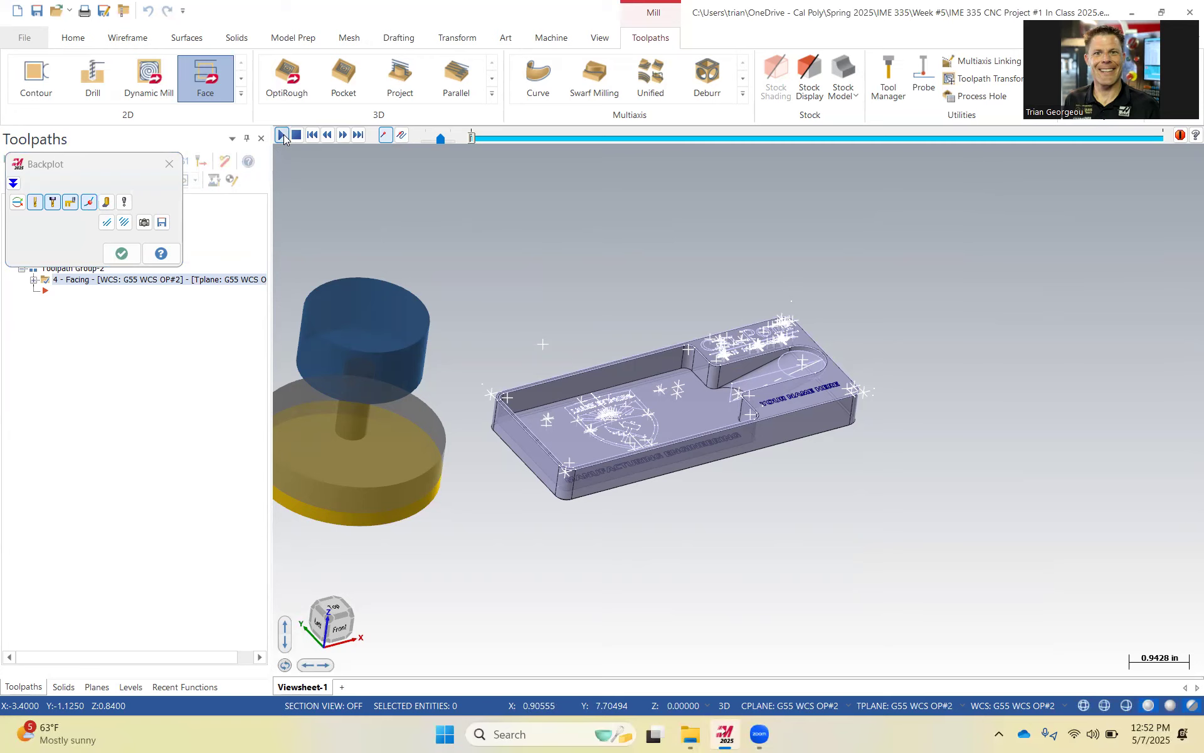
left_click(281, 135)
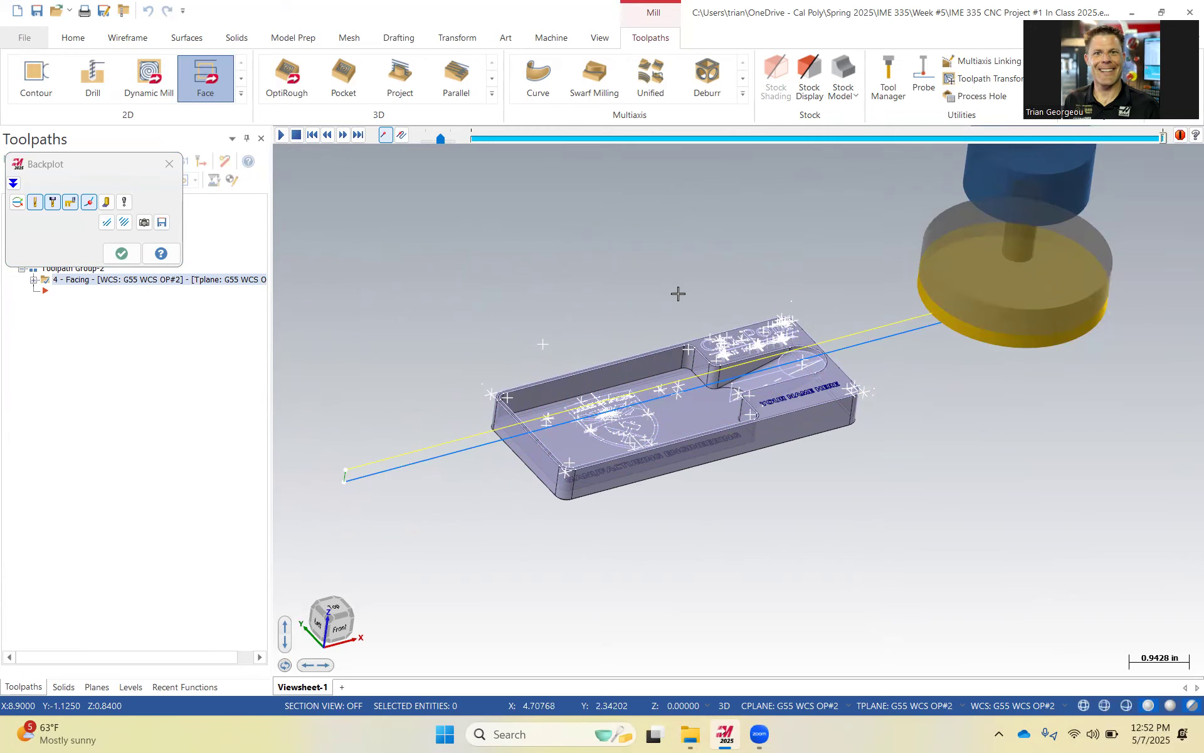
left_click(128, 263)
left_click(169, 164)
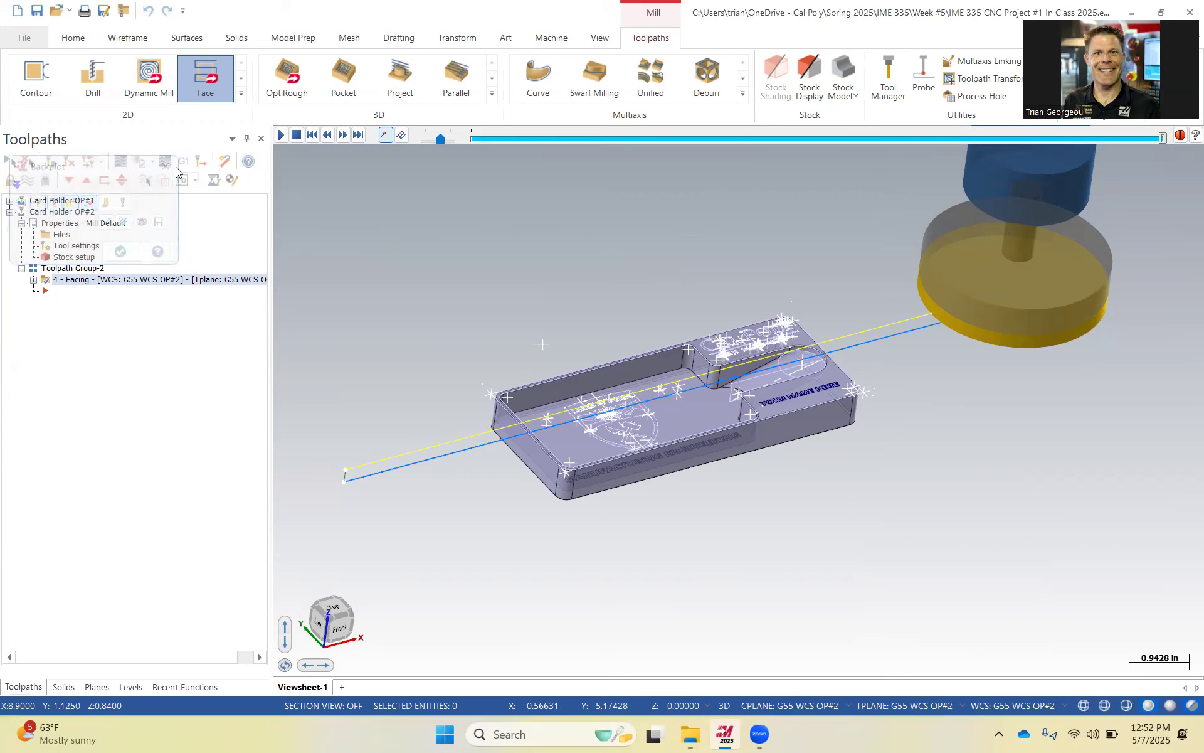
Verify the OP#2 operations in the simulator and play the facing simulation.
left_click(63, 211)
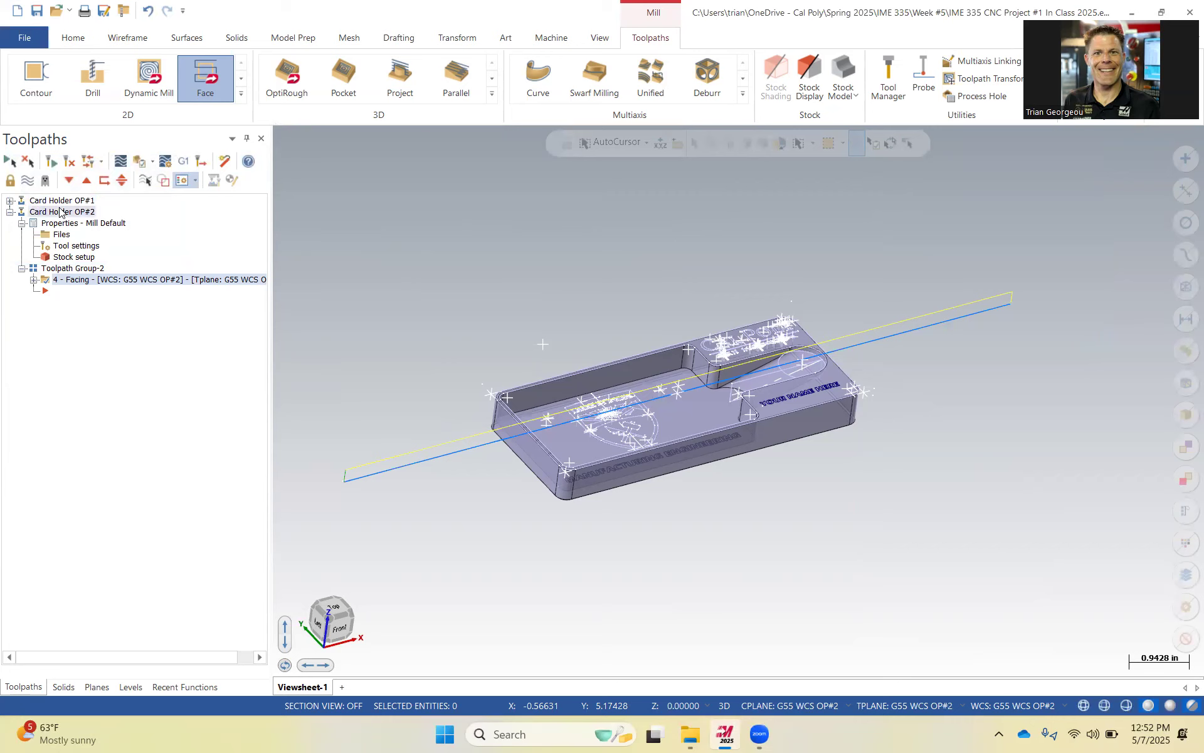
left_click(139, 162)
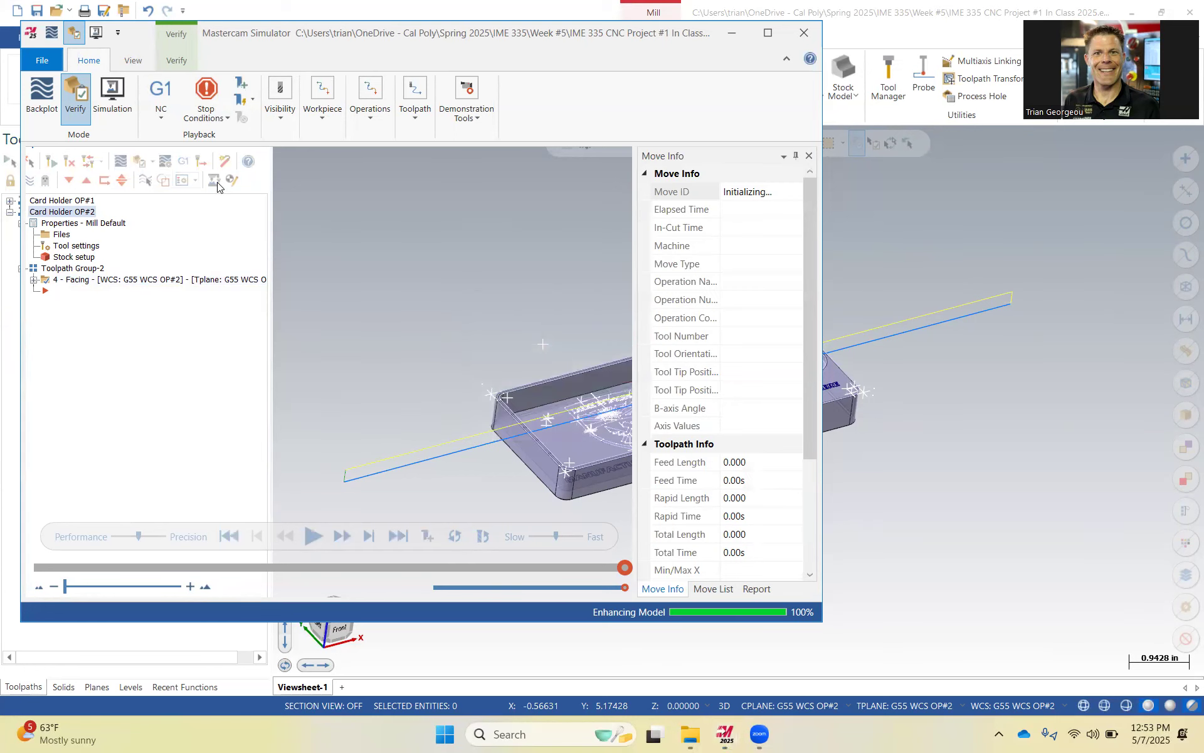
left_click(770, 36)
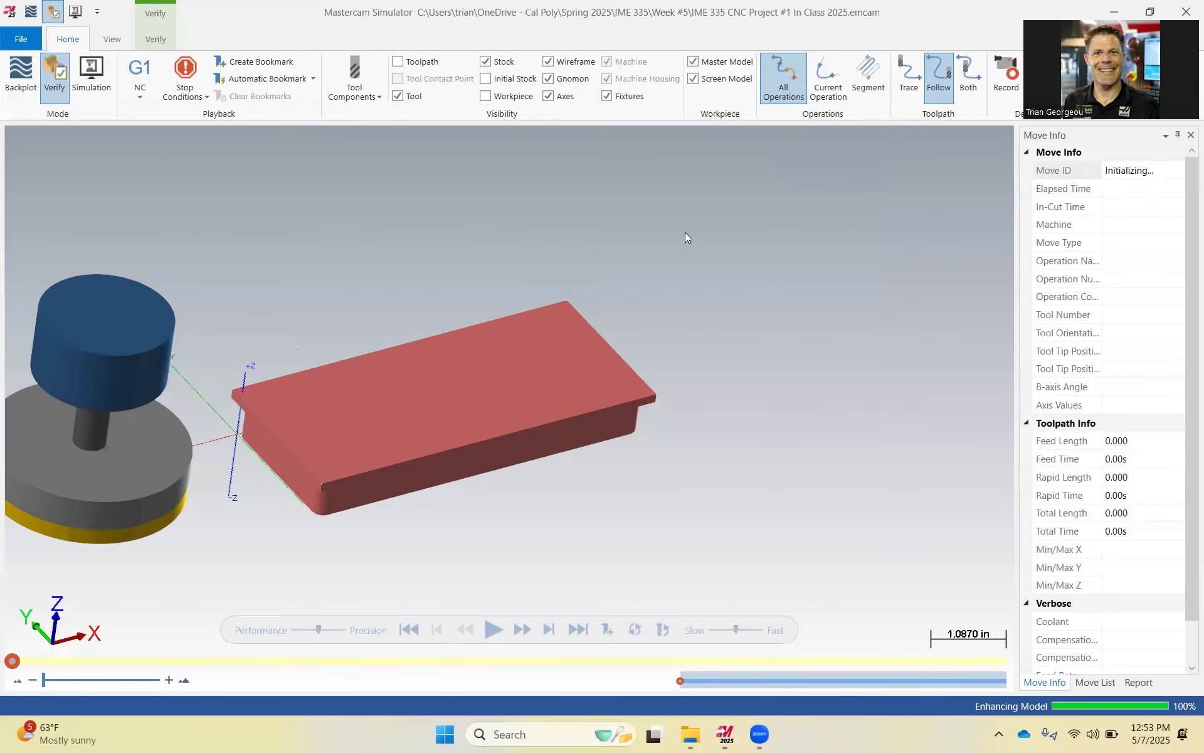
left_click(494, 629)
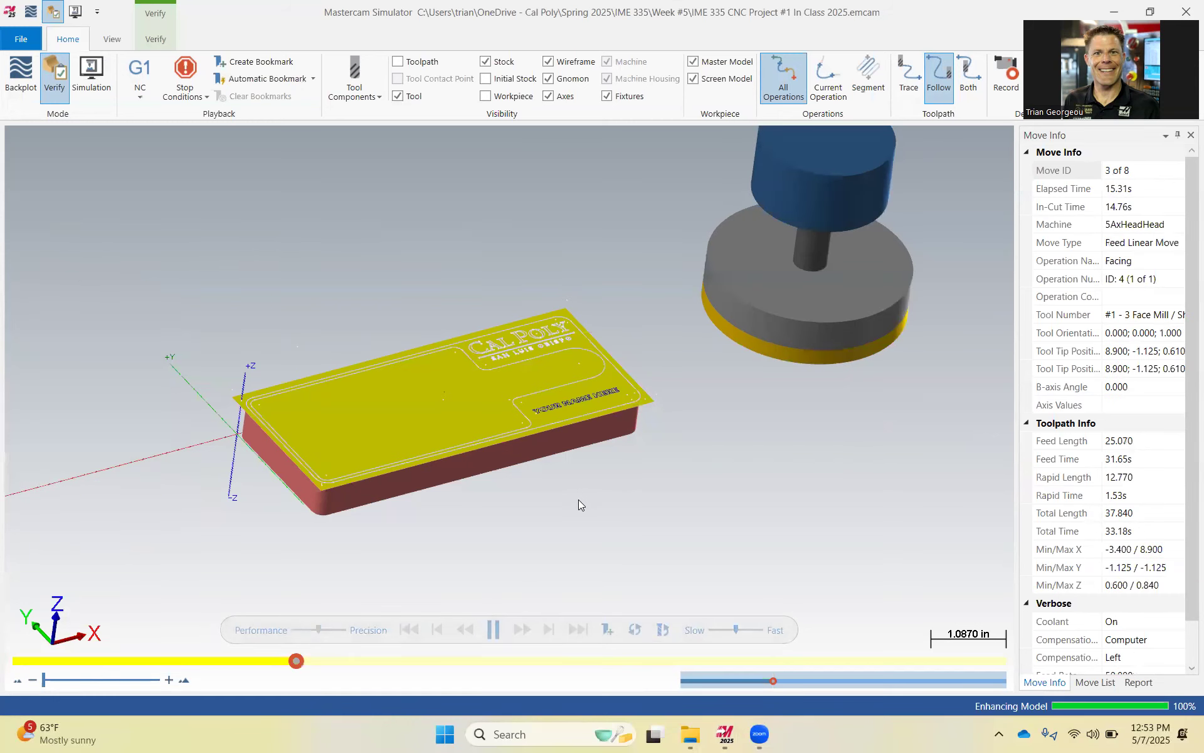
middle_click_drag(607, 475, 596, 424)
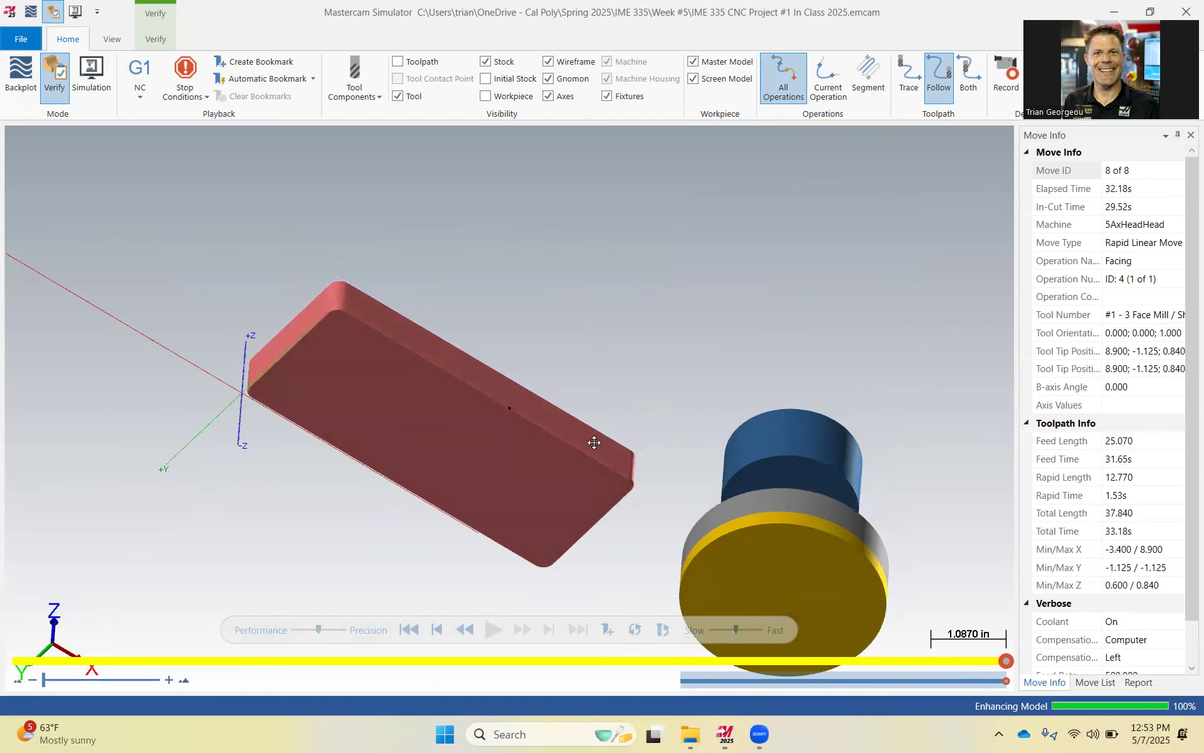
Rotate the simulated part for a final look and close the simulator.
mouse_move(594, 491)
middle_mouse_down()
mouse_move(586, 524)
mouse_move(600, 512)
middle_mouse_up()
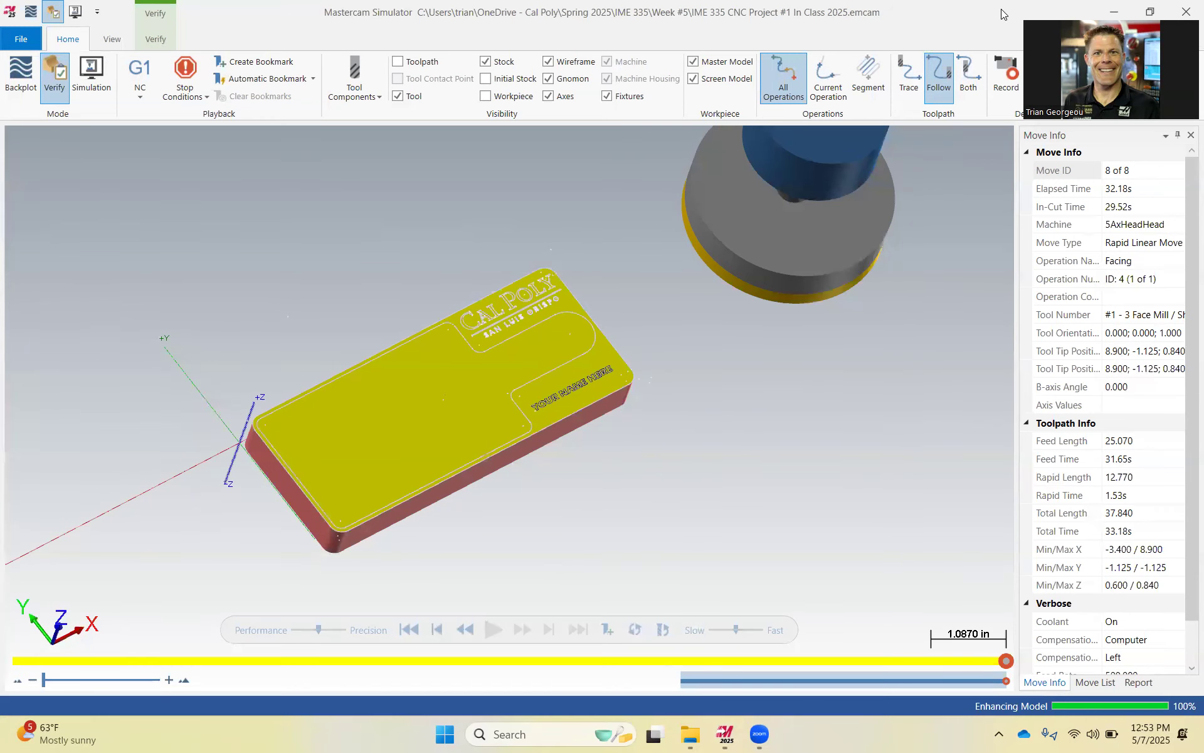
left_click_drag(886, 16, 915, 80)
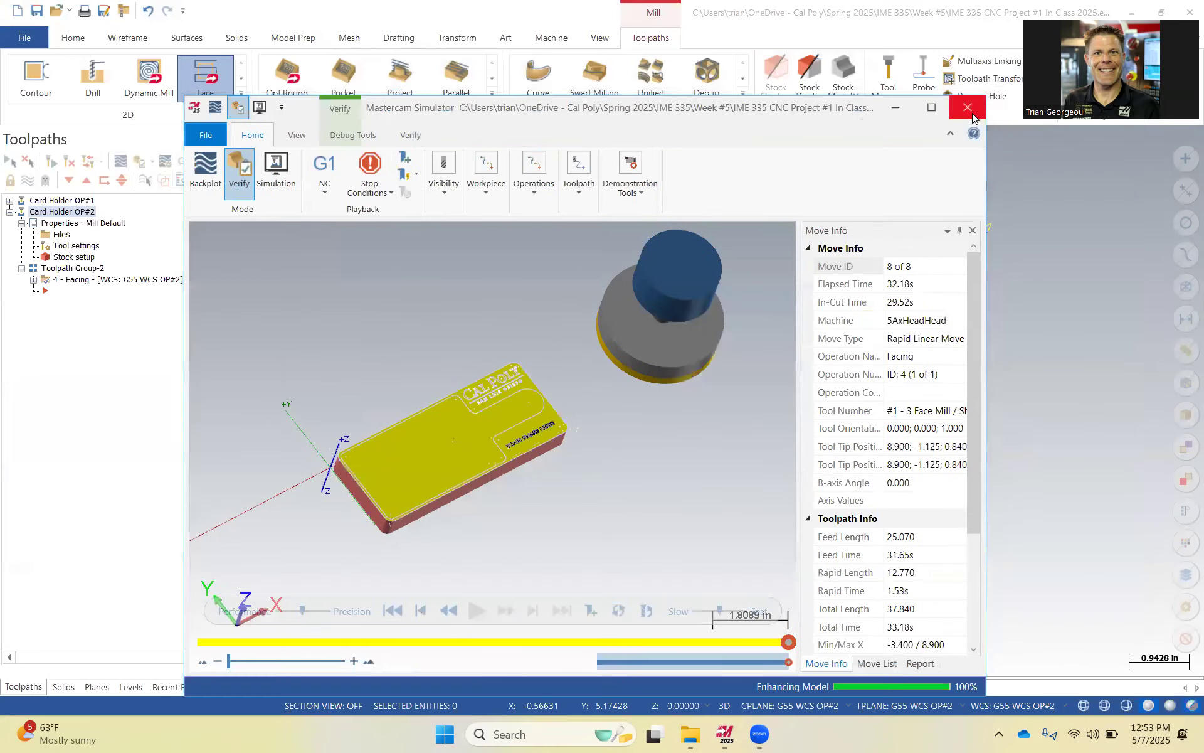
left_click(972, 113)
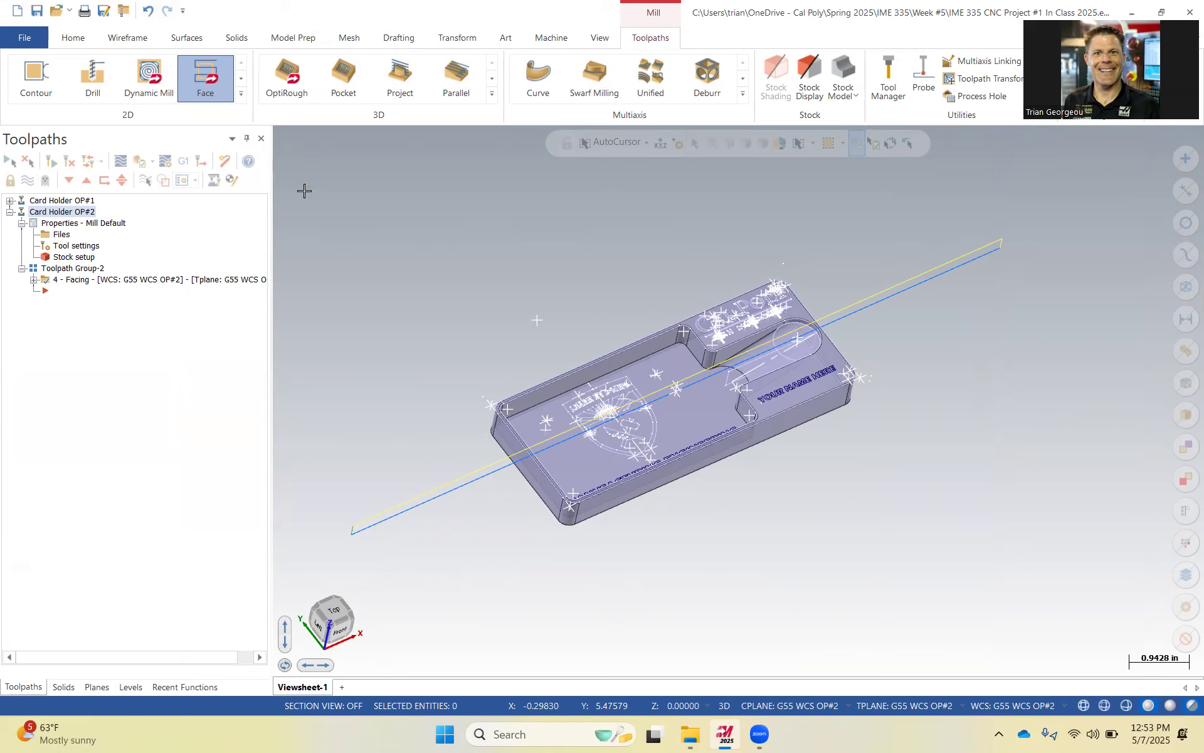
Open the Facing toolpath's geometry and delete its existing solid chain.
middle_click_drag(480, 345, 532, 296)
double_click(57, 277)
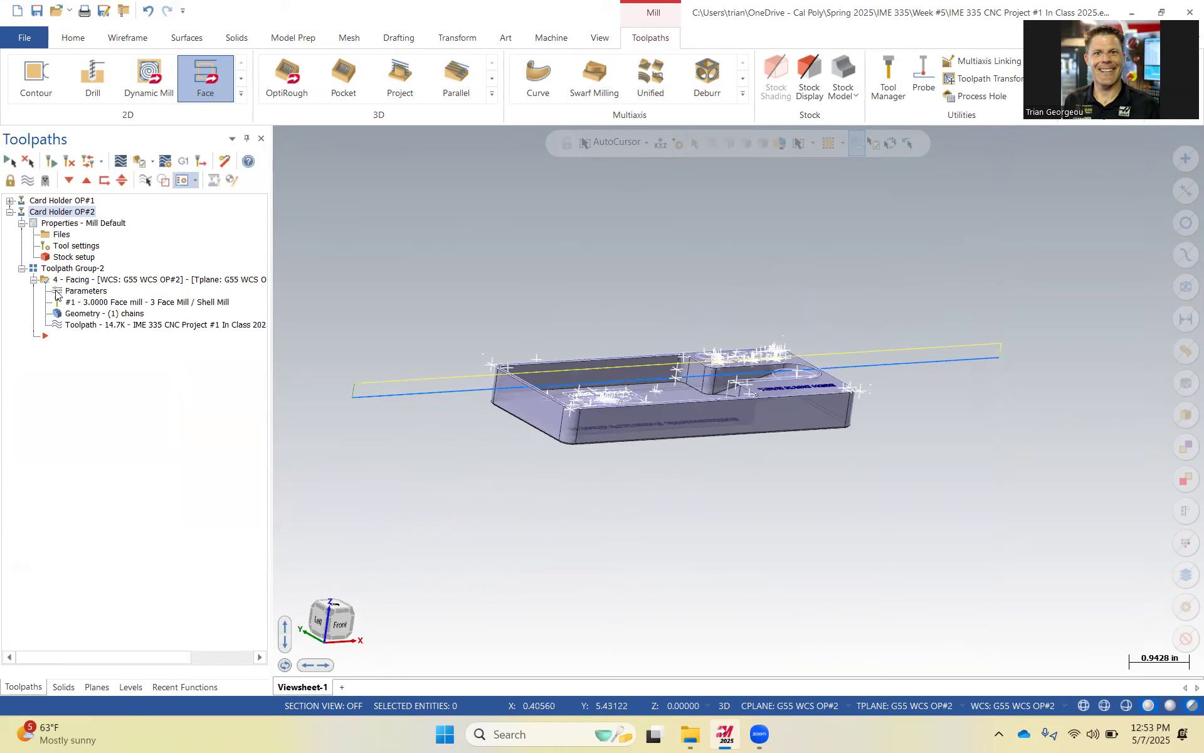
left_click(113, 314)
left_click(19, 189)
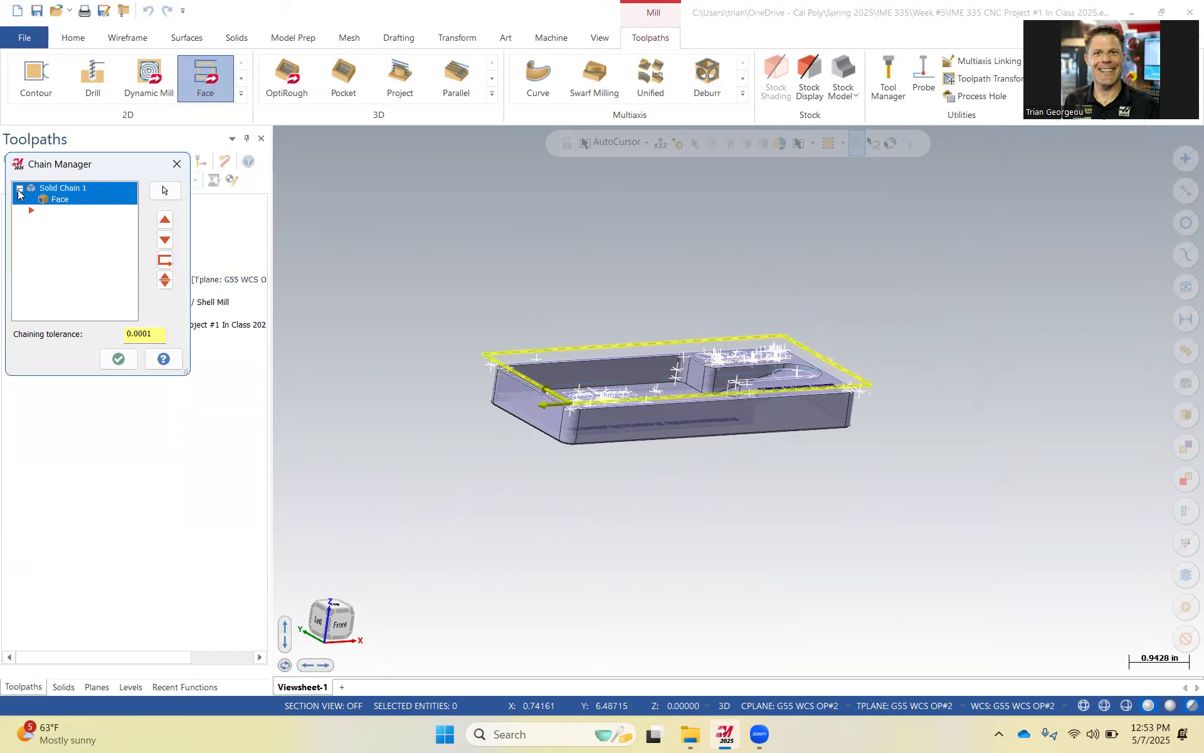
middle_click_drag(738, 403, 715, 384)
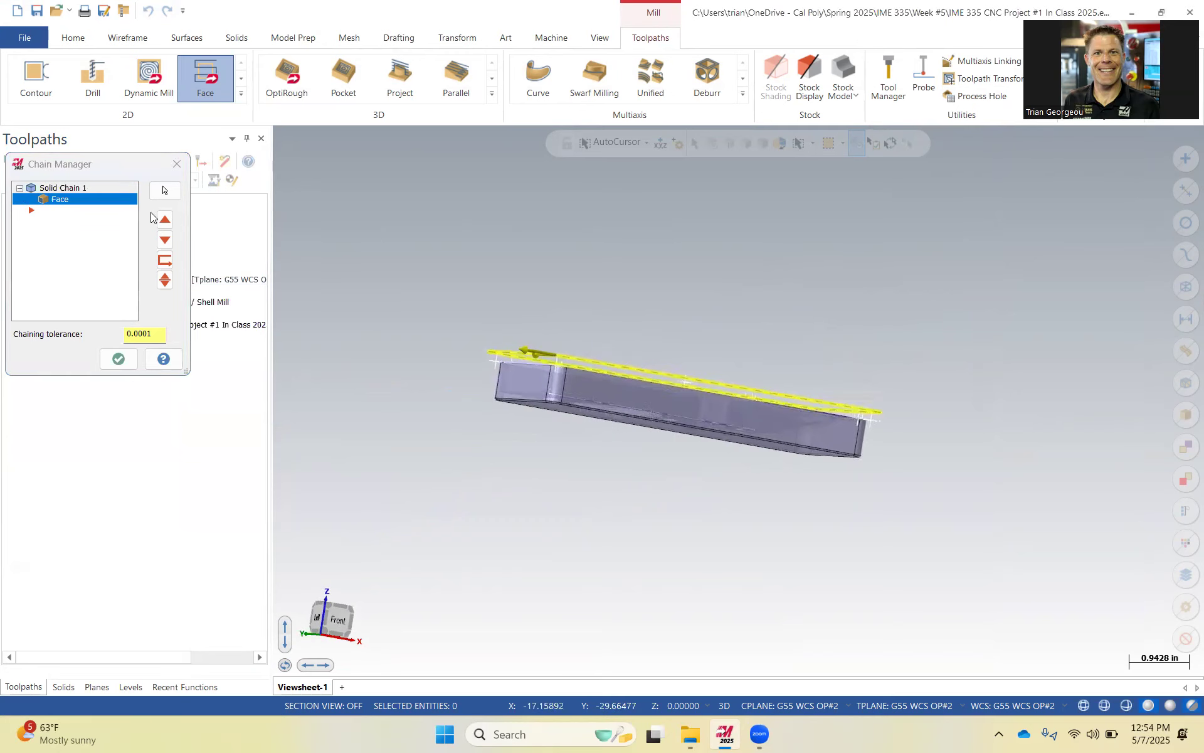
left_click(57, 201)
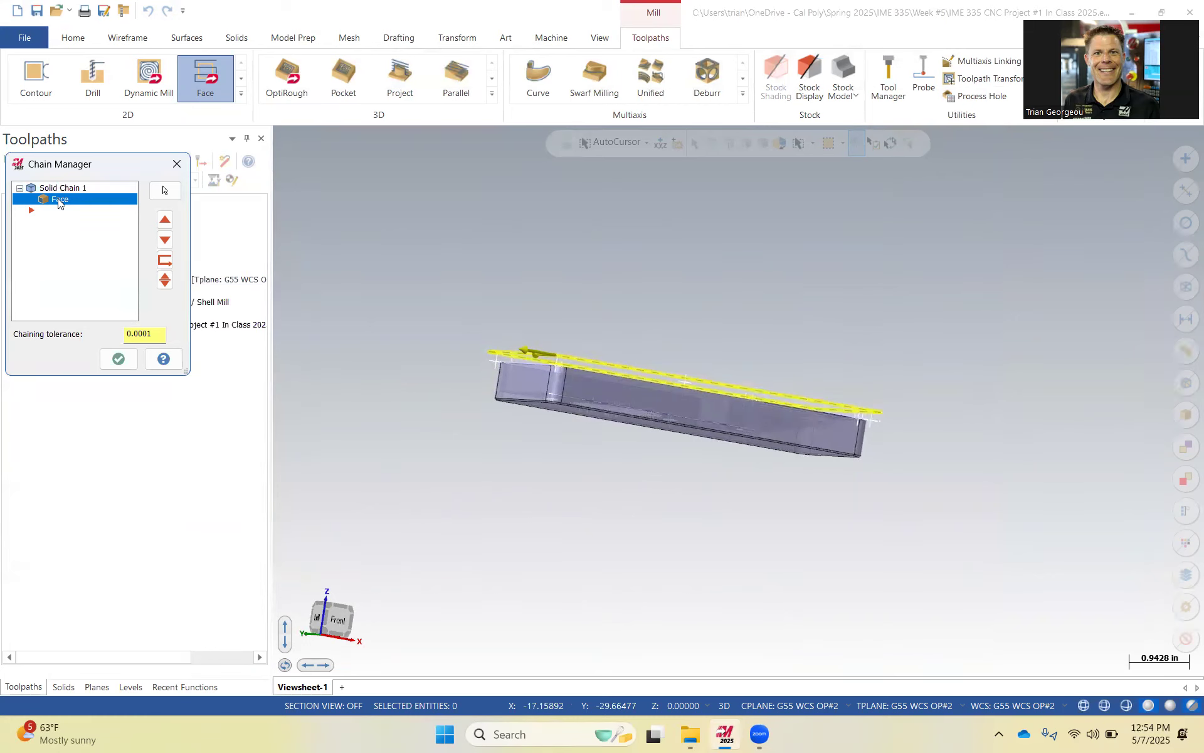
right_click(58, 201)
left_click(113, 360)
left_click(118, 358)
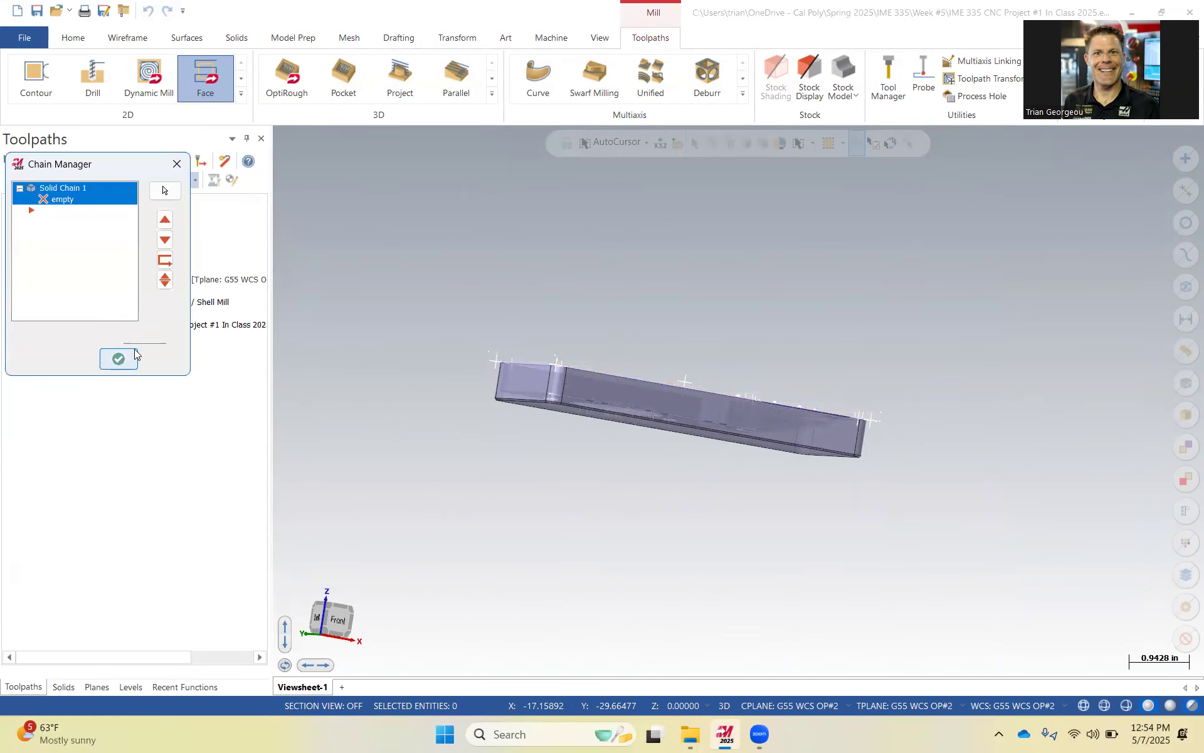
right_click(59, 188)
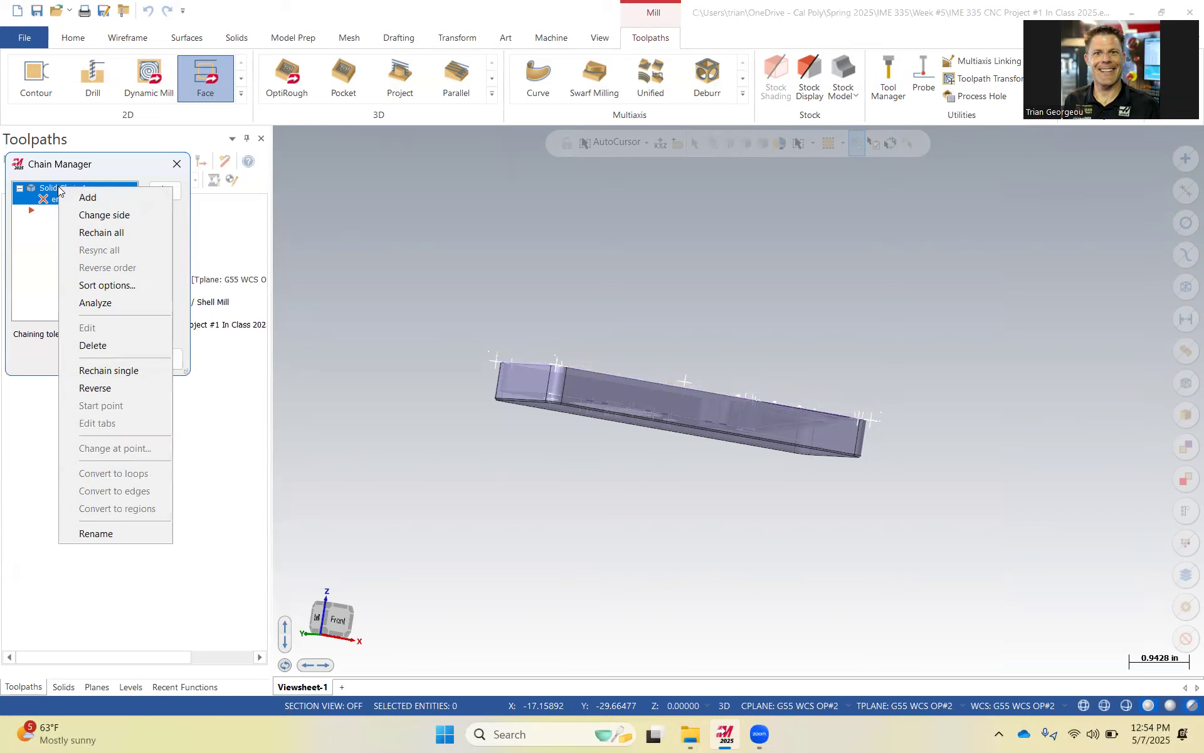
left_click(125, 346)
left_click(117, 357)
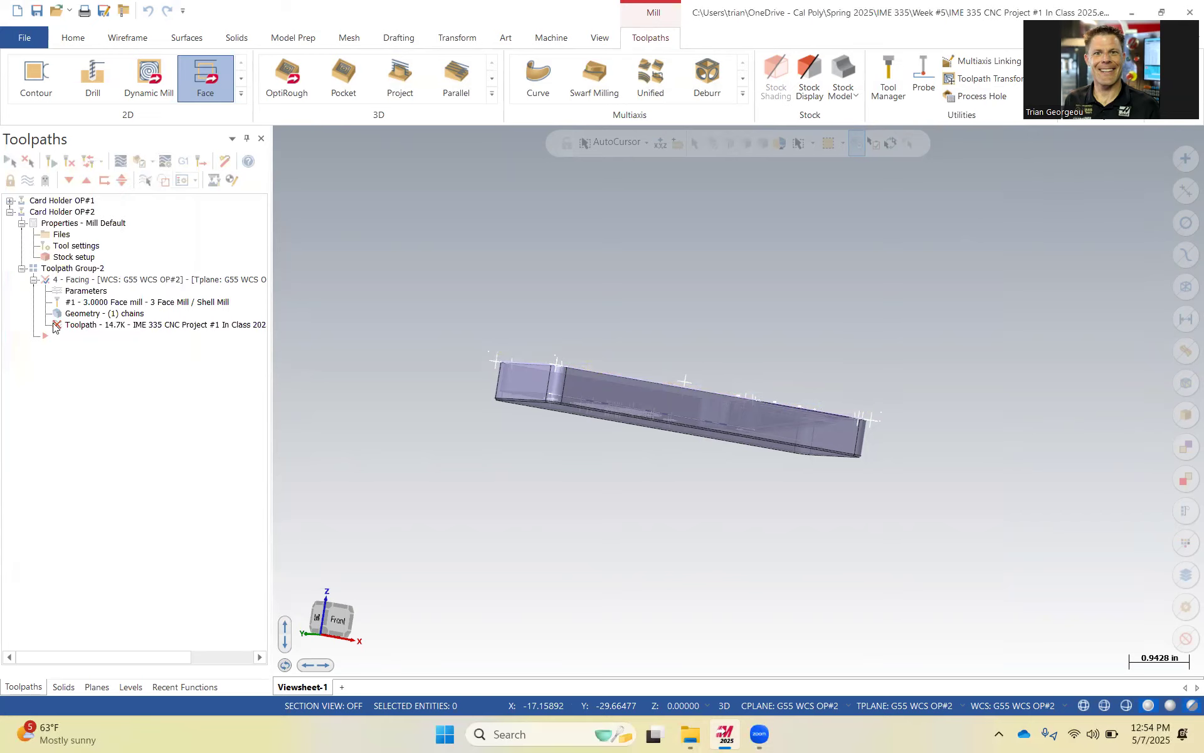
Add a new solid chain to the Facing toolpath by selecting the part's flat back face.
left_click(115, 313)
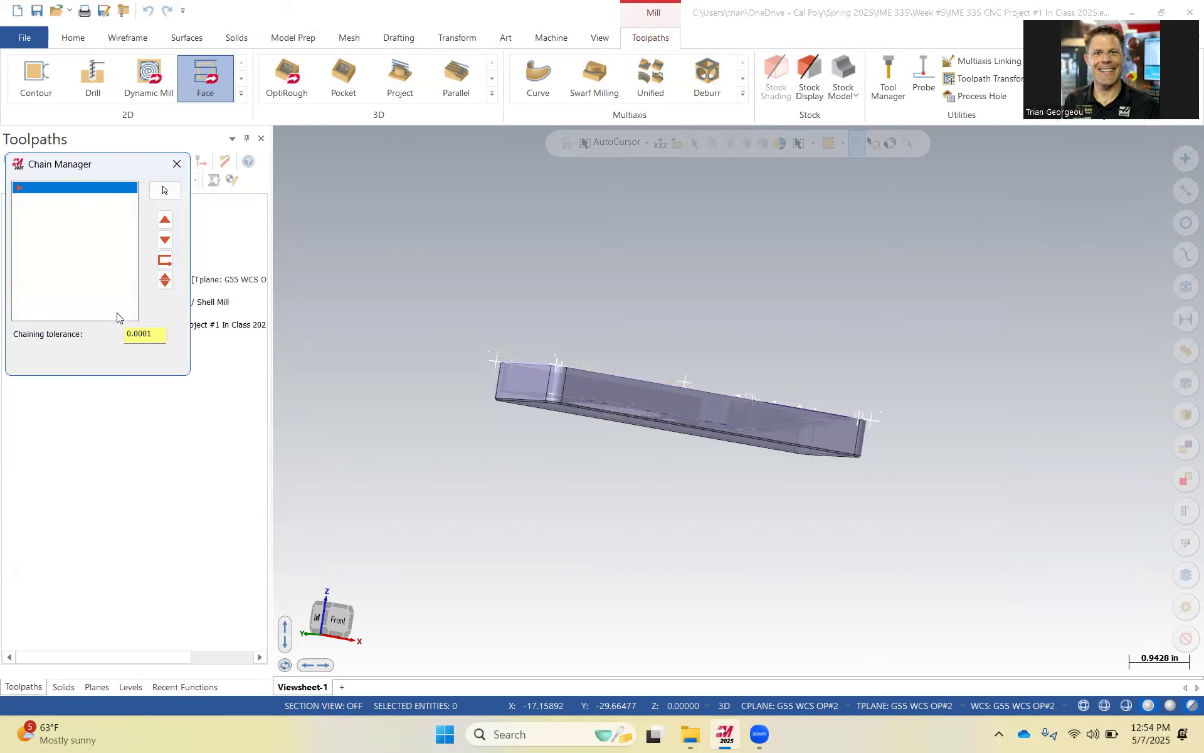
right_click(82, 247)
left_click(114, 262)
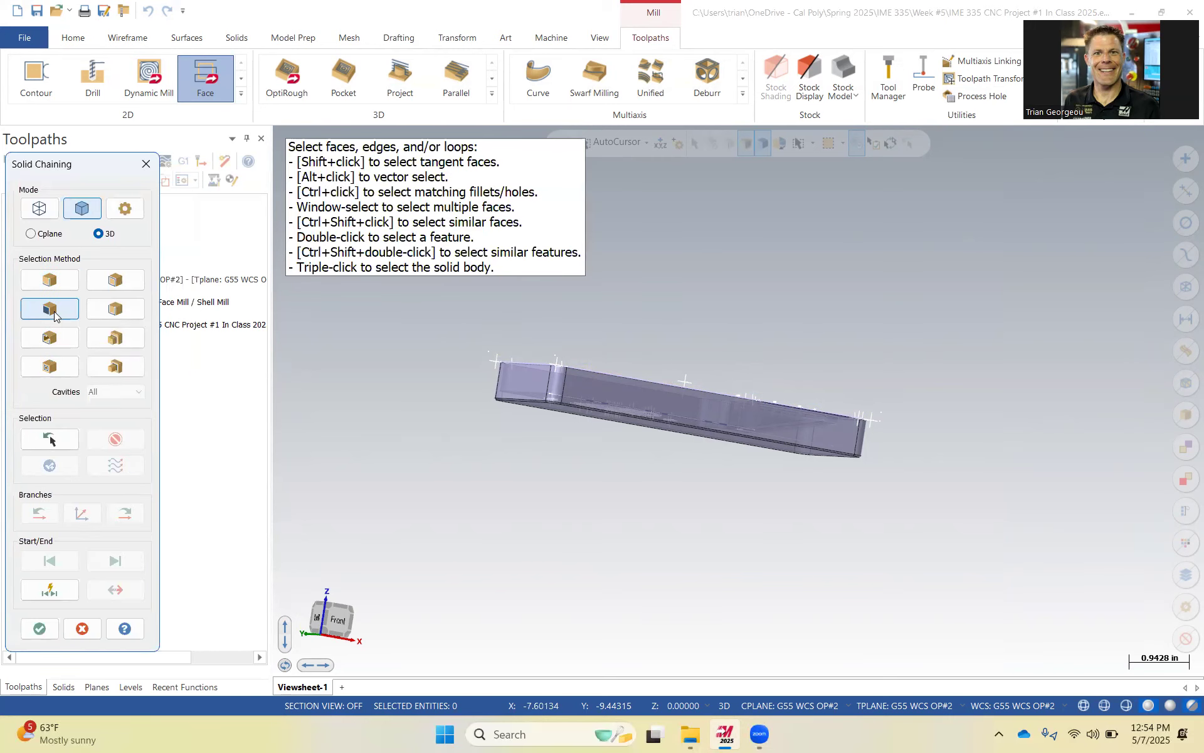
middle_click_drag(473, 433, 472, 377)
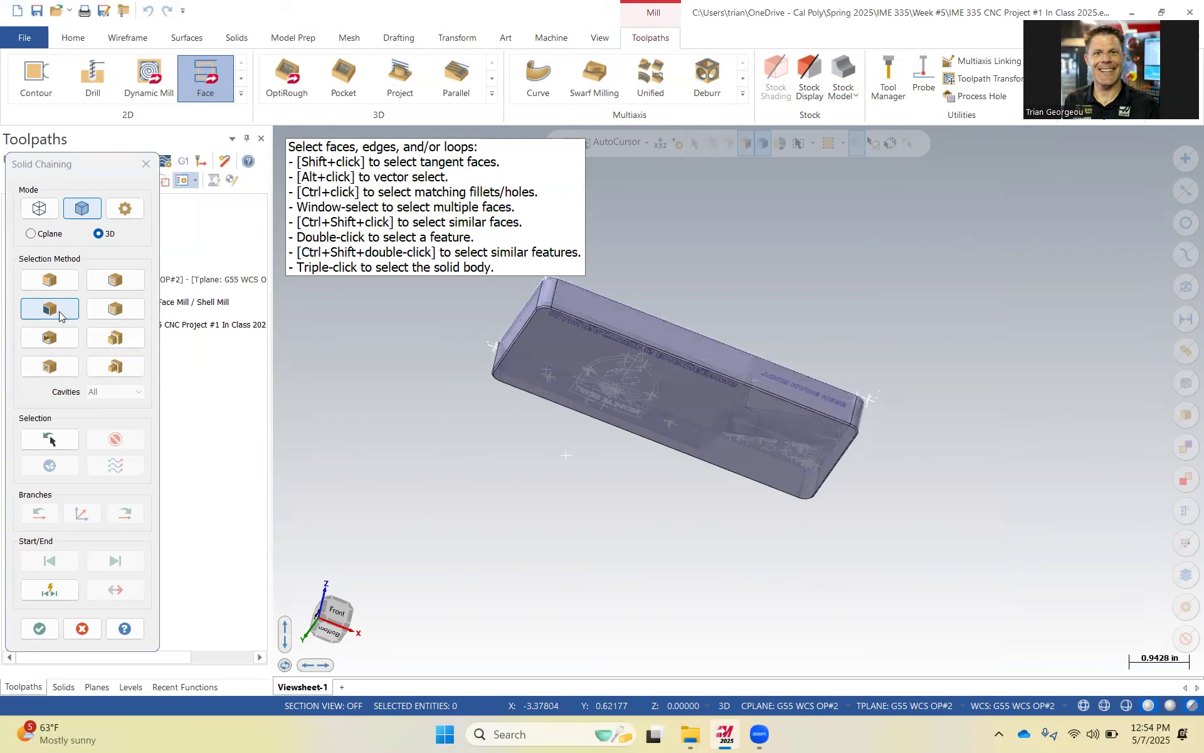
left_click(536, 340)
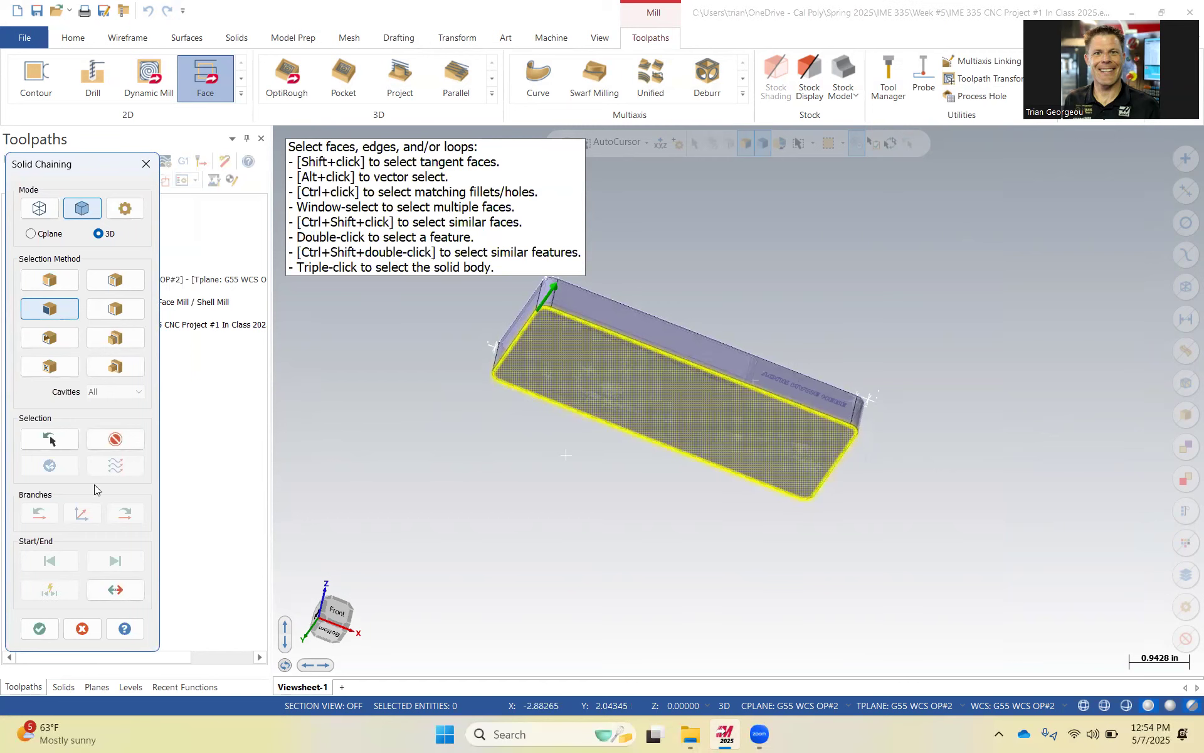
left_click(41, 624)
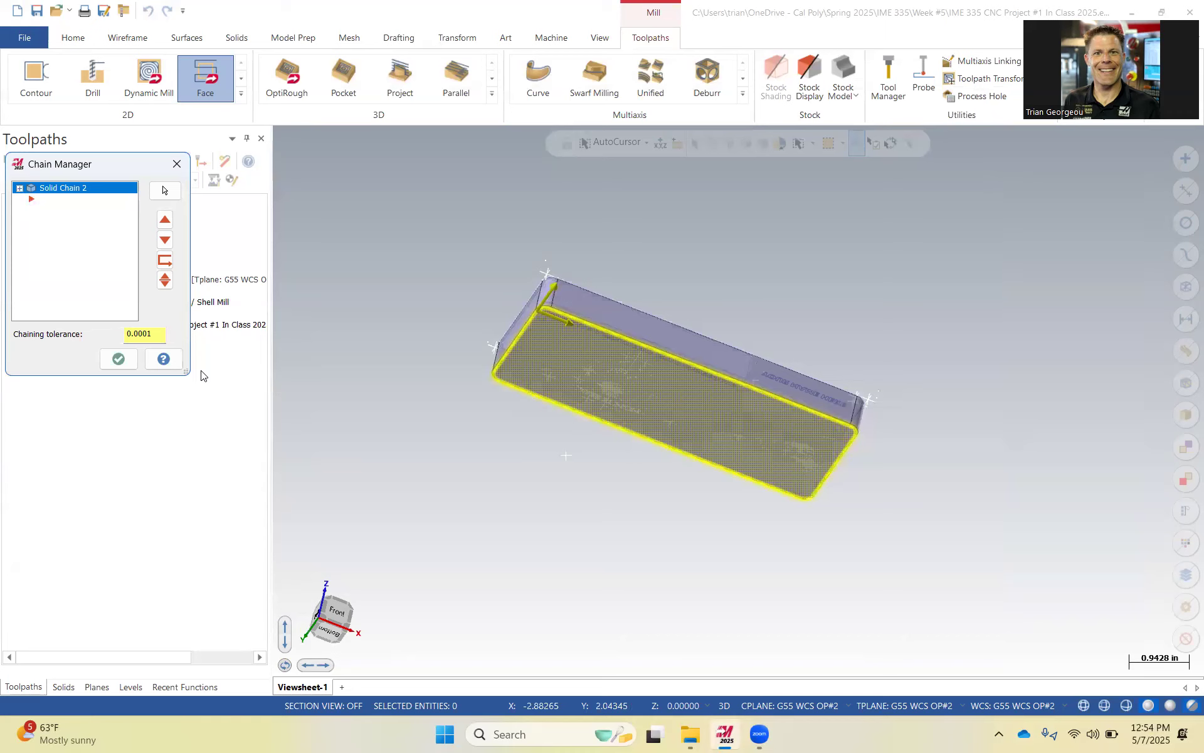
left_click(119, 358)
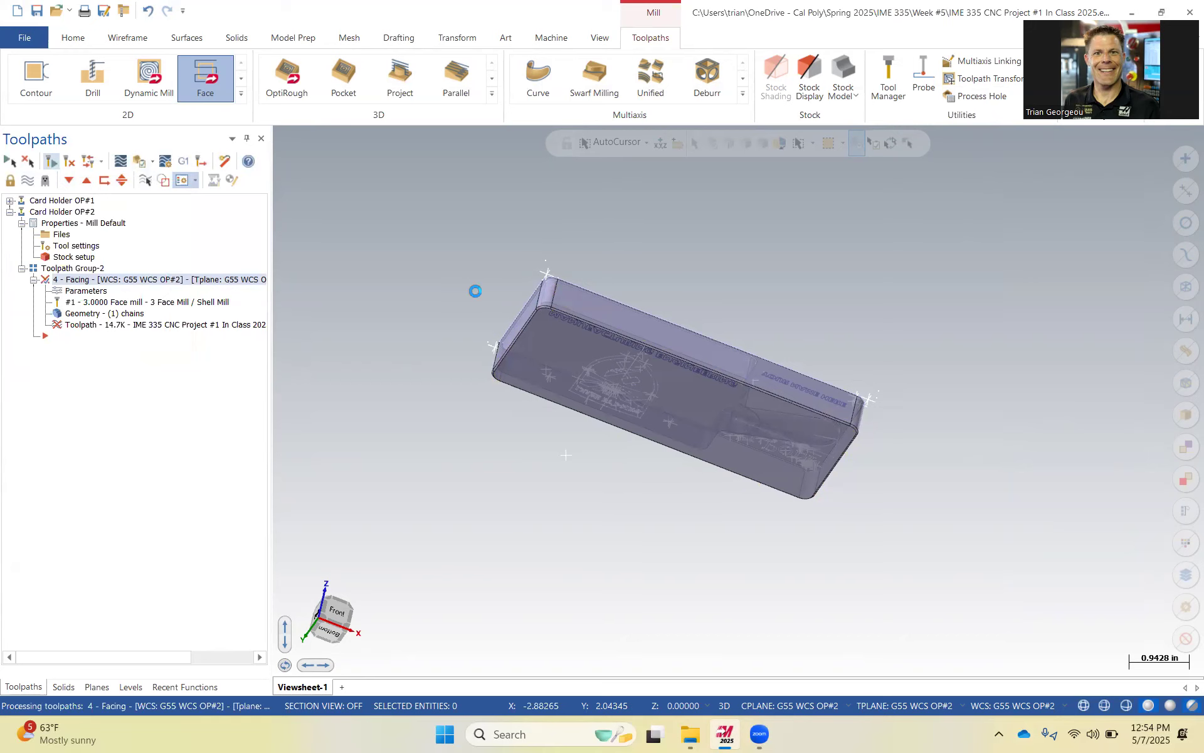
Examine the part's edges and pocket rim up close with the toolpath display toggled off.
middle_click_drag(487, 347, 495, 508)
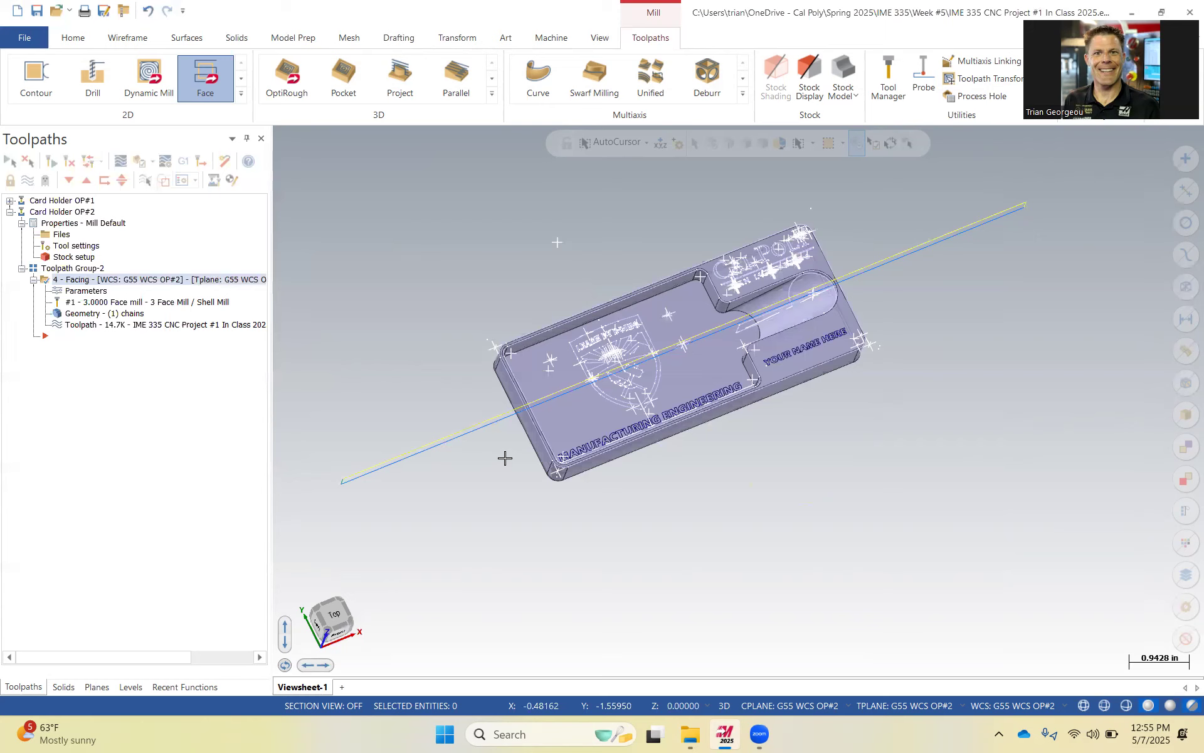
middle_click_drag(432, 390, 448, 352)
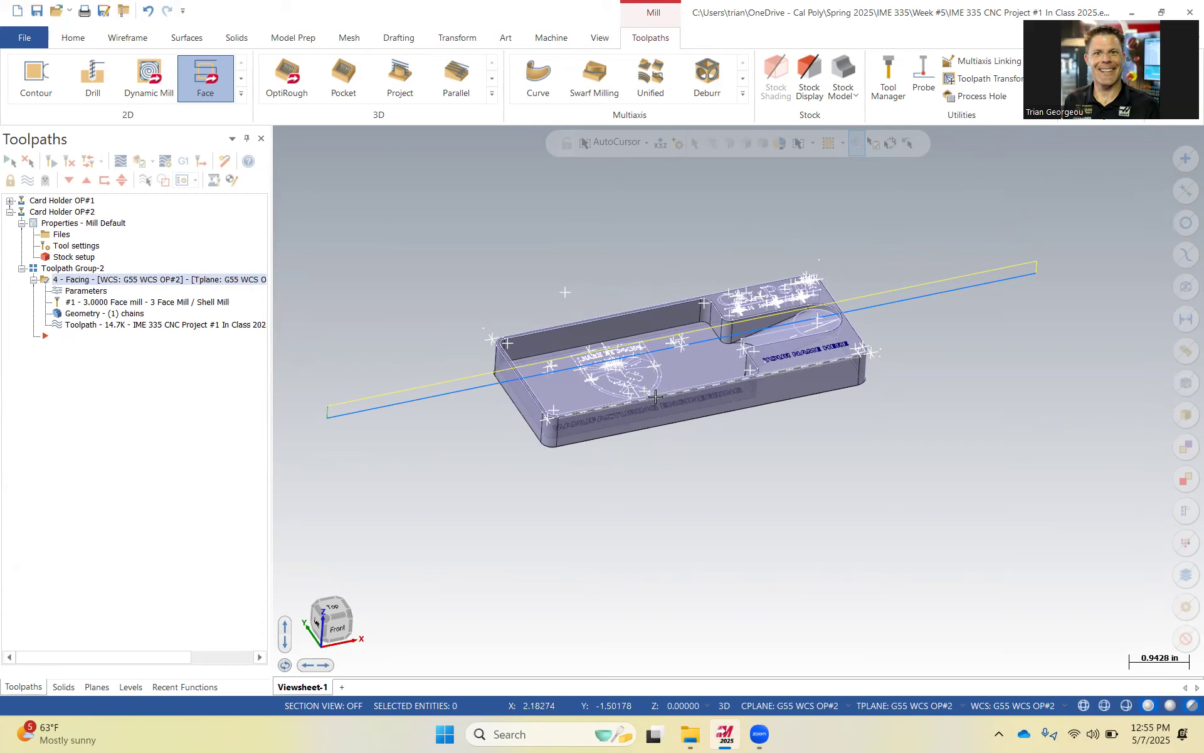
key("alt+t")
scroll(631, 386, "up", 4)
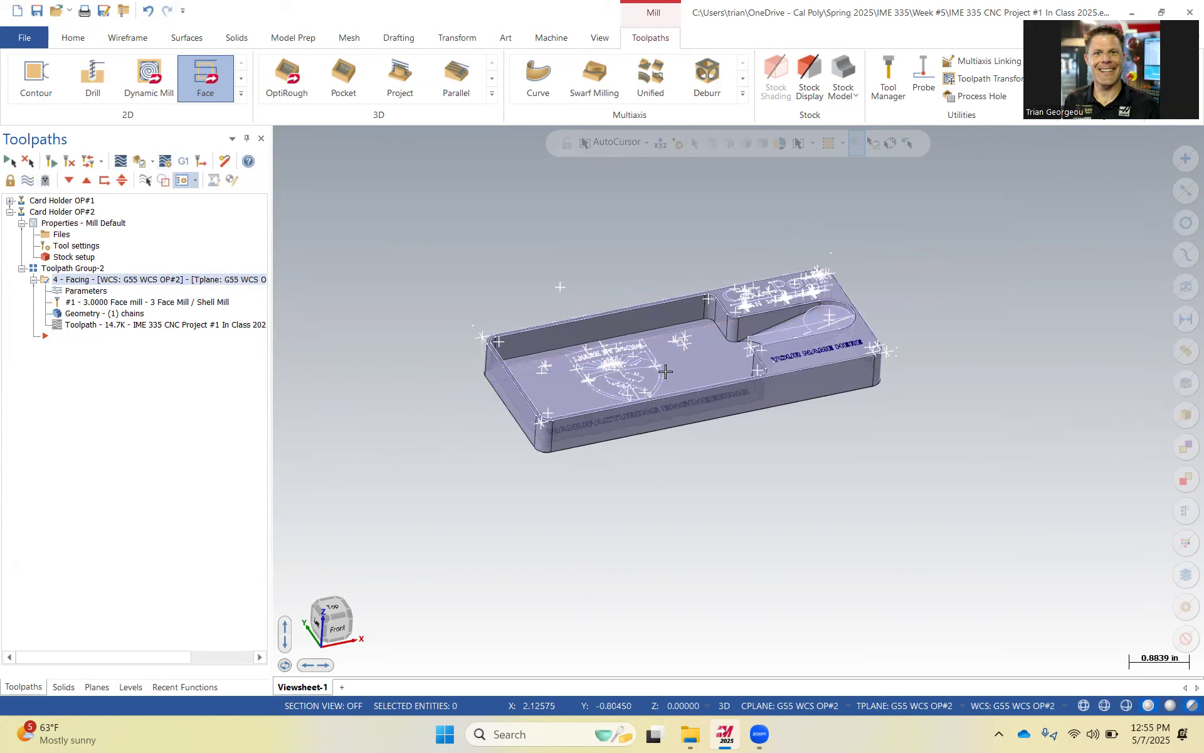
scroll(734, 440, "up", 8)
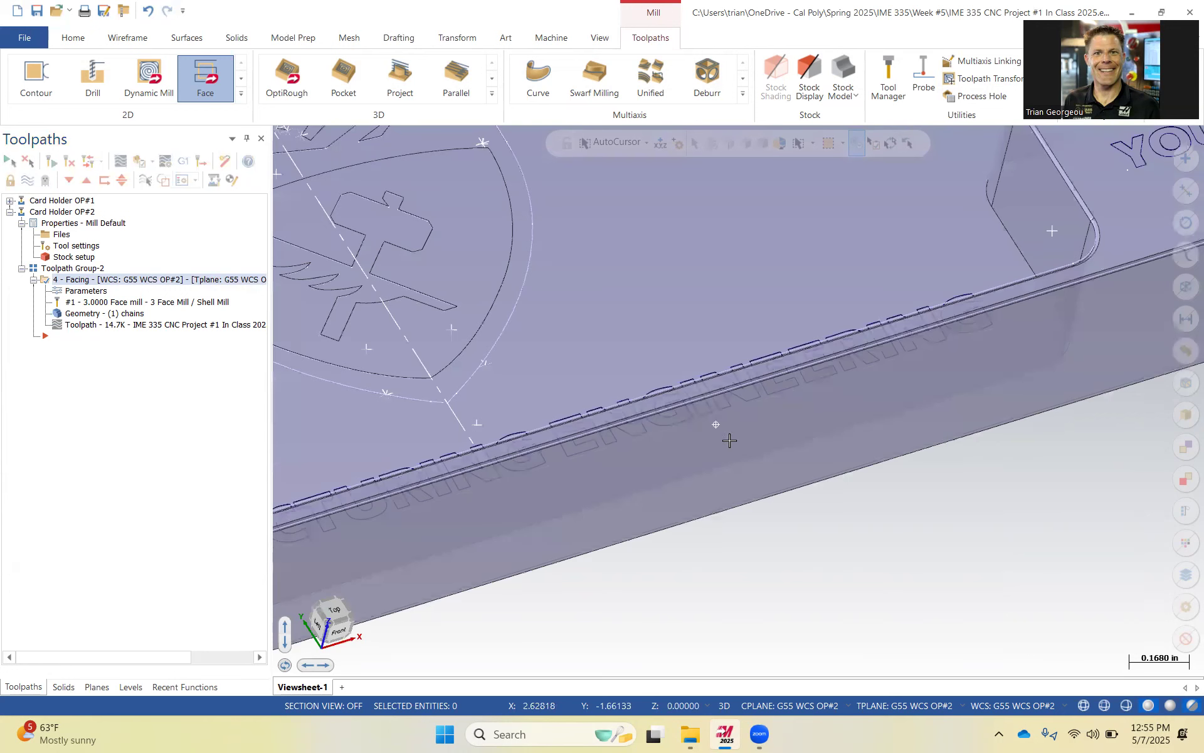
scroll(770, 444, "up", 1)
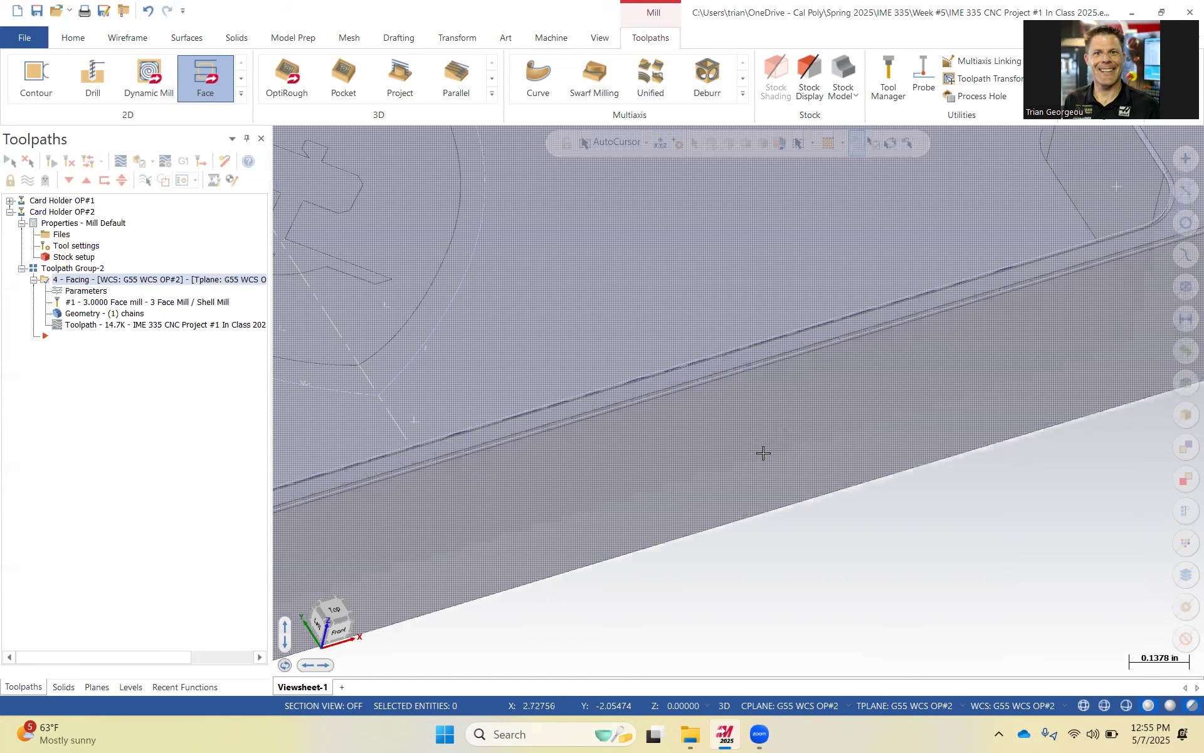
scroll(781, 446, "down", 6)
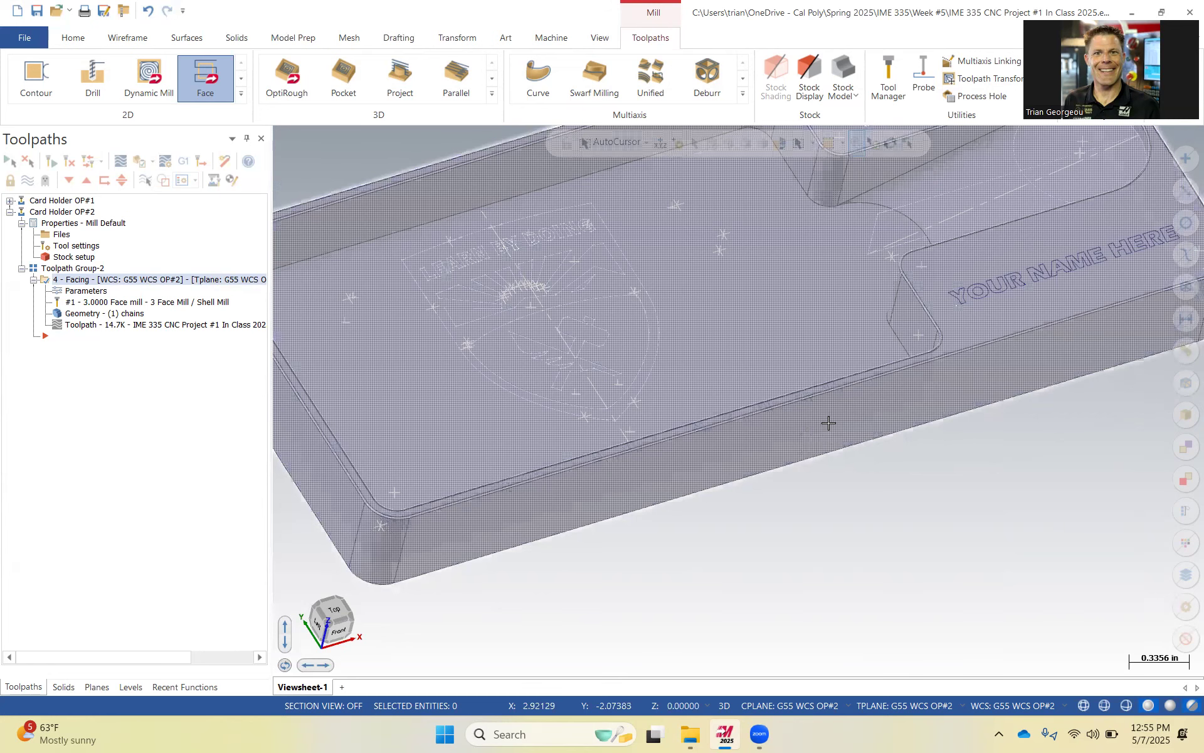
scroll(828, 424, "down", 2)
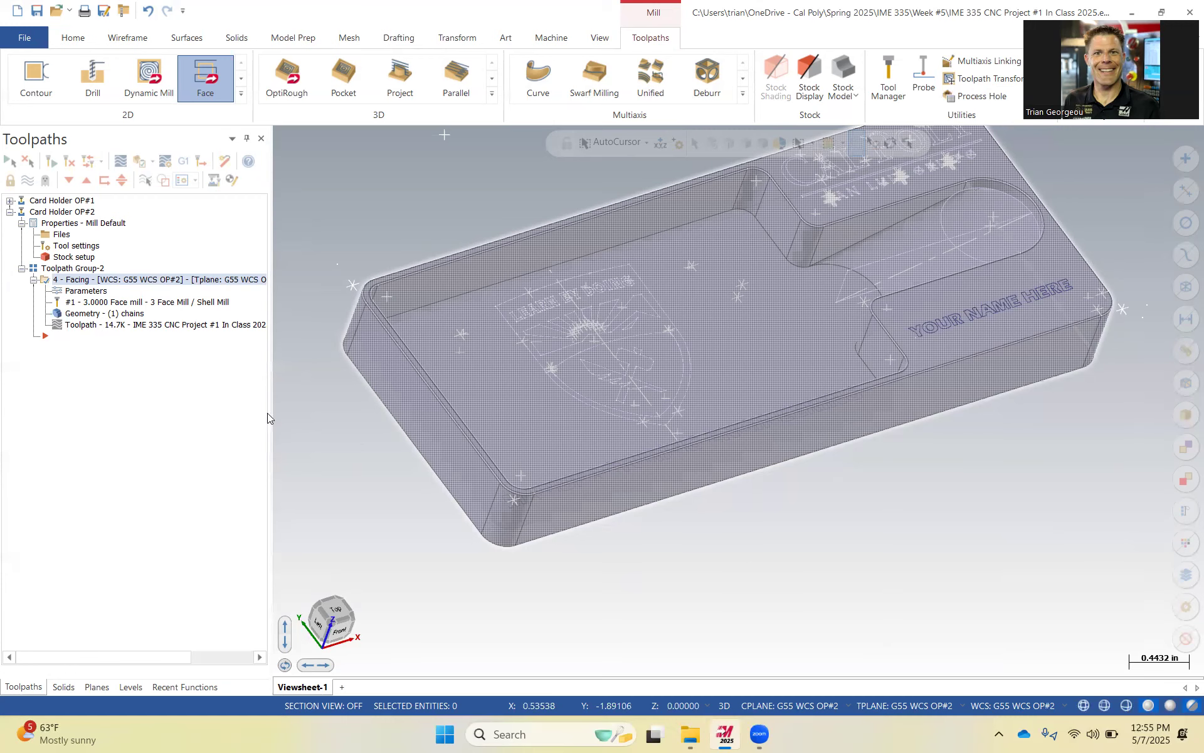
key("alt+t")
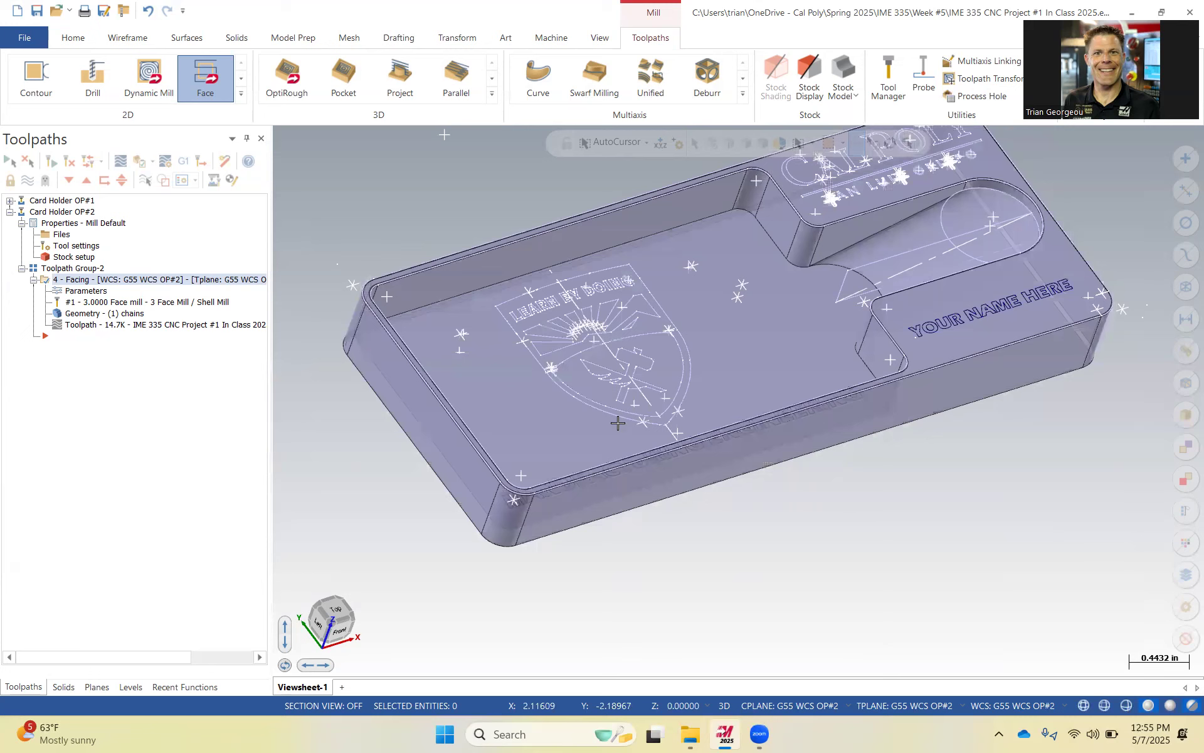
Start a 2D Pocket toolpath and pick the upper edge of the card pocket's wall in Edges mode.
left_click(241, 93)
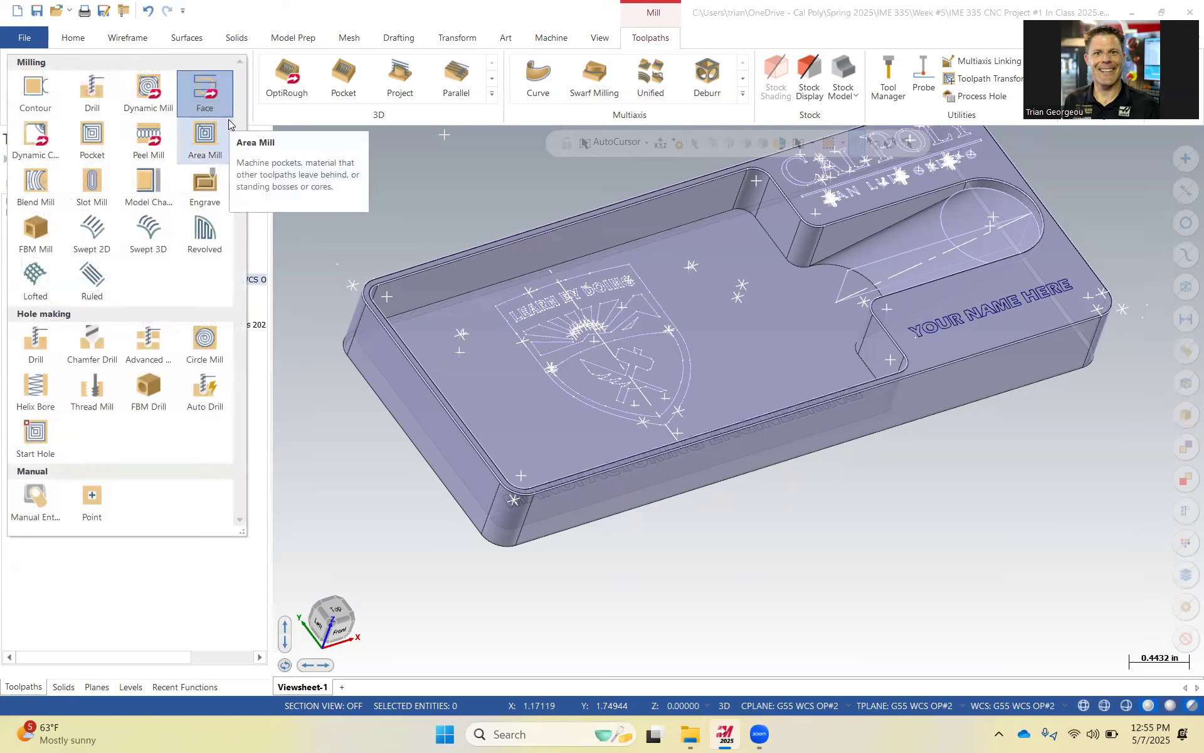
left_click(103, 135)
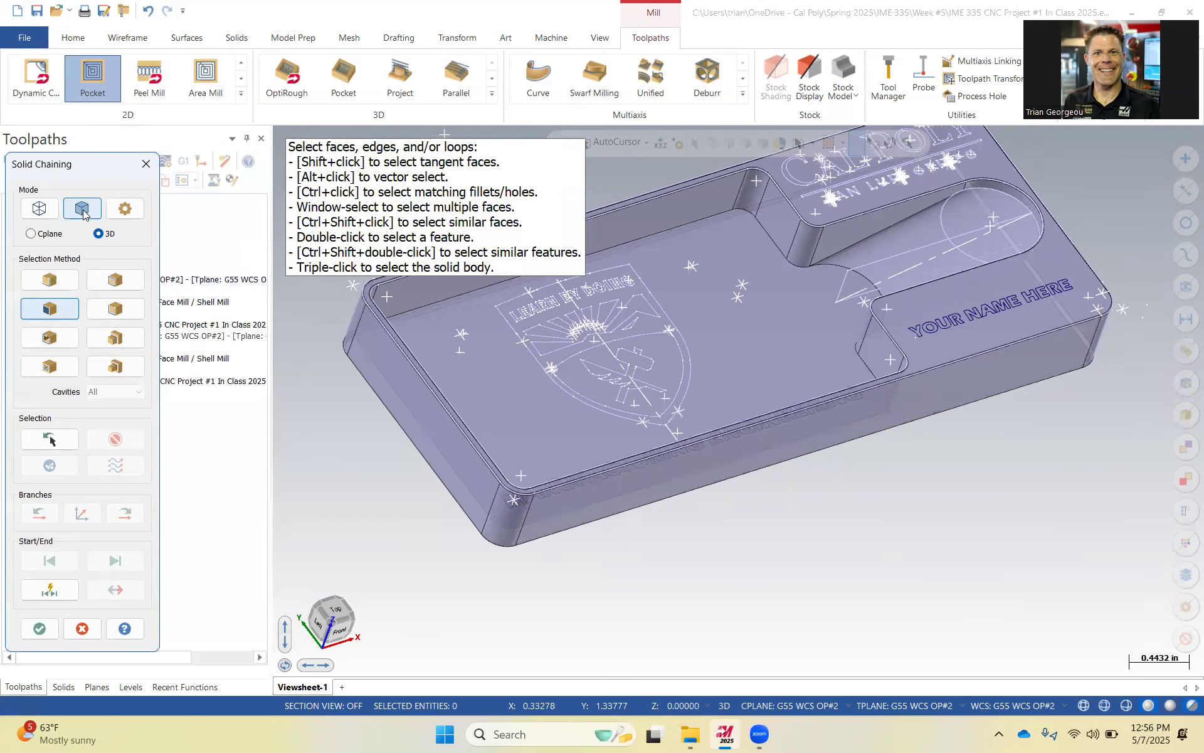
left_click(65, 280)
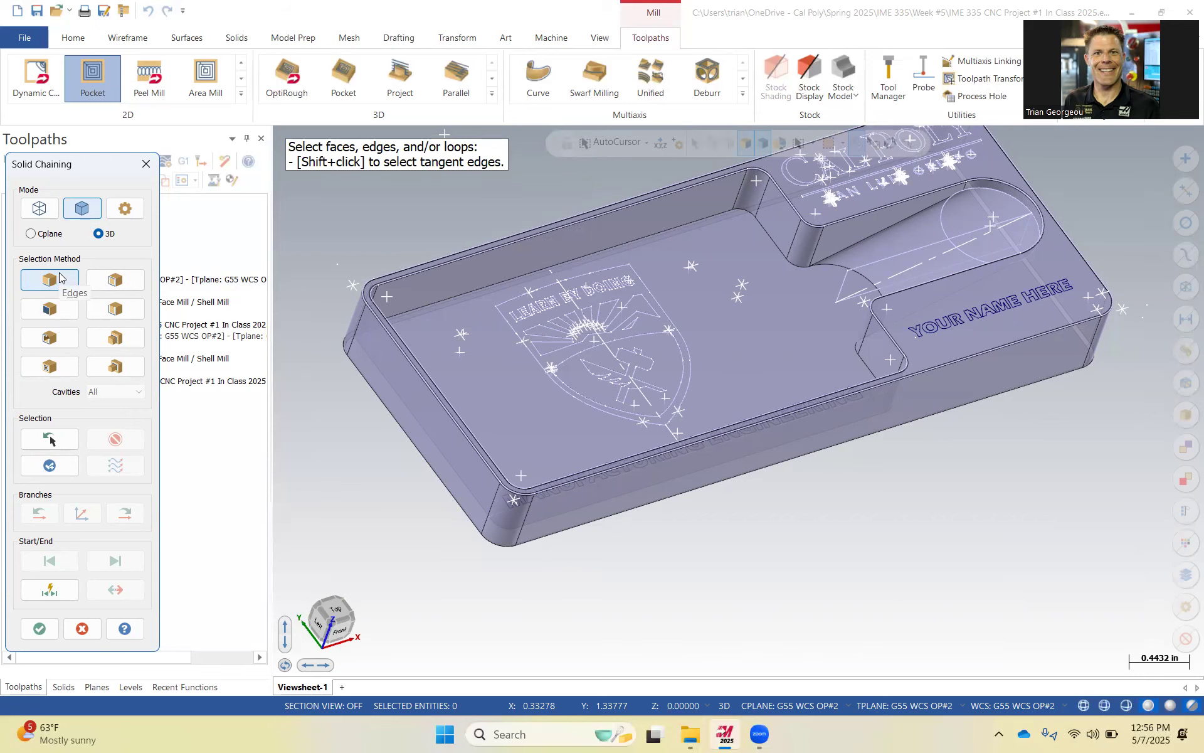
scroll(794, 213, "up", 2)
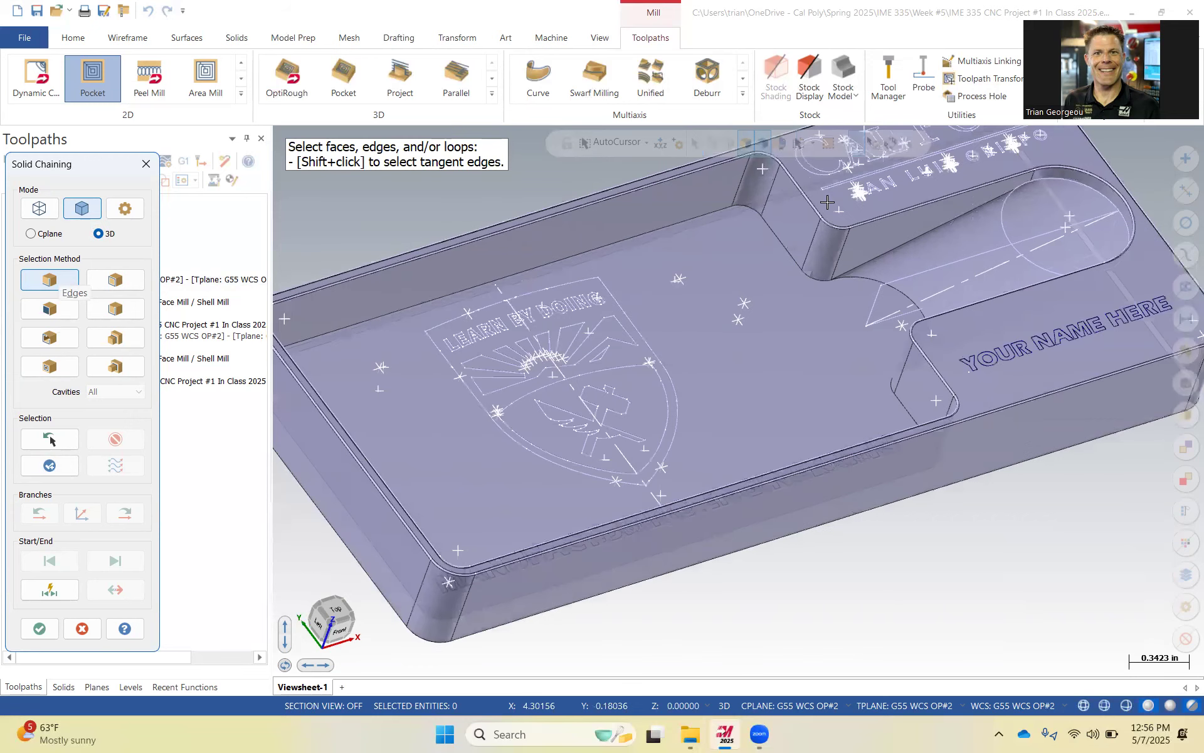
scroll(794, 213, "up", 5)
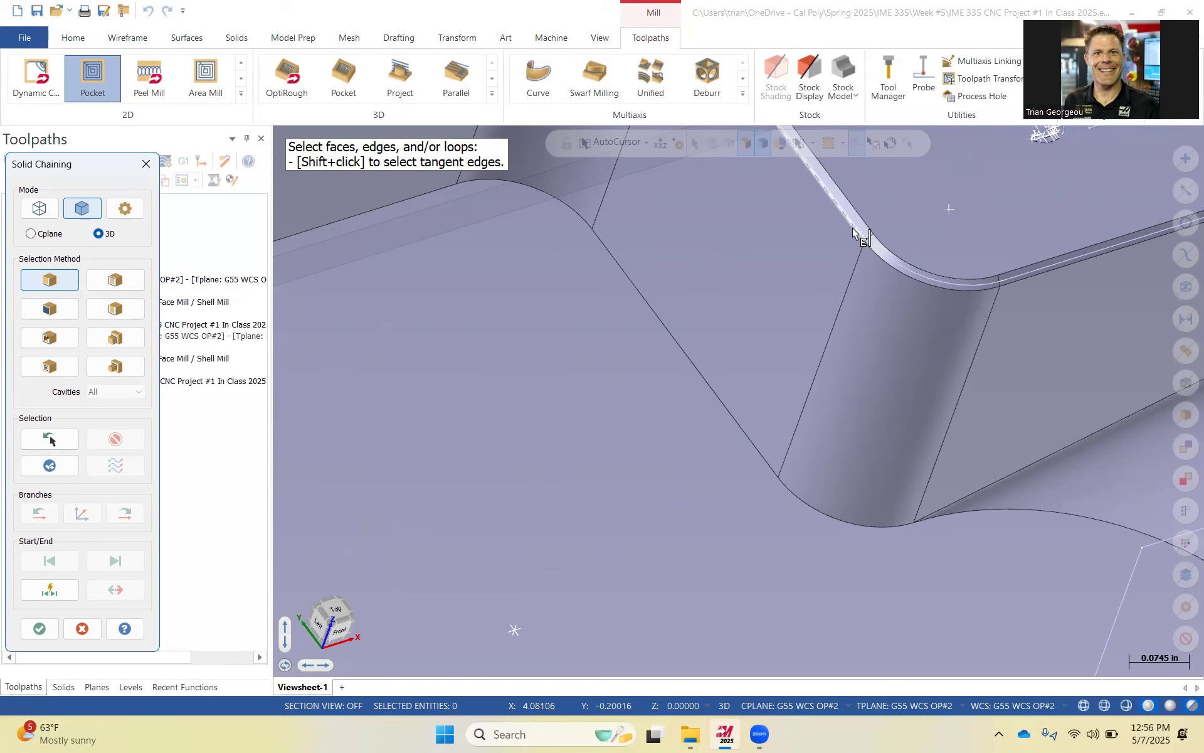
left_click(849, 236)
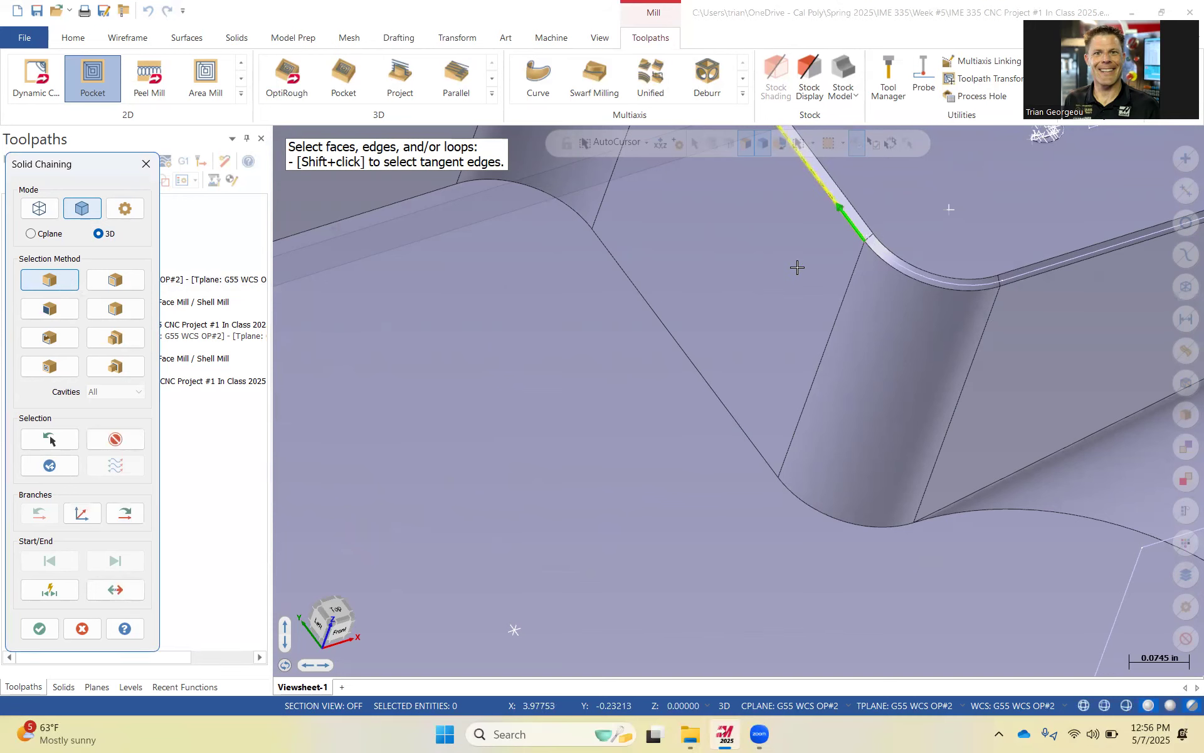
Extend the edge chain branch by branch around the card pocket's rim until the loop closes, and accept the chain.
scroll(797, 263, "down", 5)
scroll(801, 252, "down", 1)
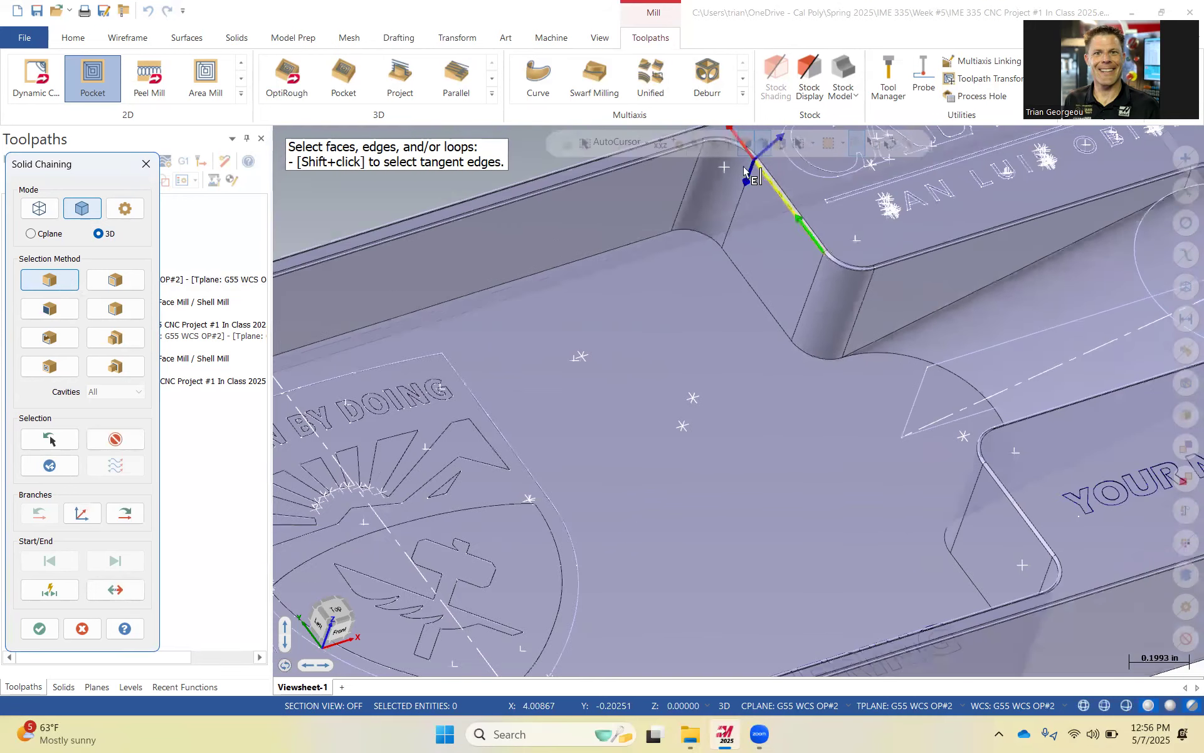
left_click(131, 515)
left_click(132, 514)
left_click(140, 512)
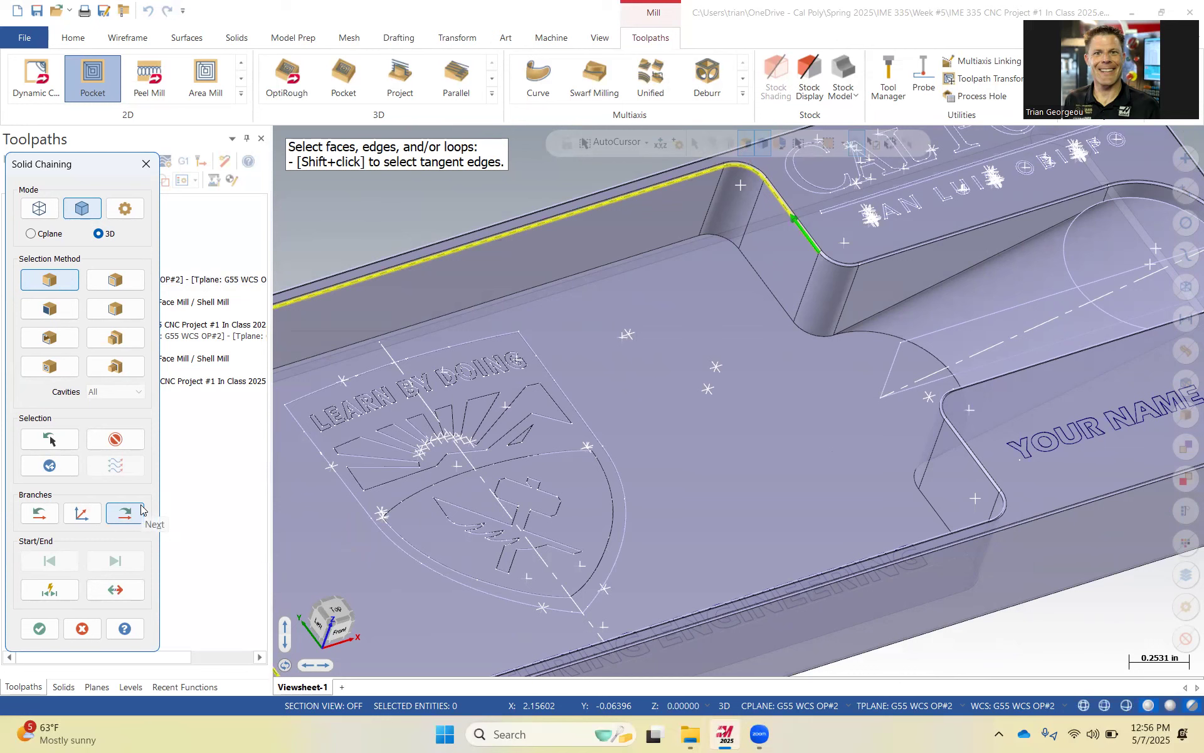
left_click(137, 514)
left_click(136, 512)
left_click(137, 514)
left_click(140, 514)
left_click(141, 514)
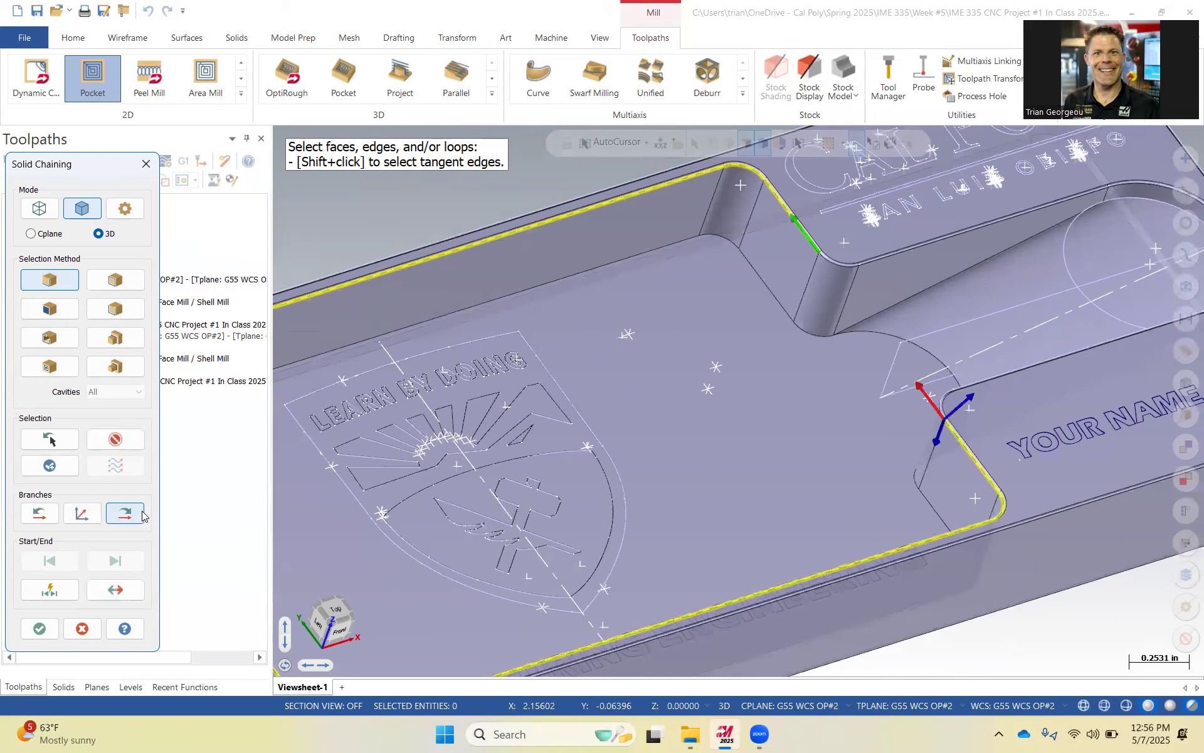
left_click(142, 514)
left_click(143, 515)
left_click(144, 516)
left_click(144, 516)
scroll(634, 488, "down", 3)
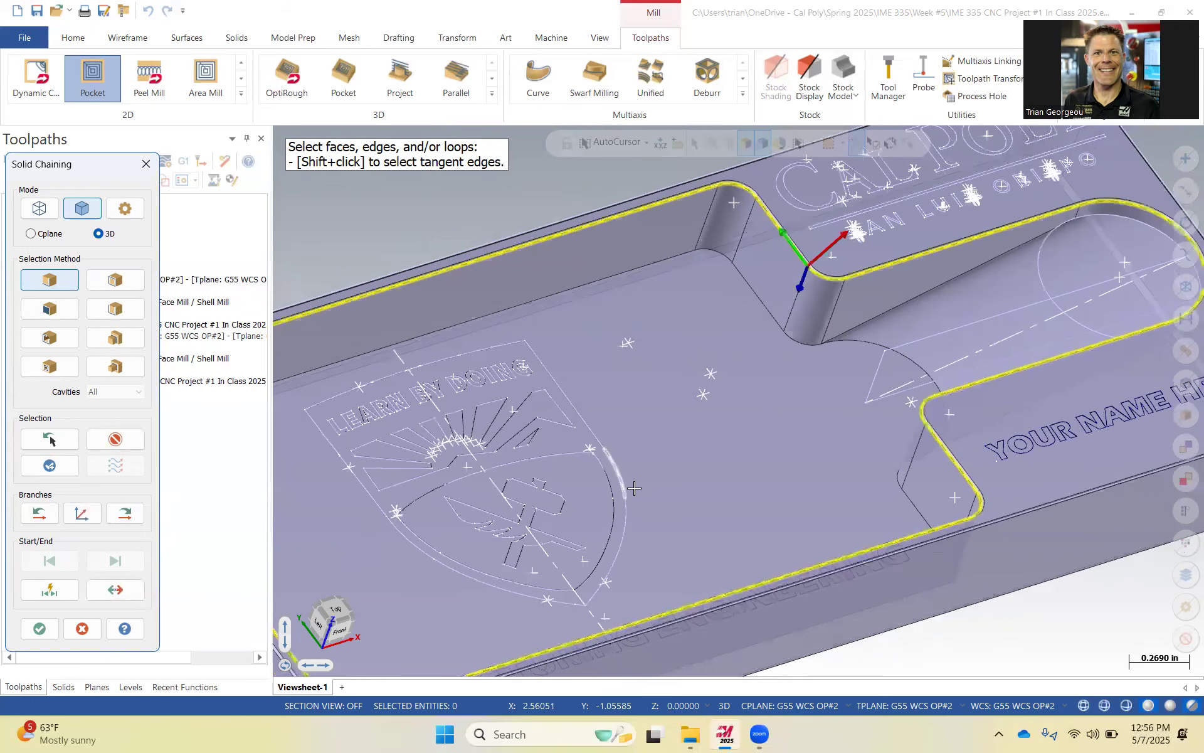
scroll(634, 488, "down", 1)
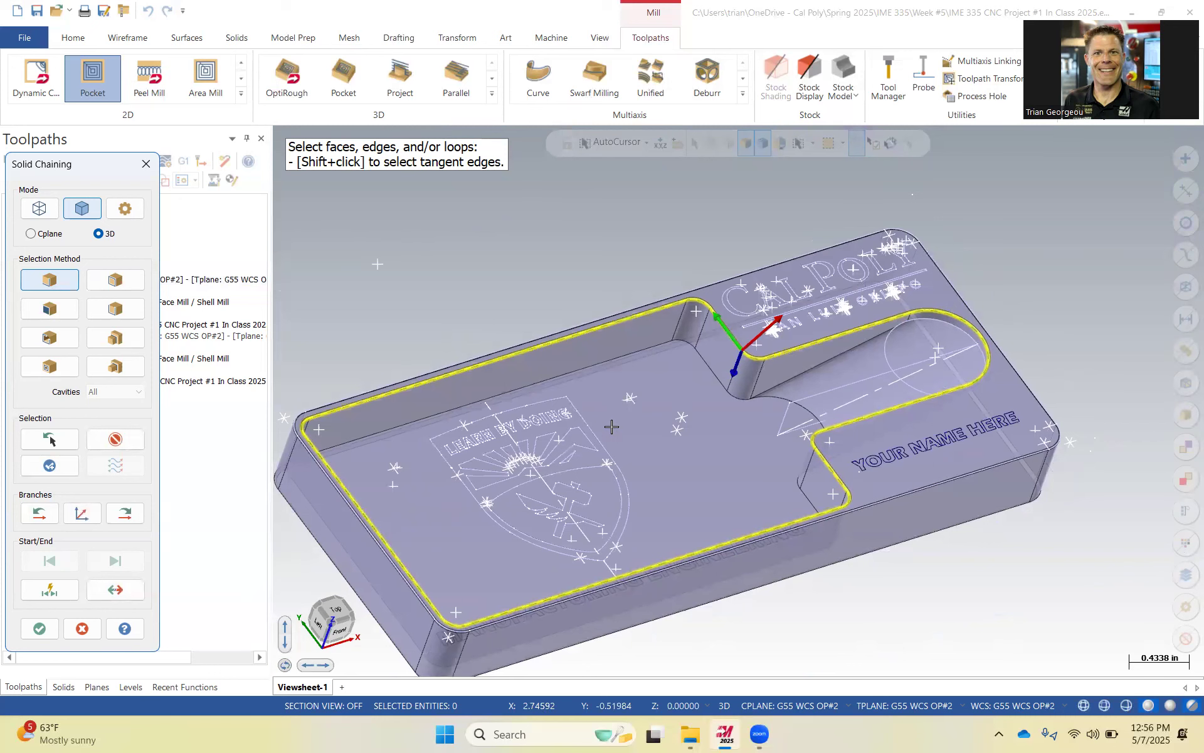
left_click(39, 627)
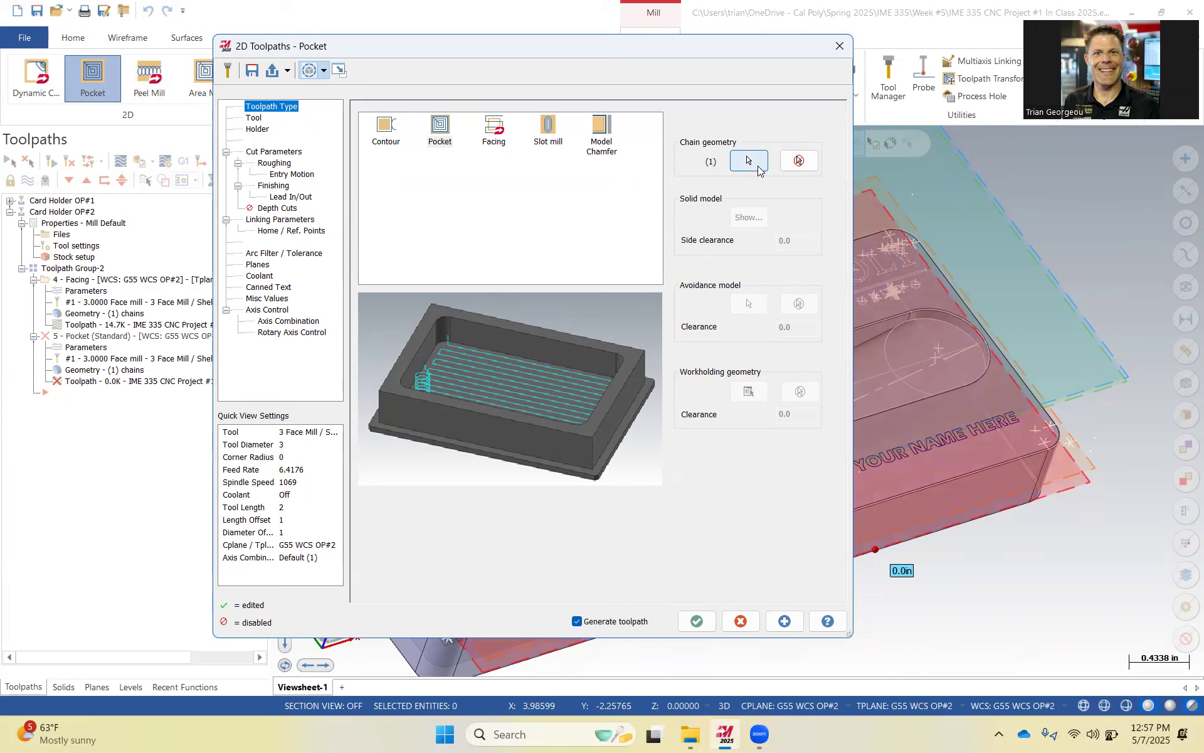
Create a new 0.5 inch flat endmill for the pocket toolpath, keeping its default geometry.
left_click(254, 119)
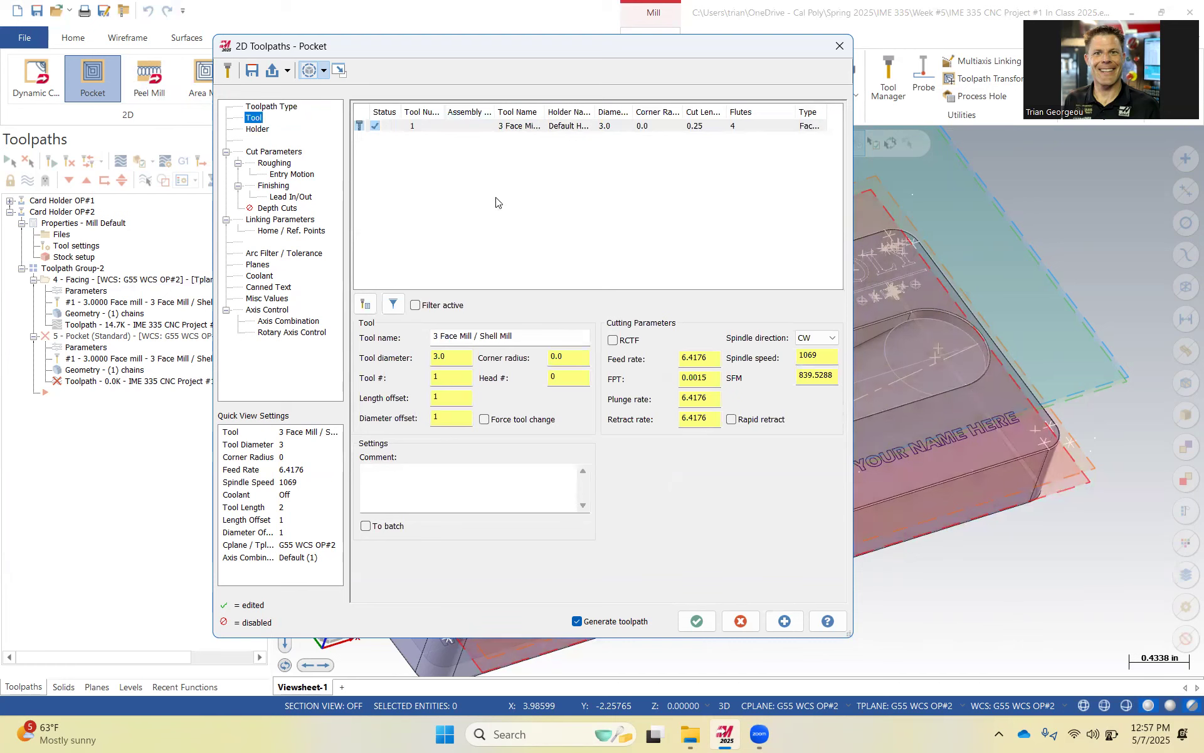
right_click(486, 213)
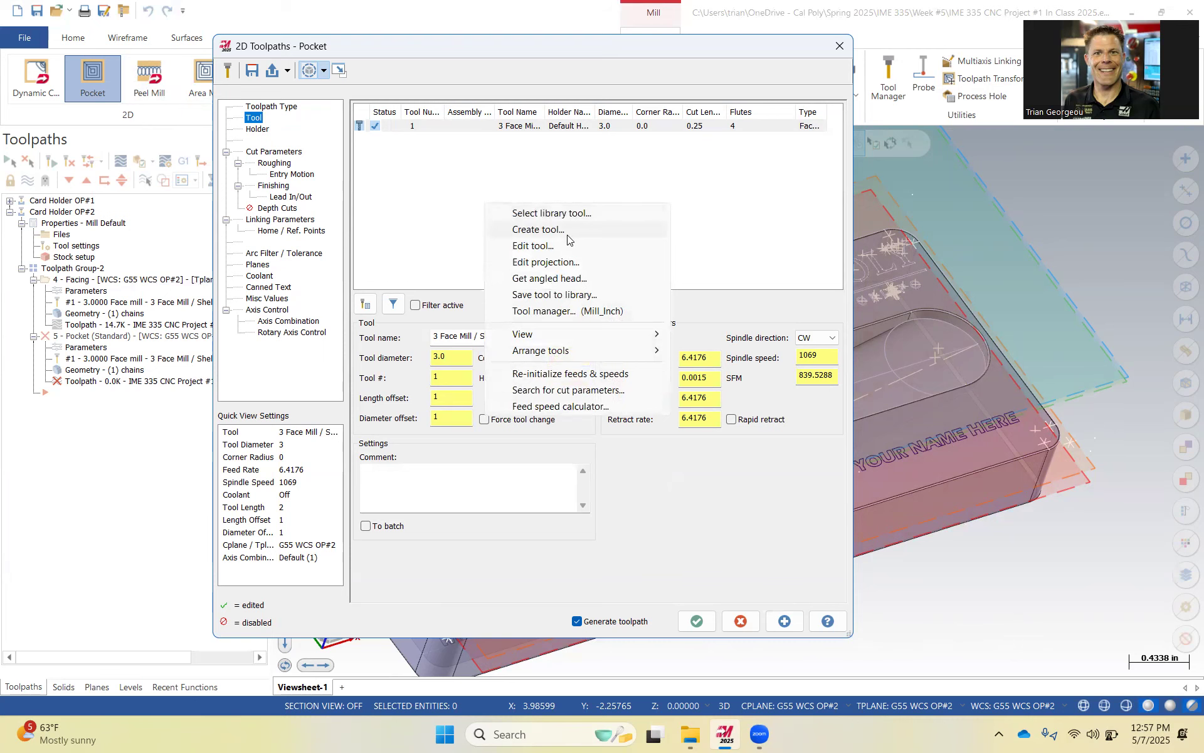
left_click(568, 234)
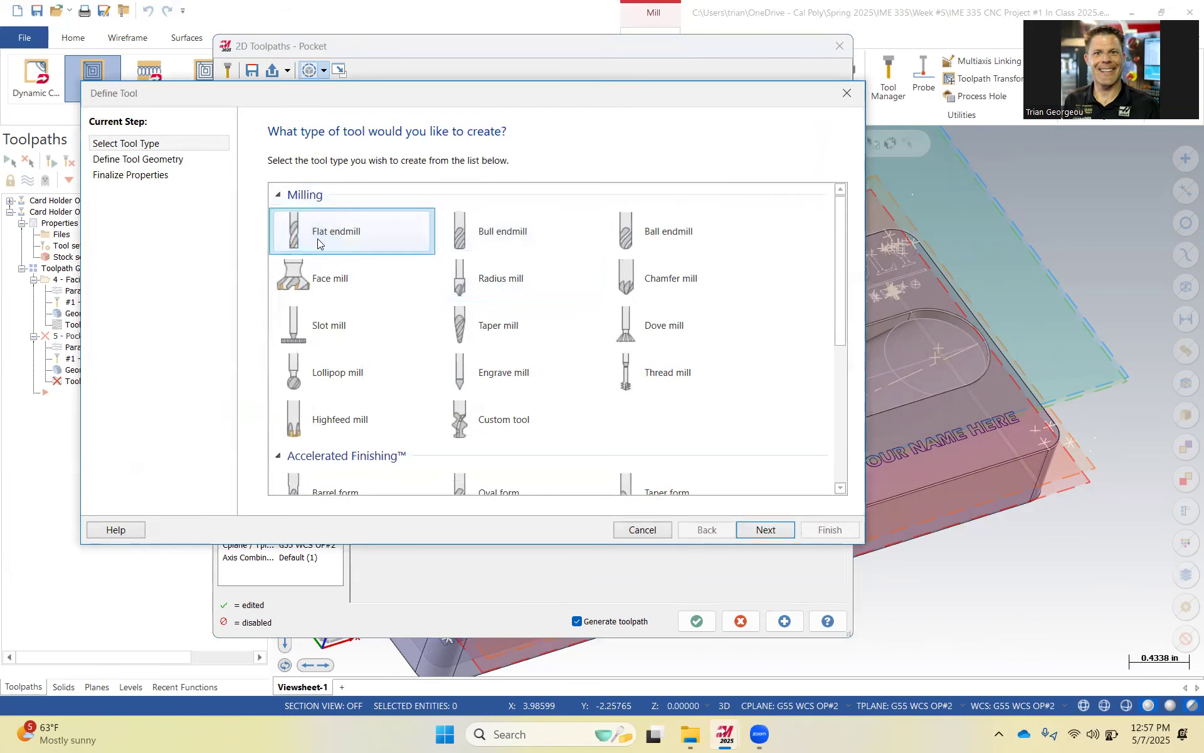
left_click(764, 529)
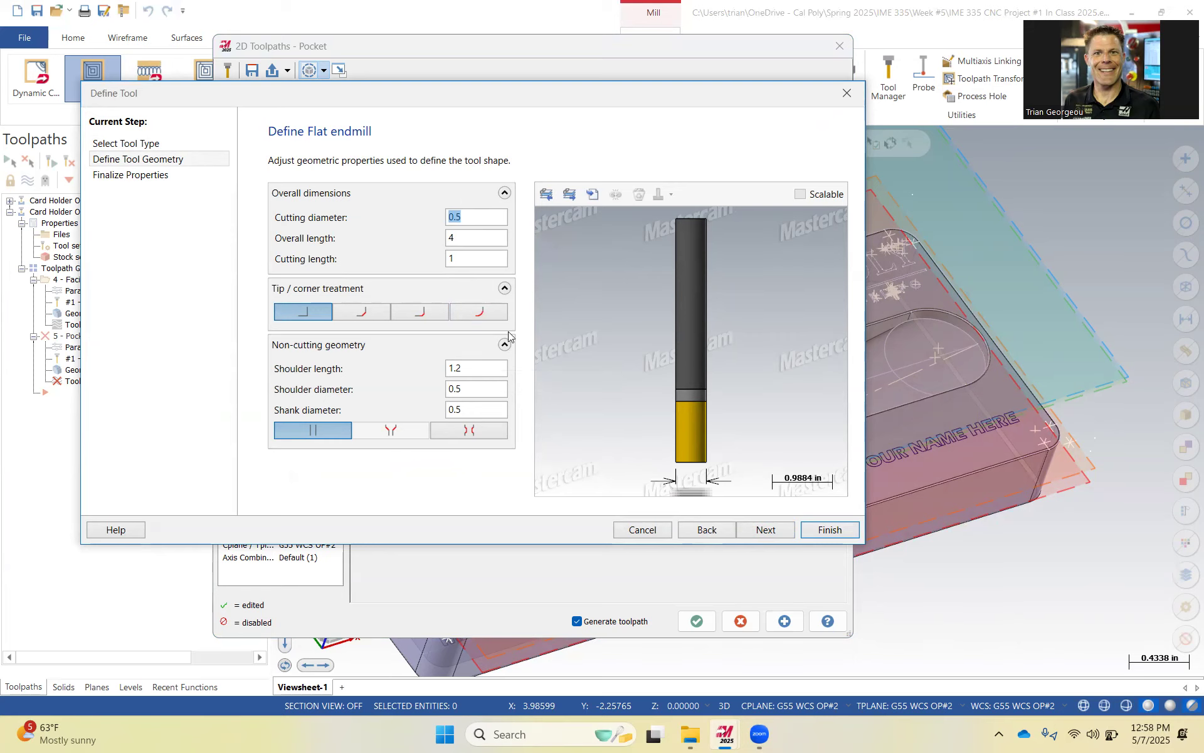
left_click(764, 531)
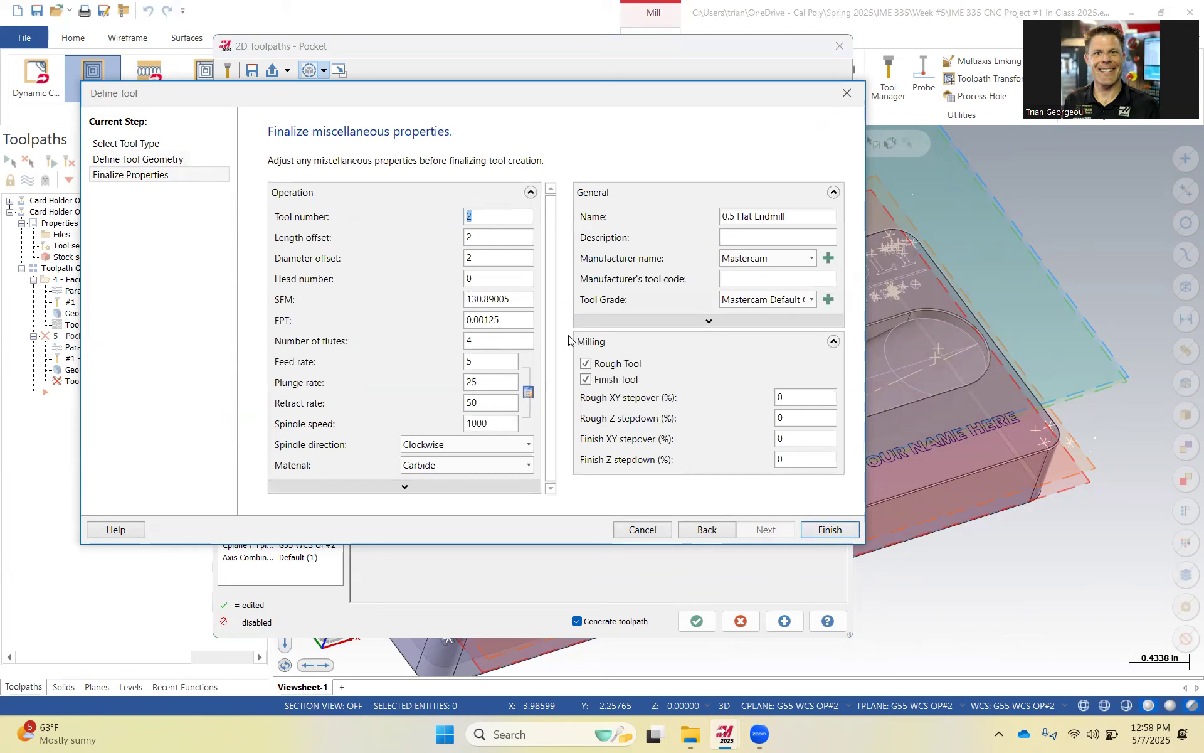
Set the new endmill's tool number to 4, SFM to 750, and number of flutes to 3.
type("4")
left_click(526, 238)
left_click_drag(527, 300, 437, 294)
type("750")
left_click(494, 318)
double_click(471, 340)
type("3")
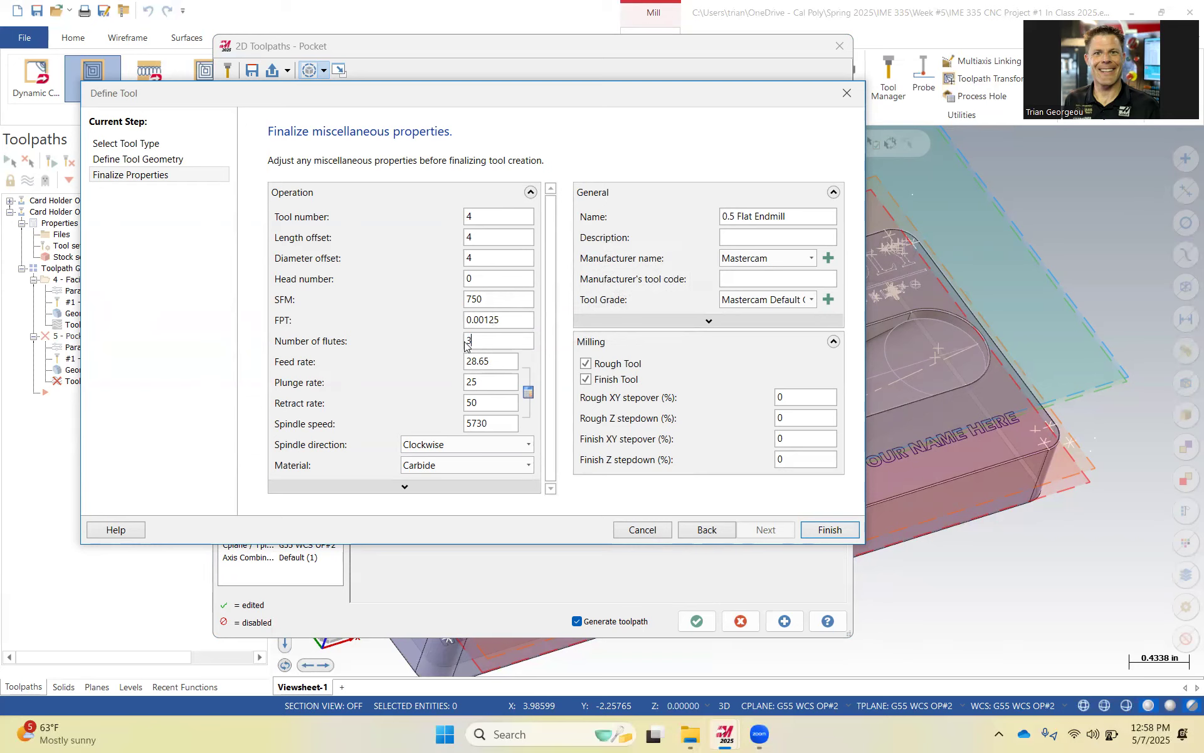
Set the endmill's FPT to 0.004, feed rate to 70, plunge rate to 35, and finish creating the tool.
left_click(495, 363)
left_click_drag(505, 314, 418, 327)
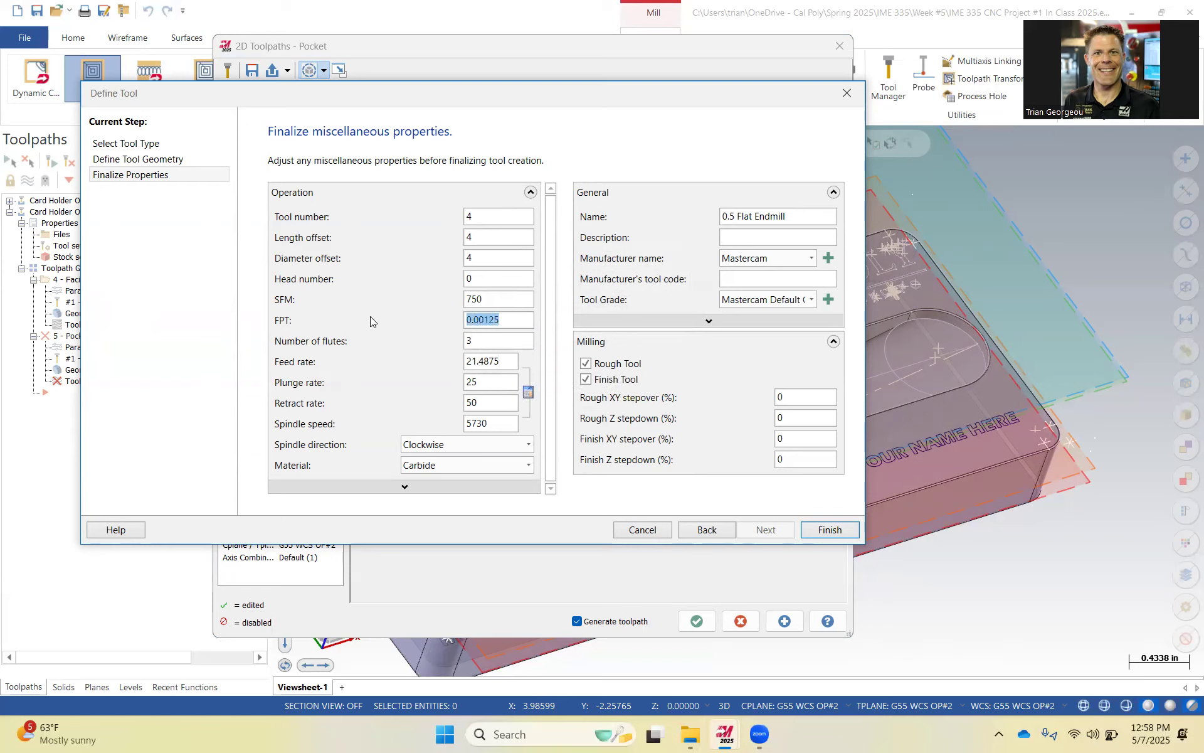
type(".004")
left_click(491, 342)
left_click_drag(502, 362, 456, 365)
type("70")
left_click(491, 382)
double_click(472, 382)
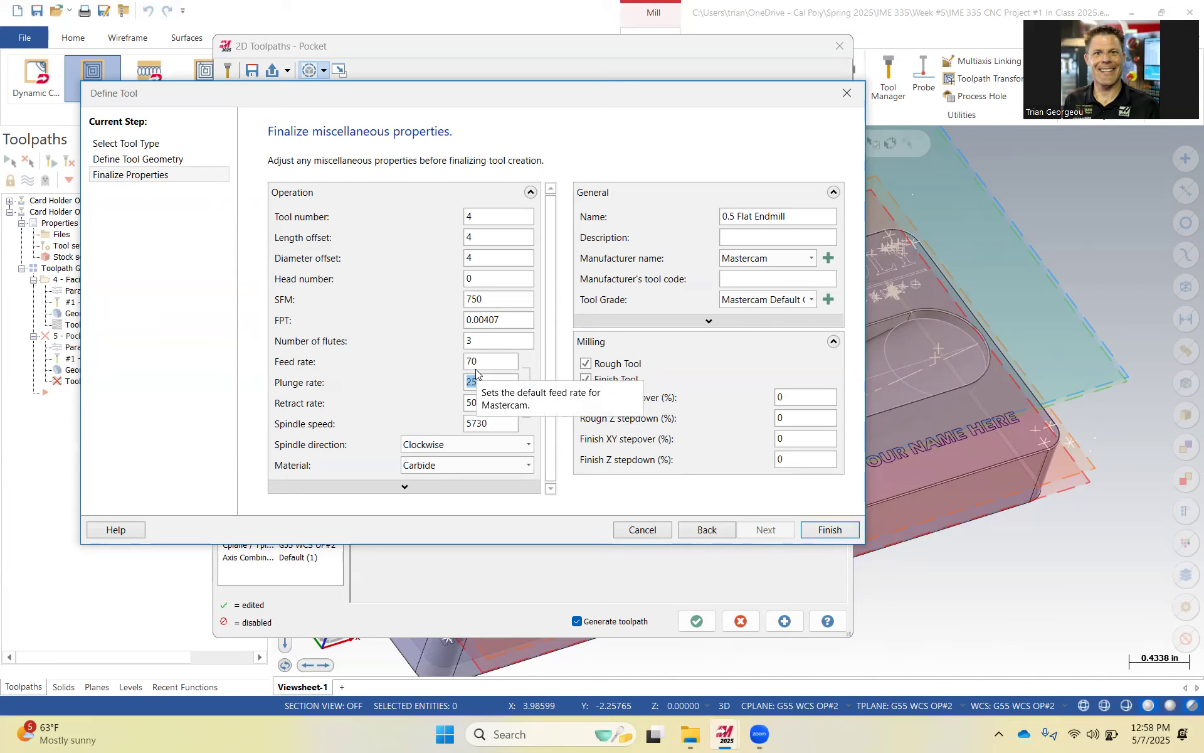
type("35")
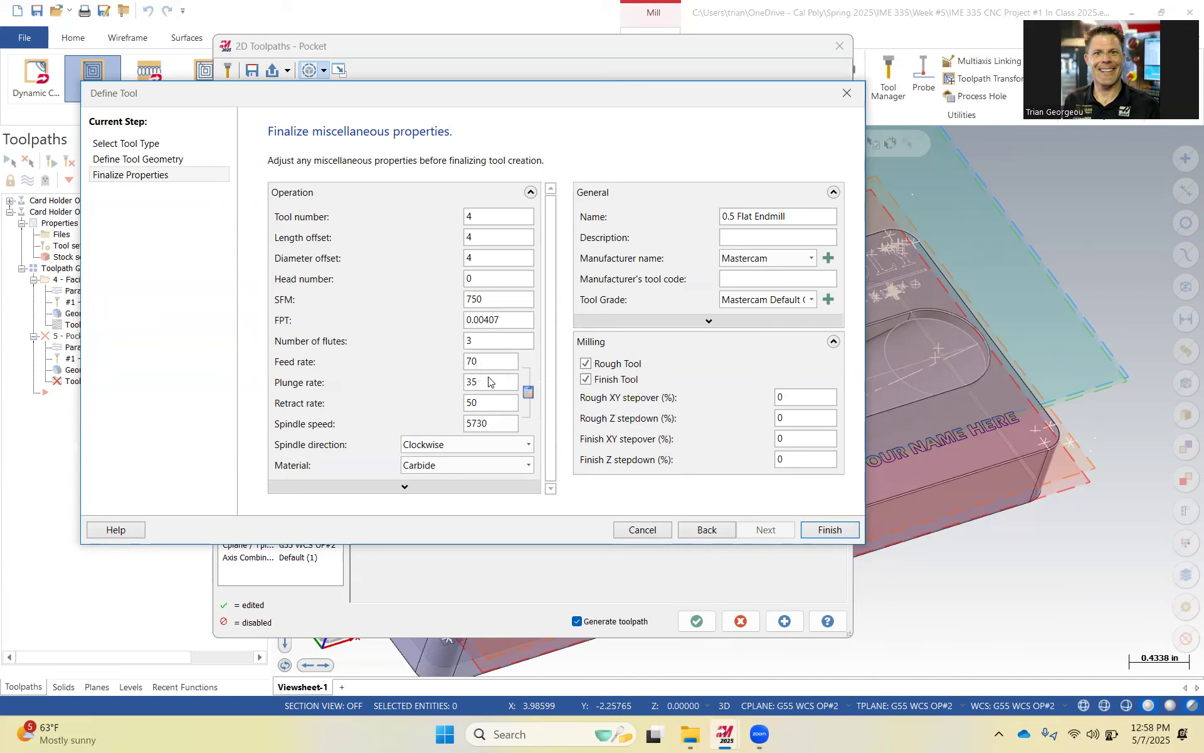
left_click(499, 405)
left_click(829, 531)
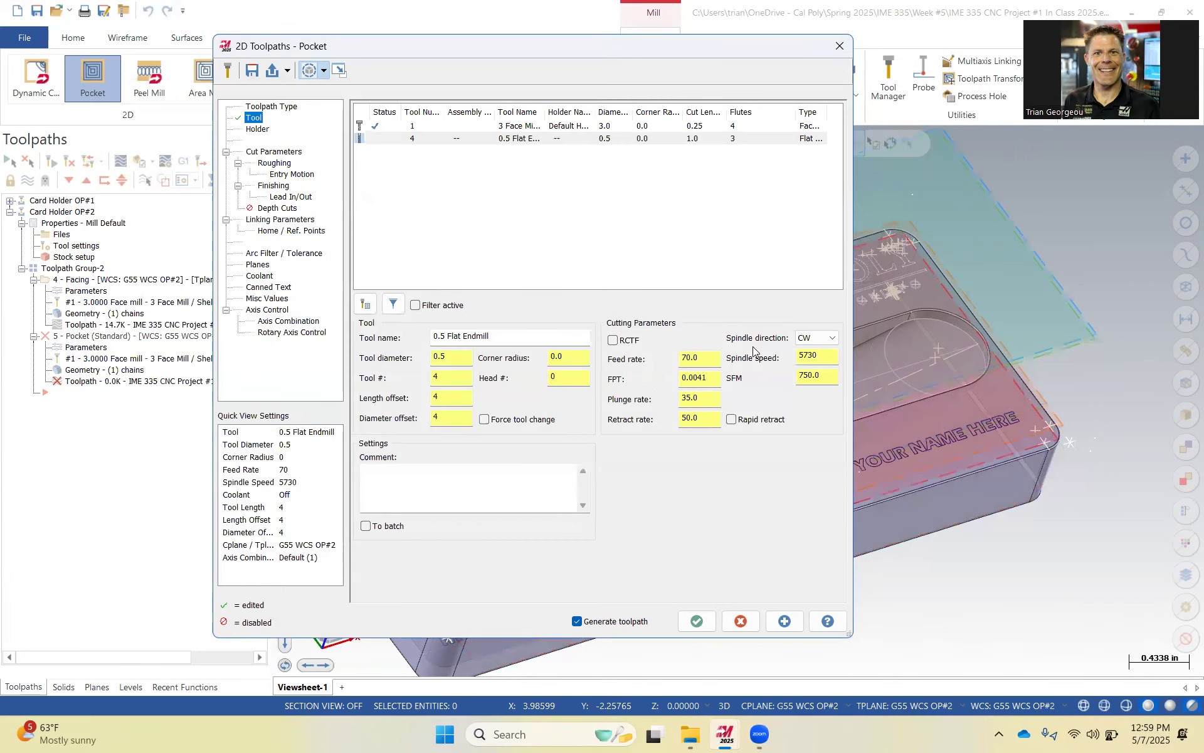
Enable rapid retract and choose the B4C5-0016 holder for the pocket tool.
left_click(732, 419)
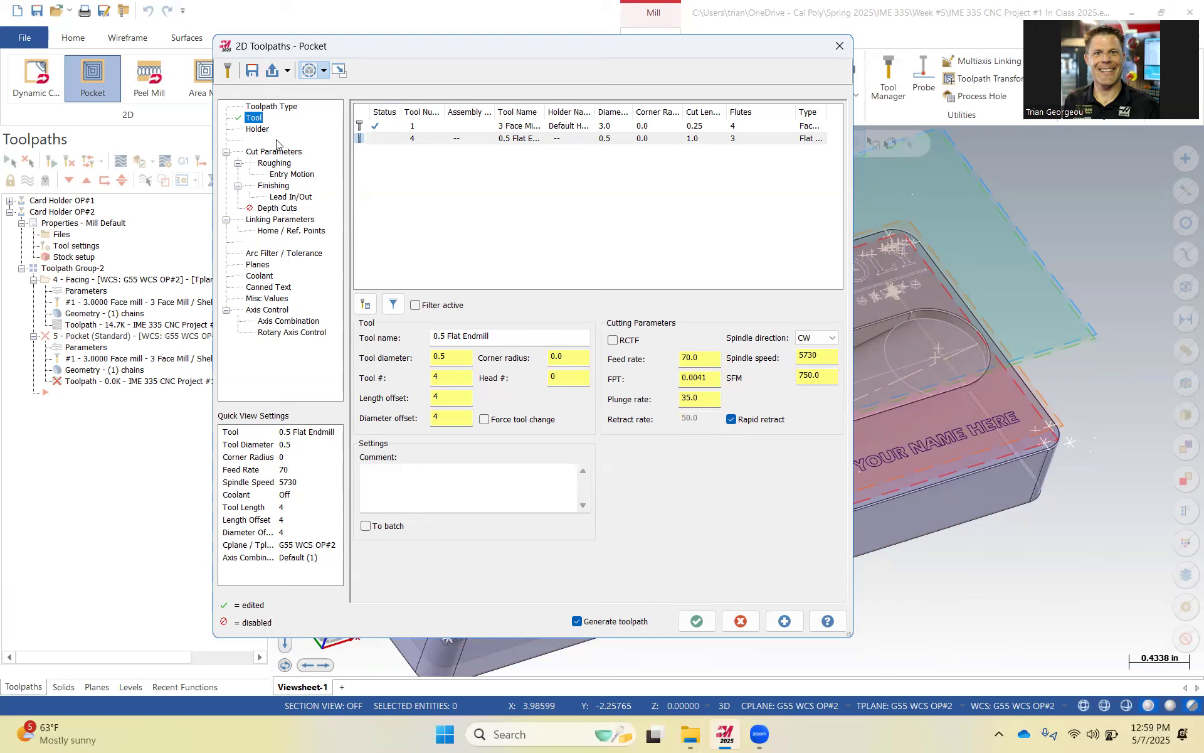
left_click(258, 129)
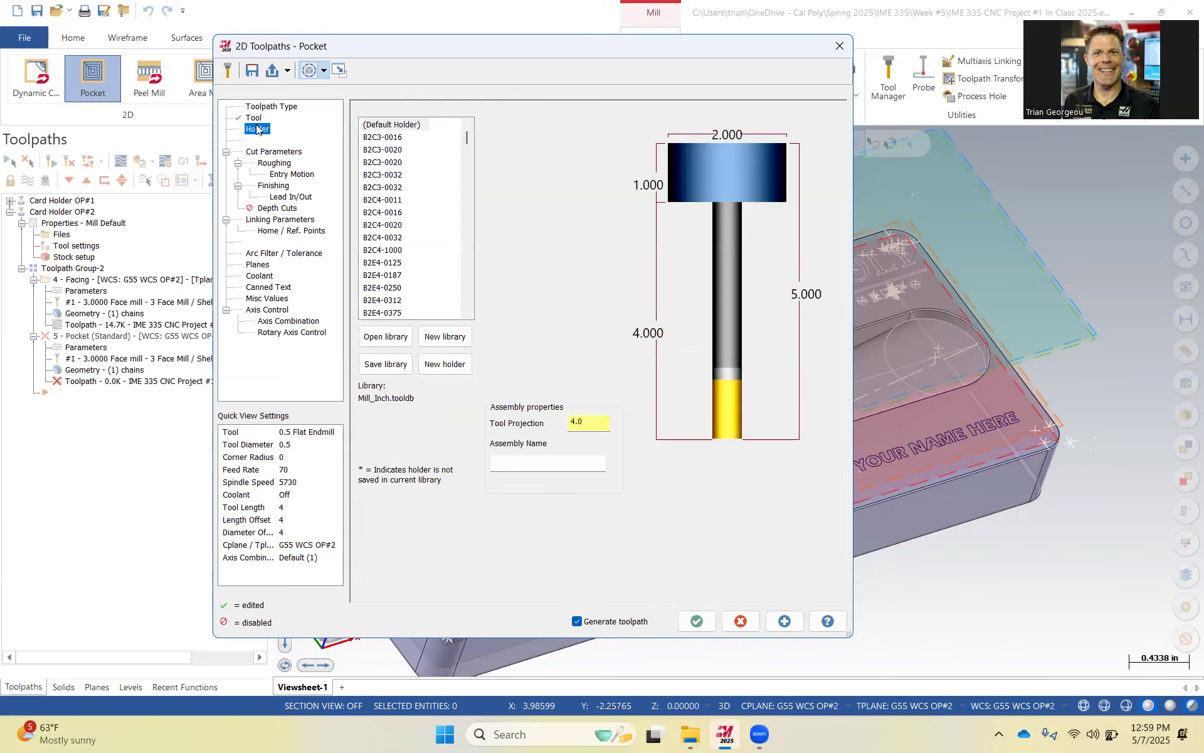
scroll(441, 251, "down", 4)
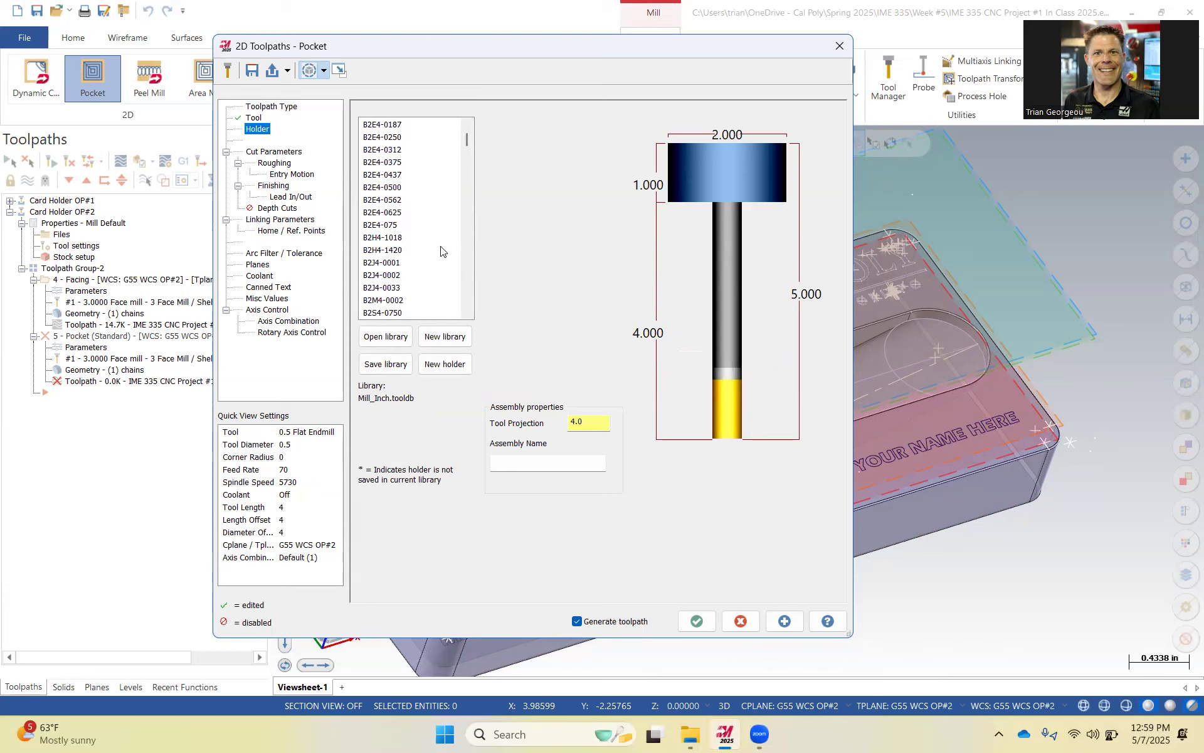
left_click(401, 251)
left_click(399, 288)
scroll(401, 282, "down", 4)
left_click(389, 275)
left_click(396, 313)
scroll(419, 287, "down", 6)
left_click(395, 289)
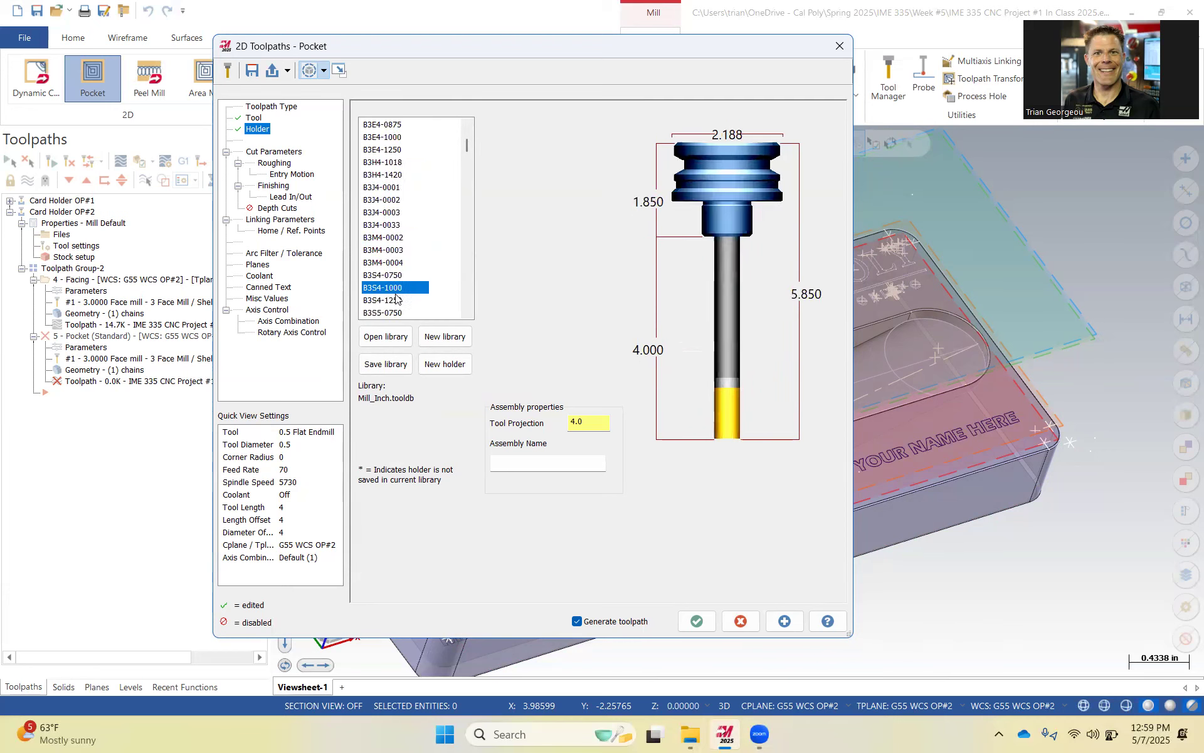
scroll(395, 260, "down", 5)
left_click(387, 289)
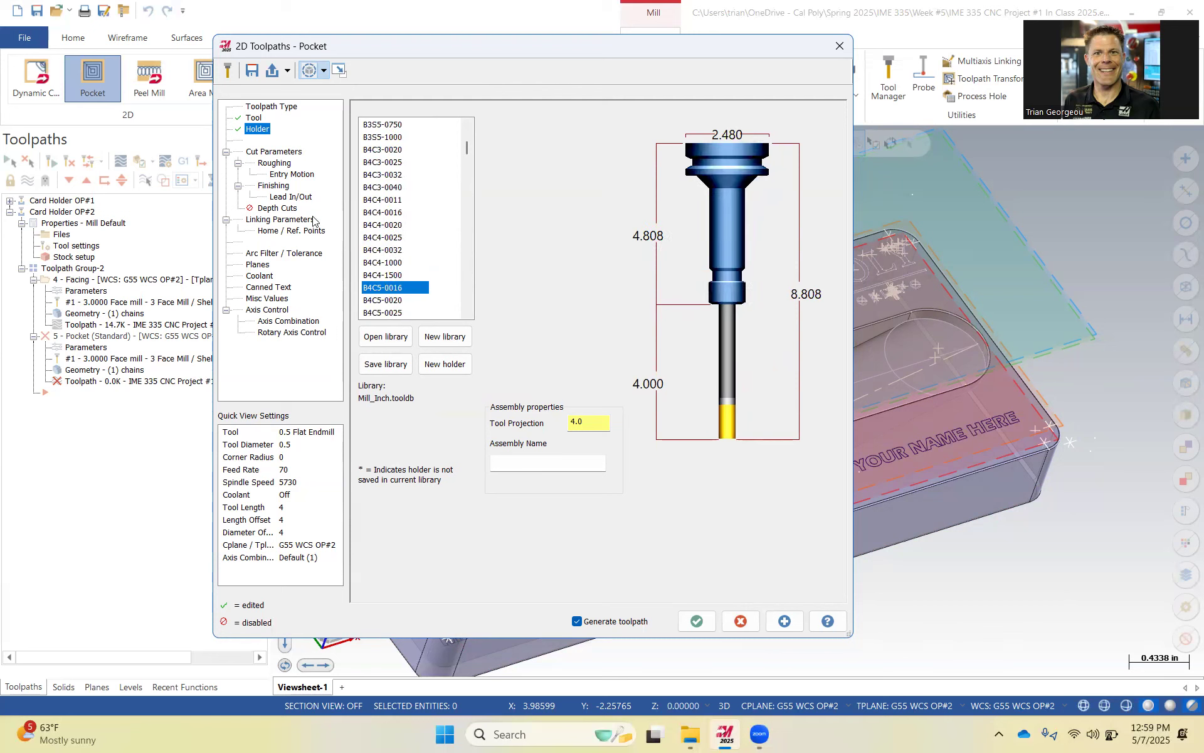
Set the pocket's stock to leave on walls to 0.01 and on floors to 0.
left_click(272, 151)
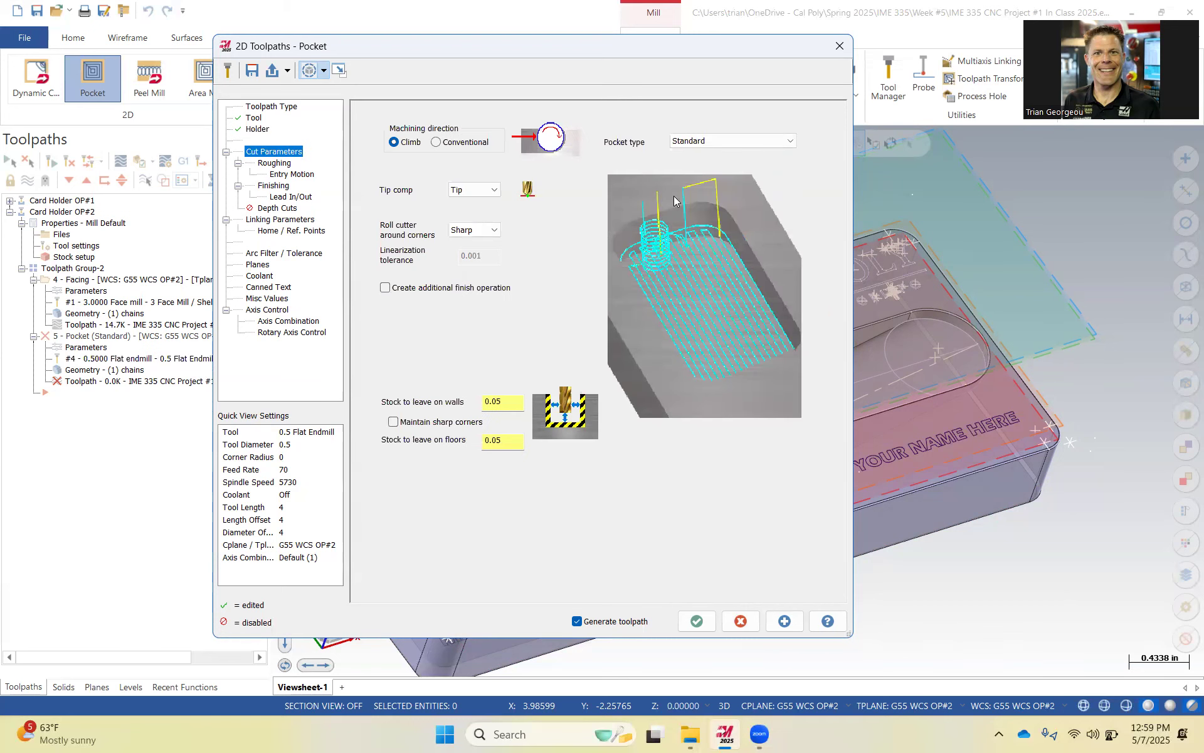
double_click(507, 402)
type(".")
key("Tab")
type("0")
key("Tab")
Set the roughing cutting method to High Speed with a 40% stepover.
left_click(276, 164)
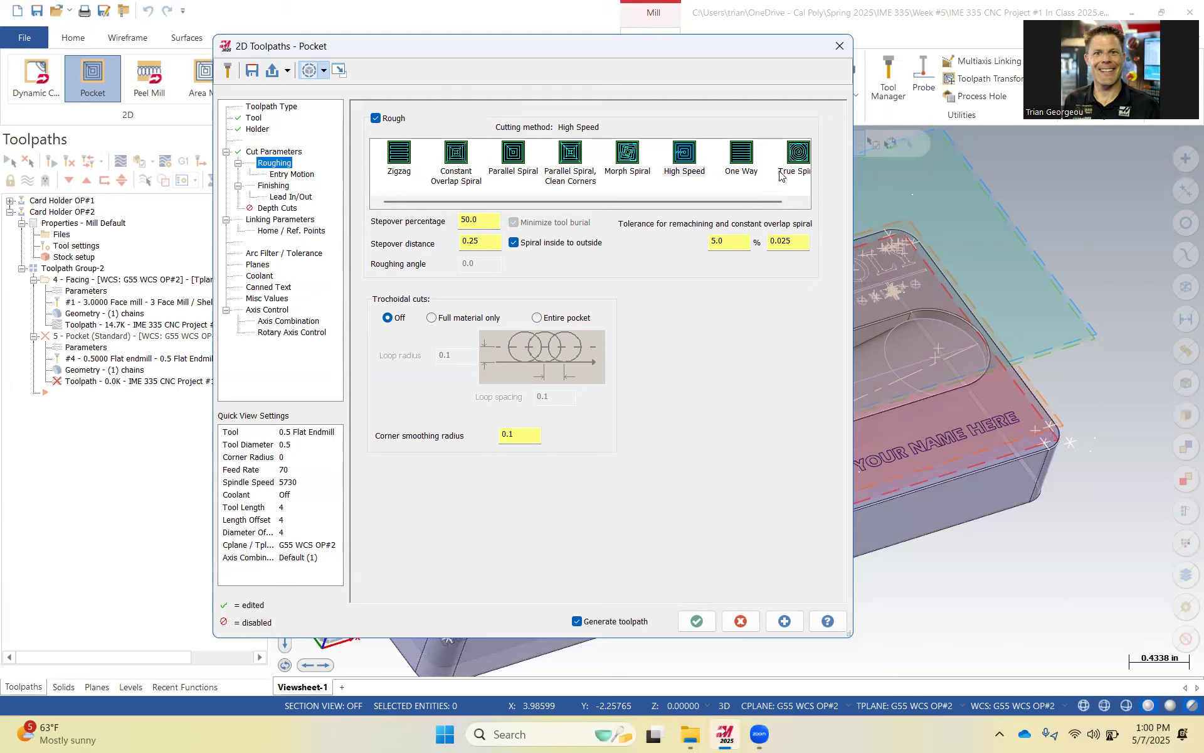
left_click(797, 153)
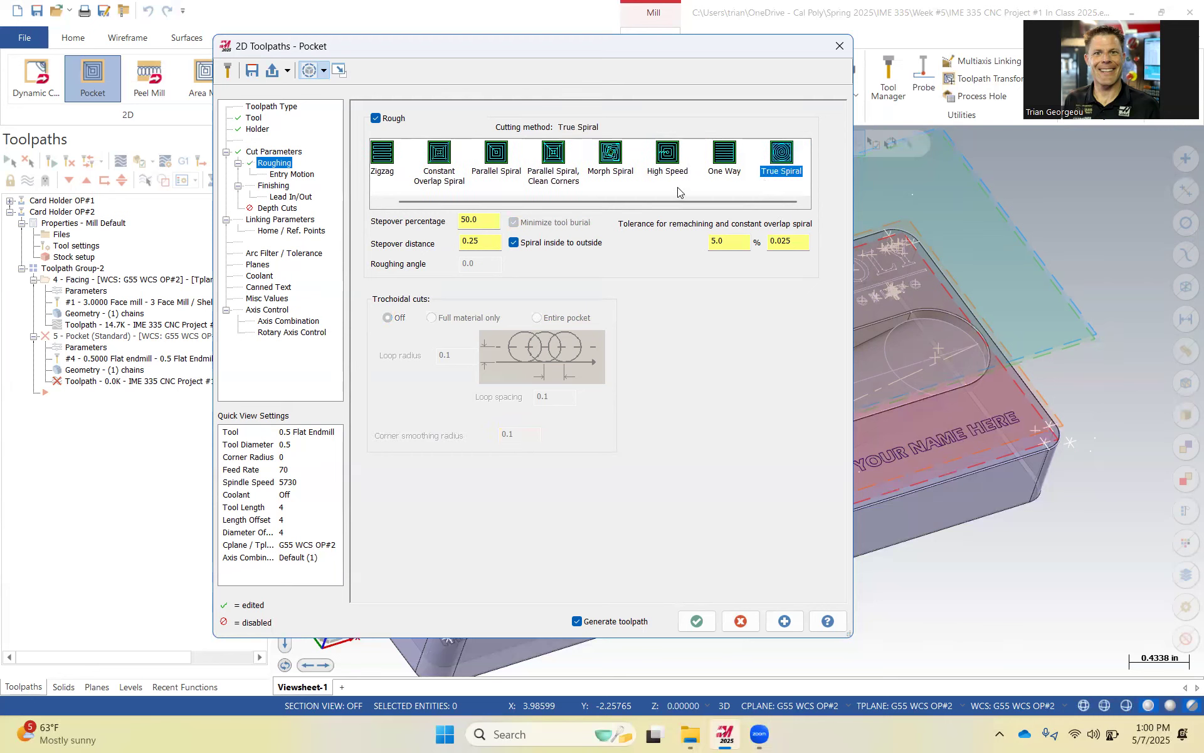
left_click(670, 157)
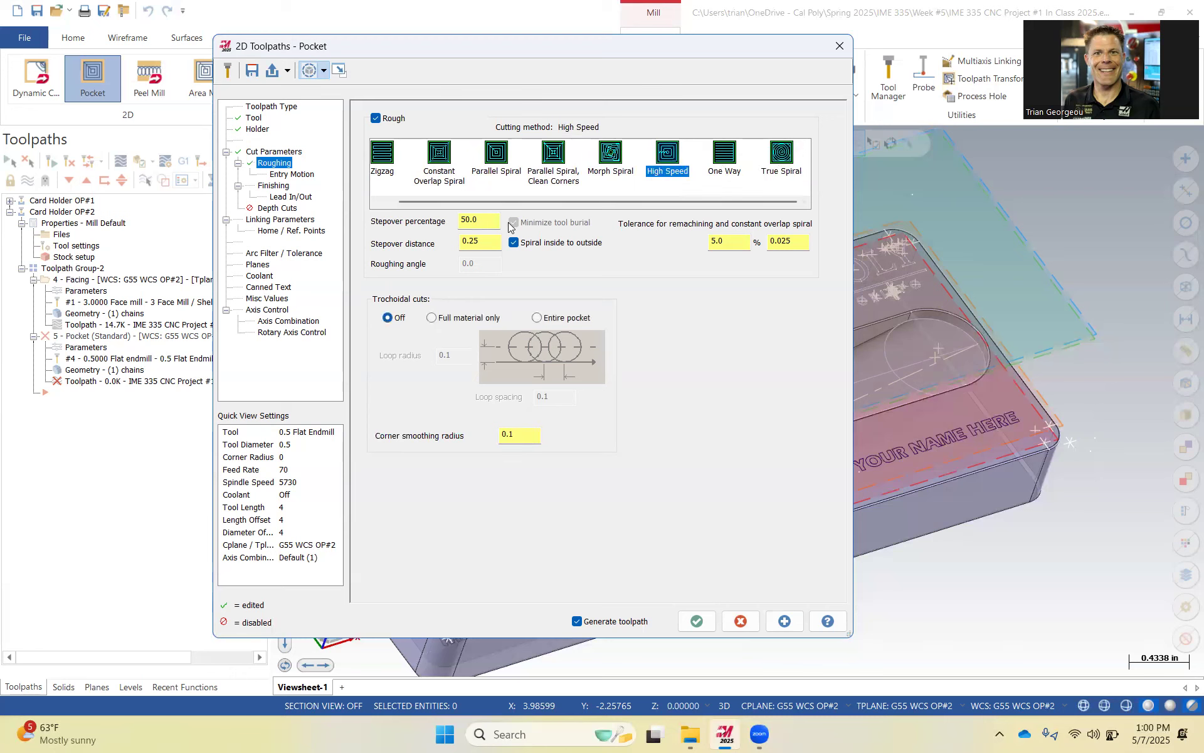
left_click(472, 219)
type("40")
left_click(498, 245)
Set the helix entry to 0.125 minimum and 0.25 maximum radius with plunge-rate entry feed.
left_click(294, 175)
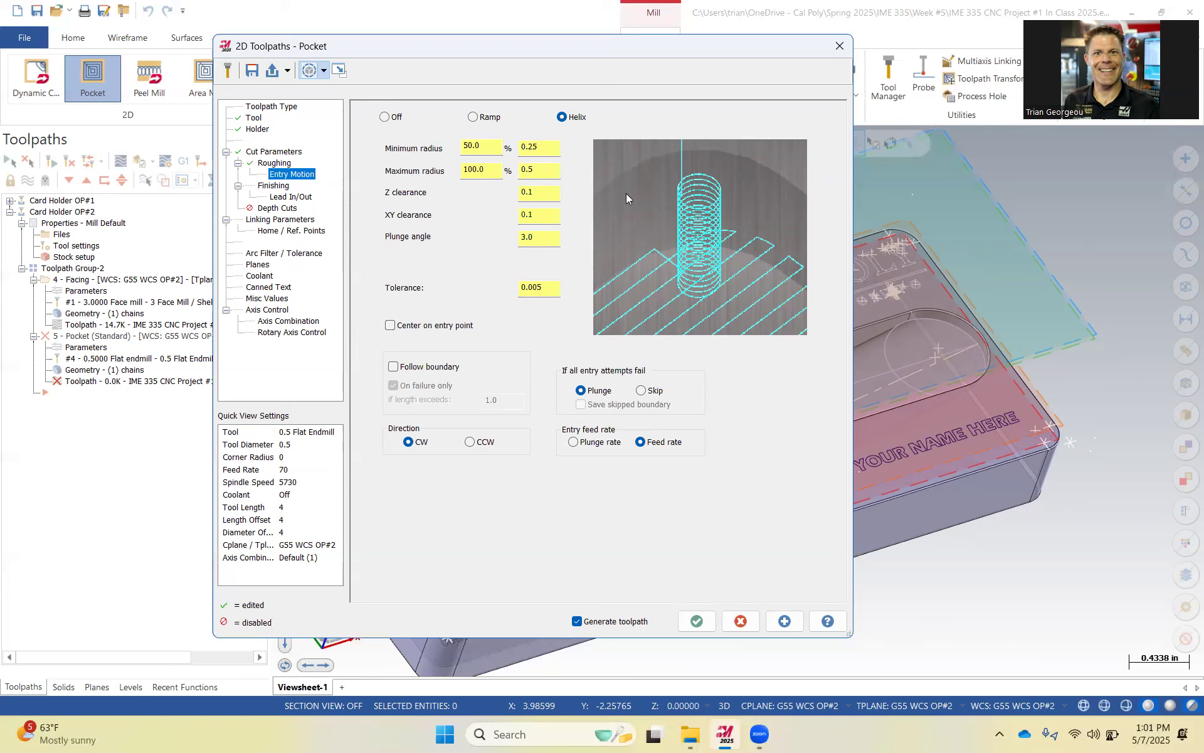
left_click(533, 170)
left_click(544, 173)
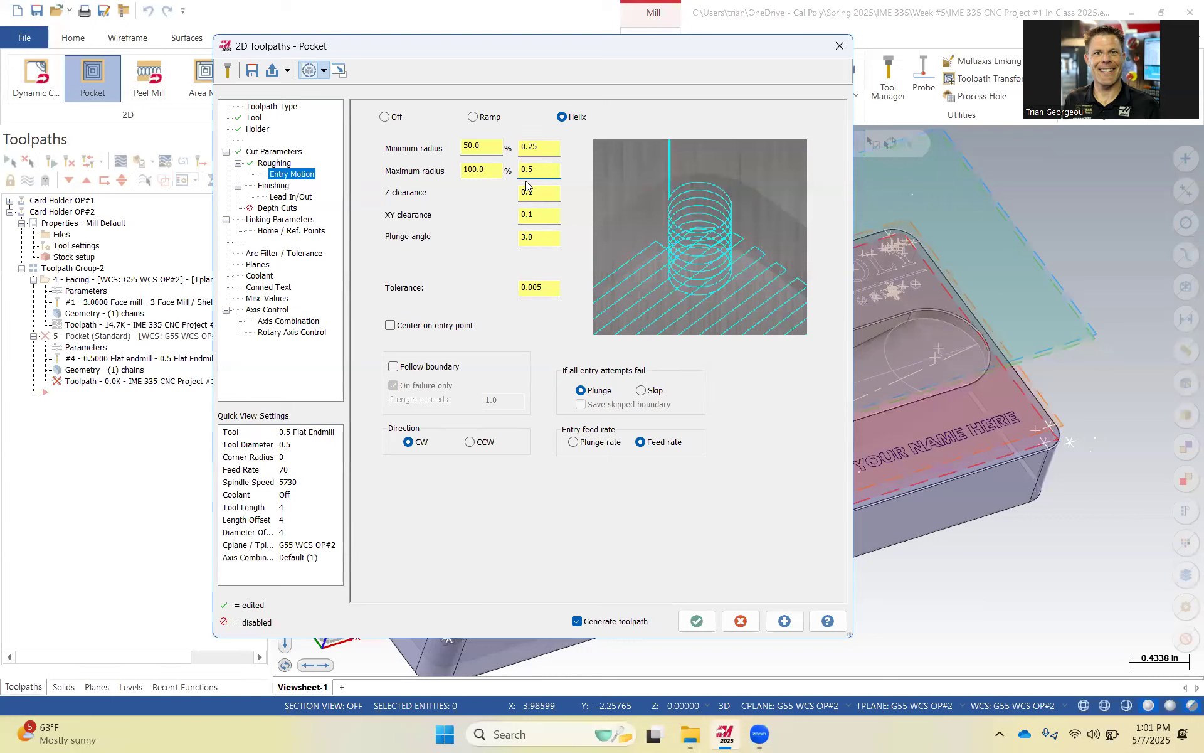
left_click_drag(536, 172, 492, 173)
type(".2")
key("shift+Tab")
key("shift+Tab")
type(".1")
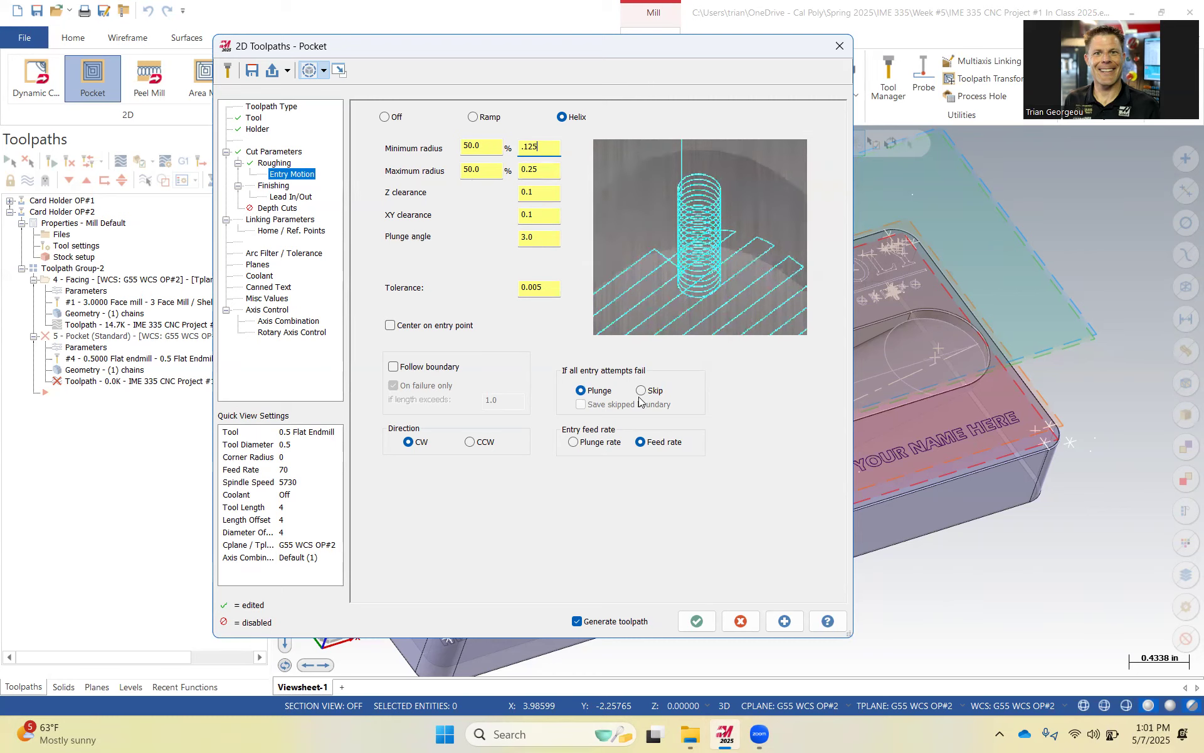
left_click(583, 447)
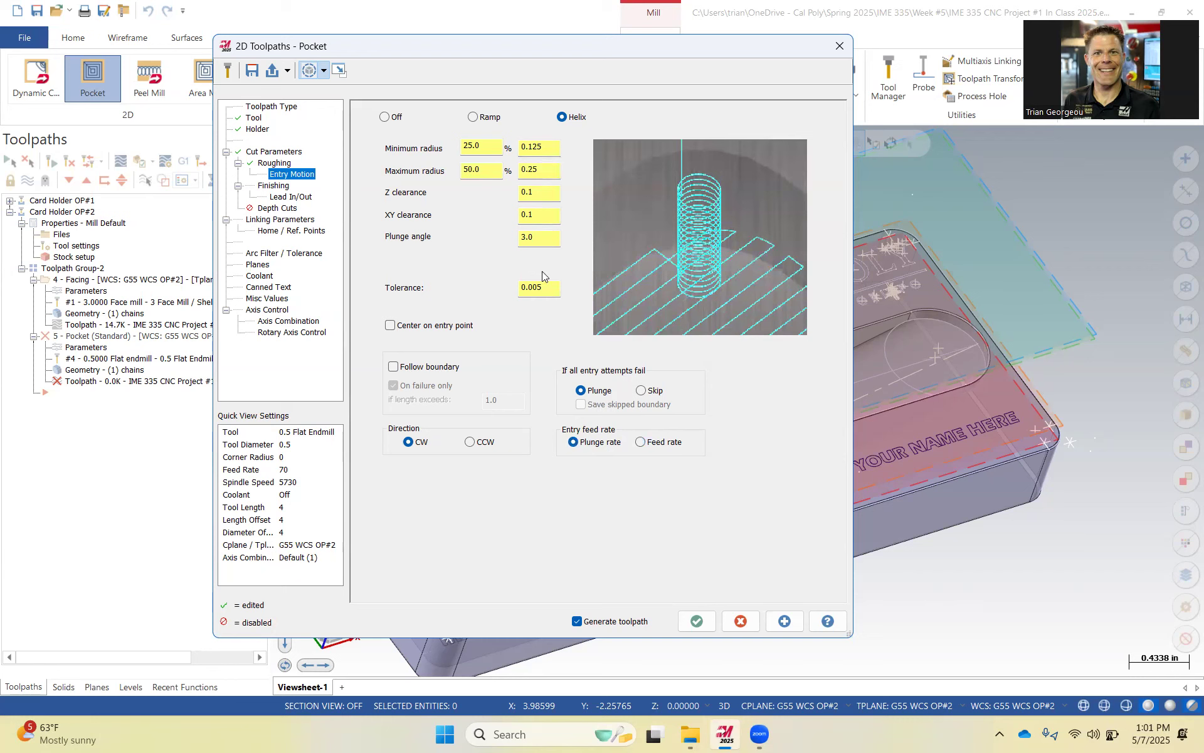
Turn off the finishing pass and review the depth cuts settings.
left_click(281, 186)
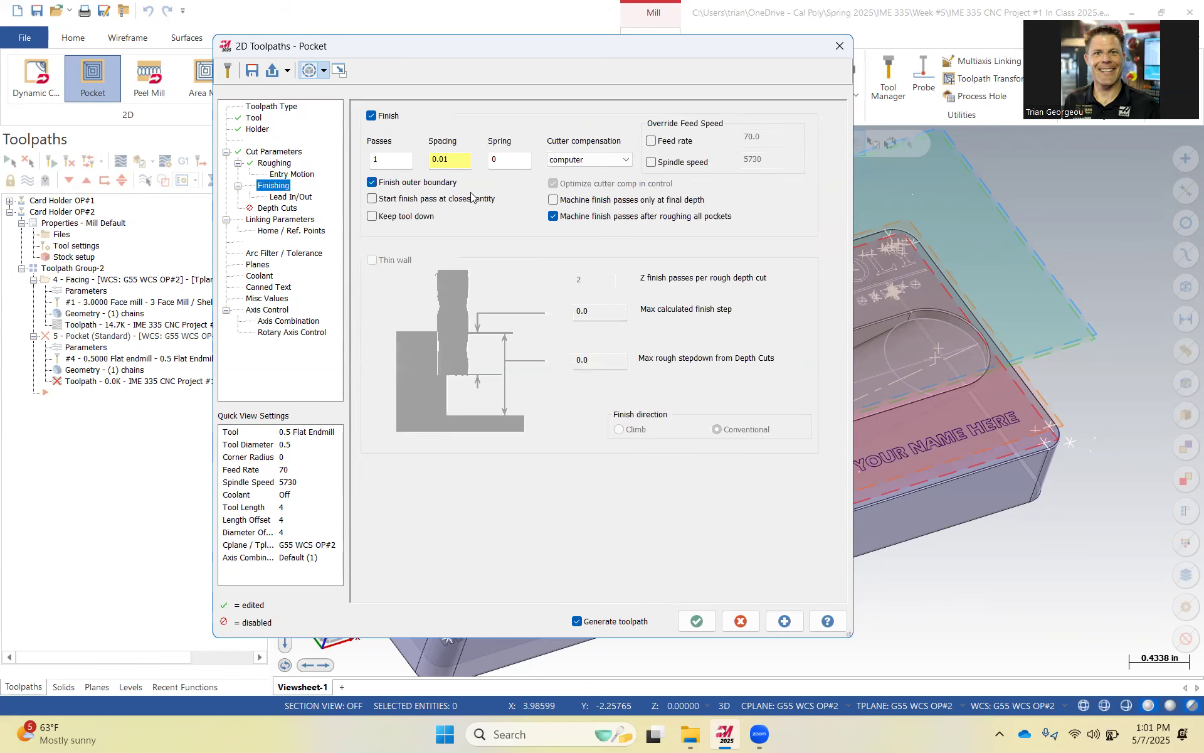
left_click(372, 116)
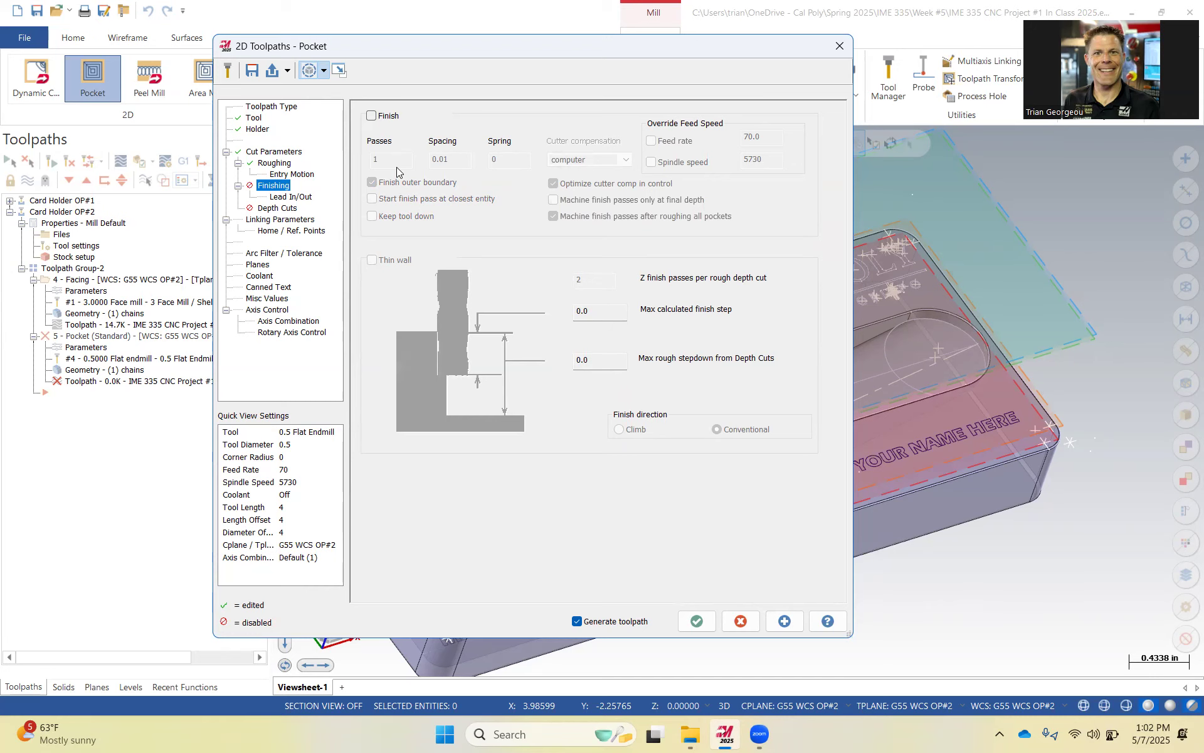
left_click(274, 209)
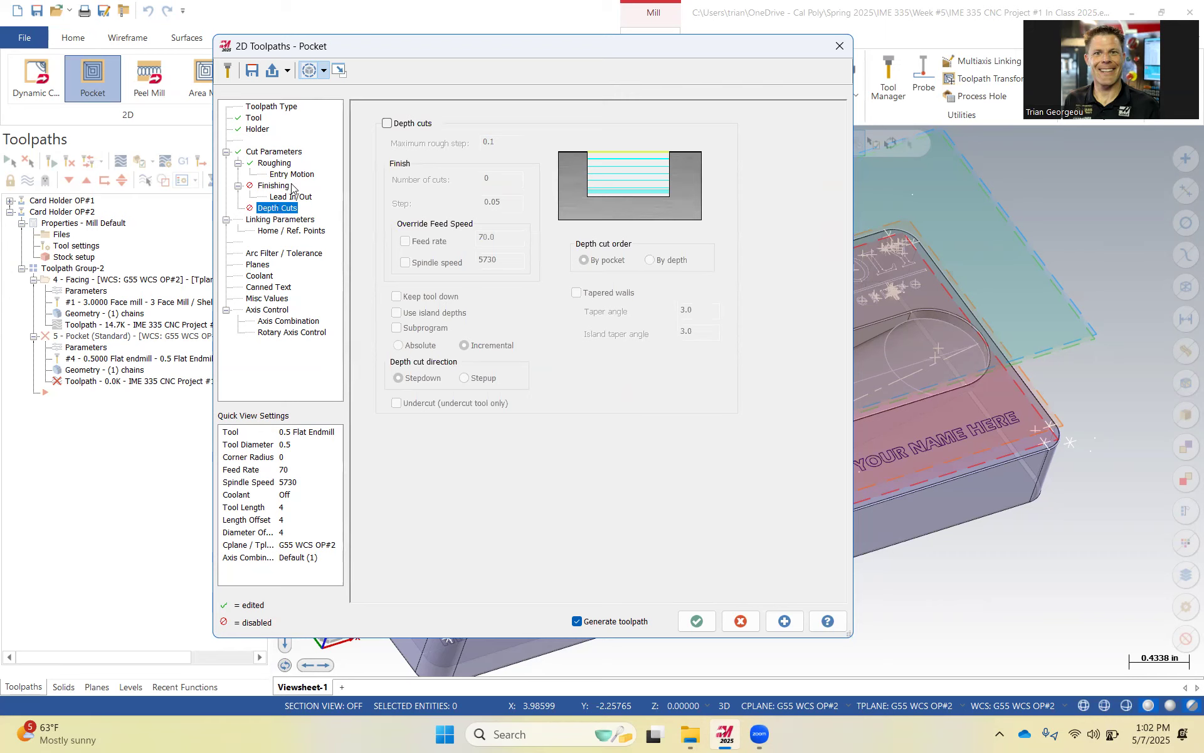
Switch retract, feed plane, top of stock, and depth to Absolute in the linking parameters.
left_click(290, 220)
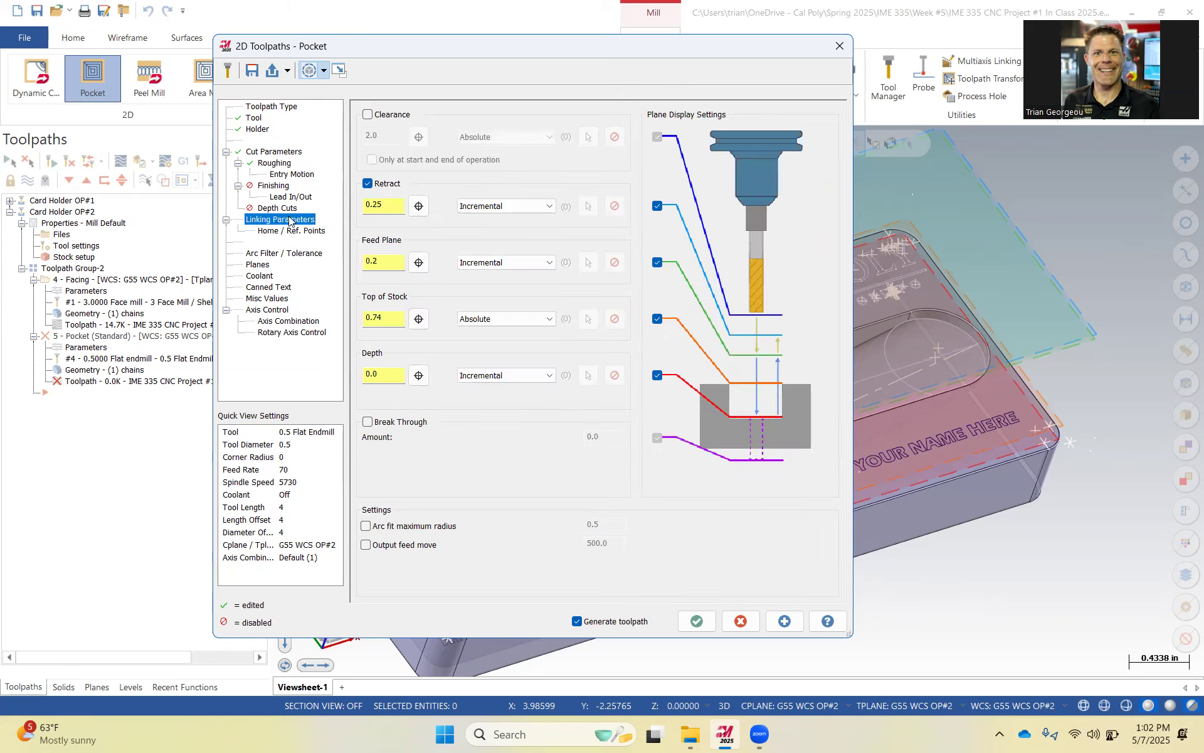
left_click(524, 209)
left_click(496, 239)
left_click(505, 207)
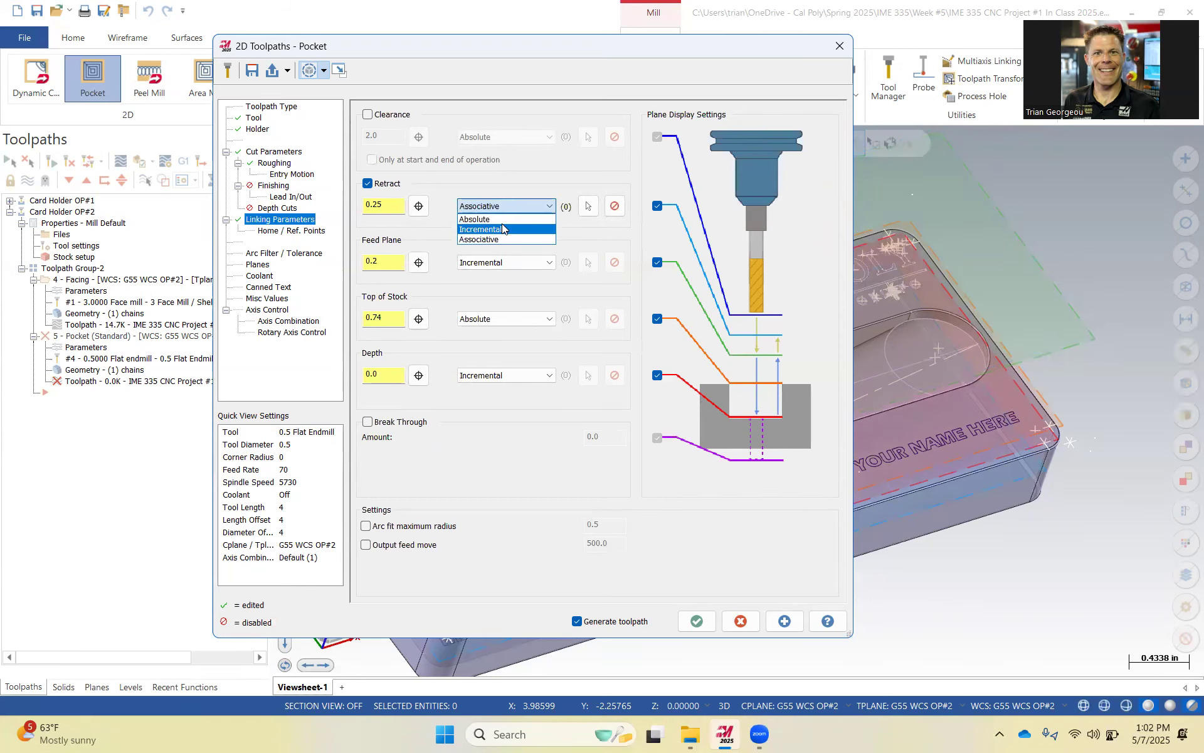
left_click(496, 219)
left_click(501, 262)
left_click(483, 274)
left_click(496, 319)
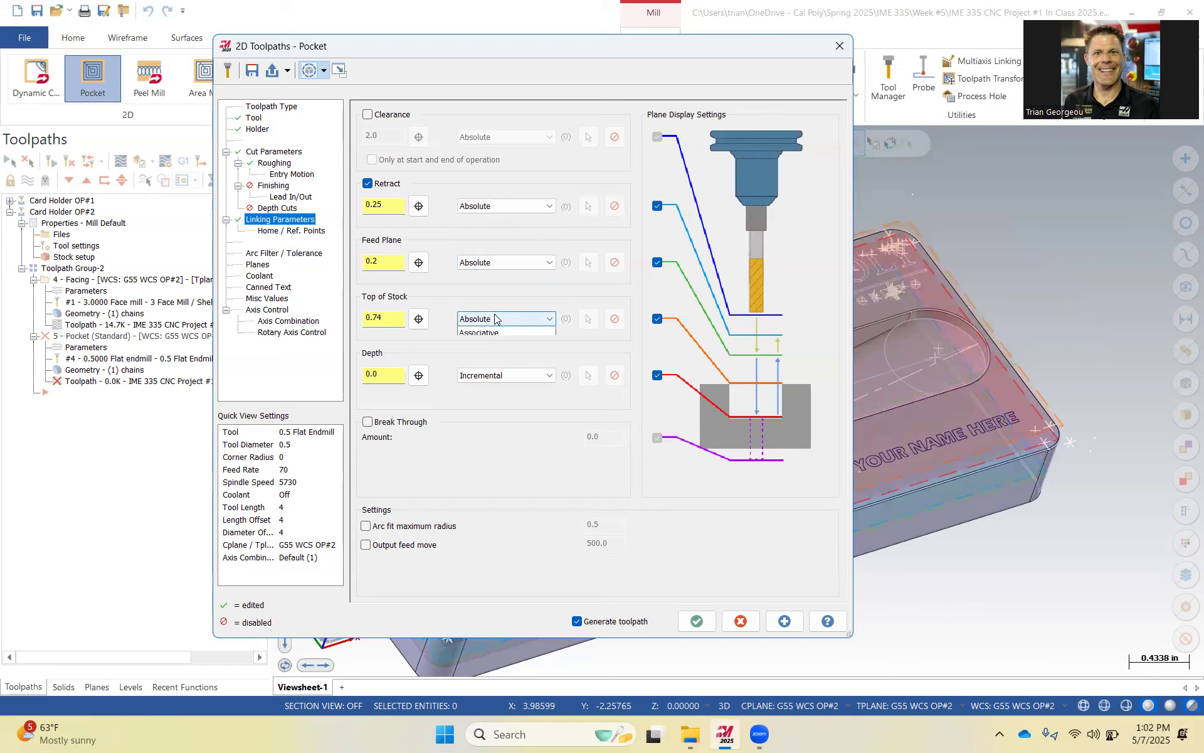
left_click(496, 332)
left_click(502, 375)
left_click(474, 390)
Set the retract and feed plane heights to 0.84.
double_click(376, 206)
type(".84")
double_click(374, 261)
type(".")
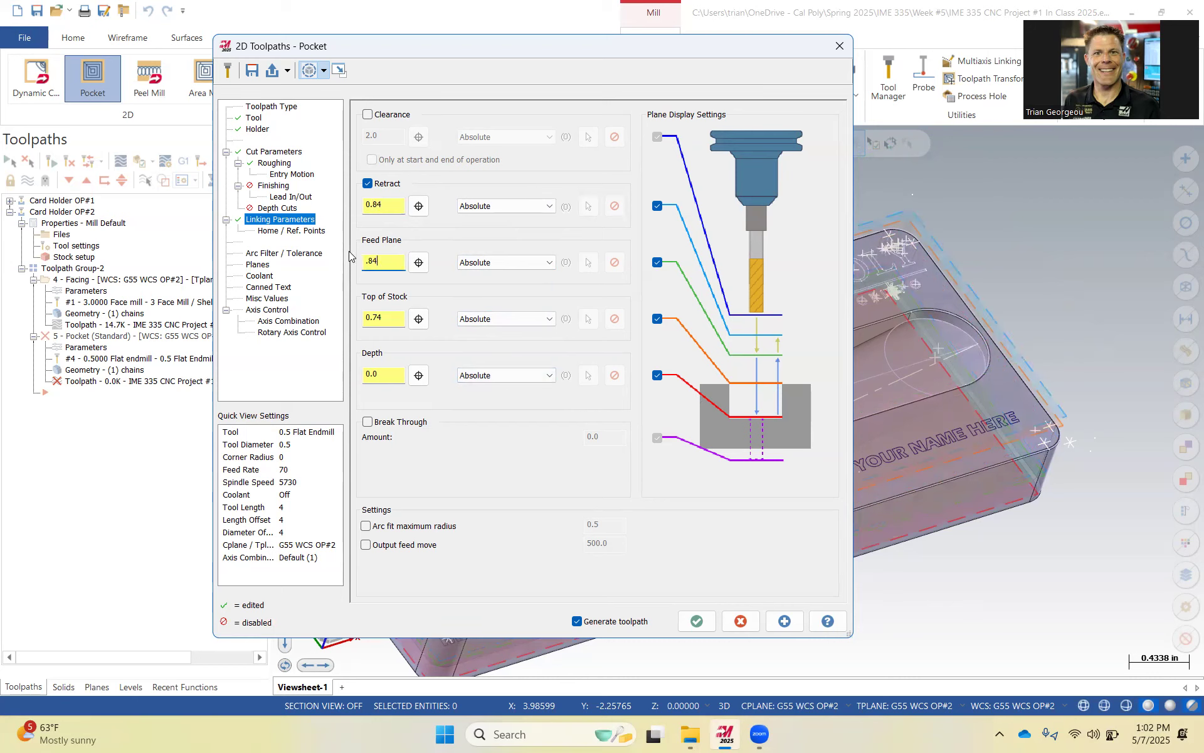
Set top of stock by picking a point on the part's top edge, and set the depth to 0.5.
double_click(377, 317)
left_click(421, 320)
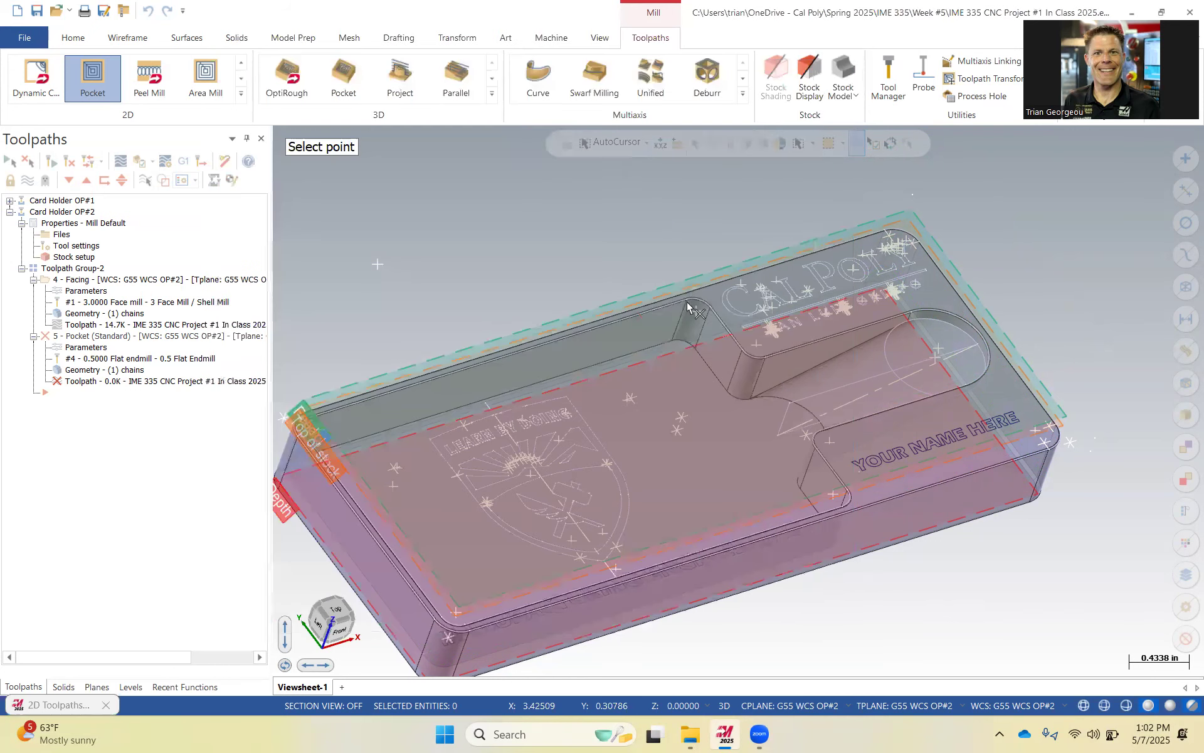
scroll(710, 308, "up", 2)
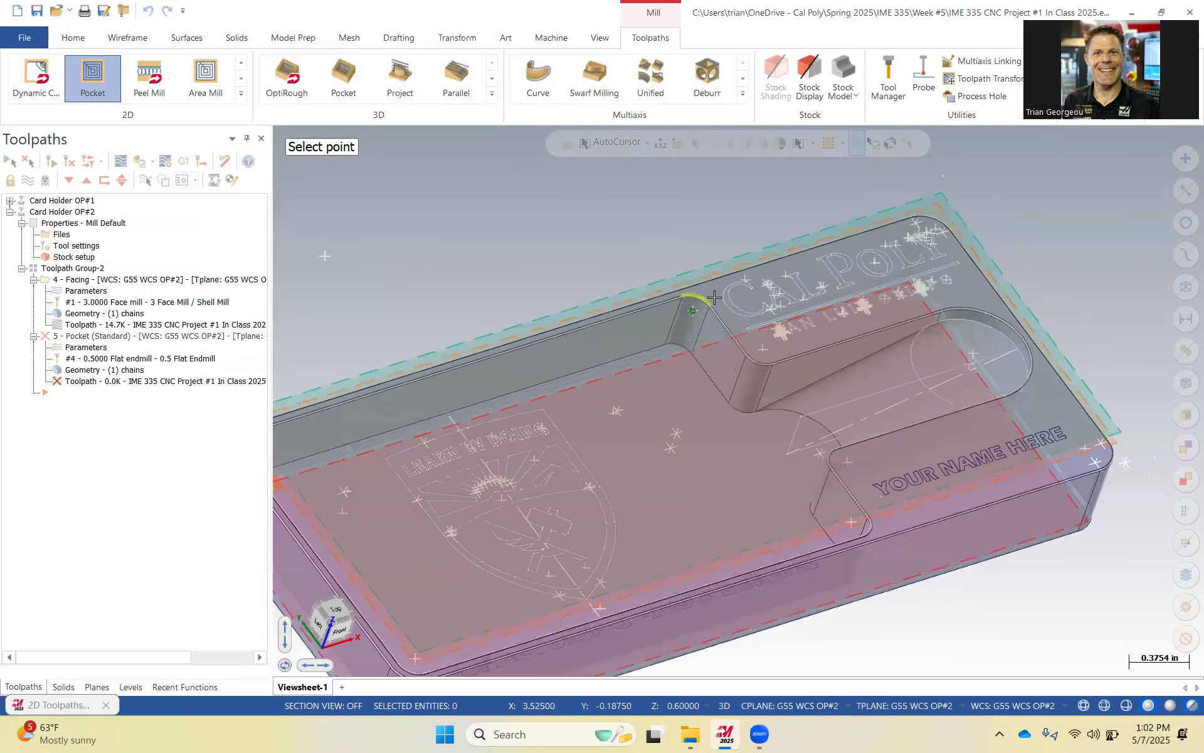
scroll(706, 307, "up", 2)
left_click(706, 309)
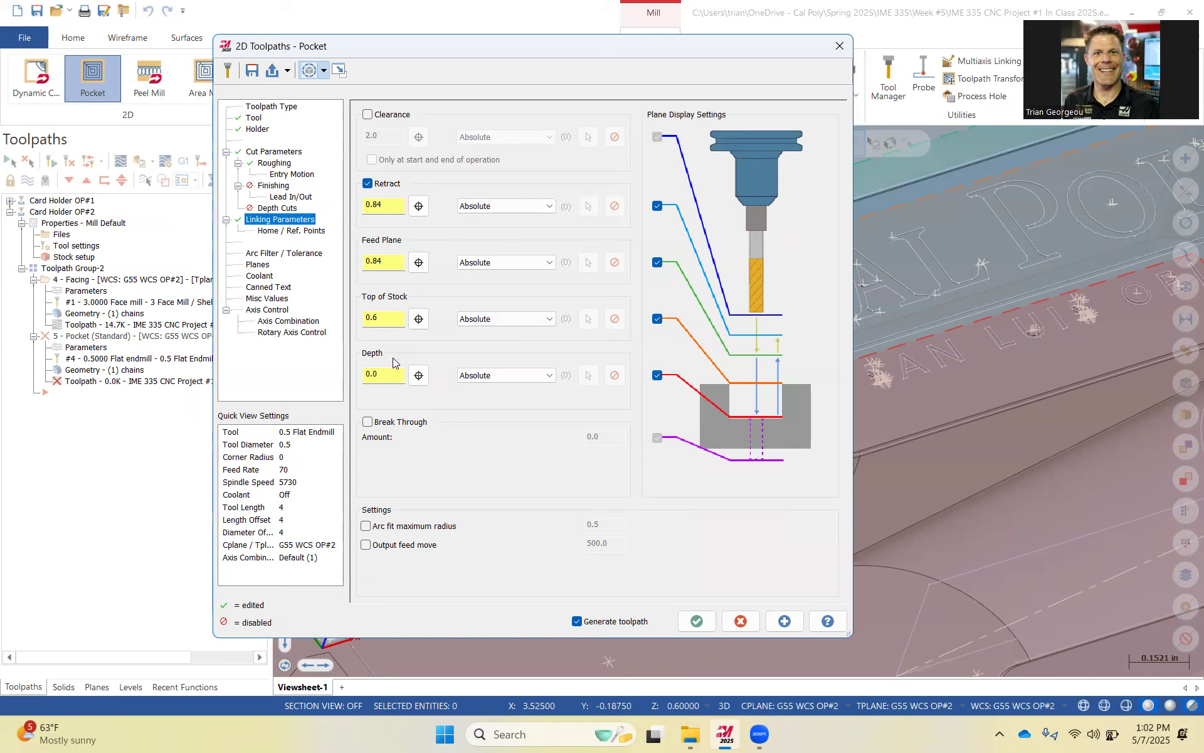
left_click_drag(384, 376, 346, 382)
type(".5")
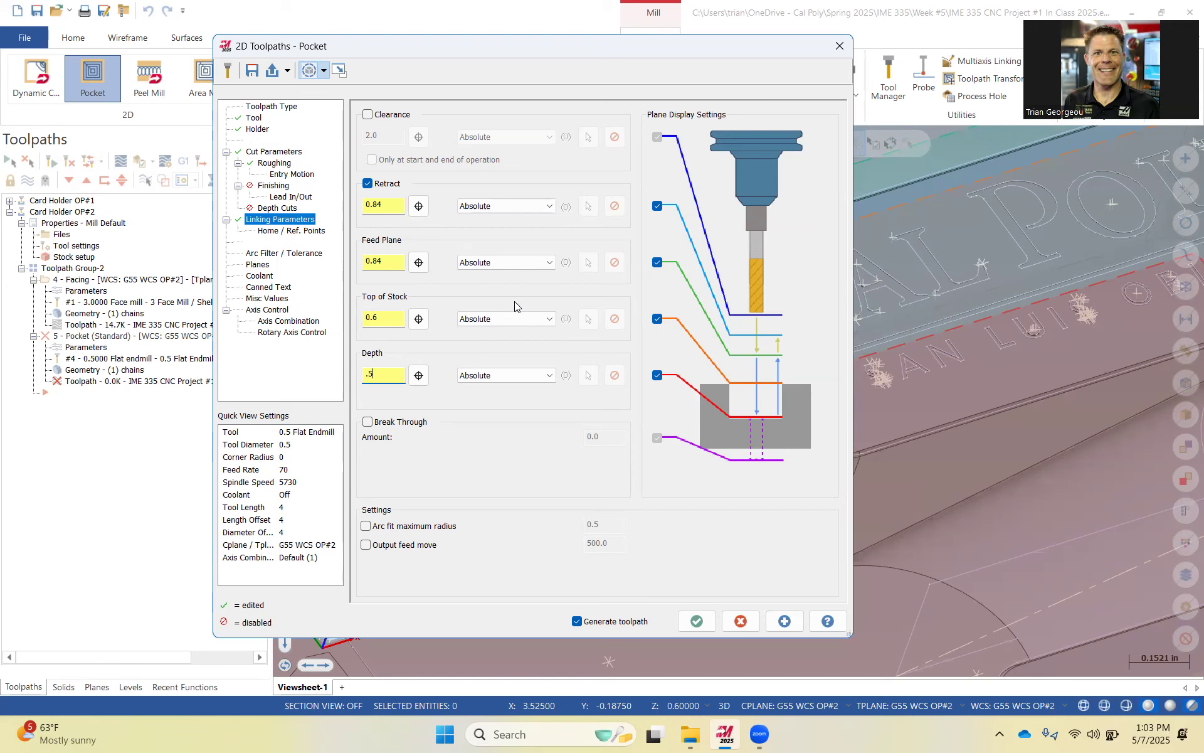
Turn flood coolant on for the pocket toolpath and accept the toolpath settings.
left_click(268, 264)
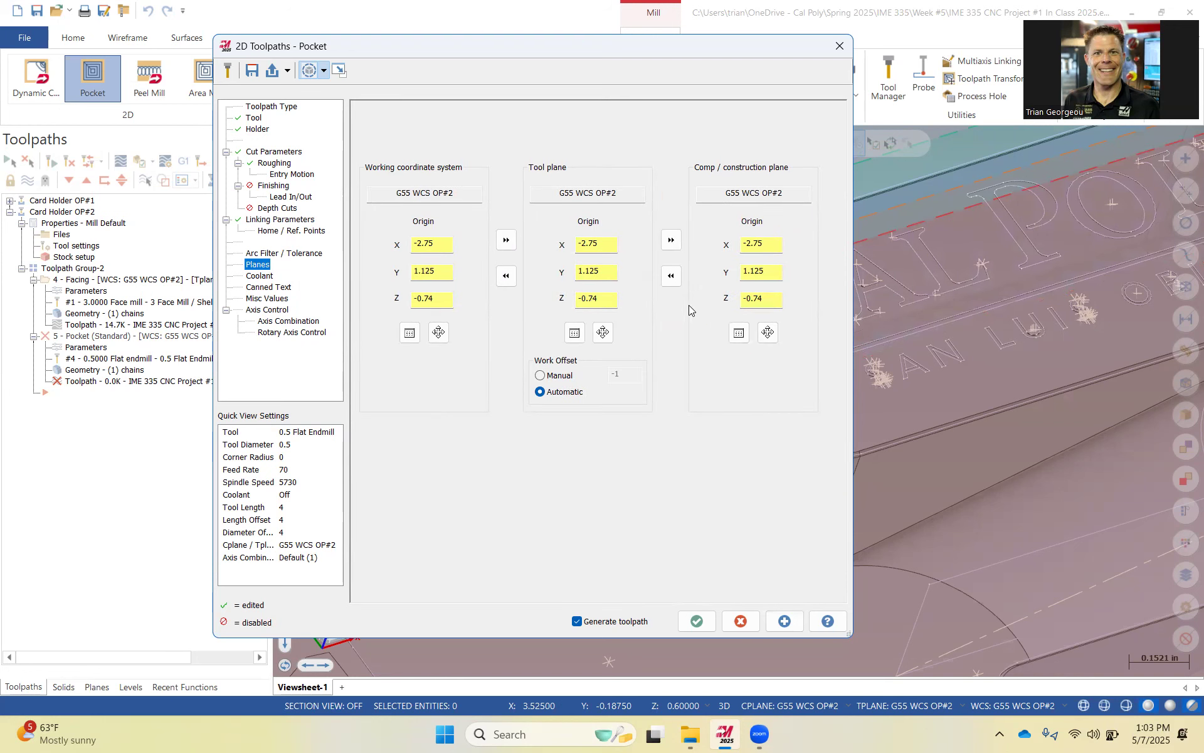
left_click(268, 276)
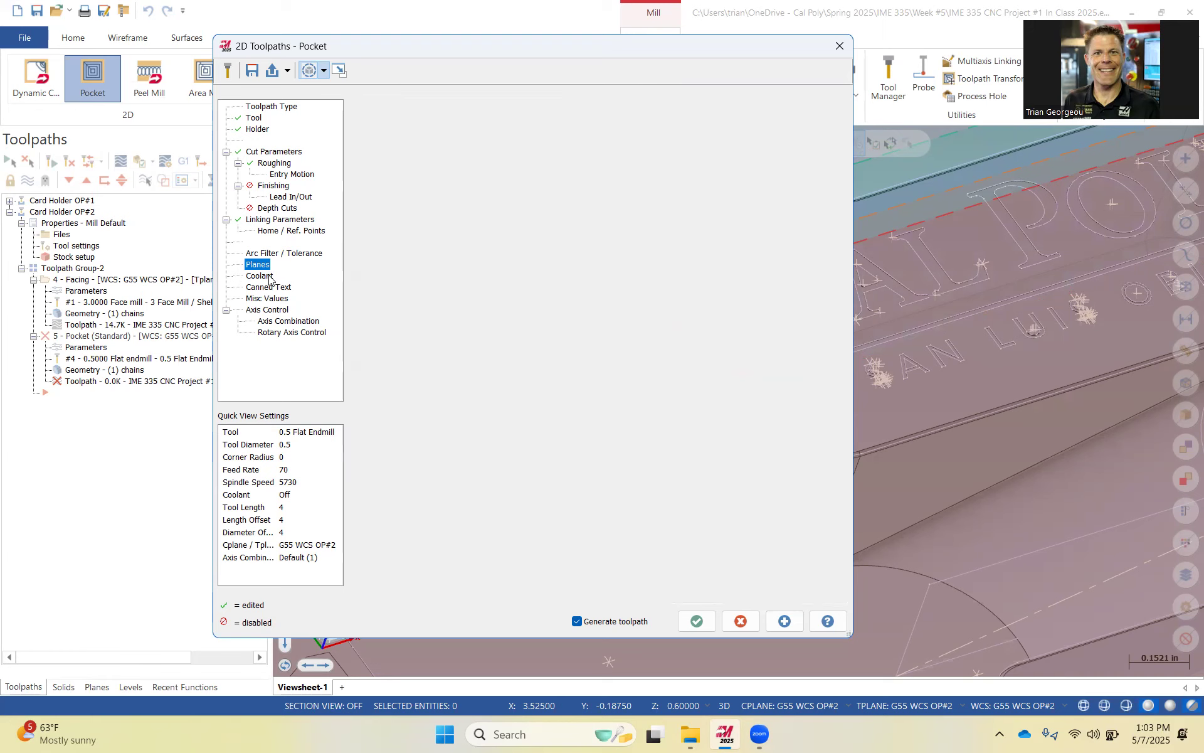
left_click(603, 195)
left_click(602, 214)
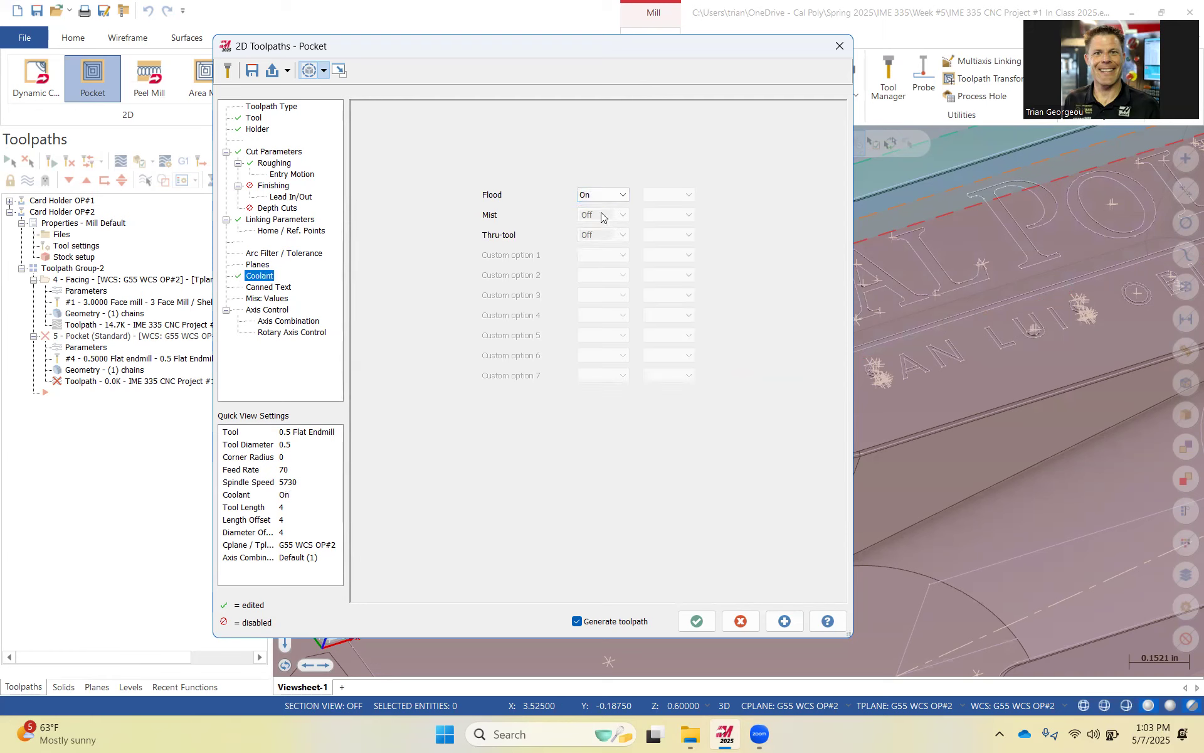
left_click(708, 625)
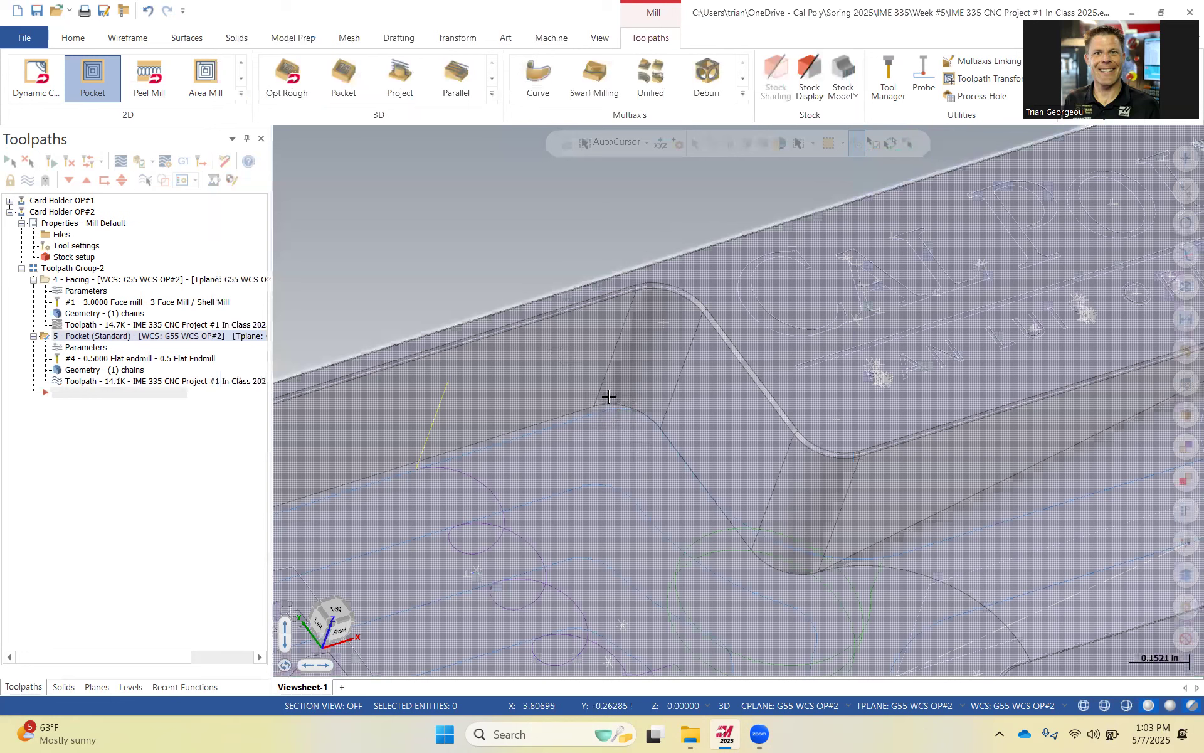
Inspect the generated pocket toolpath on the part and collapse the toolpath group's operations.
scroll(659, 425, "down", 3)
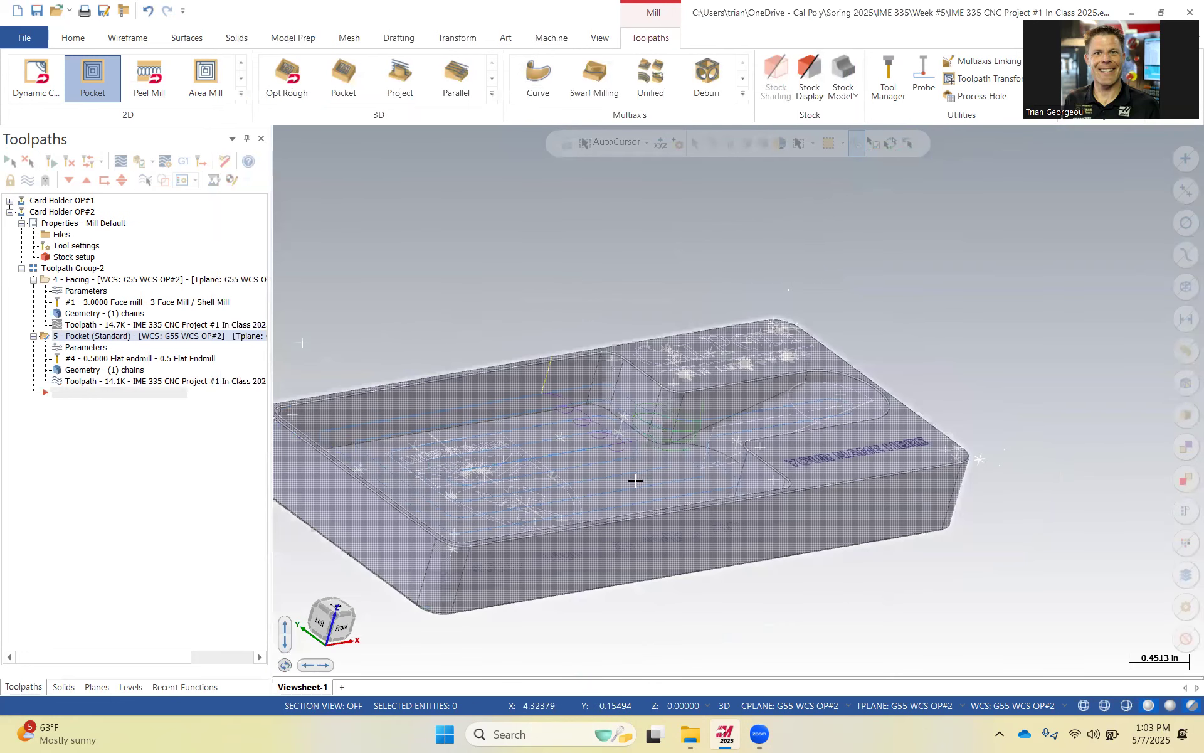
scroll(616, 480, "down", 1)
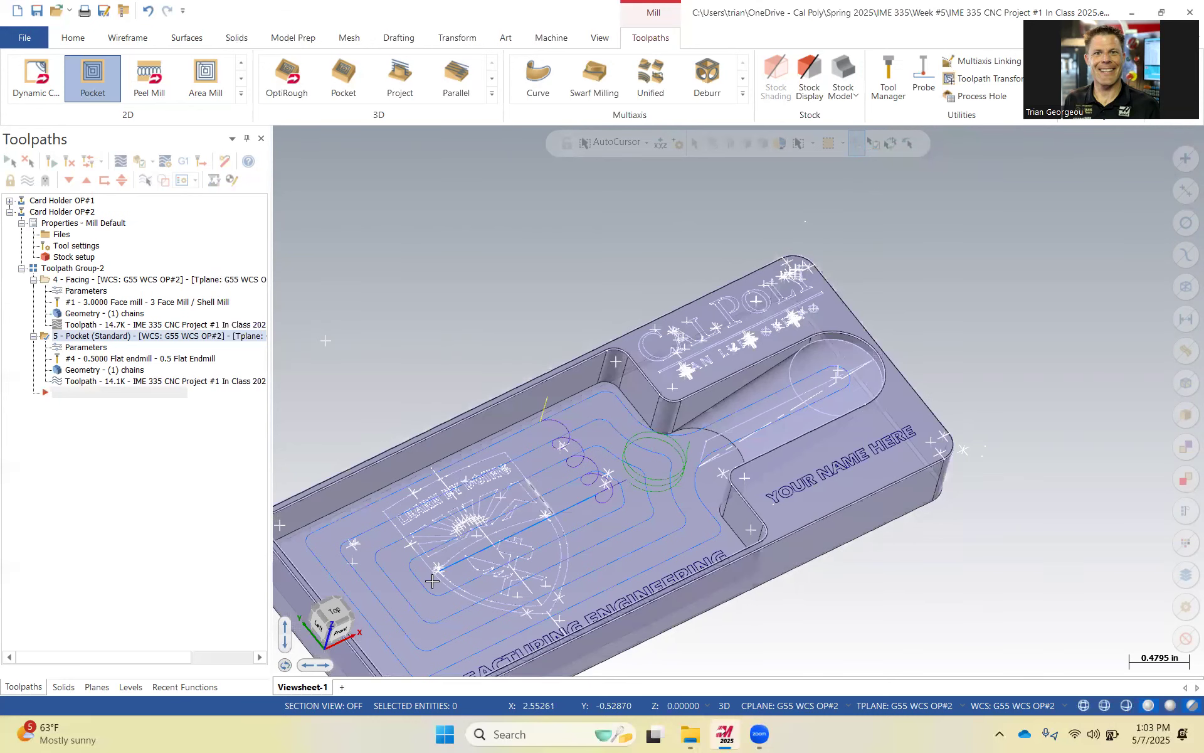
scroll(479, 535, "down", 2)
middle_click_drag(437, 488, 483, 481)
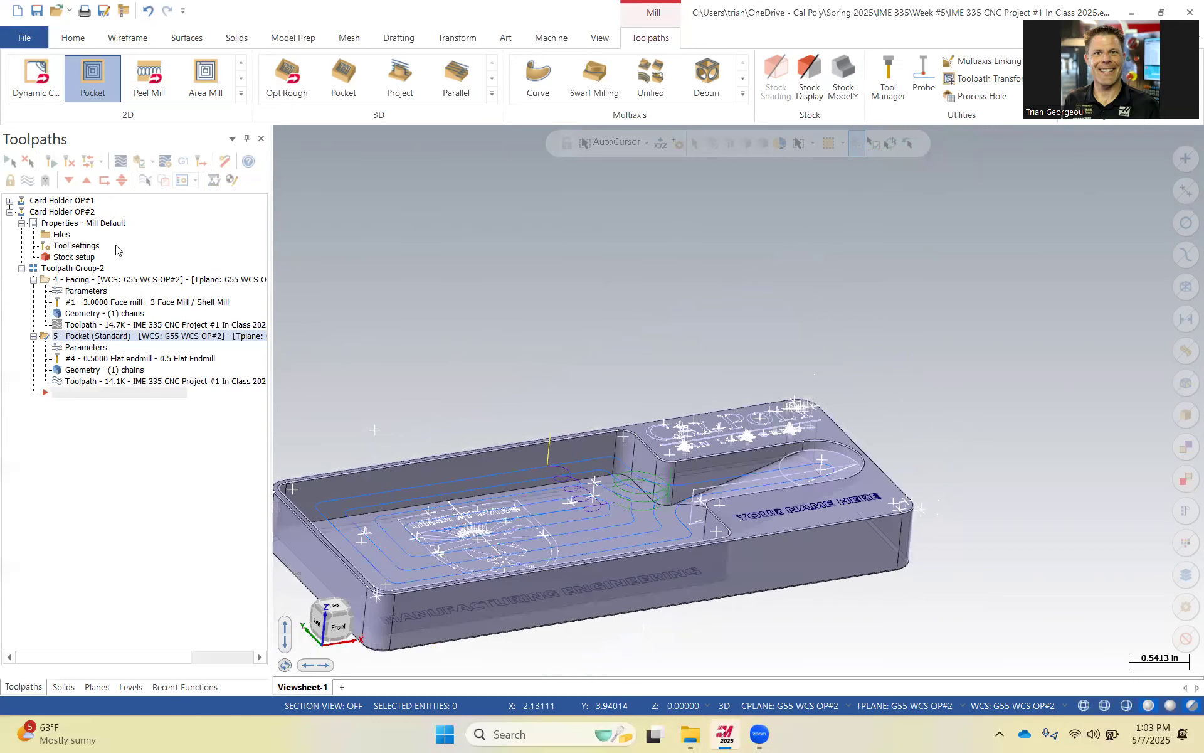
left_click(81, 276)
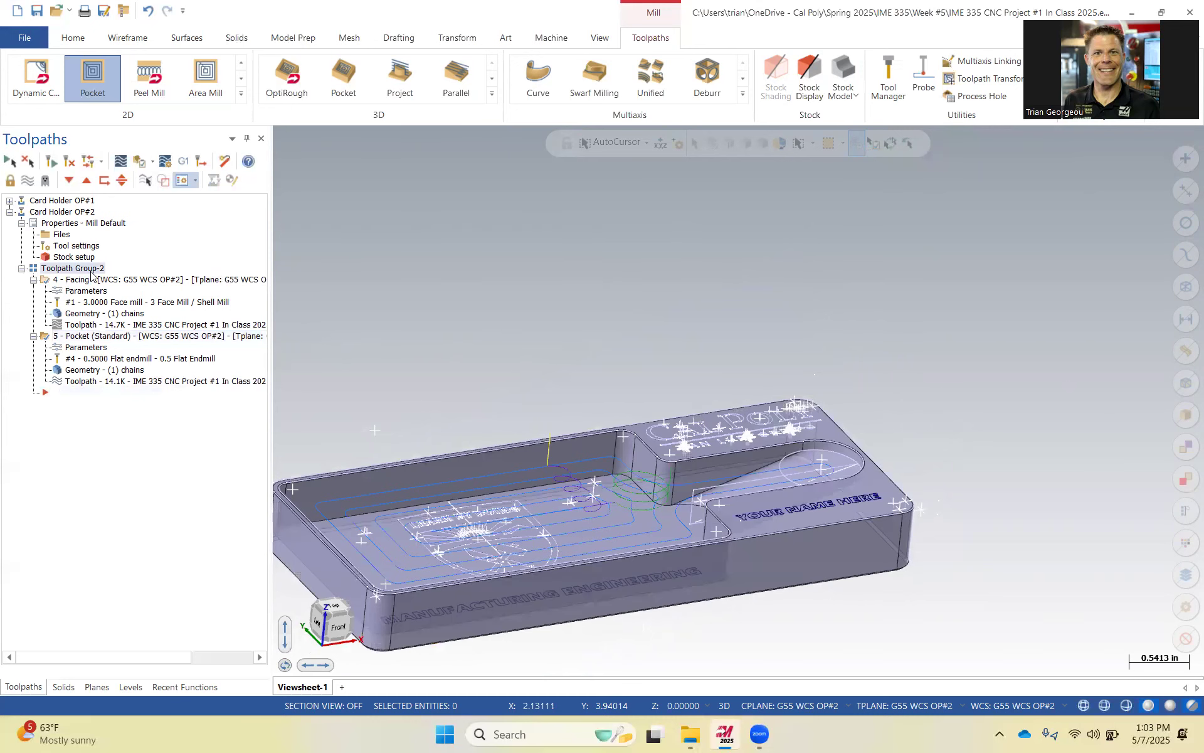
left_click(34, 336)
left_click(34, 280)
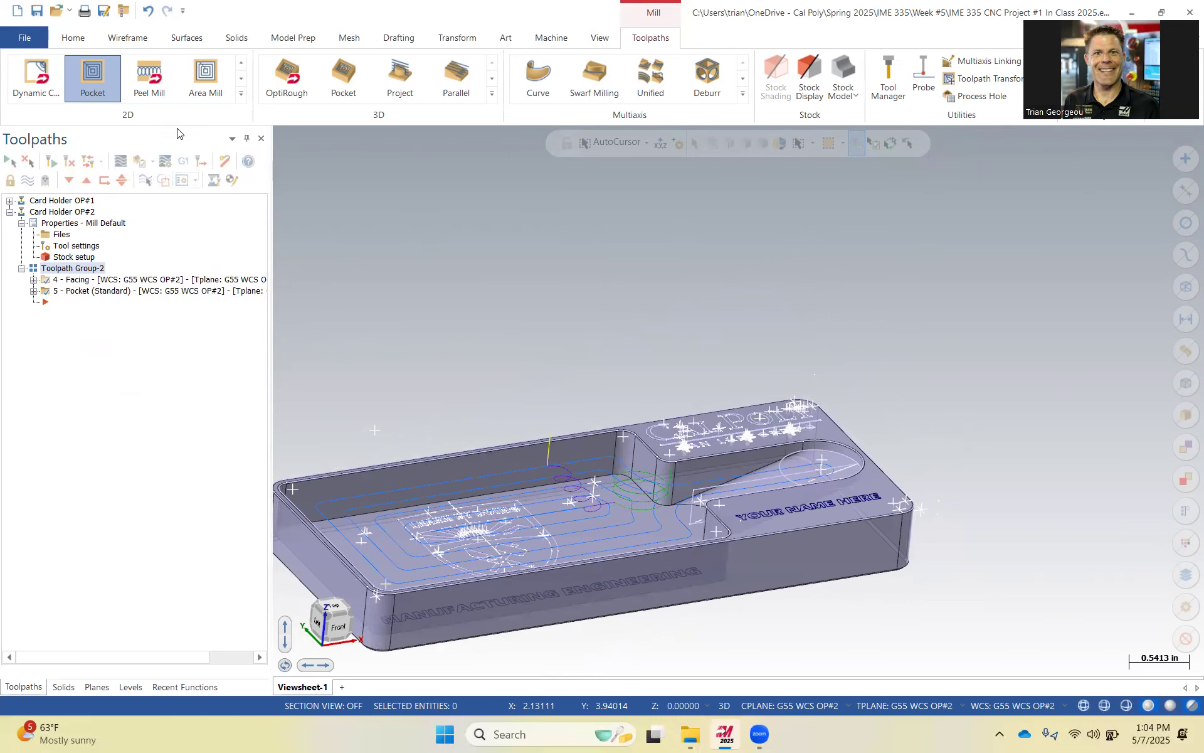
Verify the facing and pocket operations in the simulator, inspect the machined part, and close the simulator.
left_click(140, 162)
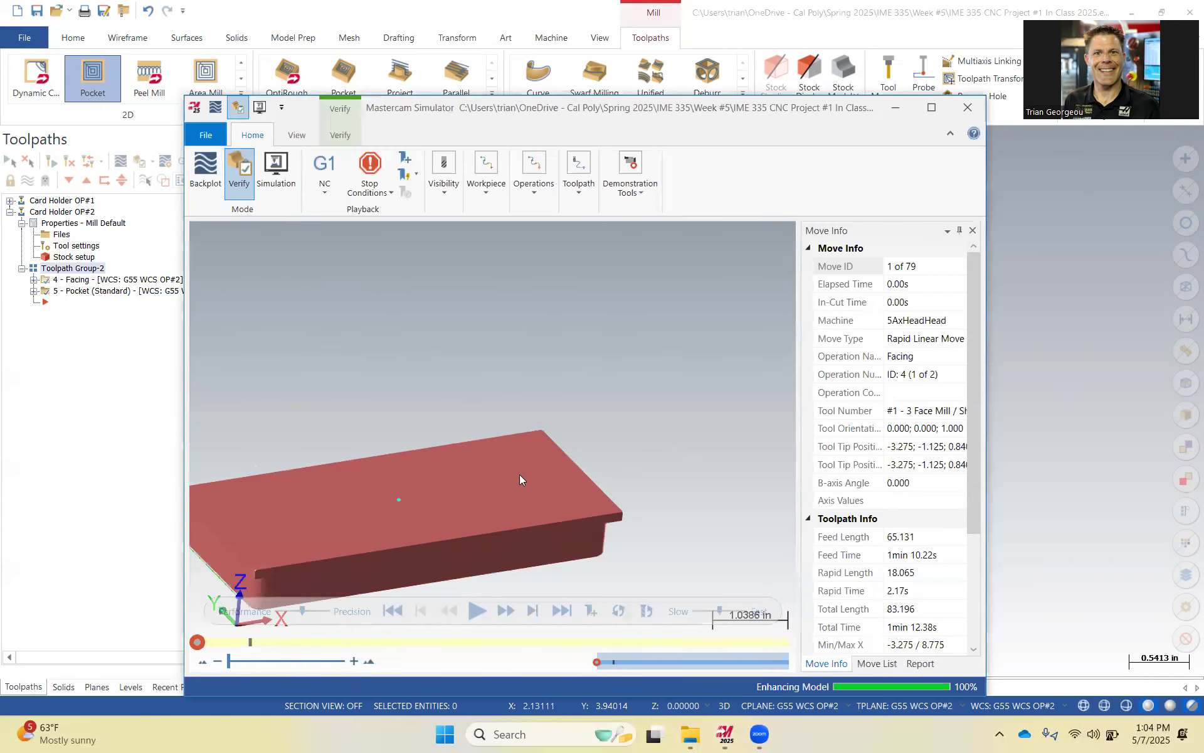
left_click(477, 610)
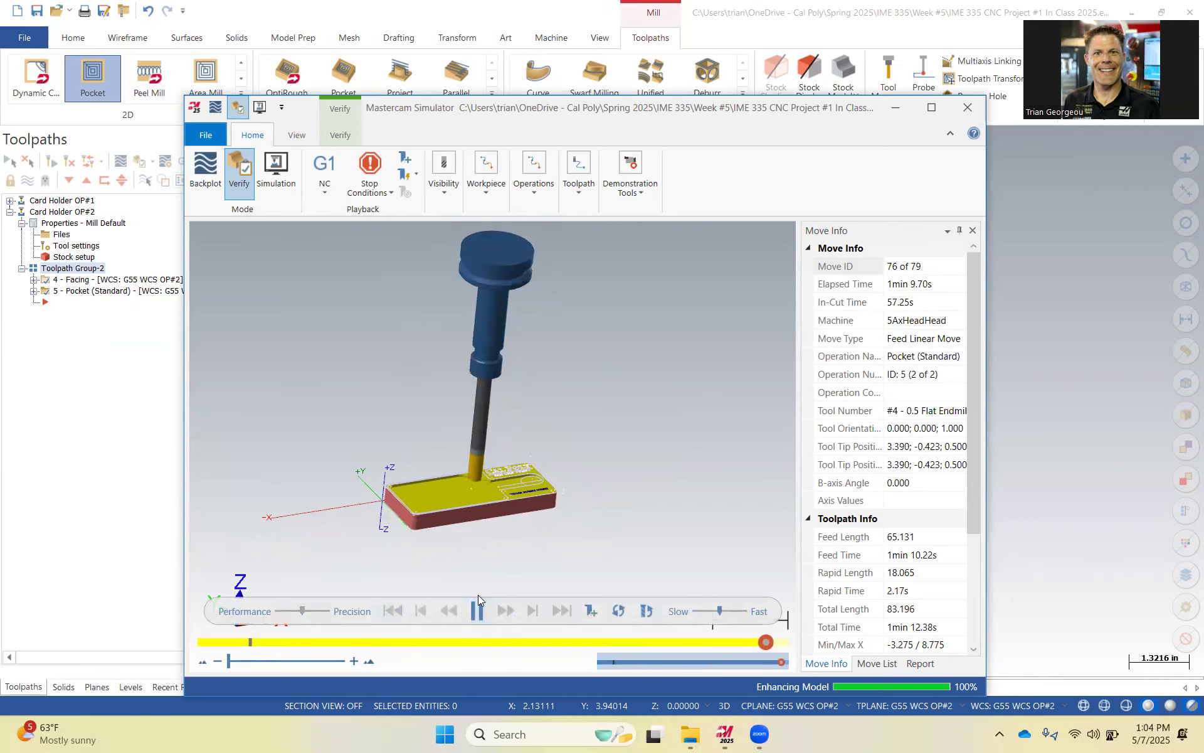
scroll(470, 487, "up", 3)
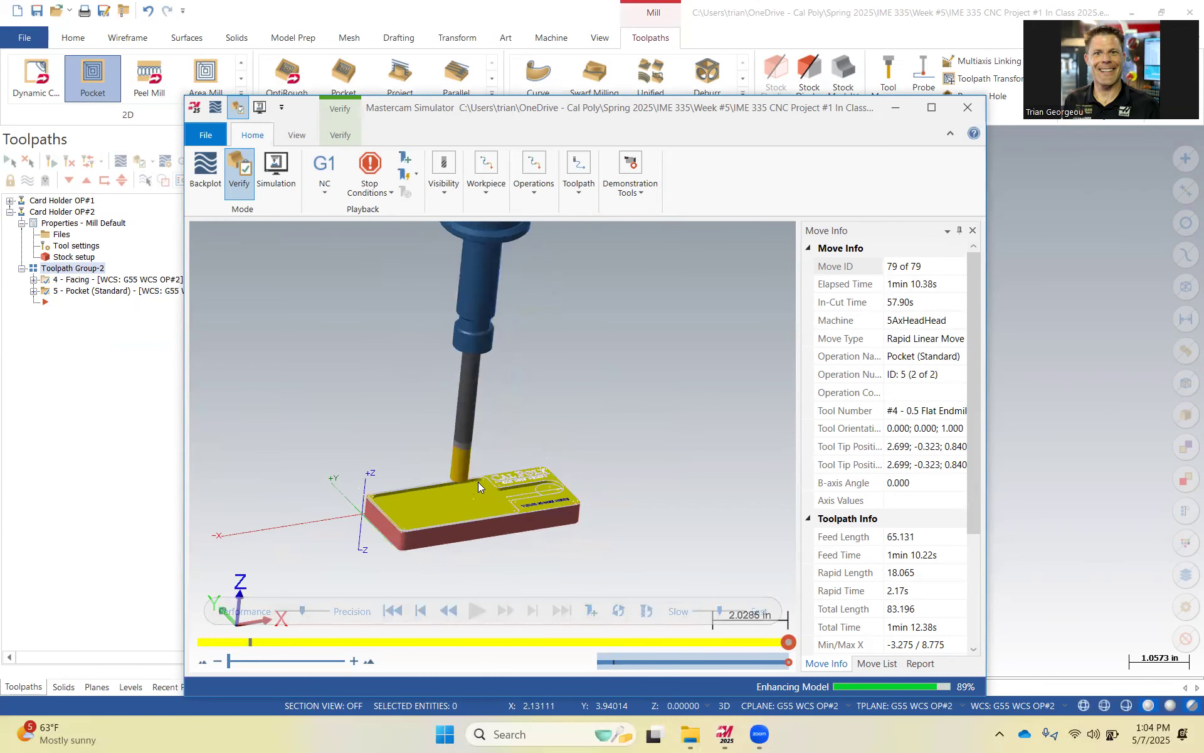
scroll(484, 485, "up", 5)
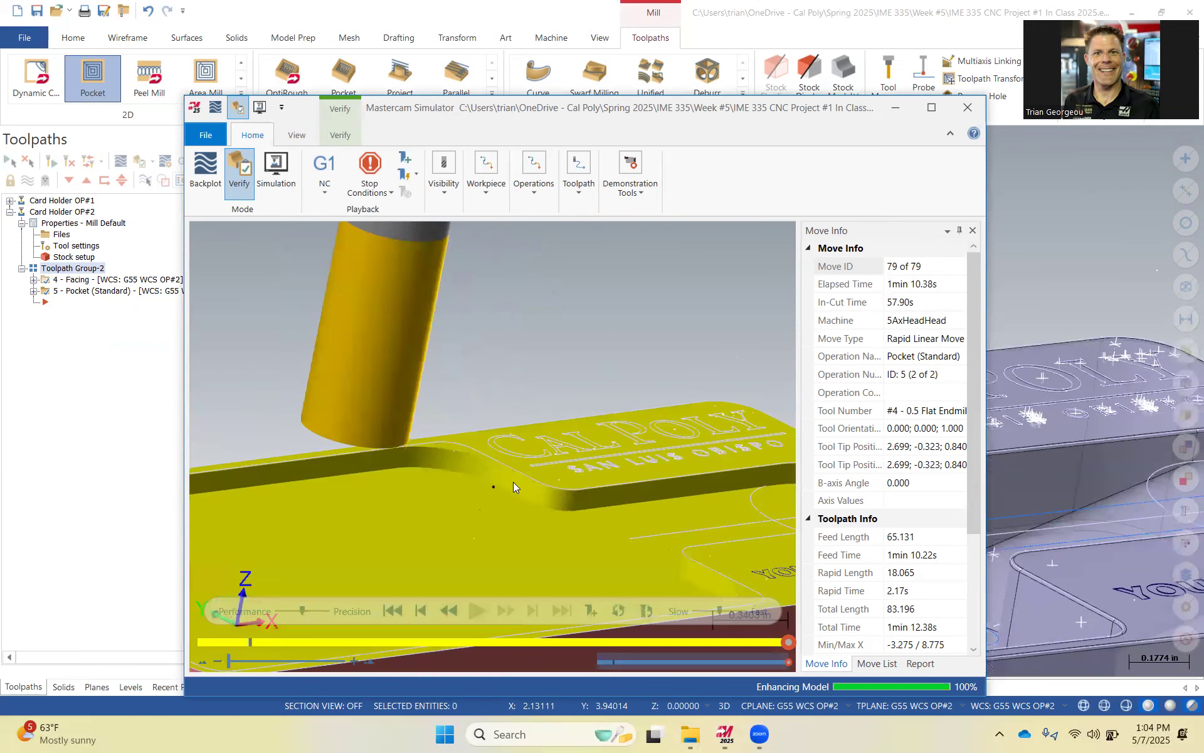
scroll(597, 490, "up", 3)
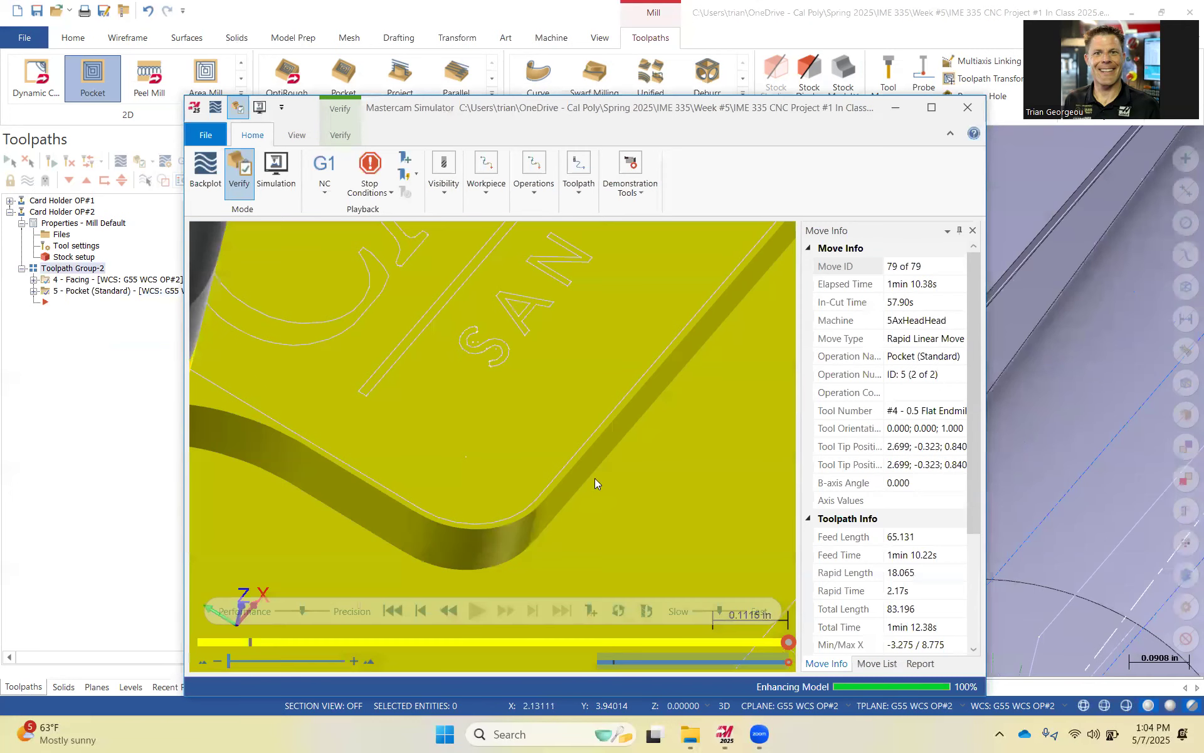
scroll(551, 514, "down", 3)
scroll(564, 483, "down", 3)
middle_click_drag(553, 476, 484, 557)
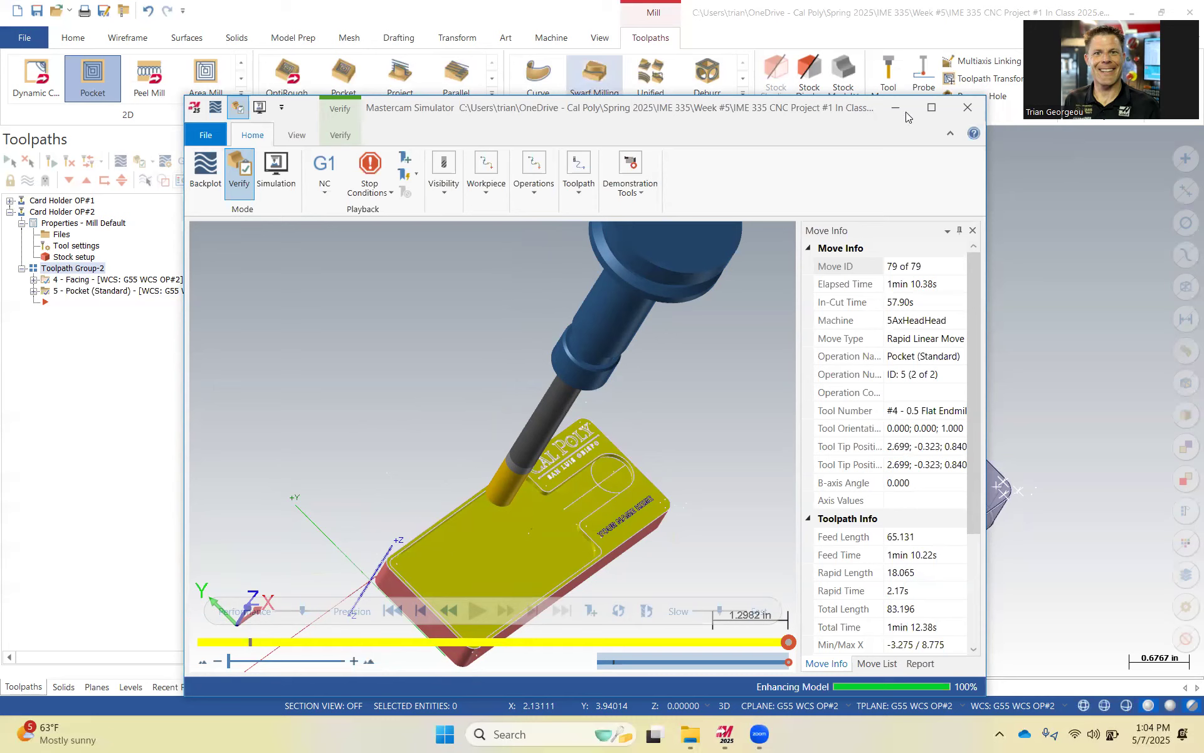
left_click(968, 111)
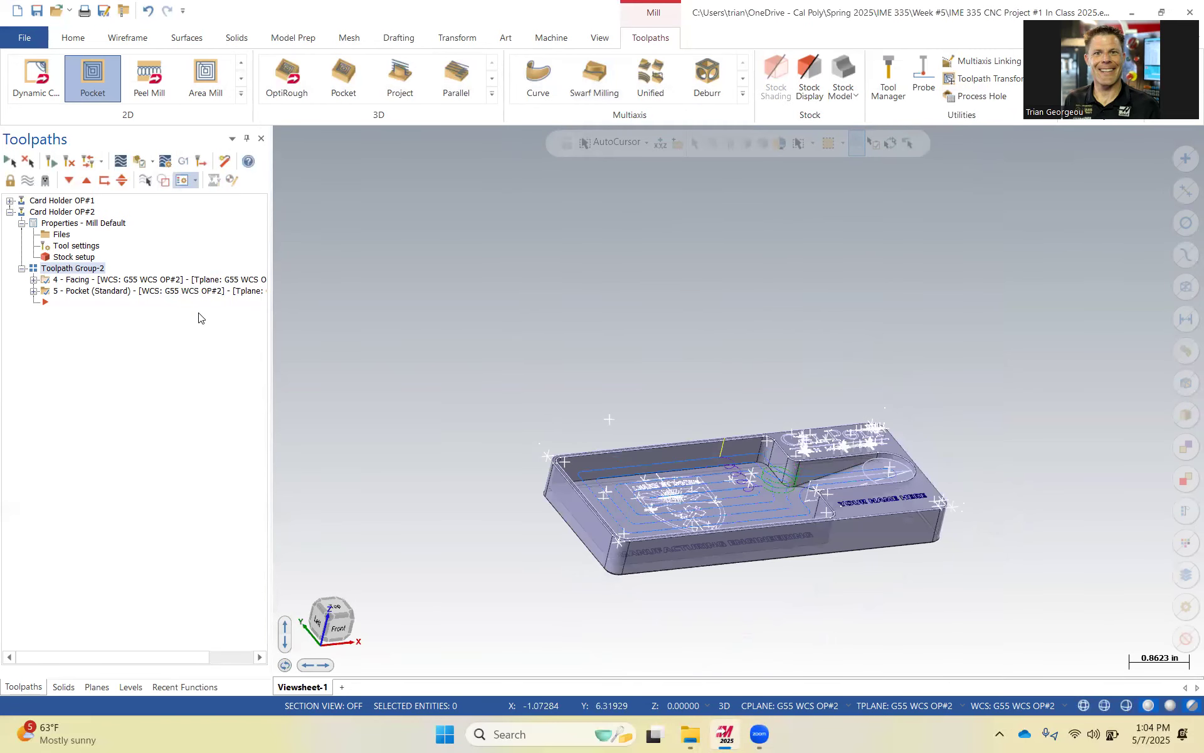
Hide the display of the existing pocket toolpath.
left_click(154, 290)
left_click(27, 180)
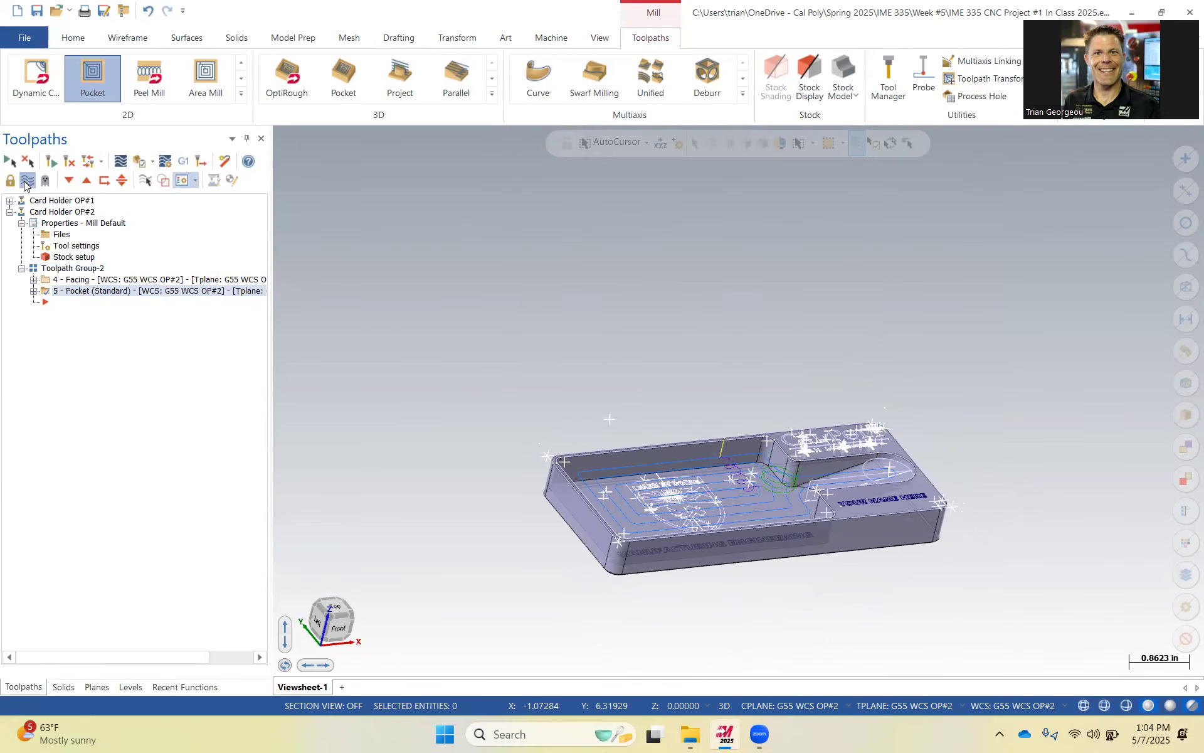
scroll(745, 508, "down", 1)
scroll(723, 457, "up", 8)
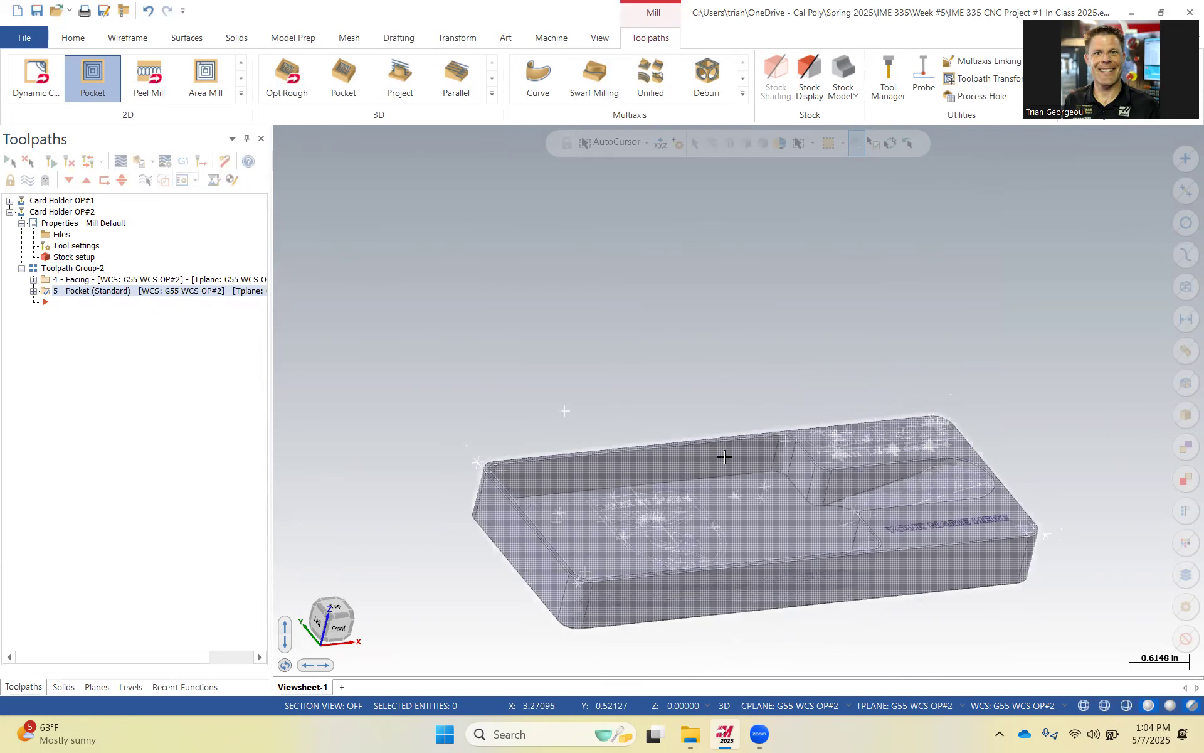
scroll(740, 498, "up", 4)
middle_click_drag(740, 499, 852, 573)
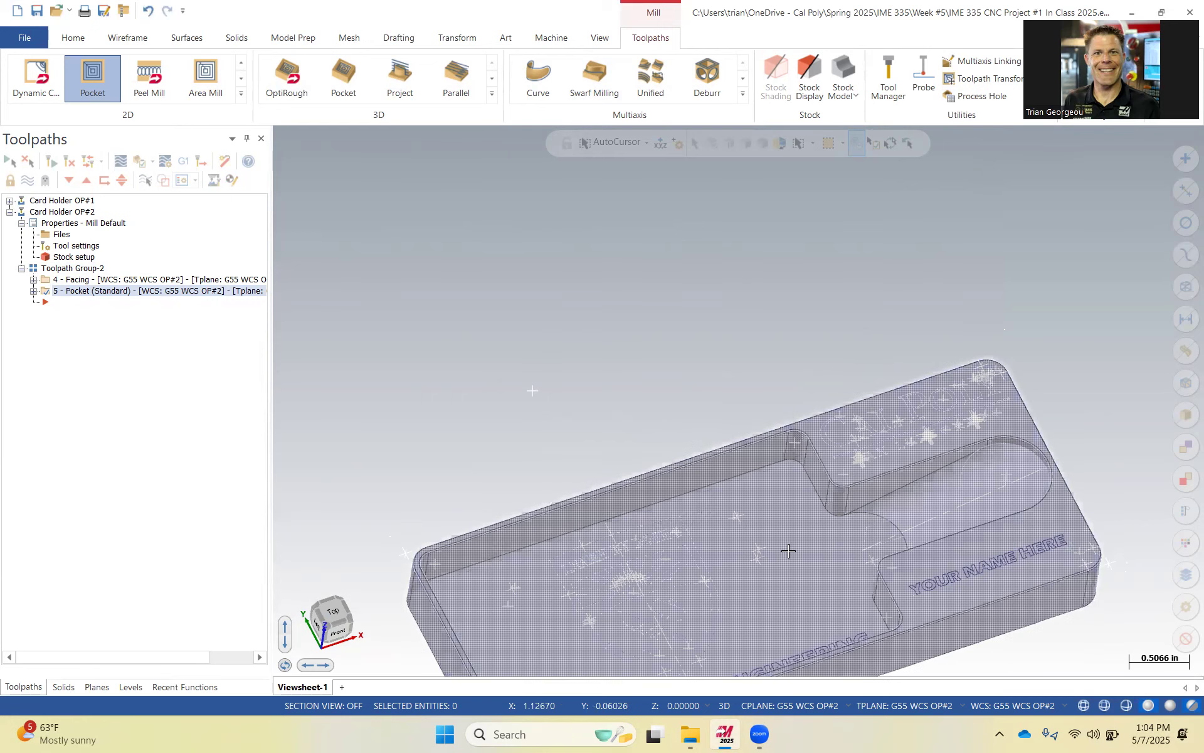
scroll(699, 525, "down", 2)
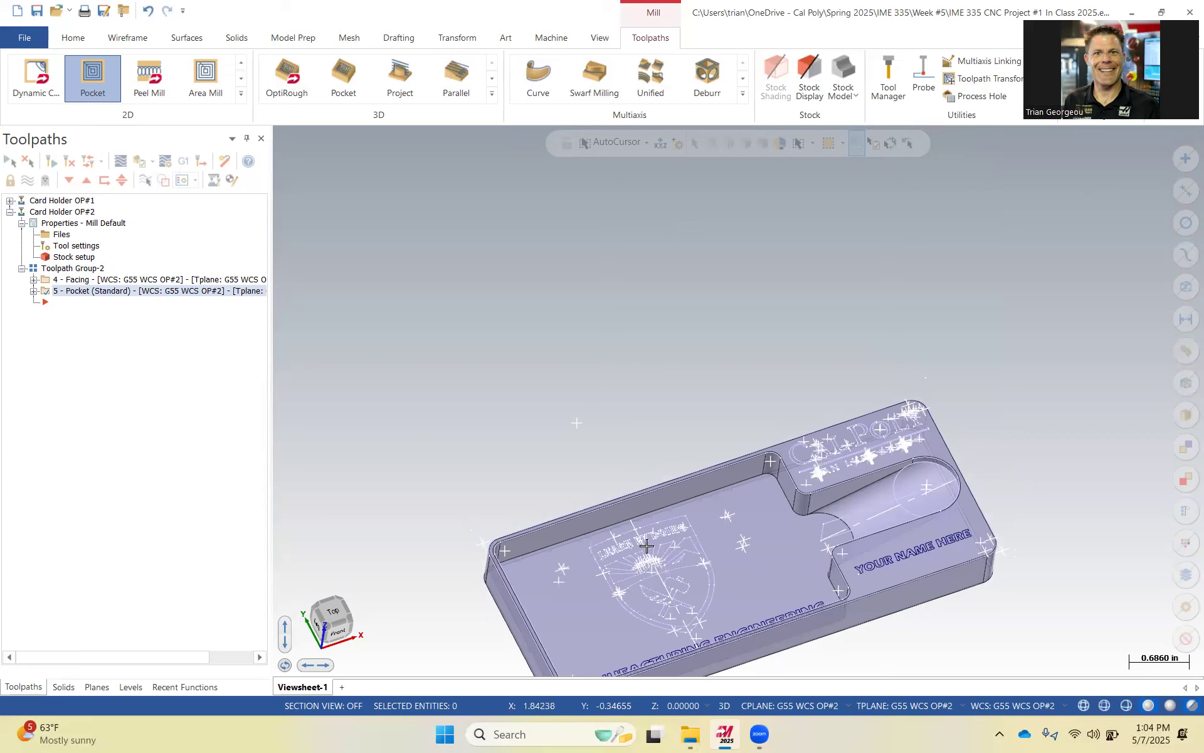
Start a new Pocket toolpath and pick the starting edge along the lower pocket's back wall.
left_click(92, 77)
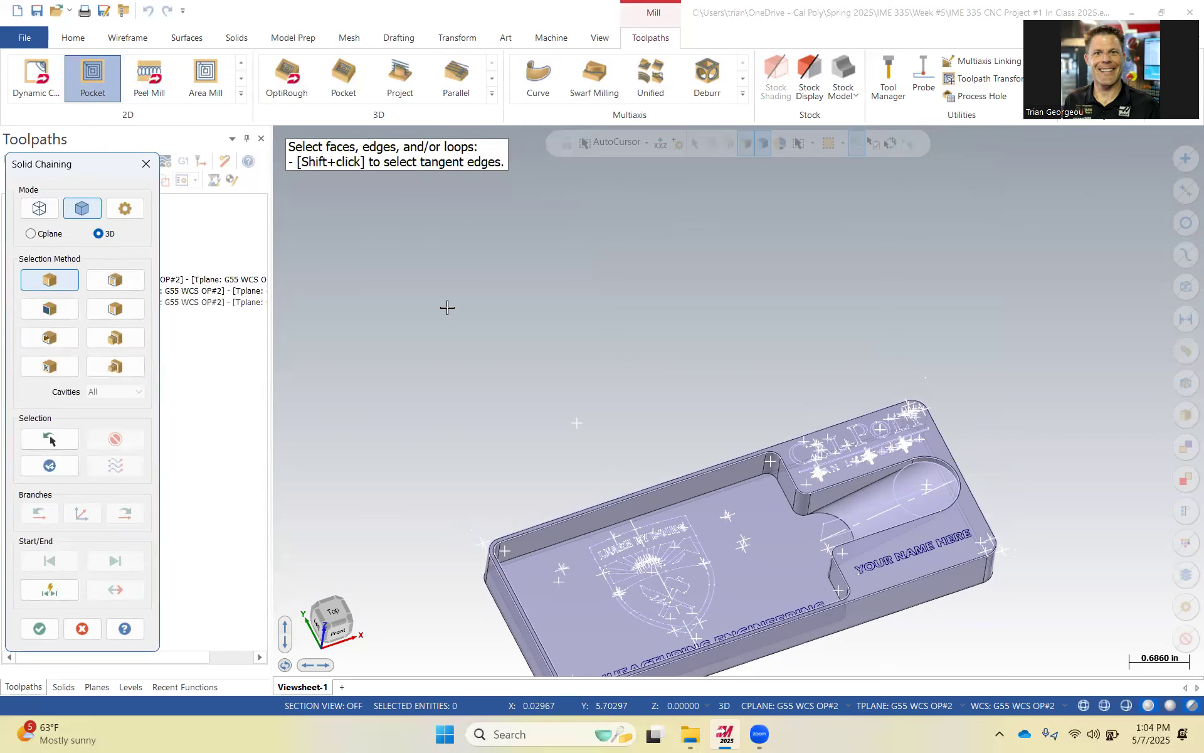
scroll(753, 505, "down", 2)
scroll(734, 471, "up", 5)
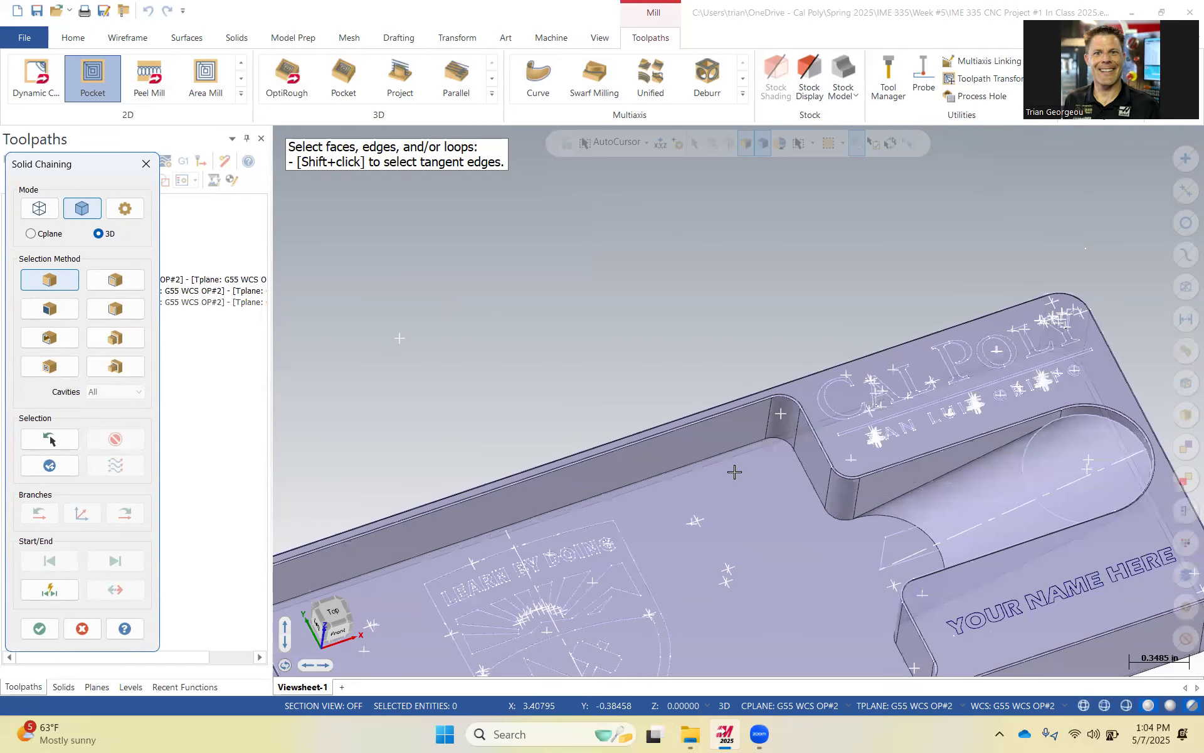
left_click(715, 439)
scroll(731, 461, "down", 5)
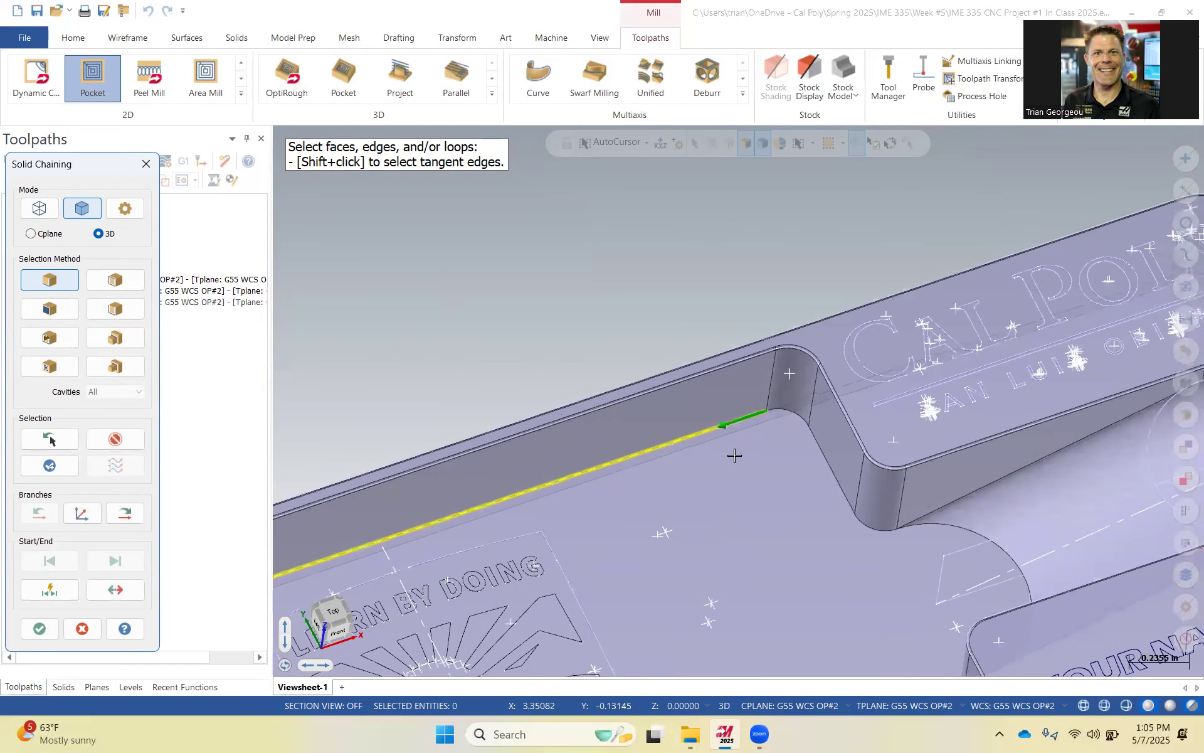
Advance the chain around the lower pocket's full floor boundary and accept the chaining.
left_click(124, 516)
left_click(129, 515)
left_click(131, 516)
left_click(134, 517)
left_click(135, 519)
left_click(135, 518)
left_click(136, 518)
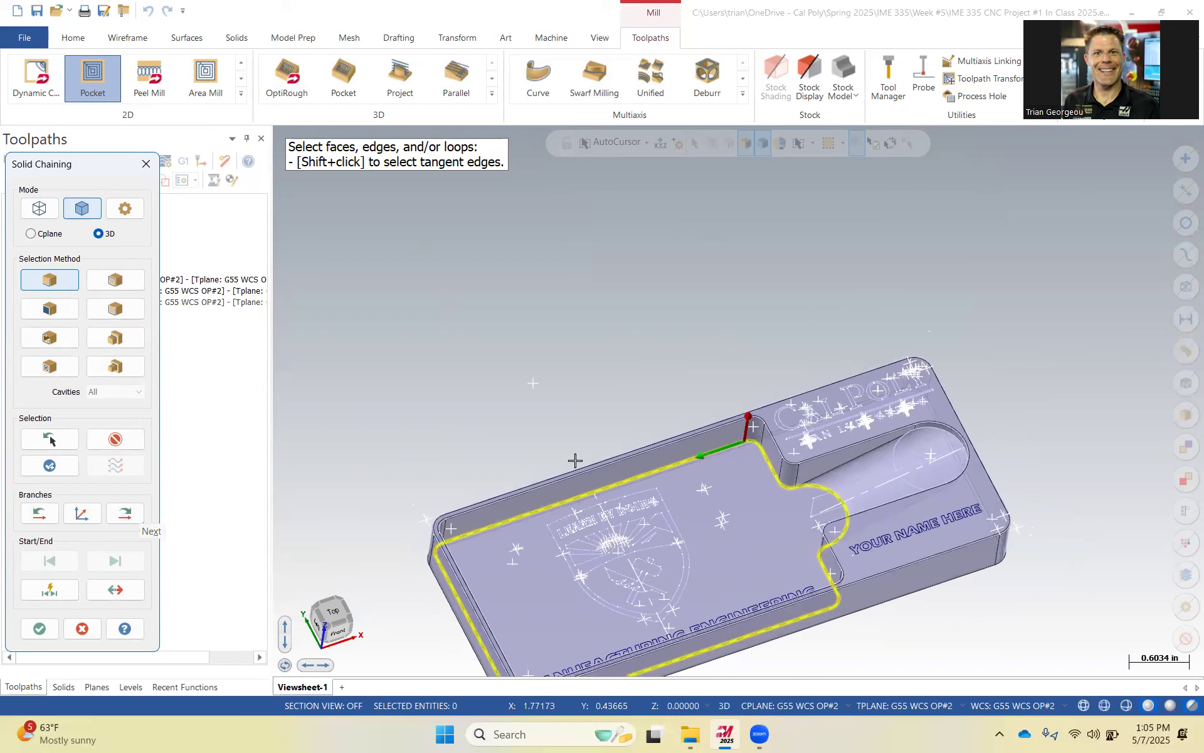
scroll(587, 460, "down", 2)
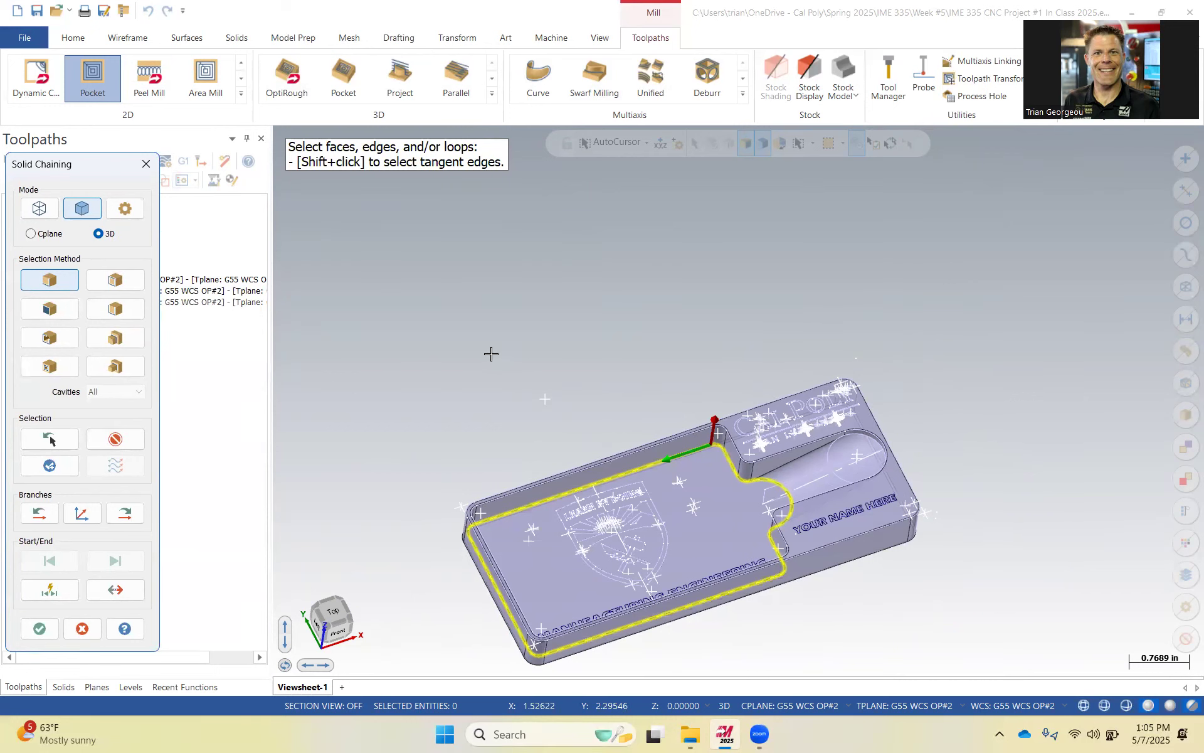
left_click(39, 629)
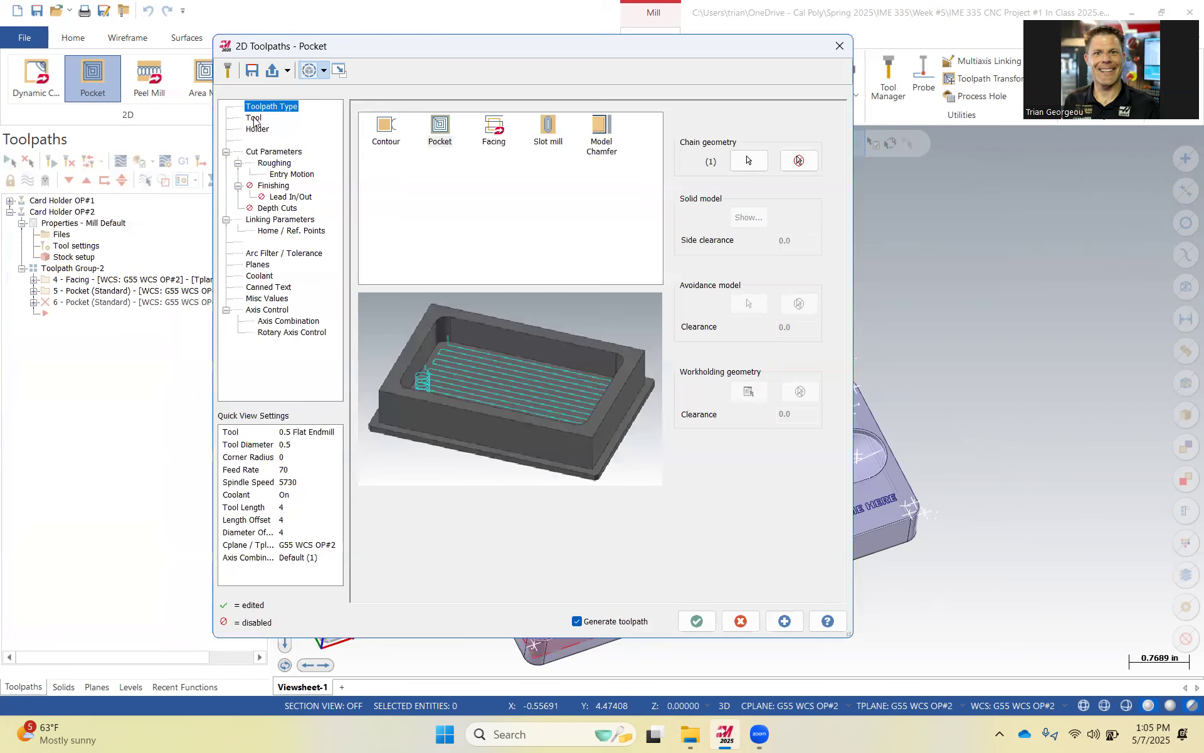
Review the new pocket's toolpath type, tool, holder, cut parameters, roughing, entry motion and finishing settings.
left_click(253, 118)
left_click(262, 103)
left_click(254, 118)
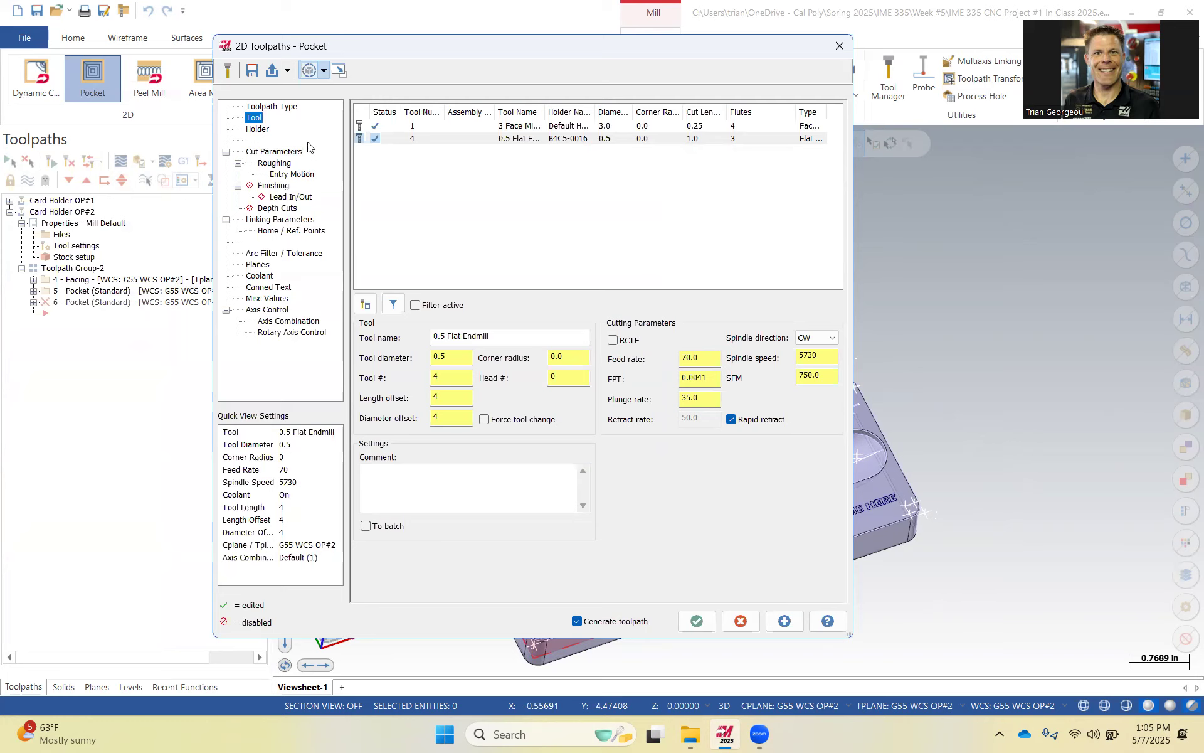
left_click(258, 129)
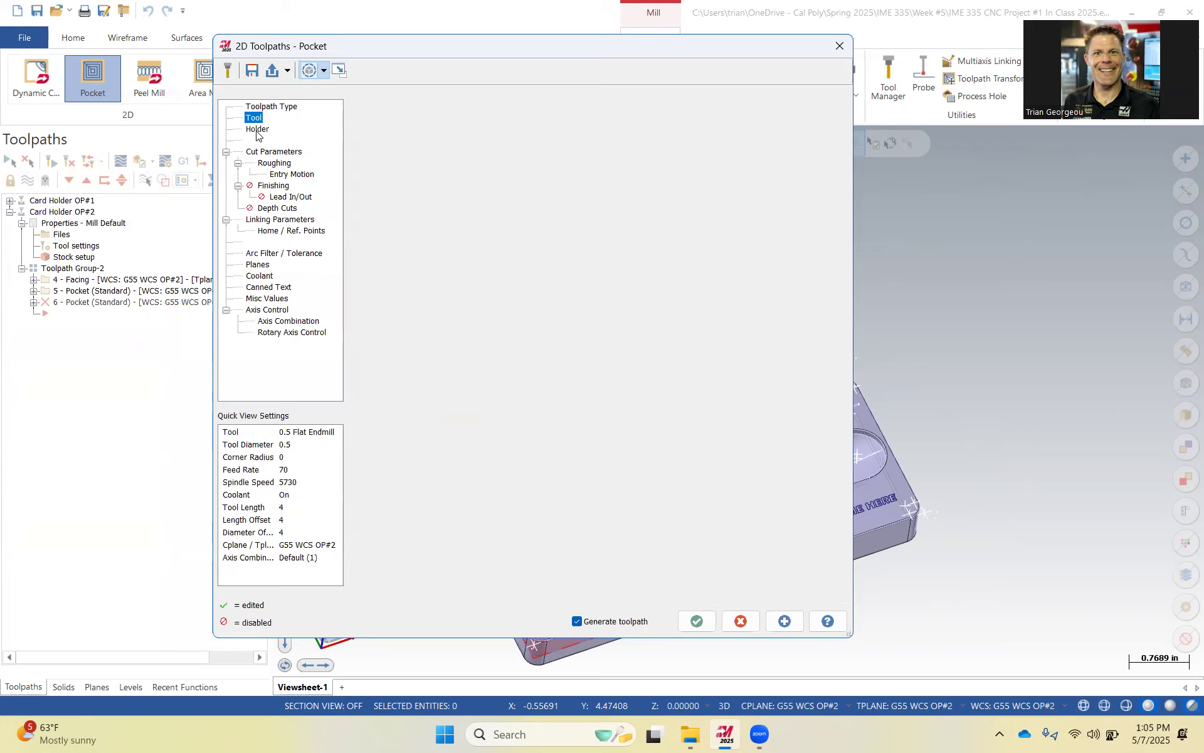
left_click(277, 154)
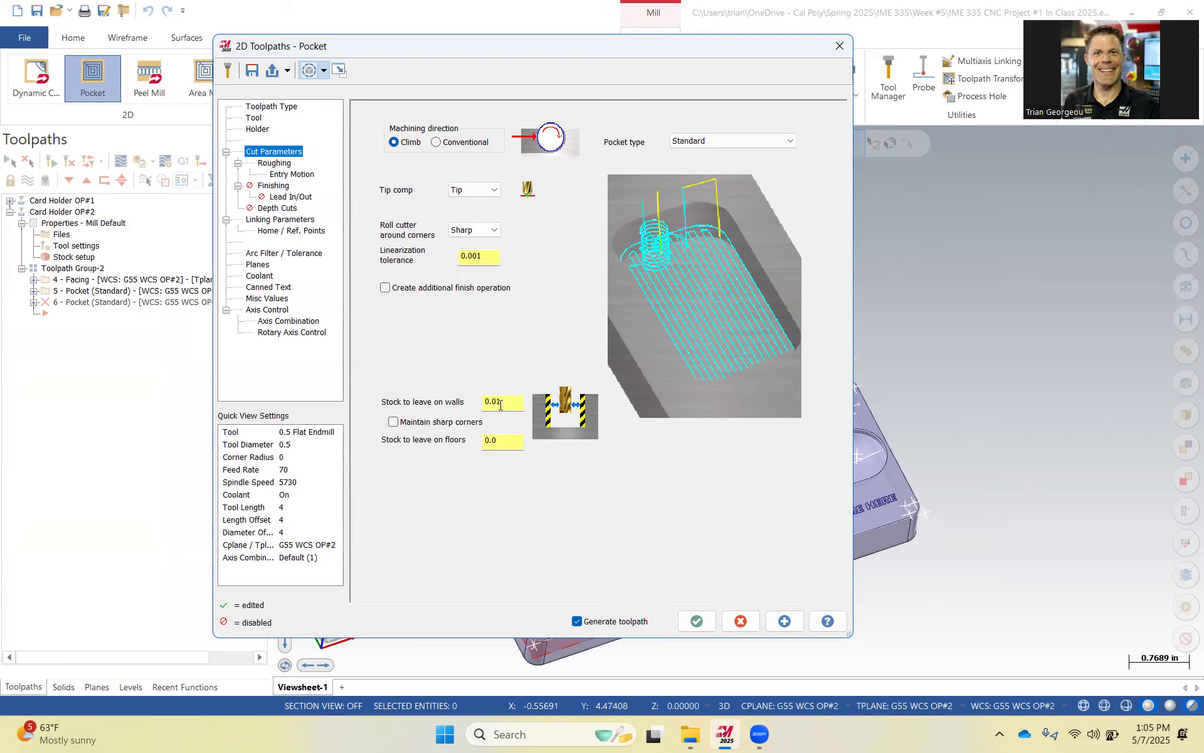
left_click(276, 164)
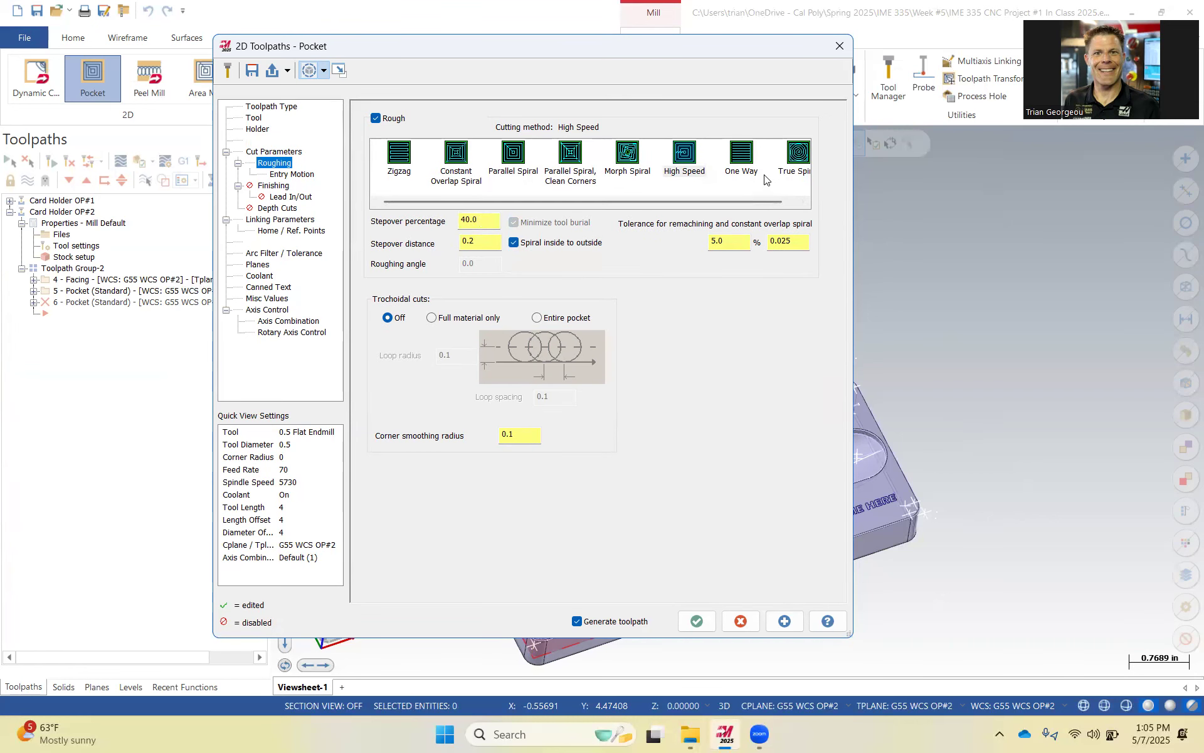
left_click(296, 173)
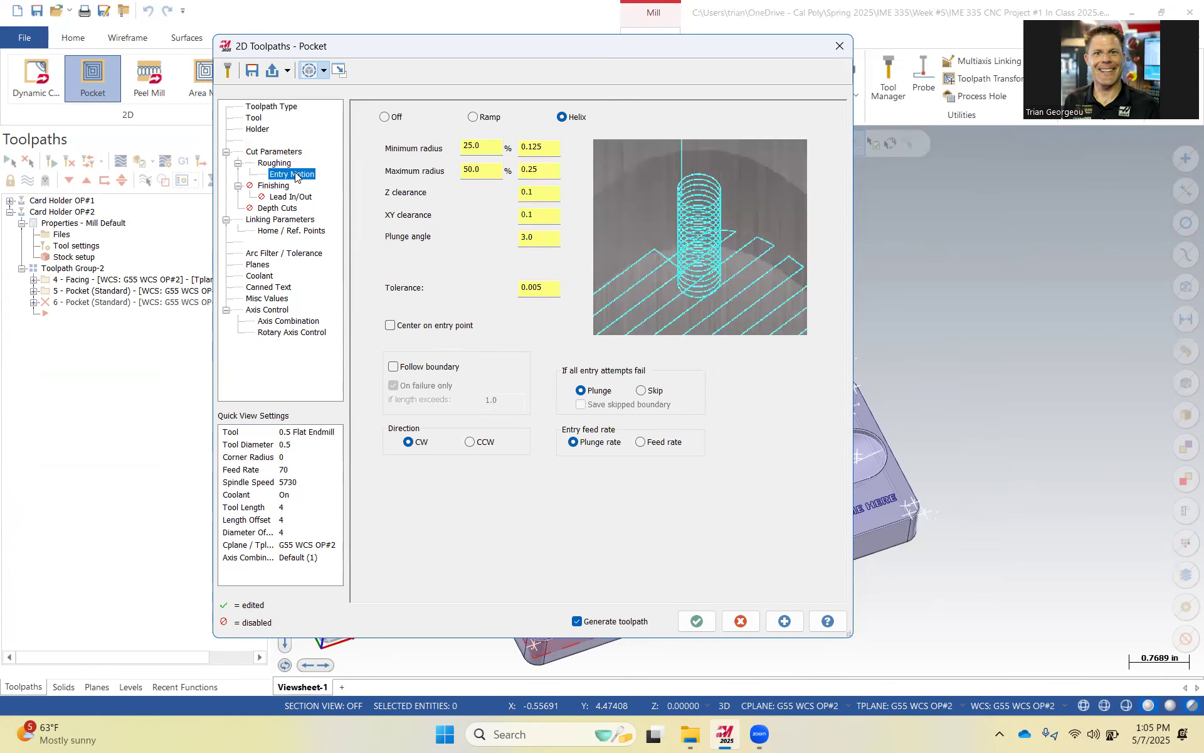
left_click(276, 187)
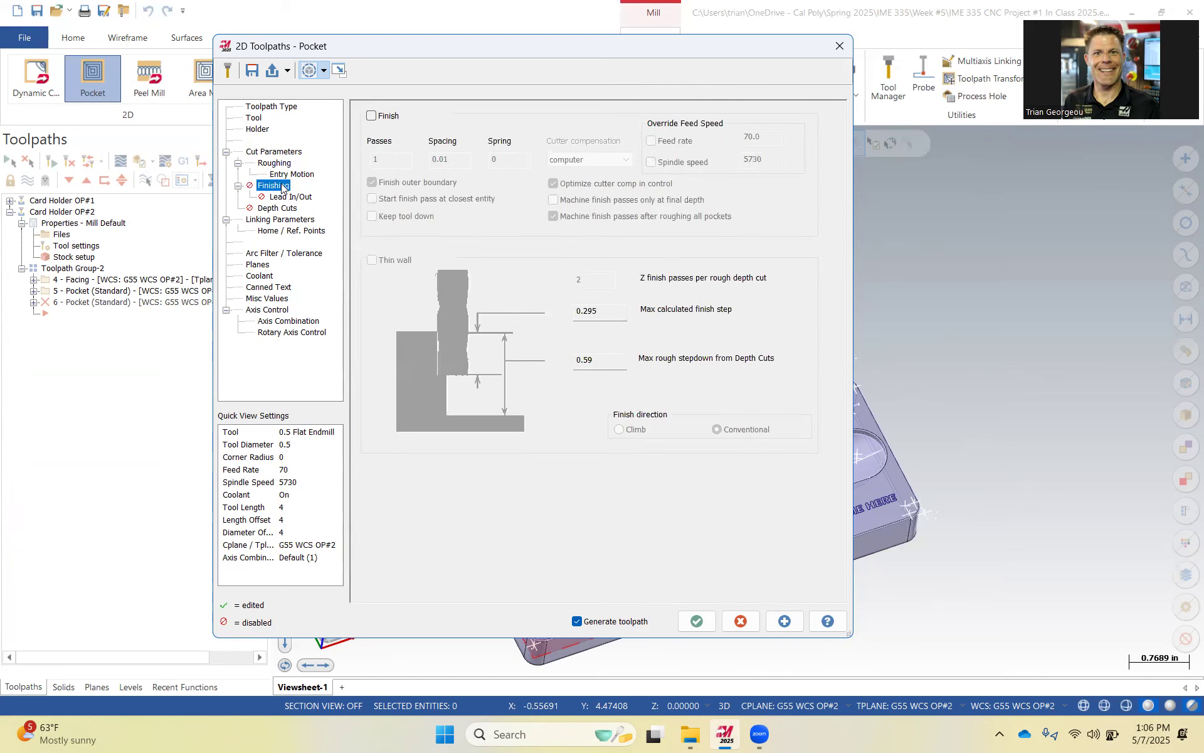
left_click(283, 209)
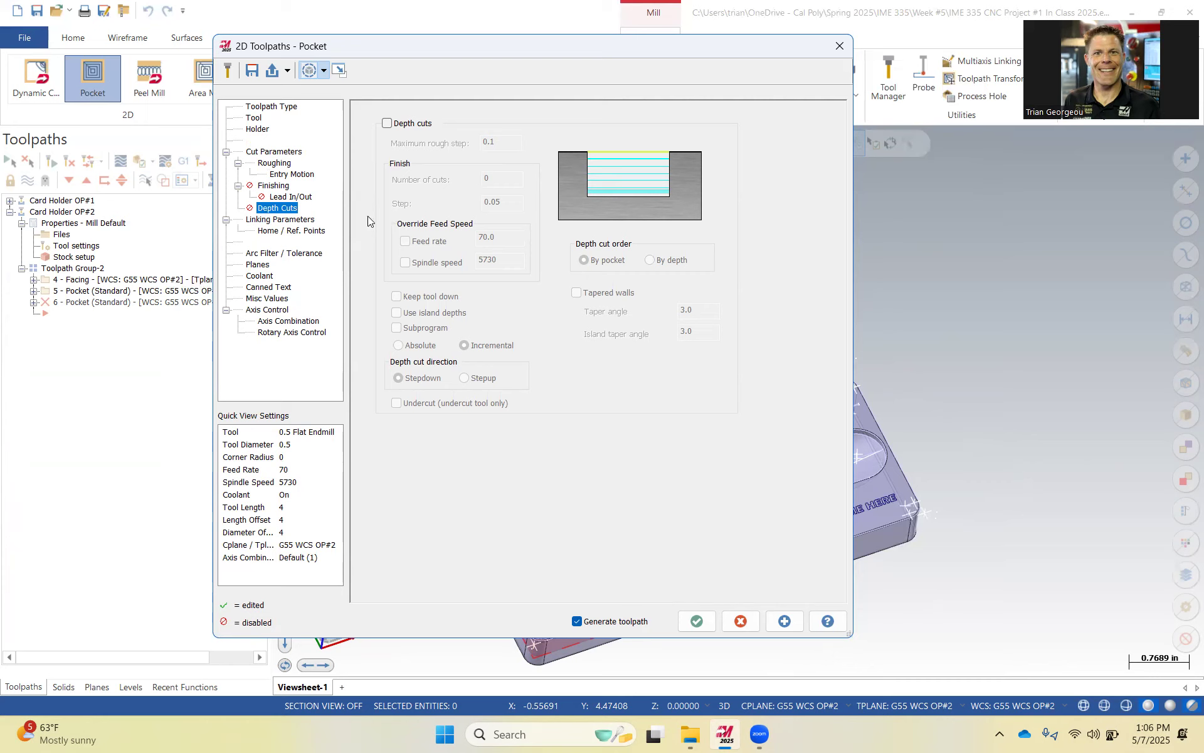
Enable depth cuts and set the maximum rough step to 0.35.
left_click(387, 123)
double_click(487, 141)
type(".35")
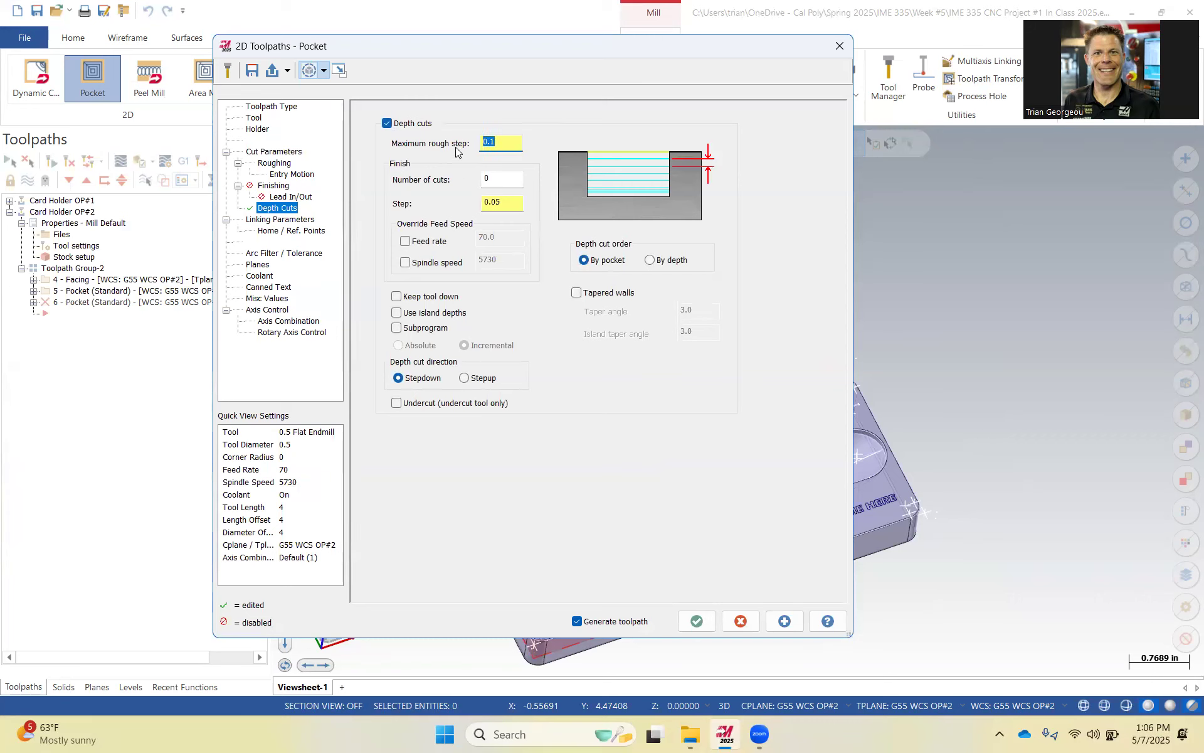
type("/2")
Halve the maximum rough step to 0.175 and set the finish depth cuts to 1.
key("Tab")
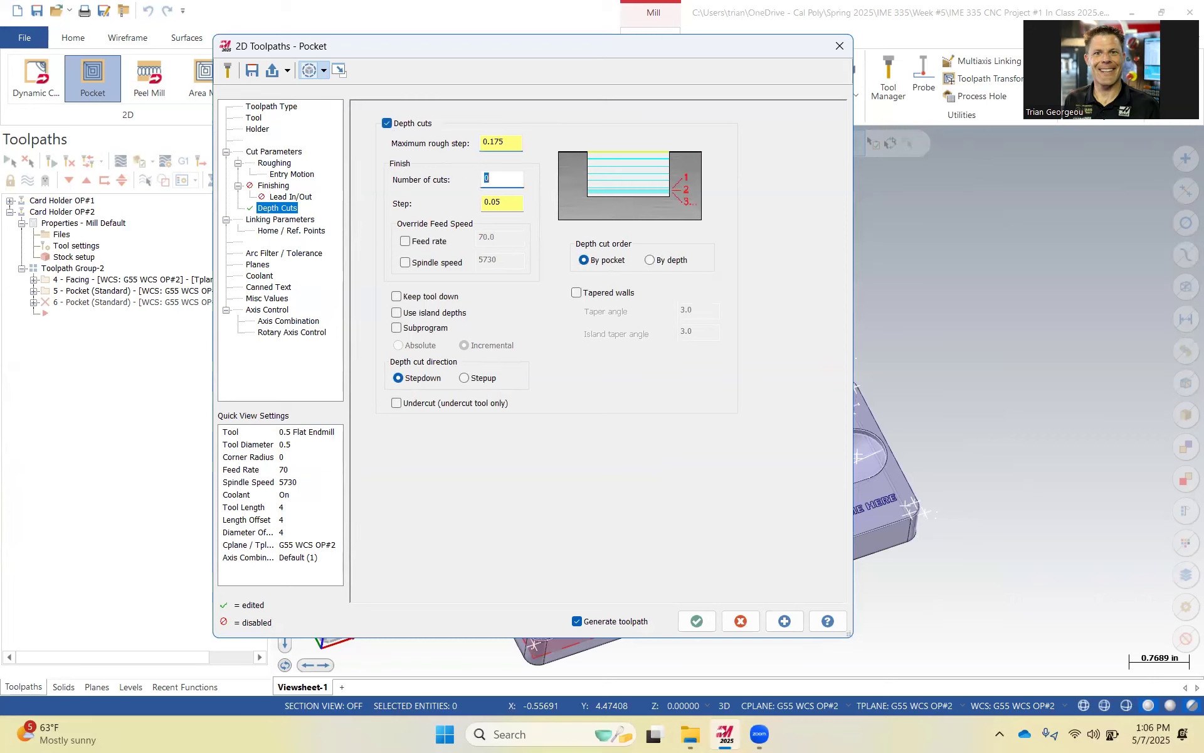
type("1")
key("Tab")
type(".0")
Inspect the pocket's depth setting in the linking parameters.
left_click_drag(509, 141, 474, 183)
left_click(285, 221)
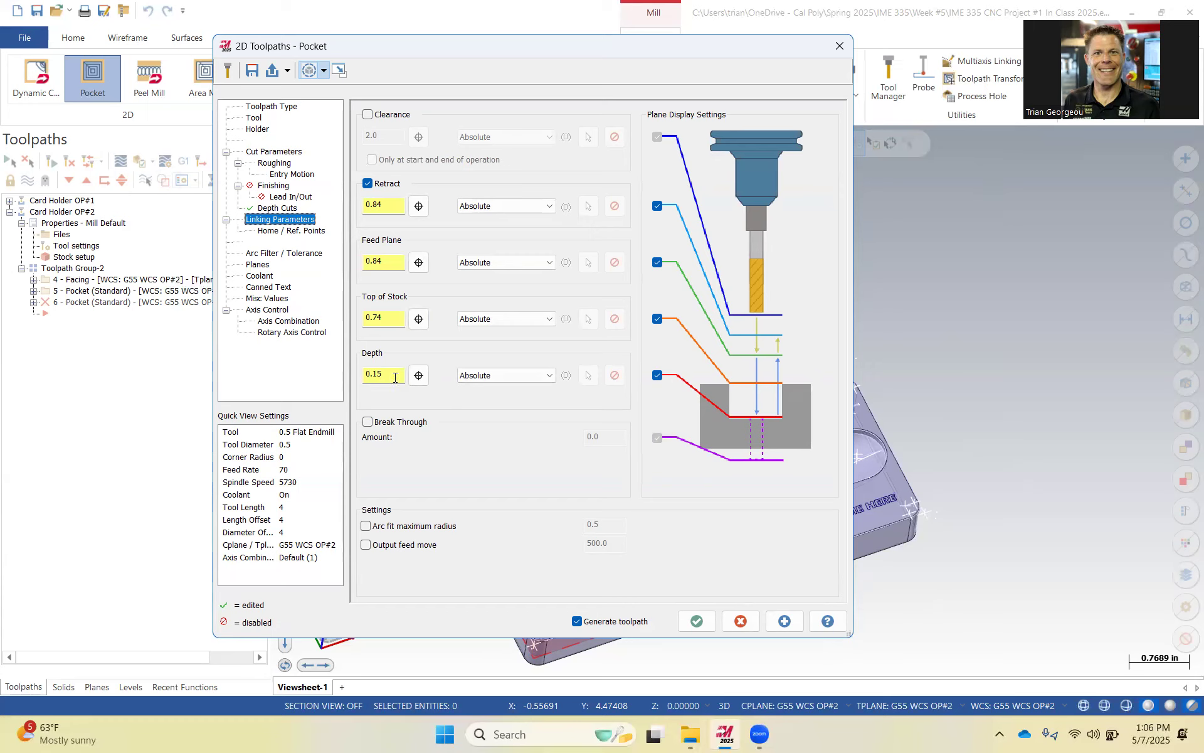
double_click(388, 316)
key("Tab")
Review the planes and coolant settings and accept the lower pocket toolpath.
left_click(256, 264)
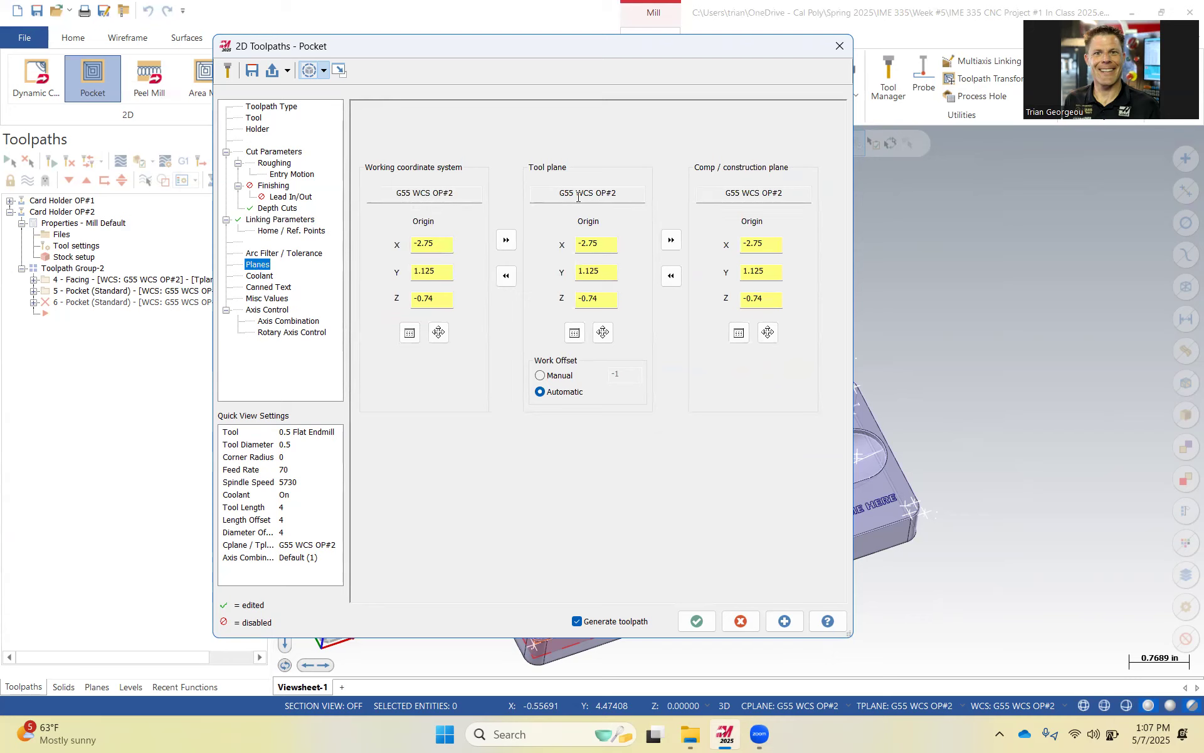
left_click(257, 278)
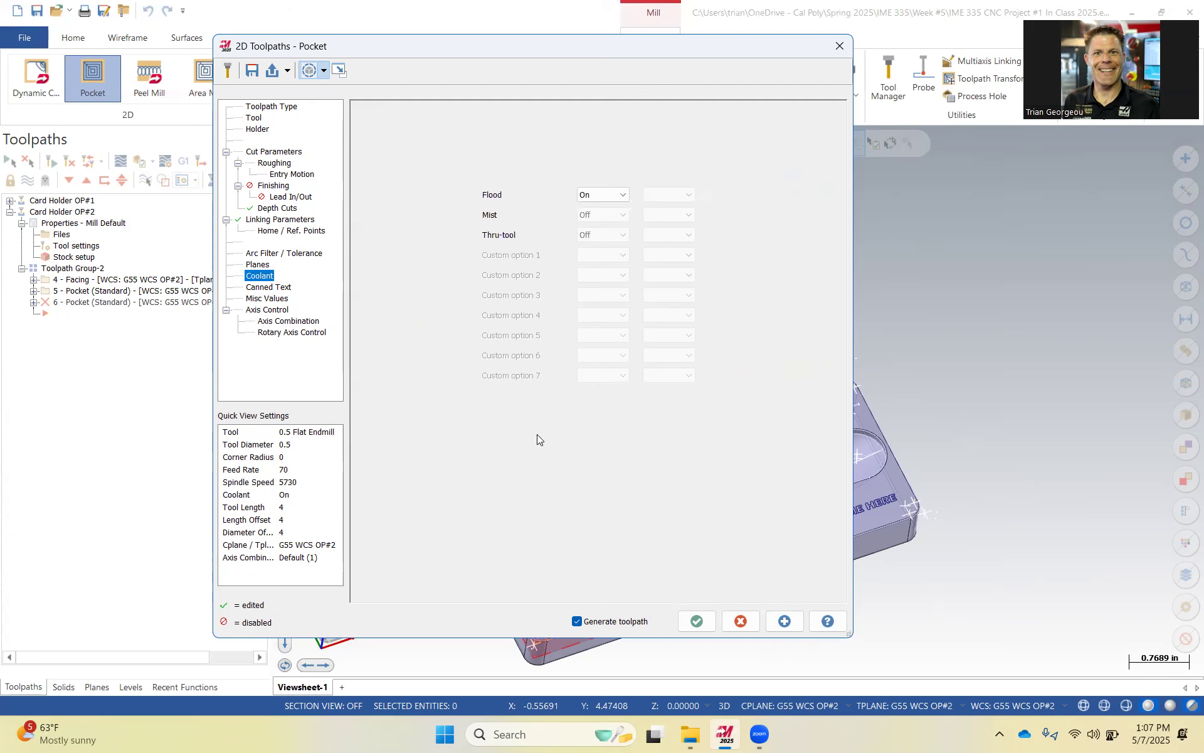
left_click(697, 621)
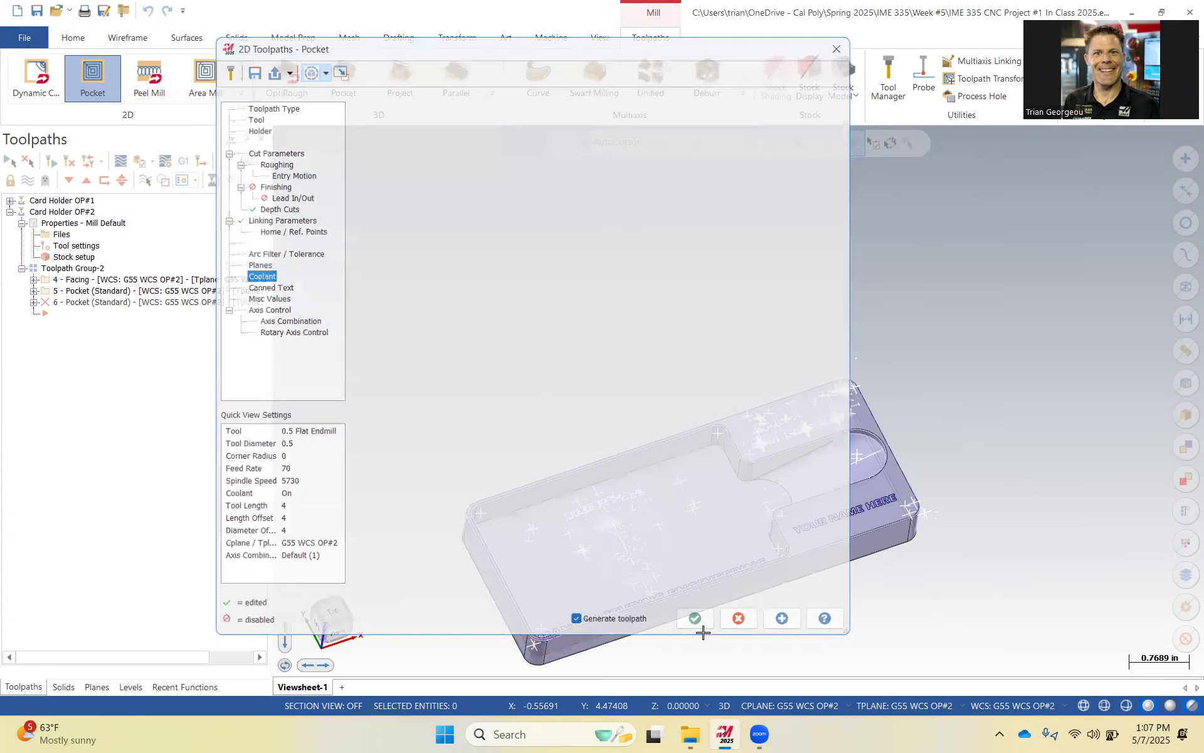
Zoom and rotate to inspect the new pocket toolpath and its helical entry near the lower pocket.
scroll(679, 522, "up", 3)
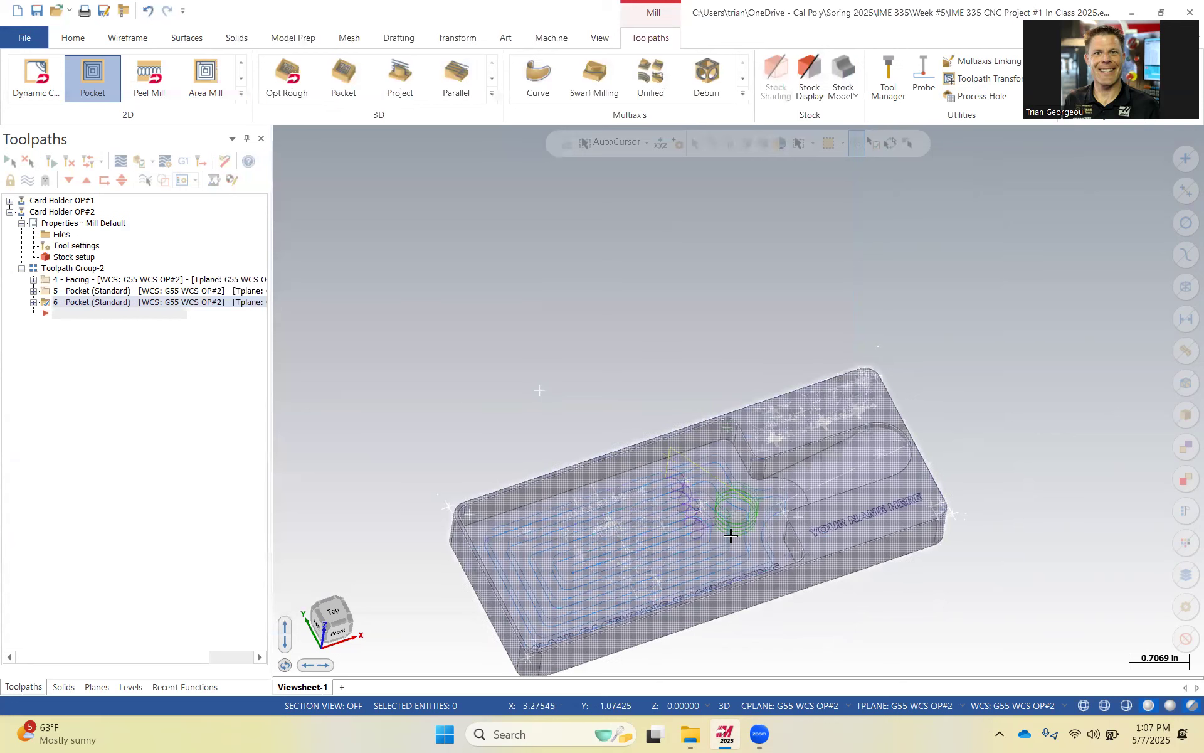
mouse_move(751, 497)
middle_mouse_down()
mouse_move(789, 500)
mouse_move(781, 488)
mouse_move(783, 500)
middle_mouse_up()
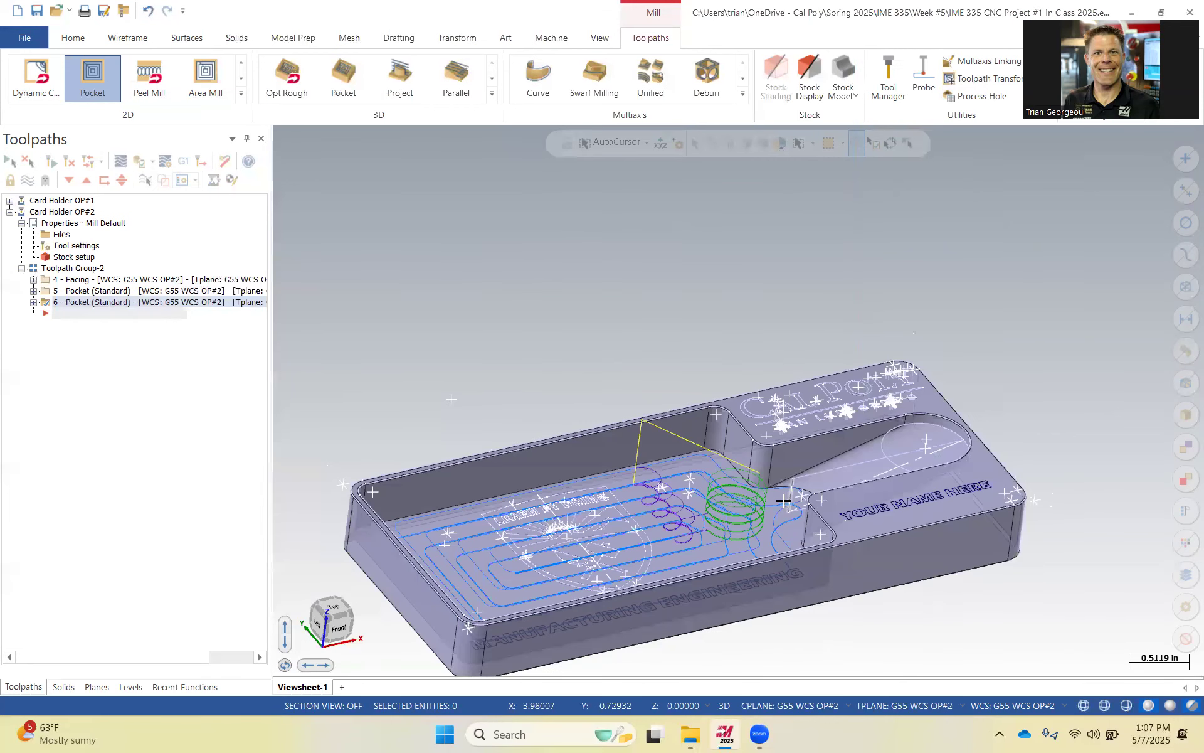
scroll(784, 521, "up", 2)
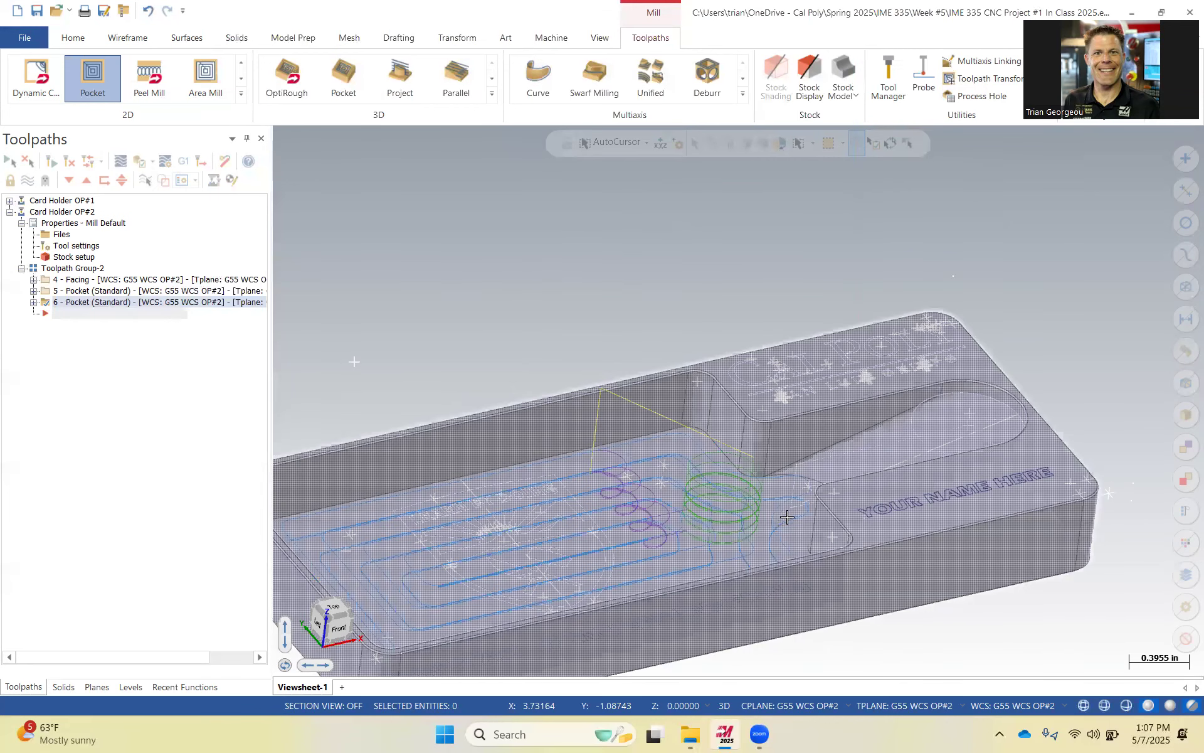
scroll(858, 505, "up", 8)
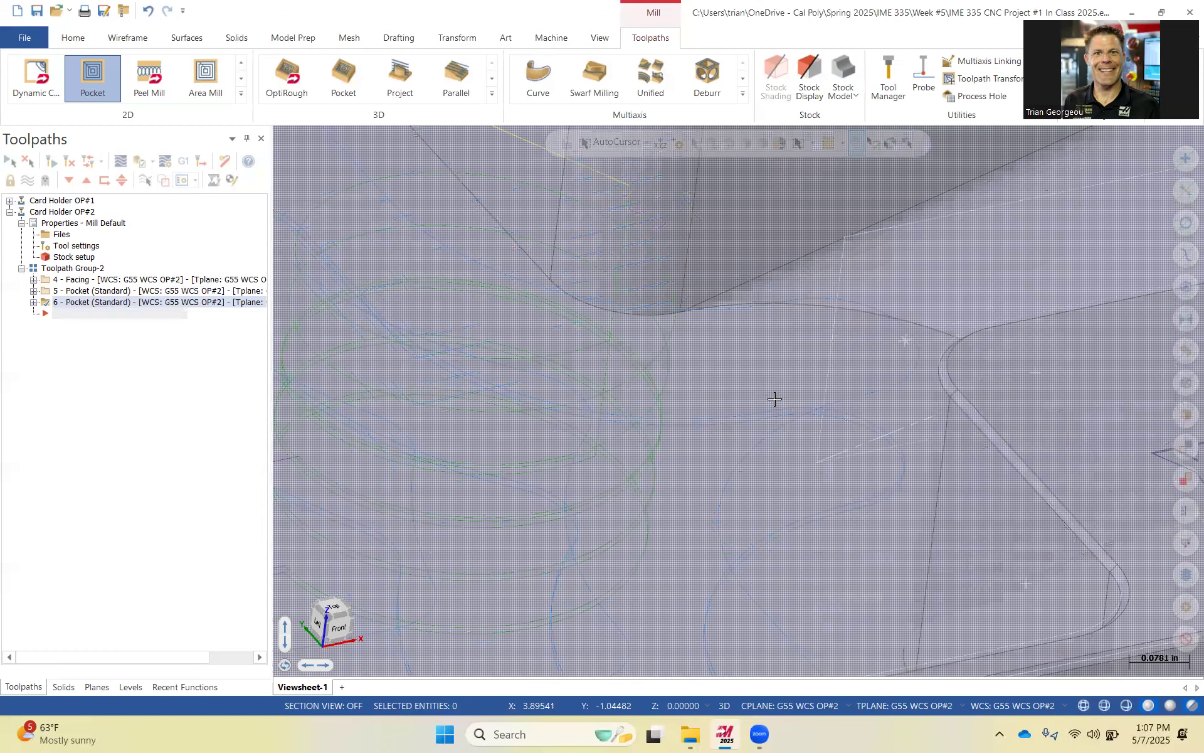
scroll(695, 450, "down", 2)
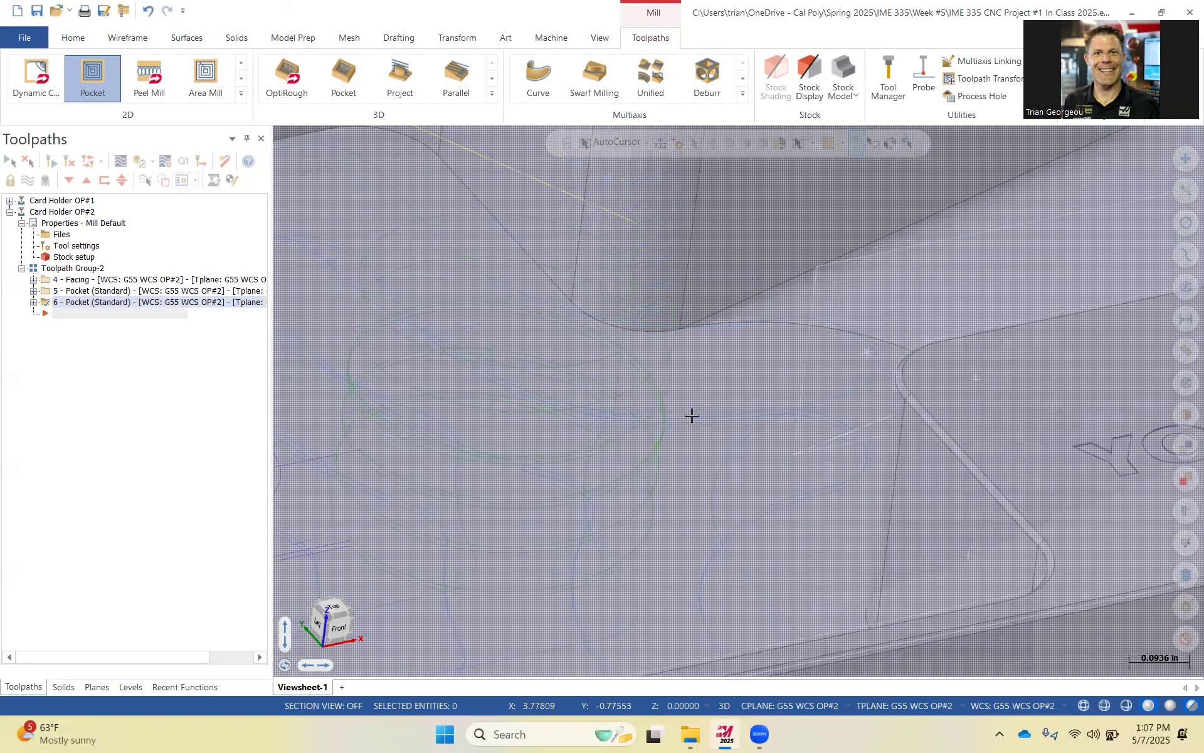
scroll(697, 439, "down", 3)
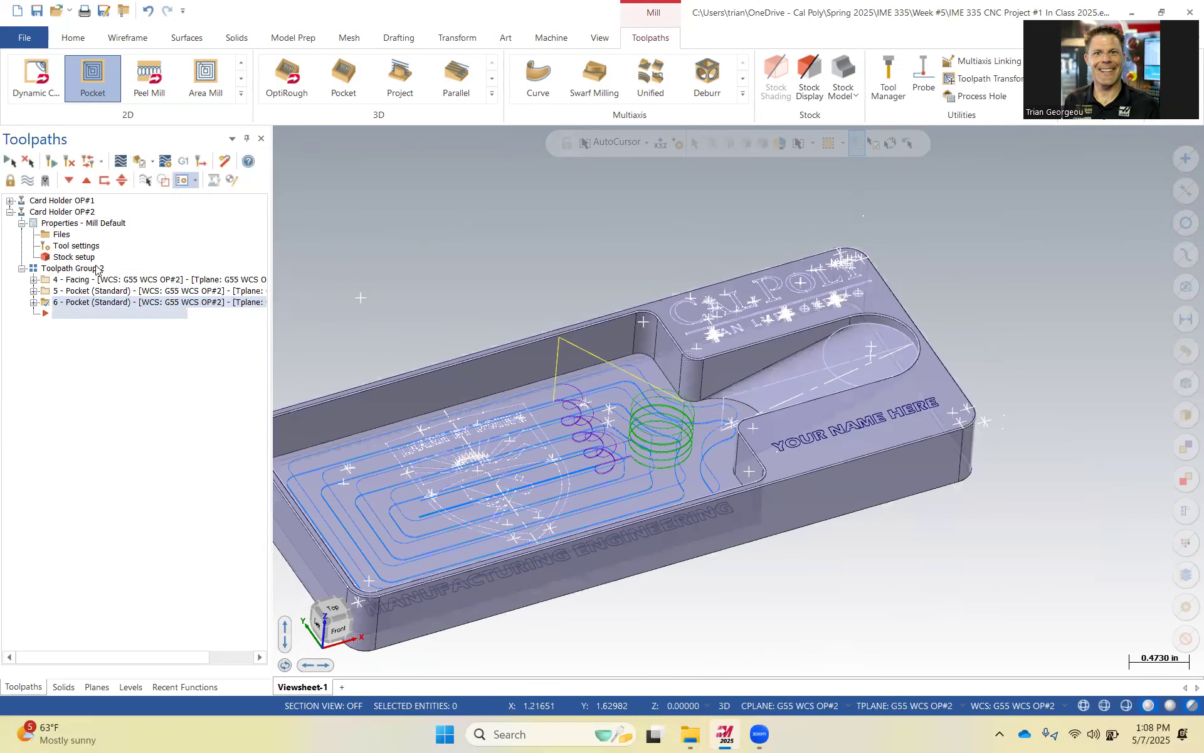
Display the facing and pocket operations one at a time, then select the whole toolpath group.
left_click(28, 181)
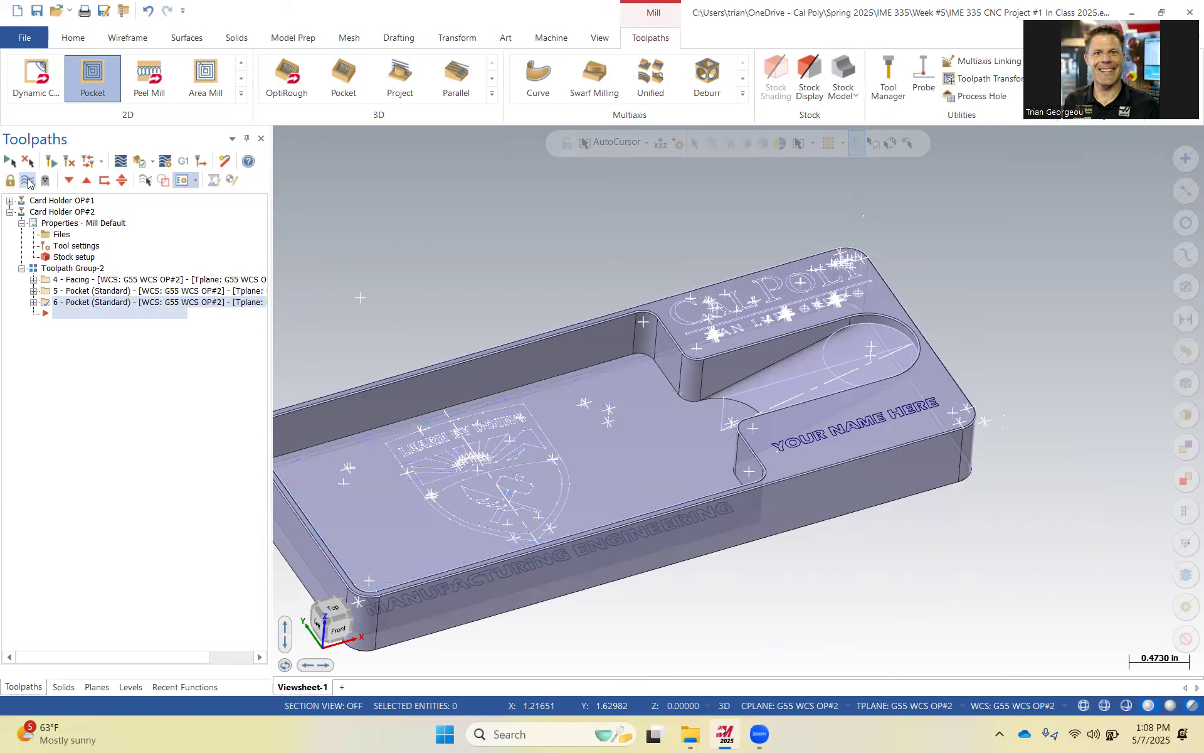
left_click(62, 291)
left_click(28, 183)
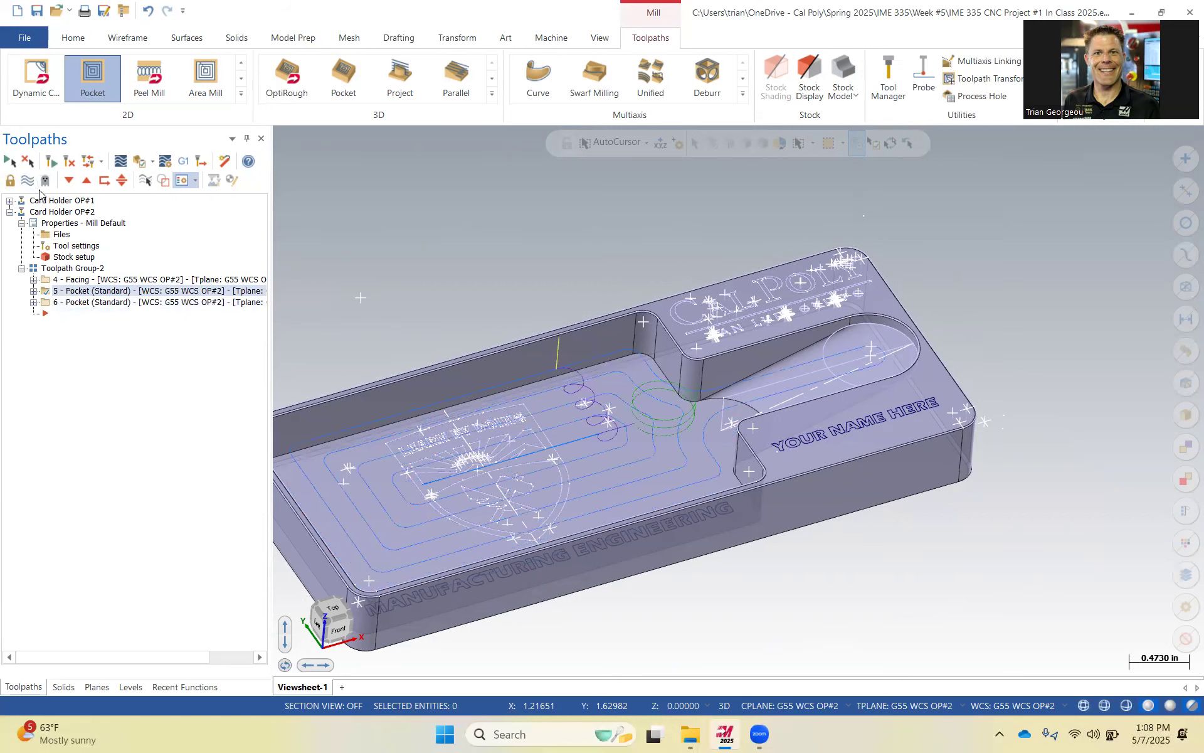
left_click(64, 280)
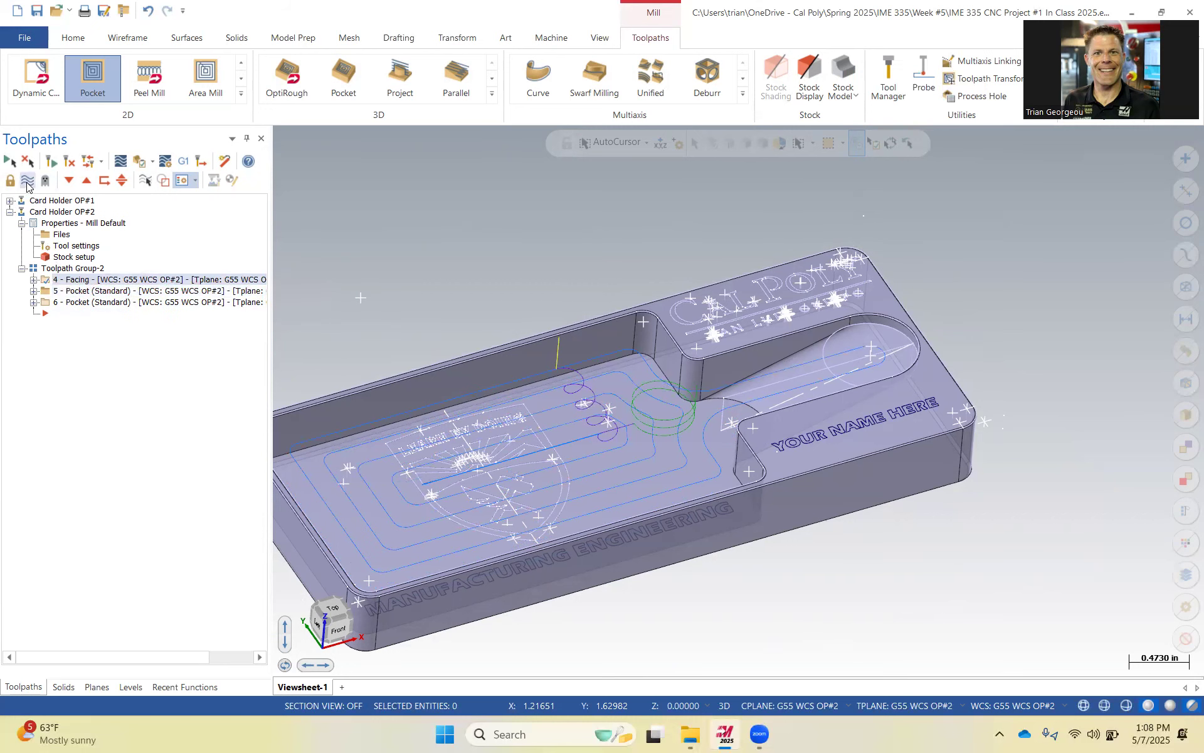
left_click(61, 300)
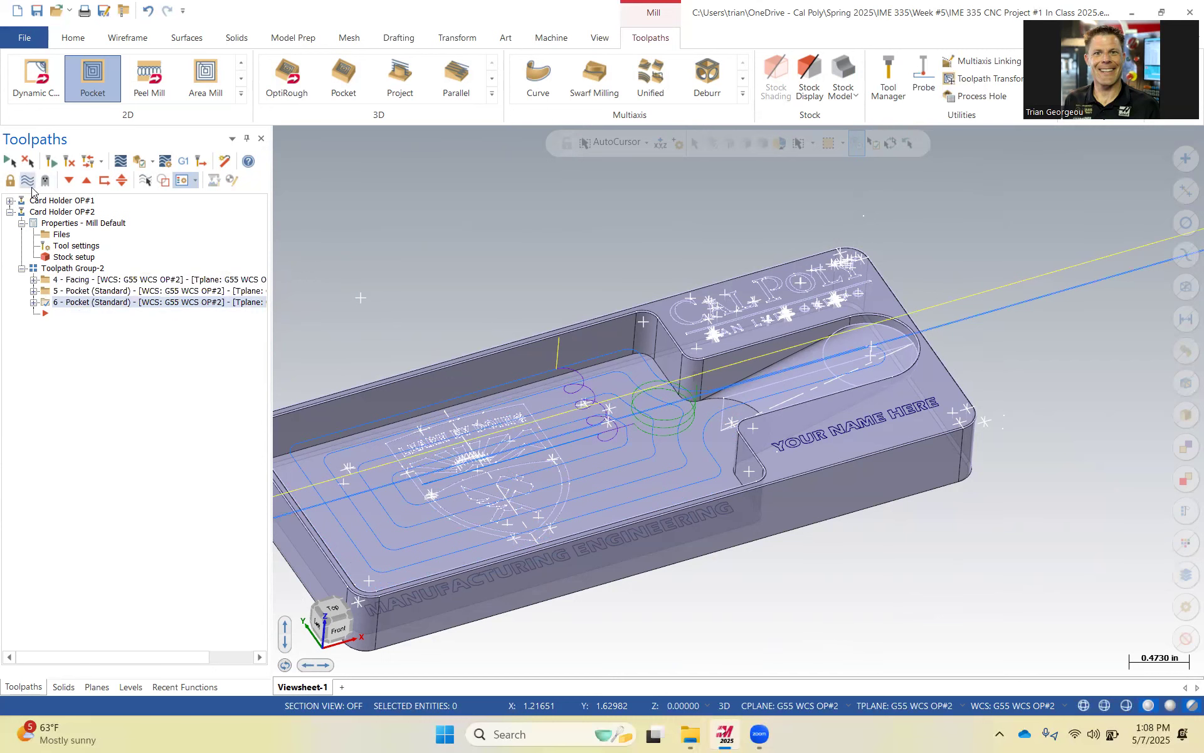
left_click(27, 180)
left_click(76, 268)
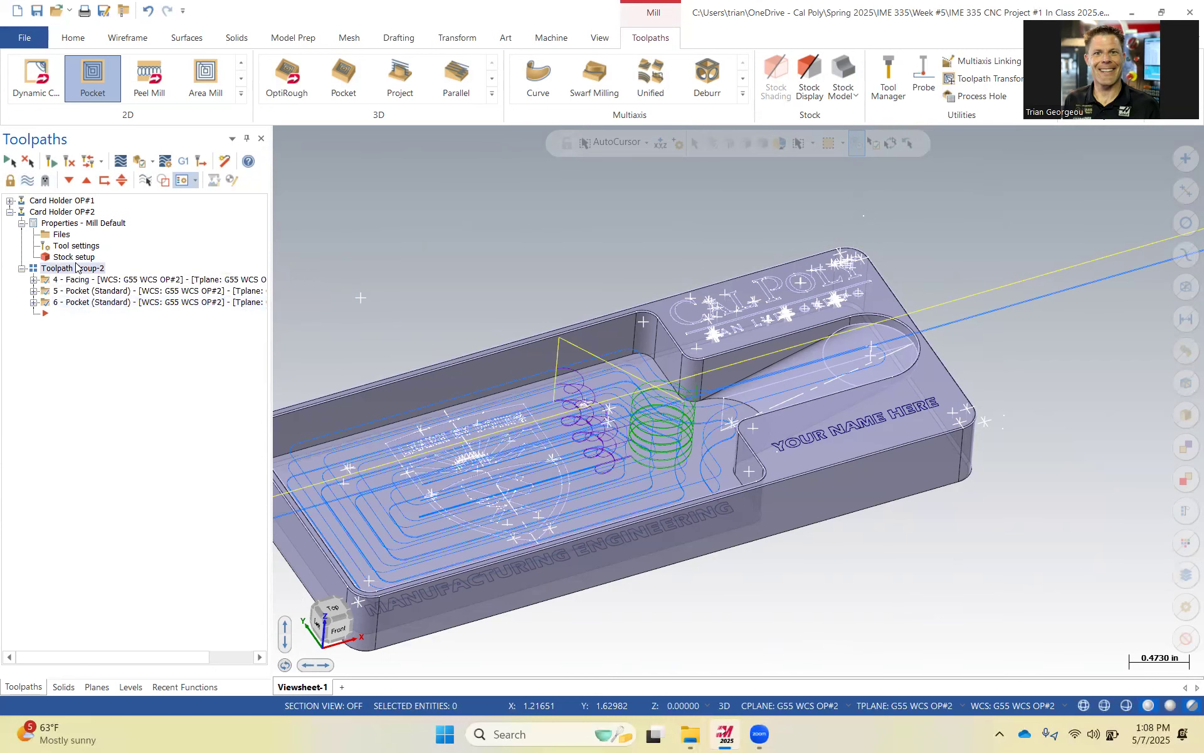
Verify the whole OP#2 toolpath group in the simulator and play it to the end.
left_click(139, 161)
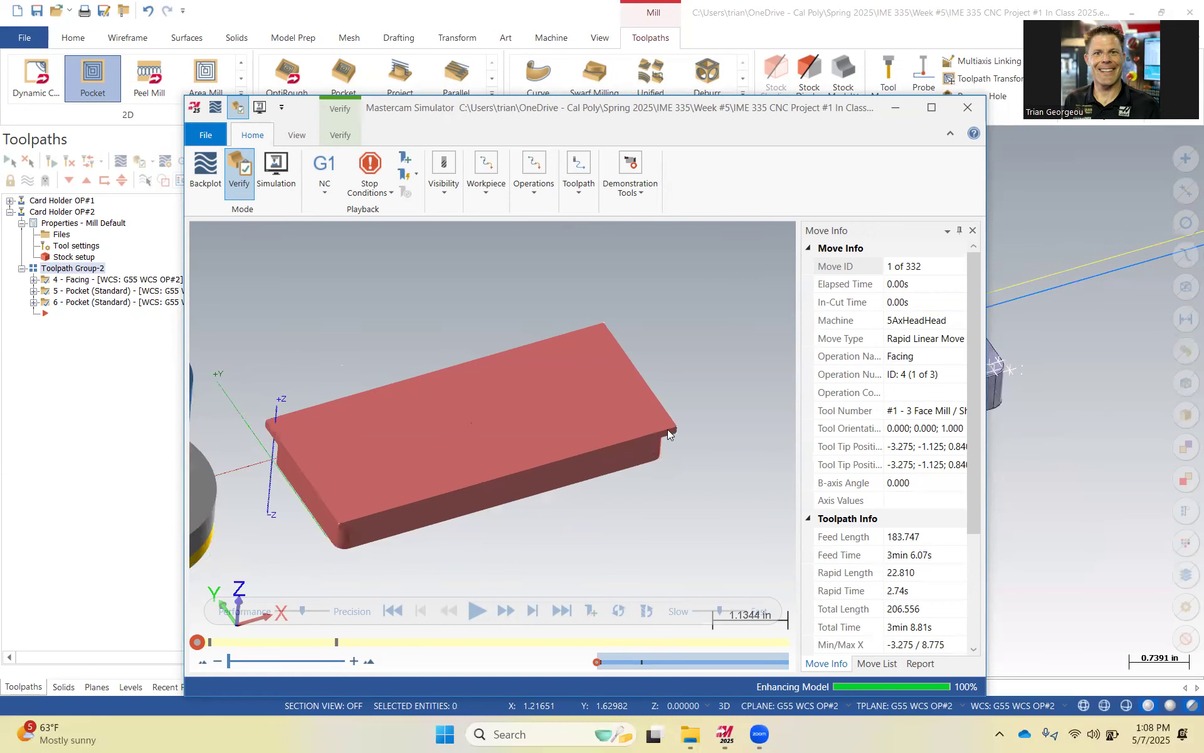
left_click(477, 610)
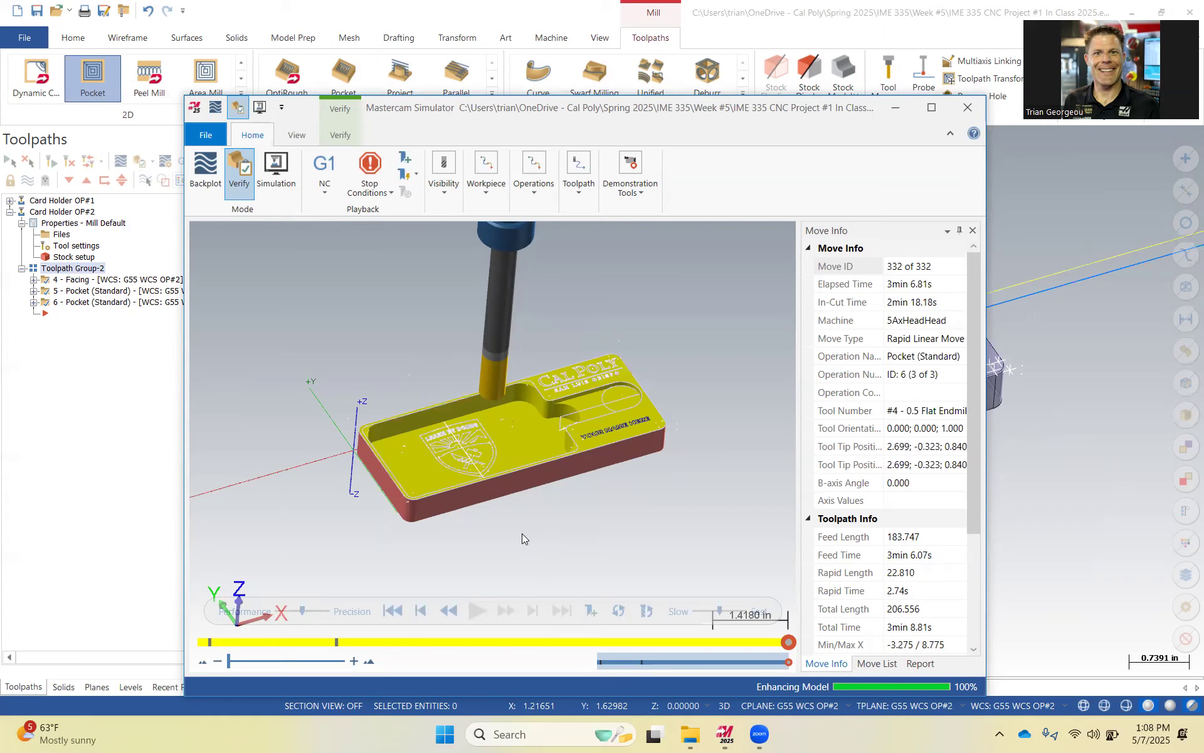
Switch to File Explorer and browse the IME 335 course folders to the Week #1 folder.
mouse_move(692, 732)
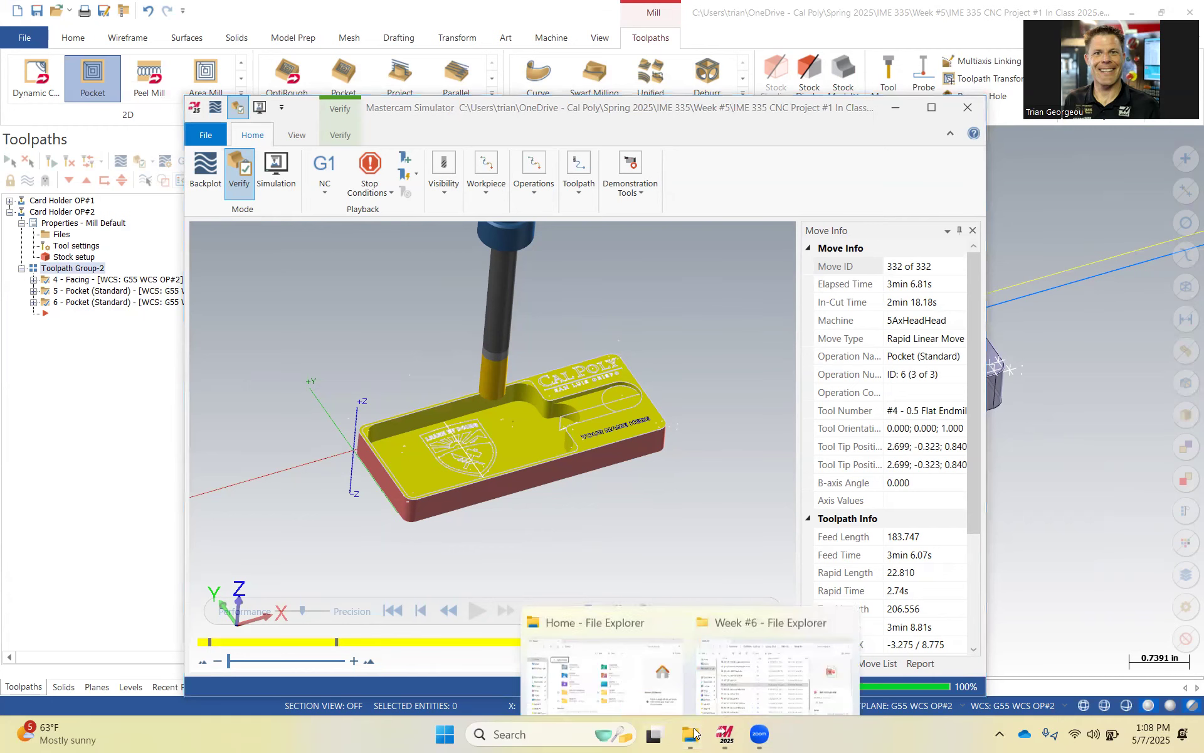
left_click(775, 653)
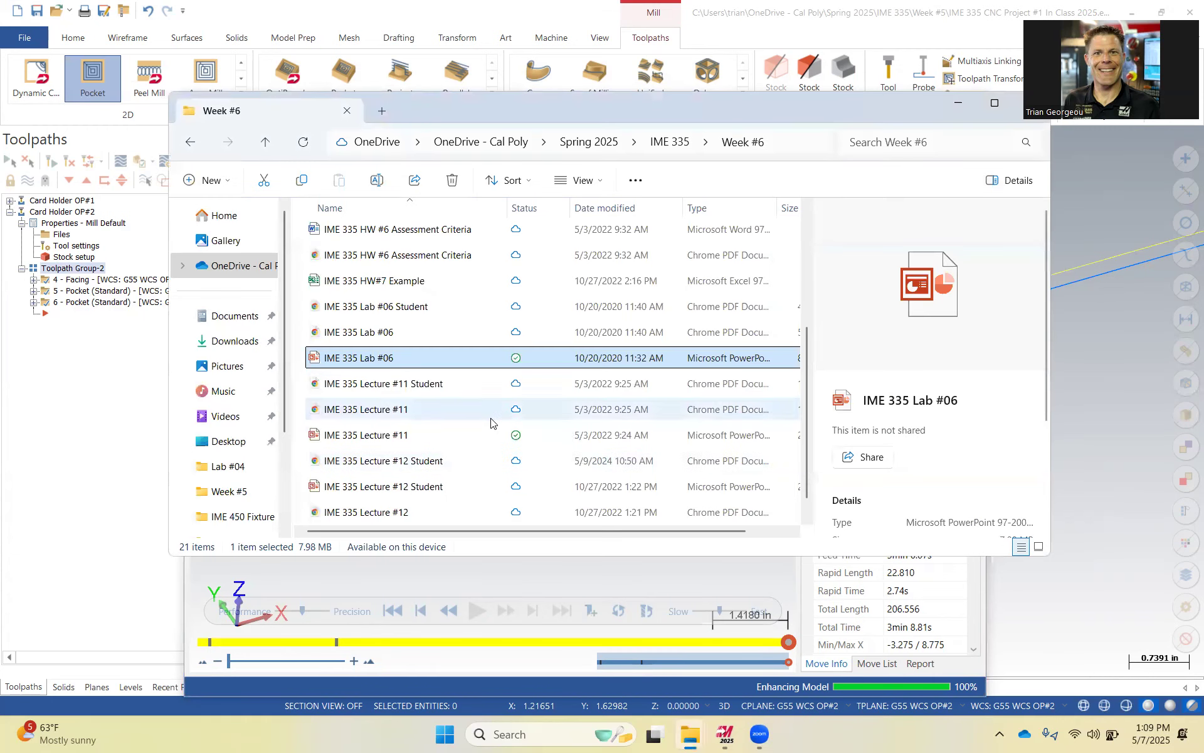
scroll(476, 408, "up", 2)
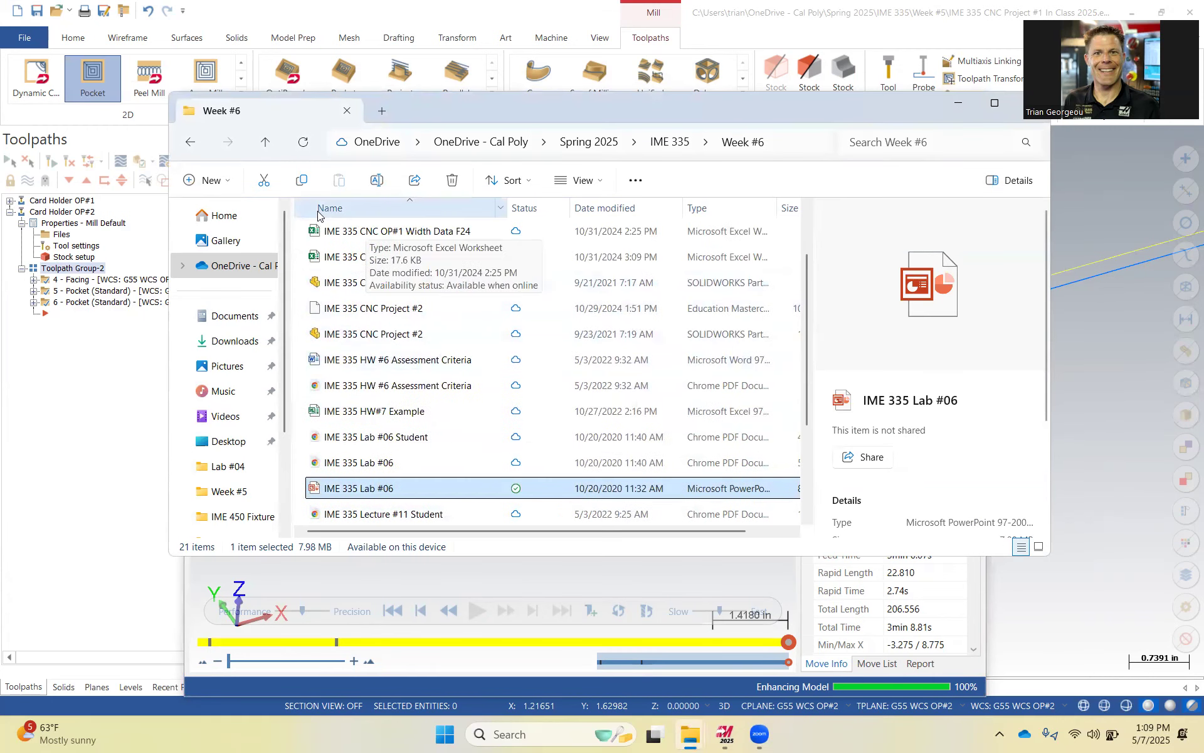
left_click(190, 142)
double_click(357, 364)
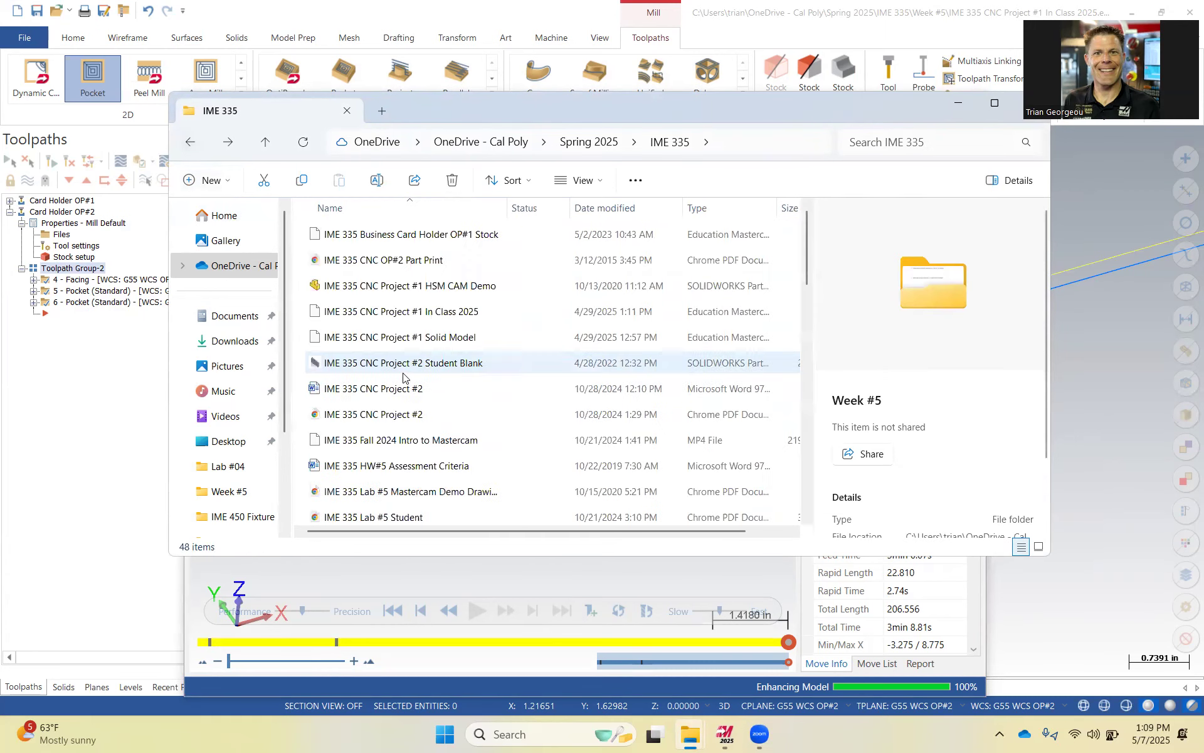
scroll(464, 392, "down", 4)
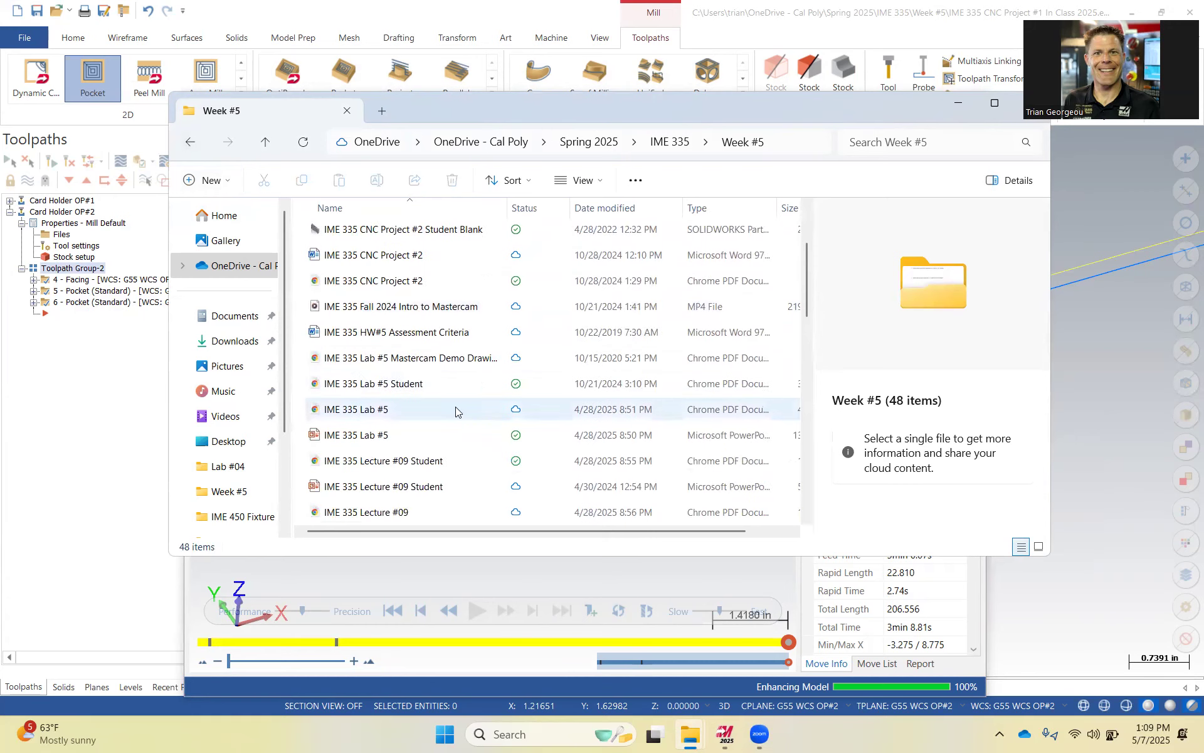
scroll(454, 402, "down", 3)
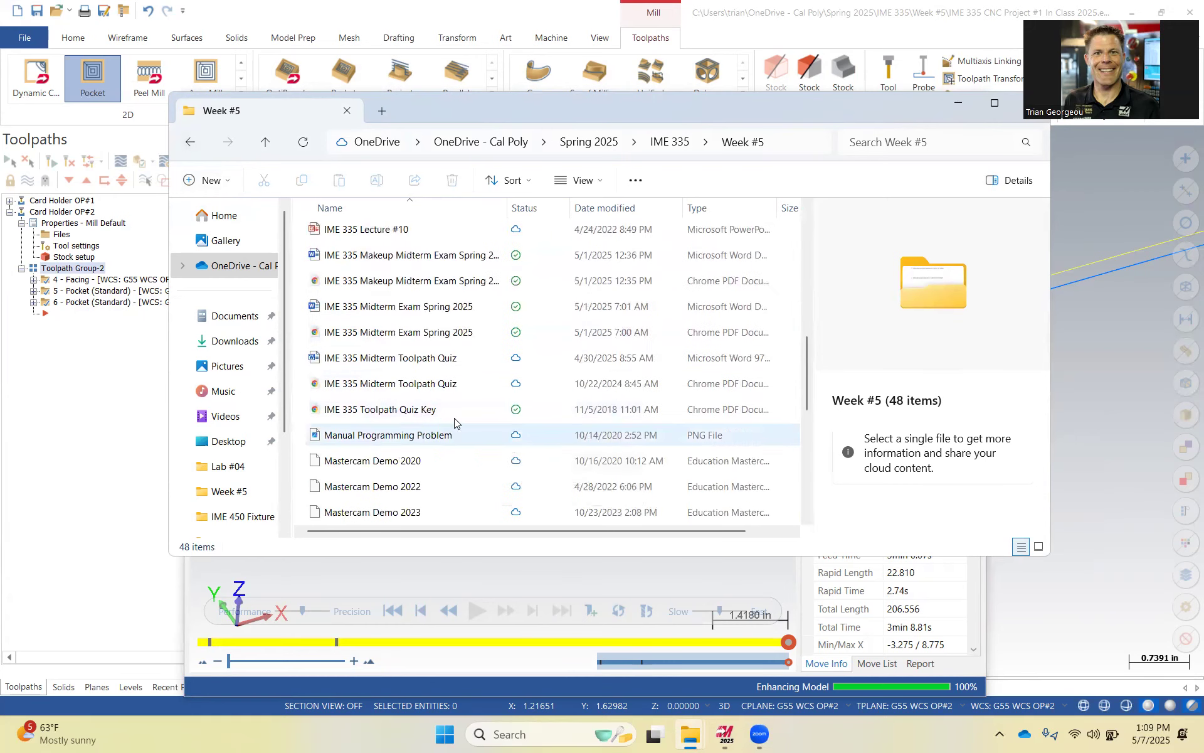
scroll(462, 411, "down", 5)
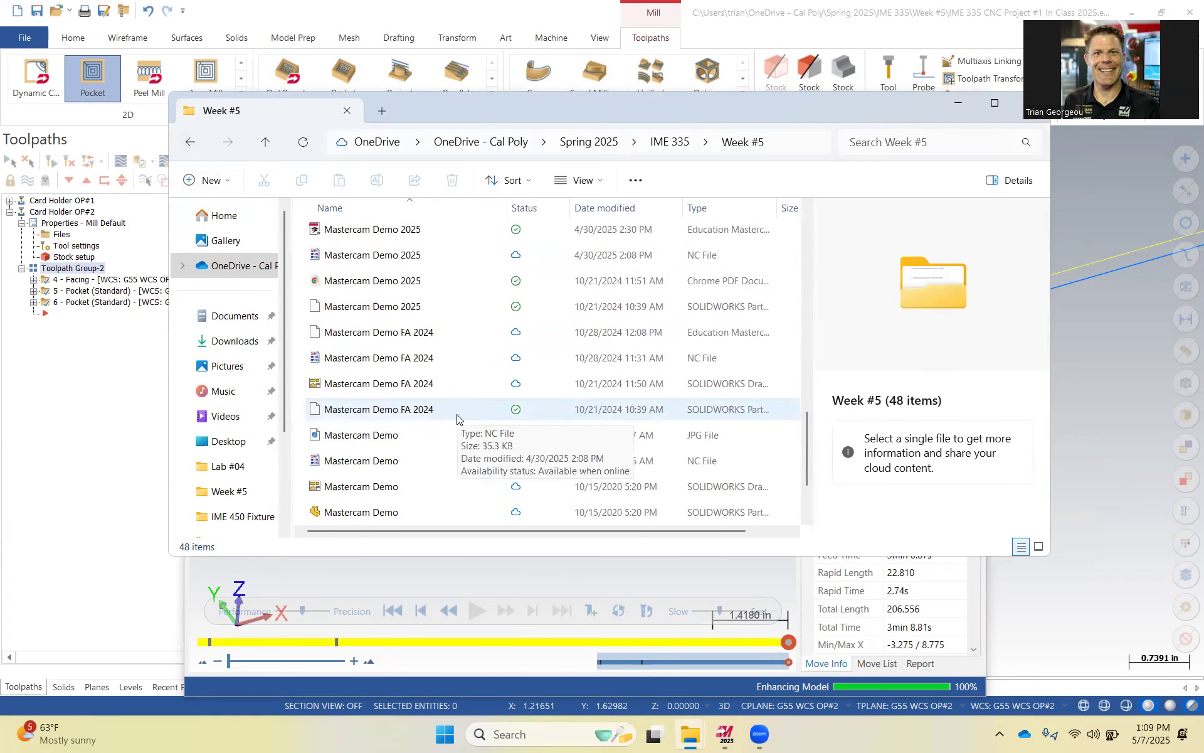
scroll(455, 402, "up", 8)
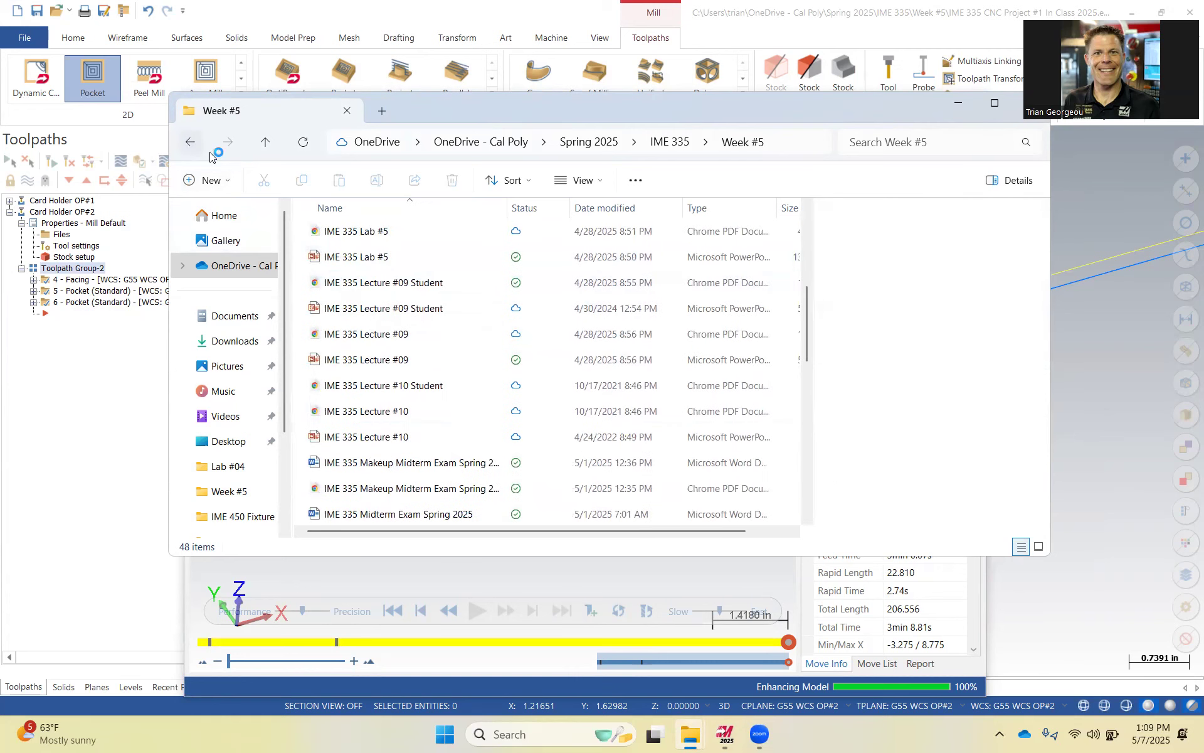
left_click(190, 142)
left_click(343, 261)
double_click(343, 261)
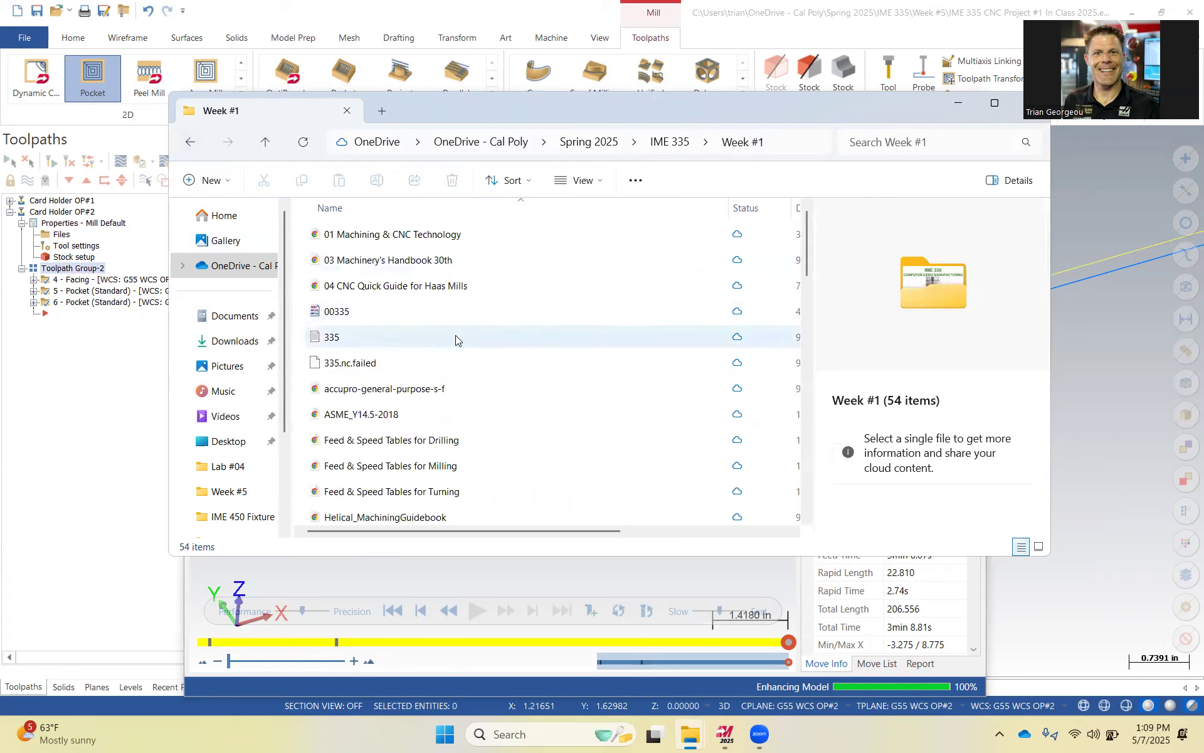
Open the IME 335 CNC Business Card Holder Drawing Packet PDF and scroll to the part views.
scroll(449, 362, "down", 3)
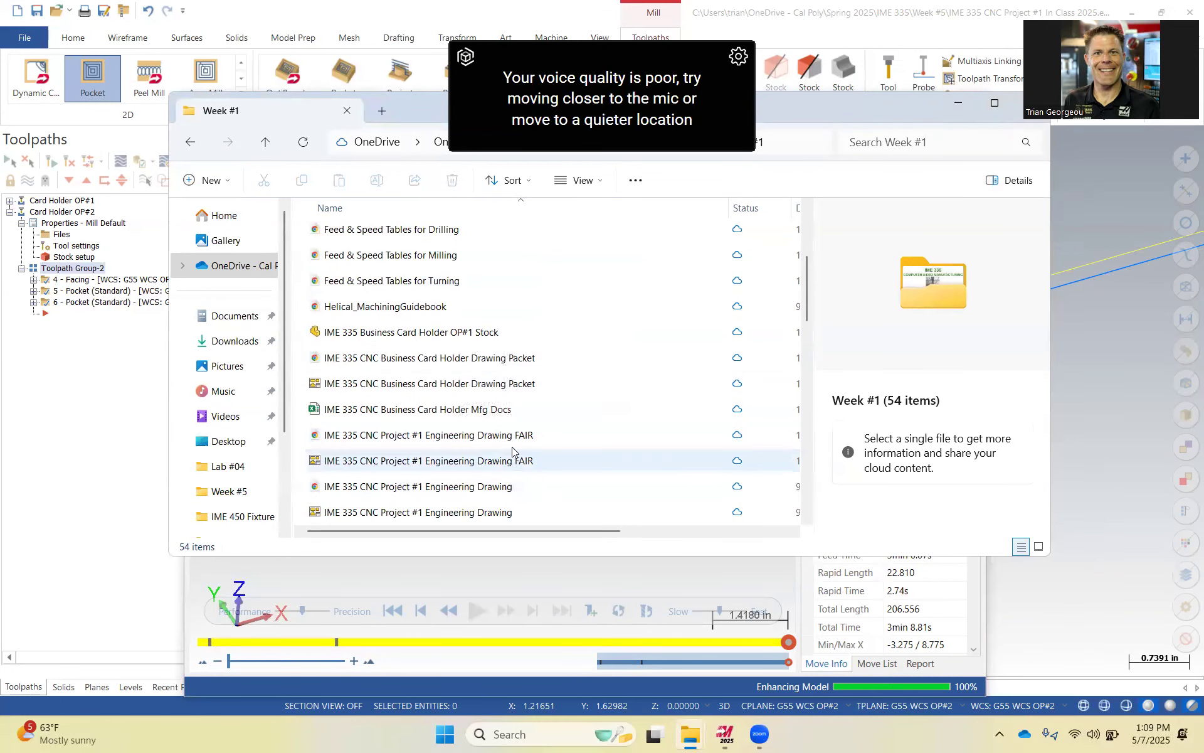
left_click(453, 358)
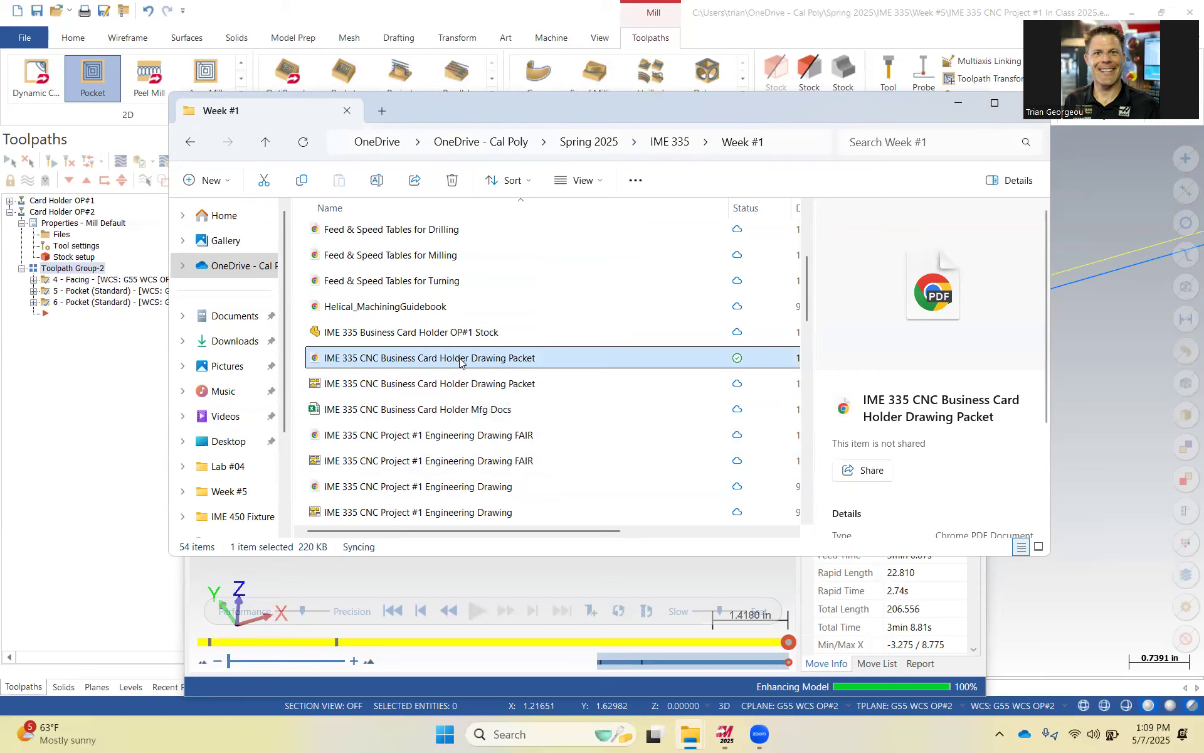
scroll(465, 379, "down", 13)
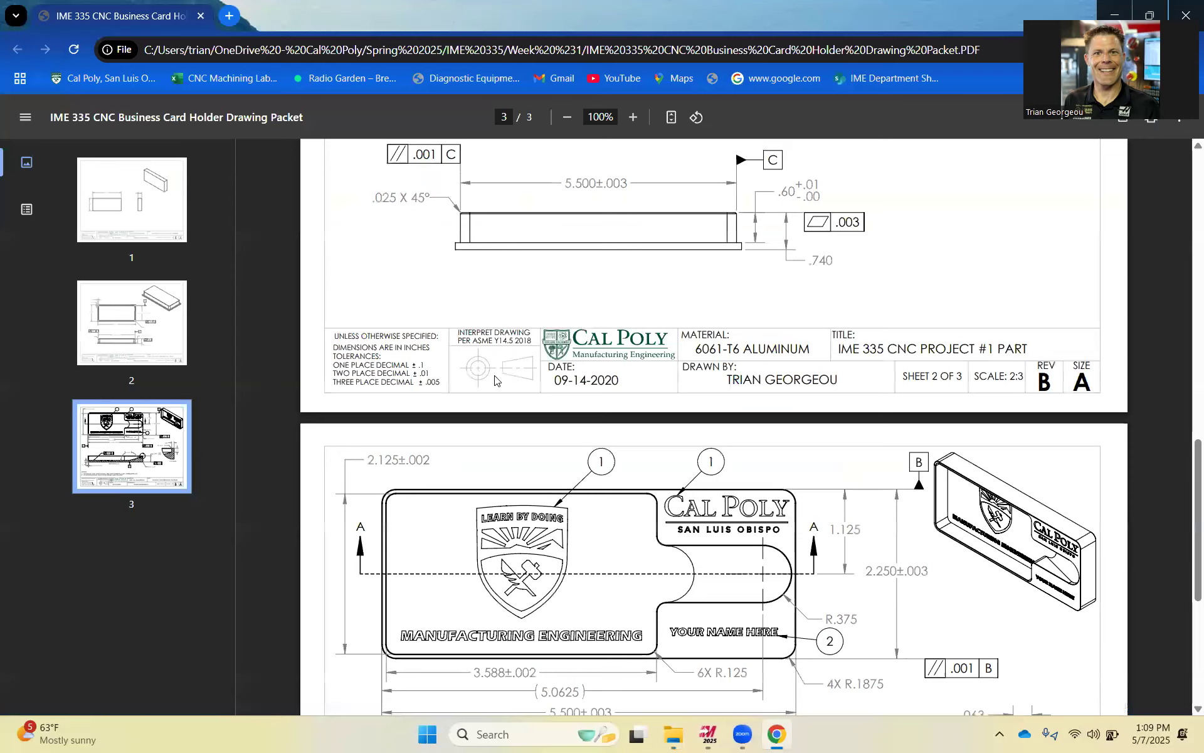
scroll(502, 379, "down", 4)
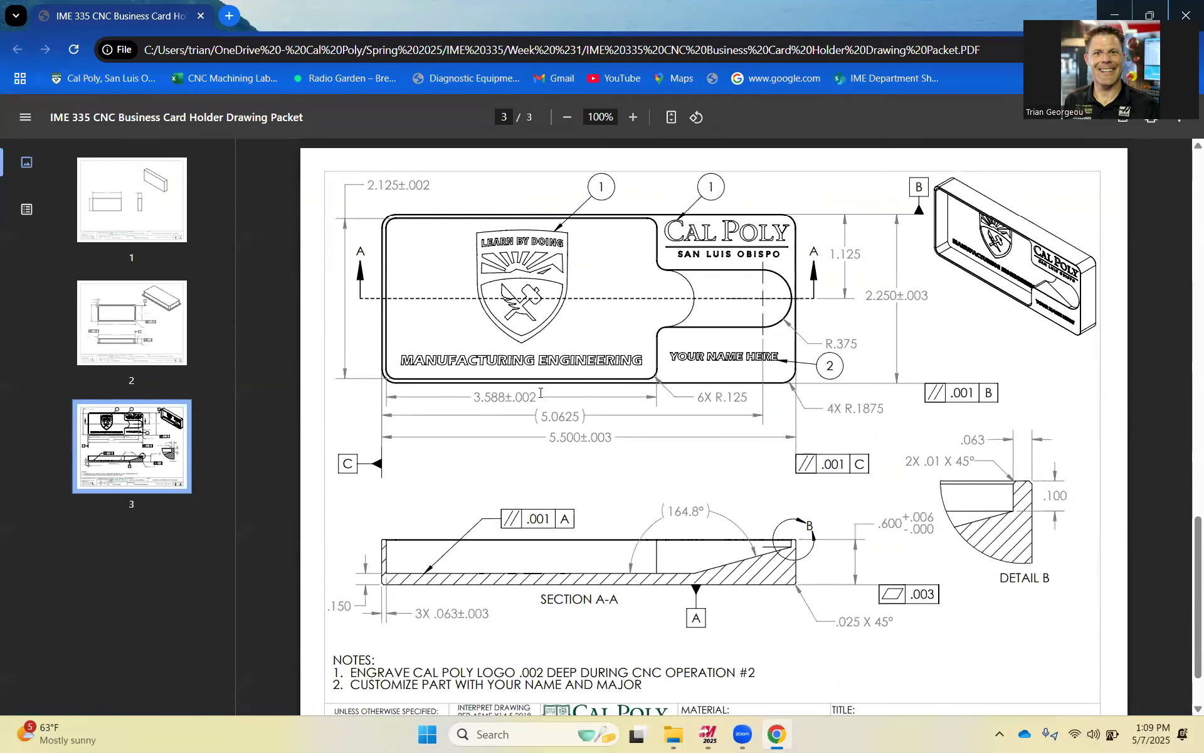
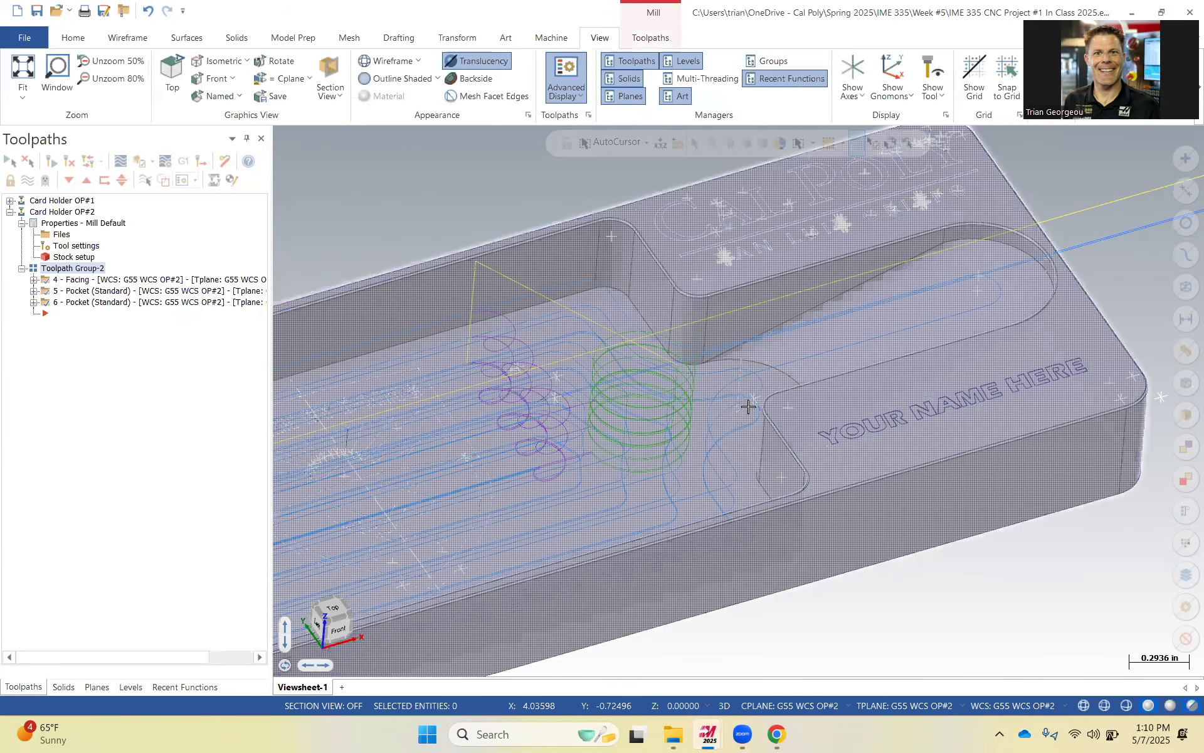
Hide the toolpaths and orbit around the model to examine the lower pocket's neck and ramp area.
left_click(1042, 286)
key("Escape")
middle_click_drag(904, 327, 955, 367)
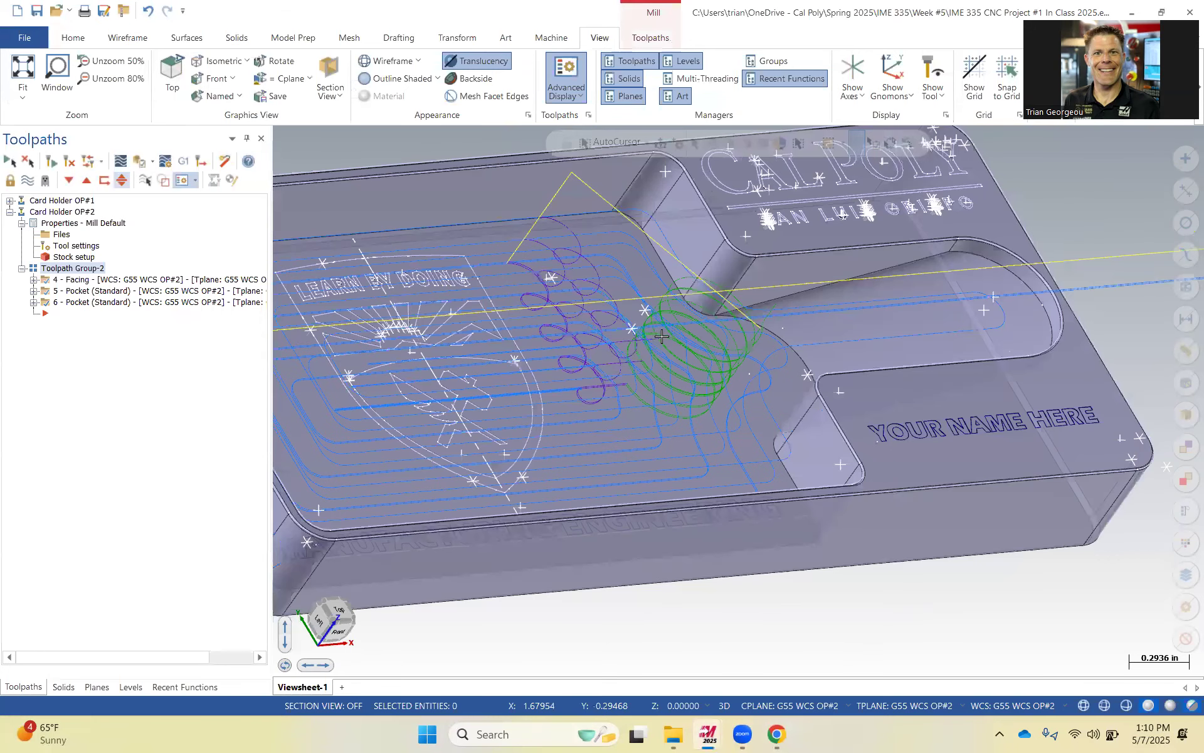
middle_click_drag(662, 336, 629, 326)
key("alt+t")
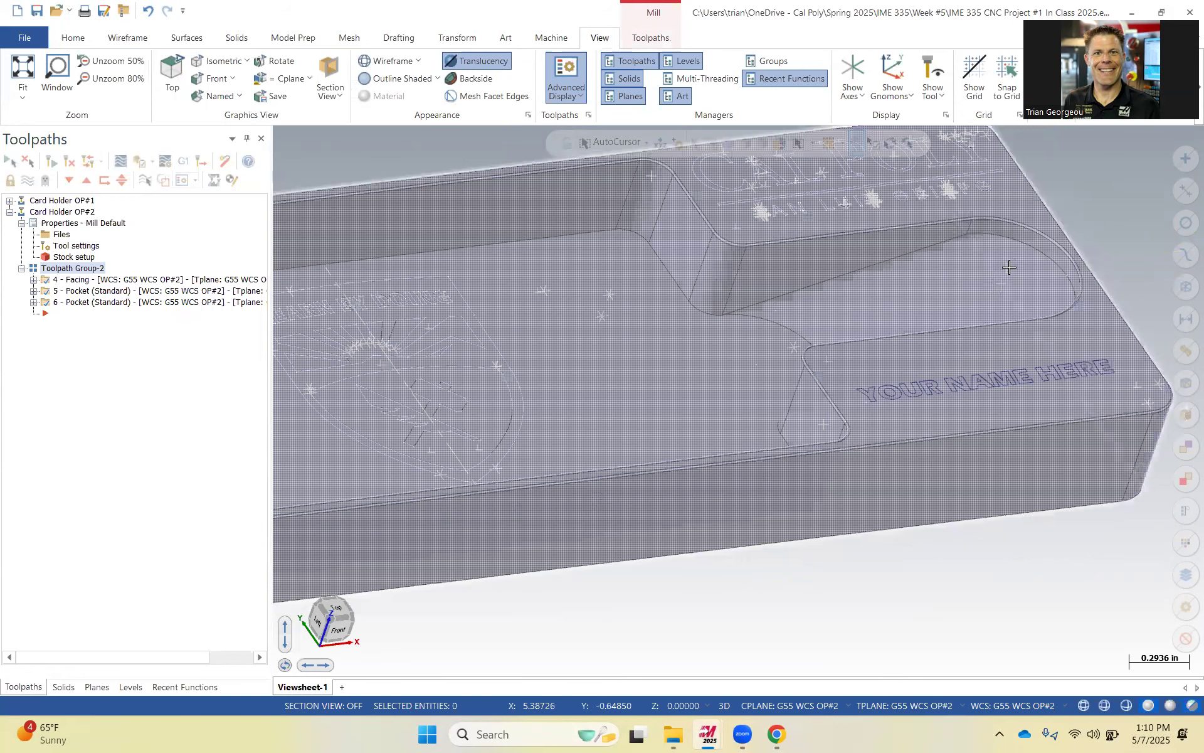
left_click(1007, 270)
key("Escape")
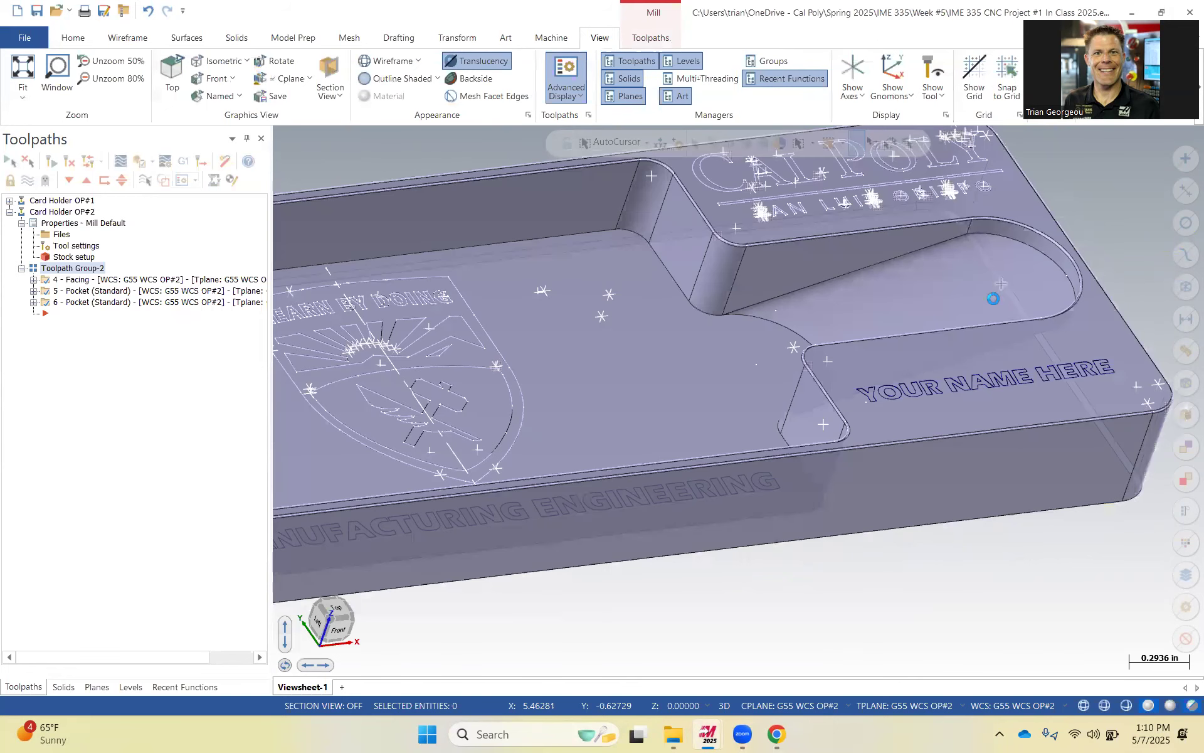
scroll(813, 319, "down", 1)
left_click(813, 321)
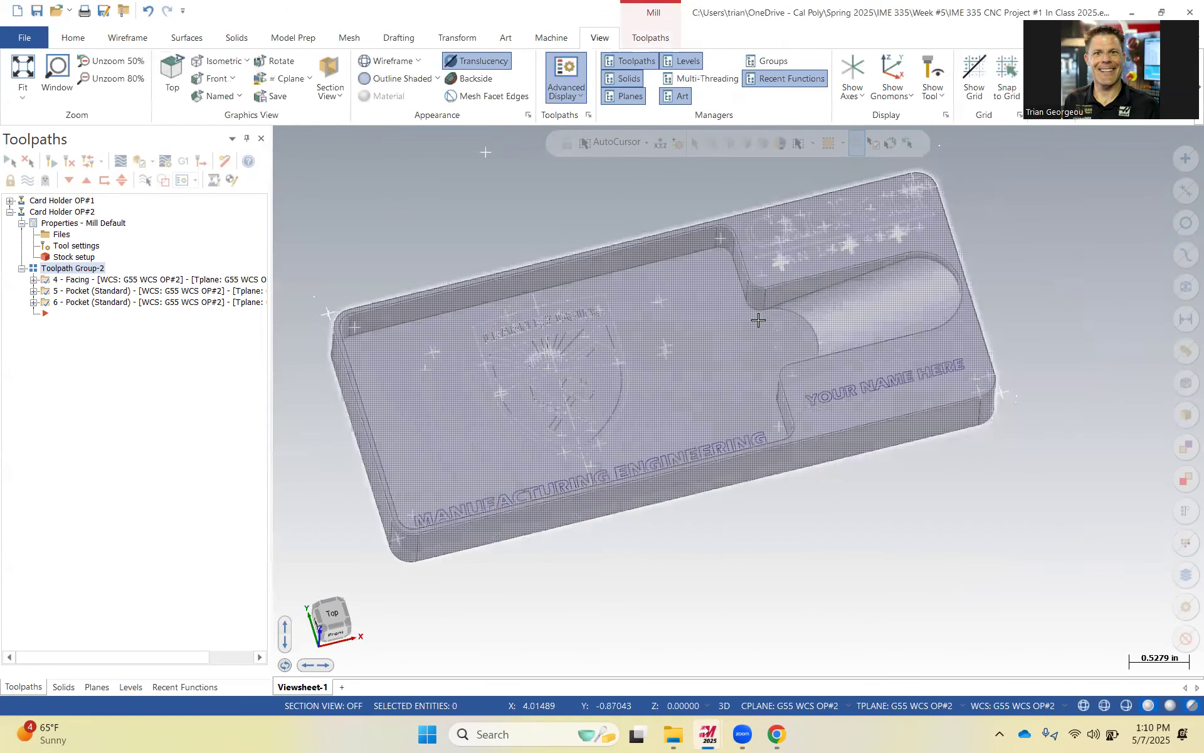
scroll(727, 287, "up", 3)
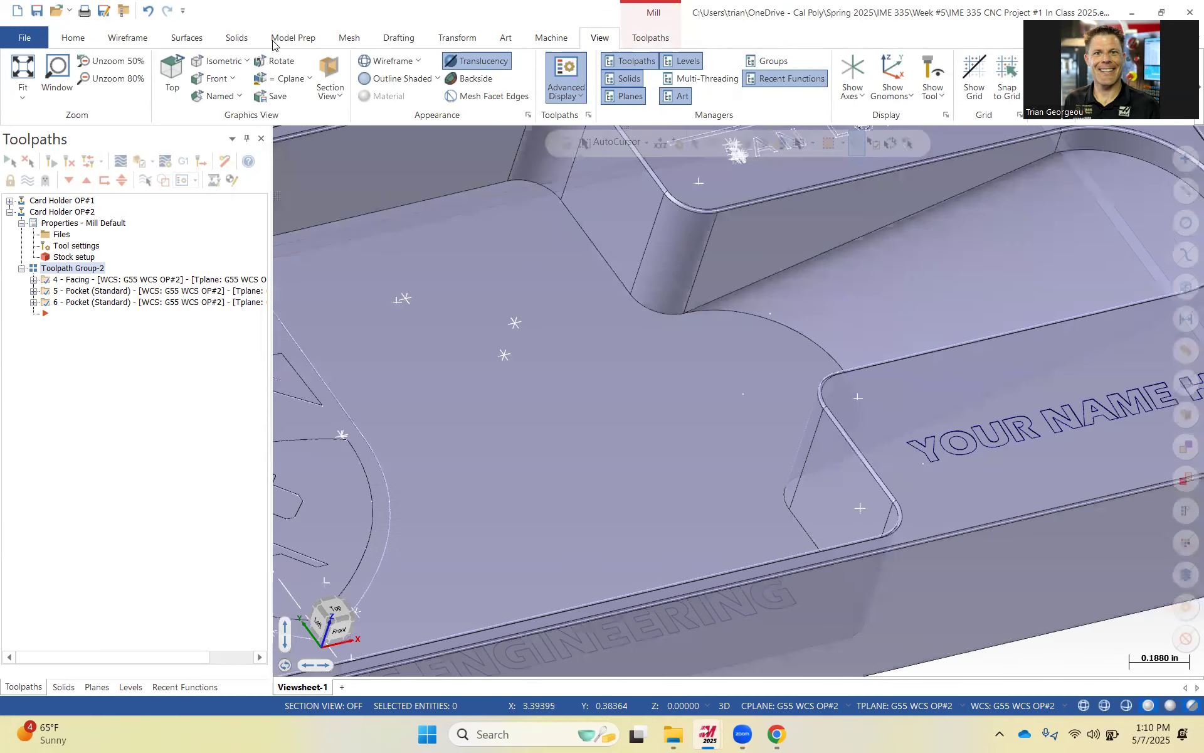
Create a new level number 3 named Ramp Wireframe and make it the active level.
left_click(128, 38)
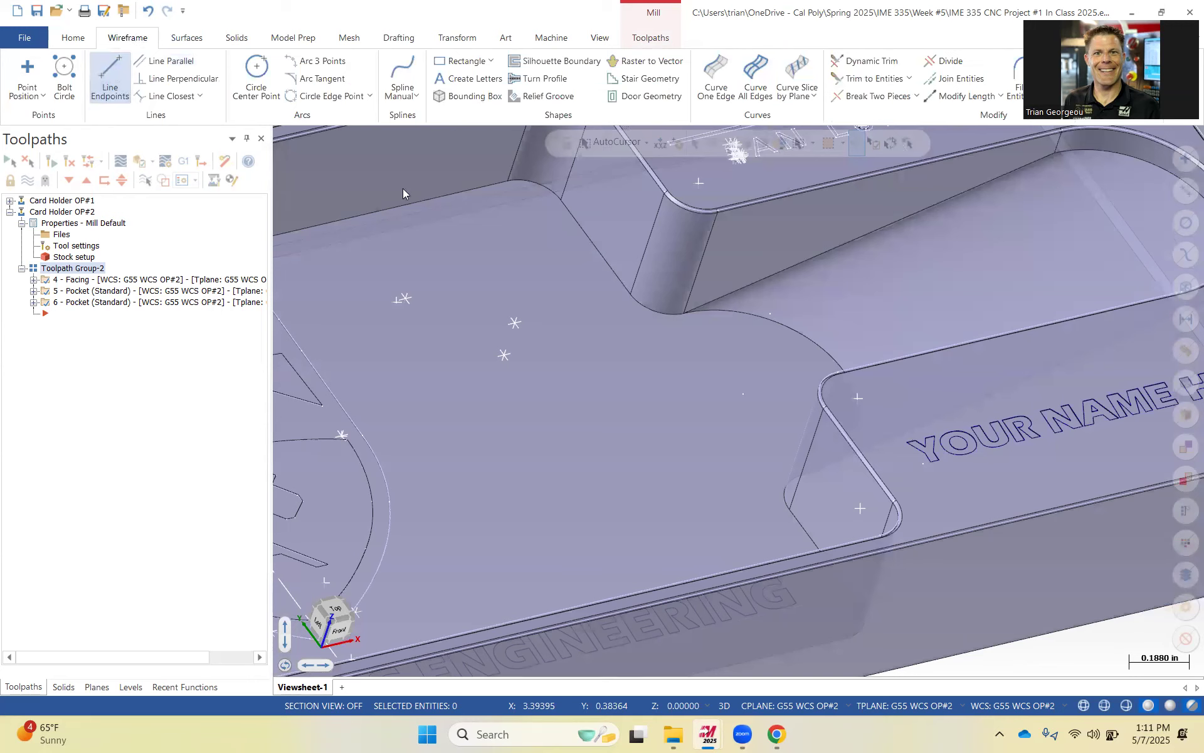
left_click(255, 167)
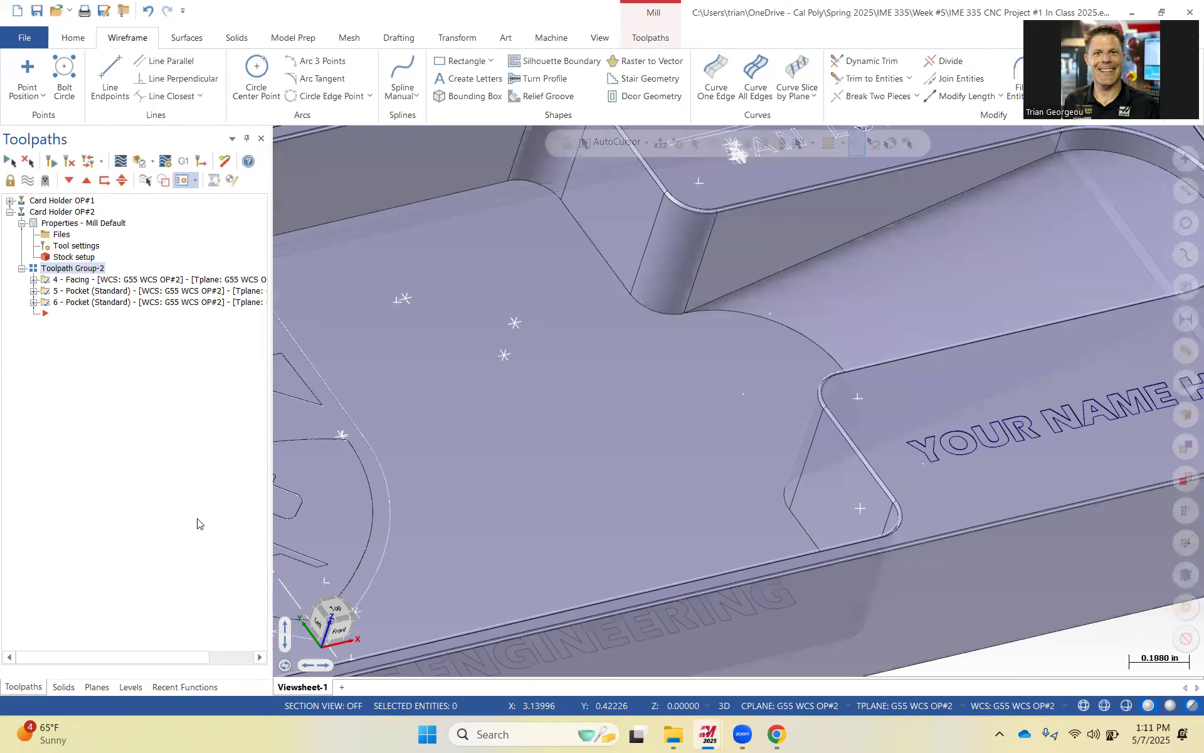
left_click(134, 687)
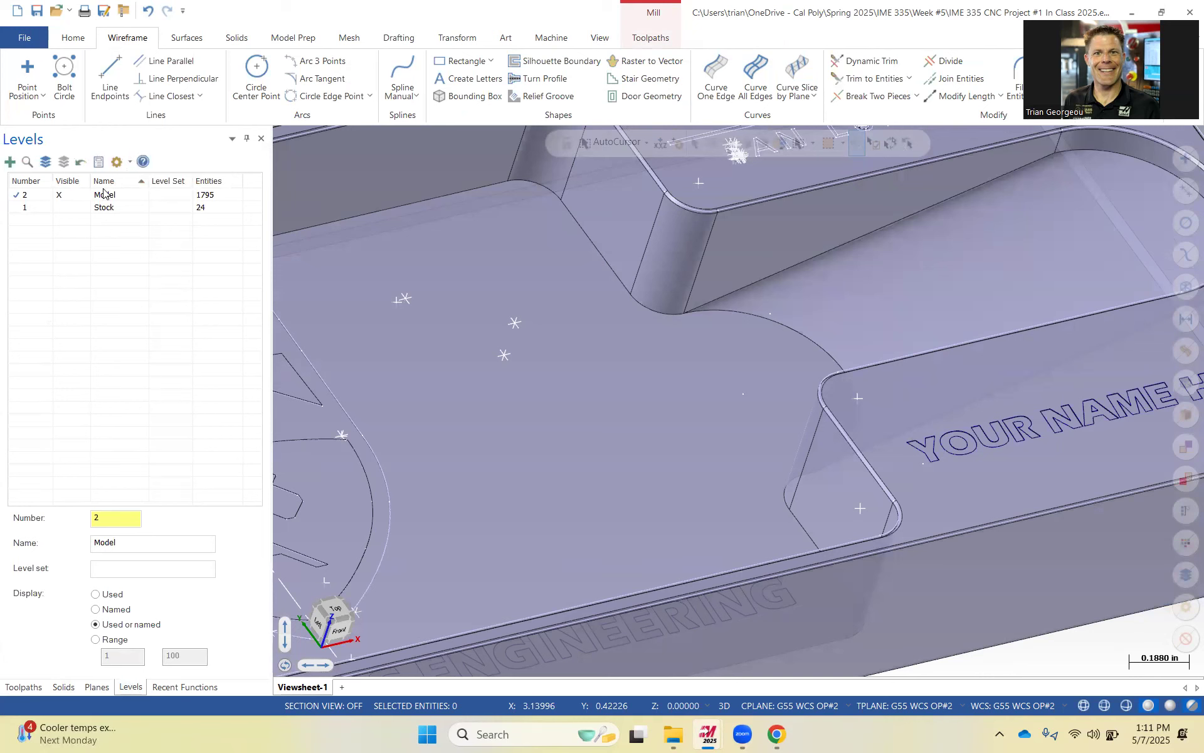
left_click_drag(113, 518, 72, 514)
type("3")
key("Return")
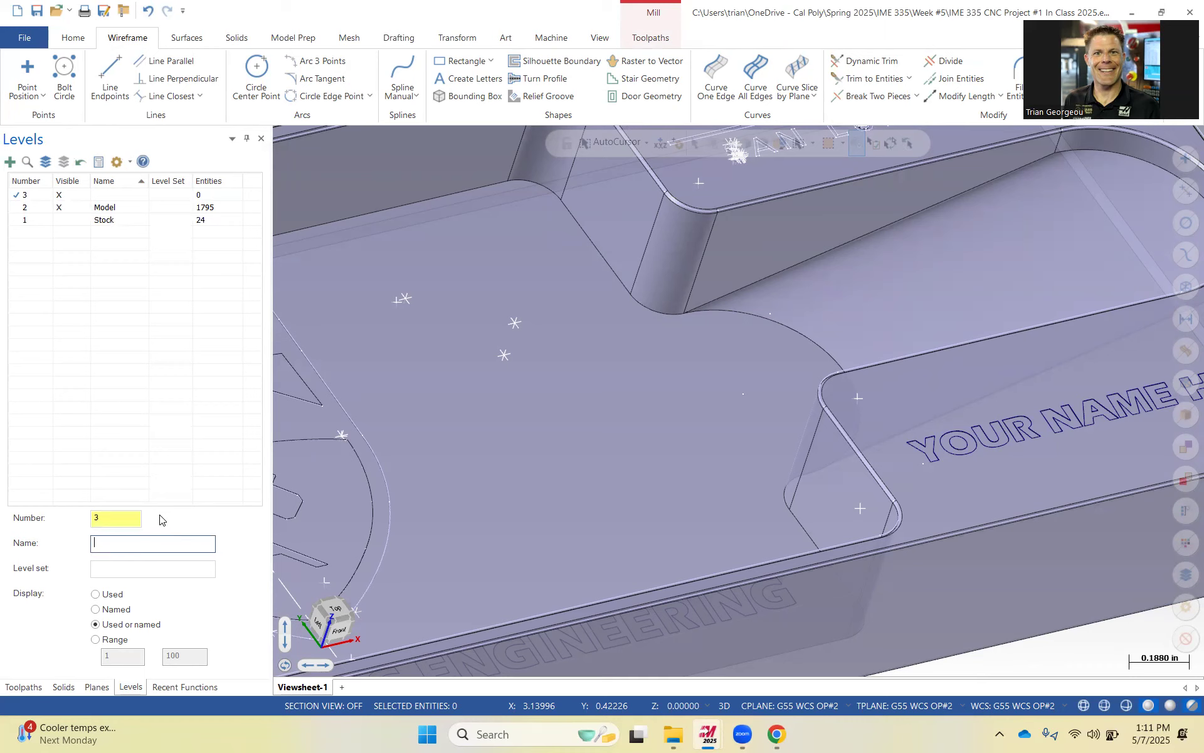
type("Ramp Wireframe")
left_click(144, 370)
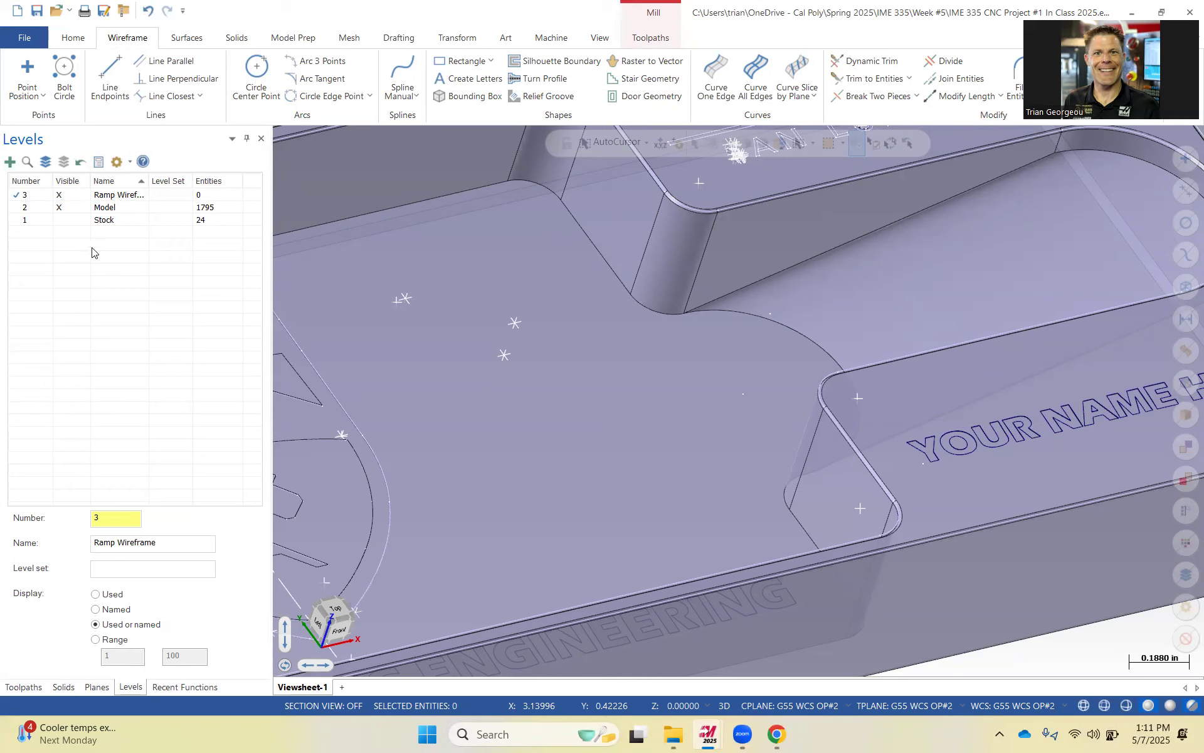
Try to draw a line across the pocket neck between its two corner points.
left_click(109, 74)
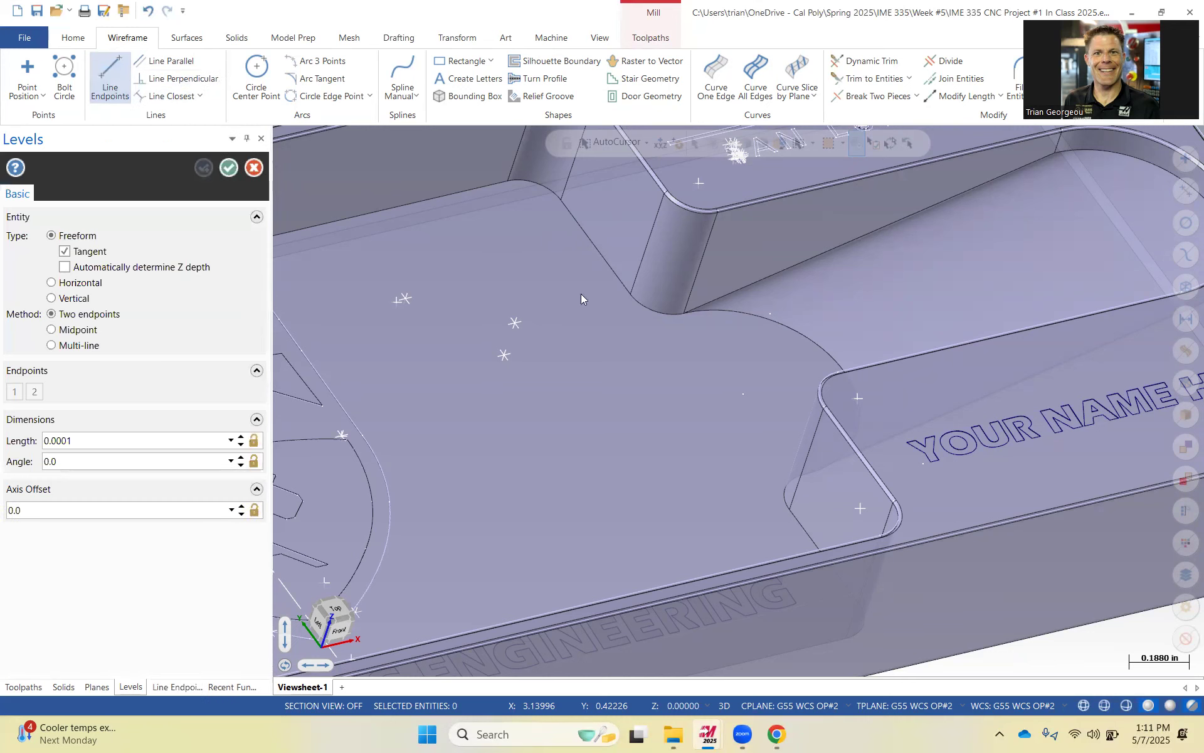
left_click(685, 313)
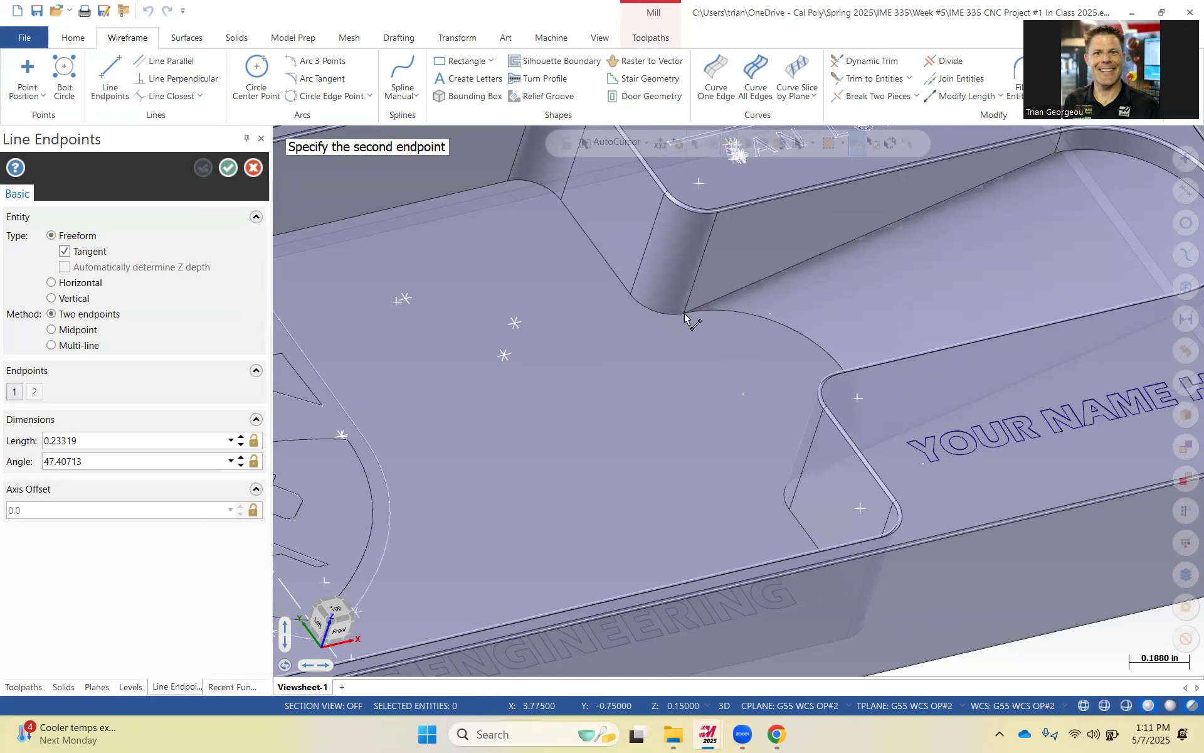
middle_click_drag(737, 402, 816, 476)
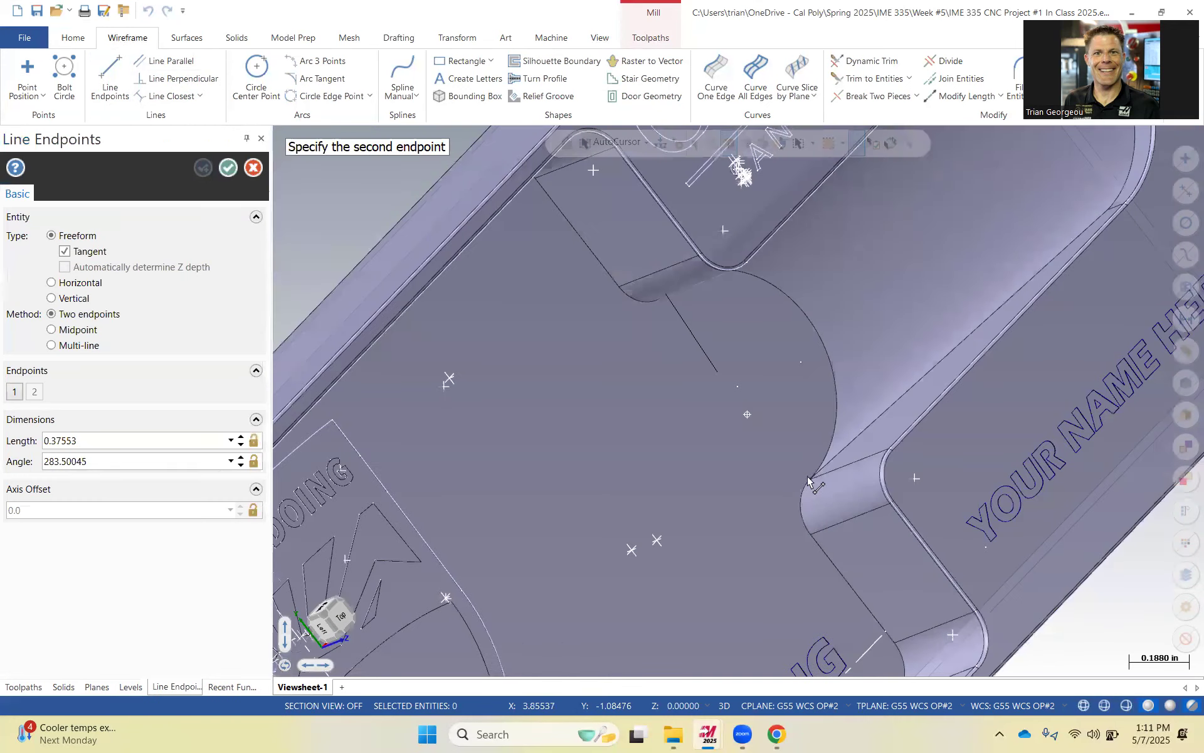
left_click(816, 416)
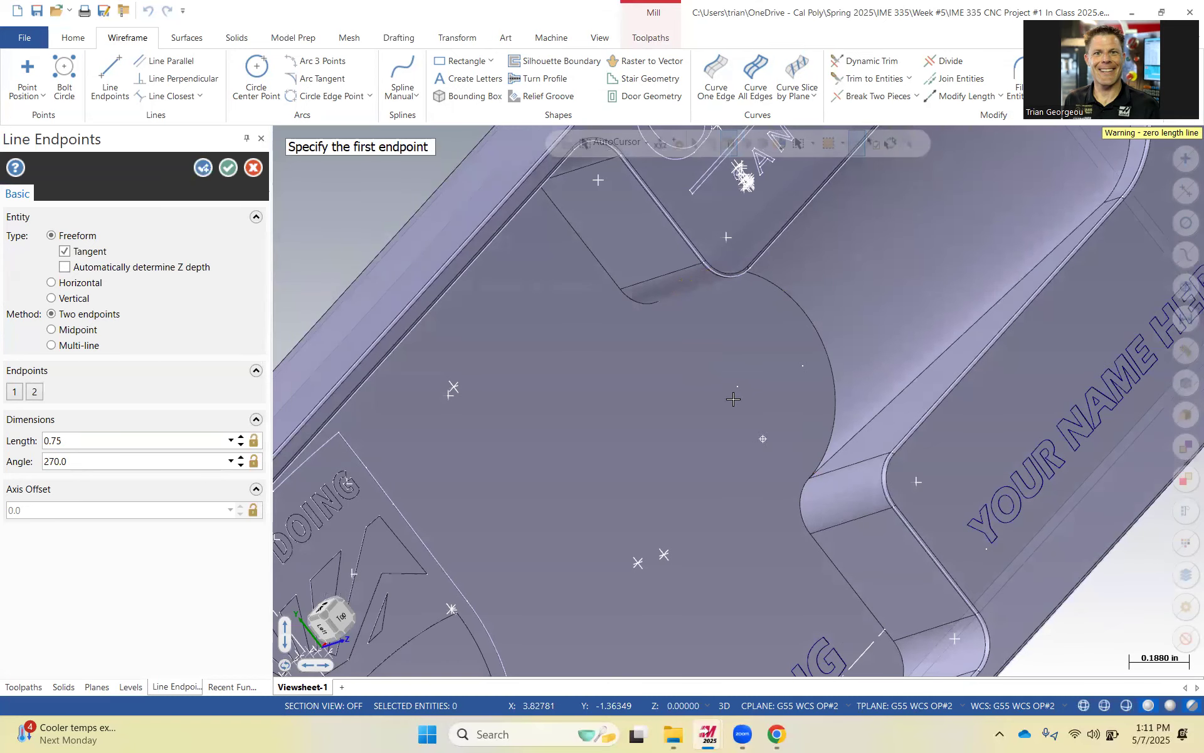
middle_click_drag(765, 446, 800, 448)
left_click(229, 167)
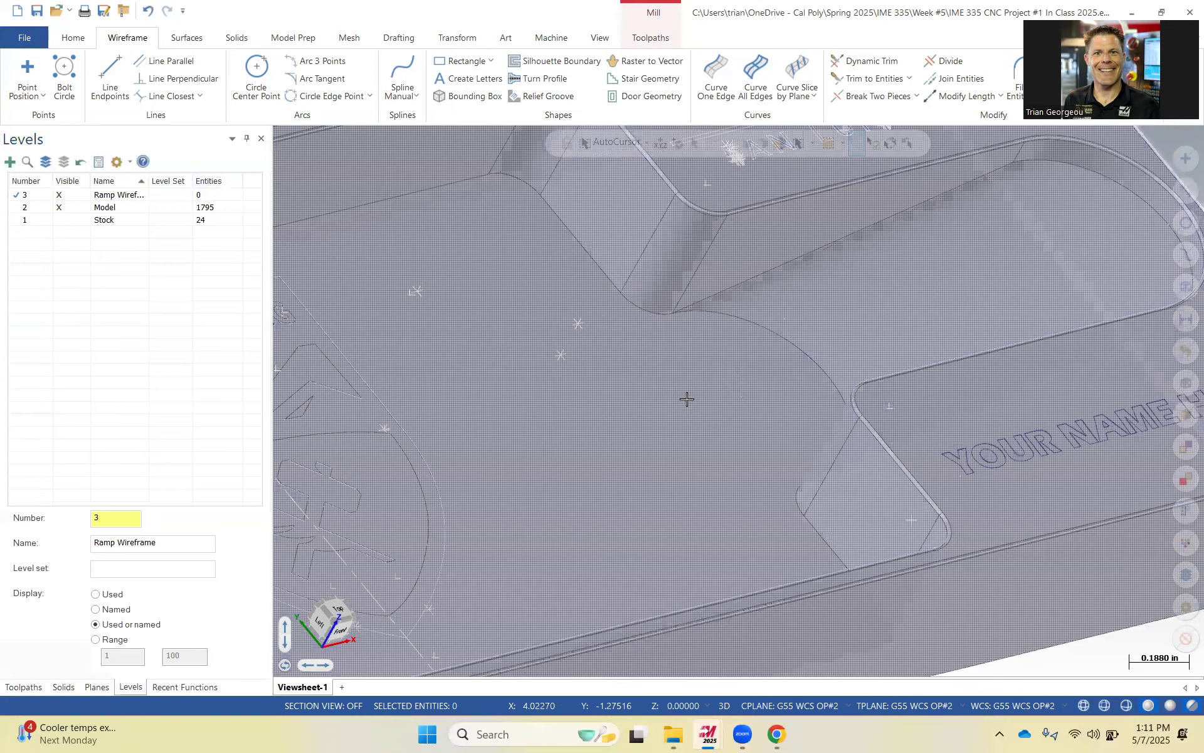
Draw a 0.75 in line at 270° across the pocket neck between the two corner points.
left_click(59, 207)
left_click(66, 209)
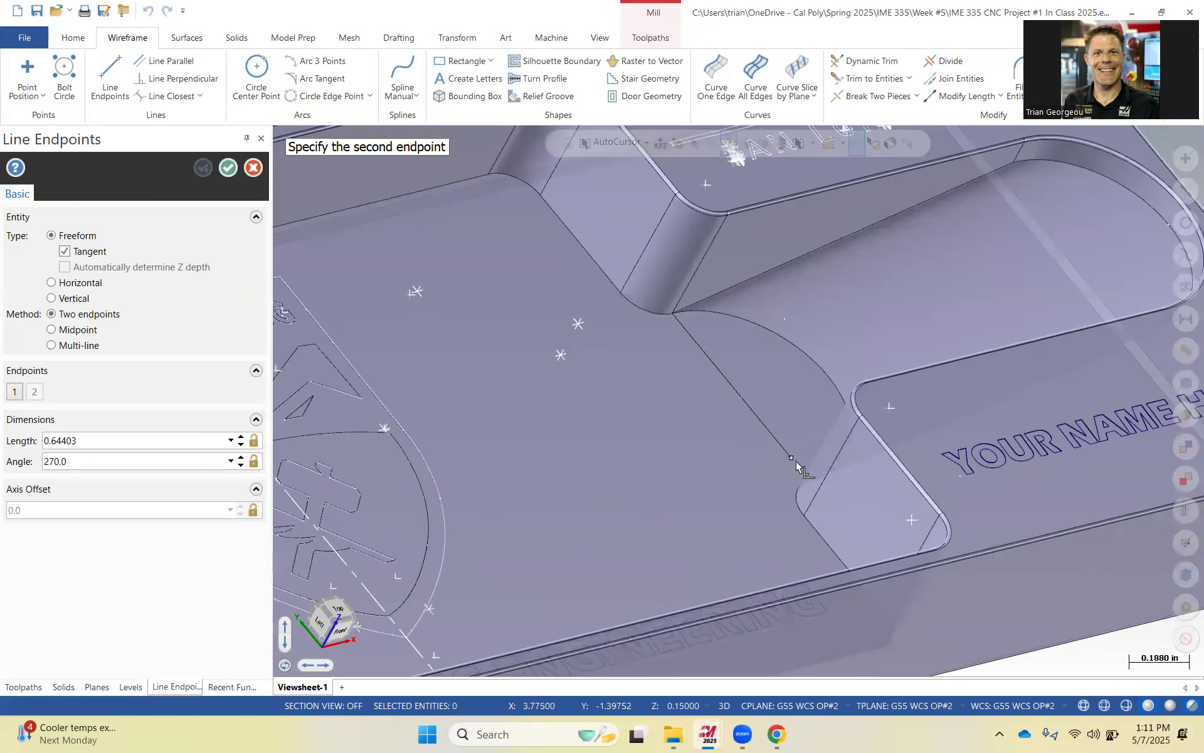
mouse_move(801, 471)
middle_mouse_down()
mouse_move(825, 511)
mouse_move(817, 488)
middle_mouse_up()
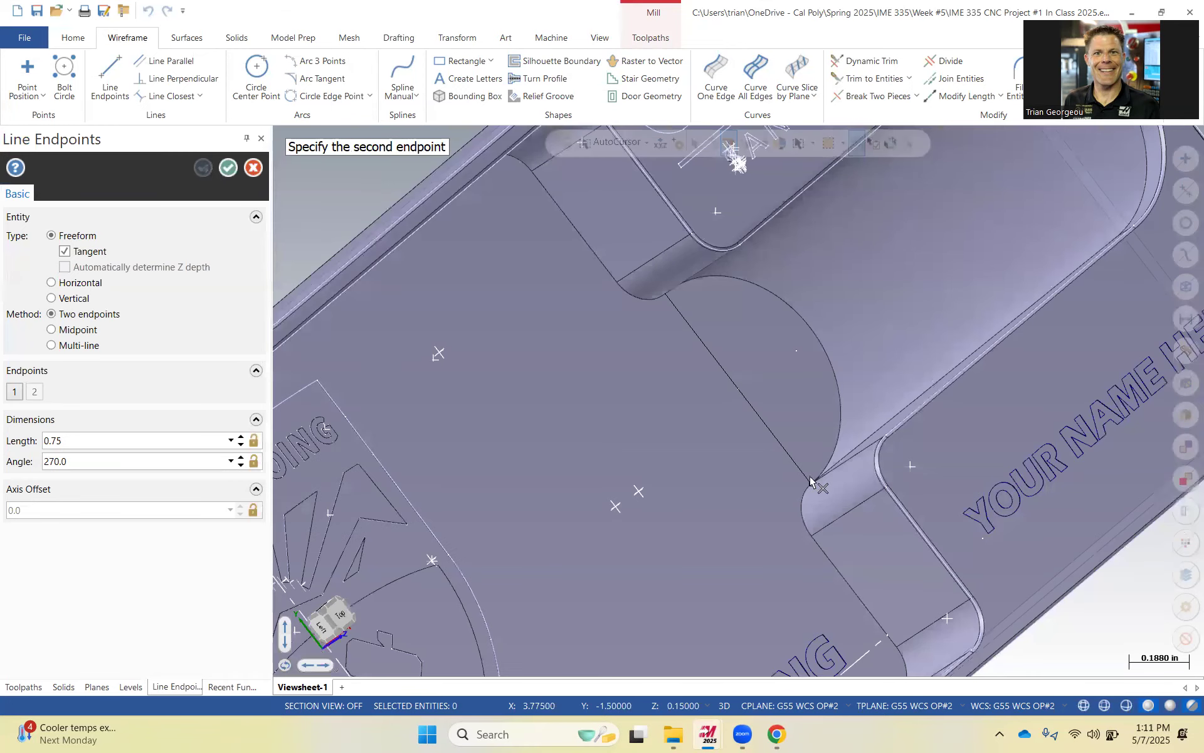
left_click(810, 479)
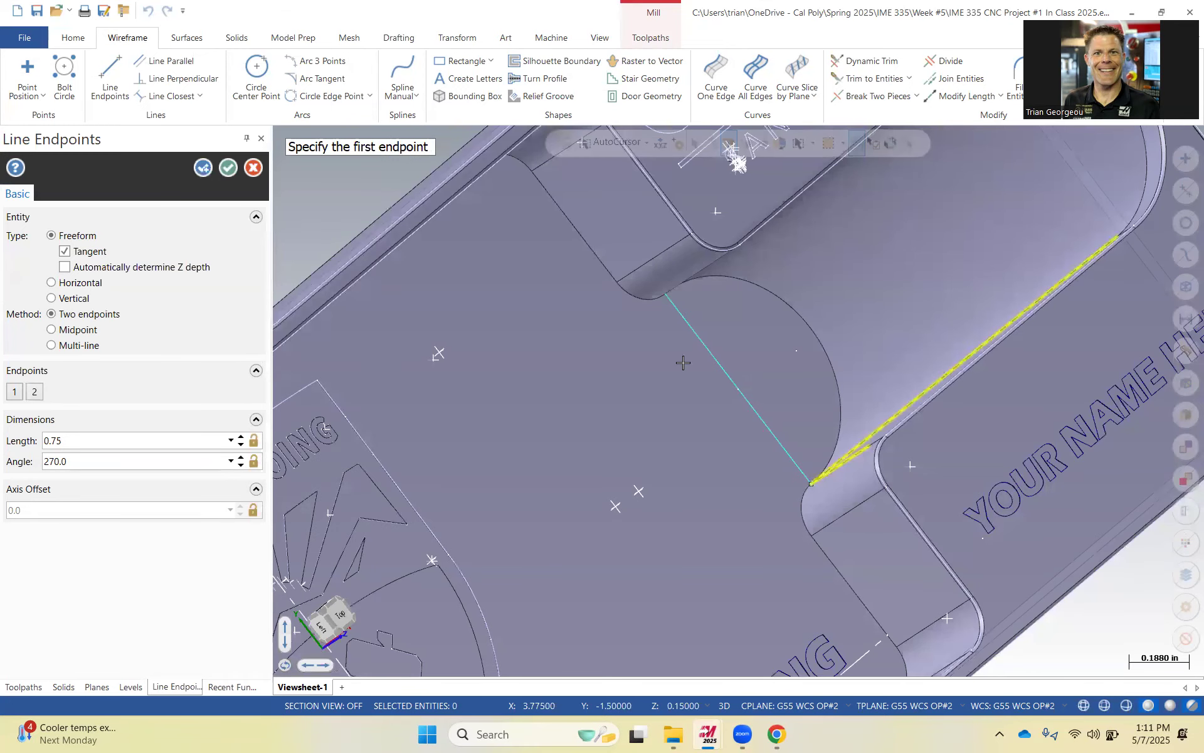
left_click(226, 167)
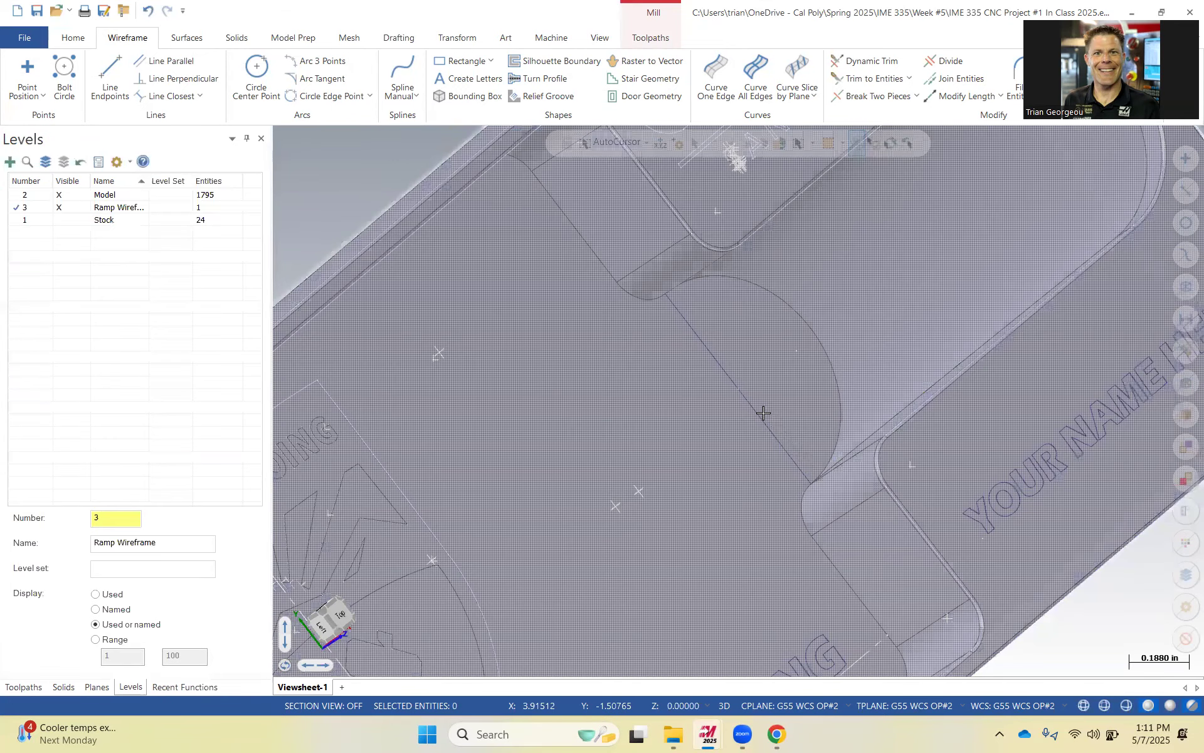
Draw the ramp line from point 5.0625, -1.125, .5 down to the midpoint of the neck line.
middle_click_drag(751, 408, 1157, 283)
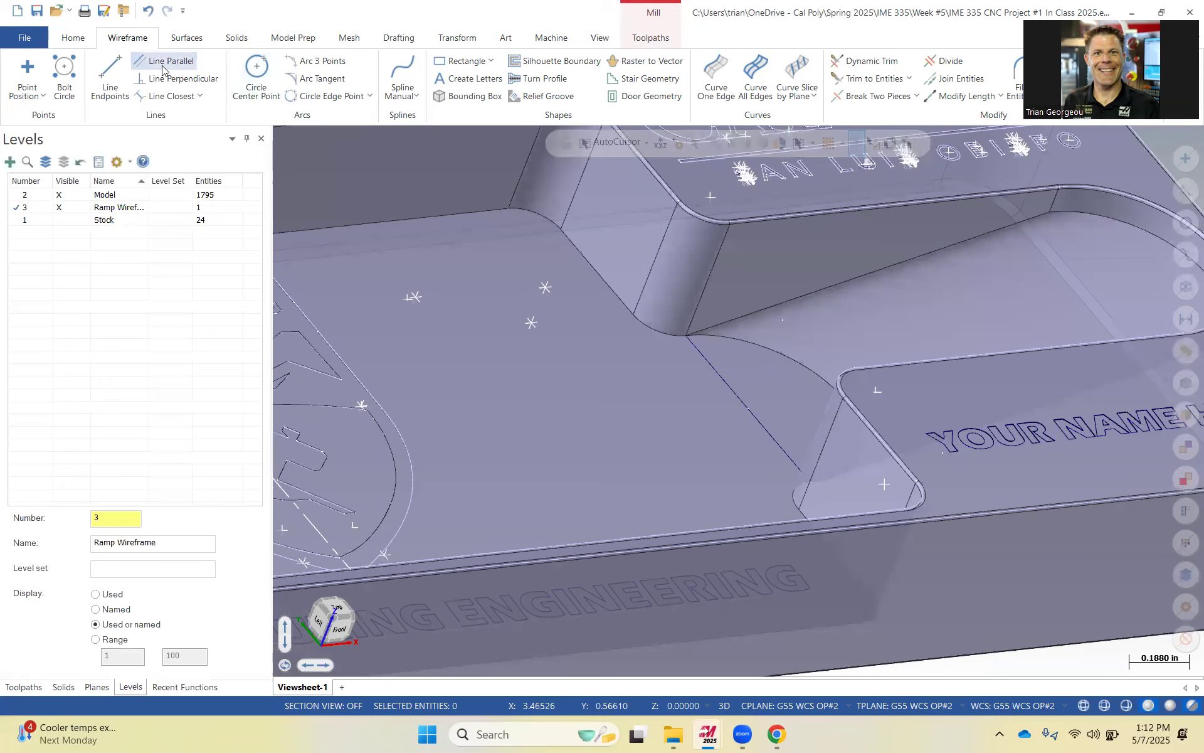
left_click(110, 76)
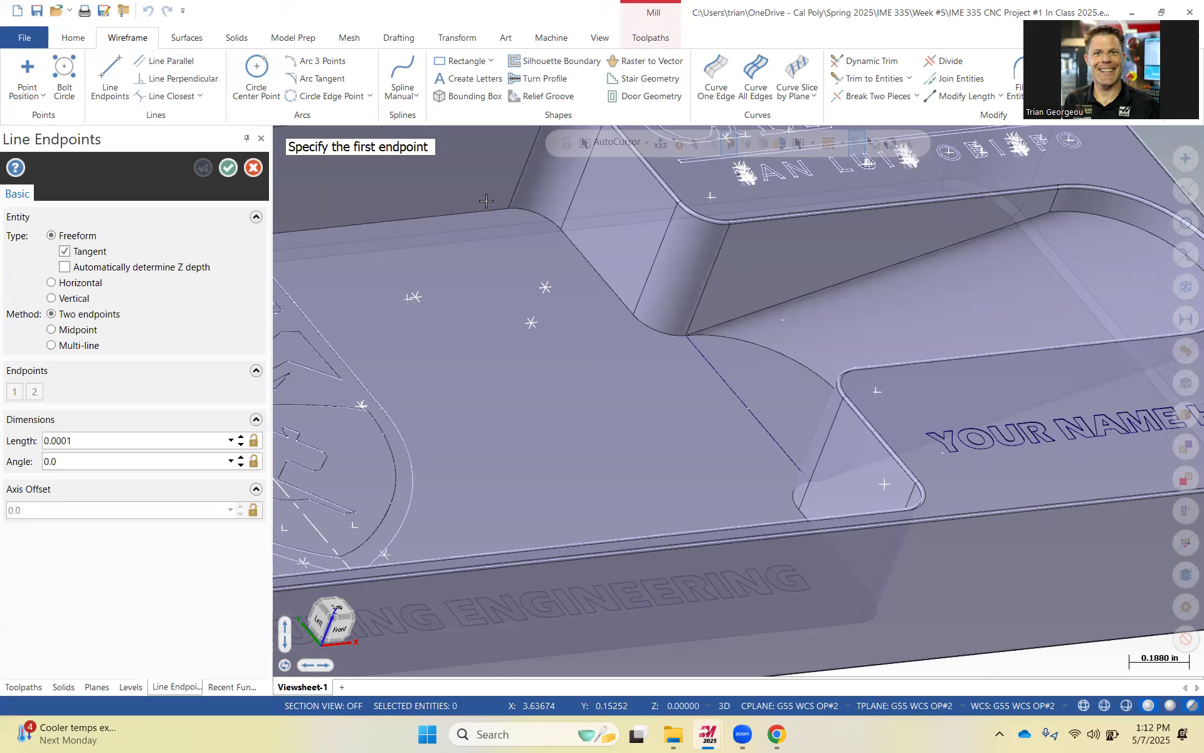
type("5.0625,-1.125,.5")
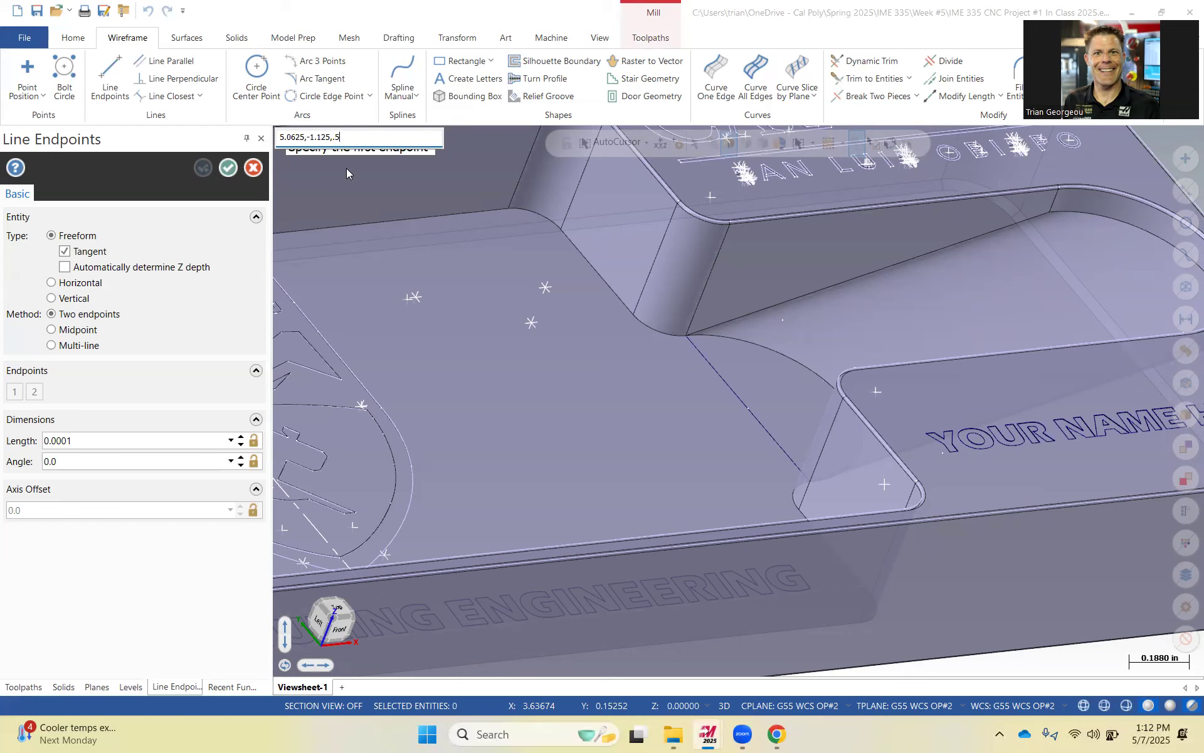
key("Return")
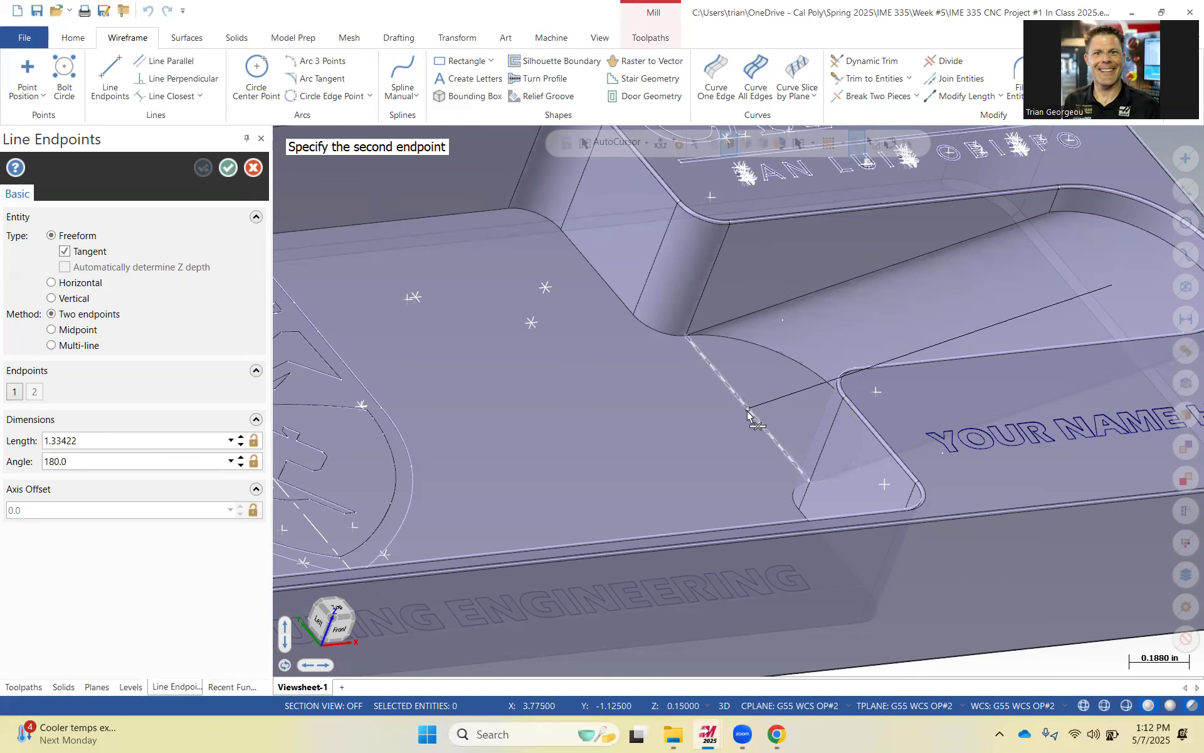
middle_click_drag(920, 351, 886, 359)
middle_click_drag(887, 283, 887, 296)
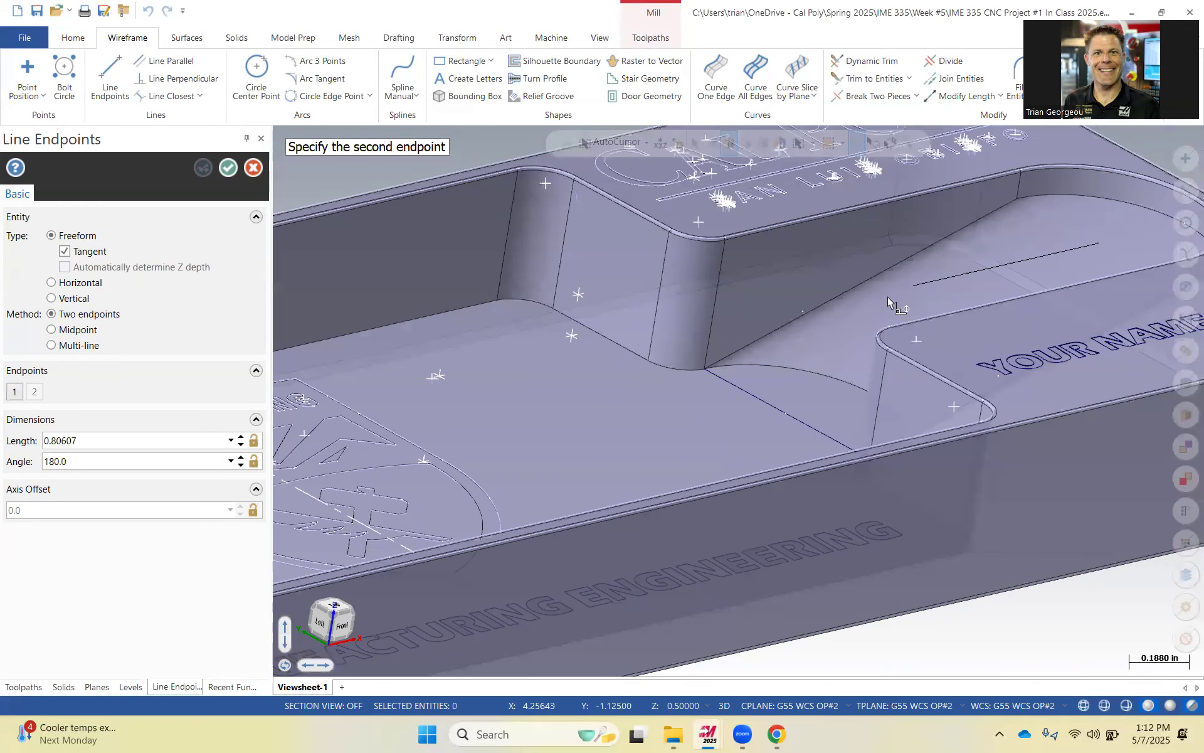
middle_click_drag(788, 385, 766, 419)
left_click(761, 422)
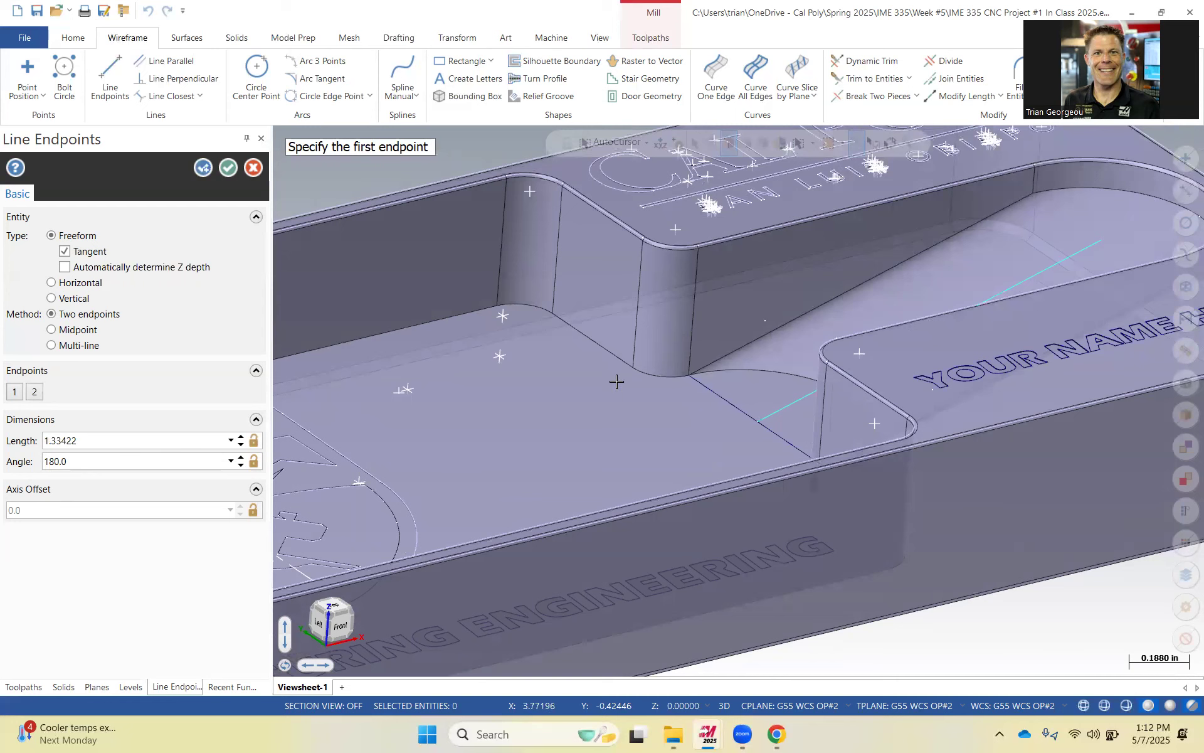
left_click(760, 421)
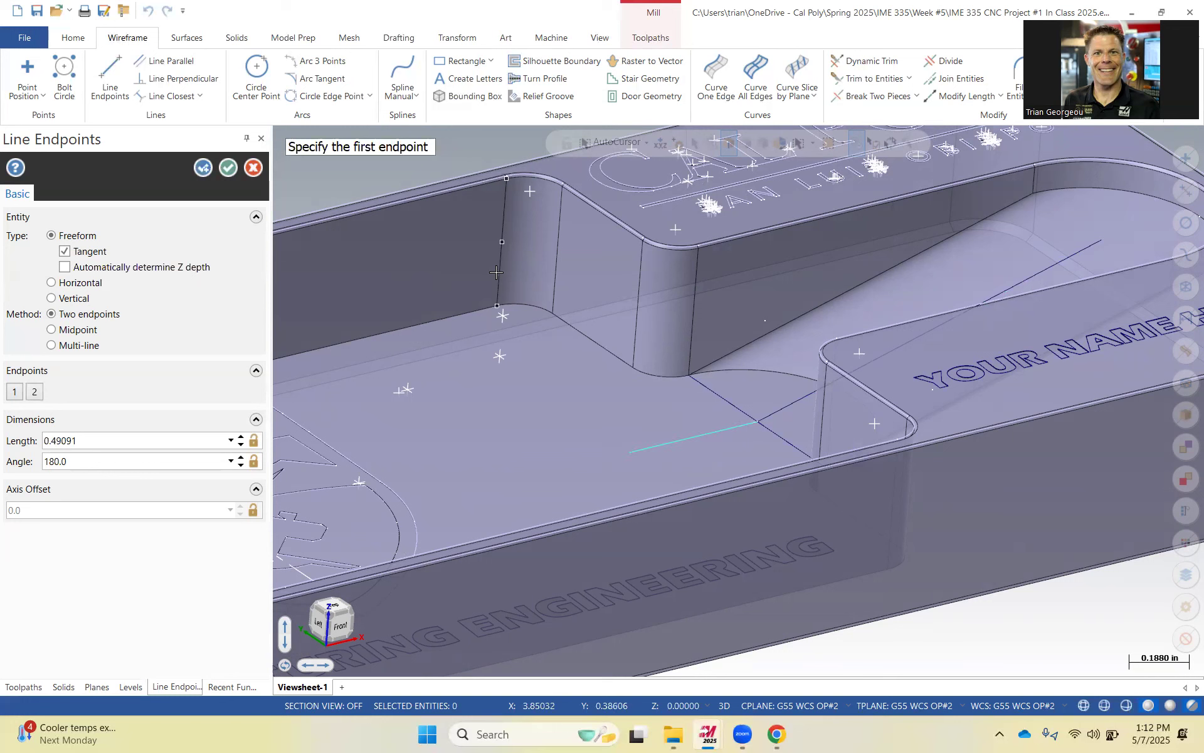
left_click(258, 172)
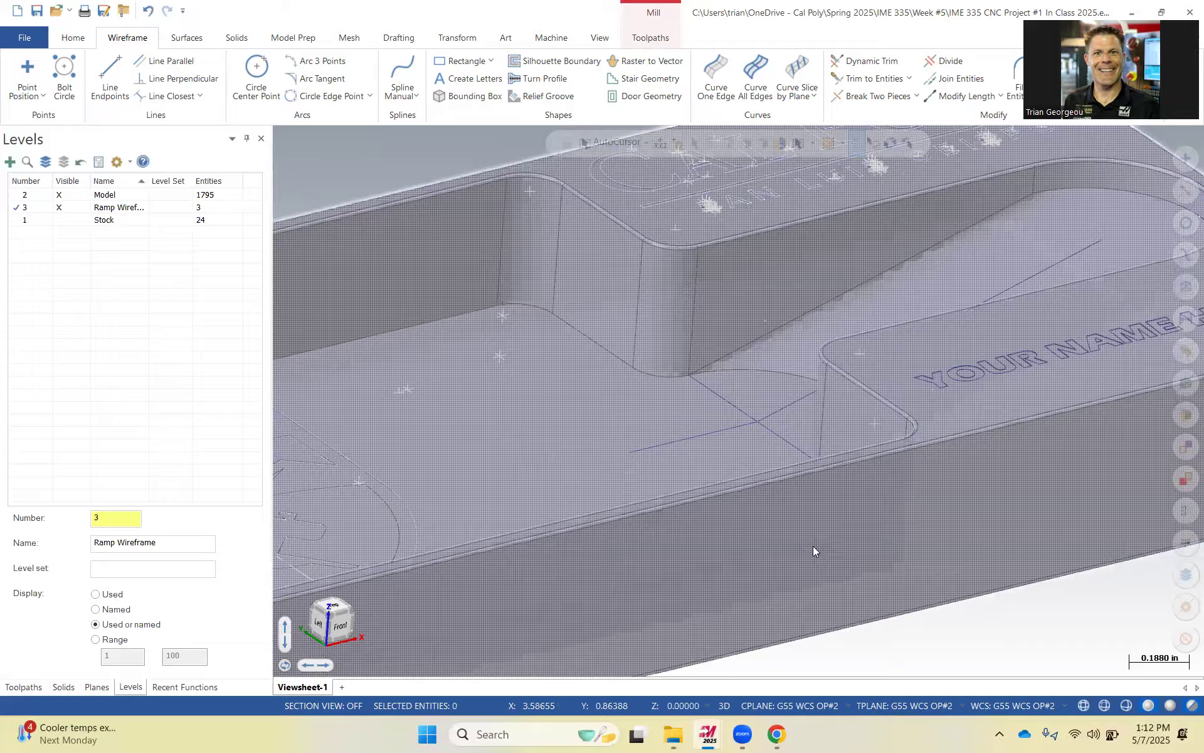
Compare the drawing packet's section view with the model and review the G55 WCS OP#2 plane origin.
key("alt+Tab")
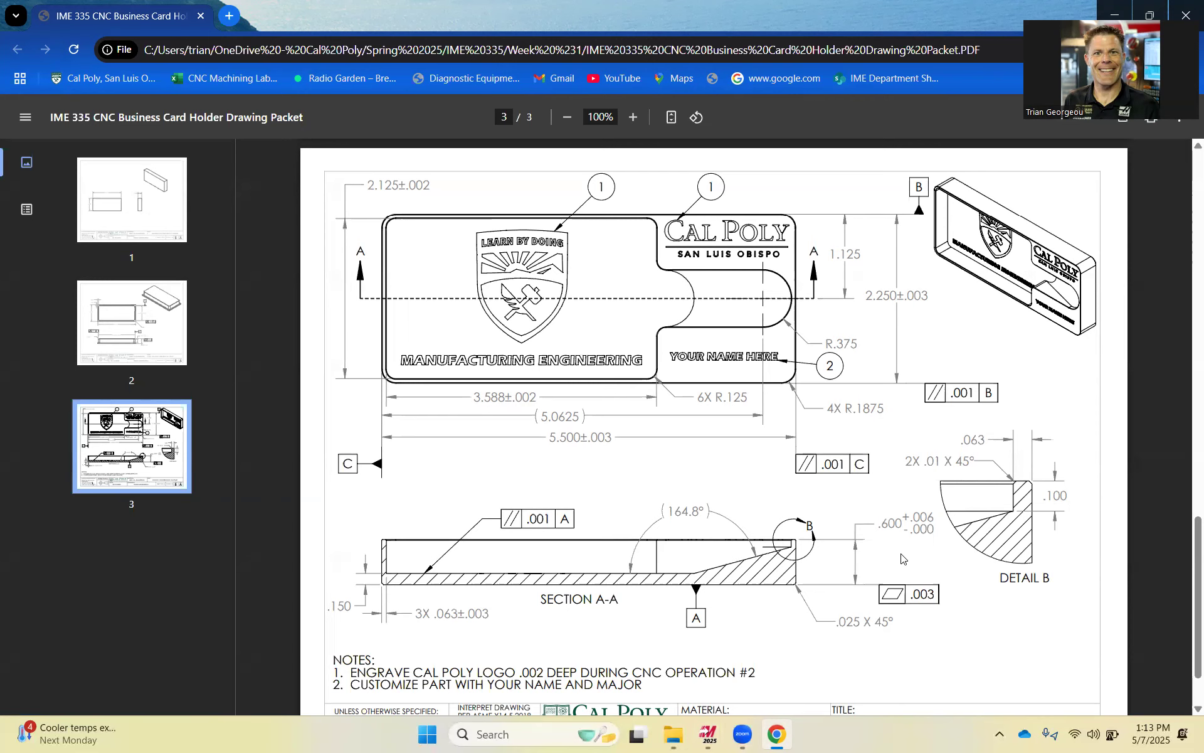
left_click(705, 735)
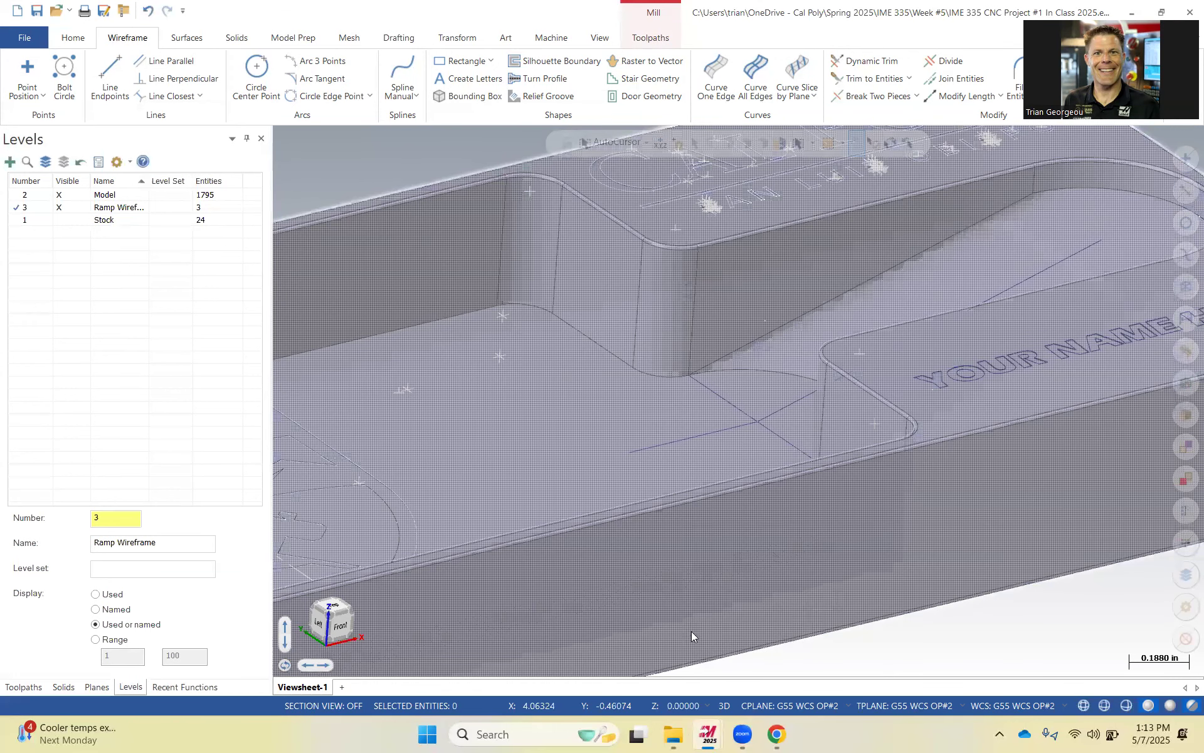
scroll(690, 376, "down", 3)
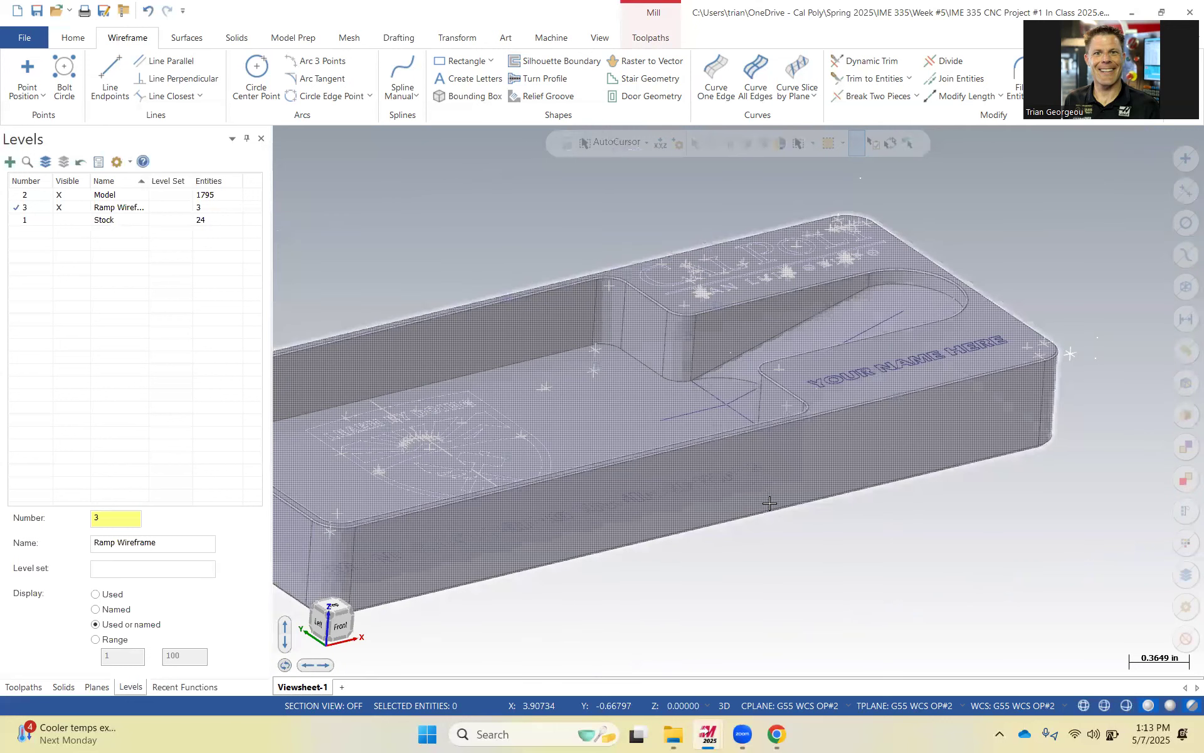
left_click(96, 688)
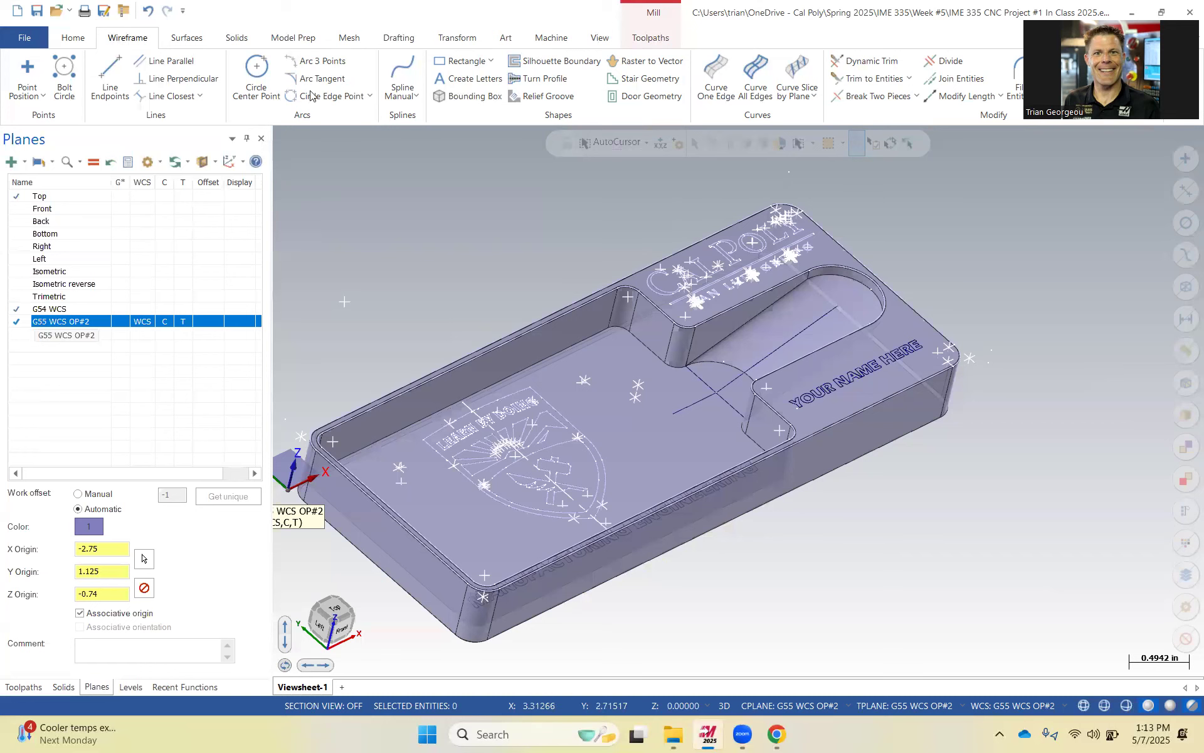
Draw a test line starting at point 1,1,1, then delete it.
left_click(110, 72)
scroll(653, 219, "down", 3)
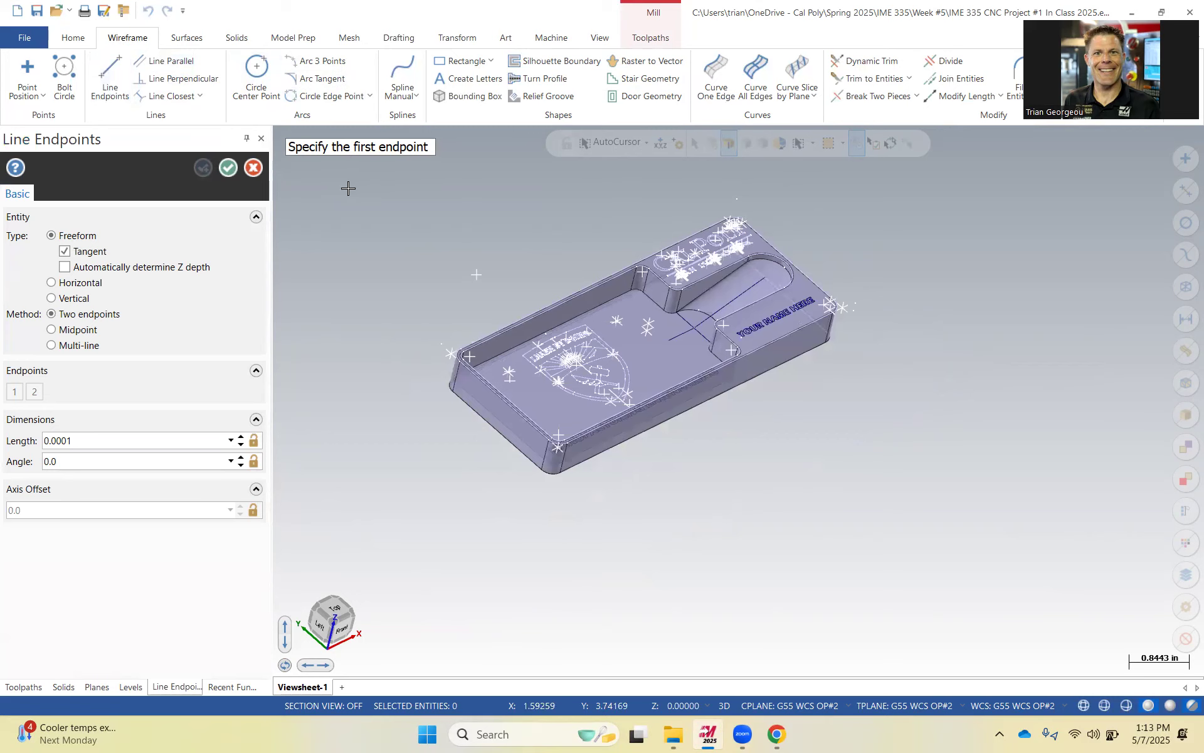
type("1,1,1")
key("Return")
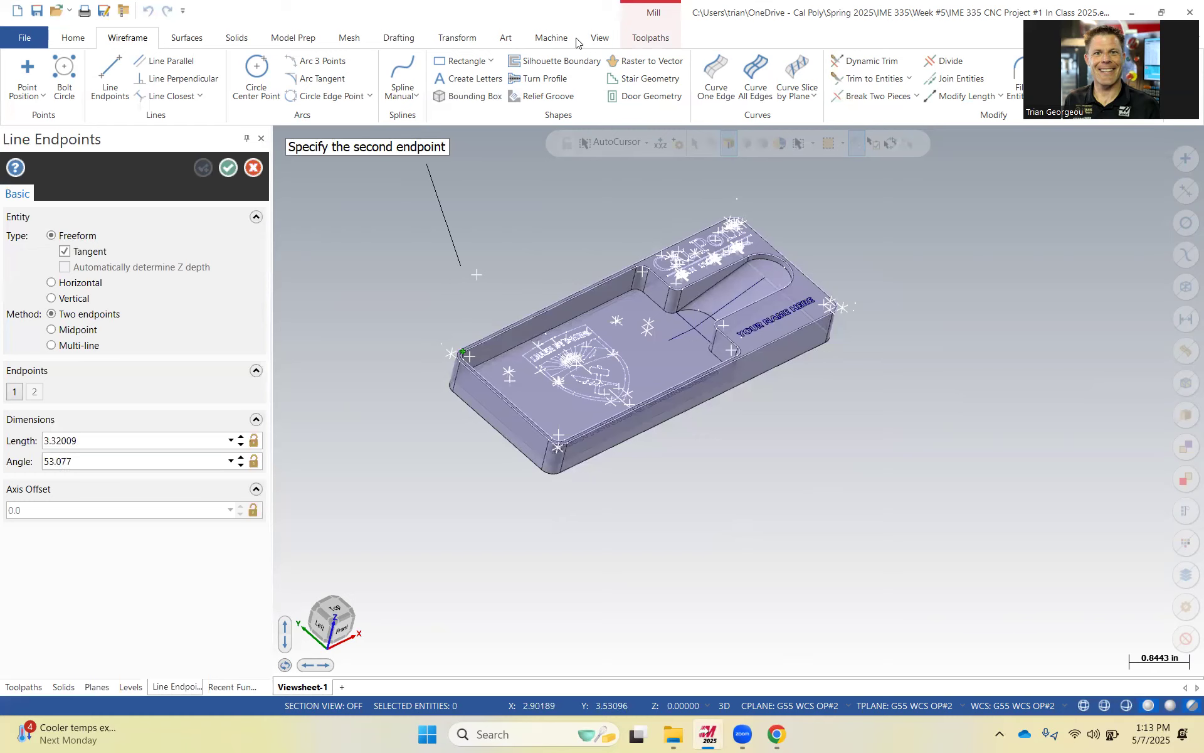
left_click(557, 219)
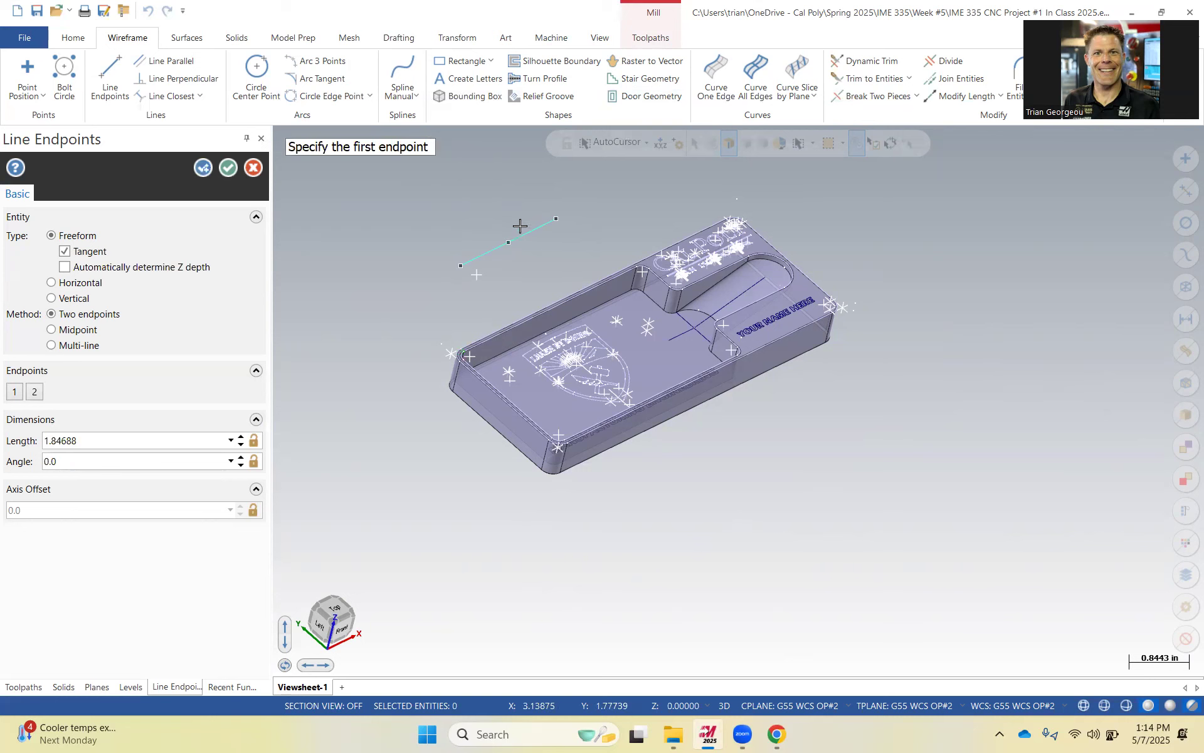
left_click(253, 168)
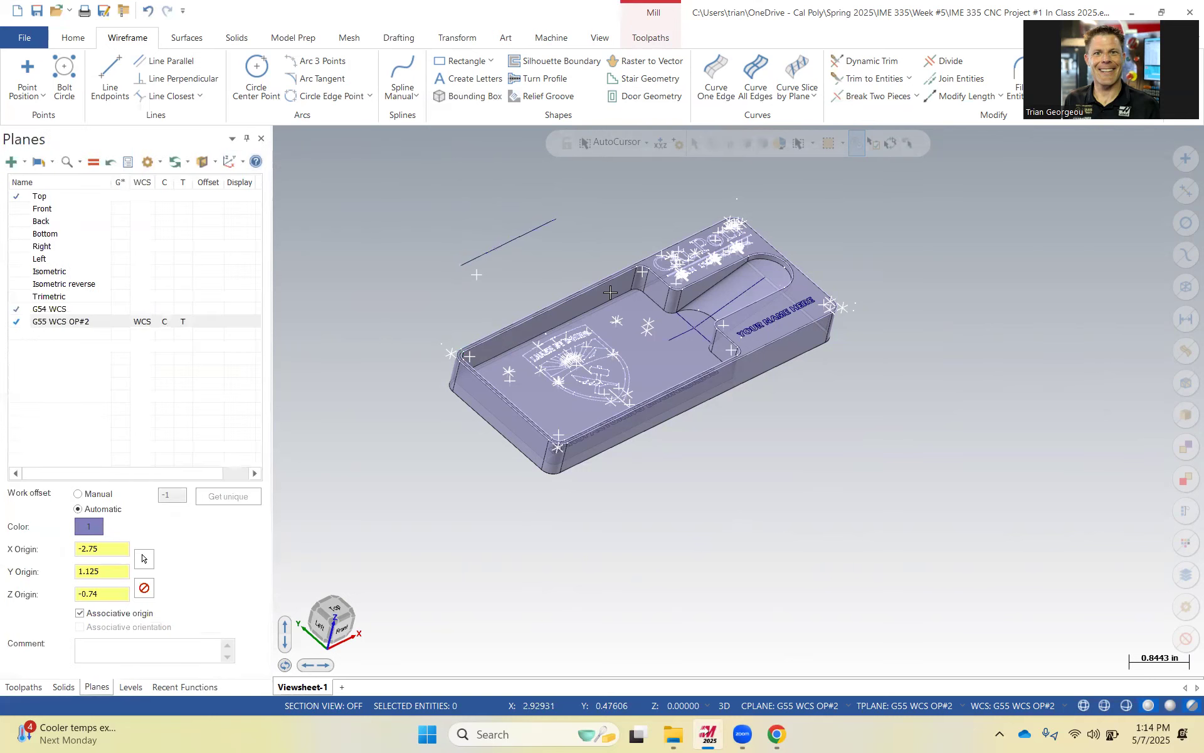
left_click(523, 239)
key("Delete")
Hide the Model level so only the ramp wireframe lines are displayed.
scroll(703, 339, "up", 1)
scroll(703, 340, "up", 3)
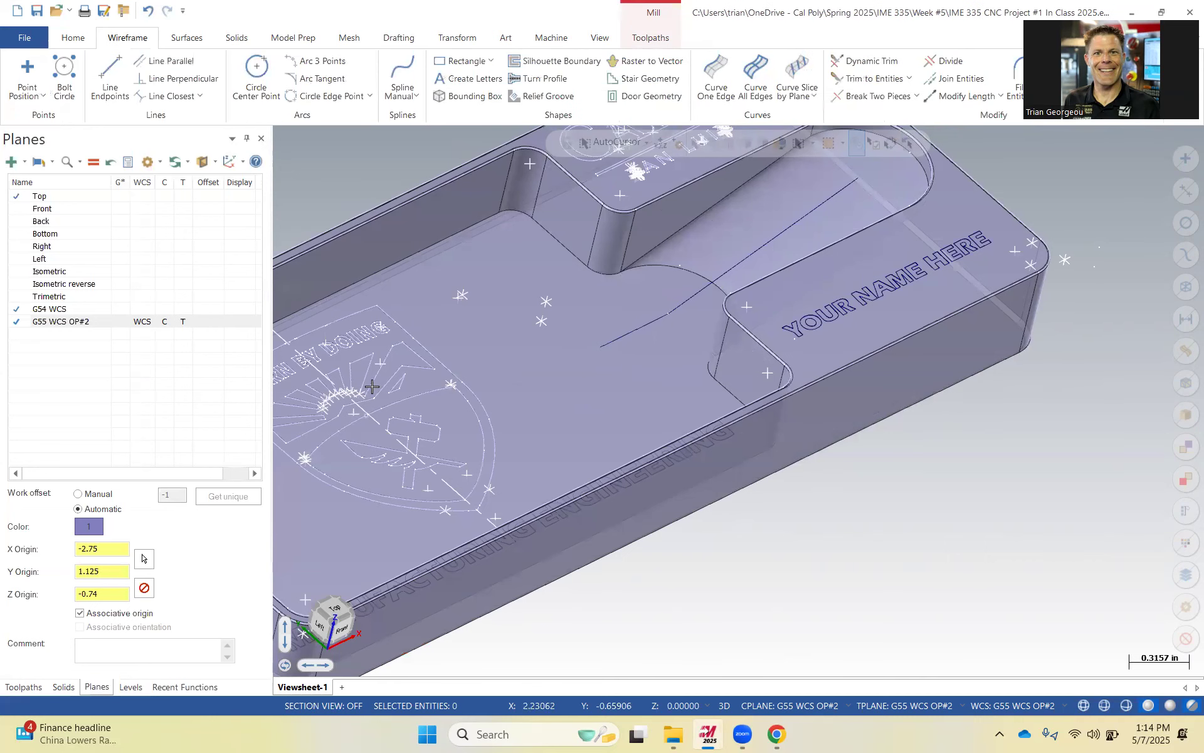
left_click(131, 687)
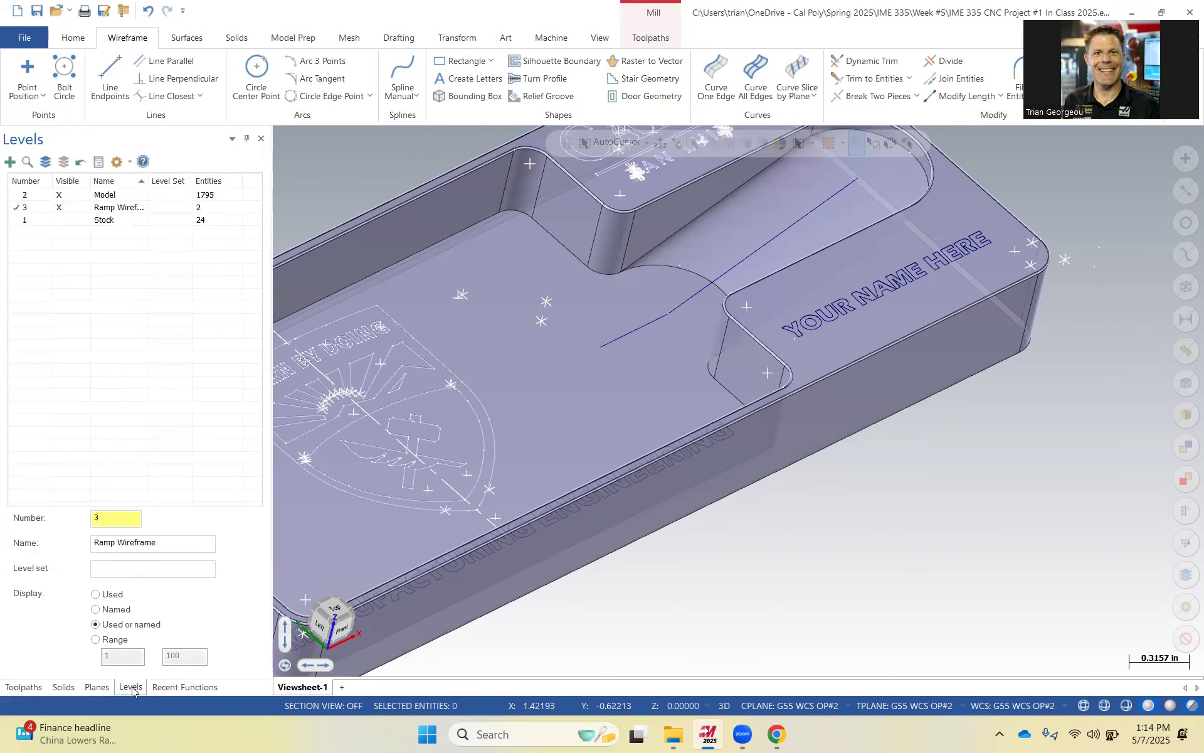
left_click(60, 219)
left_click(59, 195)
middle_click_drag(599, 455, 548, 443)
scroll(559, 420, "down", 4)
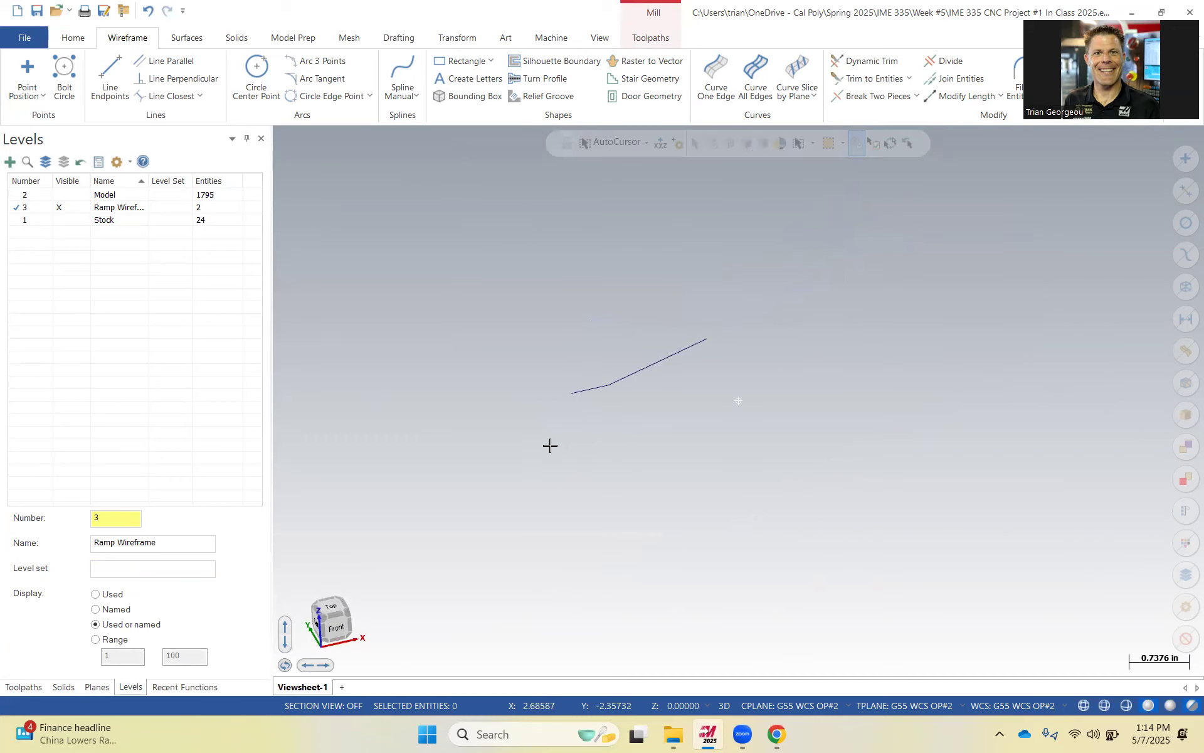
left_click(77, 195)
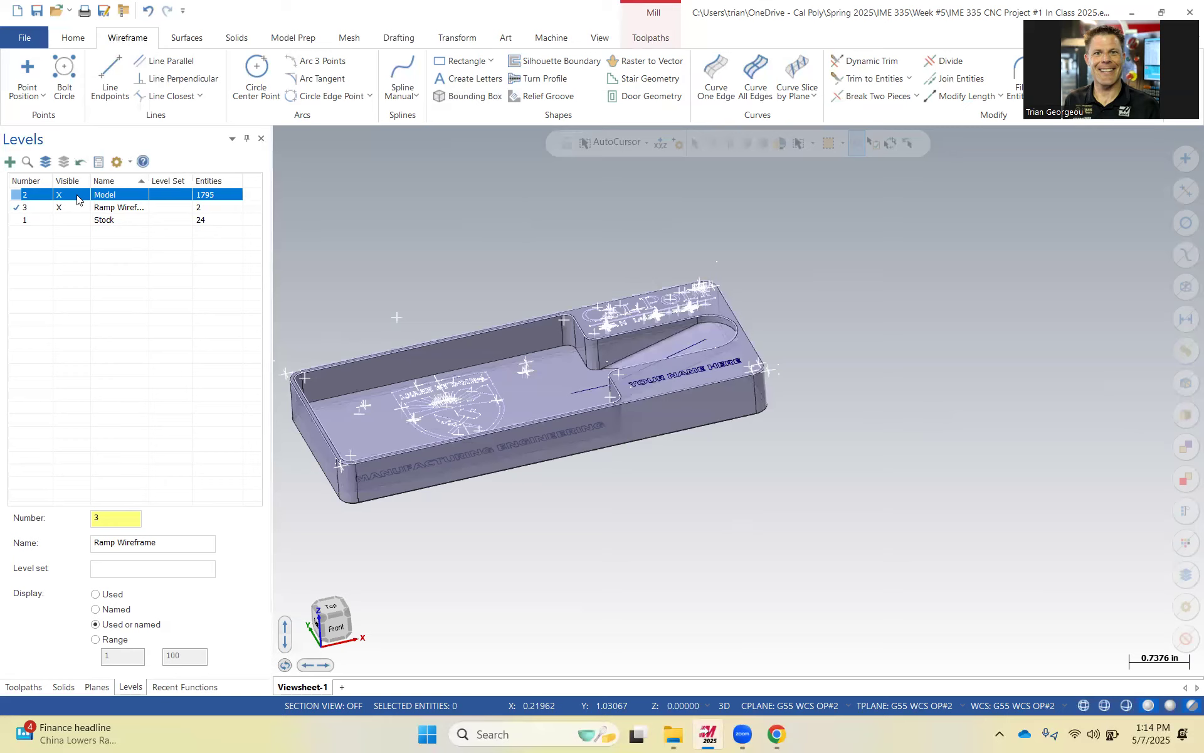
left_click(77, 199)
left_click(78, 200)
left_click(78, 200)
left_click(78, 199)
left_click(78, 199)
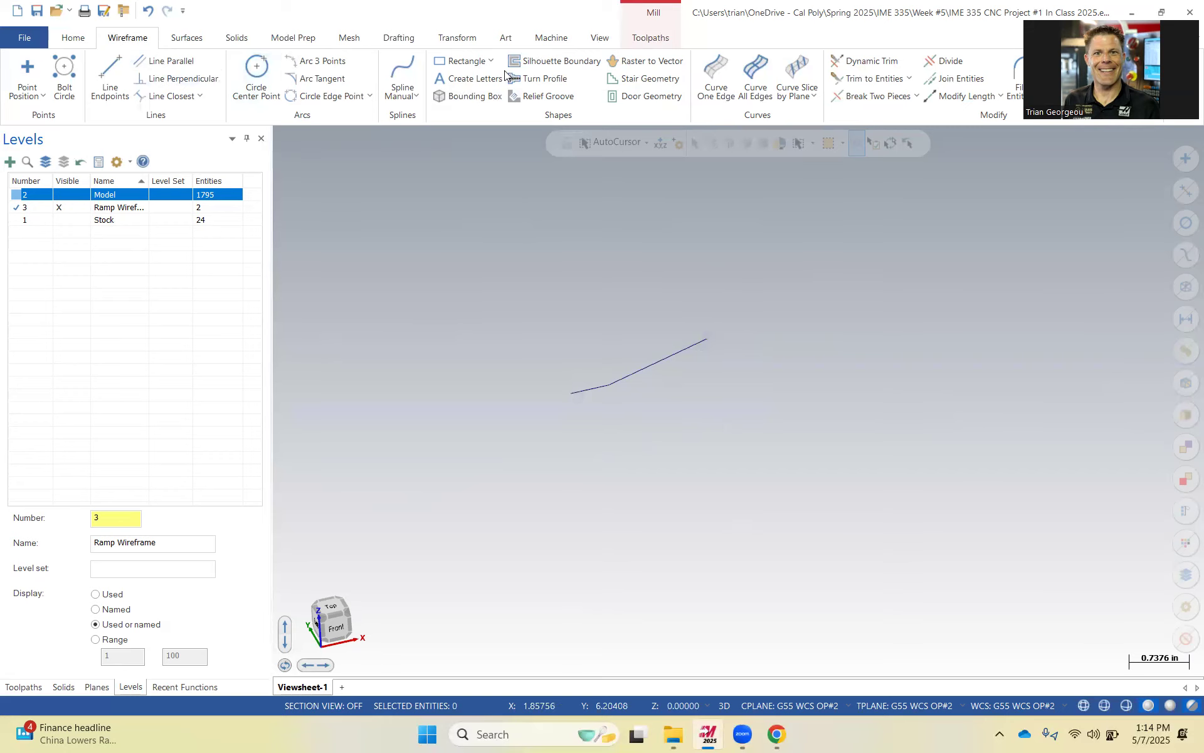
Start a Contour toolpath and chain the ramp wireframe lines as its geometry.
left_click(649, 37)
left_click(240, 95)
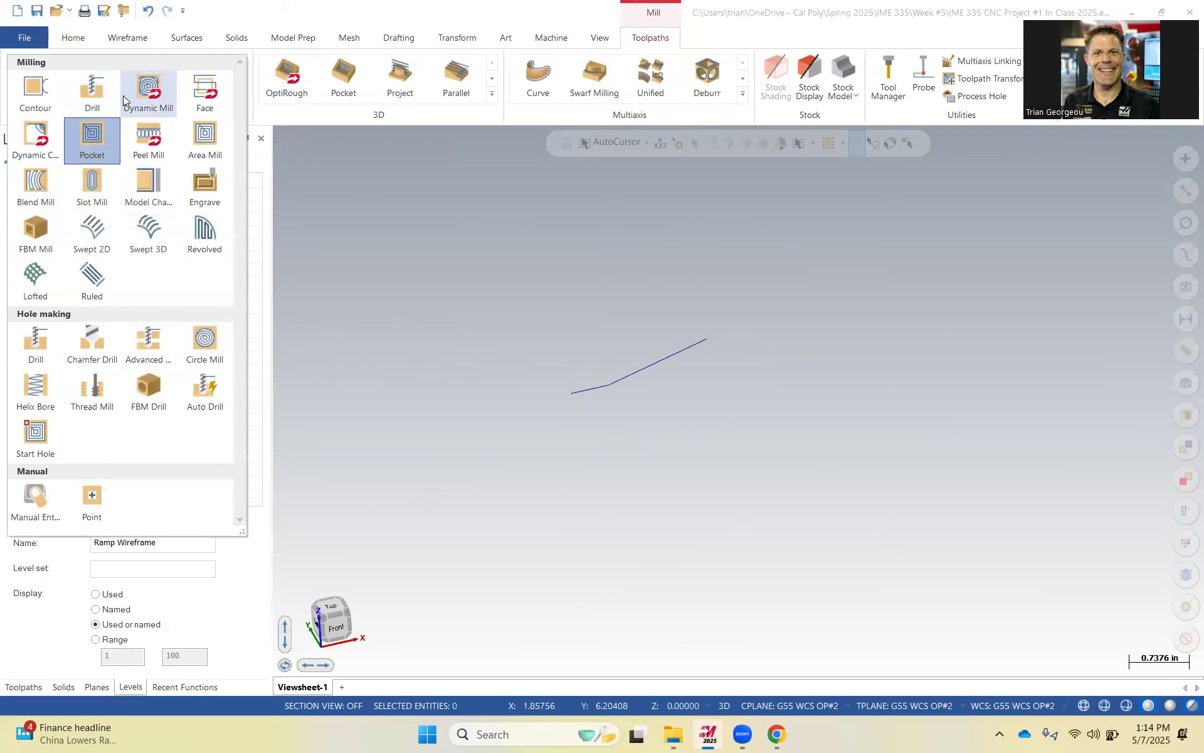
left_click(31, 91)
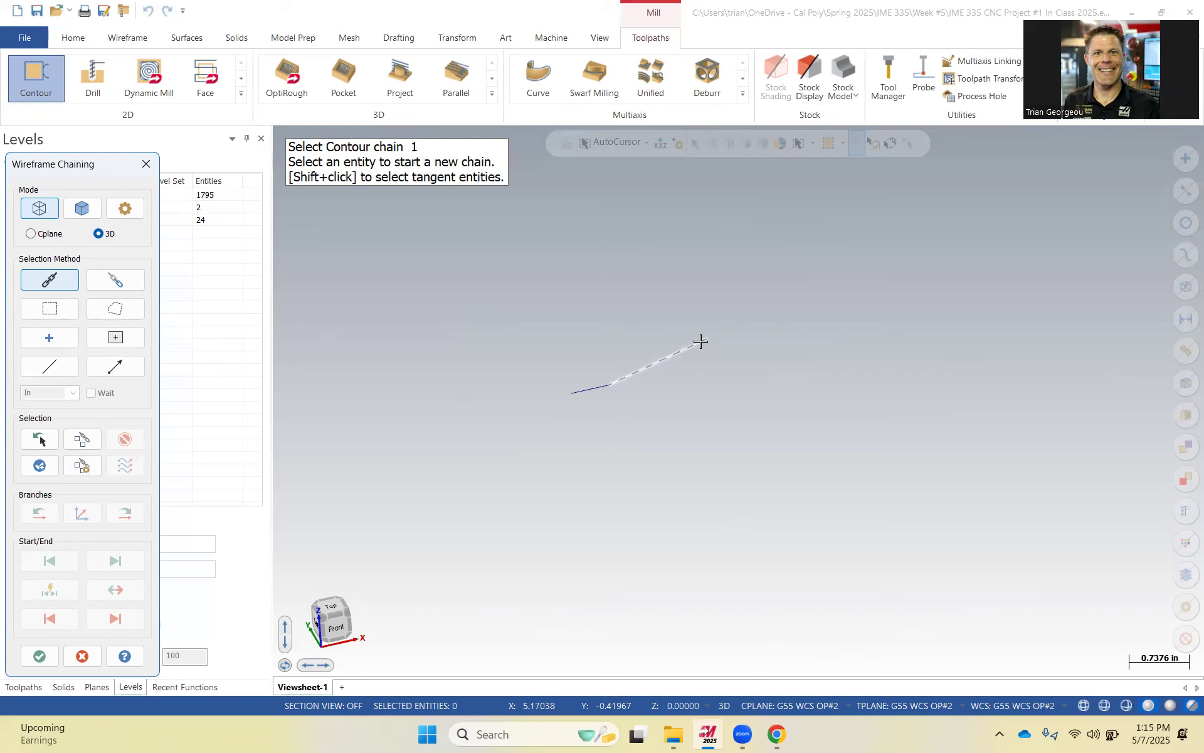
left_click(573, 391)
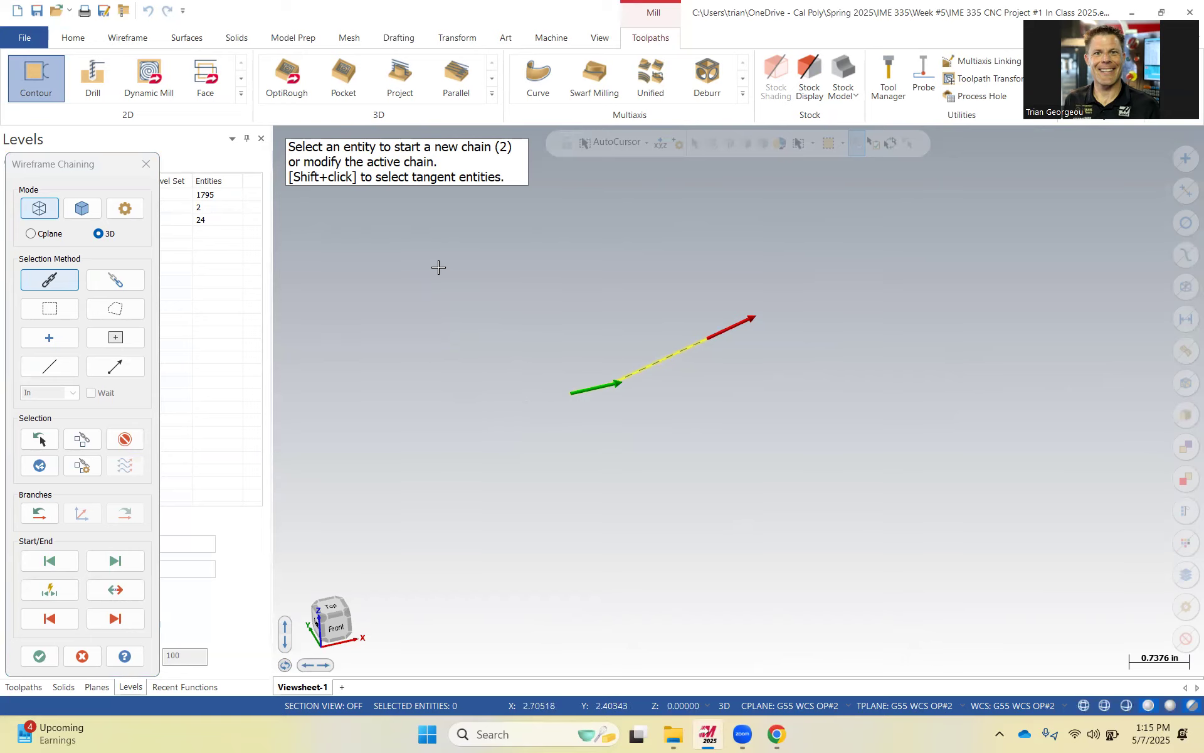
left_click(39, 655)
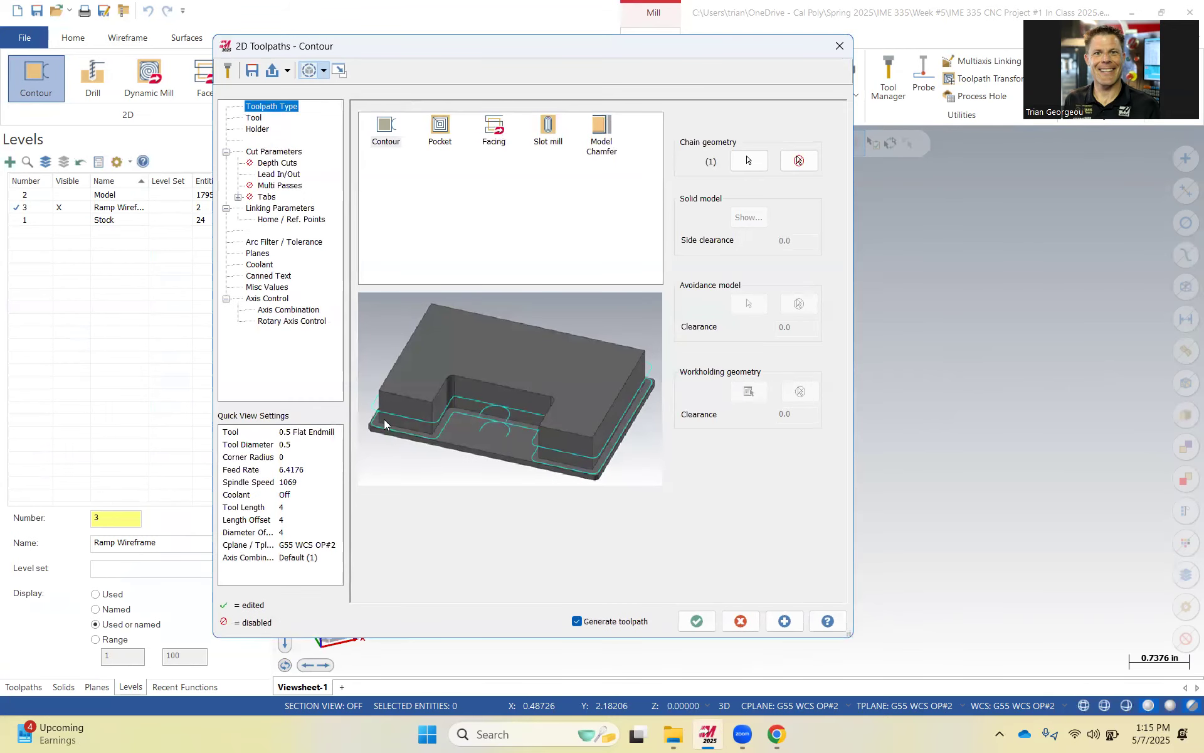
Create a new flat endmill tool with a 0.75 in cutting diameter.
left_click(252, 118)
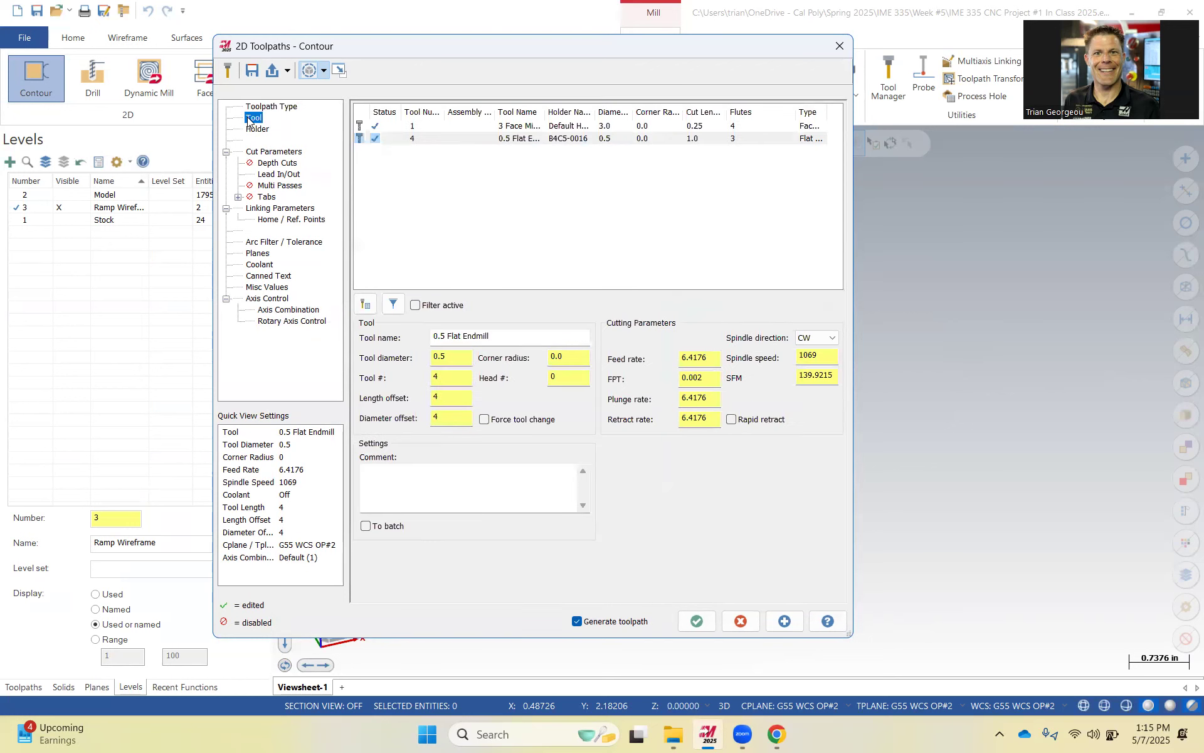
right_click(464, 182)
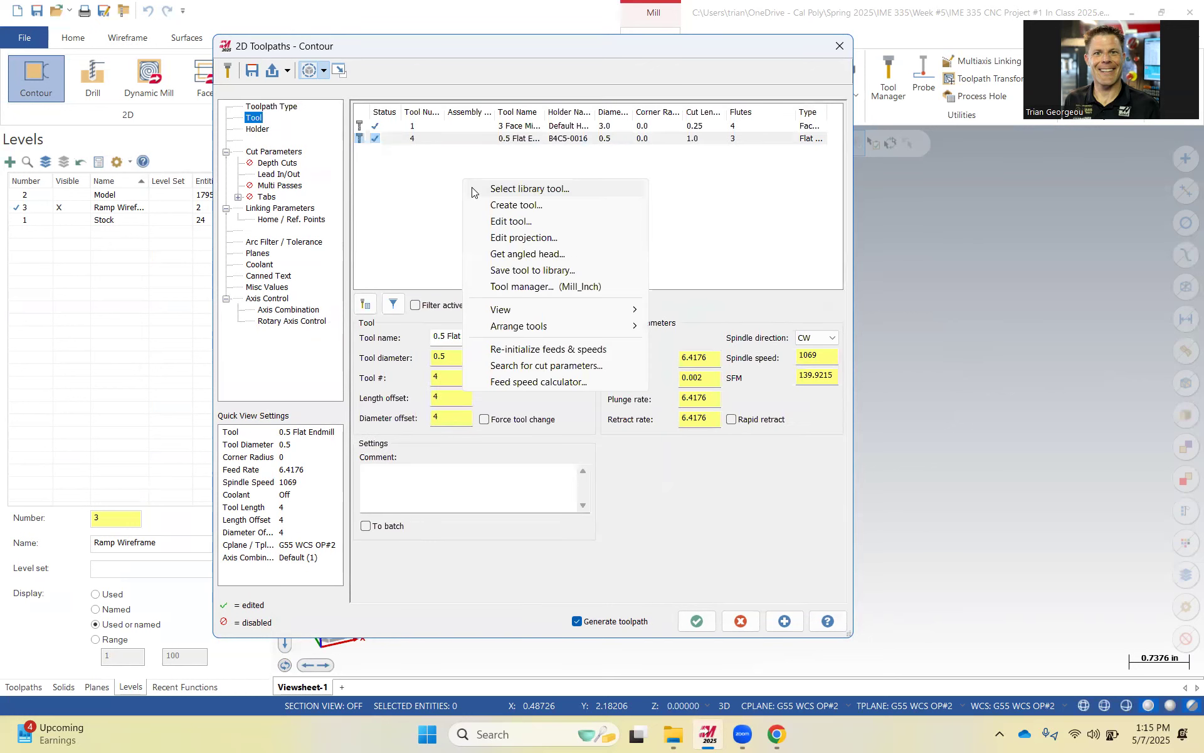
left_click(538, 210)
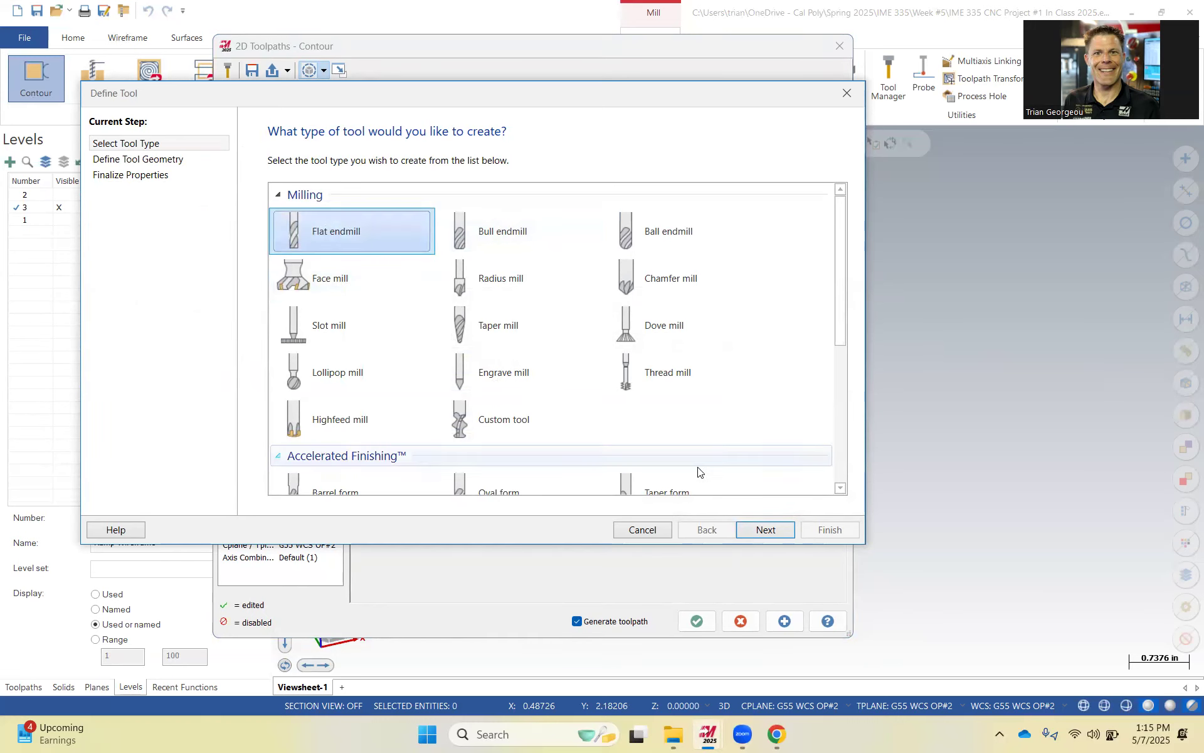
left_click(774, 530)
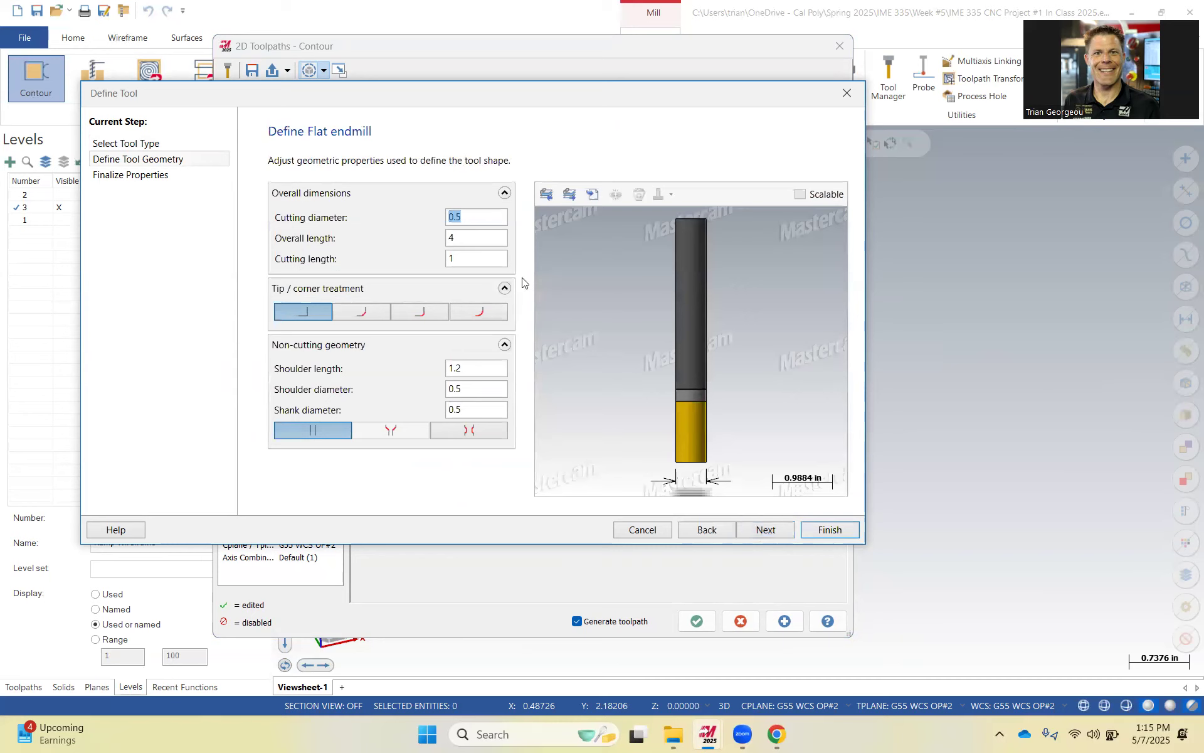
type(".75")
key("Tab")
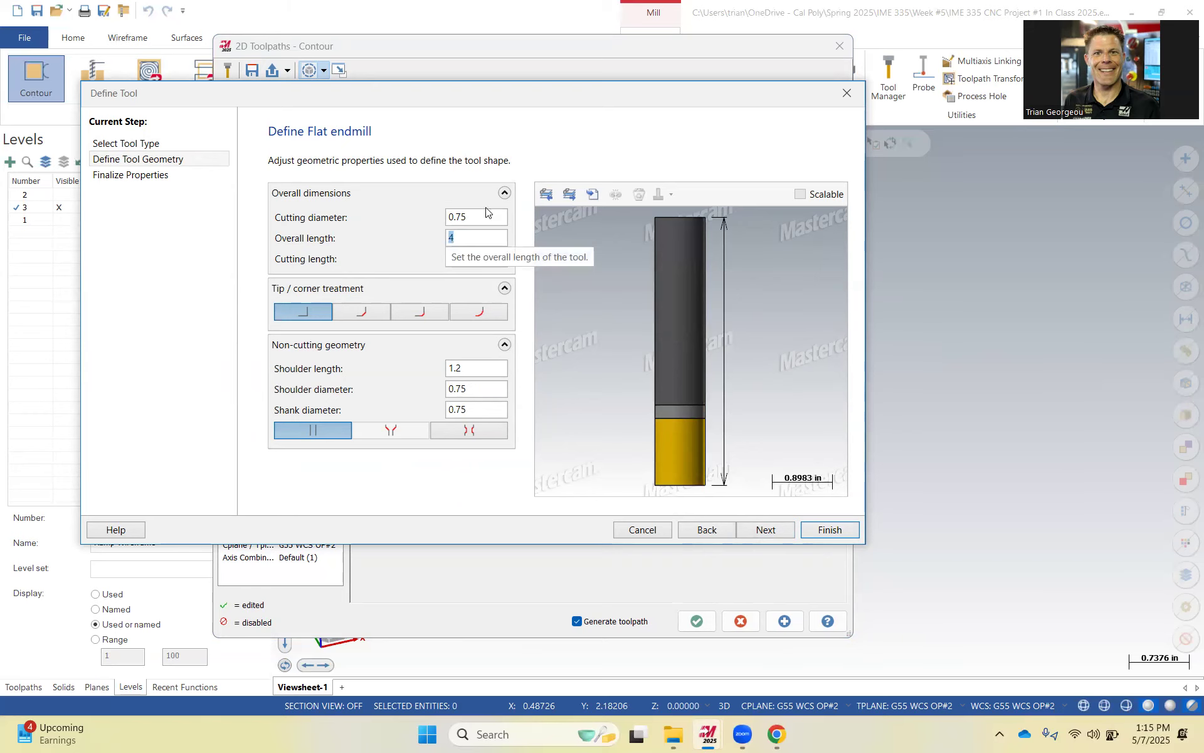
left_click(766, 530)
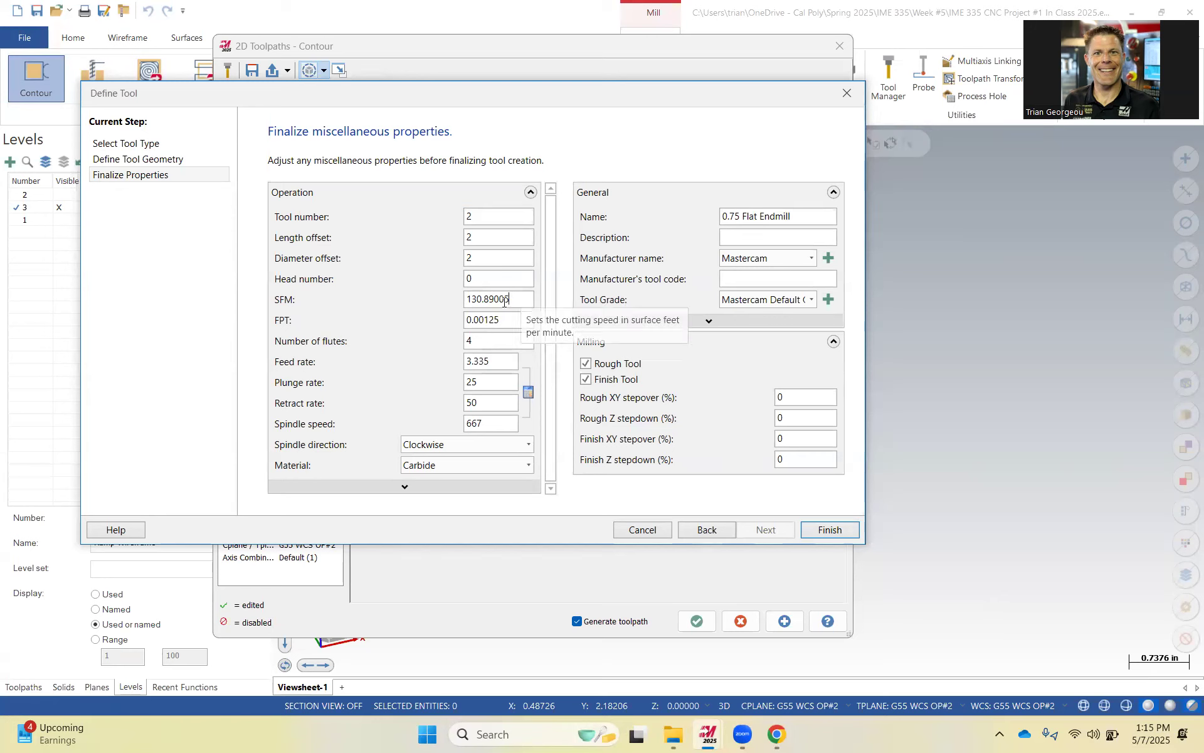
Set the new tool's SFM to 1674, FPT to 0.001 and number of flutes to 3.
left_click_drag(533, 300, 428, 316)
type("1674")
left_click(511, 325)
left_click_drag(512, 325, 478, 321)
left_click(541, 318)
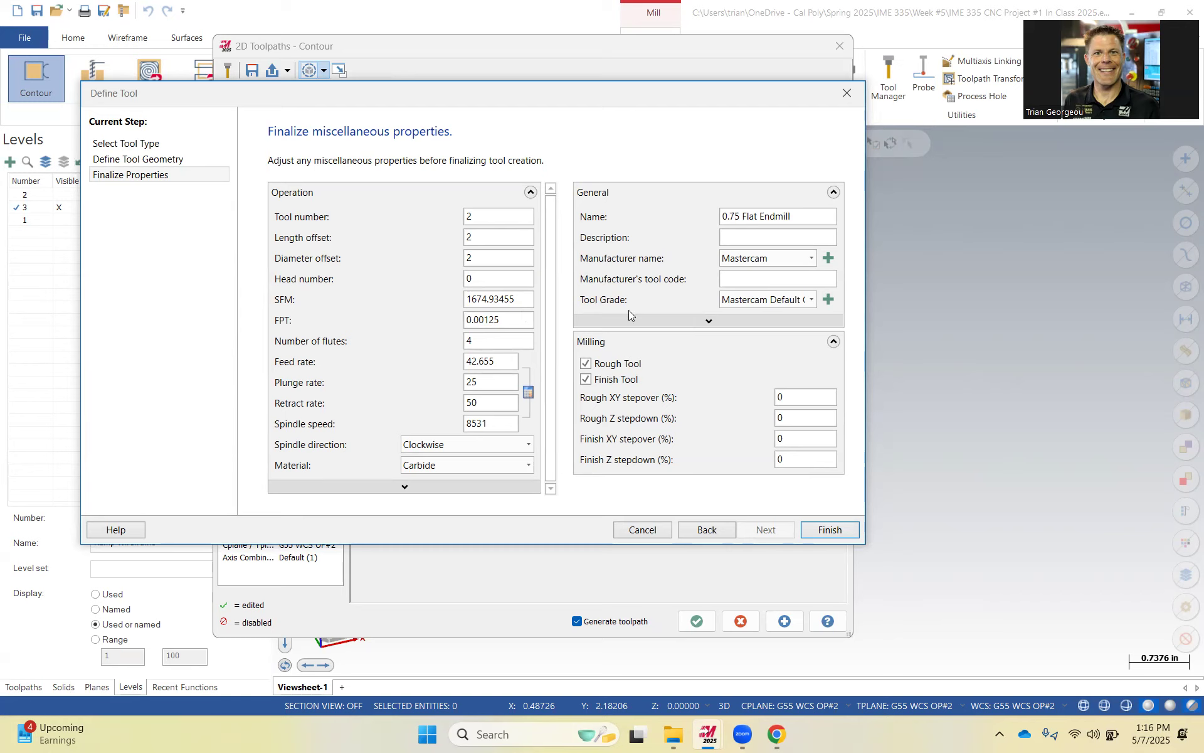
double_click(484, 321)
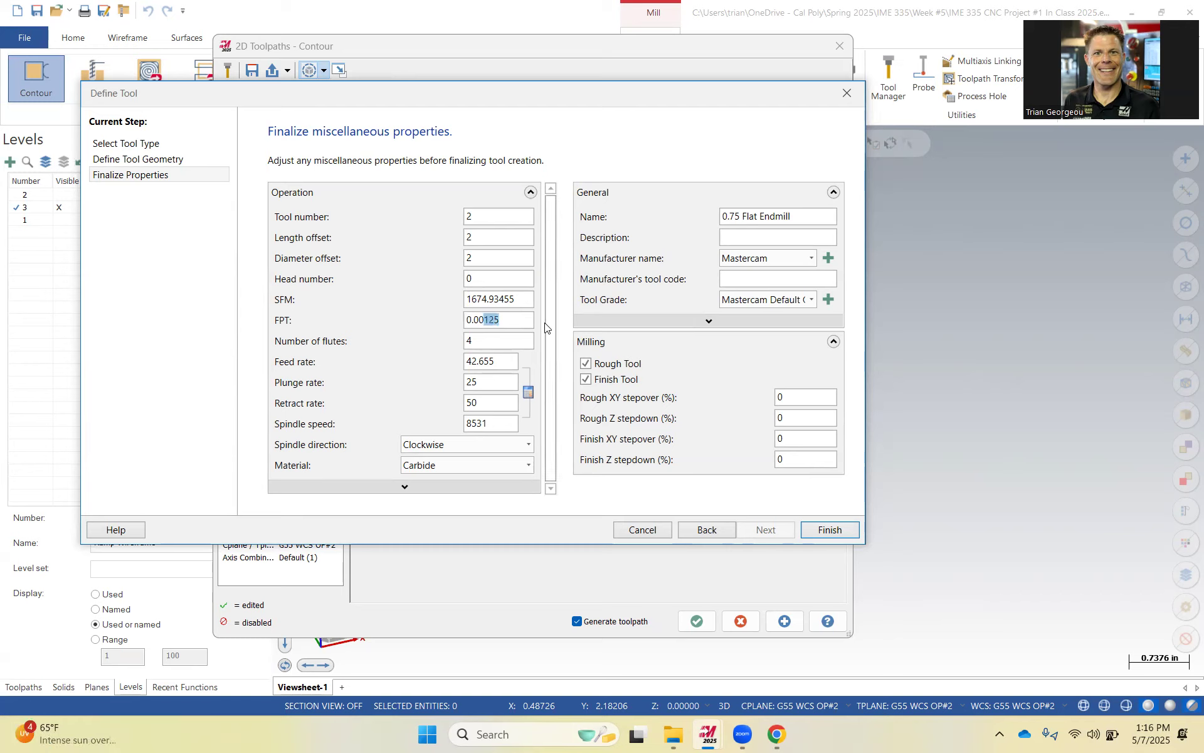
type("0.001")
left_click(503, 339)
key("BackSpace")
type("3")
Set the tool's feed rate and plunge rate to 26 and finish creating the tool.
left_click_drag(503, 361, 463, 365)
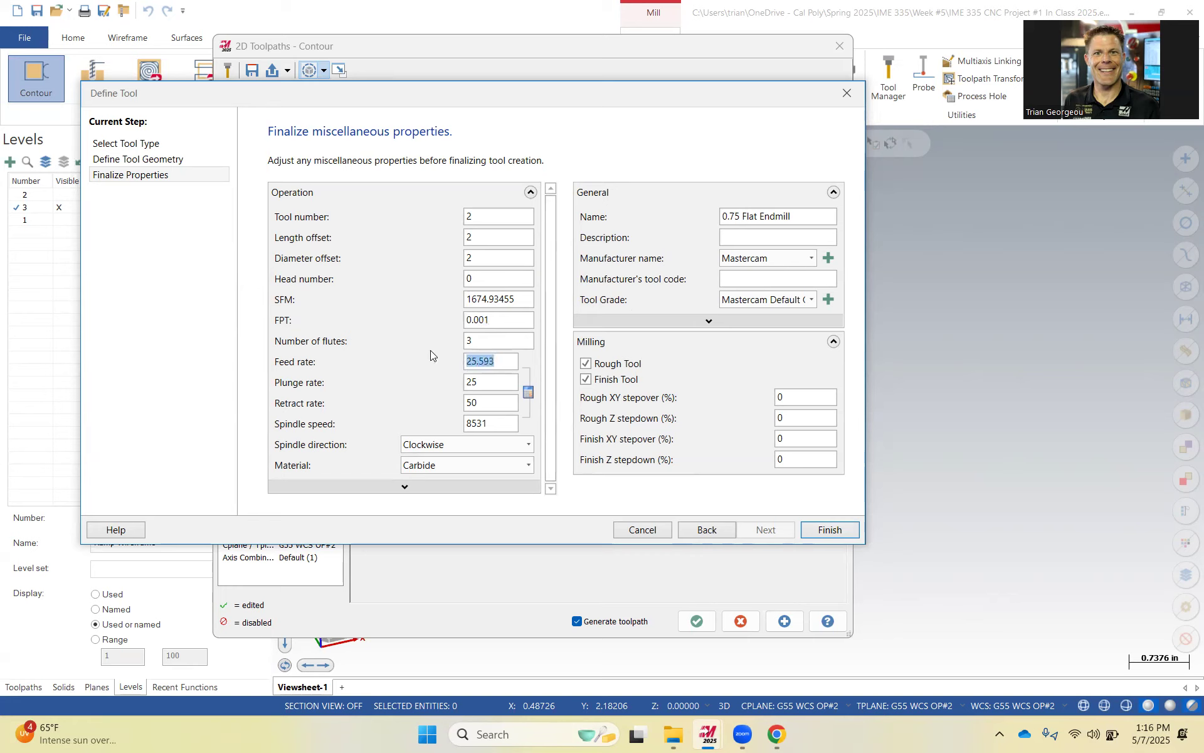
type("26")
key("Tab")
double_click(486, 383)
type("26")
left_click(498, 368)
left_click(828, 531)
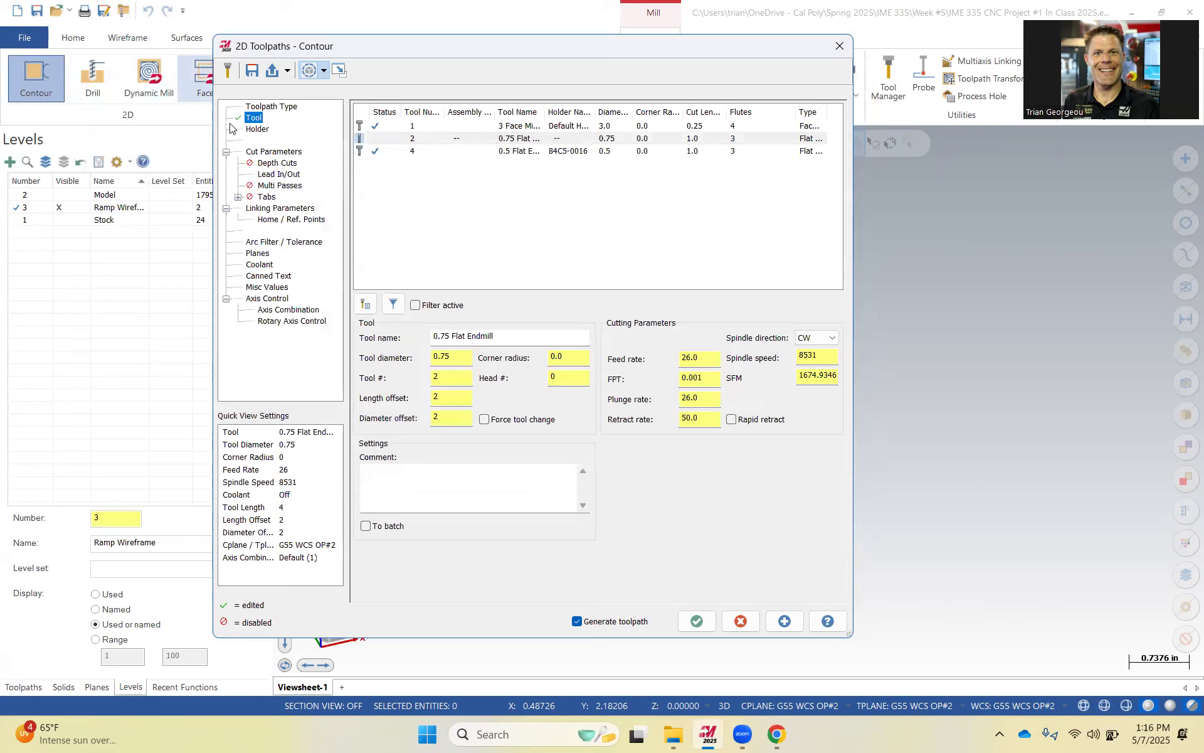
Turn the contour's cutter compensation type off in the cut parameters.
left_click(276, 150)
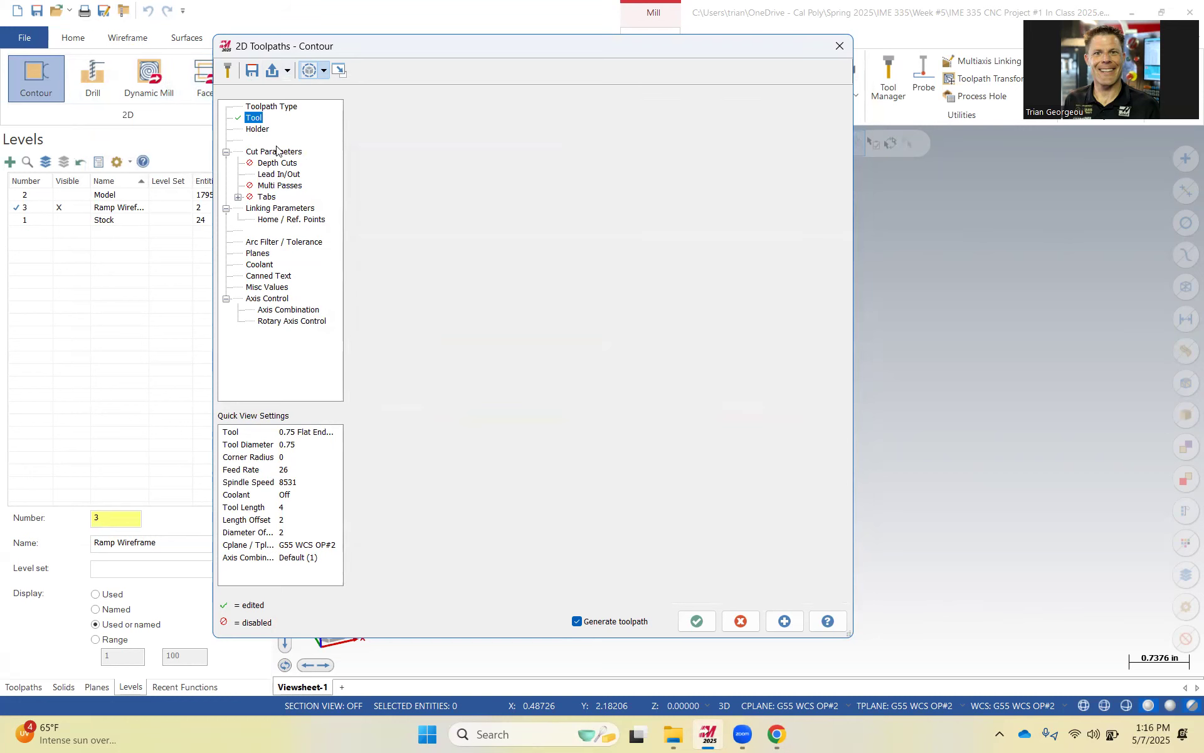
left_click(530, 135)
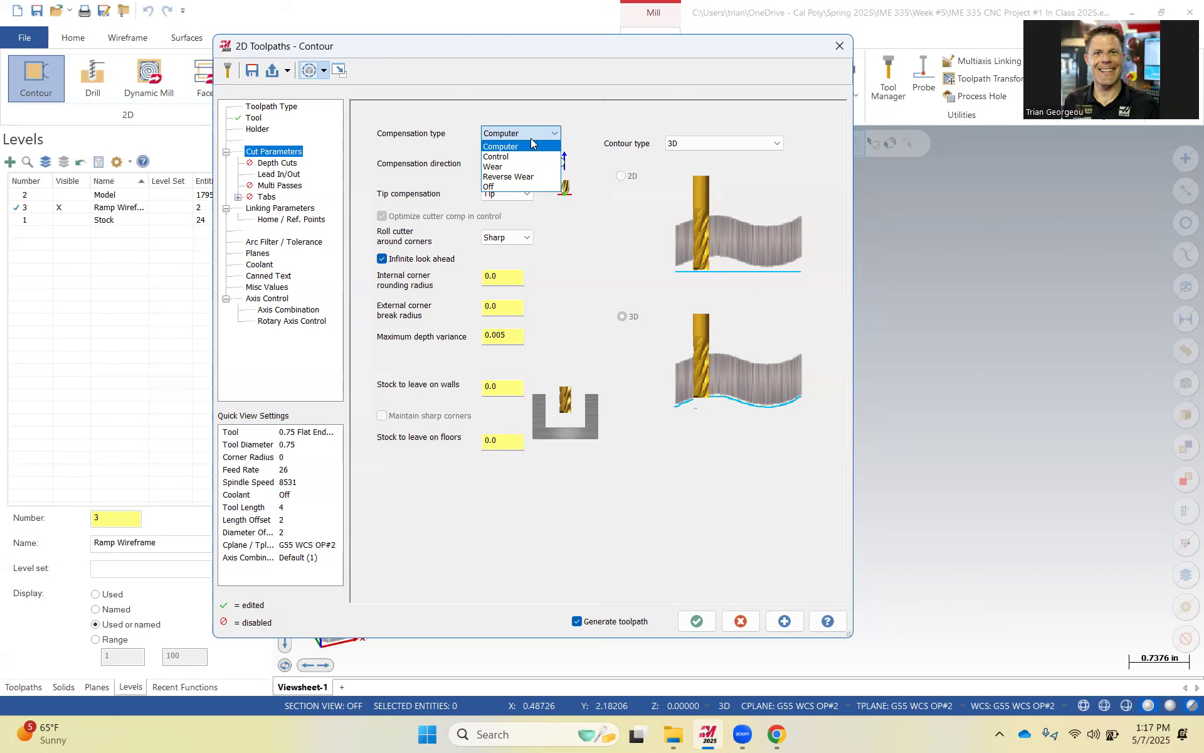
left_click(514, 186)
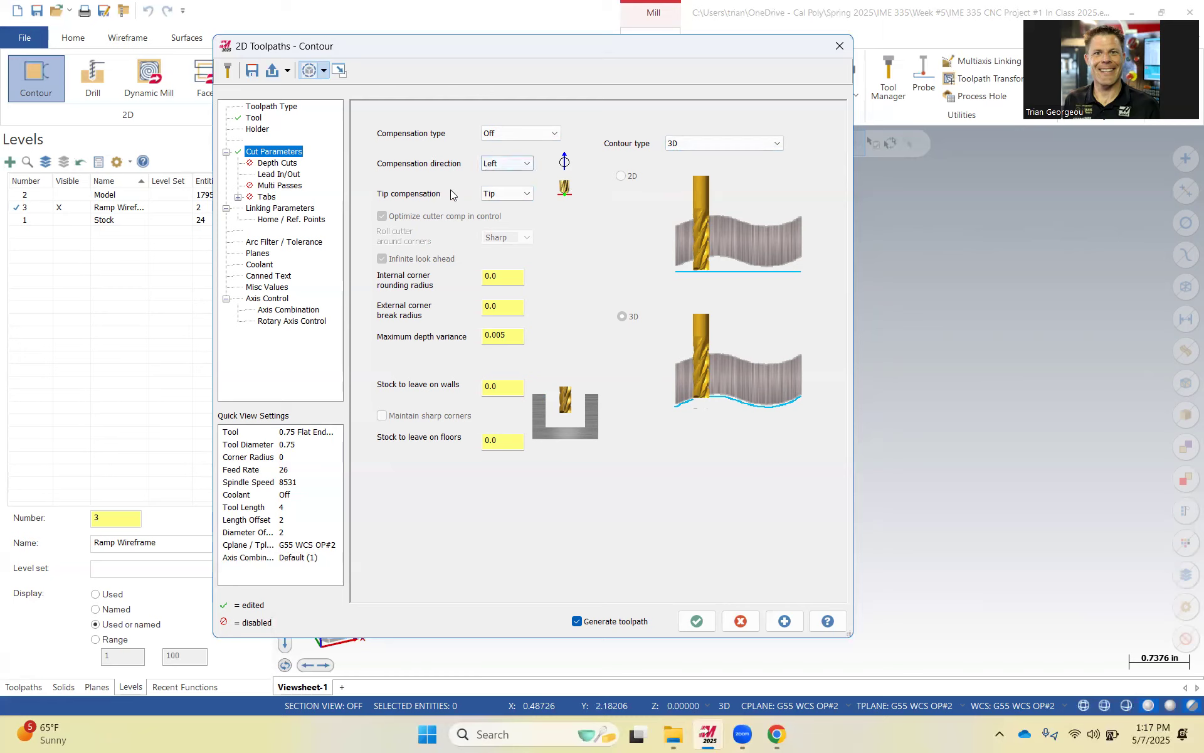
Enable depth cuts with a 0.1 maximum rough step, one finish cut and a 0.01 finish step.
left_click(274, 164)
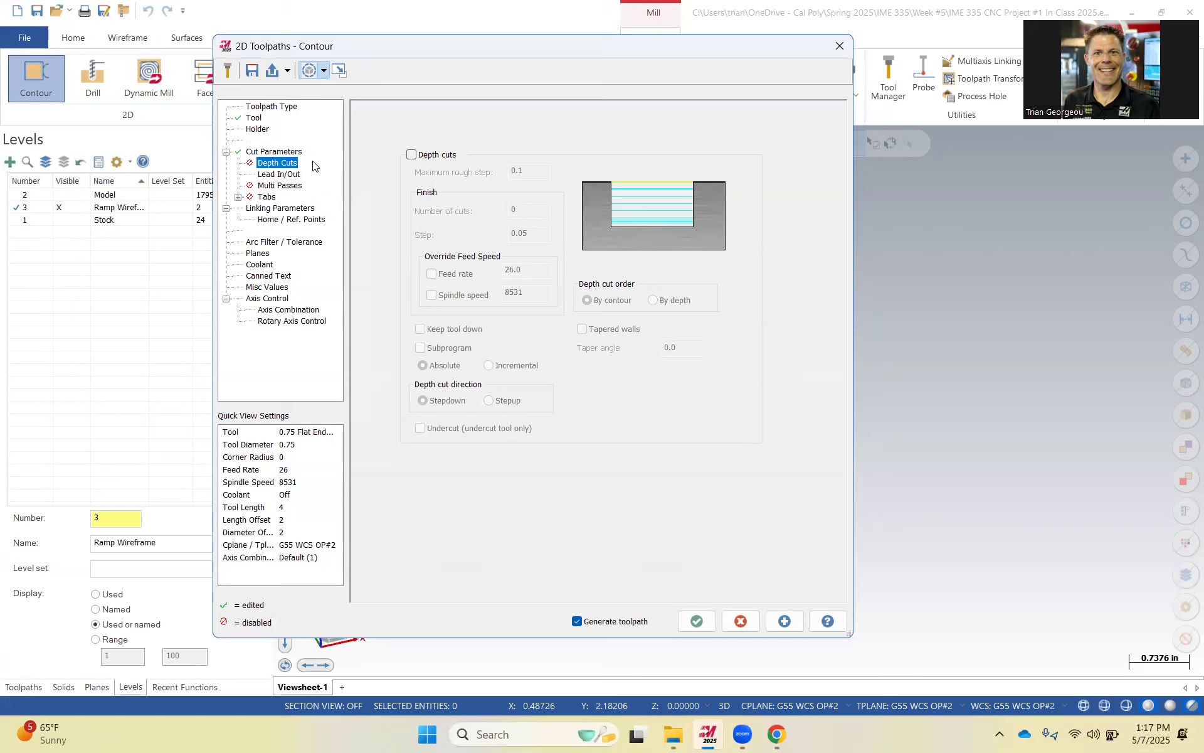
left_click(412, 155)
left_click_drag(525, 171, 497, 176)
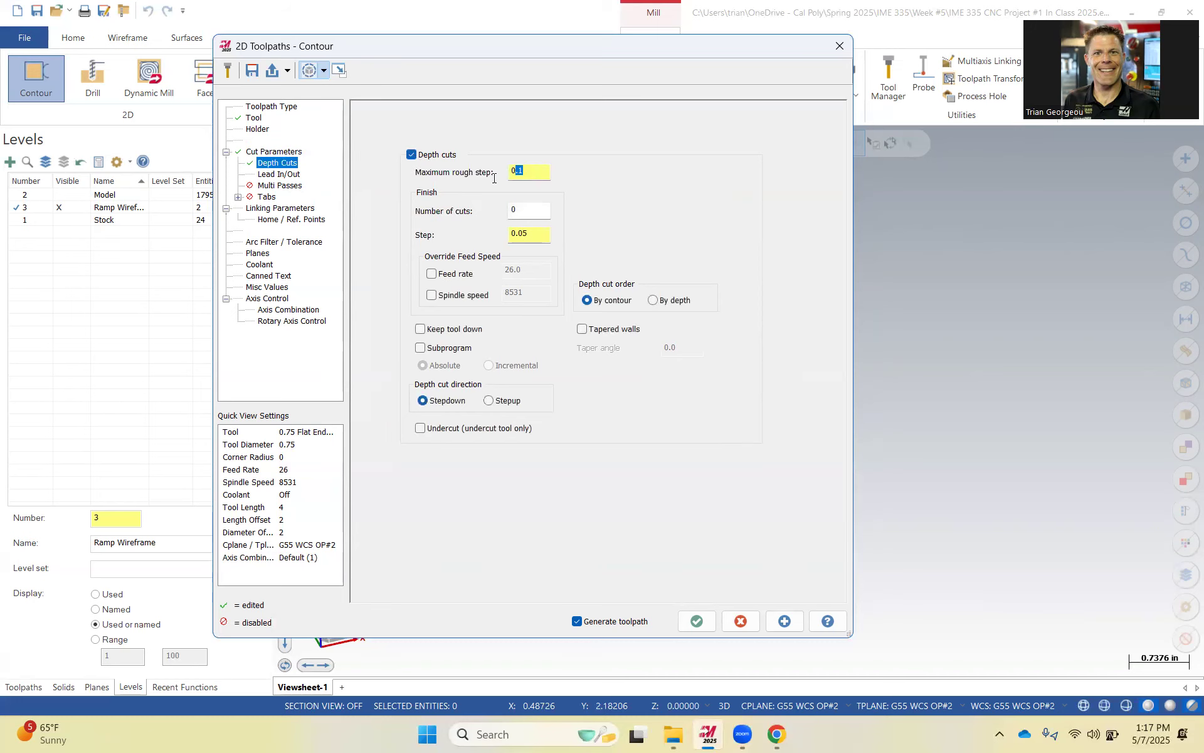
type("0.1")
key("Tab")
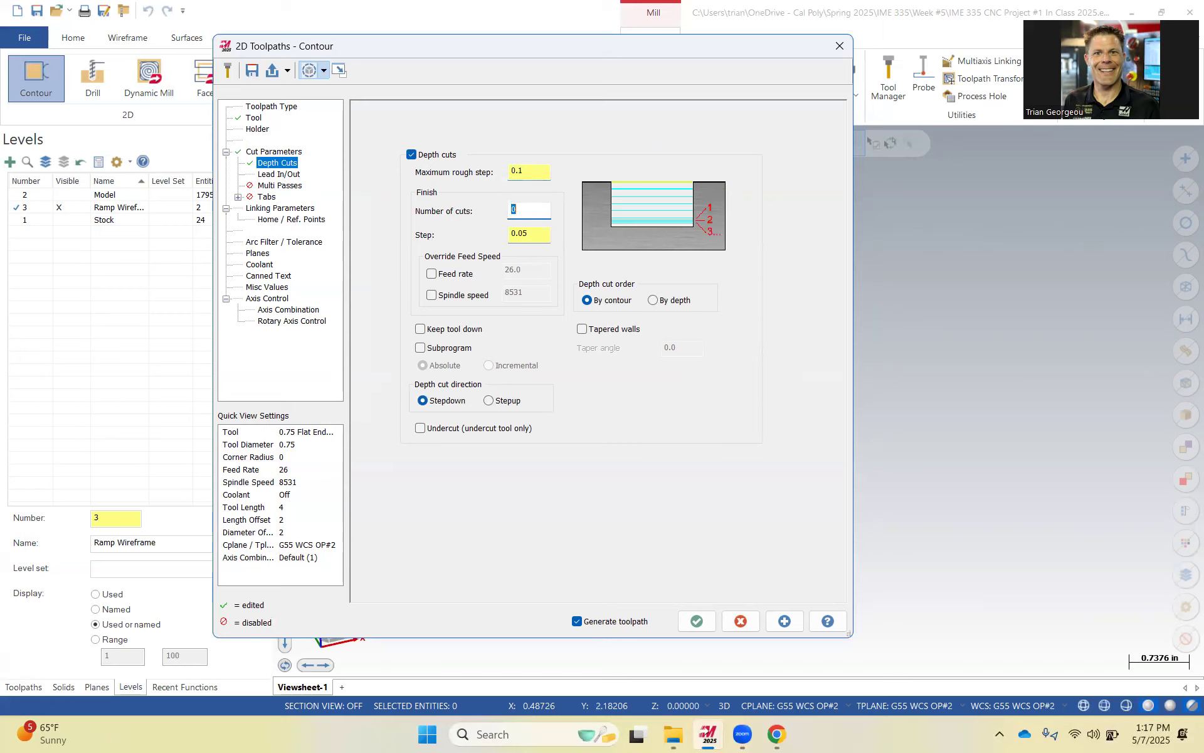
double_click(532, 237)
type(".01")
Disable Lead In/Out and review the Multi Passes and Tabs pages.
left_click(274, 175)
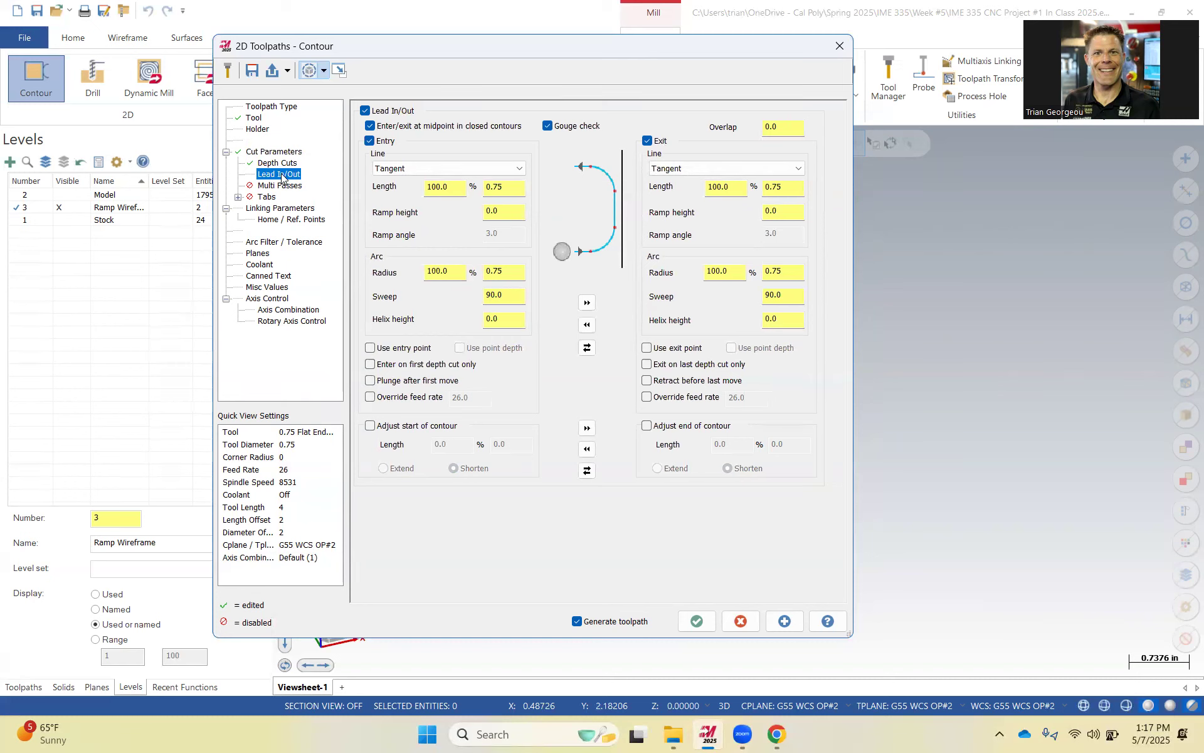
left_click(367, 113)
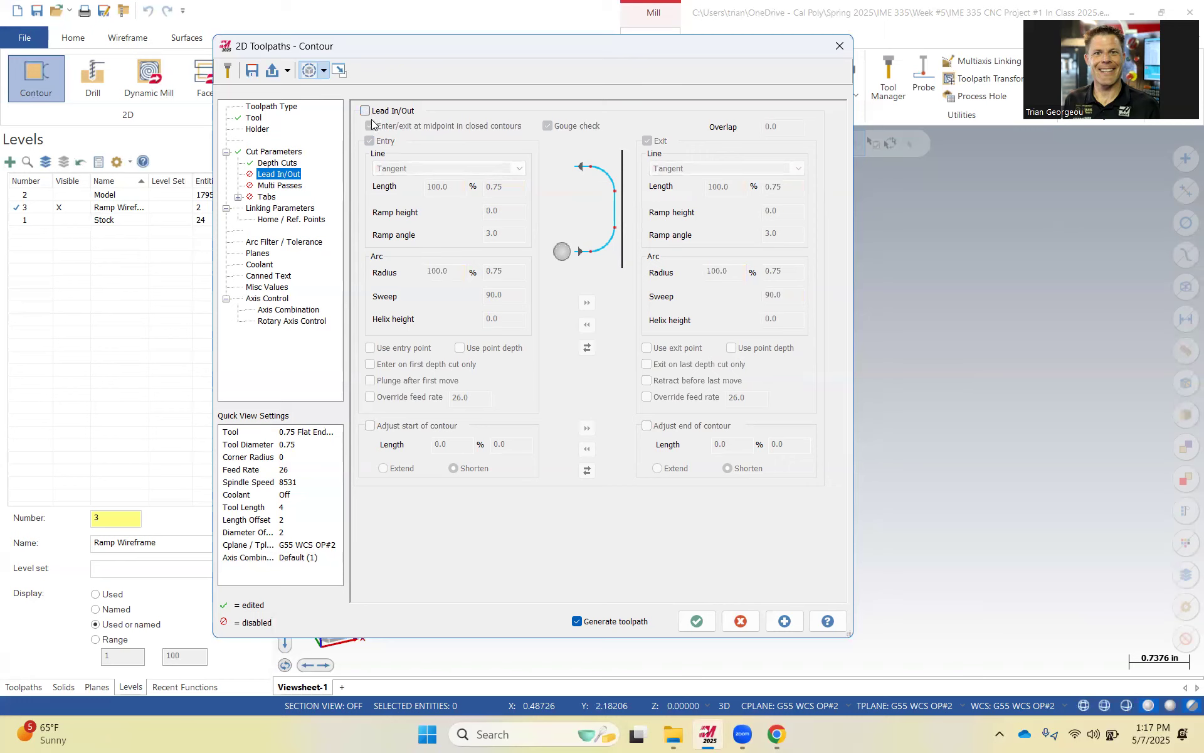
left_click(289, 186)
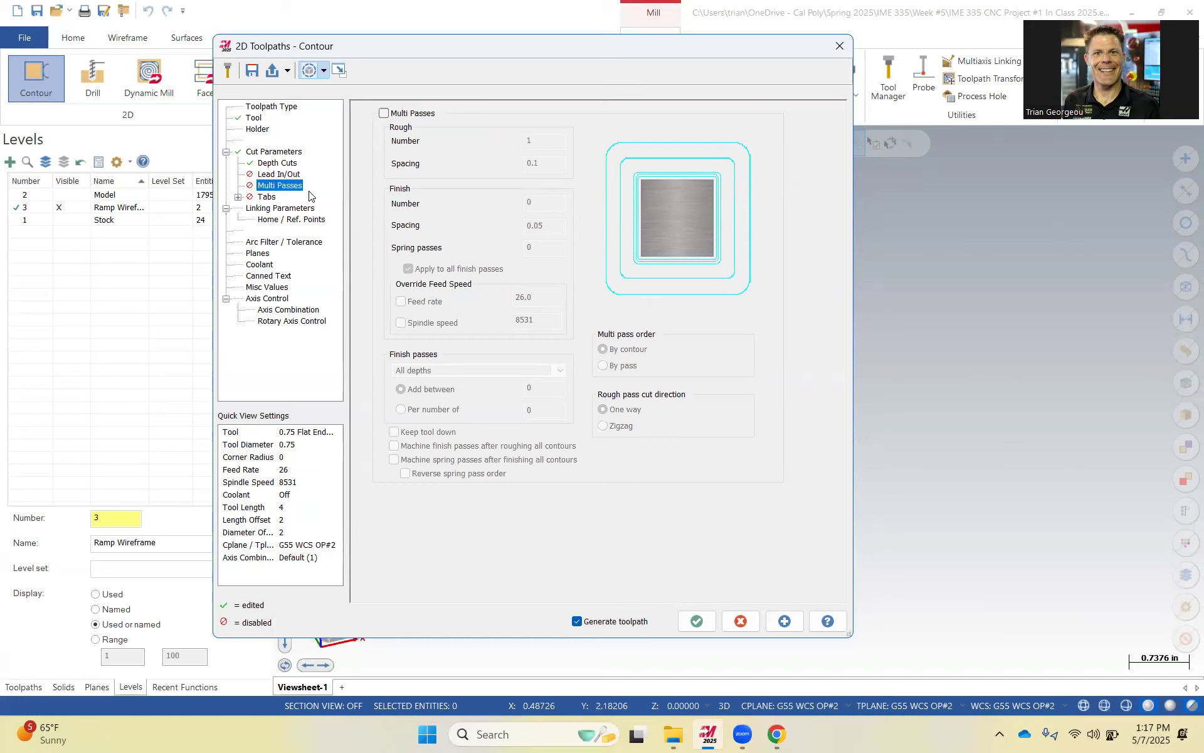
left_click(269, 197)
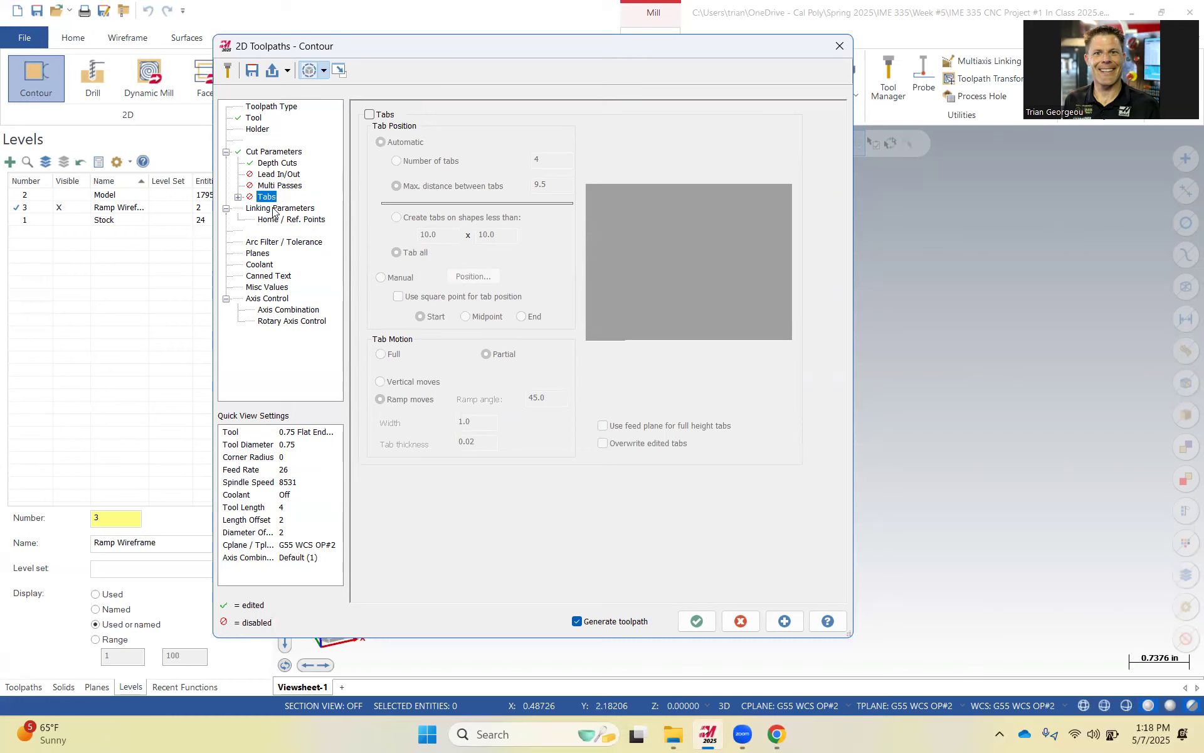
Set the Top of Stock in the linking parameters to 0.35 incremental.
left_click(275, 209)
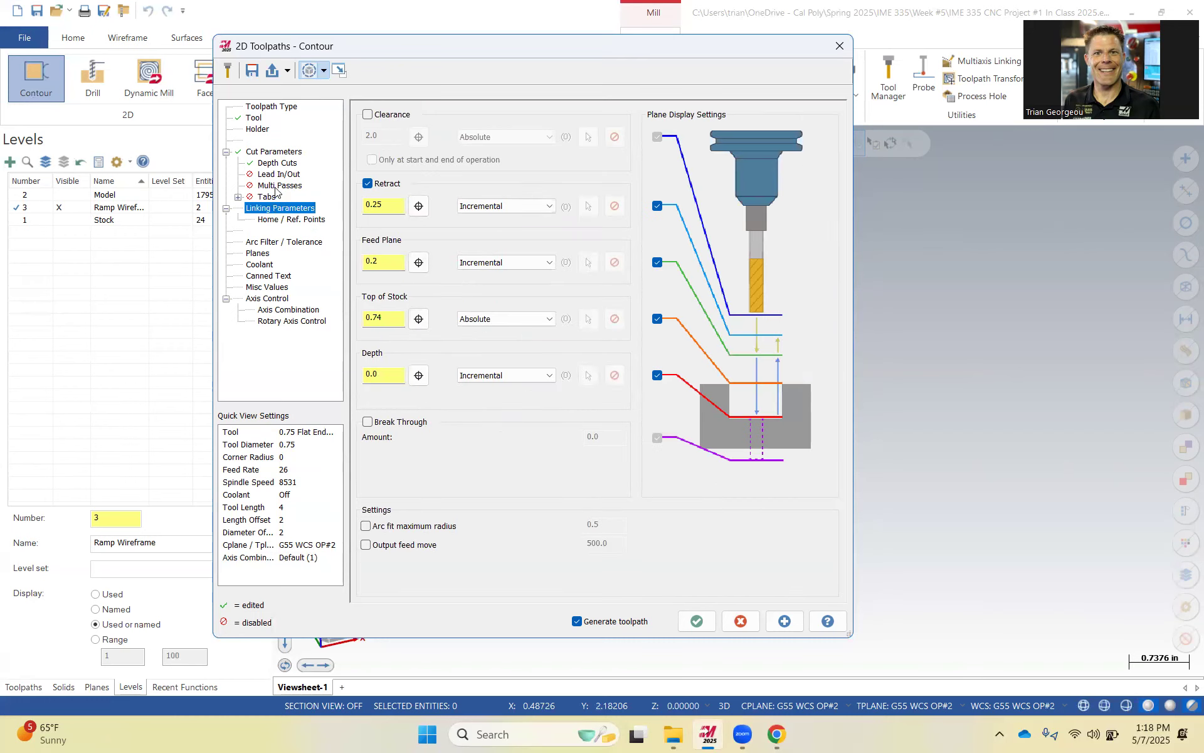
left_click(281, 165)
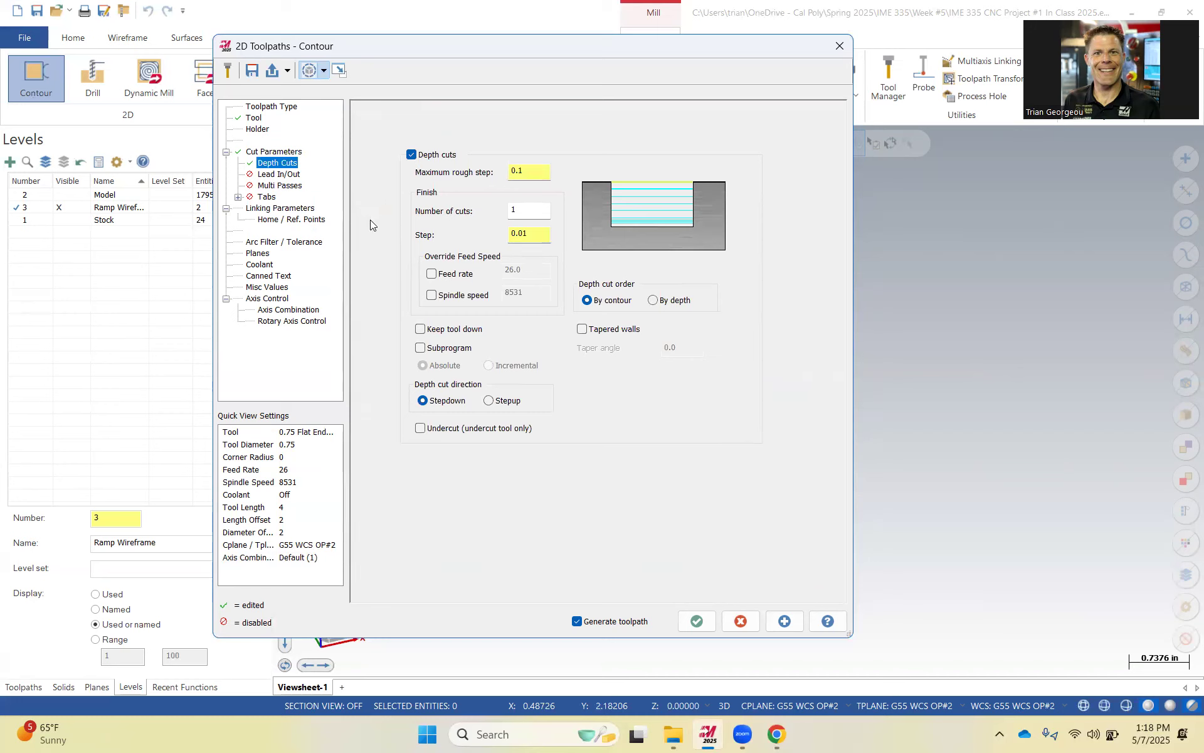
left_click(301, 208)
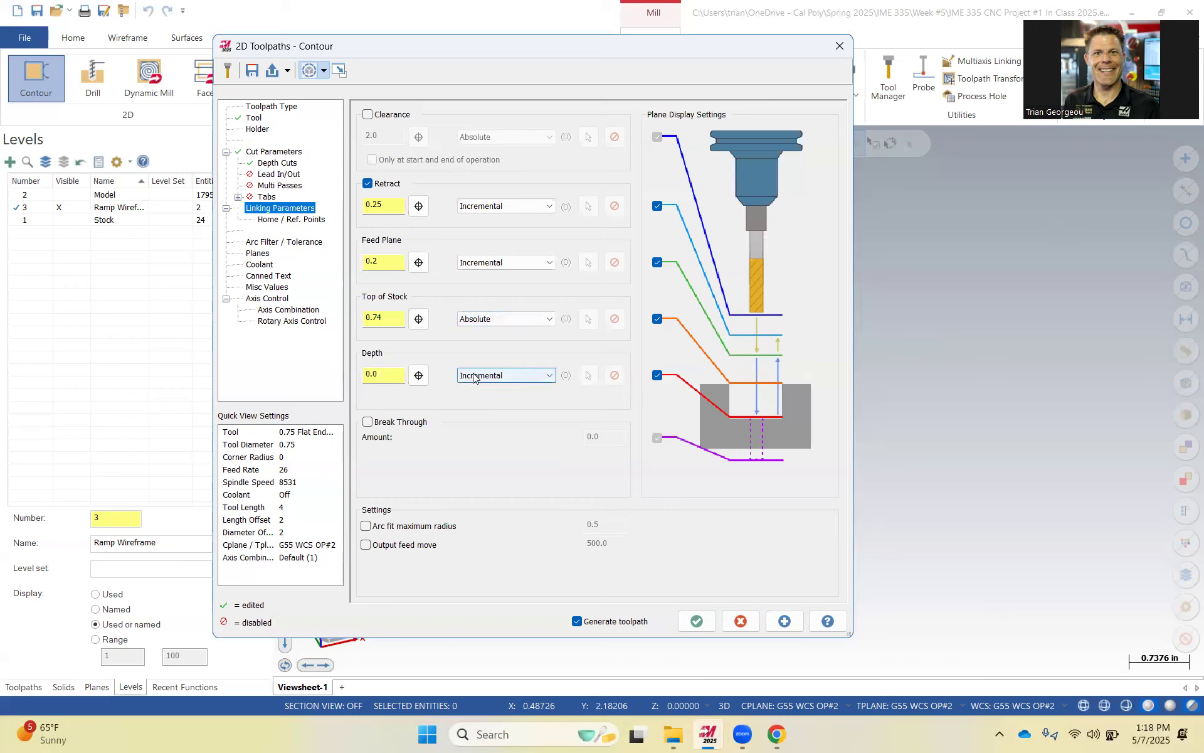
left_click(502, 320)
left_click(495, 343)
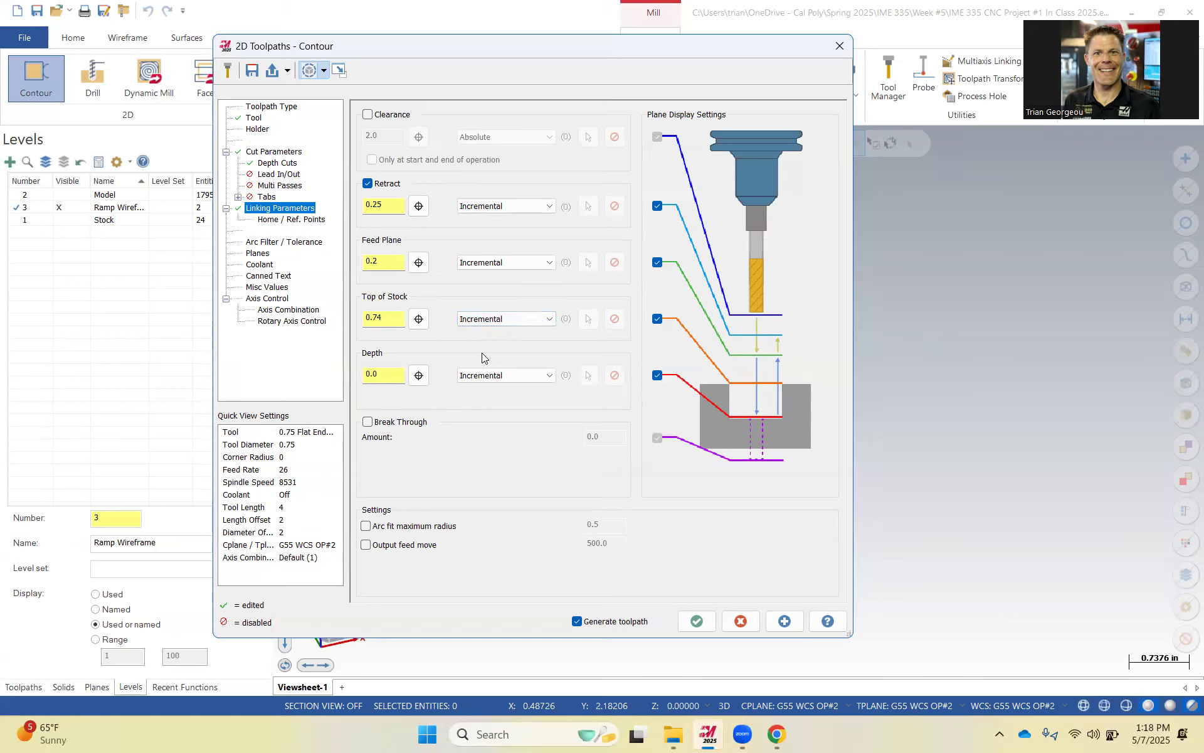
left_click_drag(401, 318, 355, 316)
type(".3")
left_click(390, 375)
left_click(383, 317)
type("5")
Try to edit the Feed Plane value, then switch the Feed Plane to absolute.
left_click(381, 261)
type(".75")
key("BackSpace")
key("BackSpace")
left_click(501, 263)
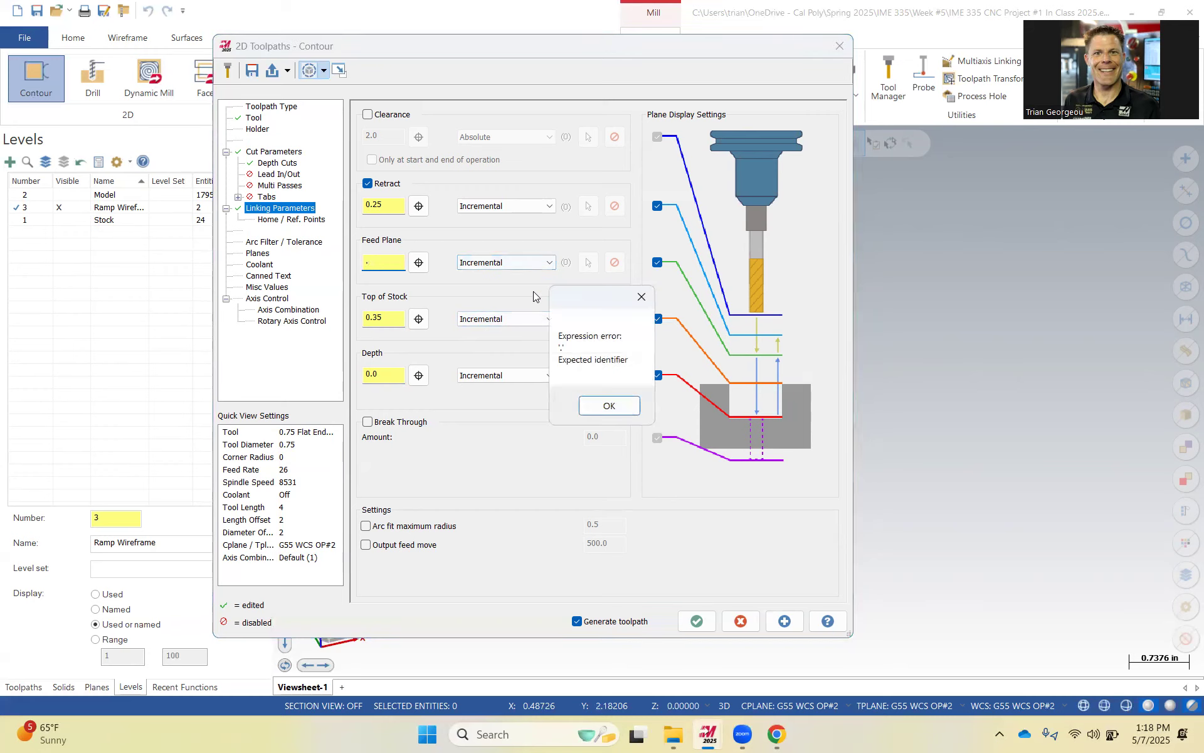
left_click(619, 408)
left_click(546, 263)
left_click(510, 276)
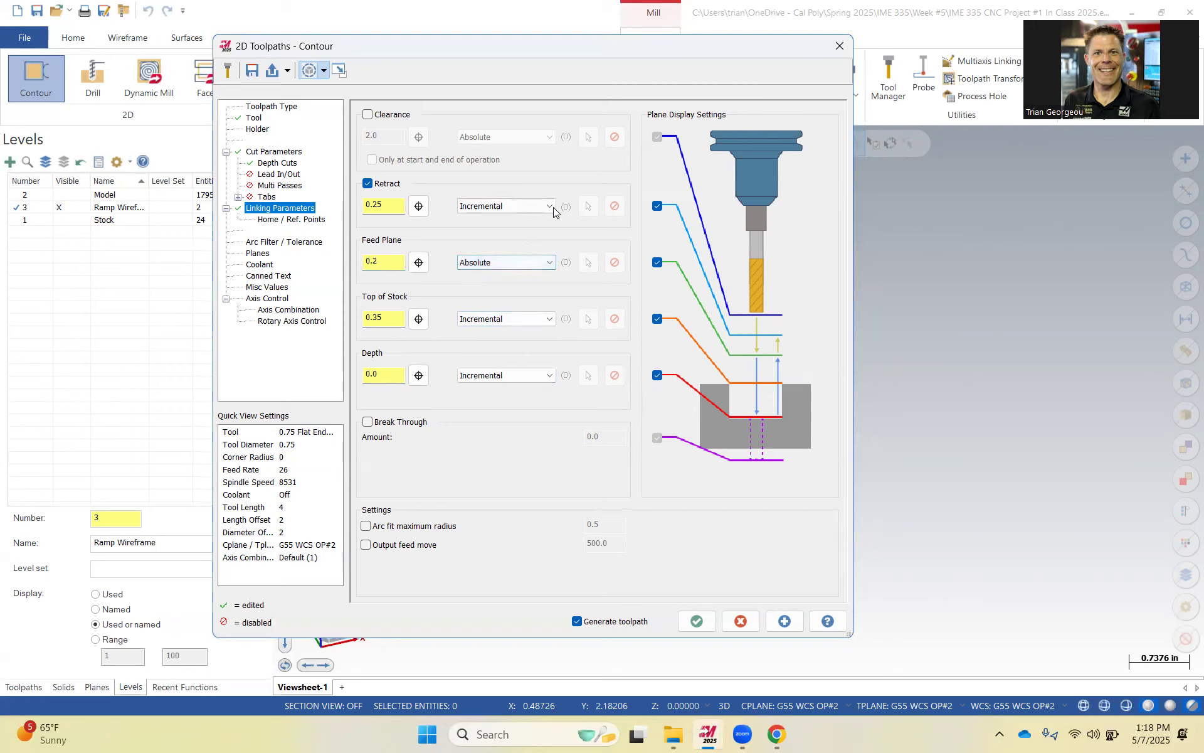
Set both the Retract and the Feed Plane to 0.84, absolute.
left_click(549, 207)
left_click(511, 219)
double_click(382, 206)
type(".84")
left_click(383, 259)
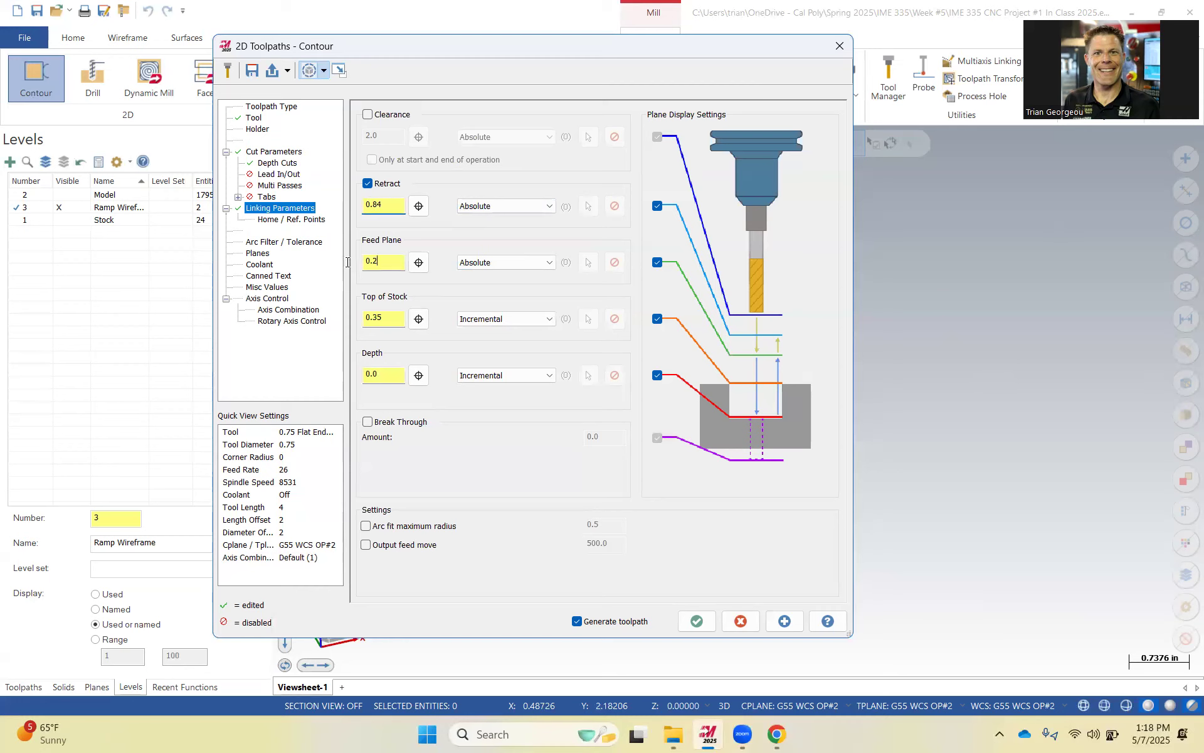
type(".84")
left_click(519, 263)
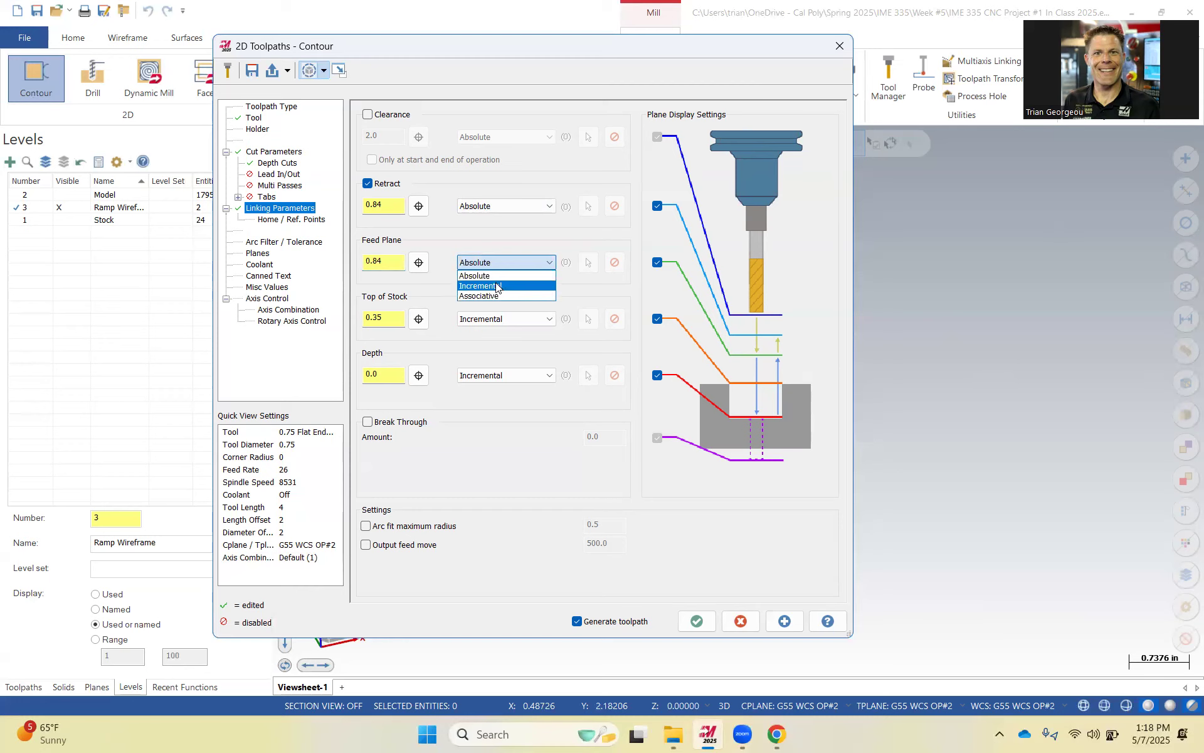
left_click(478, 276)
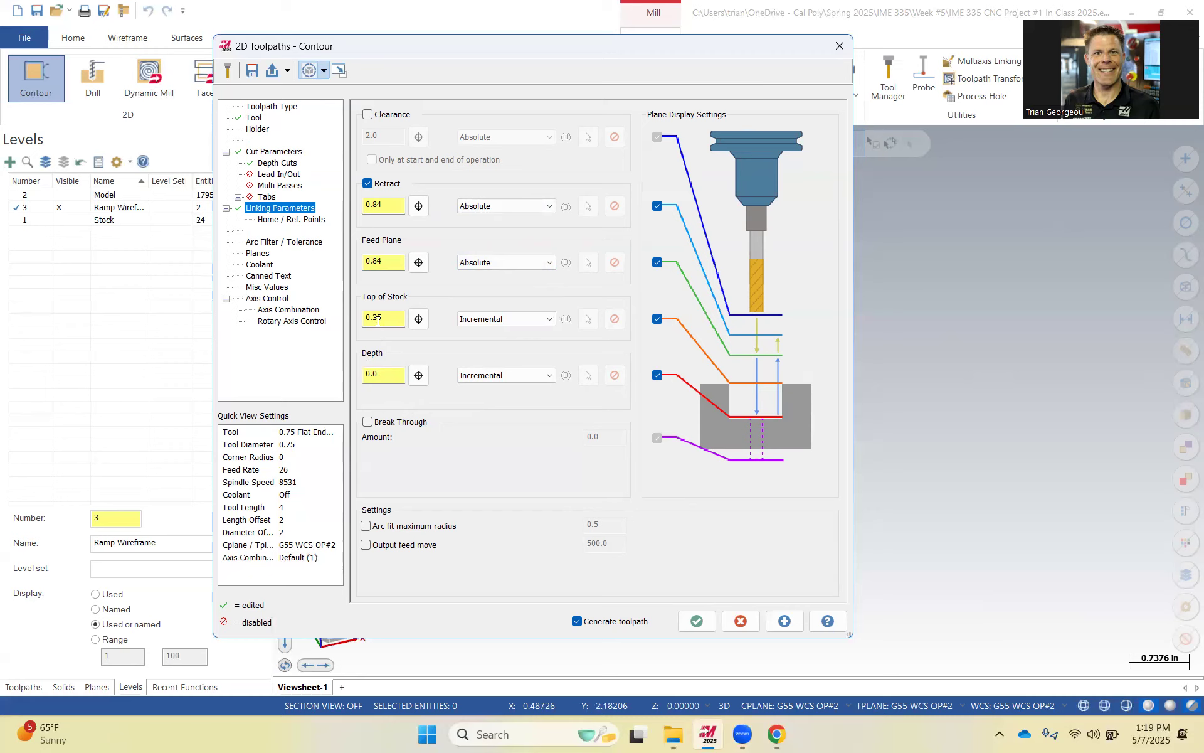
Check the Planes page, turn Flood coolant on, and accept the Contour toolpath.
left_click(258, 254)
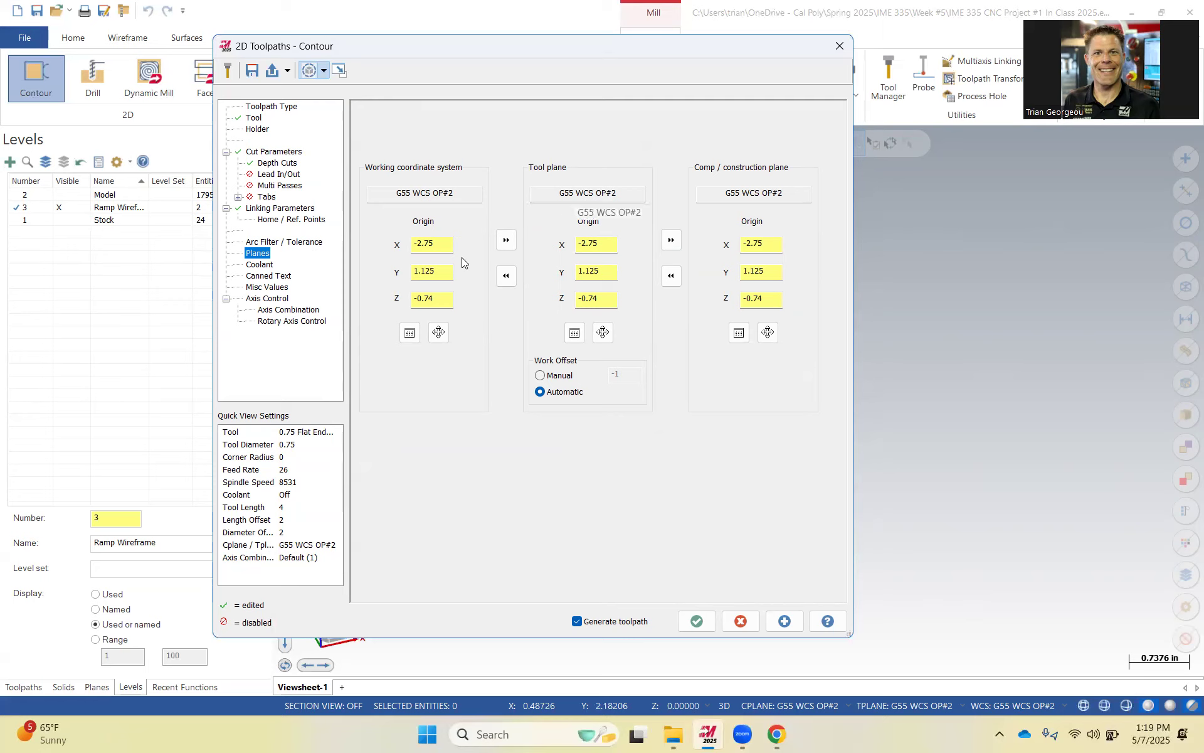
left_click(260, 264)
left_click(612, 195)
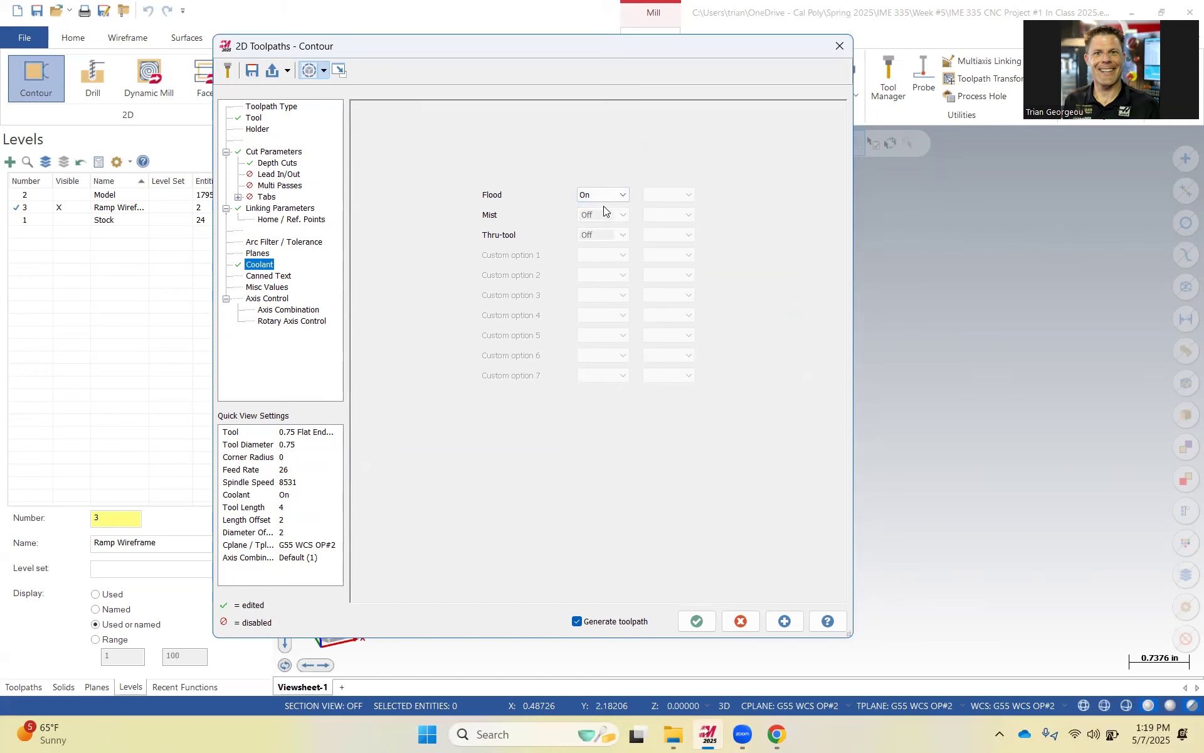
left_click(698, 622)
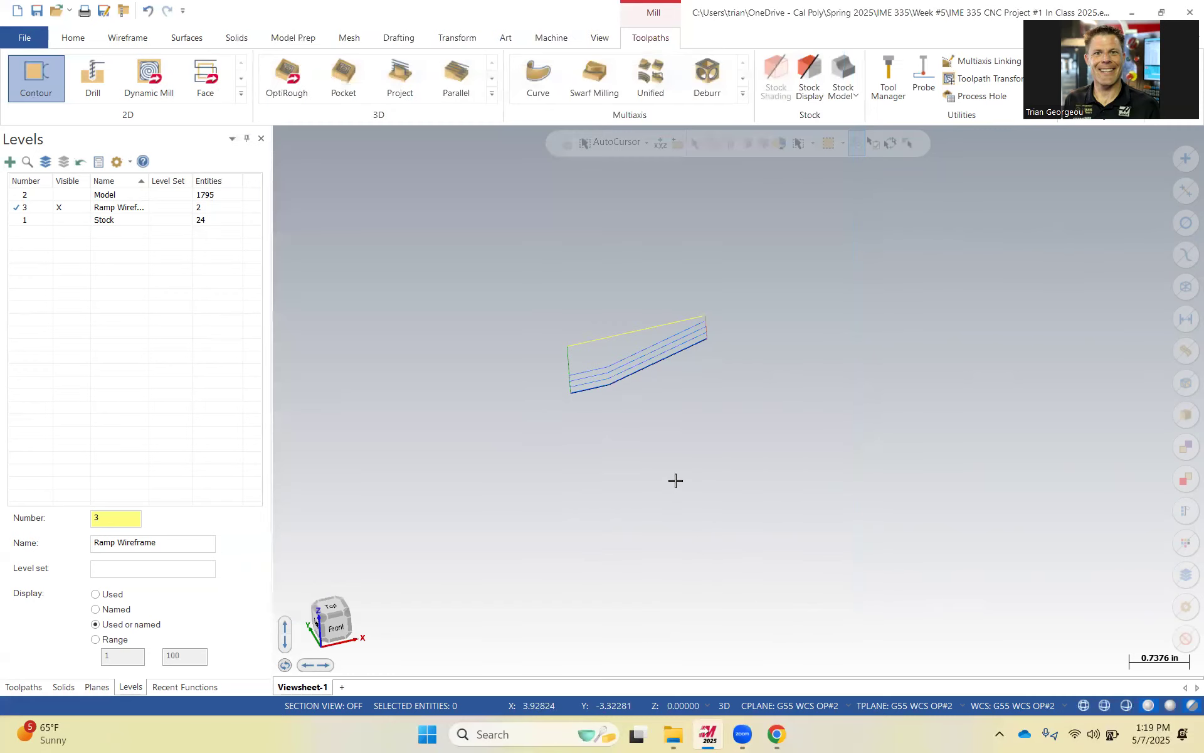
Show the Model level again and return to the Toolpaths manager.
middle_click_drag(732, 398, 707, 408)
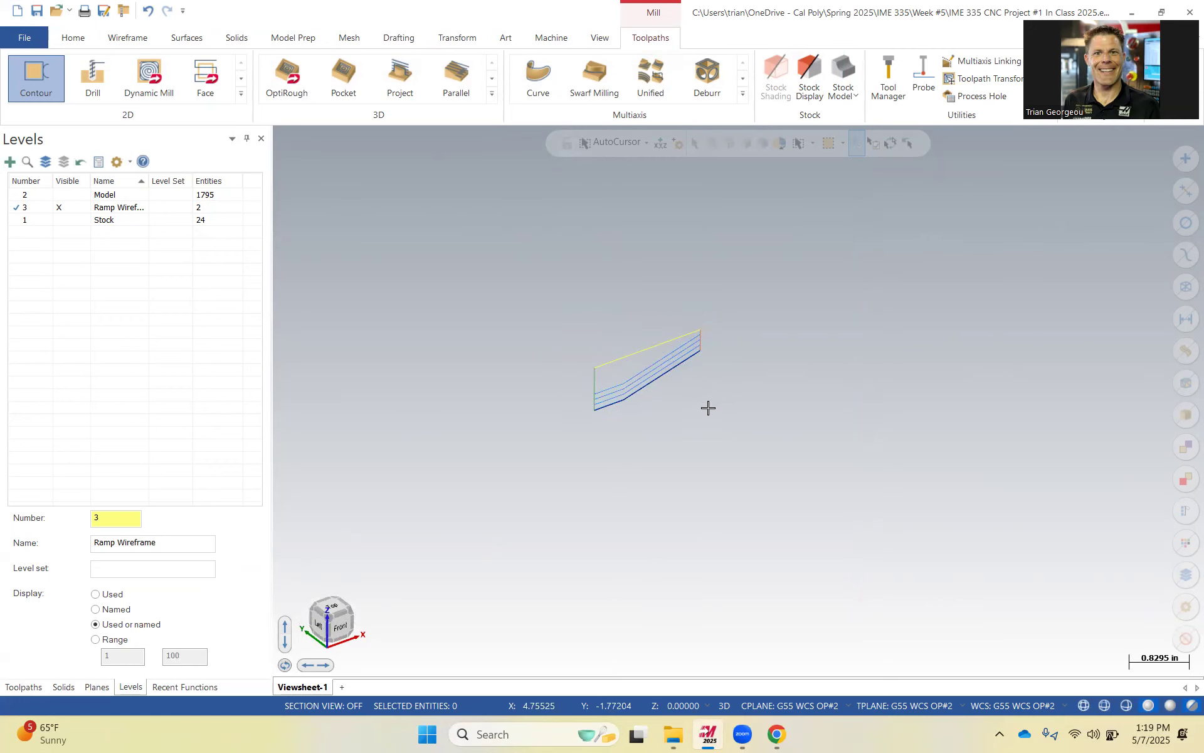
key("F9")
scroll(680, 417, "down", 1)
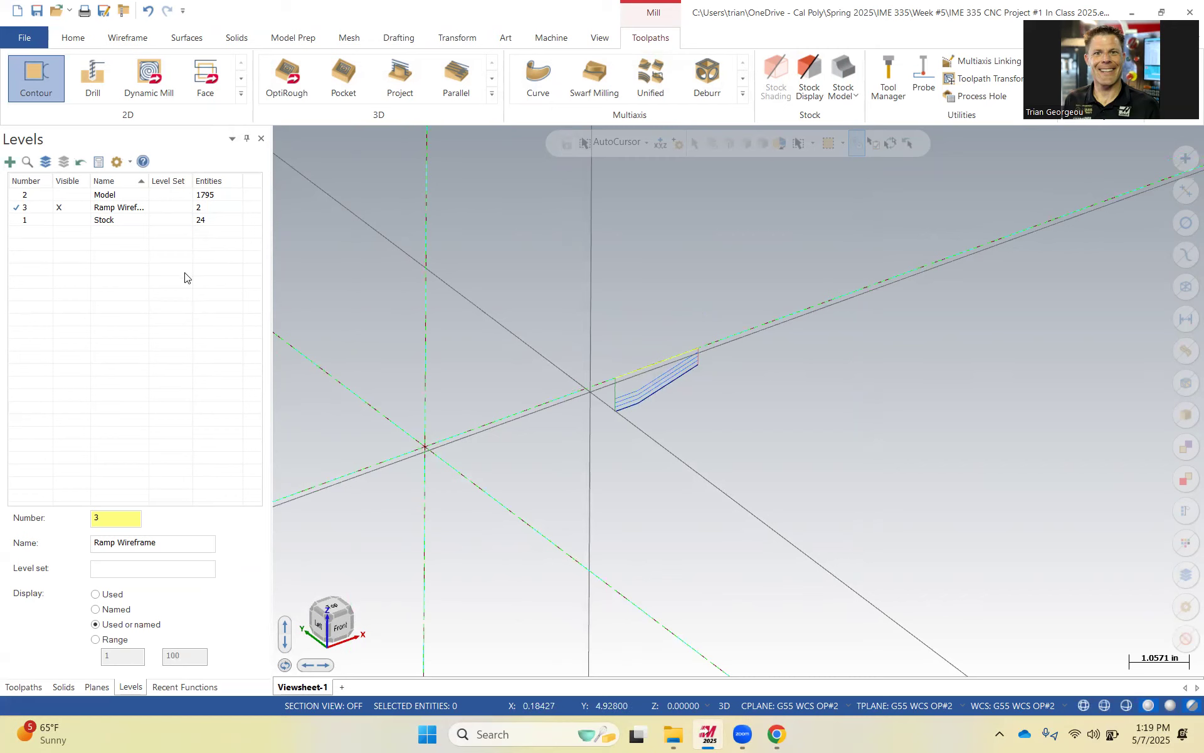
left_click(72, 196)
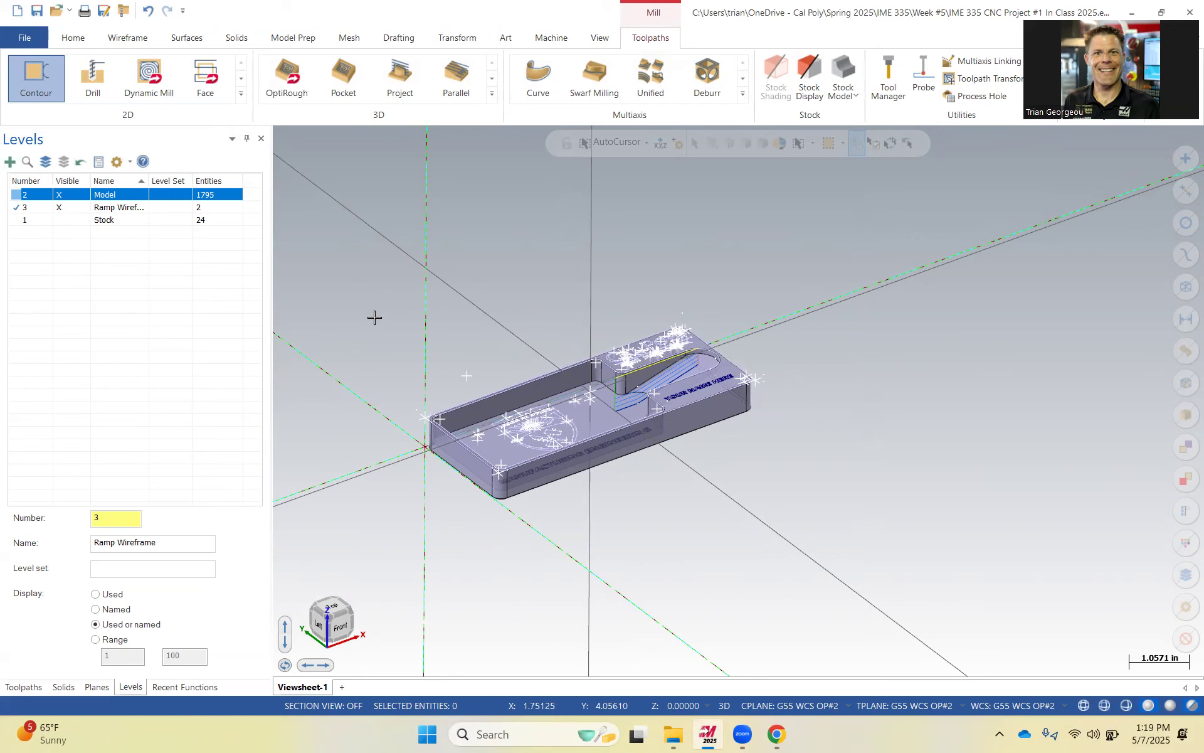
left_click(24, 686)
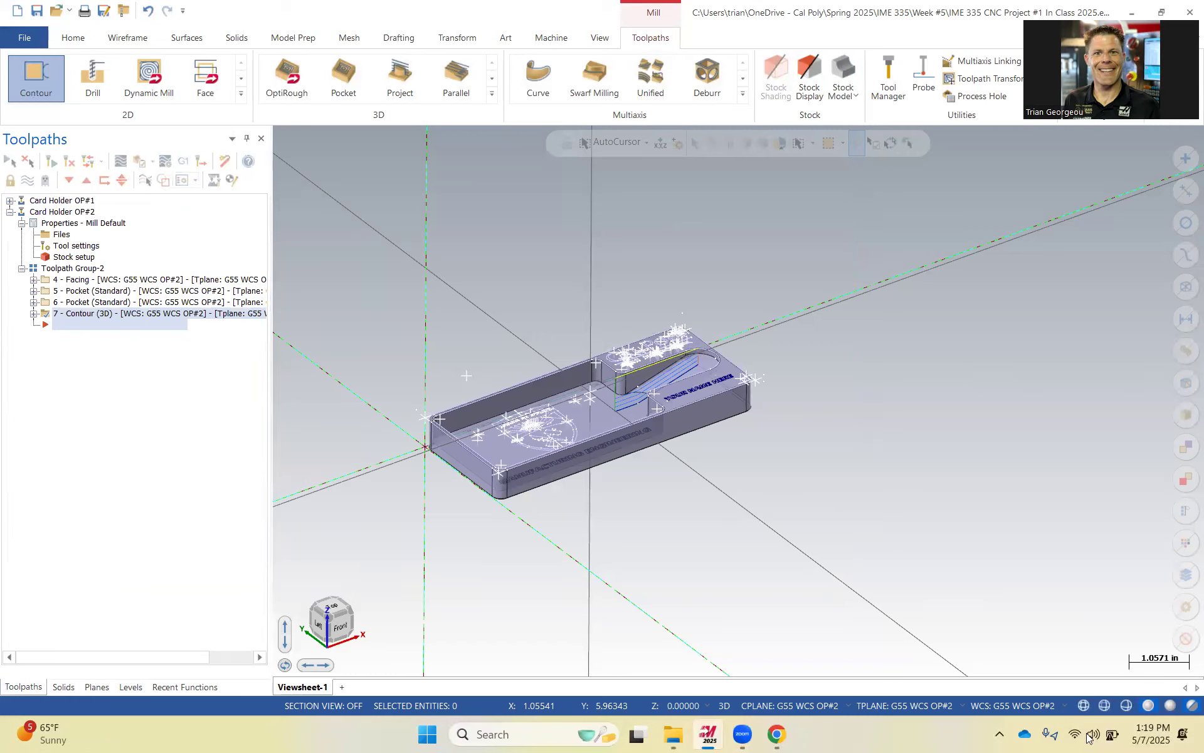
left_click(1112, 736)
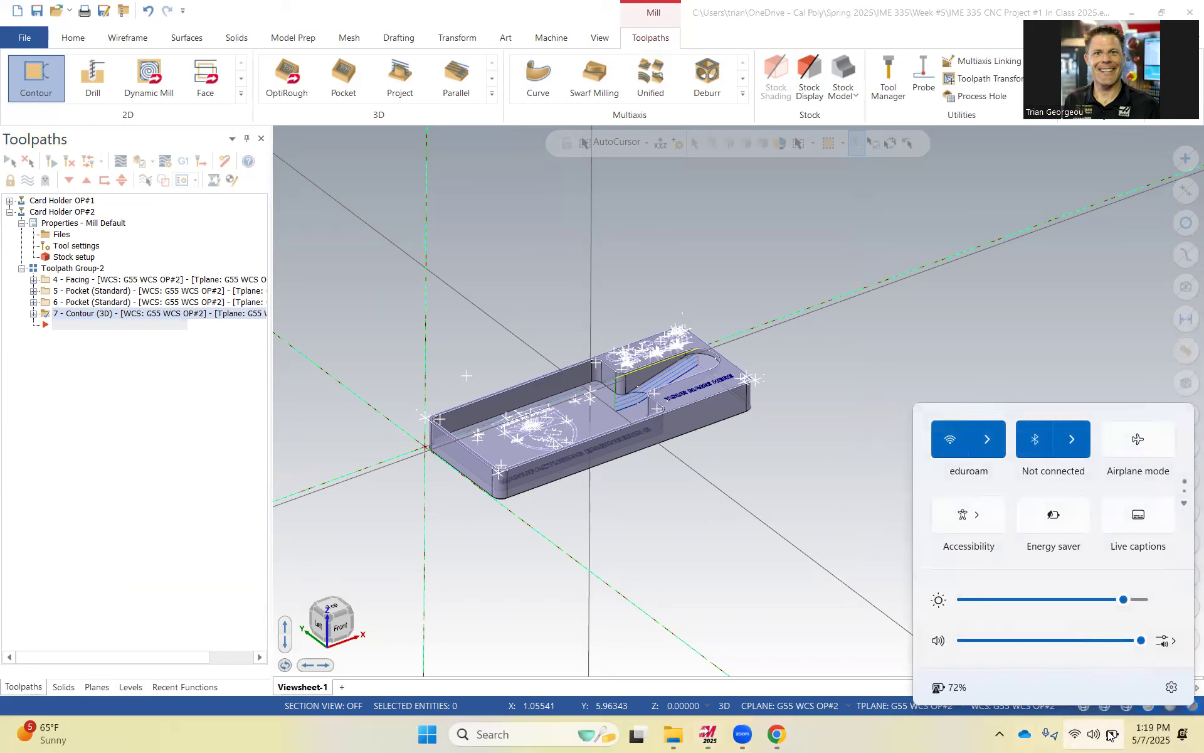
left_click(858, 389)
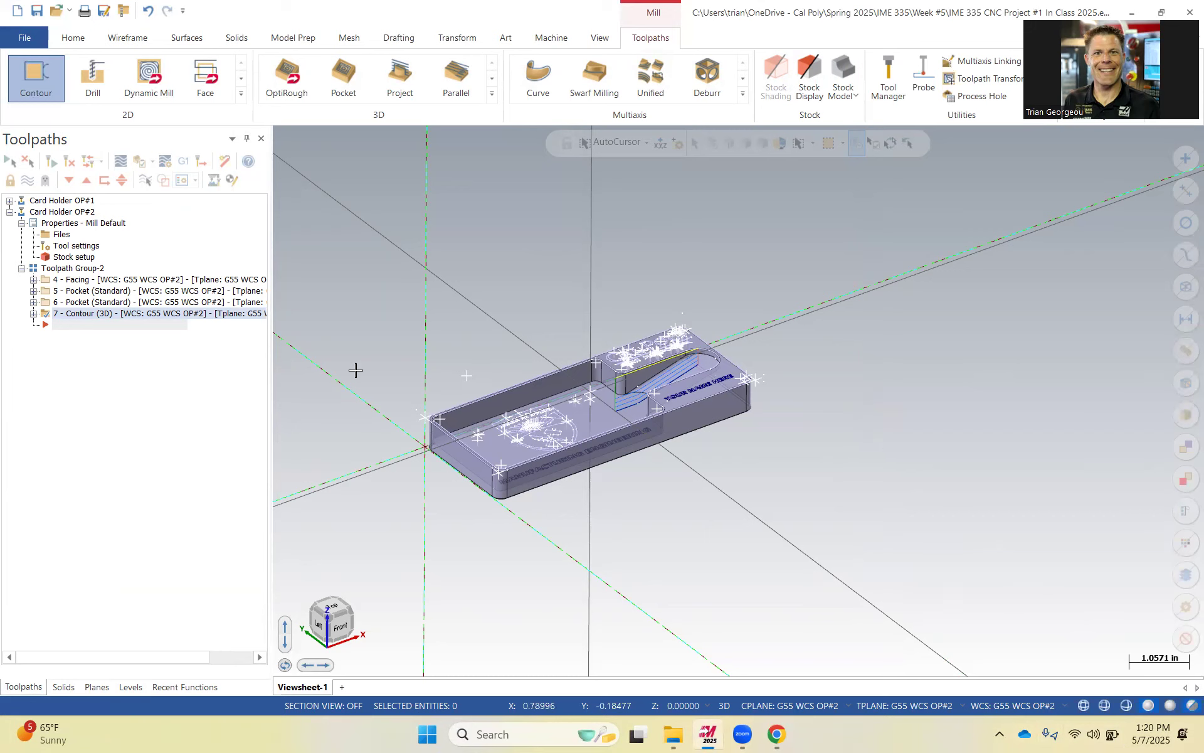
Verify Toolpath Group-2 in the simulator and inspect the machined part from several angles.
left_click(72, 267)
left_click(139, 162)
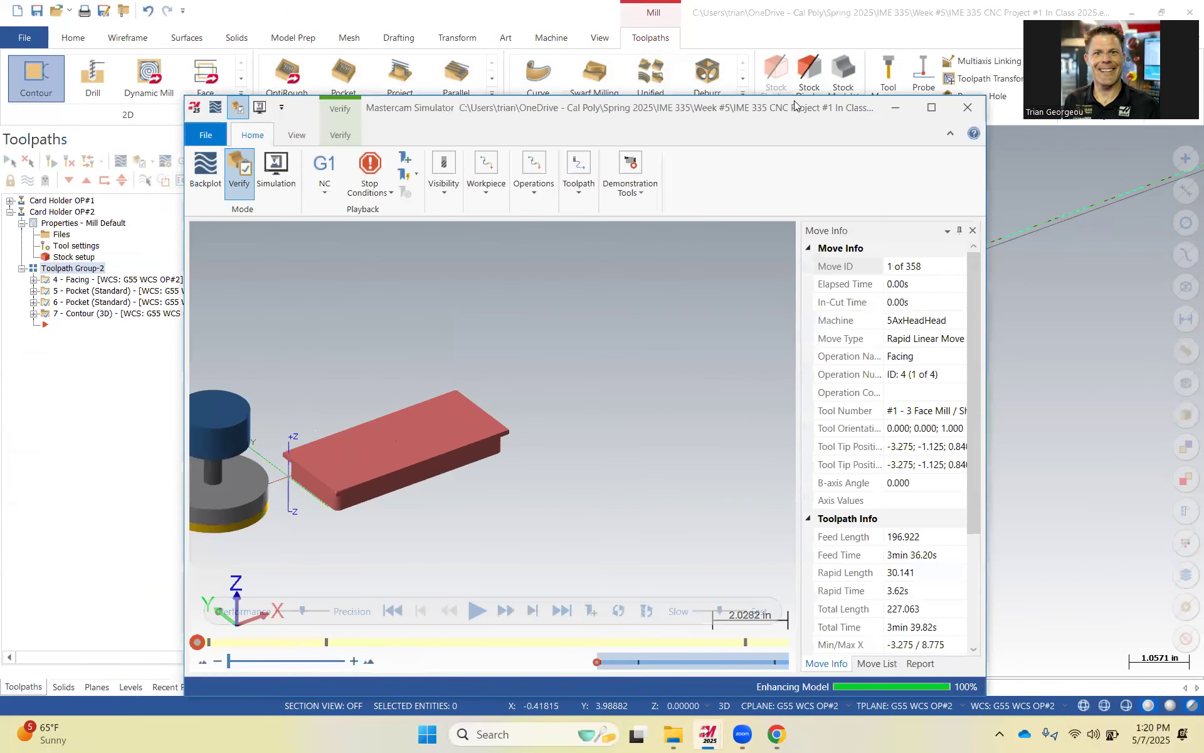
left_click_drag(794, 105, 821, 37)
left_click(504, 545)
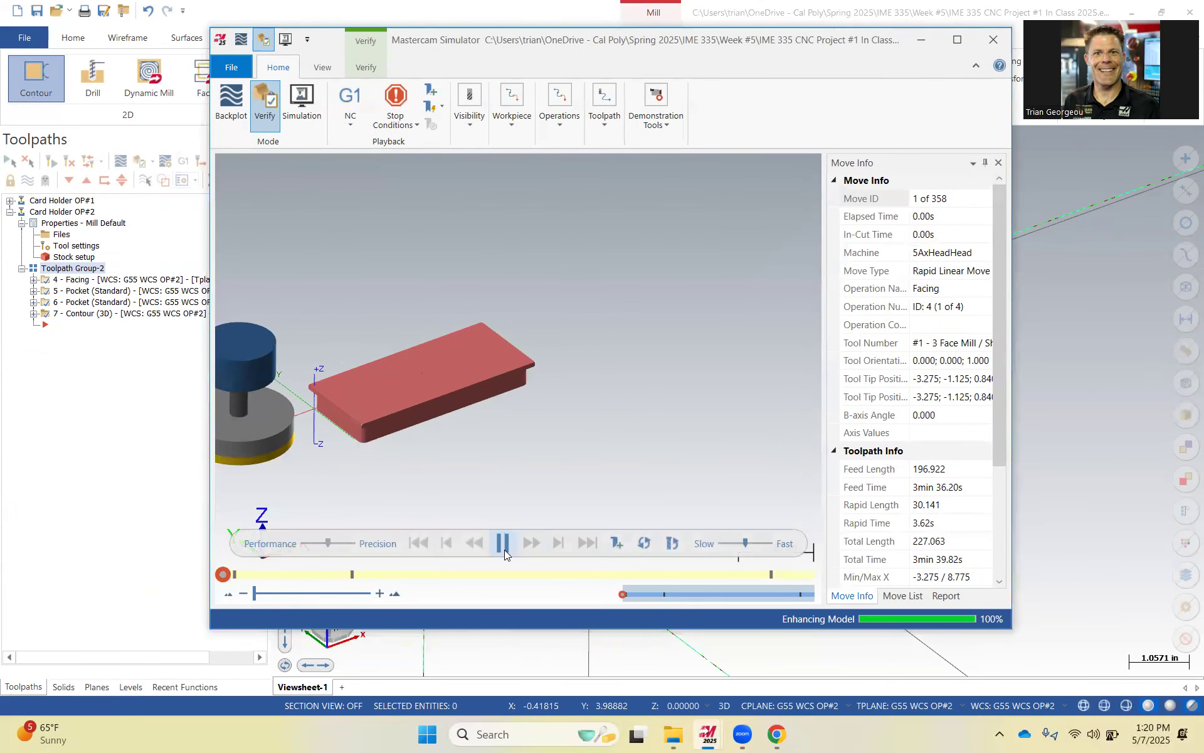
scroll(460, 377, "down", 3)
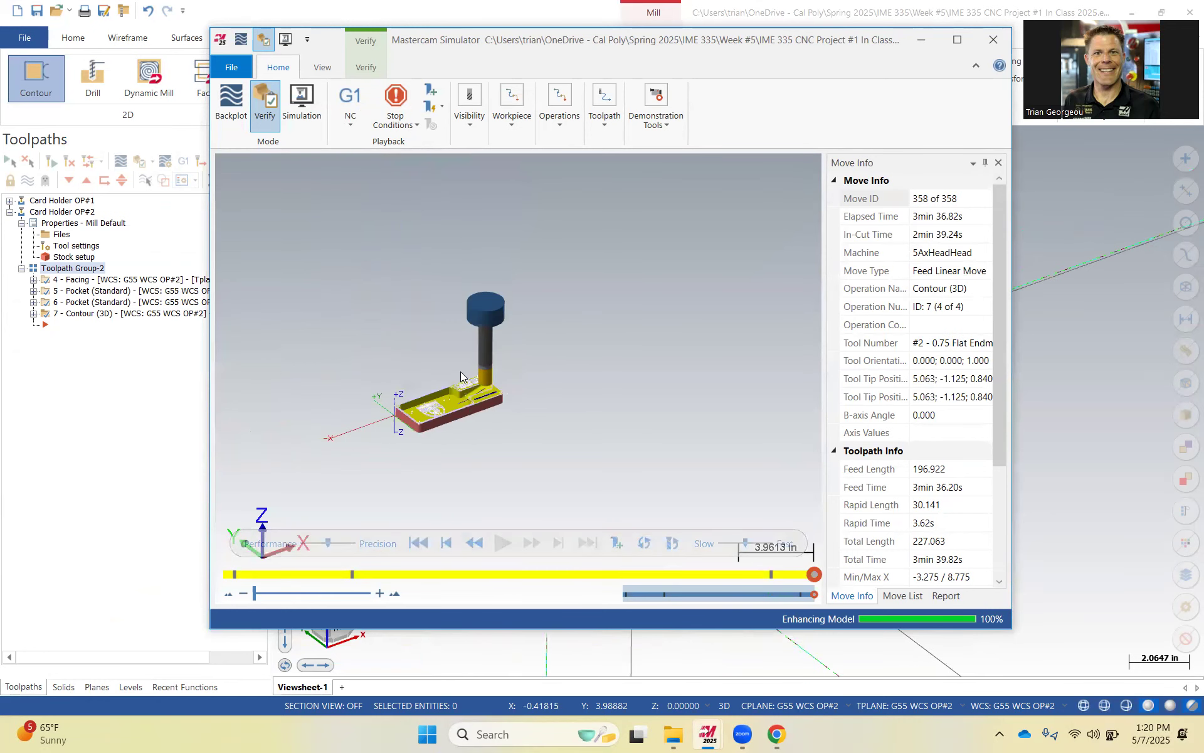
scroll(478, 391, "up", 9)
middle_click_drag(474, 403, 503, 417)
scroll(431, 392, "down", 3)
middle_click_drag(397, 404, 365, 398)
scroll(339, 364, "down", 2)
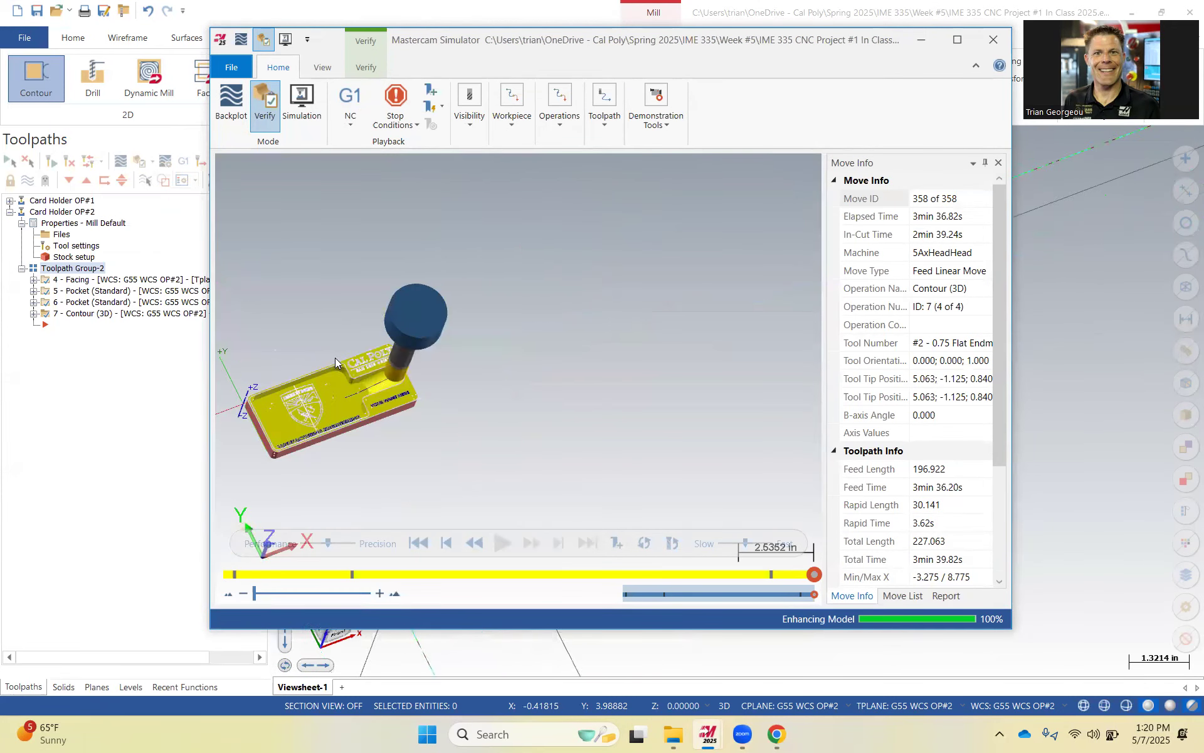
scroll(360, 381, "up", 6)
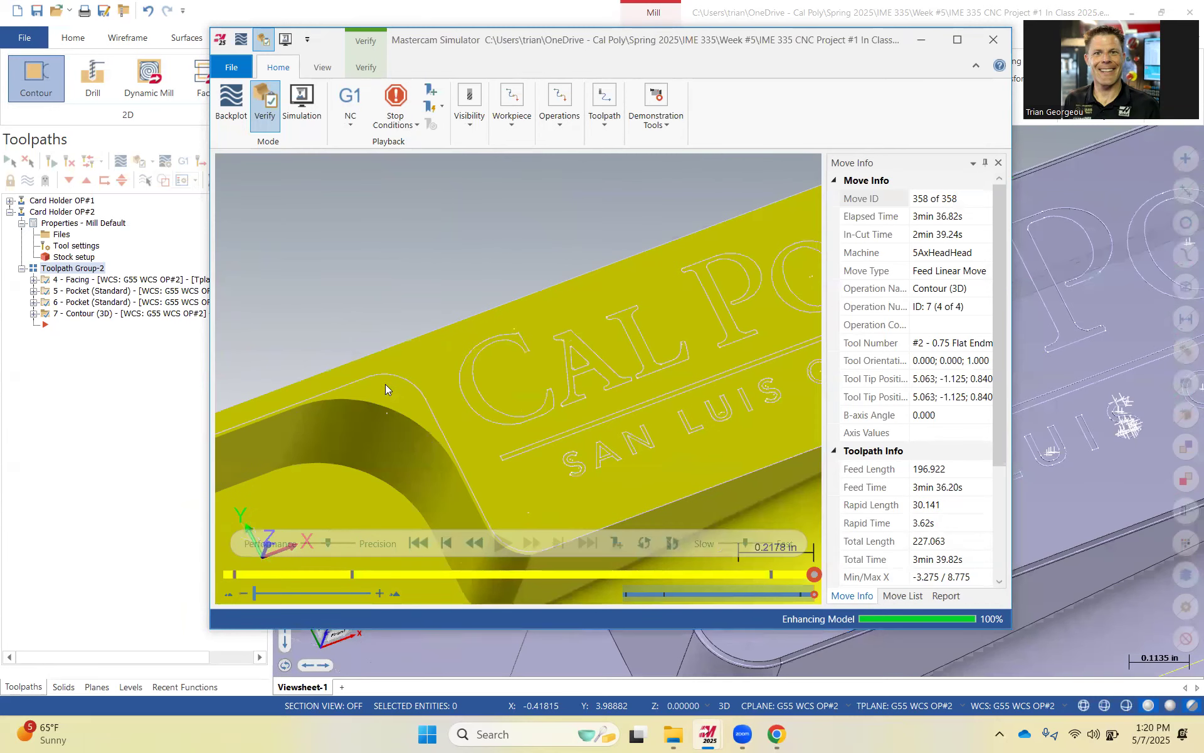
scroll(390, 399, "down", 5)
middle_click_drag(499, 517, 501, 467)
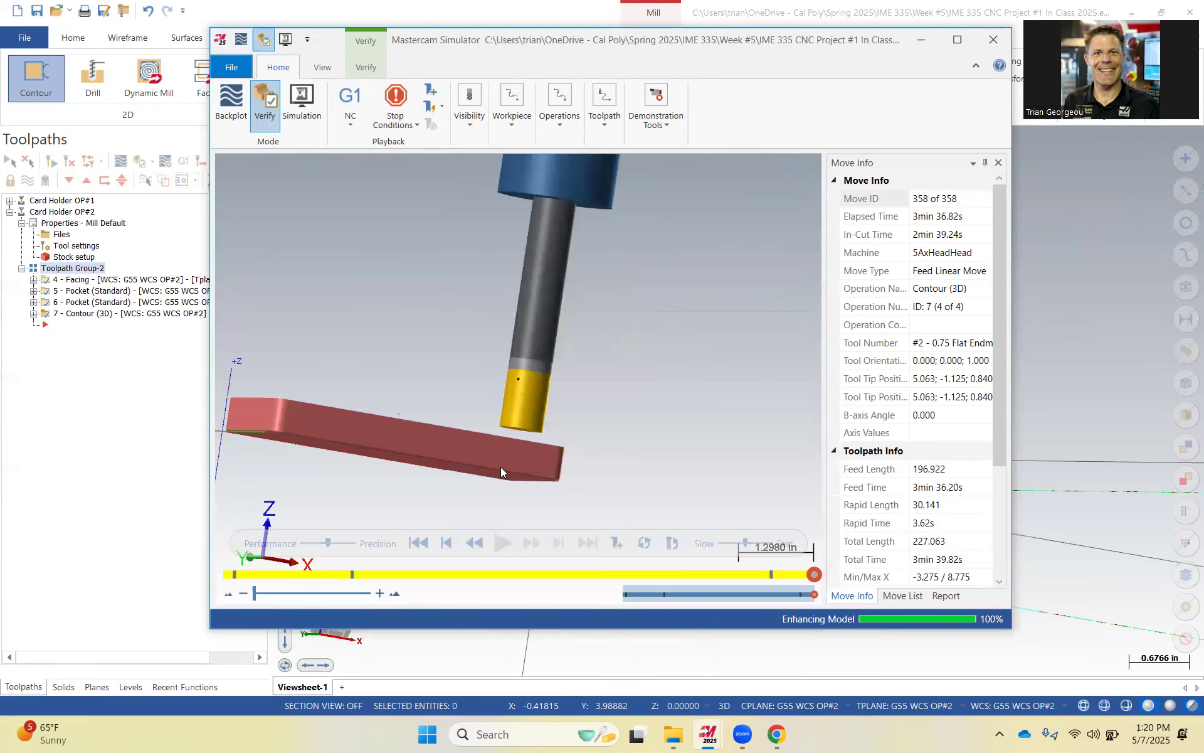
middle_click_drag(425, 455, 530, 468)
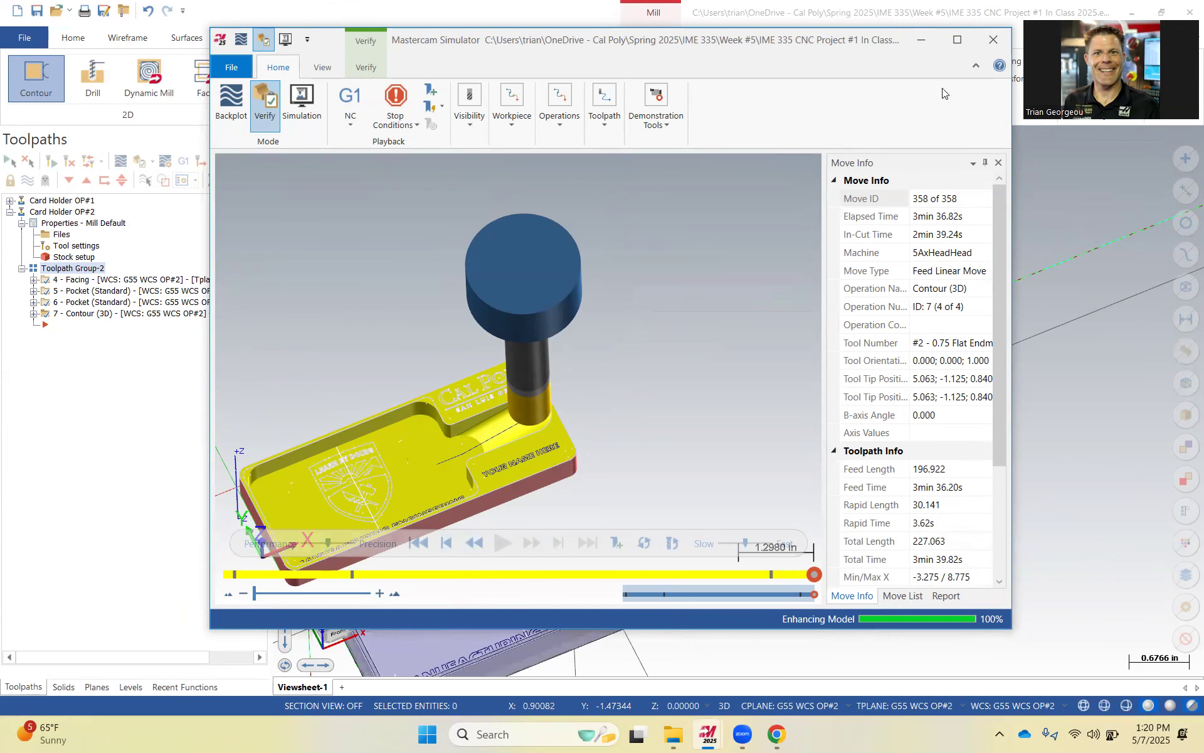
left_click(993, 39)
Hide the toolpath display in the graphics area.
scroll(659, 377, "down", 1)
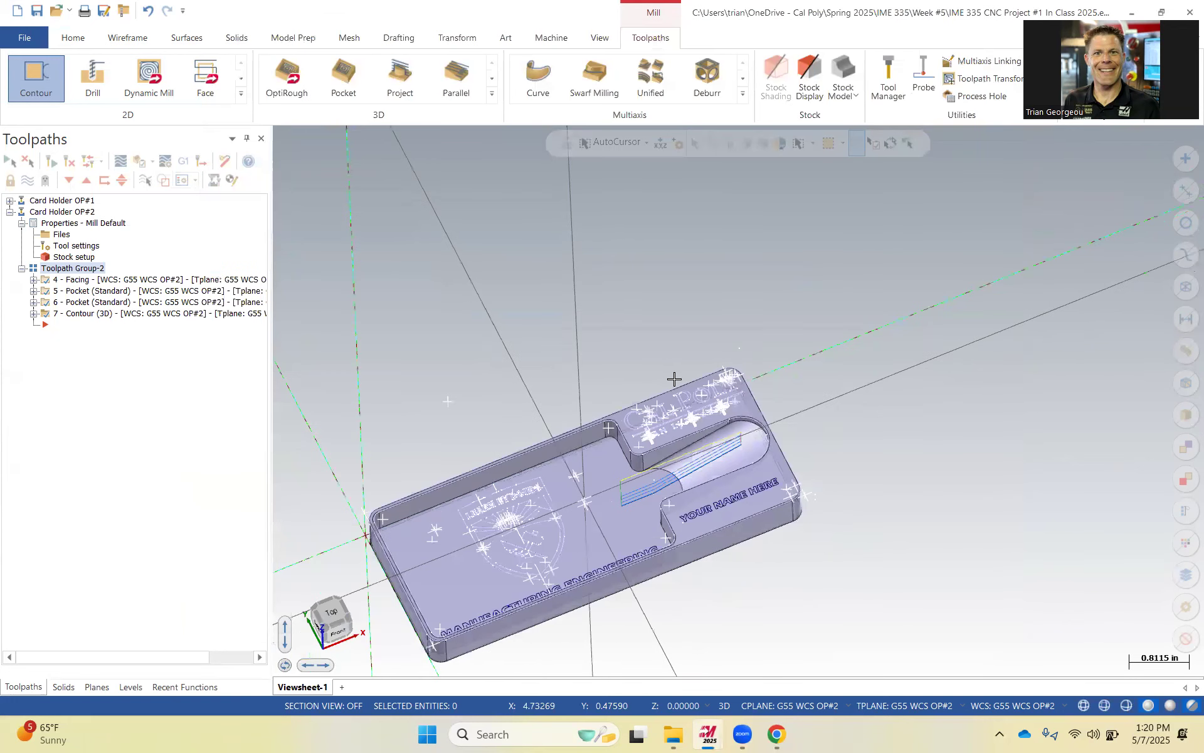
scroll(674, 377, "down", 1)
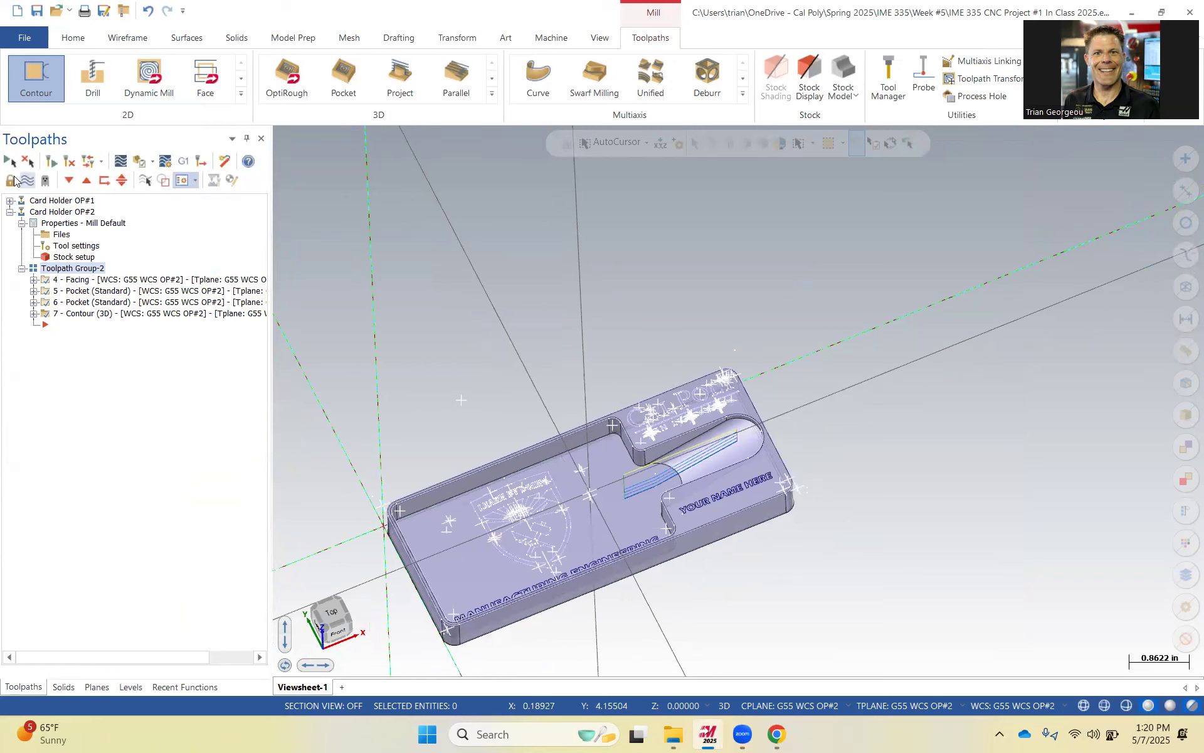
left_click(24, 183)
left_click(24, 183)
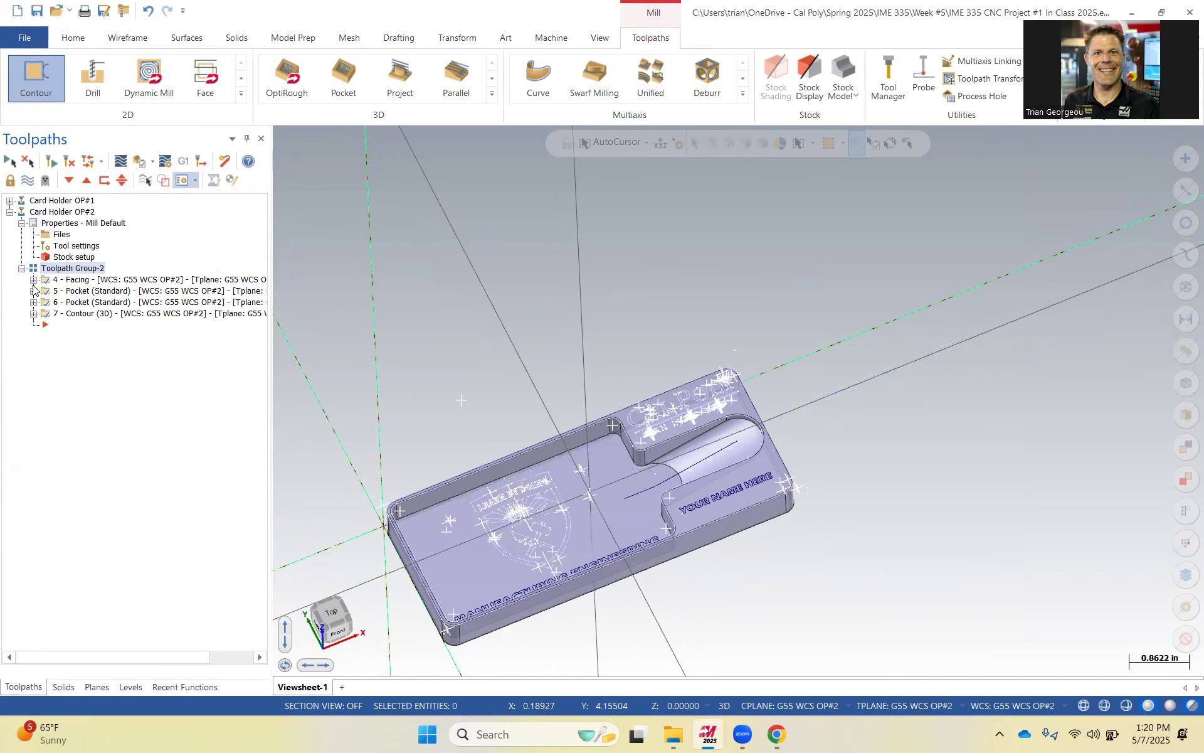
Delete the stray entities selected near the part's top in front view.
middle_click_drag(442, 427, 439, 387)
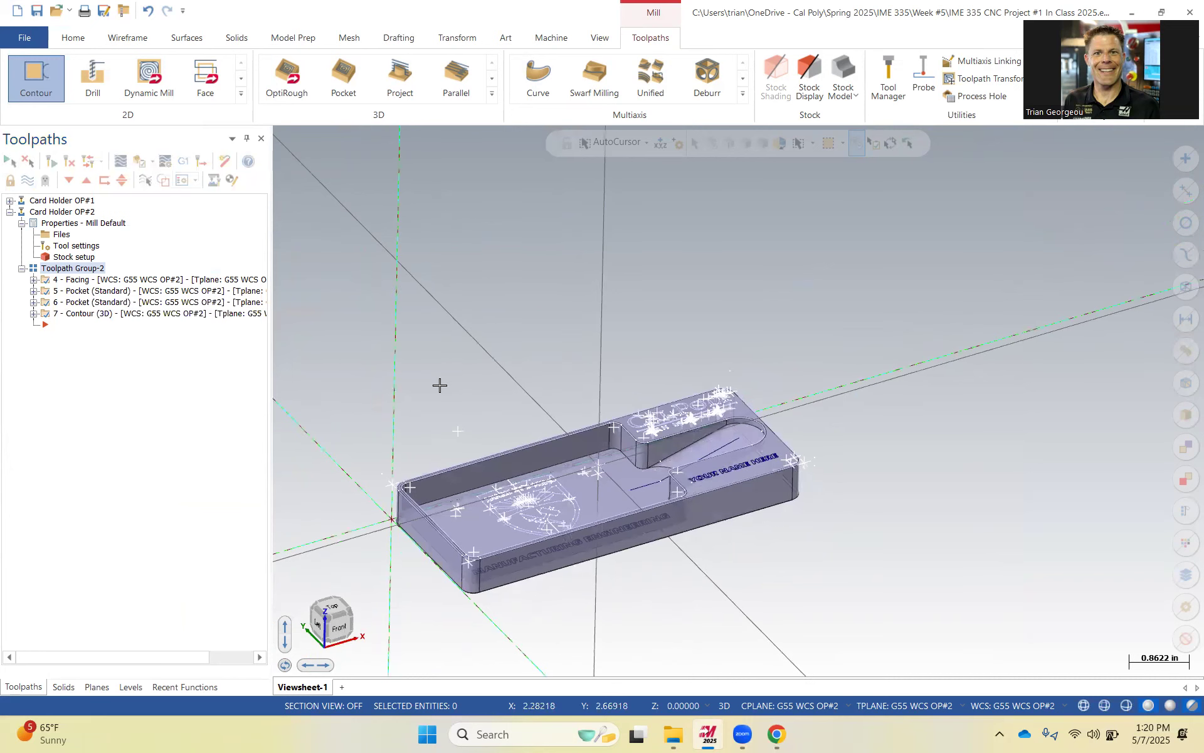
key("F9")
scroll(609, 481, "up", 1)
middle_click_drag(612, 481, 585, 433)
left_click(581, 447)
key("Delete")
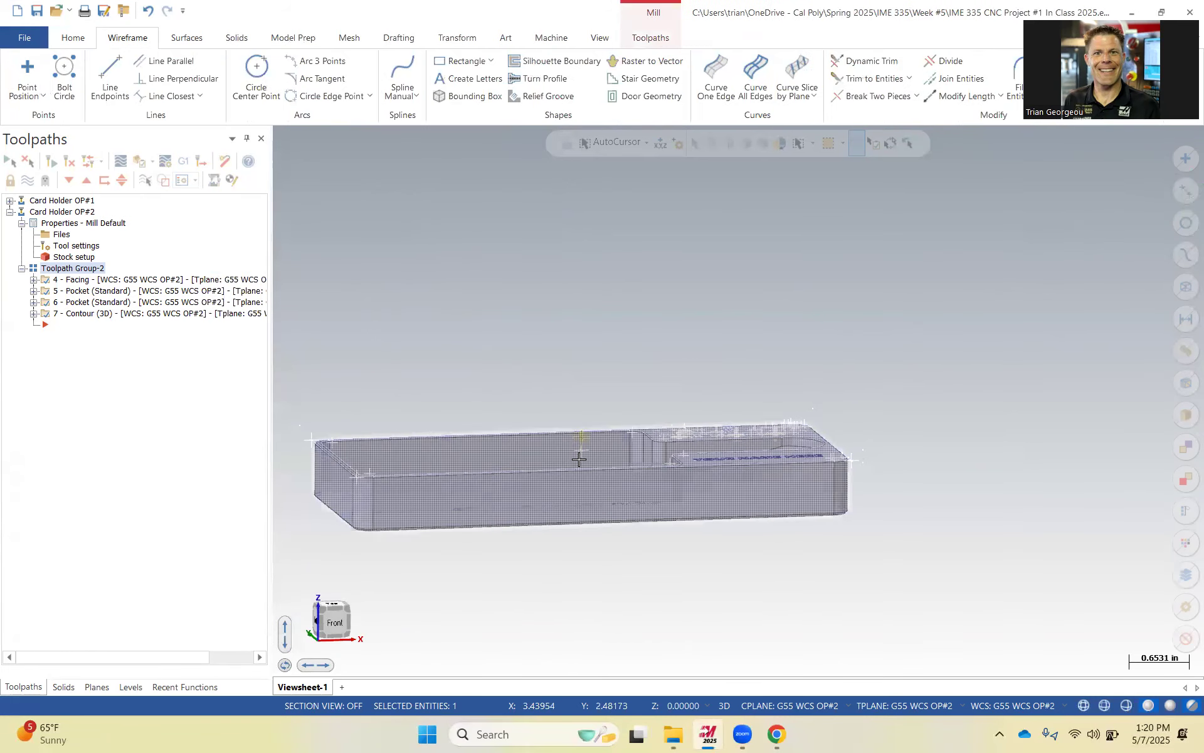
left_click(583, 449)
key("Delete")
left_click(581, 436)
key("Delete")
key("Delete")
middle_click_drag(607, 388, 687, 431)
Start a new Contour toolpath and set Solid Chaining to 3D mode with edge selection.
scroll(684, 427, "up", 2)
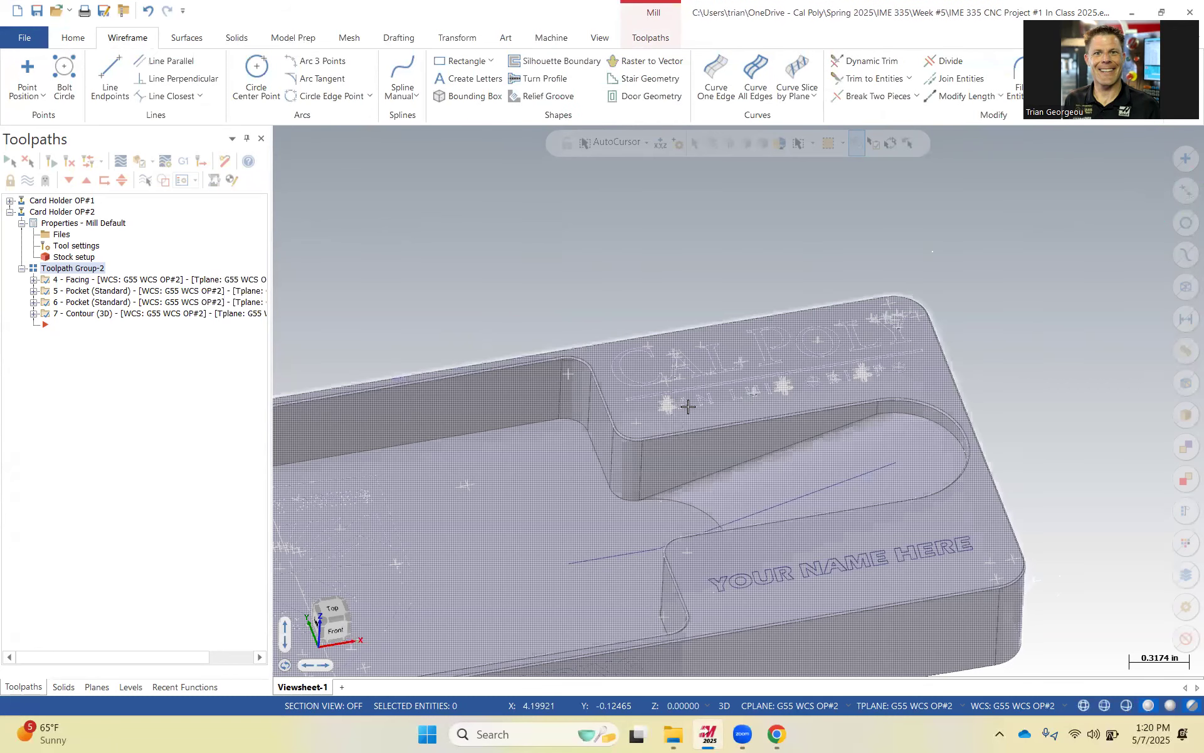
scroll(657, 394, "up", 3)
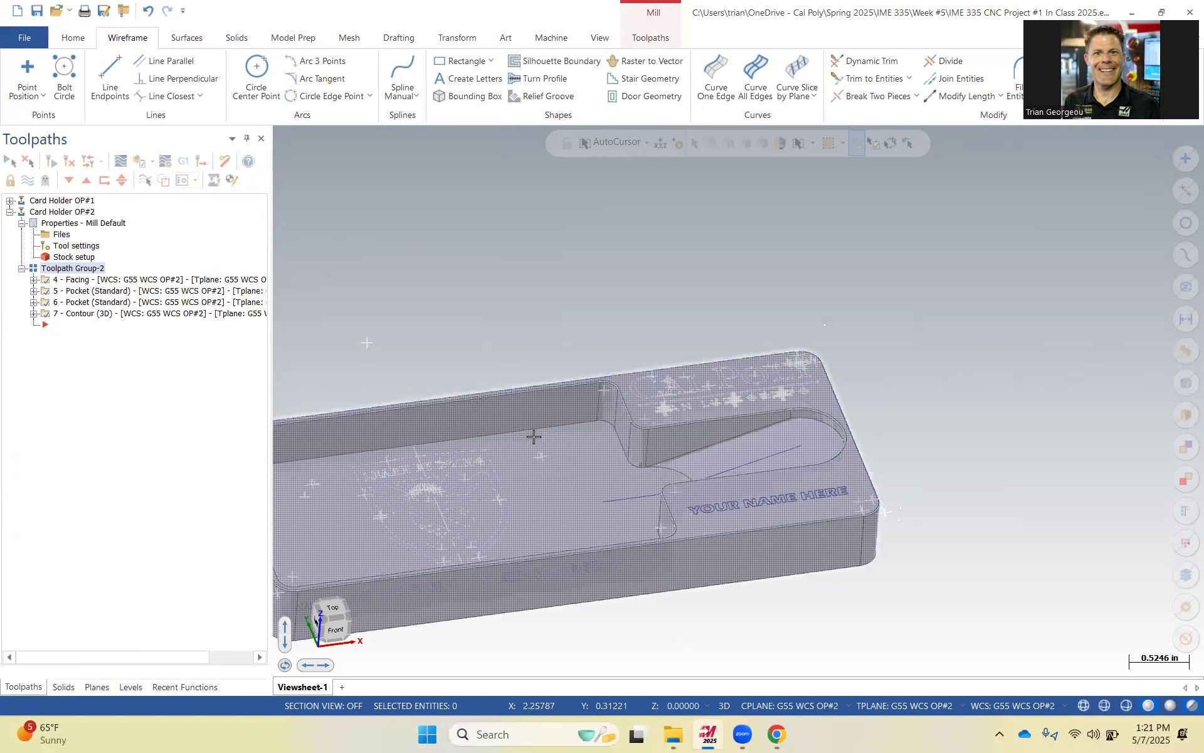
scroll(521, 426, "down", 1)
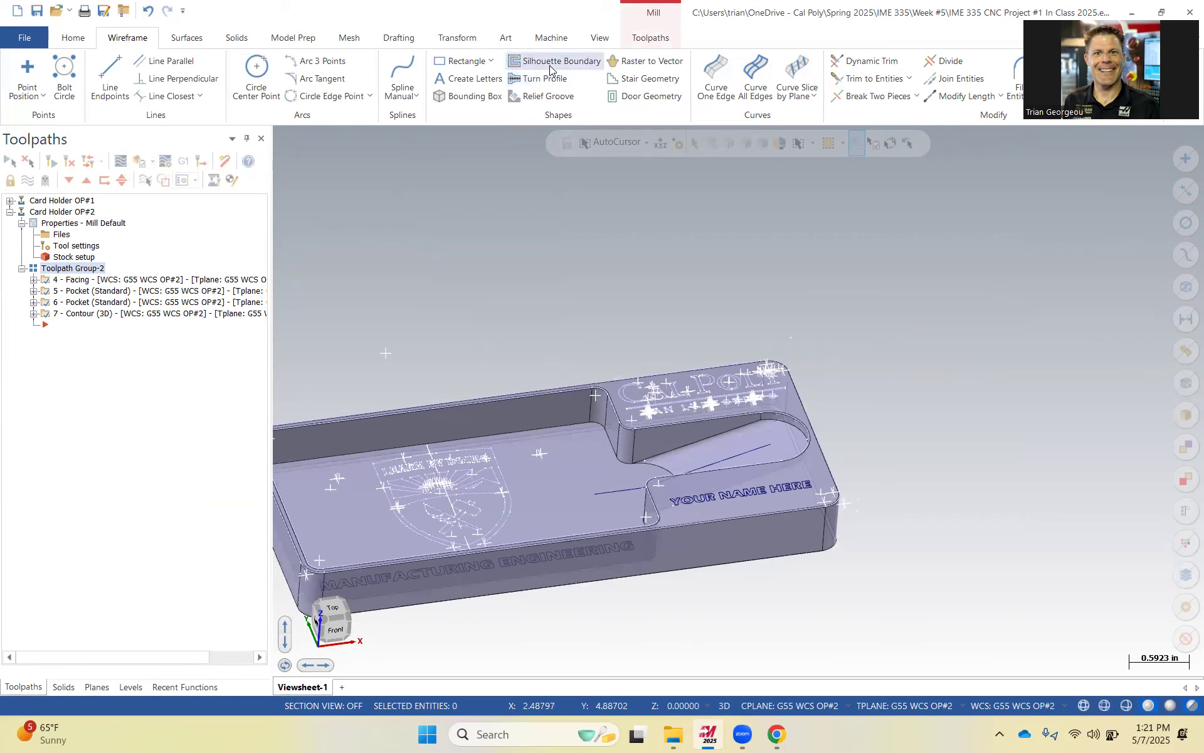
left_click(650, 38)
left_click(38, 76)
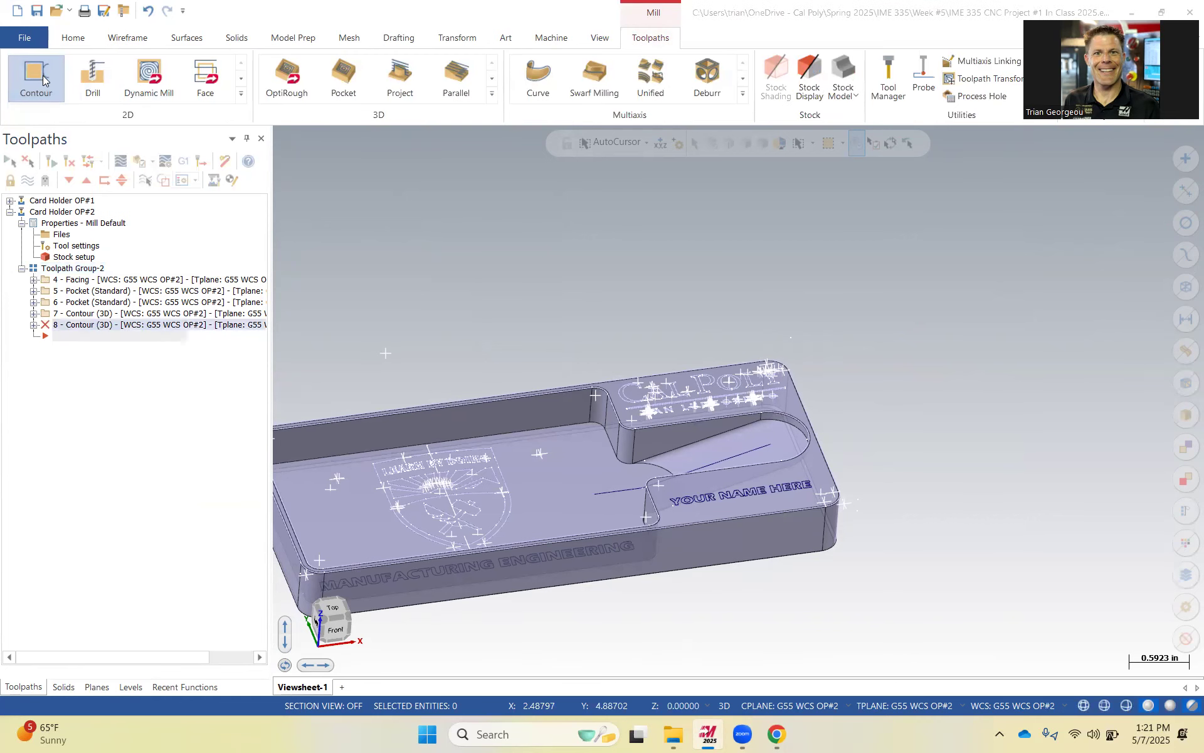
left_click(82, 208)
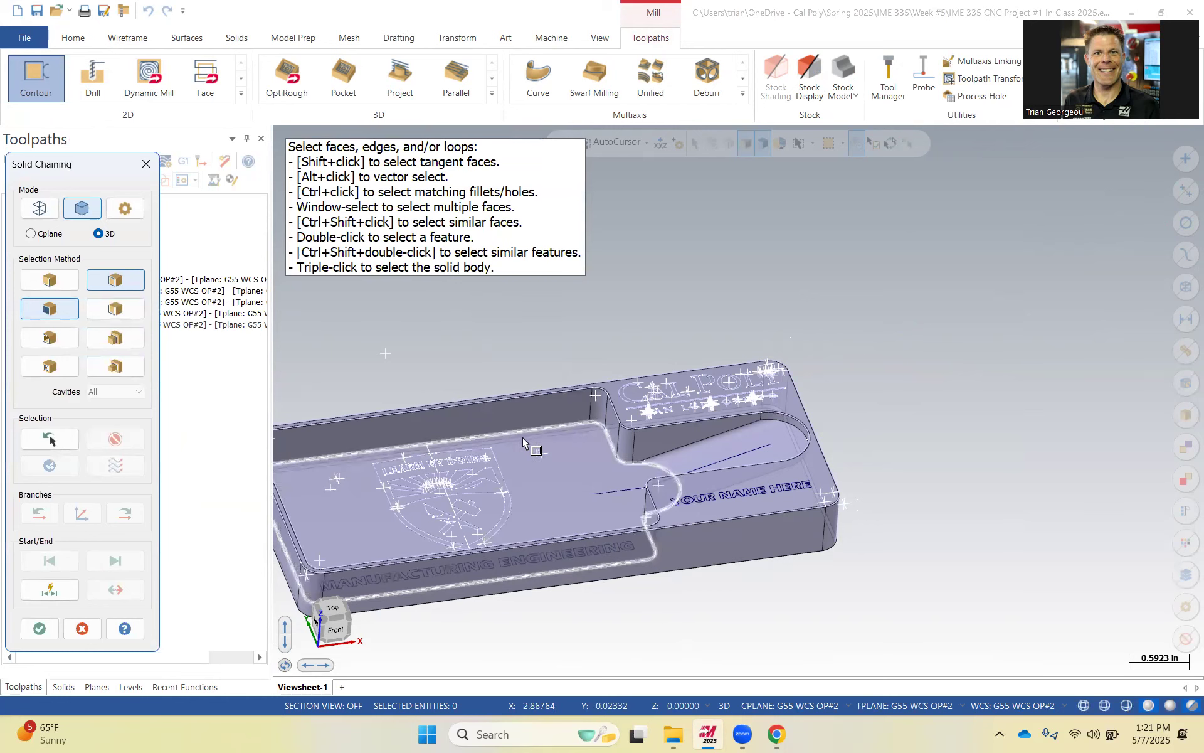
scroll(540, 432, "down", 1)
left_click(54, 309)
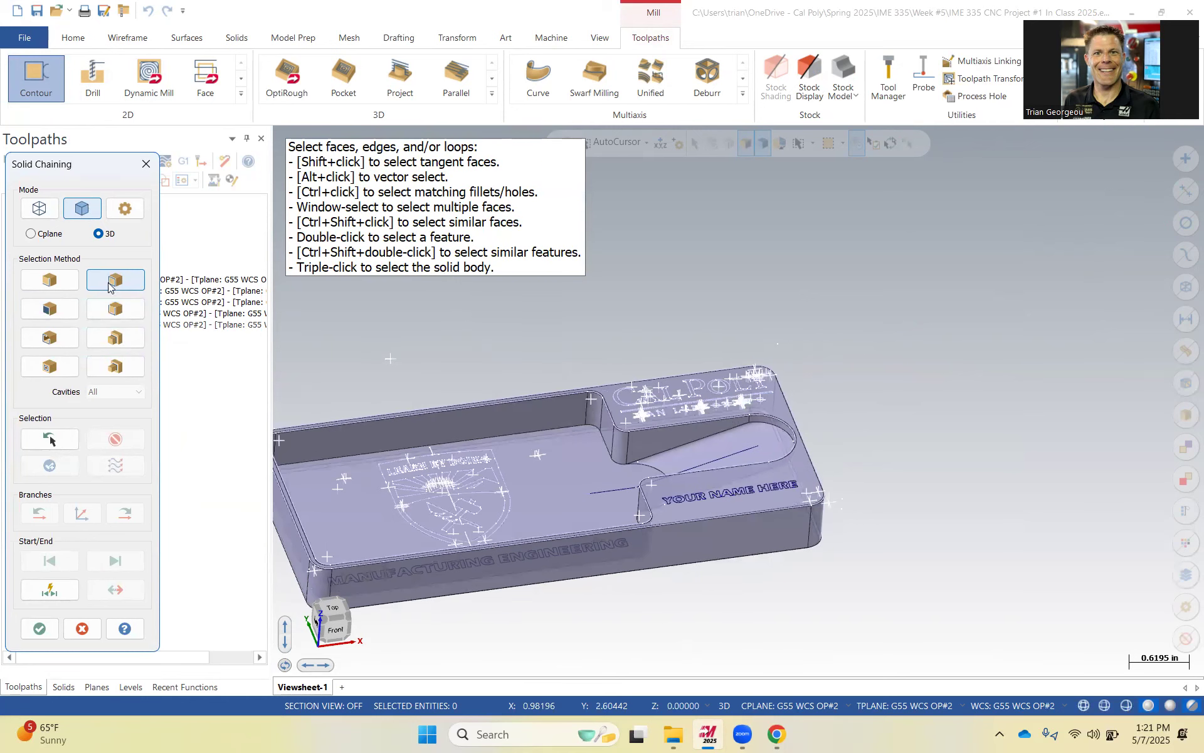
left_click(33, 280)
Chain the large pocket's floor edge loop, advancing through the branches around the pocket, and accept.
left_click(439, 447)
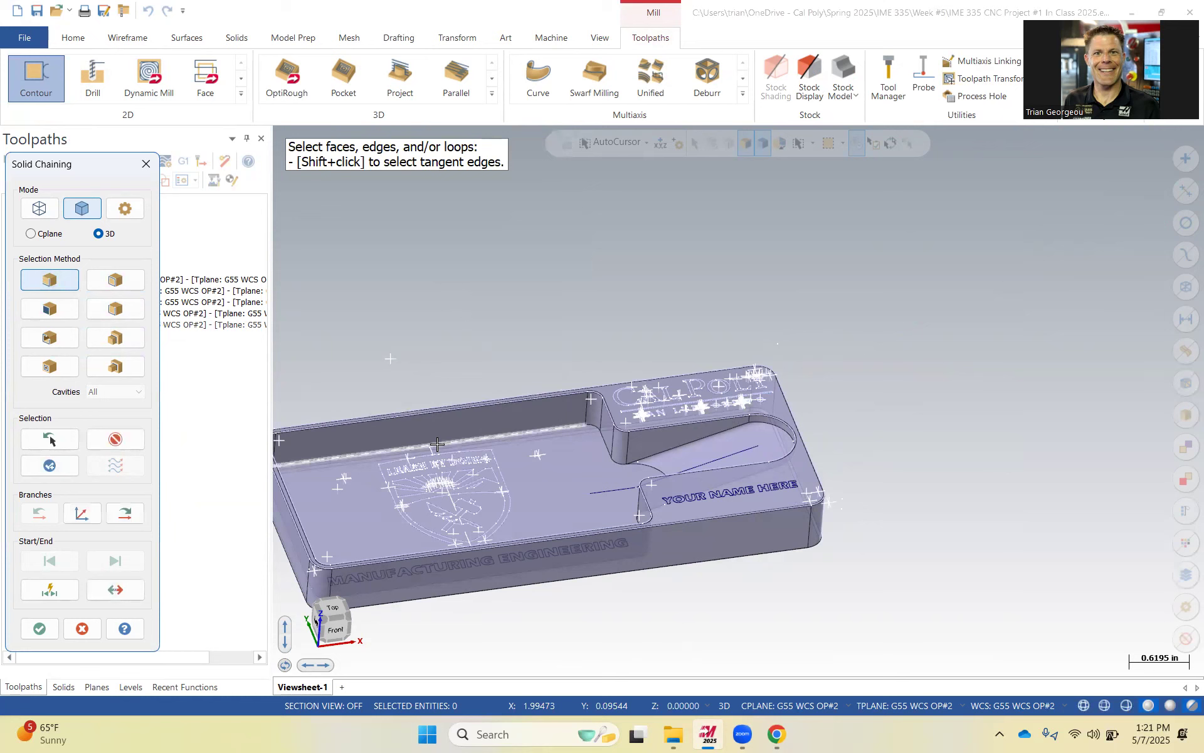
scroll(543, 514, "down", 3)
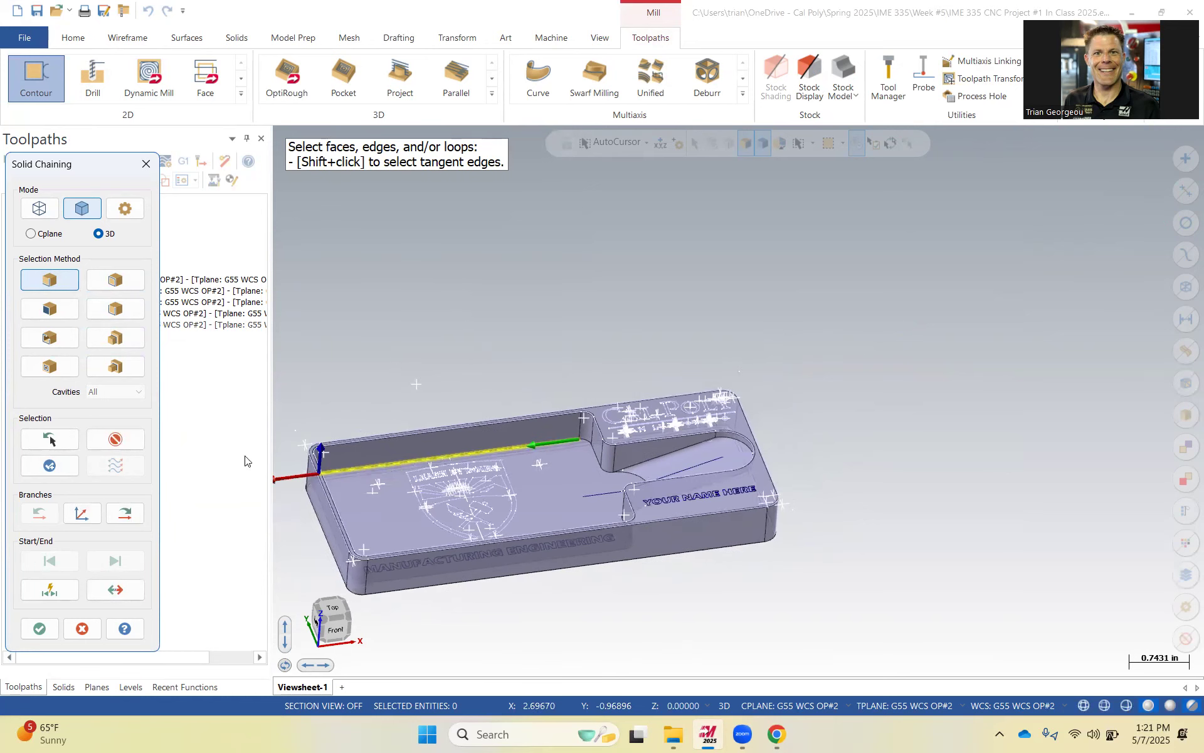
left_click(127, 520)
left_click(127, 520)
left_click(127, 516)
left_click(127, 519)
left_click(129, 520)
left_click(133, 521)
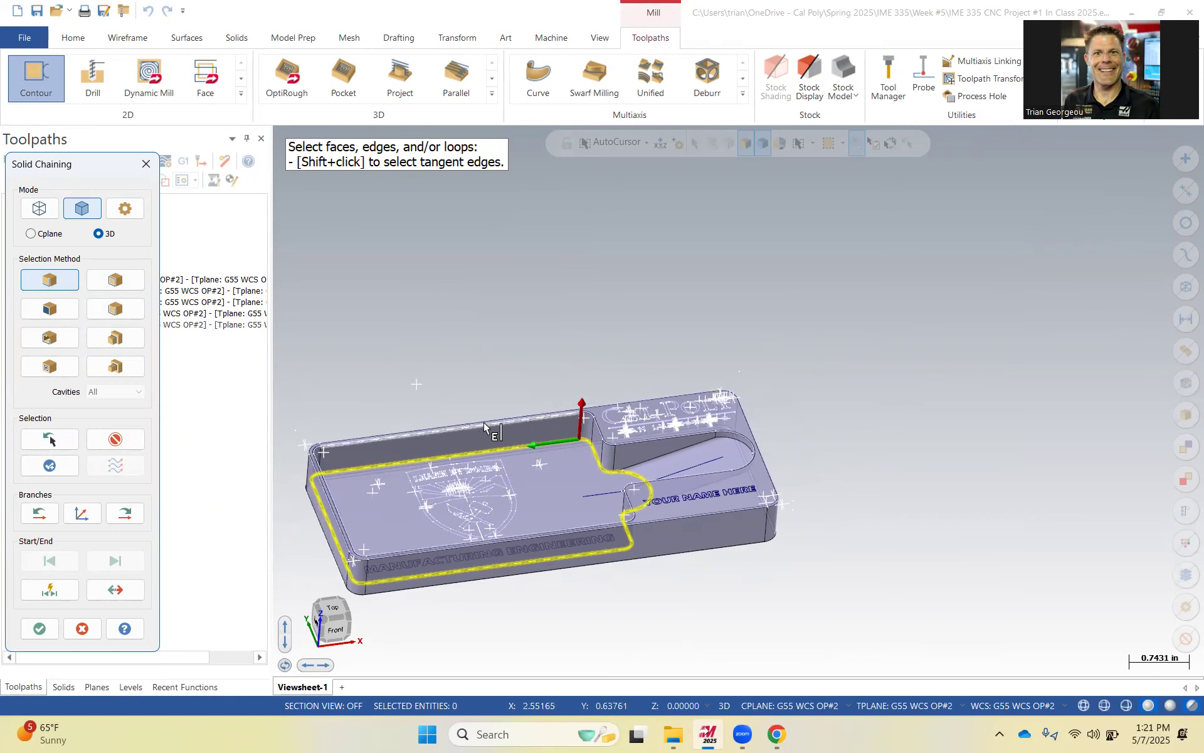
left_click(40, 628)
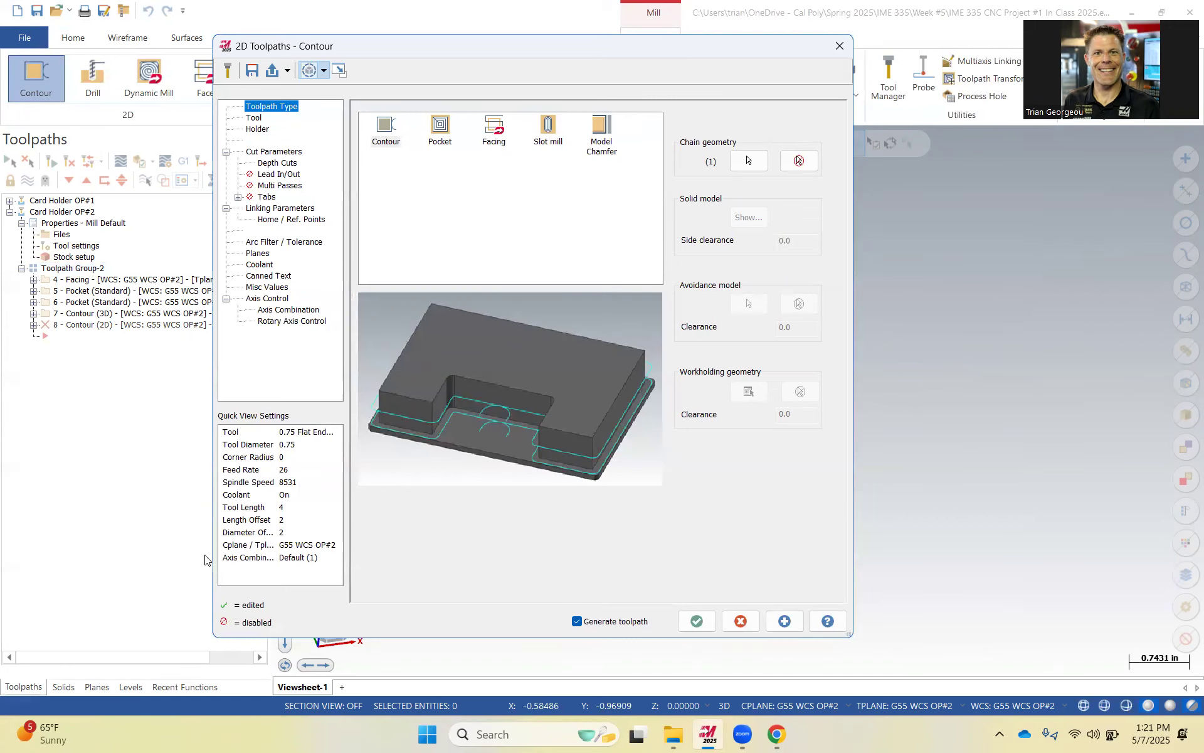
Review the chained pocket floor edges in the Chain Manager, orbiting the part to check the selection.
left_click(749, 162)
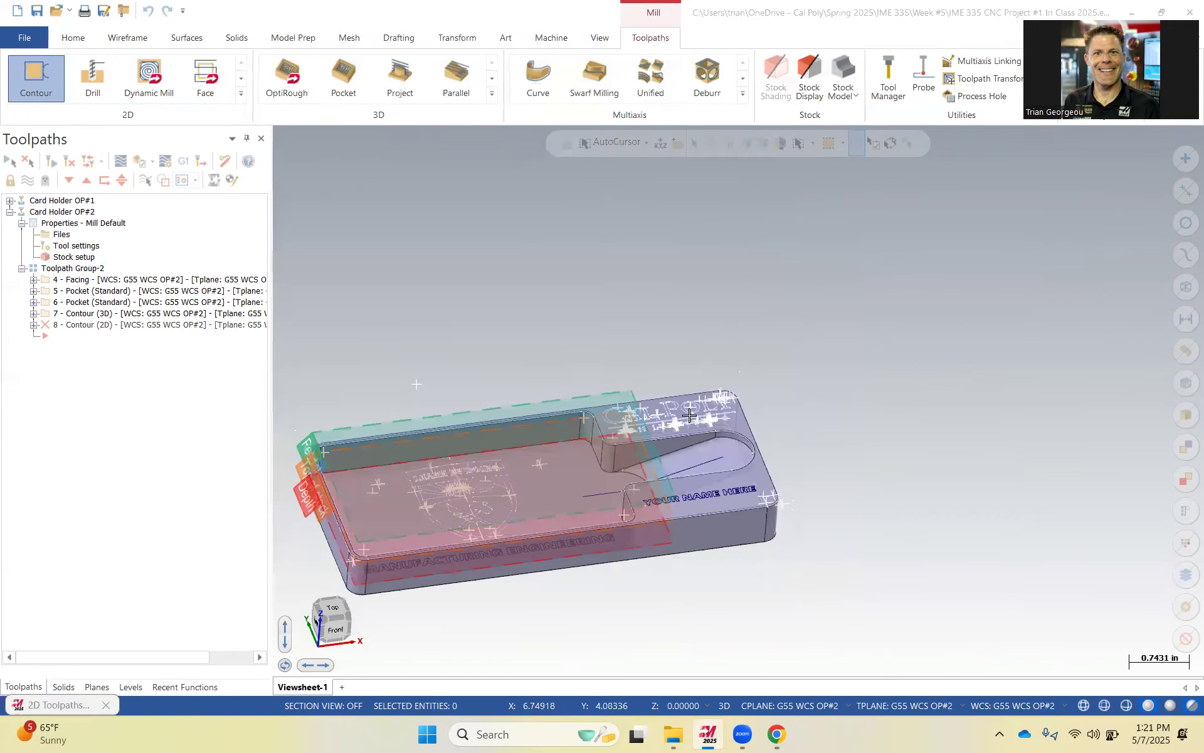
mouse_move(564, 489)
middle_mouse_down()
mouse_move(576, 533)
mouse_move(580, 513)
middle_mouse_up()
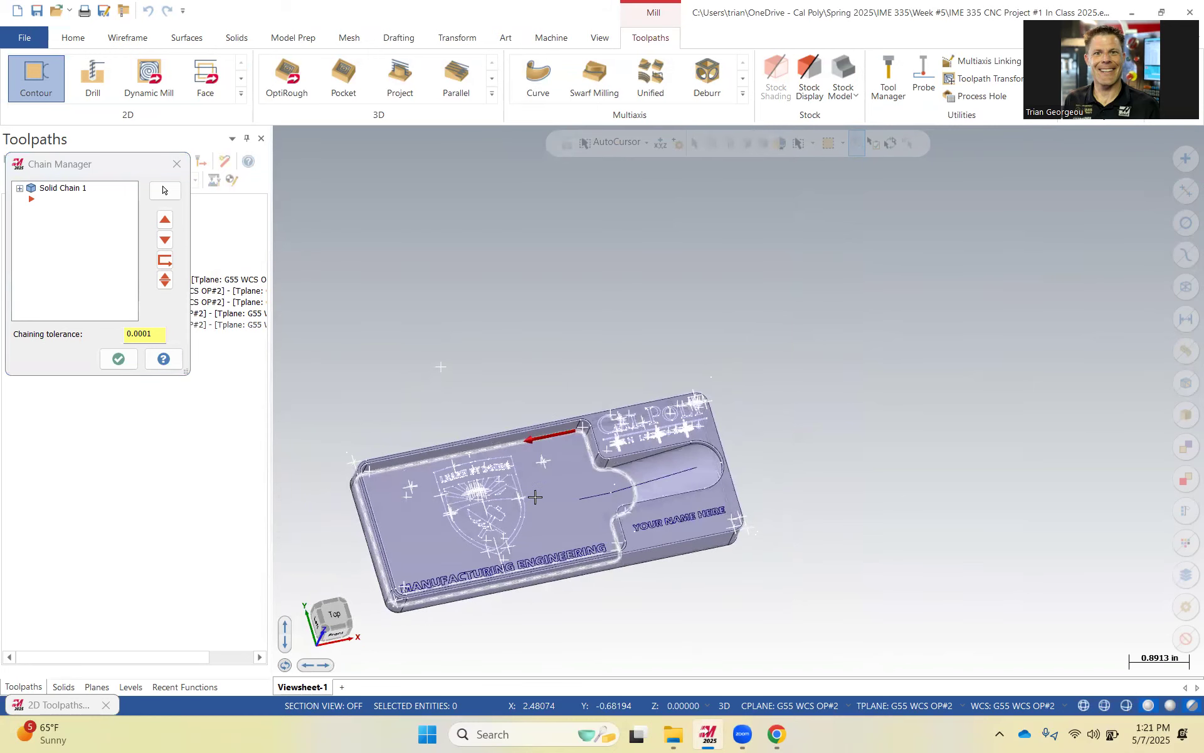
left_click(119, 359)
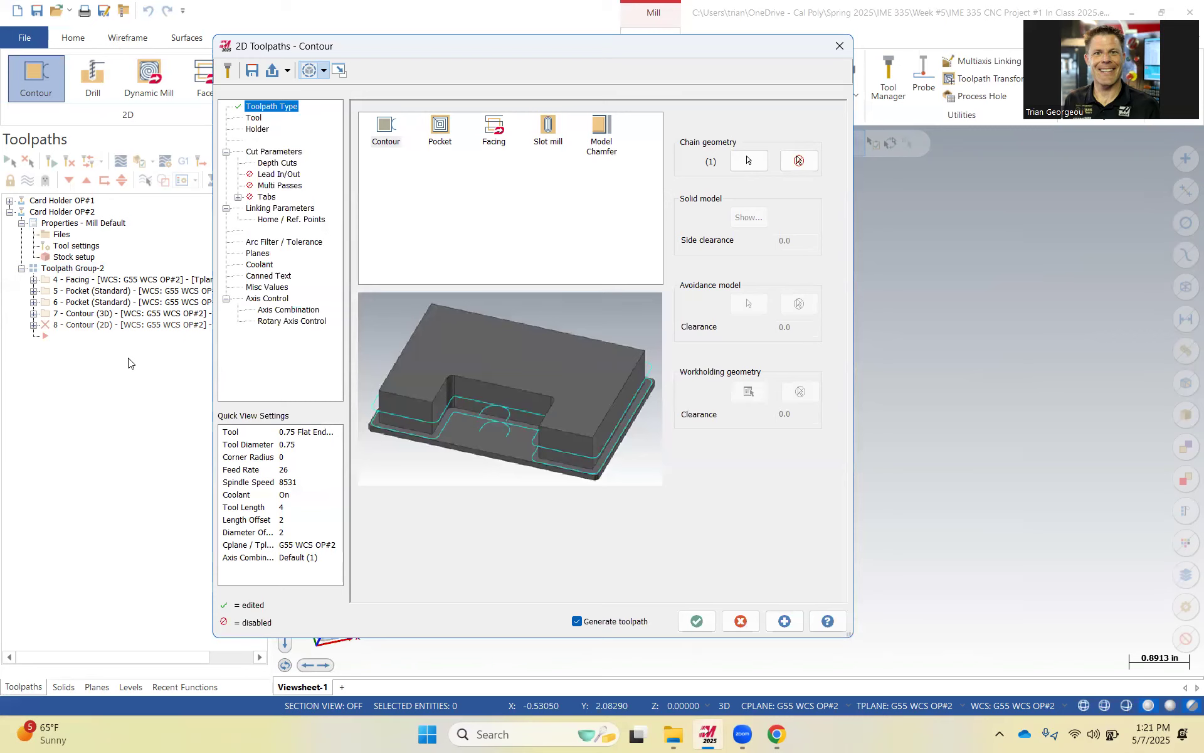
left_click(386, 128)
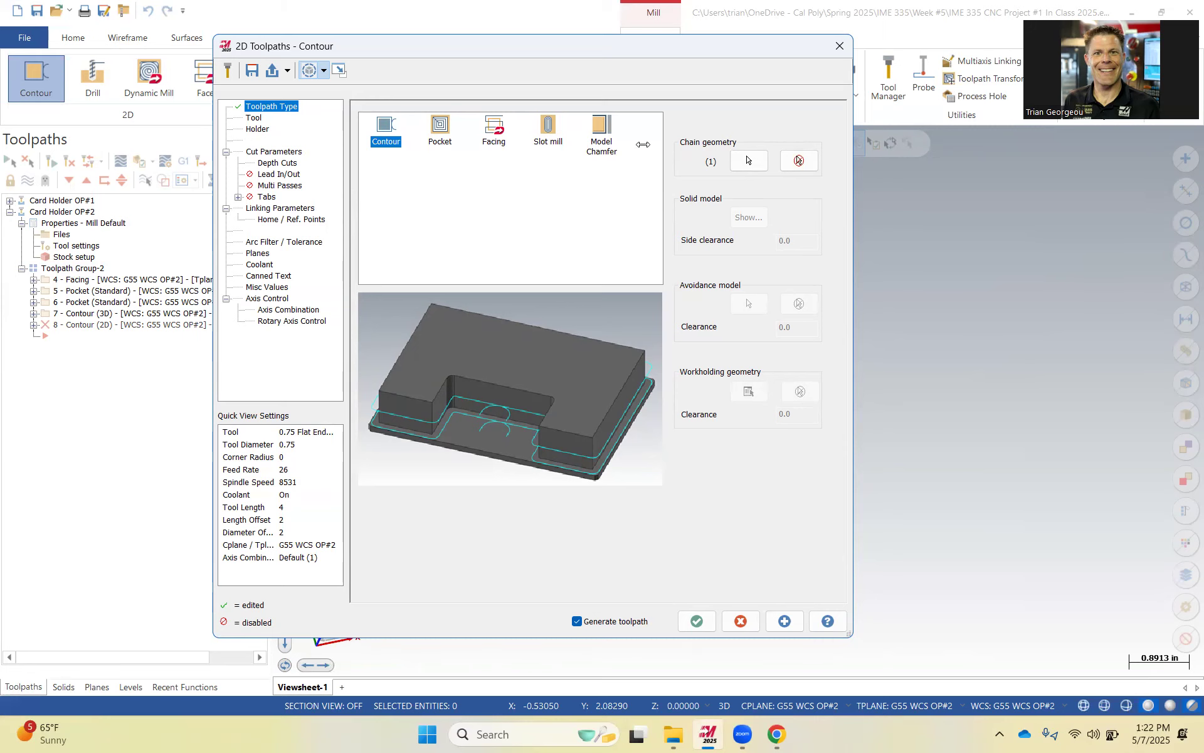
left_click(749, 161)
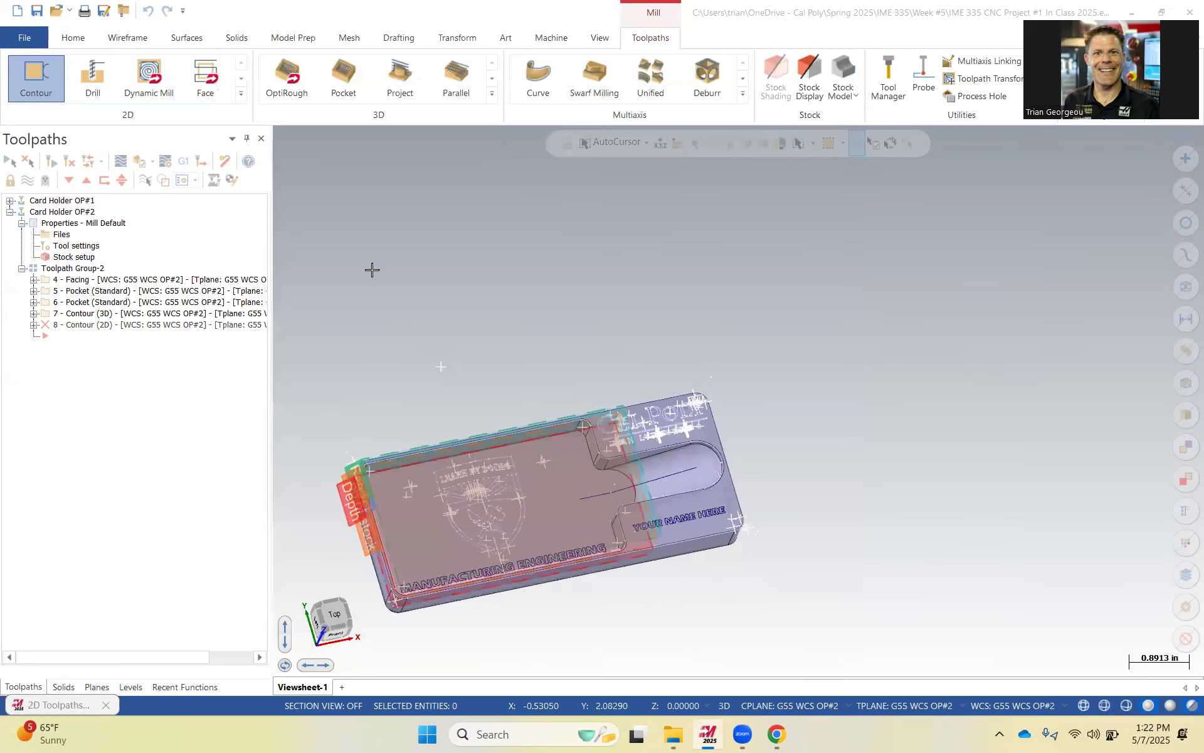
left_click(57, 199)
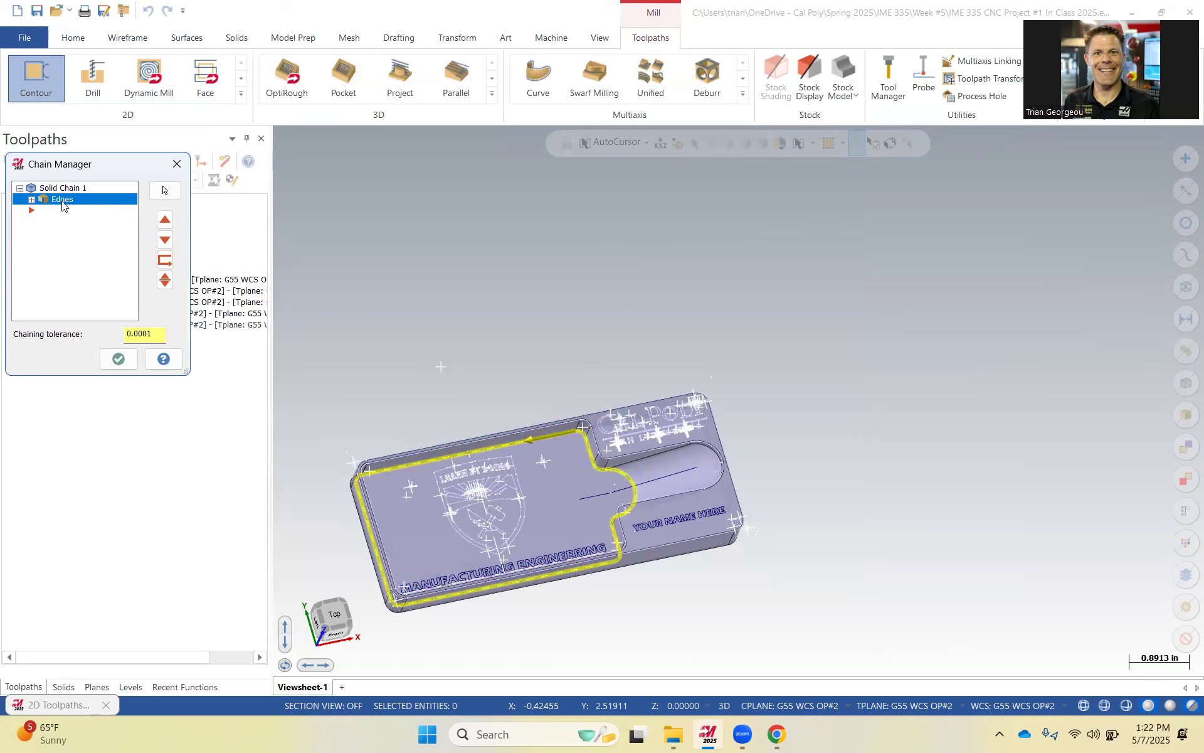
left_click(118, 359)
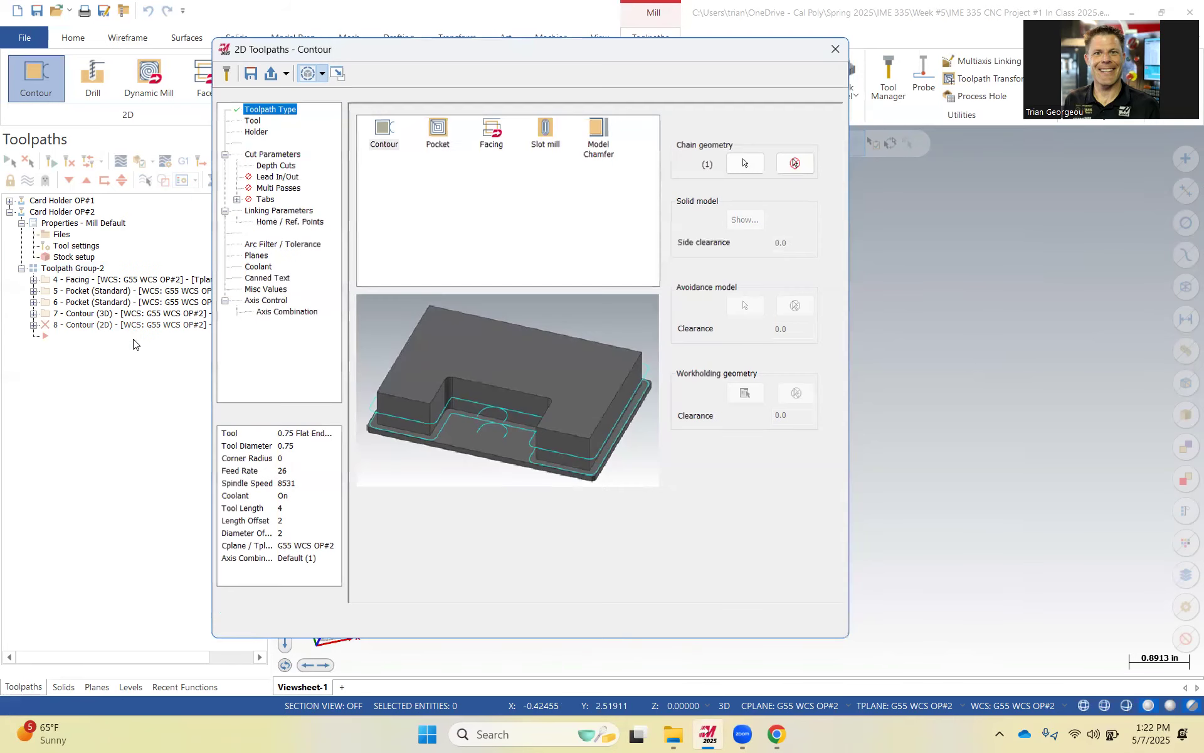
Create a new flat endmill tool for the contour with a cutting diameter of 3/16 in.
left_click(258, 119)
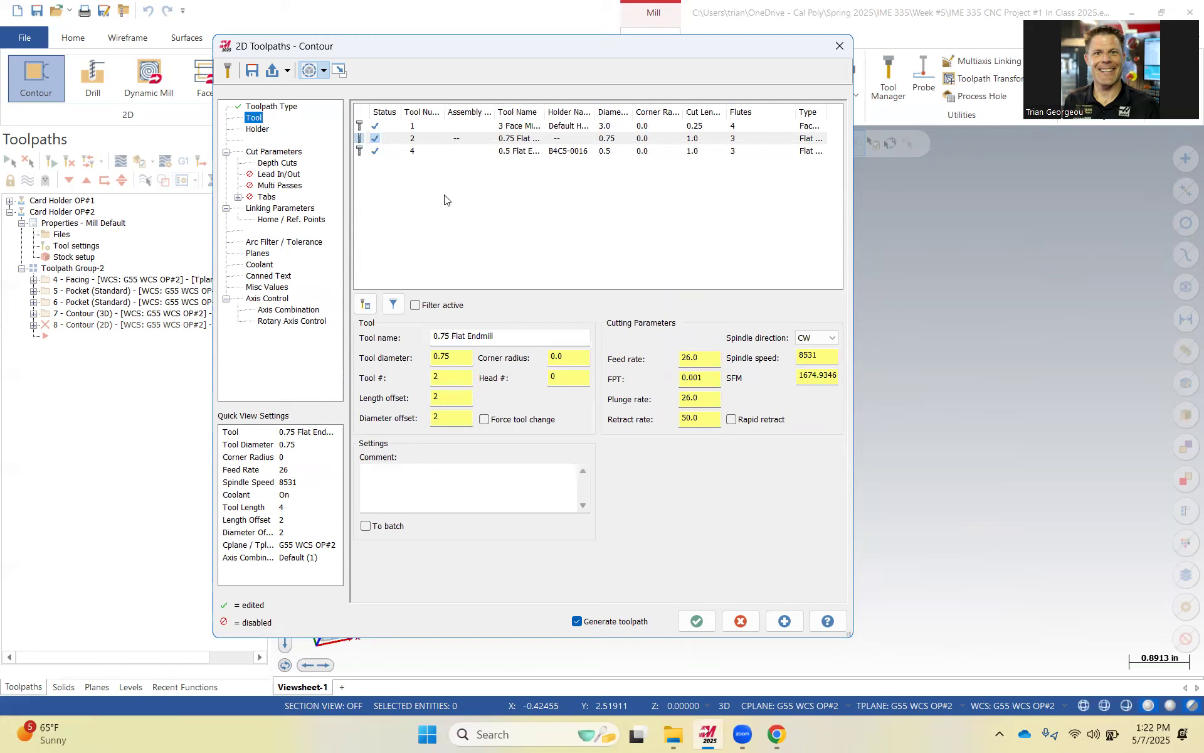
right_click(505, 183)
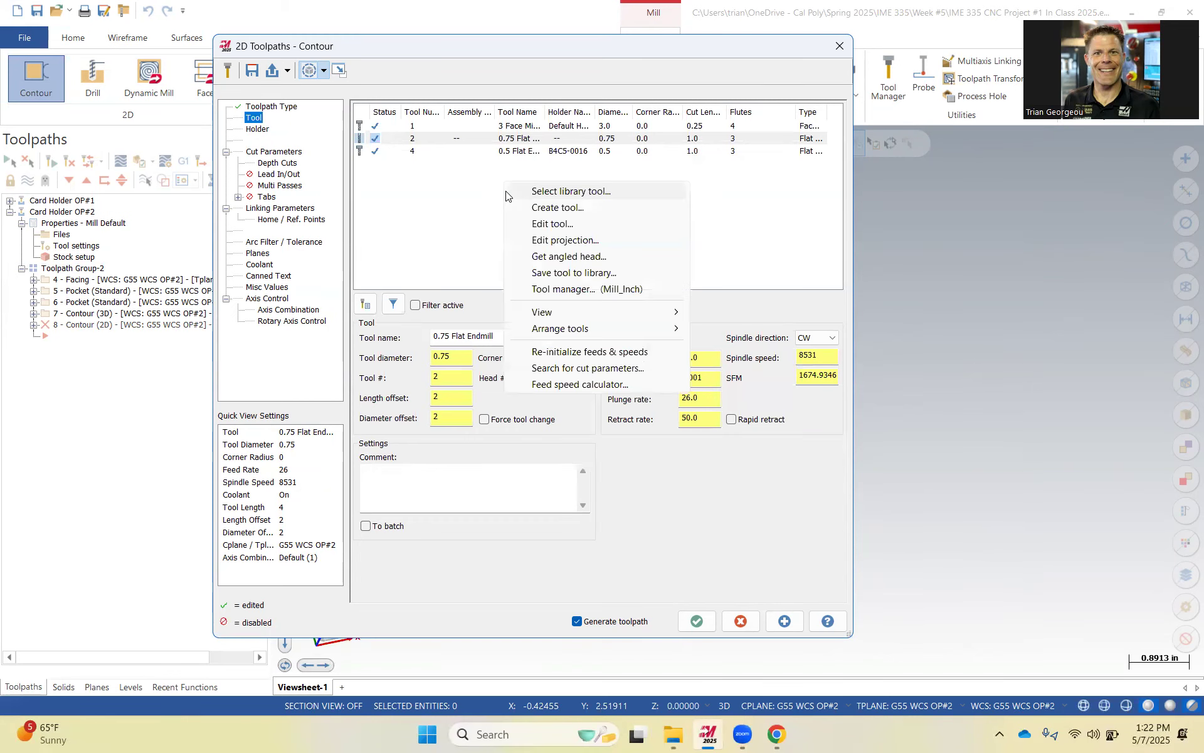
left_click(587, 208)
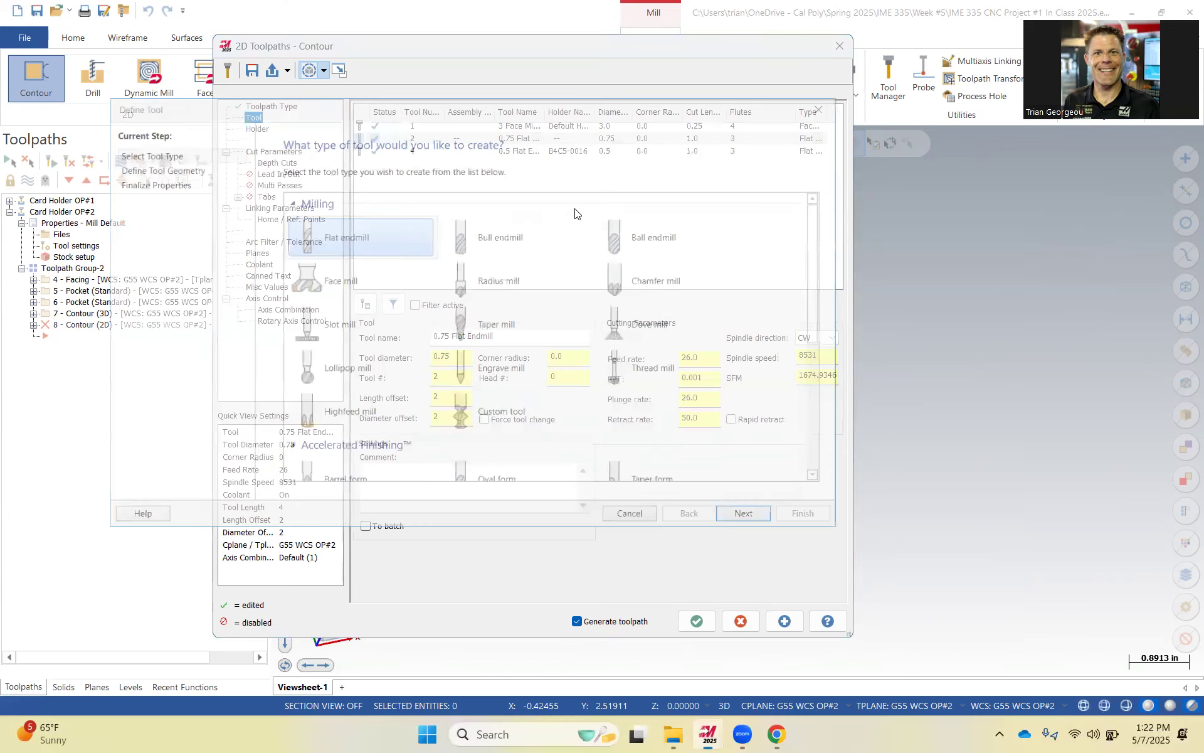
left_click(769, 530)
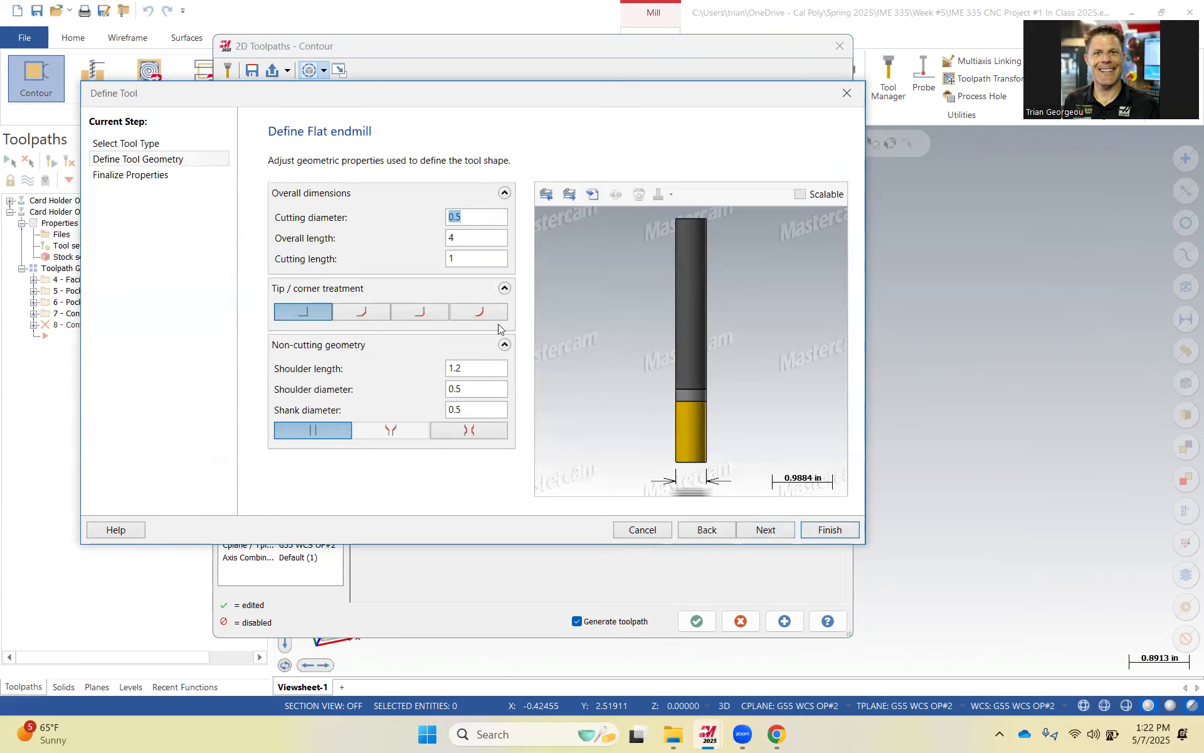
type("3/1")
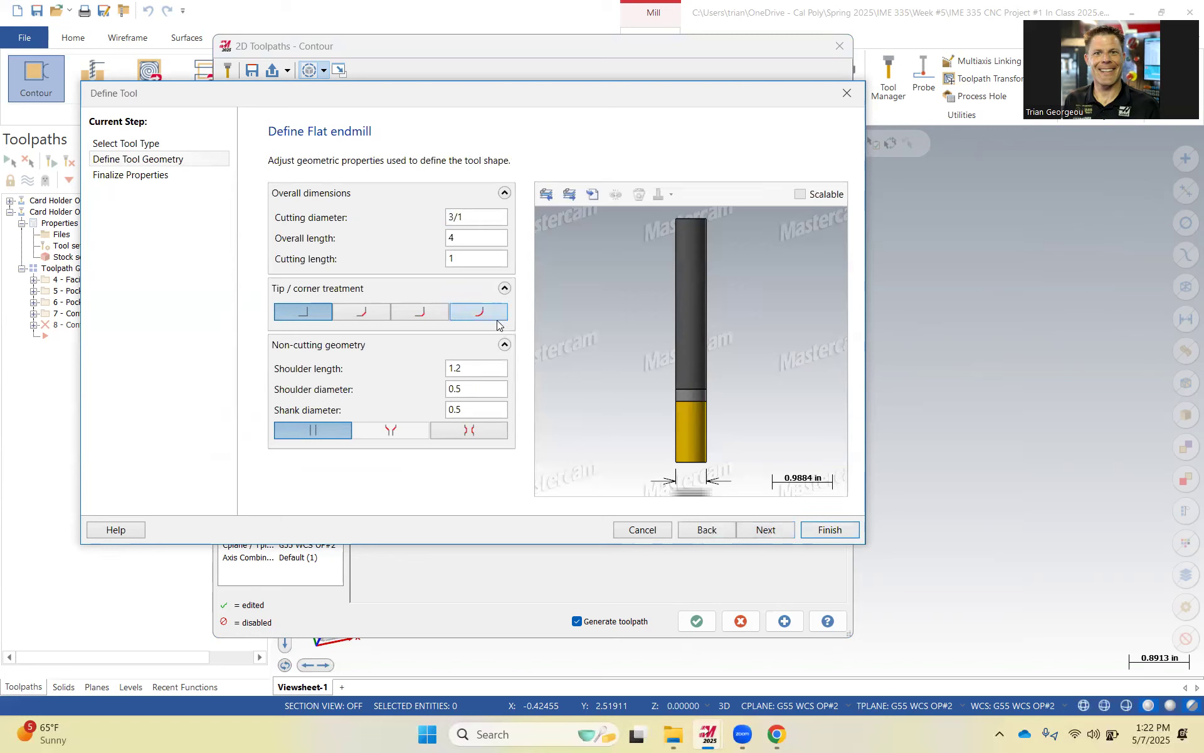
type("6")
key("Tab")
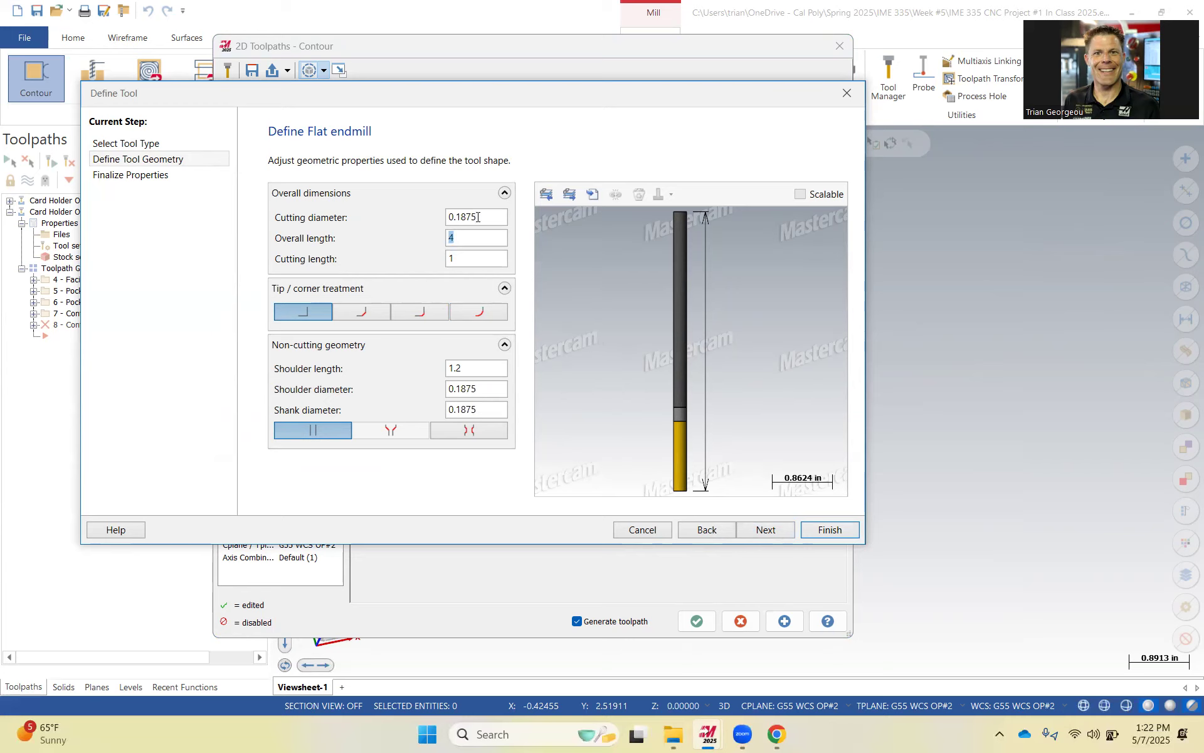
key("Tab")
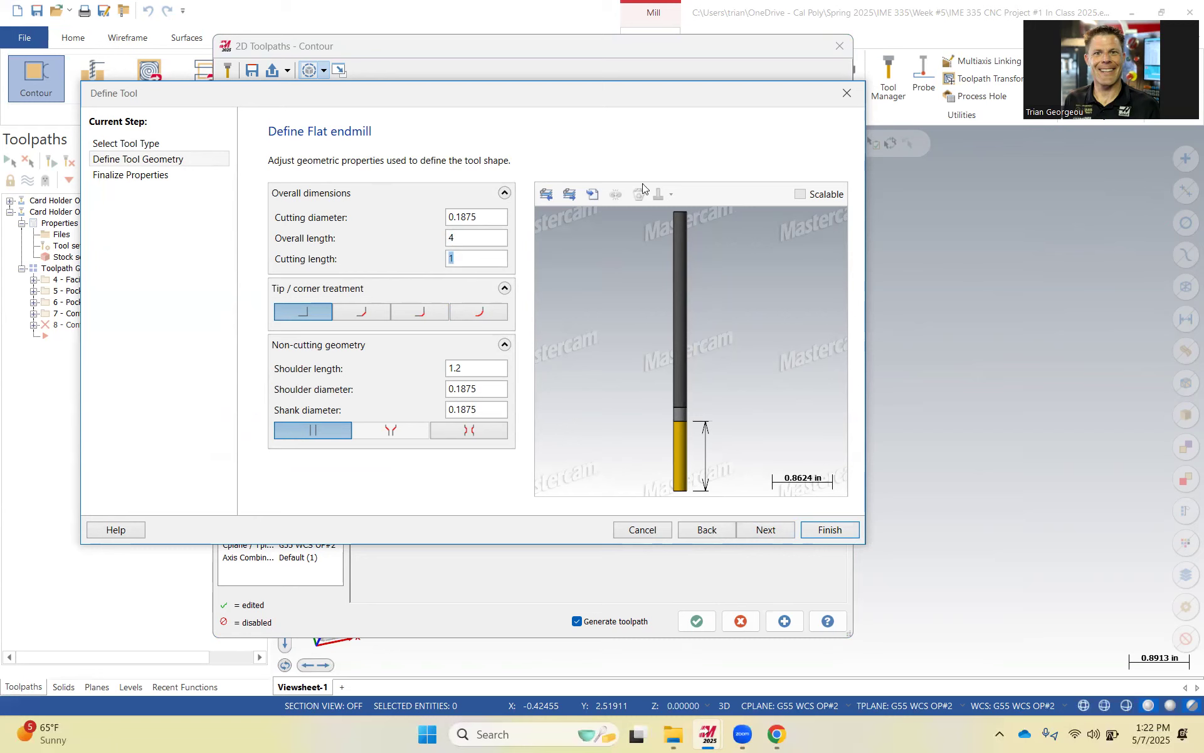
left_click(766, 530)
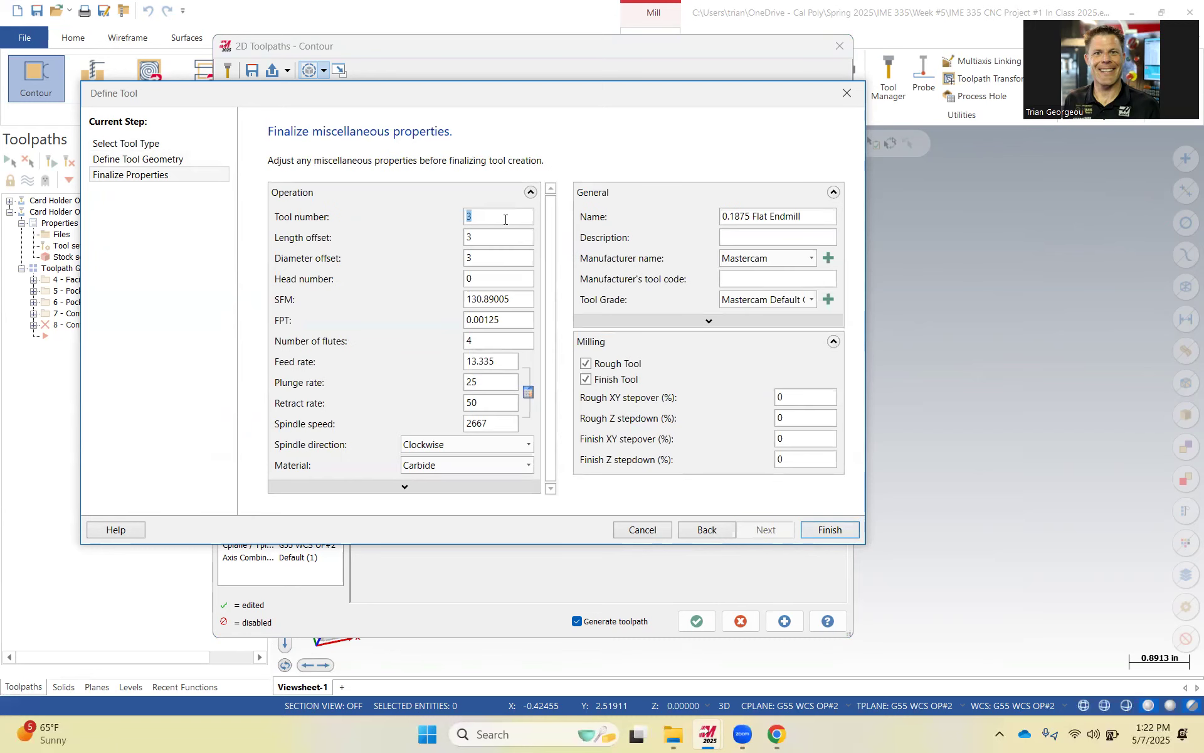
Set the new tool's number to 5, SFM 450, FPT 0.002, 3 flutes, feed rate 56 and plunge rate 26, then finish.
type("5")
left_click(491, 245)
double_click(505, 300)
key("BackSpace")
type("450")
left_click(521, 280)
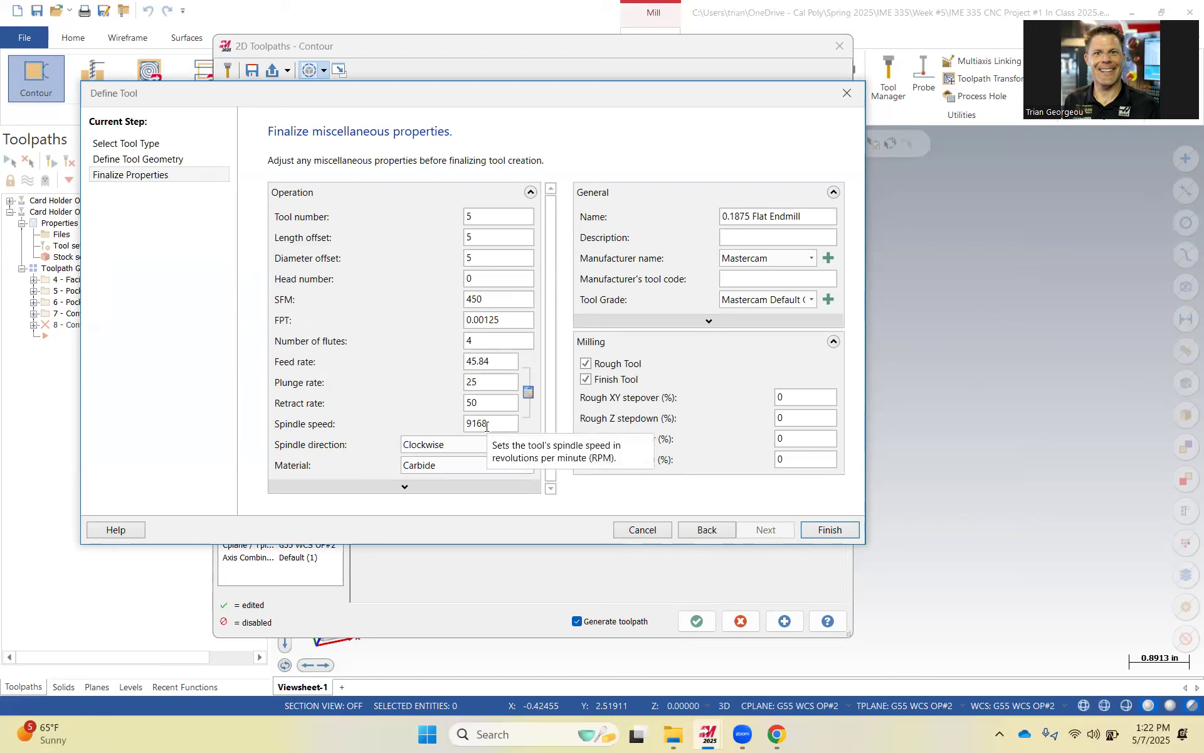
left_click_drag(484, 321, 545, 329)
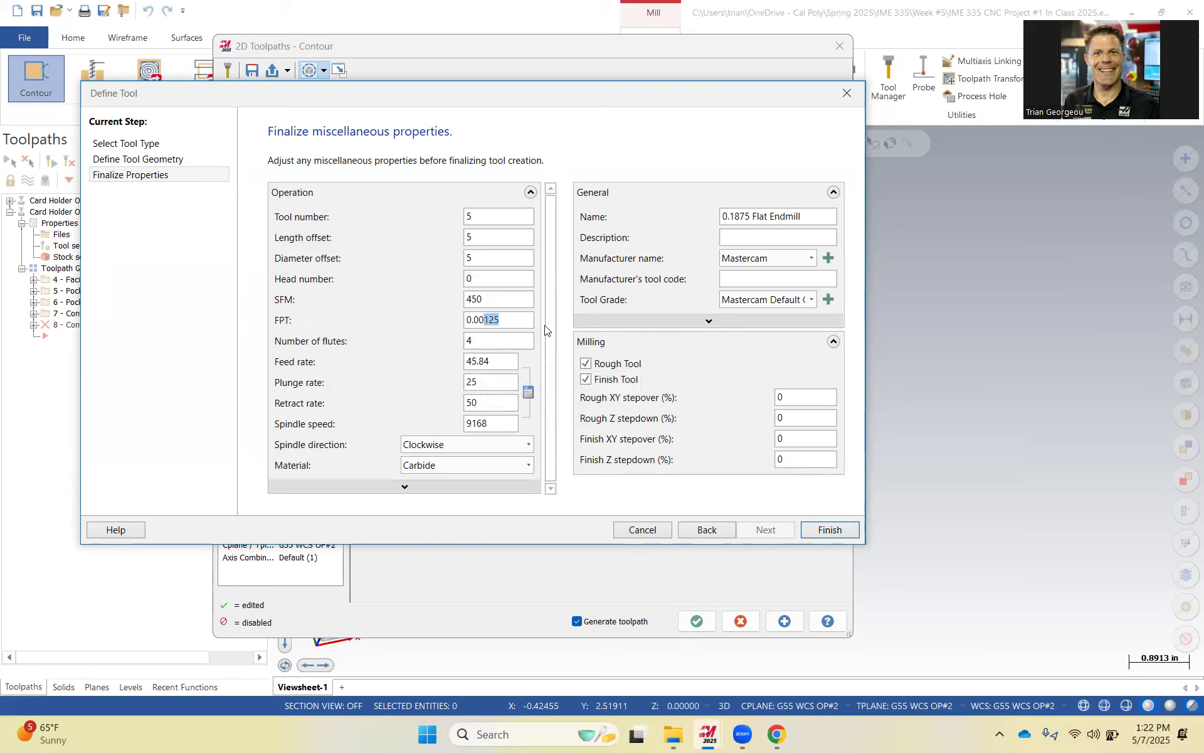
type("2")
left_click_drag(476, 341, 450, 343)
type("3")
key("Tab")
type("56")
key("Tab")
type("26")
left_click(501, 403)
left_click(830, 529)
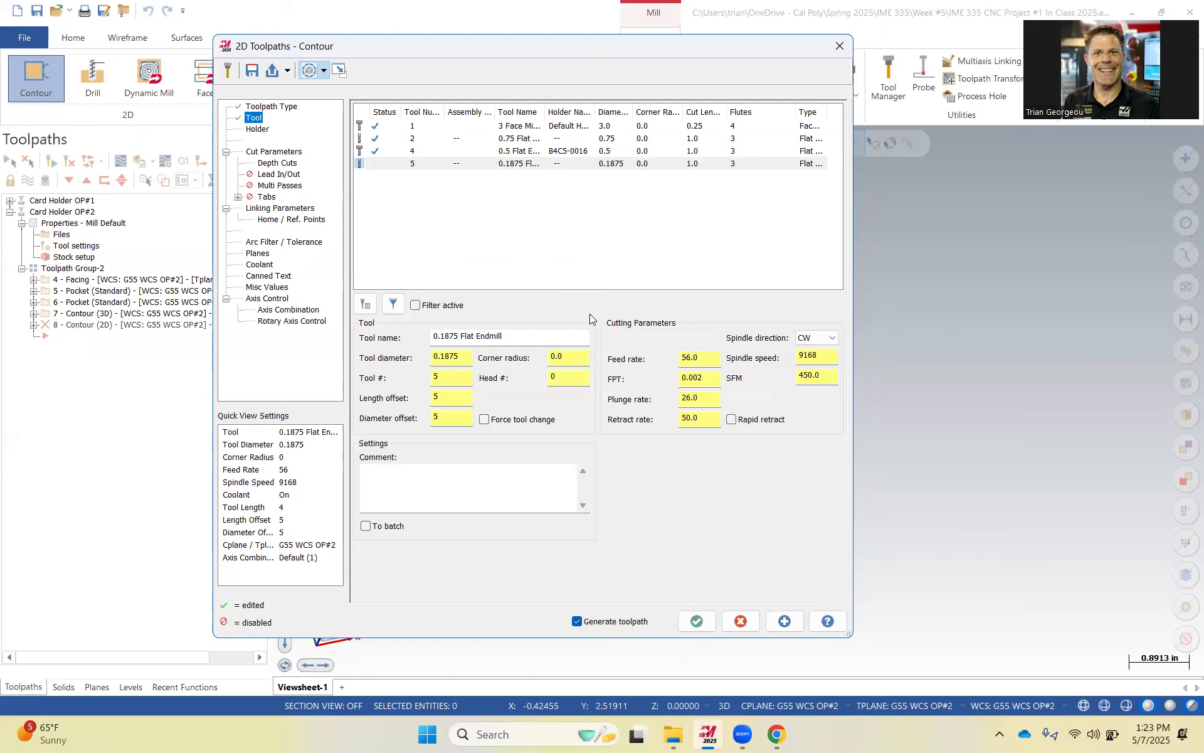
Set cutter compensation type to Computer and roll cutter around corners to All.
left_click(266, 151)
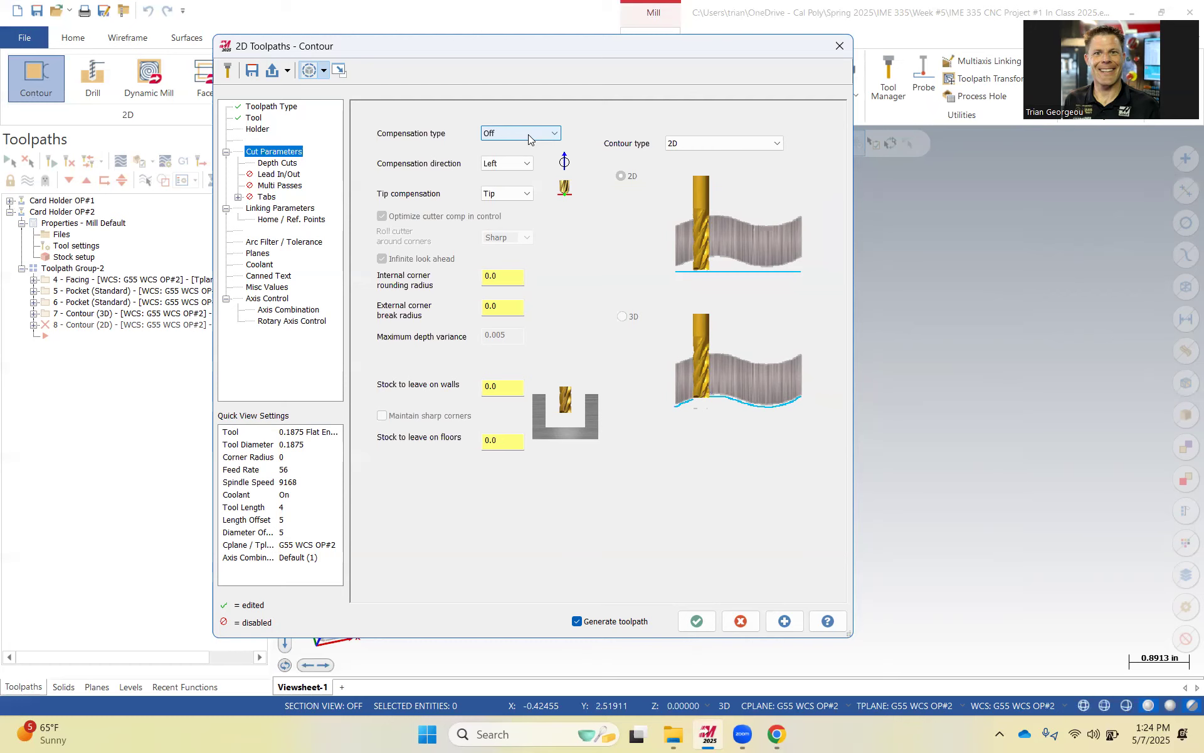
left_click(530, 134)
left_click(524, 144)
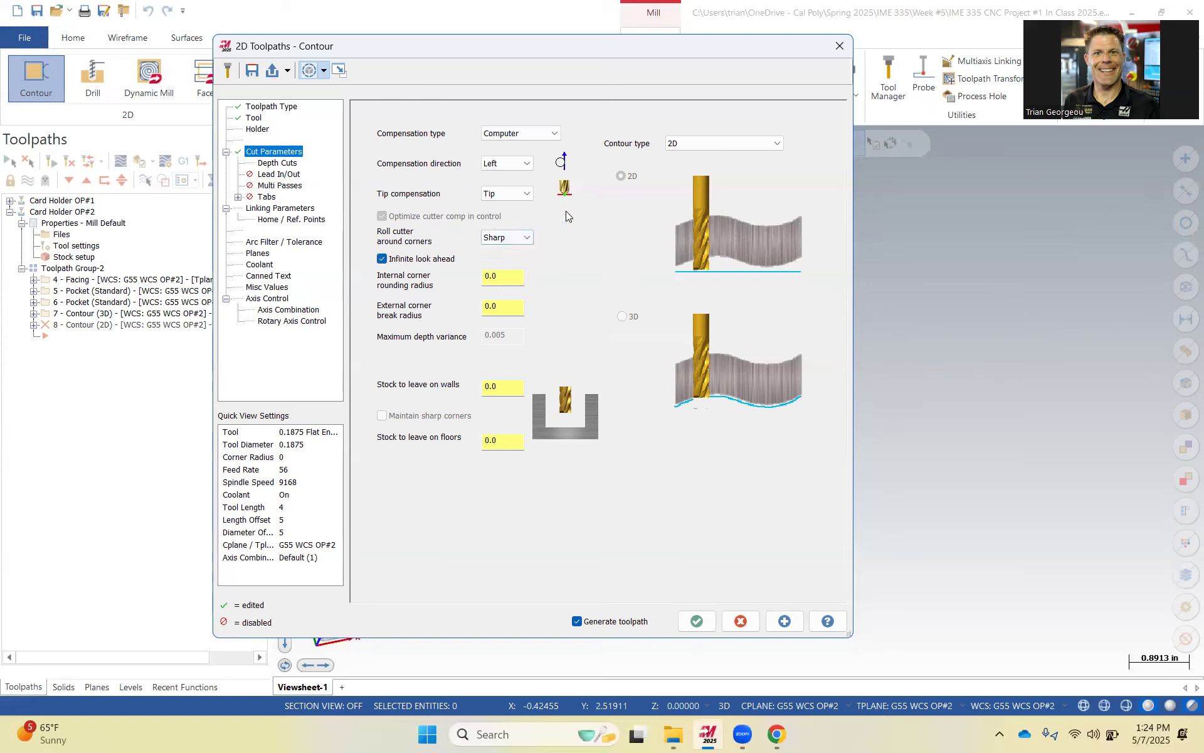
left_click(521, 239)
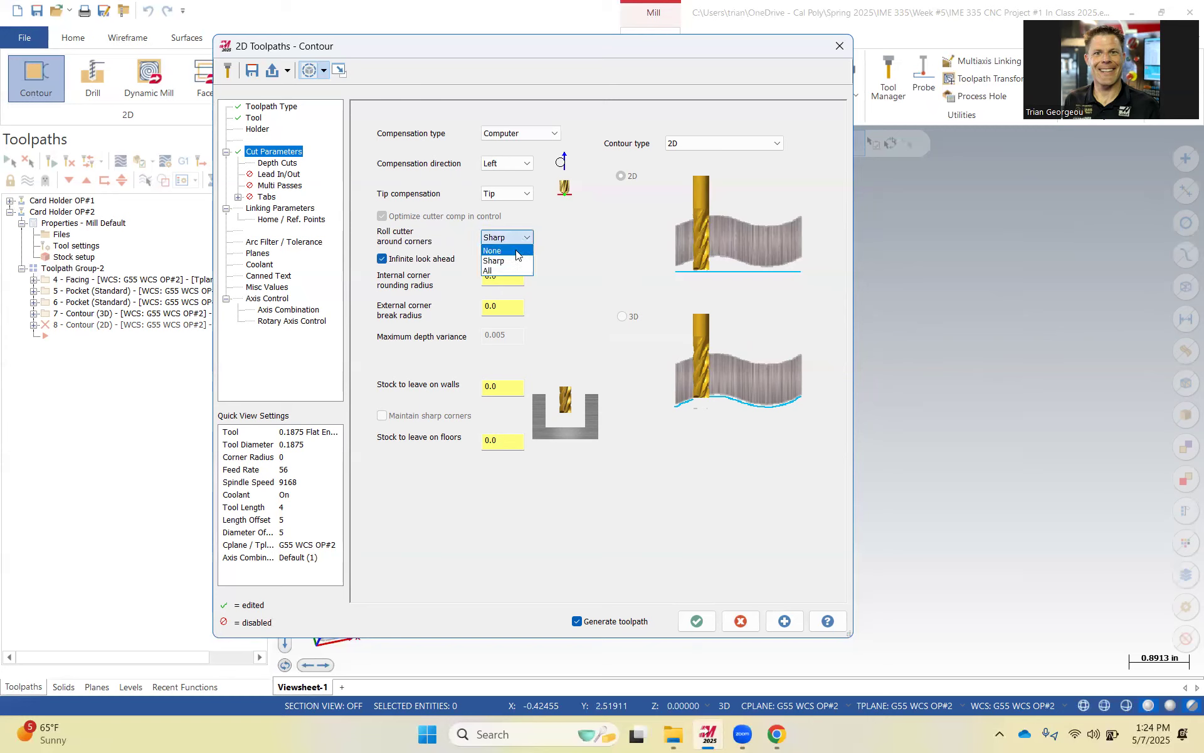
left_click(524, 234)
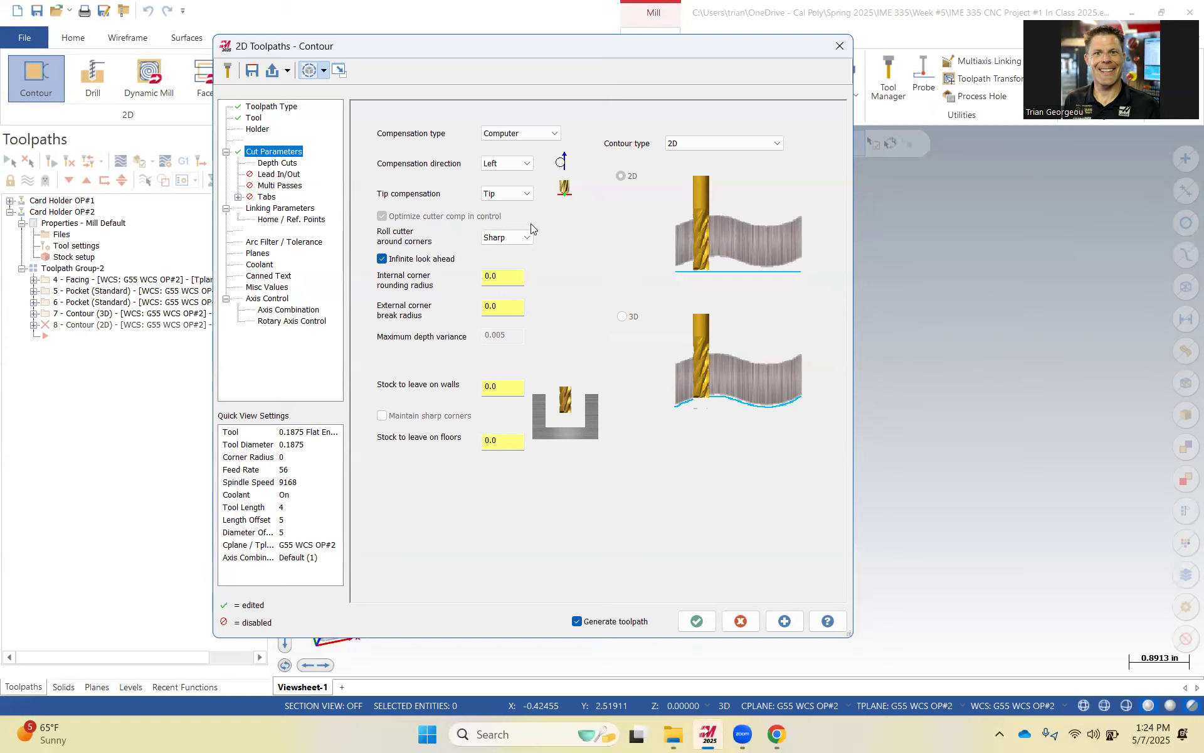
left_click(495, 237)
left_click(505, 268)
Enable depth cuts with a maximum rough step of 0.225 and 0 finish cuts.
left_click(279, 164)
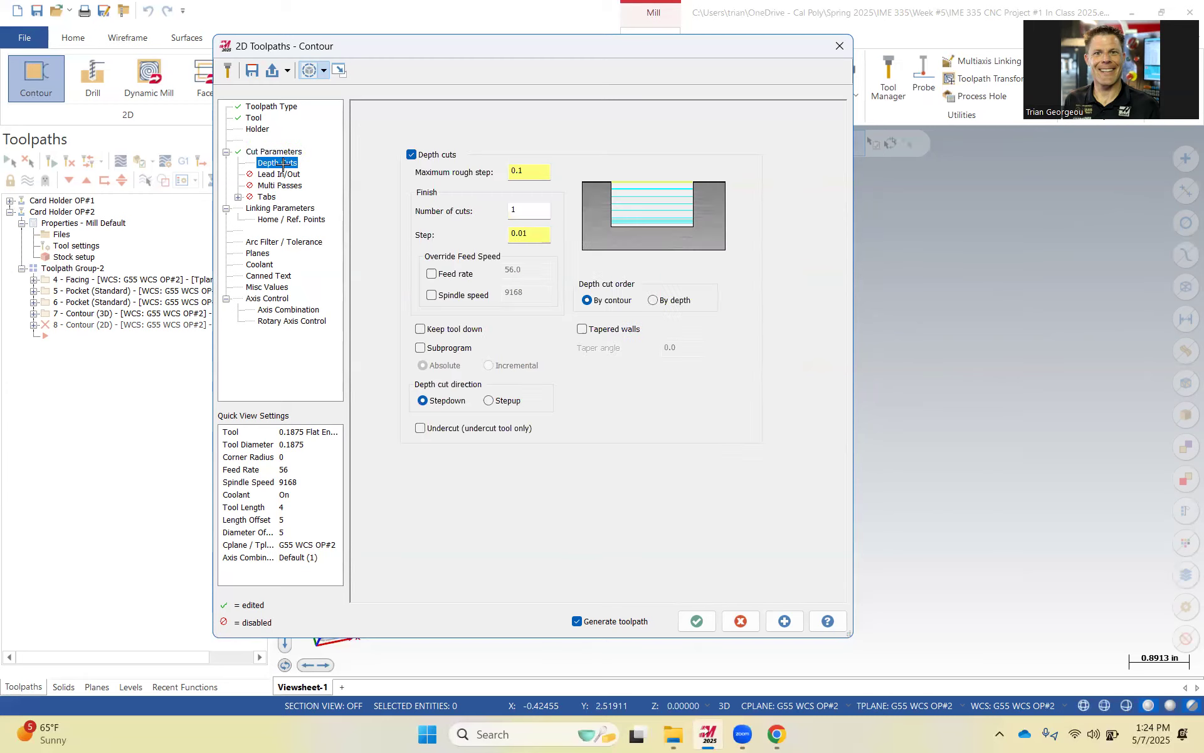
left_click(538, 172)
type(".225")
key("Tab")
type("0")
key("Tab")
key("Tab")
Enable Lead In/Out with a 0.05 entry line length and 0.05 arc radius, and copy entry to exit.
left_click(283, 174)
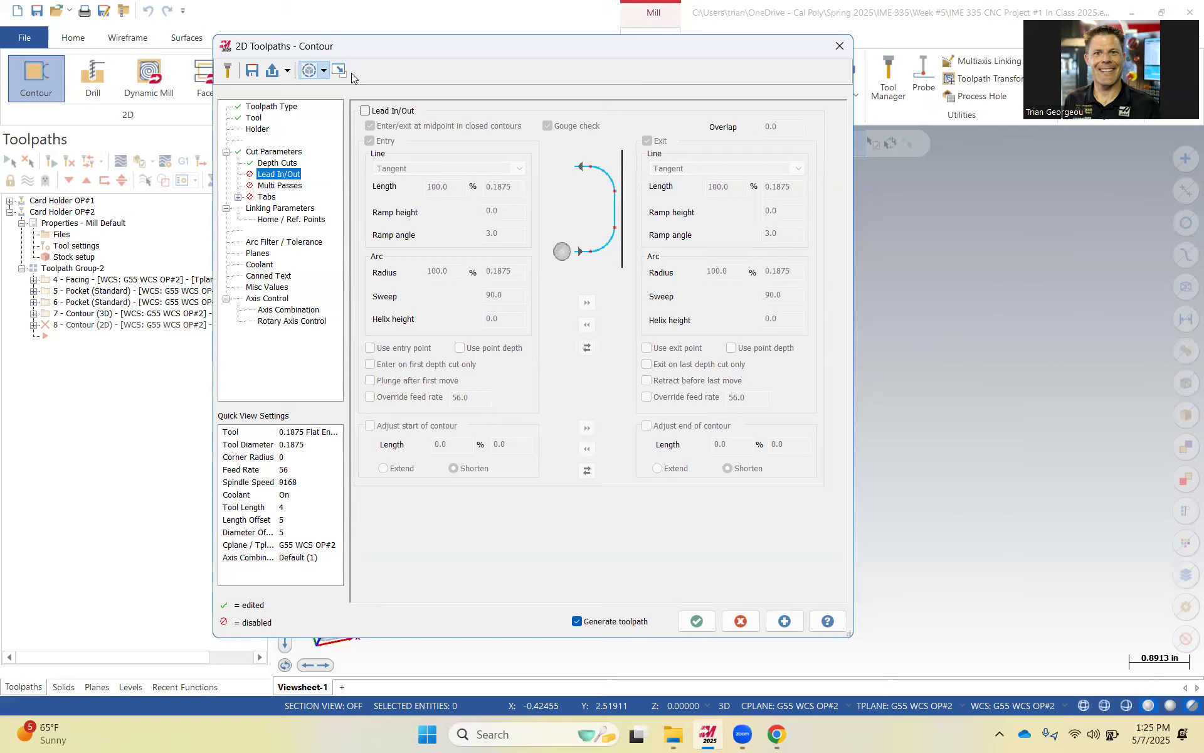
left_click(365, 111)
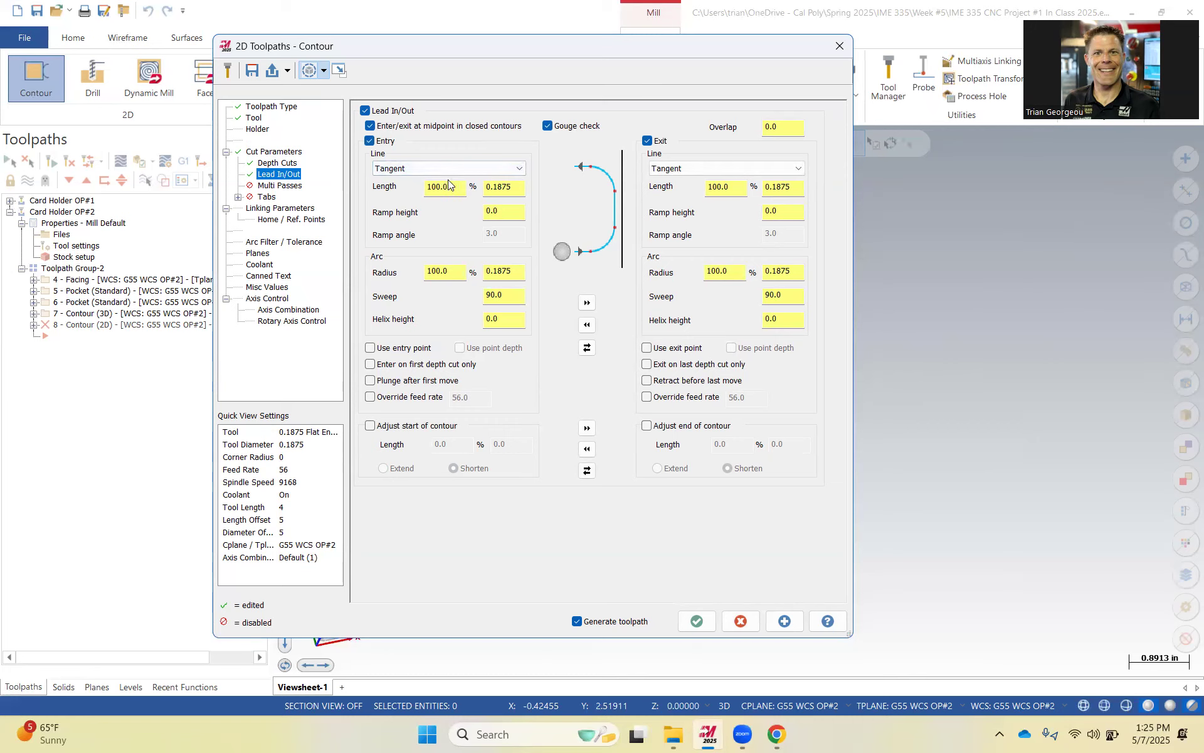
left_click_drag(519, 191, 486, 192)
type(".05")
left_click_drag(499, 271, 474, 272)
type(".05")
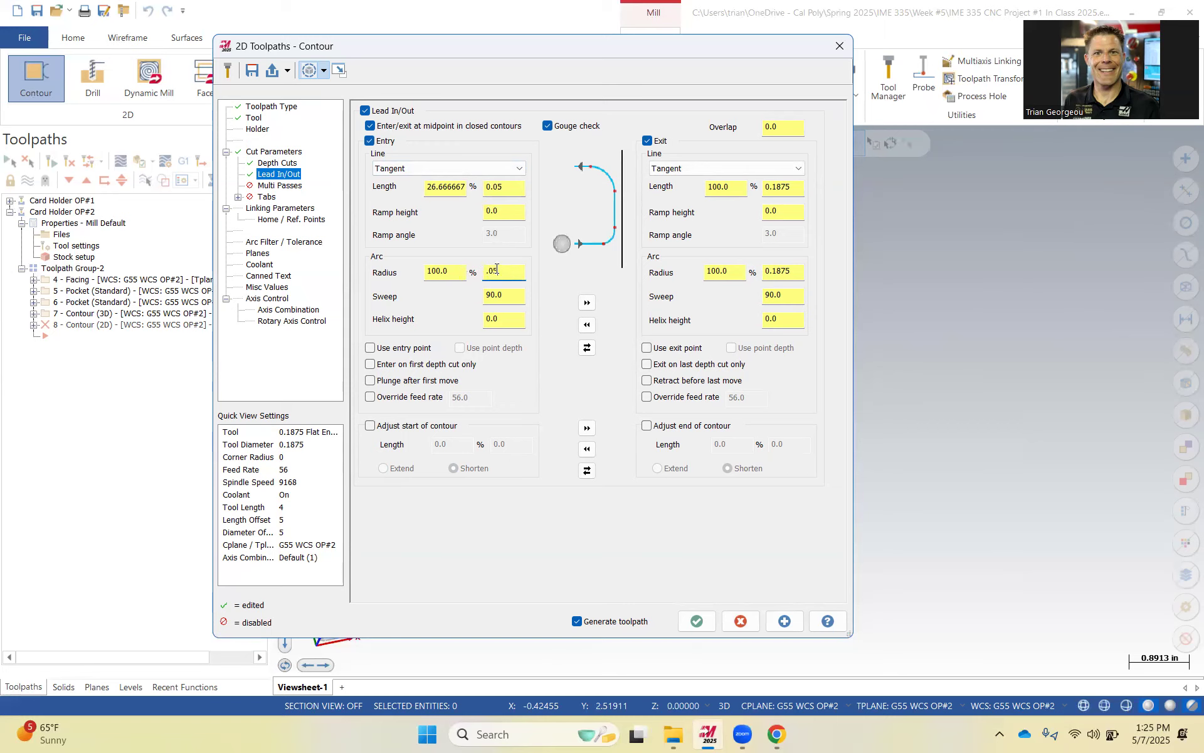
left_click(587, 302)
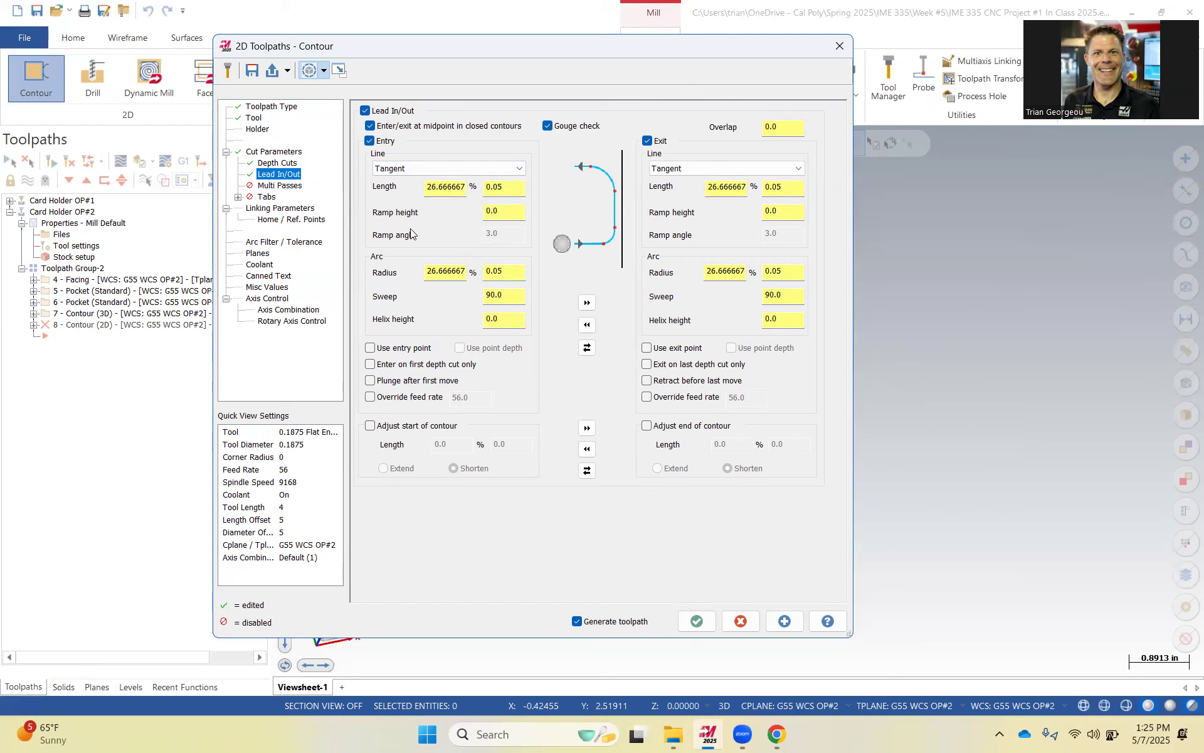
Set the linking parameters' top of stock to 0.67 and depth to 0.15.
left_click(283, 209)
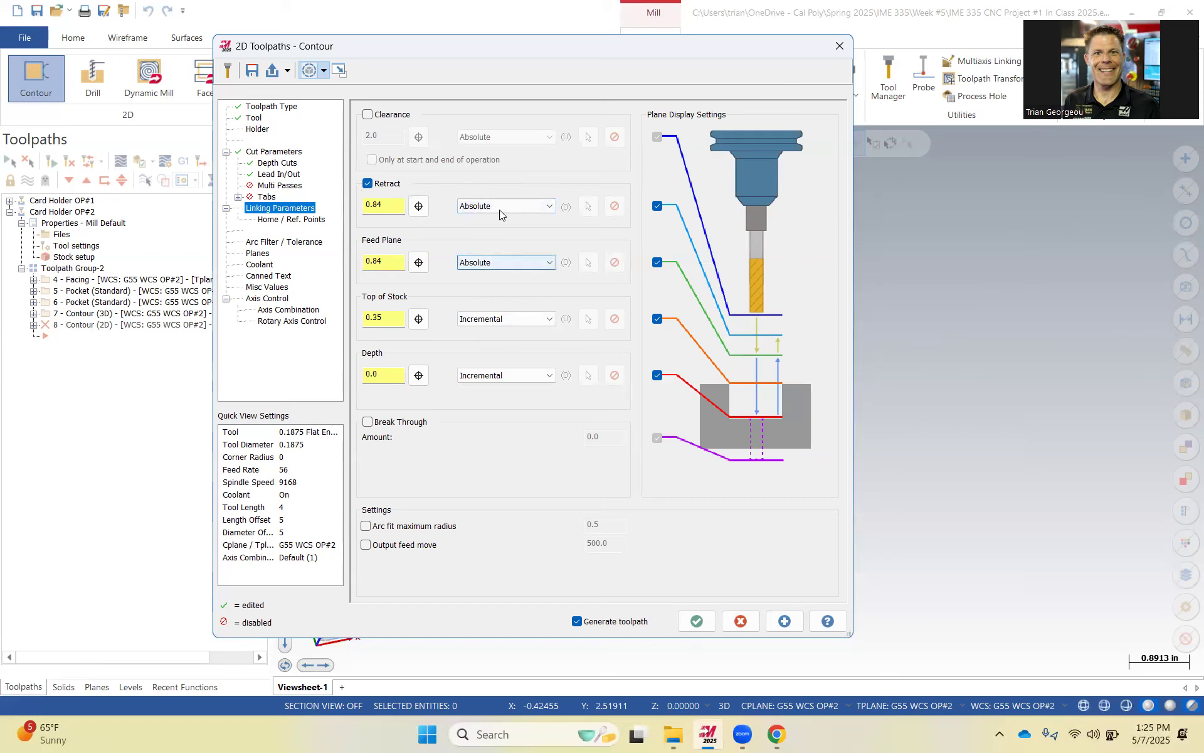
double_click(378, 316)
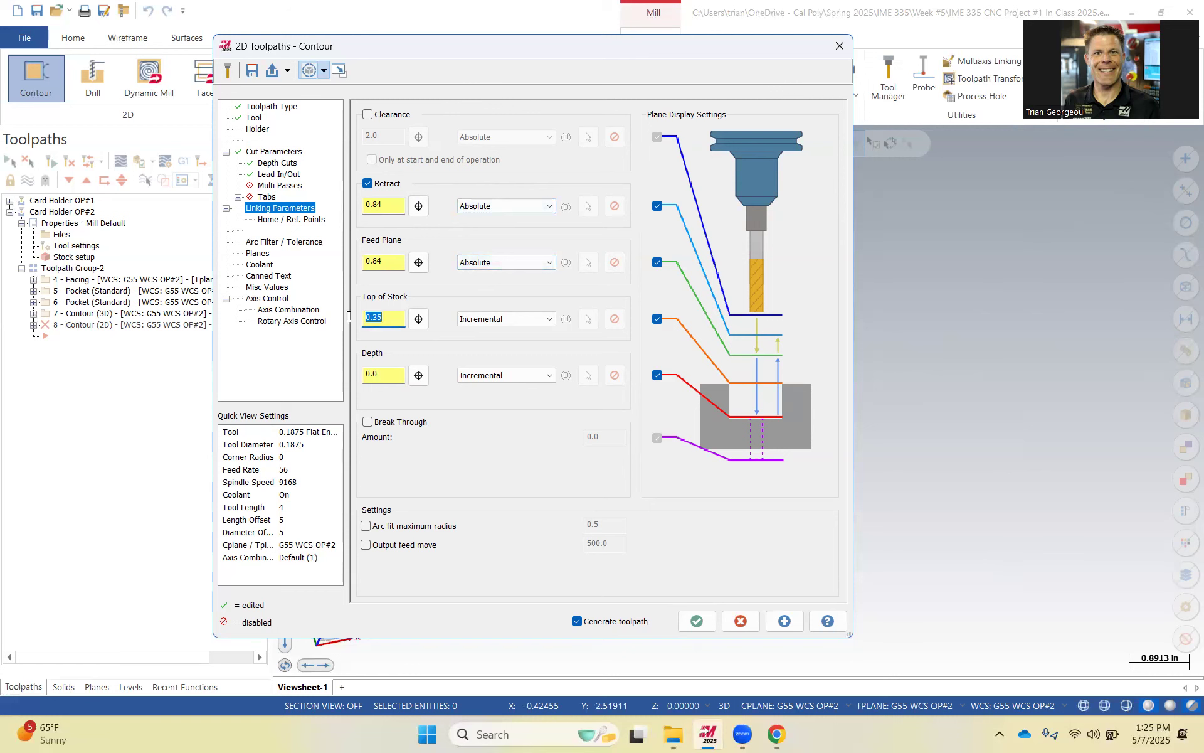
type(".67")
double_click(385, 379)
type(".15")
key("Tab")
Set the contour depth to Absolute by picking a point on the large pocket's floor edge, and set top of stock to Absolute.
left_click(418, 375)
scroll(557, 436, "up", 4)
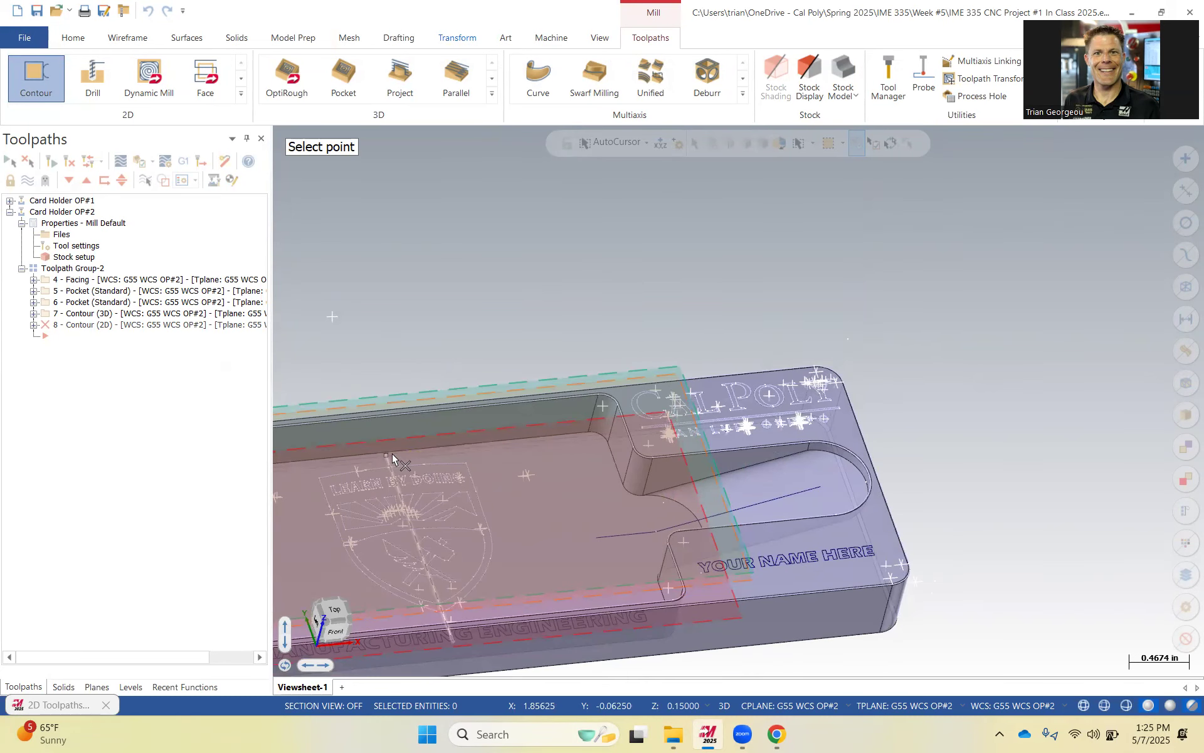
left_click(390, 450)
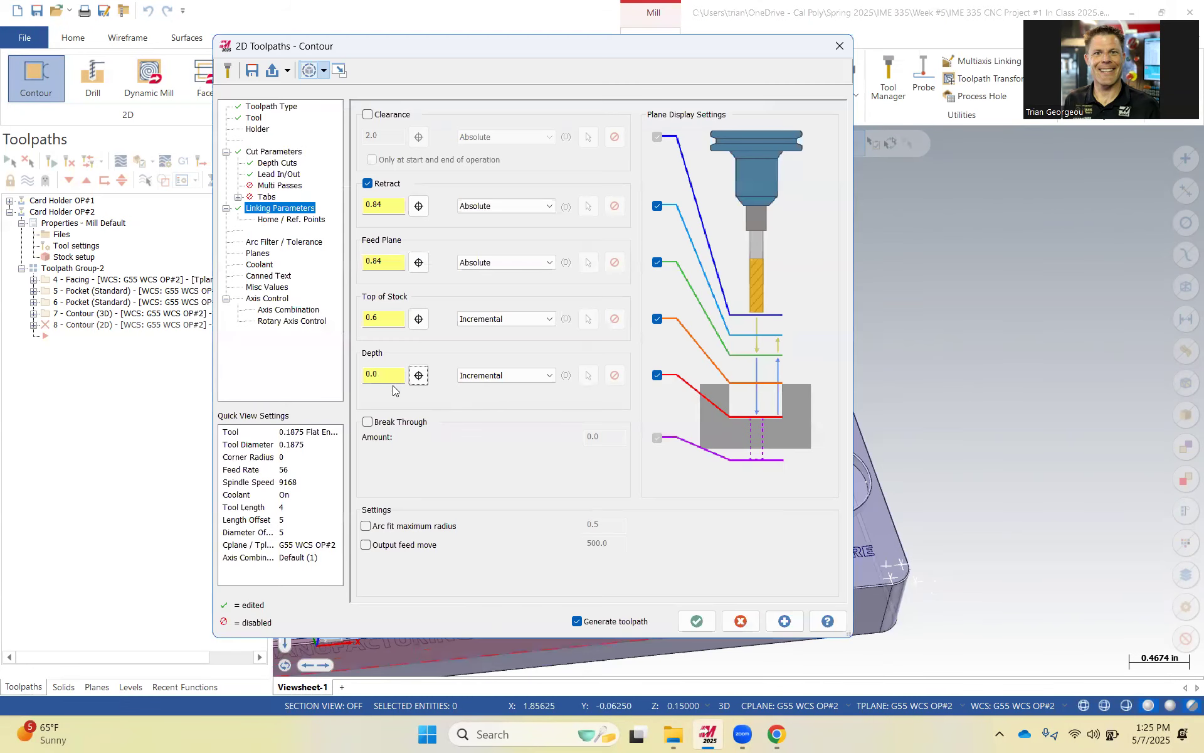
left_click(495, 375)
left_click(486, 394)
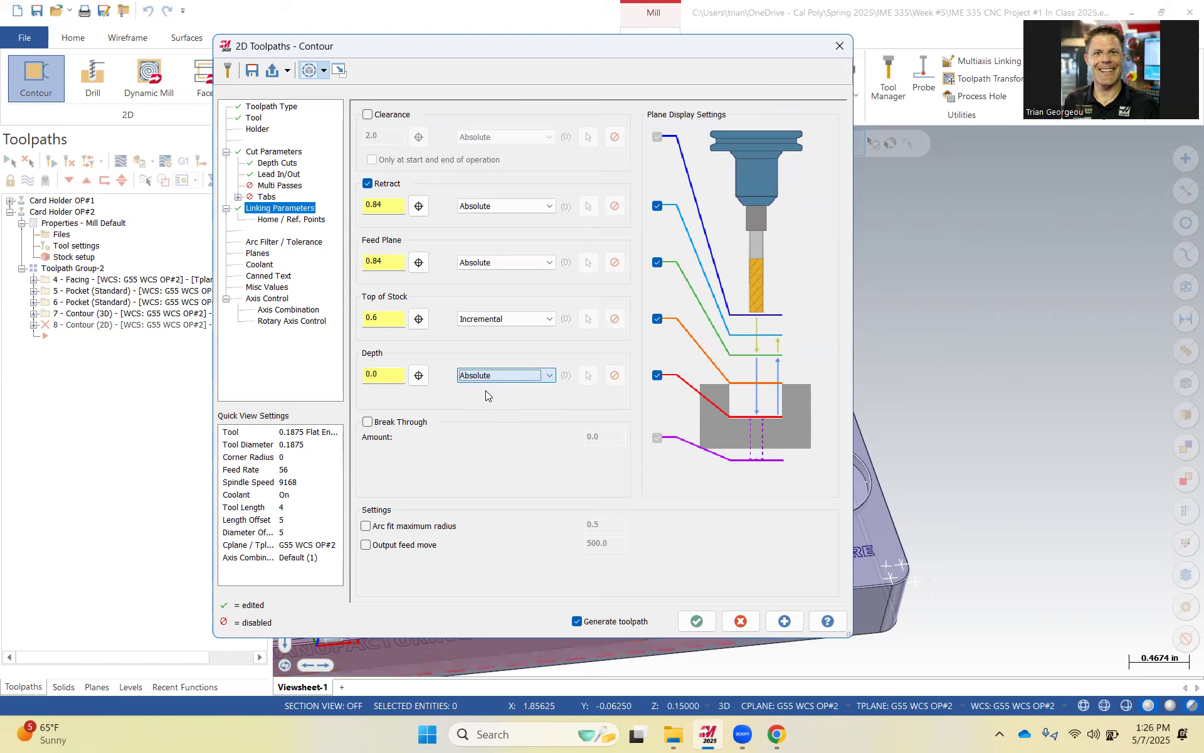
left_click(418, 375)
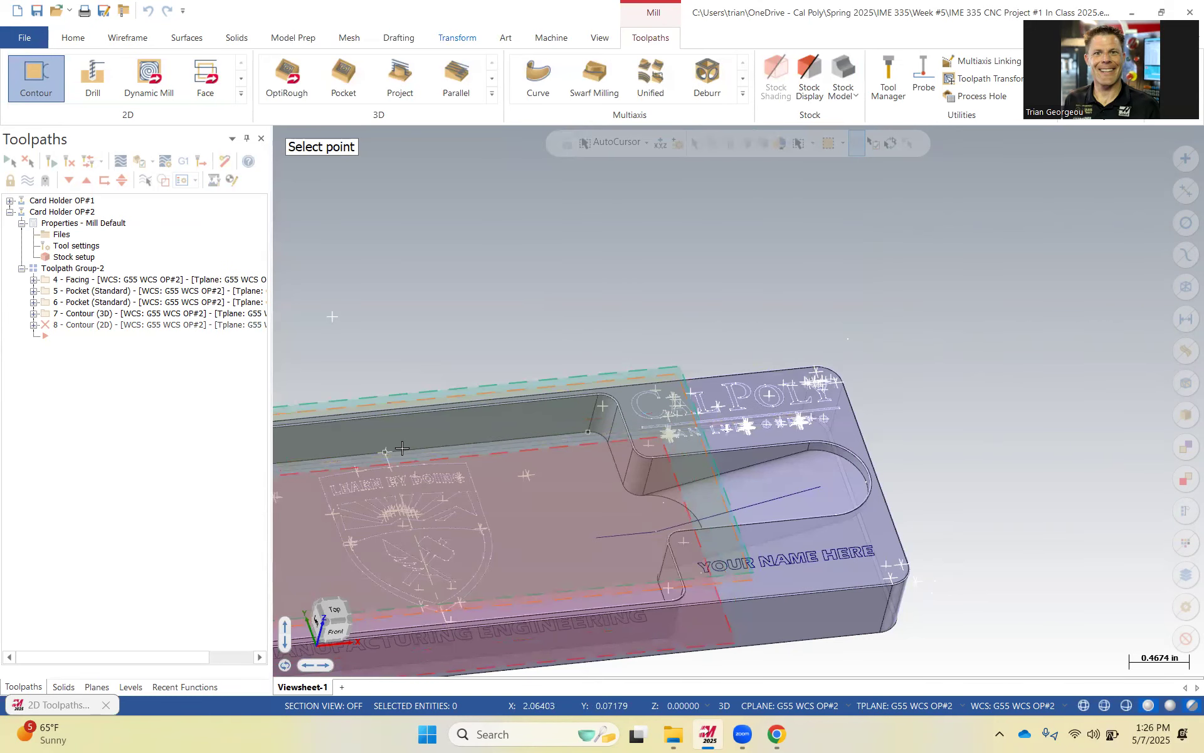
left_click(385, 450)
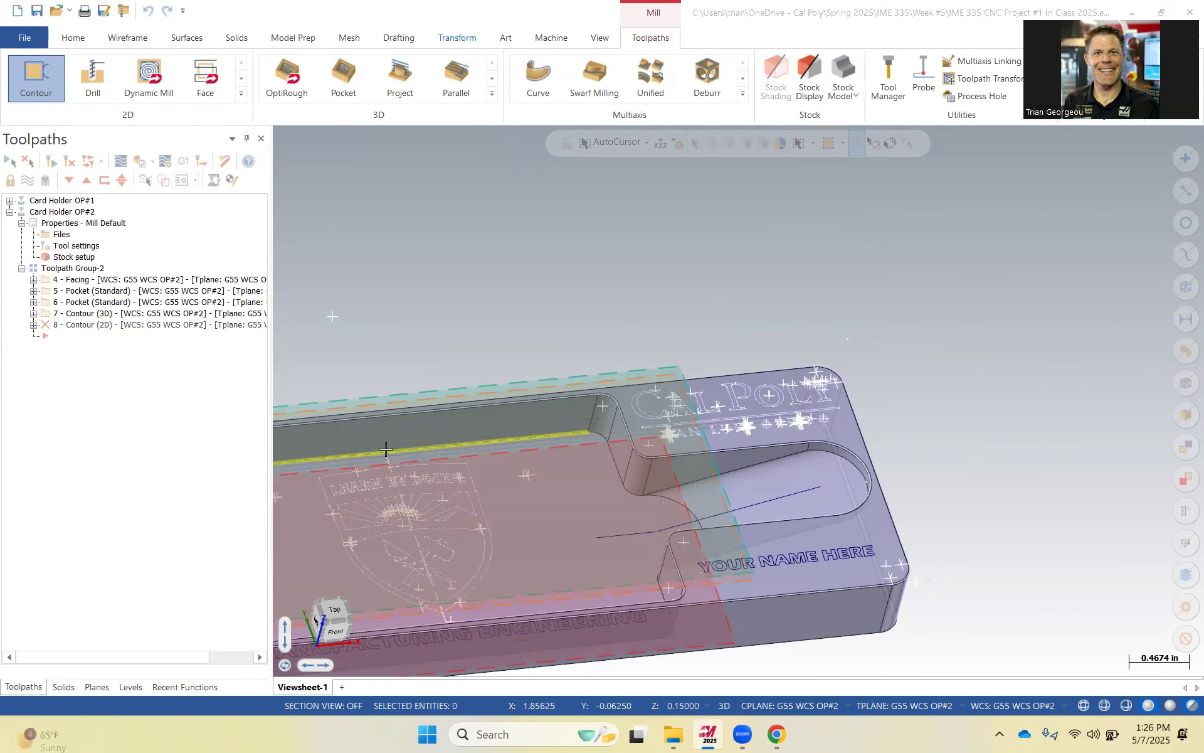
left_click(497, 325)
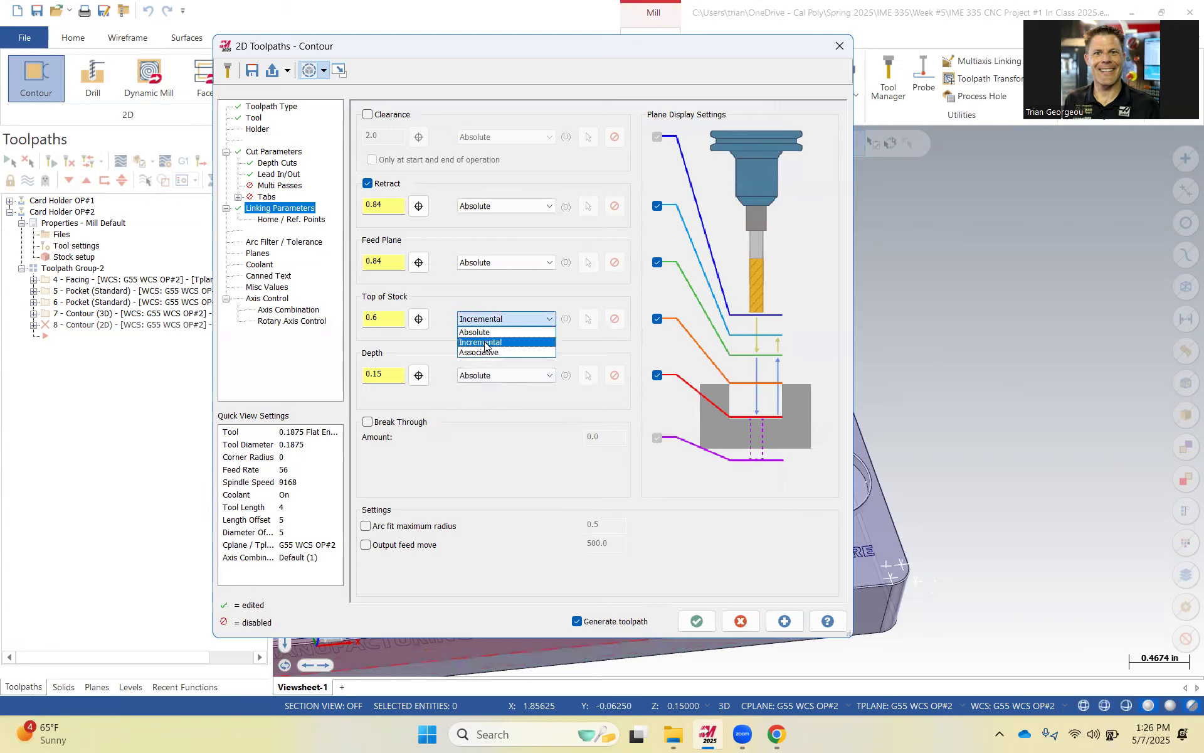
left_click(488, 341)
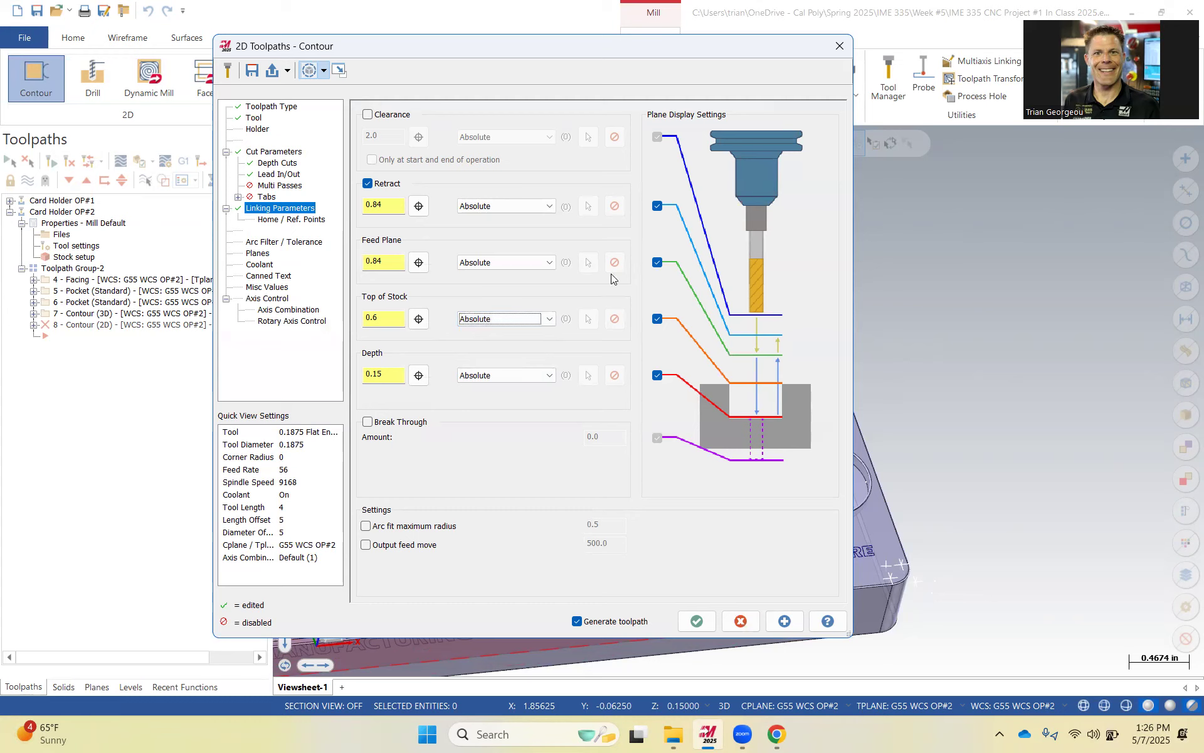
Review the planes and coolant settings and accept the contour toolpath.
left_click(260, 253)
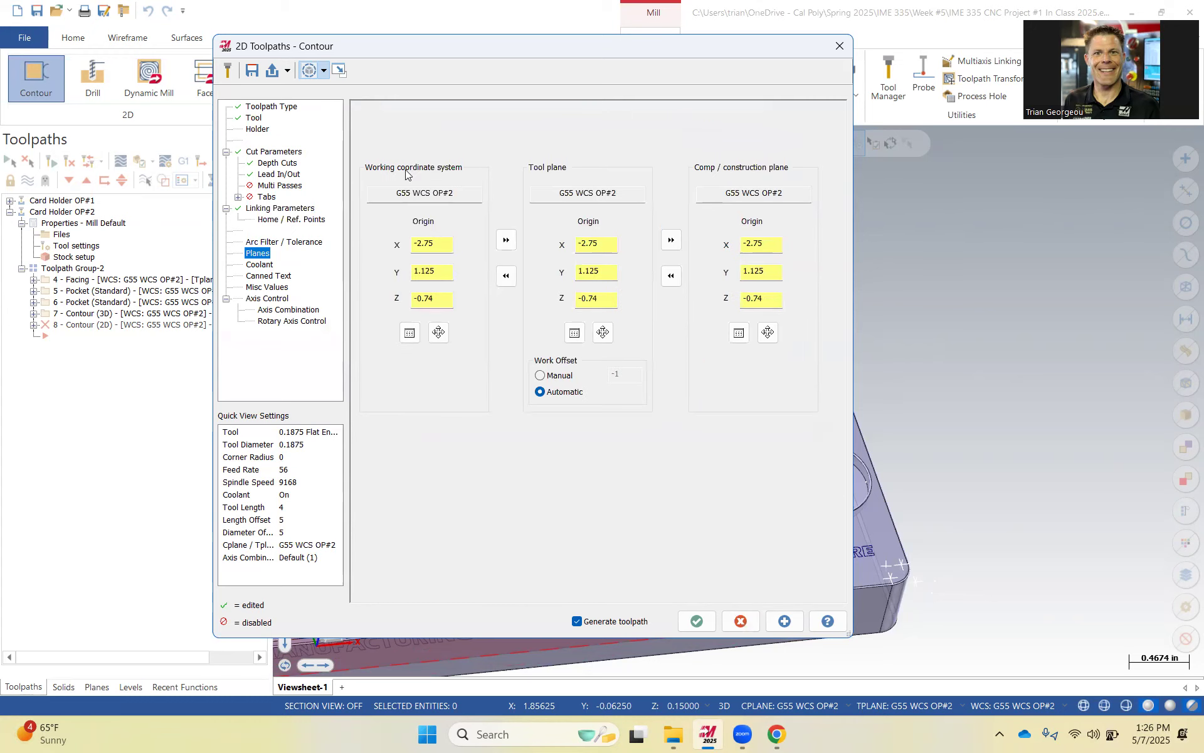
left_click(271, 265)
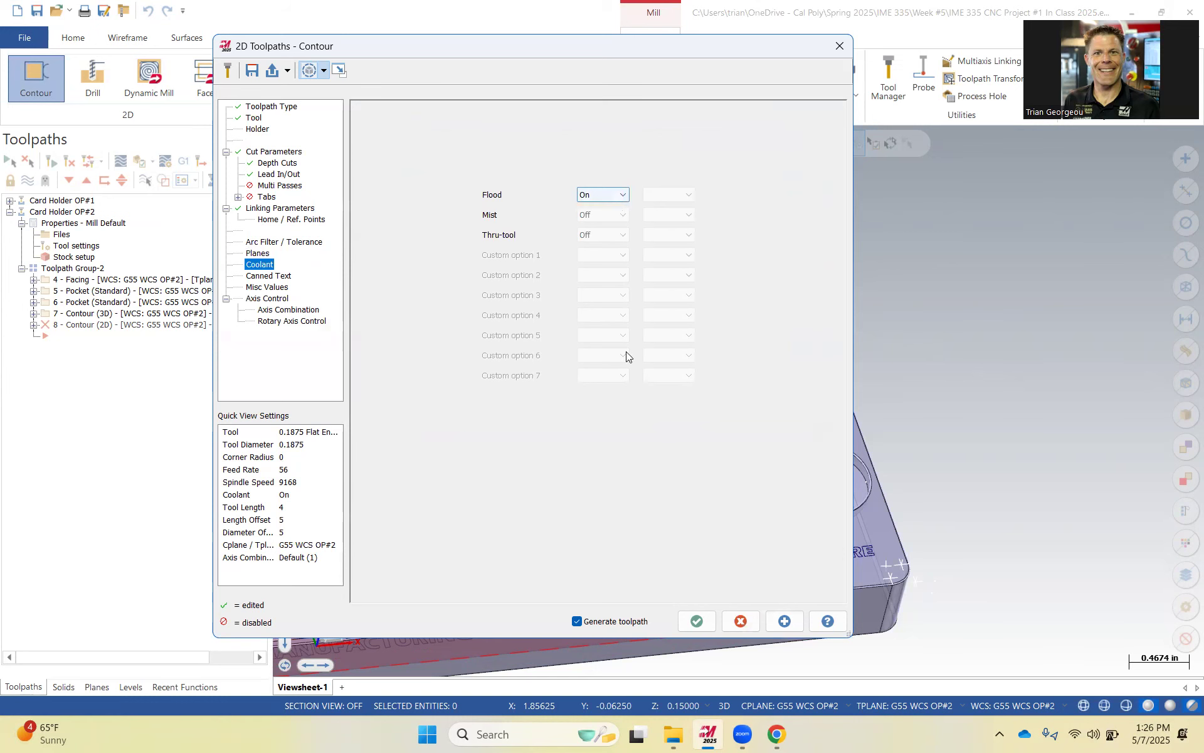
left_click(697, 621)
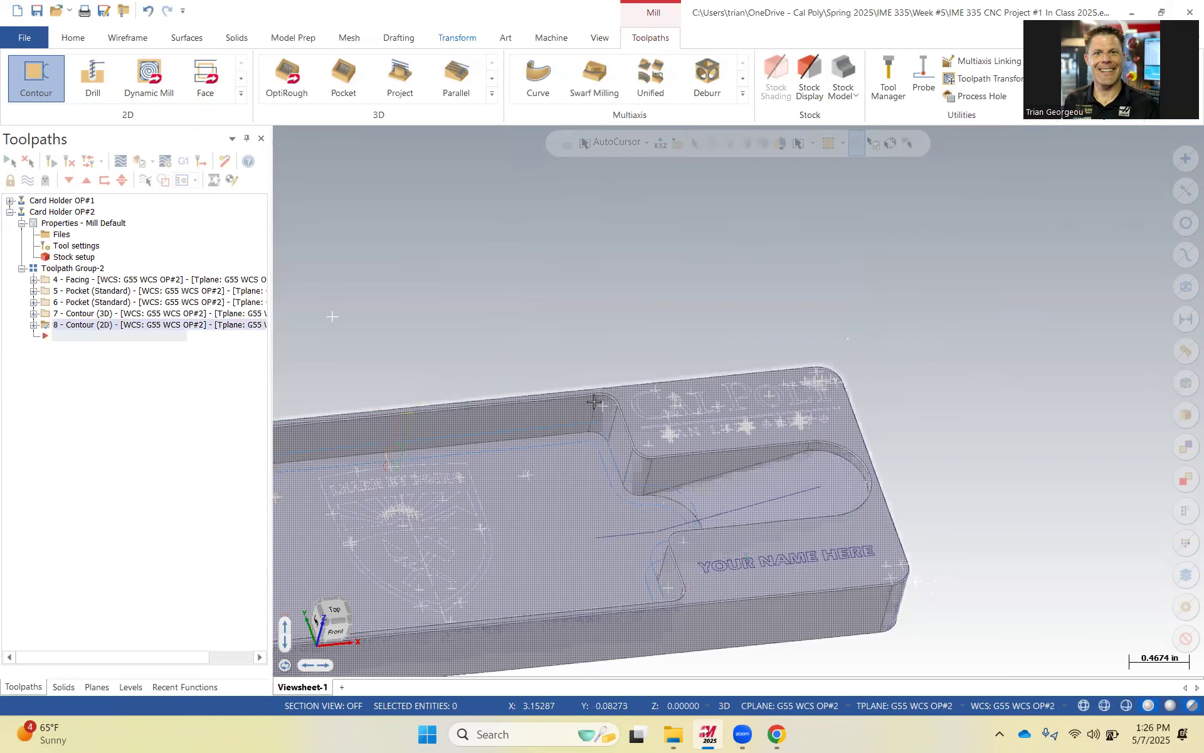
Rotate and zoom around the part to inspect the new contour toolpath along the pocket floor.
scroll(594, 402, "down", 3)
middle_click_drag(504, 504, 525, 406)
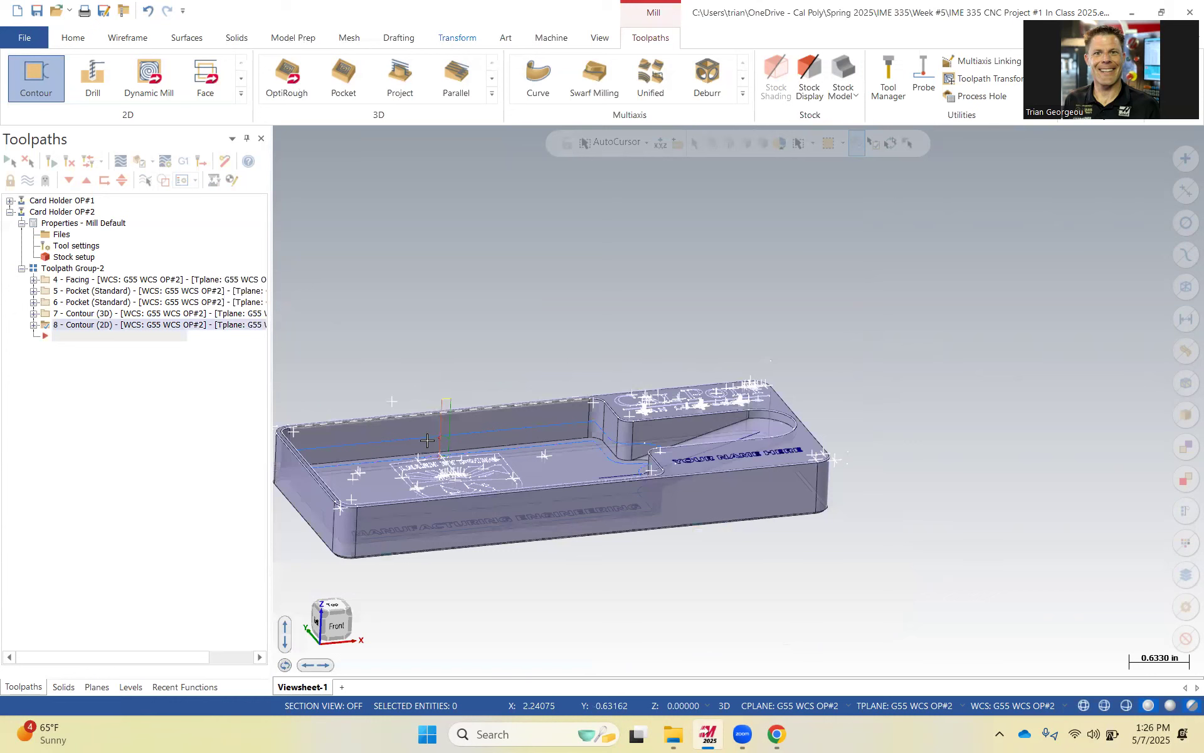
middle_click_drag(427, 439, 512, 458)
scroll(517, 443, "up", 3)
middle_click_drag(541, 501, 616, 444)
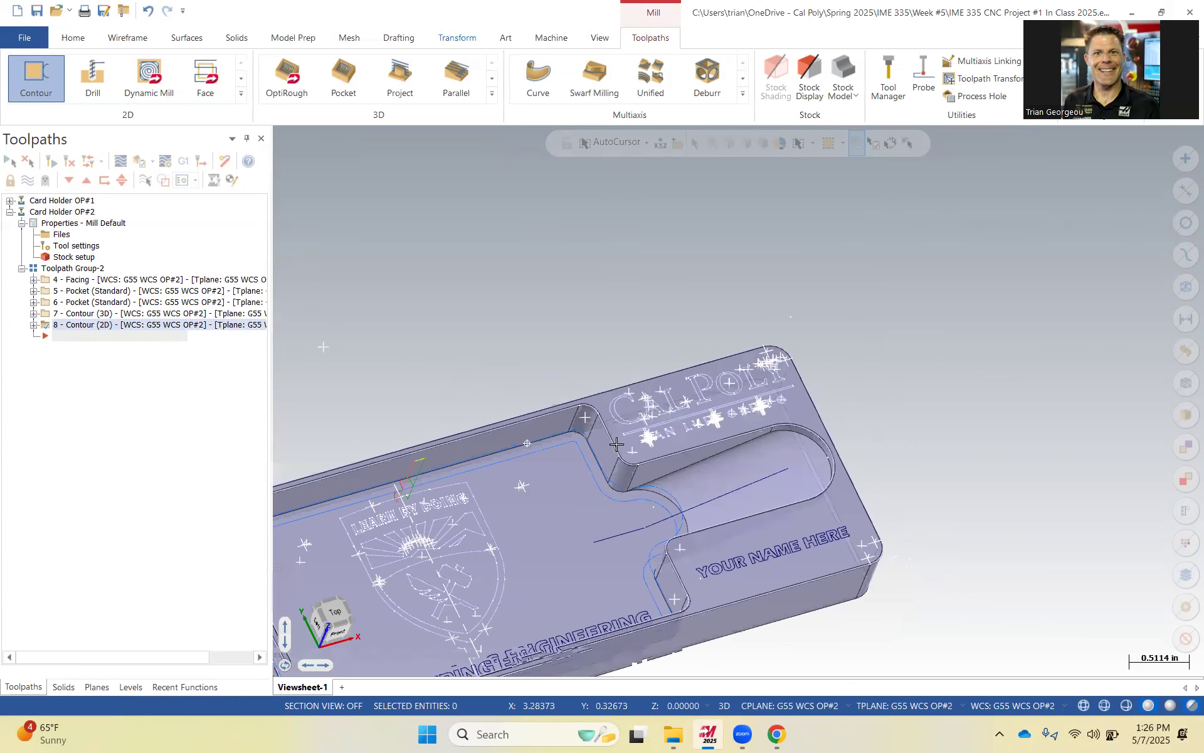
middle_click_drag(572, 482, 577, 462)
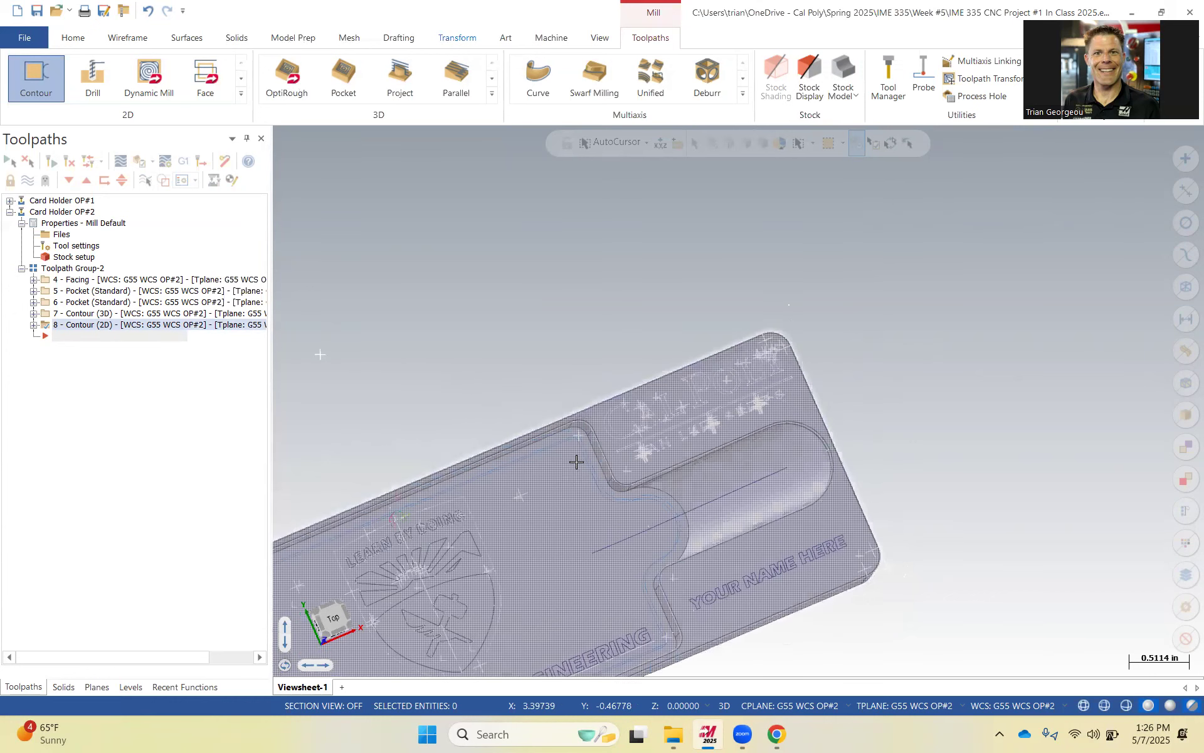
scroll(577, 461, "up", 2)
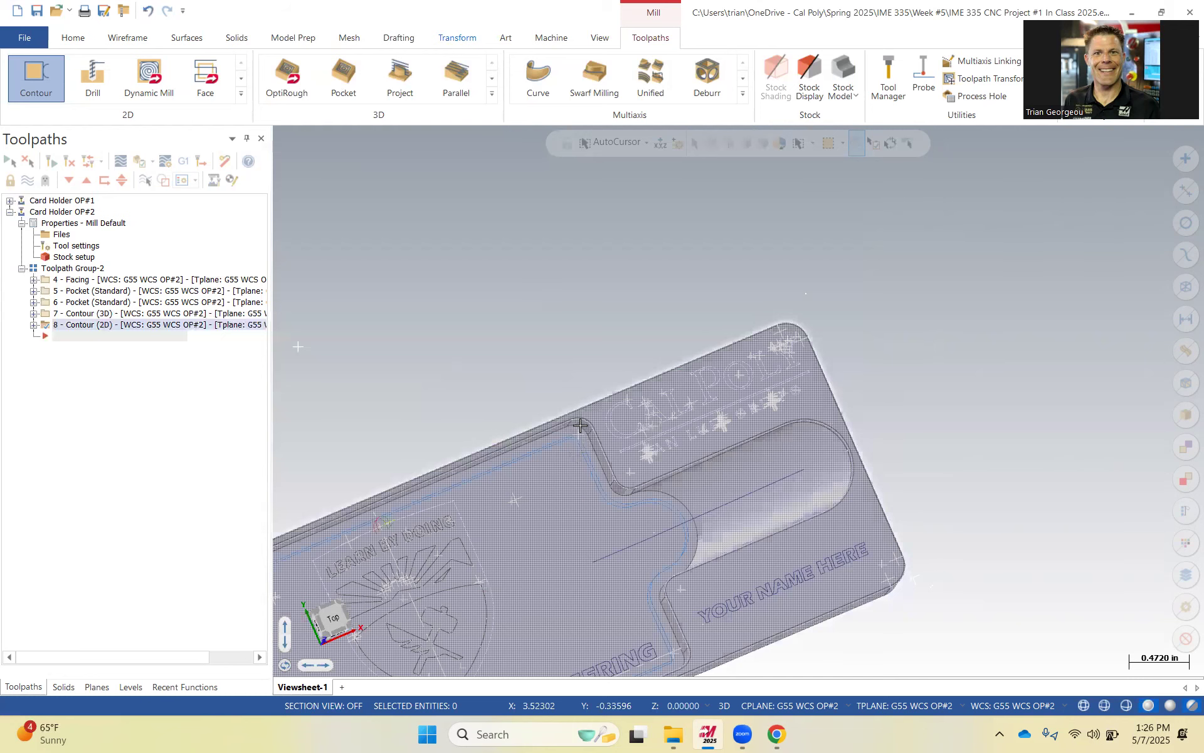
scroll(579, 428, "up", 10)
scroll(545, 429, "up", 2)
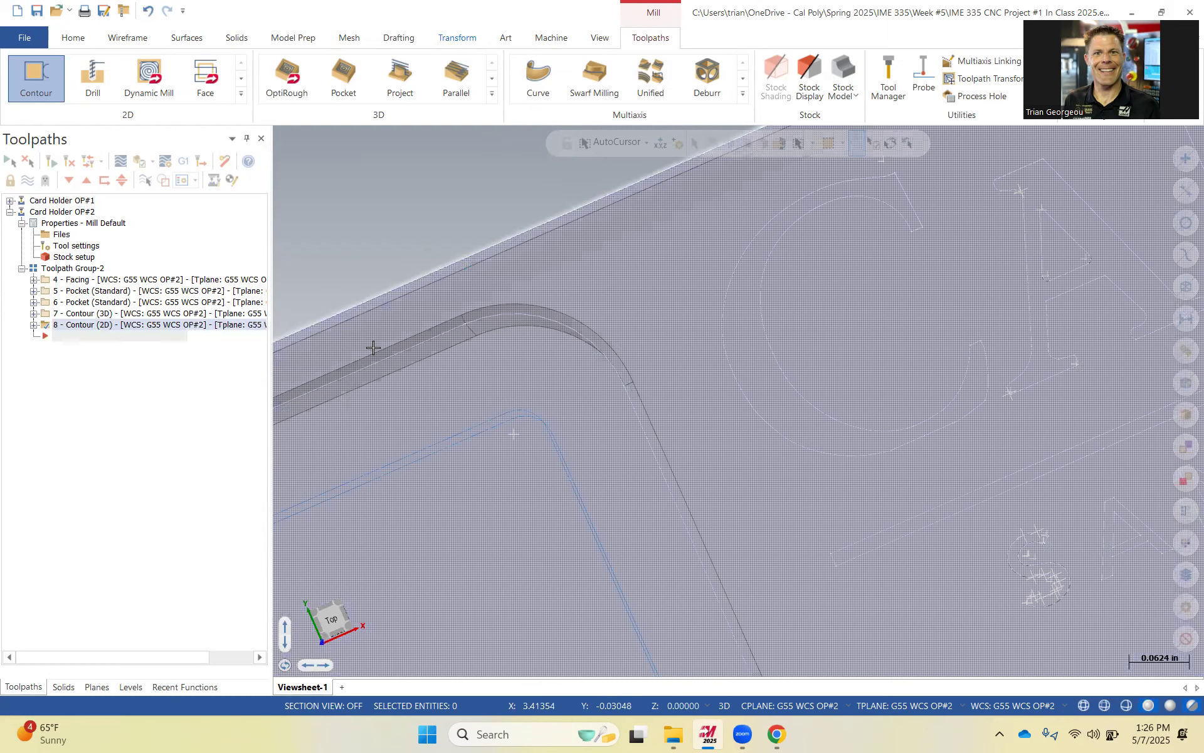
scroll(476, 342, "down", 8)
middle_click_drag(544, 367, 651, 410)
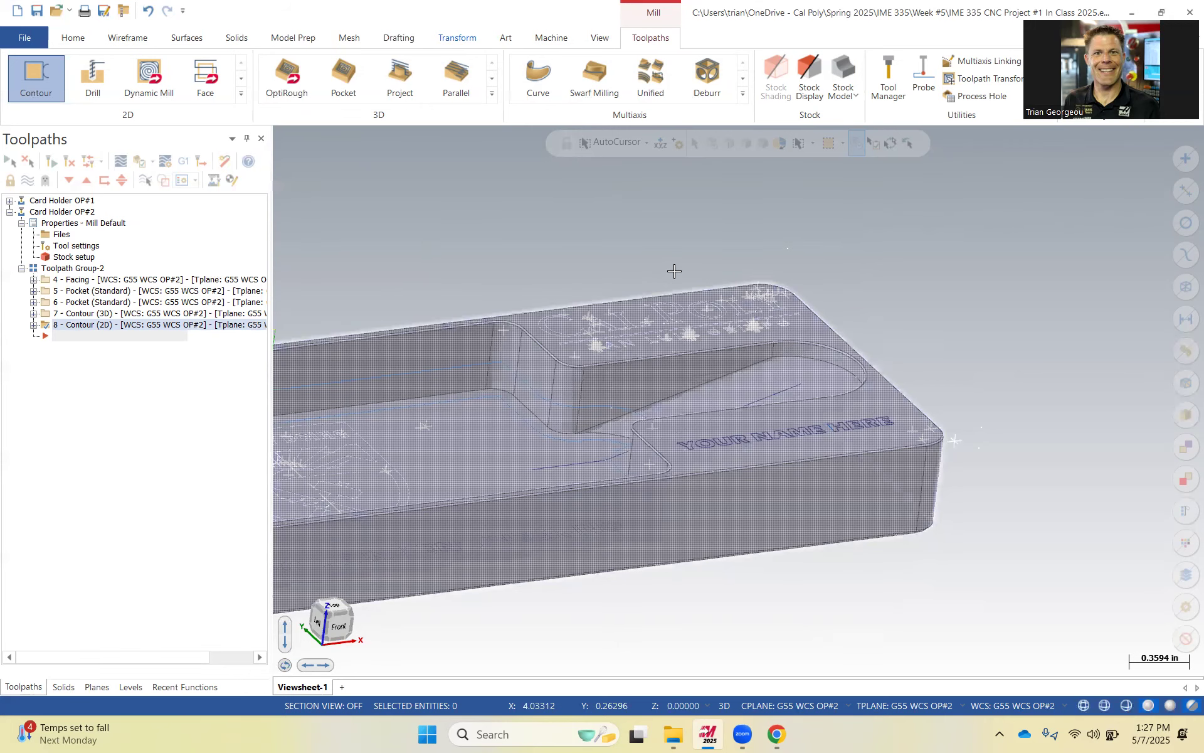
scroll(677, 321, "up", 3)
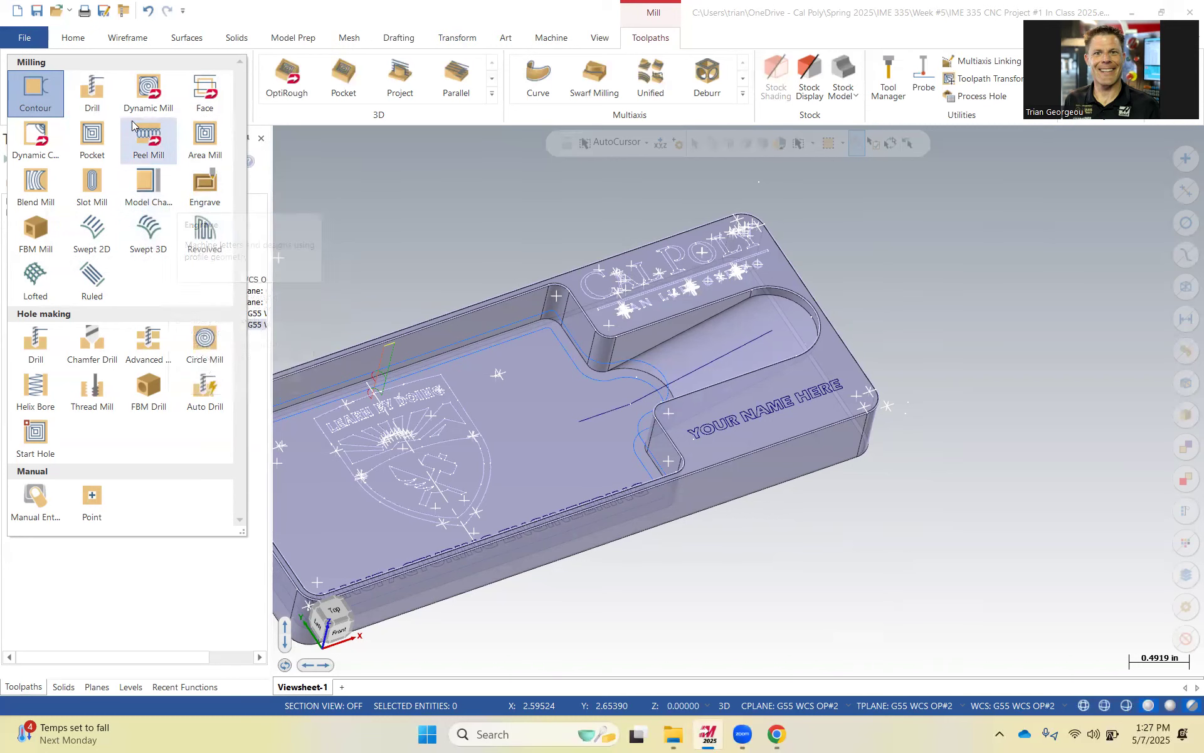
Start a new Contour toolpath and chain the top edge of the pocket from the upper pocket corner, stepping through branches.
right_click(185, 265)
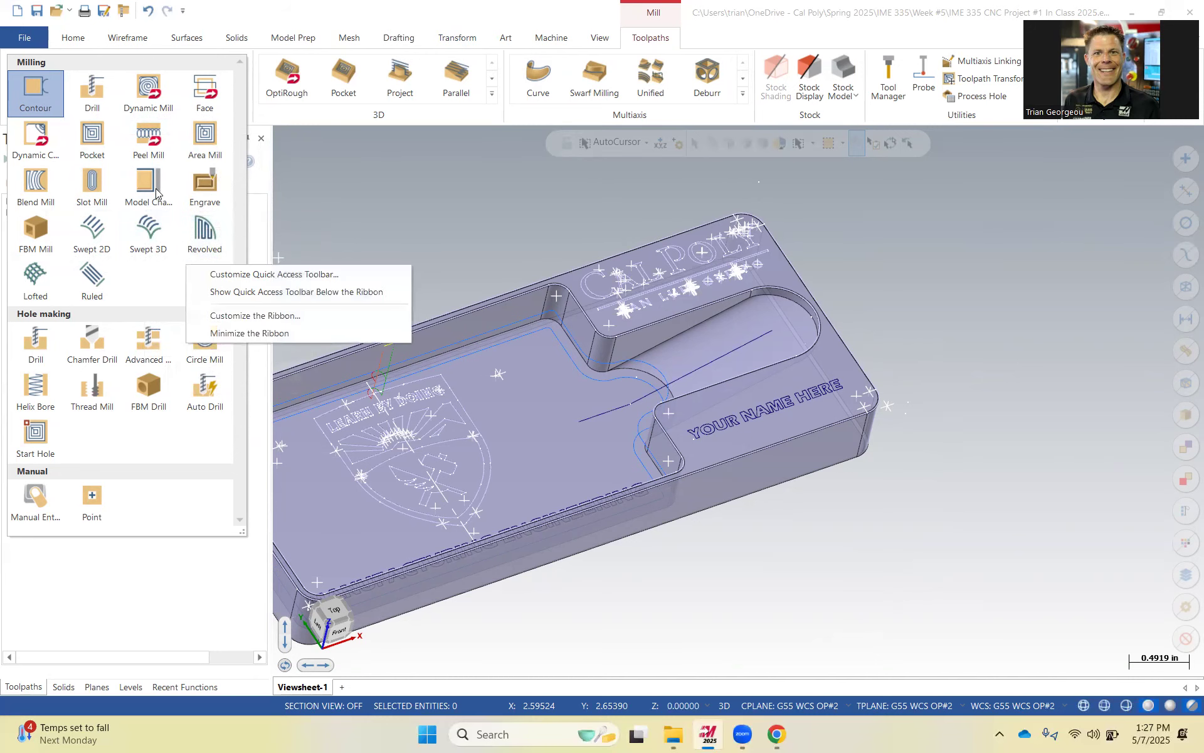
left_click(165, 284)
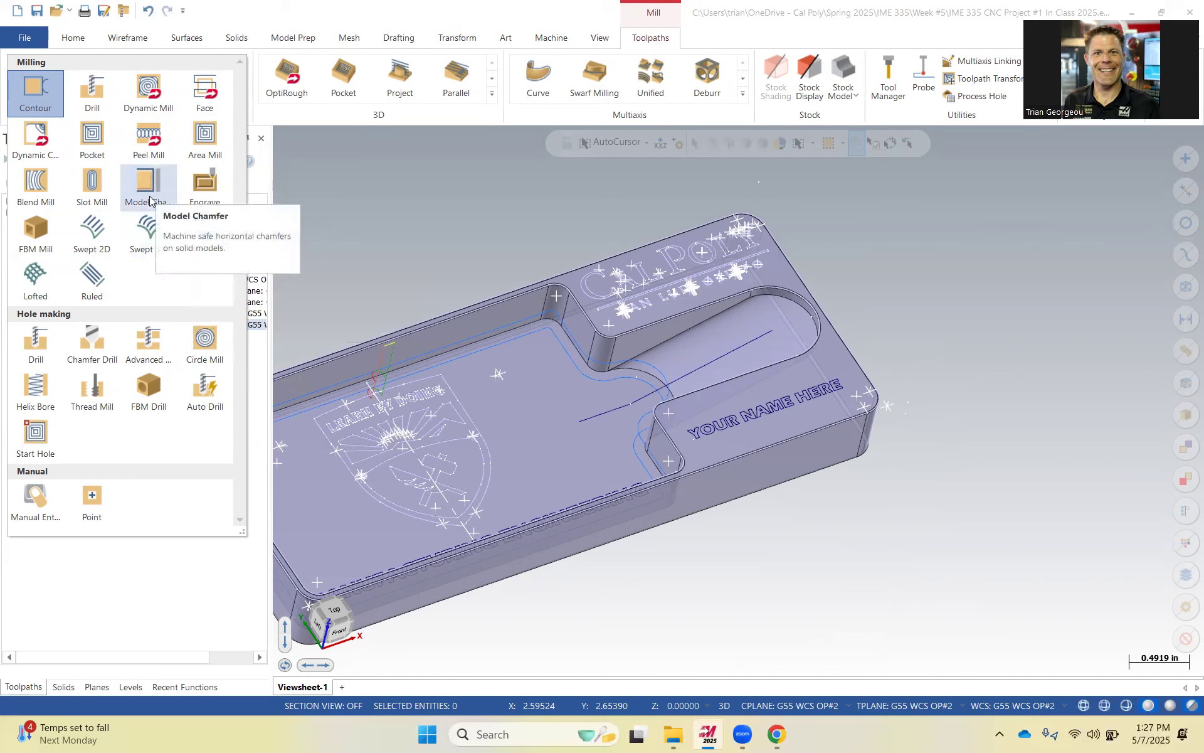
left_click(38, 99)
middle_click_drag(547, 299, 532, 292)
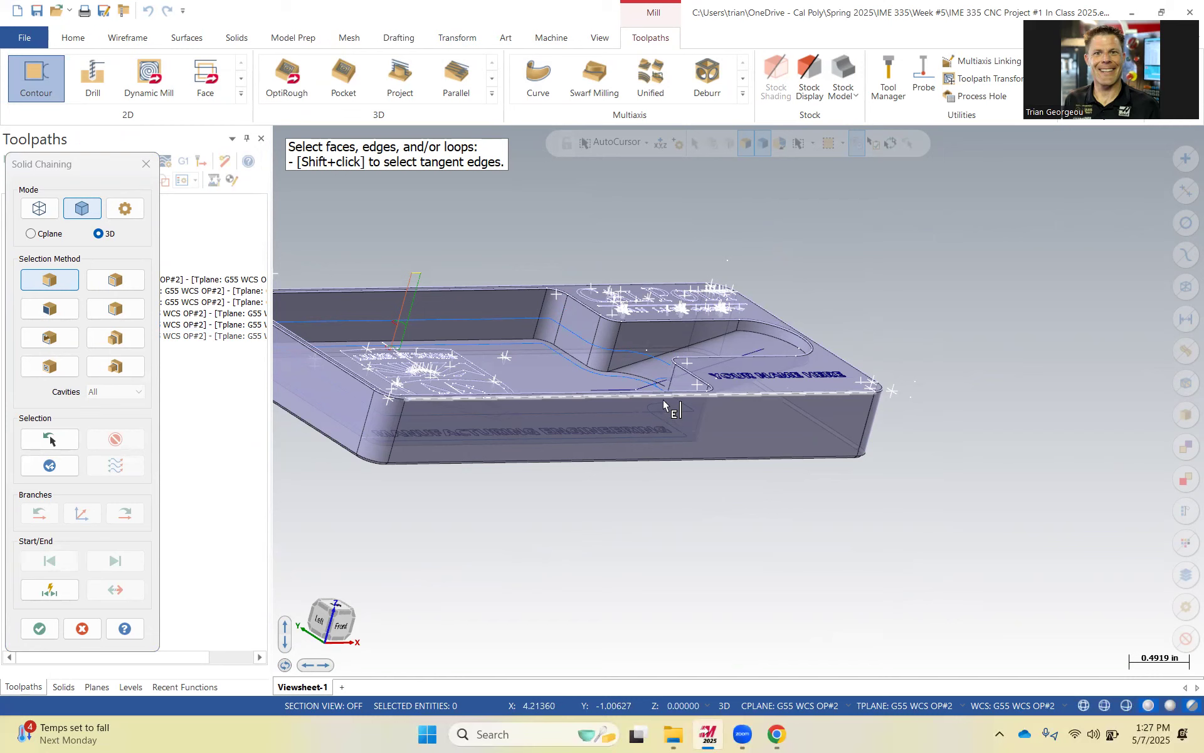
scroll(589, 326, "up", 3)
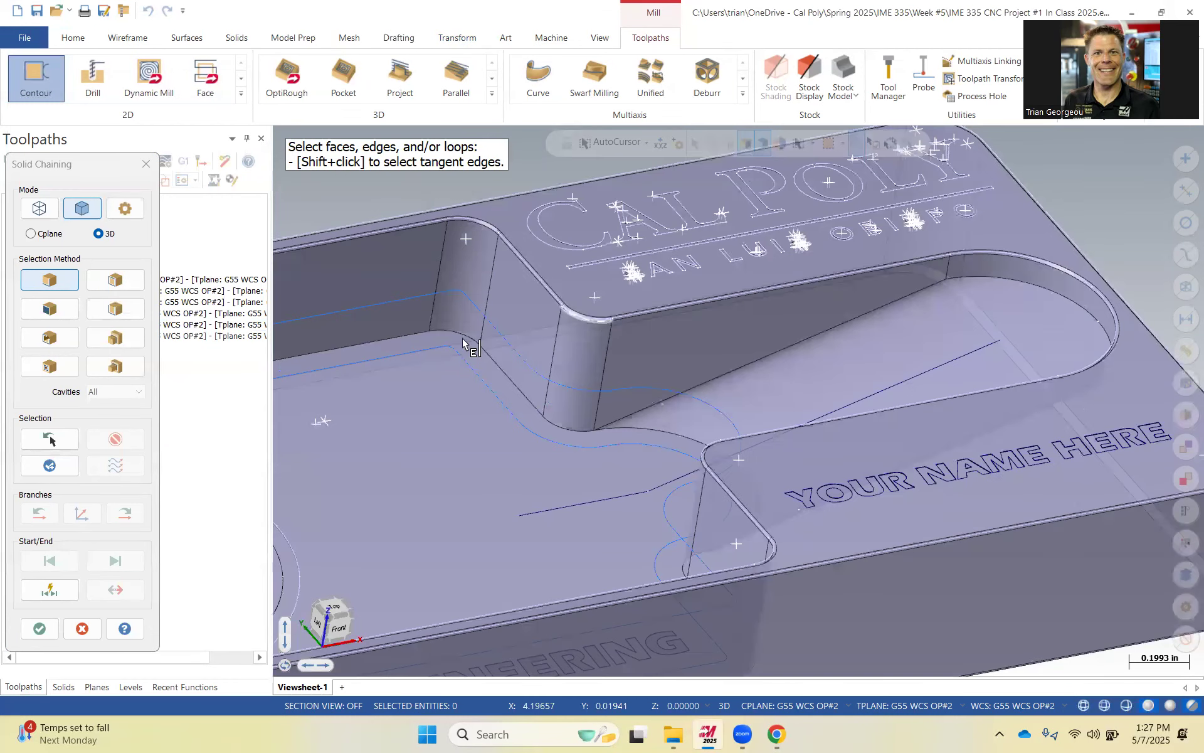
left_click(593, 327)
left_click(136, 514)
left_click(136, 514)
left_click(136, 513)
left_click(136, 513)
left_click(136, 514)
left_click(136, 514)
left_click(136, 514)
left_click(136, 514)
left_click(136, 514)
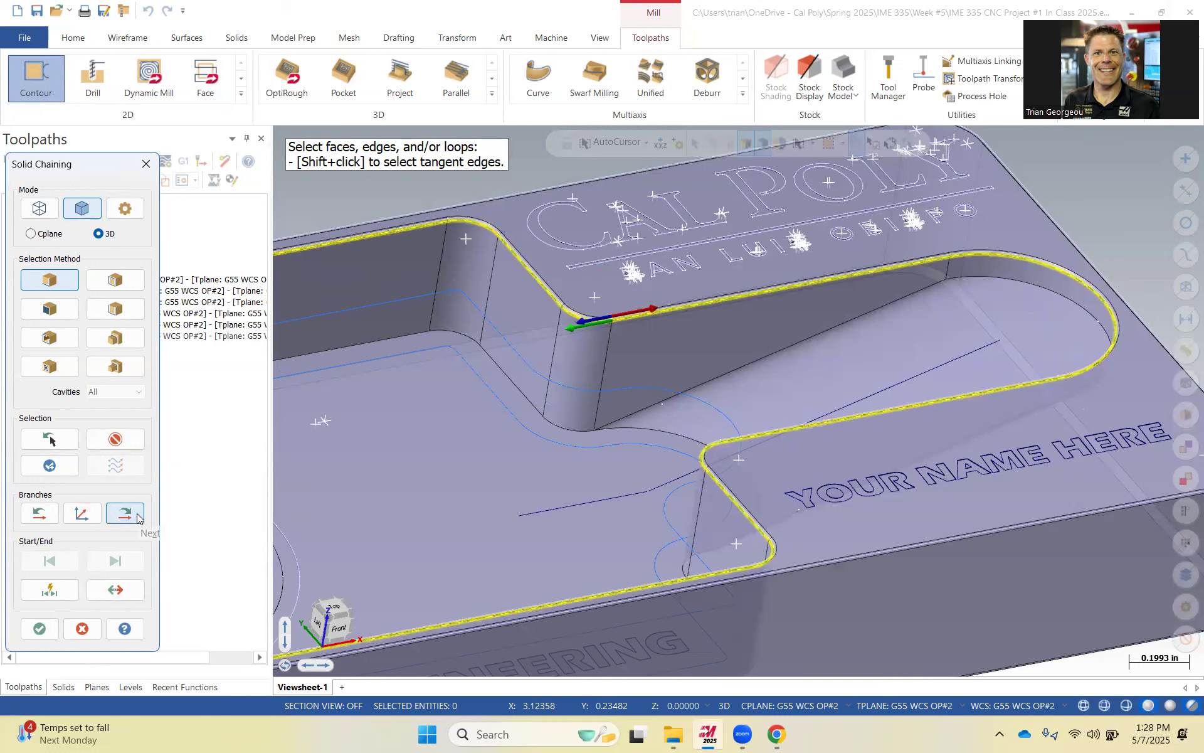
left_click(80, 515)
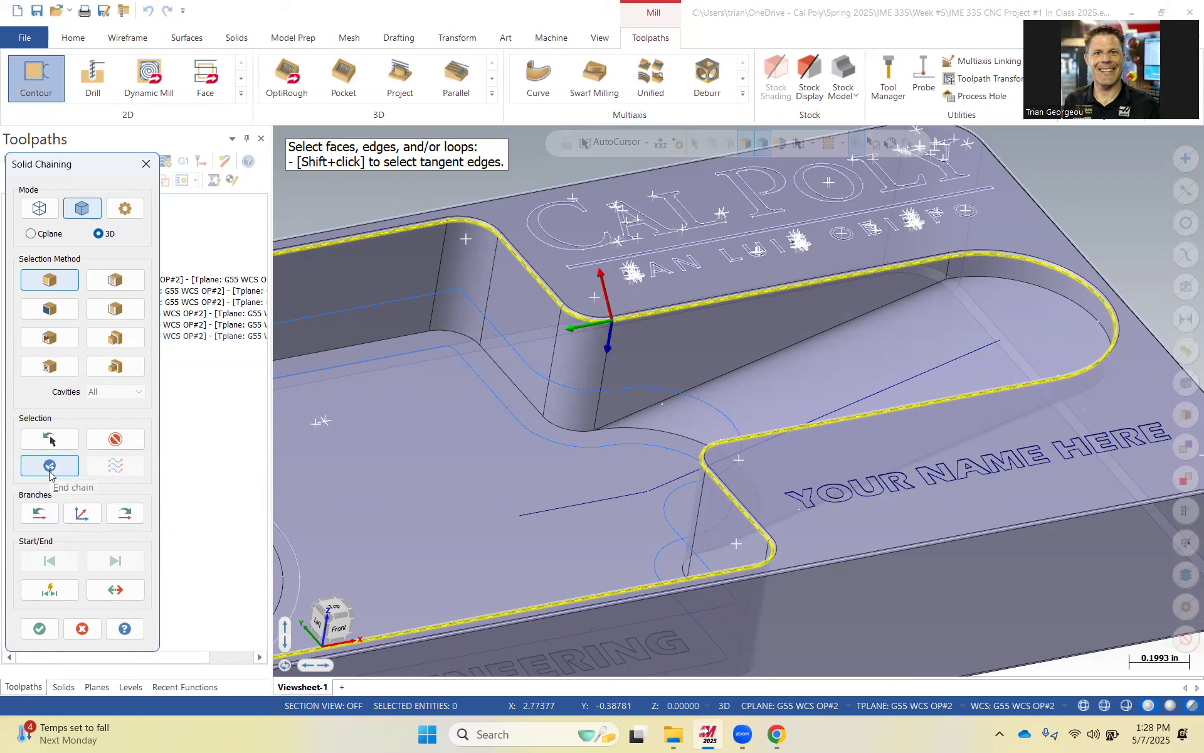
left_click(49, 466)
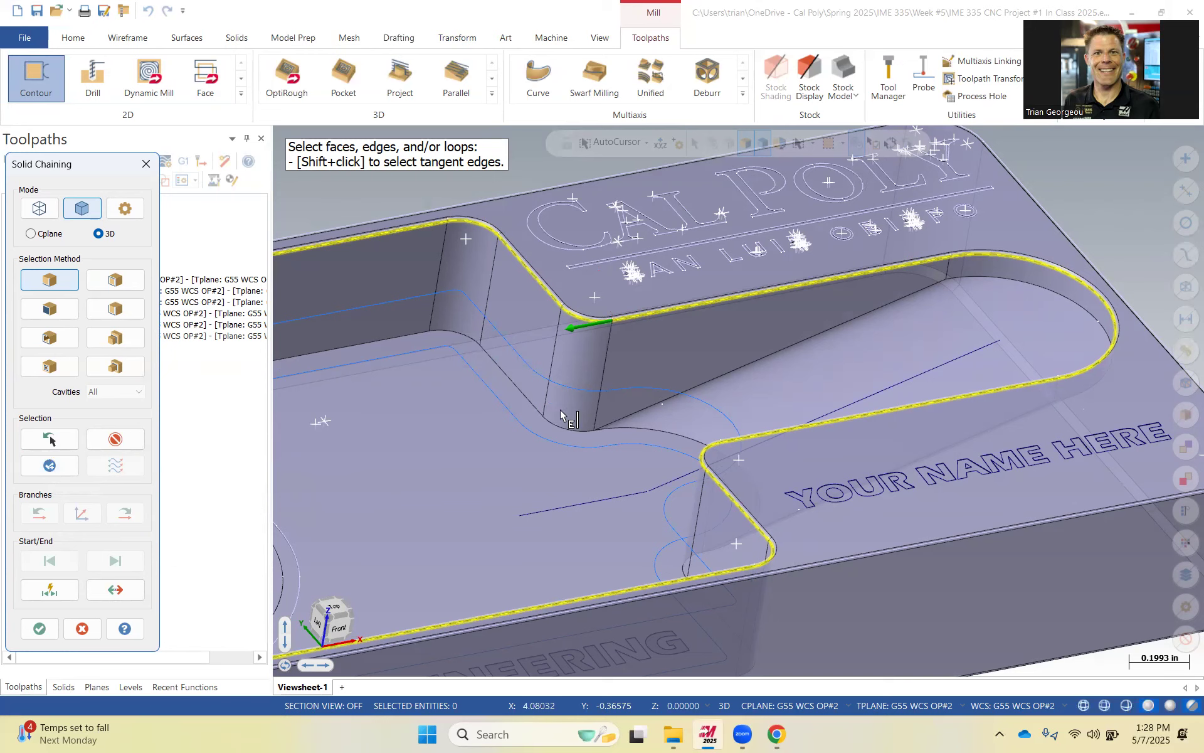
Extend the solid chain along the pocket's top edge to the part's side, accept it, and review it in the chain manager.
scroll(746, 520, "up", 3)
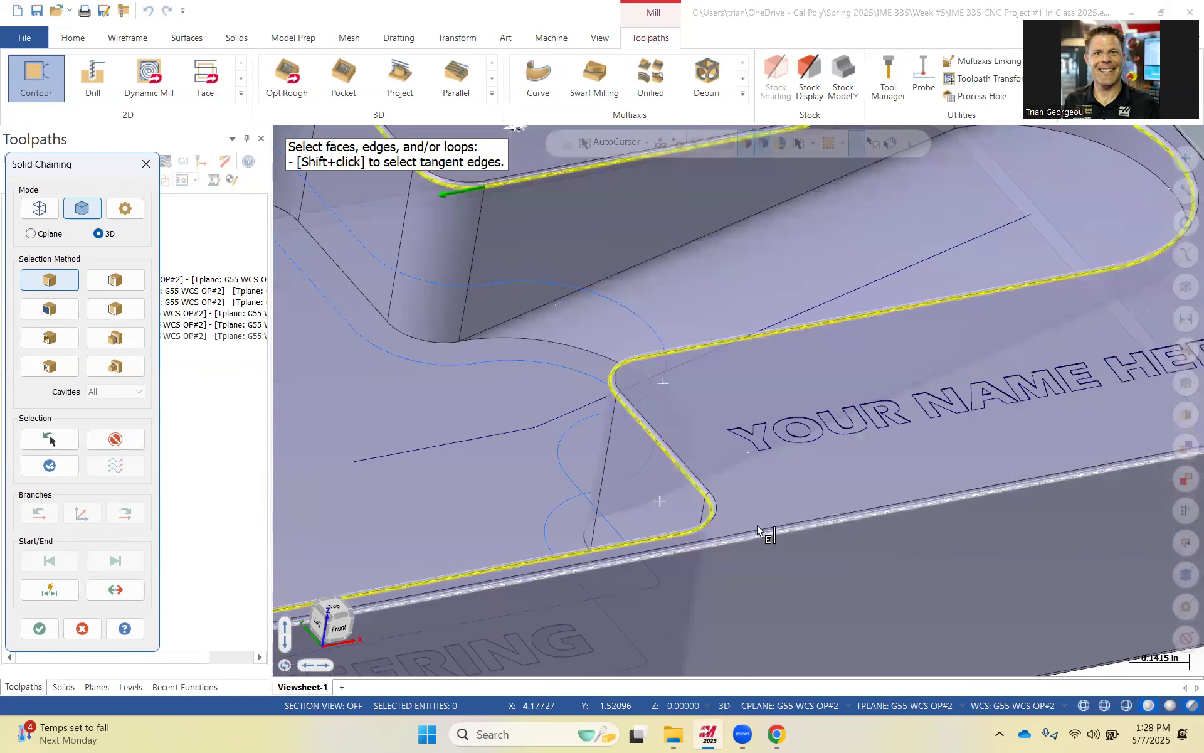
middle_click_drag(746, 523, 761, 519)
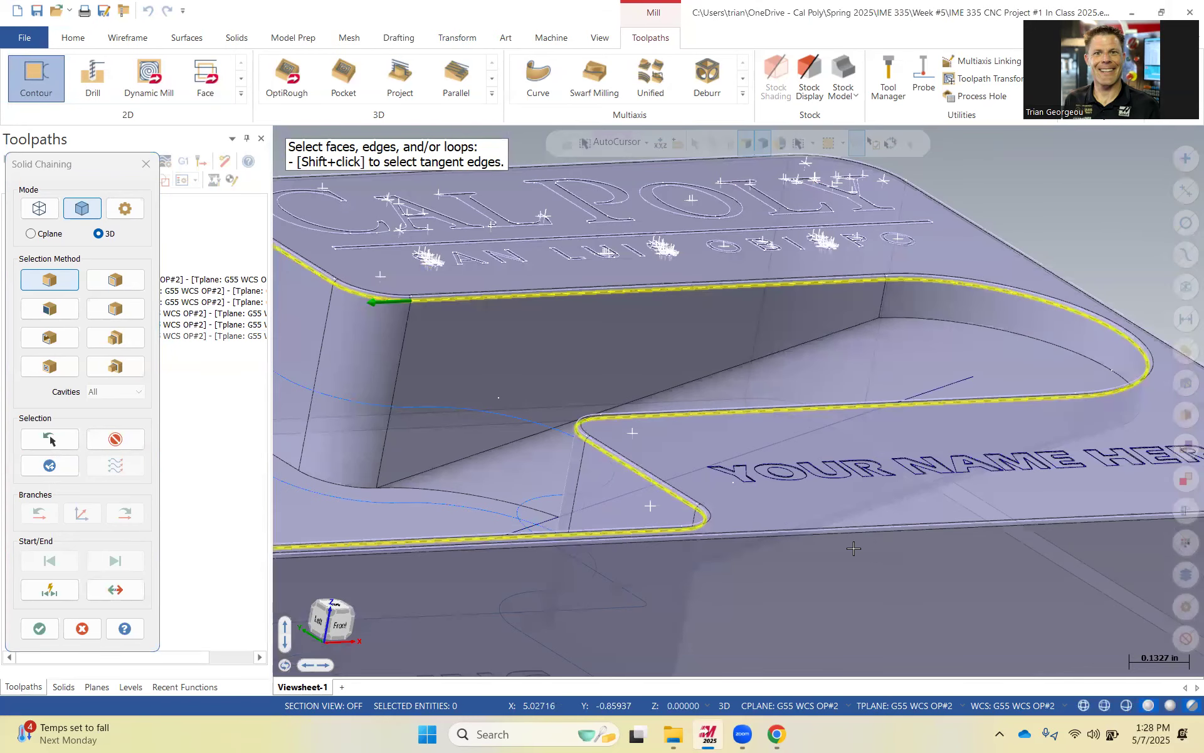
scroll(859, 527, "down", 2)
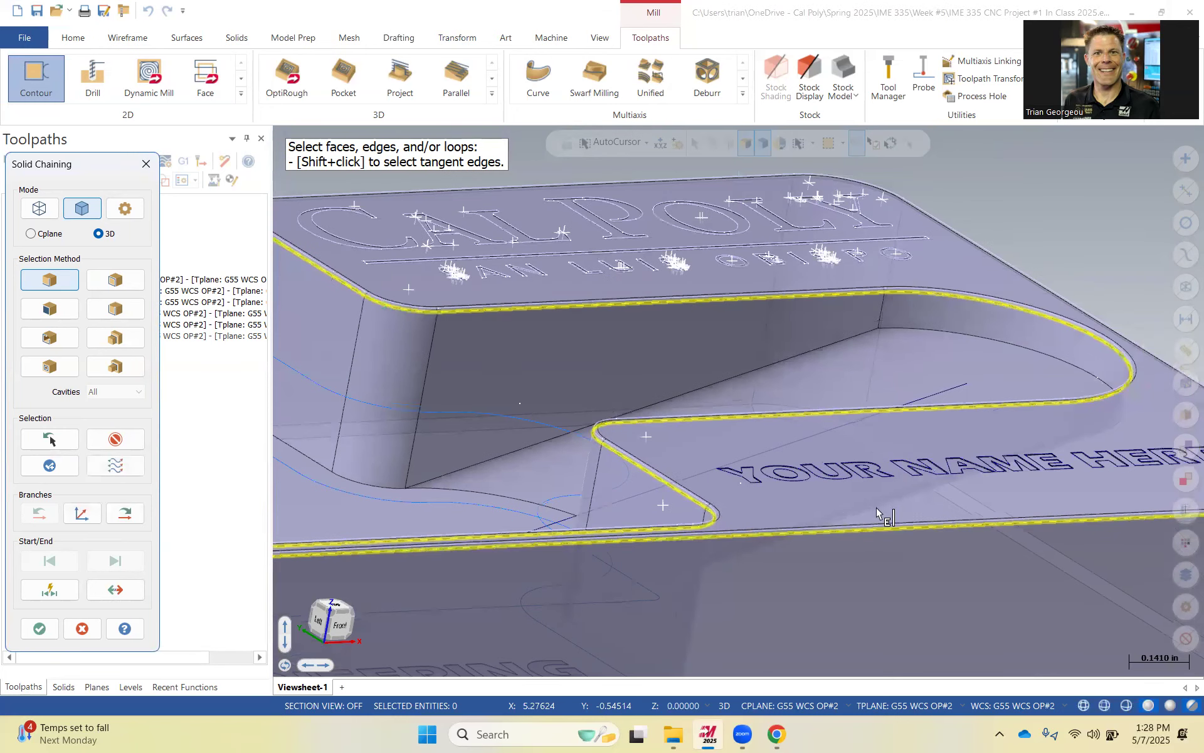
scroll(863, 516, "down", 2)
left_click(125, 513)
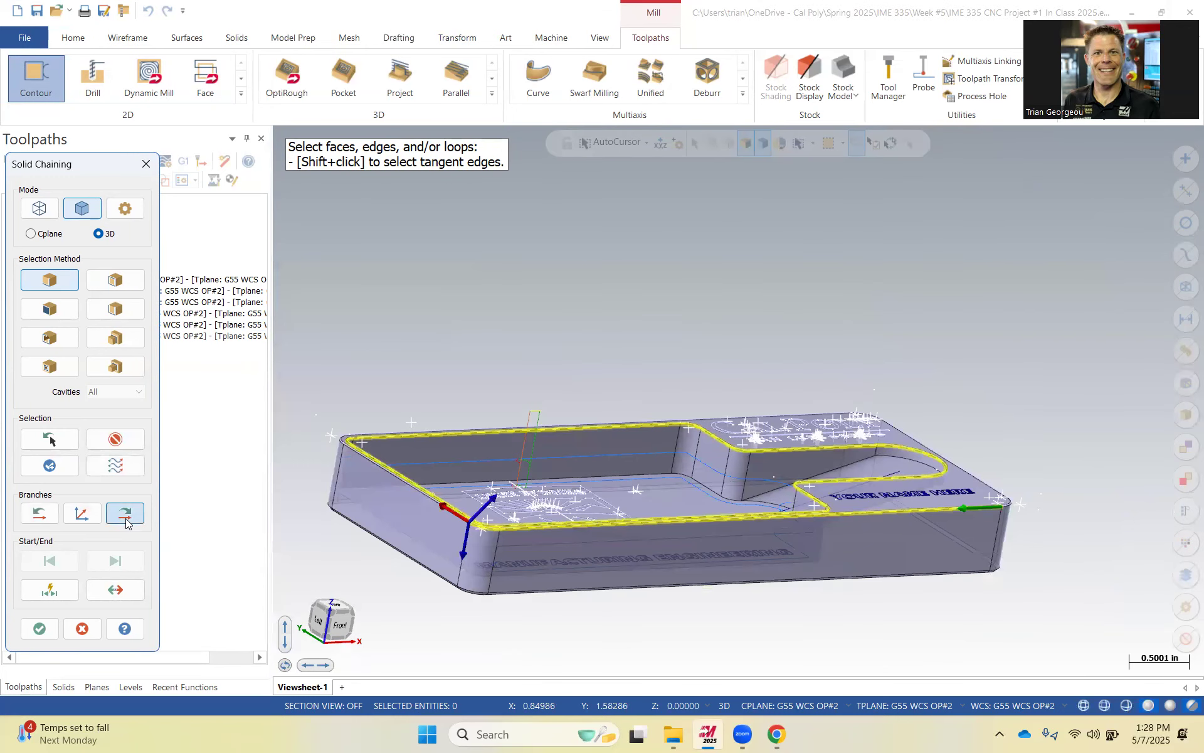
left_click(130, 523)
left_click(129, 523)
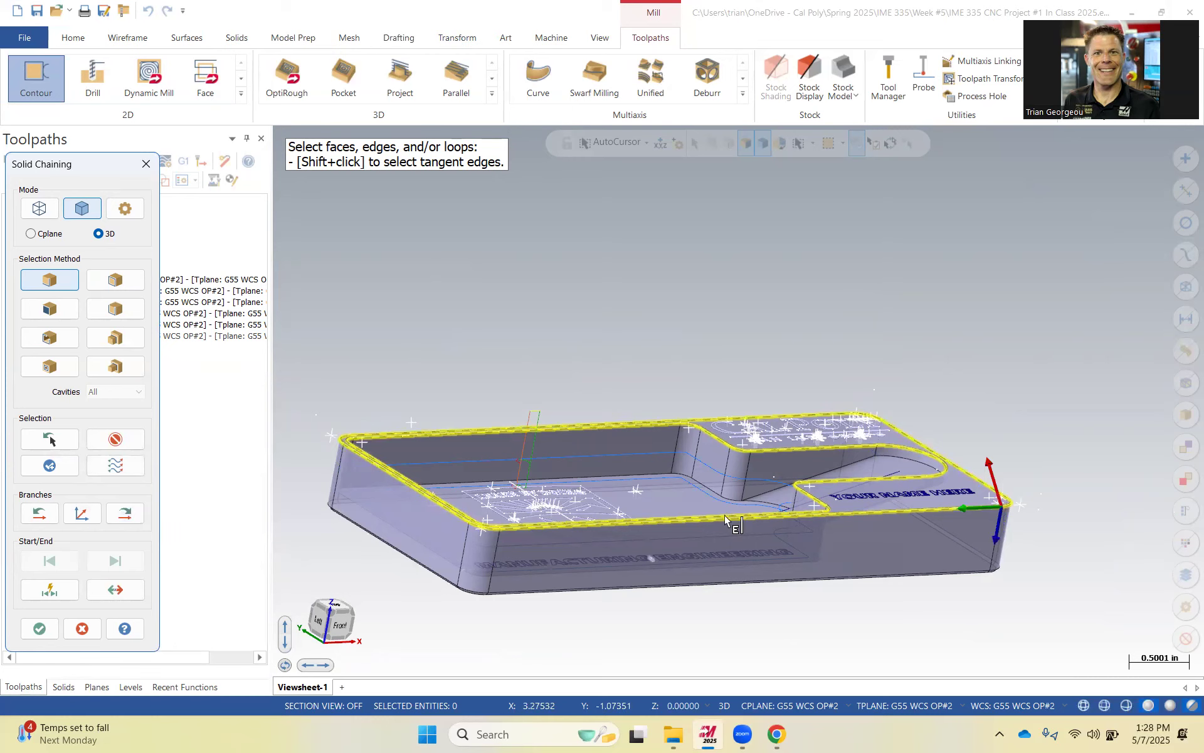
middle_click_drag(728, 519, 689, 586)
left_click(54, 624)
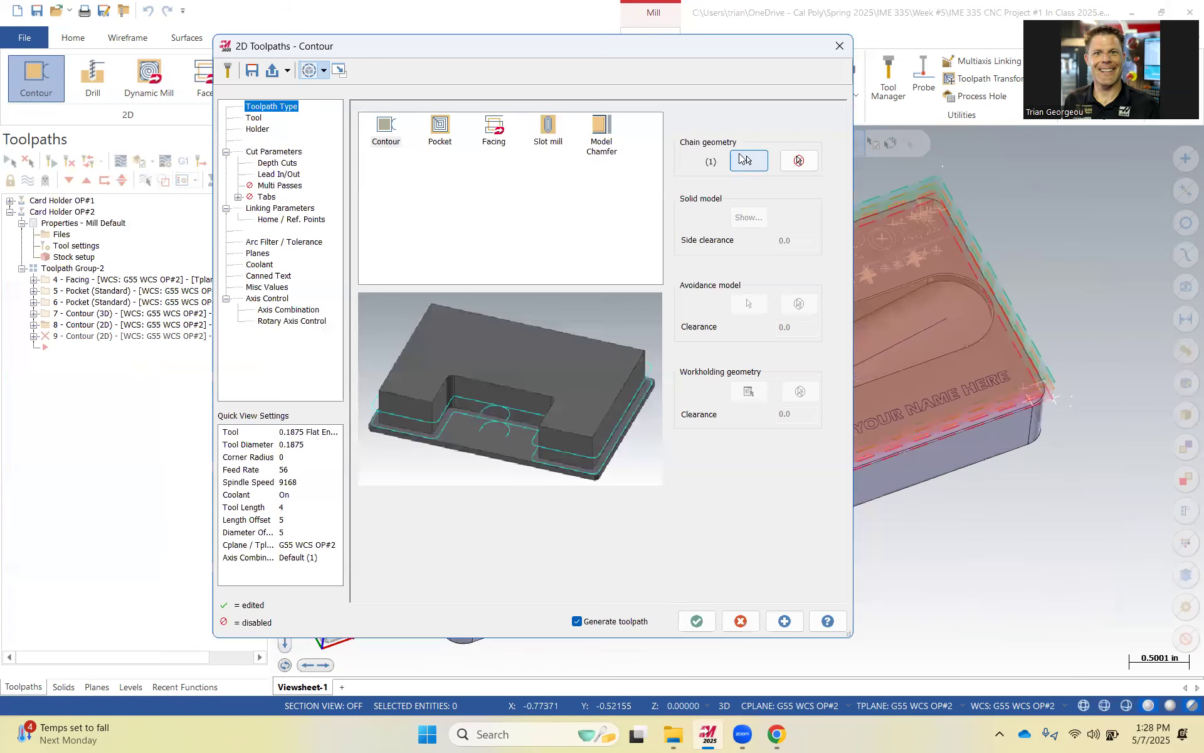
left_click(743, 161)
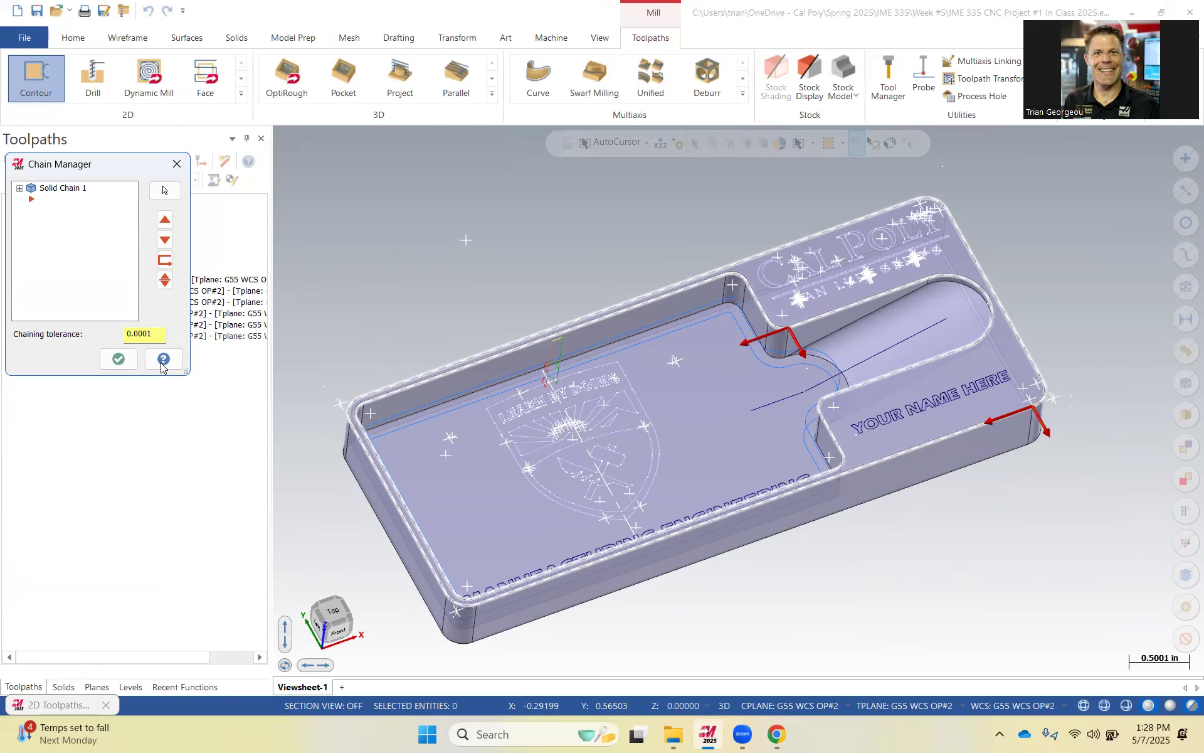
left_click(119, 359)
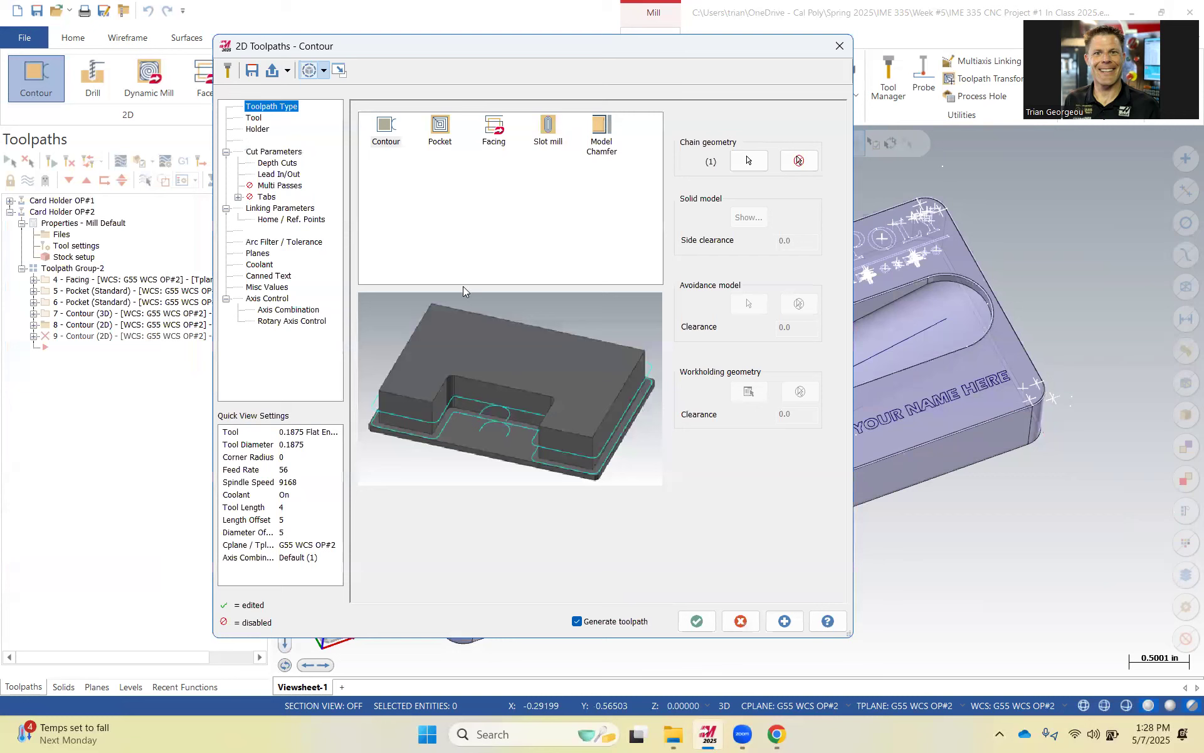
Create a new chamfer mill tool for the contour with a 0.375 outer diameter and 0.035 tip diameter.
left_click(258, 119)
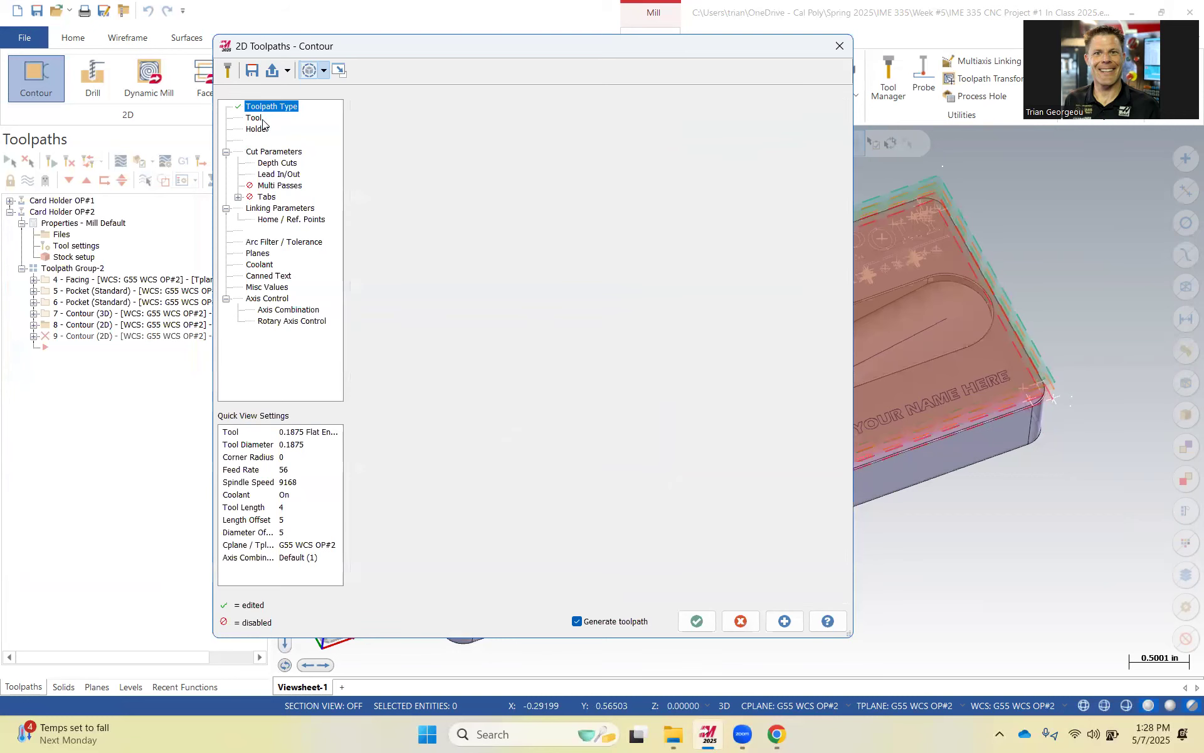
right_click(462, 215)
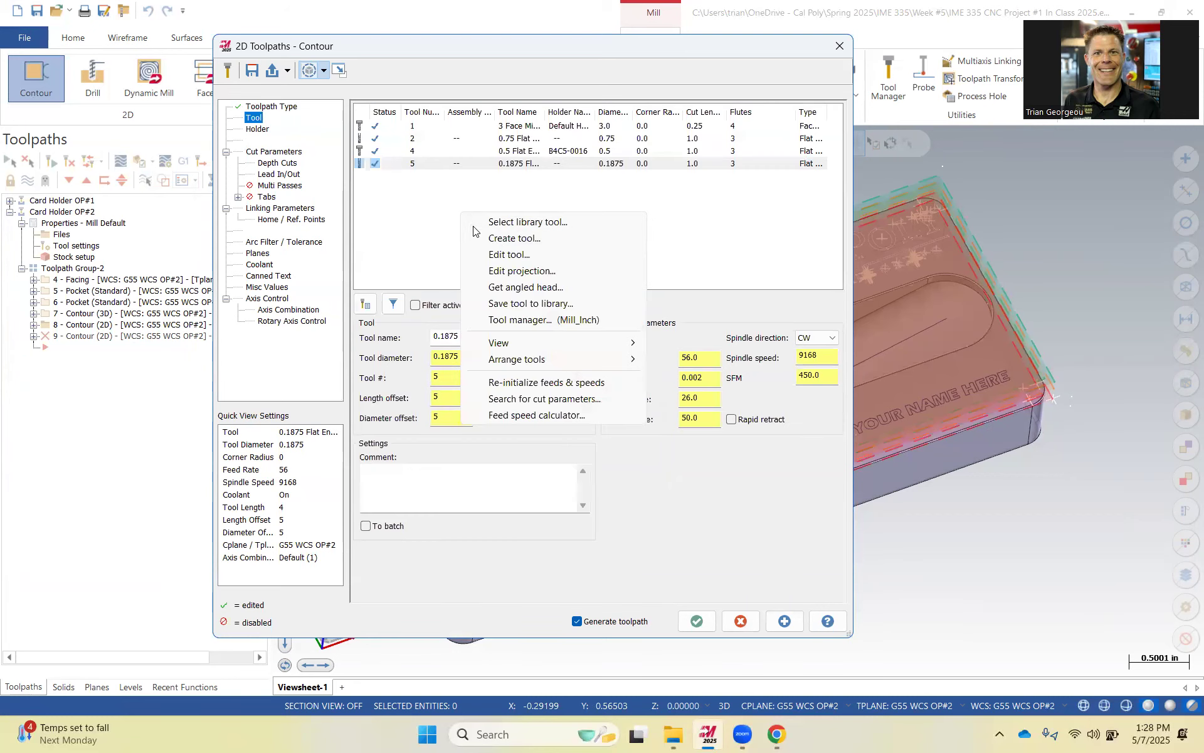
left_click(539, 239)
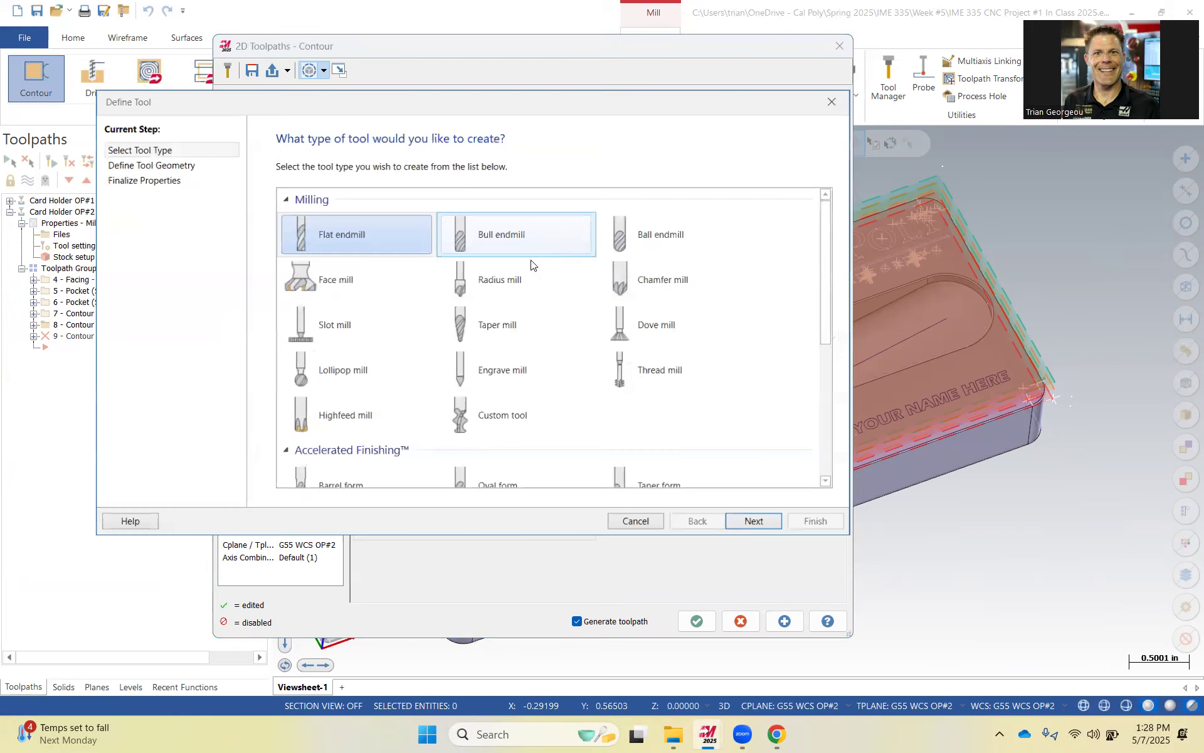
left_click(695, 287)
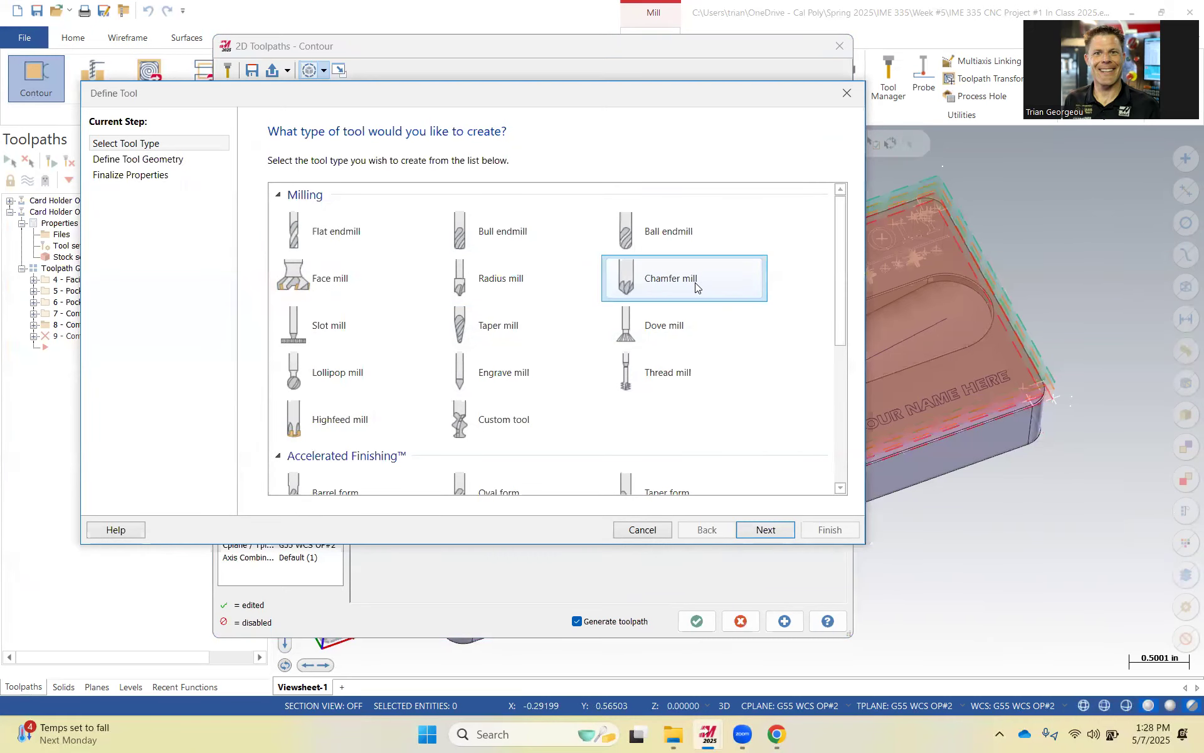
left_click(759, 529)
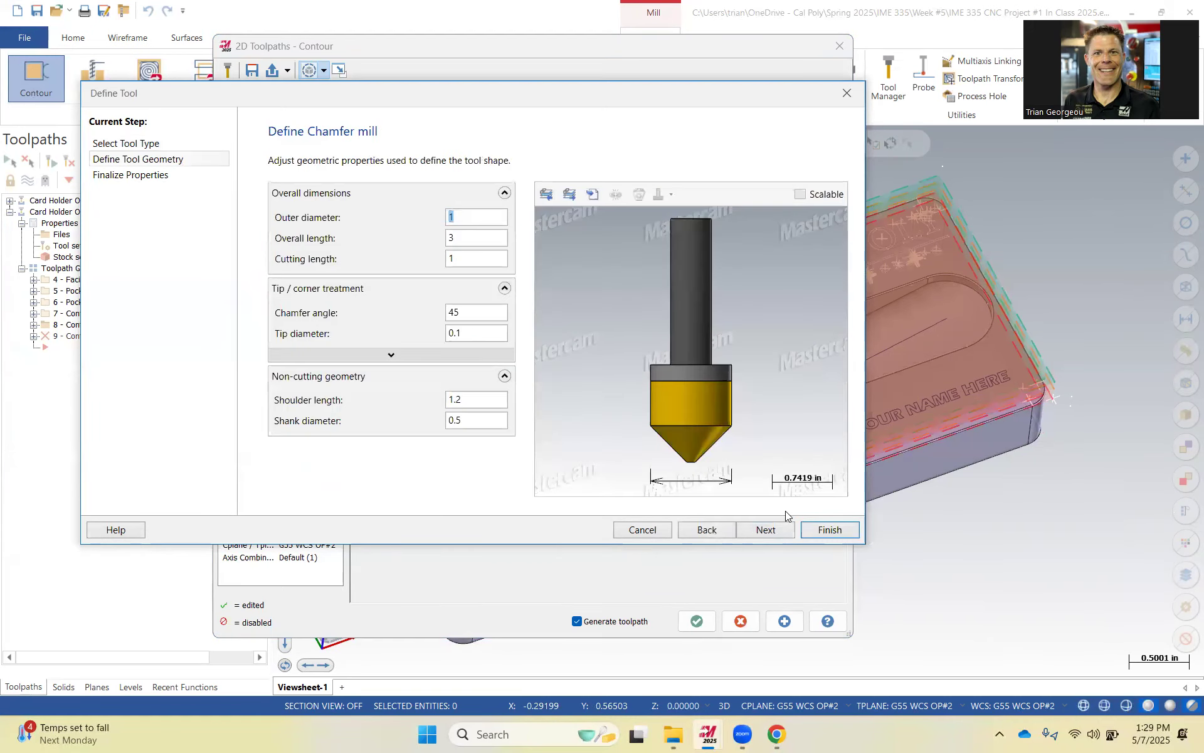
type(".375")
left_click(465, 239)
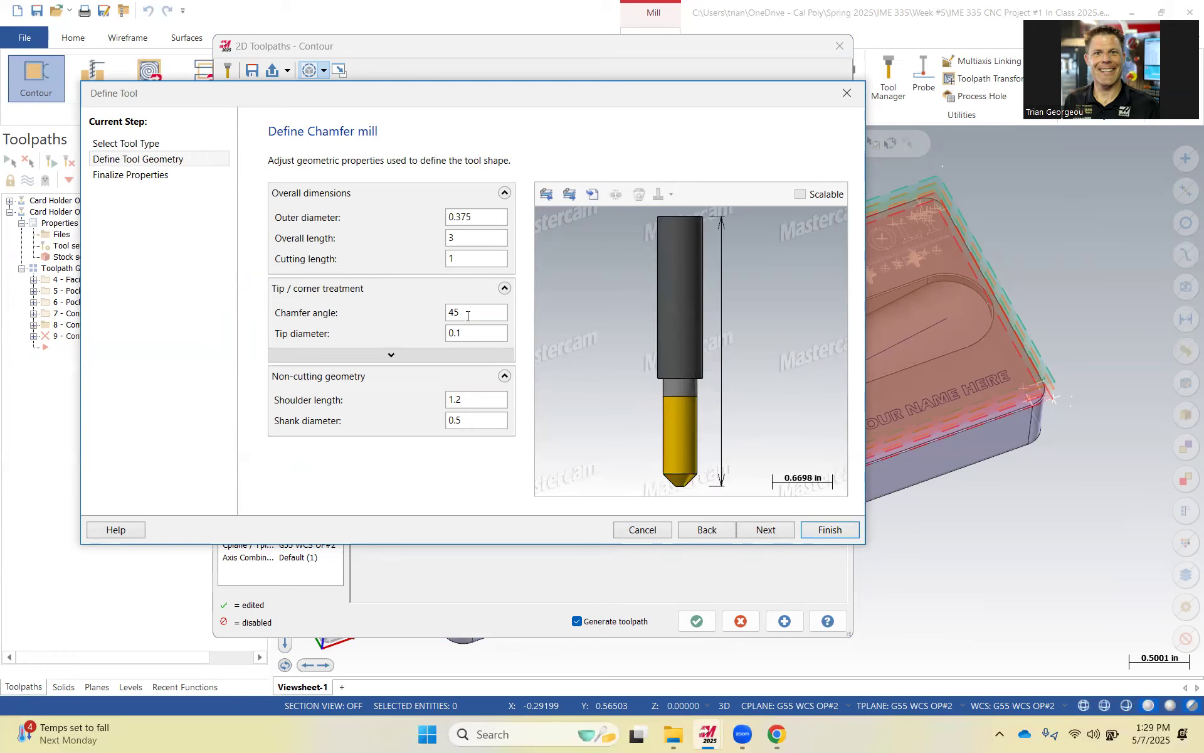
left_click_drag(463, 335, 407, 335)
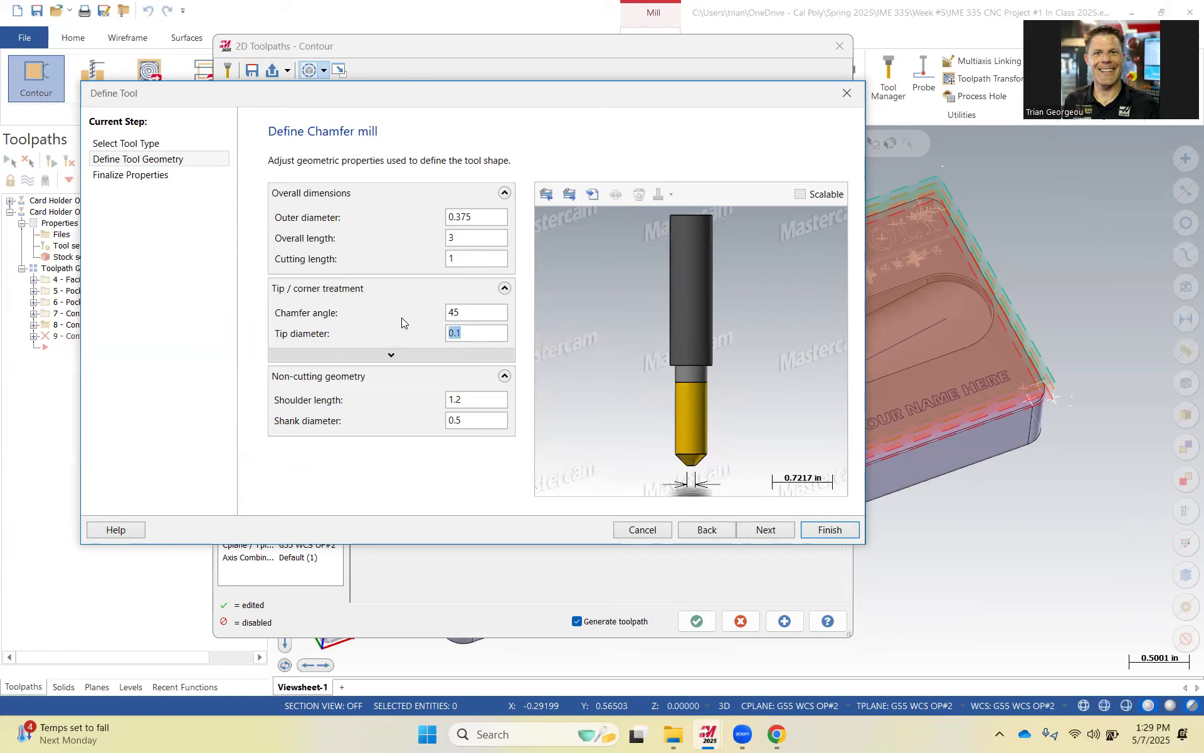
type(".035")
left_click(767, 528)
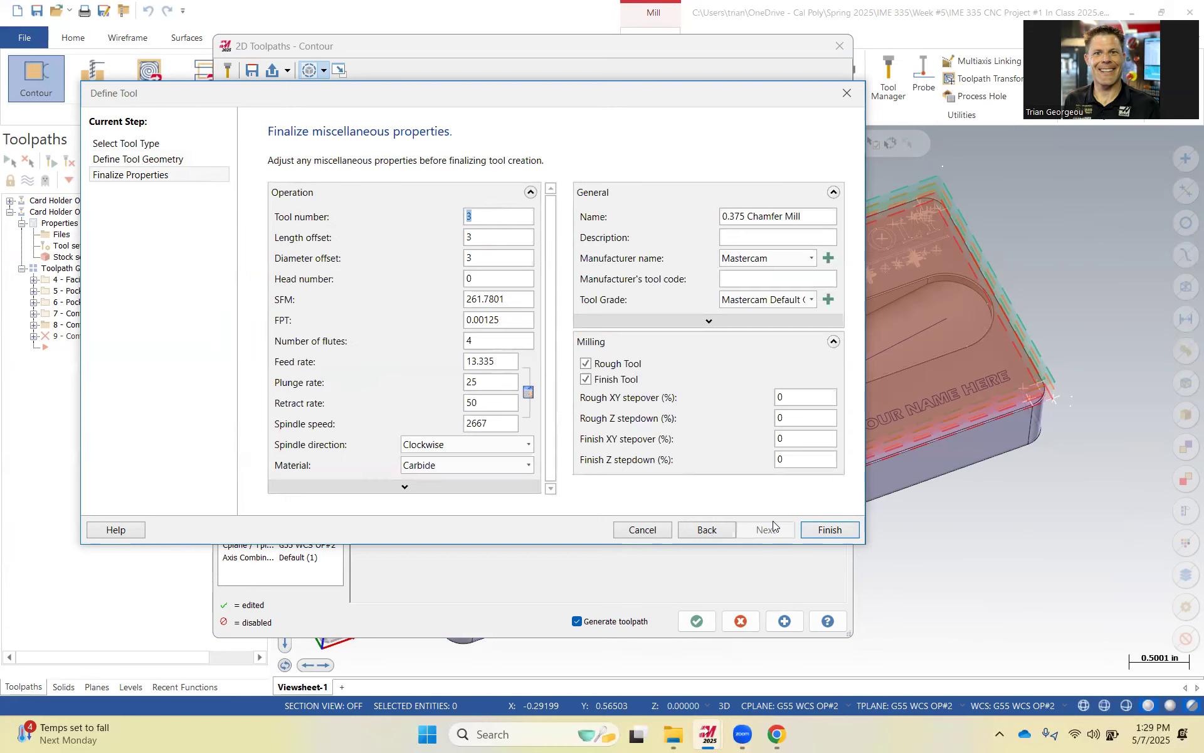
Set the chamfer mill's SFM to 500, FPT to 0.003, feed rate to 62 and plunge rate to 30, and finish the tool.
double_click(502, 298)
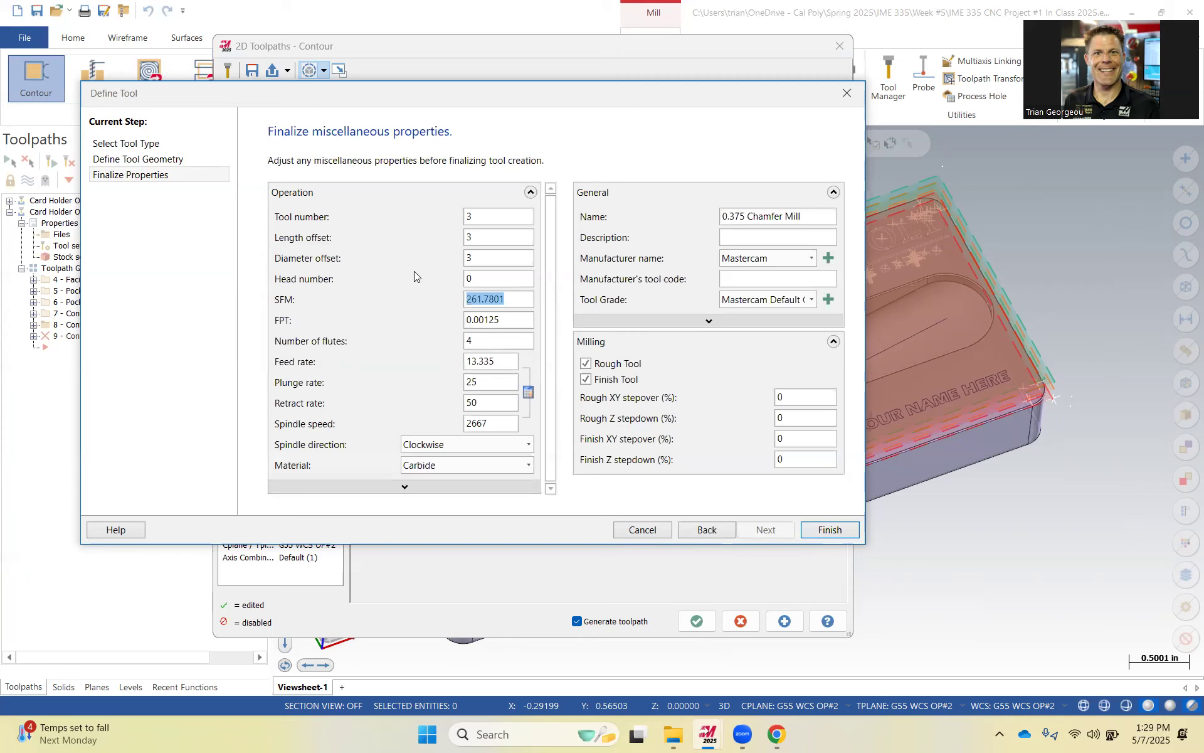
type("500")
left_click(517, 320)
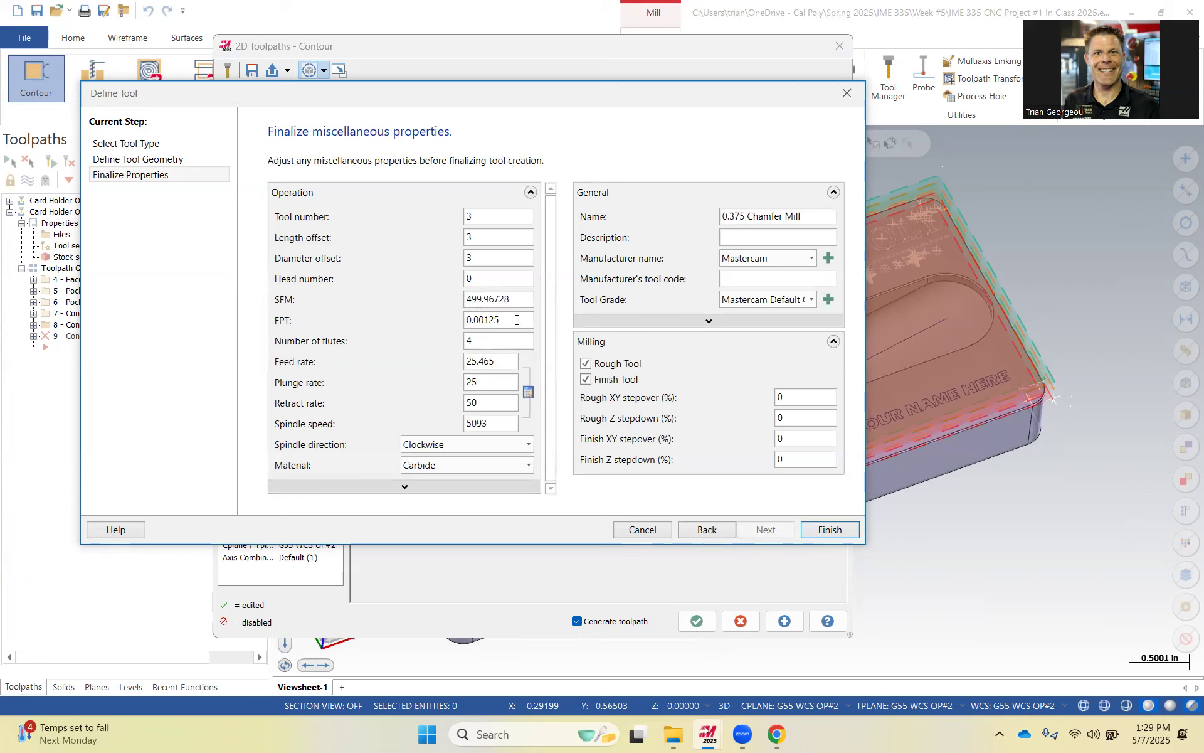
double_click(488, 319)
type("0.003")
left_click(527, 300)
left_click_drag(506, 361, 443, 370)
type("62")
left_click_drag(488, 380, 444, 377)
type("30")
left_click(846, 530)
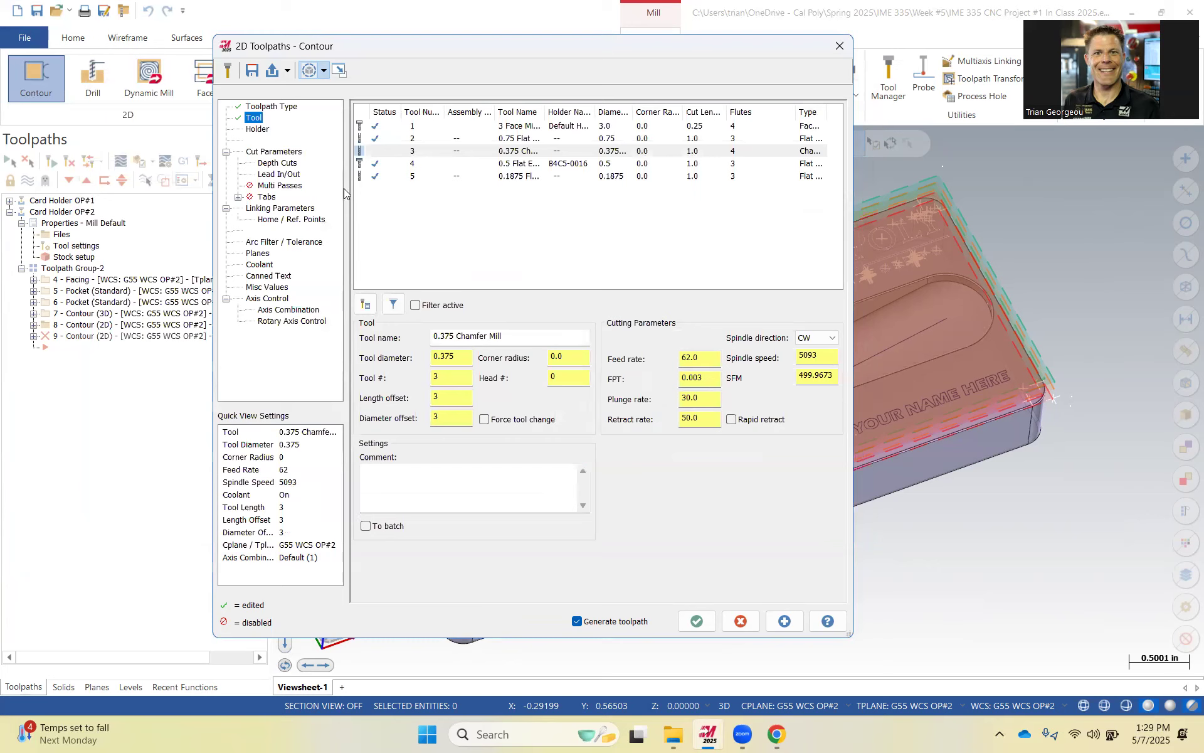
Switch the contour type to 2D chamfer and enter the chamfer width and bottom offset.
left_click(272, 152)
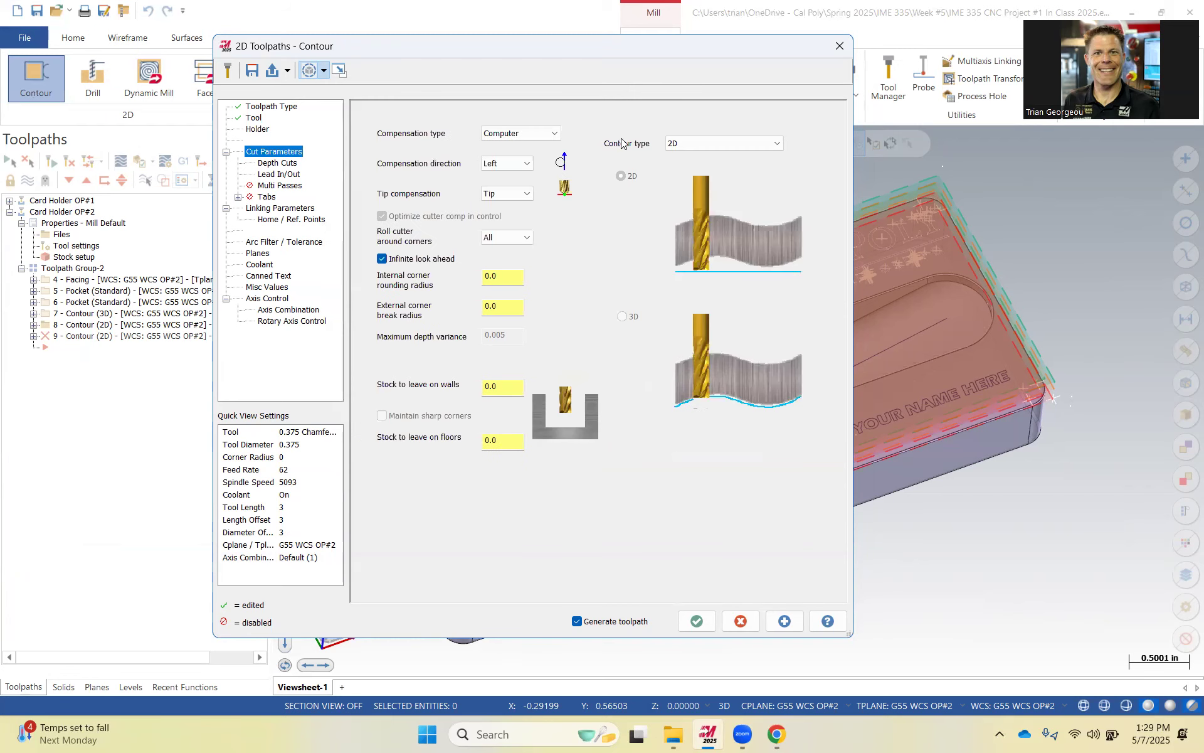
left_click(720, 143)
left_click(717, 164)
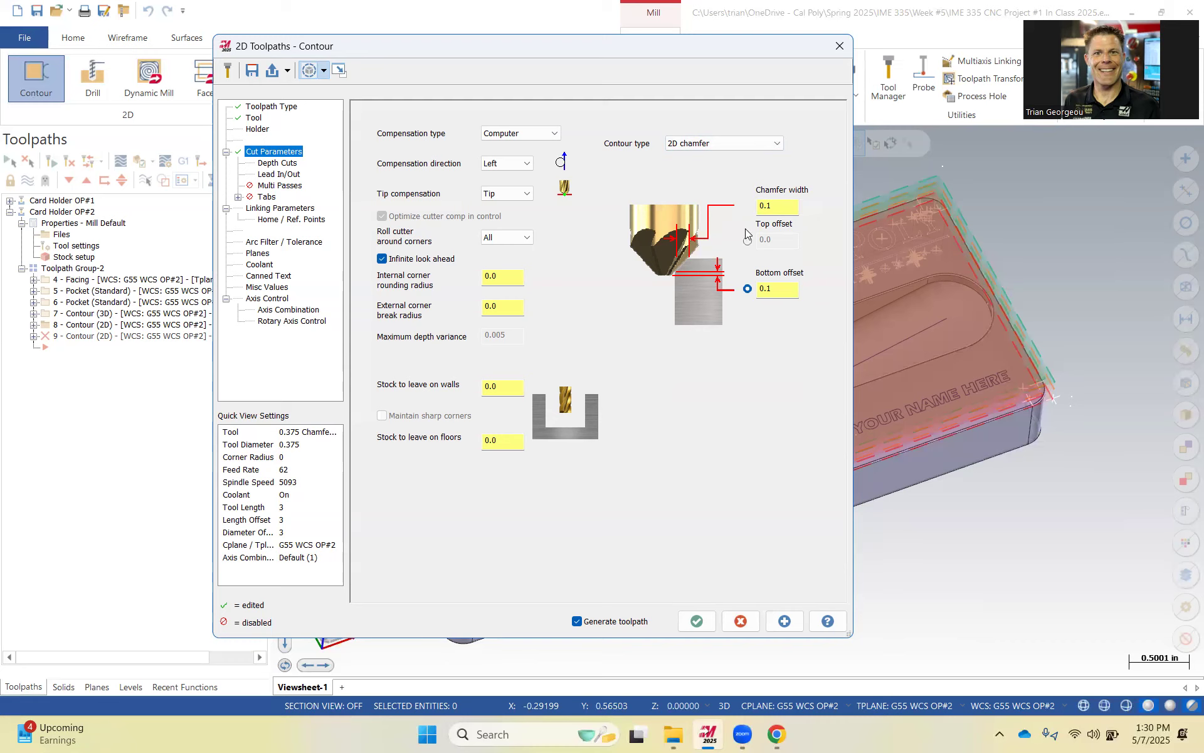
left_click_drag(778, 207, 682, 210)
type(".0")
double_click(765, 289)
type(".")
key("Tab")
Review the depth cut and lead in/out settings of the chamfer contour.
left_click(285, 165)
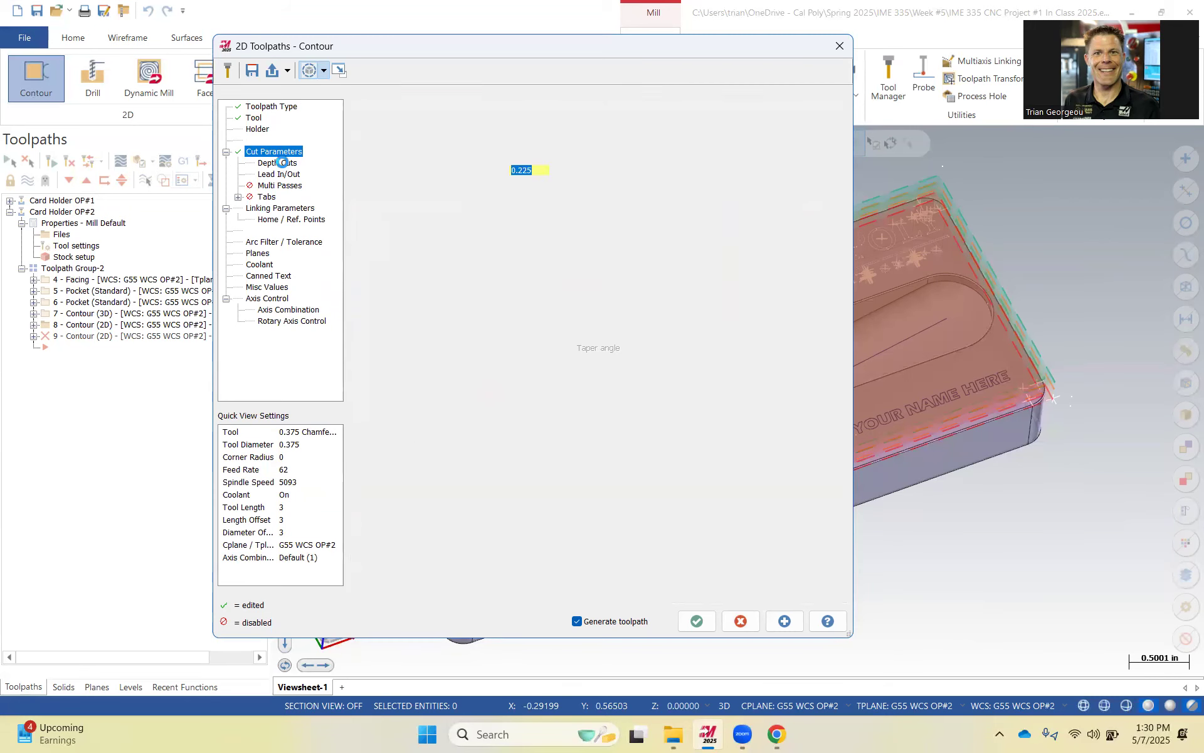
left_click(412, 155)
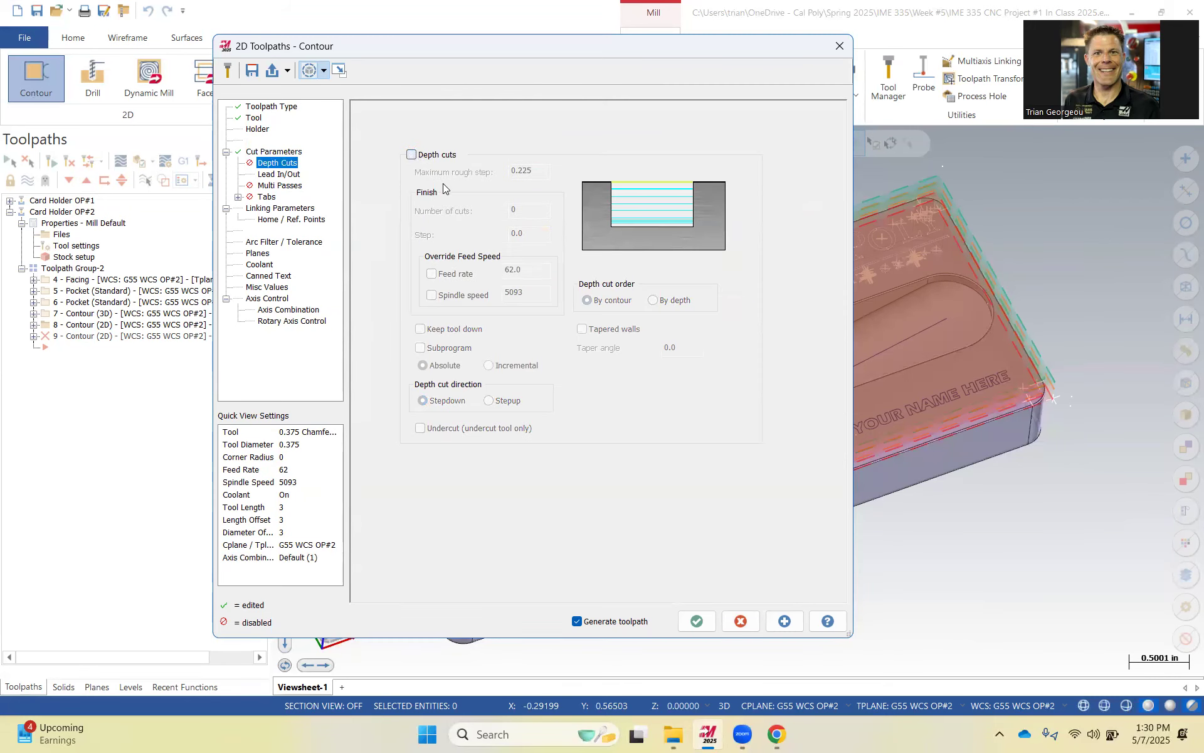
left_click(271, 175)
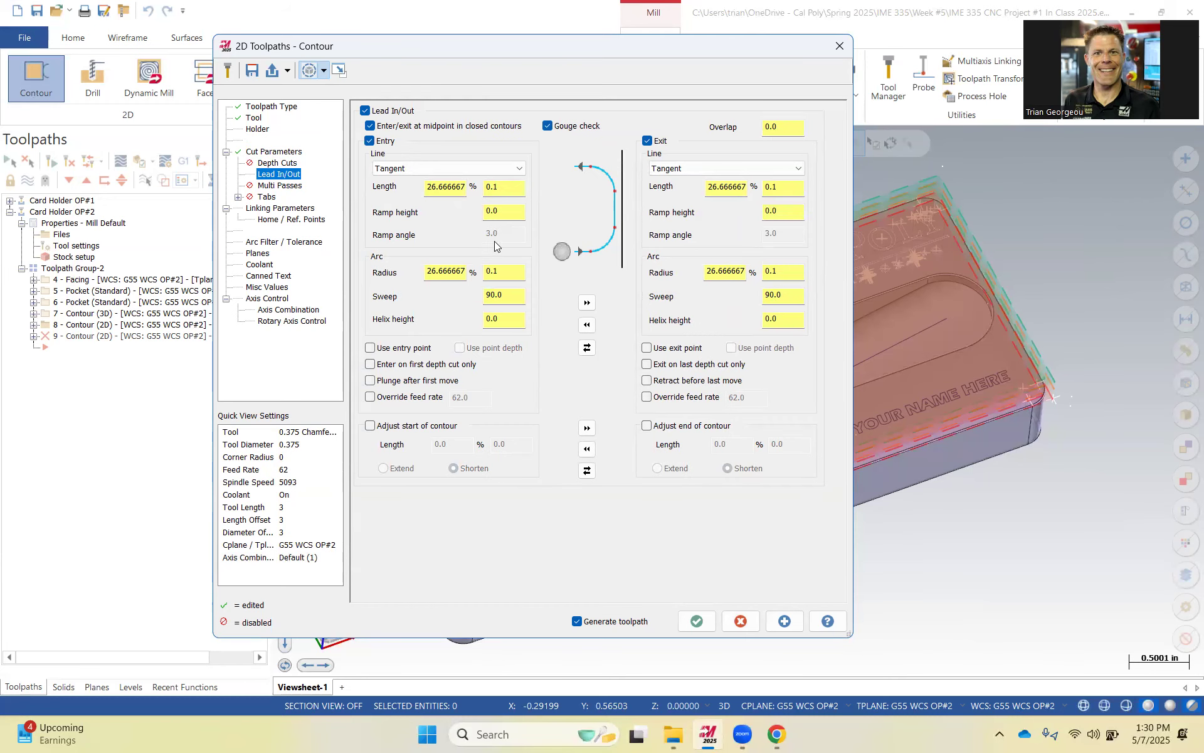
left_click(290, 209)
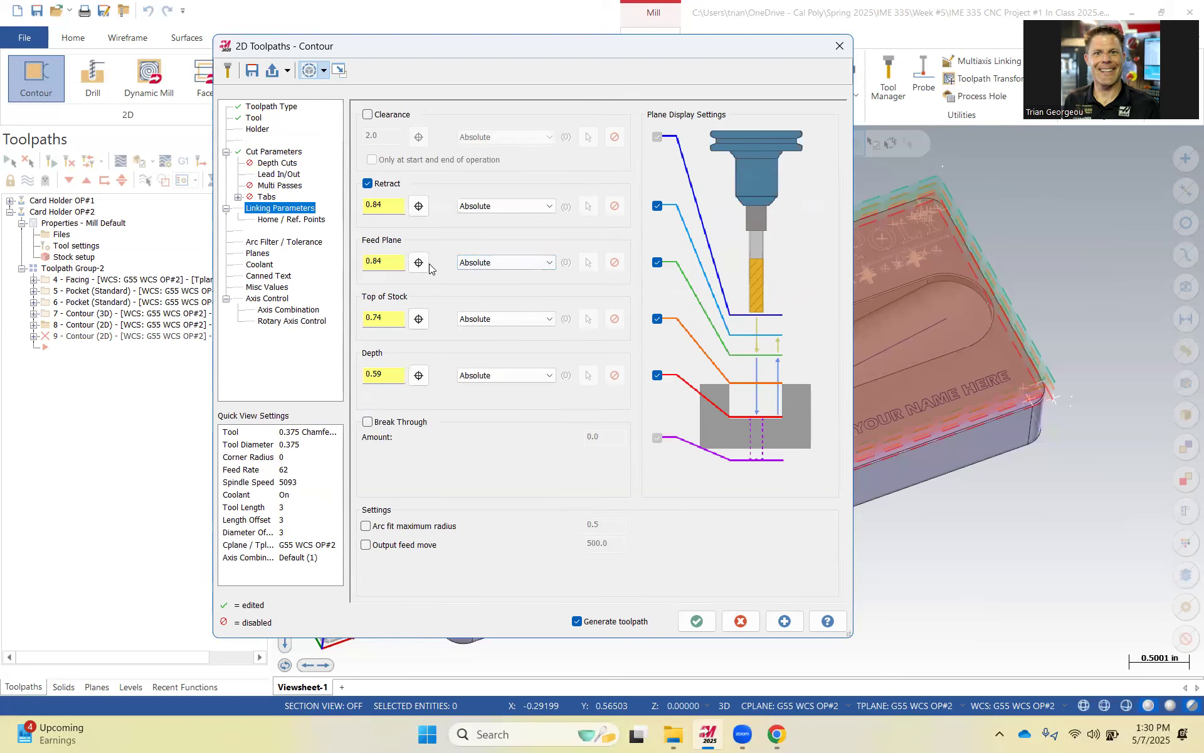
Set Top of Stock and Depth to incremental, both at 0.
left_click(489, 319)
left_click(483, 336)
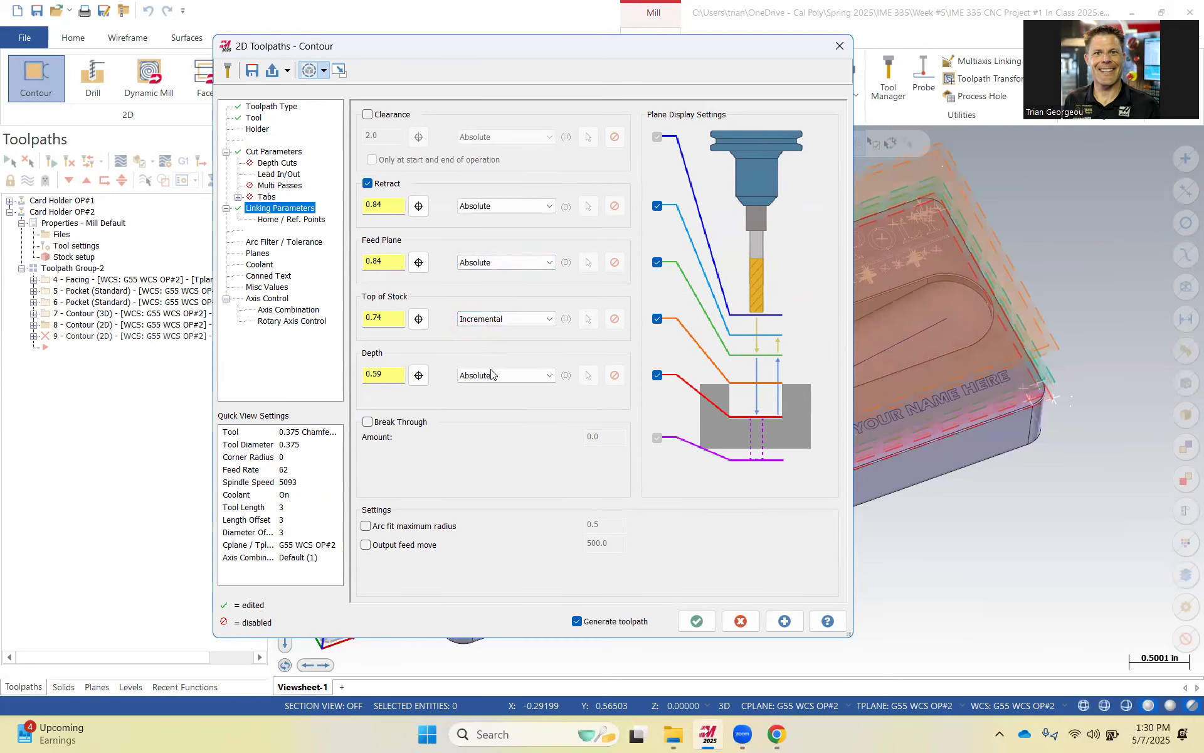
left_click(492, 375)
left_click(480, 399)
left_click_drag(396, 318, 345, 321)
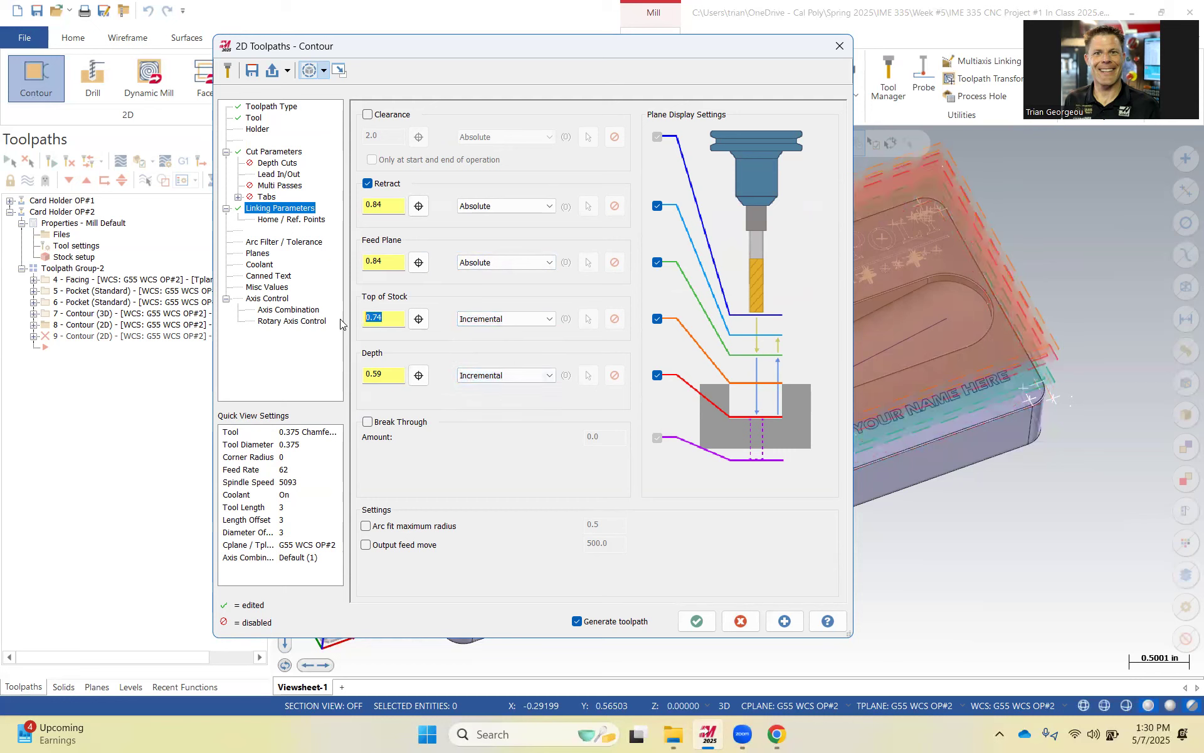
type("0")
left_click_drag(389, 377, 354, 371)
type("0")
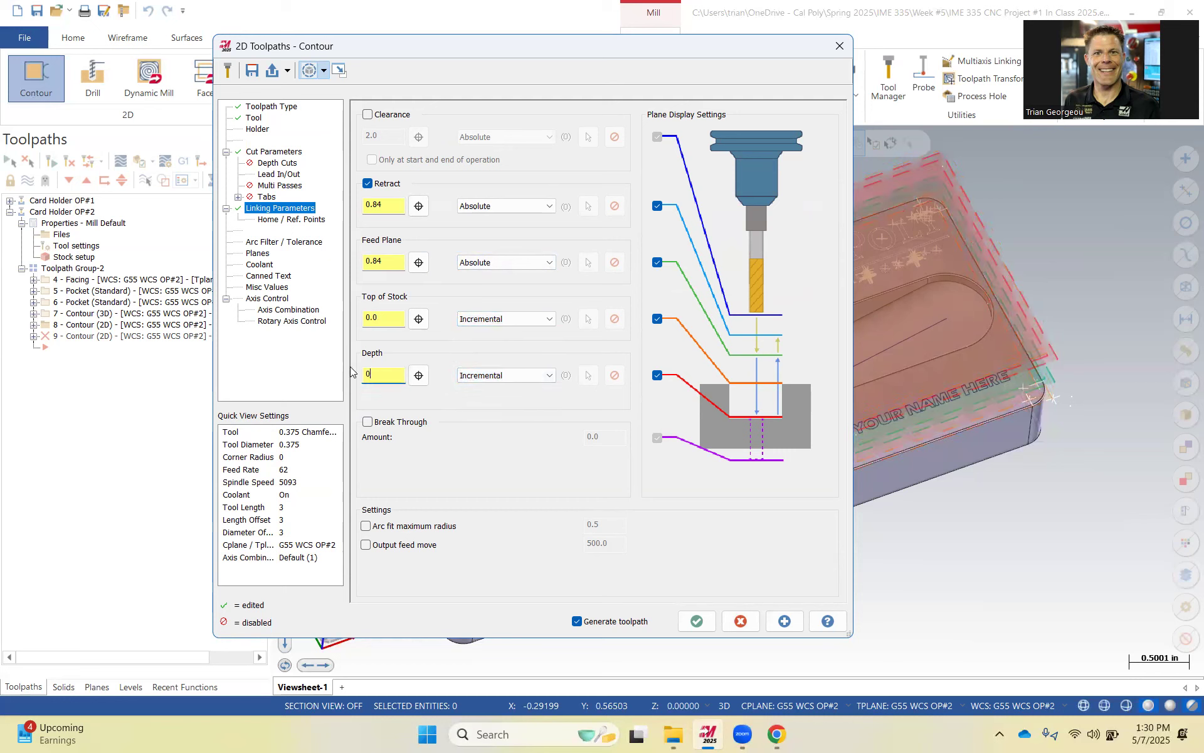
left_click(380, 315)
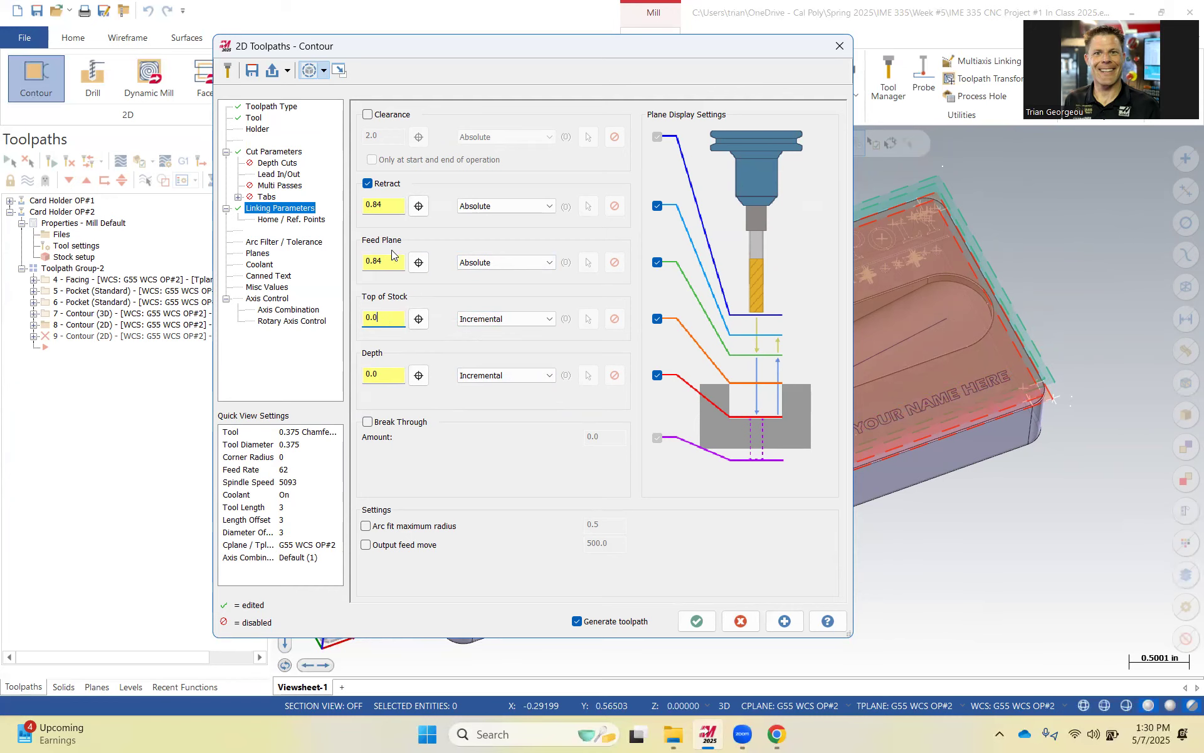
Review the coolant, tolerance and linking pages and accept the chamfer contour toolpath.
left_click(262, 269)
left_click(271, 244)
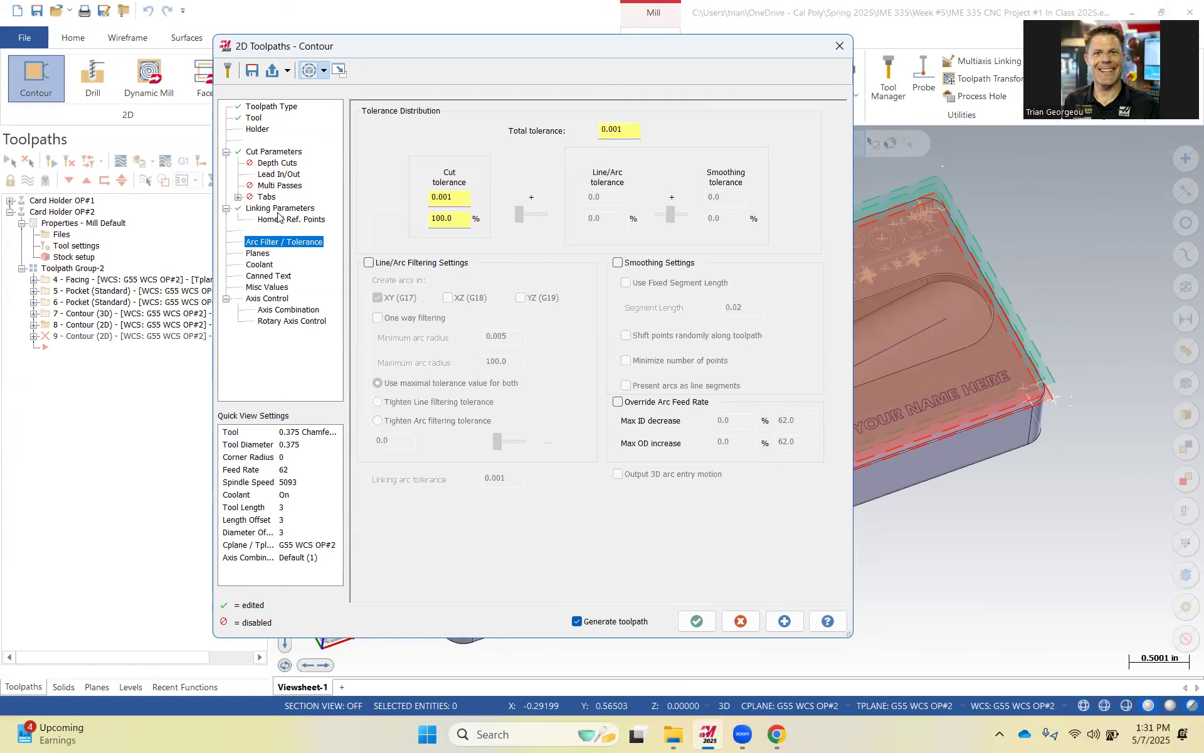
left_click(280, 210)
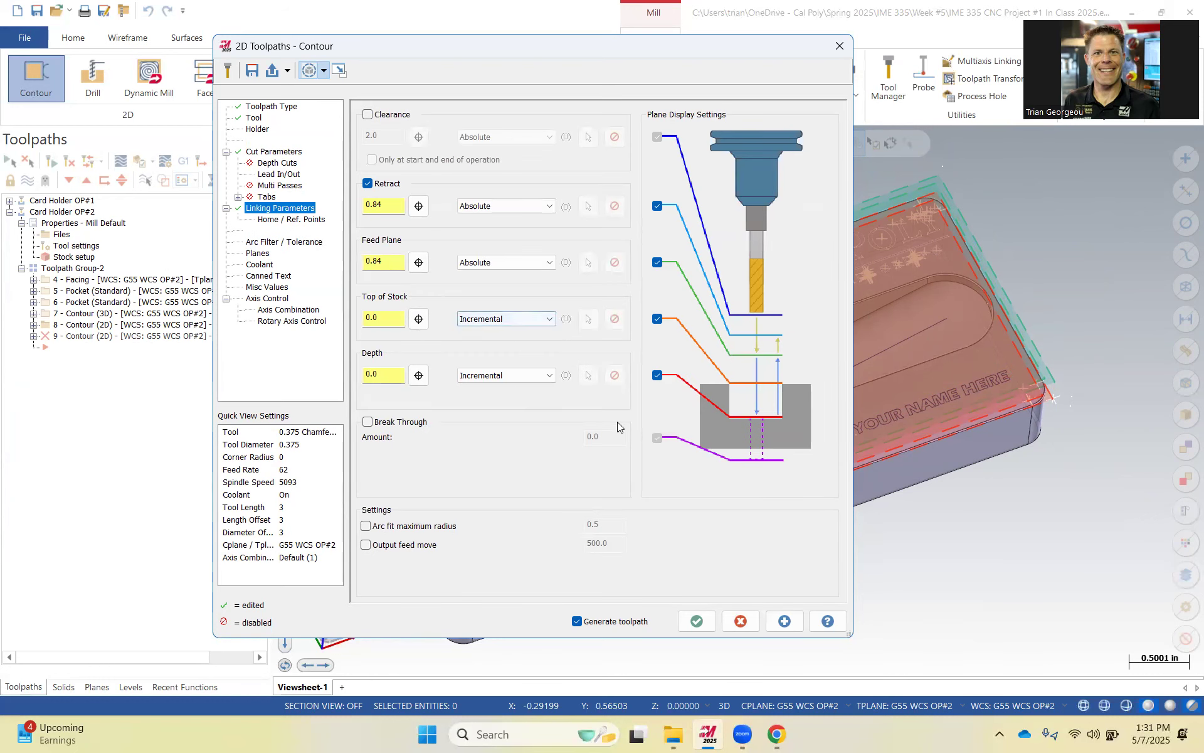
left_click(697, 621)
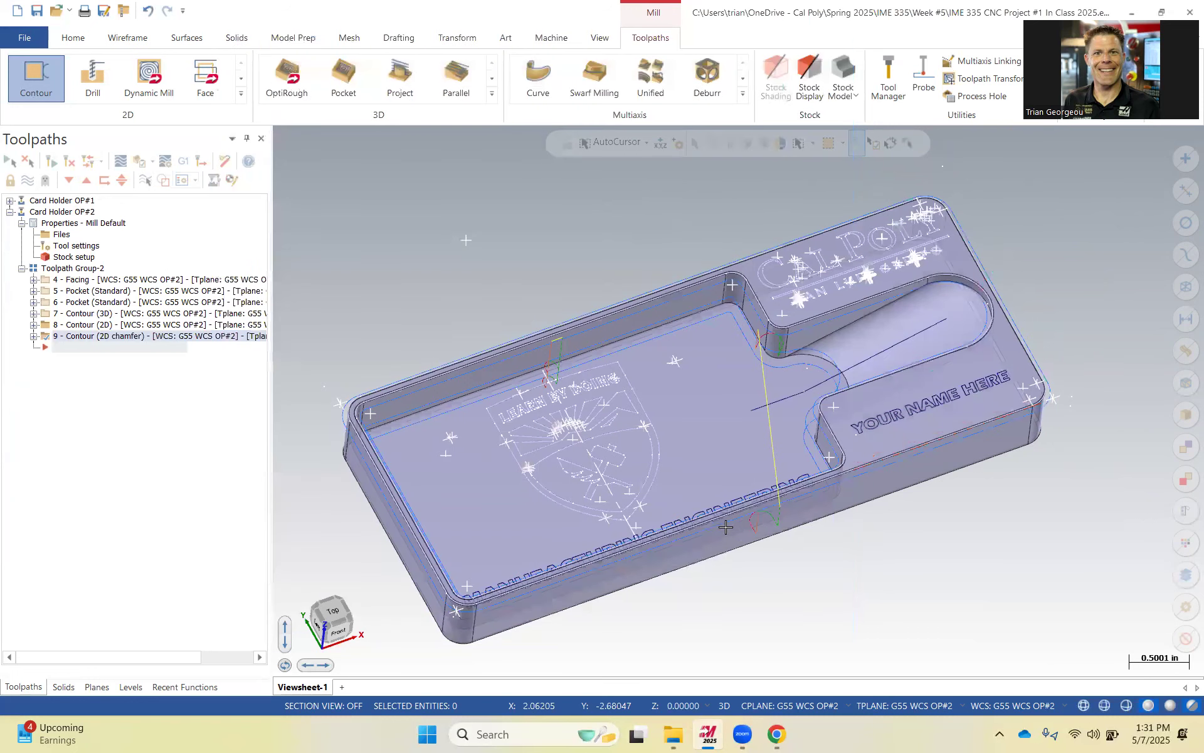
Zoom and rotate around the part to inspect the chamfer toolpath along the pocket's top edges.
middle_click_drag(733, 490, 287, 438)
scroll(288, 438, "up", 3)
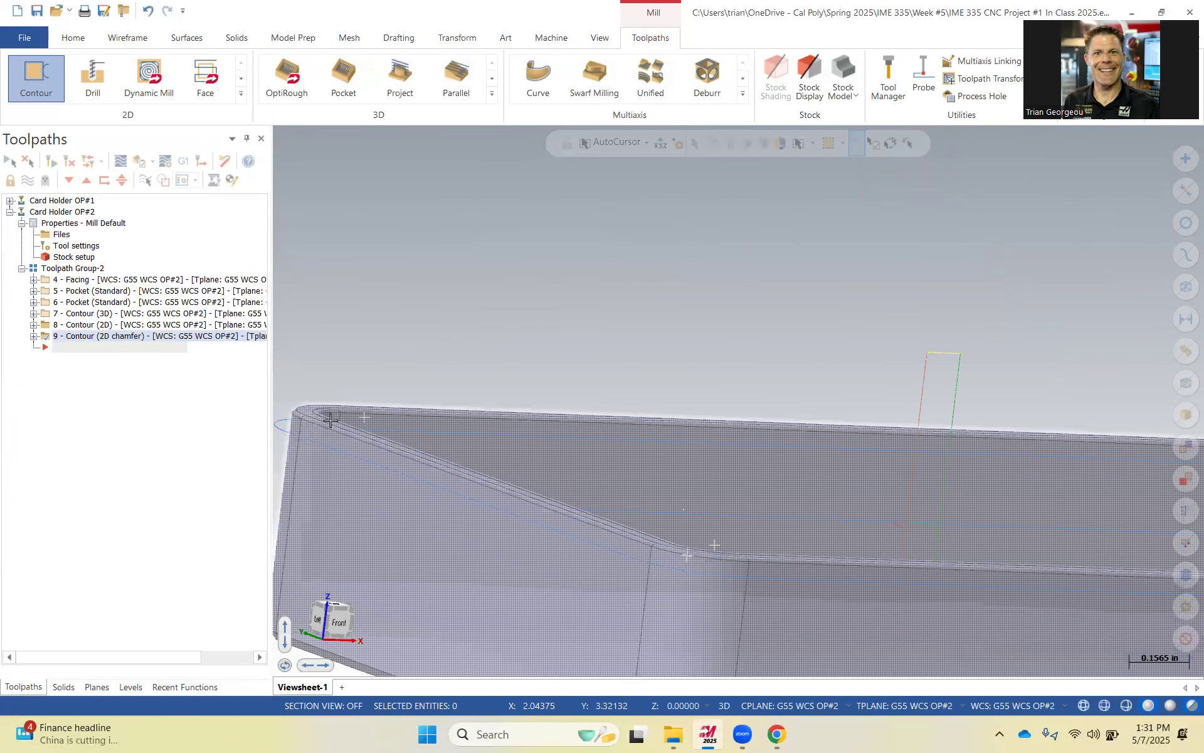
scroll(634, 488, "up", 1)
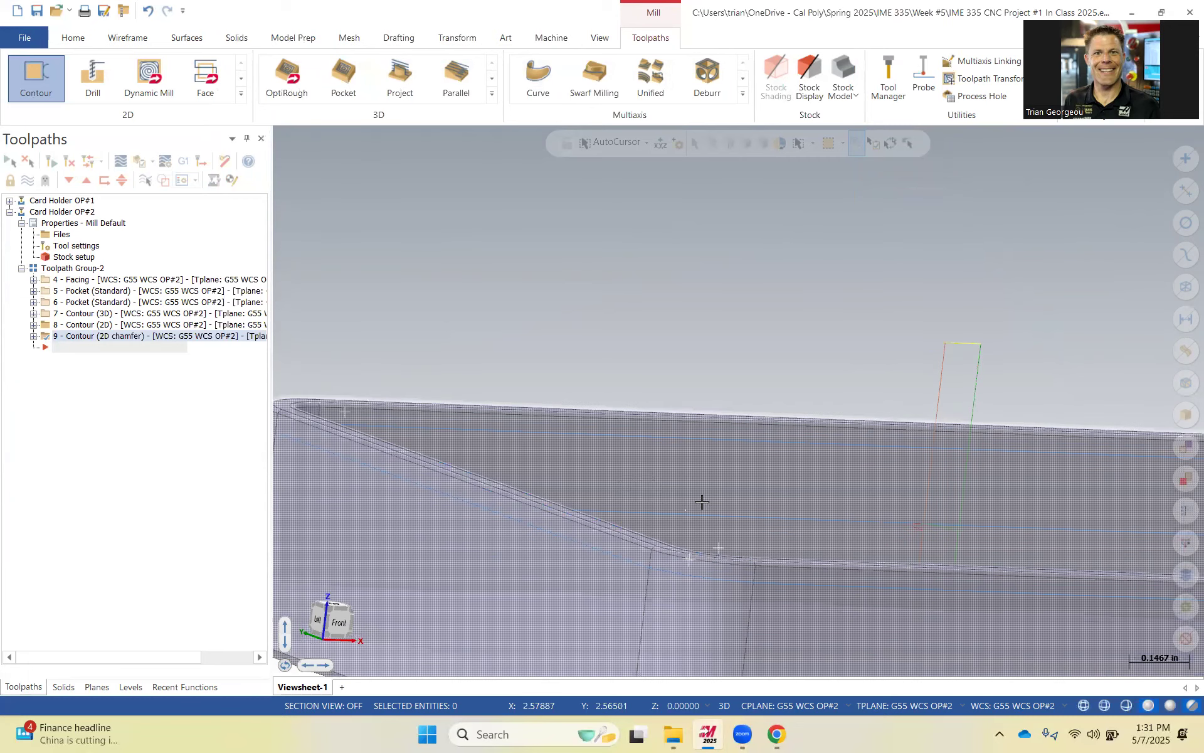
middle_click_drag(702, 525, 713, 529)
scroll(713, 529, "down", 10)
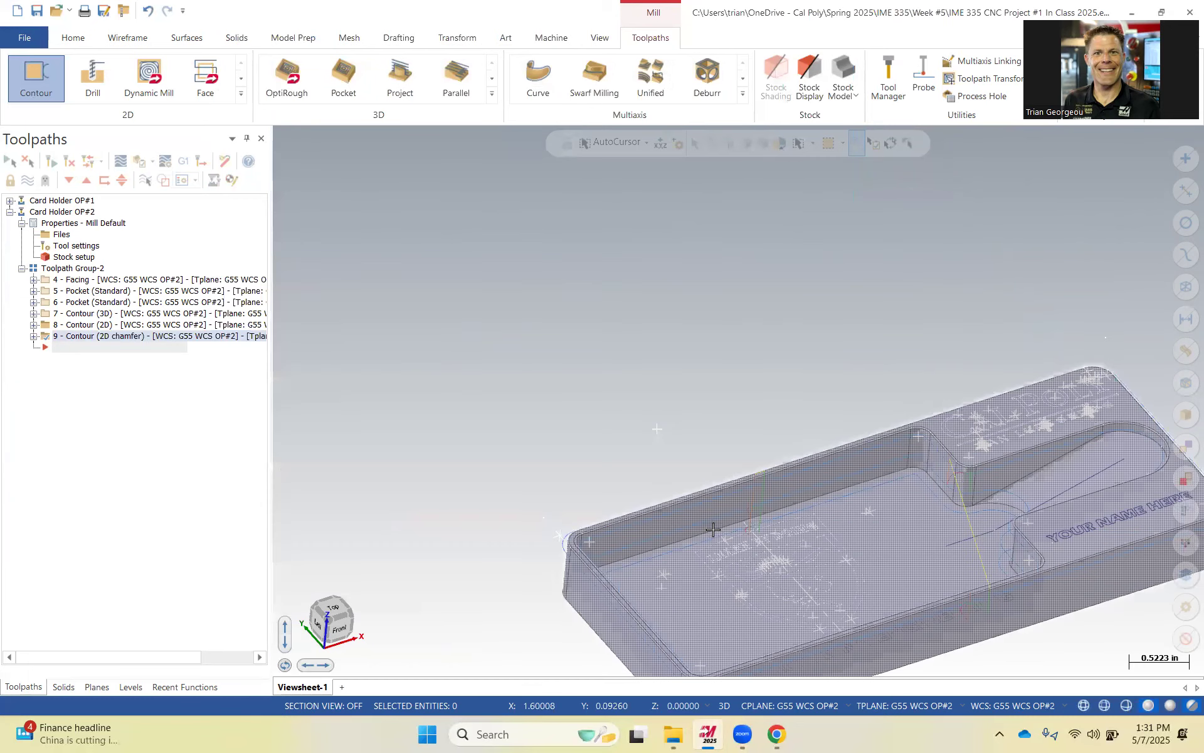
left_click(95, 325)
scroll(766, 375, "down", 2)
middle_click_drag(766, 375, 710, 457)
middle_click_drag(777, 493, 846, 531)
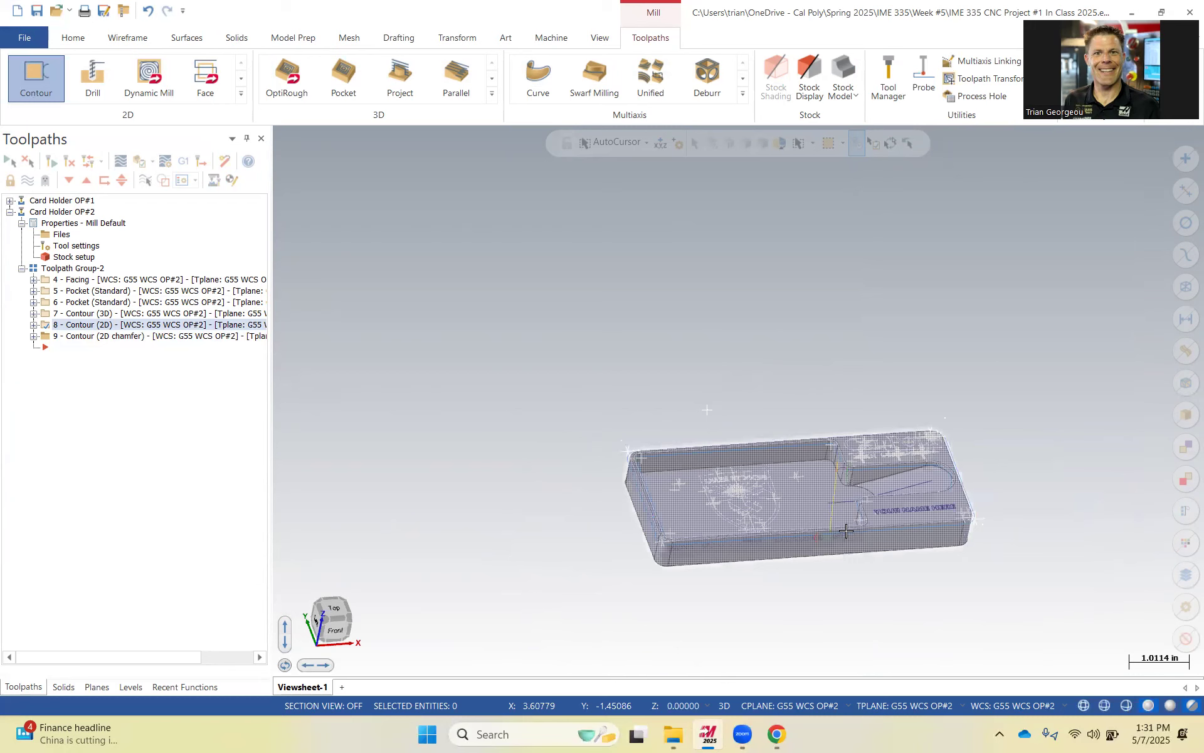
scroll(834, 528, "up", 2)
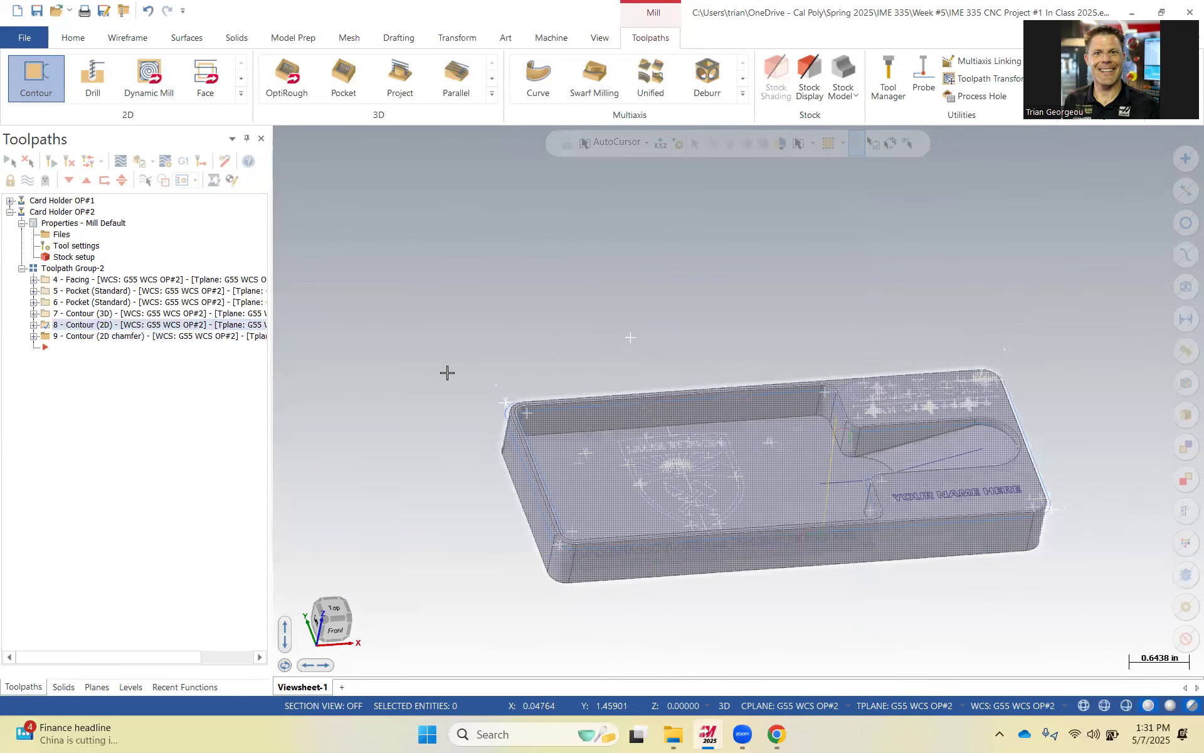
Verify all operations of Toolpath Group-2 in the simulator and play the simulation.
left_click(73, 268)
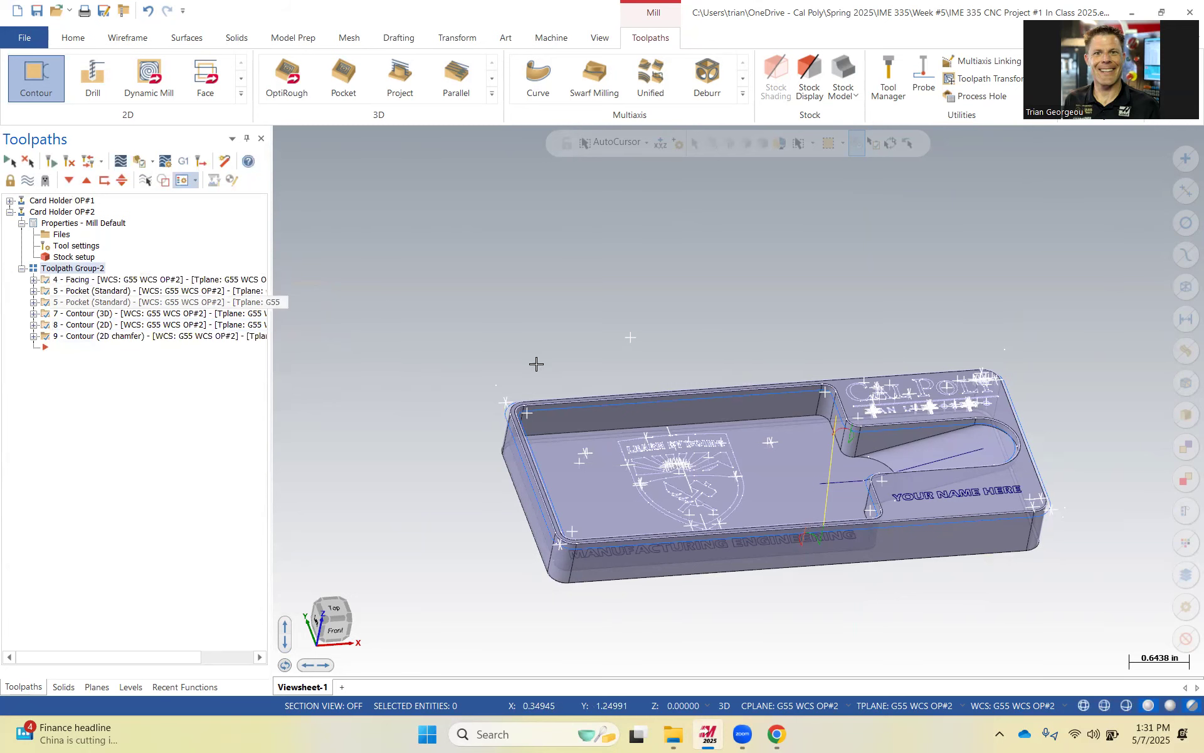
middle_click_drag(629, 371, 633, 384)
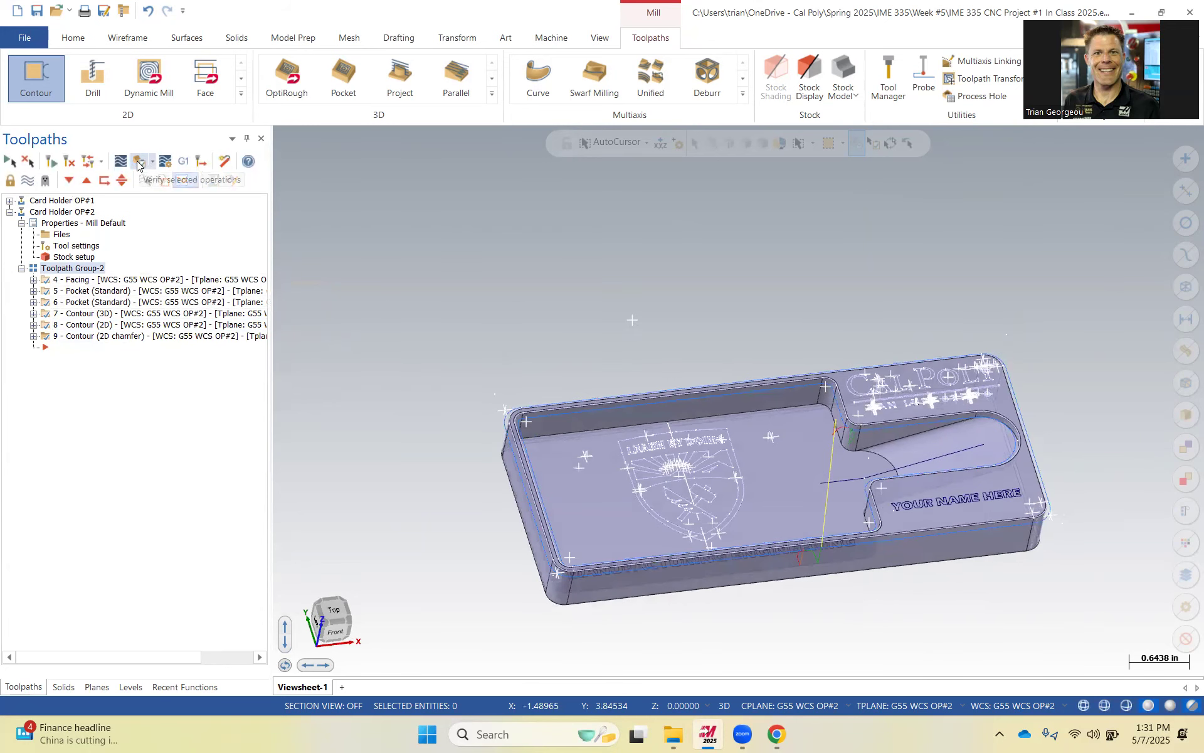
left_click(71, 268)
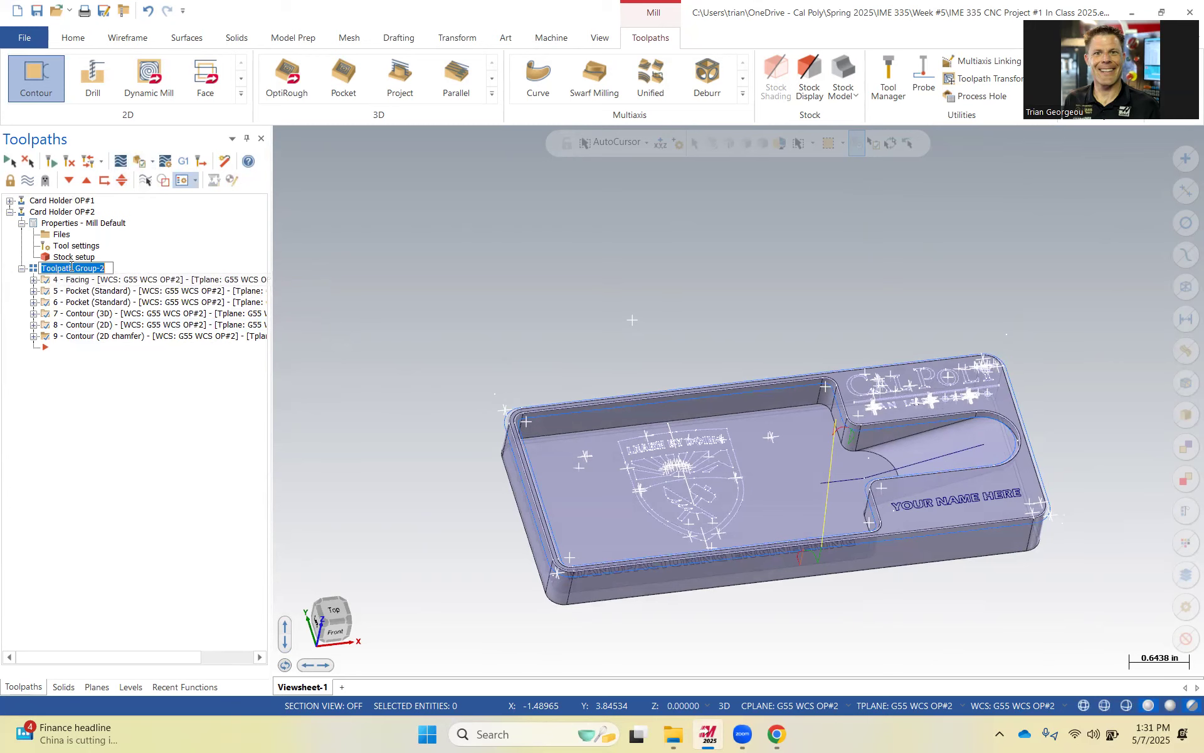
left_click(133, 164)
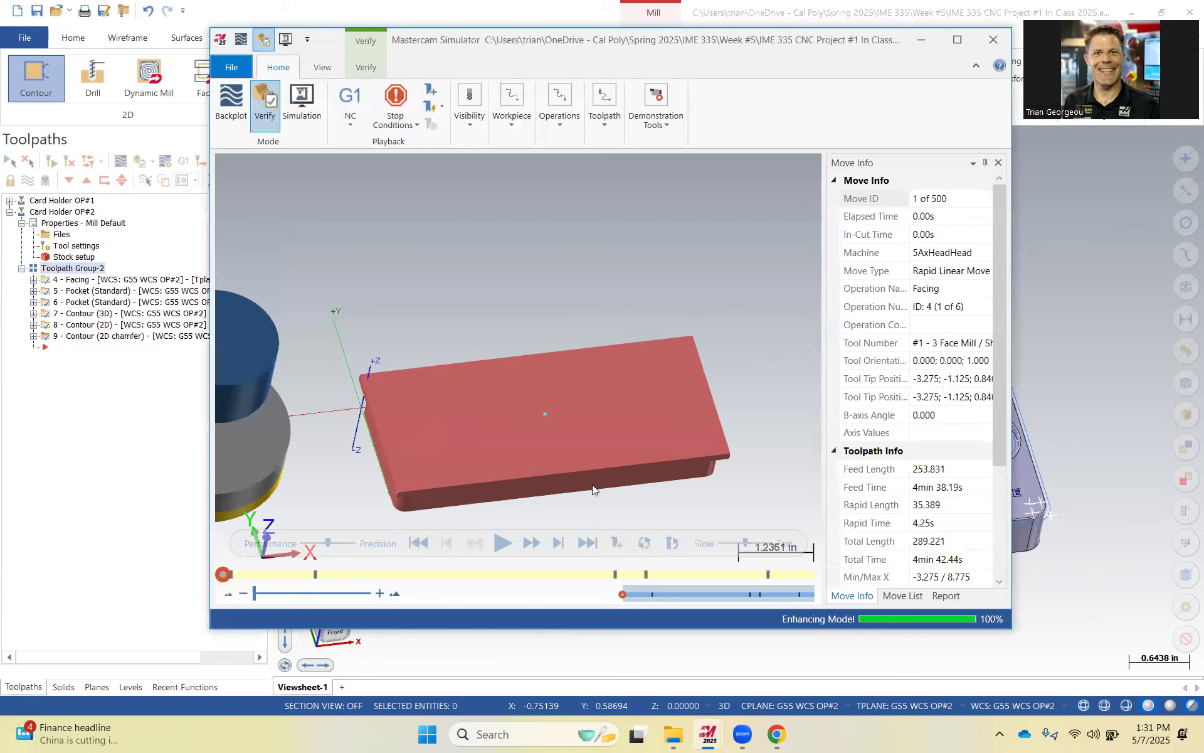
left_click(502, 543)
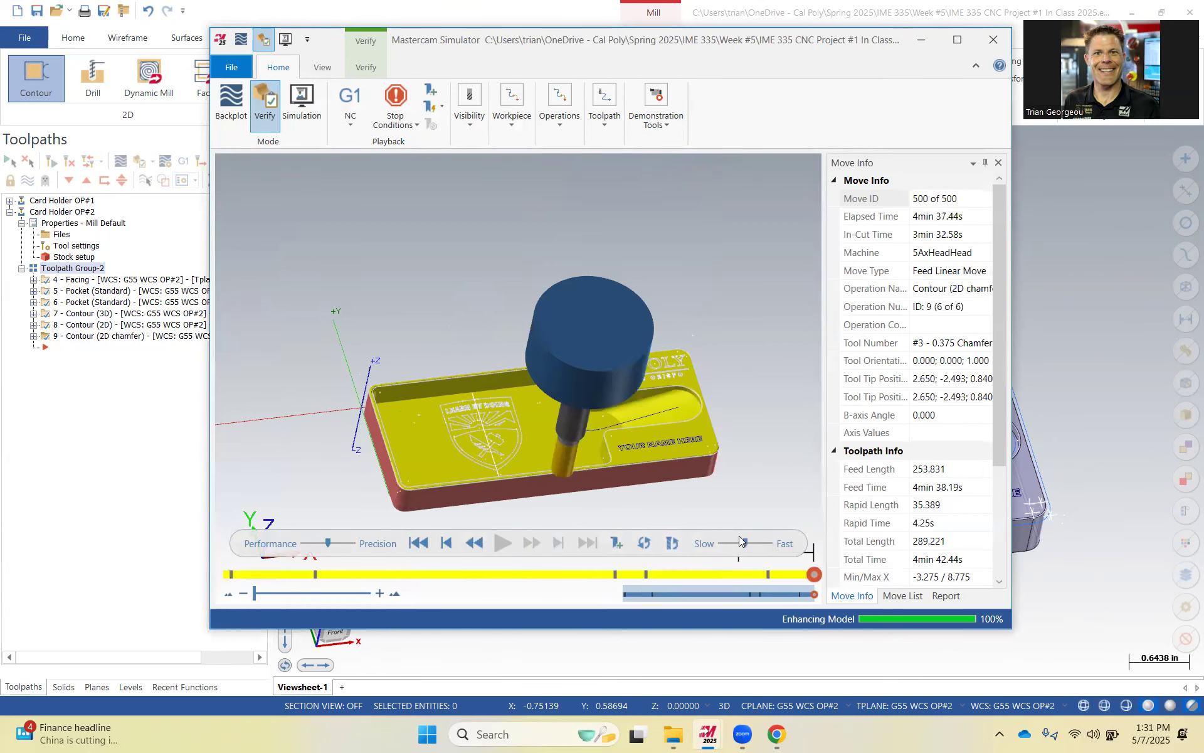
scroll(689, 459, "down", 3)
scroll(690, 458, "up", 8)
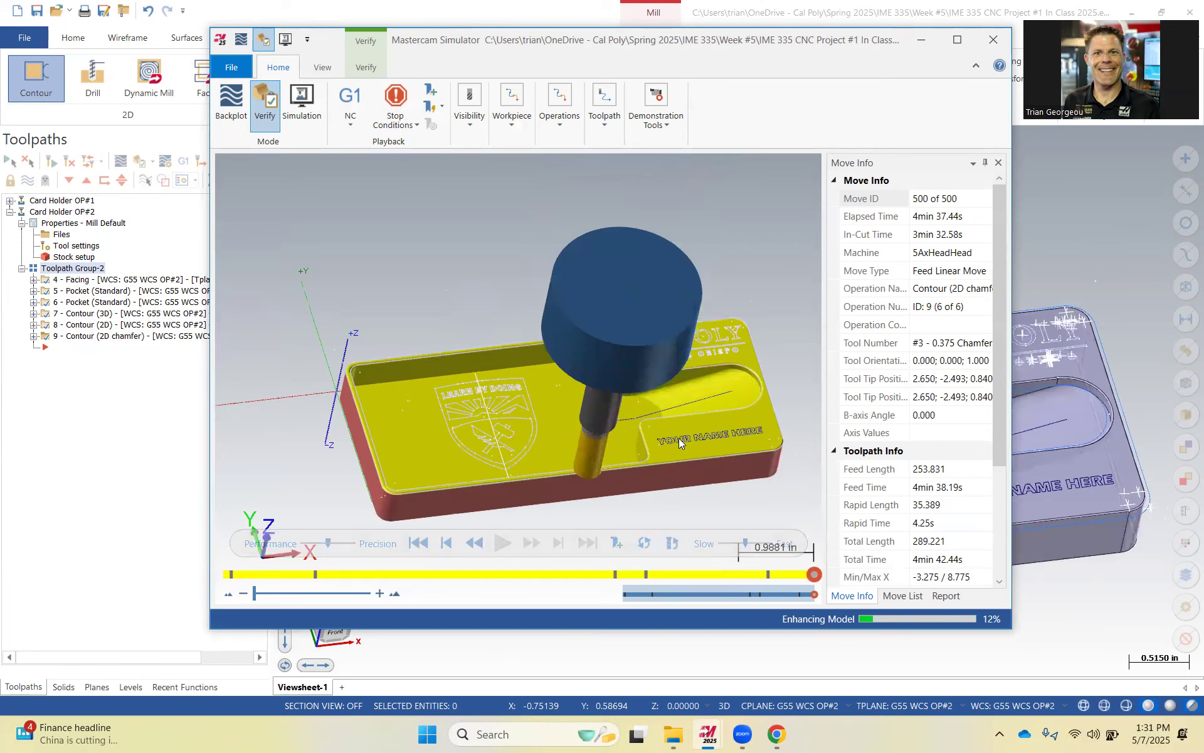
Zoom and rotate in the simulator to inspect the chamfered pocket edges closely, then close the simulator.
scroll(685, 448, "down", 4)
middle_click_drag(719, 428, 507, 478)
scroll(451, 479, "up", 6)
scroll(464, 478, "up", 3)
scroll(419, 414, "down", 5)
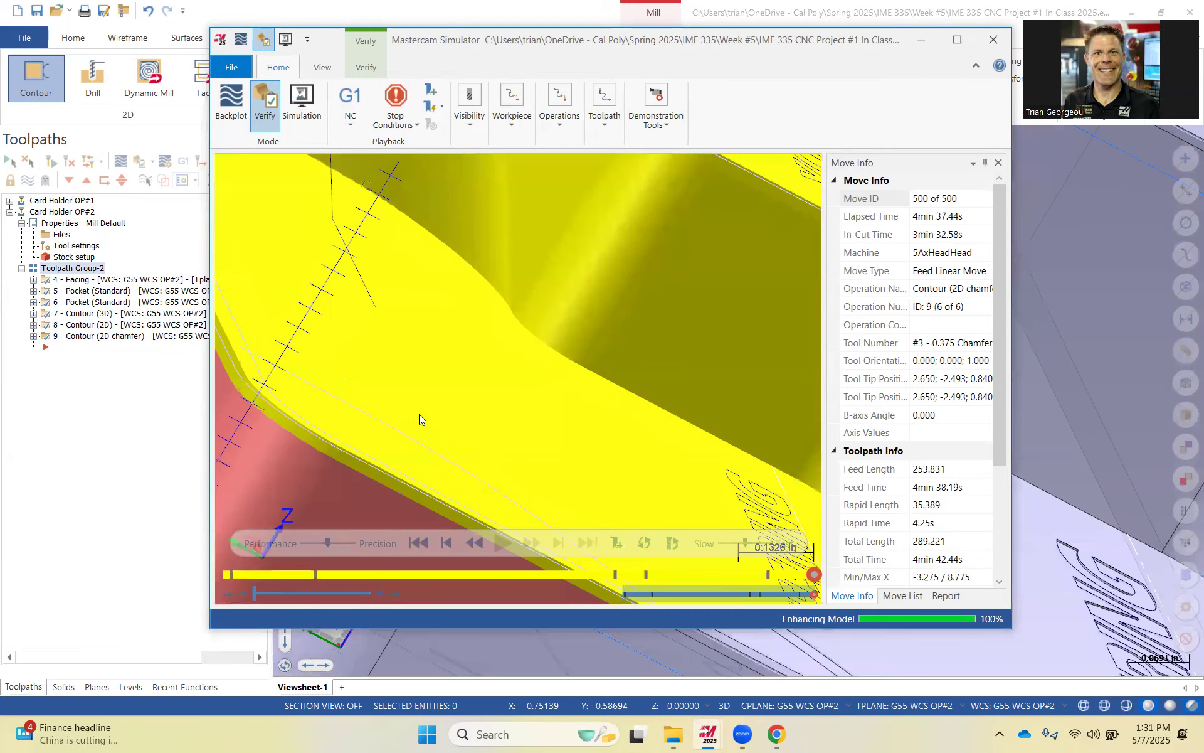
scroll(515, 418, "down", 4)
middle_click_drag(515, 418, 485, 454)
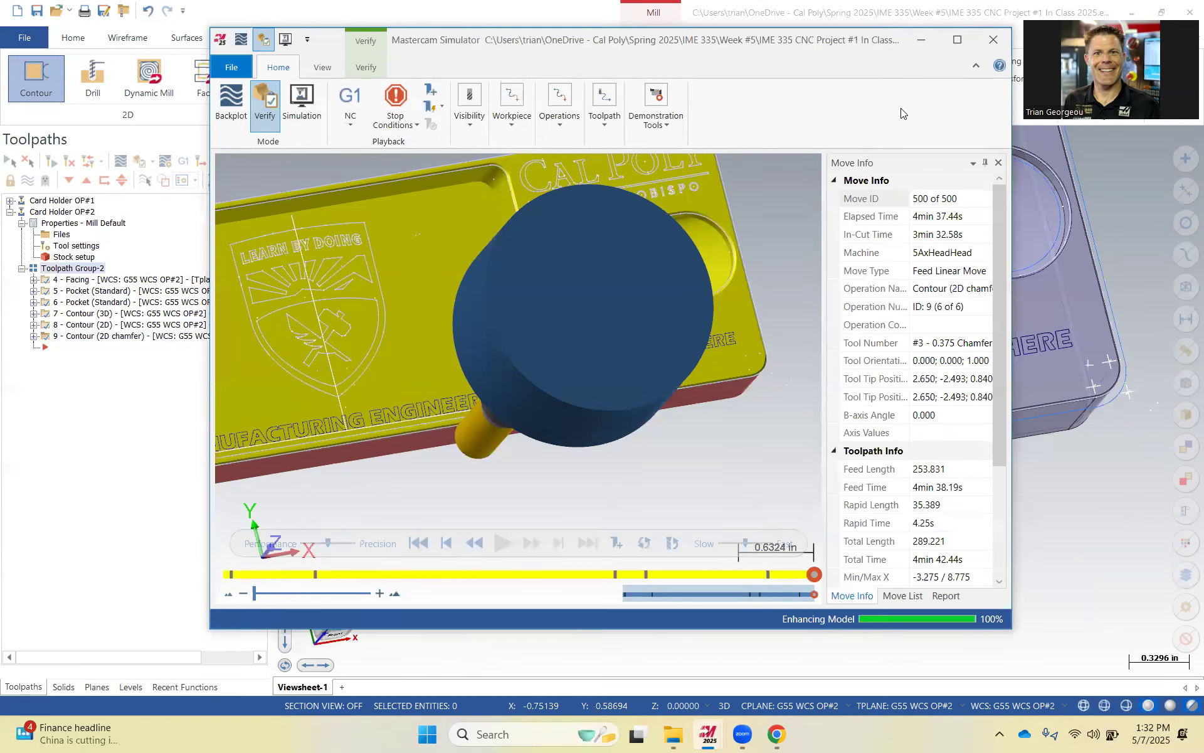
left_click(993, 39)
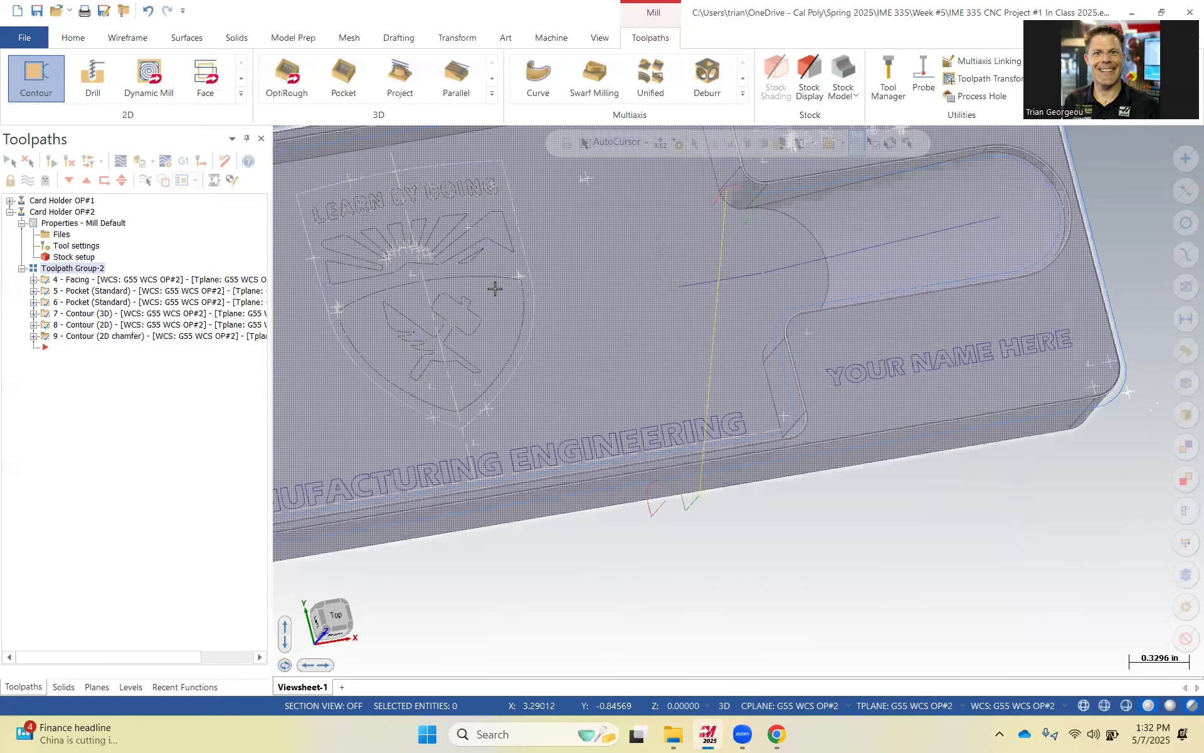
Zoom and rotate around the part in the graphics window to review the OP#2 toolpaths.
scroll(716, 337, "down", 2)
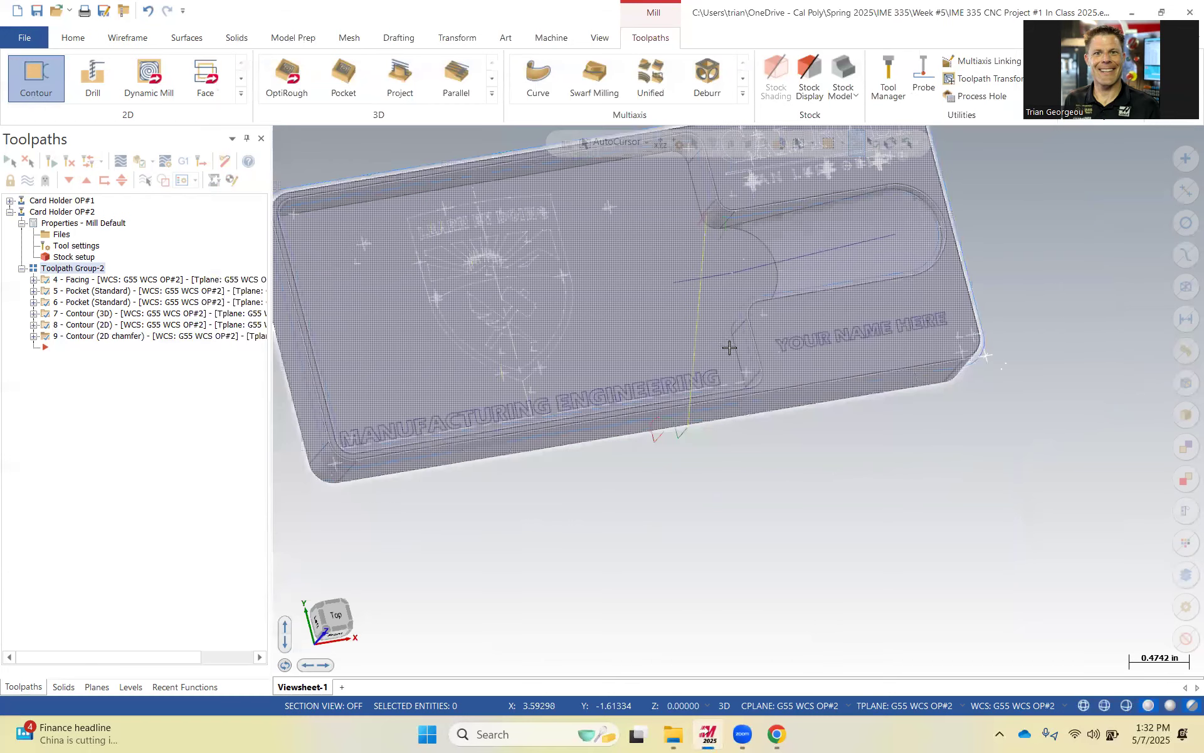
scroll(728, 345, "down", 3)
middle_click_drag(711, 318, 640, 367)
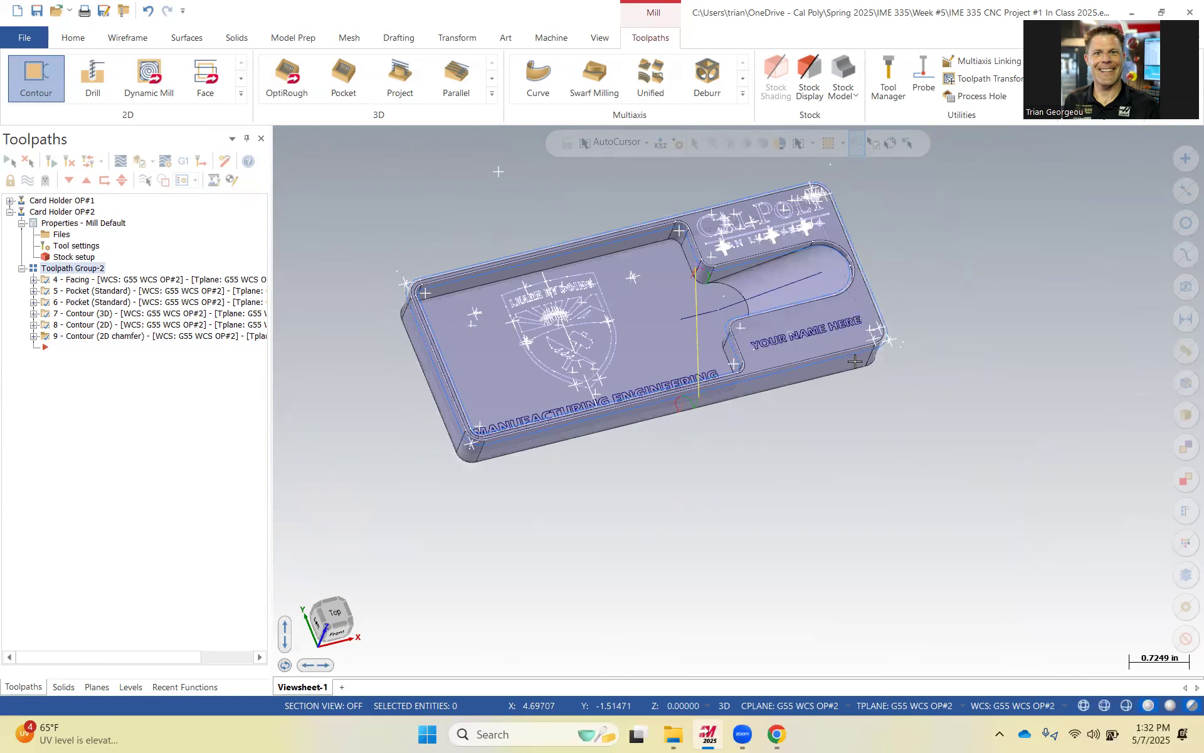
scroll(699, 333, "down", 2)
scroll(722, 367, "up", 3)
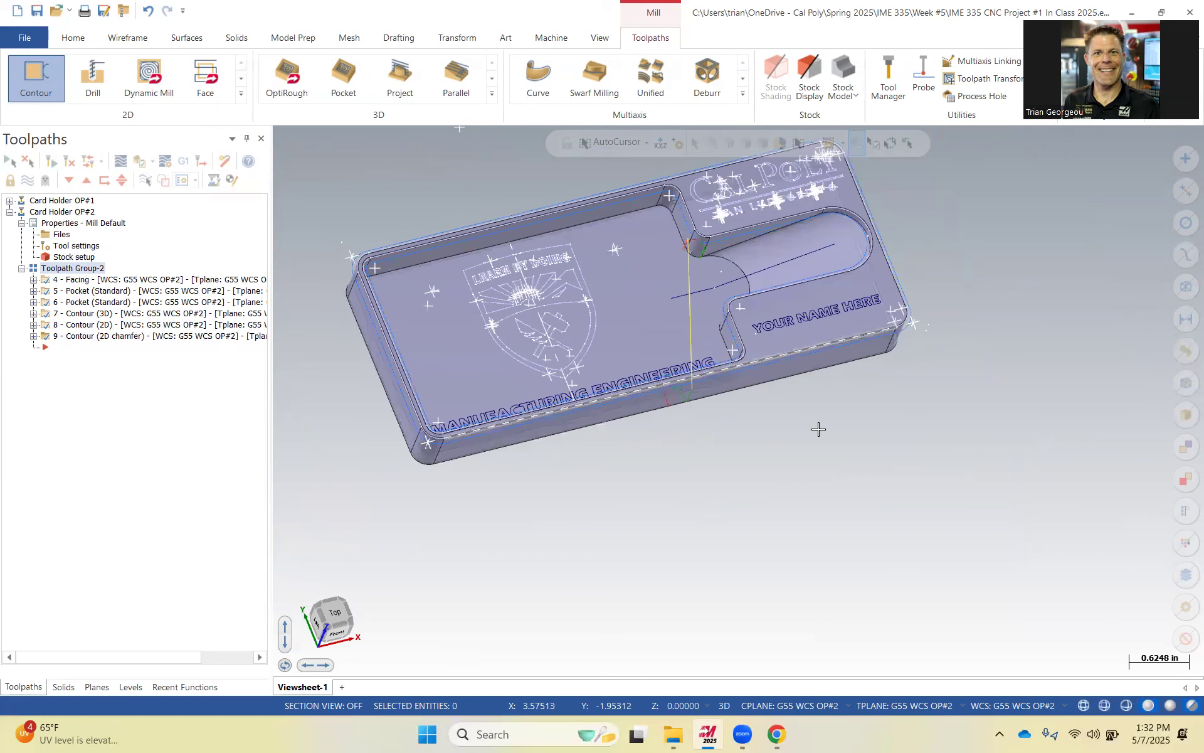
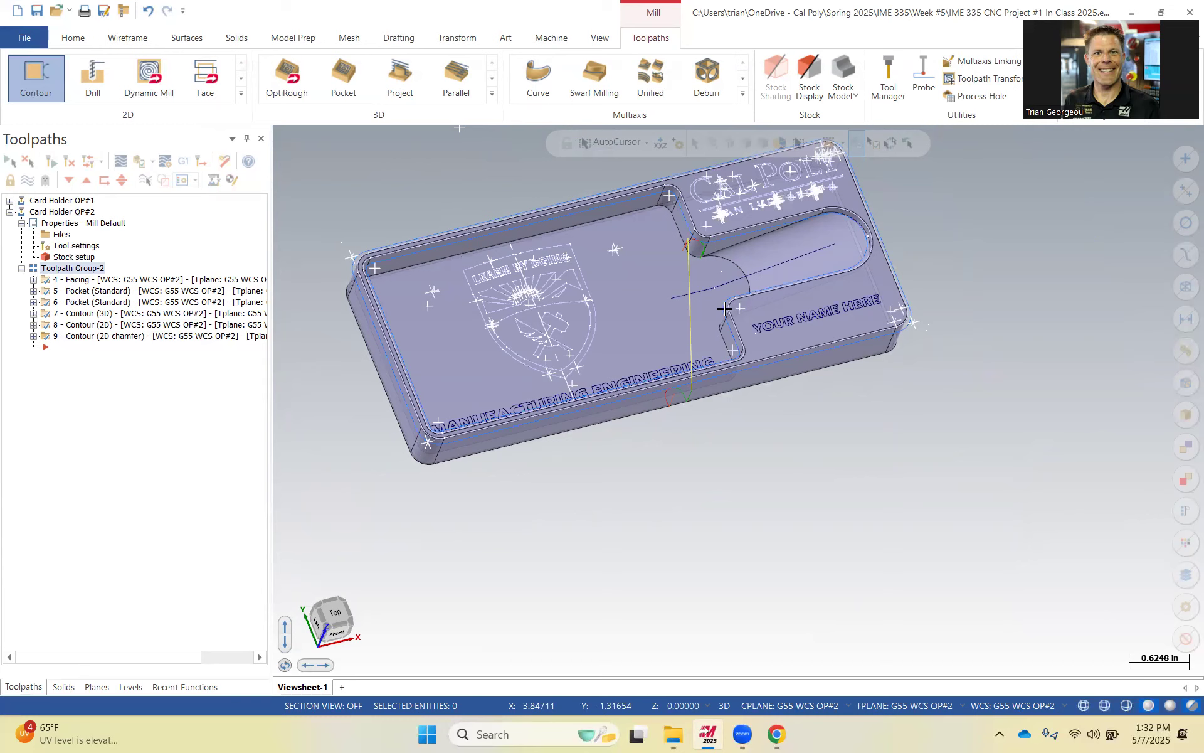
Create a new level 4 named Engrave Wireframe as the active level.
left_click(131, 687)
double_click(106, 515)
left_click(161, 549)
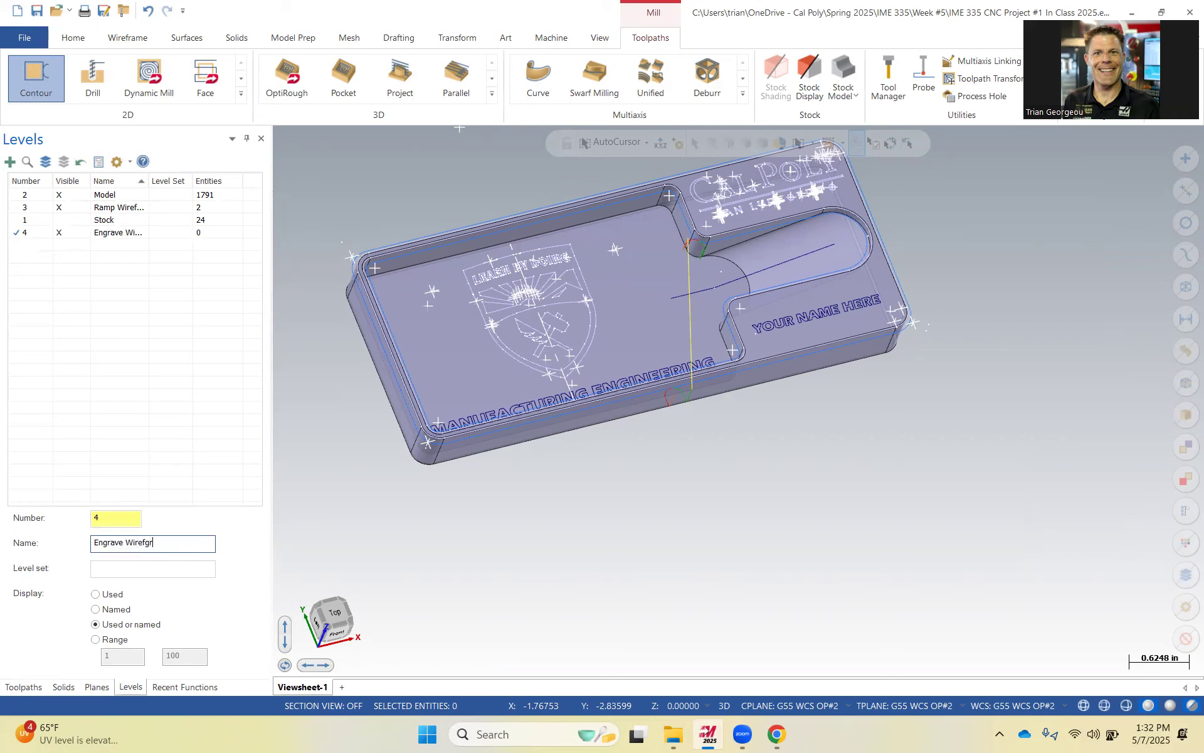
left_click(548, 551)
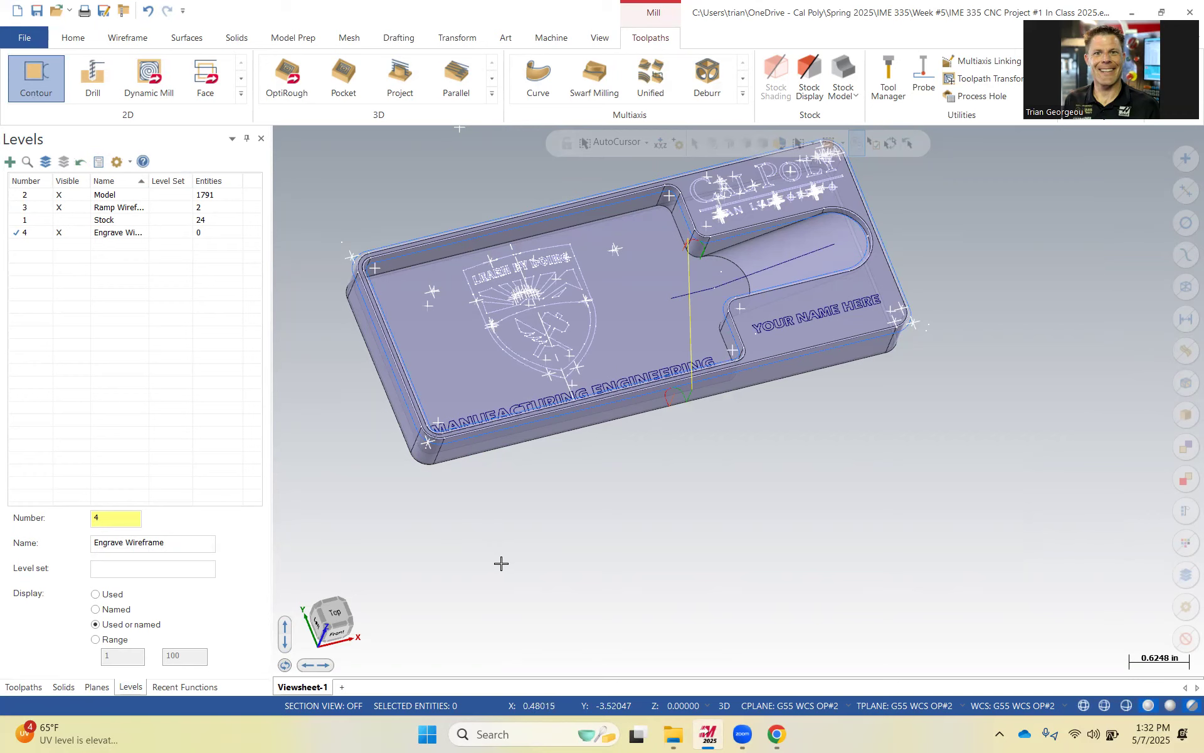
Create curves on all edges of the entire card holder solid with Curve All Edges.
scroll(539, 512, "down", 2)
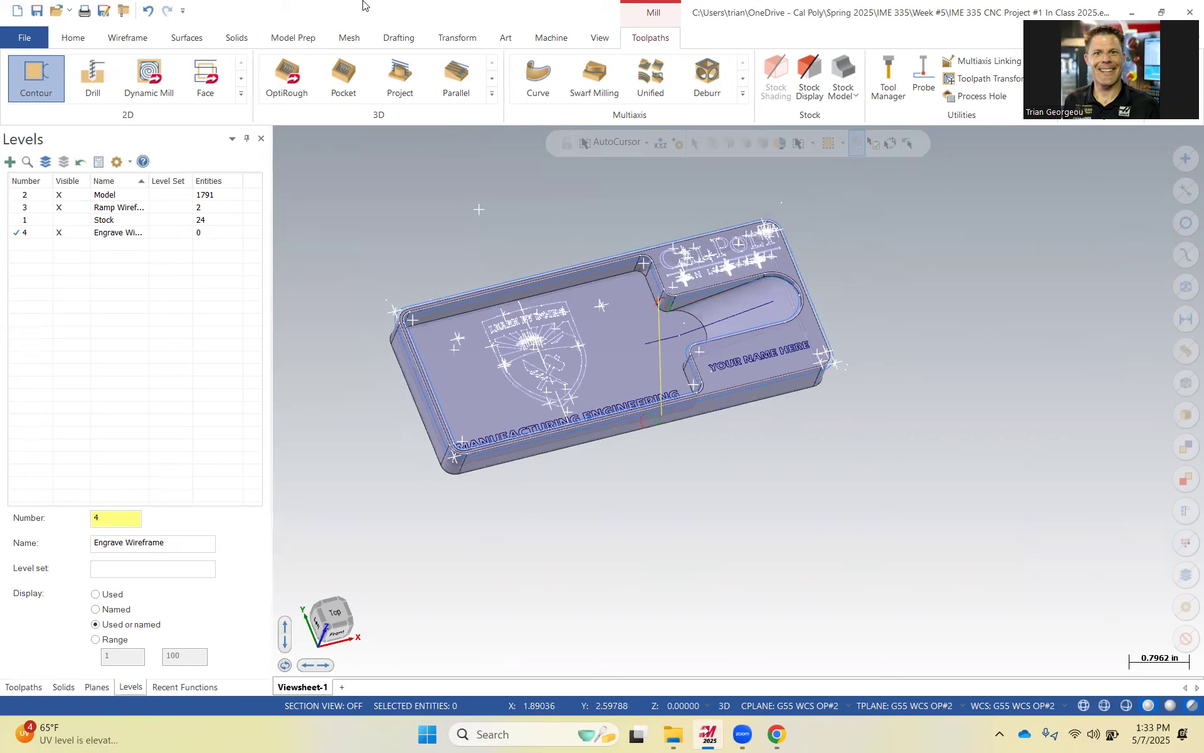
left_click(134, 36)
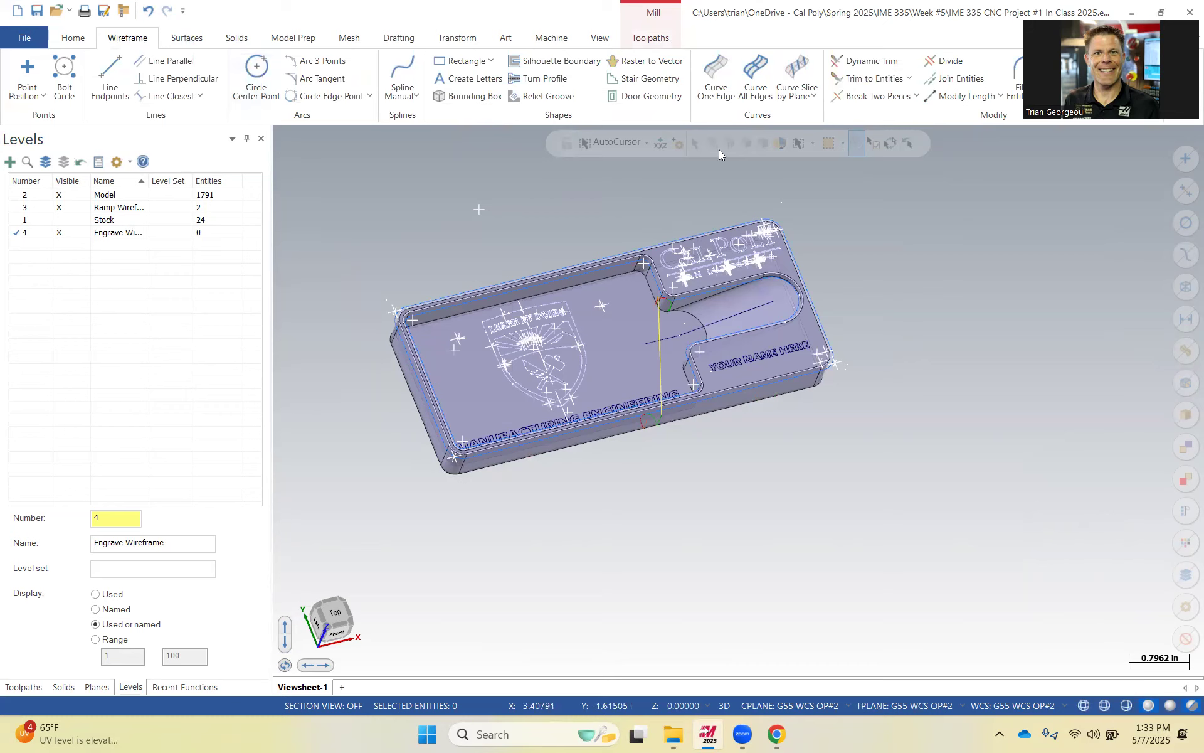
left_click(754, 86)
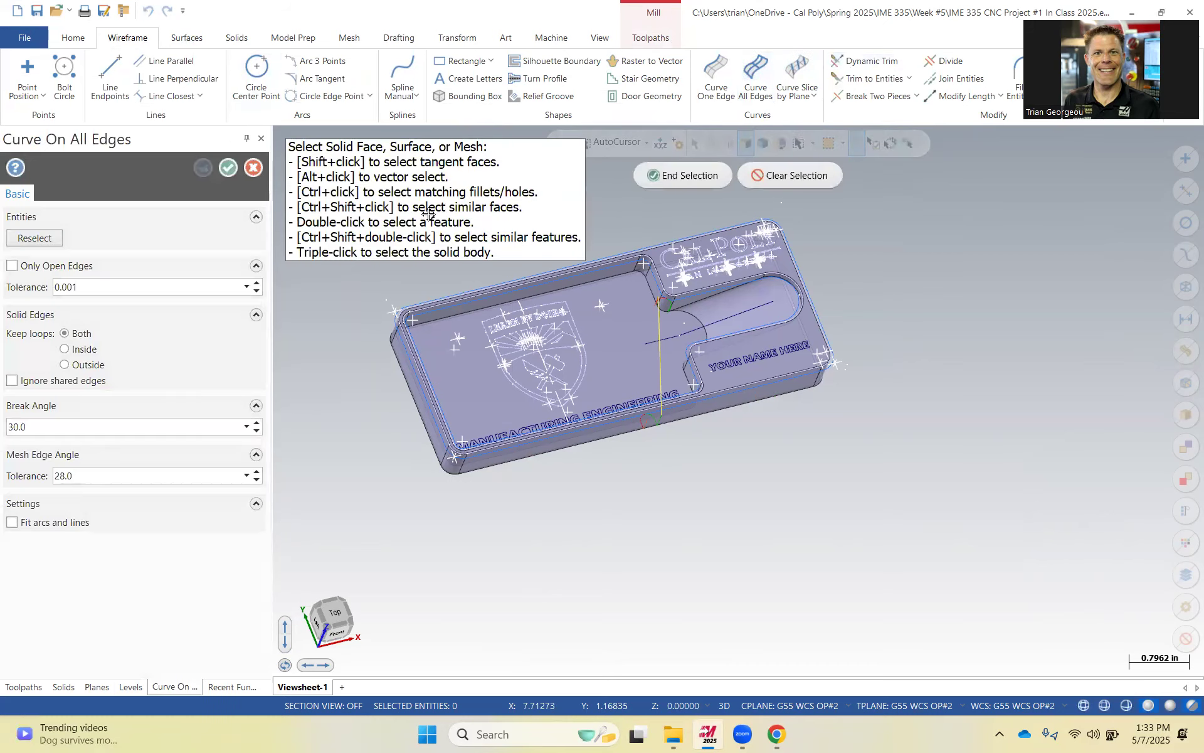
scroll(896, 530, "down", 5)
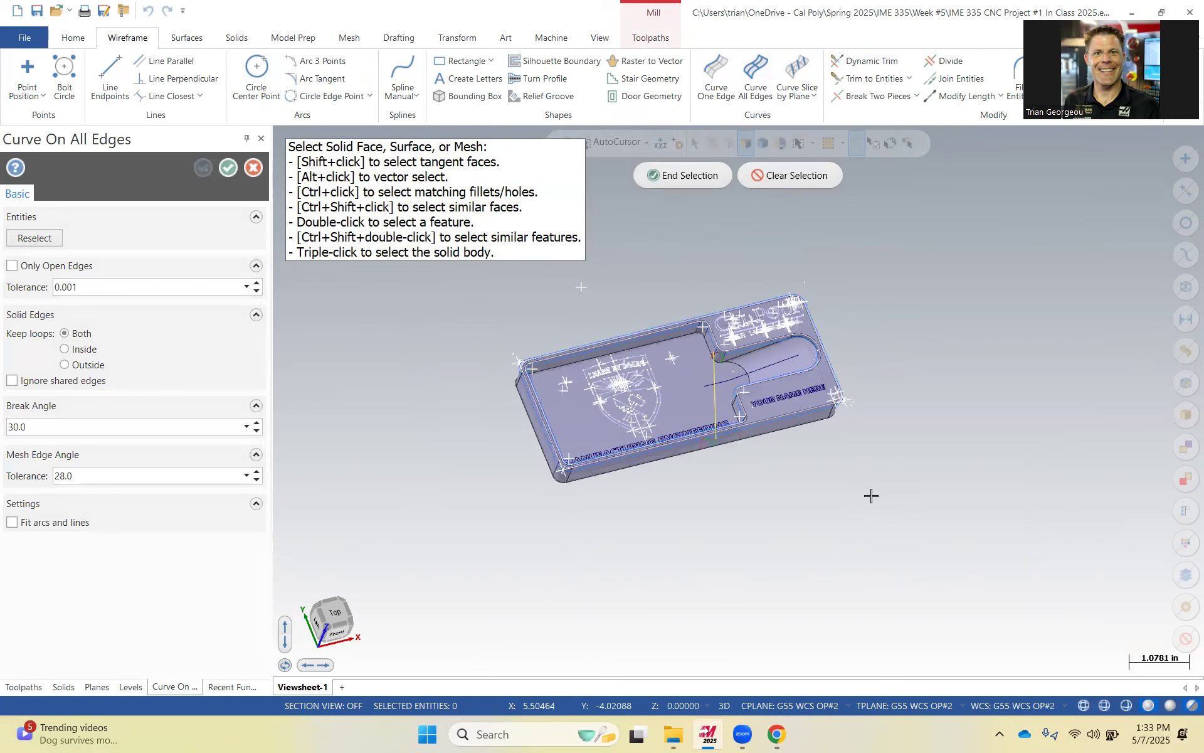
left_click_drag(574, 300, 909, 506)
left_click(675, 177)
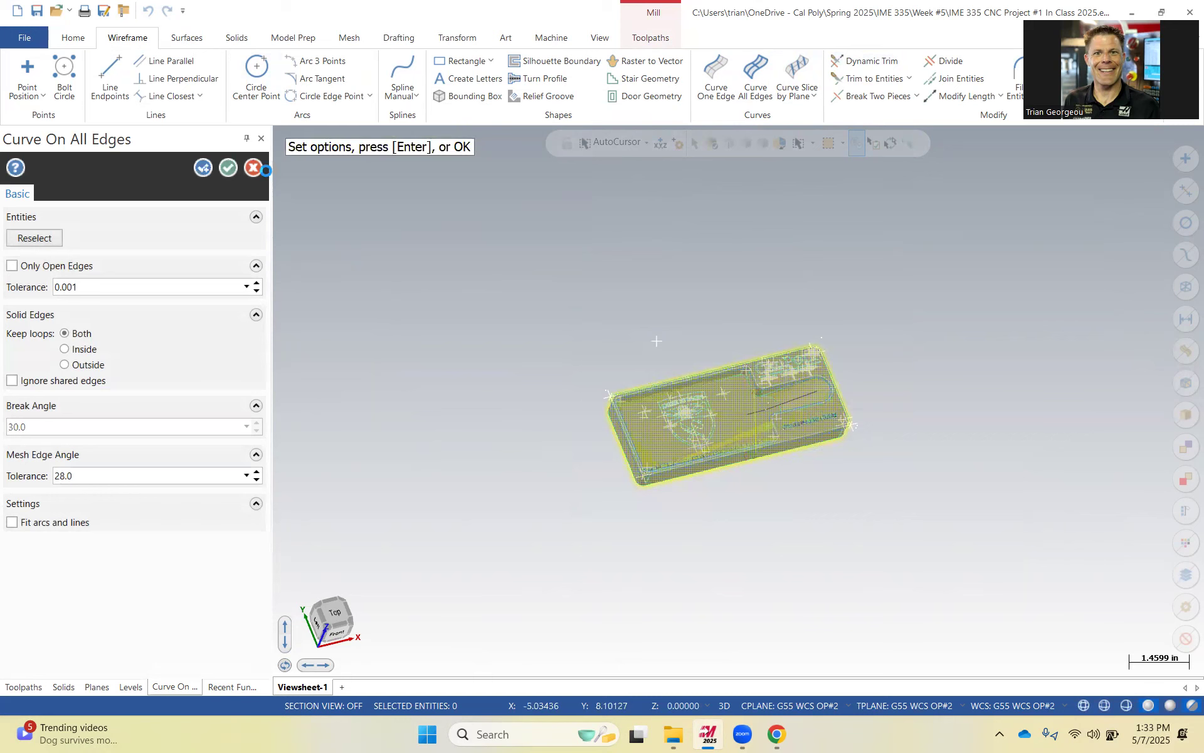
left_click(229, 168)
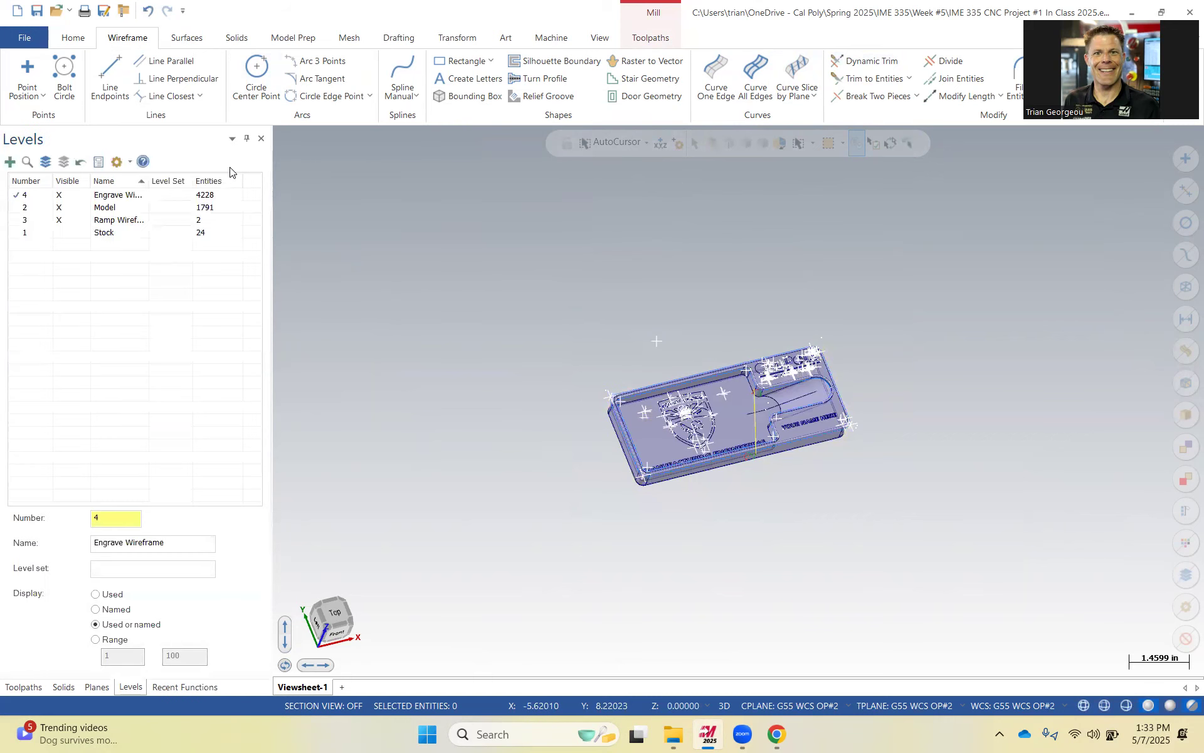
Hide the Model and Ramp Wireframe levels and zoom in to inspect the generated edge curves.
left_click(59, 207)
left_click(59, 220)
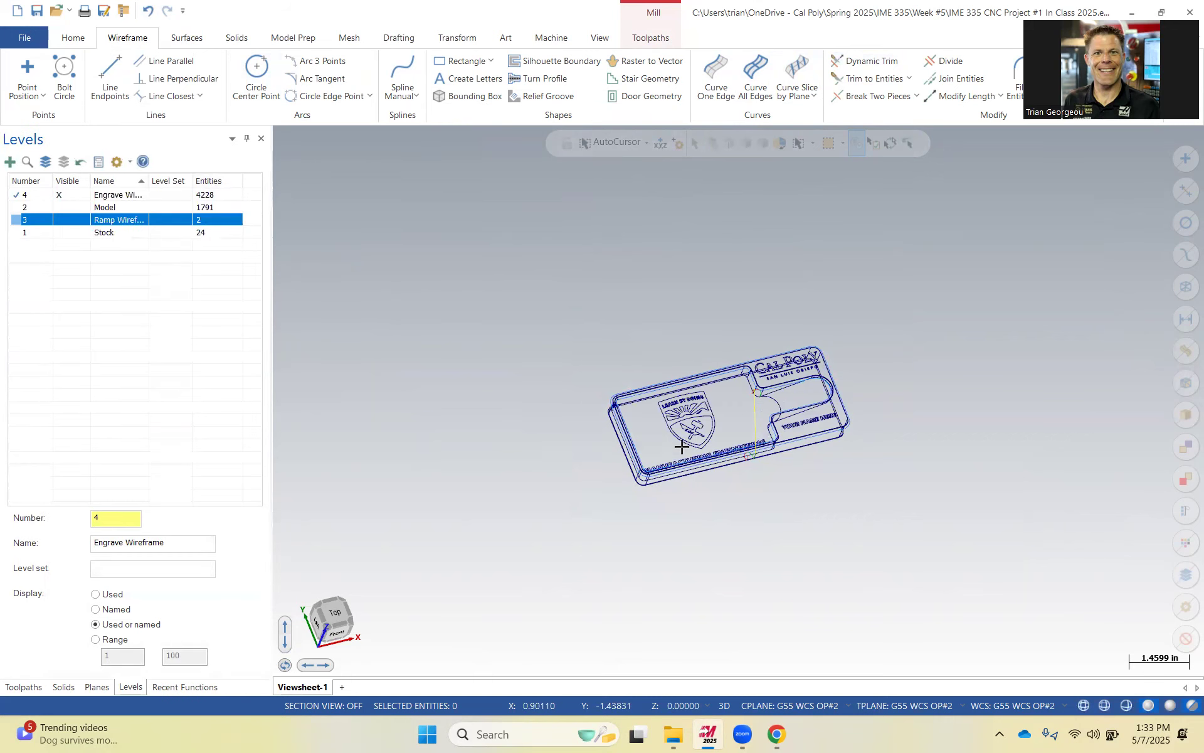
scroll(690, 451, "up", 3)
scroll(690, 452, "up", 3)
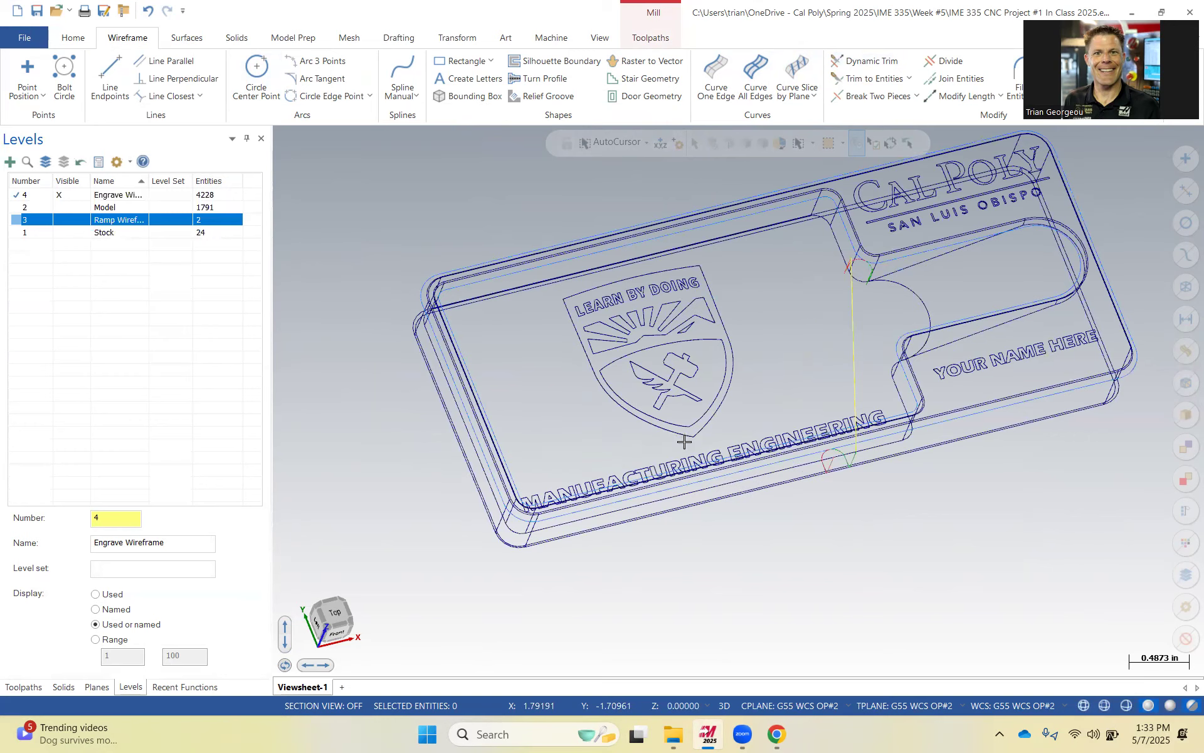
scroll(684, 439, "up", 3)
middle_click_drag(675, 352, 643, 327)
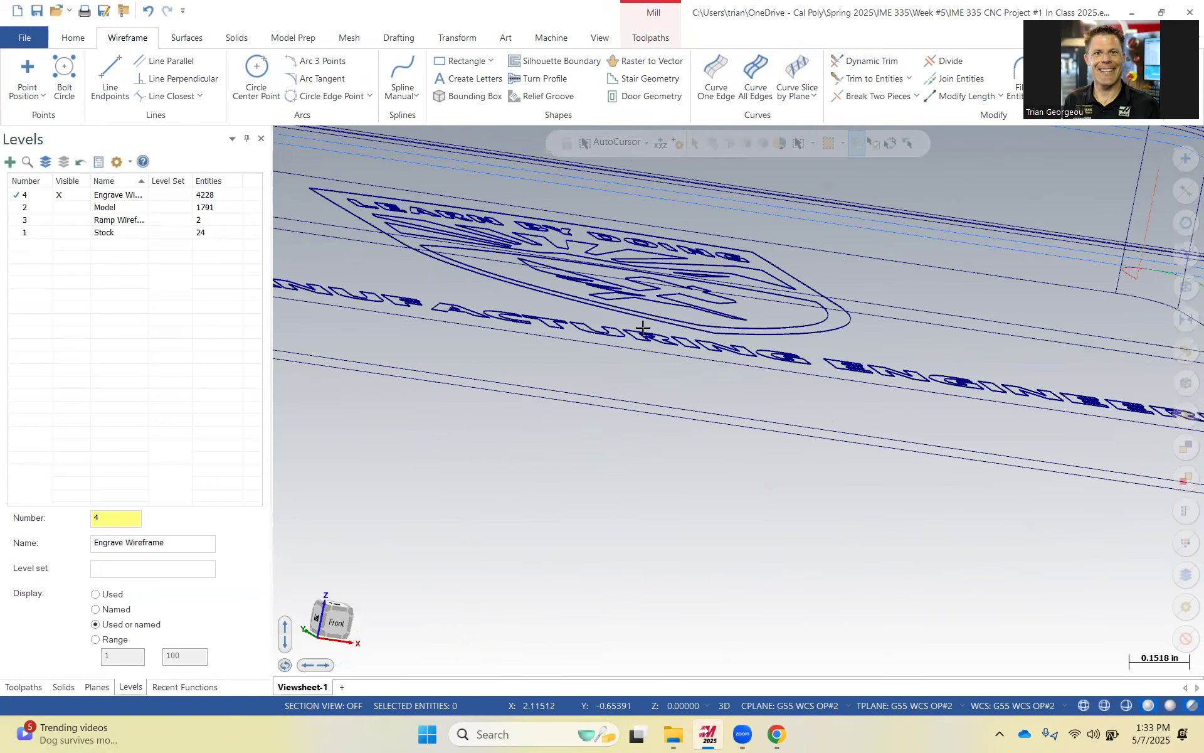
scroll(649, 314, "down", 2)
scroll(656, 322, "up", 3)
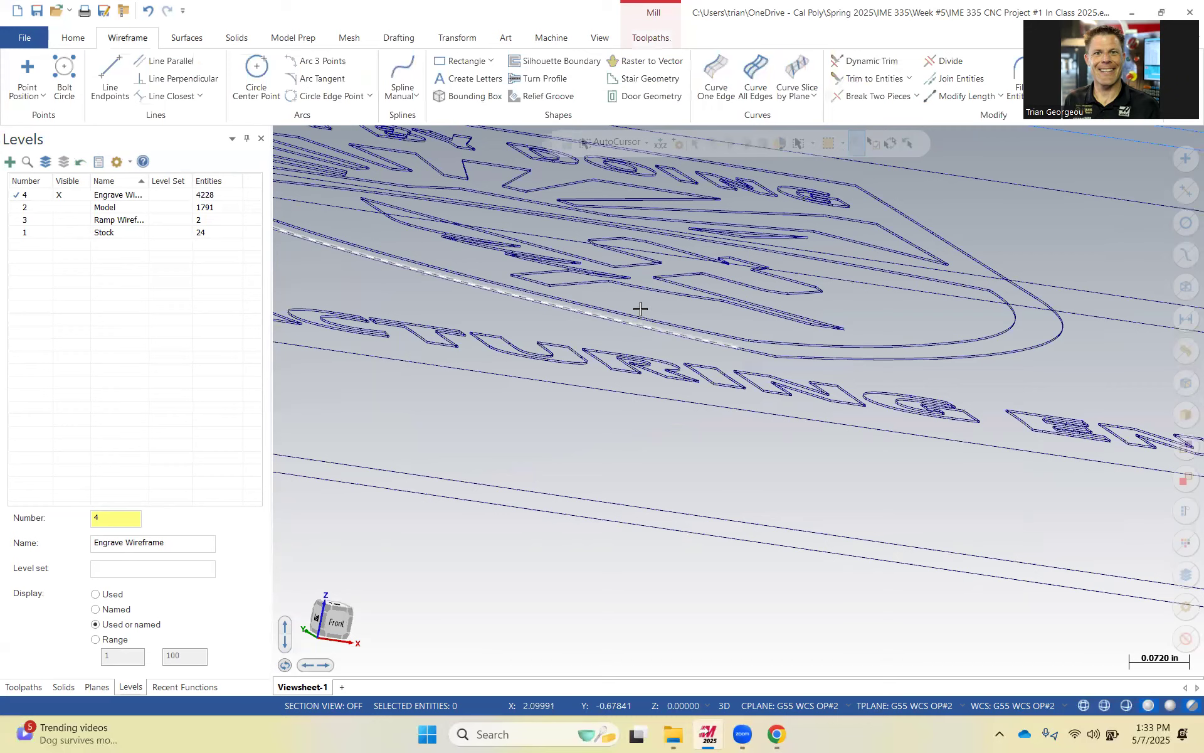
scroll(641, 308, "up", 2)
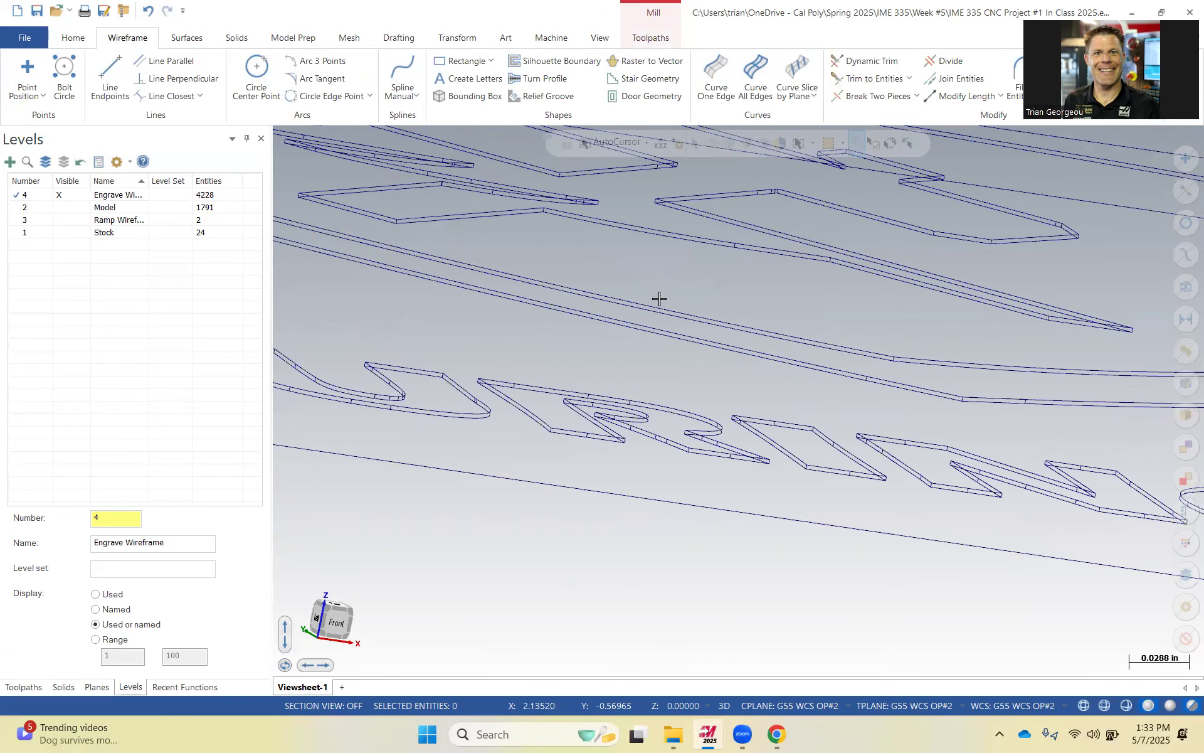
scroll(652, 300, "up", 1)
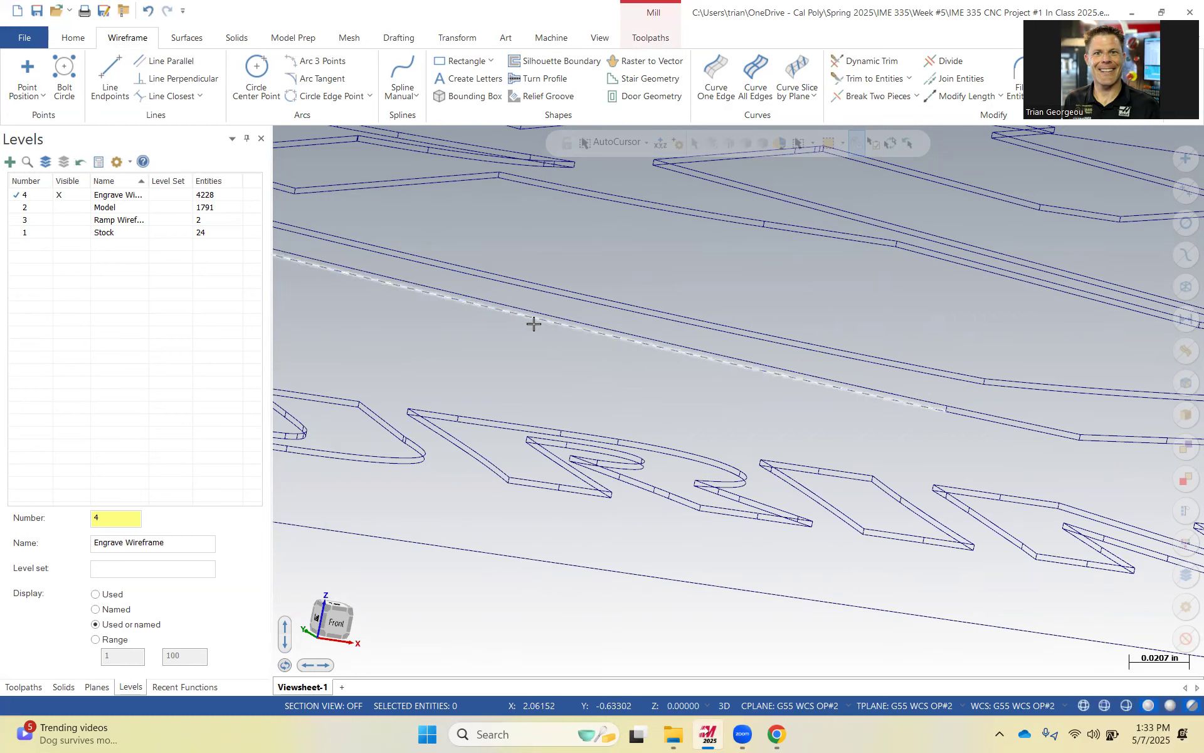
scroll(565, 336, "down", 2)
scroll(578, 332, "down", 5)
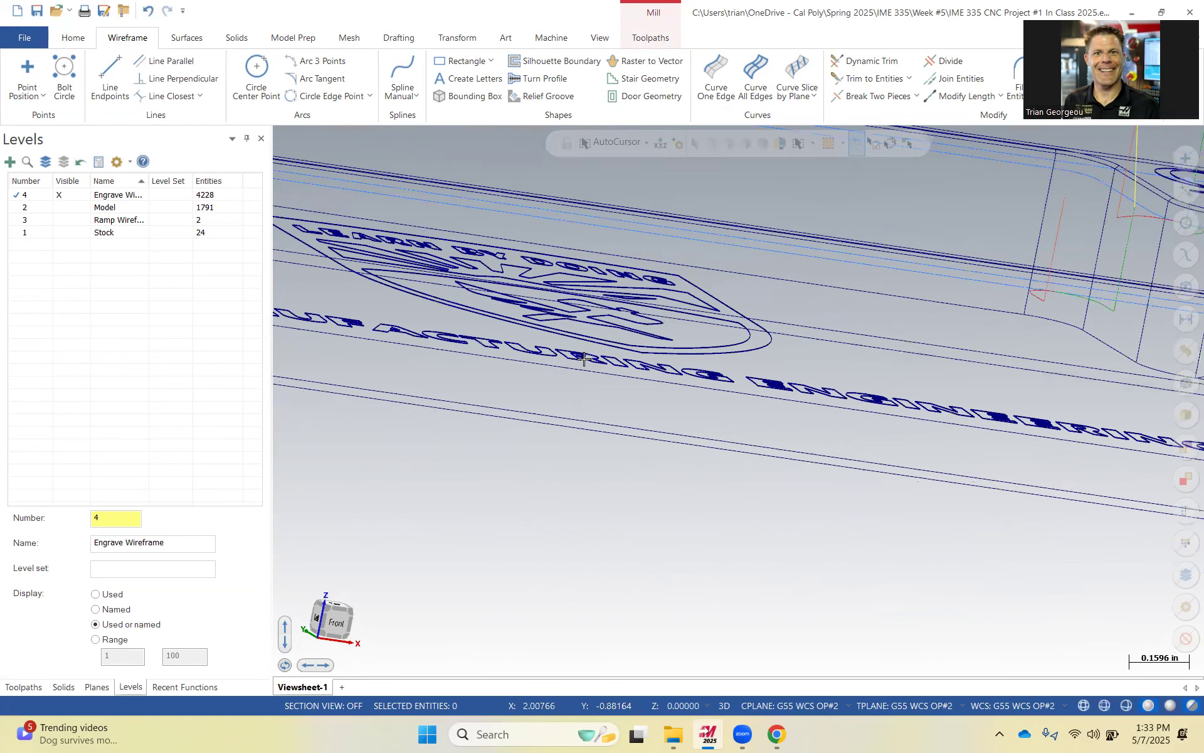
middle_click_drag(583, 410, 583, 422)
scroll(583, 421, "down", 1)
scroll(593, 396, "up", 1)
scroll(598, 387, "up", 1)
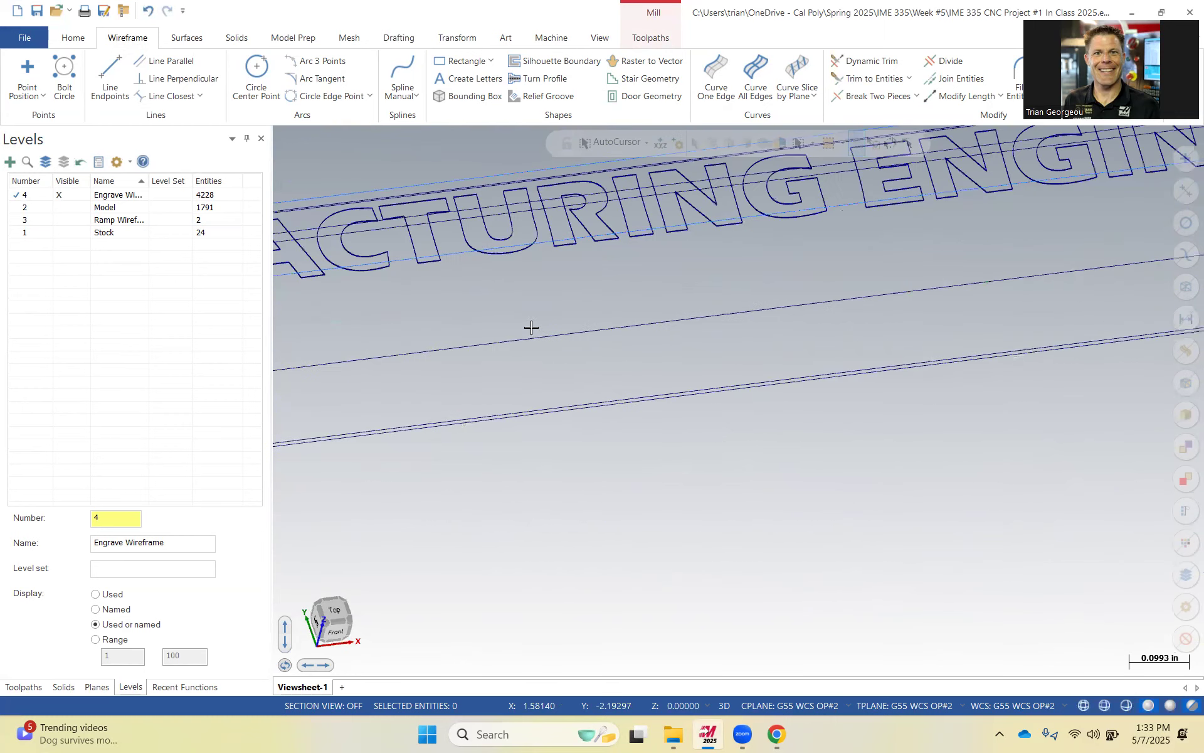
scroll(532, 328, "down", 1)
Delete all curves on the Engrave Wireframe level and show the Model level again.
left_click(126, 197)
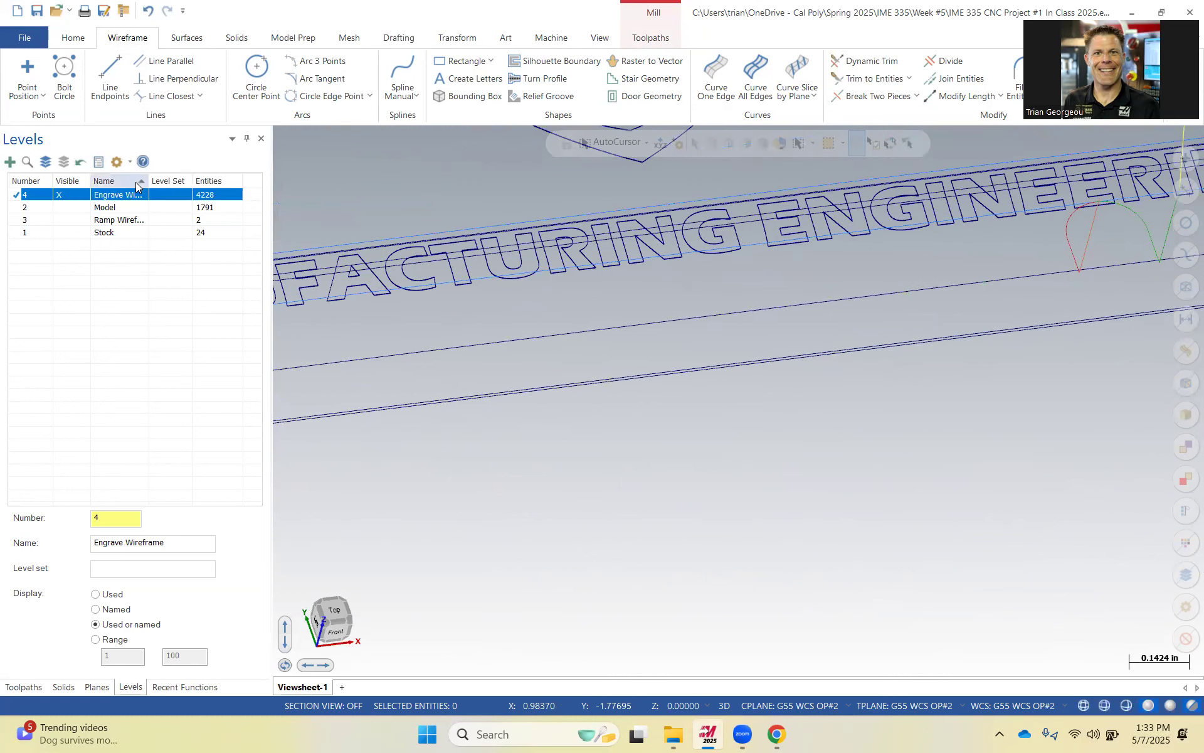
key("Delete")
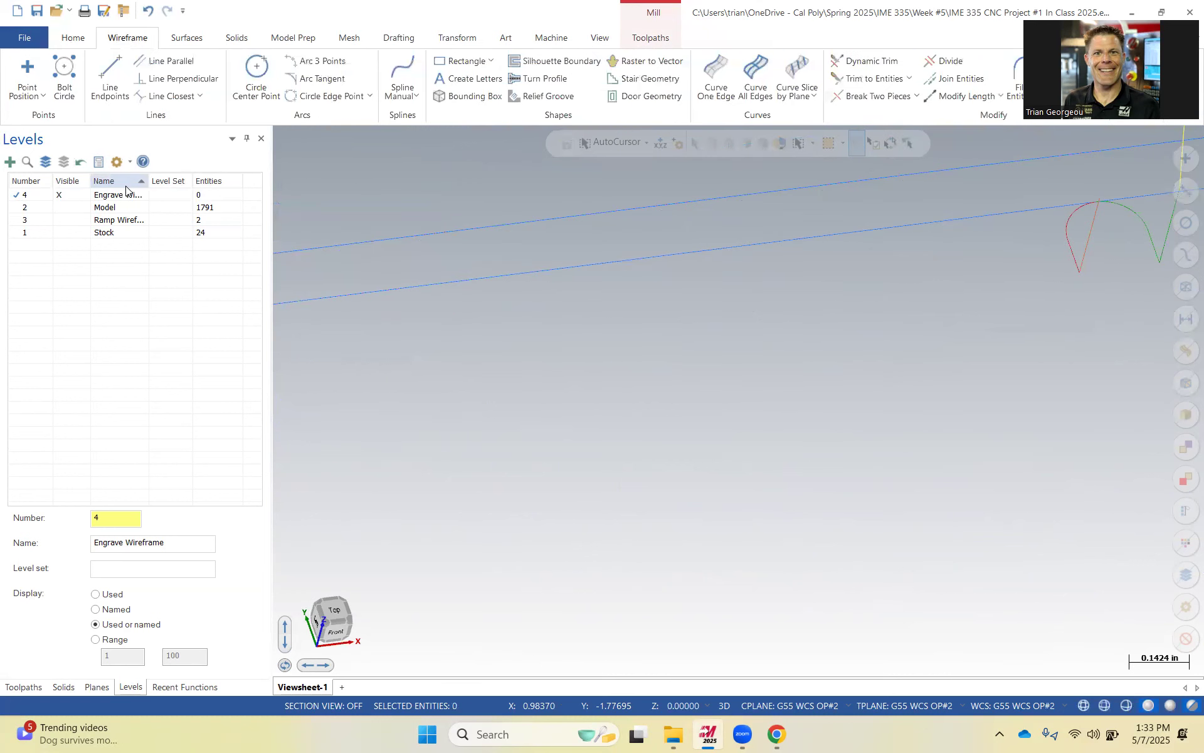
left_click(69, 207)
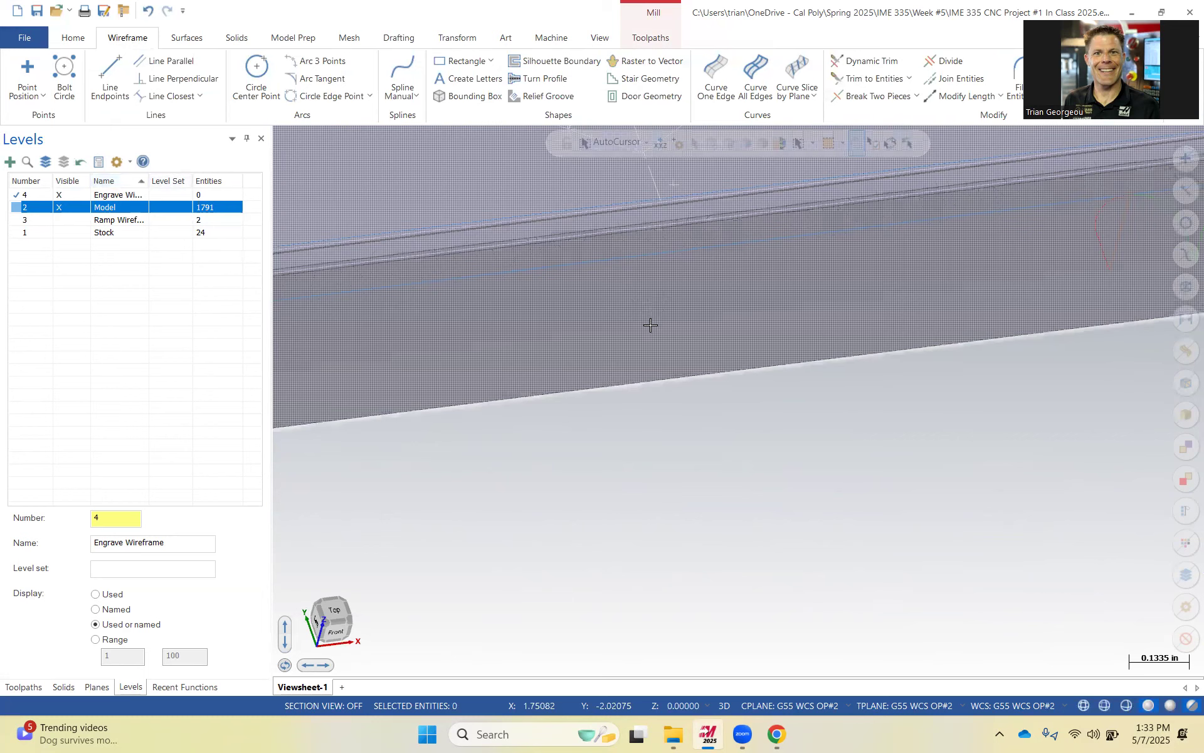
Start Curve All Edges again and select the pocket floor face containing the engraved logo and text.
scroll(651, 324, "down", 5)
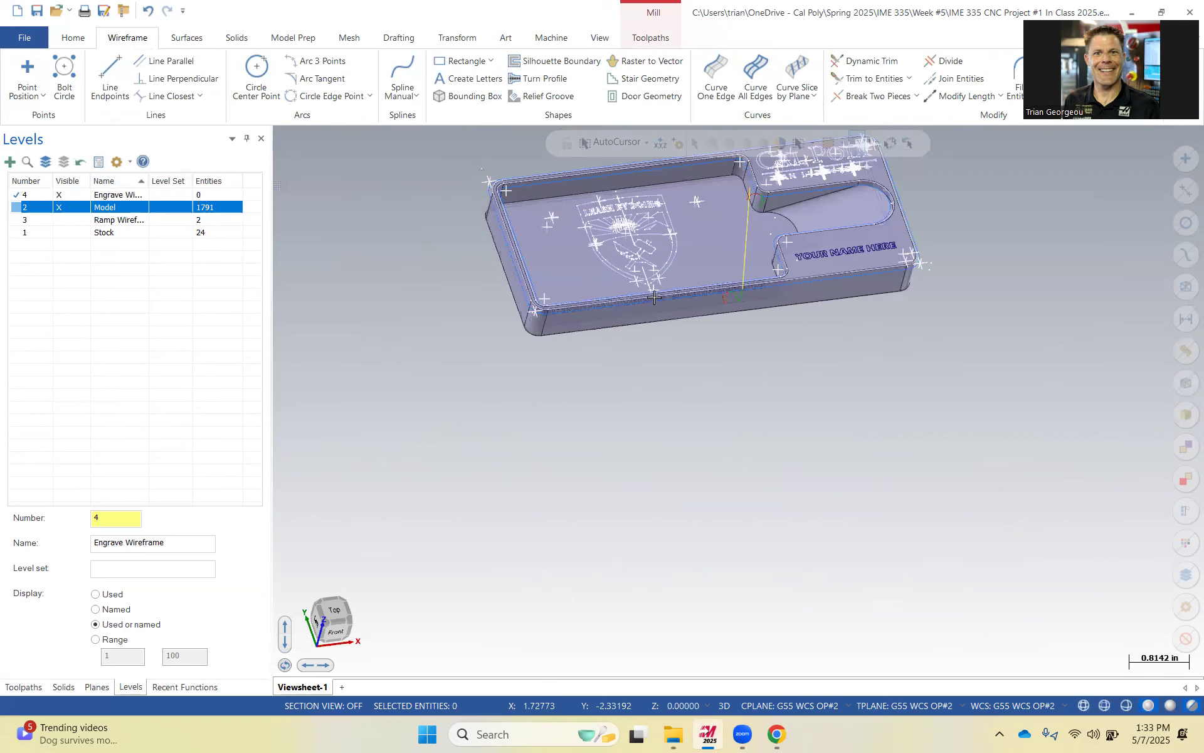
left_click(758, 69)
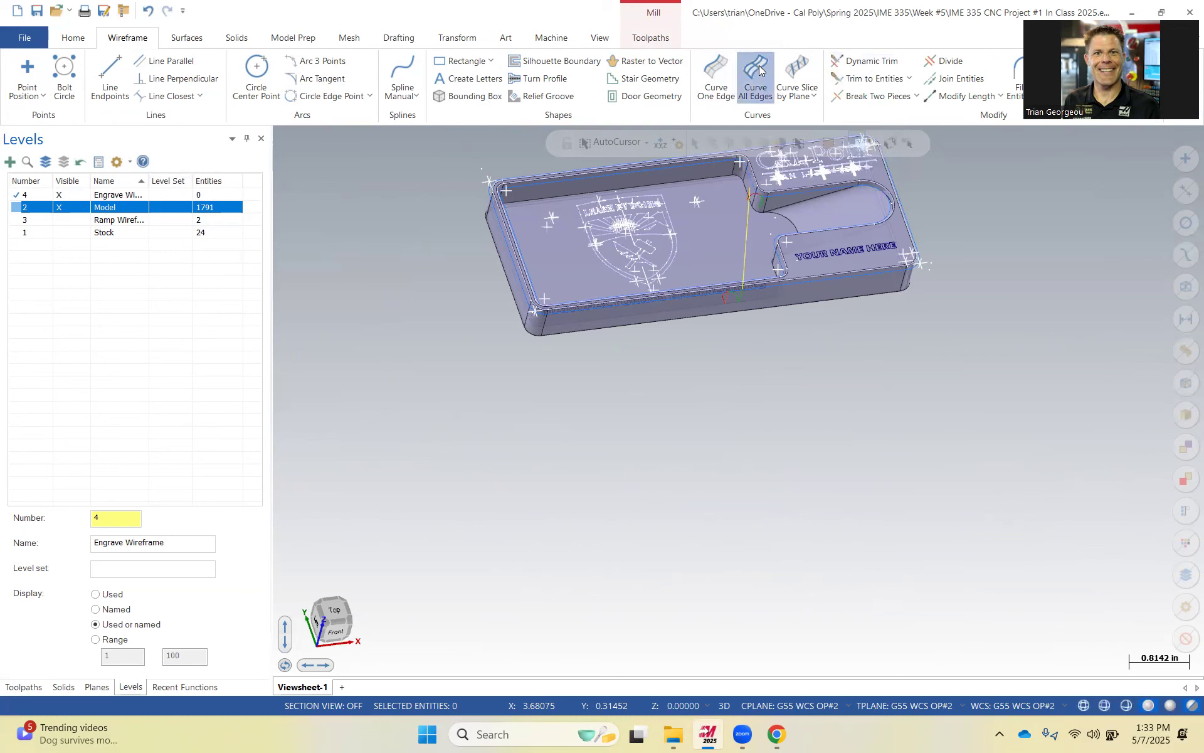
scroll(687, 198, "down", 1)
scroll(678, 202, "up", 3)
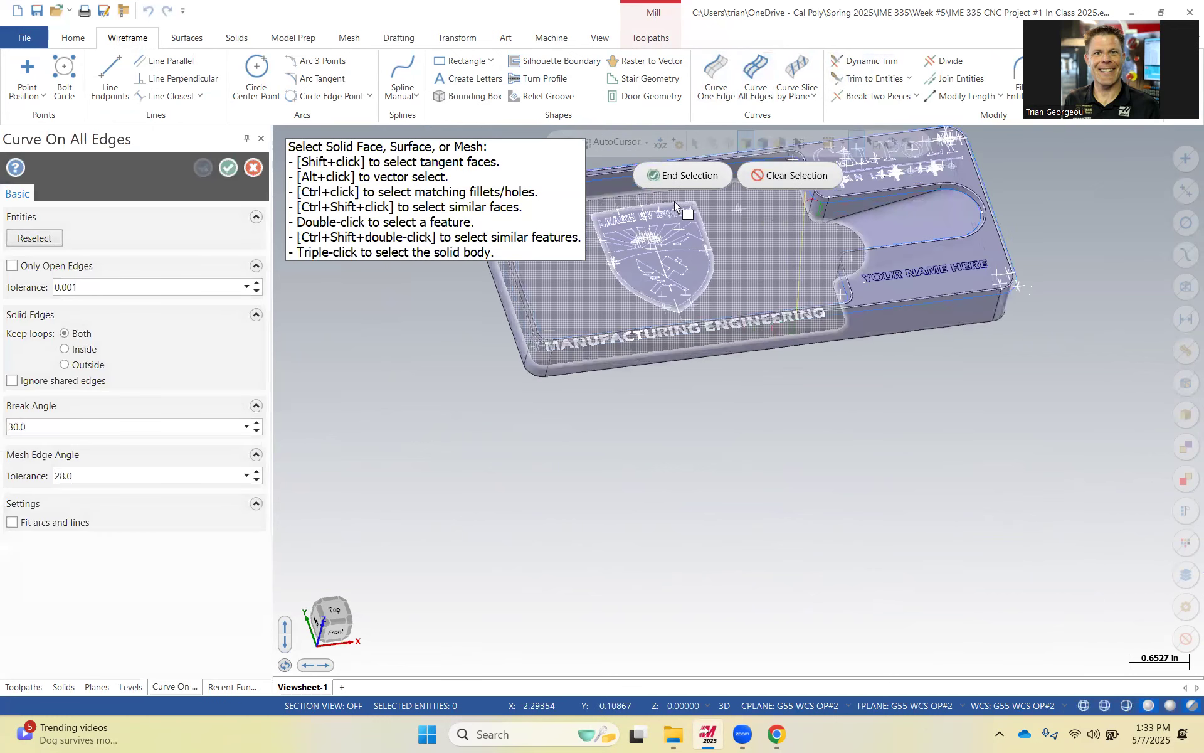
scroll(789, 223, "up", 2)
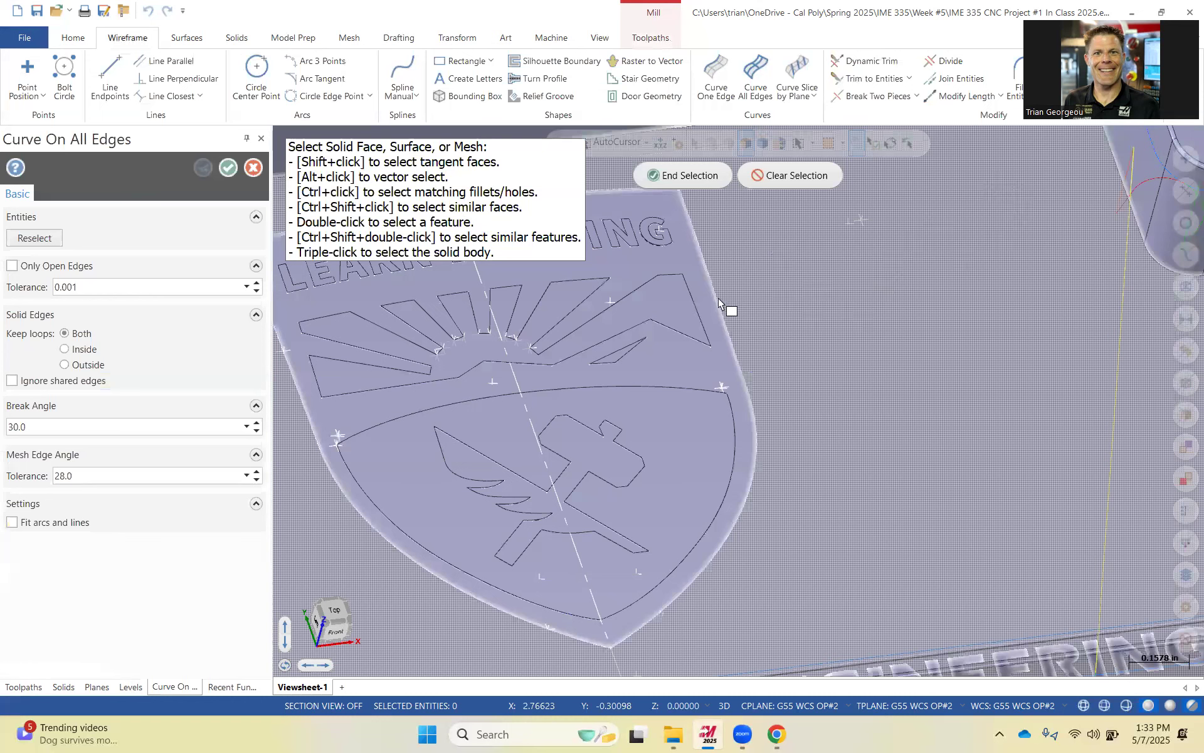
left_click(602, 463)
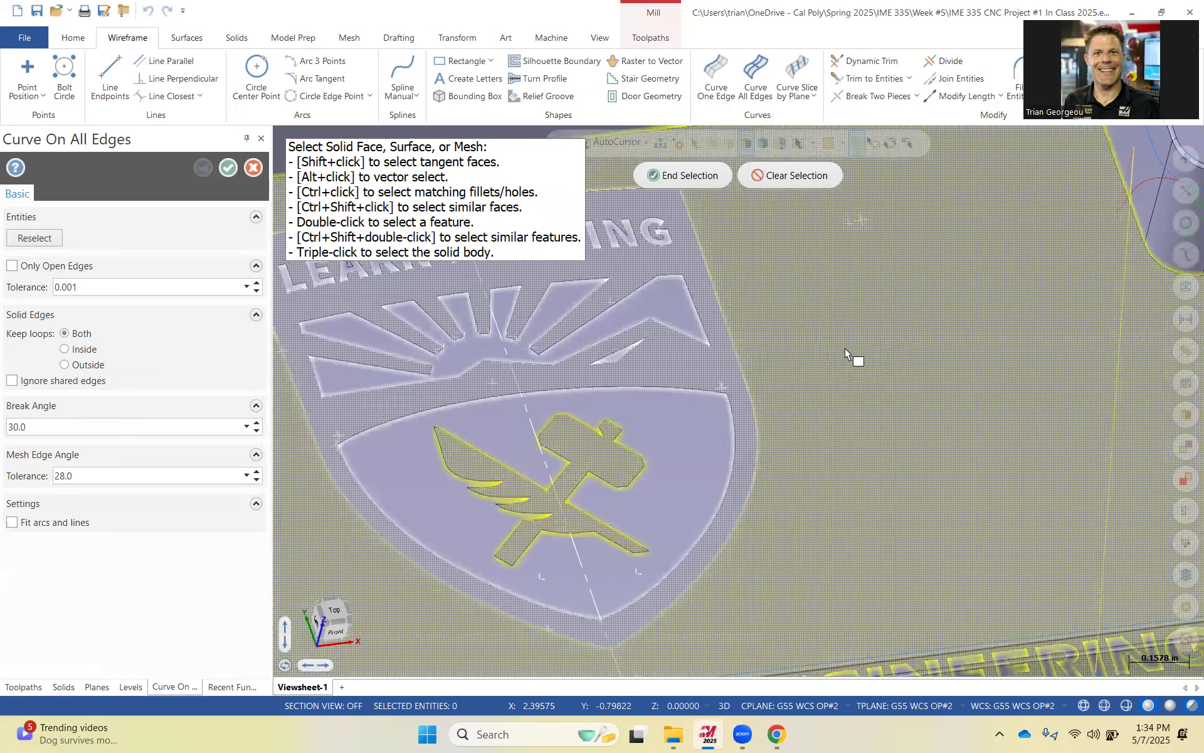
Zoom around the selected pocket floor to inspect which engraved logo and text edges are highlighted.
scroll(845, 348, "down", 2)
scroll(589, 461, "up", 1)
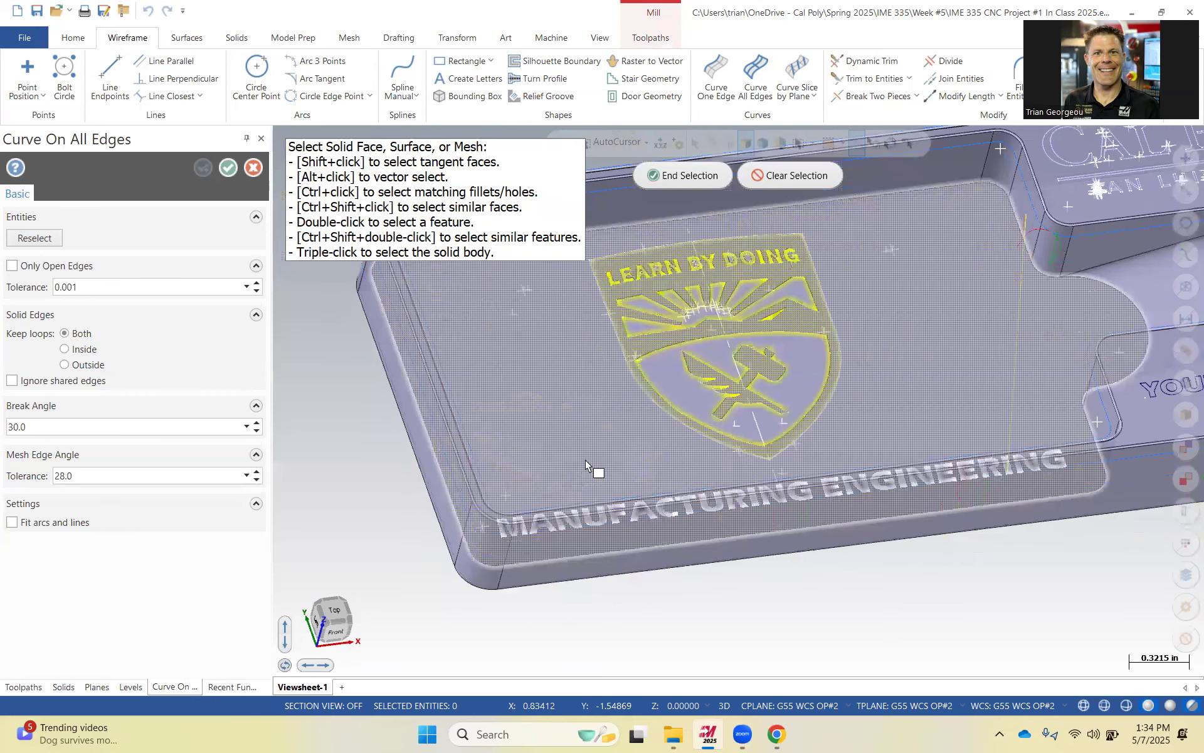
scroll(577, 547, "up", 1)
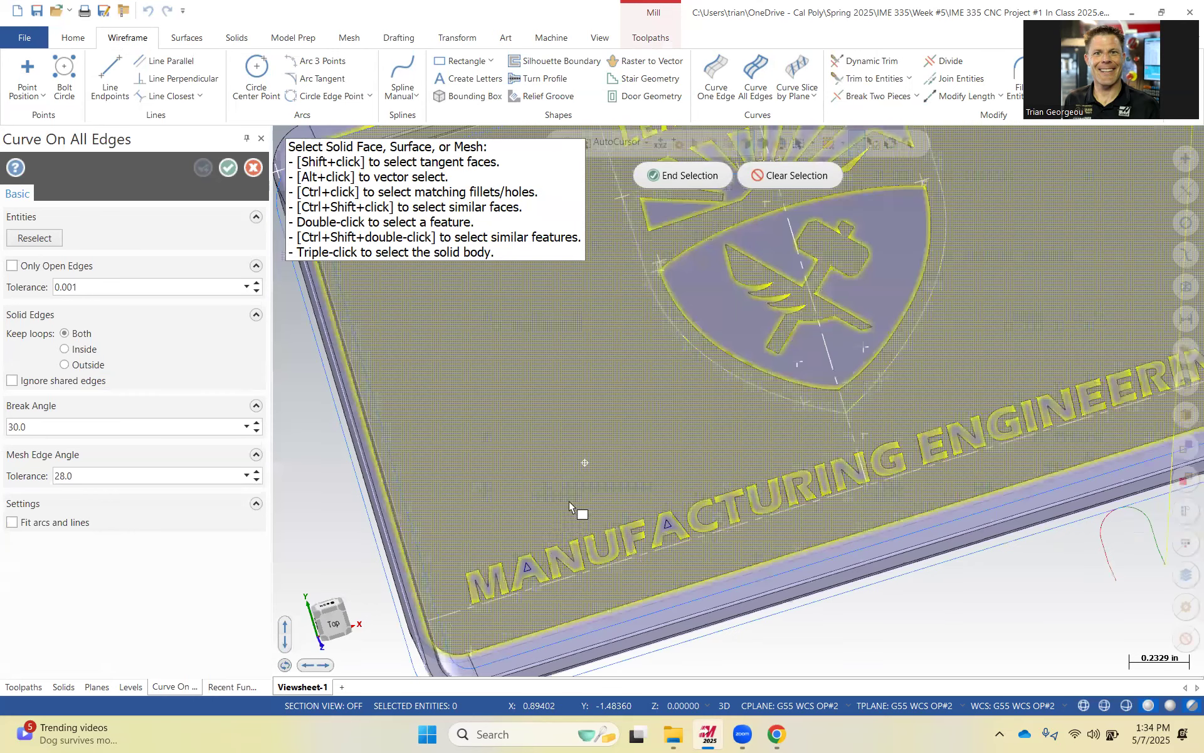
scroll(650, 439, "up", 2)
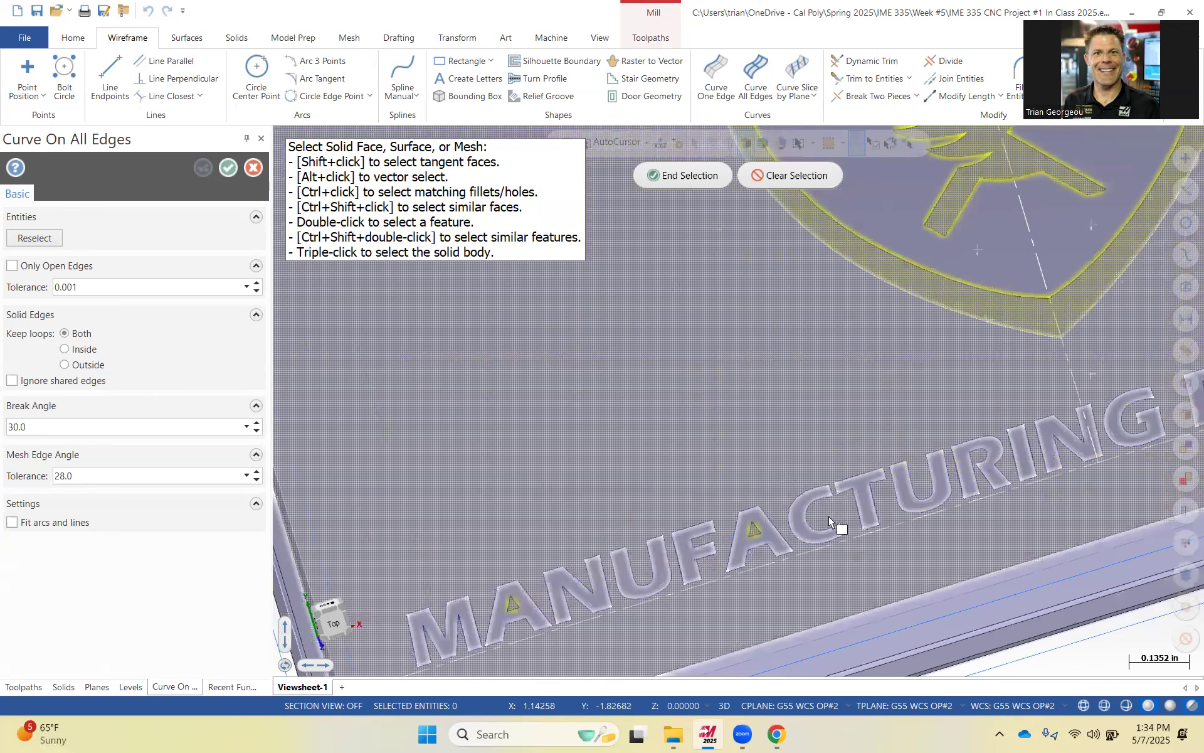
scroll(891, 496, "down", 1)
scroll(889, 414, "down", 3)
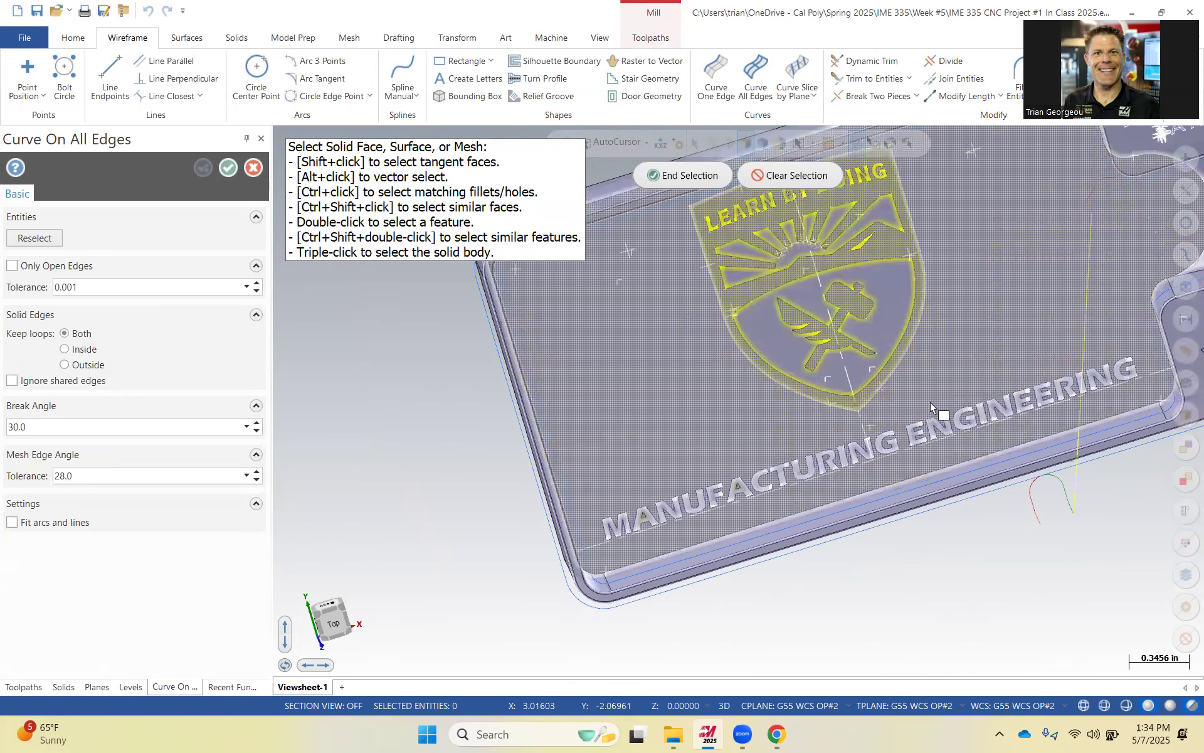
scroll(907, 392, "down", 2)
scroll(1060, 308, "up", 1)
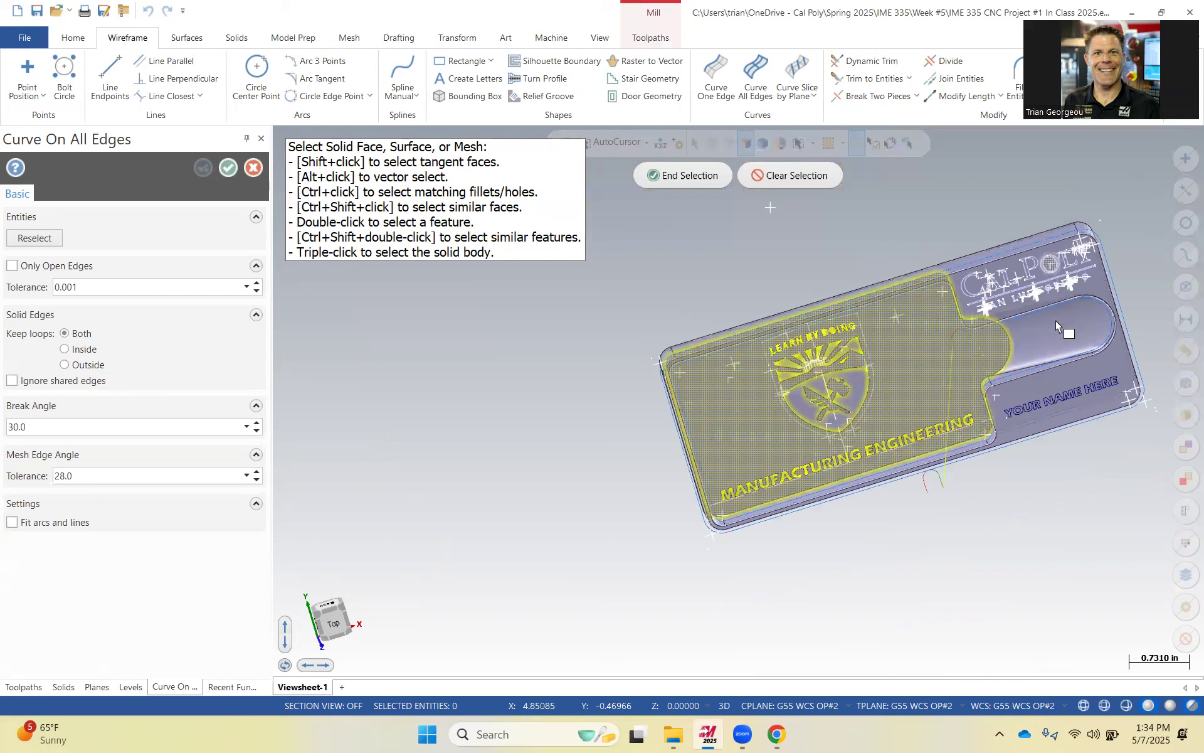
scroll(1130, 276, "up", 2)
scroll(1019, 327, "up", 1)
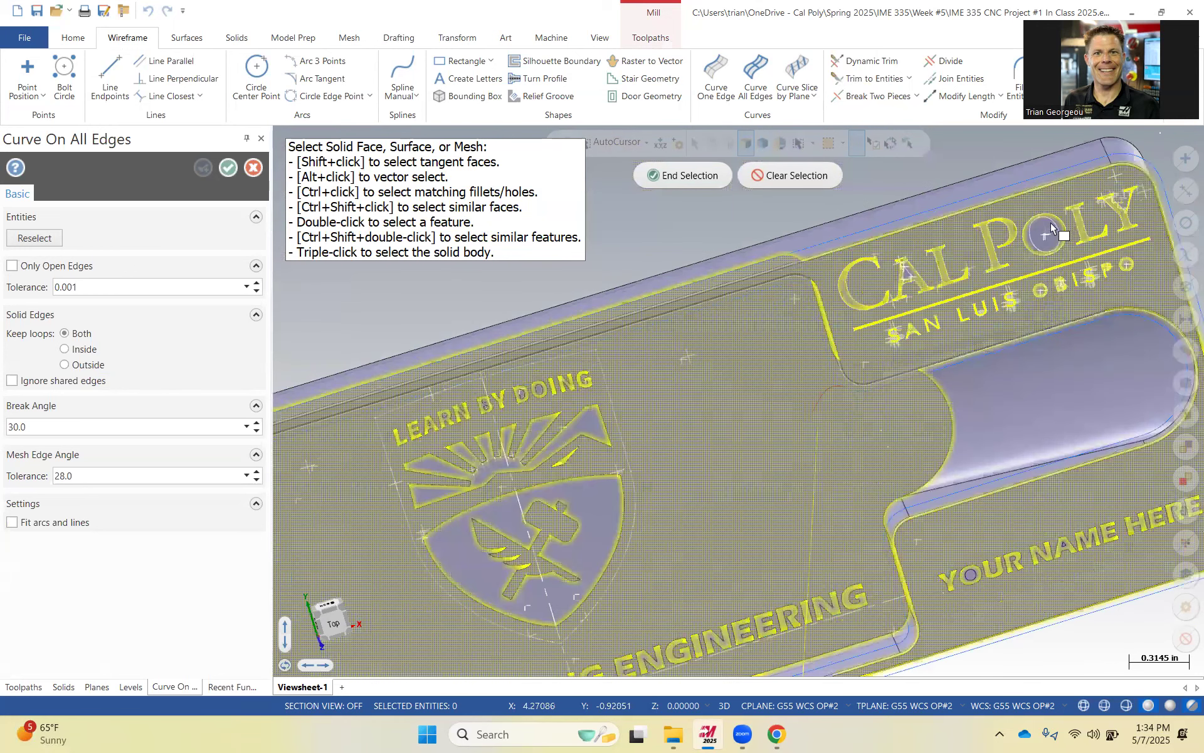
scroll(928, 336, "up", 1)
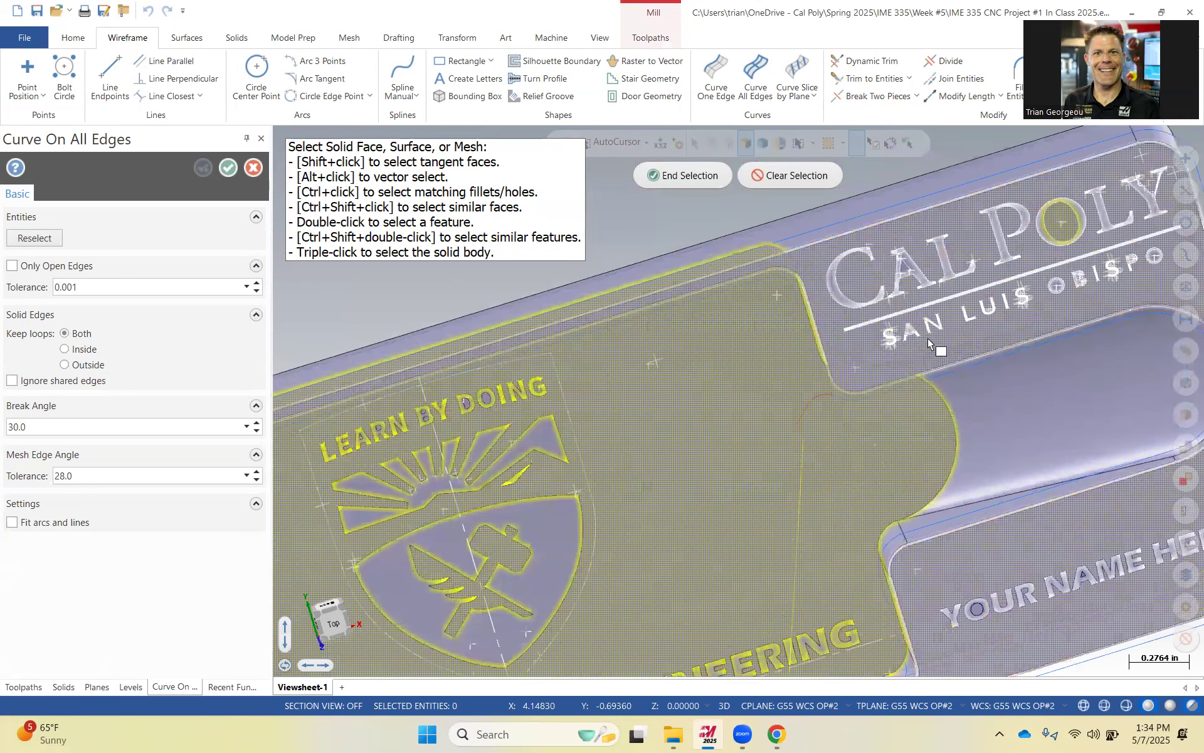
scroll(878, 320, "up", 7)
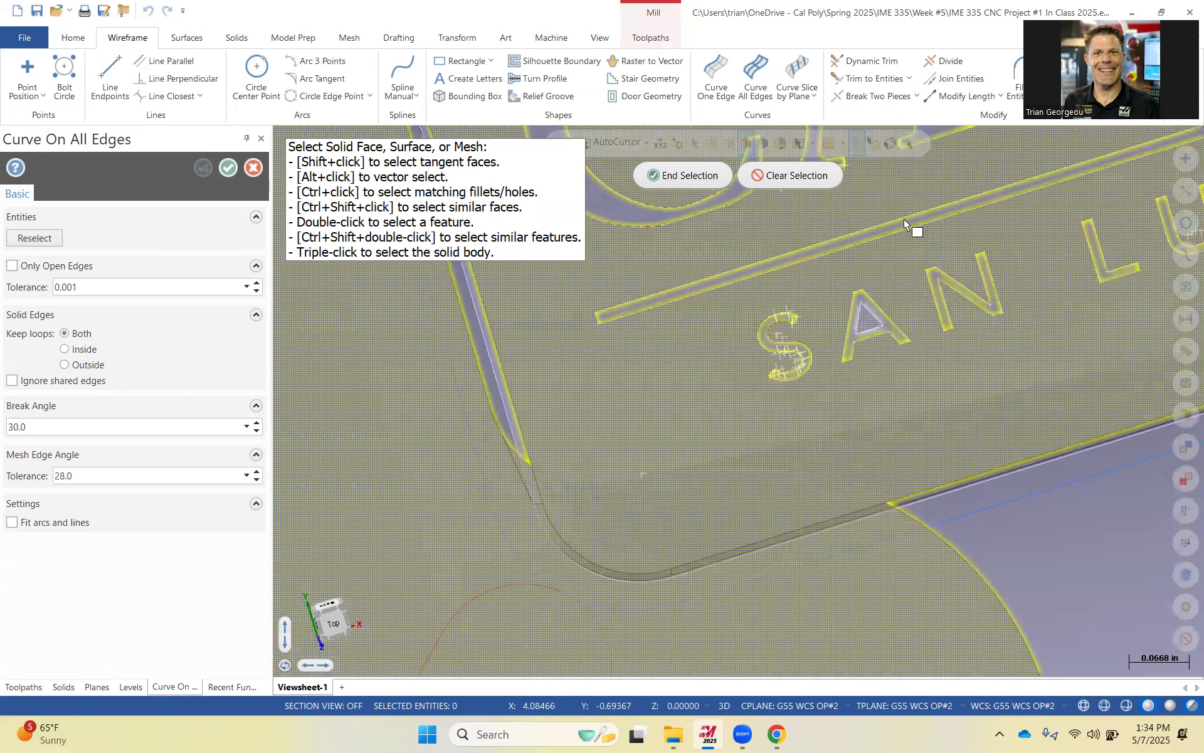
scroll(904, 214, "down", 7)
scroll(941, 295, "up", 2)
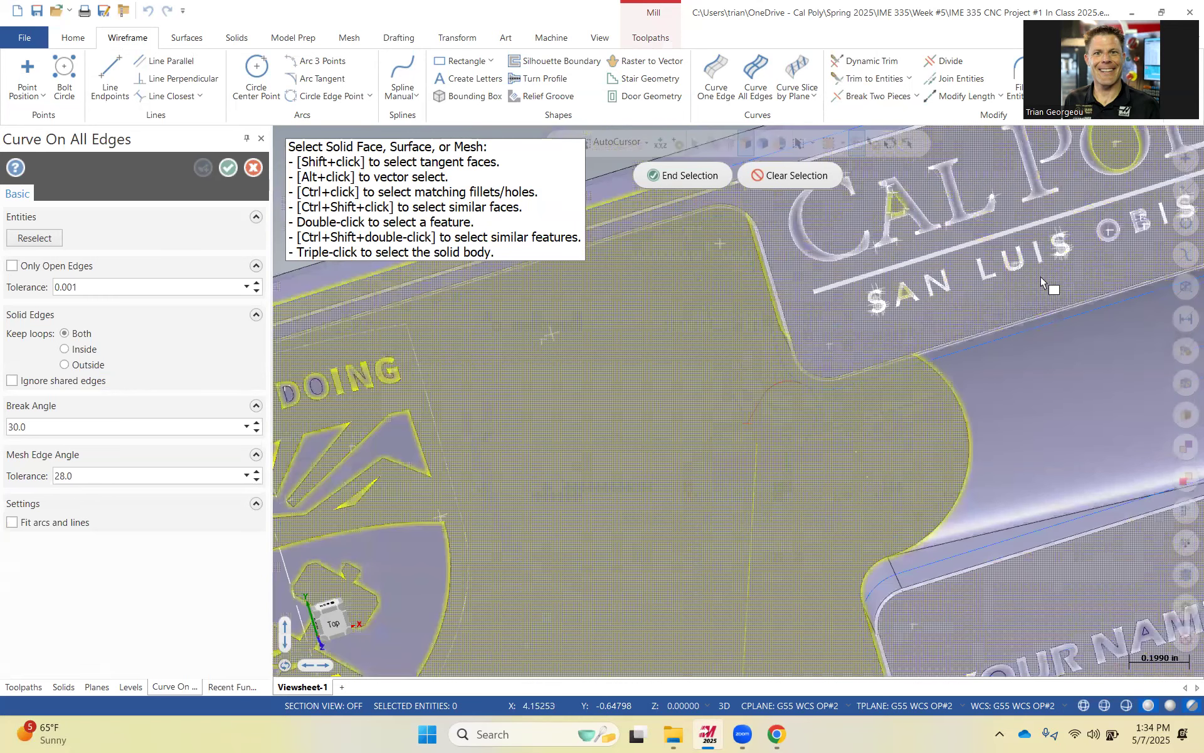
scroll(1058, 240, "up", 4)
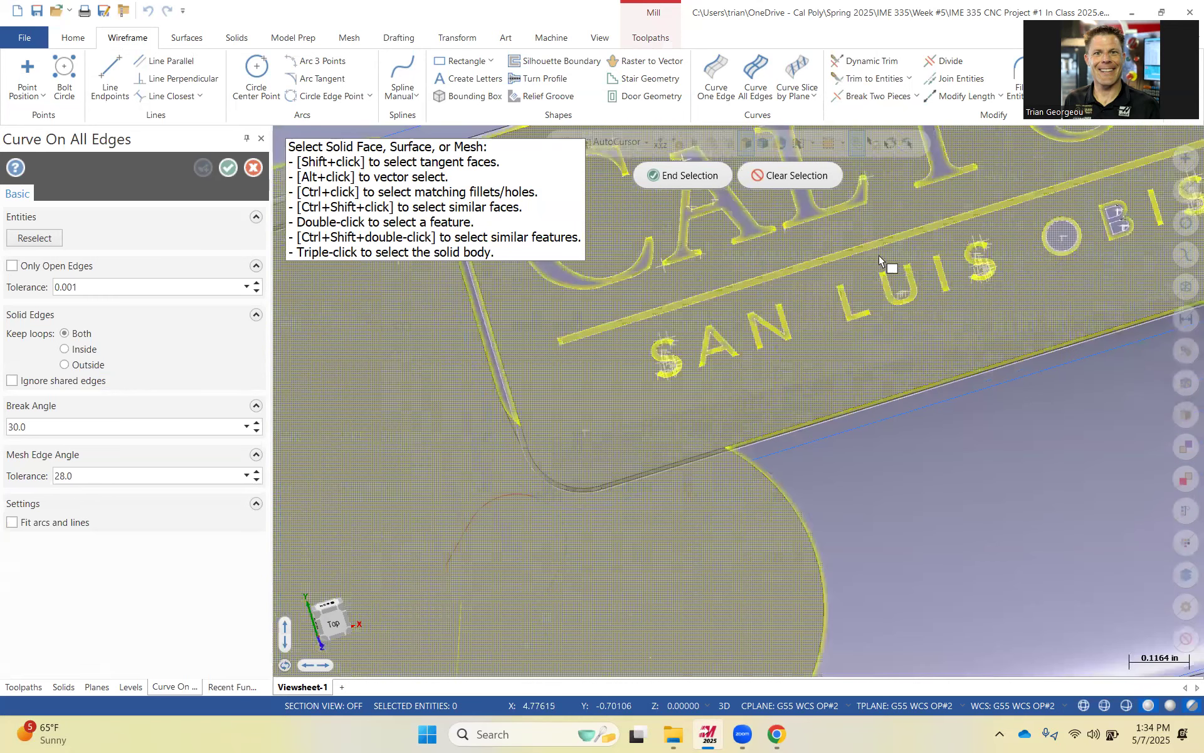
scroll(1042, 260, "down", 2)
scroll(1031, 237, "down", 3)
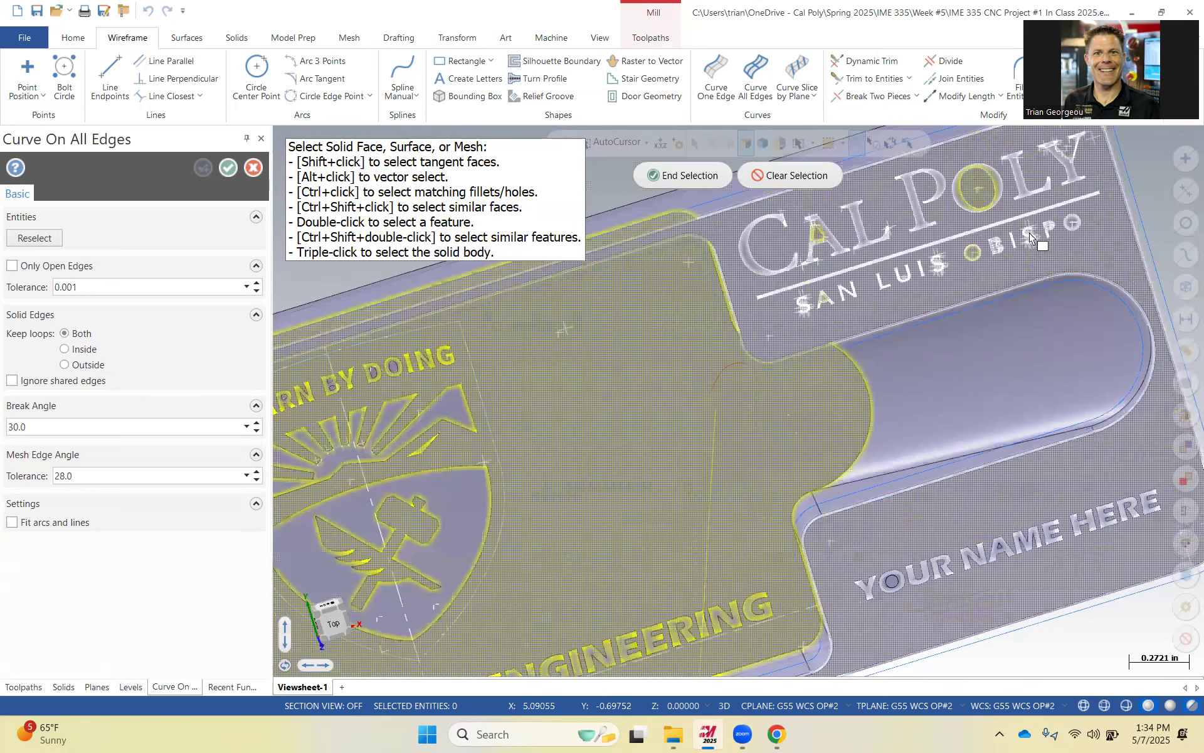
scroll(1016, 292, "up", 5)
scroll(856, 245, "up", 2)
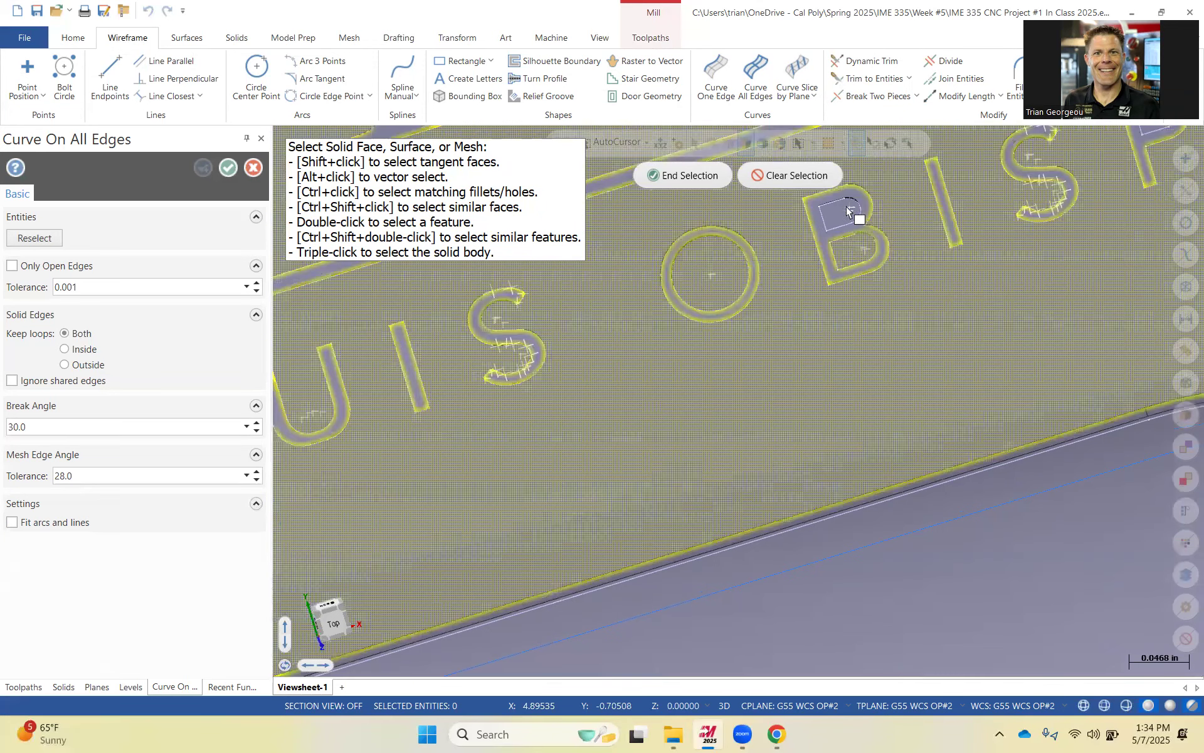
scroll(1041, 257, "down", 1)
scroll(1048, 242, "down", 2)
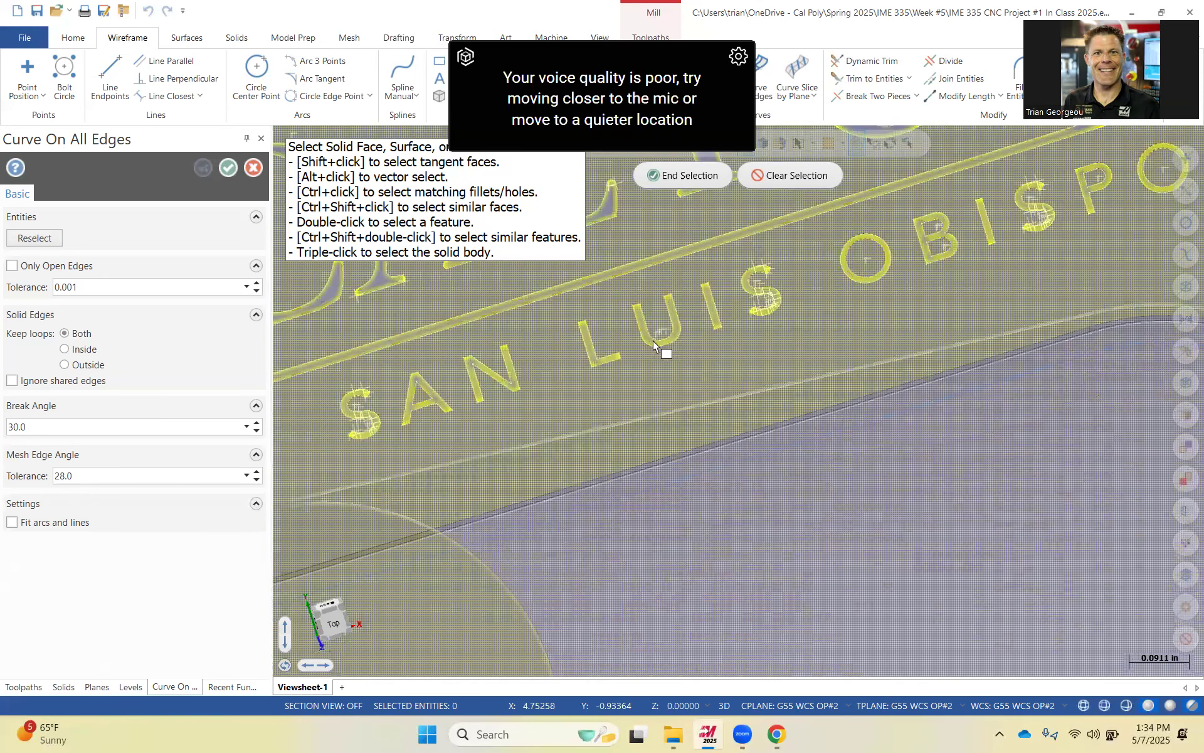
End the selection and accept Curve All Edges to create curves from the selected pocket floor's edges.
left_click(687, 177)
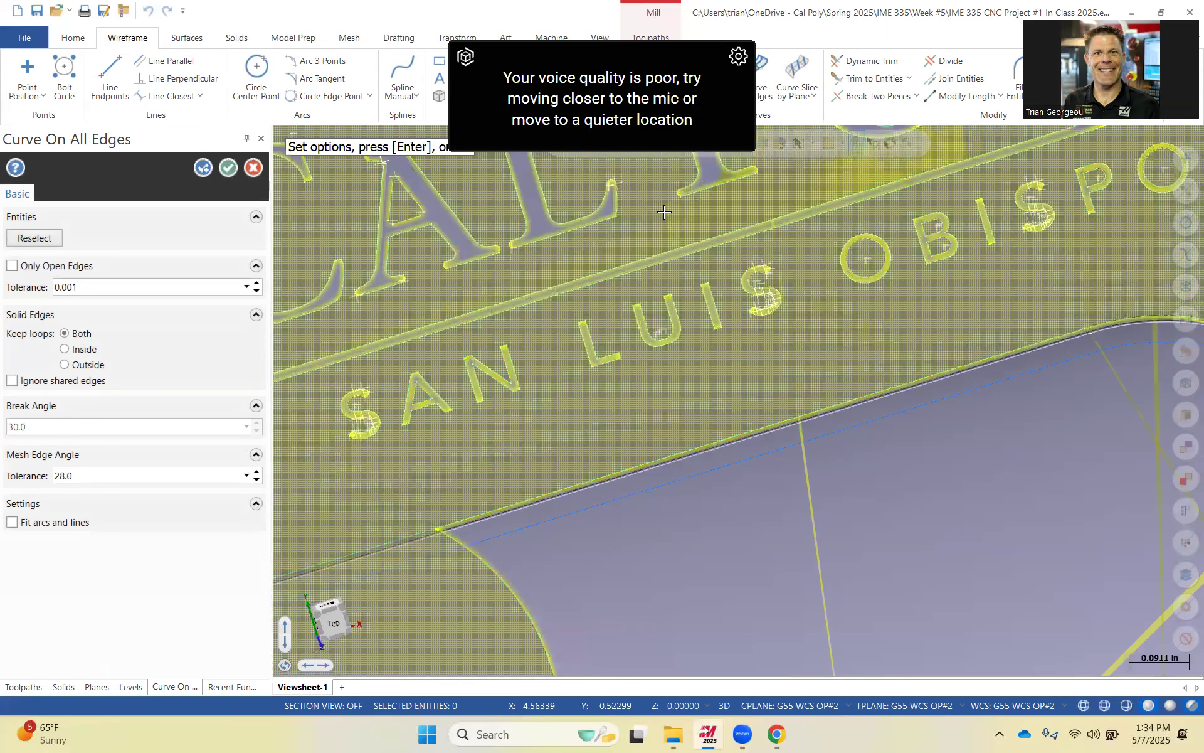
scroll(653, 369, "down", 3)
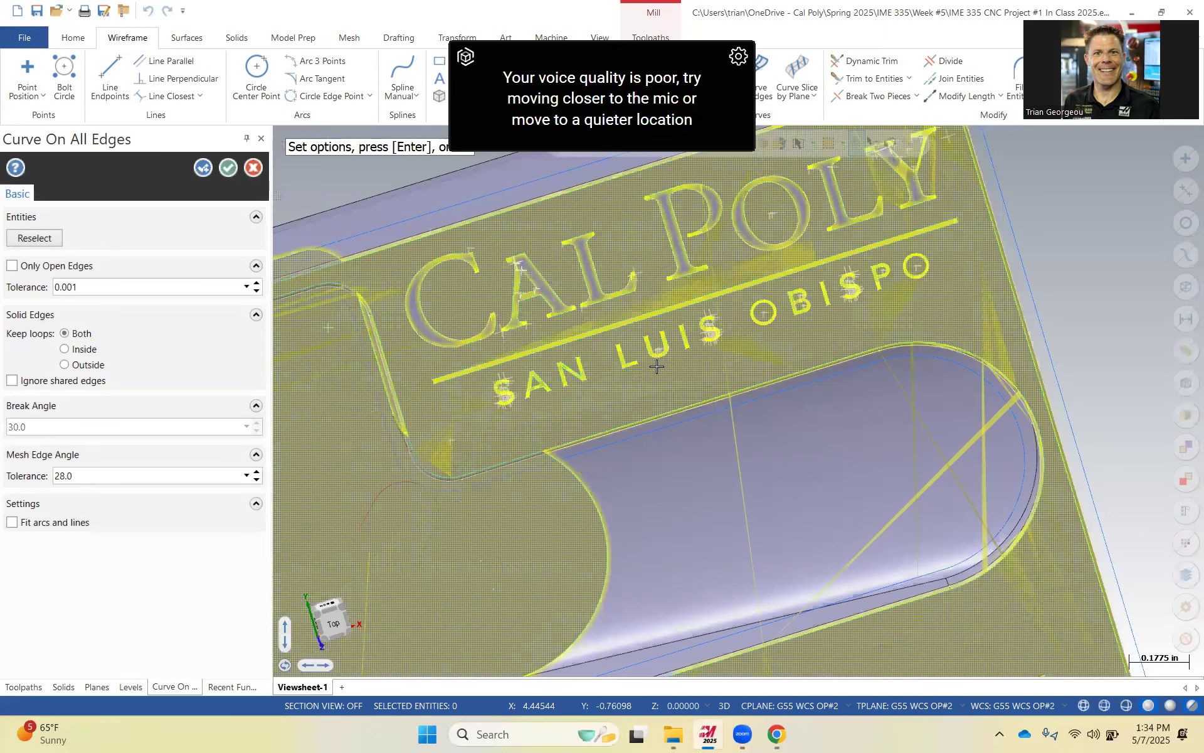
left_click(229, 168)
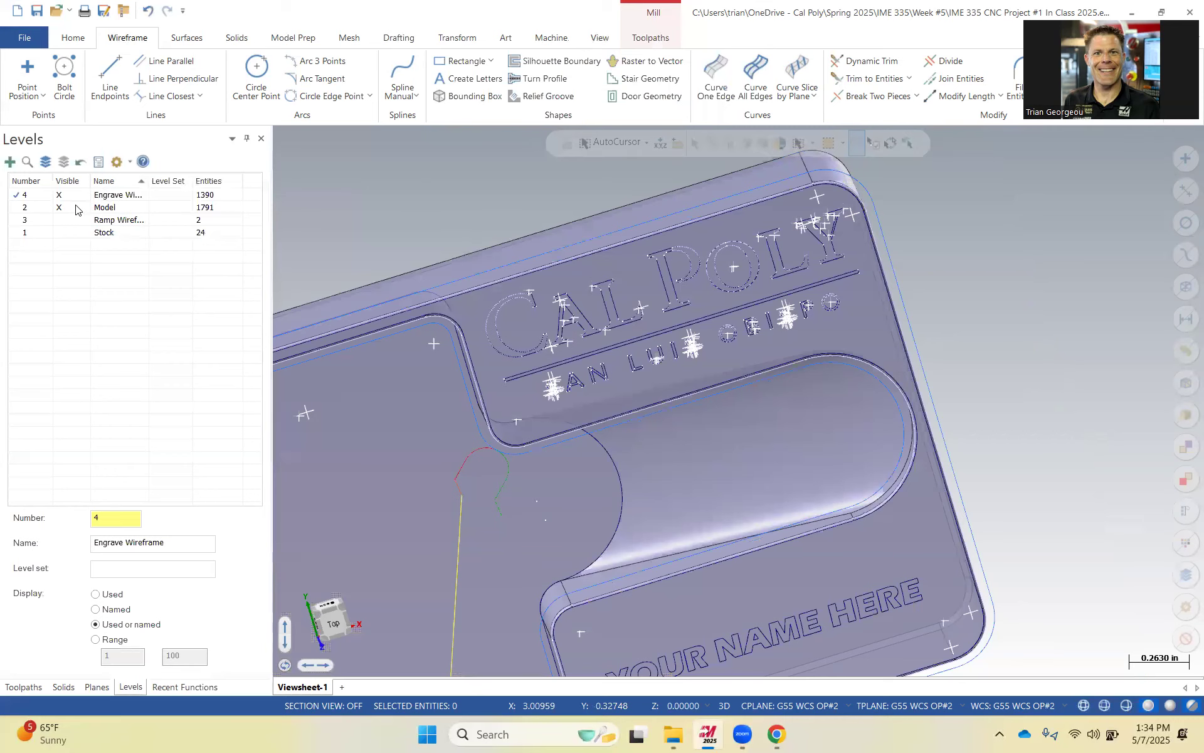
Hide the Model level and the toolpath display so only the extracted edge curves are shown.
left_click(75, 209)
scroll(653, 397, "down", 4)
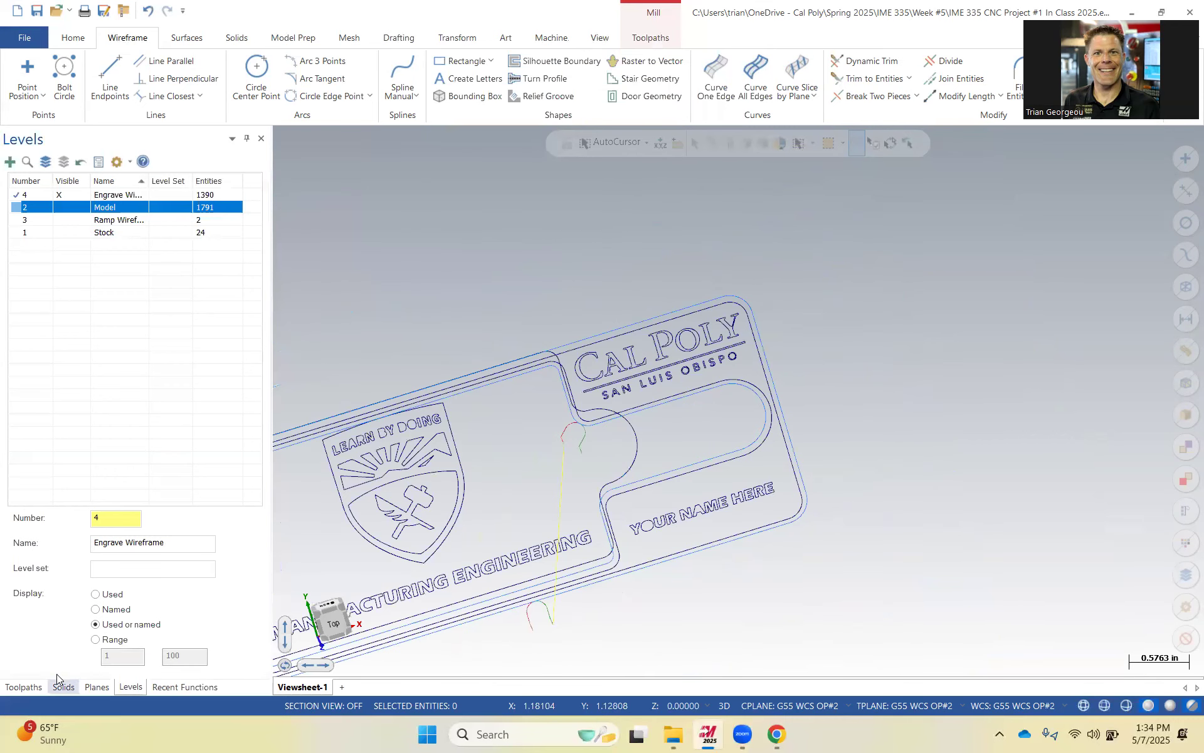
left_click(23, 686)
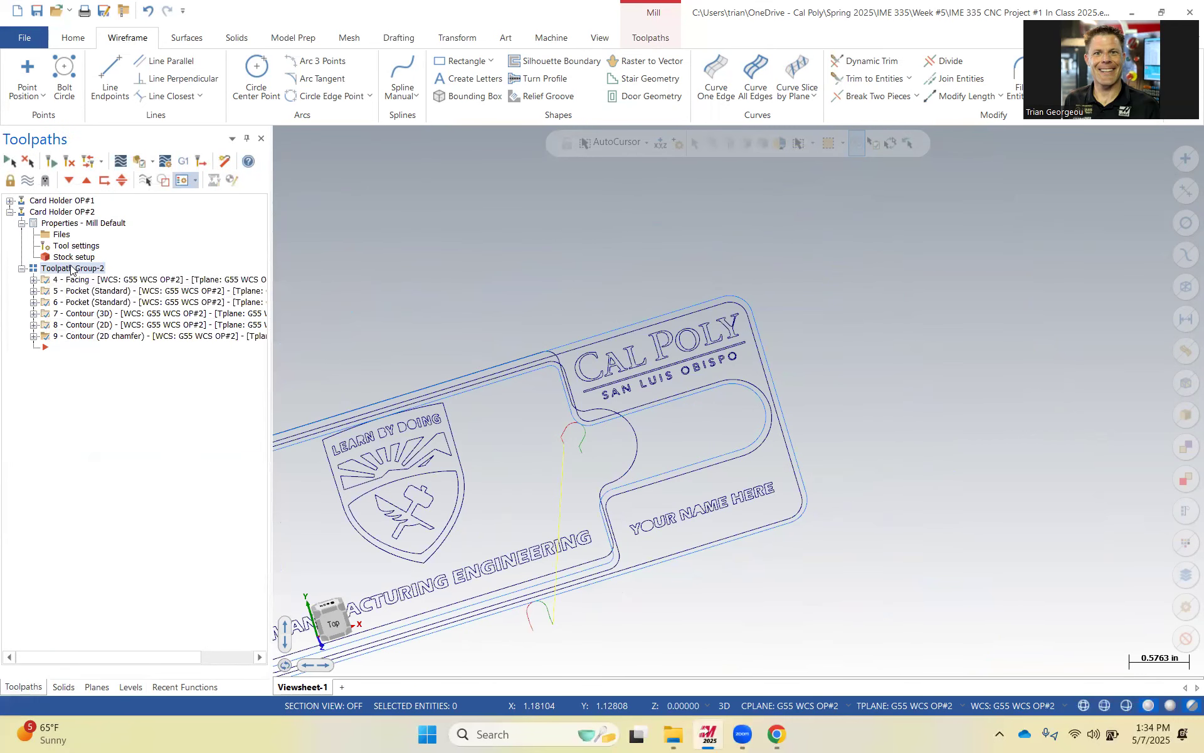
left_click(27, 182)
middle_click_drag(551, 462, 474, 433)
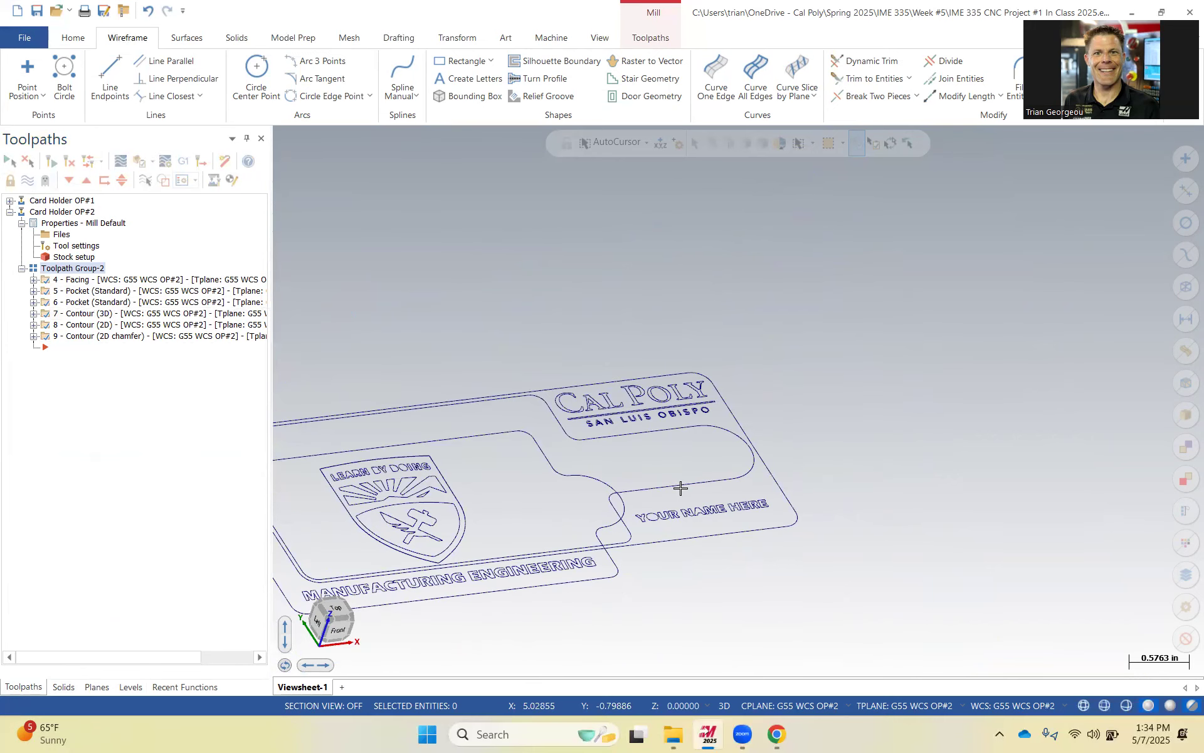
scroll(662, 533, "up", 5)
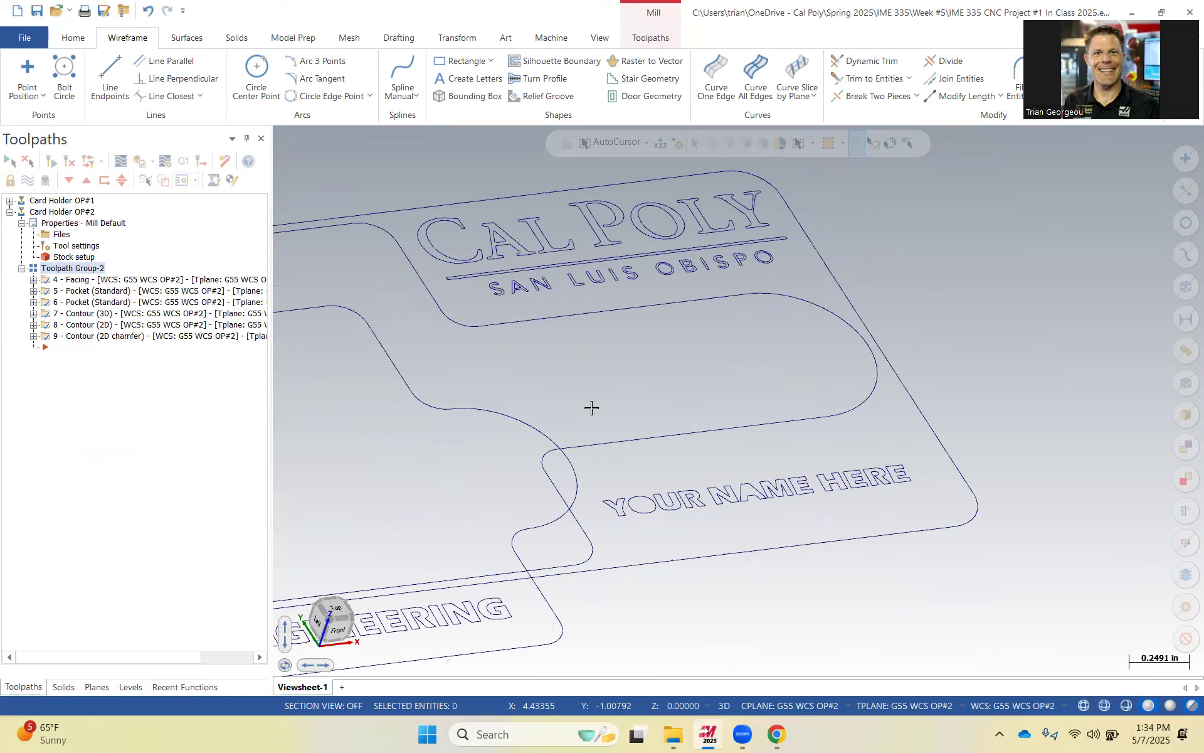
Window-select and delete the YOUR NAME HERE text curves and the adjacent pocket edge curve.
left_click_drag(638, 388, 1001, 562)
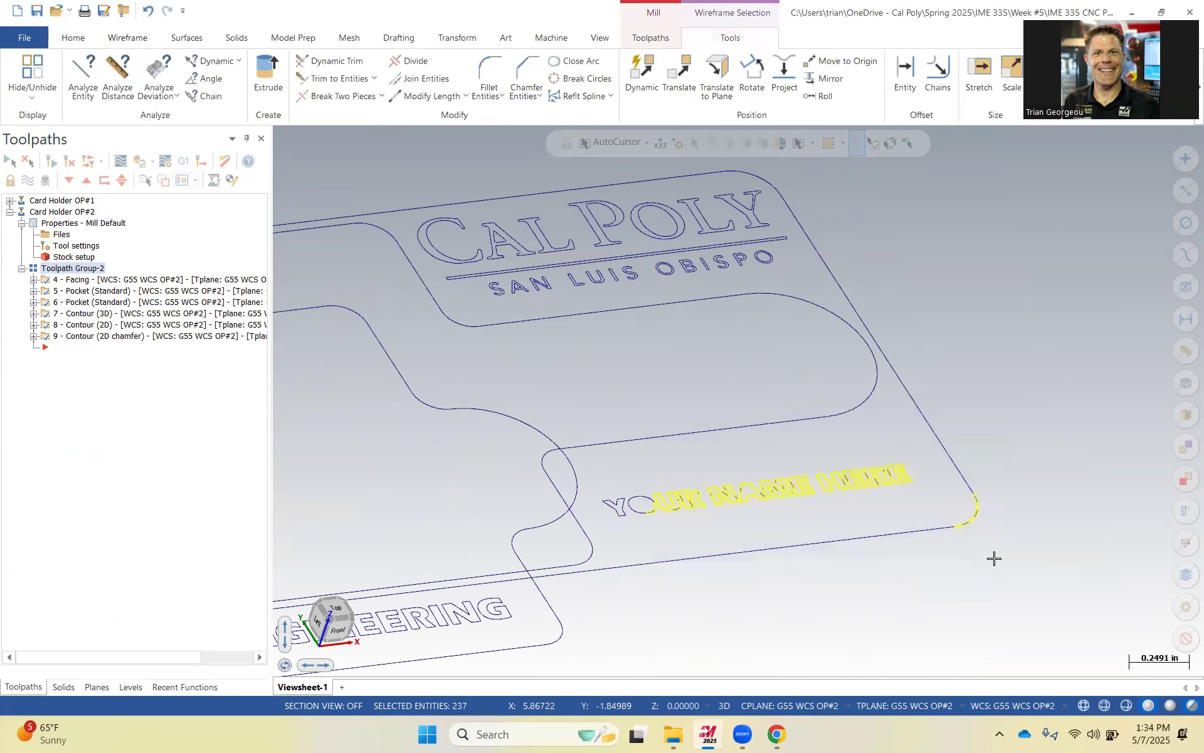
key("Delete")
left_click(960, 477)
key("Delete")
scroll(756, 457, "down", 3)
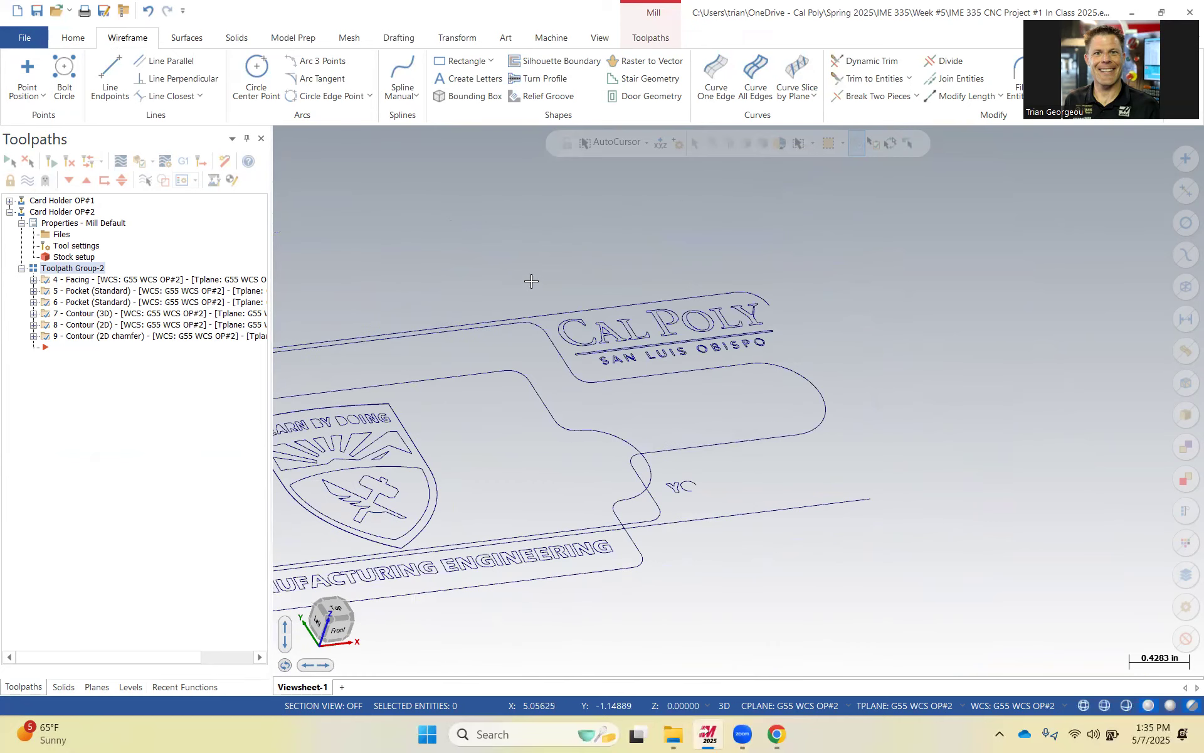
Delete the stray pocket boundary curves around the Cal Poly lettering area.
left_click(505, 321)
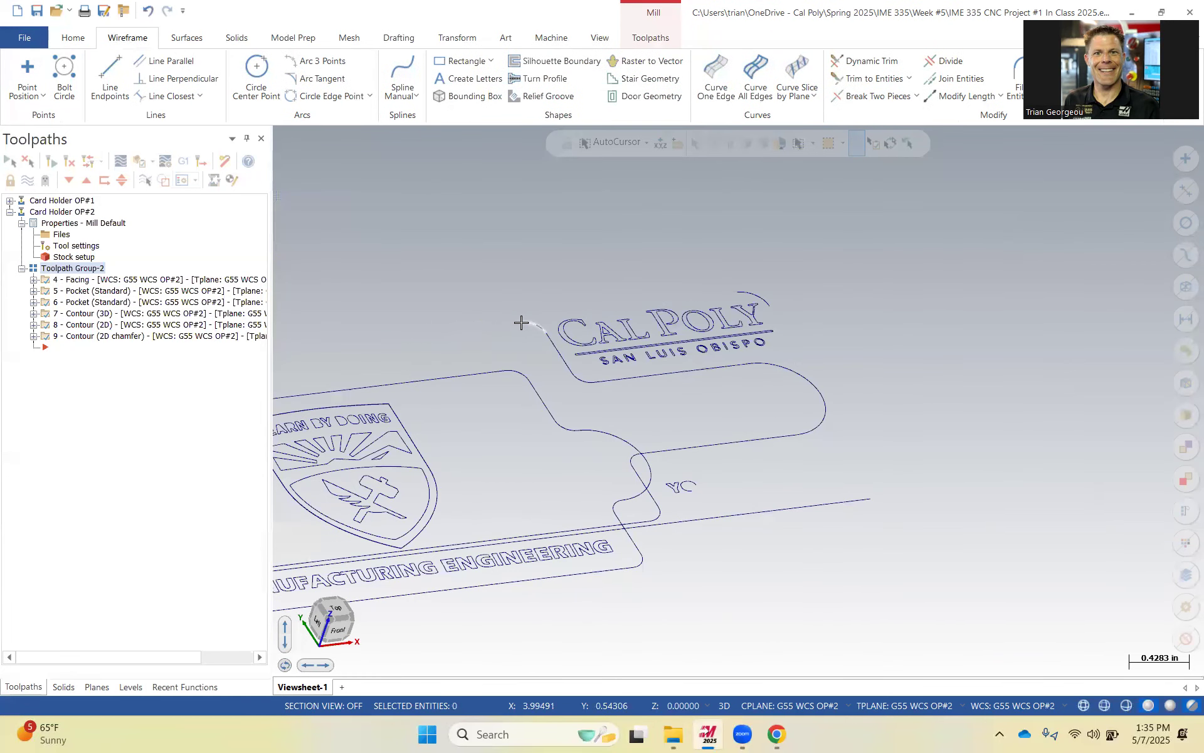
key("Delete")
left_click(585, 384)
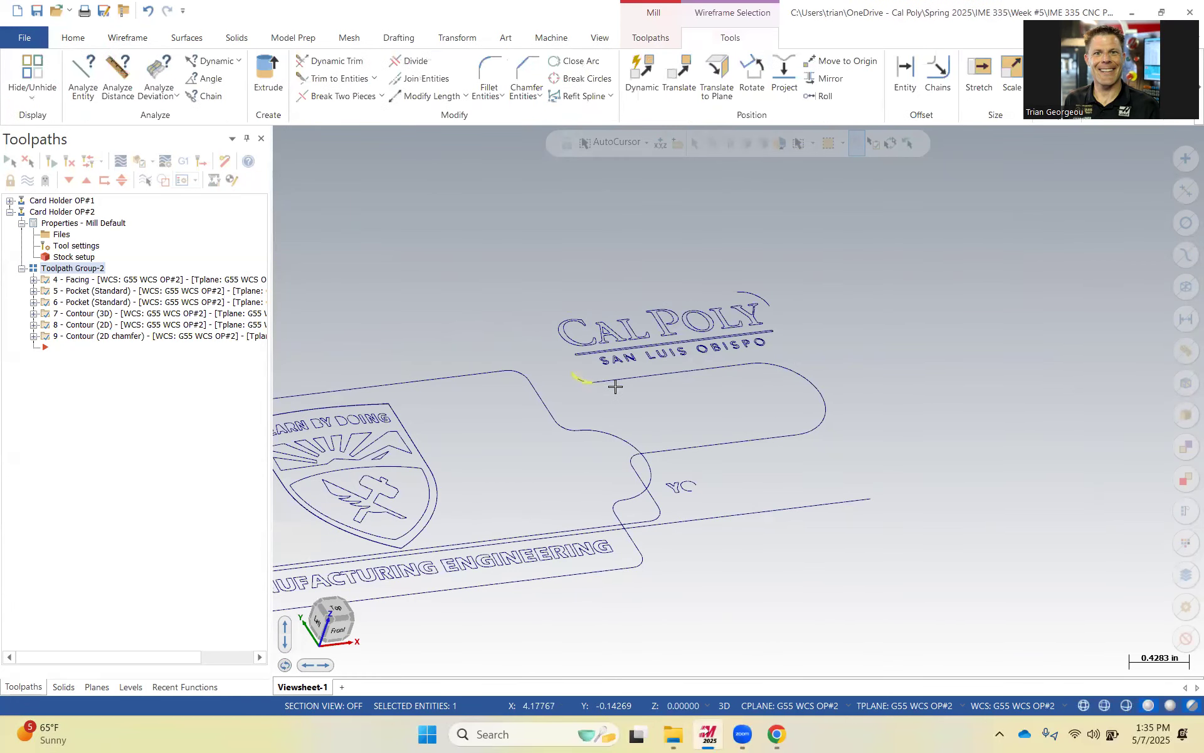
key("Delete")
key("Delete")
left_click(788, 372)
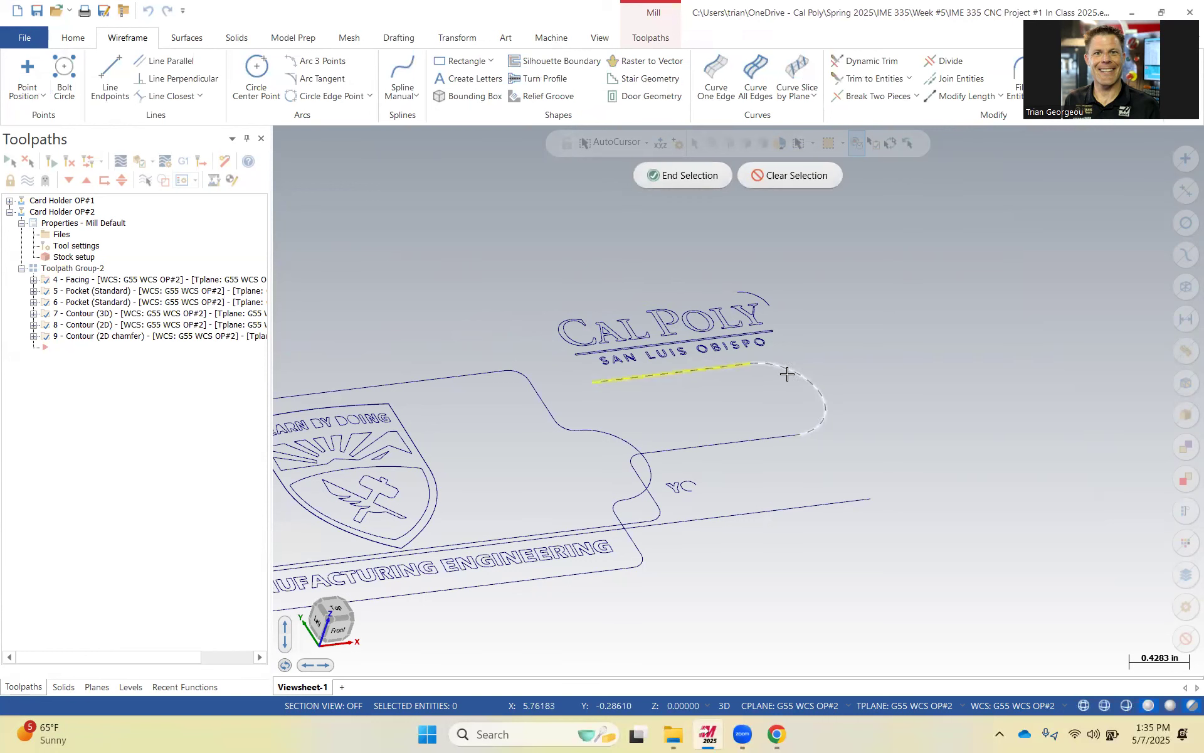
left_click(683, 176)
left_click(637, 458)
key("Delete")
left_click_drag(648, 447, 733, 506)
key("Delete")
left_click(560, 416)
key("Delete")
left_click(485, 371)
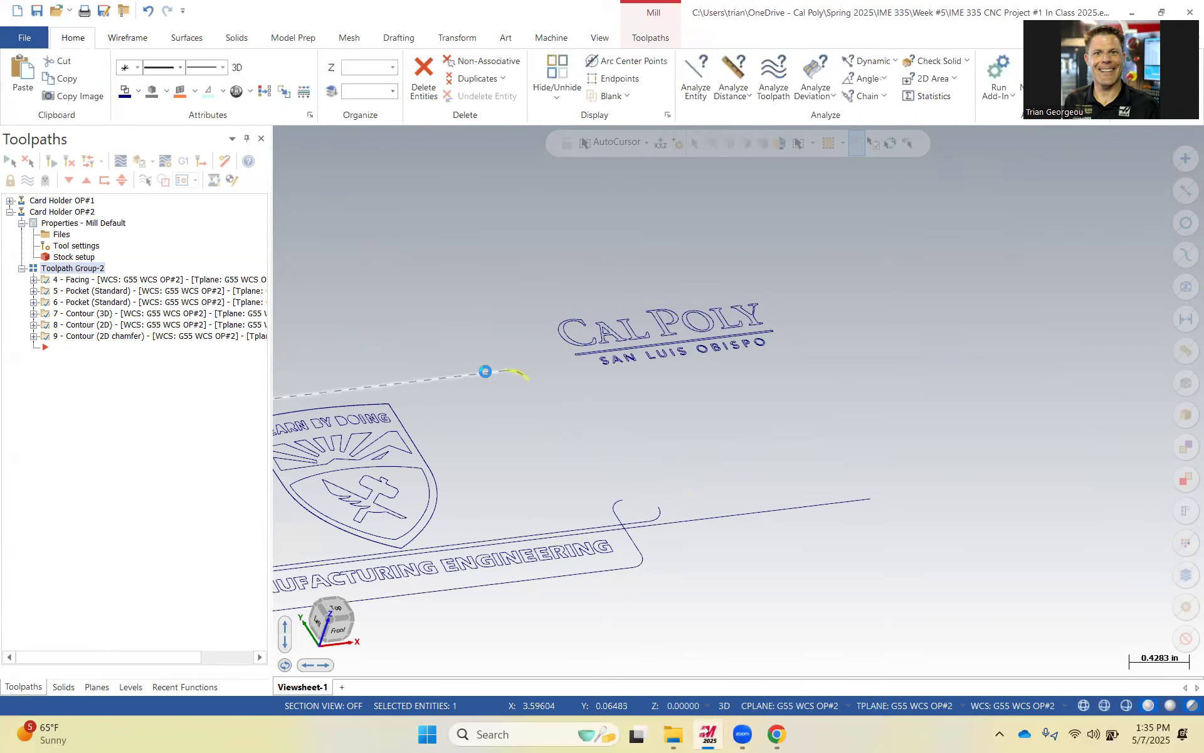
key("Delete")
Delete the pocket outline curves along the edge beside the Manufacturing Engineering text.
scroll(589, 454, "down", 4)
scroll(402, 433, "up", 3)
scroll(316, 374, "down", 2)
left_click_drag(298, 365, 394, 581)
key("Delete")
left_click(379, 497)
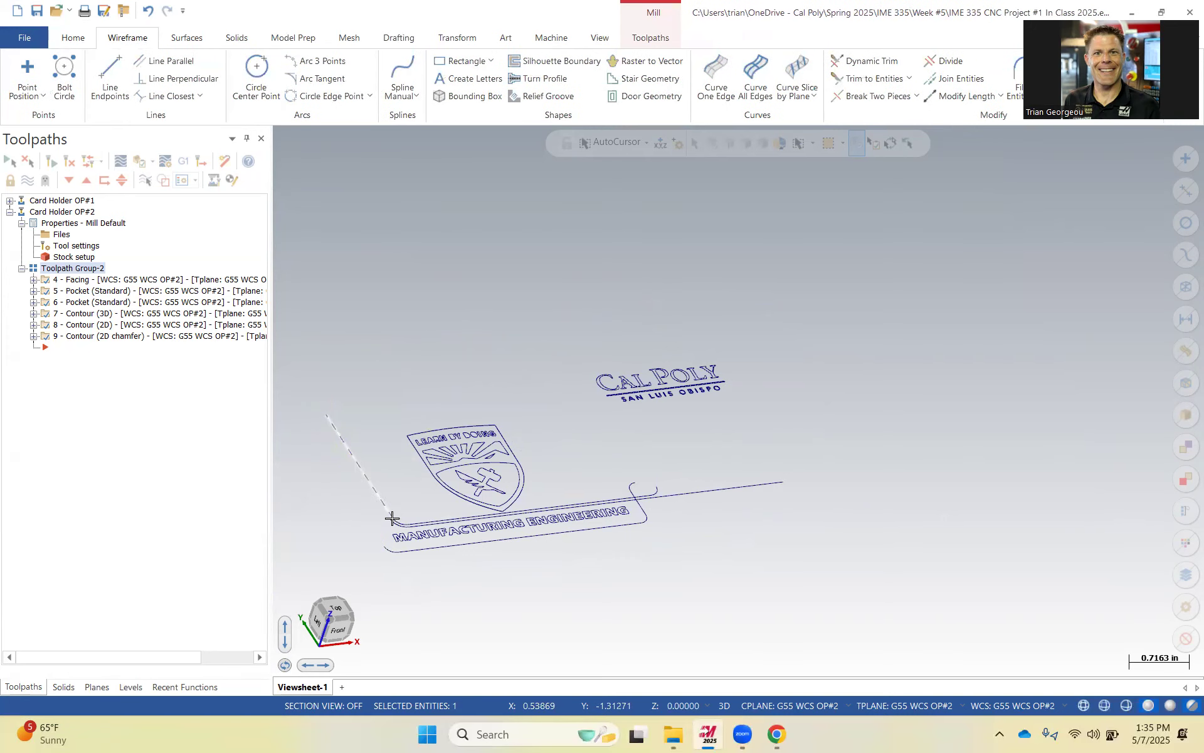
key("Delete")
left_click(398, 520)
key("Delete")
left_click(400, 520)
key("Delete")
left_click(386, 549)
key("Delete")
left_click(412, 551)
key("Delete")
Delete the remaining boundary curve fragments, keeping only the engraved logo and text curves.
scroll(453, 528, "up", 4)
left_click(412, 521)
key("Delete")
left_click(408, 513)
key("Delete")
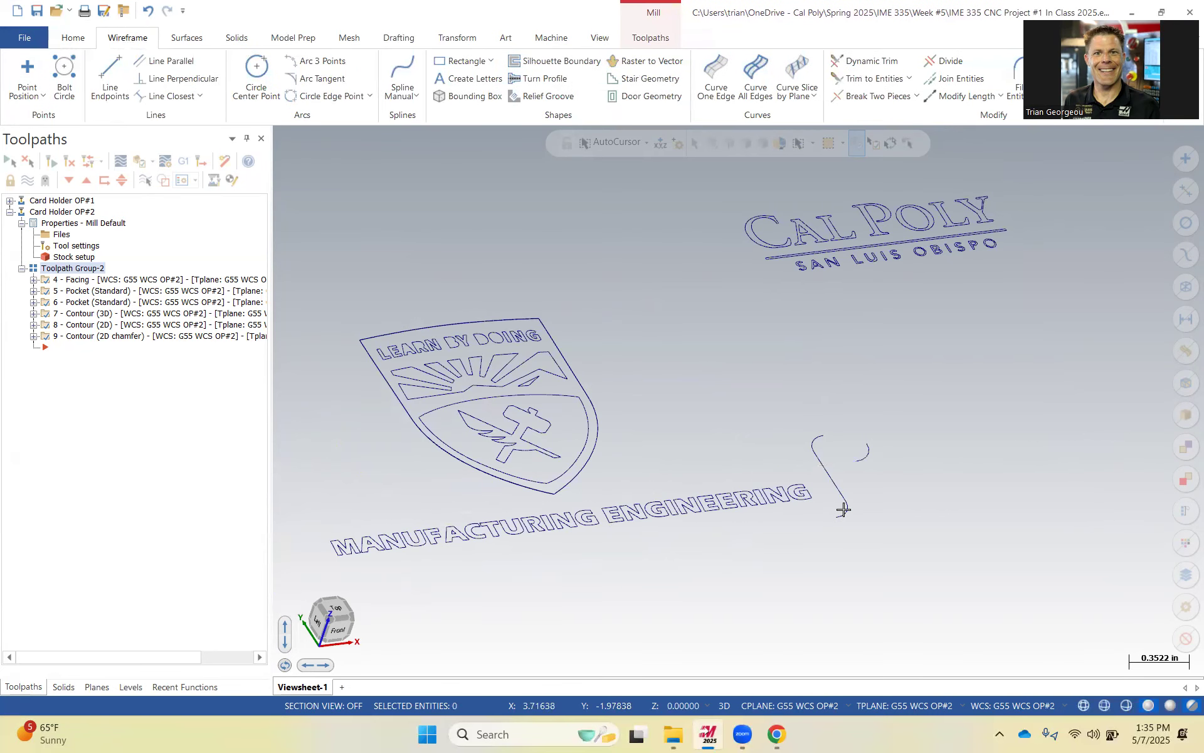
left_click(844, 510)
key("Delete")
left_click(824, 437)
key("Delete")
scroll(807, 470, "down", 4)
mouse_move(808, 506)
middle_mouse_down()
mouse_move(761, 443)
mouse_move(737, 436)
mouse_move(774, 464)
mouse_move(778, 540)
middle_mouse_up()
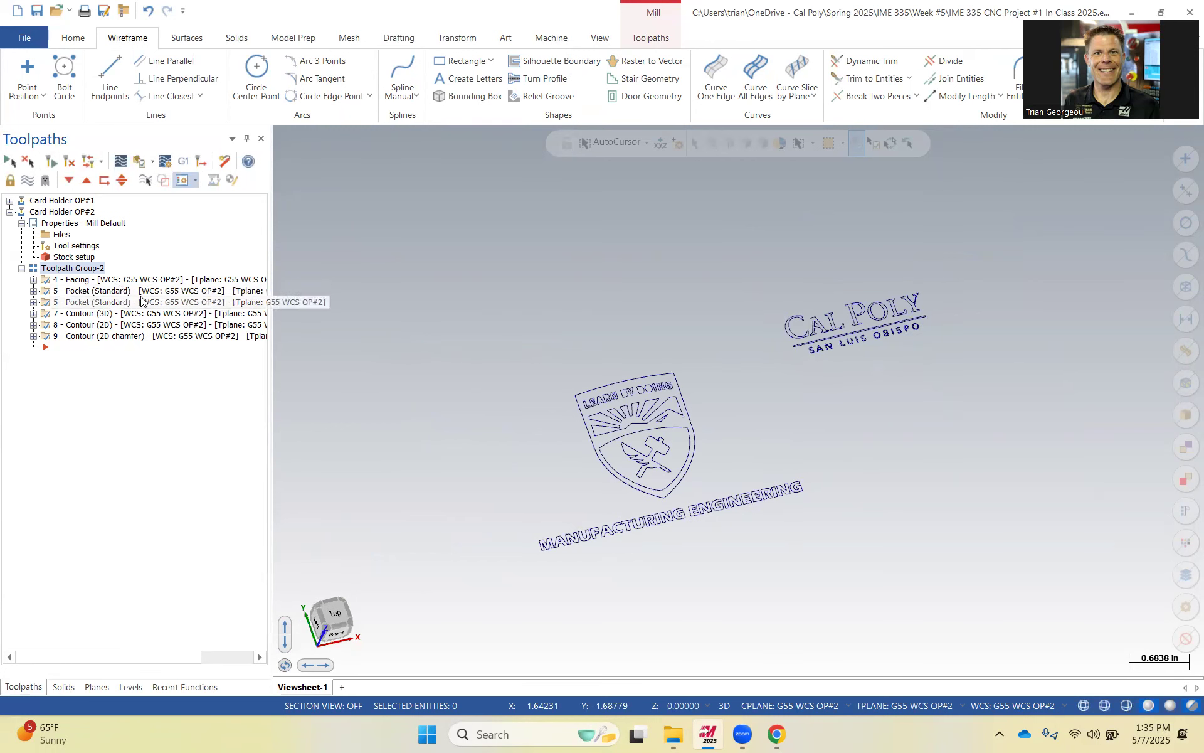
Briefly show the Model level to compare the curves with the solid, then hide it again.
left_click(130, 687)
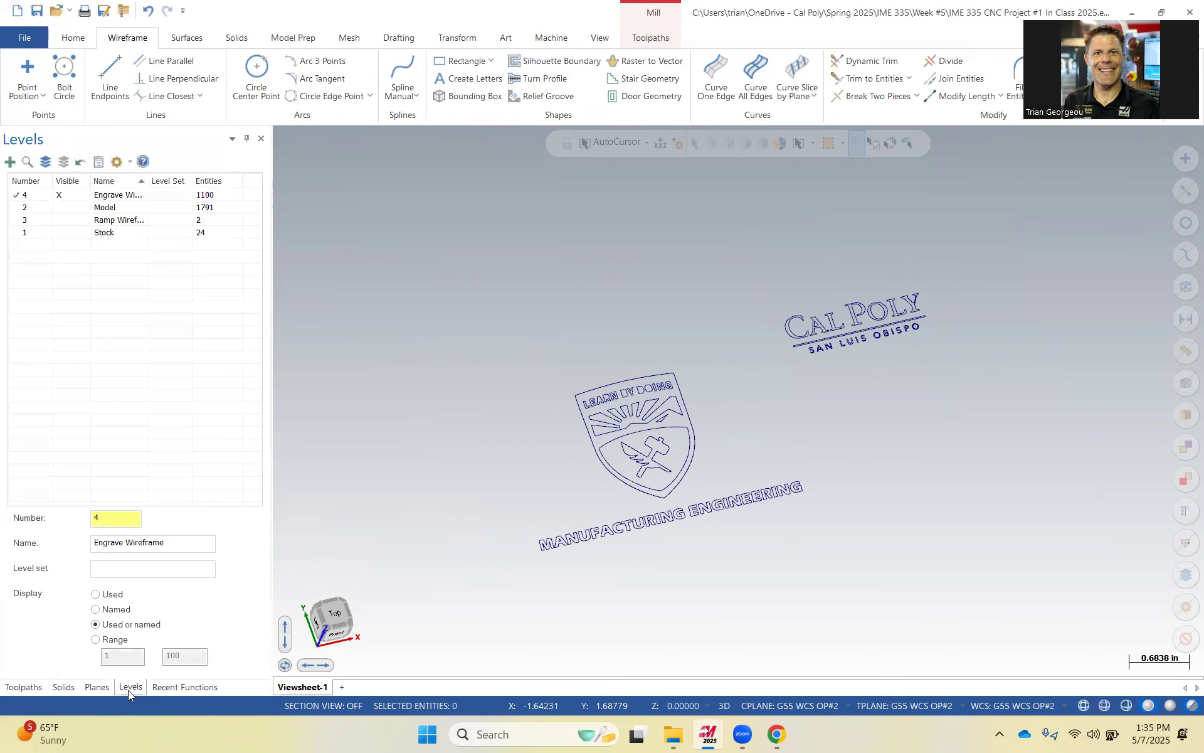
left_click(67, 209)
left_click(67, 208)
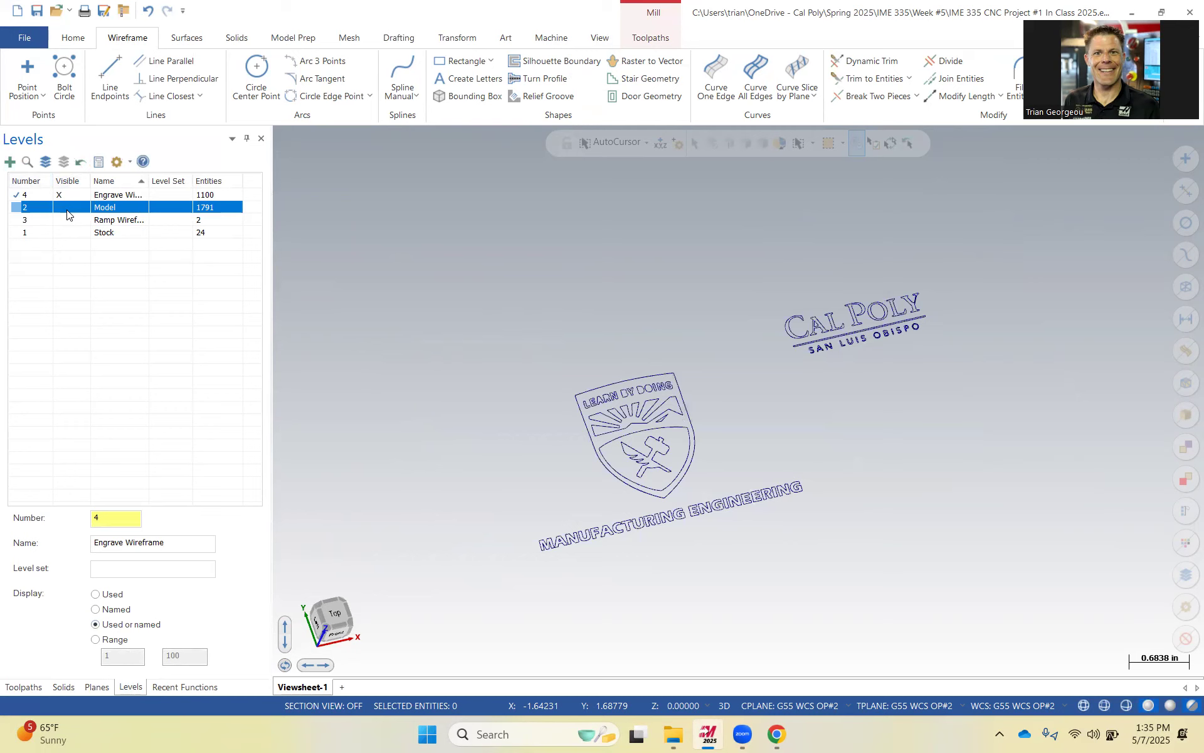
left_click(67, 210)
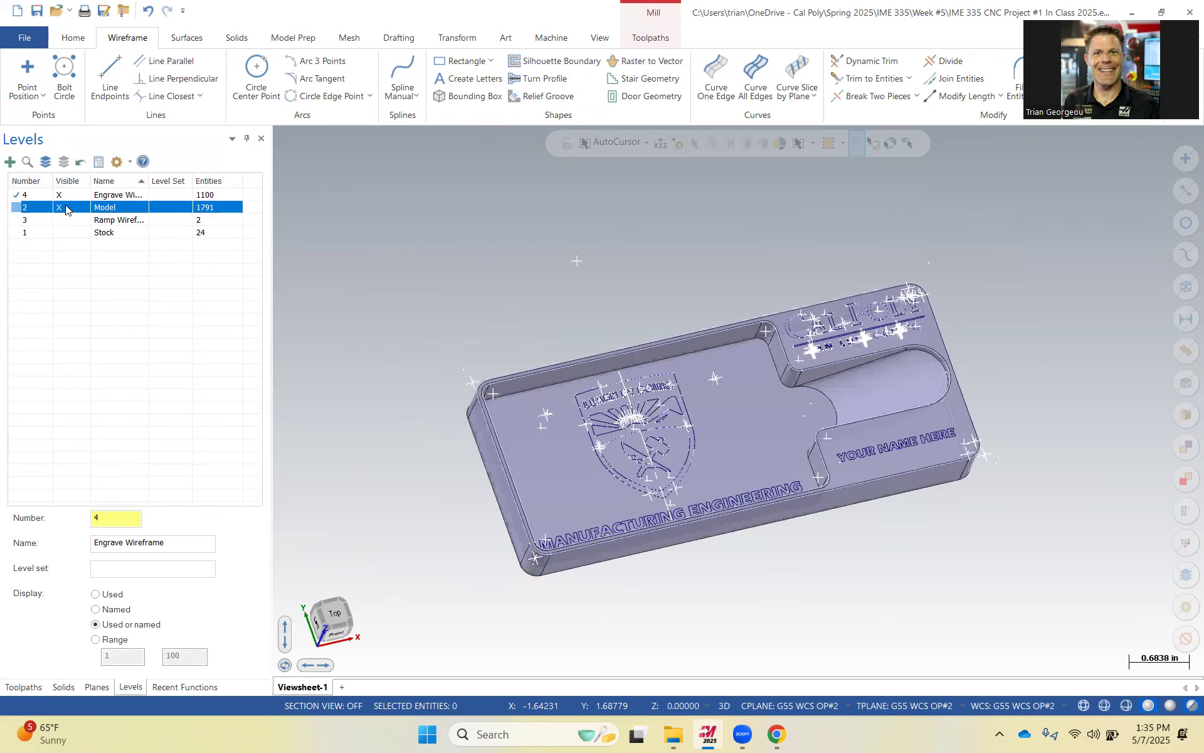
left_click(67, 208)
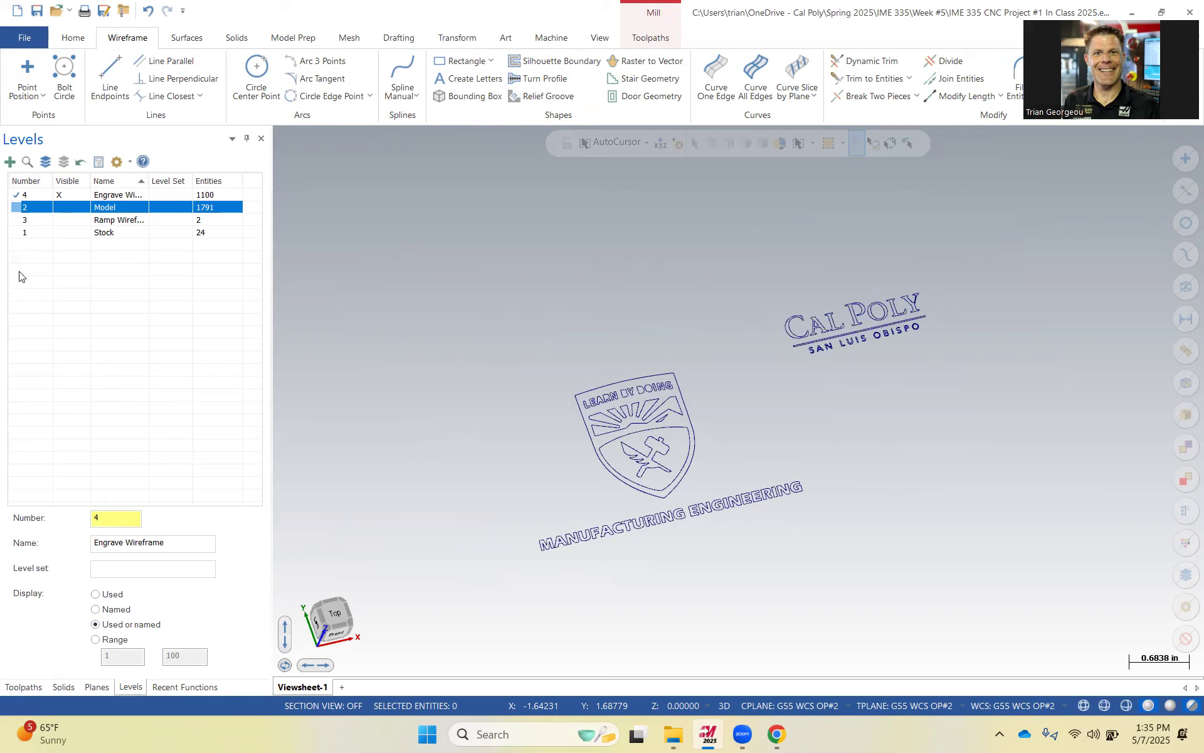
left_click(24, 686)
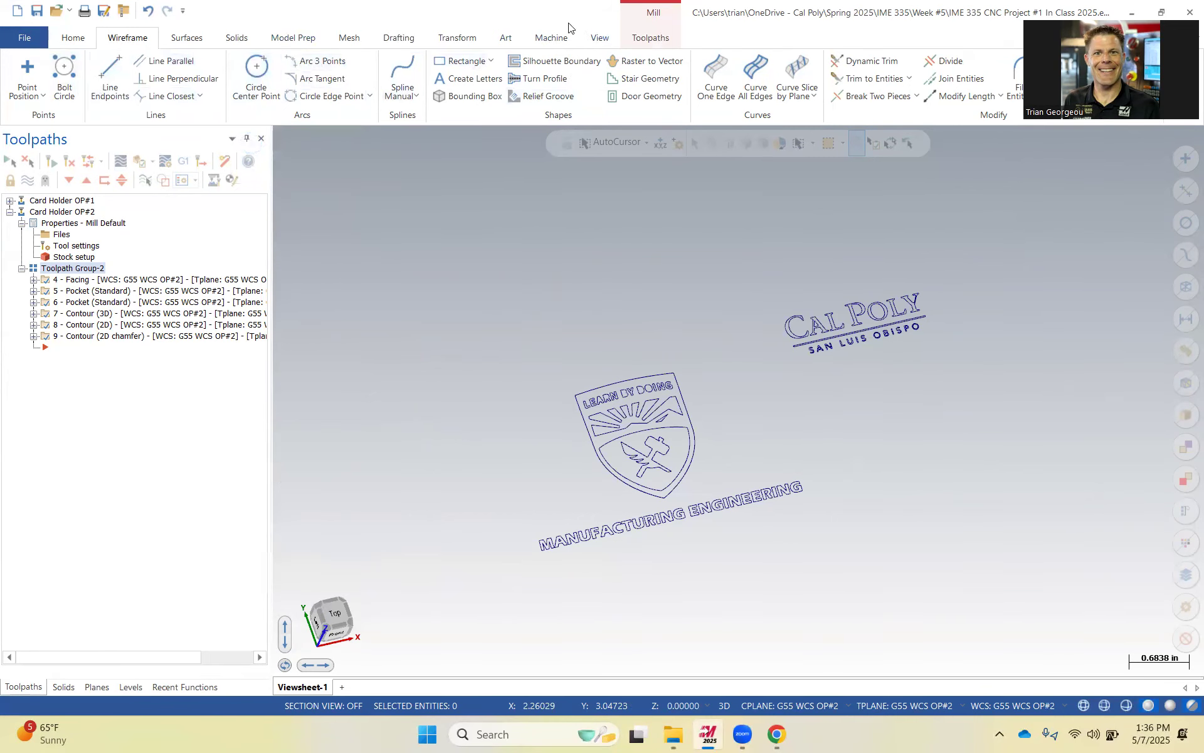
left_click(649, 39)
left_click(29, 75)
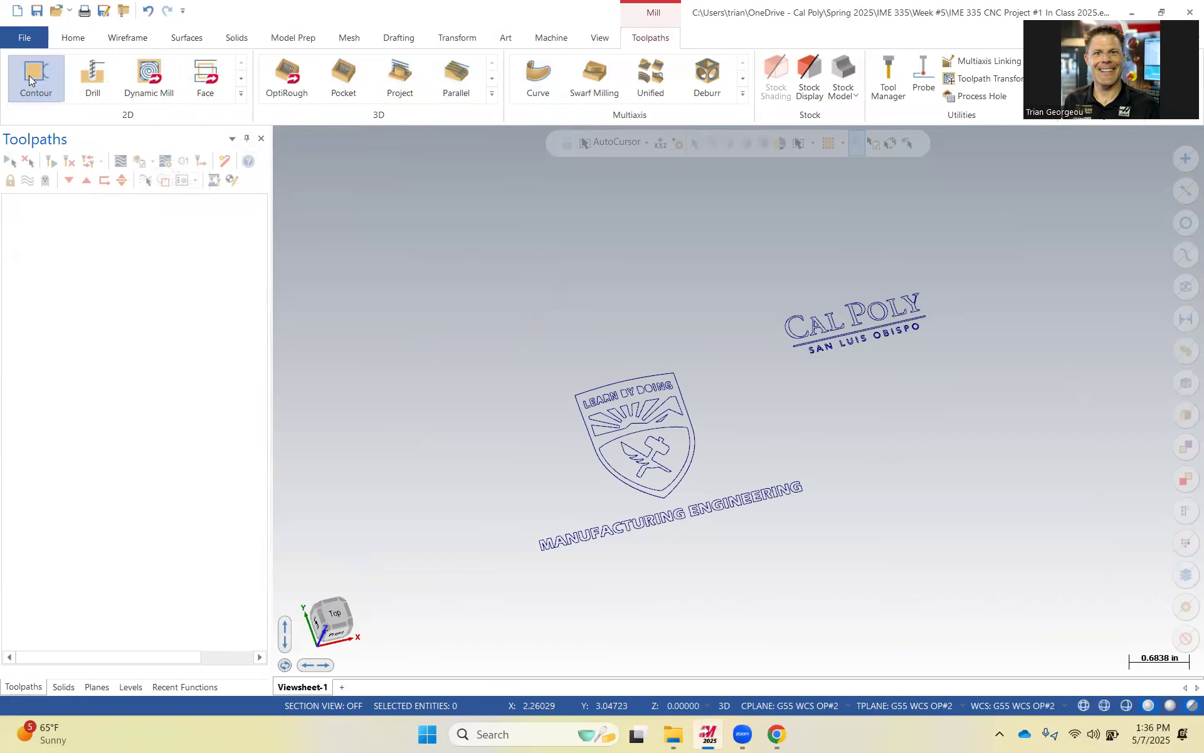
scroll(652, 377, "up", 5)
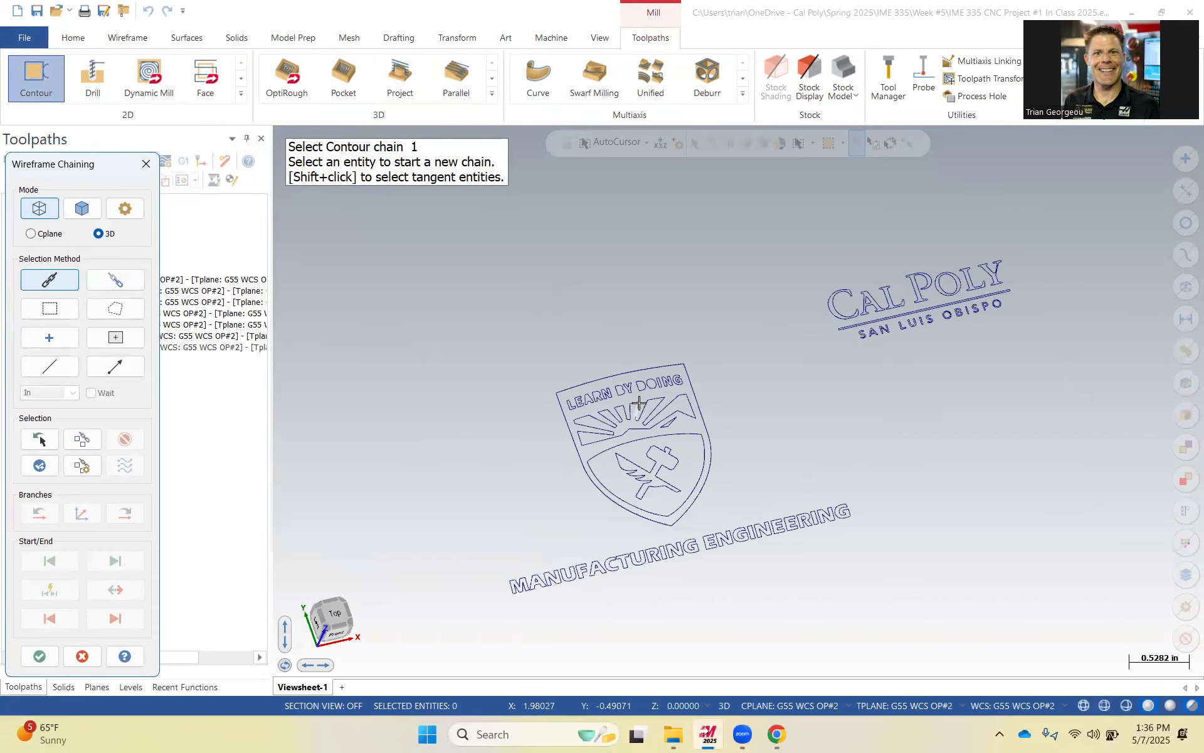
scroll(652, 377, "up", 3)
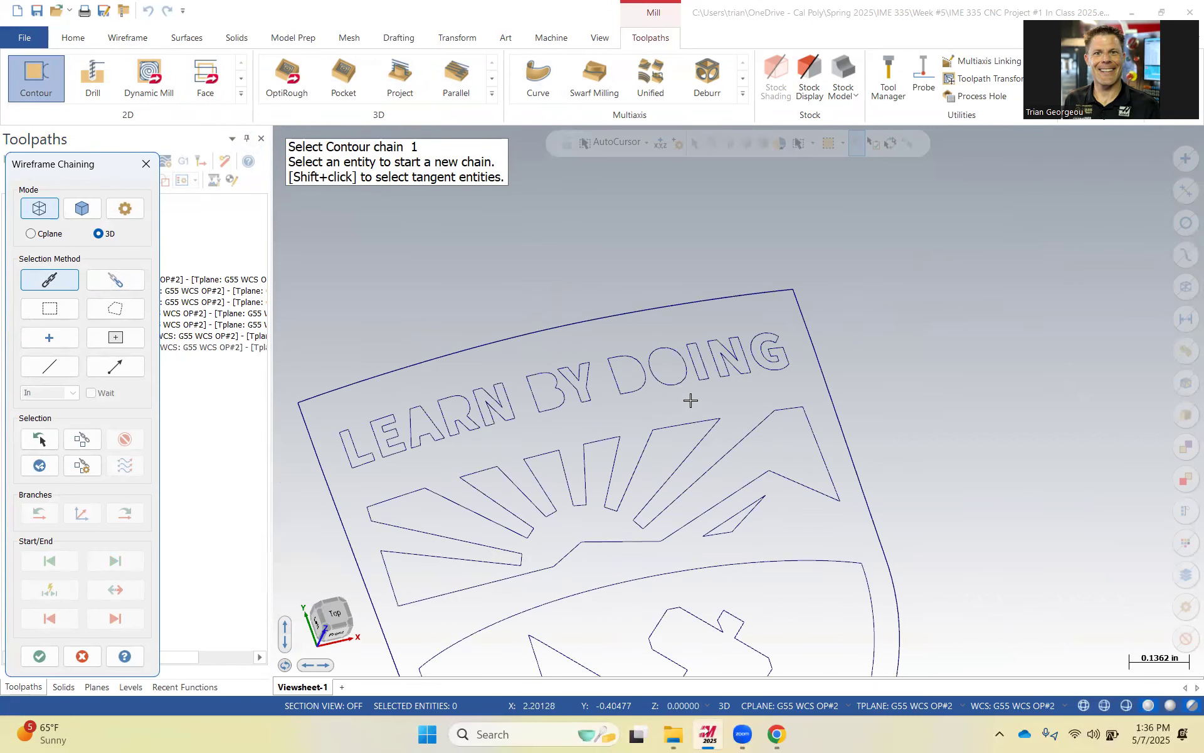
scroll(583, 303, "down", 4)
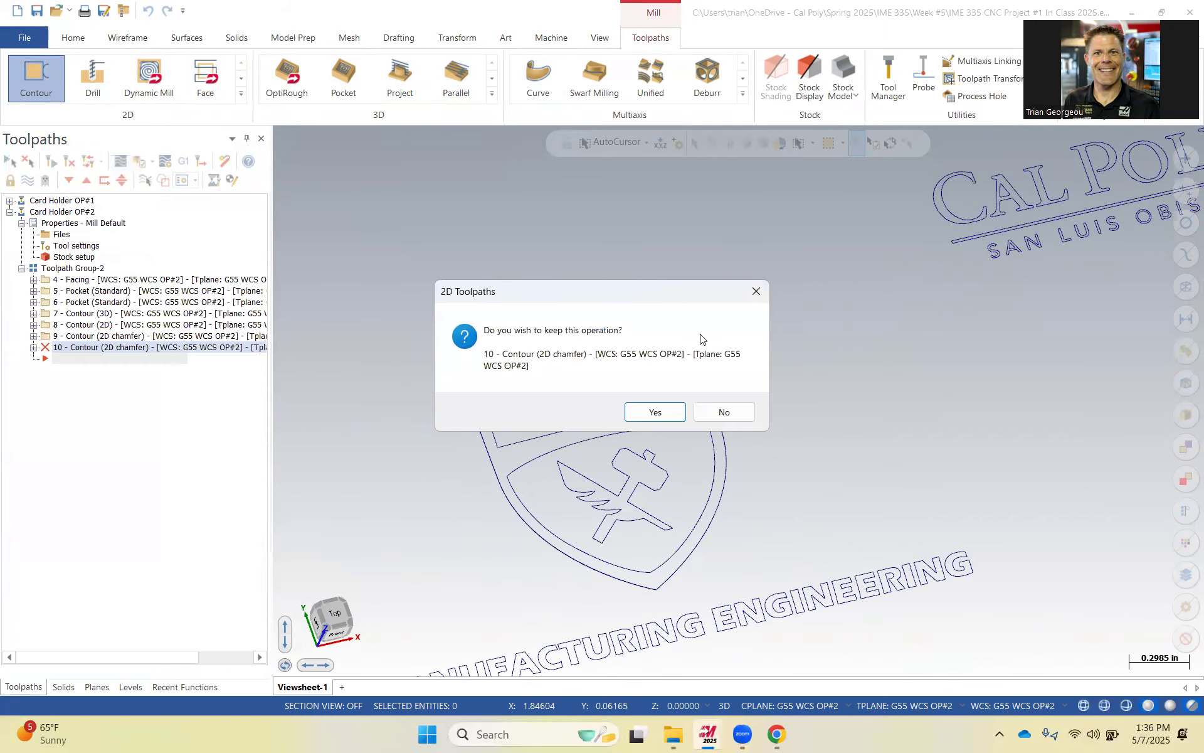
left_click(722, 412)
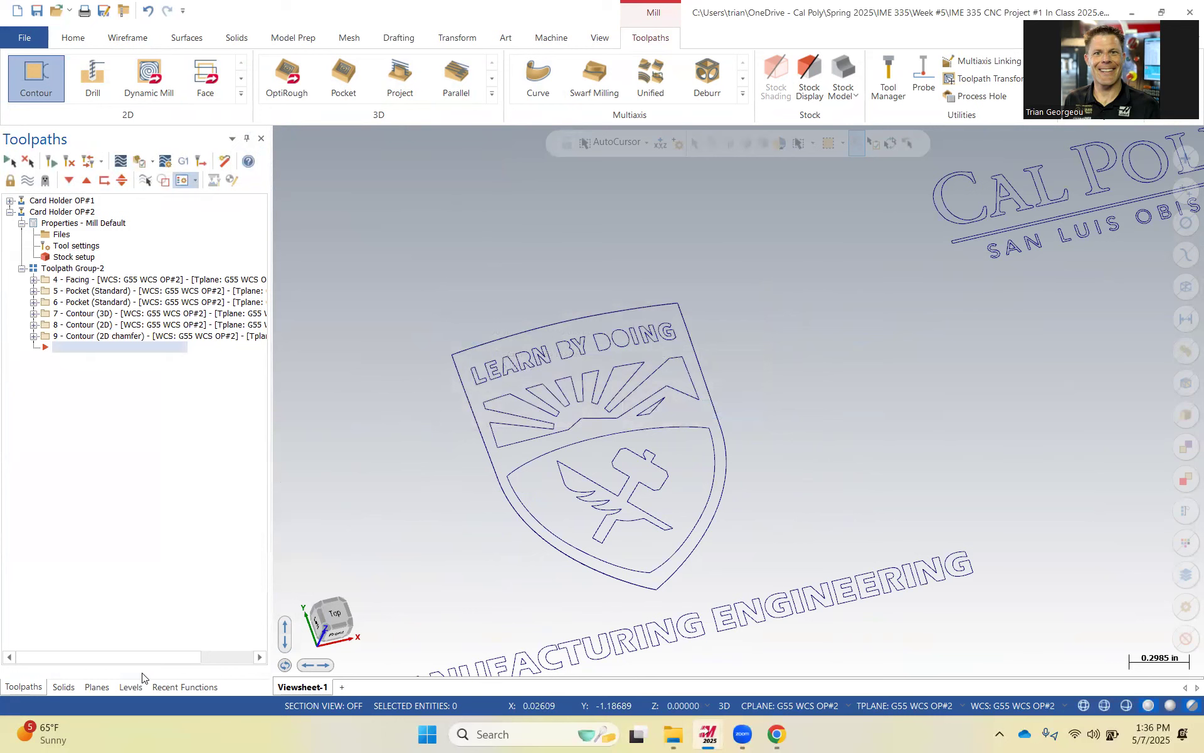
Show the Model level and extract edge curves from the LEARN BY DOING letter faces with Curve On All Edges.
left_click(128, 689)
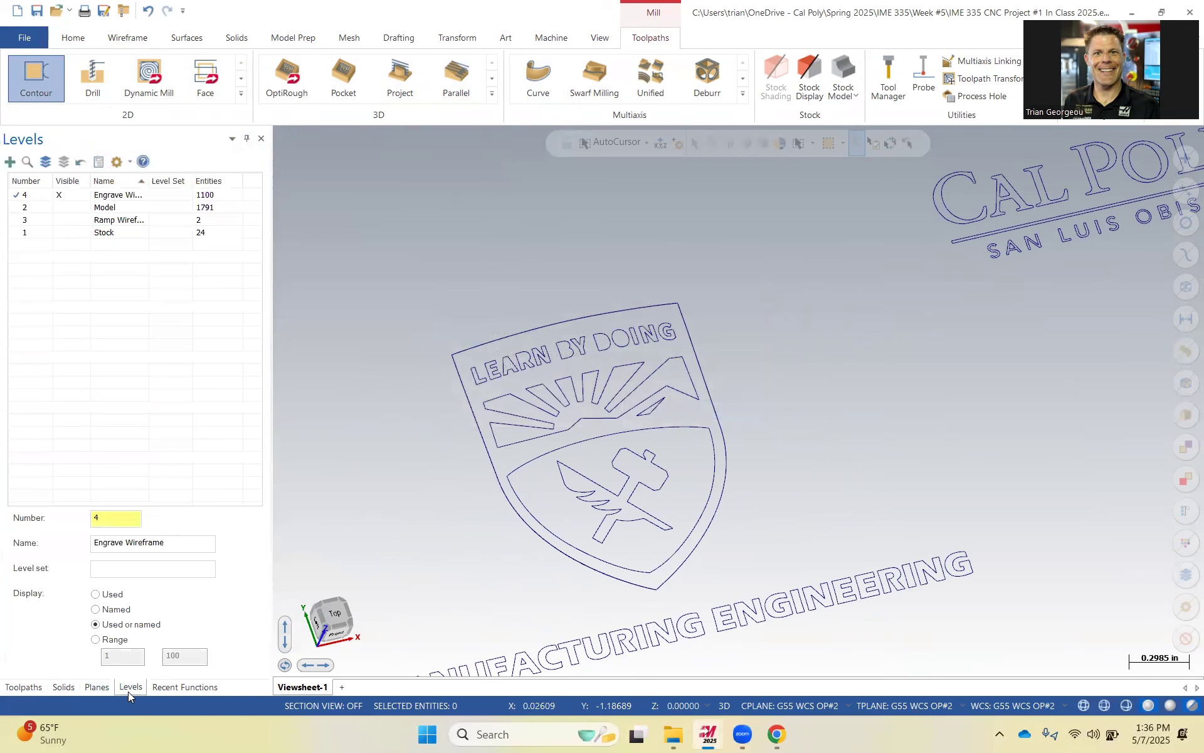
left_click(67, 209)
scroll(637, 361, "up", 2)
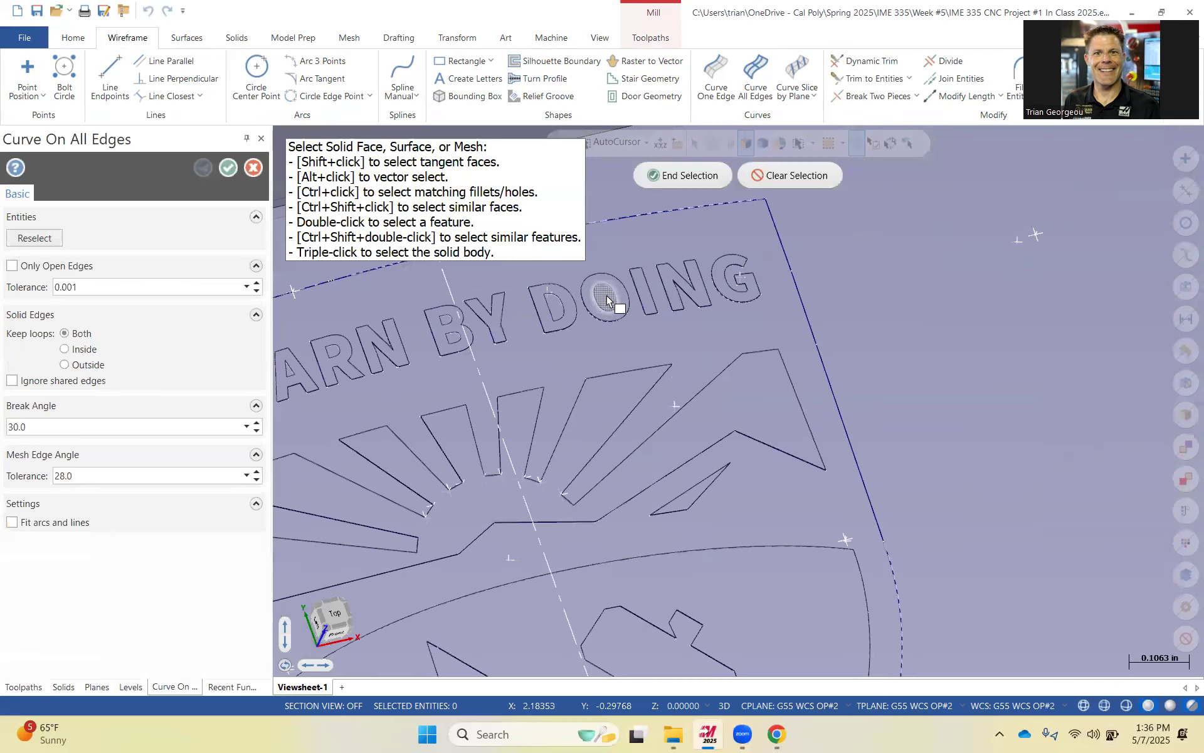
left_click(608, 300)
left_click(558, 308)
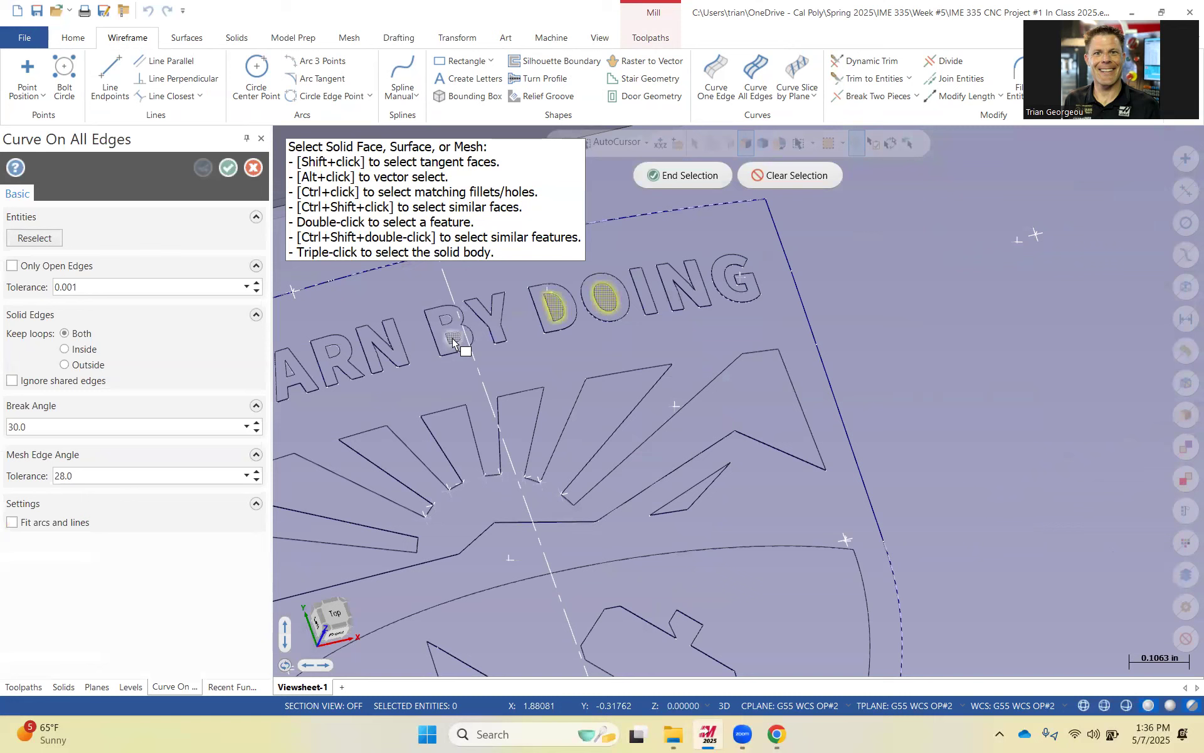
left_click(453, 329)
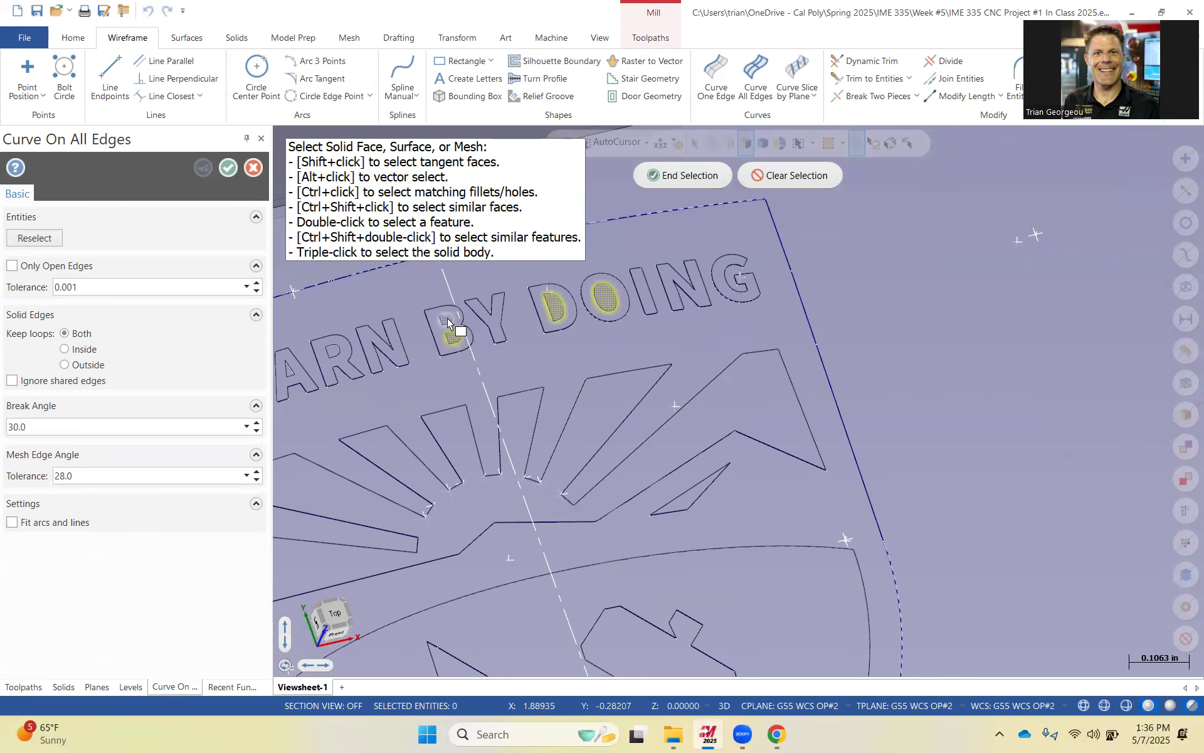
left_click(333, 348)
scroll(342, 370, "up", 3)
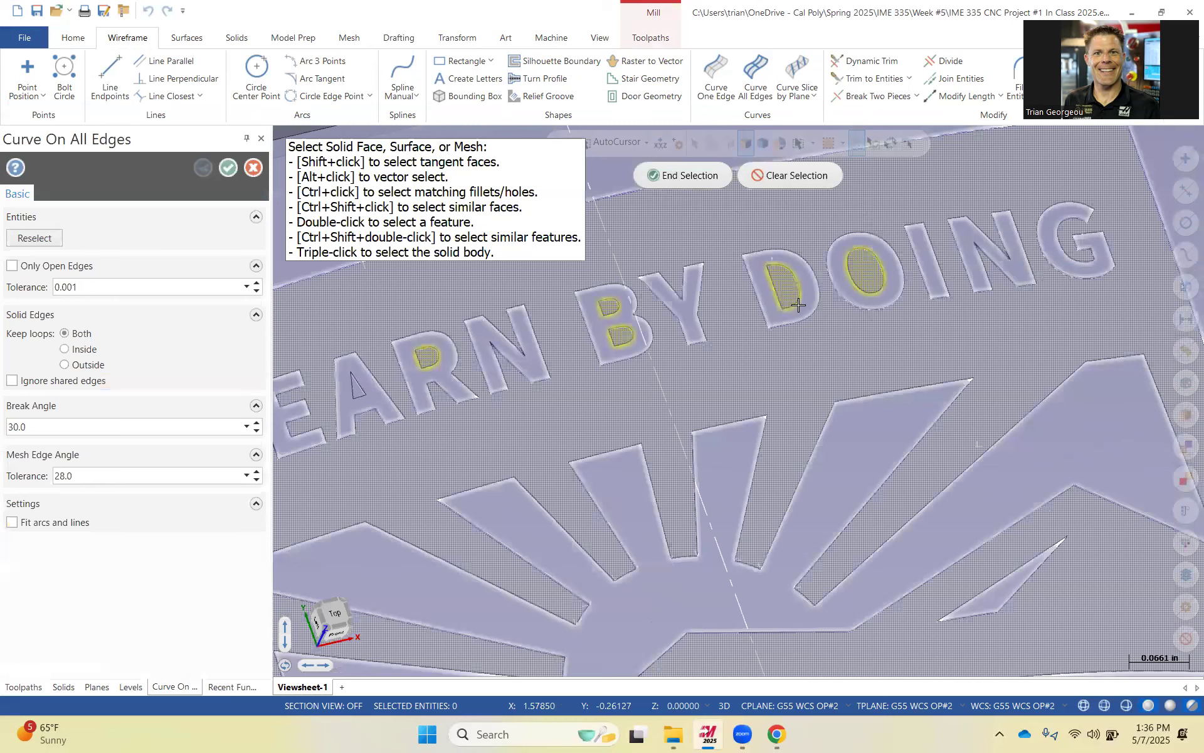
key("Return")
left_click(228, 168)
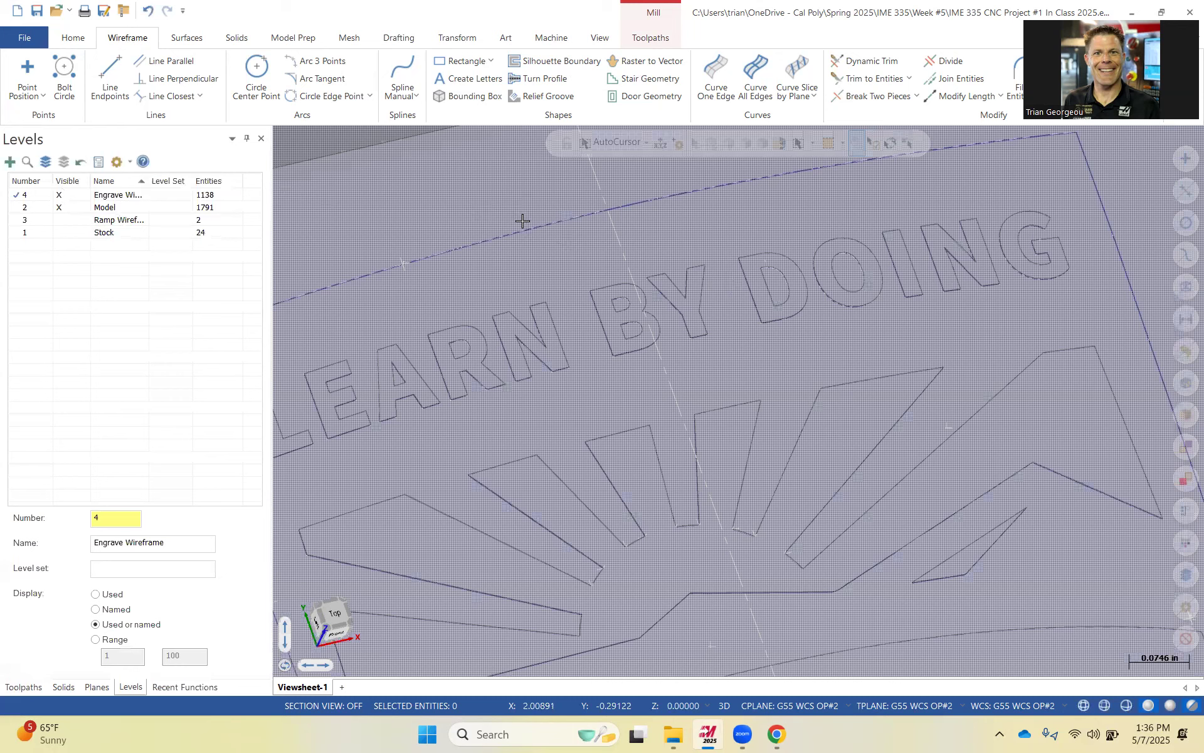
Orbit and zoom around the shield outline to examine the extracted curves for duplicate segments.
middle_click_drag(531, 185, 535, 157)
scroll(594, 302, "up", 7)
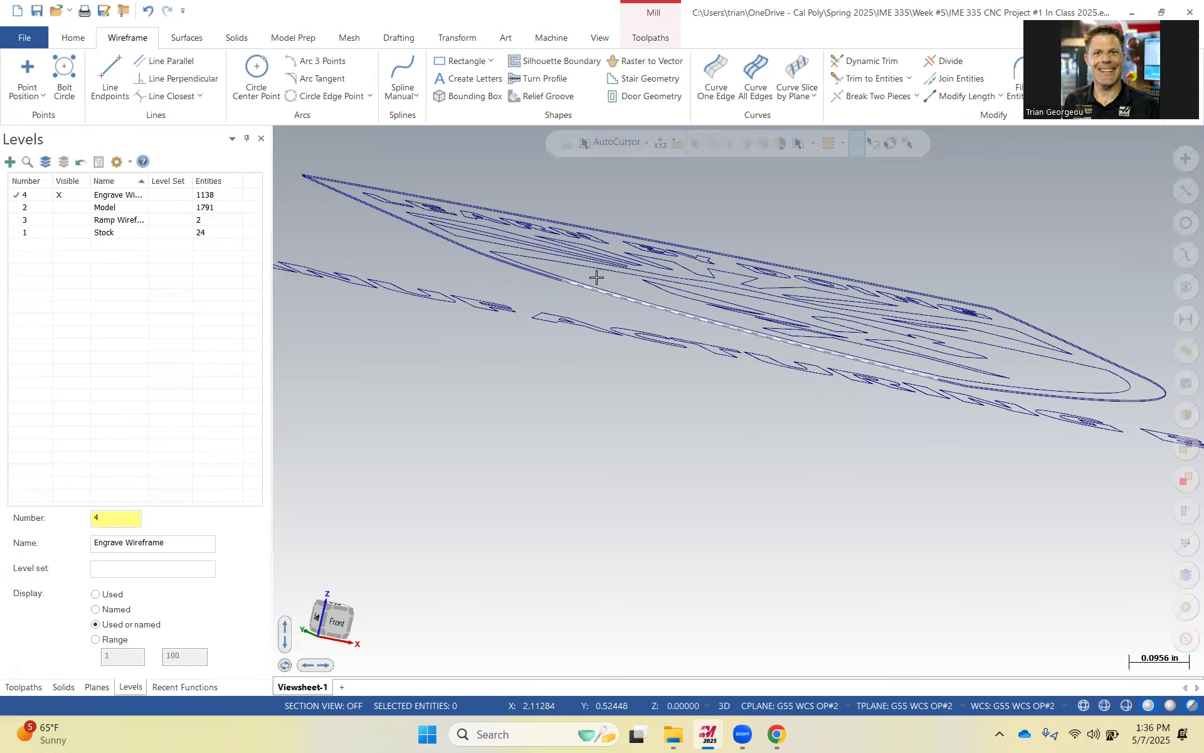
scroll(601, 293, "up", 3)
middle_click_drag(602, 298, 590, 296)
scroll(607, 291, "down", 5)
scroll(471, 306, "up", 1)
scroll(411, 392, "up", 1)
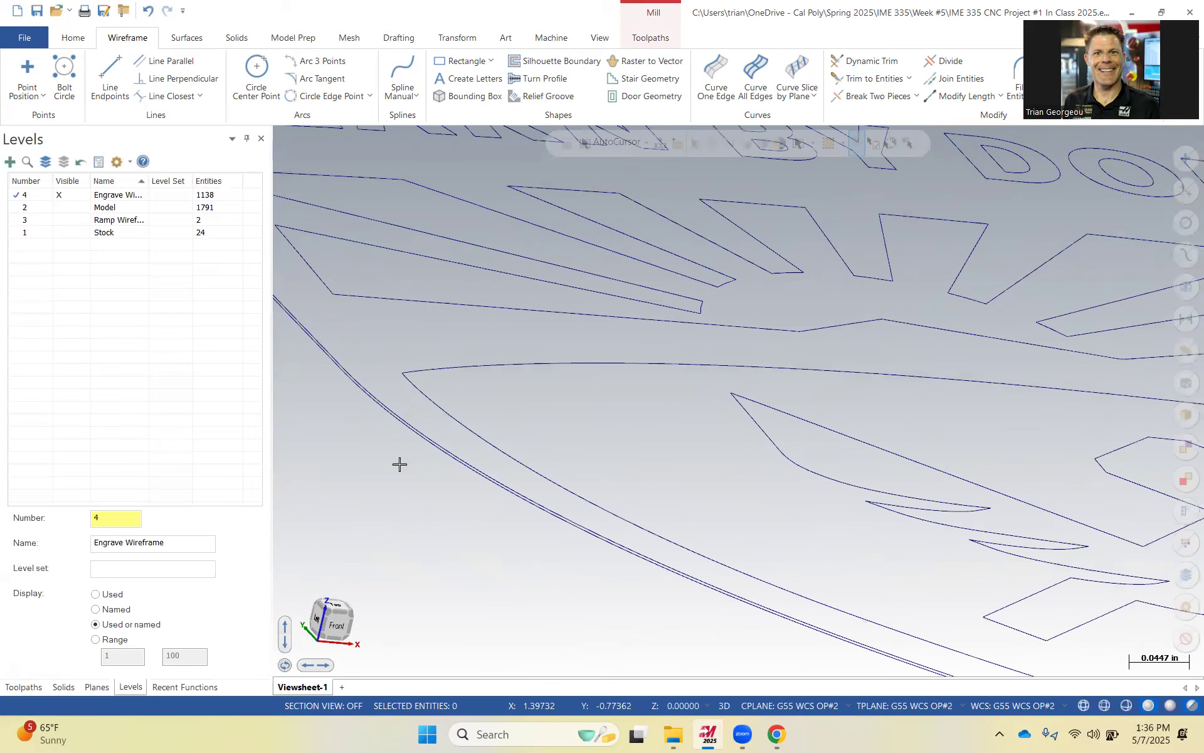
left_click(414, 436)
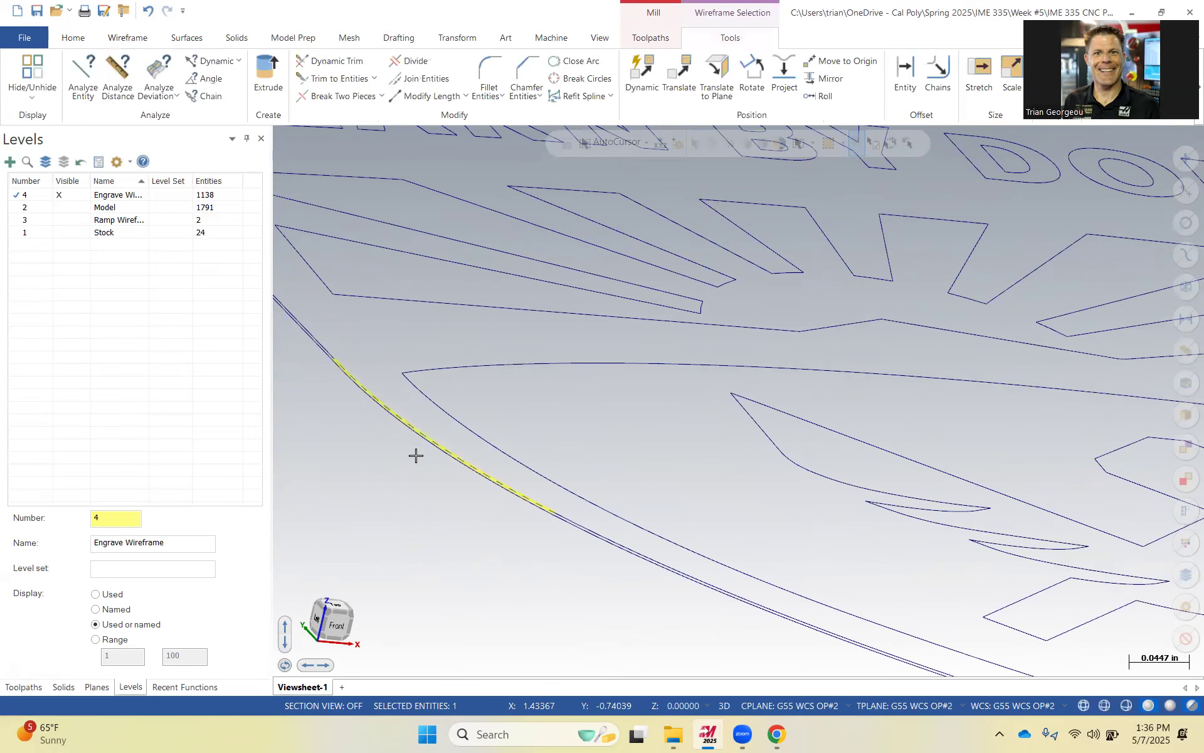
scroll(436, 399, "up", 1)
middle_click_drag(436, 399, 561, 427)
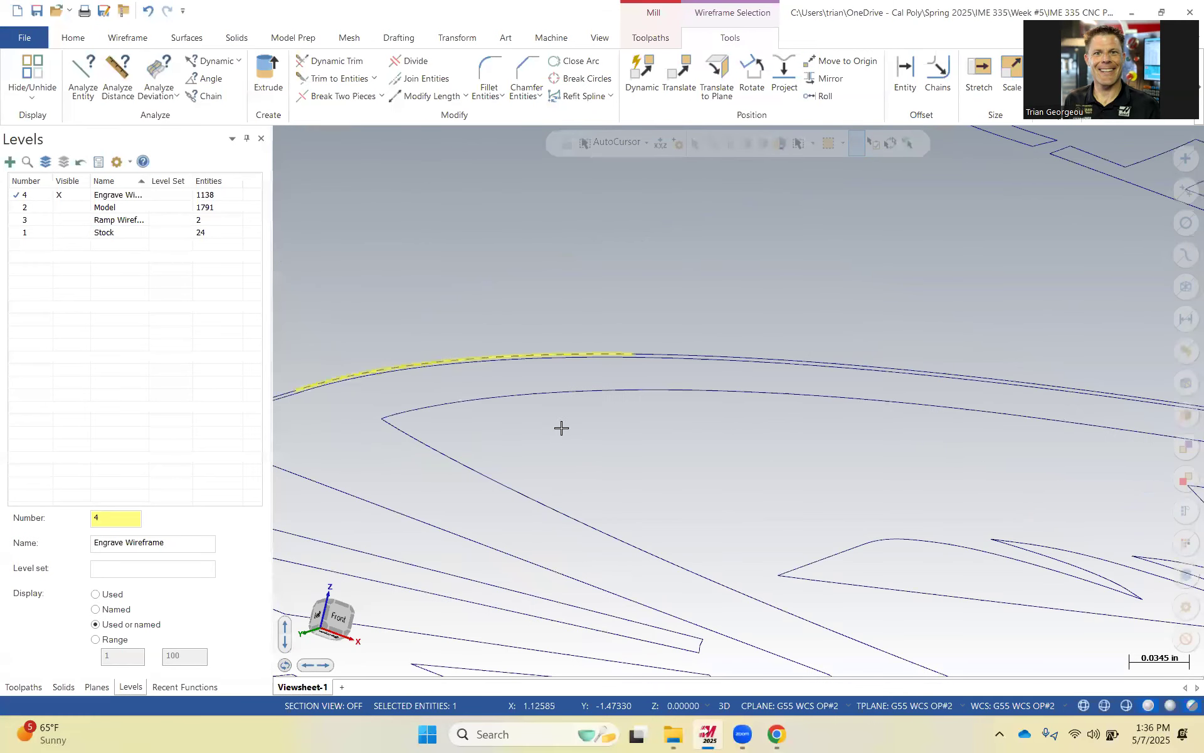
left_click(648, 355)
key("Escape")
Delete the duplicate curve segments along the shield's top edge above the LEARN BY DOING text.
mouse_move(654, 310)
middle_mouse_down()
mouse_move(670, 339)
mouse_move(591, 379)
mouse_move(579, 358)
mouse_move(599, 339)
mouse_move(604, 366)
mouse_move(584, 389)
middle_mouse_up()
scroll(580, 358, "up", 1)
scroll(604, 344, "down", 3)
scroll(604, 360, "down", 2)
scroll(438, 462, "up", 1)
scroll(439, 462, "down", 1)
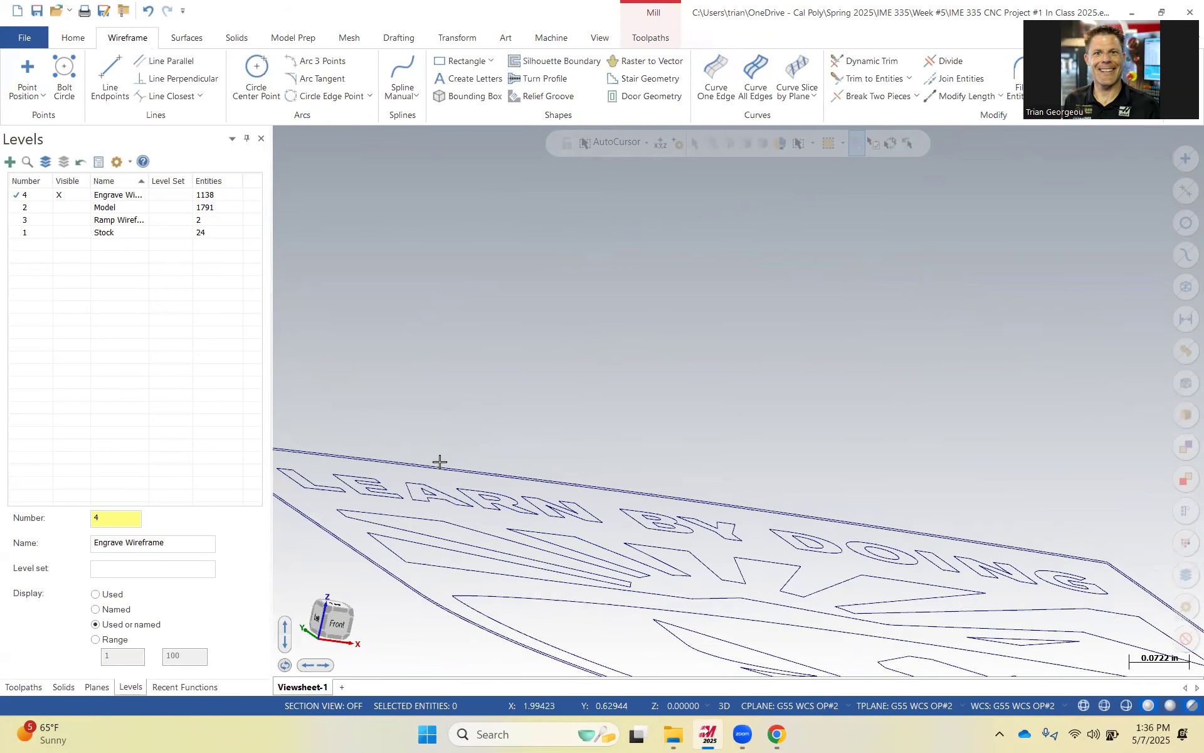
scroll(425, 481, "up", 2)
scroll(442, 458, "up", 2)
scroll(442, 458, "up", 1)
left_click(439, 459)
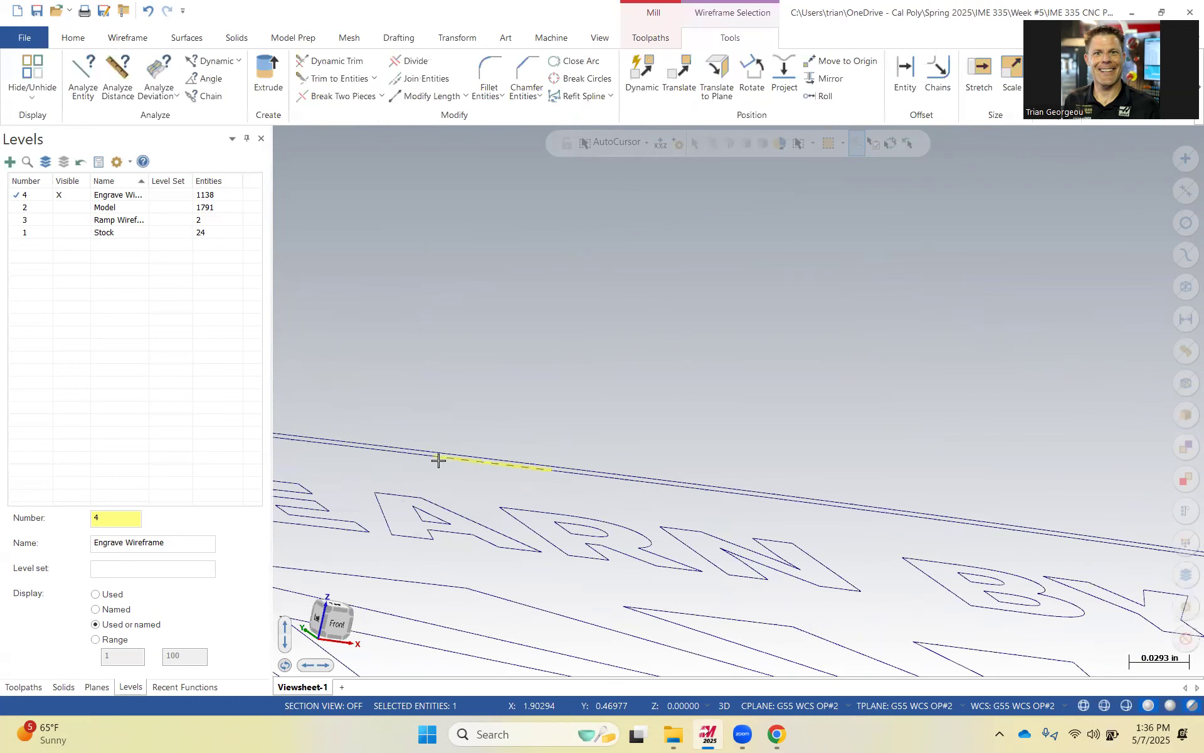
key("Delete")
left_click(566, 474)
key("Delete")
left_click(569, 475)
key("Delete")
left_click(416, 458)
key("Delete")
left_click(426, 458)
key("Delete")
left_click(490, 462)
key("Delete")
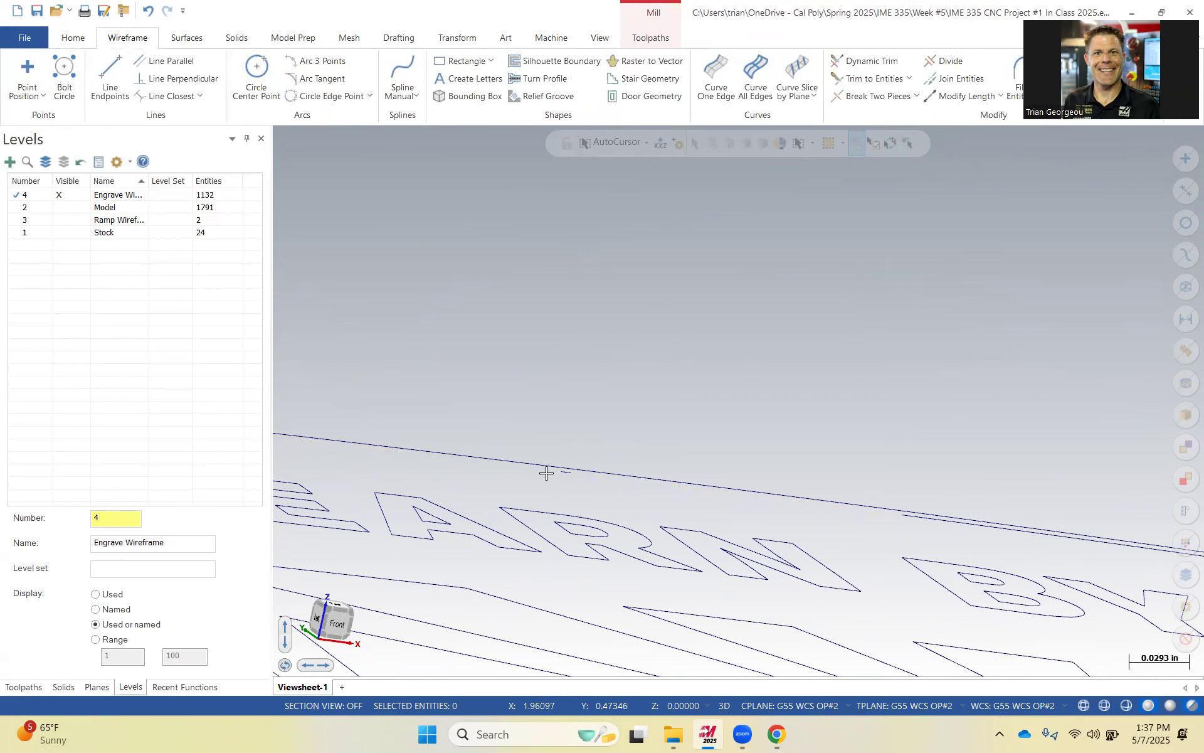
left_click(569, 475)
key("Delete")
key("Delete")
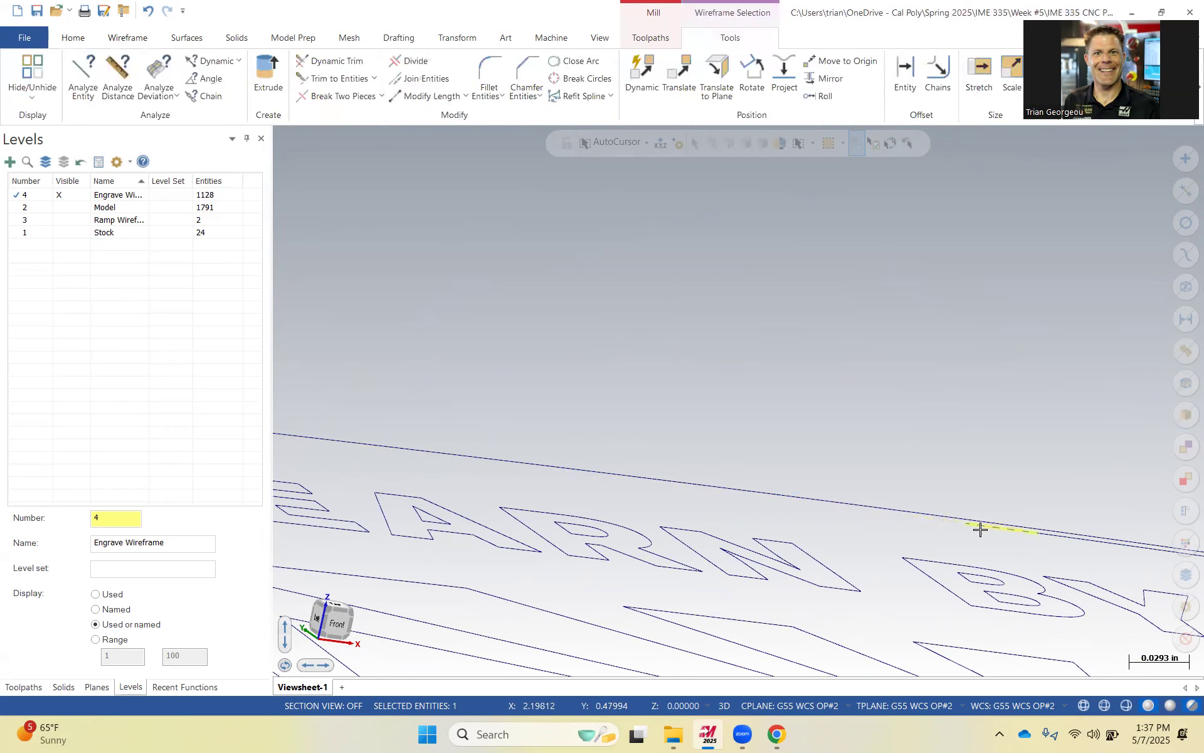
Delete a stray duplicate curve segment near the shield's upper corner.
scroll(953, 477, "down", 5)
scroll(966, 465, "down", 2)
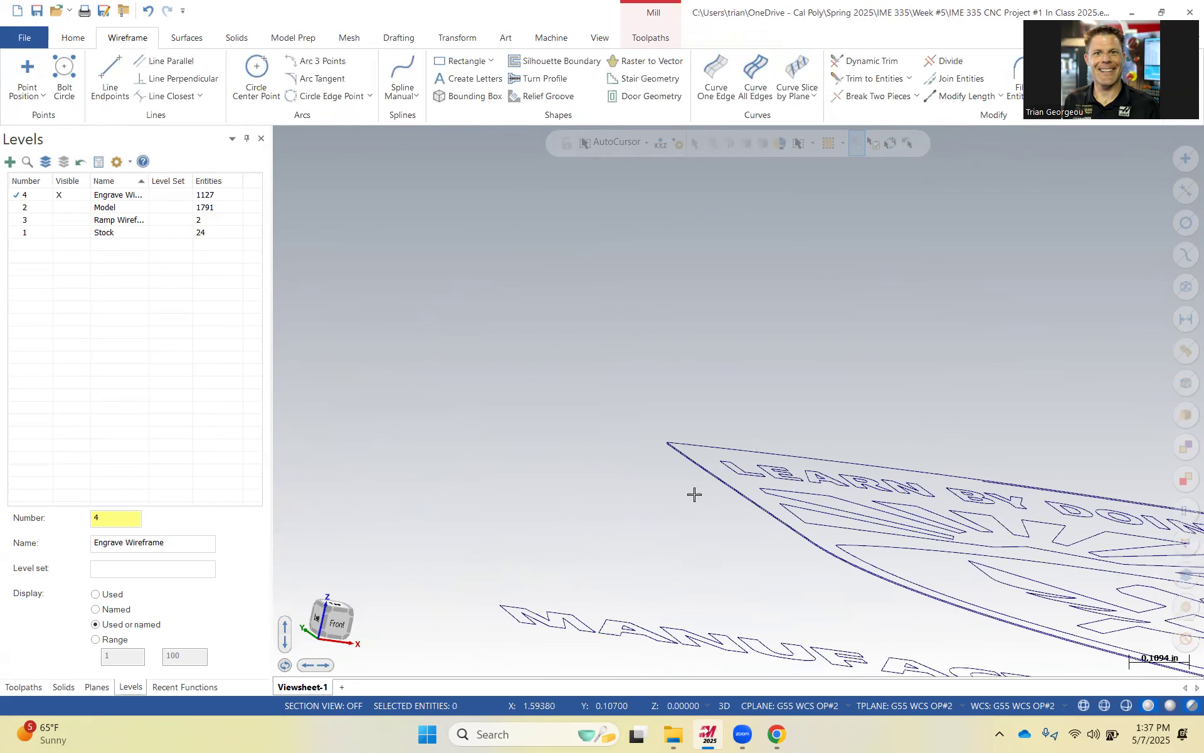
left_click(699, 468)
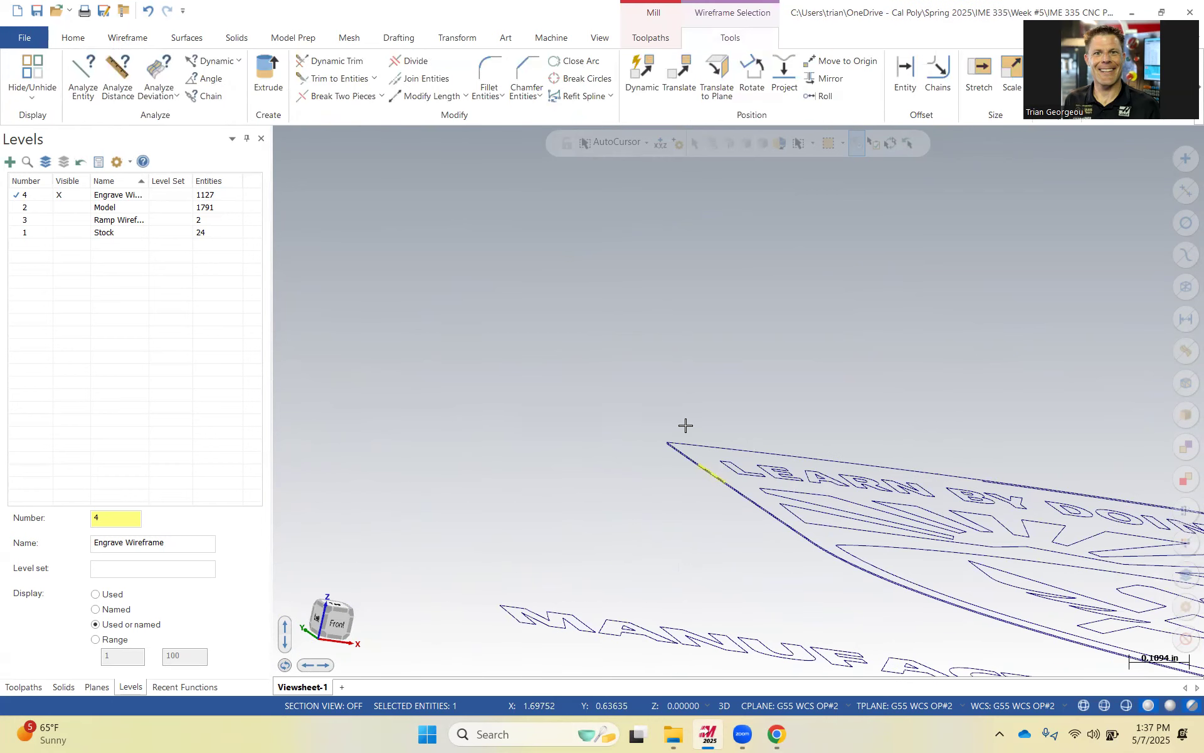
scroll(686, 425, "down", 5)
middle_click_drag(733, 441, 722, 485)
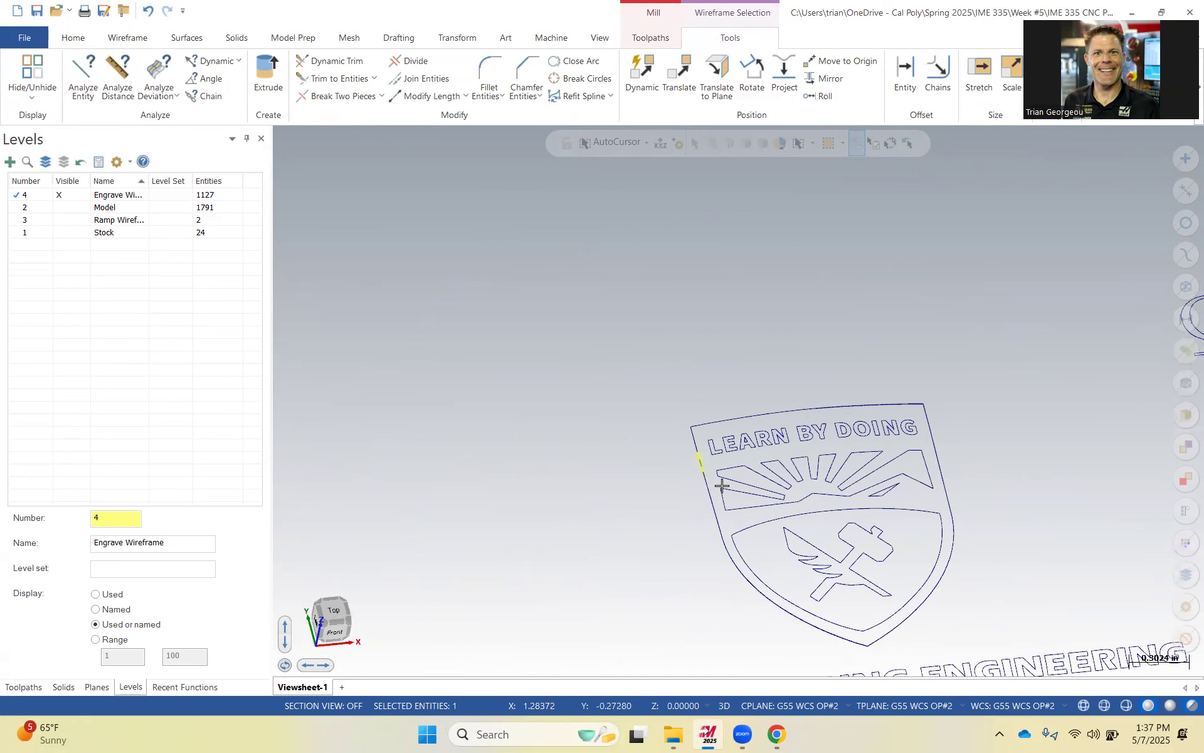
middle_click_drag(960, 491, 850, 504)
scroll(849, 505, "up", 3)
right_click(844, 537)
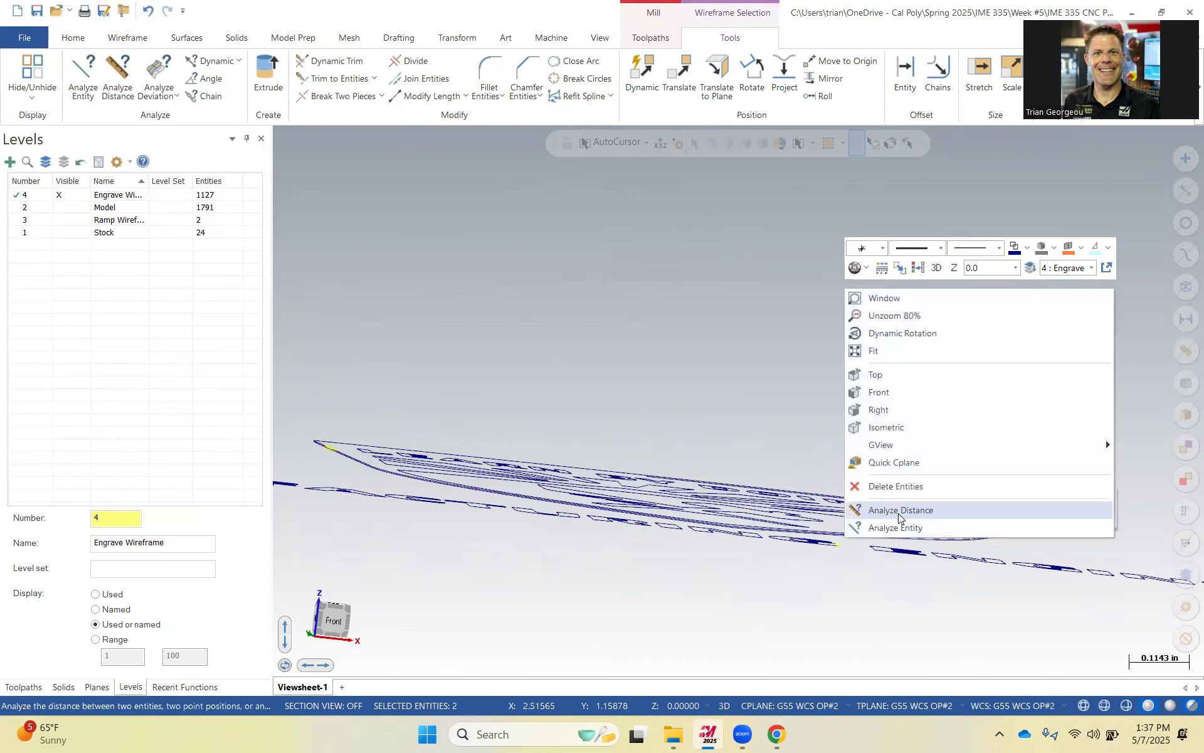
left_click(928, 607)
scroll(915, 555, "up", 1)
scroll(916, 540, "up", 6)
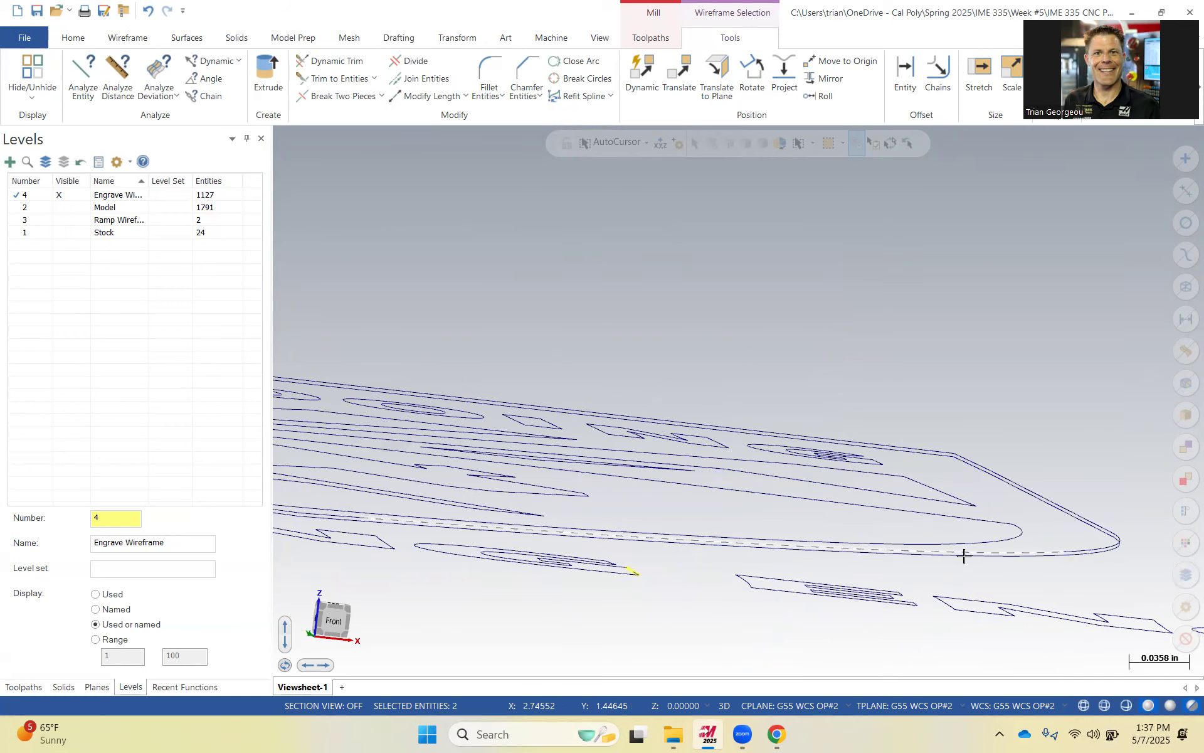
left_click(997, 558)
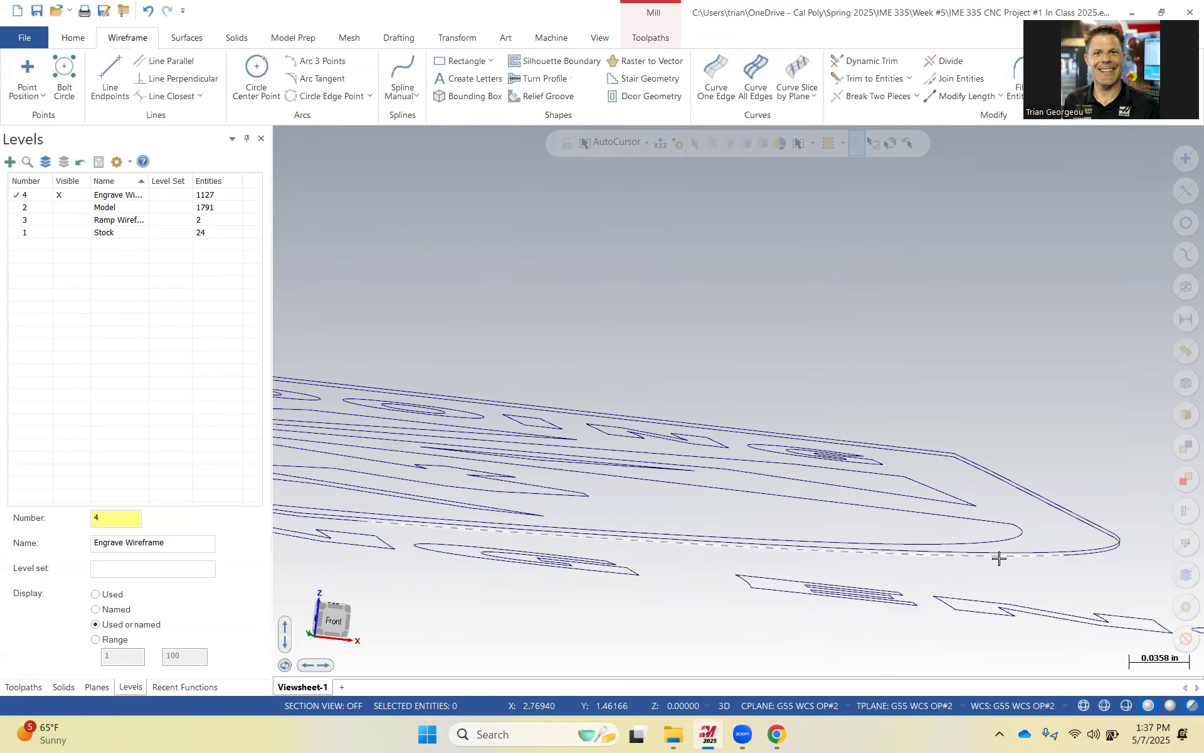
key("Delete")
Delete the stray duplicate segments along the shield's rounded side edge.
left_click(1084, 555)
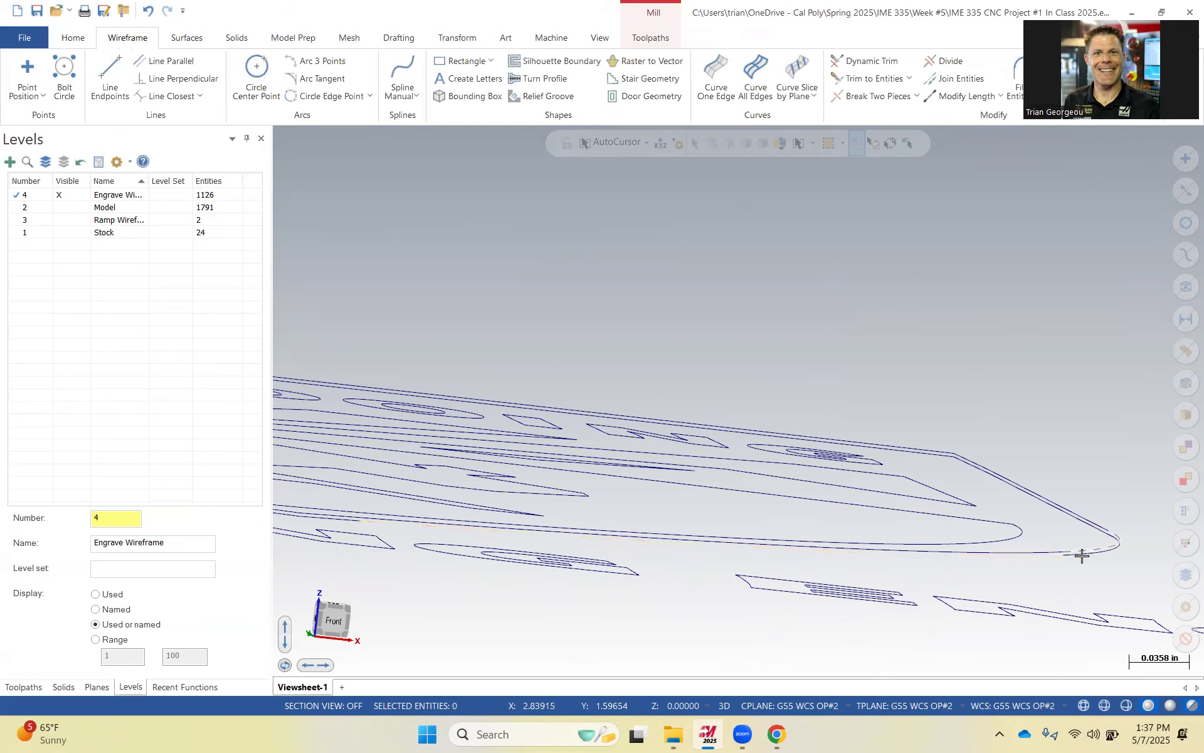
key("Escape")
left_click(1090, 557)
key("Delete")
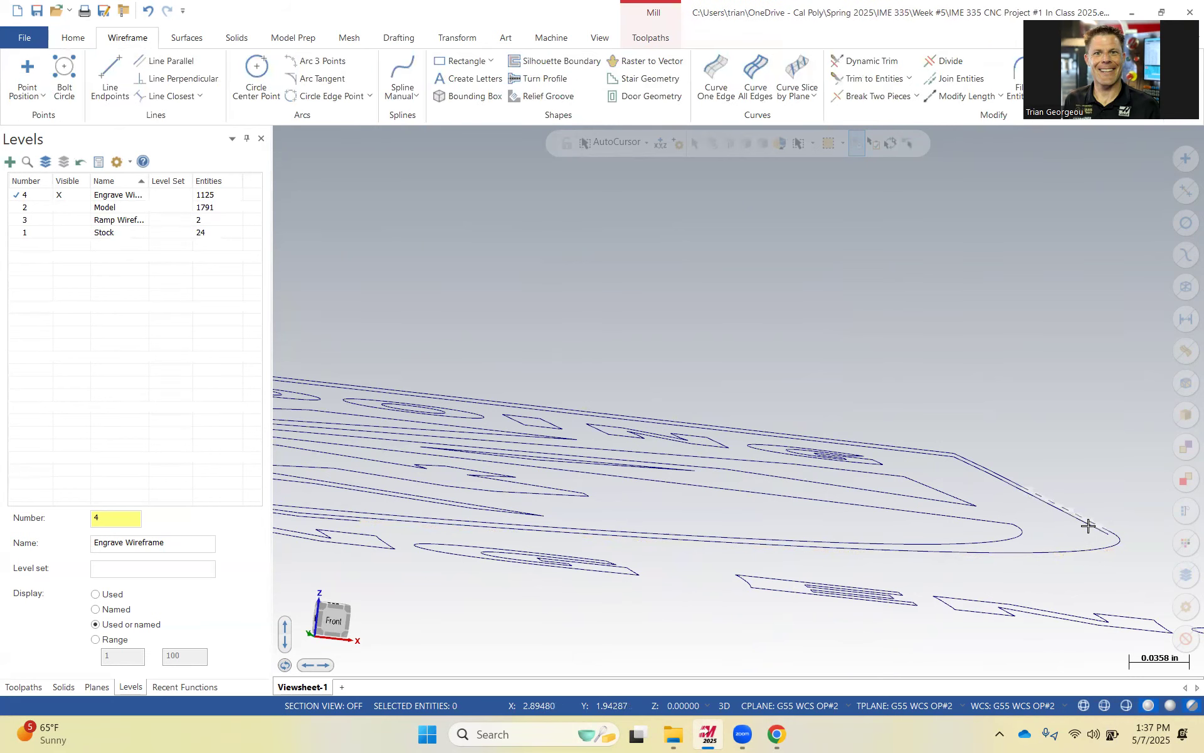
left_click(1092, 530)
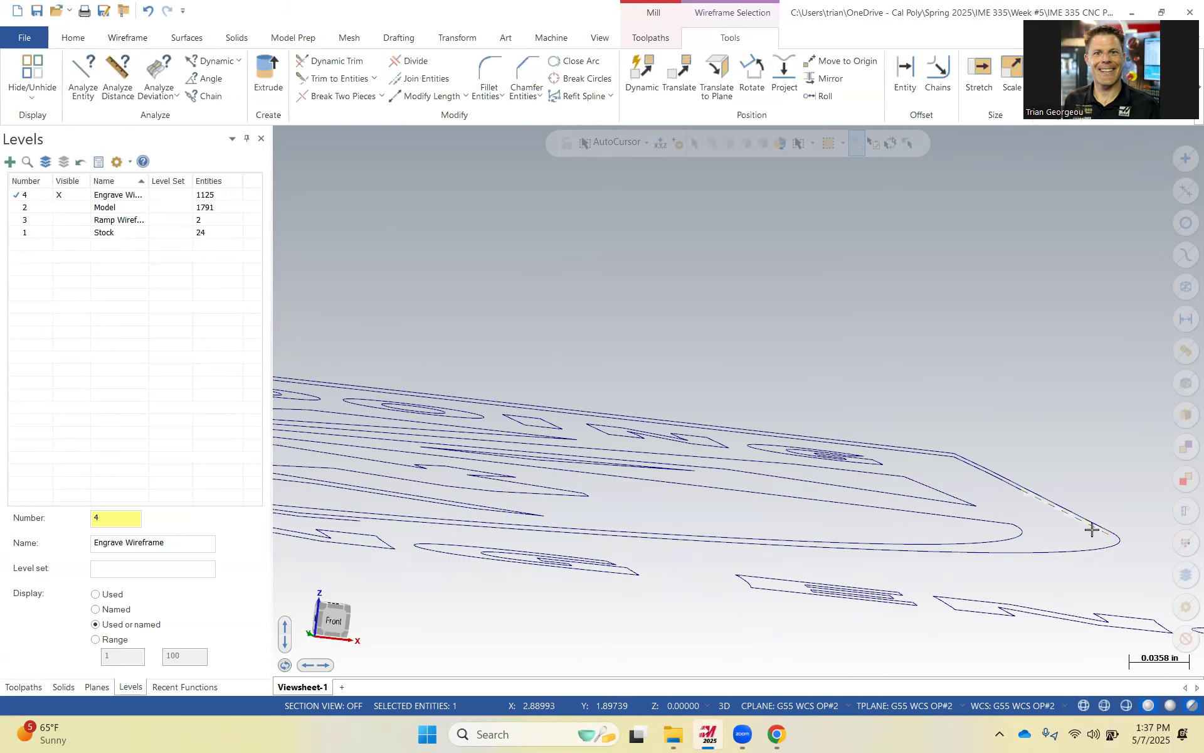
key("Delete")
left_click(1006, 486)
key("Delete")
left_click(976, 471)
key("Delete")
left_click(942, 456)
key("Escape")
left_click(944, 458)
key("Delete")
Delete the stray duplicate segments along the shield's opposite lower edge.
scroll(899, 470, "down", 1)
scroll(899, 470, "down", 4)
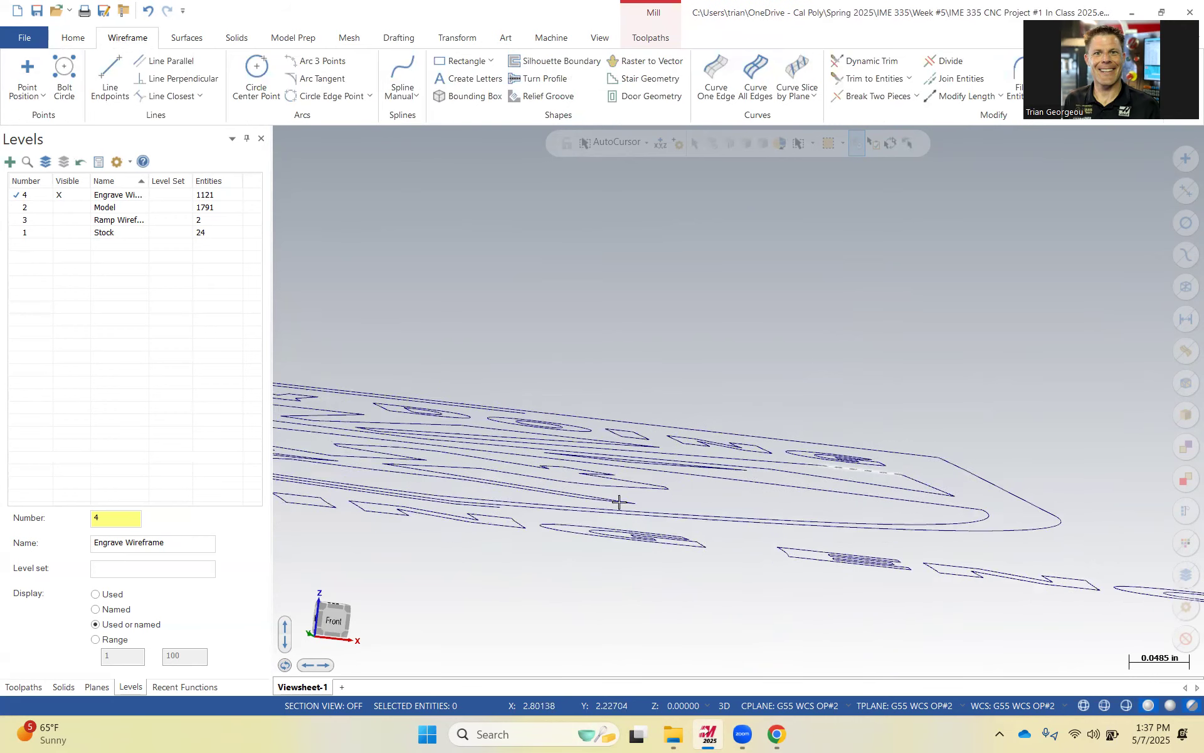
scroll(526, 501, "up", 5)
scroll(514, 511, "up", 2)
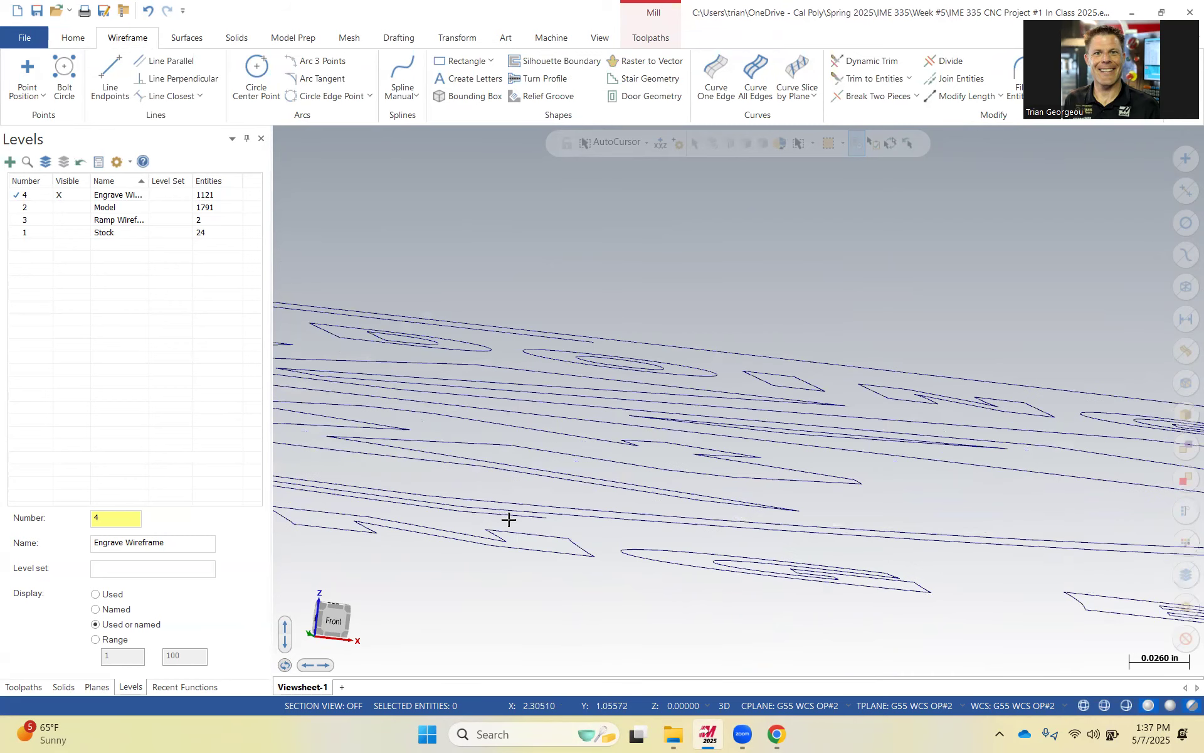
left_click(509, 517)
key("Delete")
left_click(452, 511)
key("Delete")
left_click(362, 497)
key("Delete")
Delete a duplicate curve segment along the shield's edge beneath the BY DOING text.
scroll(422, 478, "down", 15)
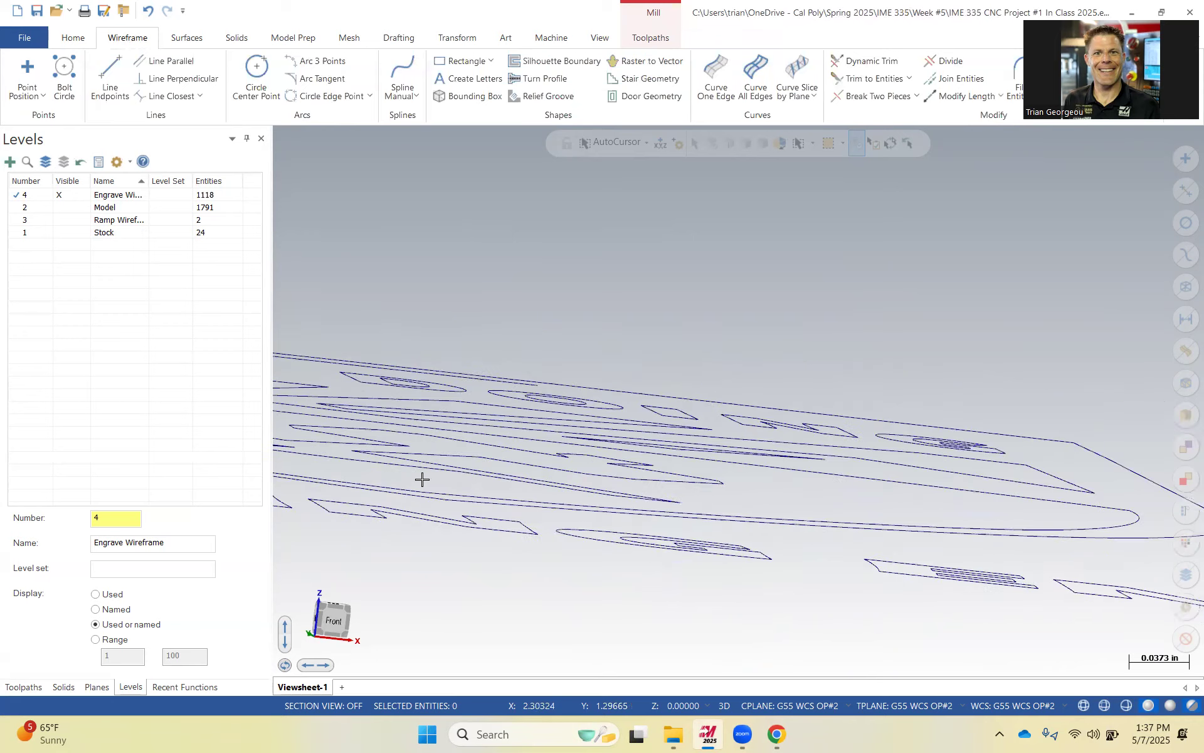
scroll(509, 470, "up", 6)
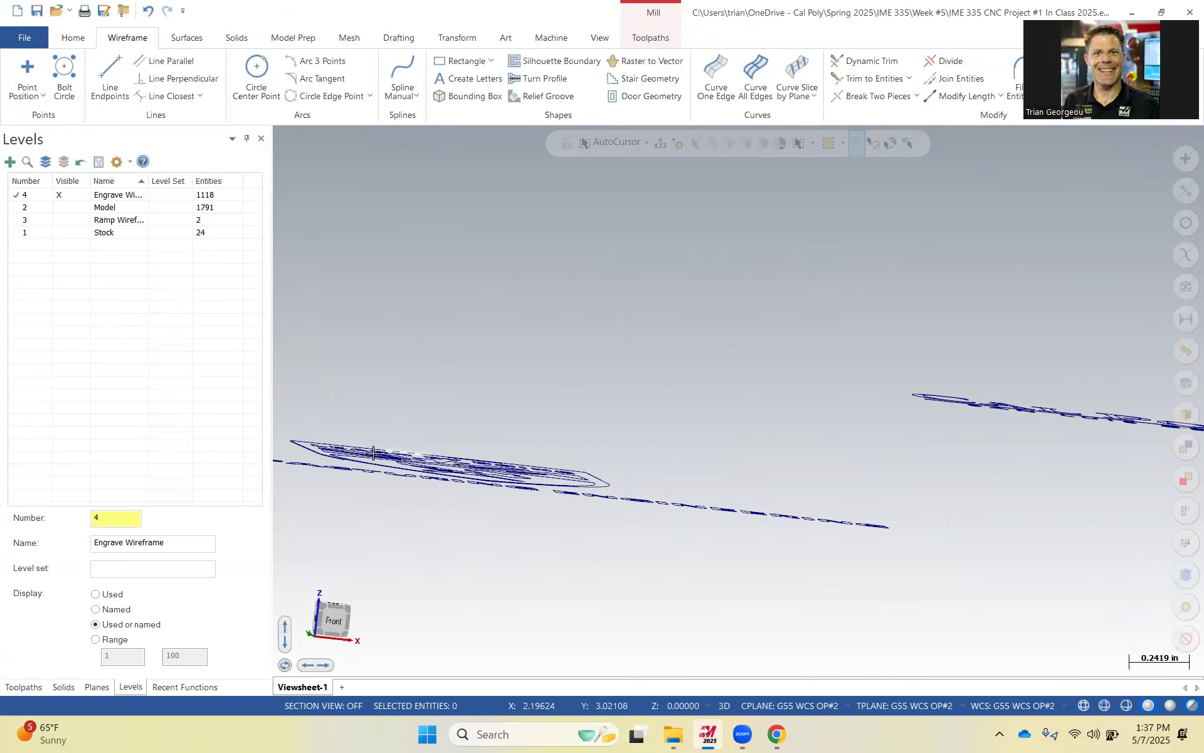
middle_click_drag(479, 477, 539, 488)
scroll(531, 488, "down", 4)
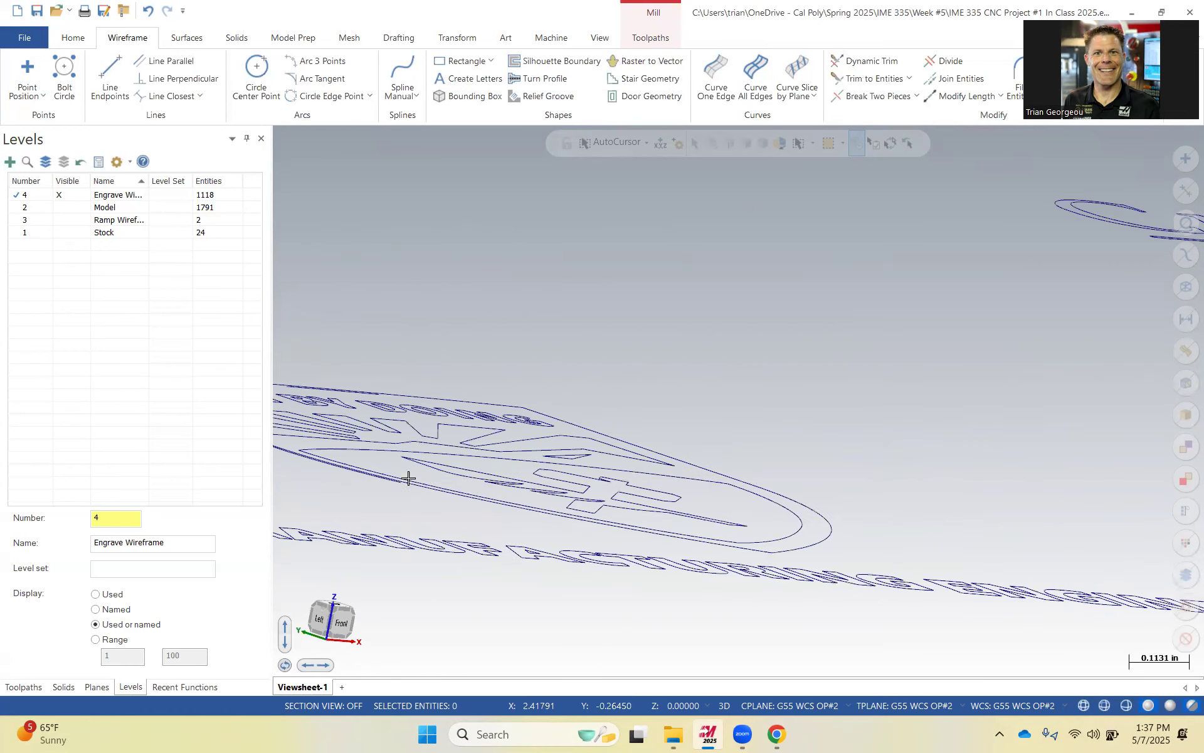
scroll(411, 476, "up", 6)
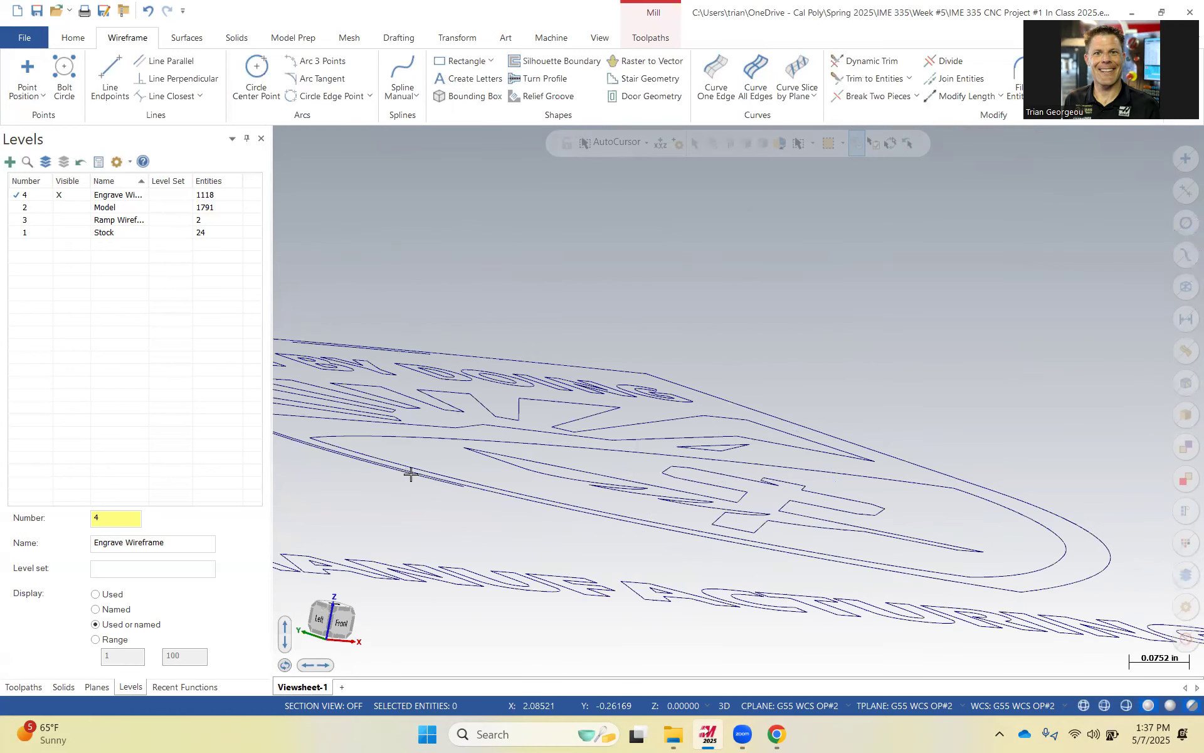
scroll(513, 499, "up", 2)
left_click(515, 496)
key("Delete")
Delete another duplicate segment further along the same shield edge.
scroll(533, 483, "down", 1)
scroll(534, 482, "down", 1)
scroll(470, 483, "down", 1)
scroll(379, 455, "down", 2)
scroll(352, 434, "up", 2)
scroll(402, 496, "up", 3)
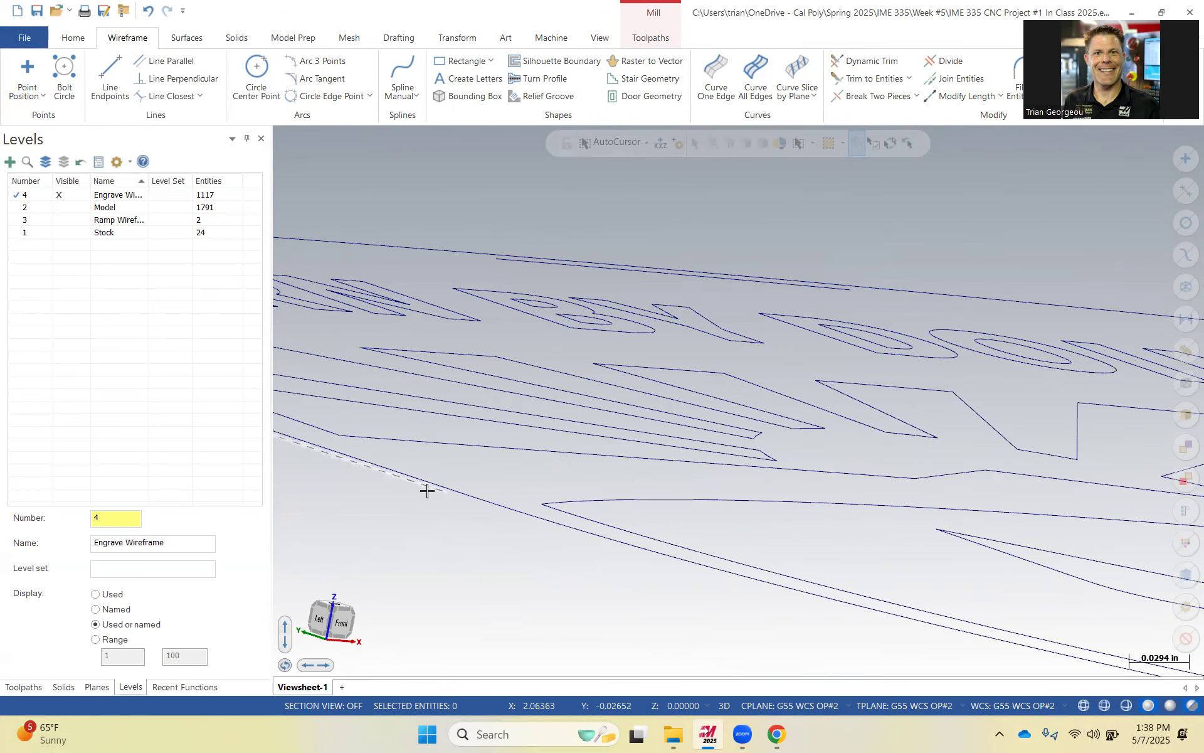
left_click(428, 490)
key("Delete")
Delete a duplicate segment along the shield edge near the LEARN text.
scroll(433, 449, "down", 2)
scroll(607, 490, "down", 1)
scroll(431, 439, "down", 1)
scroll(345, 420, "down", 1)
scroll(380, 422, "down", 1)
scroll(396, 420, "up", 2)
scroll(358, 406, "up", 2)
left_click(353, 392)
key("Delete")
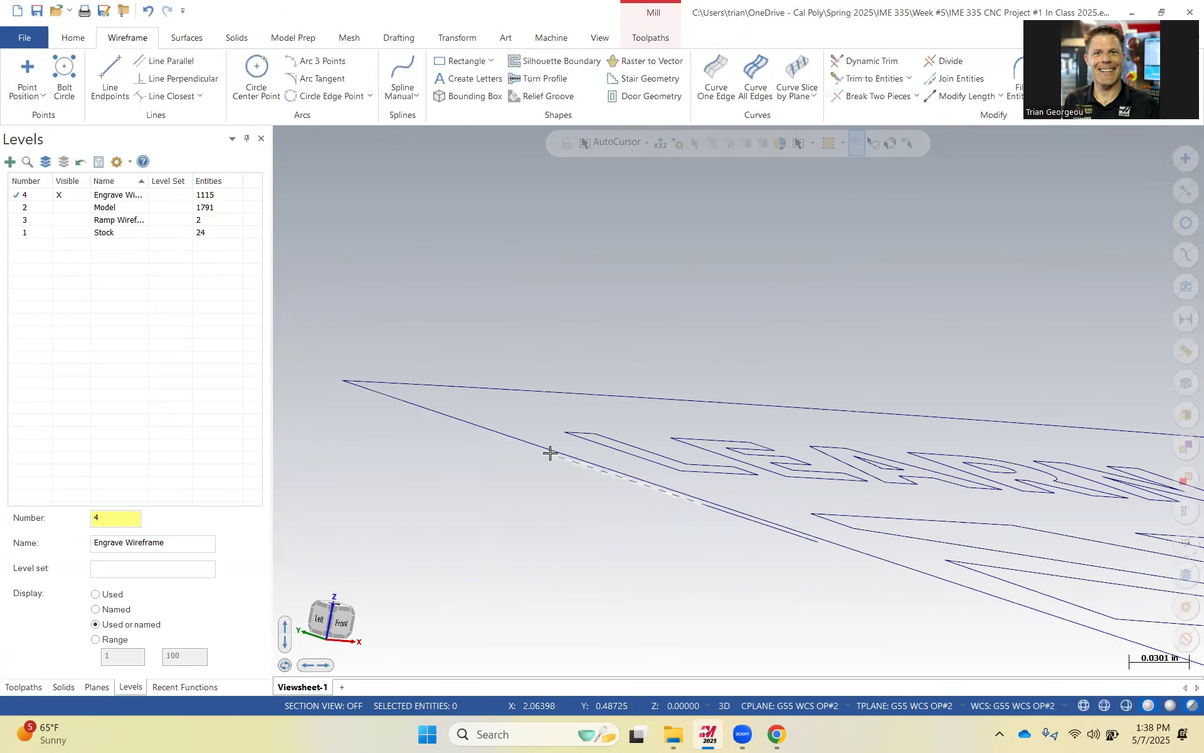
Delete the duplicate segments along the shield's upper edge beside the LEARN letters.
left_click(548, 453)
key("Escape")
left_click(605, 476)
key("Escape")
left_click(622, 480)
key("Delete")
left_click(720, 513)
key("Delete")
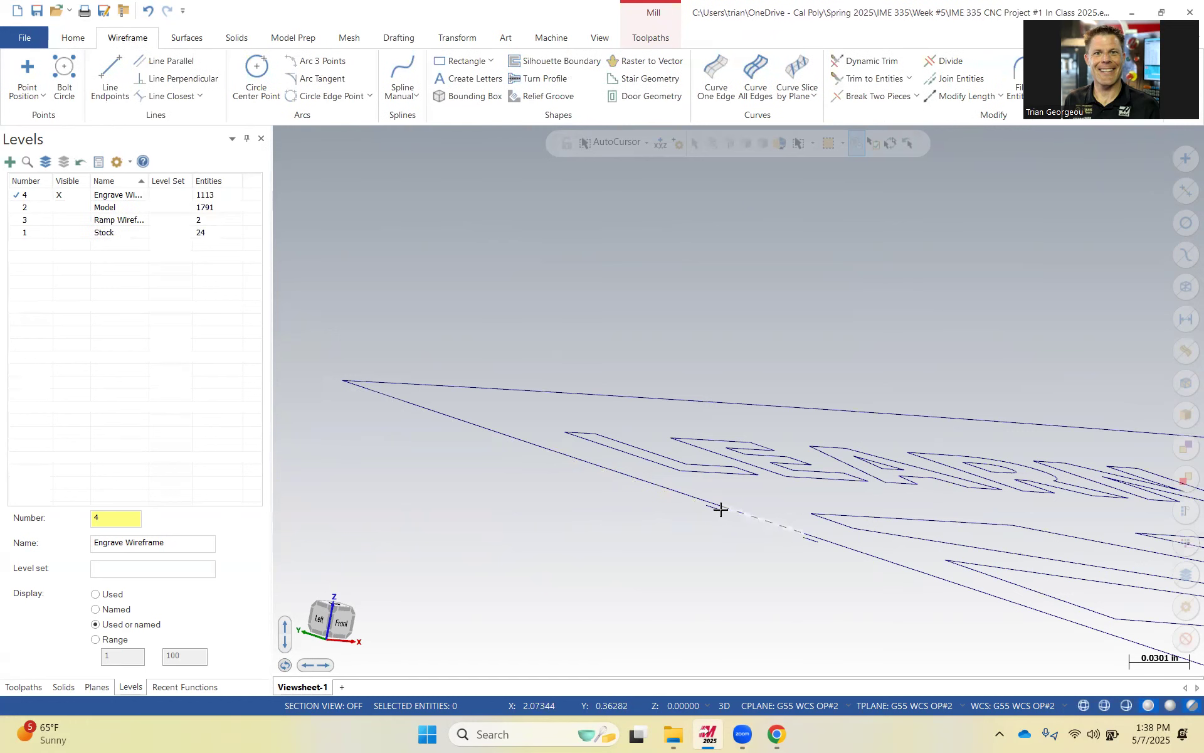
Delete the remaining short duplicate segments along the shield's upper edge below the LEARN letters.
scroll(796, 540, "up", 3)
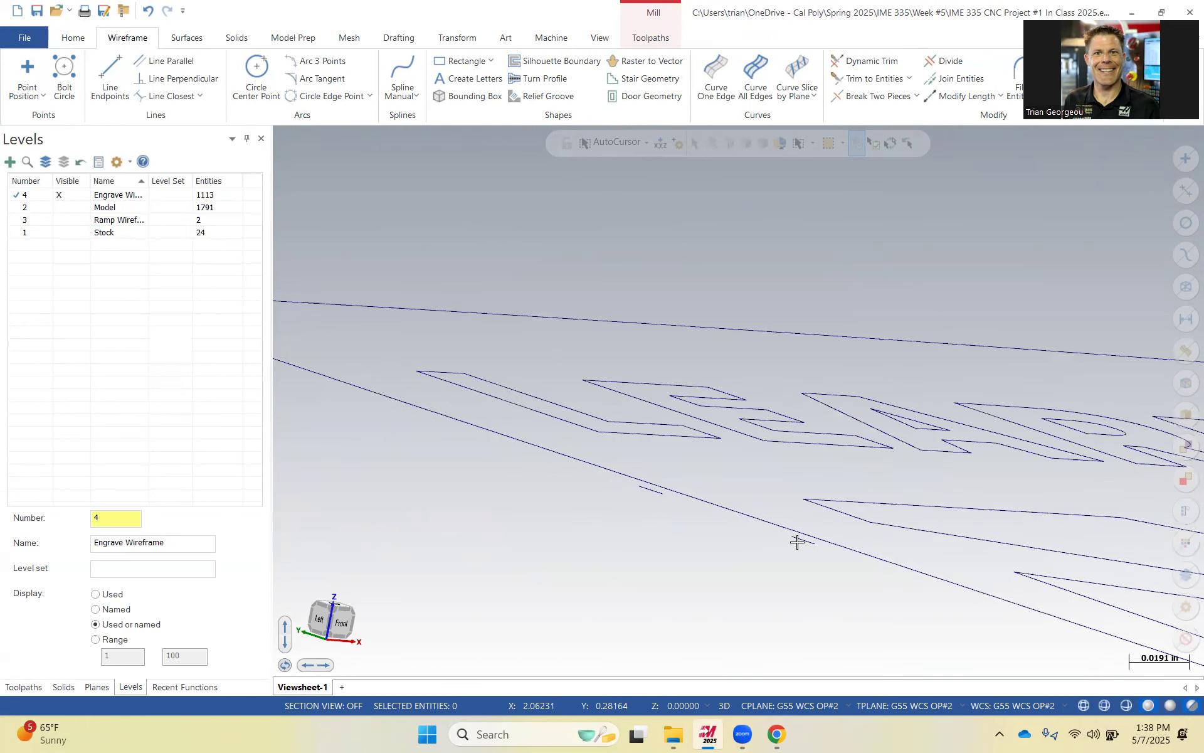
left_click(809, 540)
left_click_drag(823, 563, 784, 542)
key("Delete")
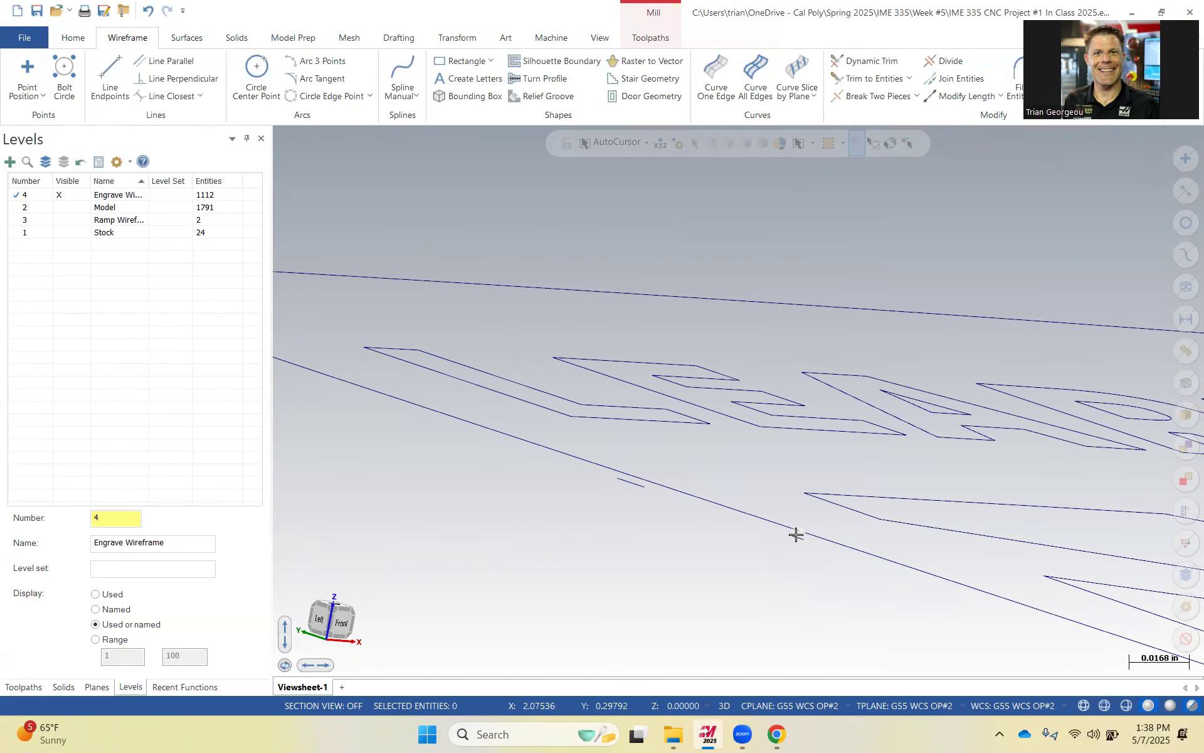
left_click(796, 534)
key("Delete")
left_click(796, 540)
key("Delete")
left_click(636, 485)
key("Delete")
left_click(624, 481)
key("Delete")
left_click(630, 483)
Delete the duplicate segments along the shield's upper edge above the BY text.
scroll(778, 501, "down", 5)
scroll(778, 505, "up", 3)
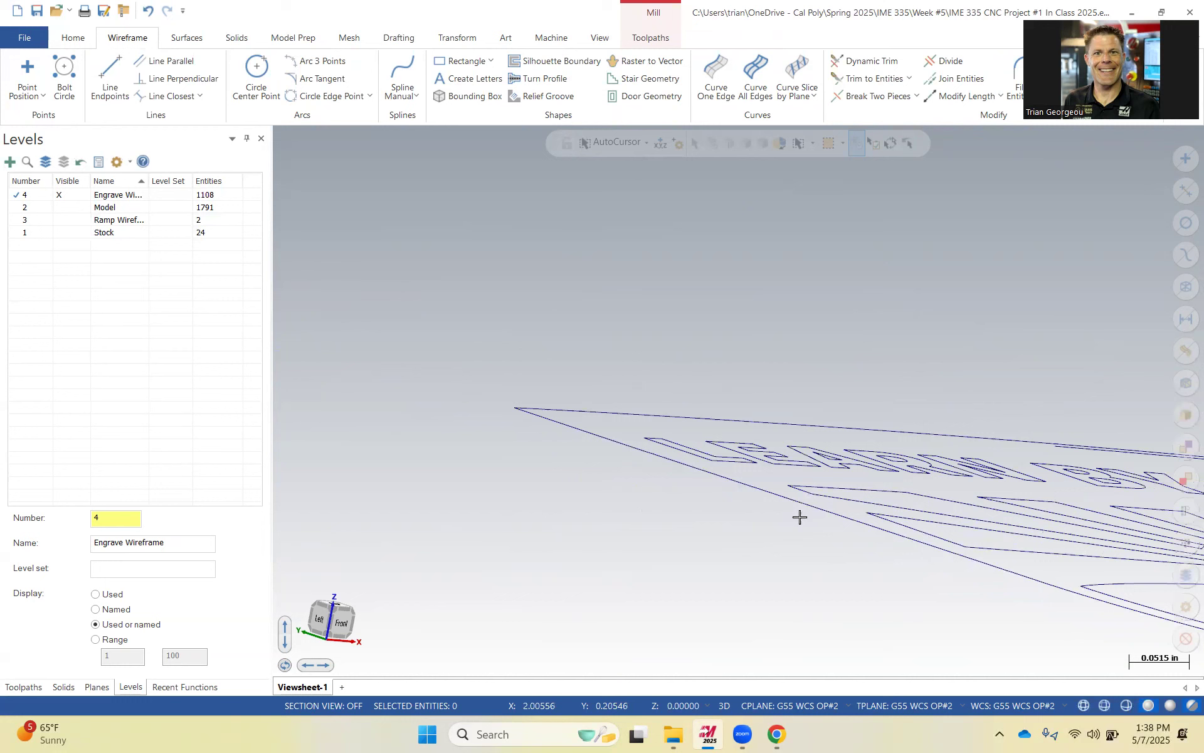
scroll(829, 372, "up", 4)
scroll(847, 370, "down", 4)
scroll(828, 374, "down", 6)
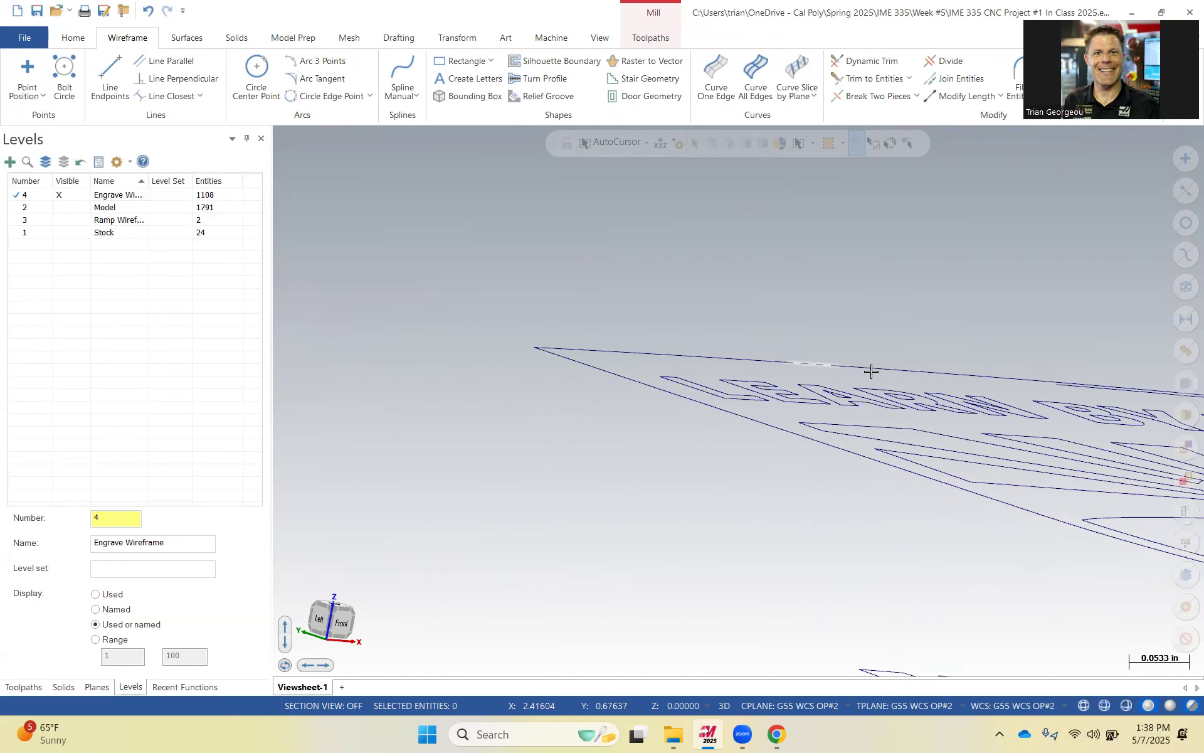
scroll(1066, 389, "up", 7)
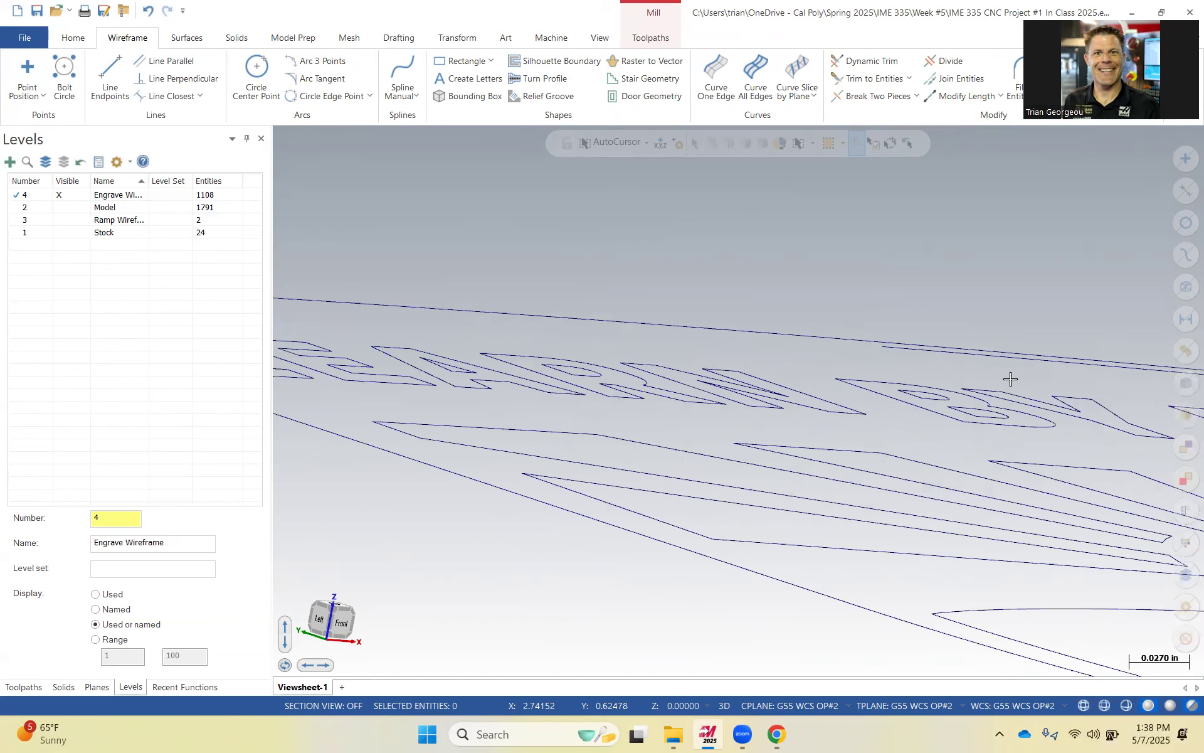
left_click(975, 354)
key("Delete")
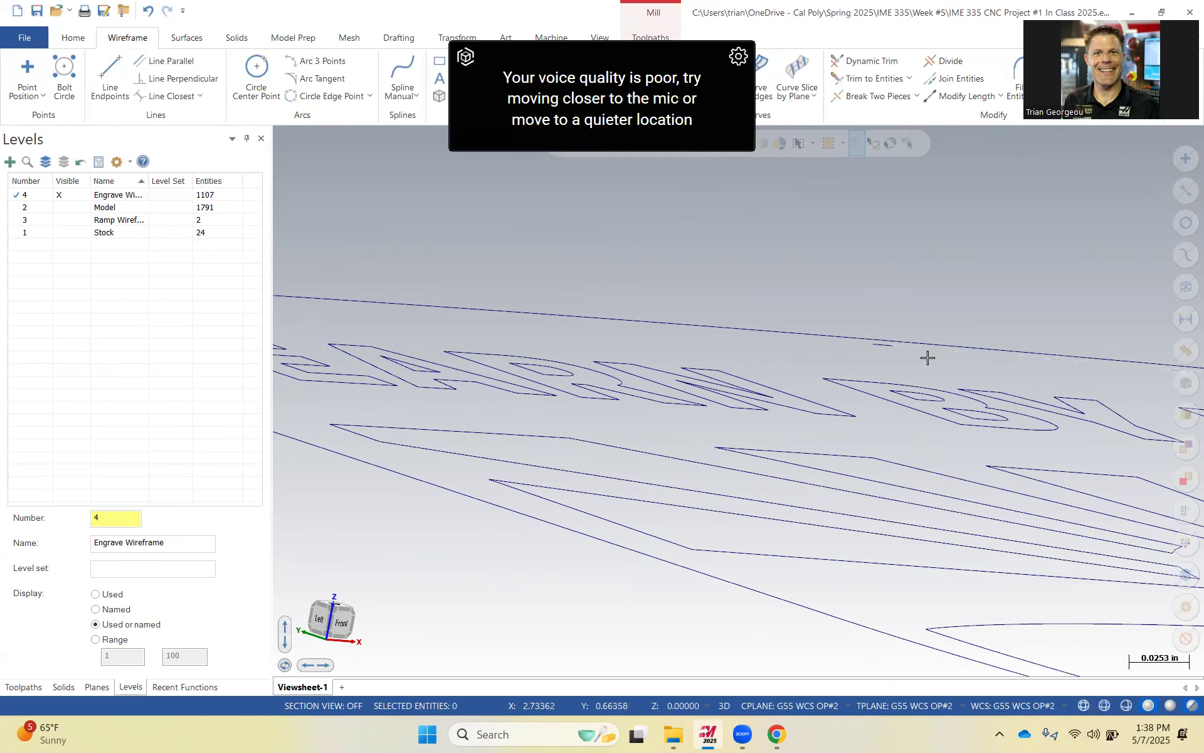
left_click(880, 344)
key("Delete")
left_click(888, 349)
key("Delete")
Delete a duplicate segment along the shield's upper edge near the DOING text.
scroll(907, 366, "down", 1)
scroll(908, 365, "down", 2)
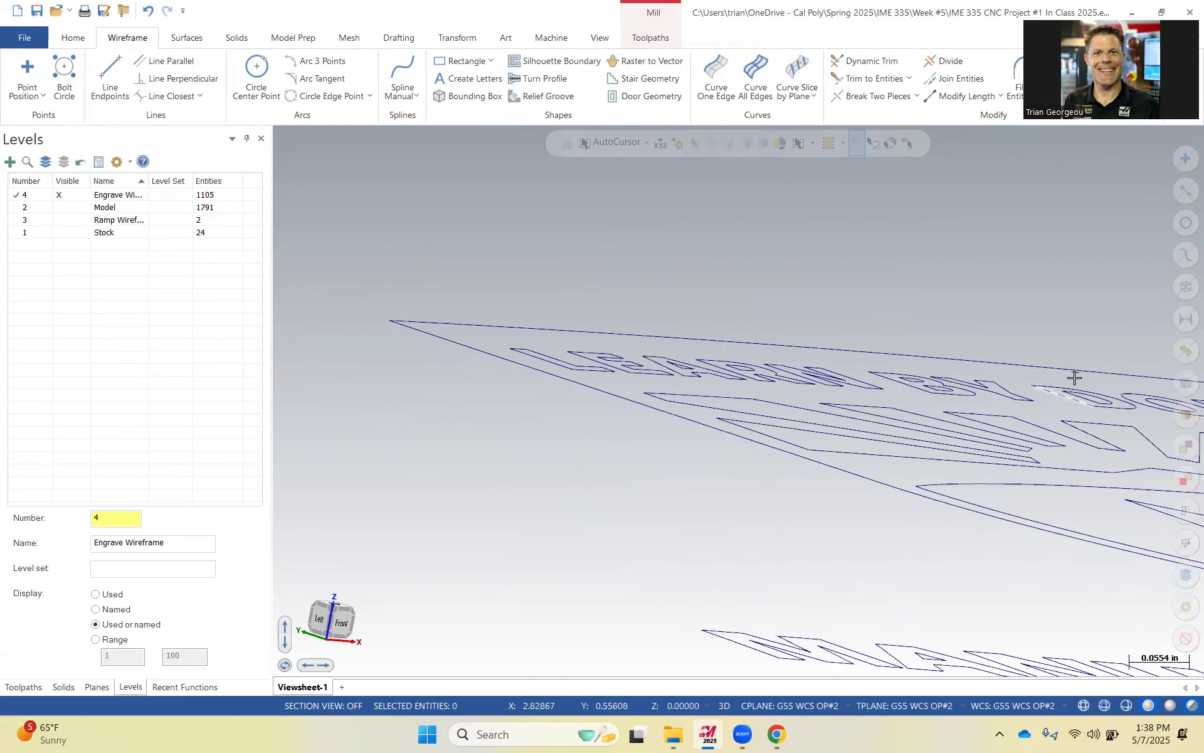
scroll(1094, 397, "down", 1)
scroll(1090, 392, "up", 3)
scroll(1037, 337, "up", 3)
left_click(1044, 335)
key("Delete")
scroll(866, 355, "down", 3)
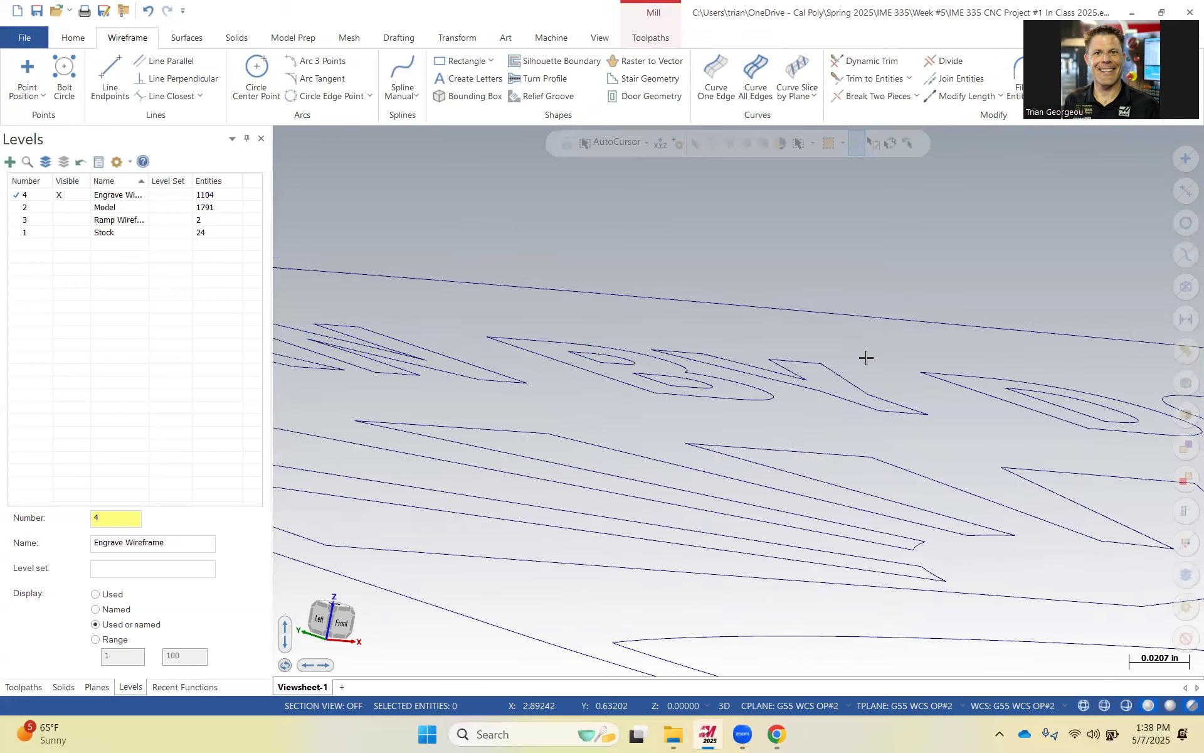
scroll(876, 357, "down", 6)
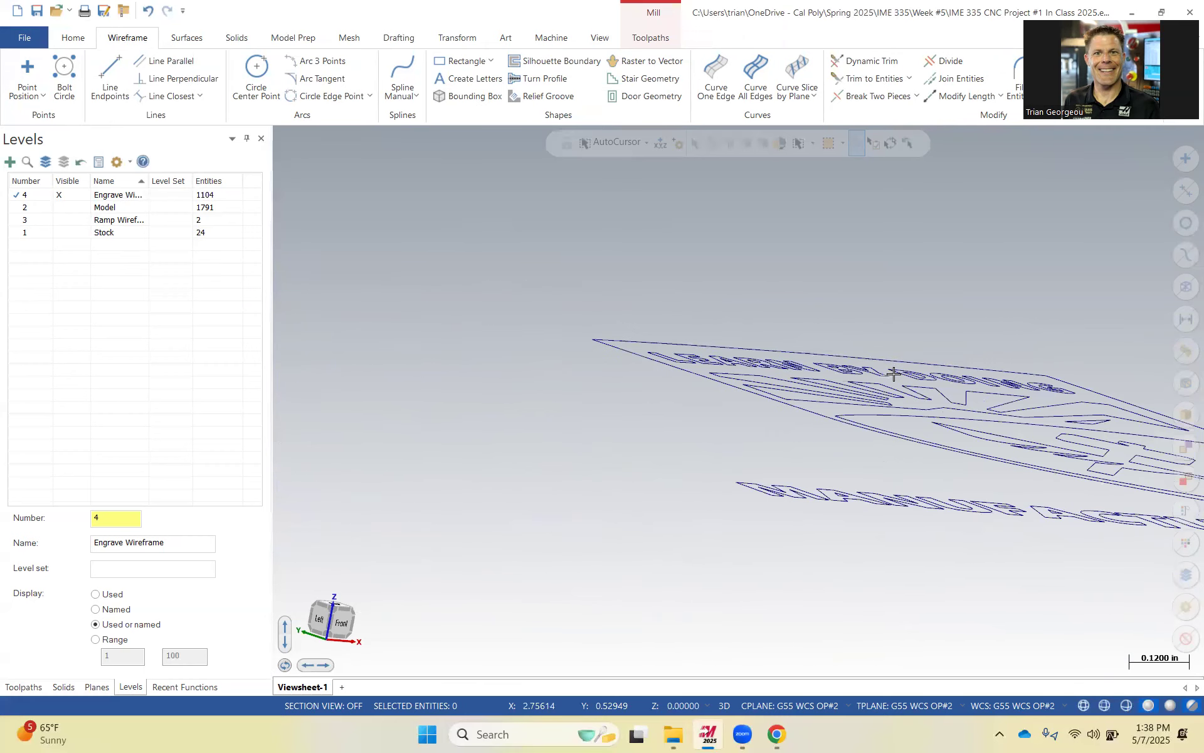
middle_click_drag(918, 372, 885, 409)
scroll(885, 409, "down", 5)
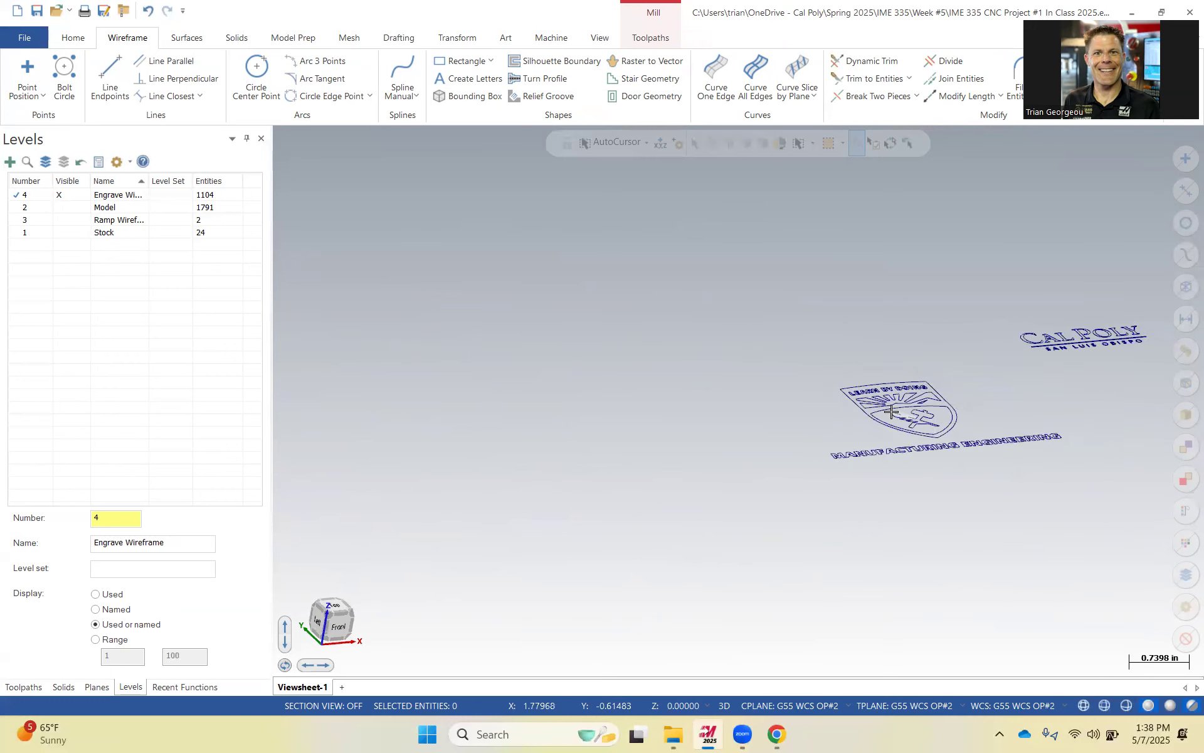
Start a Contour toolpath and window-select all engraving chains, with a start point near the Cal Poly text.
left_click(650, 37)
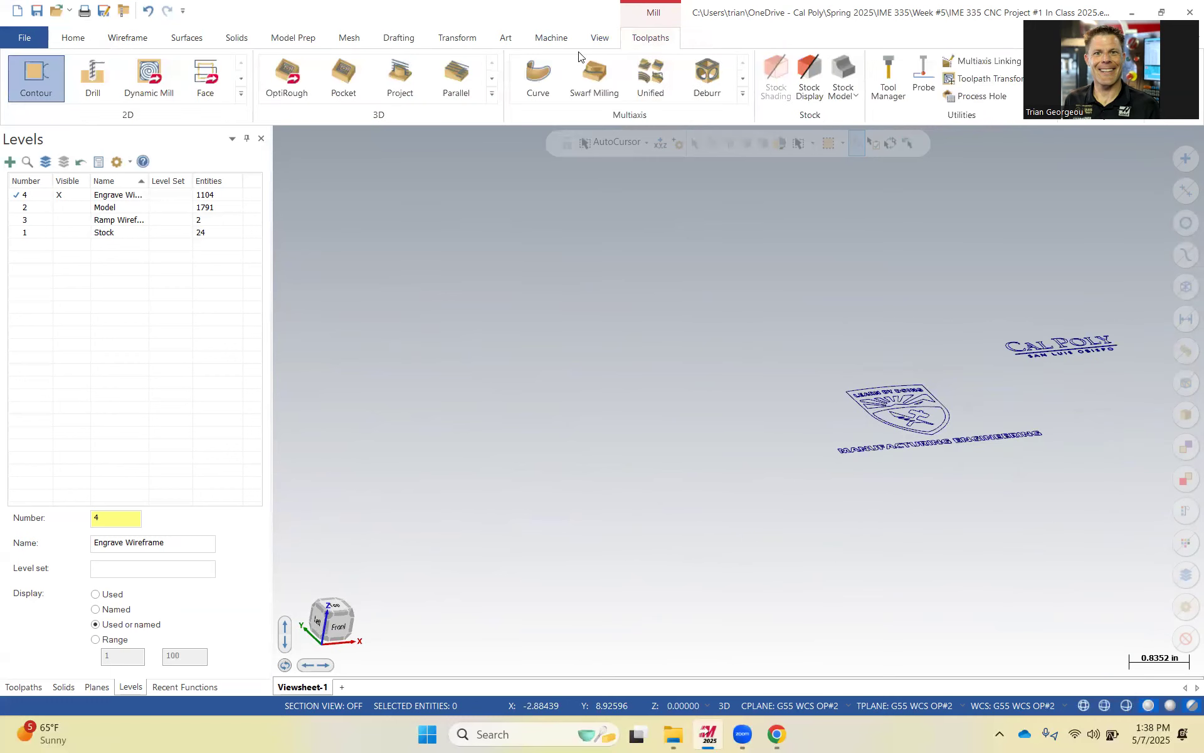
left_click(39, 71)
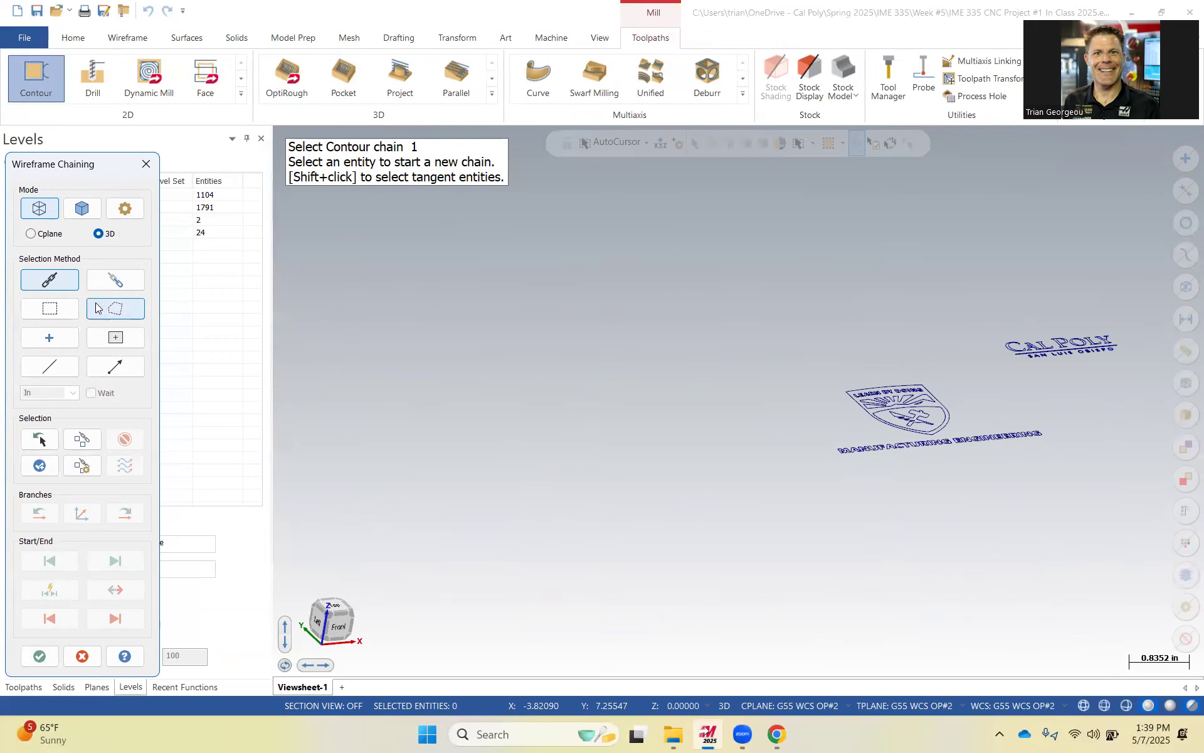
left_click(63, 310)
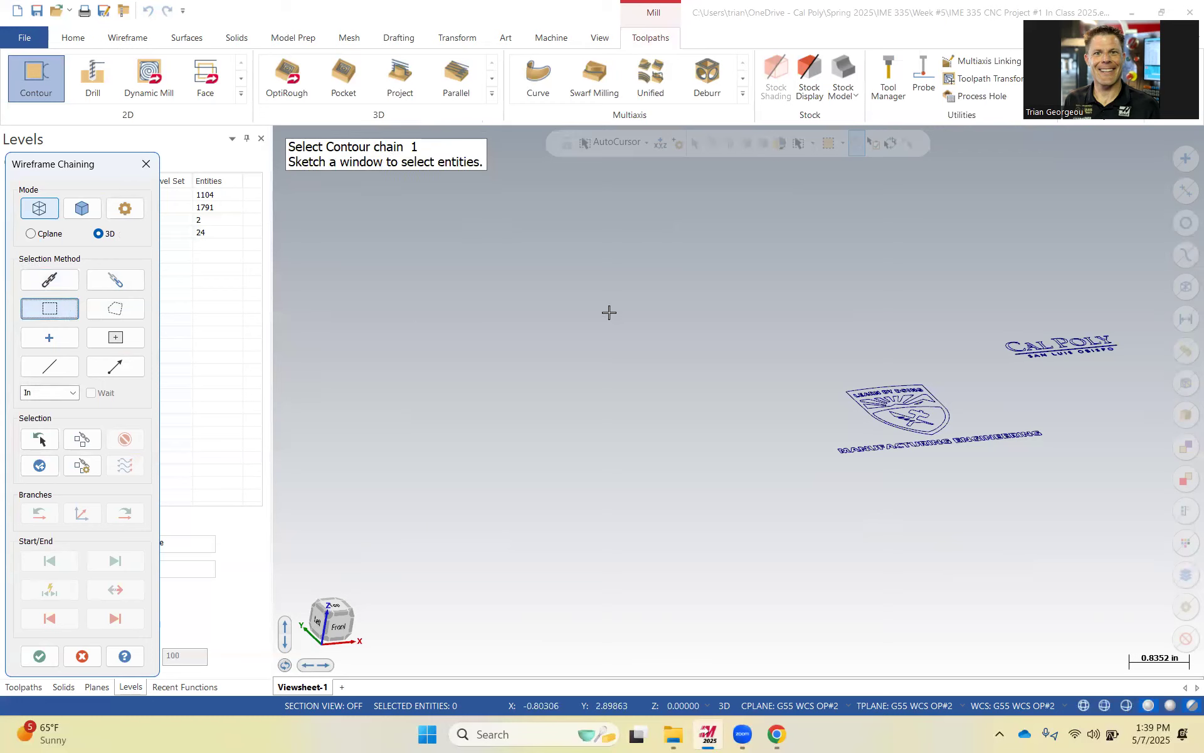
mouse_move(783, 233)
left_mouse_down()
mouse_move(1059, 475)
mouse_move(1133, 495)
left_mouse_up()
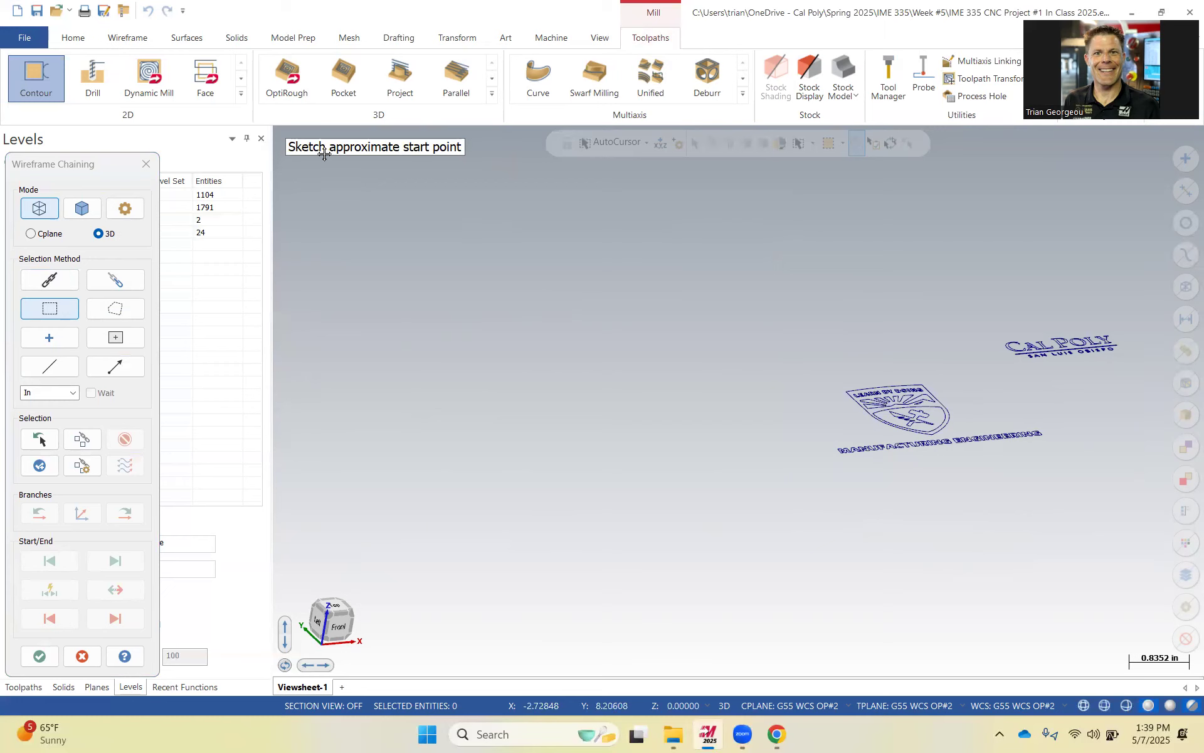
left_click(1111, 334)
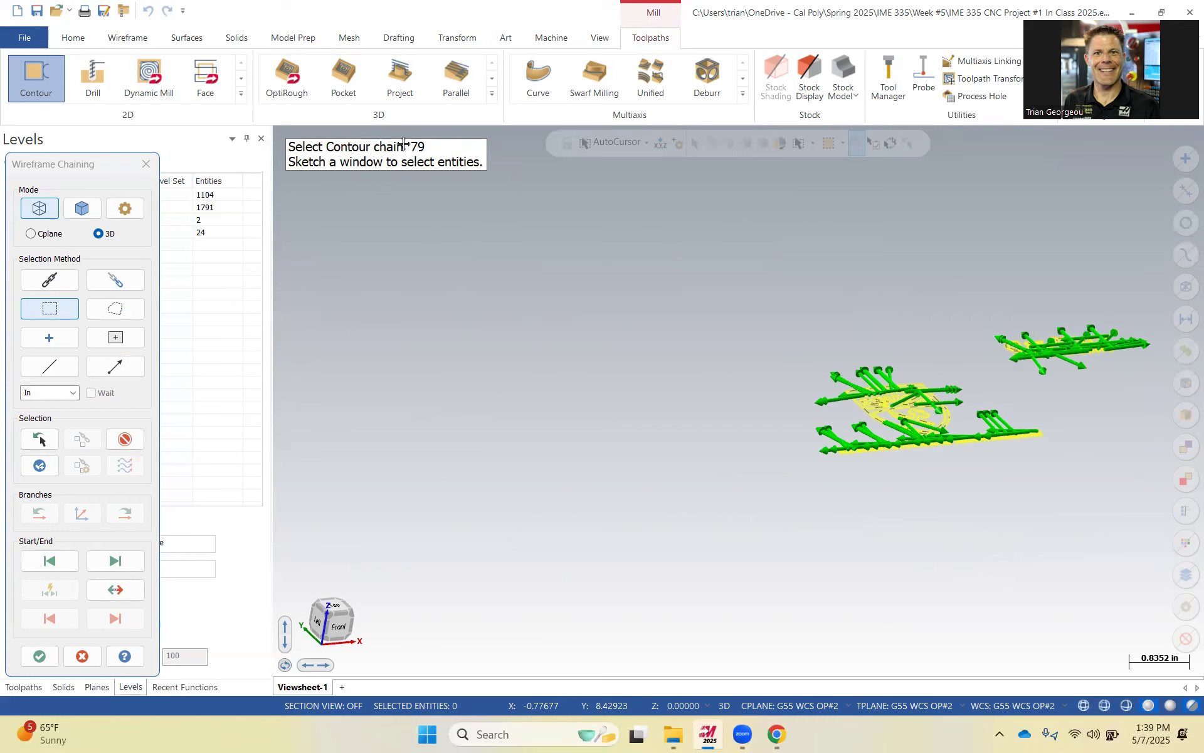
left_click(39, 656)
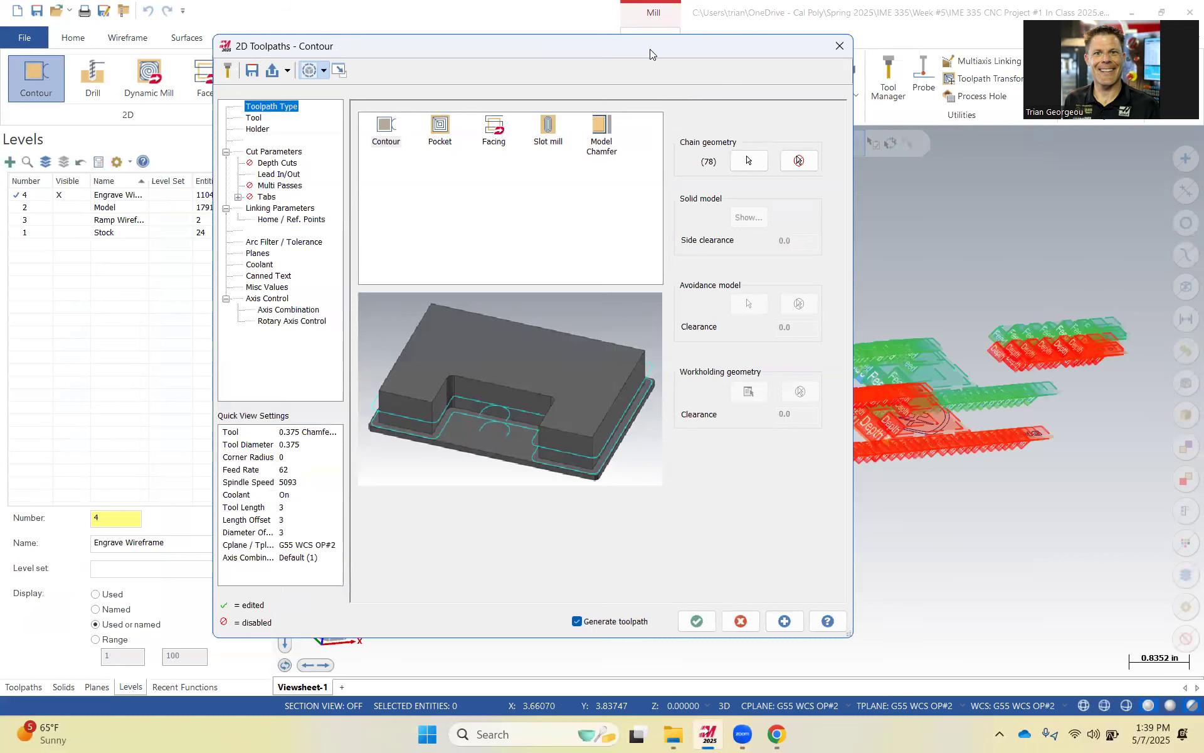
Create a new ball endmill with a 0.0625 in cutting diameter for the contour toolpath.
left_click_drag(649, 49, 679, 31)
left_click(285, 102)
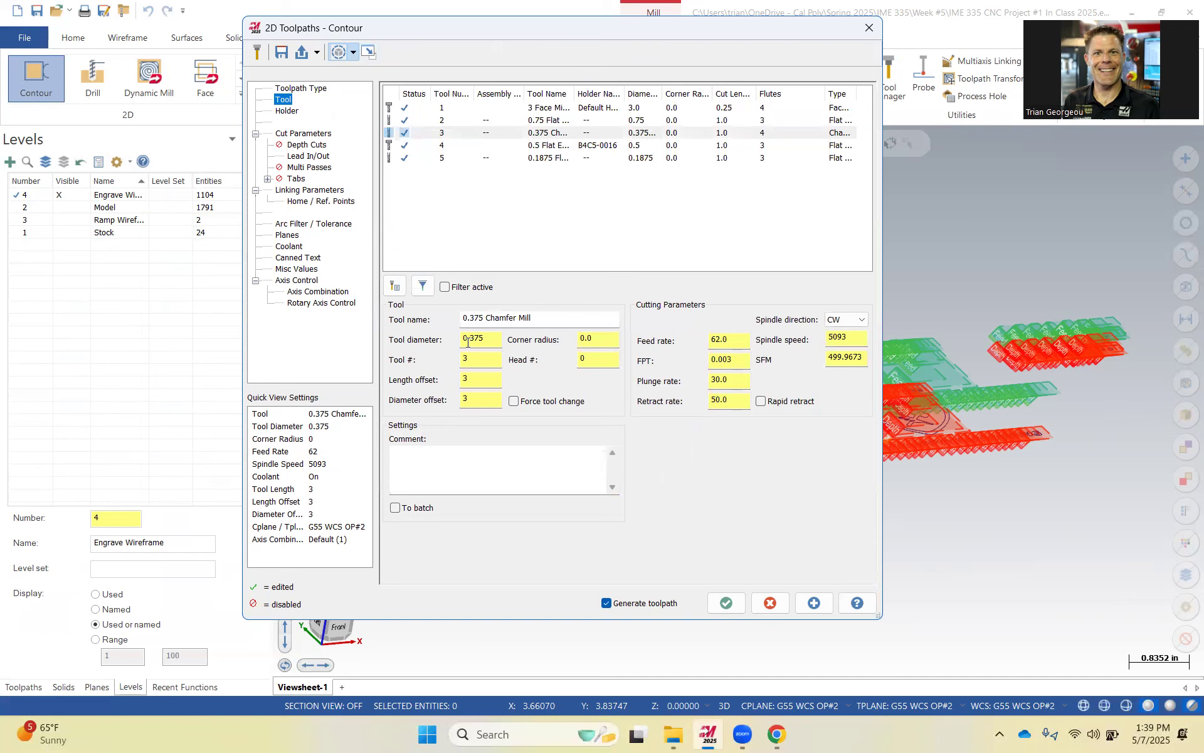
right_click(464, 221)
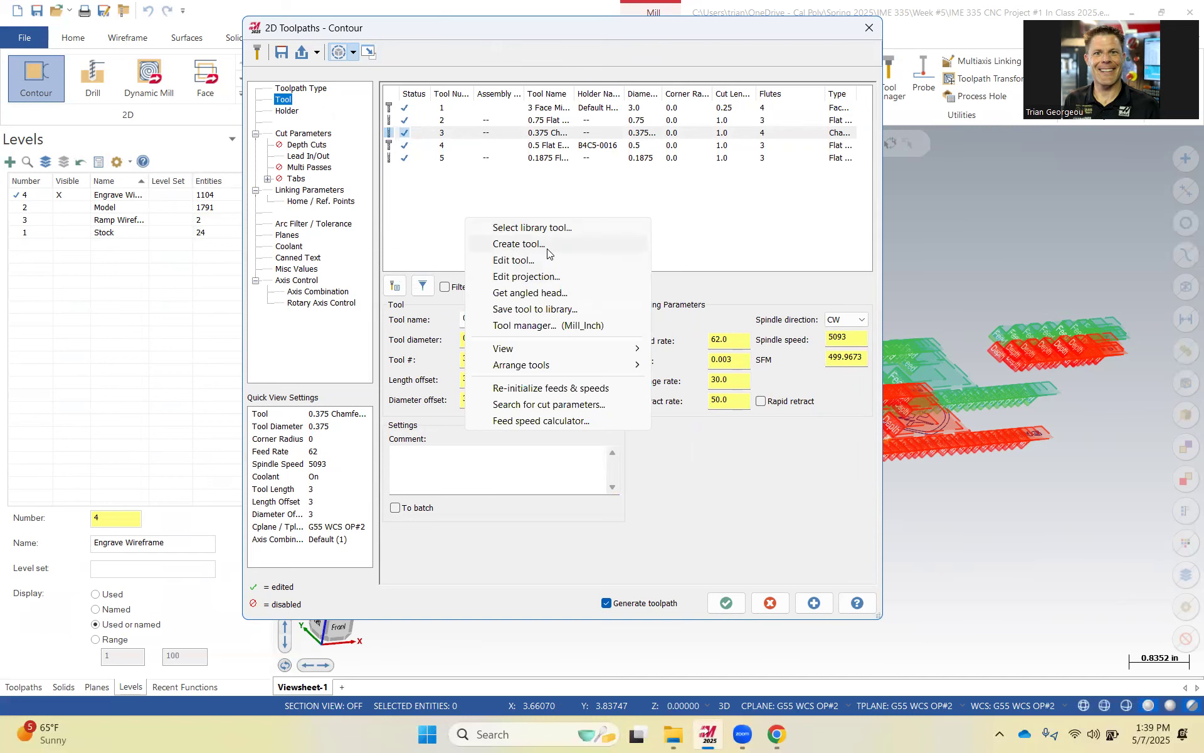
left_click(547, 248)
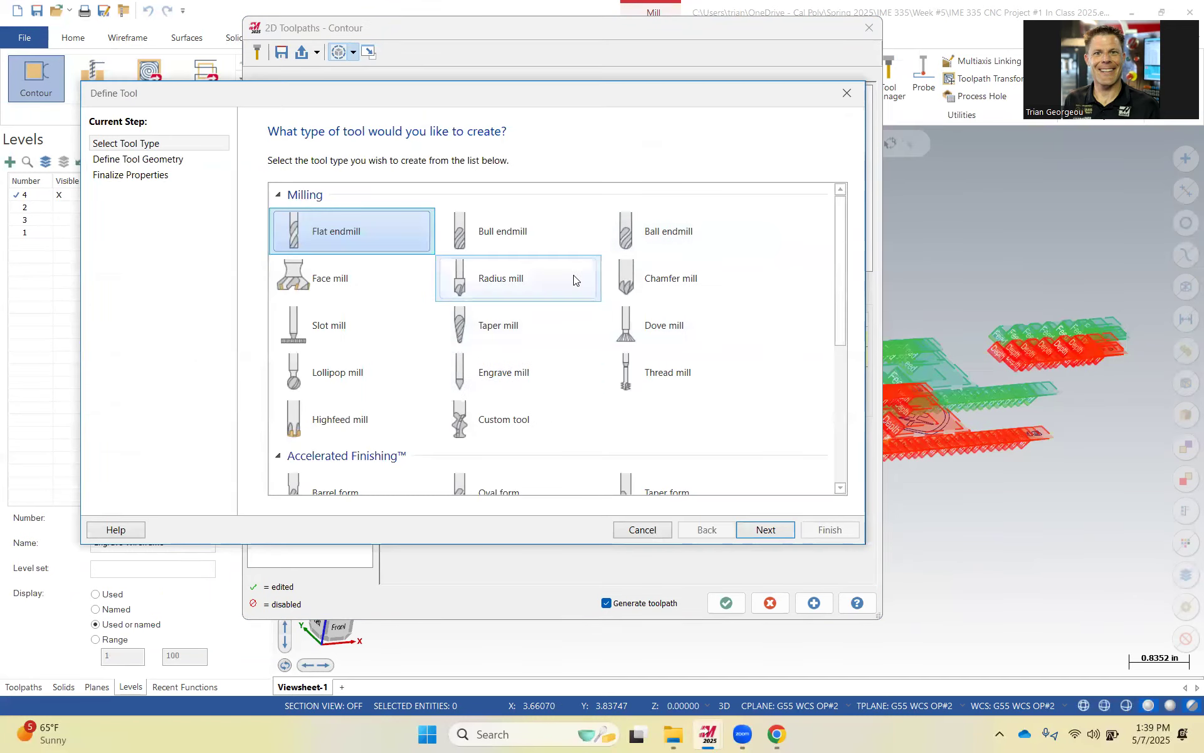
left_click(372, 370)
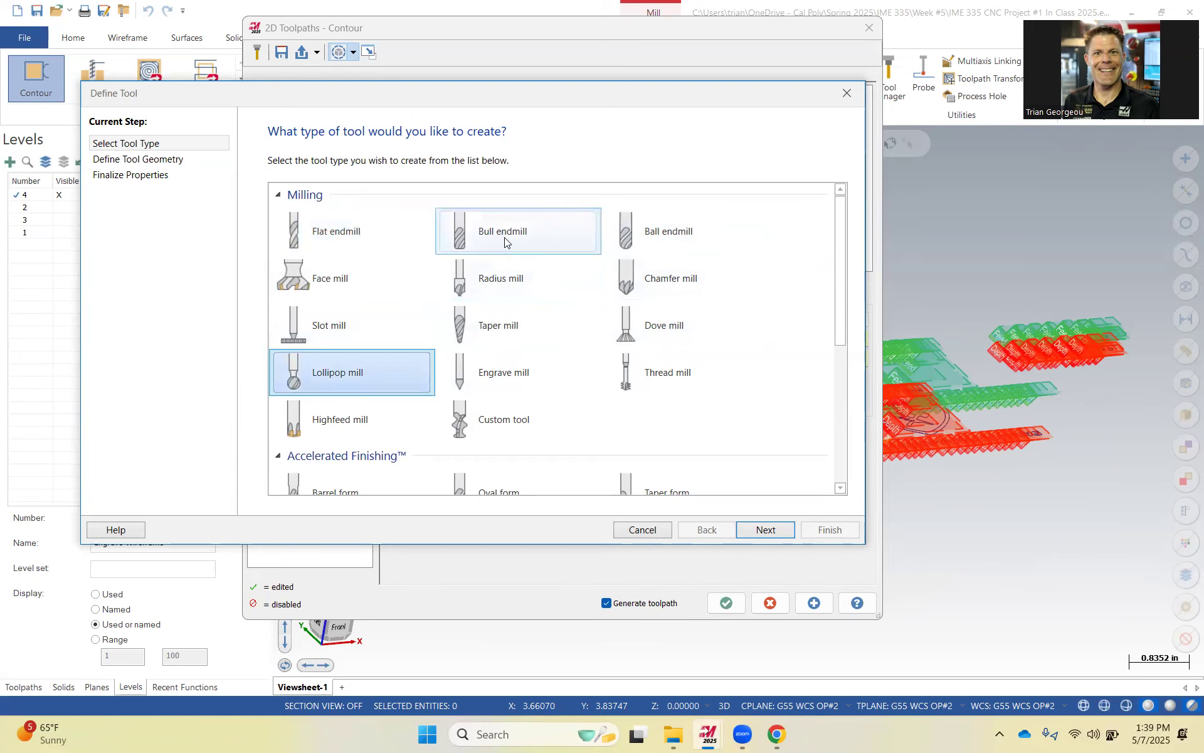
left_click(668, 233)
left_click(769, 529)
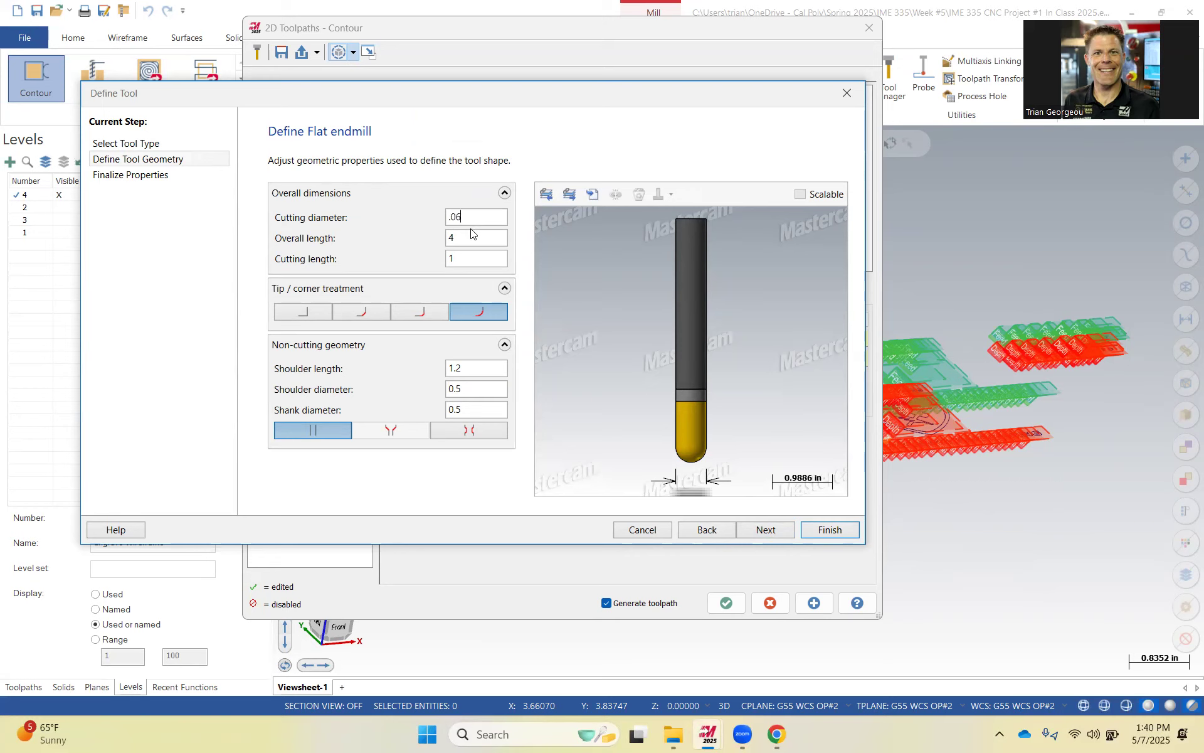
key("Return")
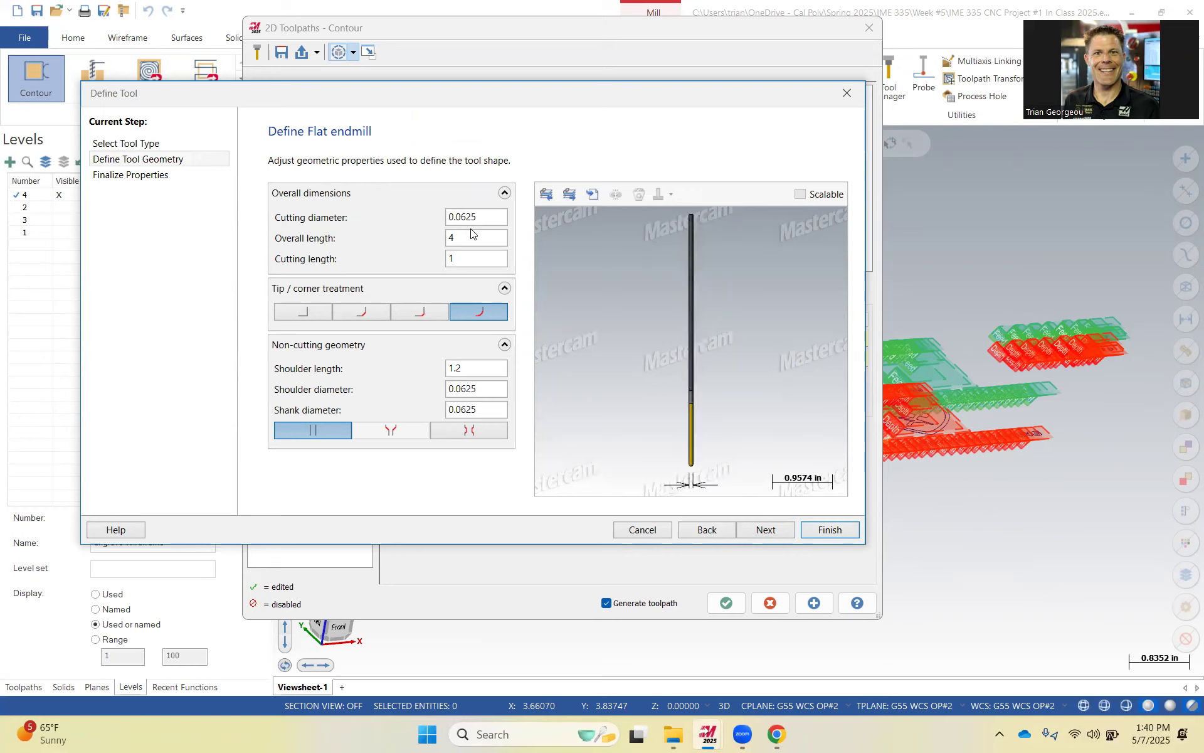
left_click(480, 237)
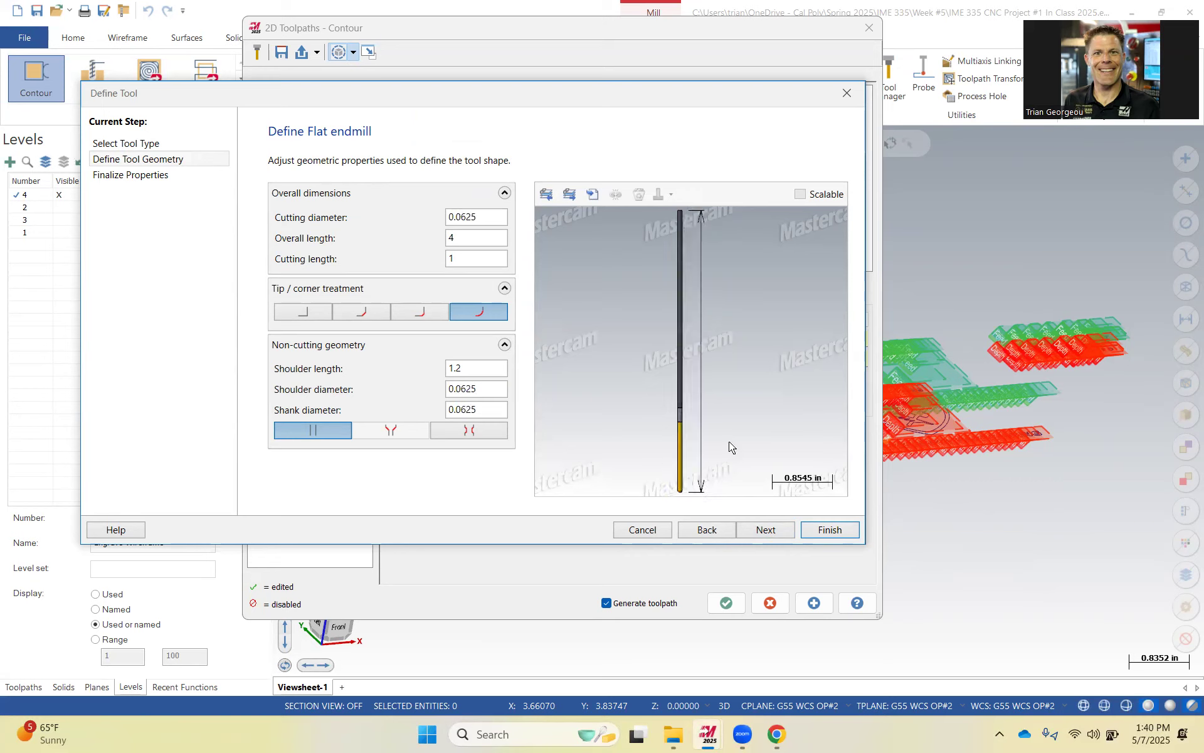
left_click(767, 530)
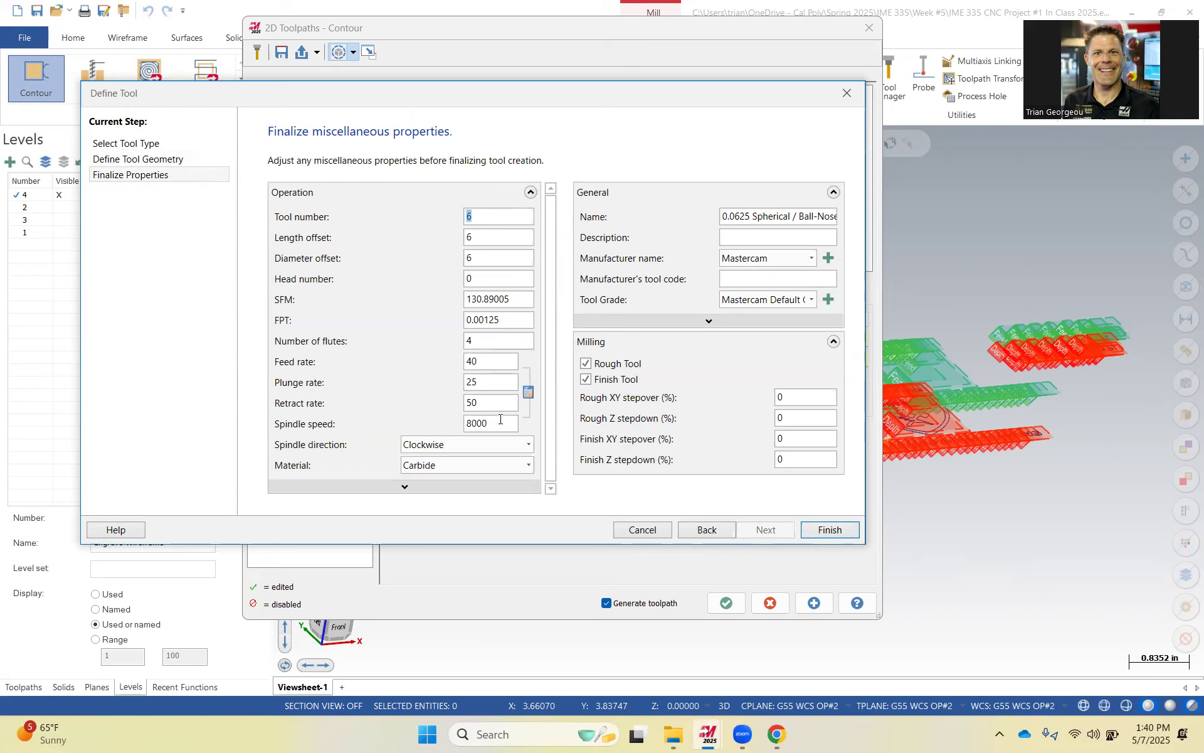
Set the new tool's spindle speed to 10000, feed rate to 24 and plunge rate to 12, then finish it.
type("10000")
left_click(519, 320)
key("BackSpace")
key("BackSpace")
double_click(483, 361)
type("24")
left_click(465, 385)
key("BackSpace")
key("BackSpace")
type("1")
left_click(830, 531)
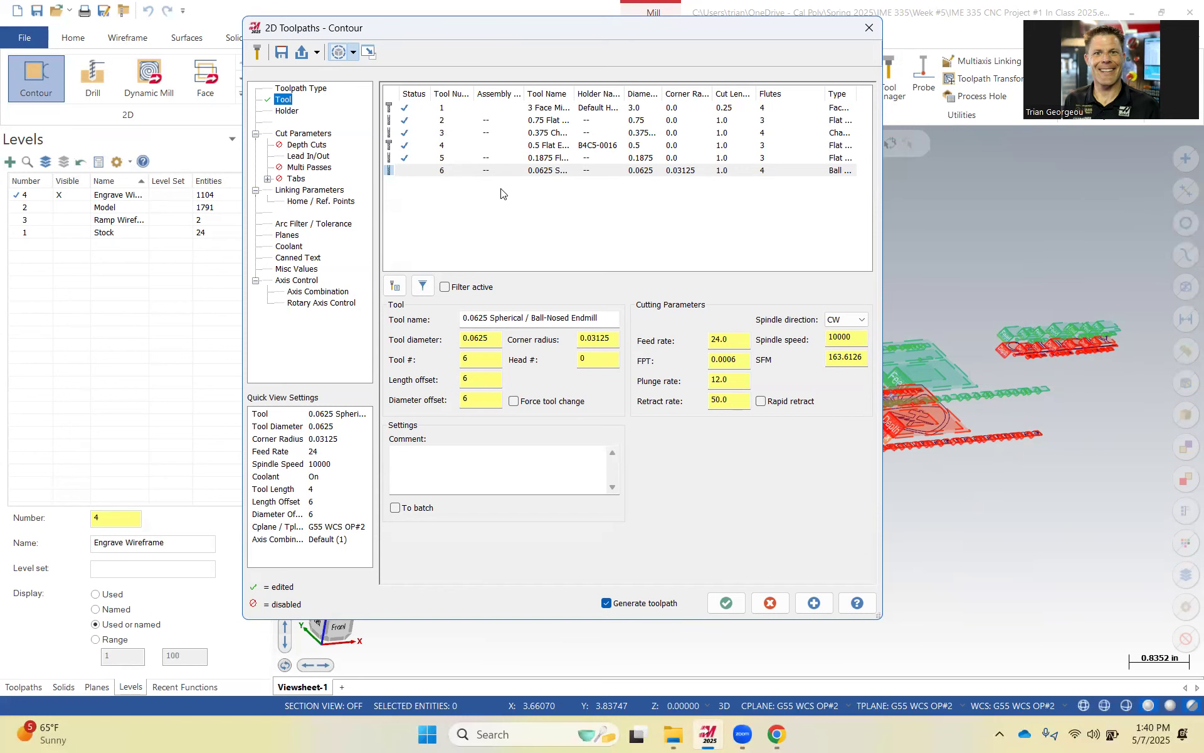
Set the contour type to 2D and the compensation type to Off in the cut parameters.
left_click(312, 134)
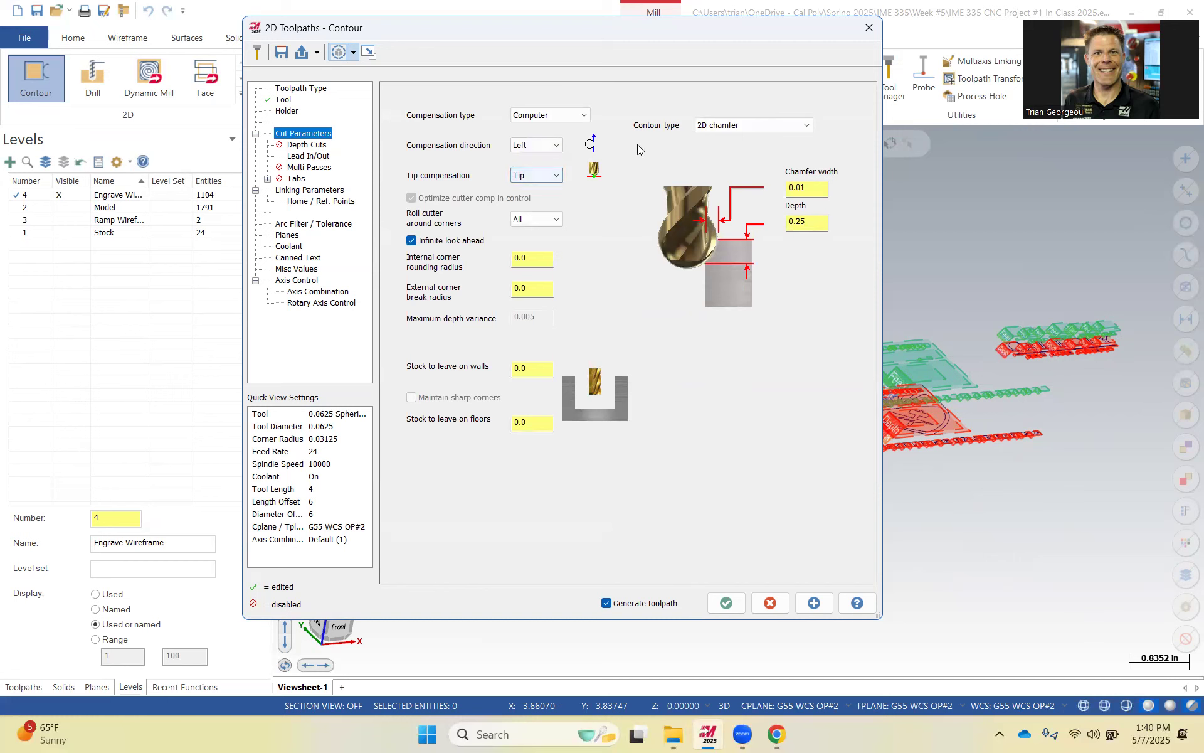
left_click(765, 124)
left_click(726, 137)
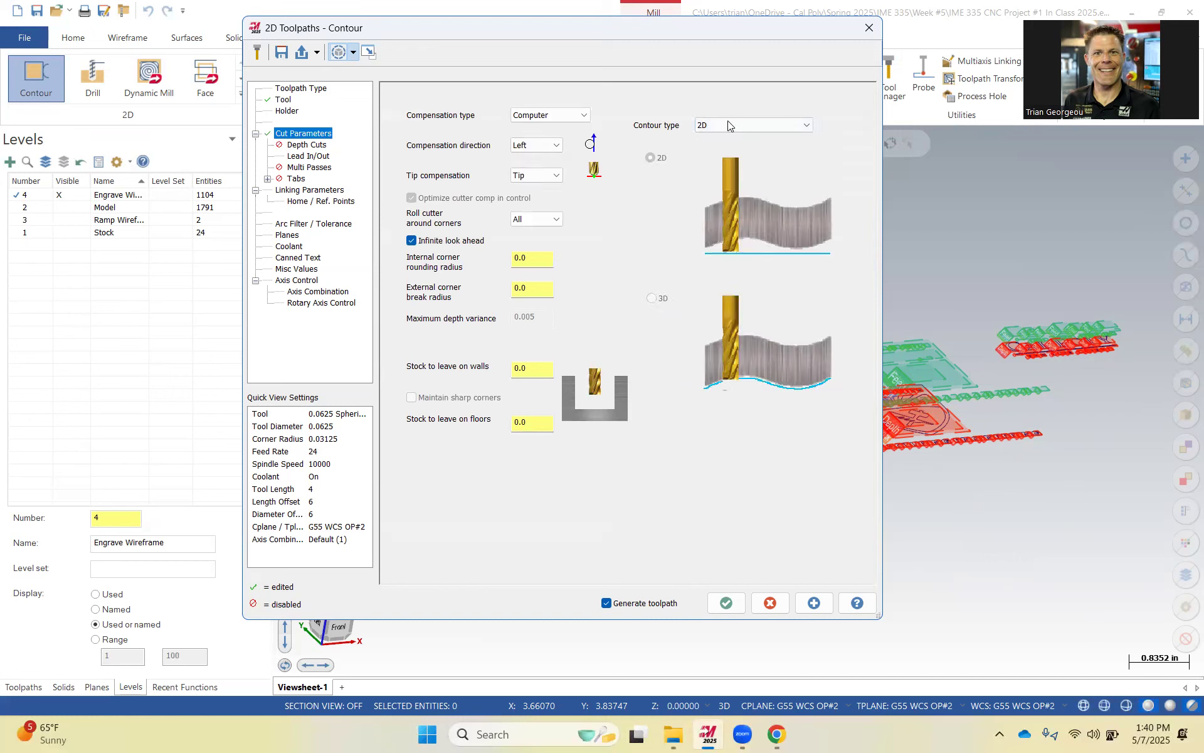
left_click(552, 116)
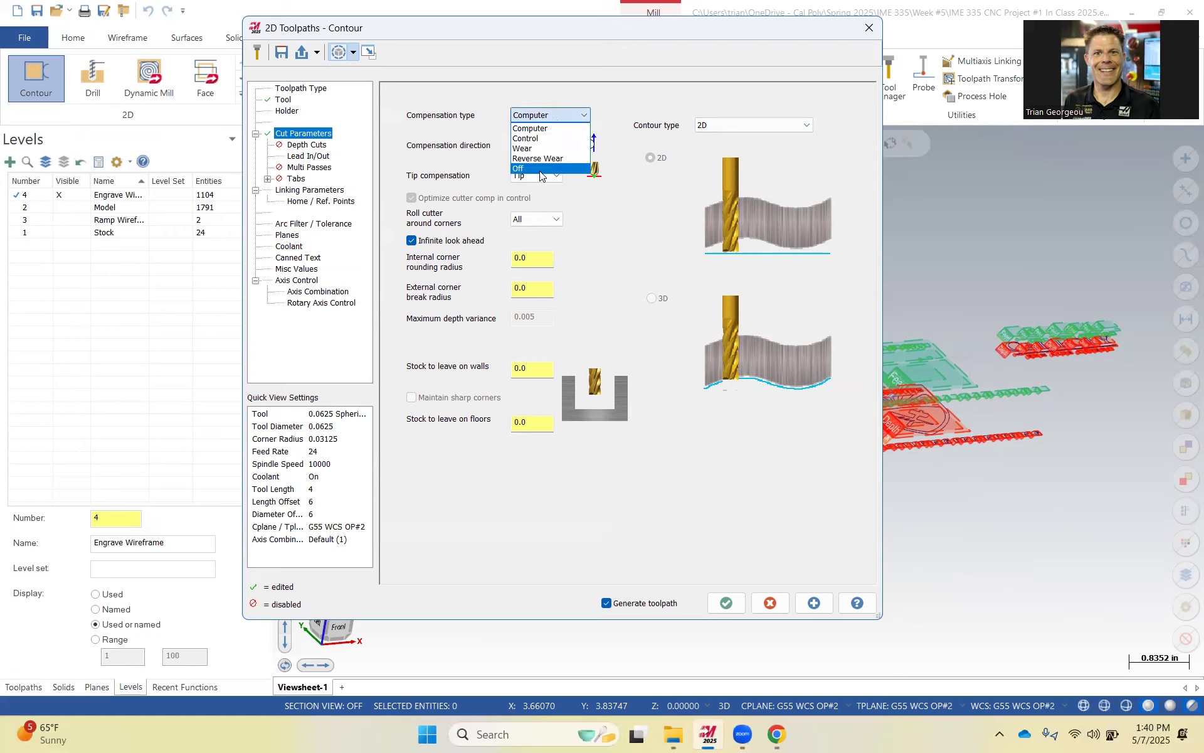
left_click(519, 169)
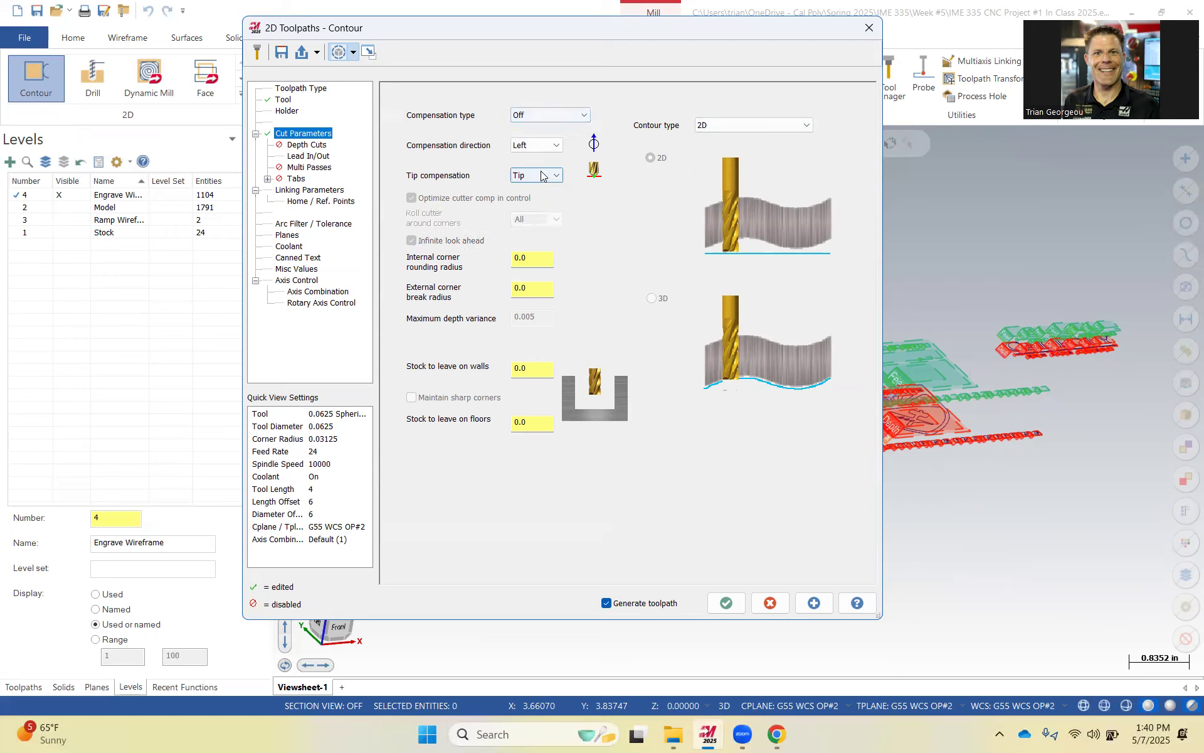
Turn off lead in/out for the contour toolpath.
left_click(316, 147)
left_click(320, 156)
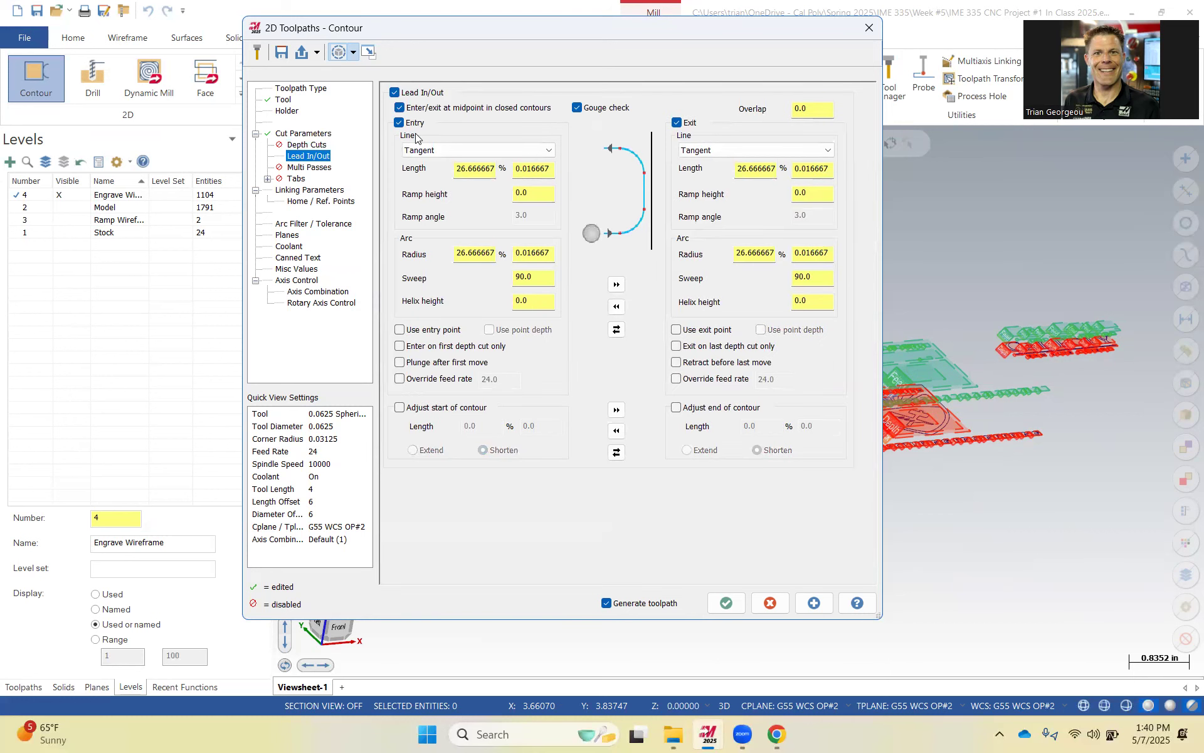
left_click(396, 92)
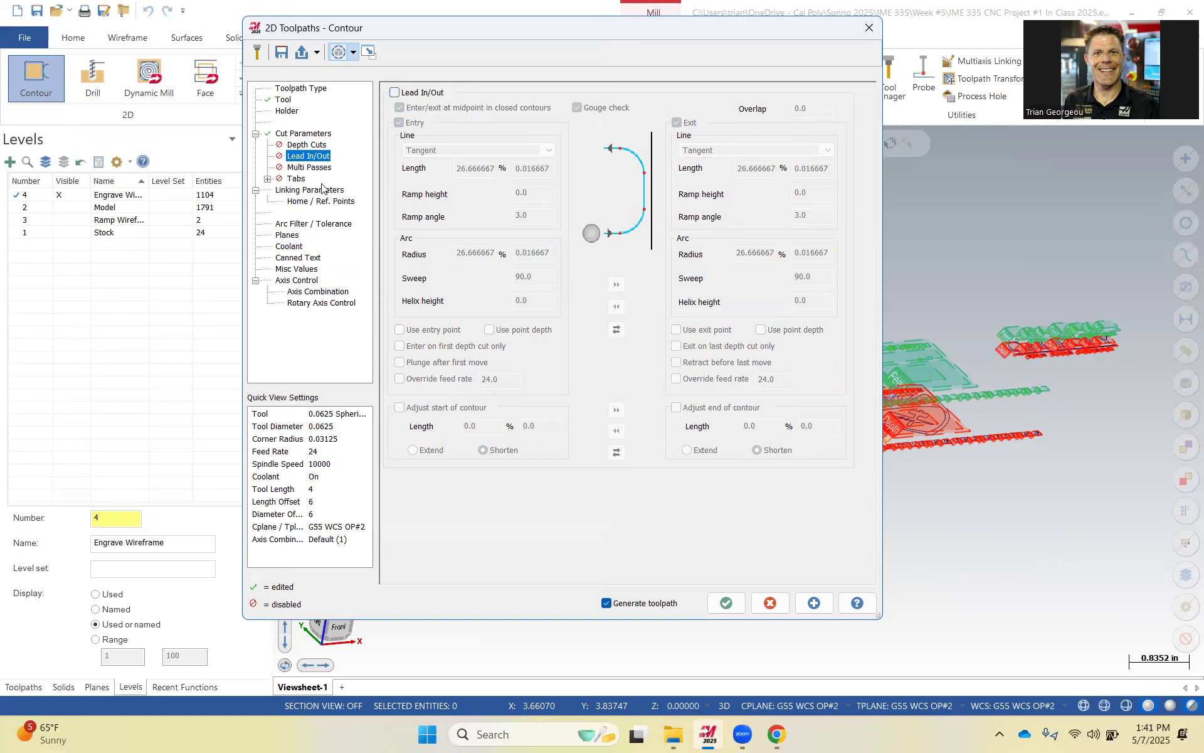
Set the retract and feed plane heights to incremental 0.025.
left_click(299, 190)
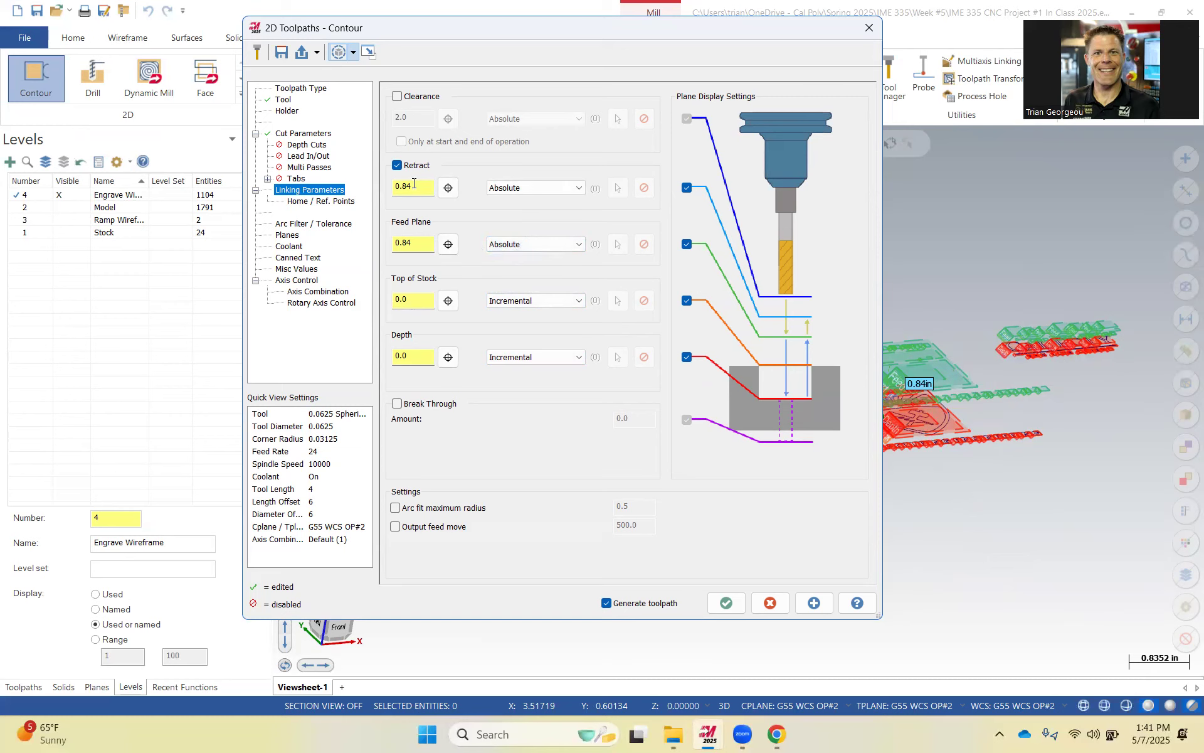
left_click(499, 249)
left_click(510, 268)
left_click(533, 188)
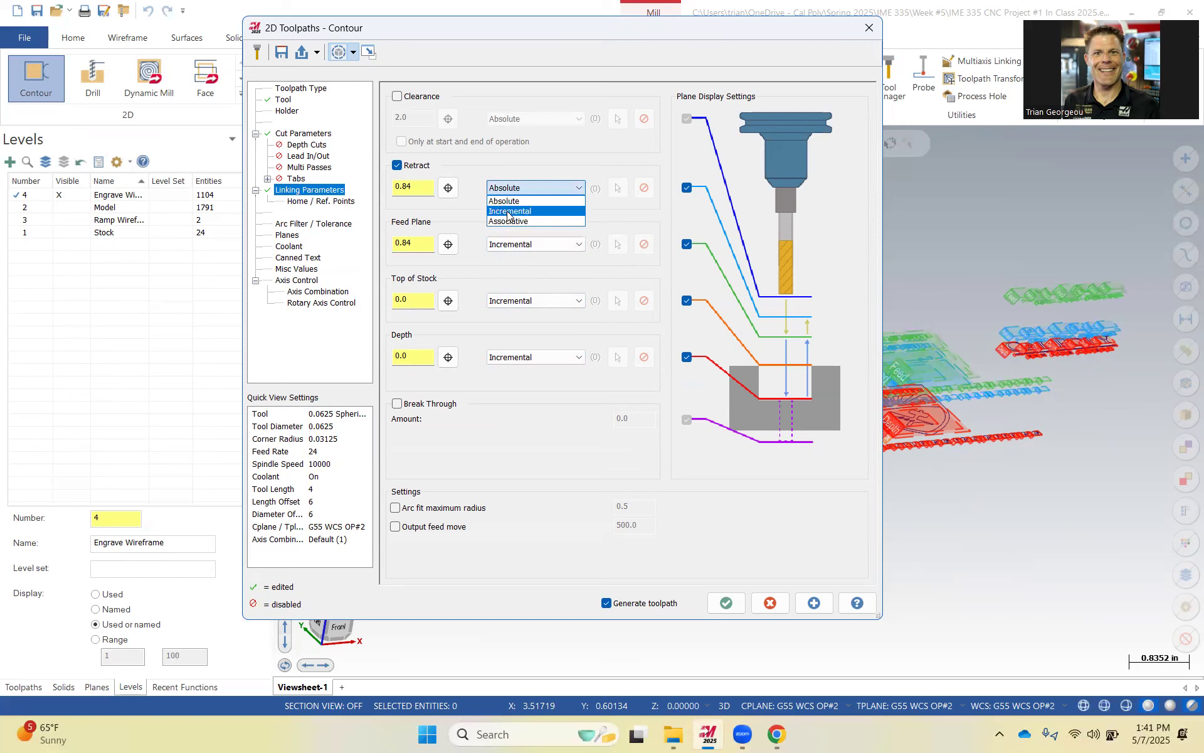
left_click(510, 210)
left_click_drag(414, 189, 370, 195)
type(".0")
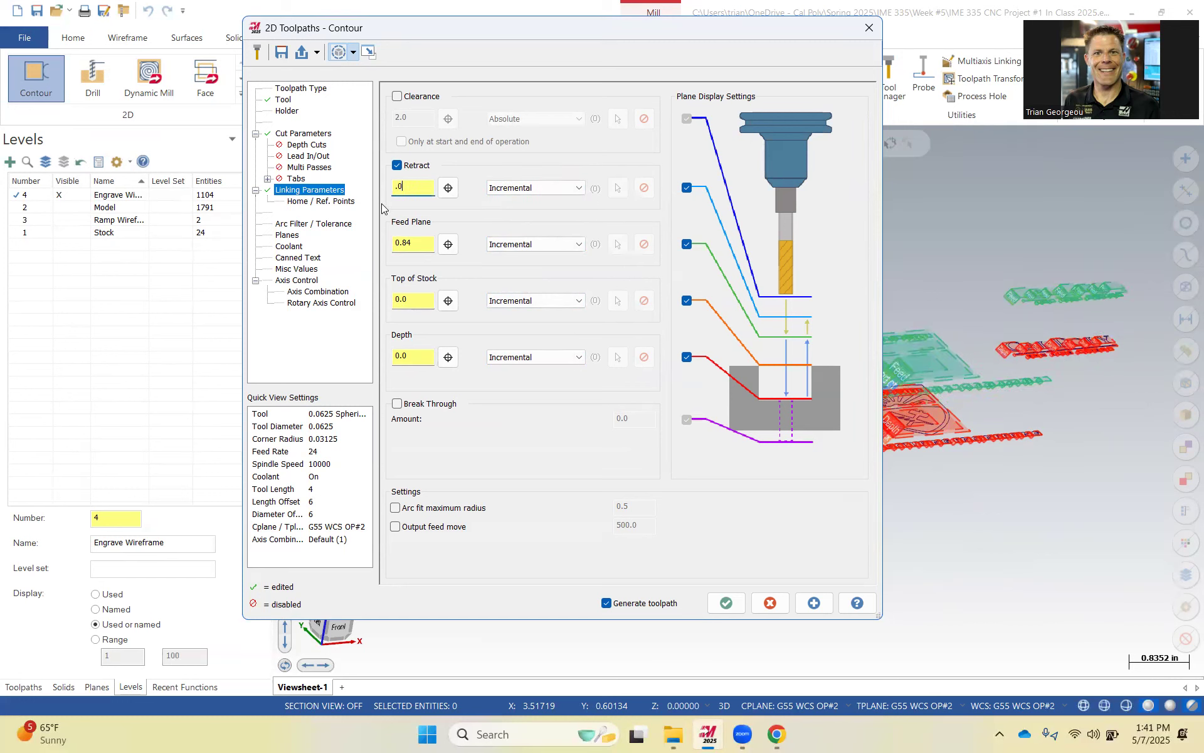
type("25")
key("Tab")
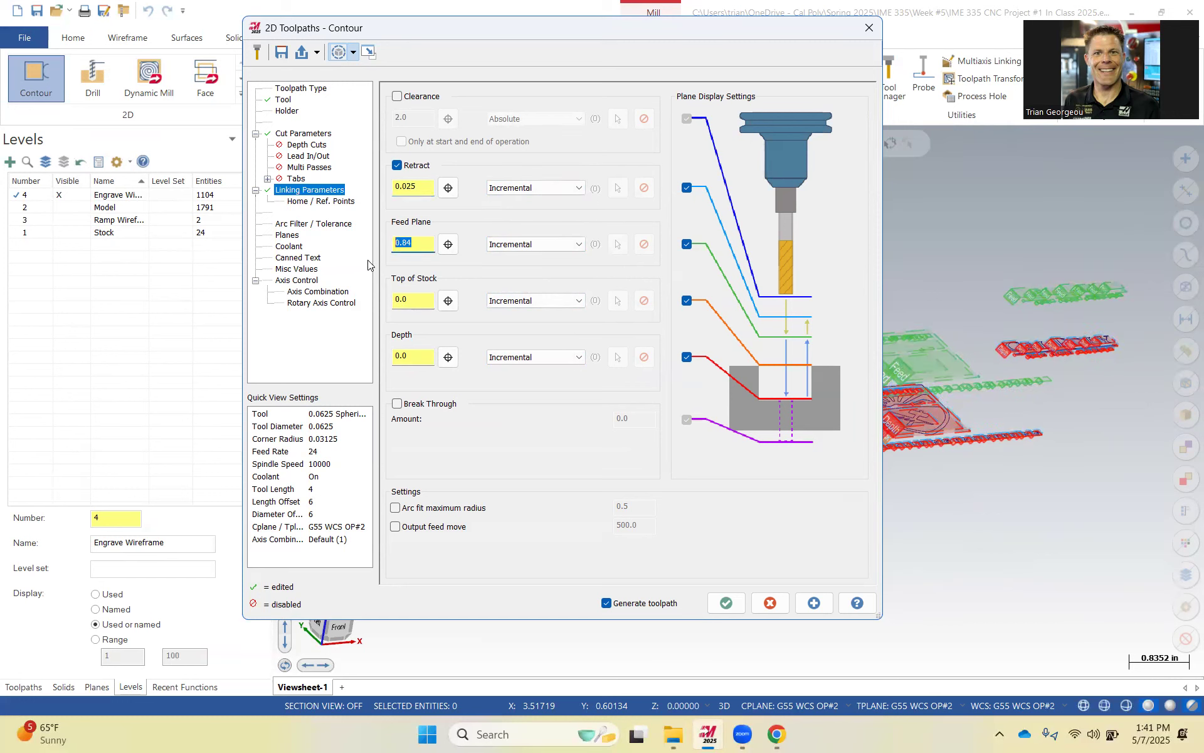
type(".025")
Enable the clearance plane at 0.84, used only at the start and end of the operation.
left_click(397, 96)
left_click(402, 142)
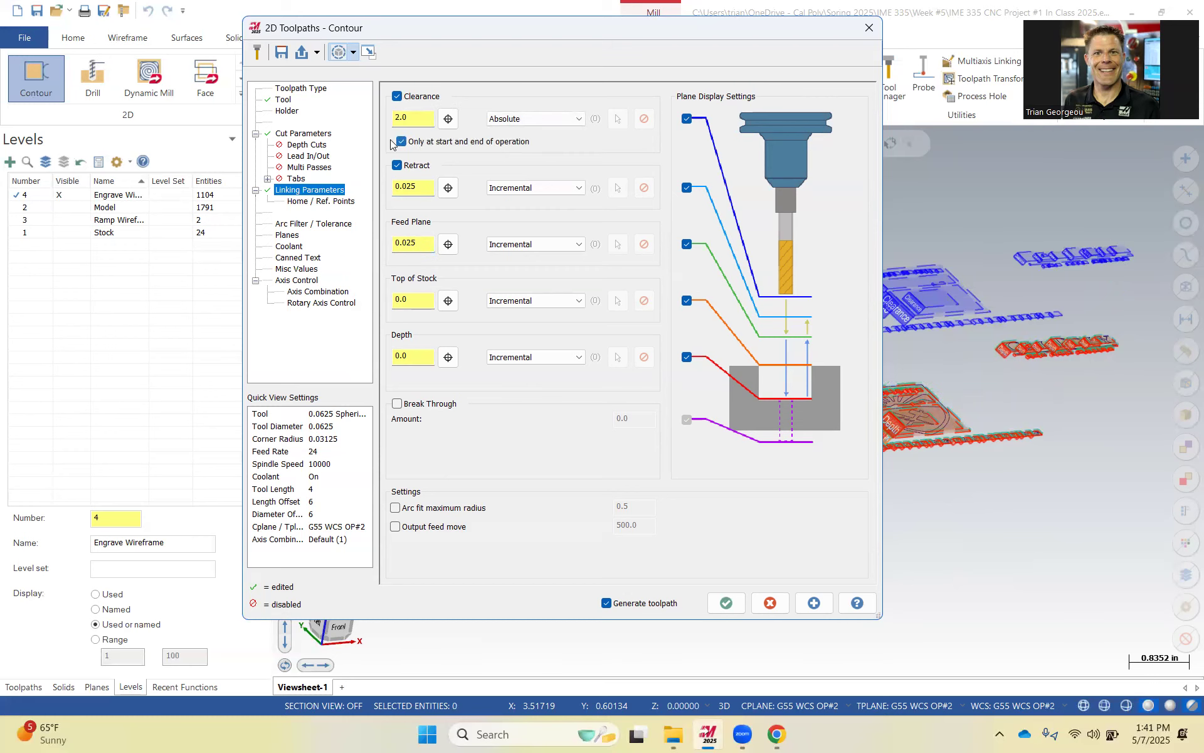
left_click_drag(405, 118, 369, 118)
type(".8")
Check the planes and coolant settings and accept the contour toolpath.
left_click(287, 234)
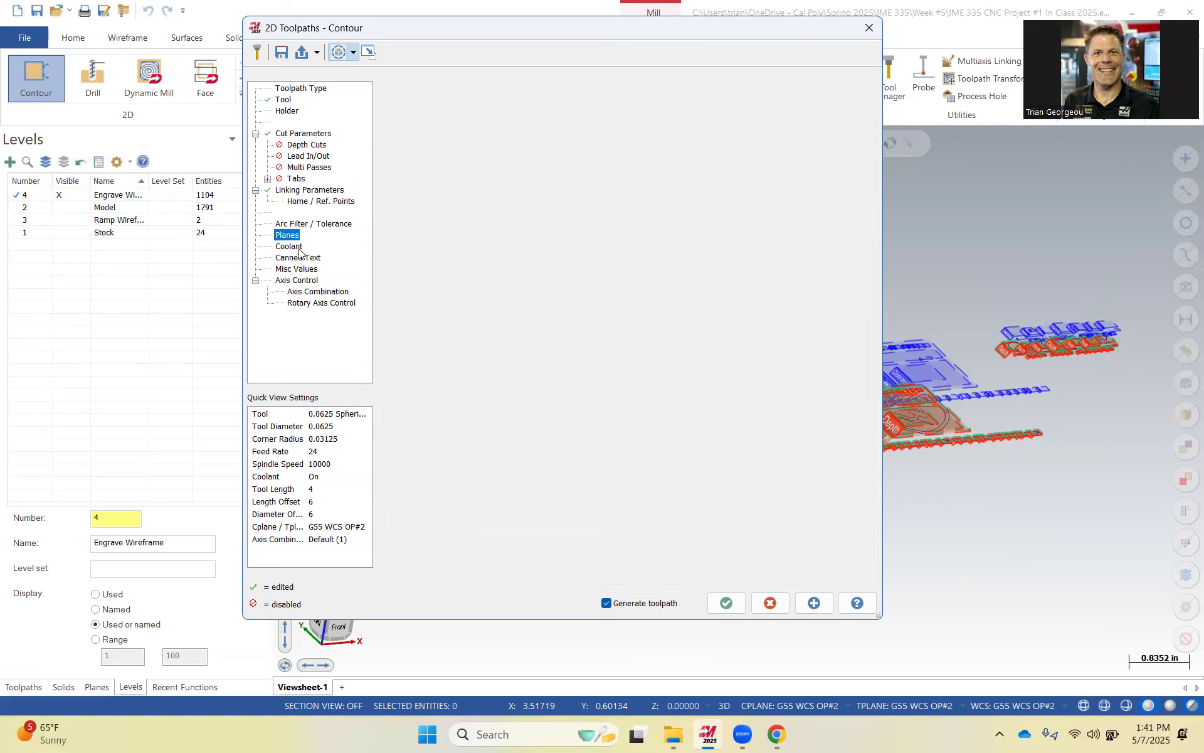
left_click(295, 247)
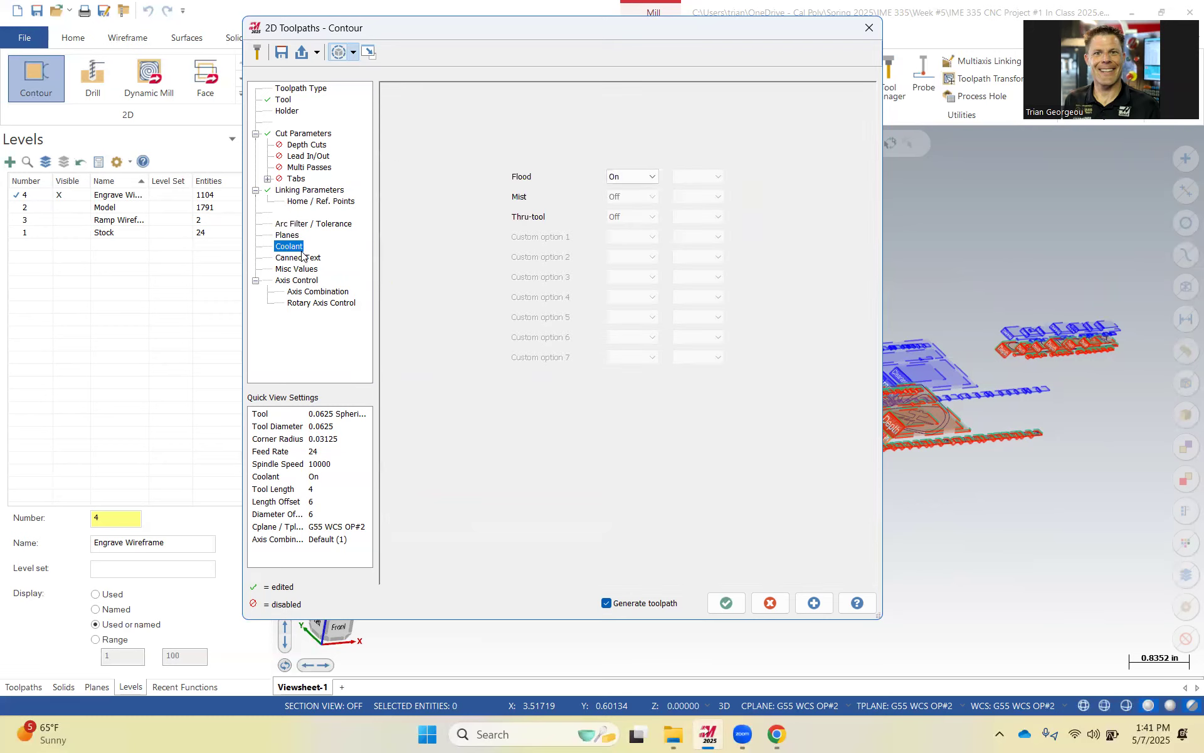
left_click(728, 602)
Examine the generated engraving toolpath in the viewport from several angles.
middle_click_drag(696, 473, 372, 404)
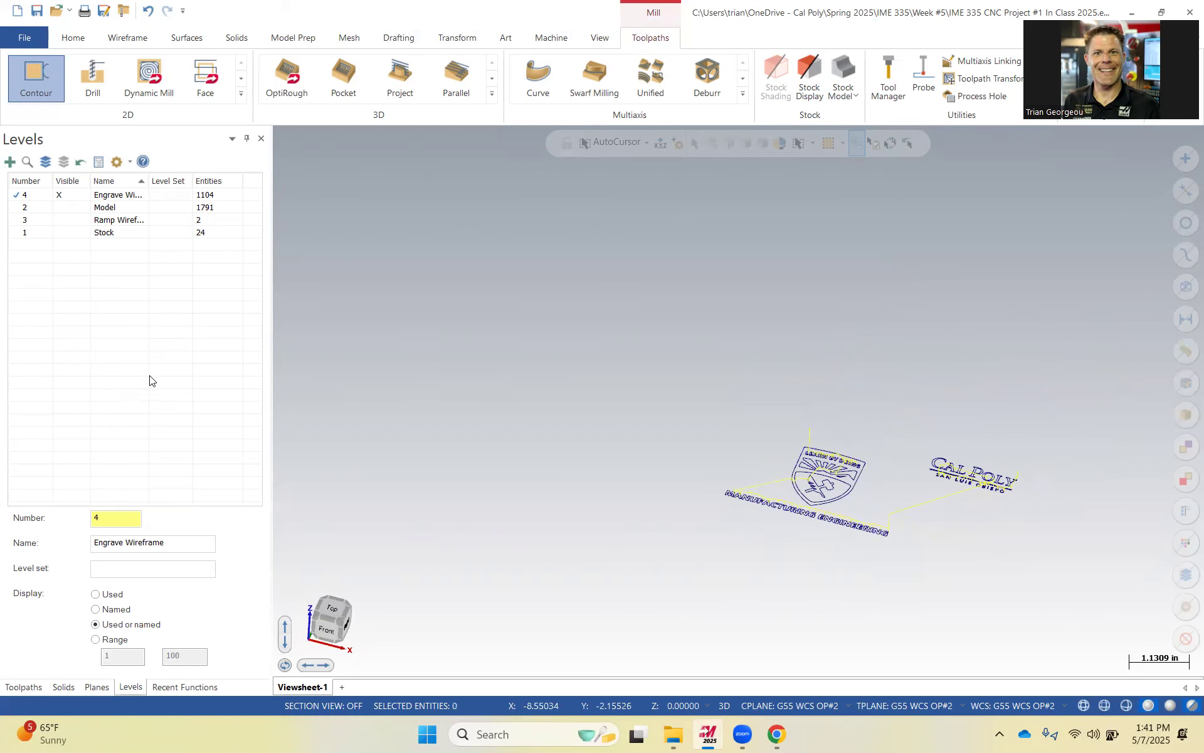
scroll(959, 457, "up", 5)
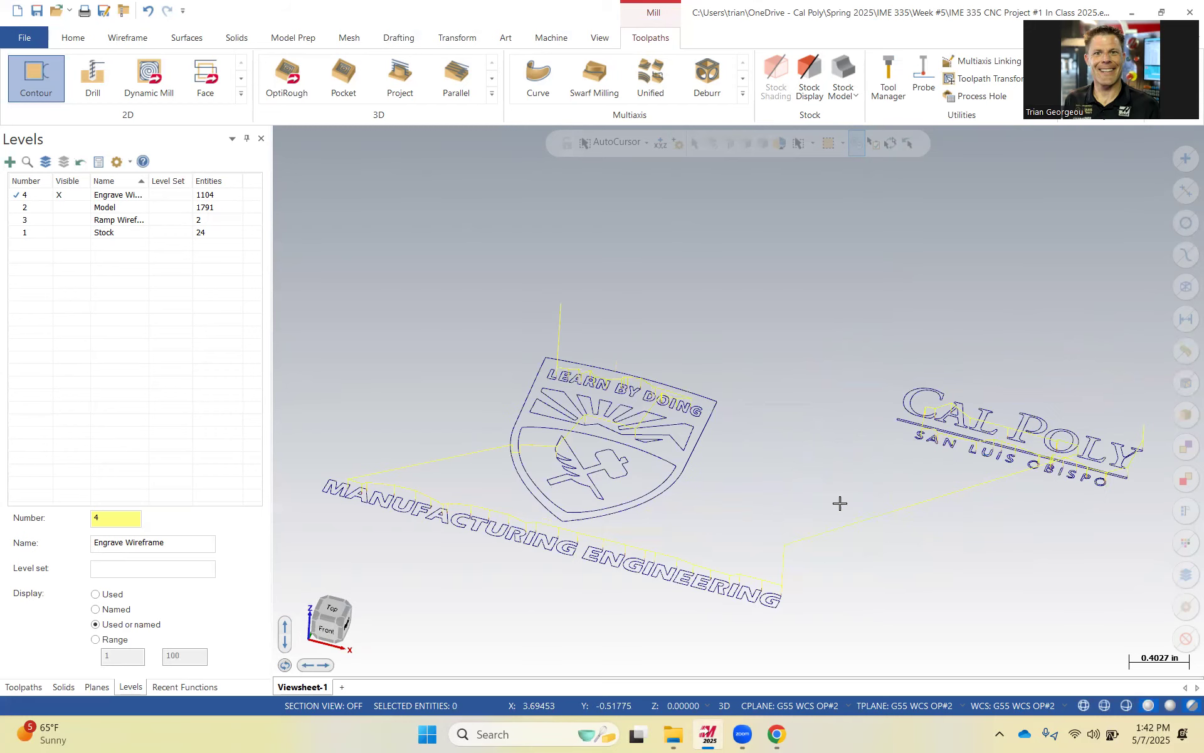
middle_click_drag(840, 503, 828, 433)
scroll(592, 455, "up", 6)
scroll(690, 422, "up", 12)
scroll(749, 475, "up", 3)
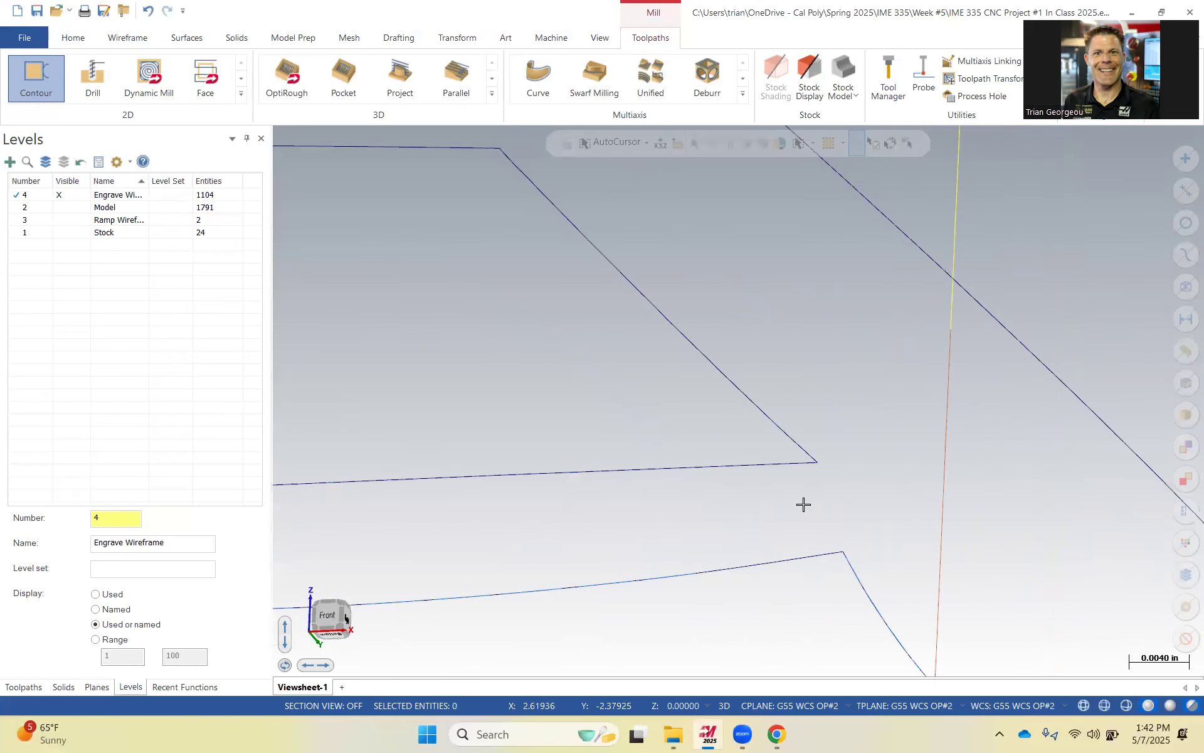
scroll(833, 570, "up", 6)
scroll(842, 527, "down", 6)
scroll(863, 499, "down", 9)
scroll(855, 535, "down", 9)
scroll(855, 504, "down", 2)
middle_click_drag(744, 451, 1054, 477)
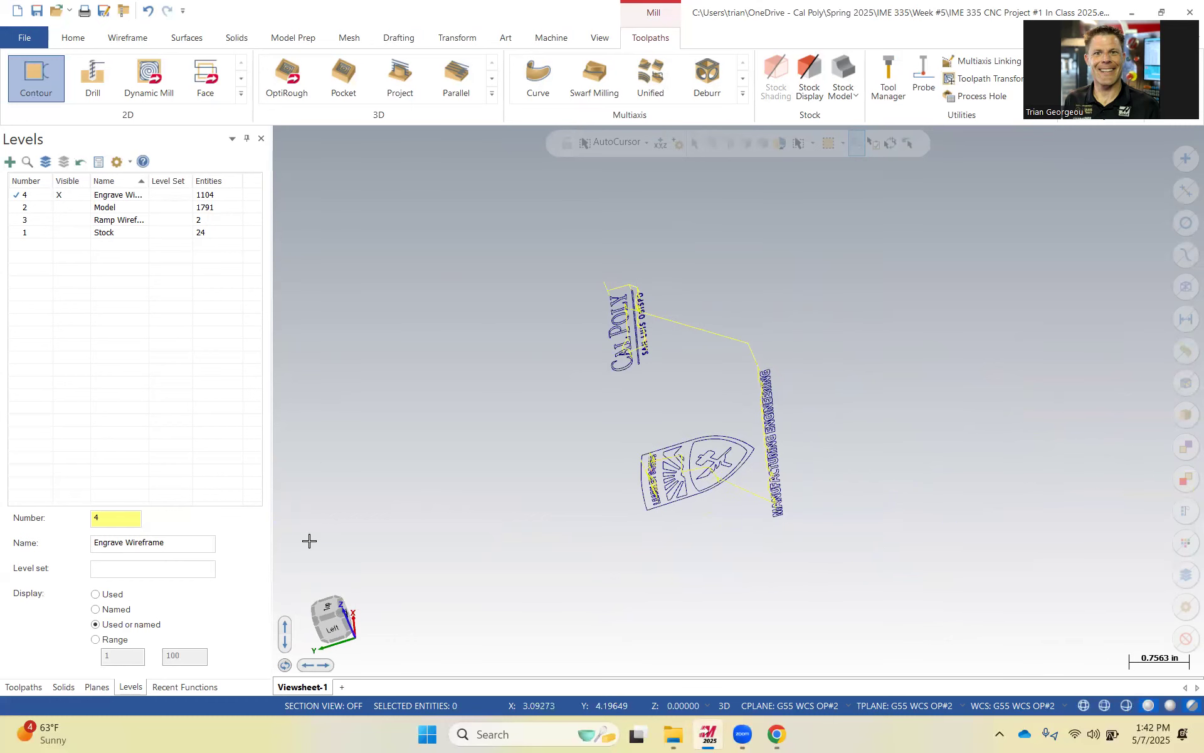
left_click(23, 687)
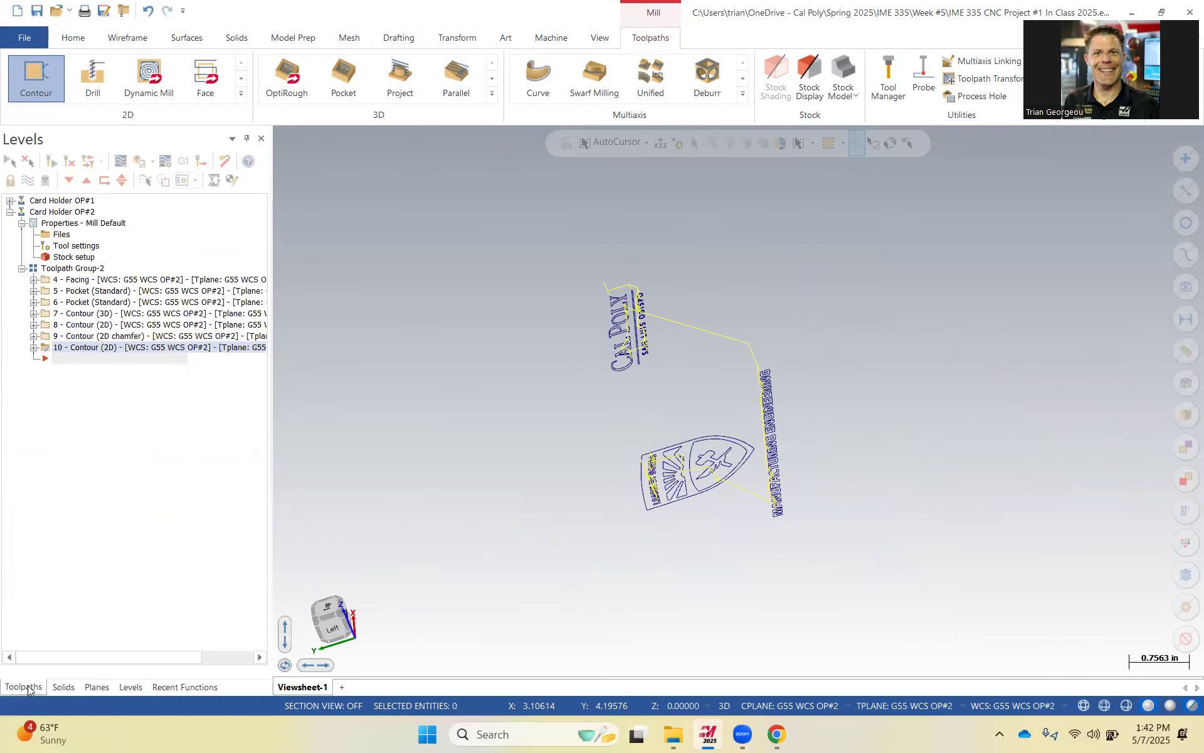
left_click(82, 270)
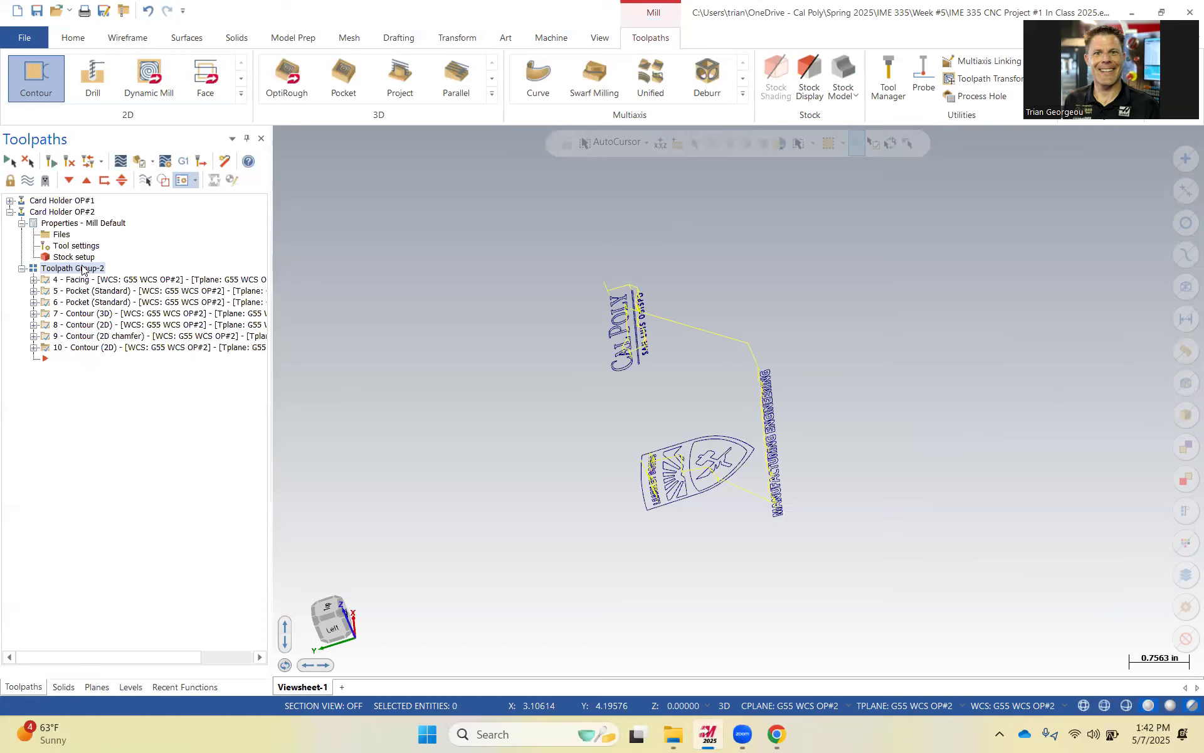
middle_click_drag(768, 498, 696, 505)
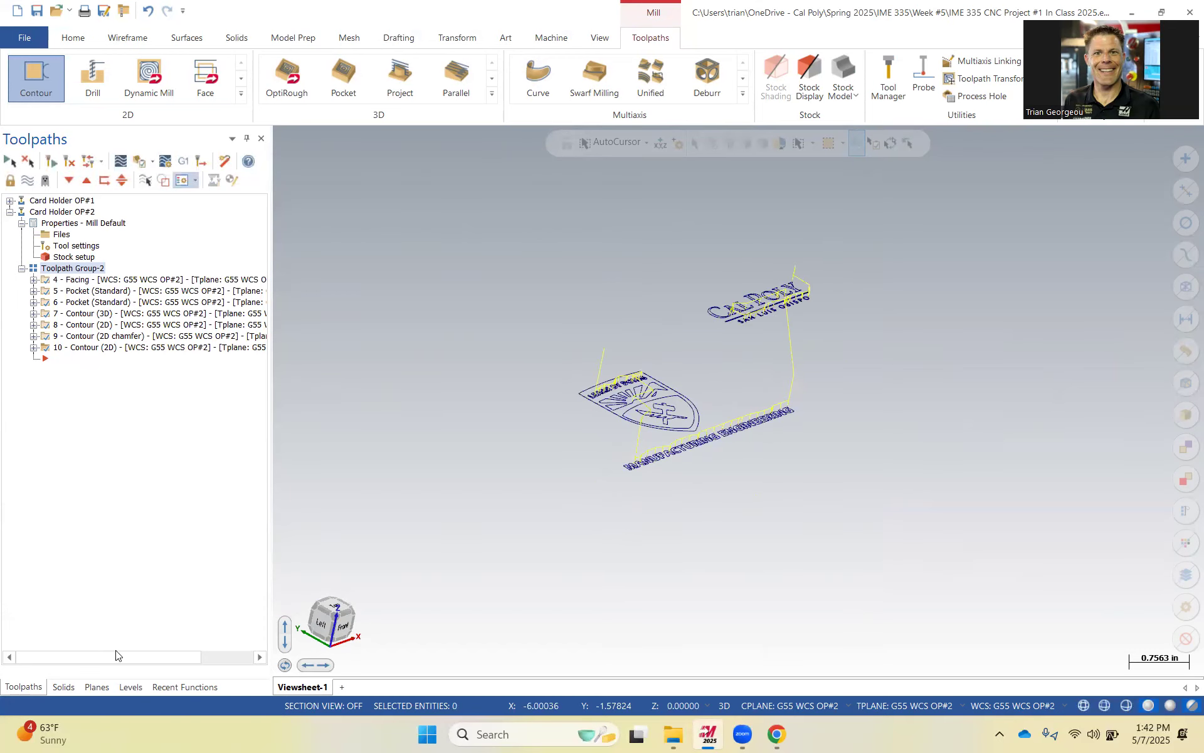
left_click(131, 687)
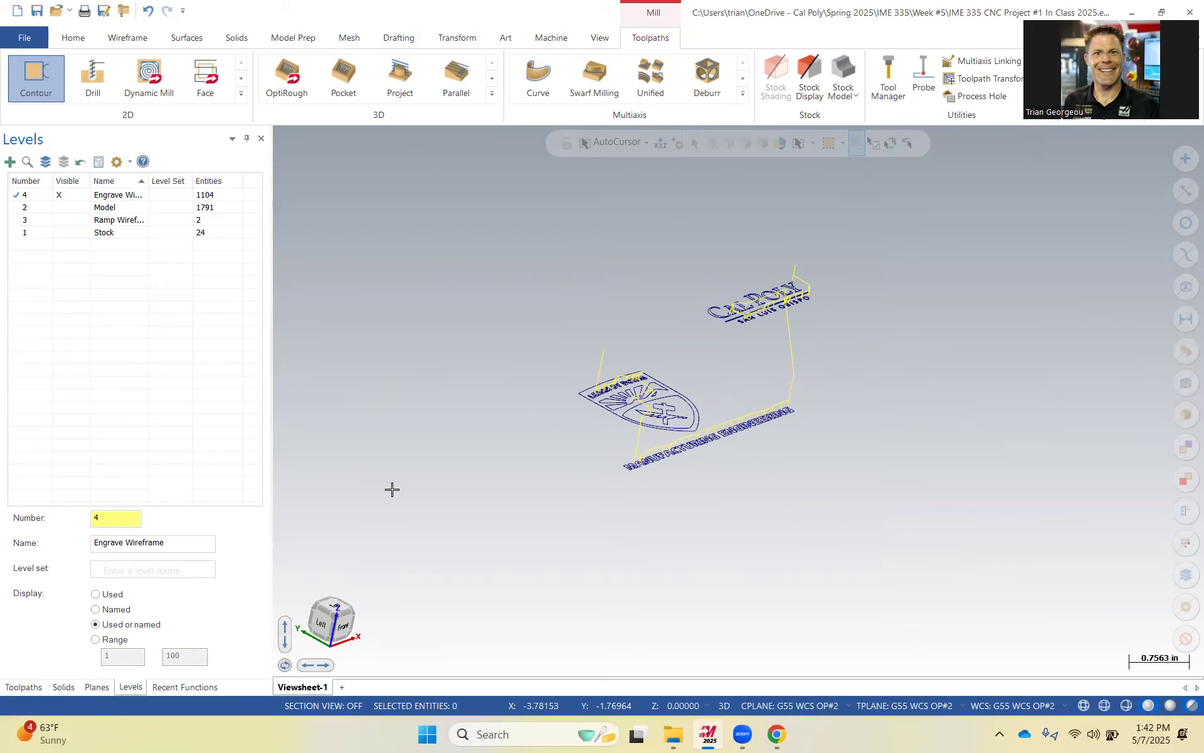
left_click(23, 688)
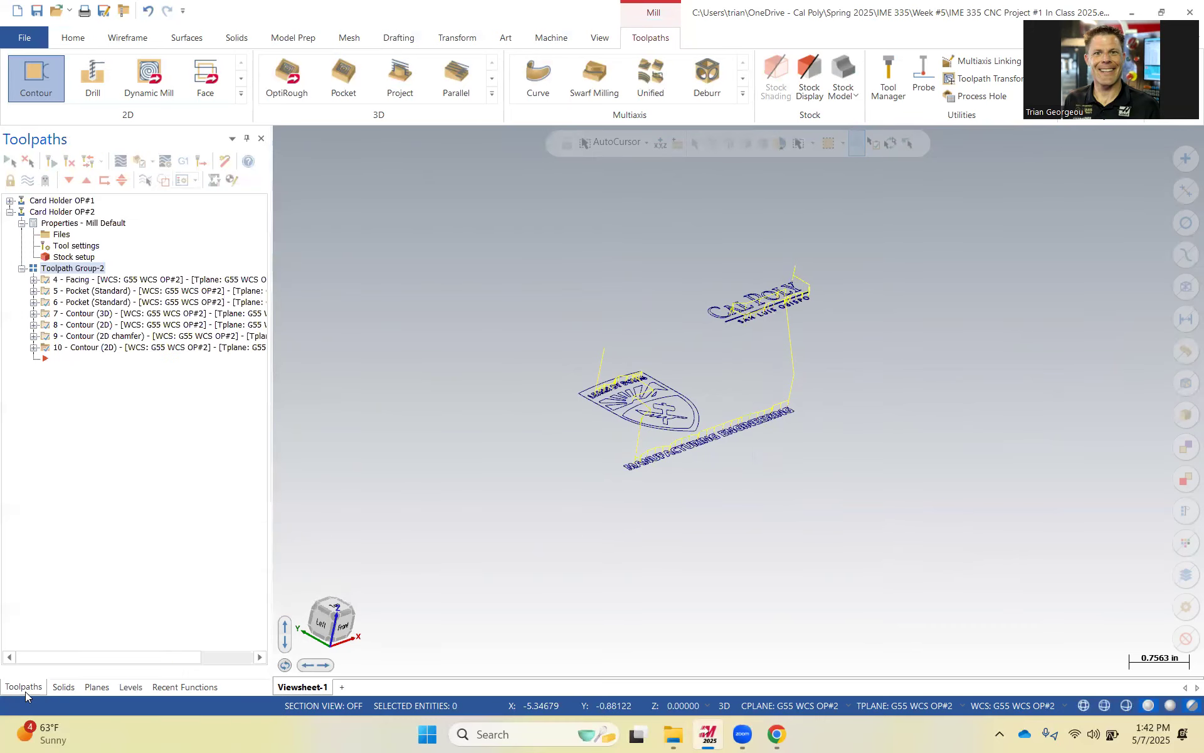
Open the contour operation's parameters and set its depth to -0.002, then regenerate it.
right_click(65, 350)
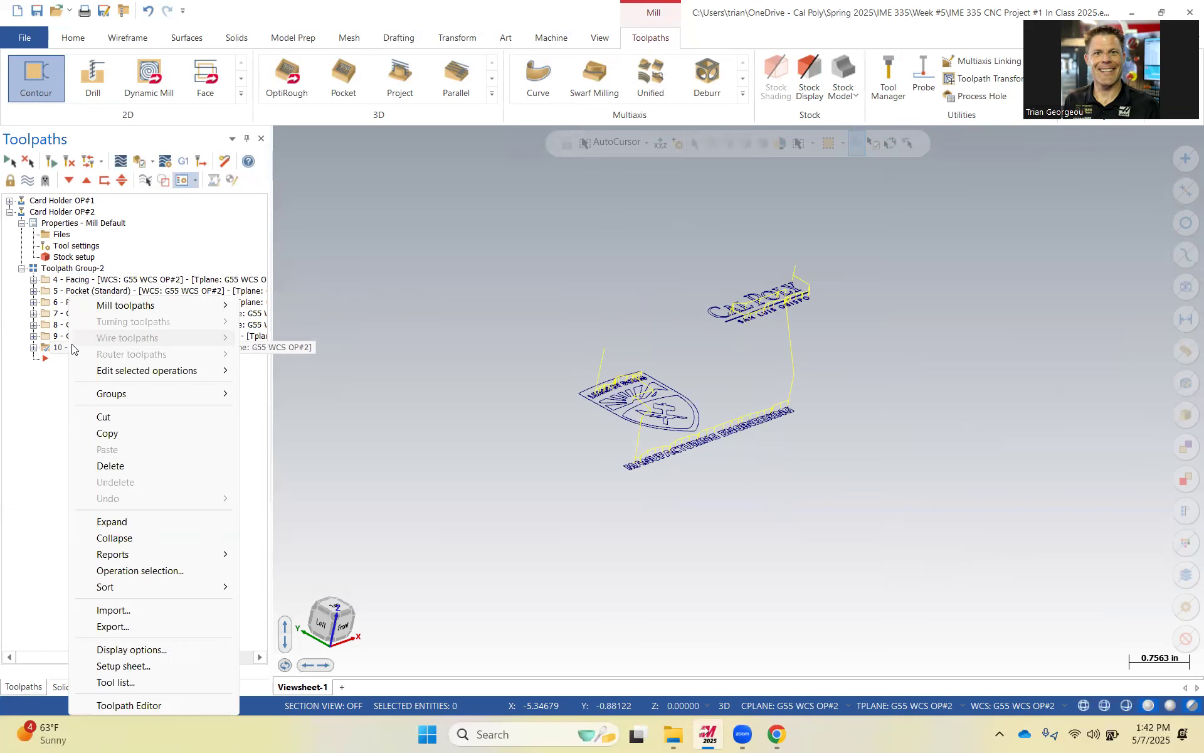
left_click(34, 348)
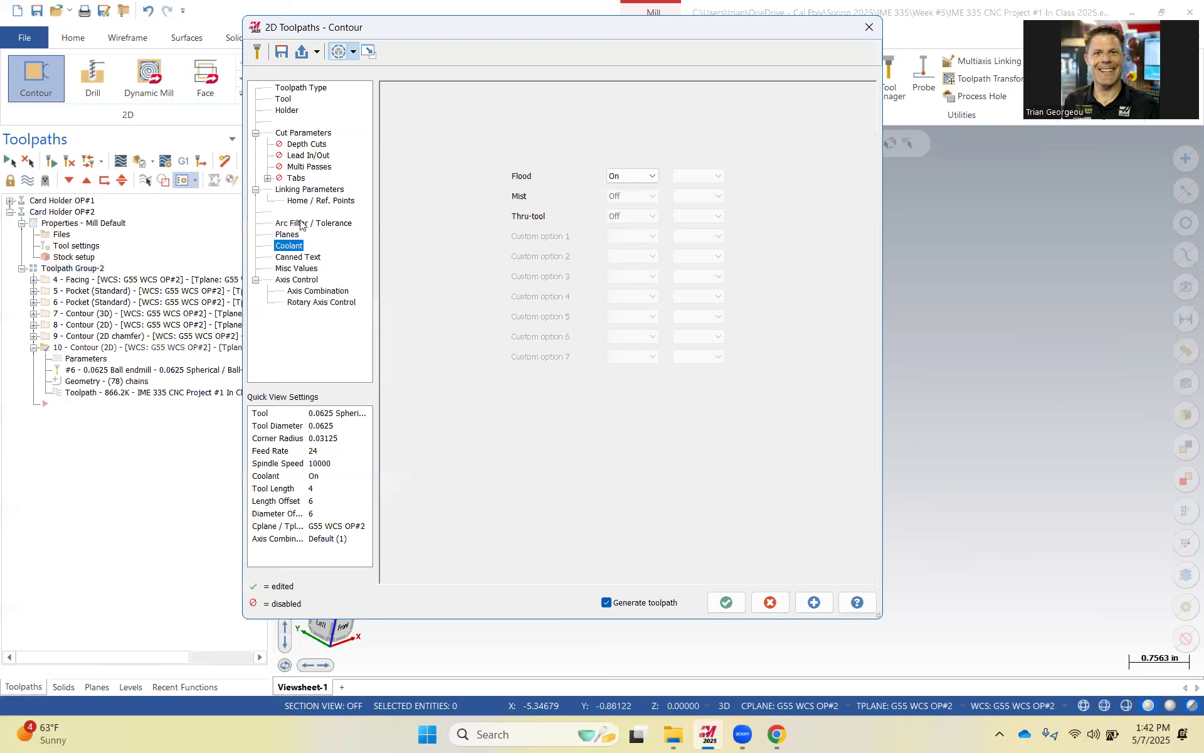
left_click(308, 190)
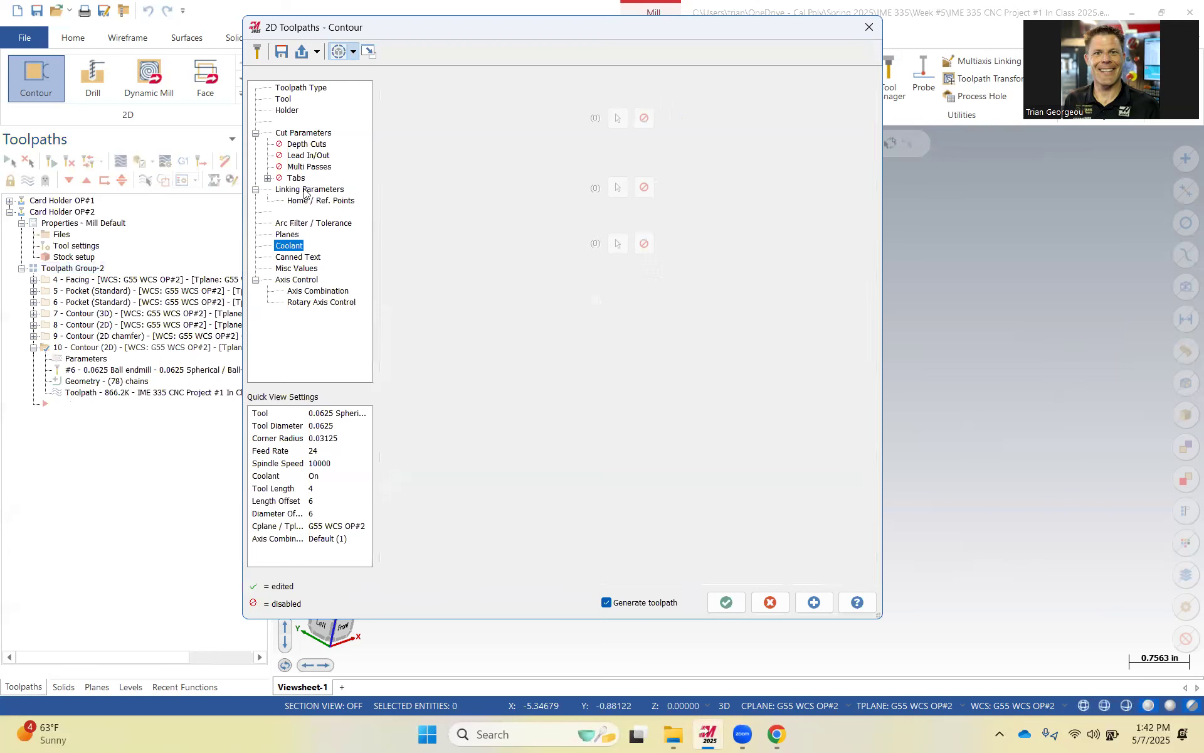
left_click(424, 361)
type("-.002")
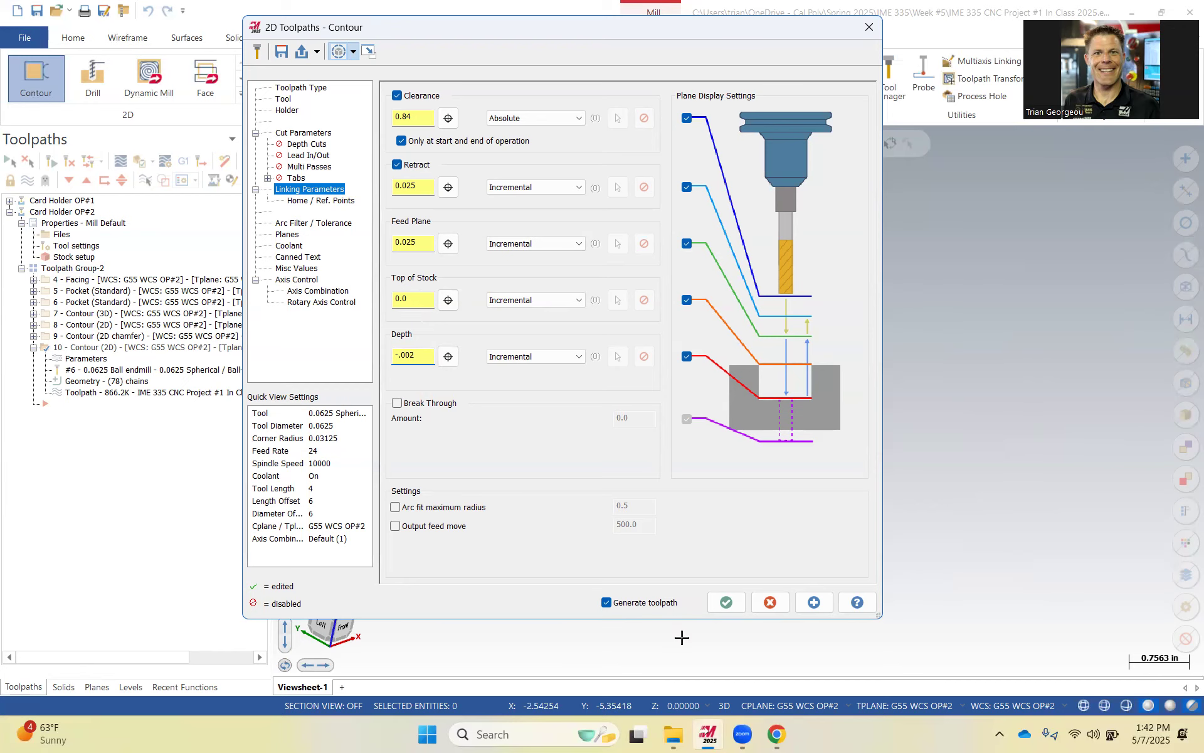
left_click(726, 602)
Zoom in to inspect the regenerated toolpath along the engraved lettering.
scroll(646, 472, "up", 5)
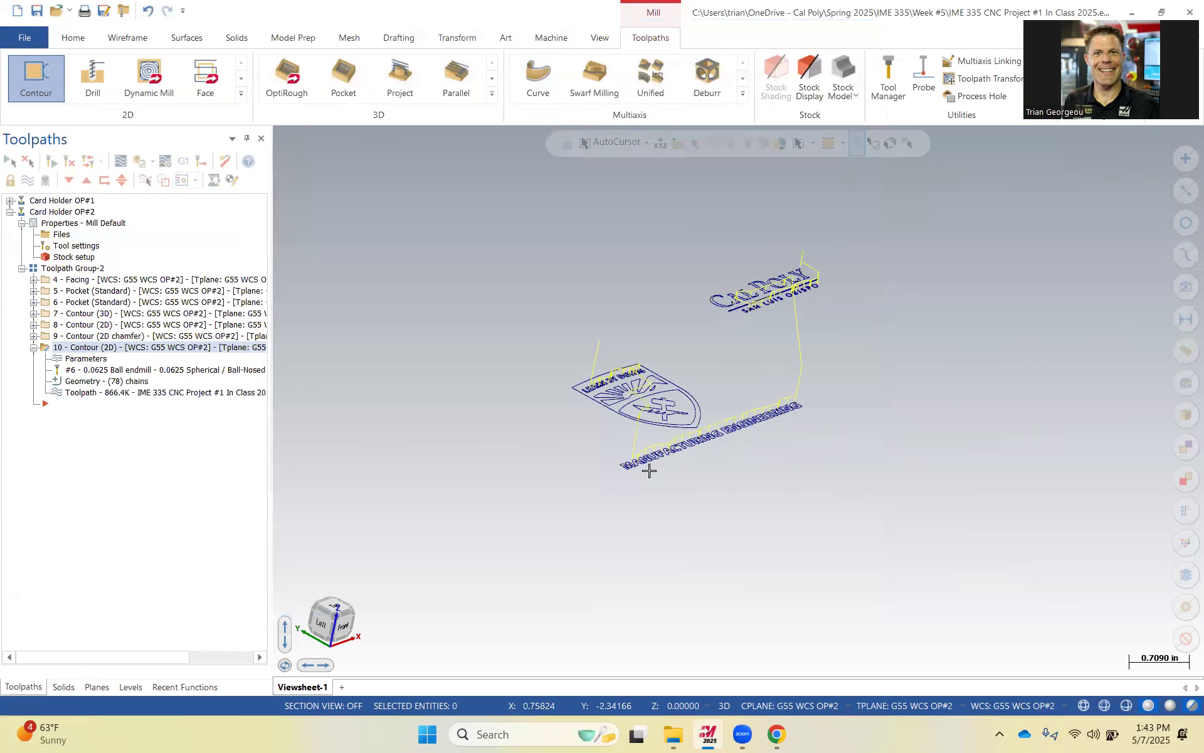
scroll(870, 330, "up", 2)
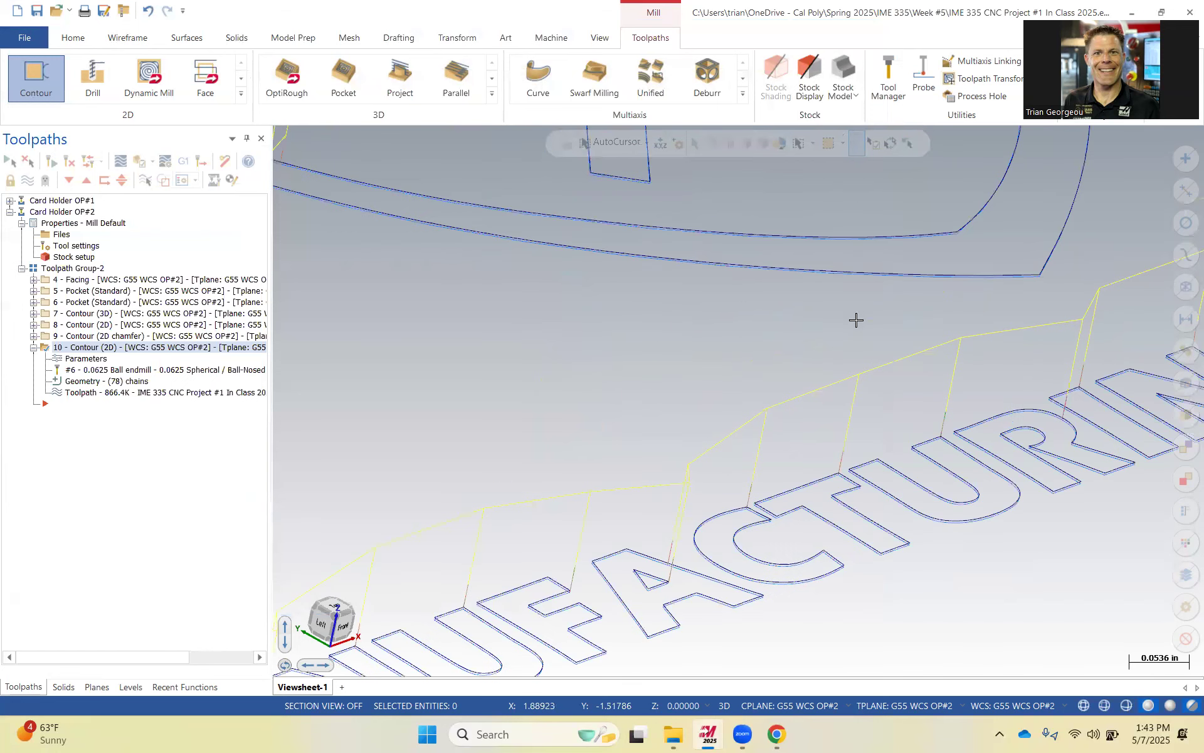
scroll(901, 261, "up", 1)
scroll(706, 332, "down", 6)
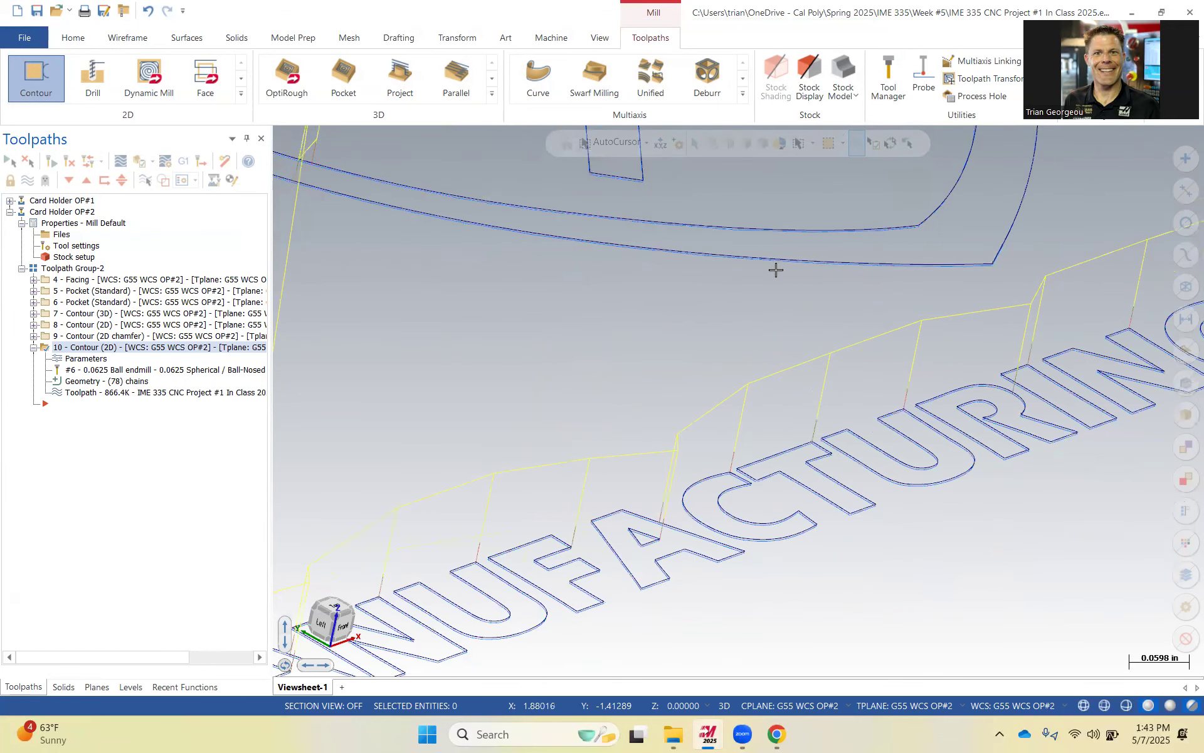
Run a Verify simulation of the whole toolpath group and zoom in on the engraved shield.
left_click(34, 347)
left_click(66, 270)
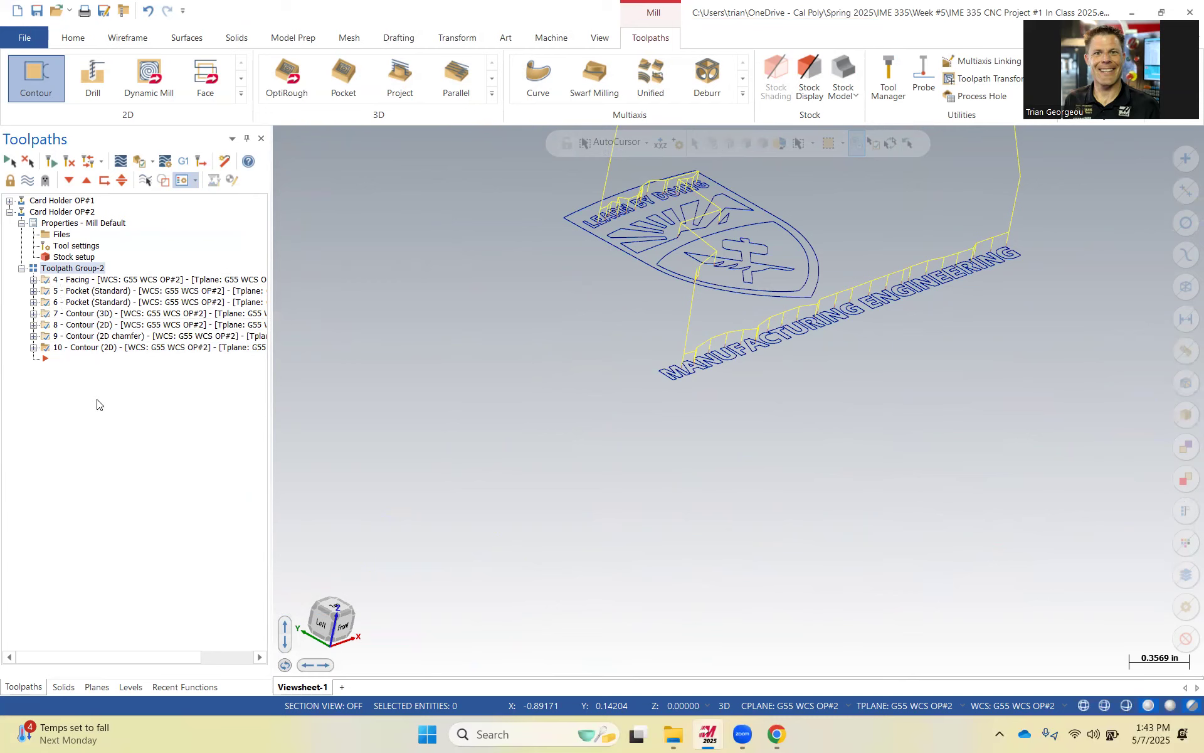
left_click(142, 162)
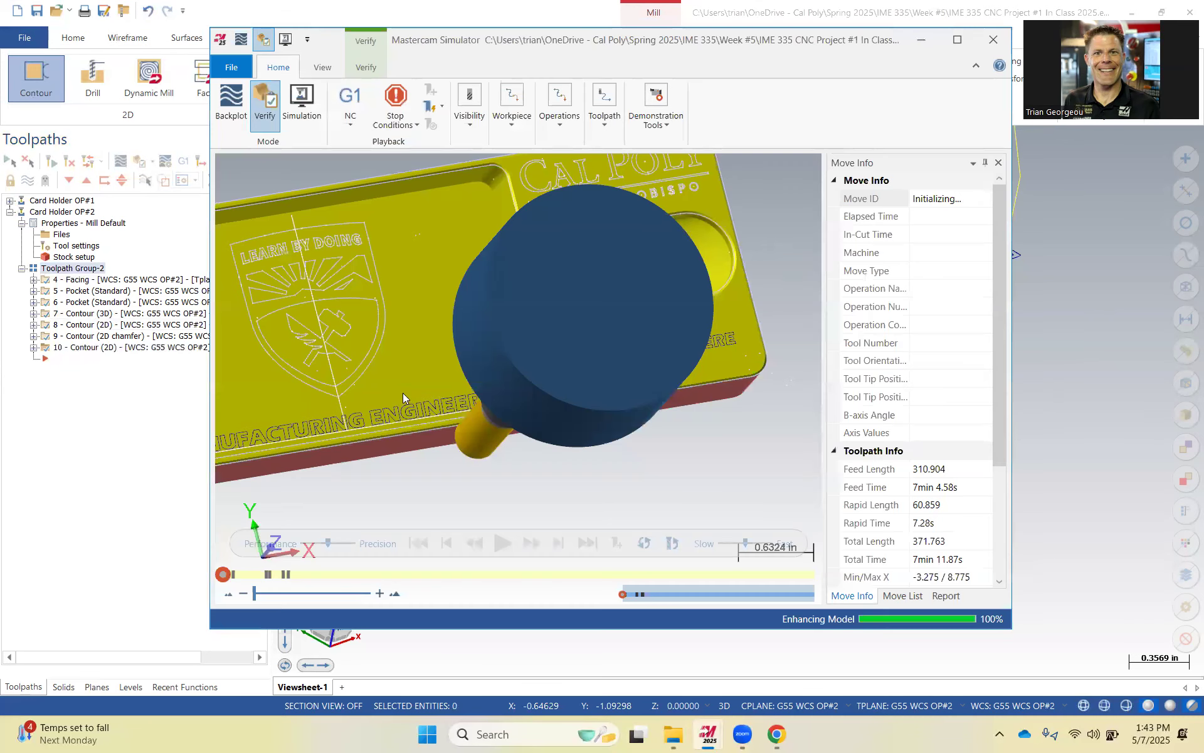
left_click(506, 543)
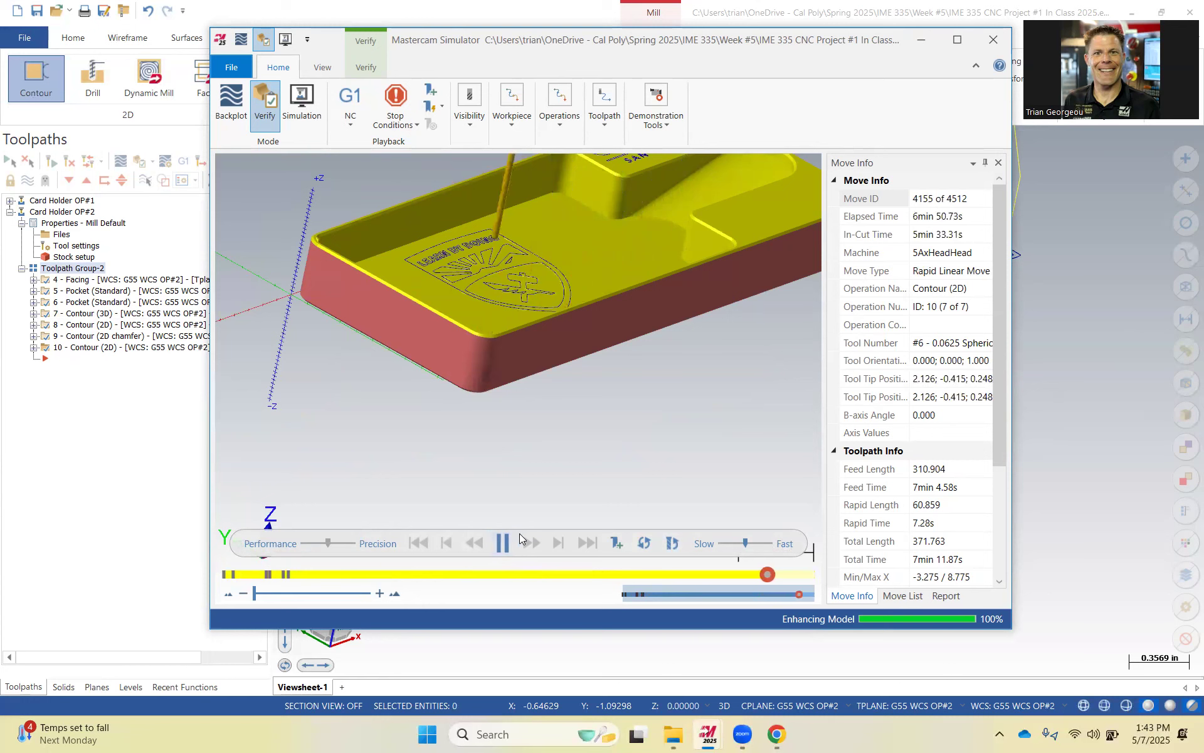
scroll(507, 291, "up", 5)
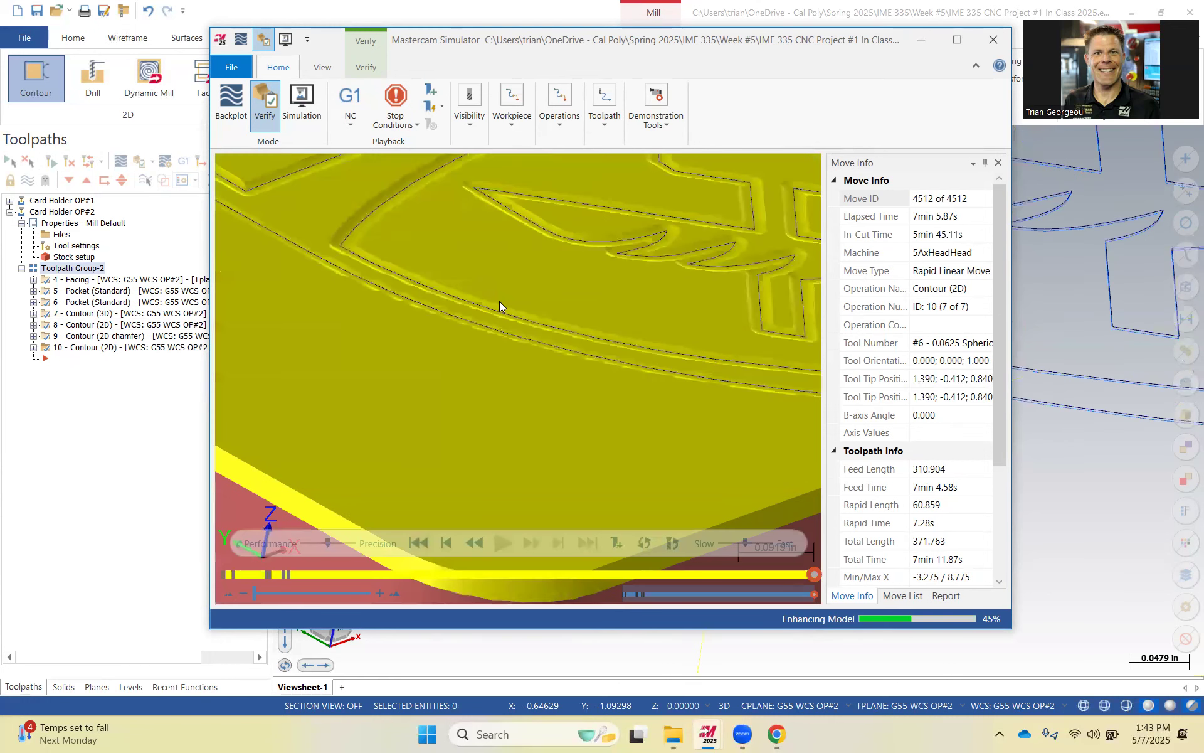
scroll(342, 242, "up", 2)
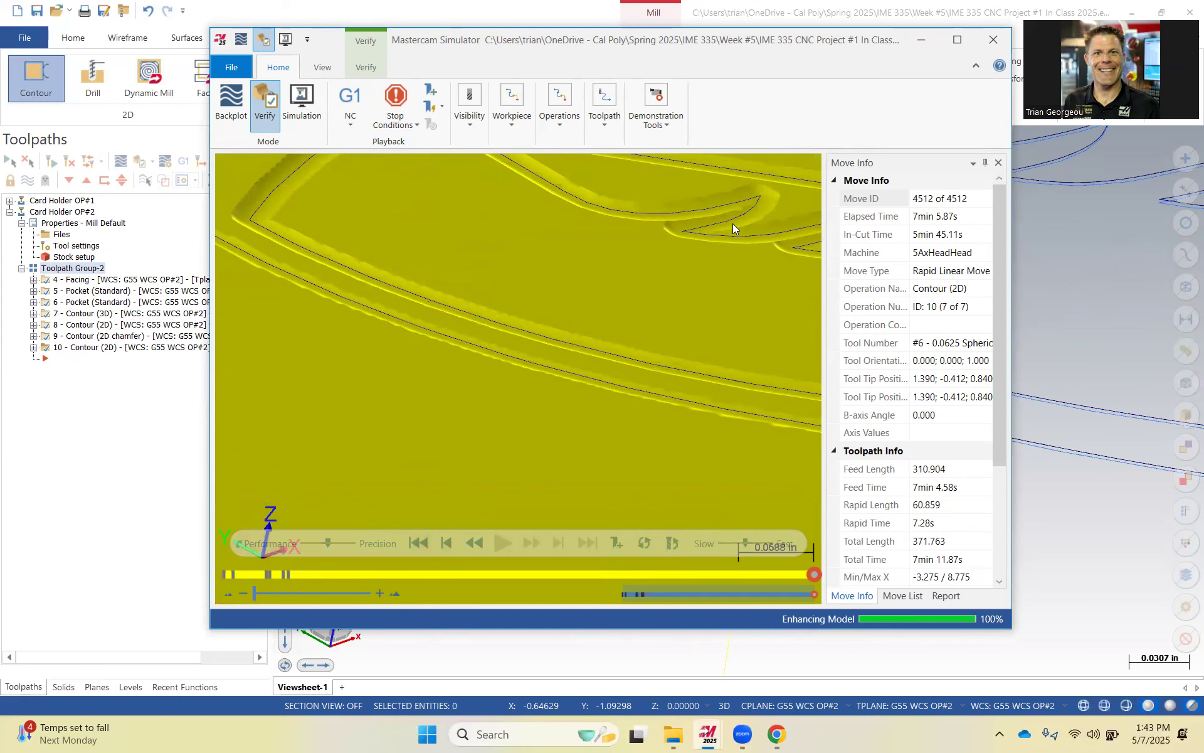
scroll(567, 317, "down", 6)
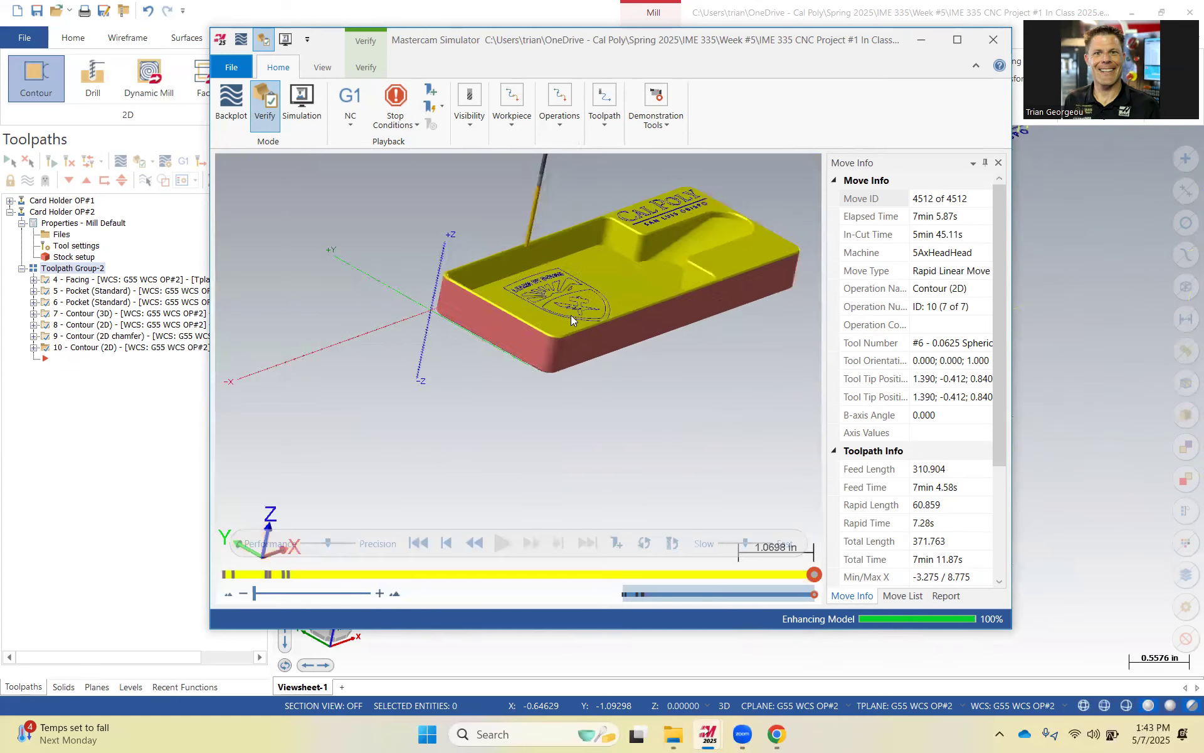
Zoom in on the engraved lettering in the Verify simulation, then close the simulator.
scroll(638, 259, "up", 6)
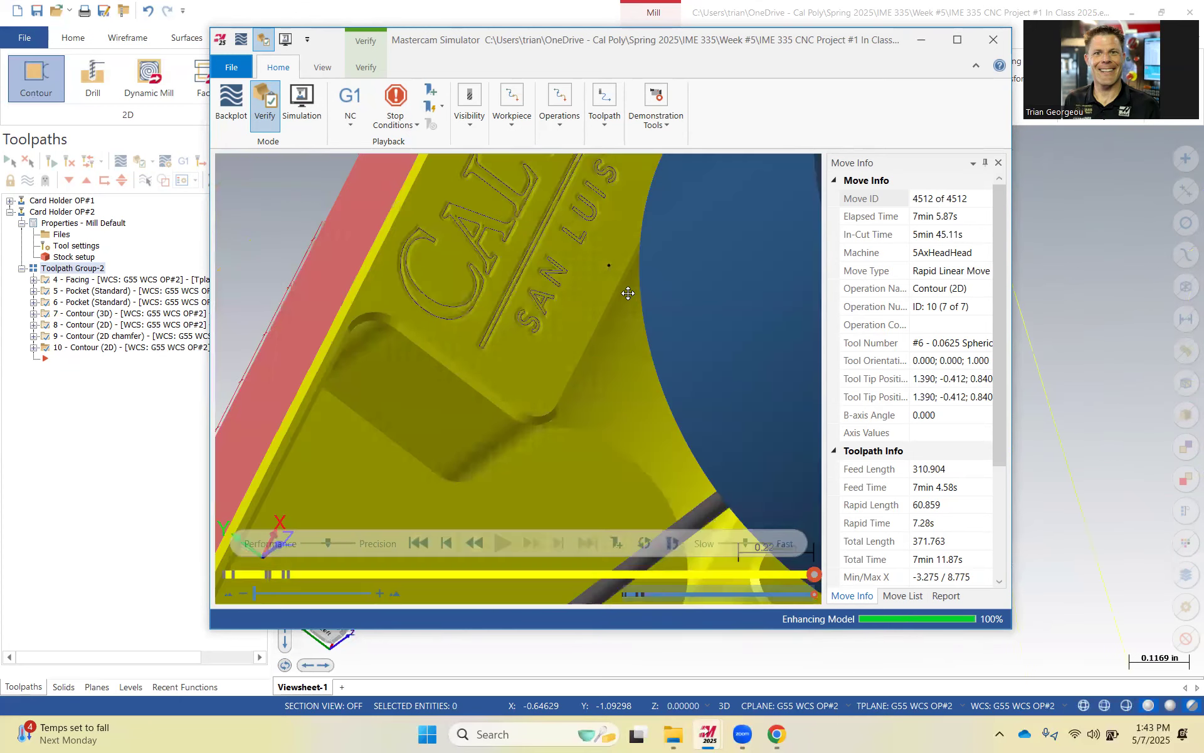
scroll(606, 288, "down", 5)
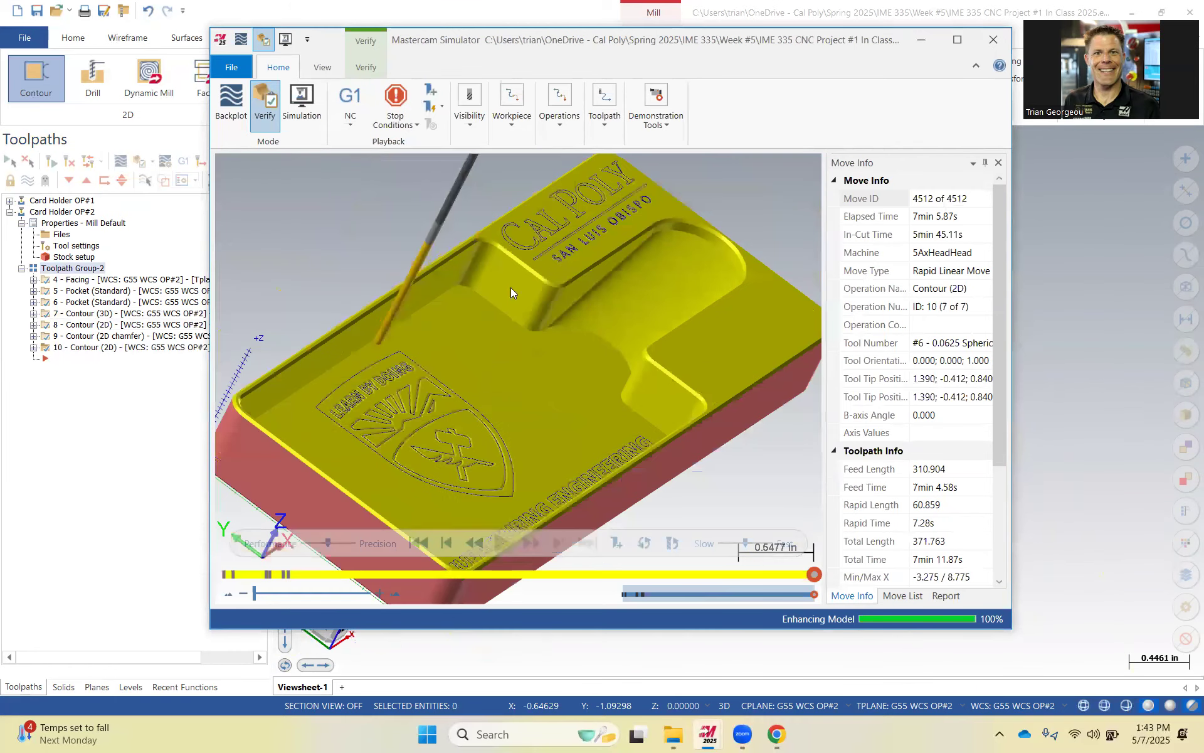
left_click(993, 39)
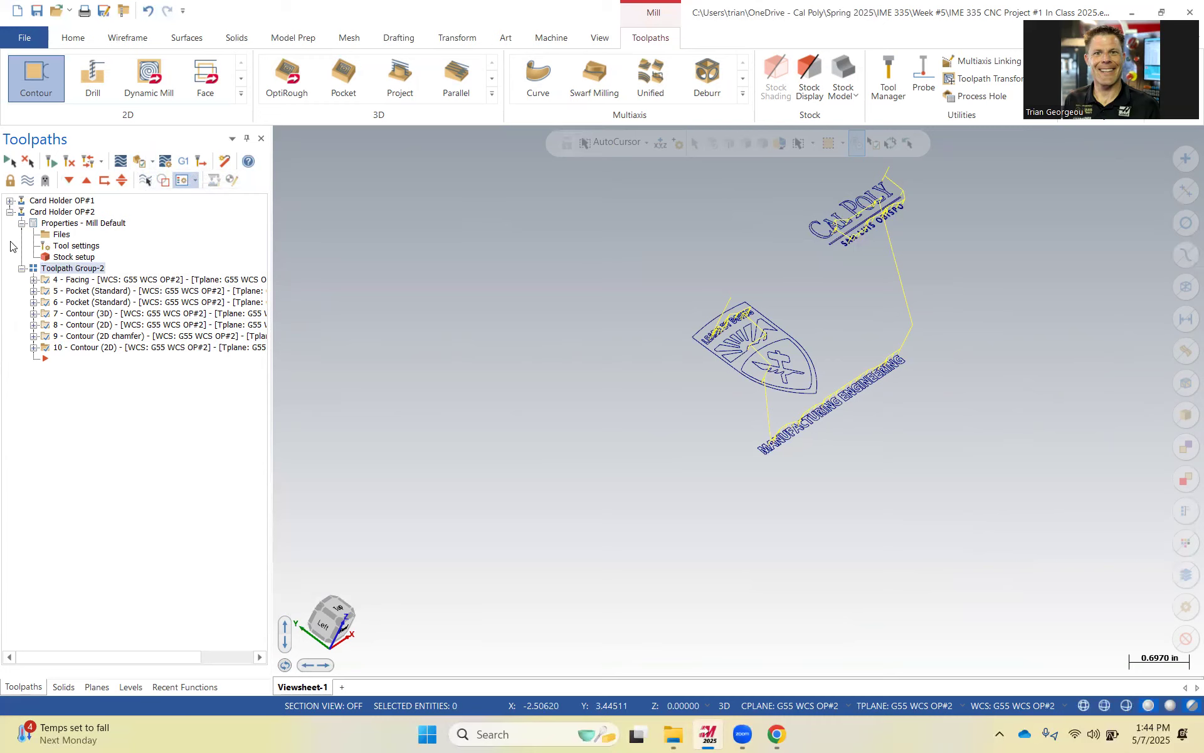
Post the toolpaths to an NC file named IME 335 CNC Project #1 In Class 2025 in Spring 2025 > IME 335 > Week #6.
left_click(184, 162)
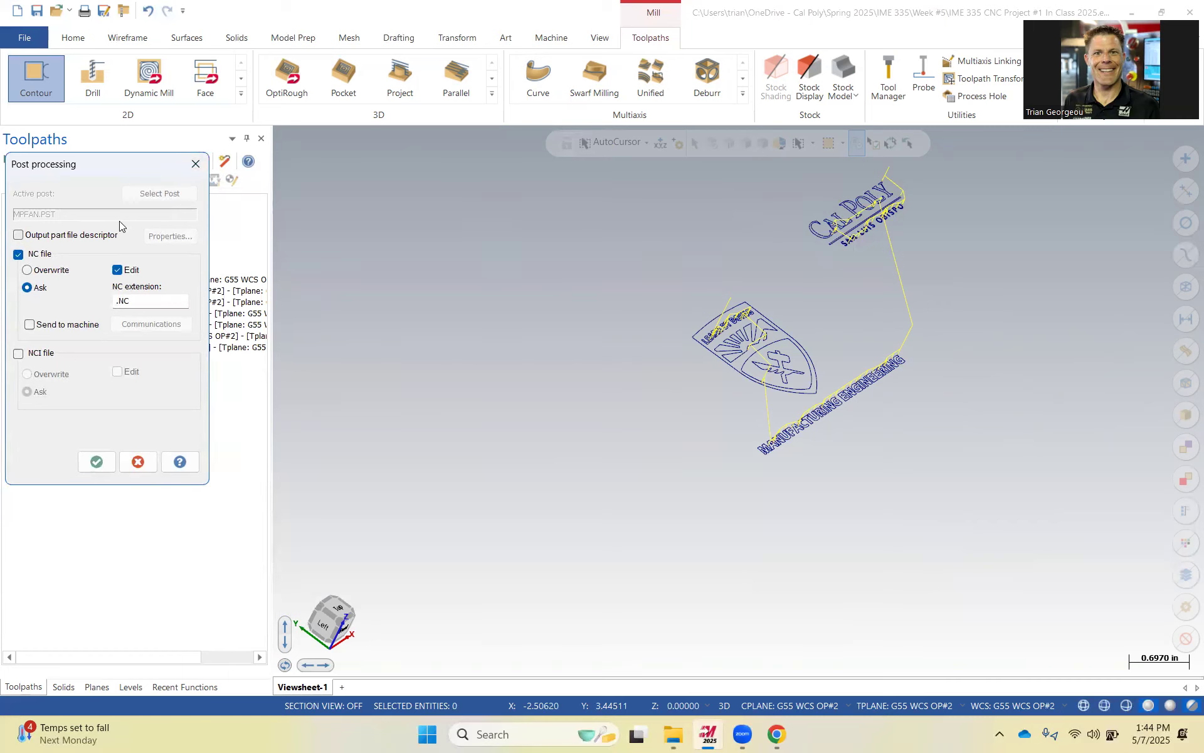
left_click(96, 462)
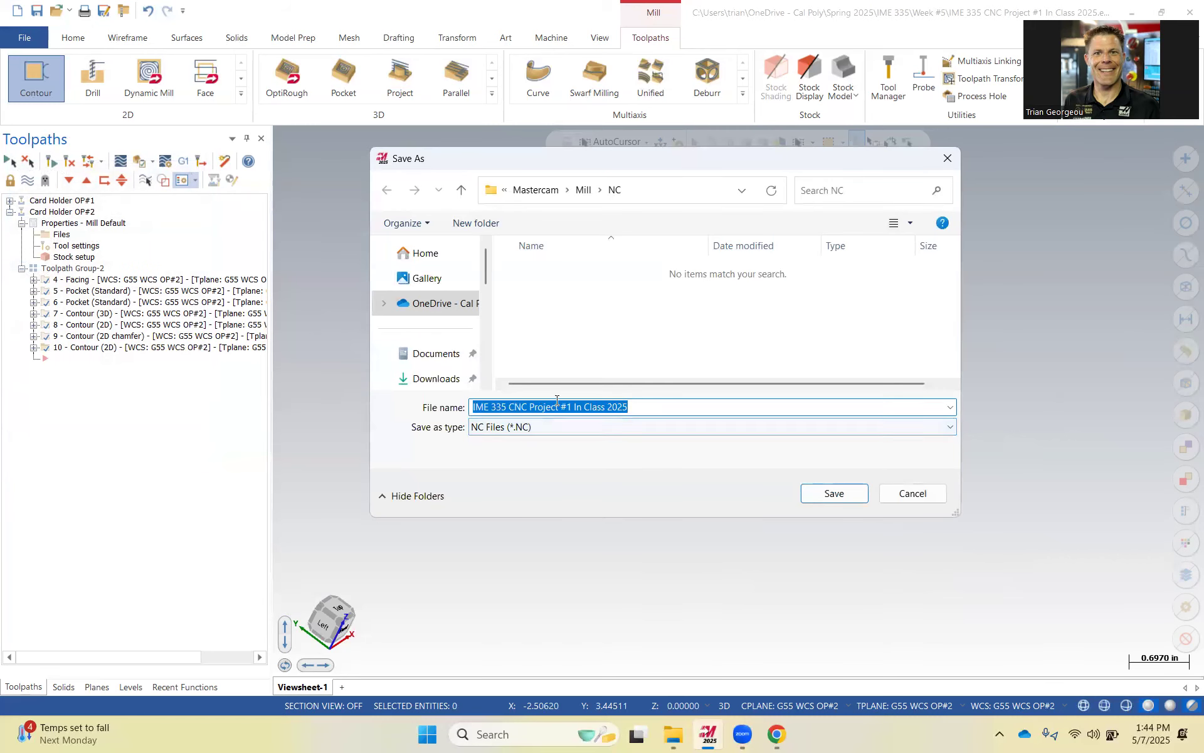
left_click(447, 304)
scroll(648, 355, "down", 15)
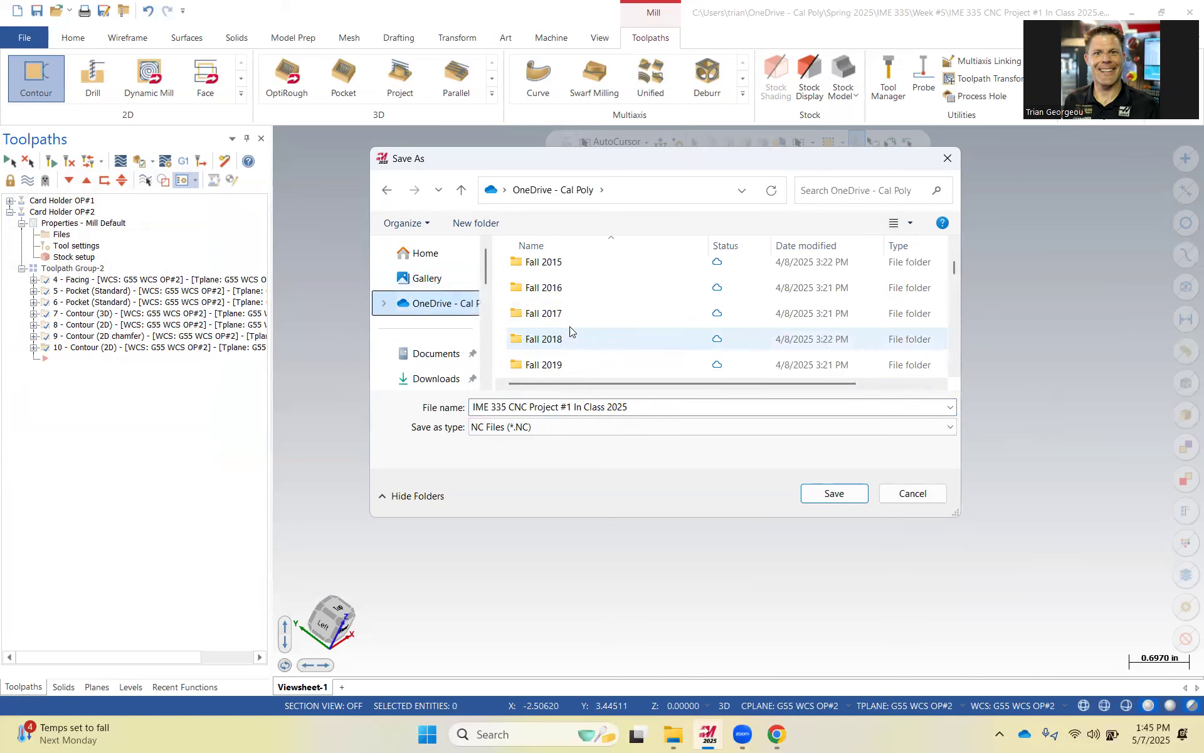
scroll(581, 330, "up", 8)
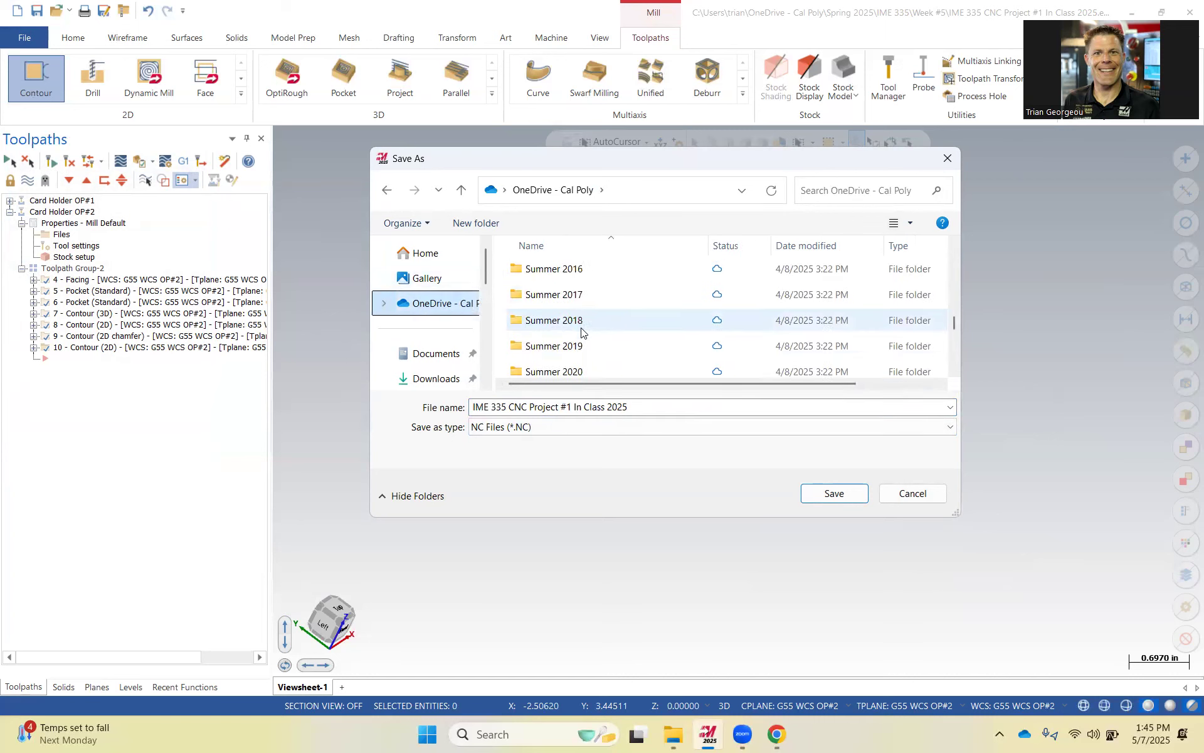
scroll(563, 343, "down", 2)
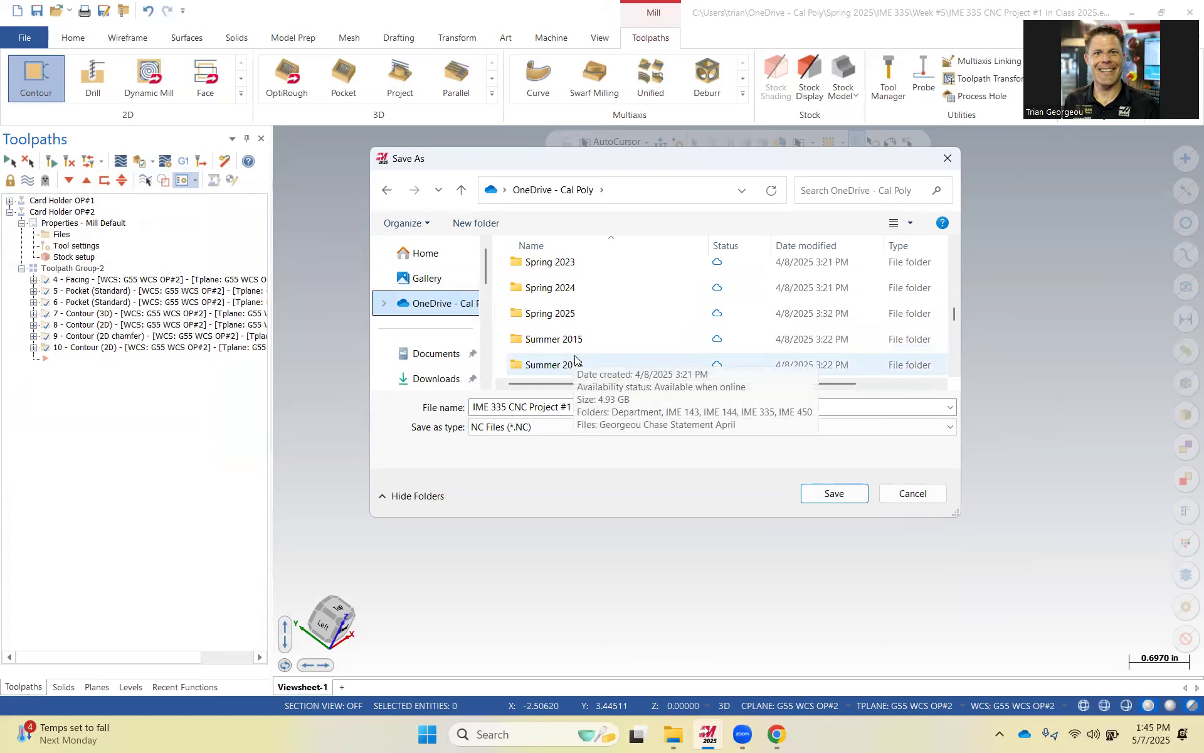
left_click(563, 316)
double_click(562, 316)
double_click(549, 324)
scroll(553, 314, "down", 3)
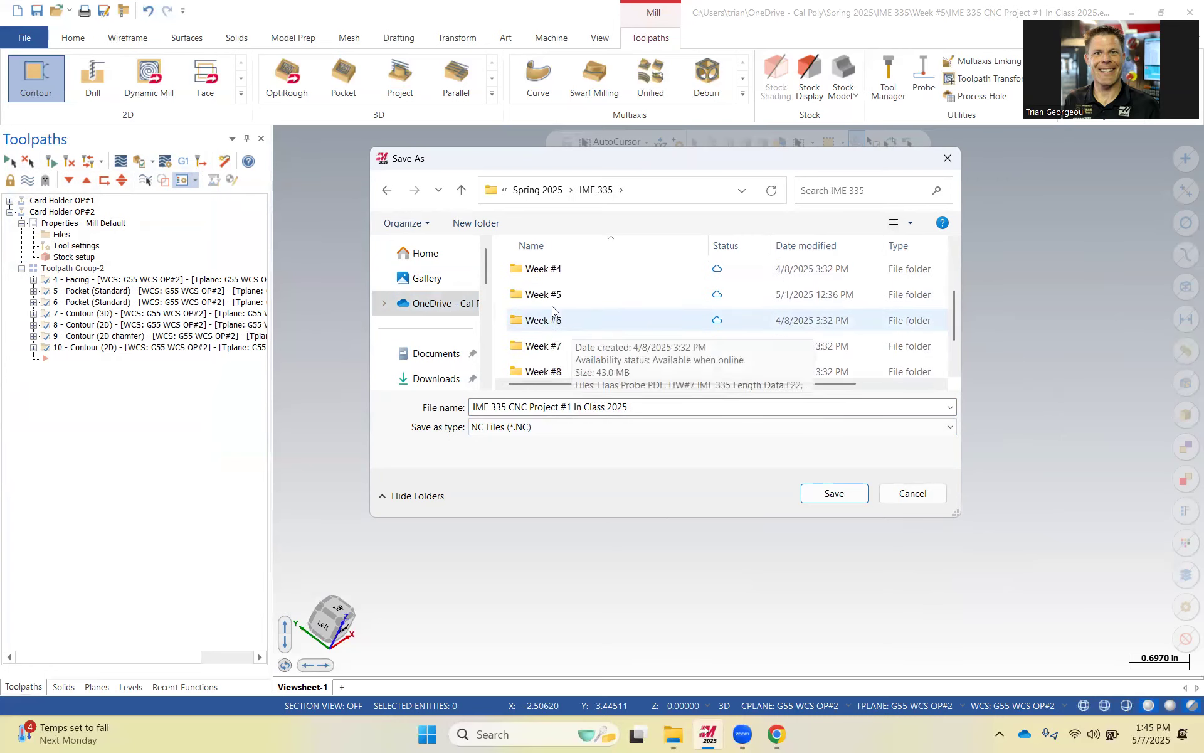
double_click(559, 319)
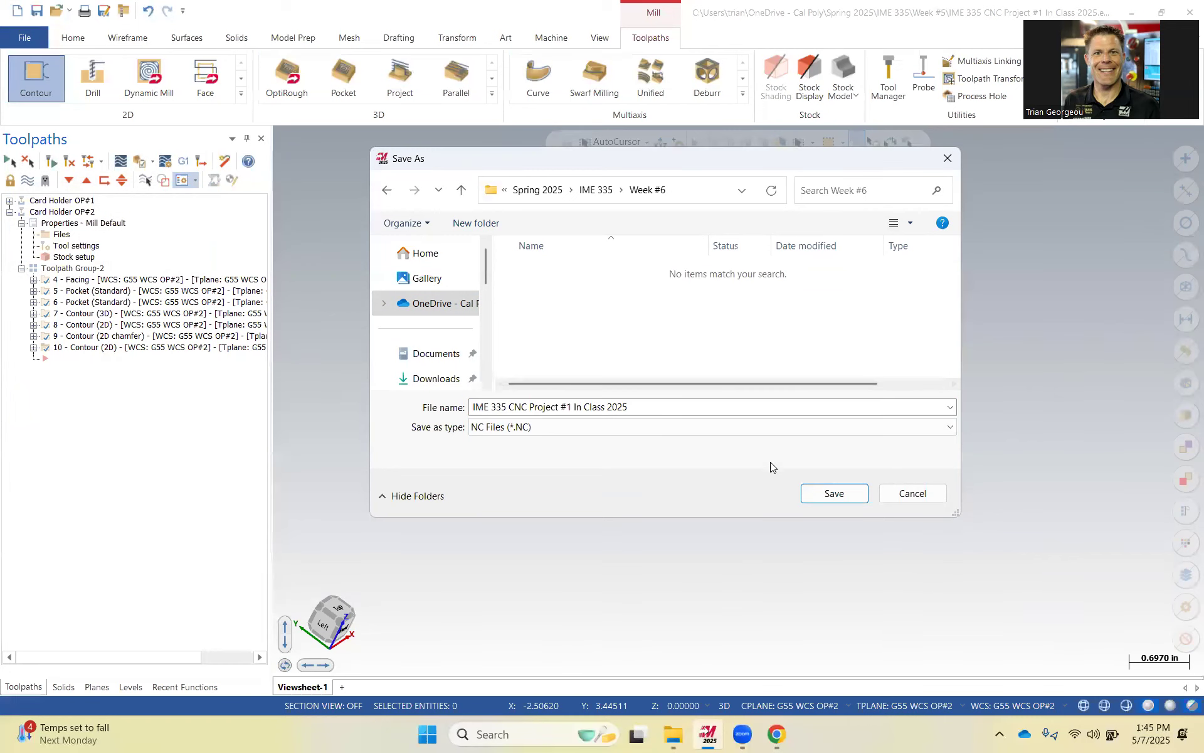
left_click(818, 488)
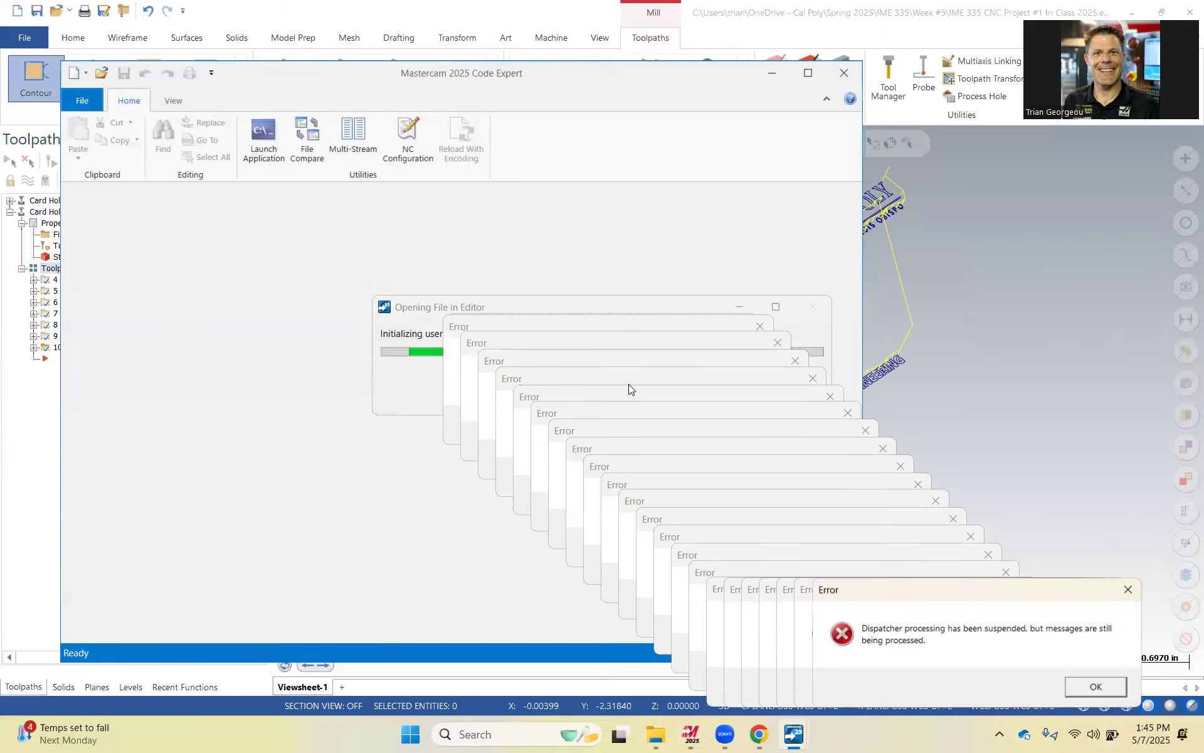
Dismiss the stacked error dialogs and close the Code Expert editor window.
left_click(501, 307)
left_click_drag(701, 299, 523, 150)
left_click_drag(983, 593, 839, 386)
left_click(969, 484)
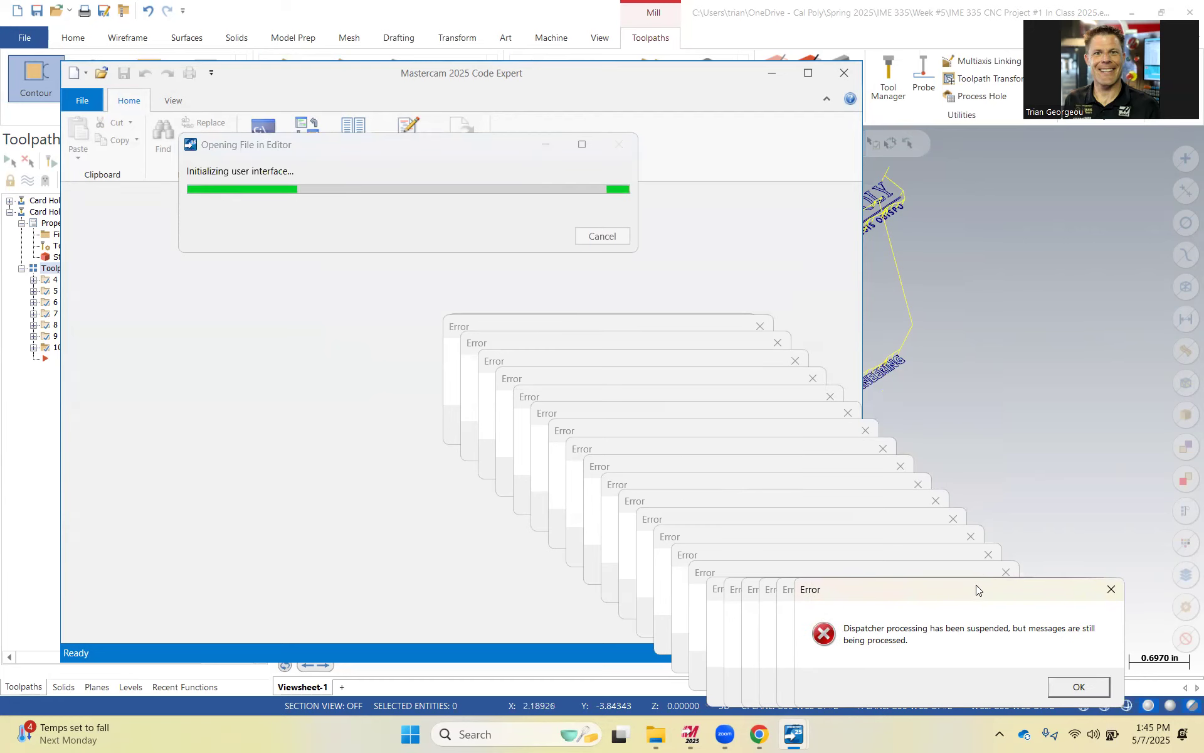
left_click_drag(983, 589, 898, 403)
left_click(995, 502)
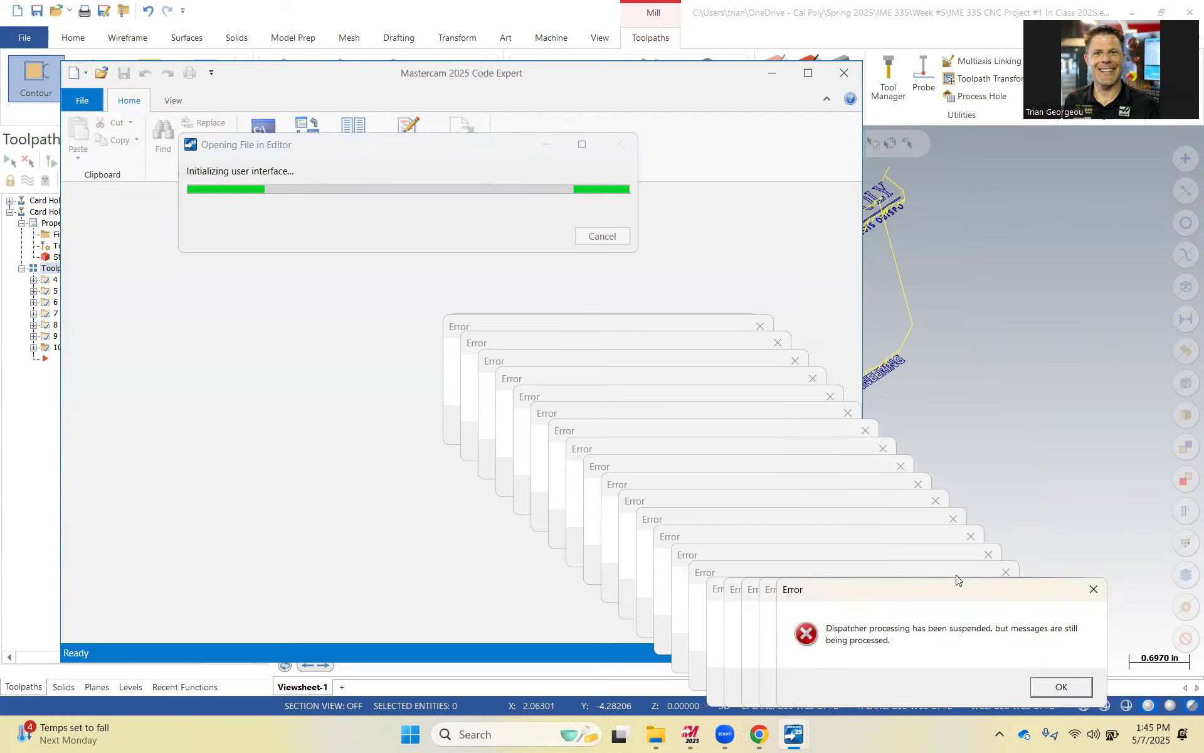
left_click_drag(956, 588, 887, 403)
left_click(997, 502)
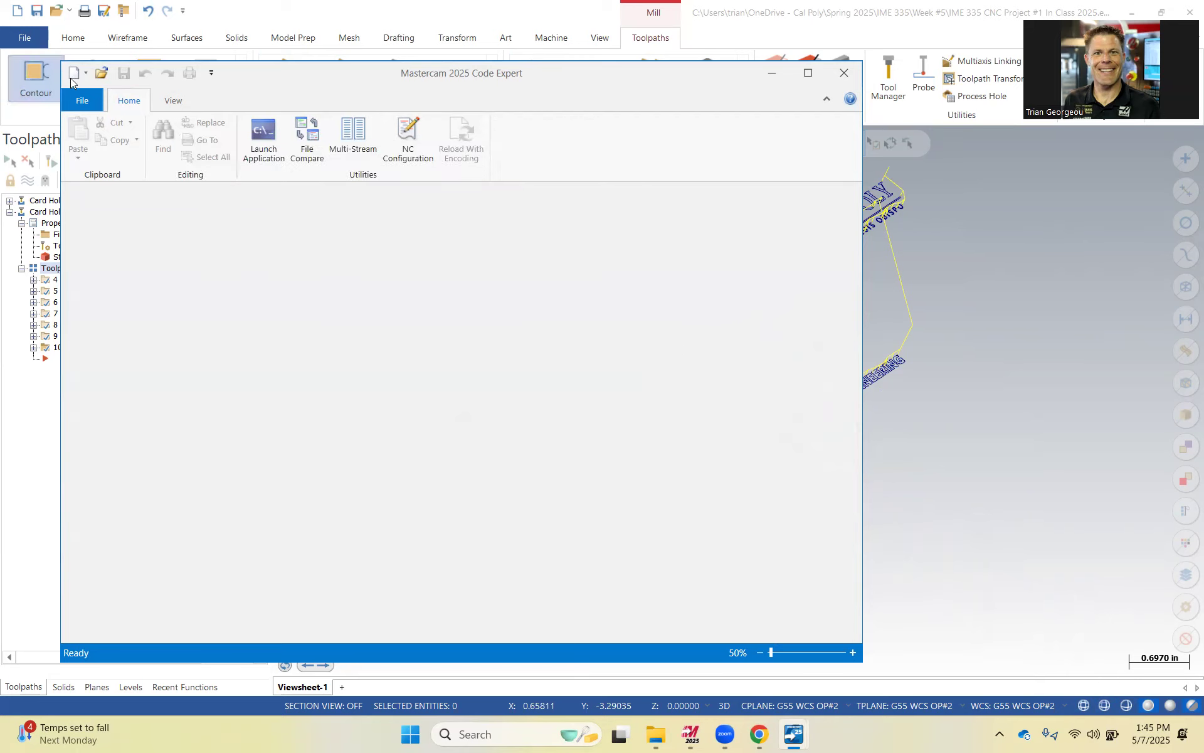
left_click(844, 72)
Post the toolpaths again, saving over the existing NC file in the Week #6 folder.
left_click(183, 161)
left_click(96, 462)
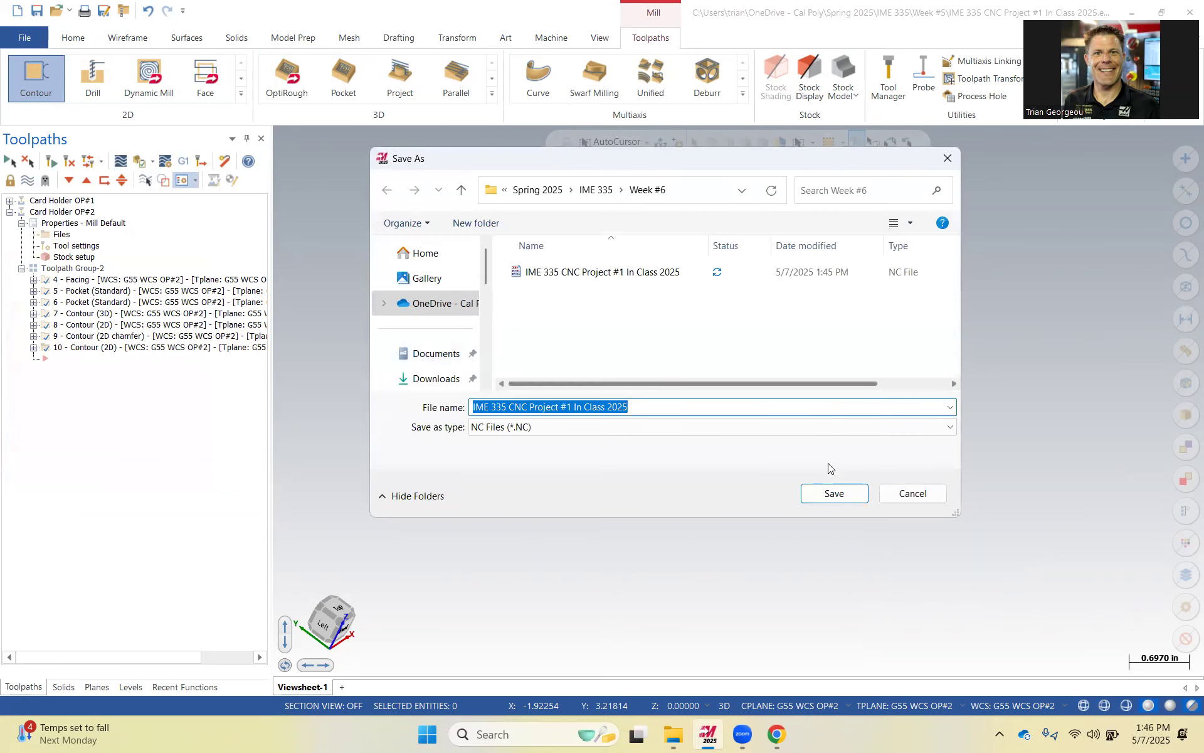
left_click(842, 493)
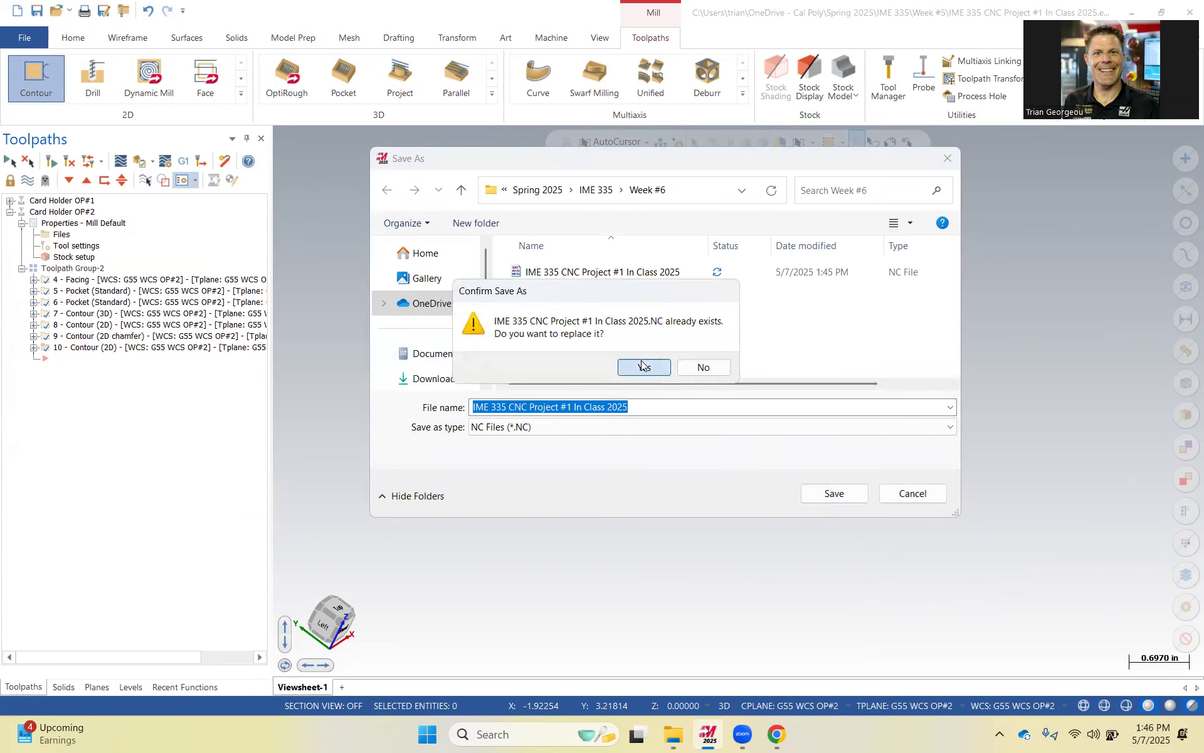
left_click(640, 362)
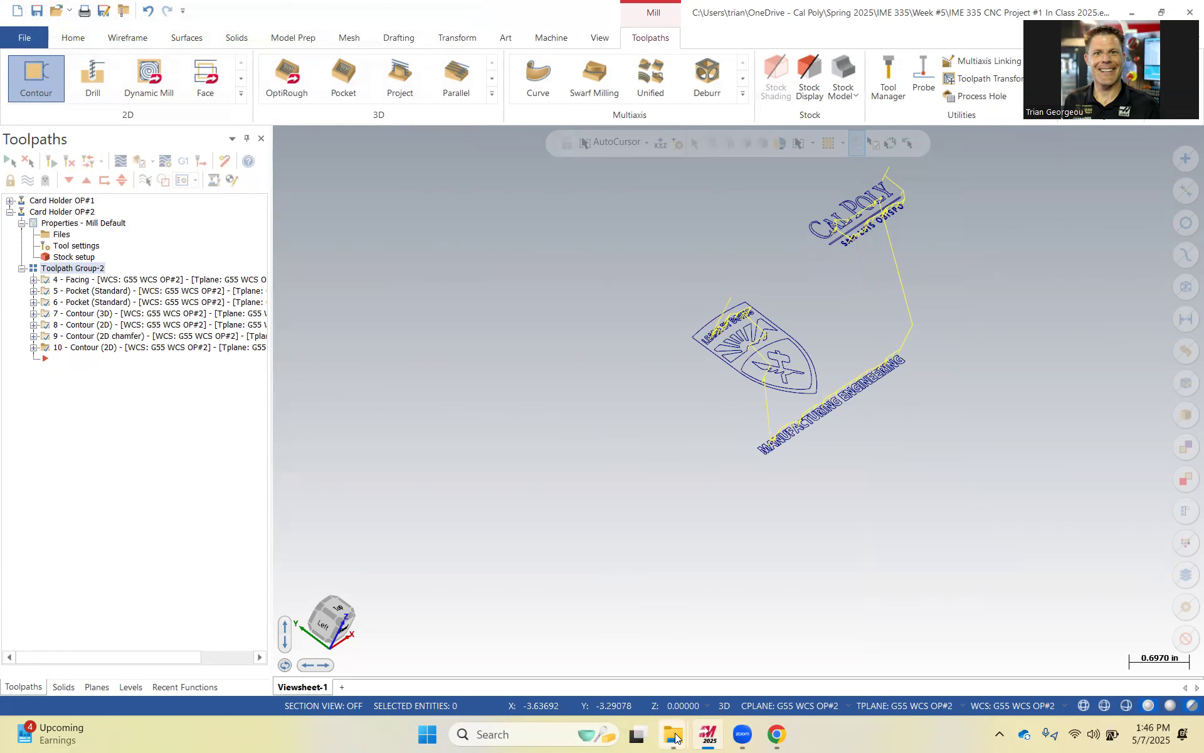
Browse the OneDrive folders in File Explorer, then close the window.
mouse_move(677, 735)
left_click(721, 652)
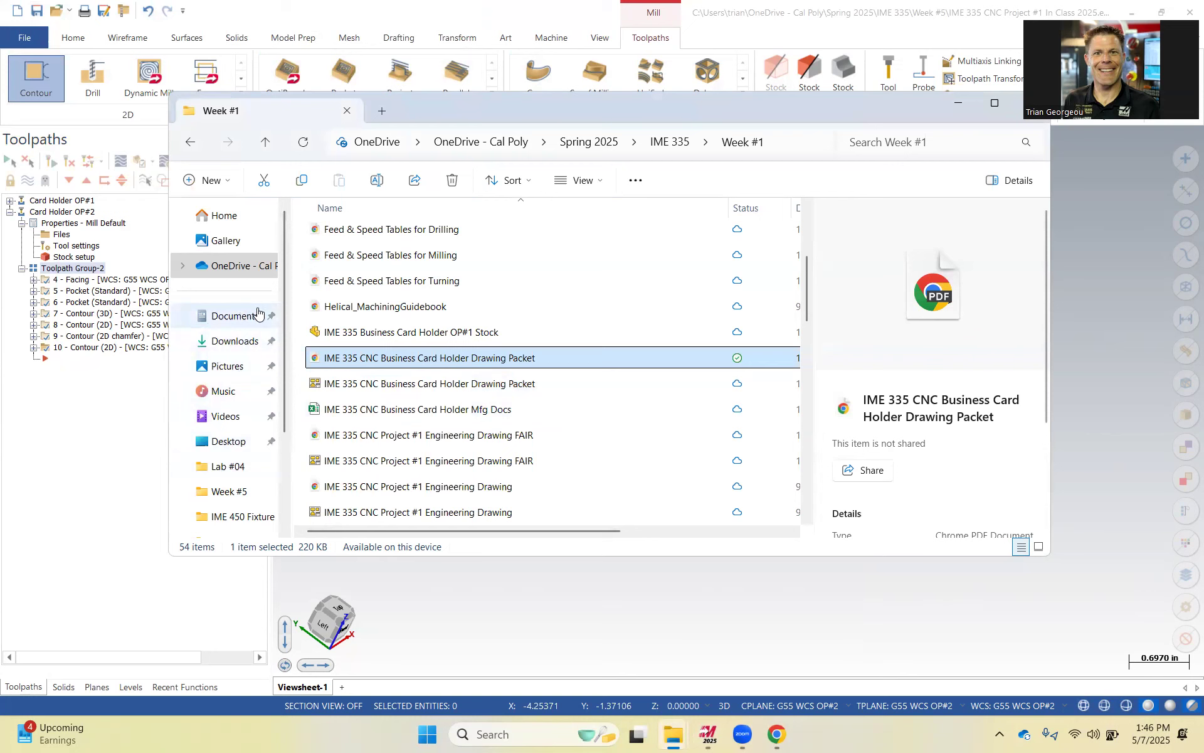
left_click(230, 267)
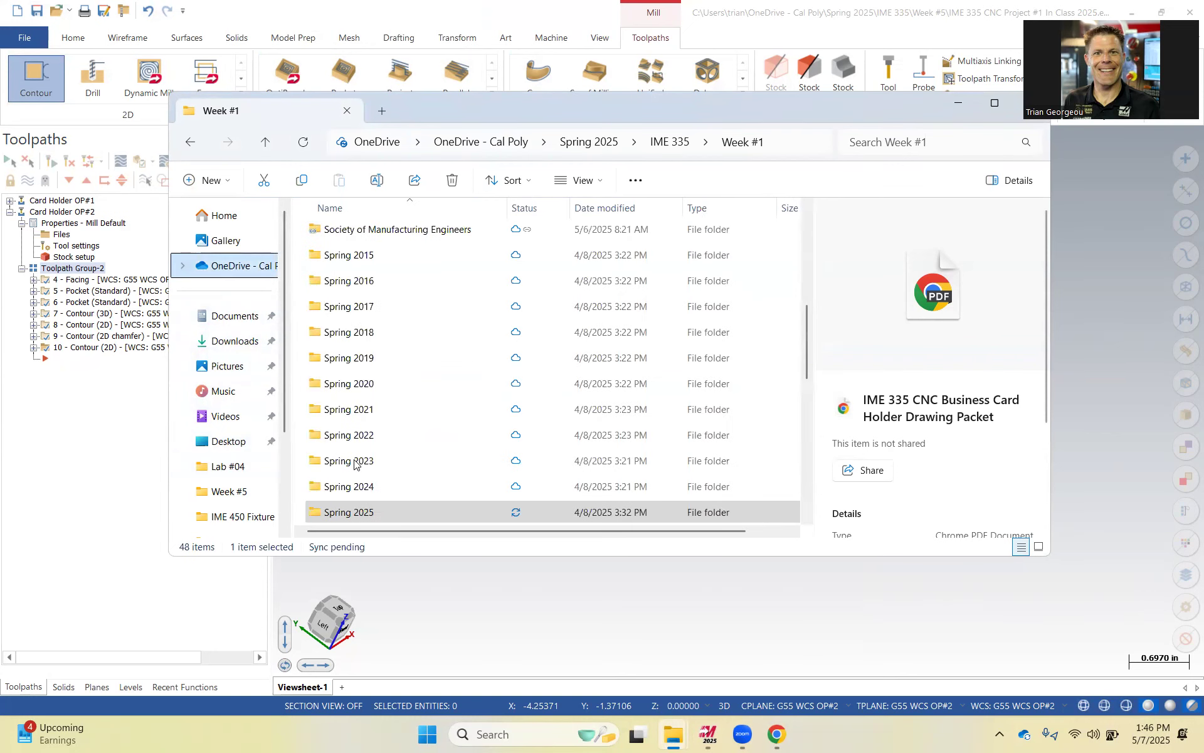
scroll(356, 513, "down", 3)
left_click(359, 511)
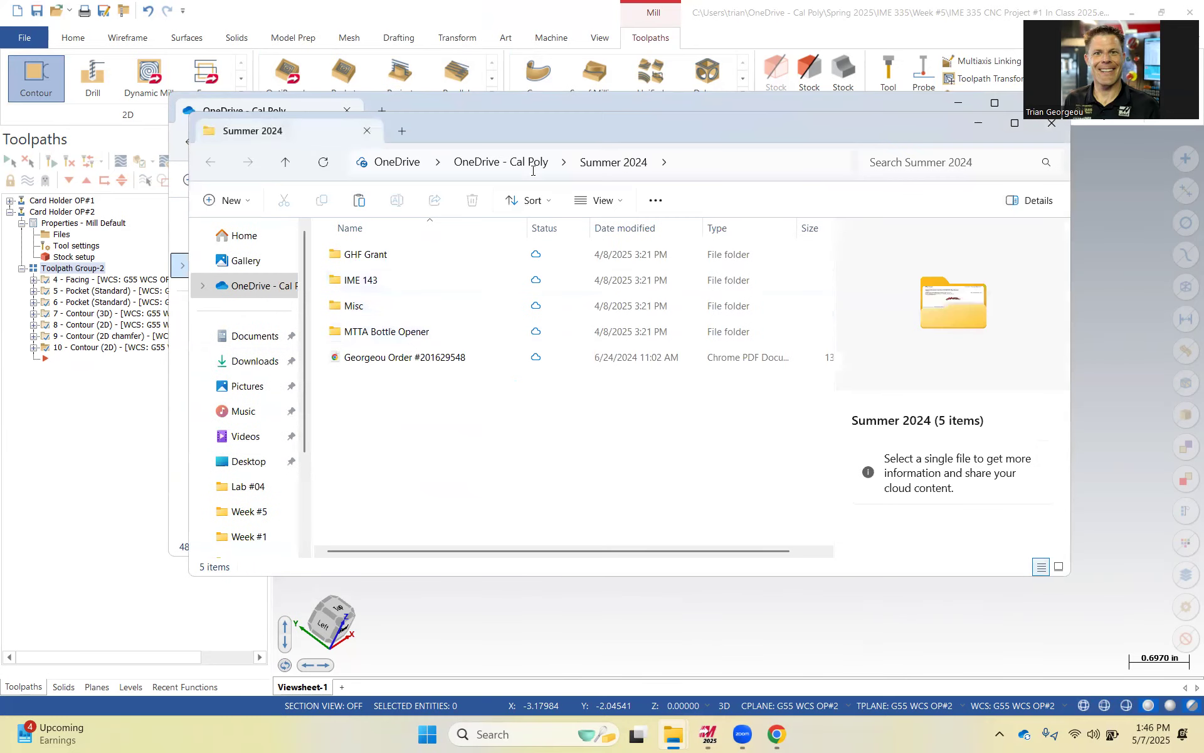
left_click(1052, 123)
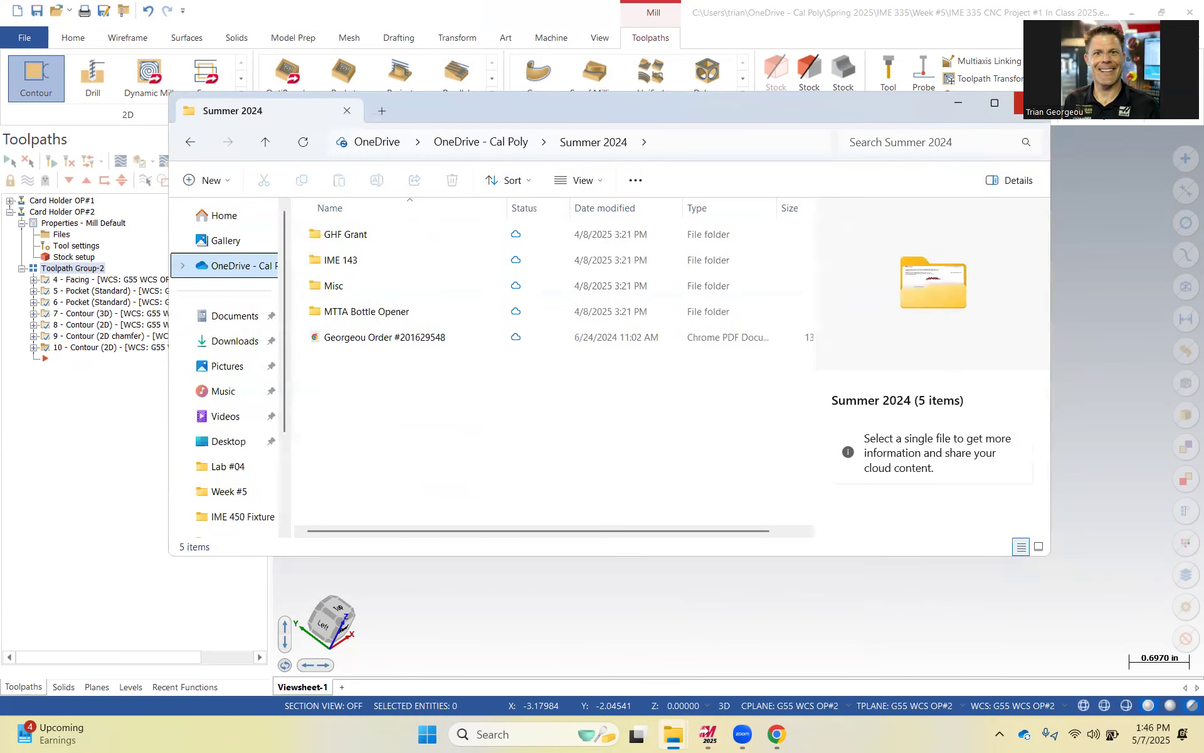
left_click(1032, 104)
Repost the toolpaths once more and confirm replacing the IME 335 CNC Project #1 In Class 2025 NC file.
mouse_move(776, 737)
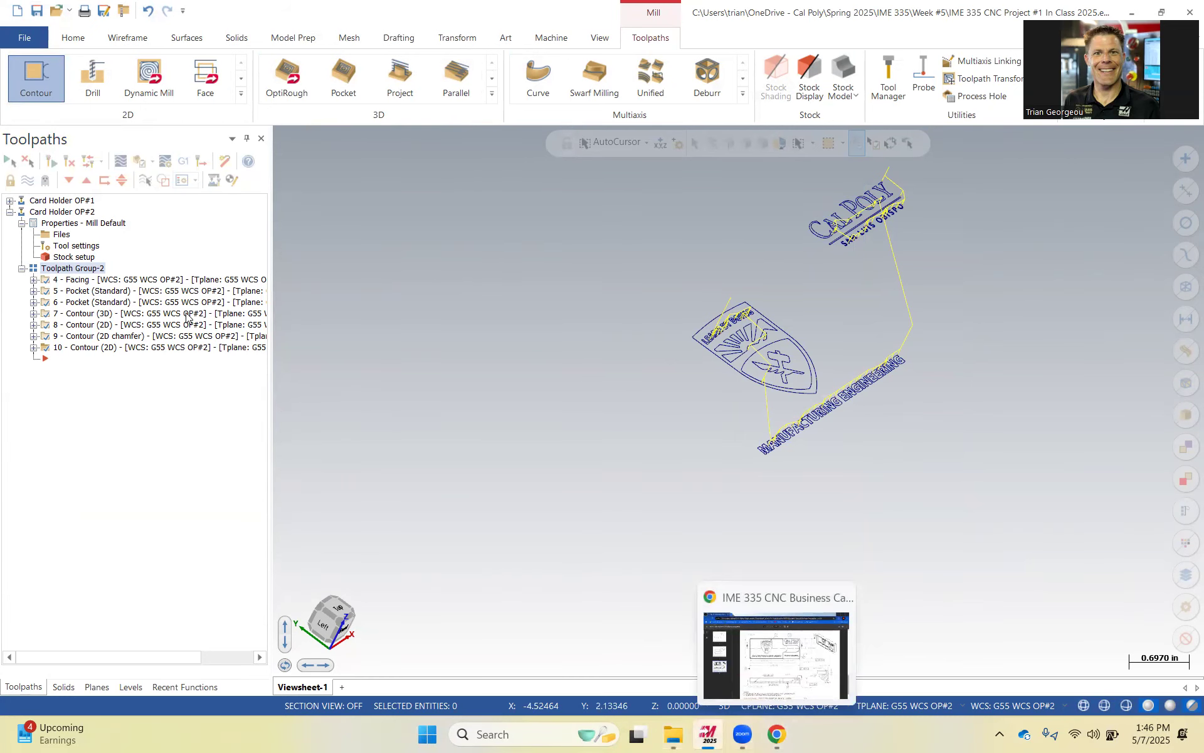
left_click(177, 164)
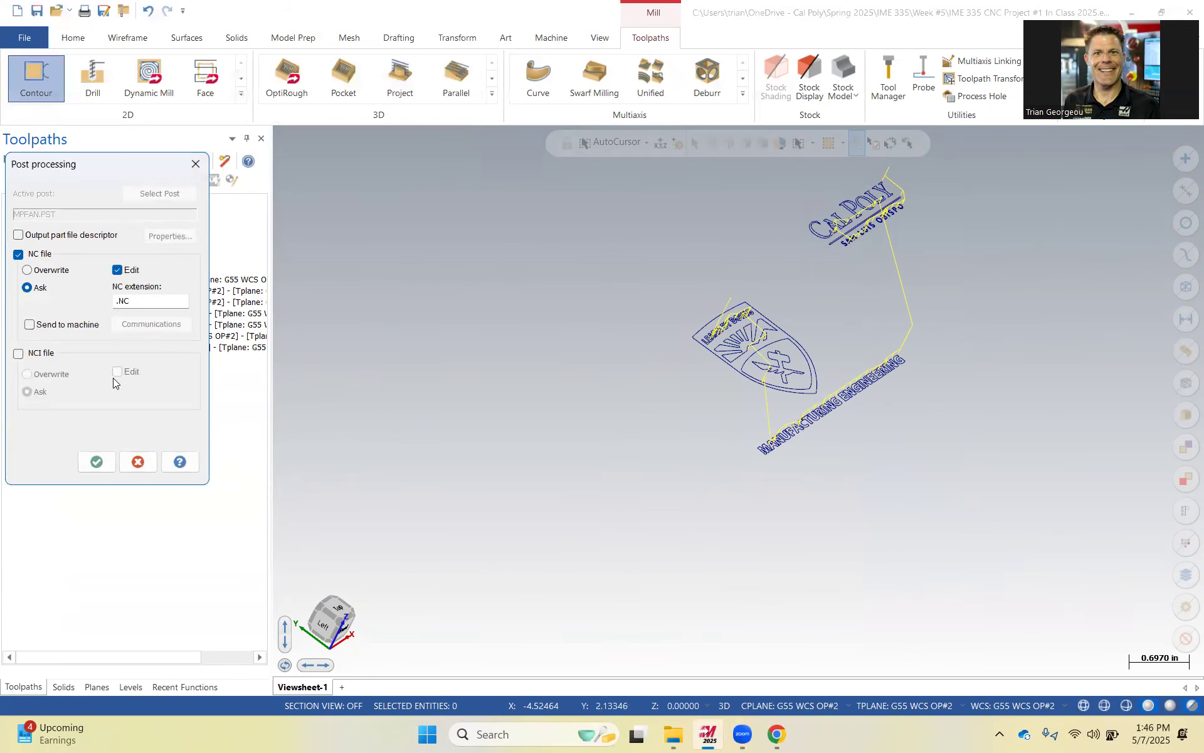
left_click(98, 461)
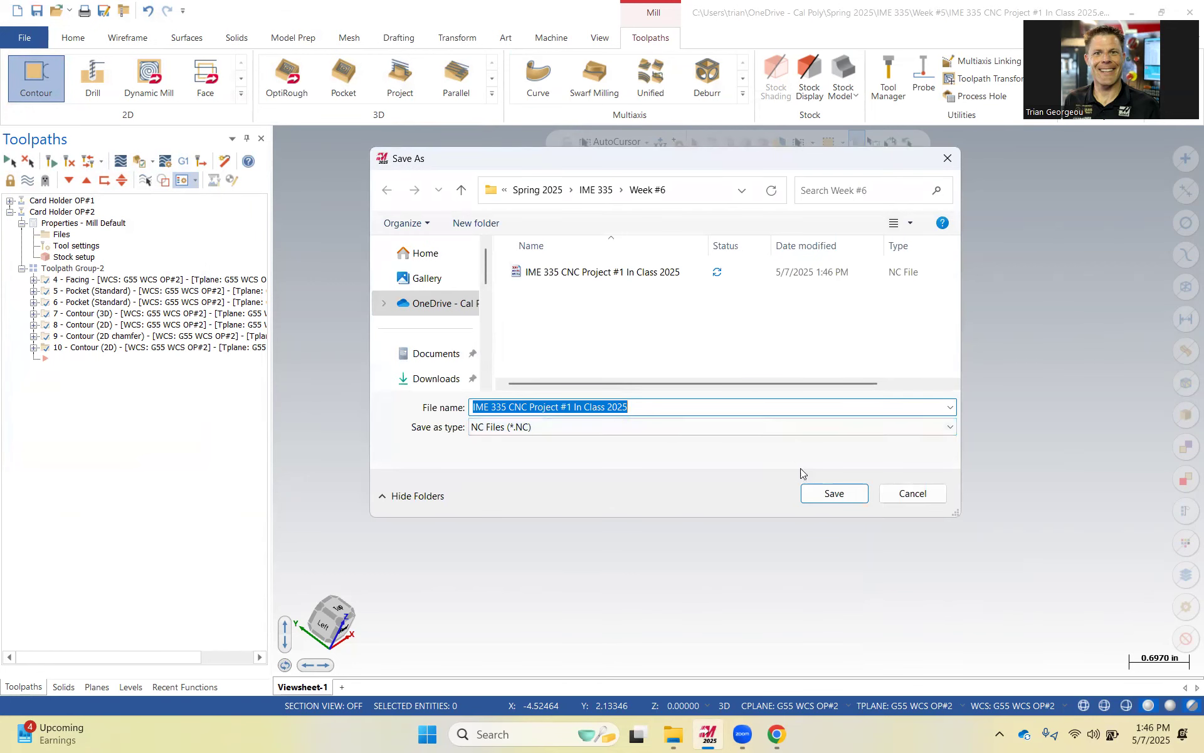
left_click(827, 494)
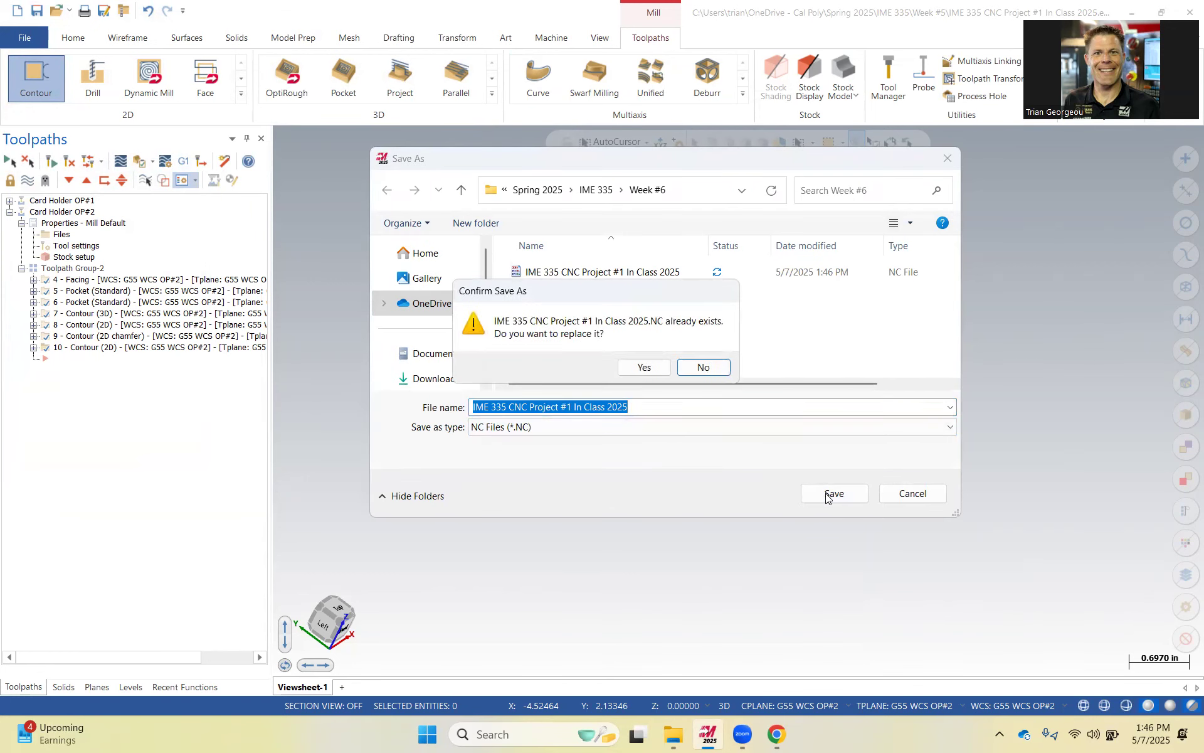
left_click(644, 367)
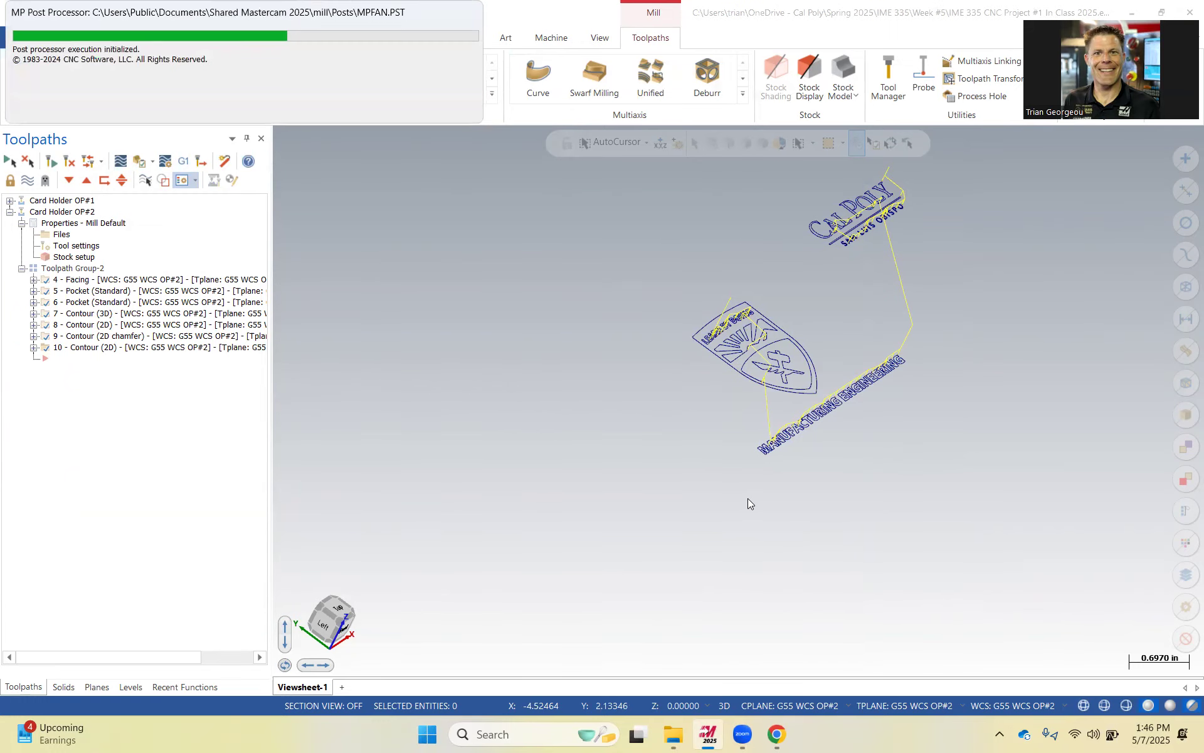
Open File Explorer and browse to the Spring 2025 > IME 335 > Week #6 folder to locate the posted NC file.
left_click(676, 733)
scroll(220, 449, "down", 2)
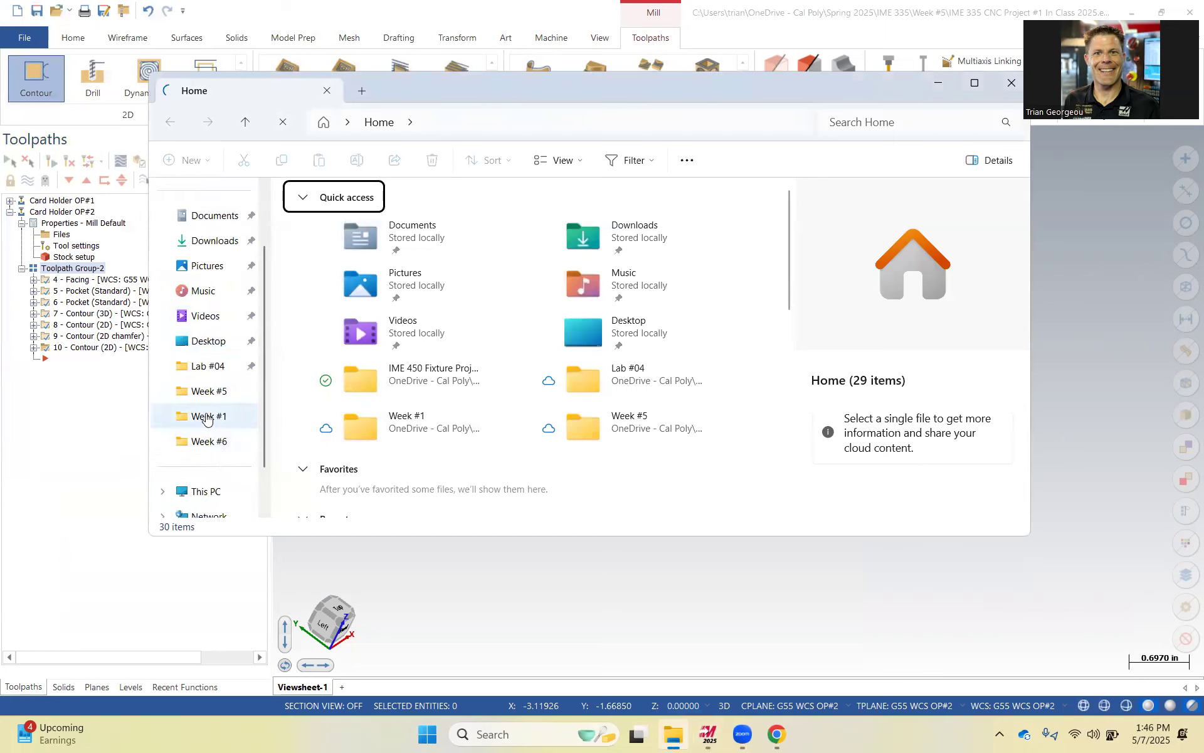
left_click(211, 392)
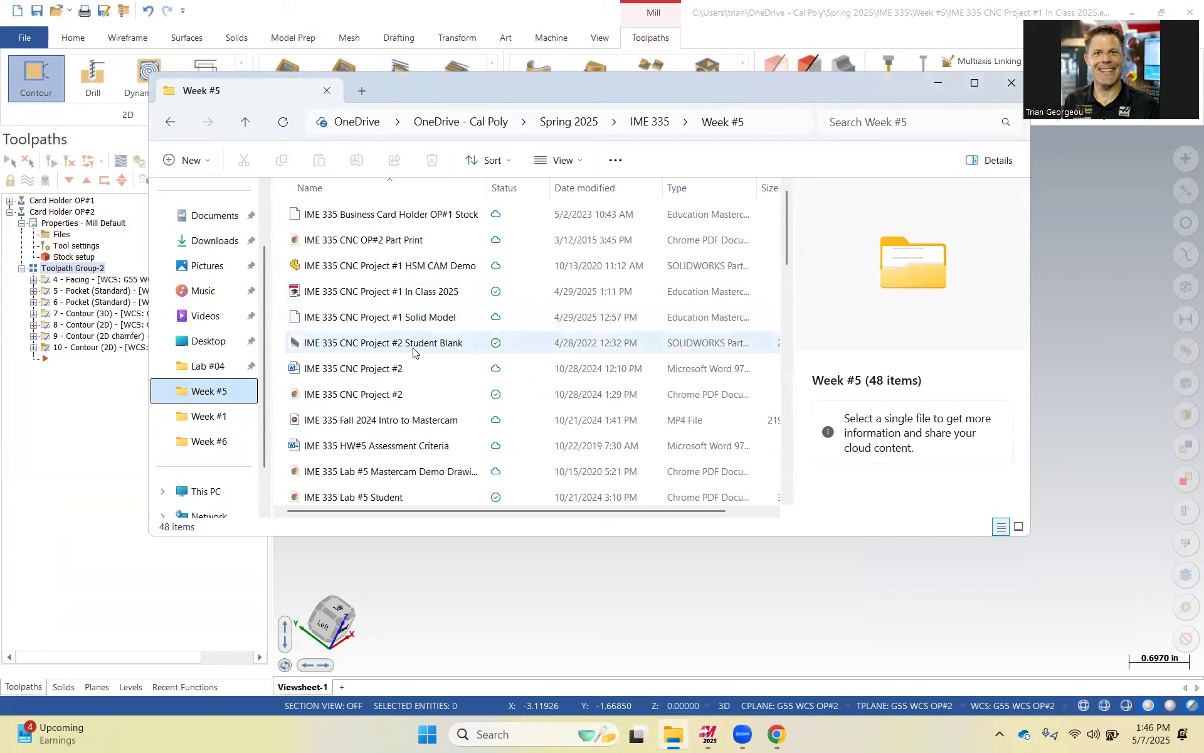
scroll(413, 352, "down", 1)
left_click(576, 121)
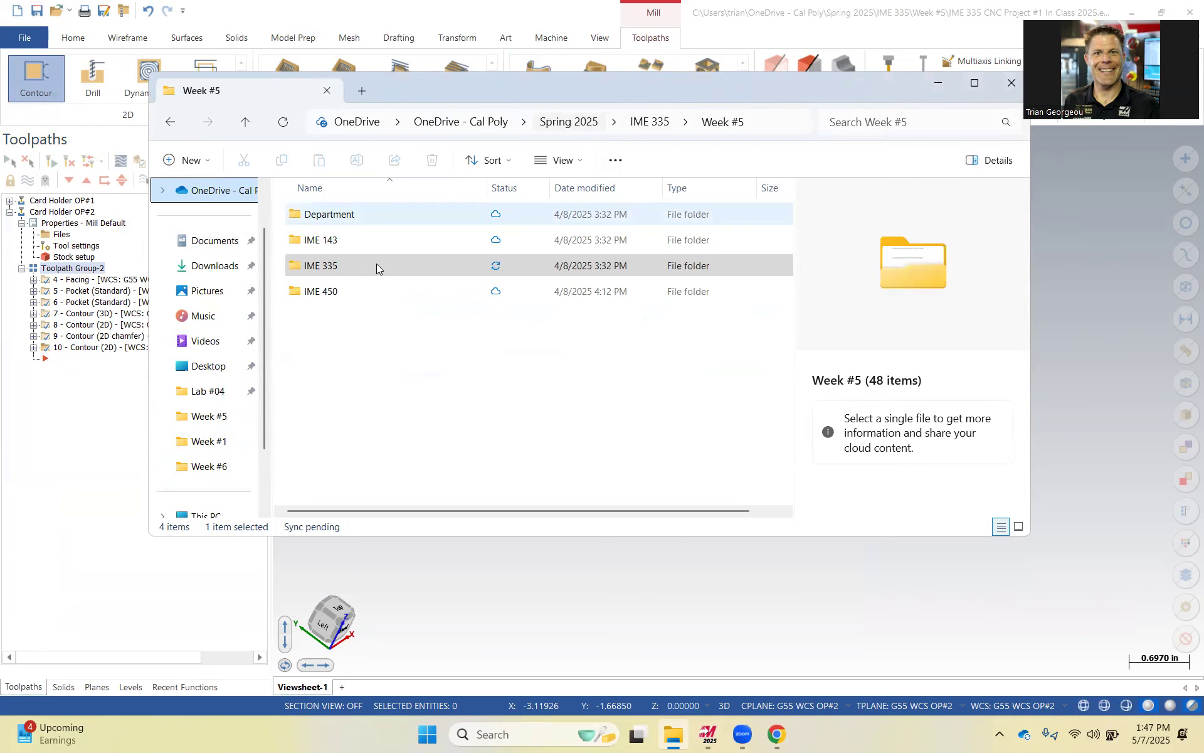
left_click(325, 273)
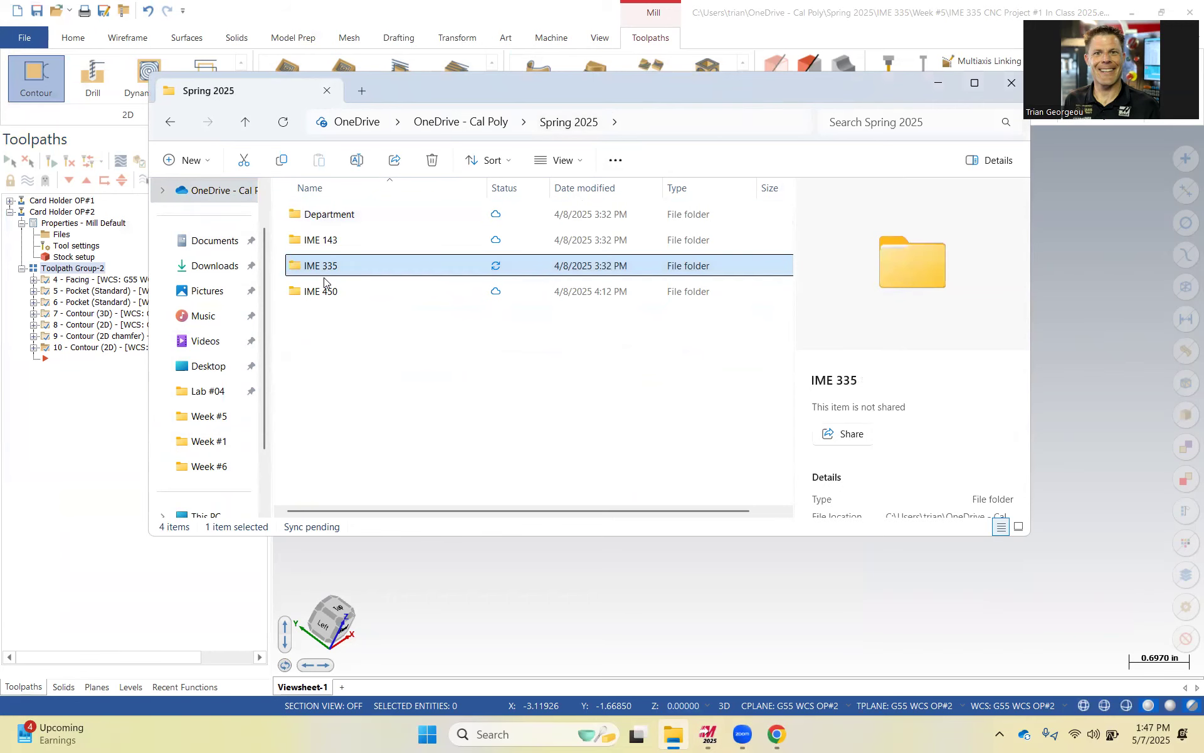
double_click(325, 274)
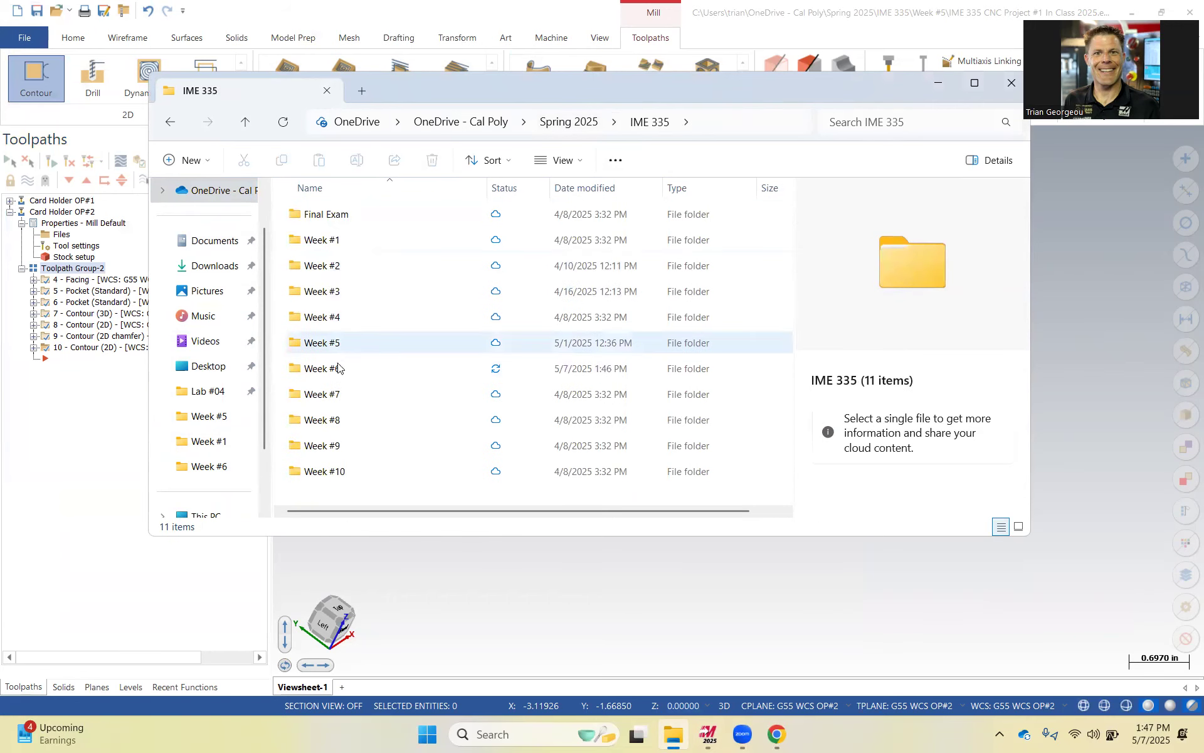
left_click(336, 367)
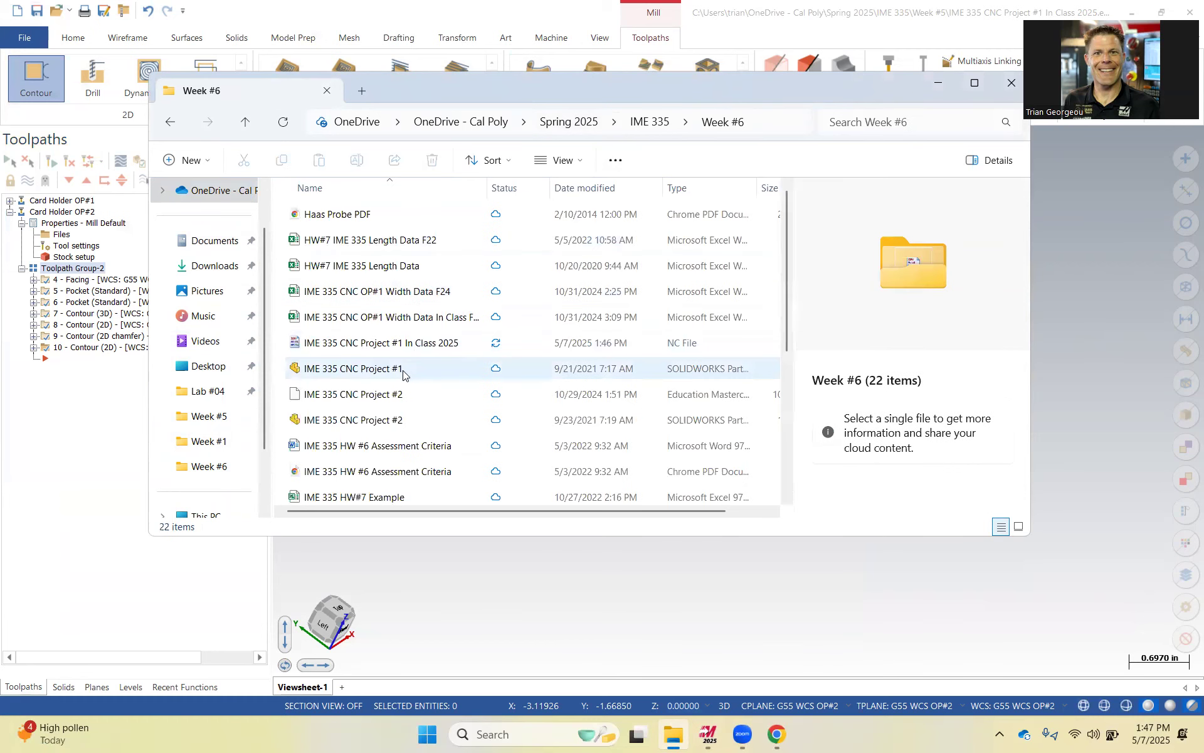
scroll(414, 367, "down", 3)
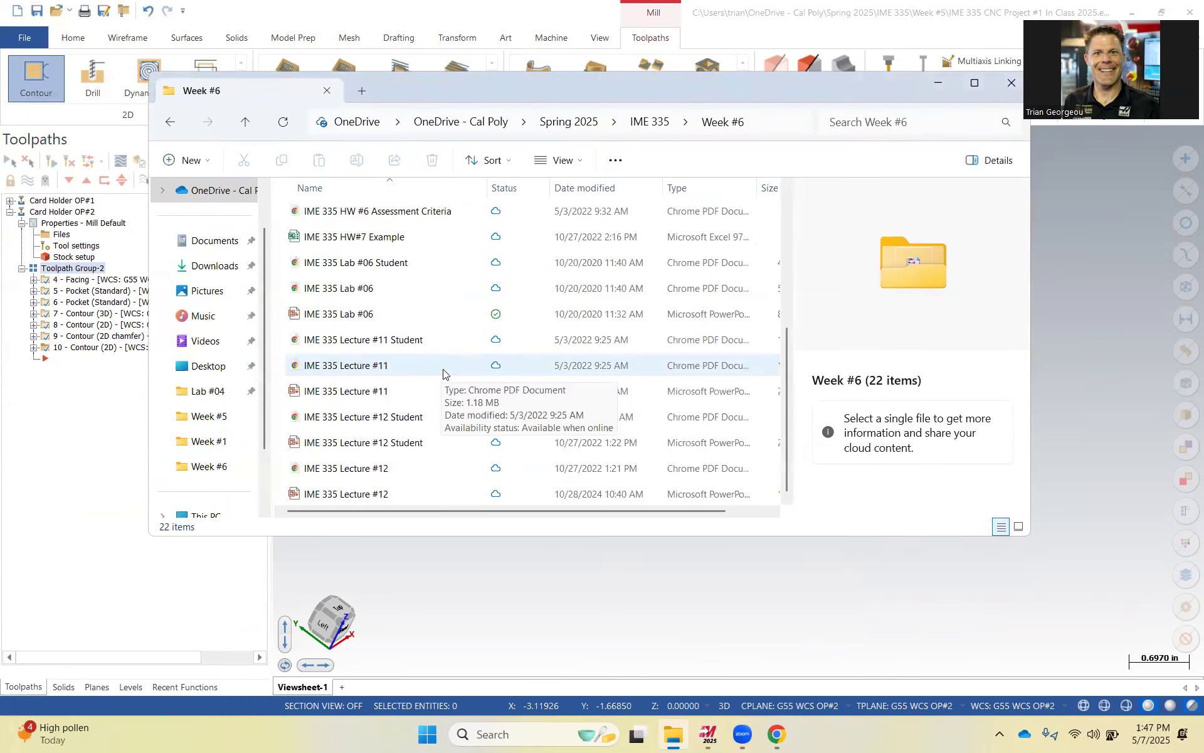
scroll(448, 364, "up", 5)
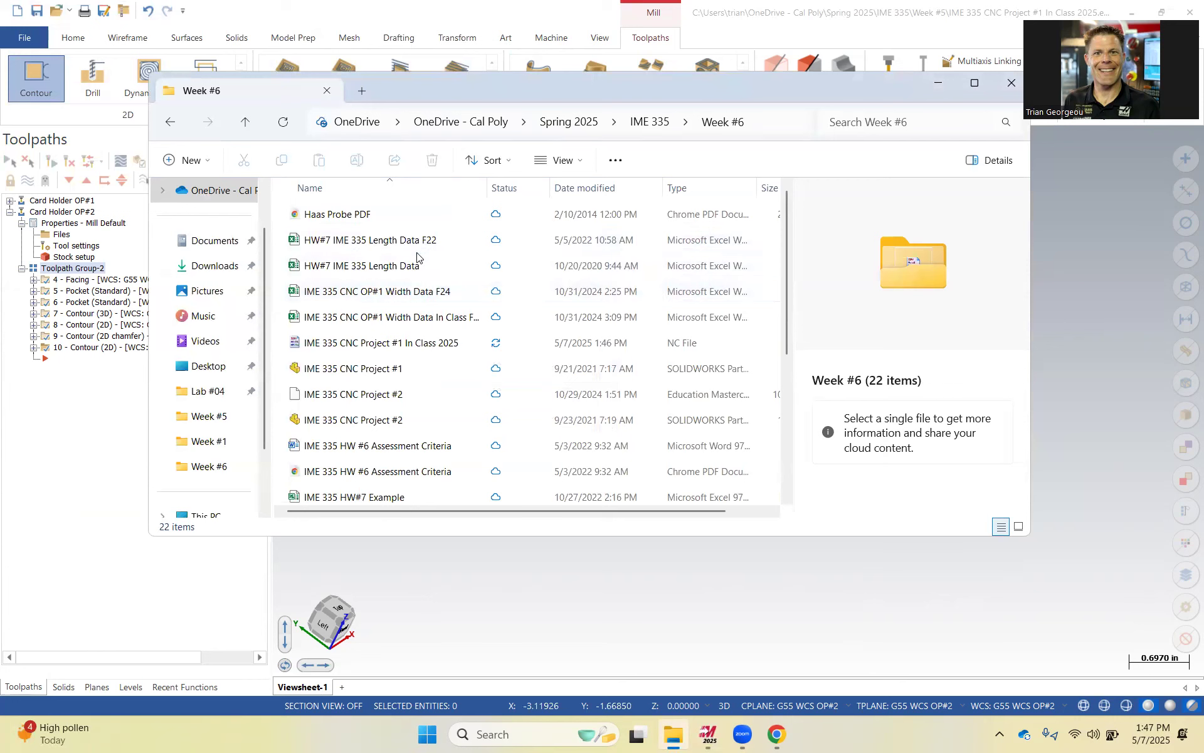
scroll(432, 288, "down", 4)
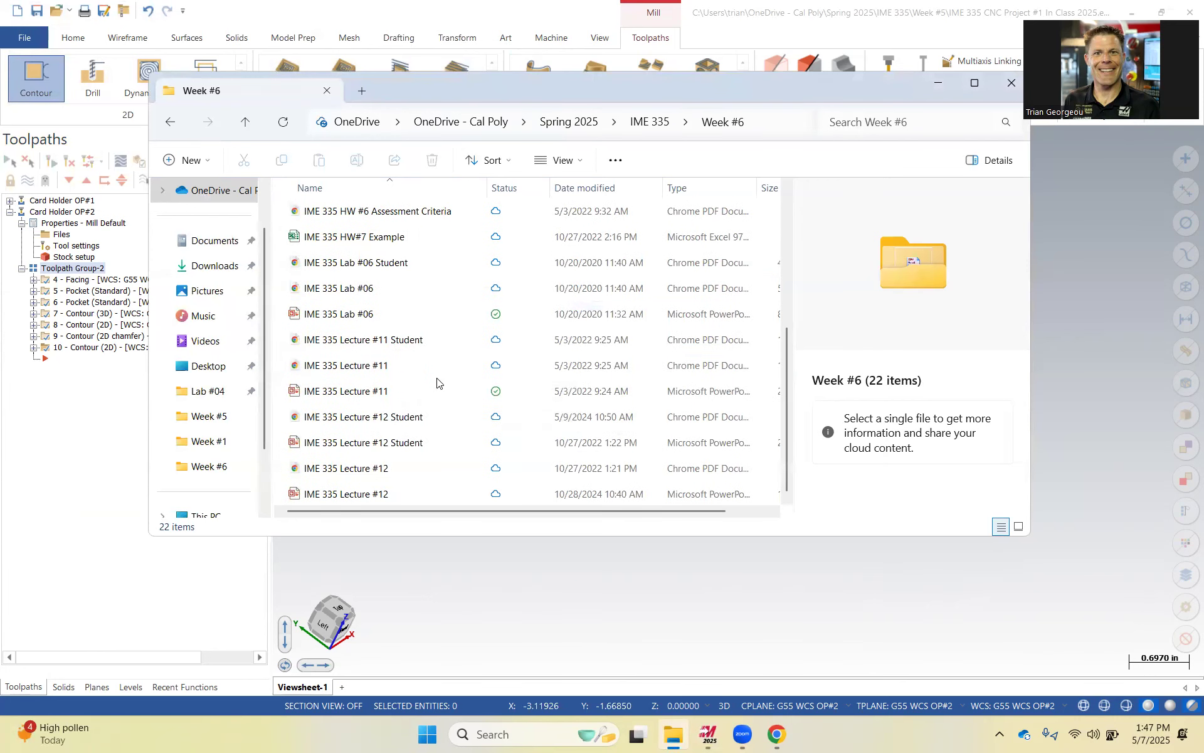
Open the posted IME 335 CNC Project #1 In Class 2025 NC file from the Week #6 folder in the NC editor.
scroll(440, 382, "up", 1)
scroll(442, 381, "up", 3)
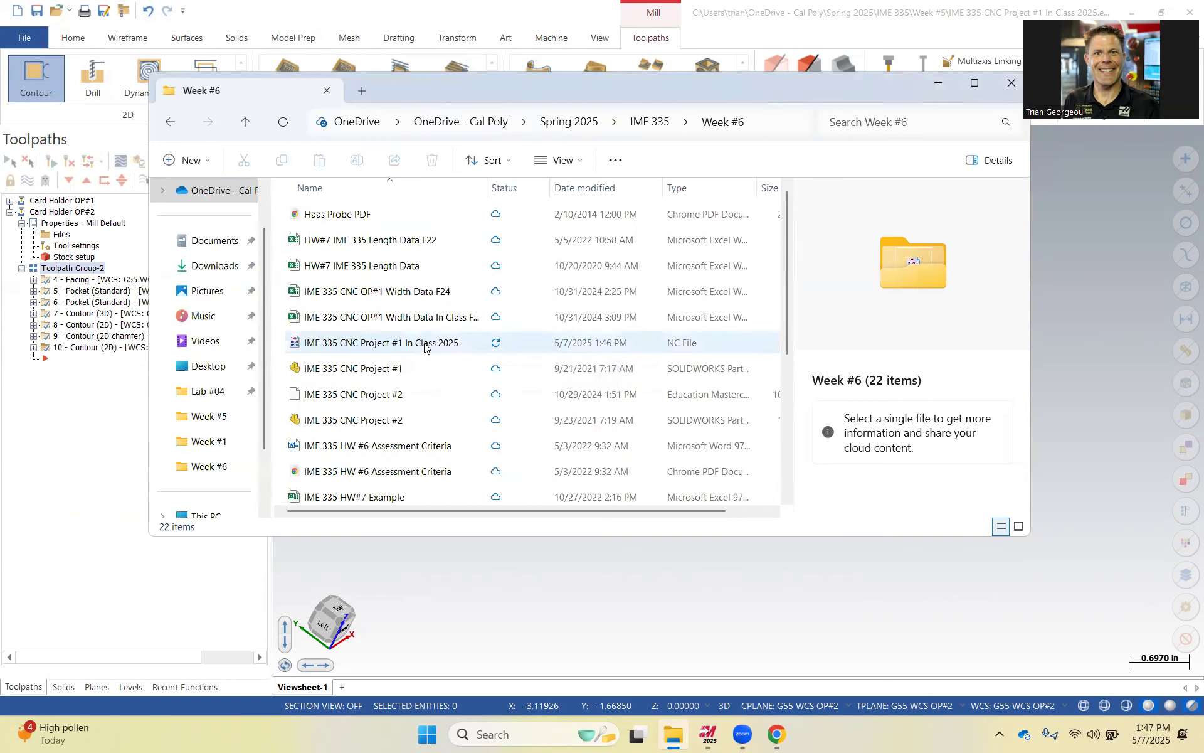
left_click(425, 346)
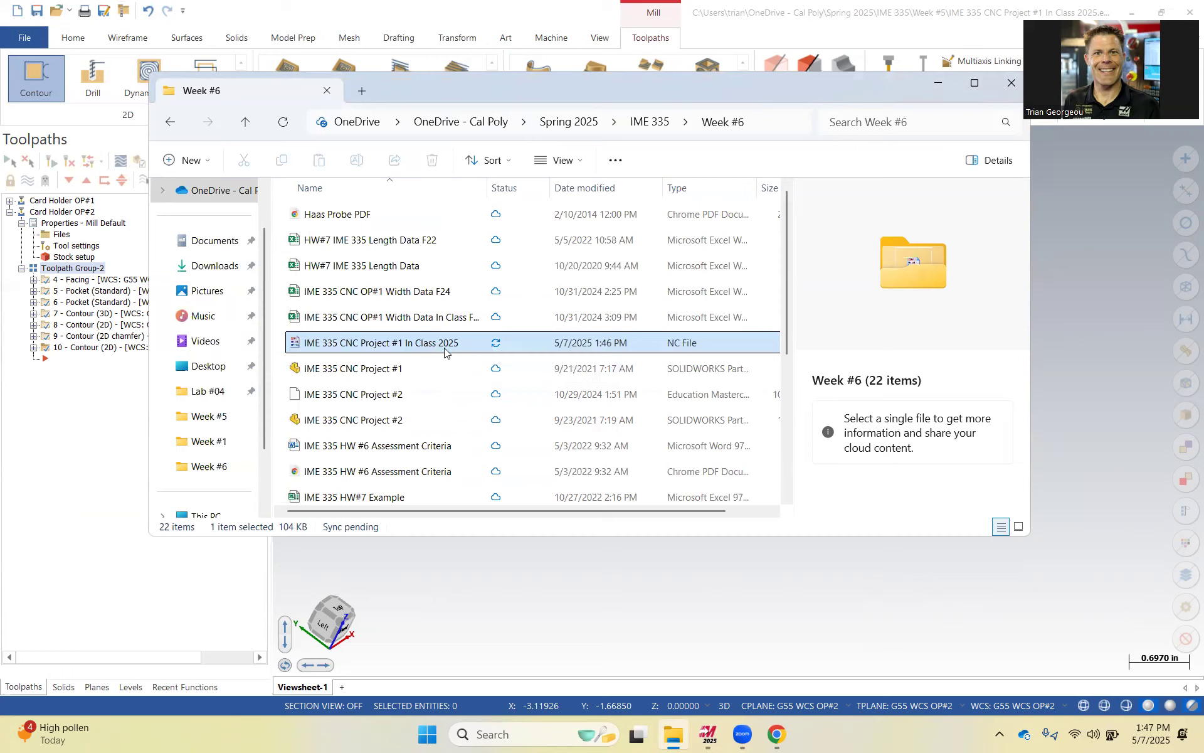
double_click(490, 346)
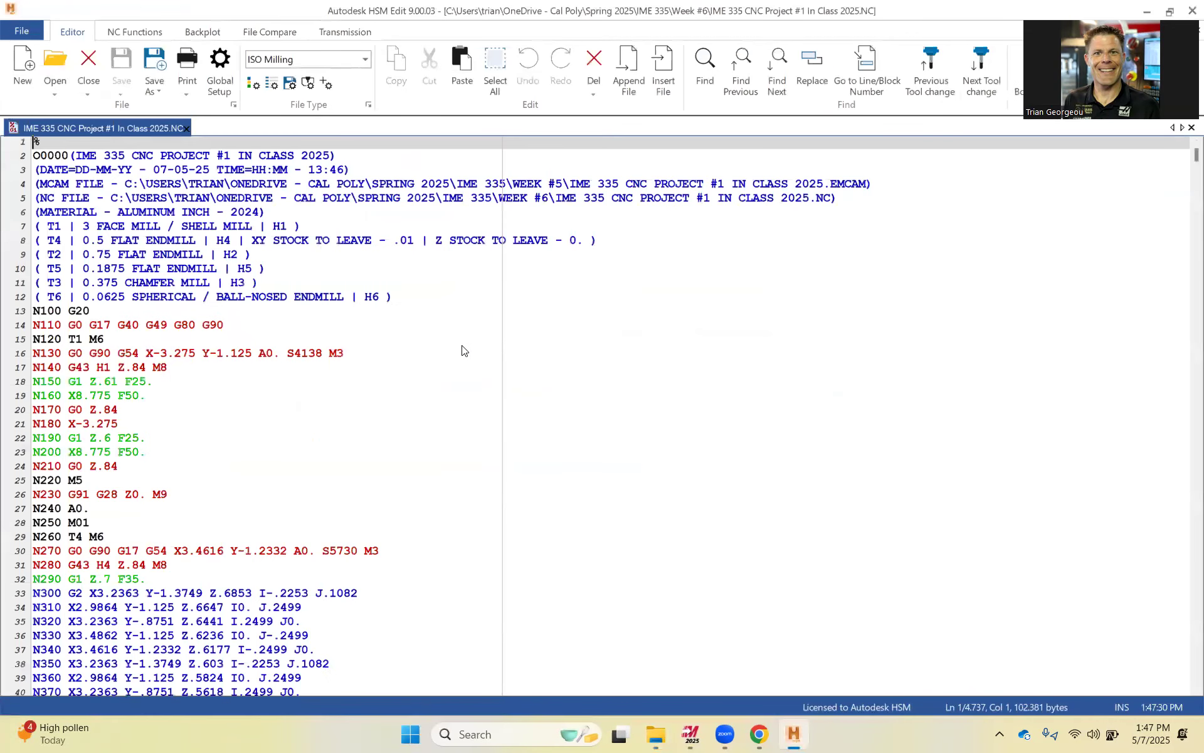
Delete the MCAM FILE and NC FILE path comment lines from the program header.
left_click(413, 202)
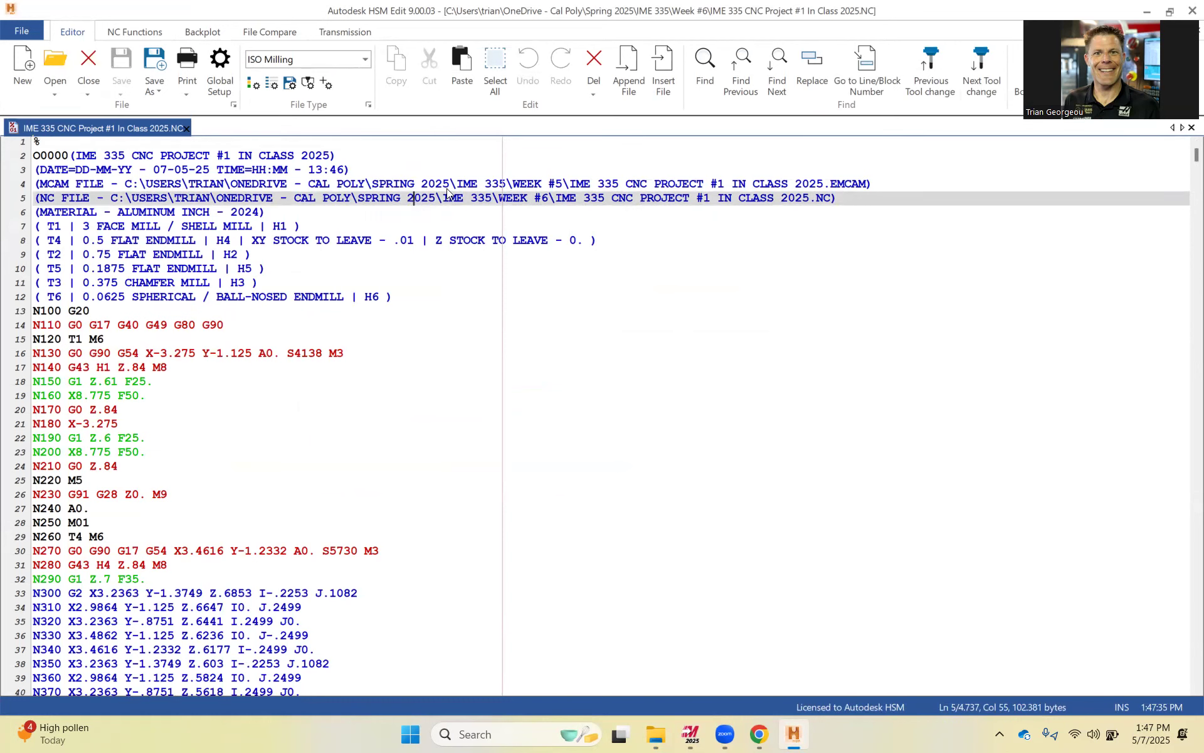
left_click_drag(837, 199, 21, 184)
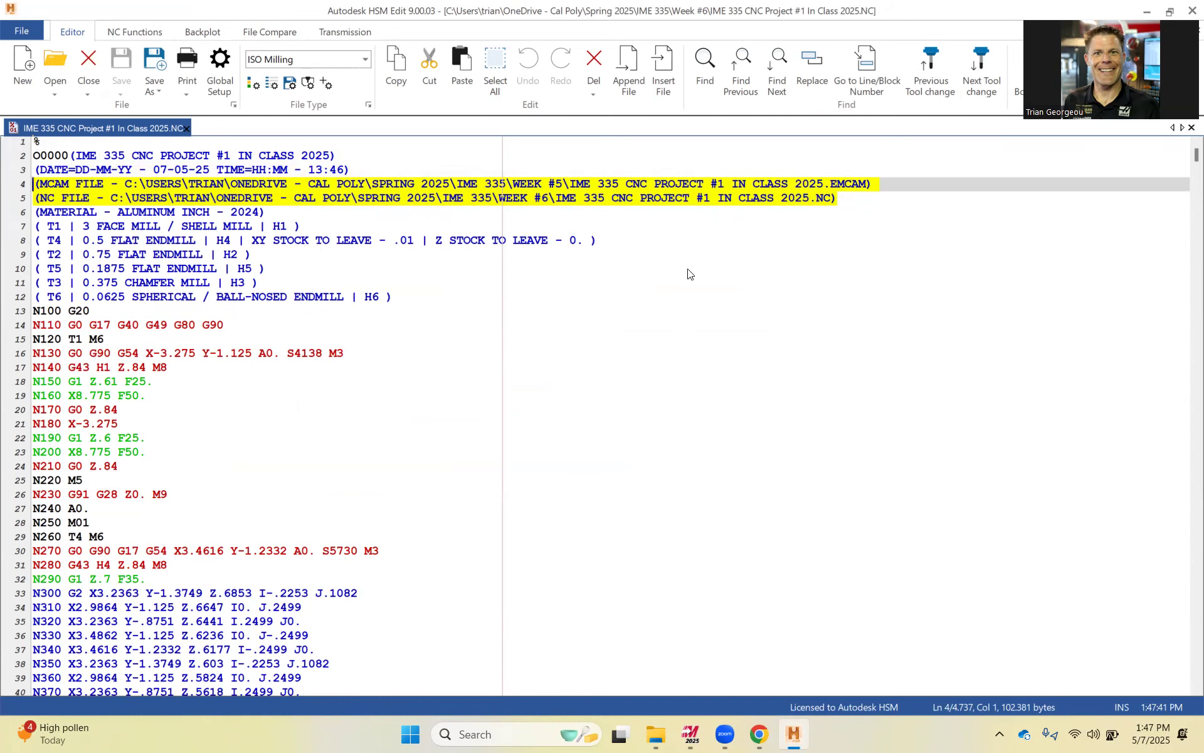
key("Delete")
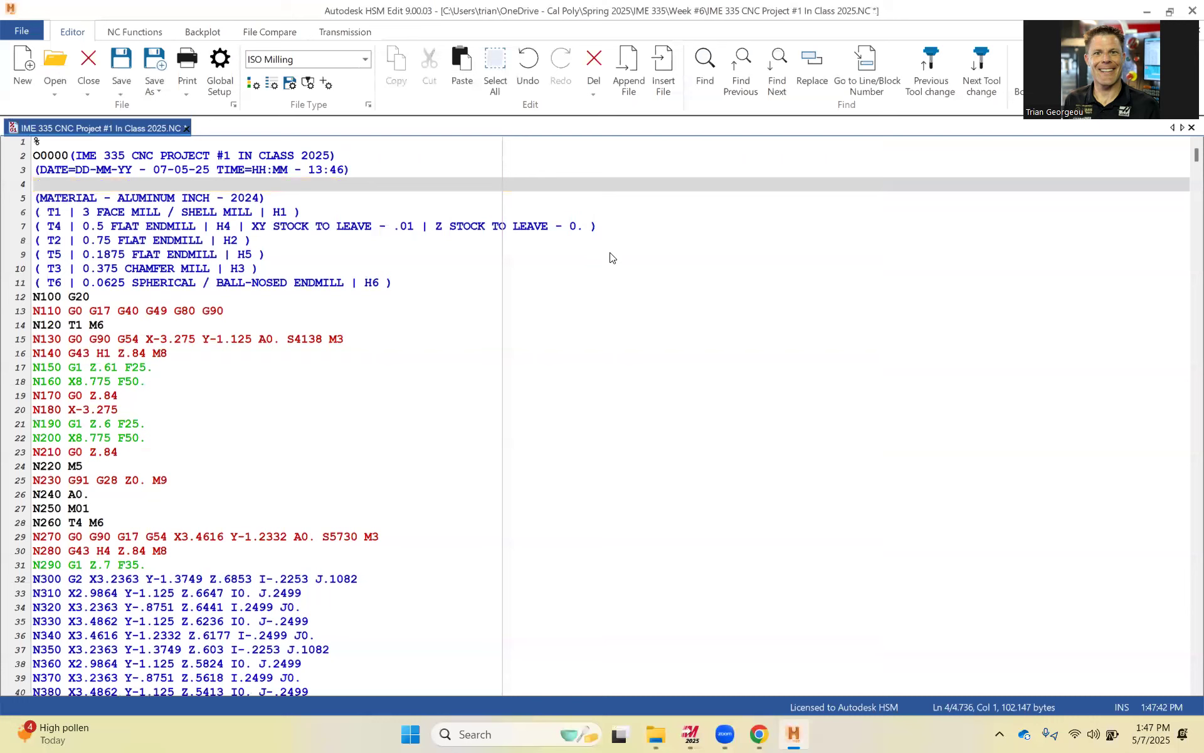
Set the program number on the first program line to O00336.
right_click(614, 236)
left_click(97, 156)
left_click_drag(54, 155, 68, 157)
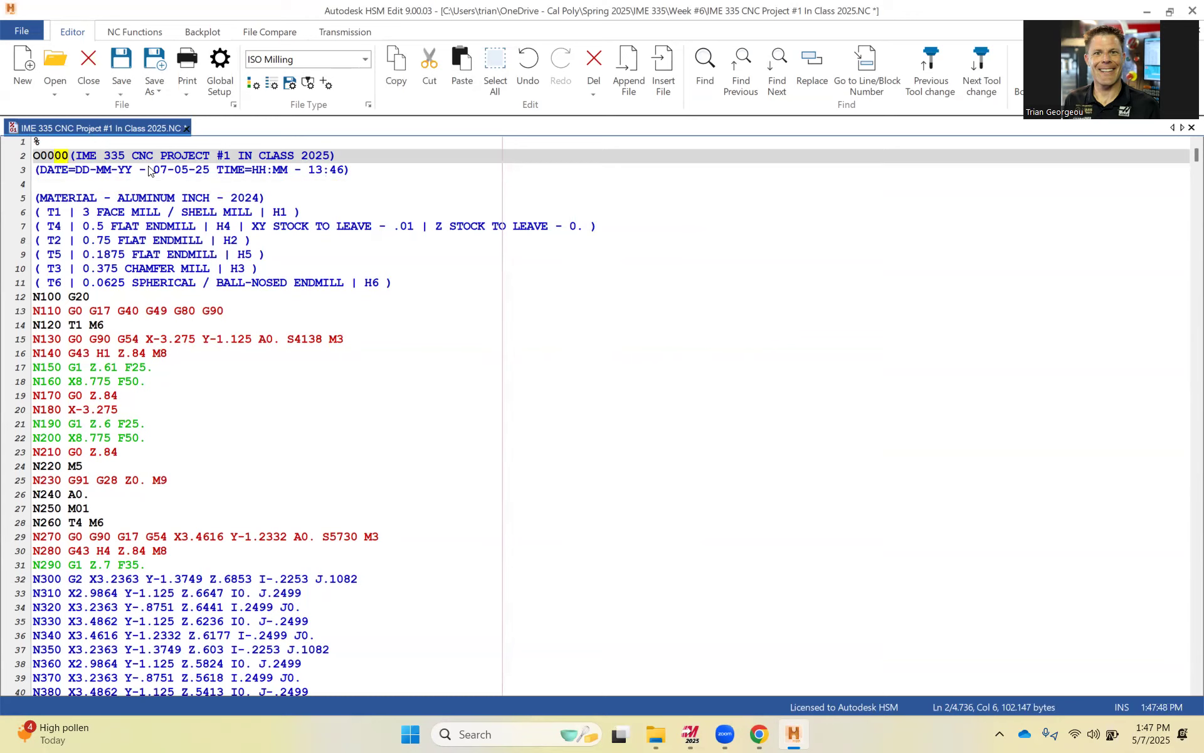
type("336")
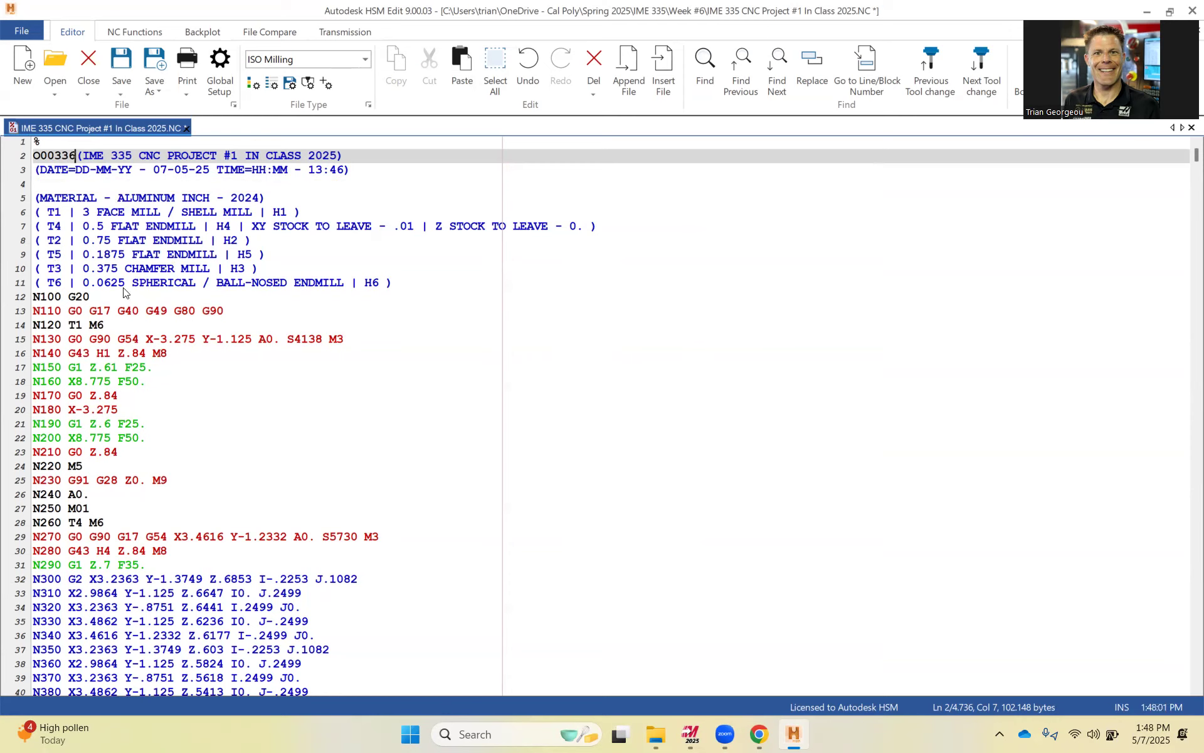
Review the tool change, spindle and feed lines of the NC program, scrolling through the first operations.
left_click(96, 326)
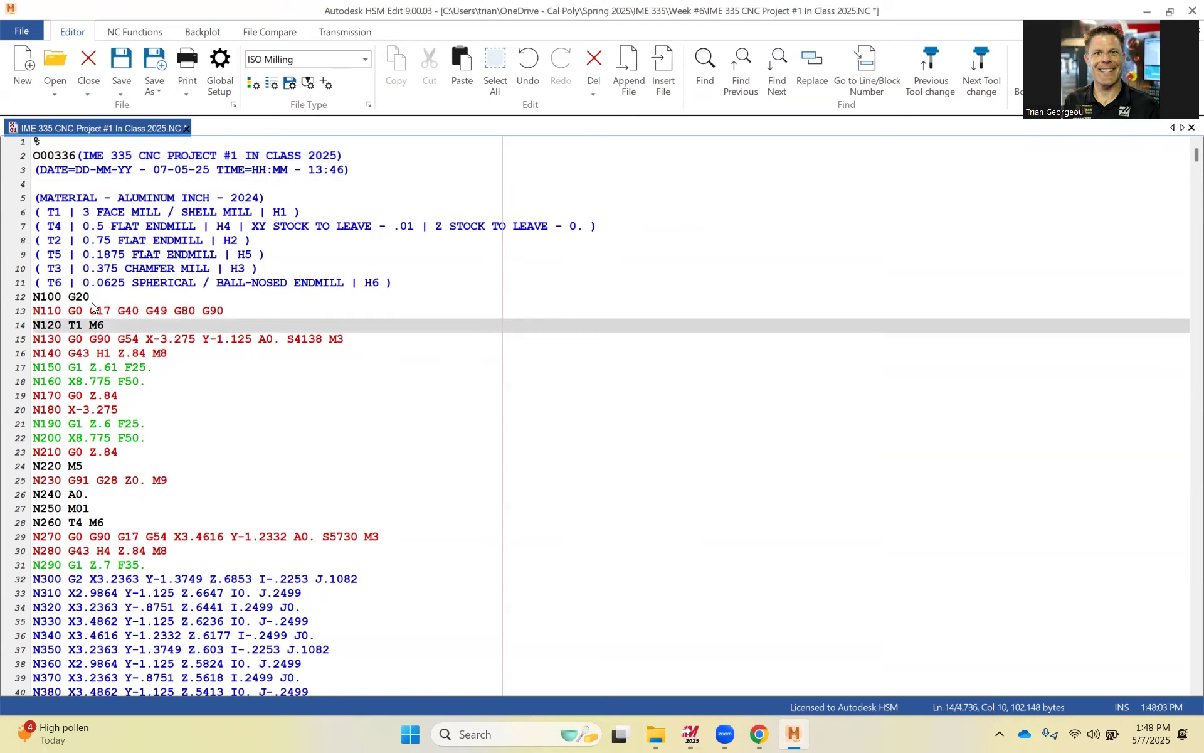
left_click_drag(76, 342, 350, 333)
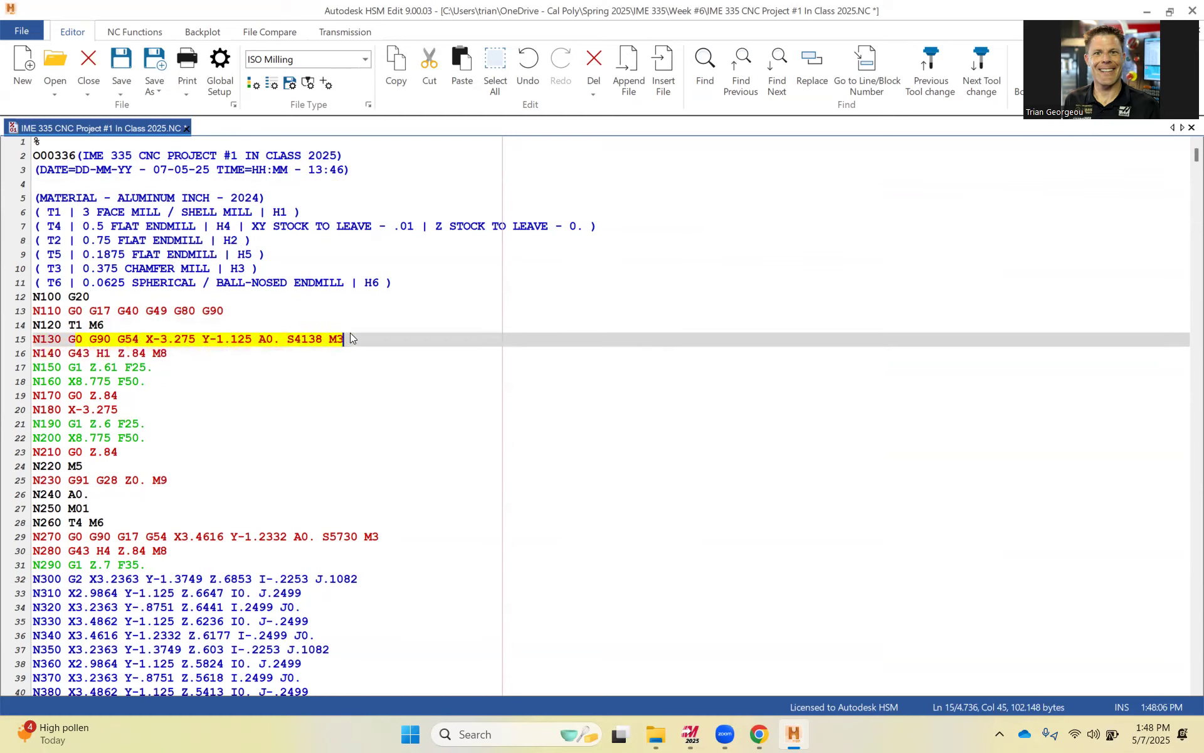
double_click(280, 345)
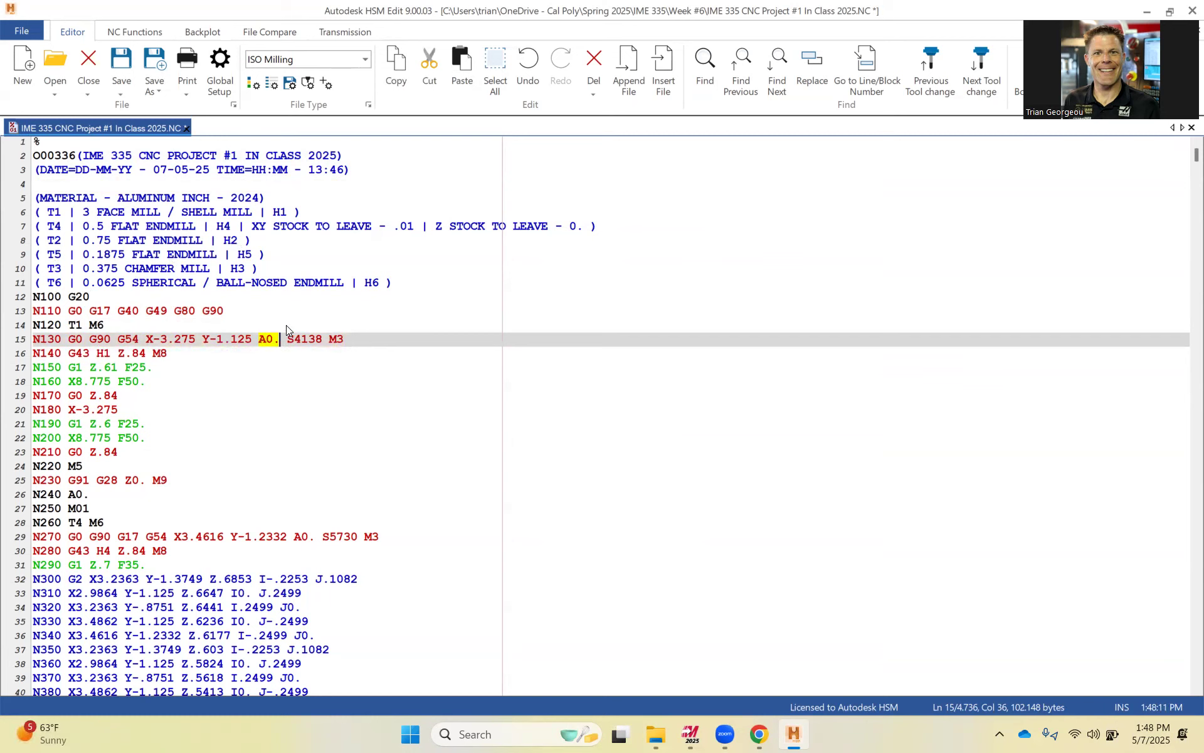
left_click(296, 381)
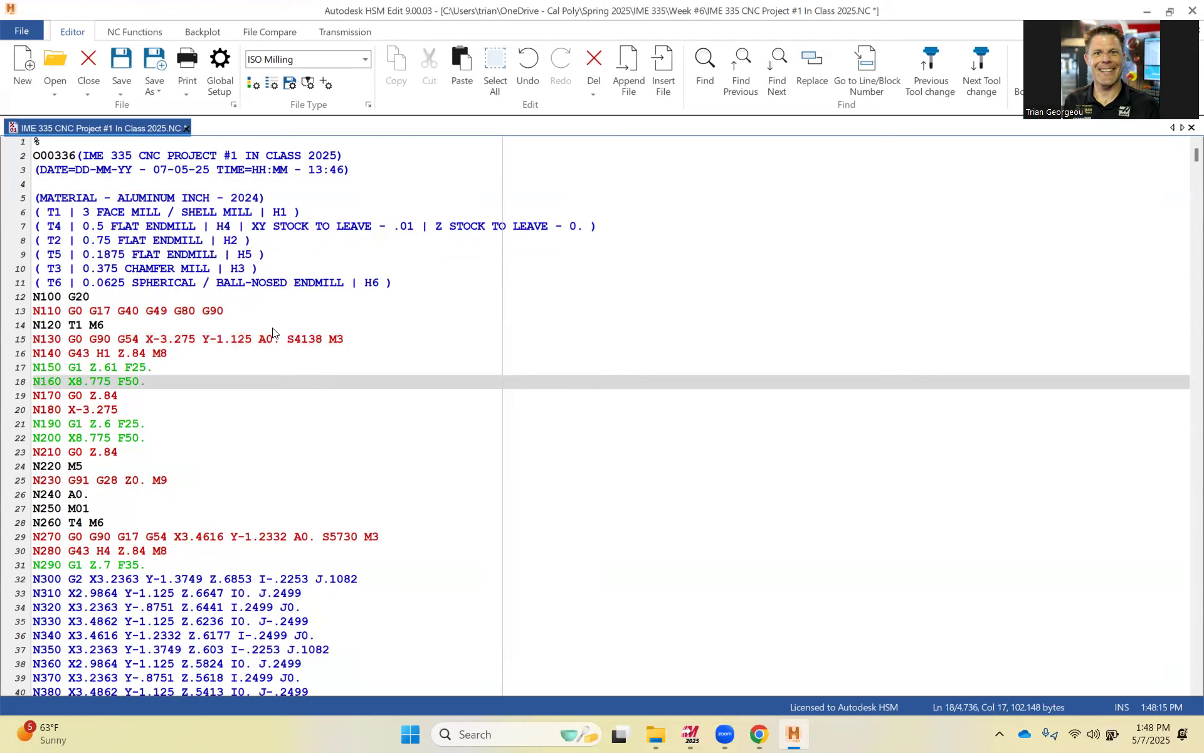
left_click_drag(168, 355, 53, 312)
left_click(85, 367)
scroll(241, 452, "down", 7)
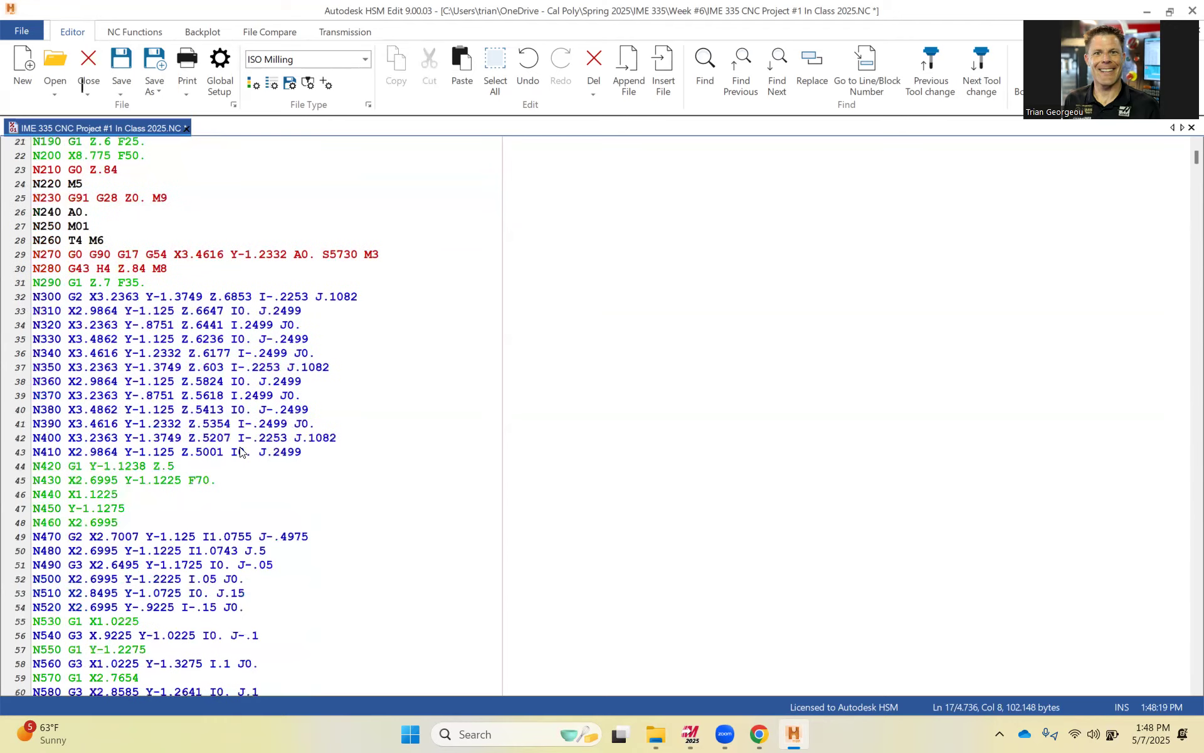
scroll(257, 446, "down", 5)
scroll(270, 444, "up", 1)
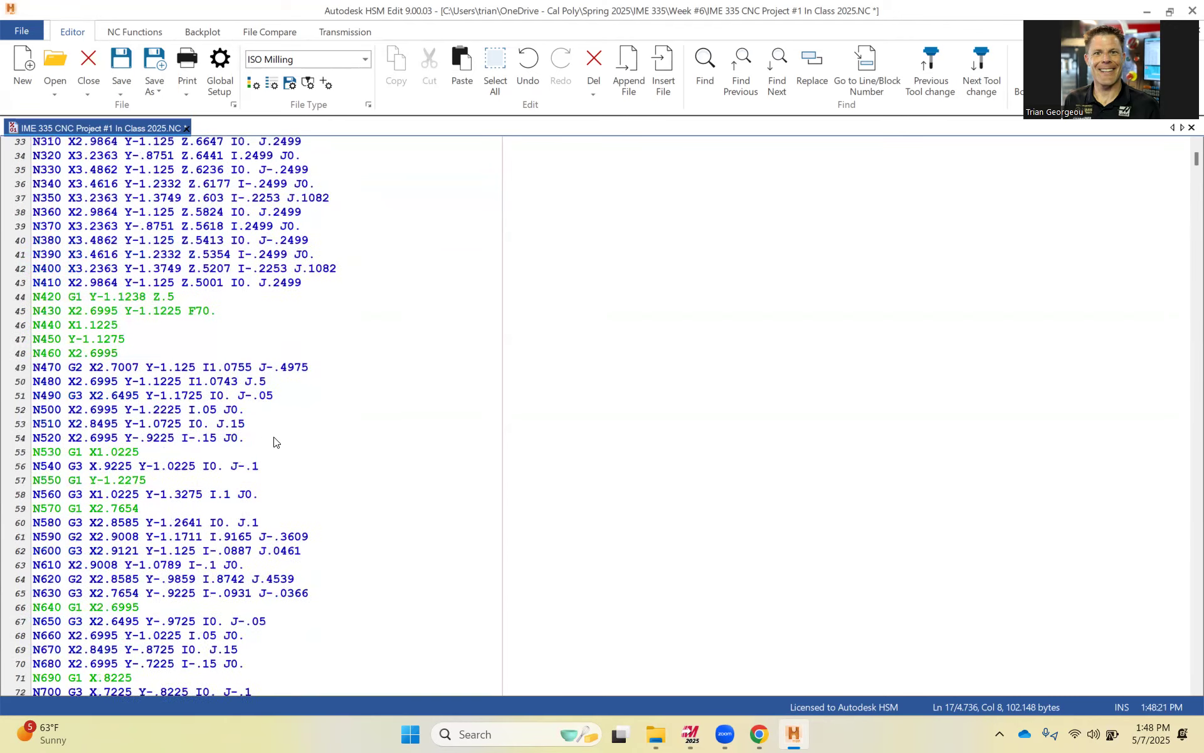
scroll(276, 441, "up", 5)
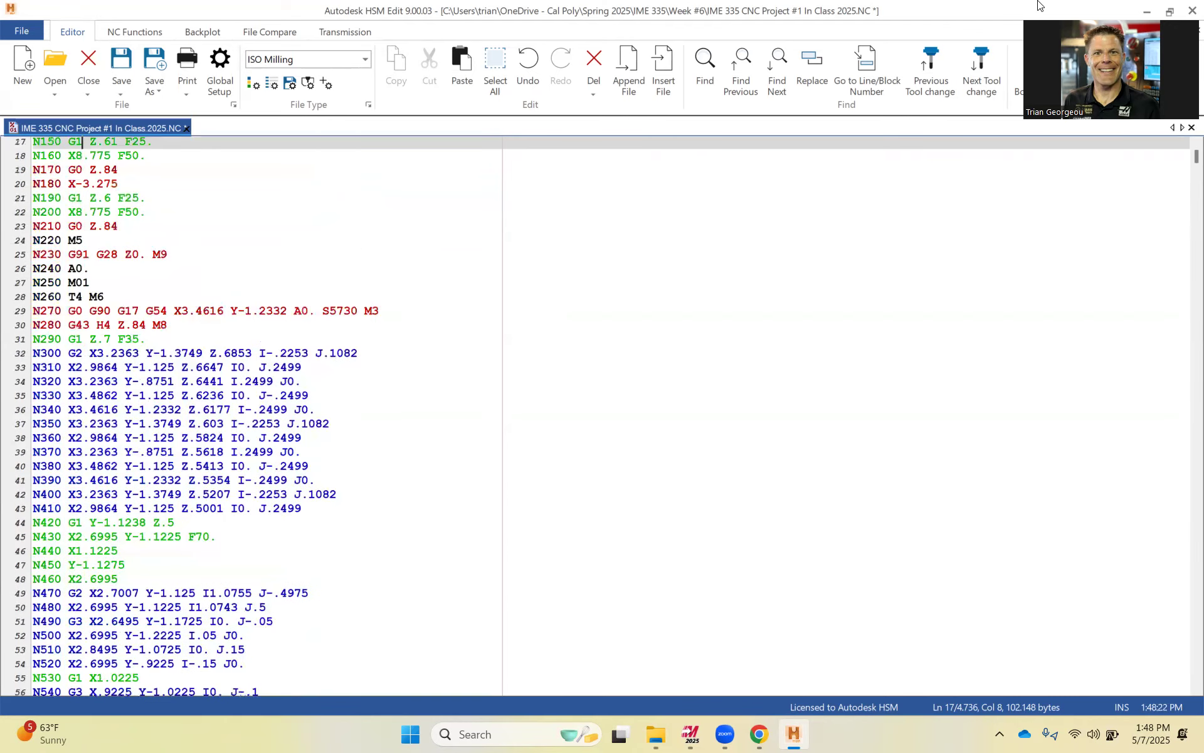